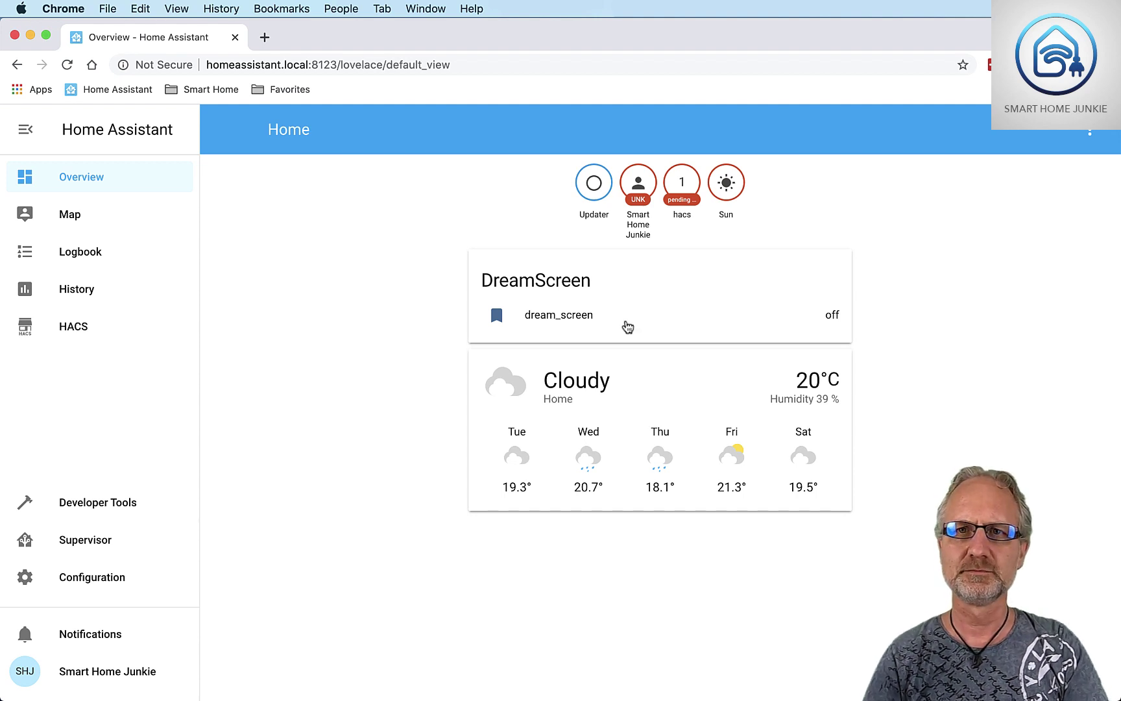
# Step: Look up the current state and attributes of the entity dreamscreen.dream_screen in the developer tools
pyautogui.click(85, 511)
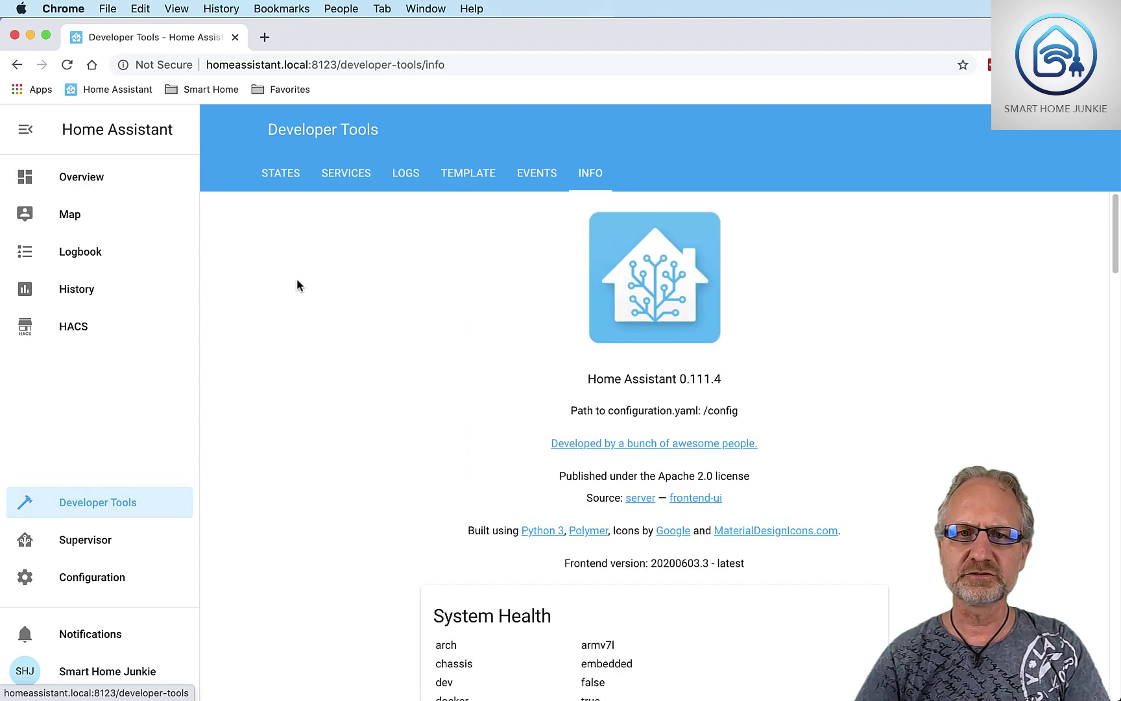
pyautogui.click(283, 174)
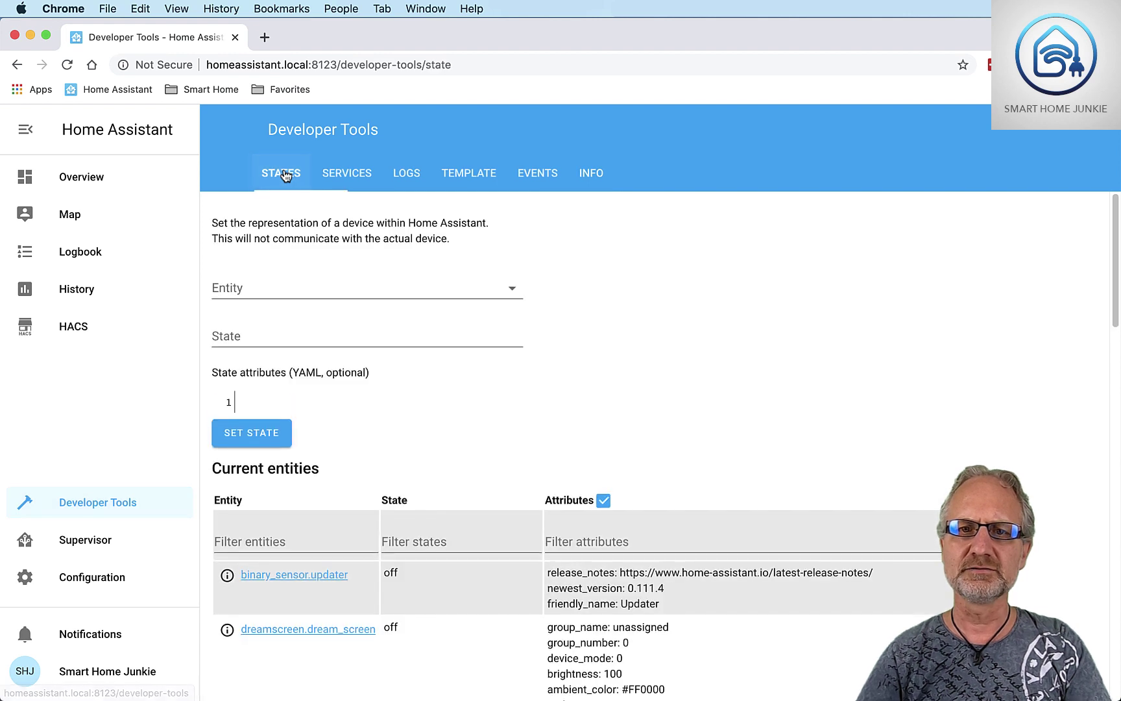
pyautogui.click(287, 290)
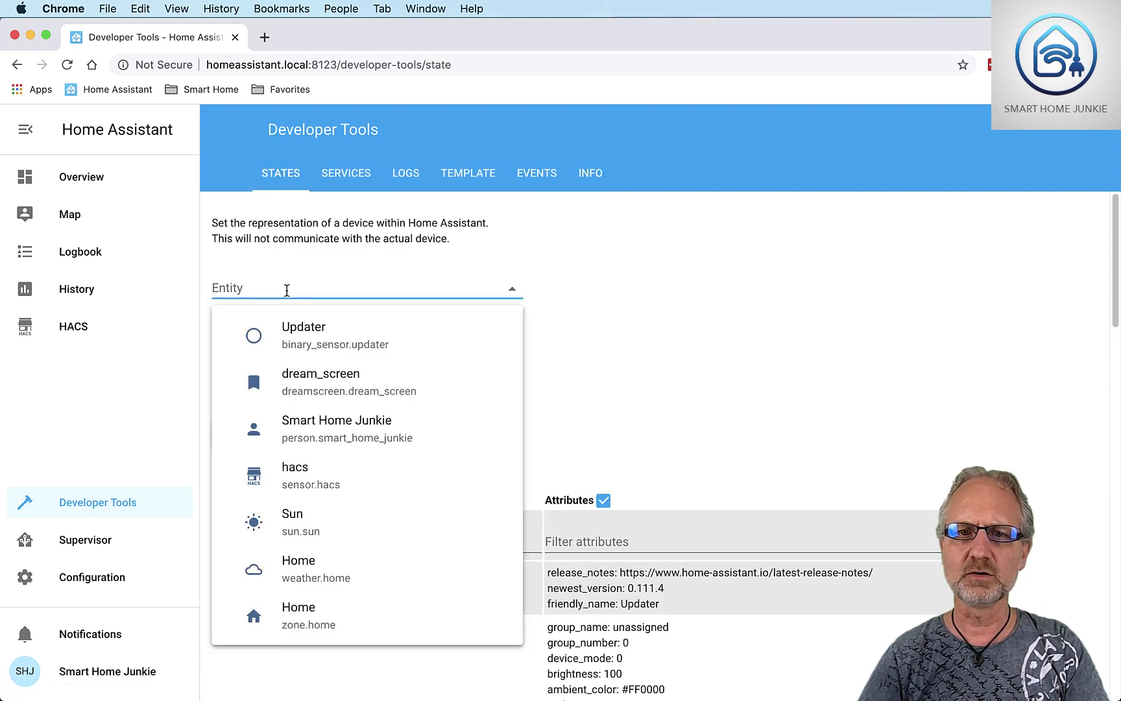
pyautogui.write('dream')
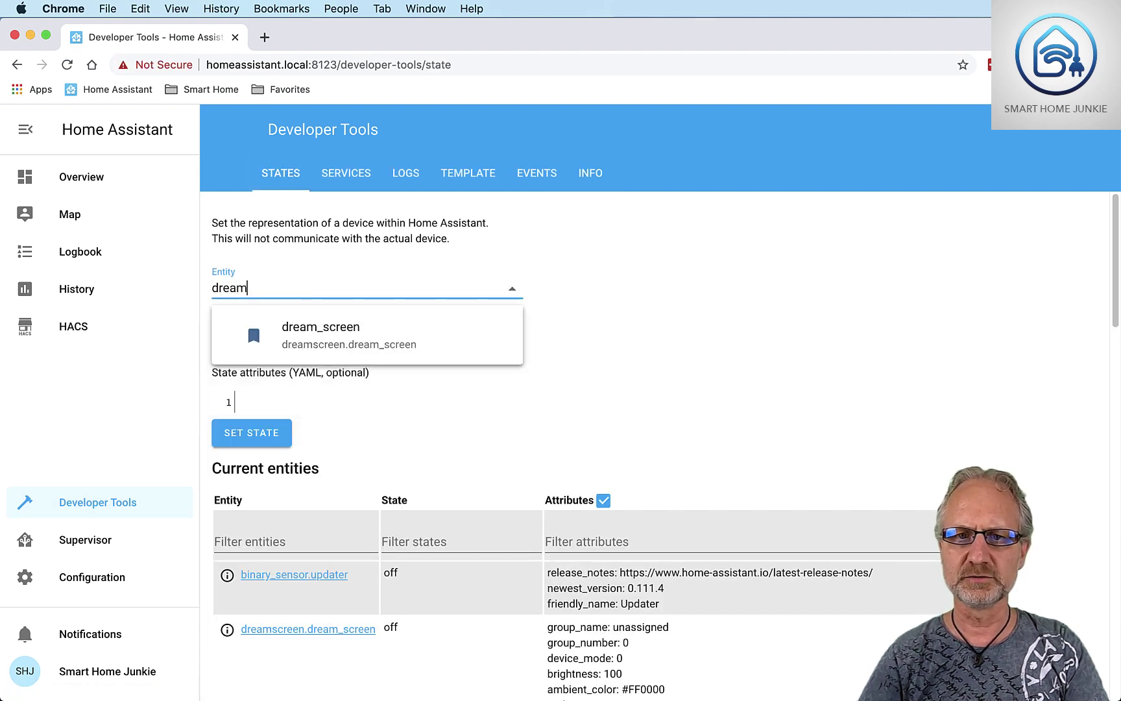
pyautogui.click(332, 346)
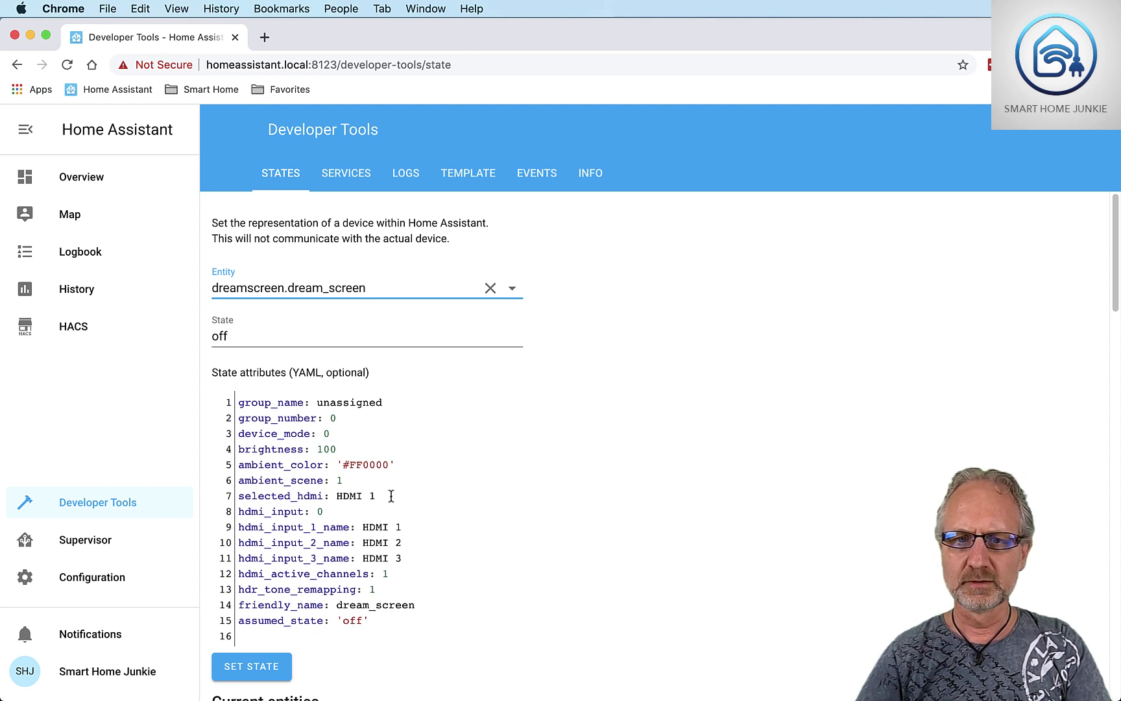
pyautogui.scroll(-1, 391, 496)
pyautogui.scroll(1, 392, 495)
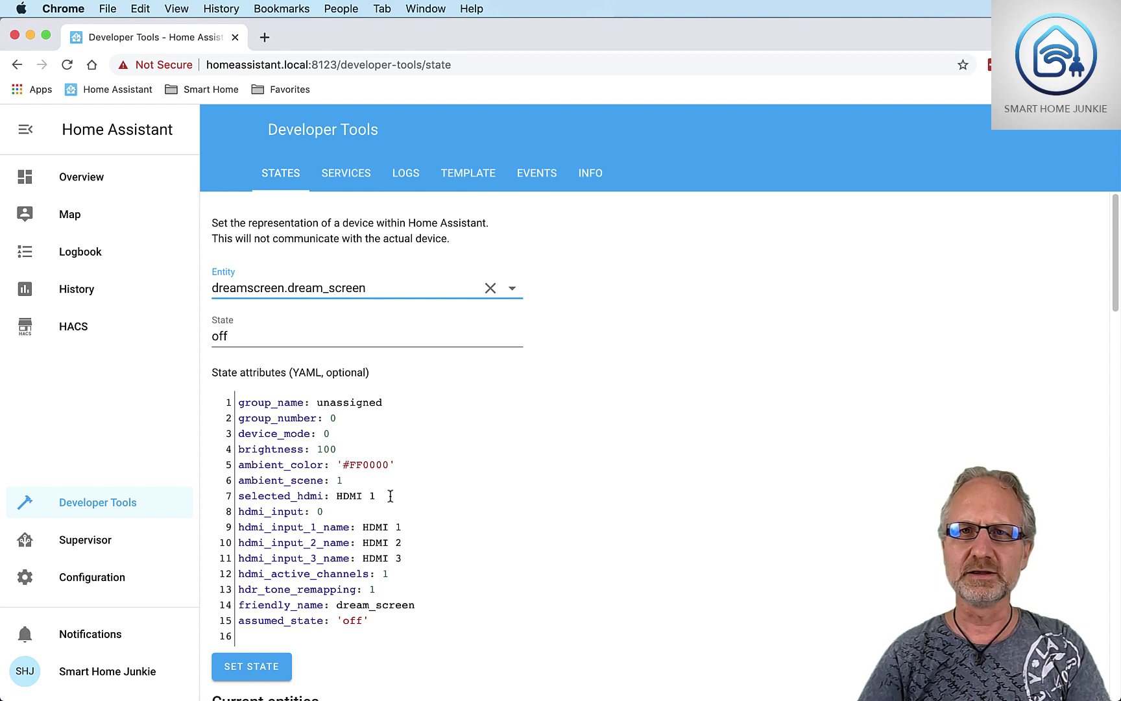
# Step: Select the service dreamscreen.set_mode and target the entity dreamscreen.dream_screen in the developer tools' service caller
pyautogui.click(353, 177)
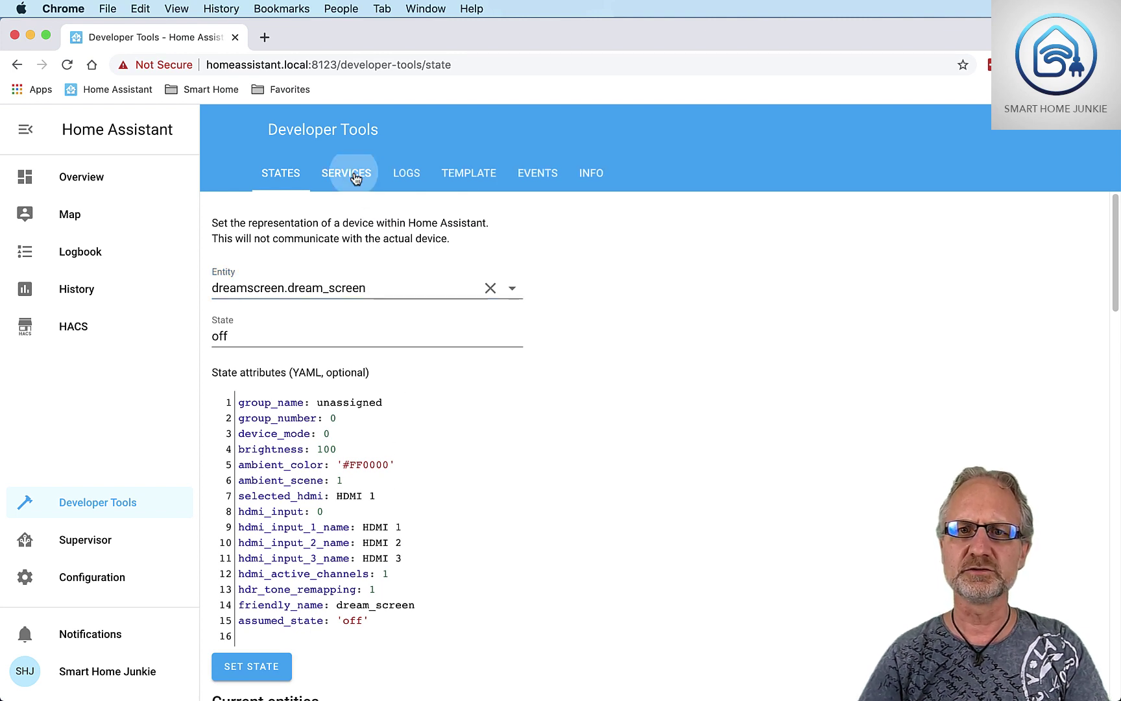
pyautogui.click(319, 275)
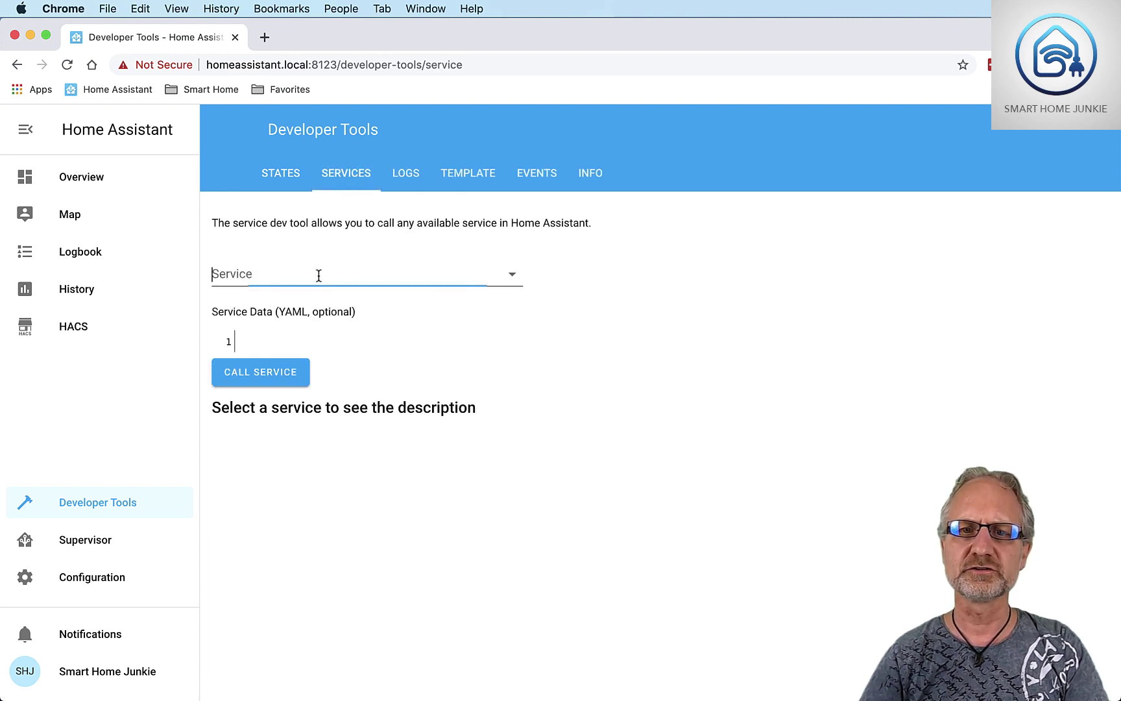
pyautogui.write('dreams')
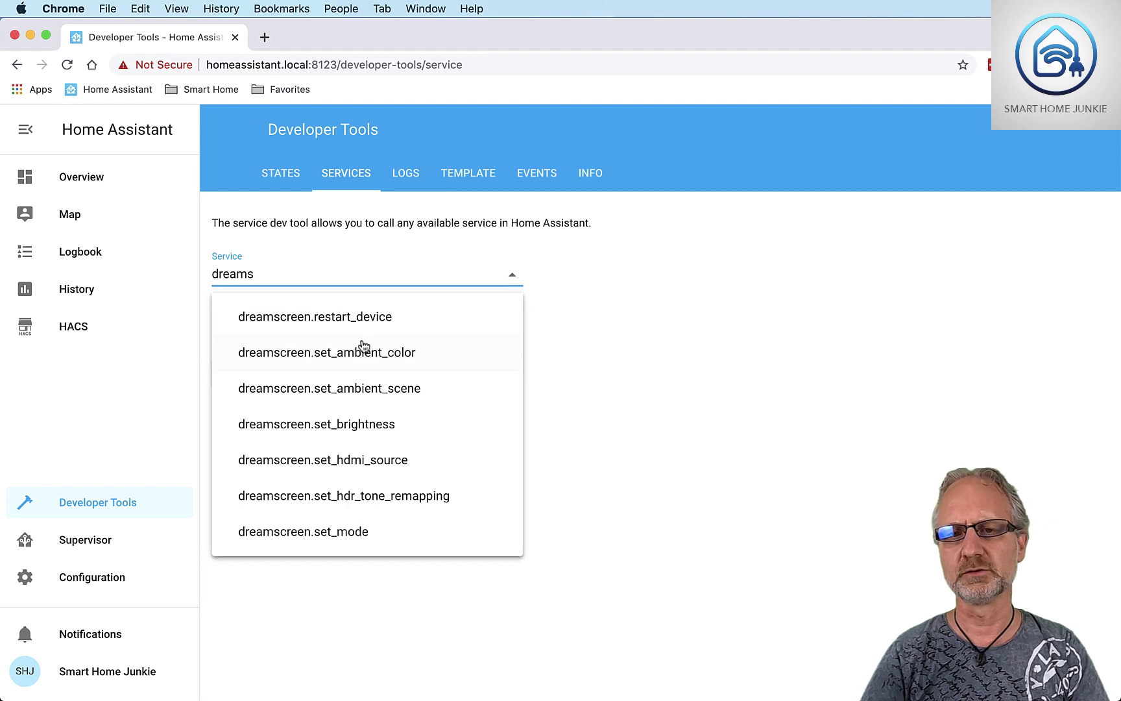
pyautogui.click(347, 532)
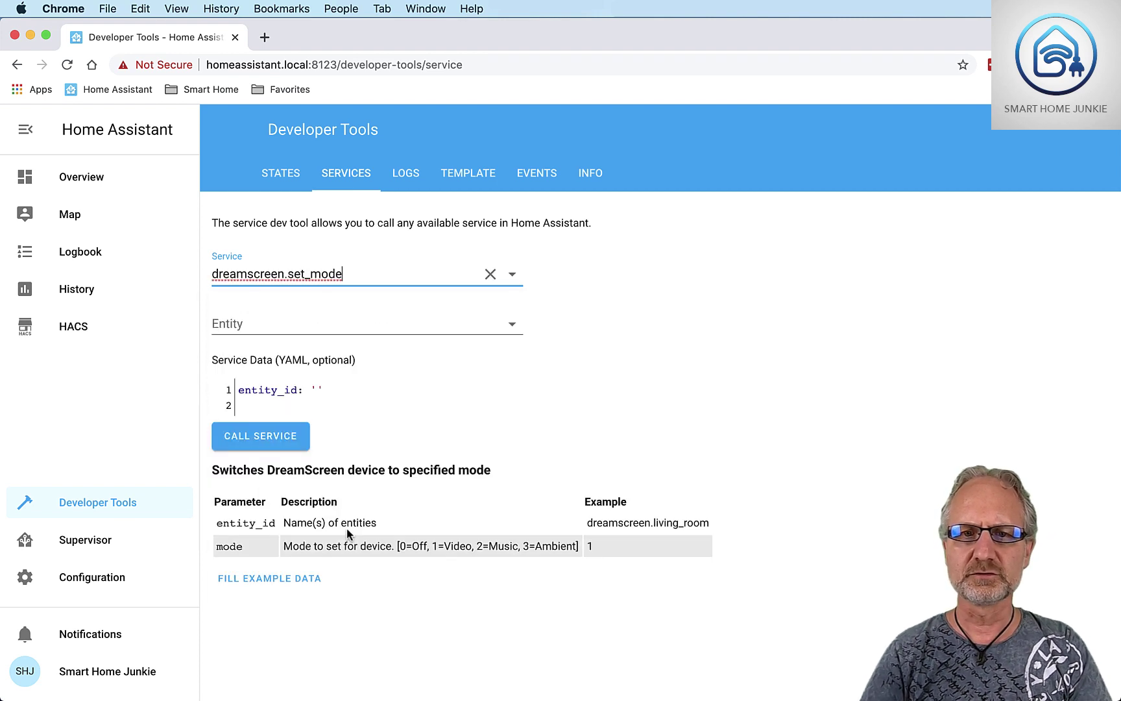
pyautogui.click(283, 323)
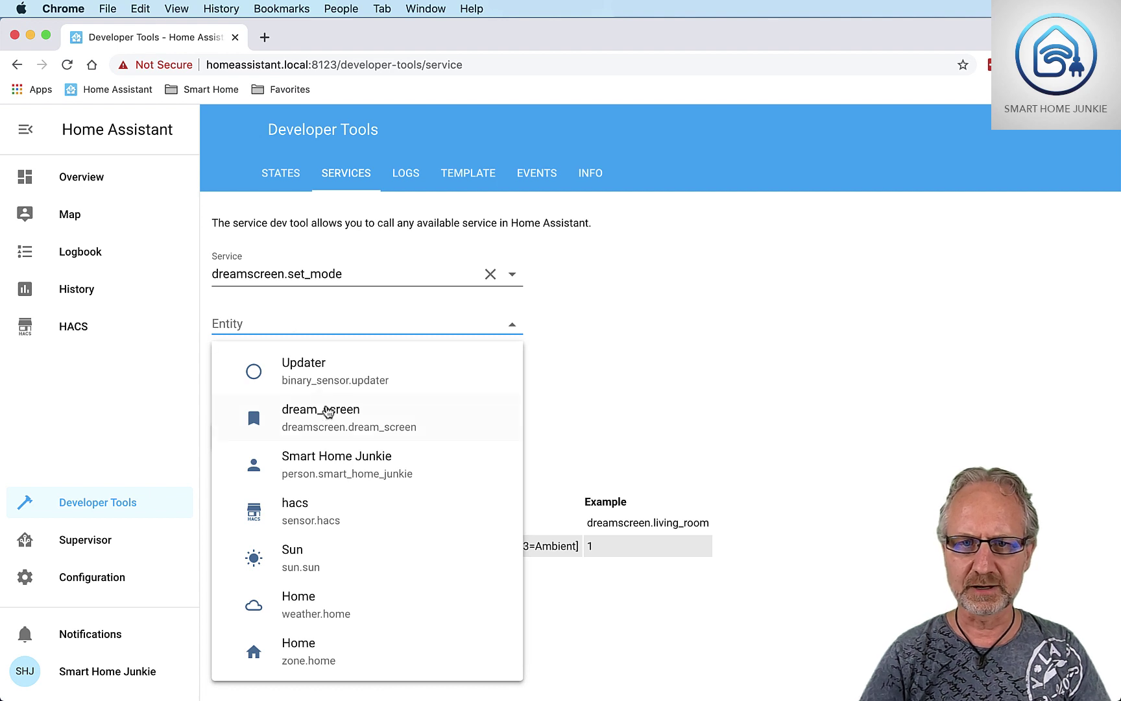
pyautogui.click(342, 427)
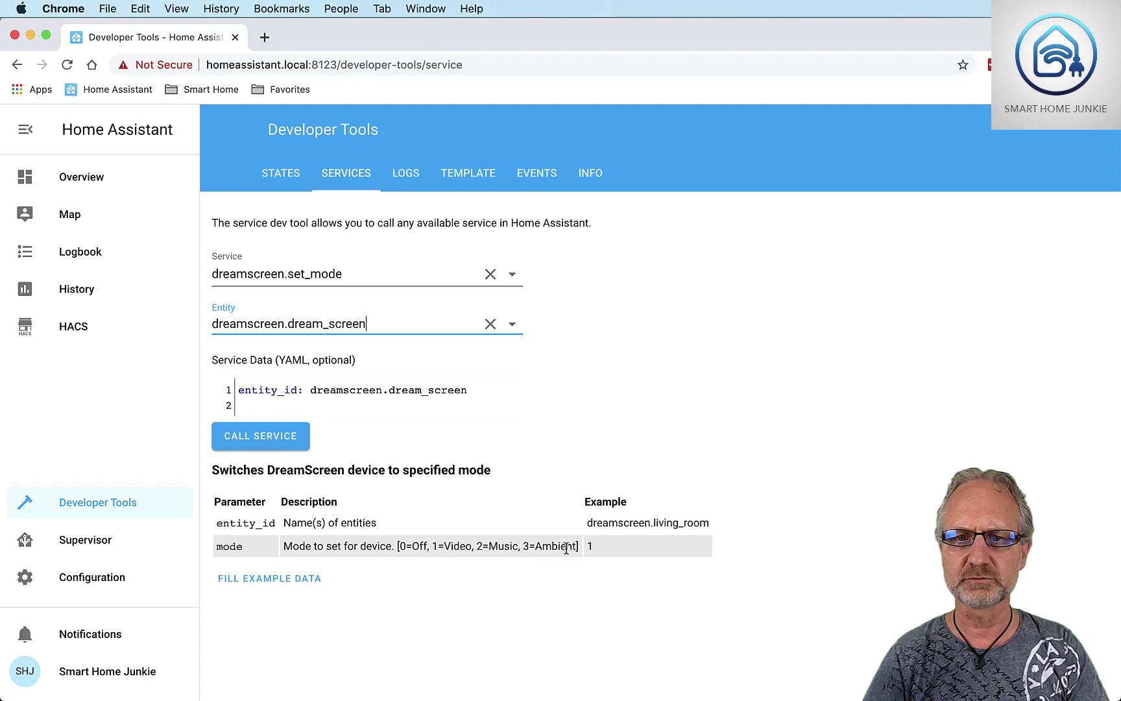
# Step: Add "mode: 1" to the service data and call the service to switch the DreamScreen to video mode
pyautogui.click(264, 405)
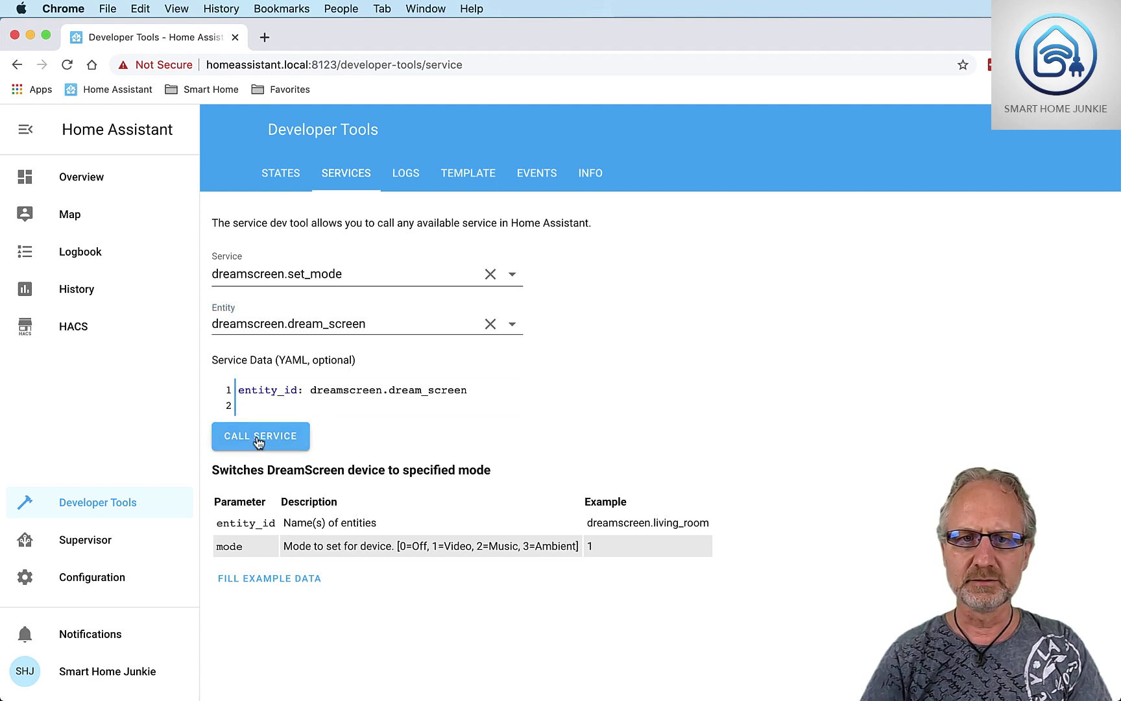
pyautogui.write('mode')
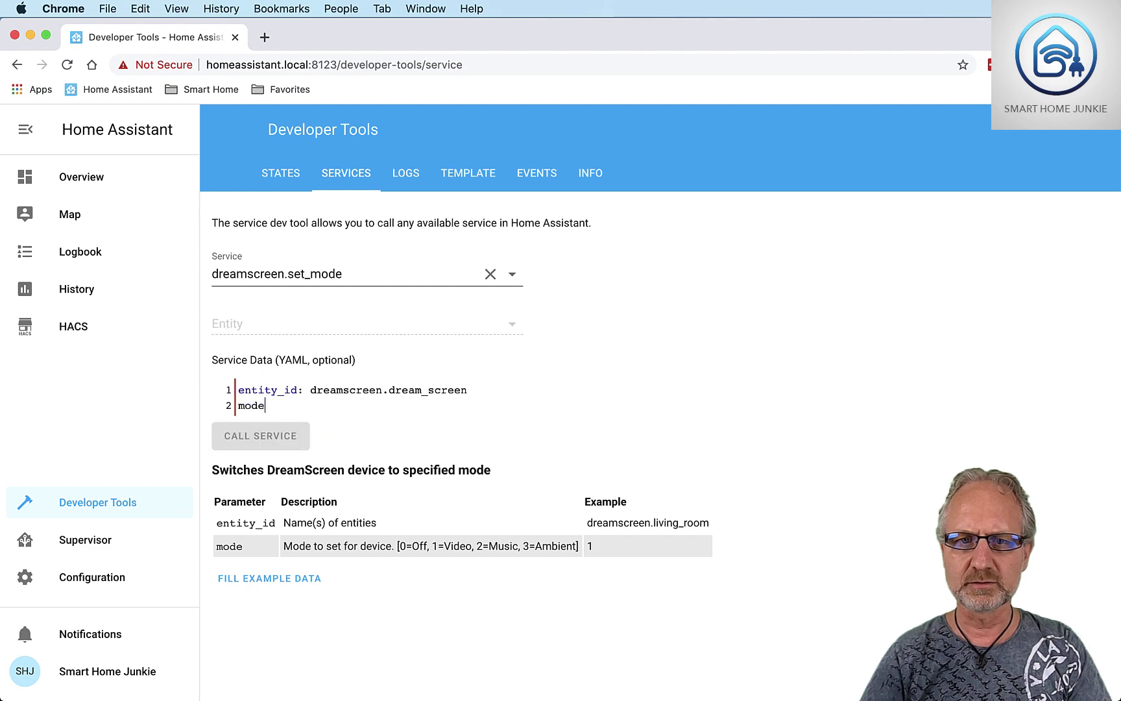
pyautogui.write(':')
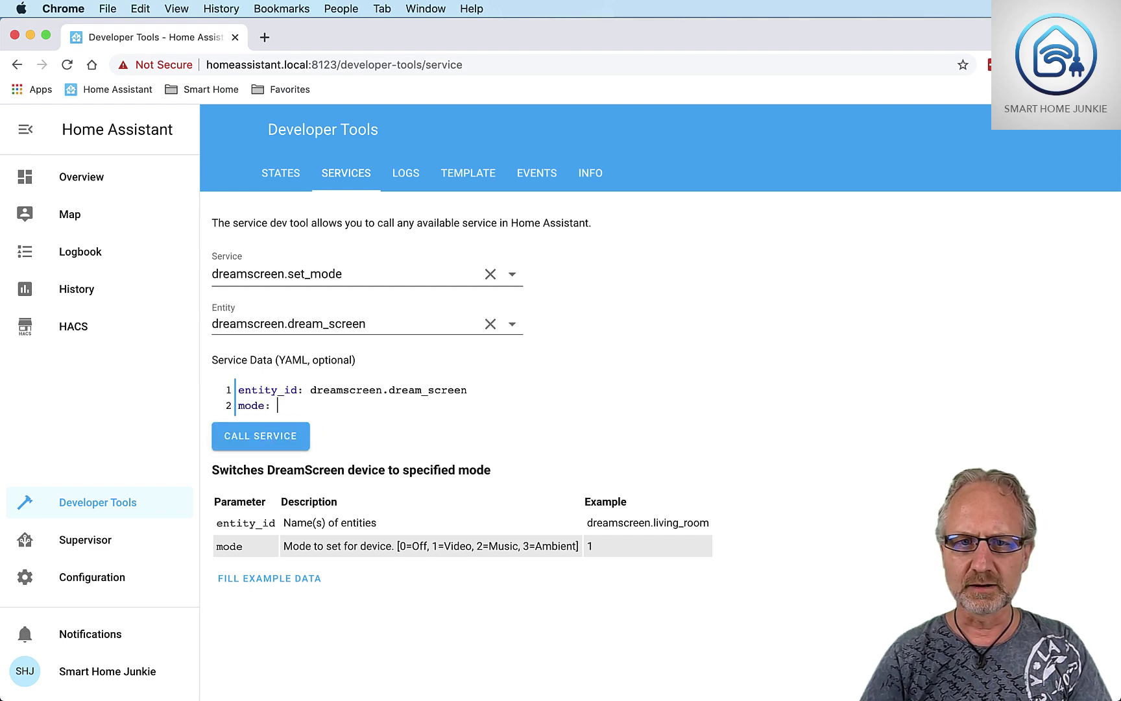
pyautogui.write(' 1')
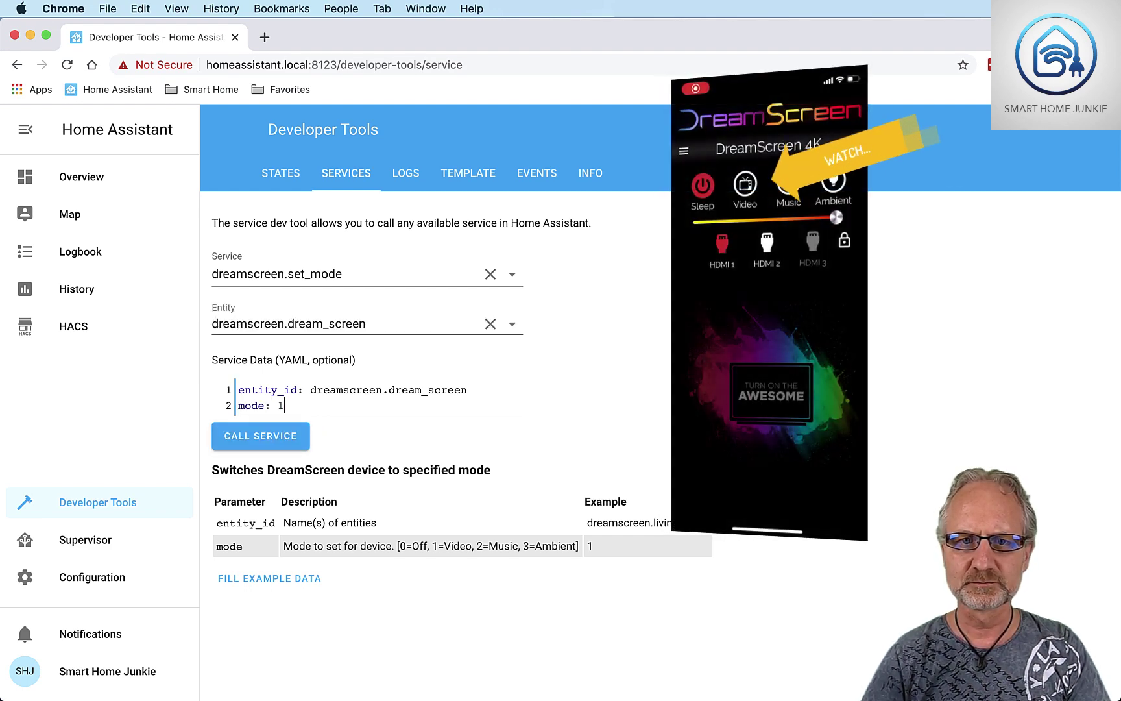
pyautogui.click(262, 442)
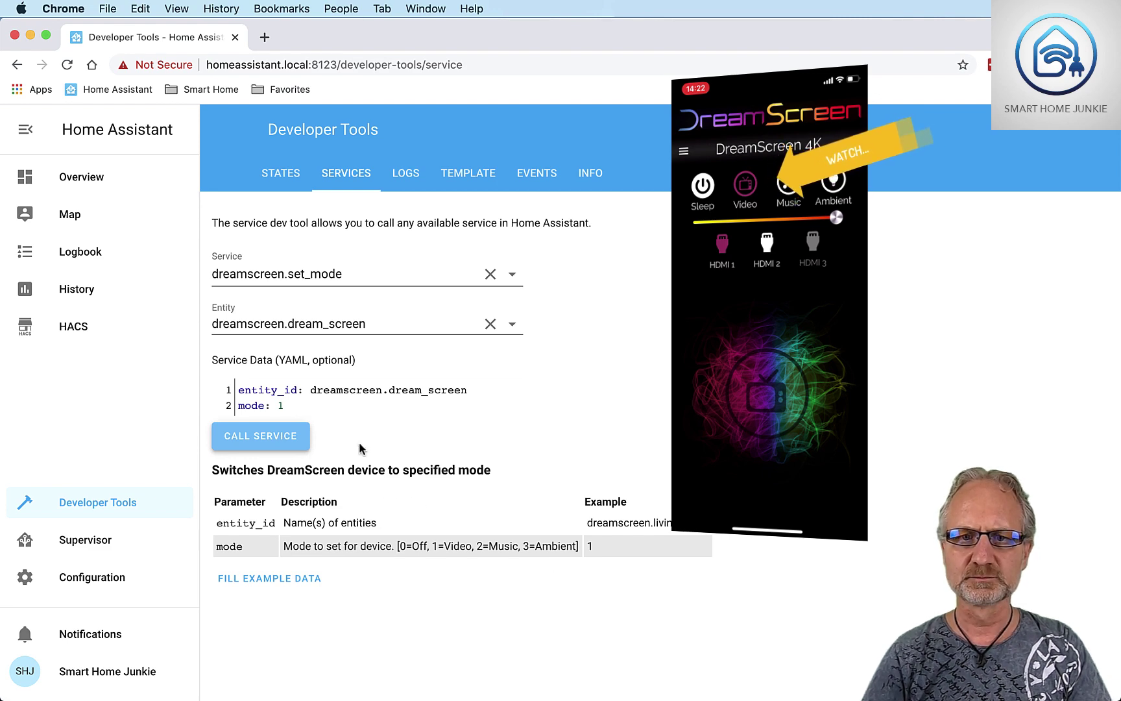
# Step: Reload the state and attributes of dreamscreen.dream_screen by clearing the entity selection and choosing it again
pyautogui.click(283, 174)
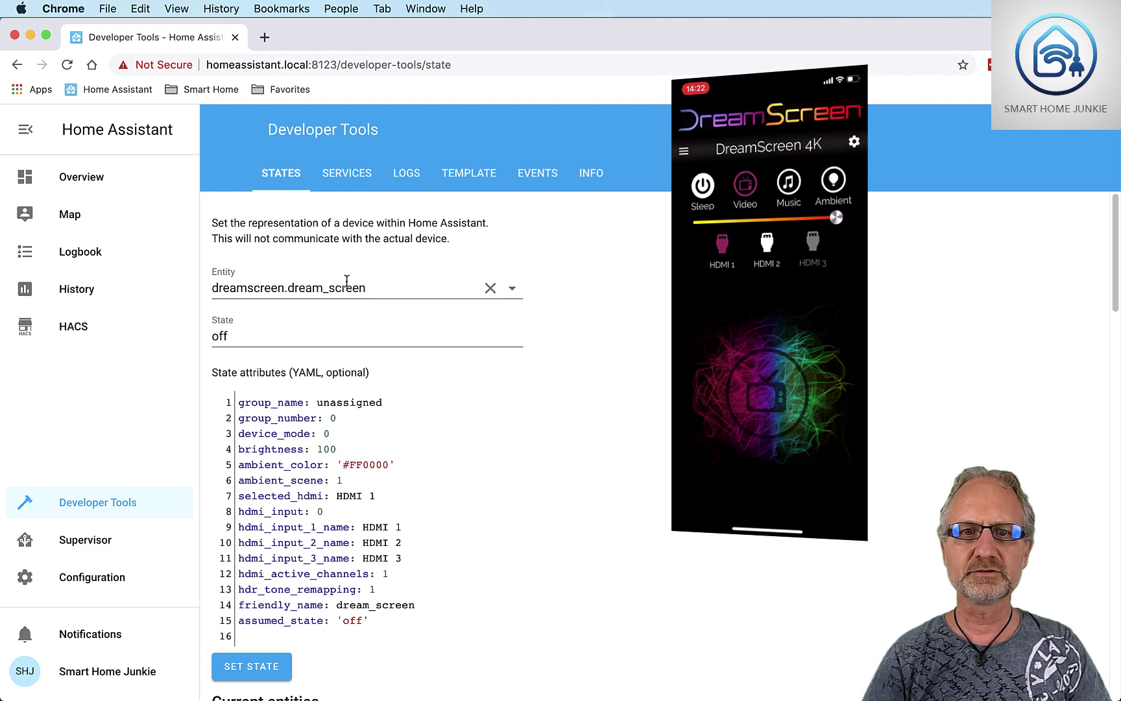
pyautogui.click(376, 288)
pyautogui.click(491, 288)
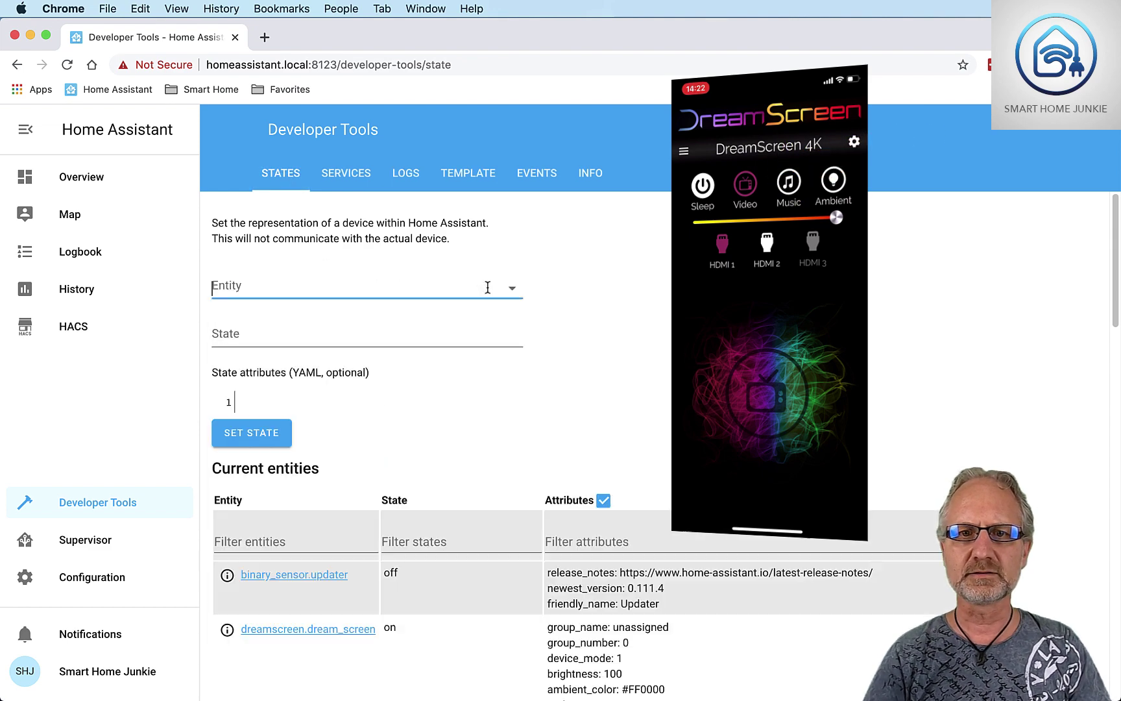
pyautogui.click(357, 288)
pyautogui.write('drea')
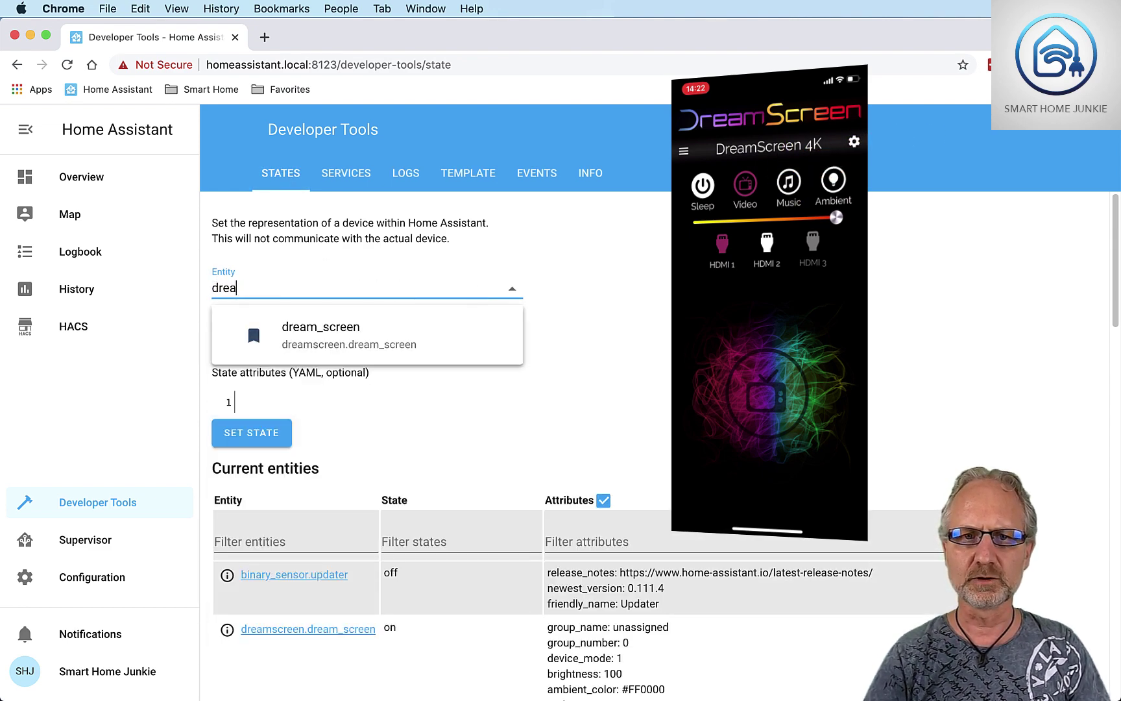
pyautogui.write('msc')
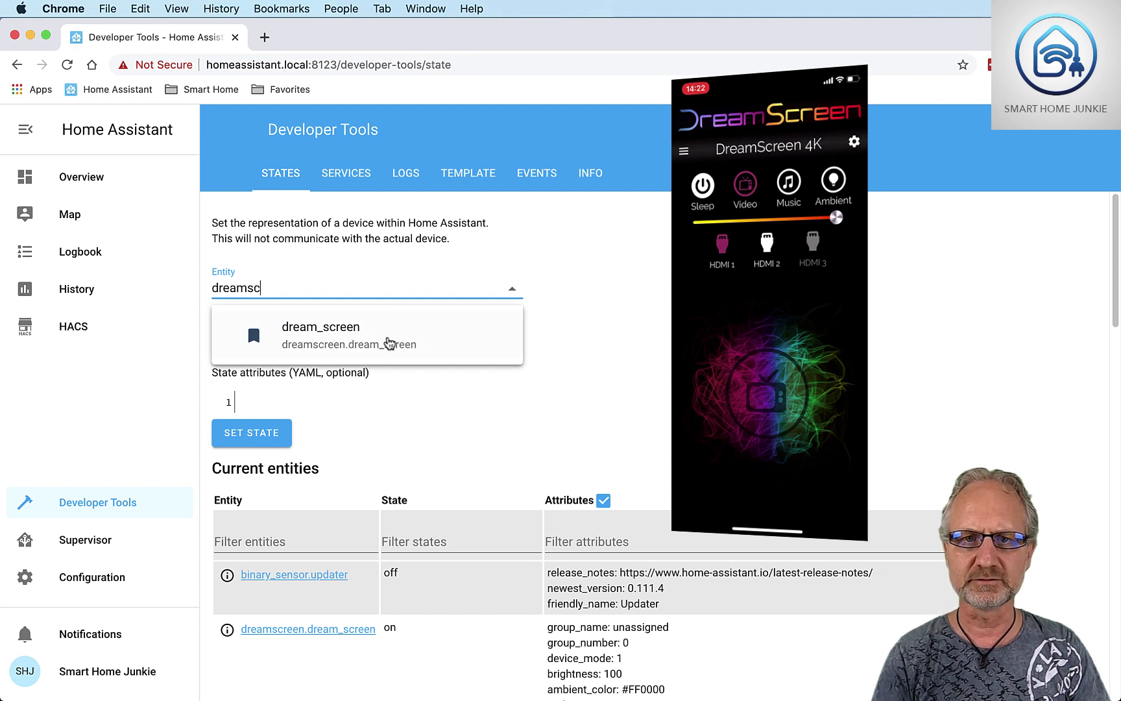
pyautogui.click(388, 339)
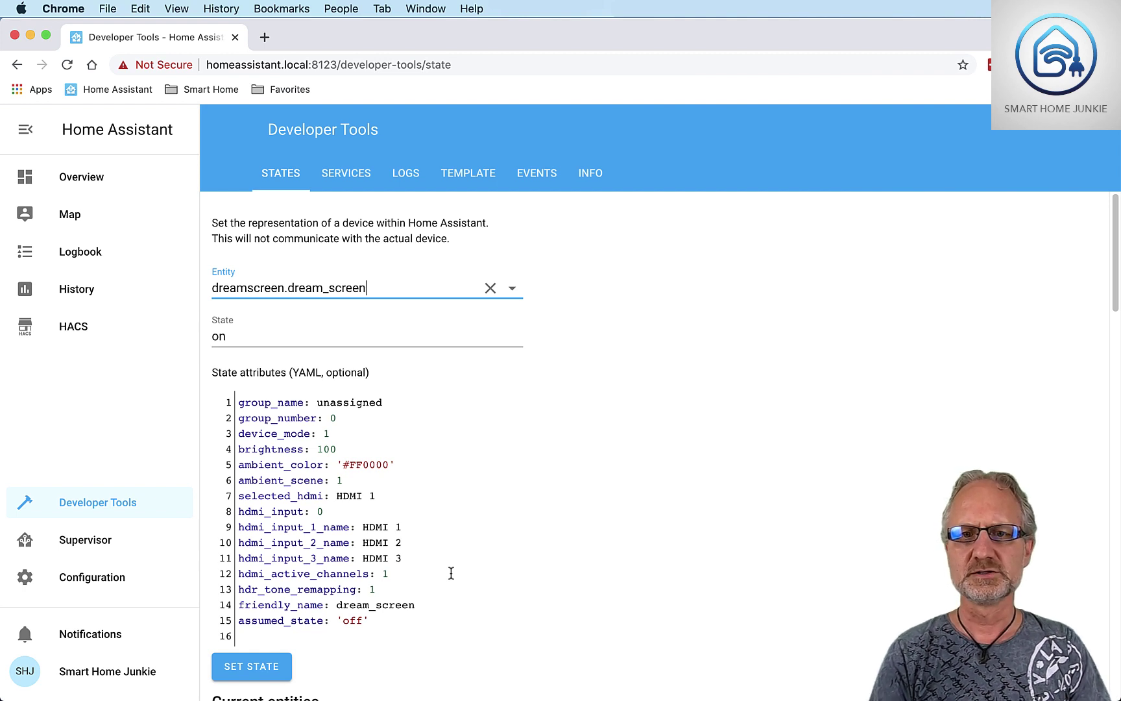
# Step: Leave the developer tools and open the Lovelace Dashboards configuration page
pyautogui.click(355, 183)
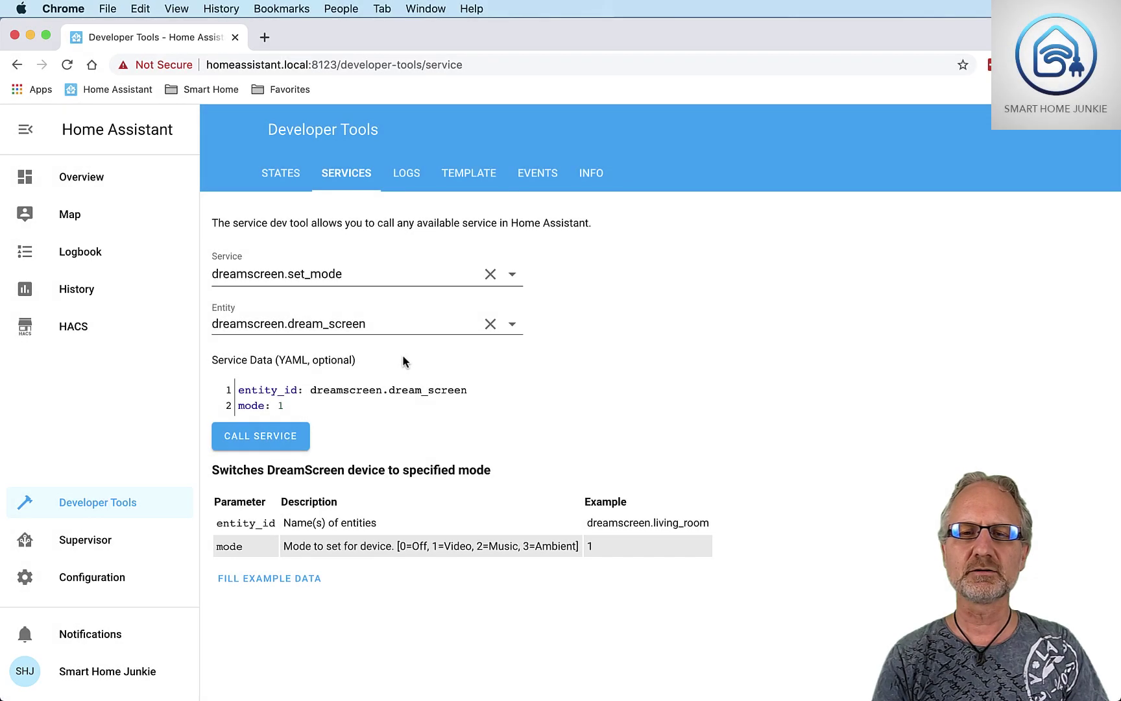
pyautogui.click(94, 178)
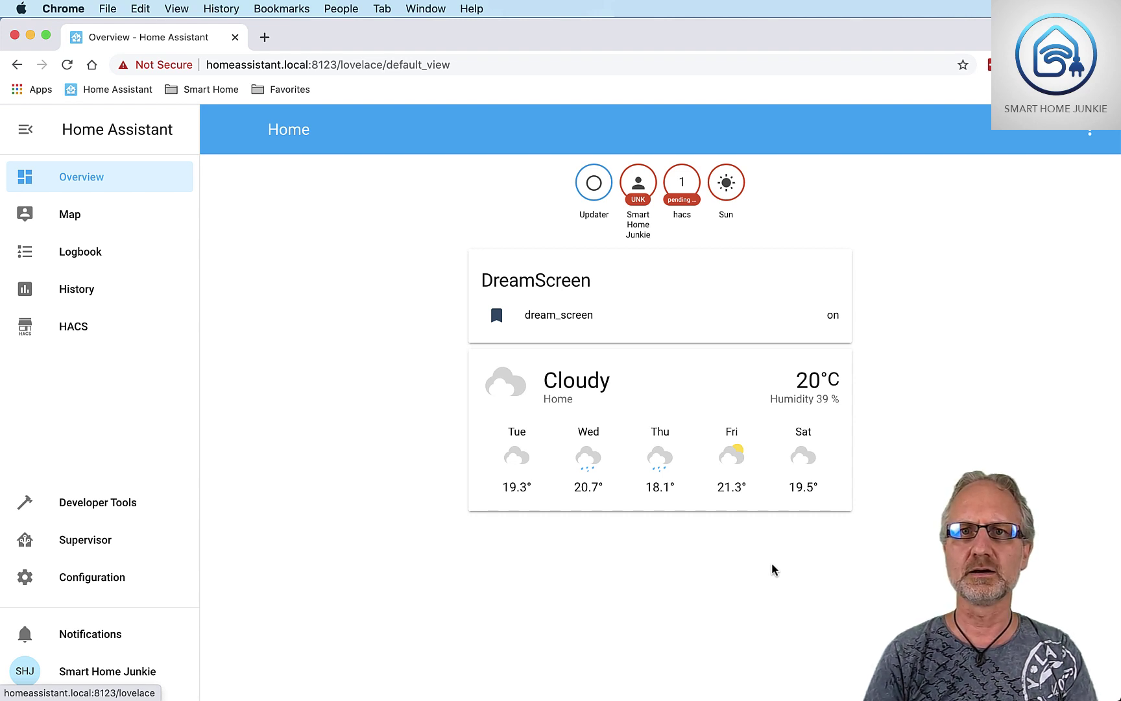
pyautogui.click(91, 582)
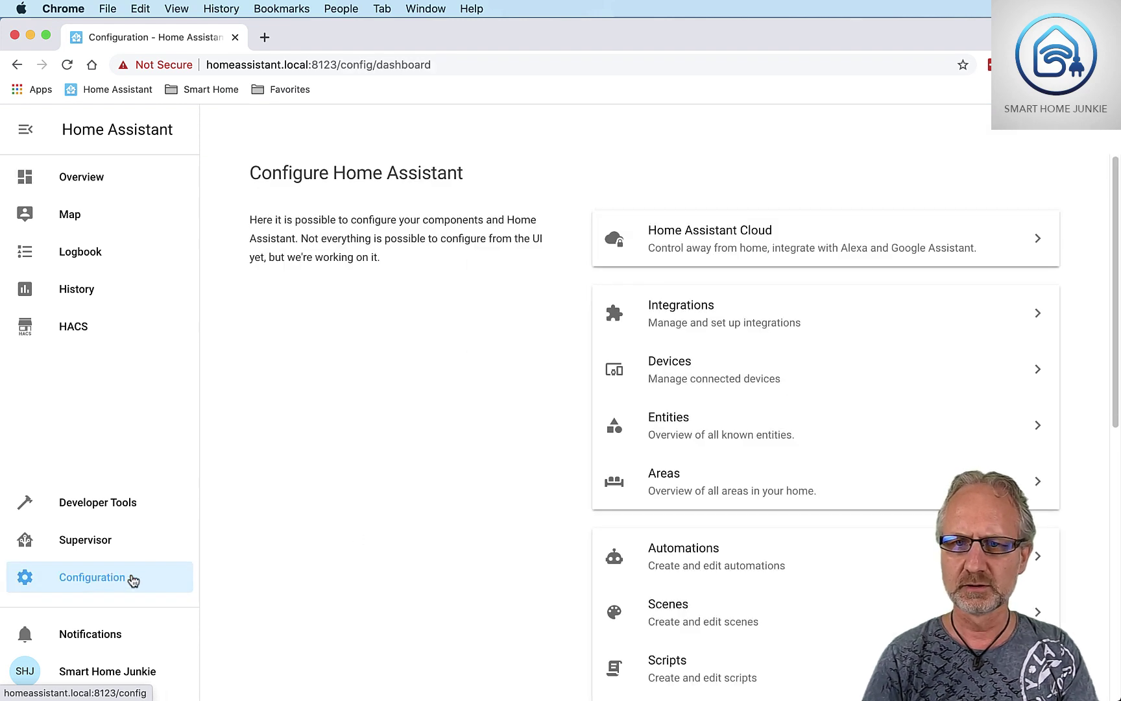
pyautogui.scroll(-2, 746, 541)
pyautogui.scroll(-7, 749, 541)
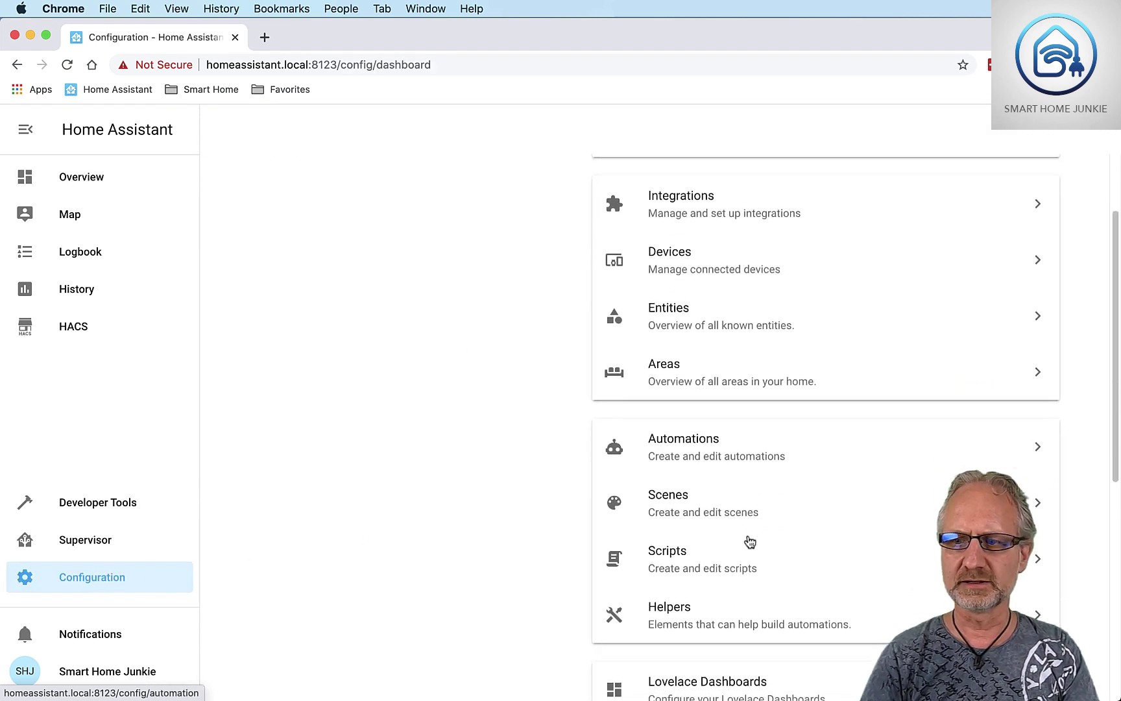
pyautogui.scroll(2, 750, 540)
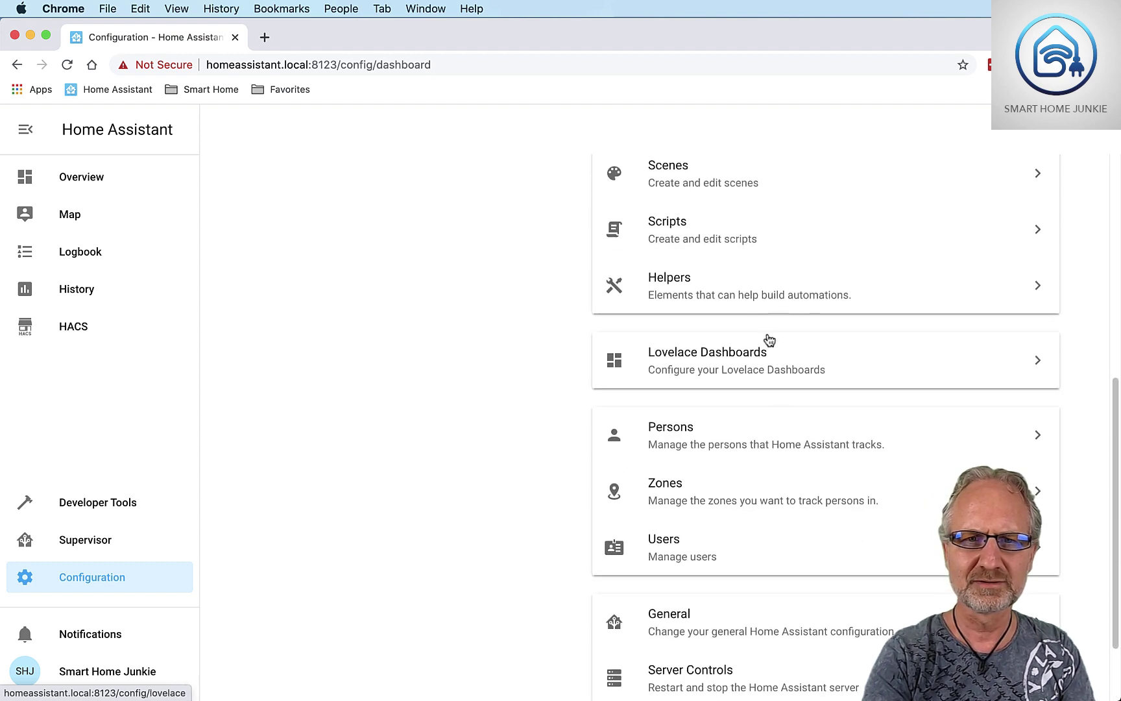
pyautogui.click(801, 366)
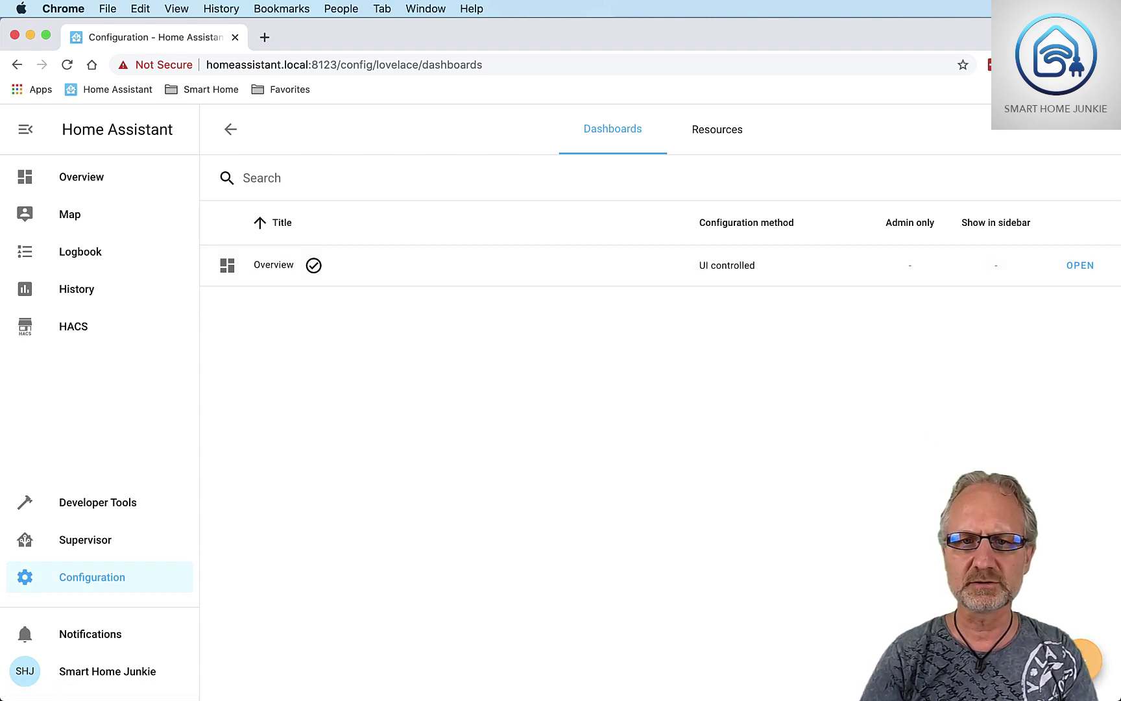
# Step: Create a new dashboard titled "Dreamscreen Controls" with the URL dreamscreen-controls, shown in the sidebar and without an icon
pyautogui.click(1082, 661)
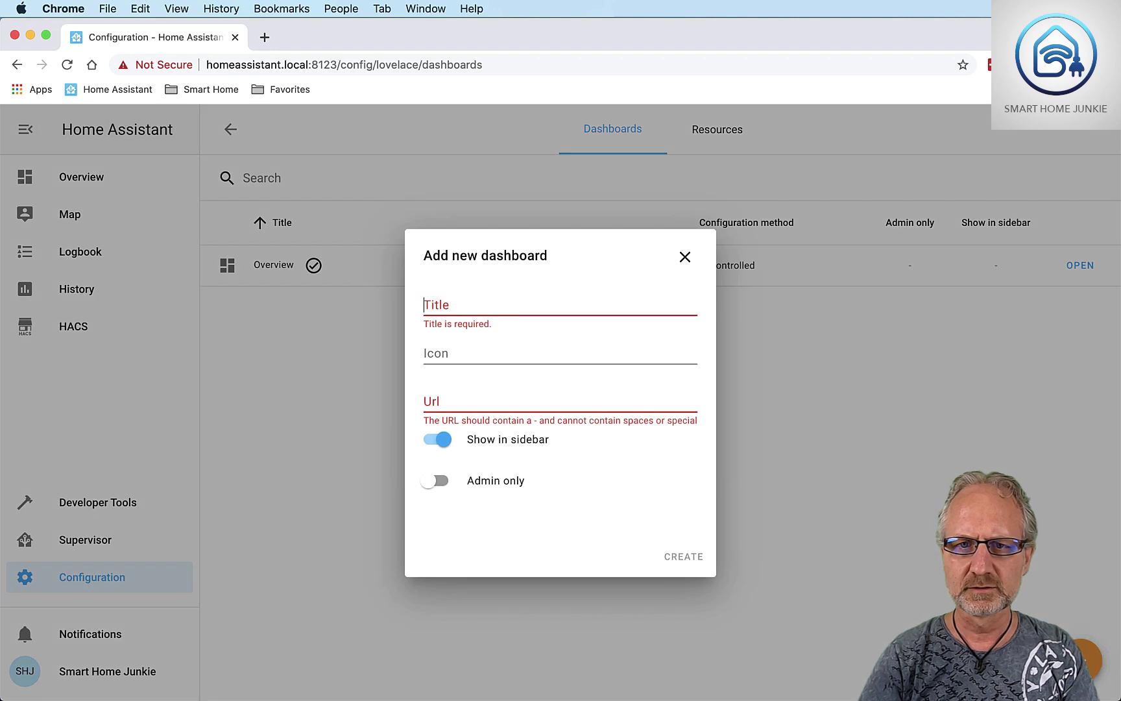
pyautogui.click(474, 303)
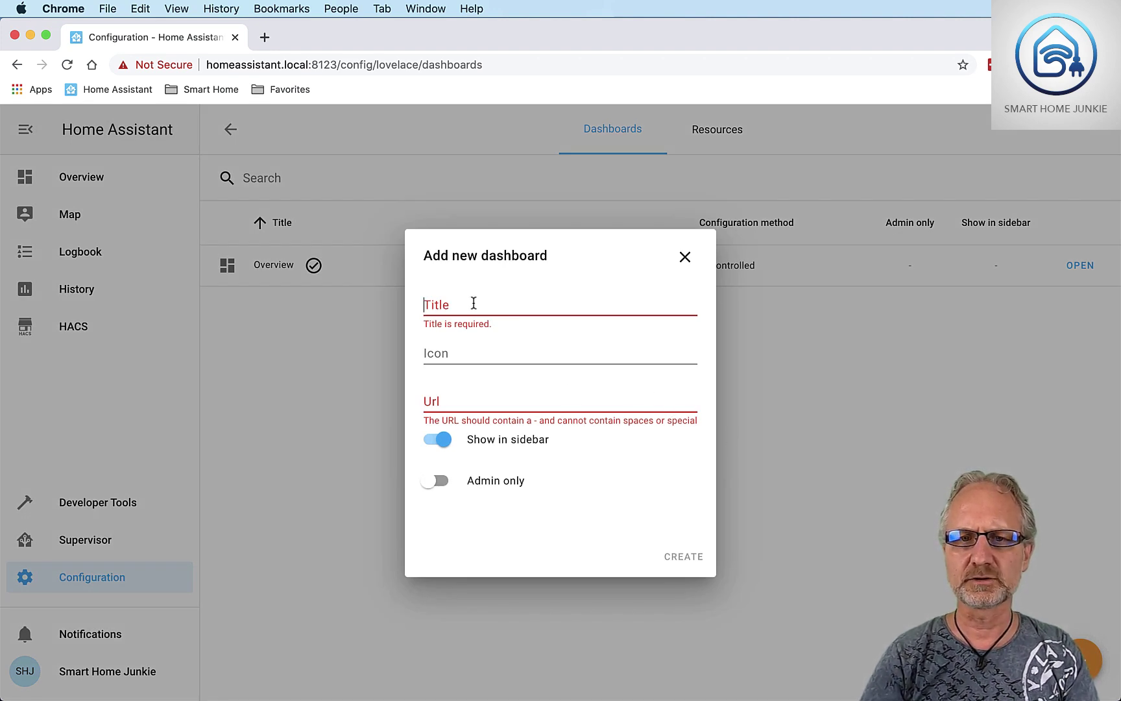
pyautogui.write('Dreams')
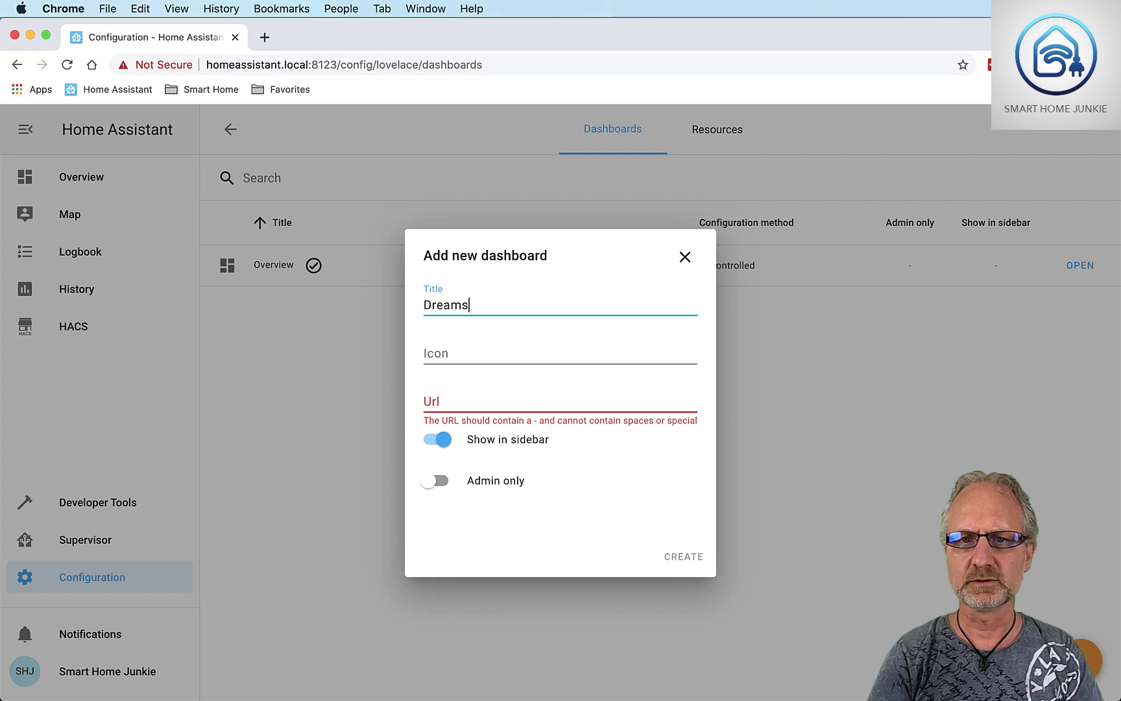
pyautogui.write('creen ')
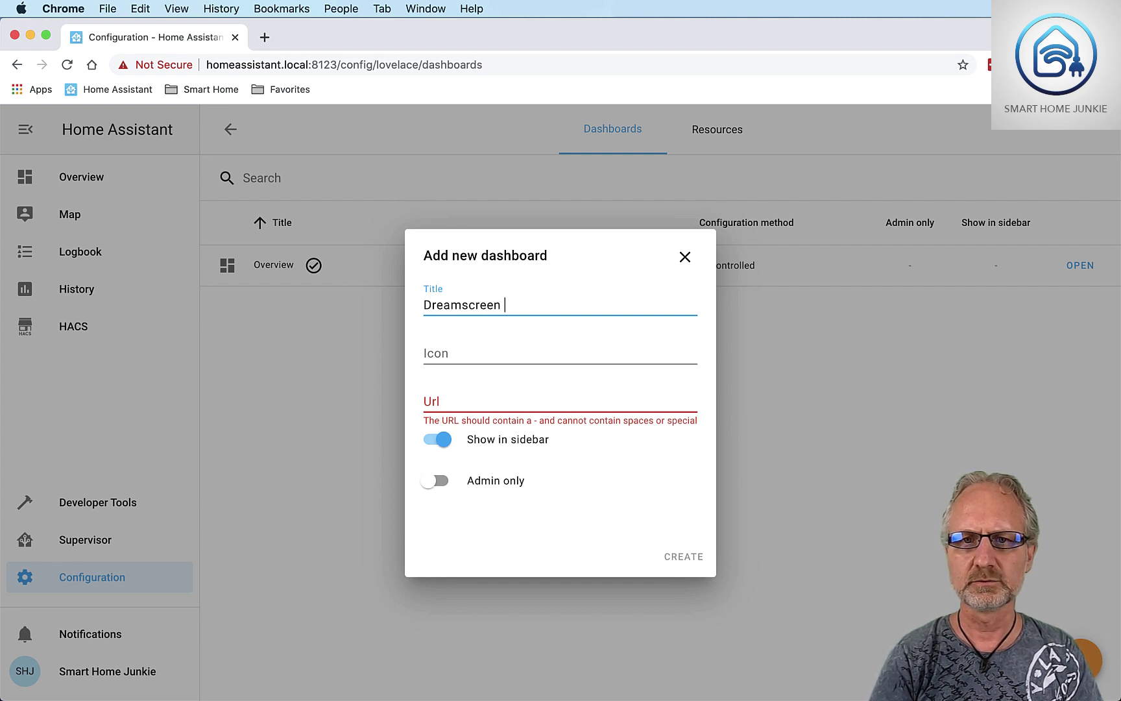
pyautogui.write('Contro')
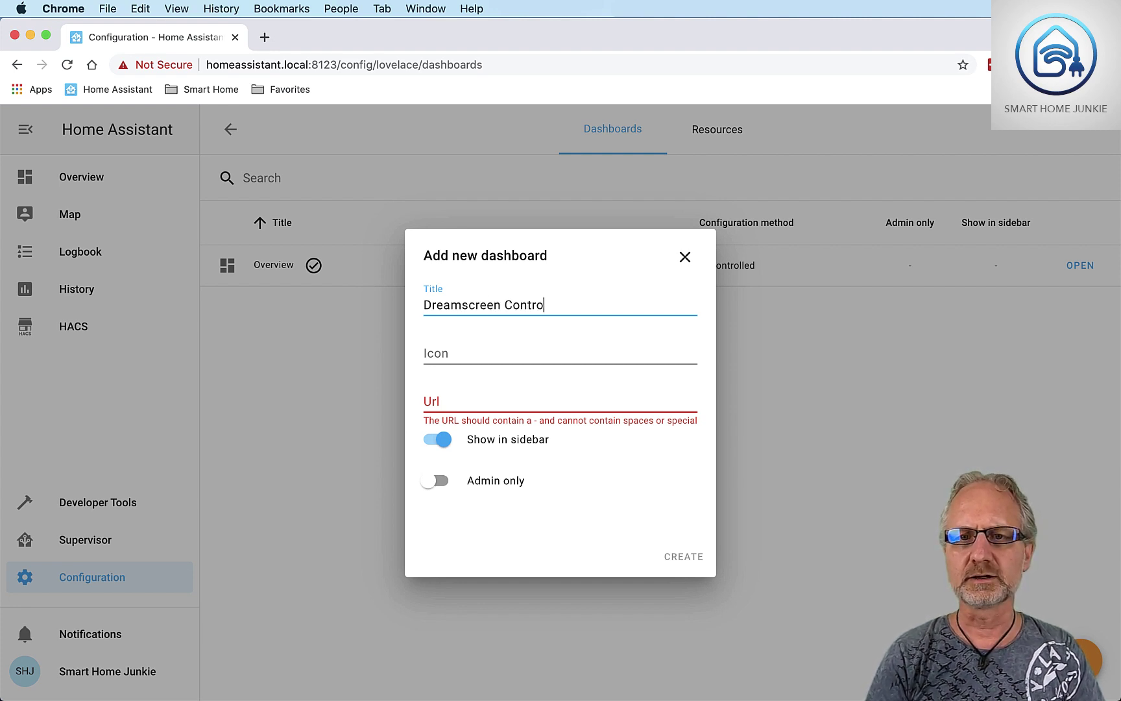
pyautogui.write('ls')
pyautogui.click(461, 353)
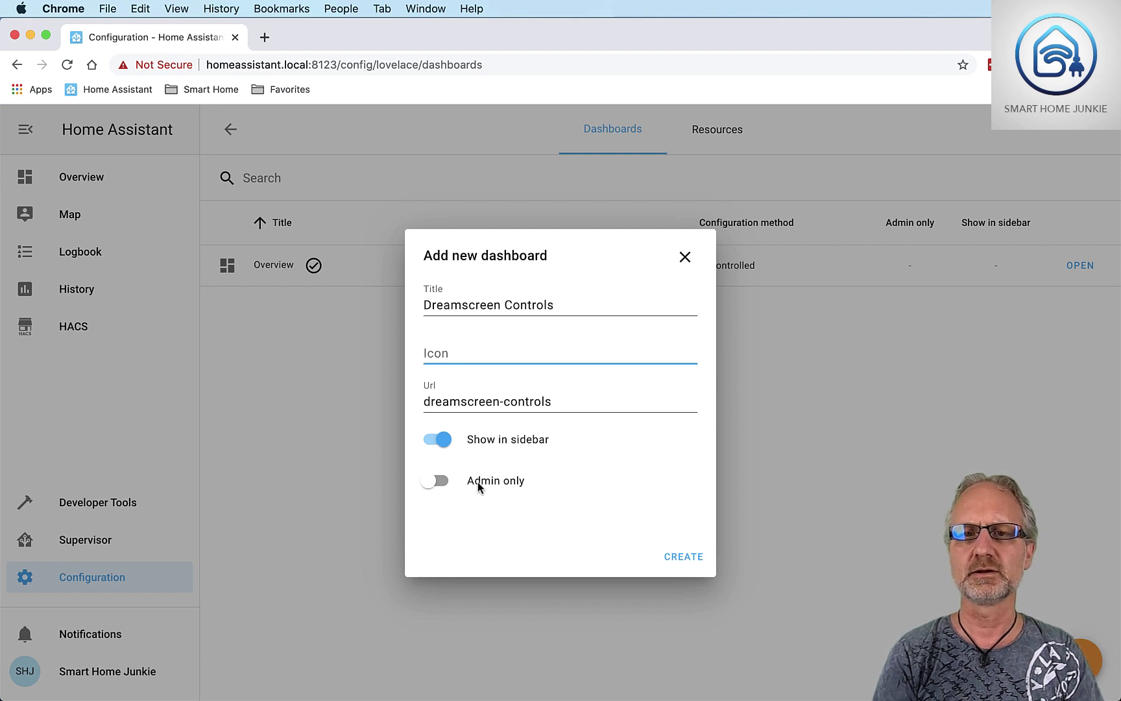
pyautogui.click(688, 565)
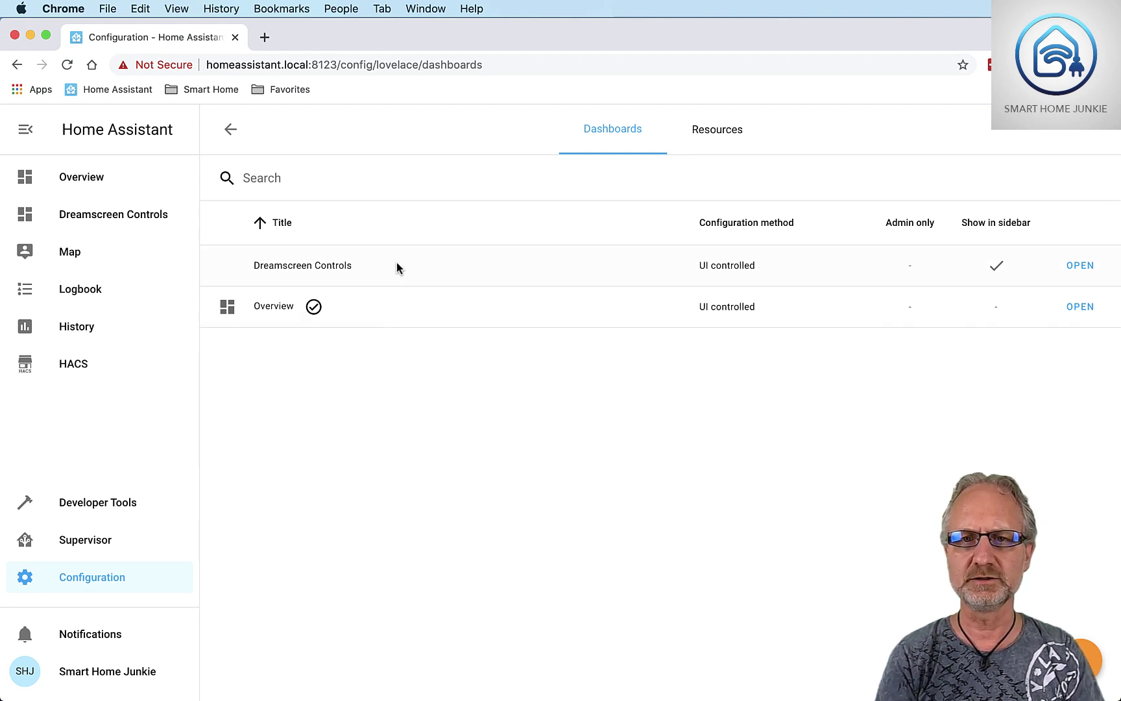
# Step: Open the Dreamscreen Controls dashboard and take control of its Lovelace UI, starting with an empty dashboard
pyautogui.click(124, 217)
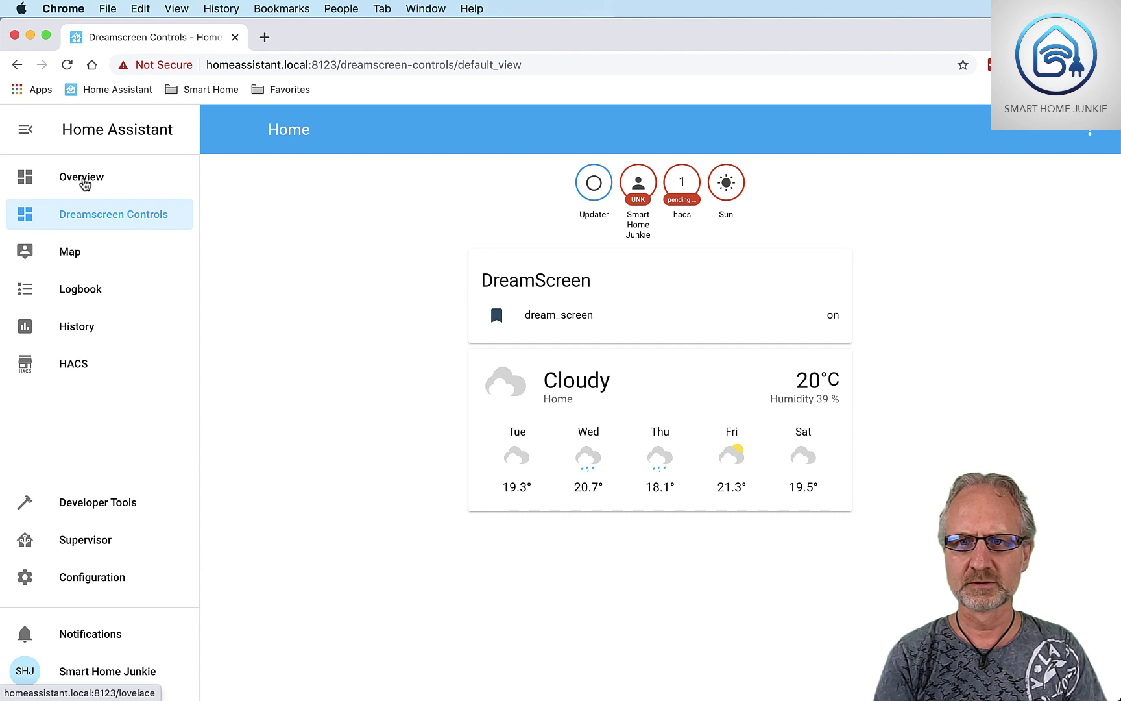
pyautogui.click(84, 181)
pyautogui.click(94, 223)
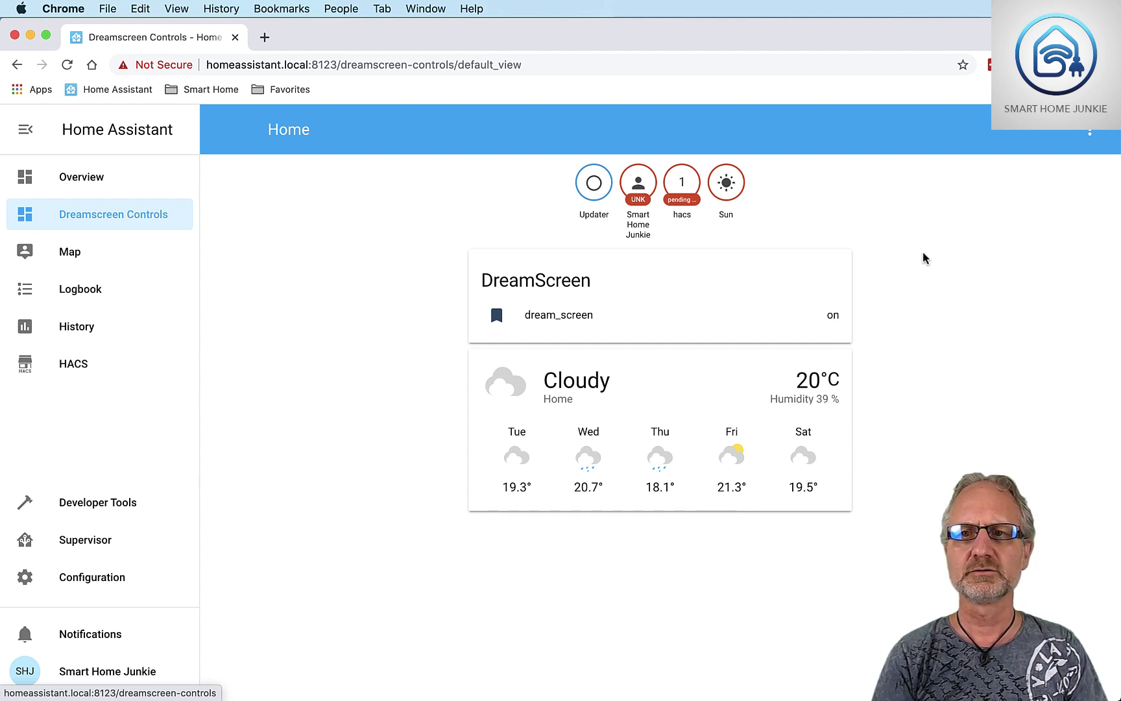
pyautogui.click(1090, 134)
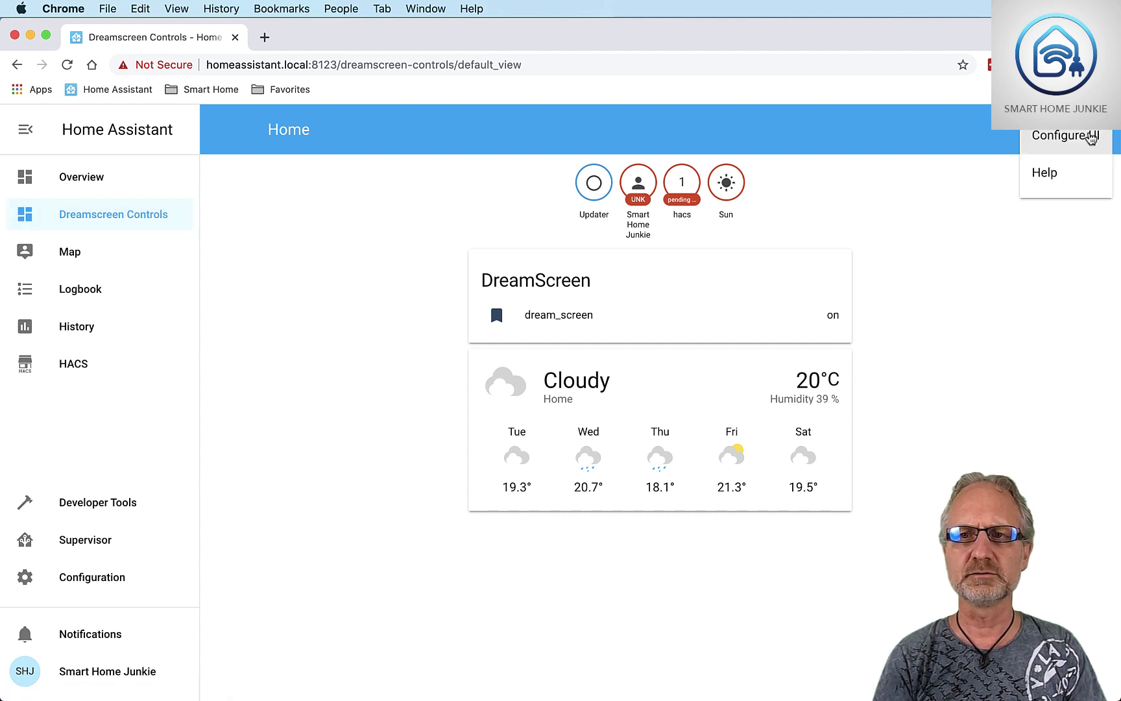
pyautogui.click(1066, 137)
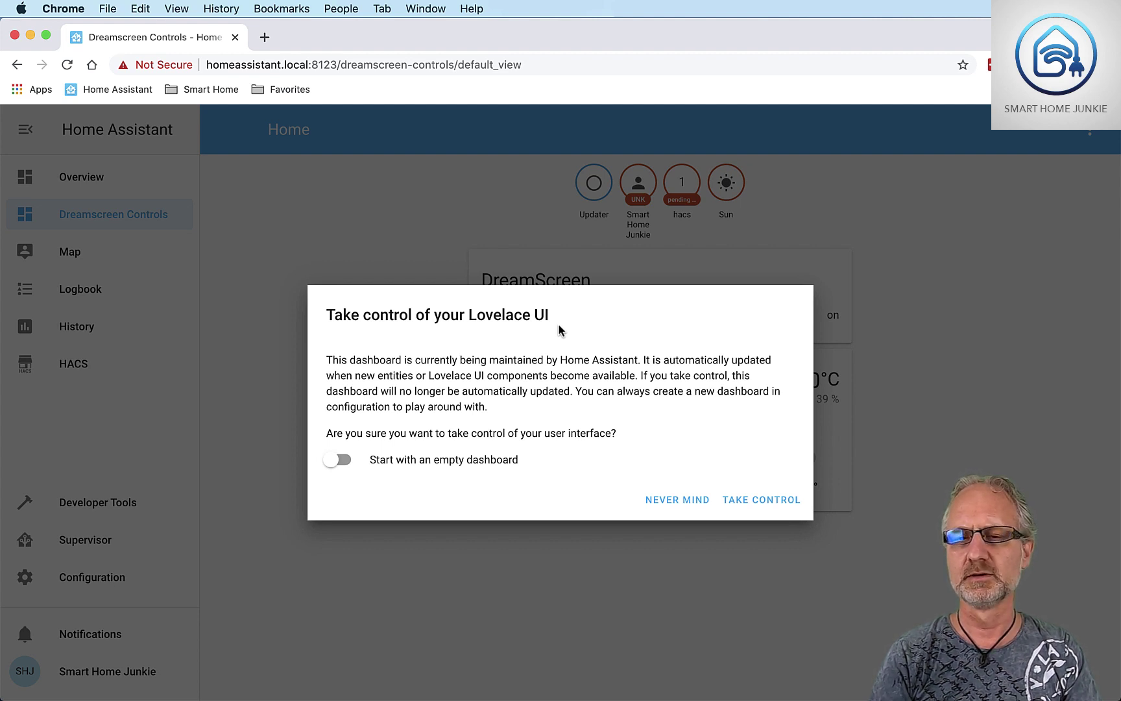
pyautogui.click(335, 466)
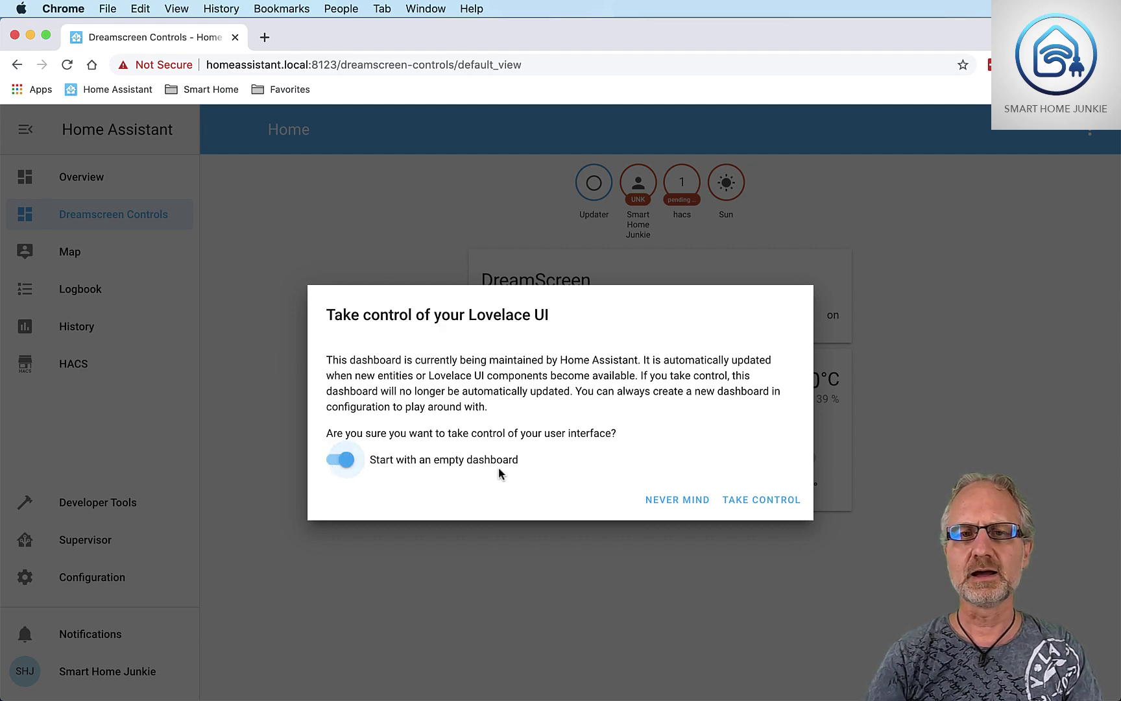
pyautogui.click(760, 504)
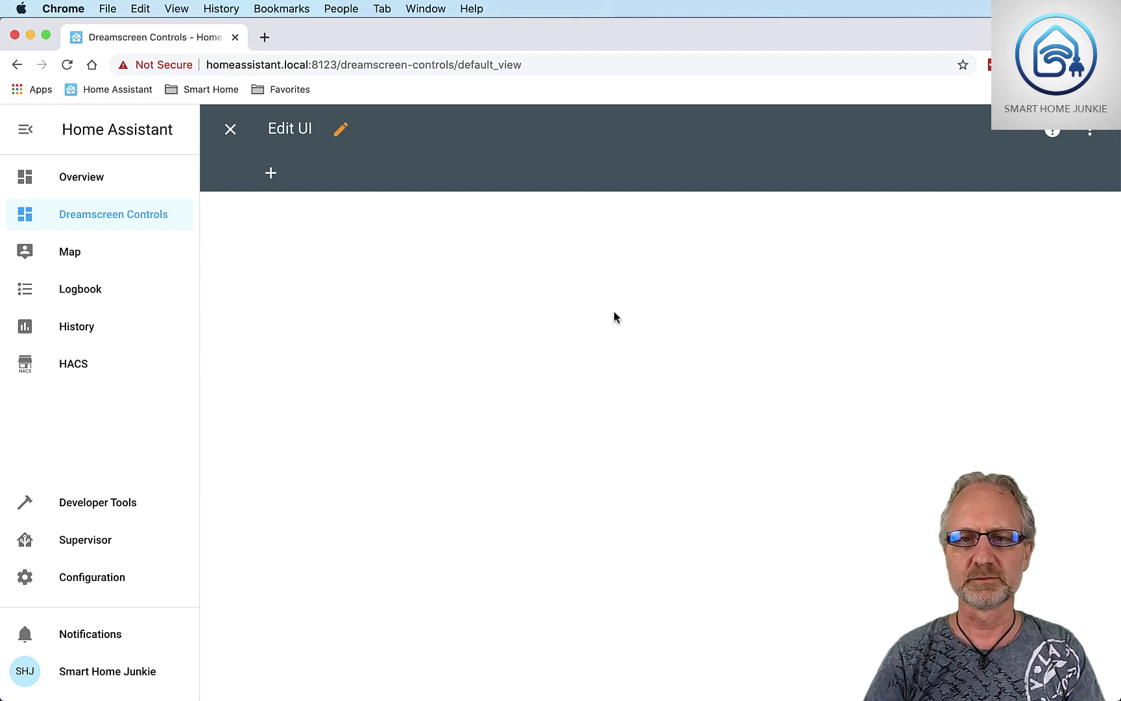
# Step: Add a new view titled "Dreamscreen" to the empty dashboard and save it
pyautogui.click(271, 173)
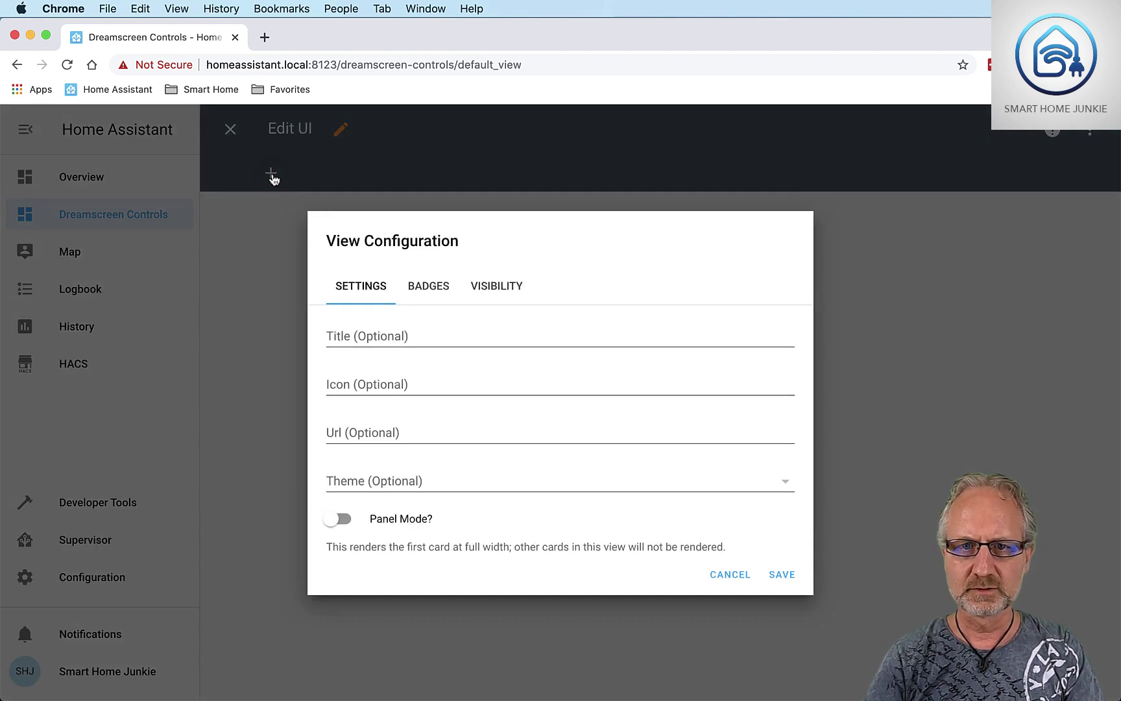
pyautogui.click(431, 336)
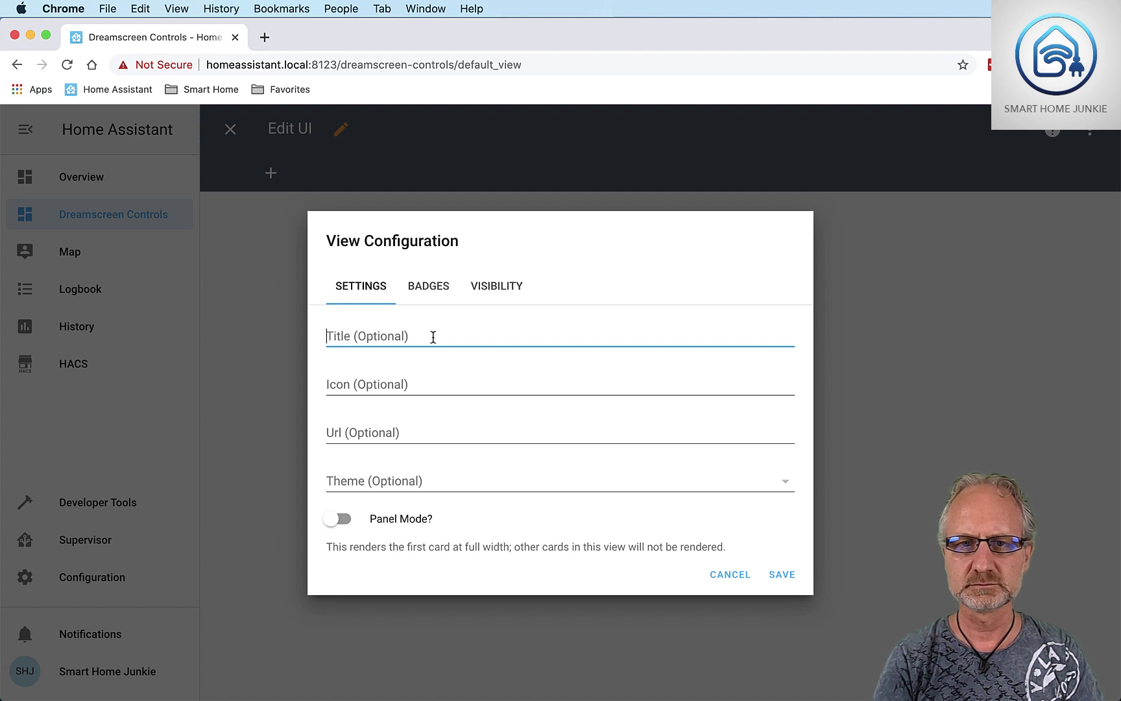
pyautogui.write('Dreamscreen')
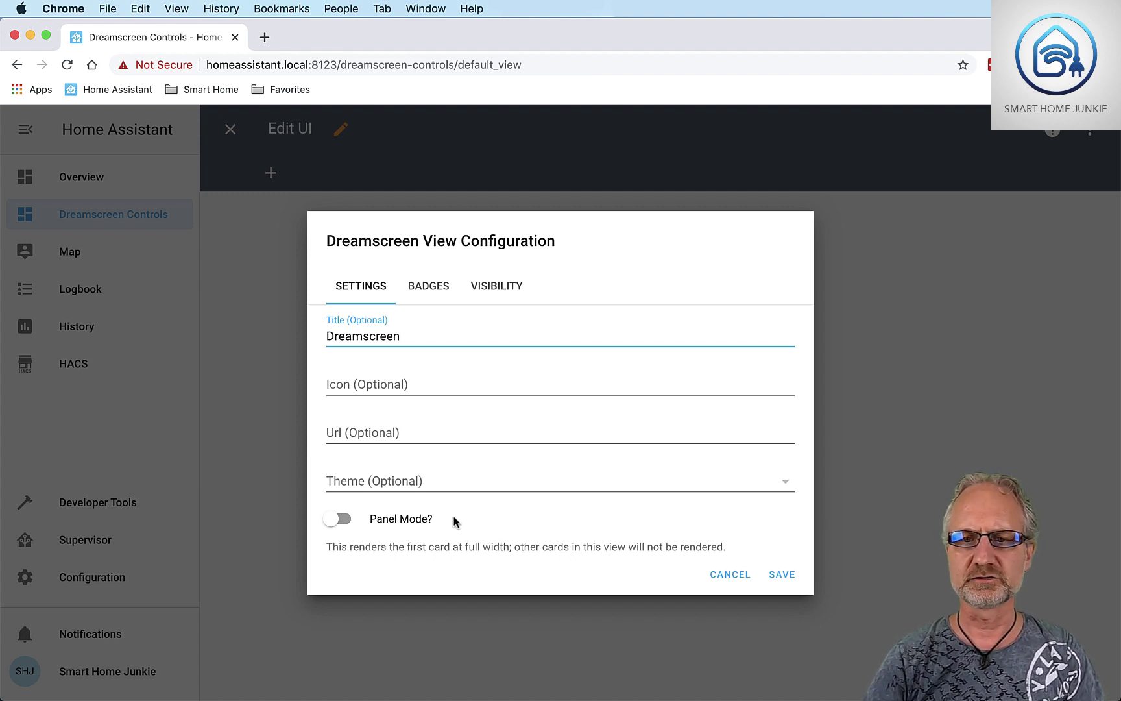
pyautogui.click(787, 579)
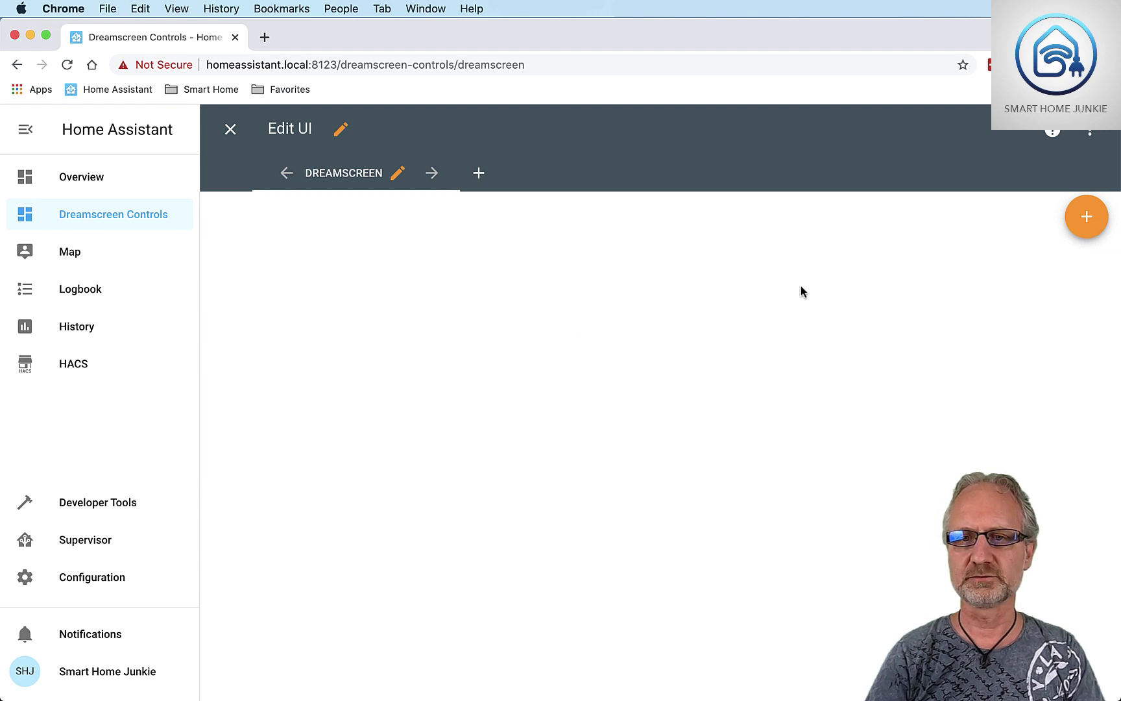
# Step: Add a Glance card to the Dreamscreen view and title it "Dreamscreen Input"
pyautogui.click(1088, 219)
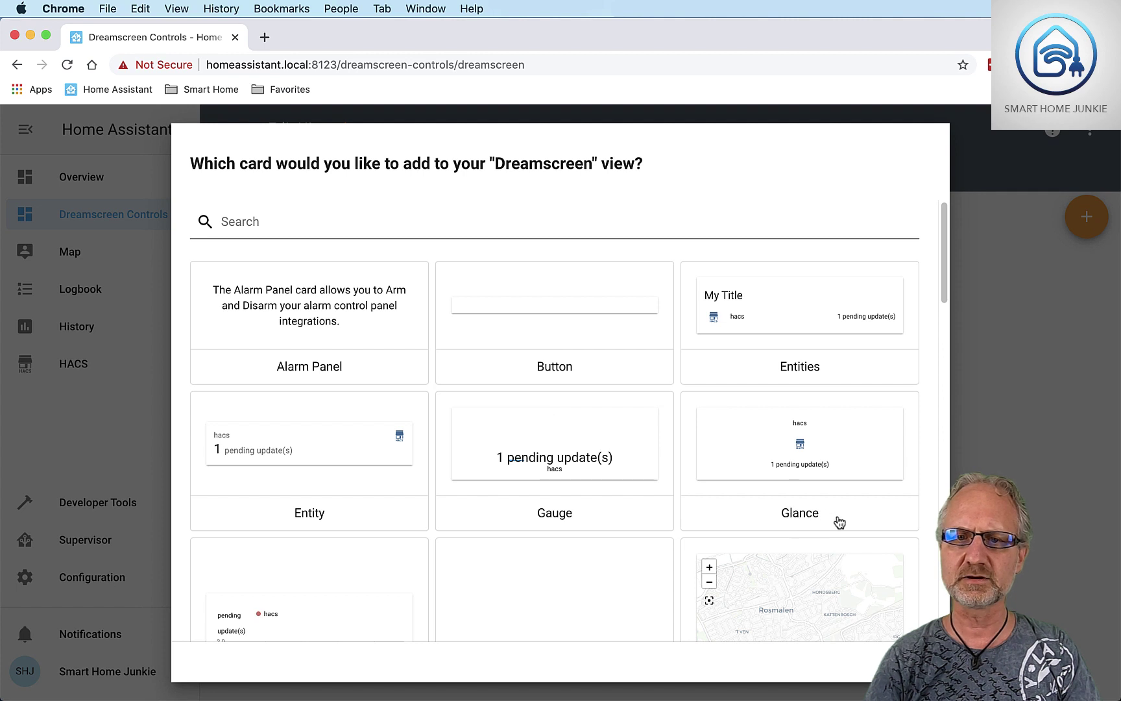
pyautogui.click(802, 521)
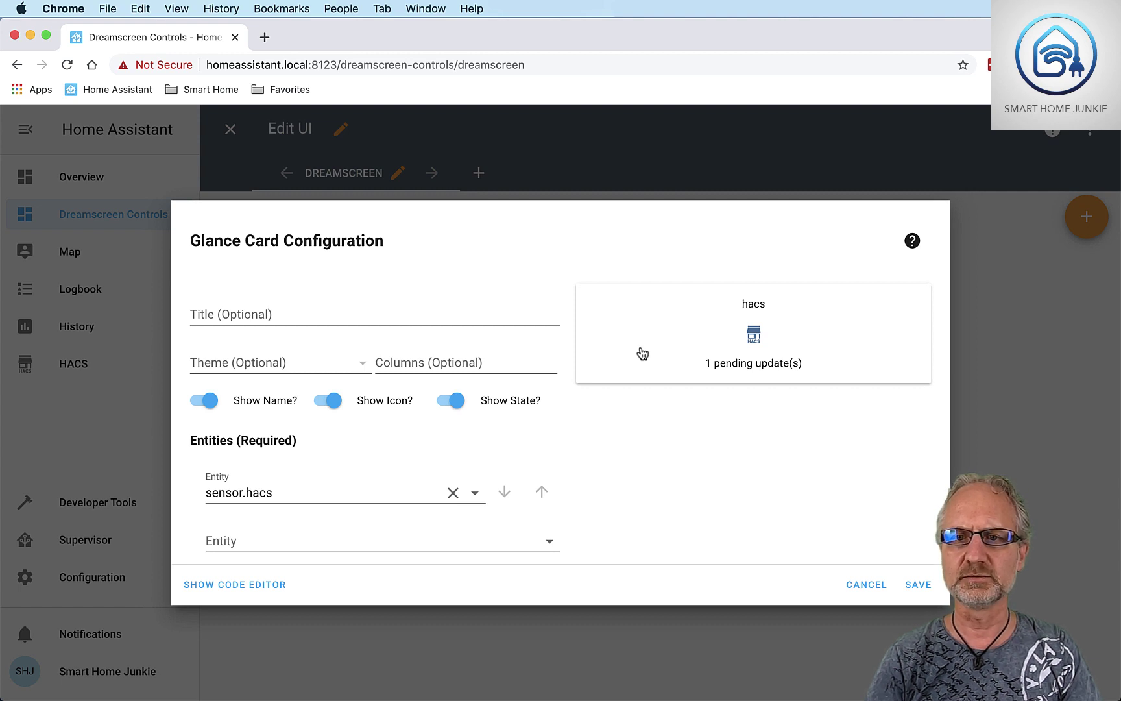
pyautogui.click(306, 315)
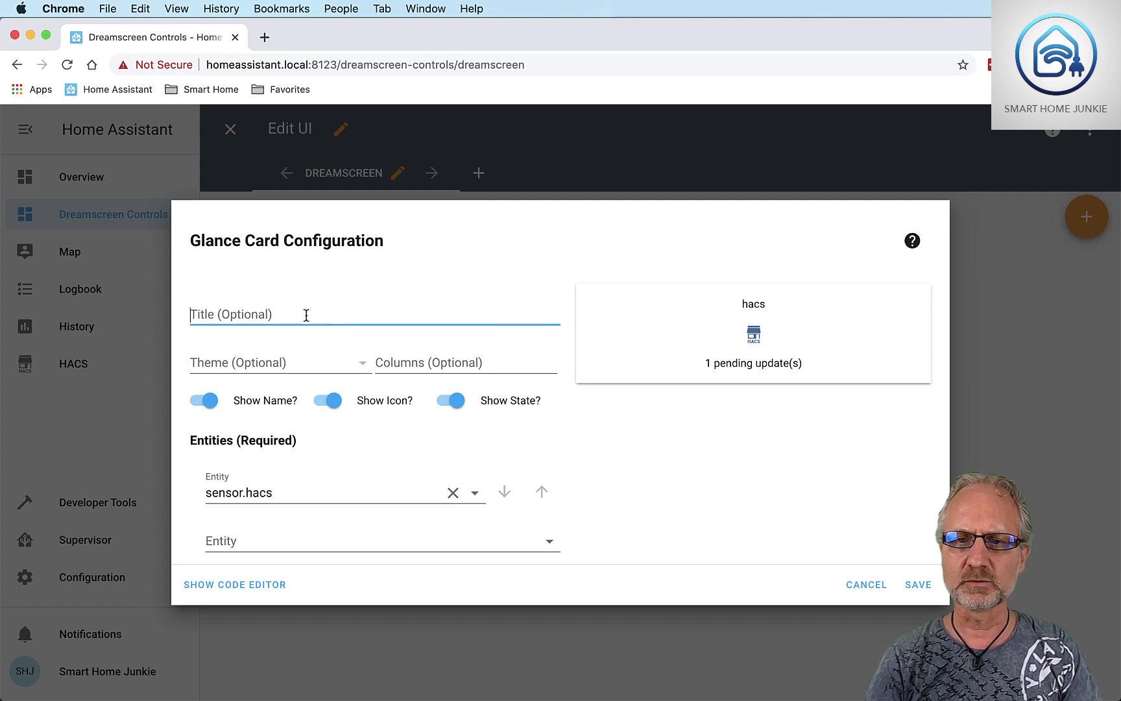
pyautogui.write('Dreamsc')
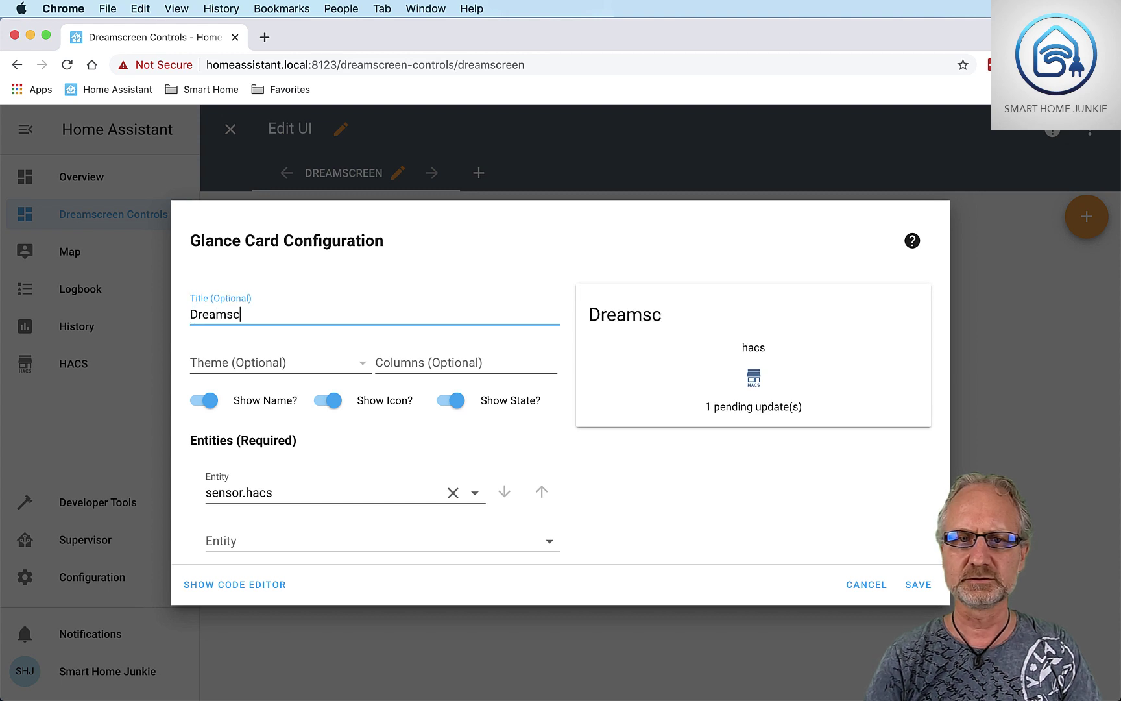
pyautogui.write('reen')
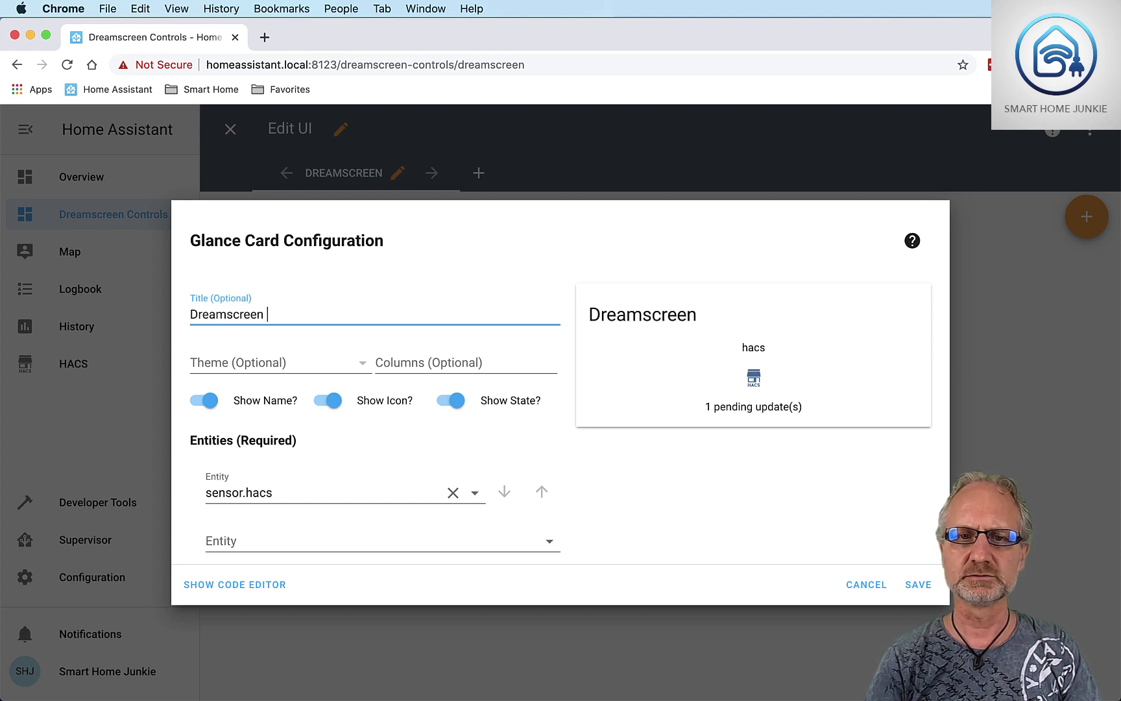
pyautogui.write(' Input')
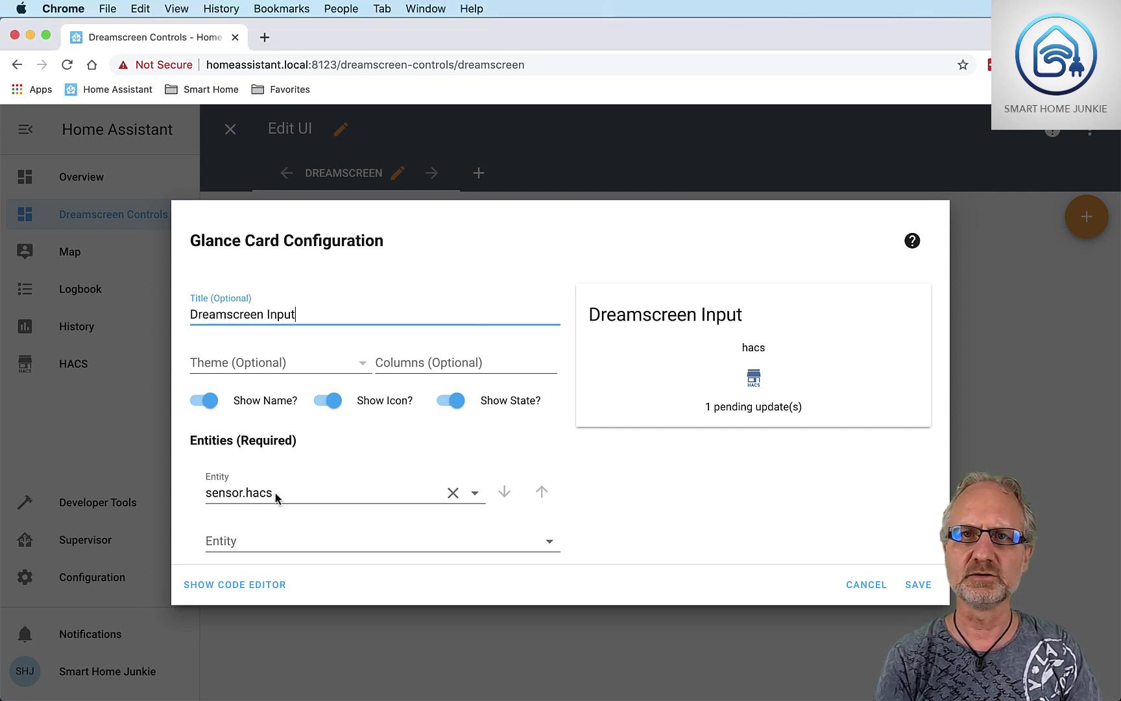
# Step: Replace the Glance card's sensor.hacs entity with dreamscreen.dream_screen
pyautogui.click(475, 495)
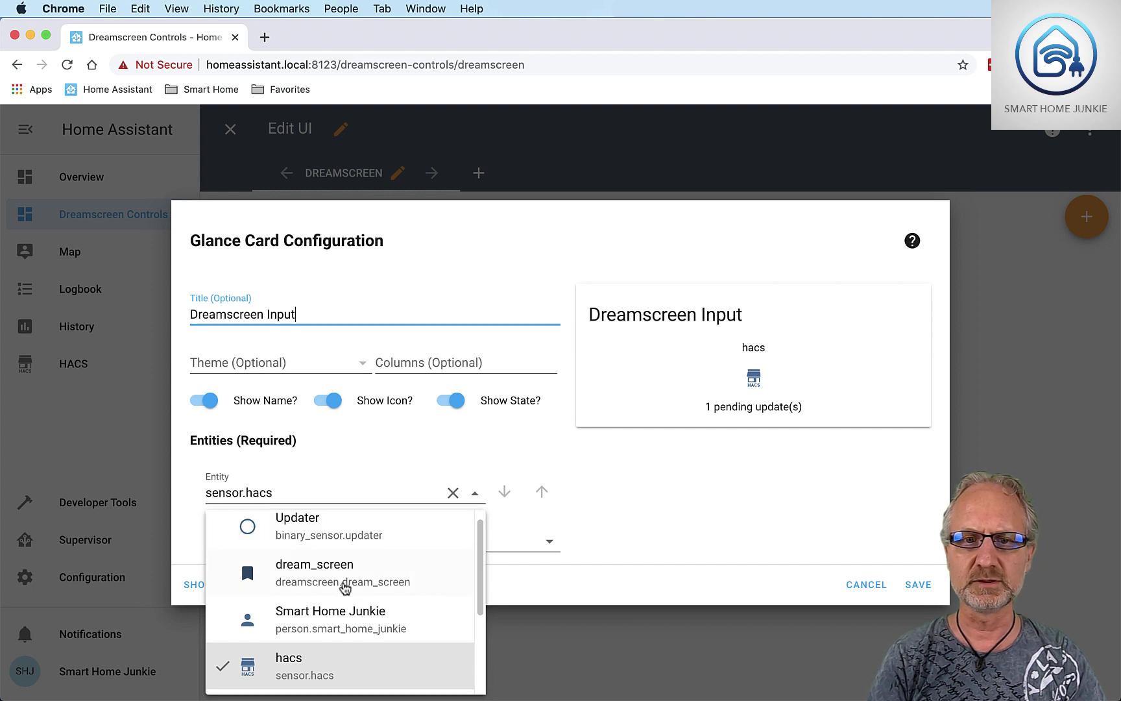
pyautogui.scroll(-3, 339, 590)
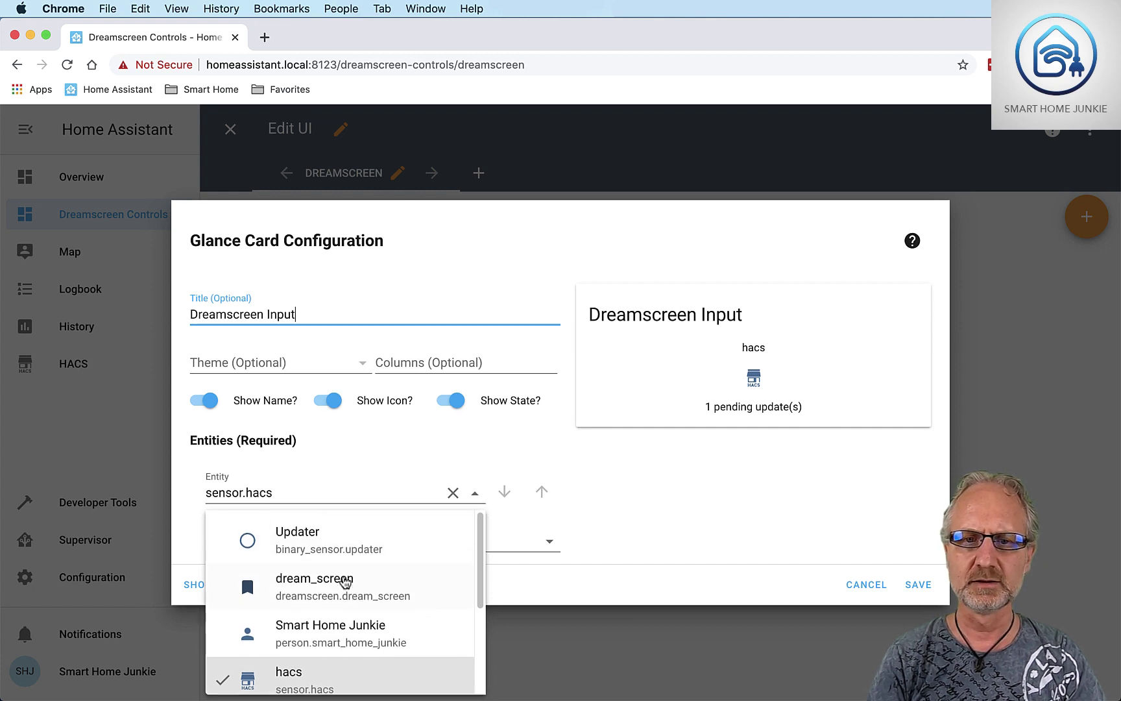
pyautogui.scroll(1, 346, 580)
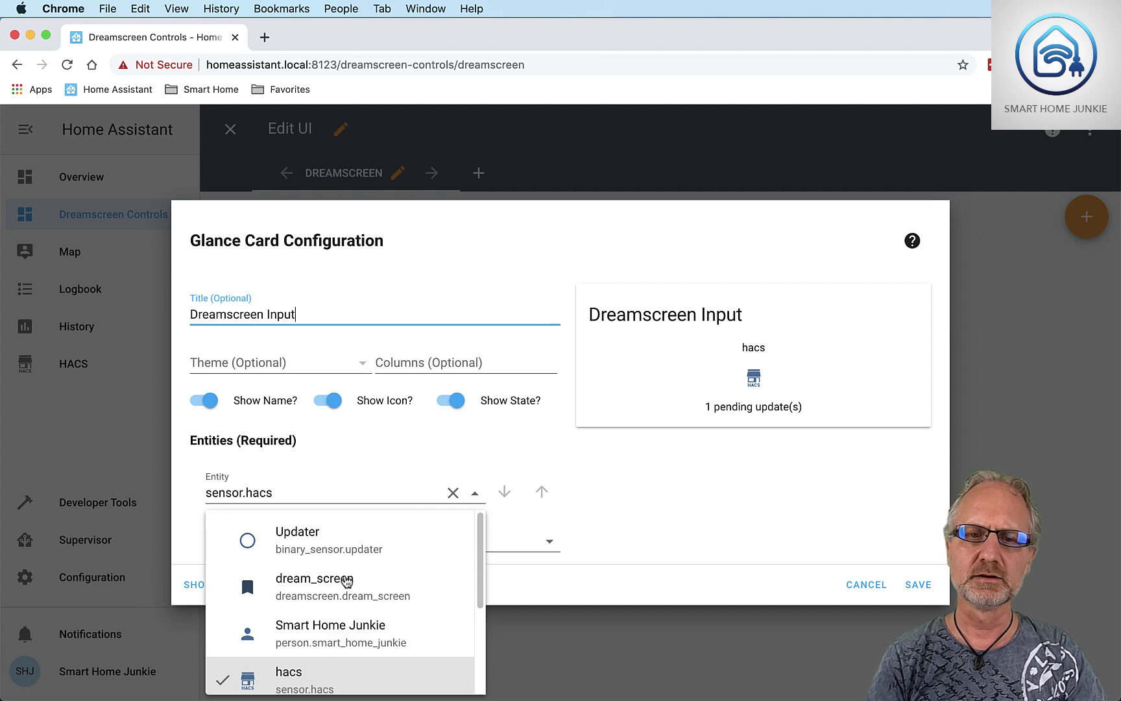
pyautogui.click(345, 581)
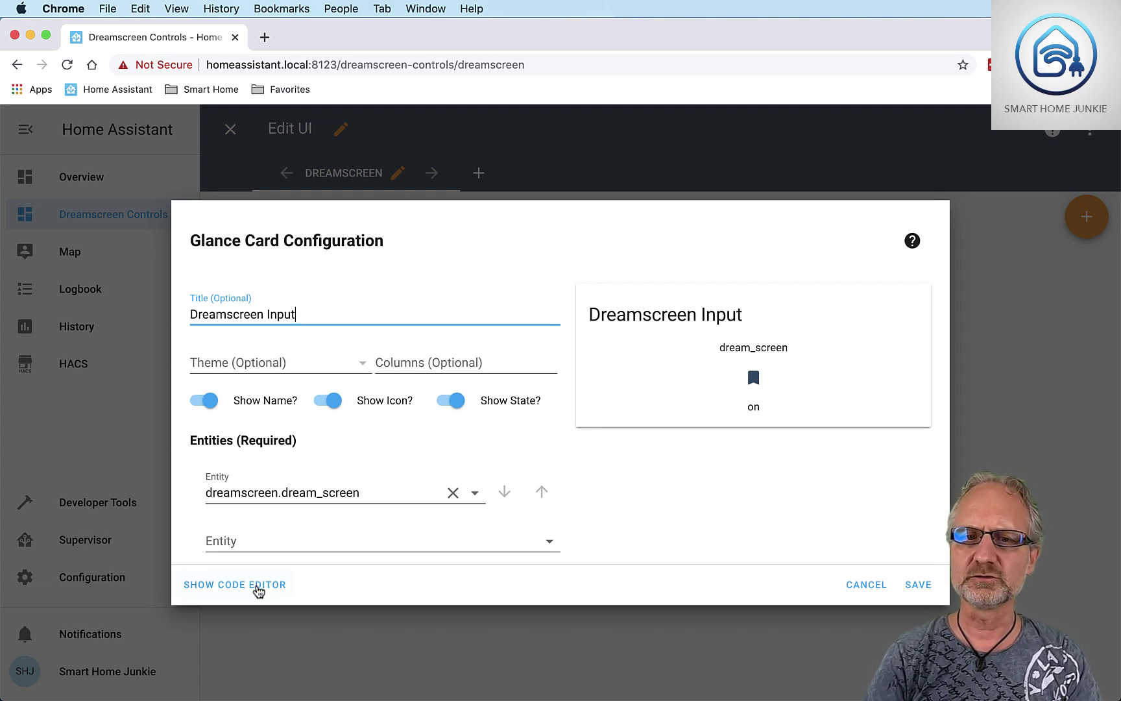
# Step: Show the card's YAML code and move the title line directly below "type: glance", leaving an empty line above the entities
pyautogui.click(257, 587)
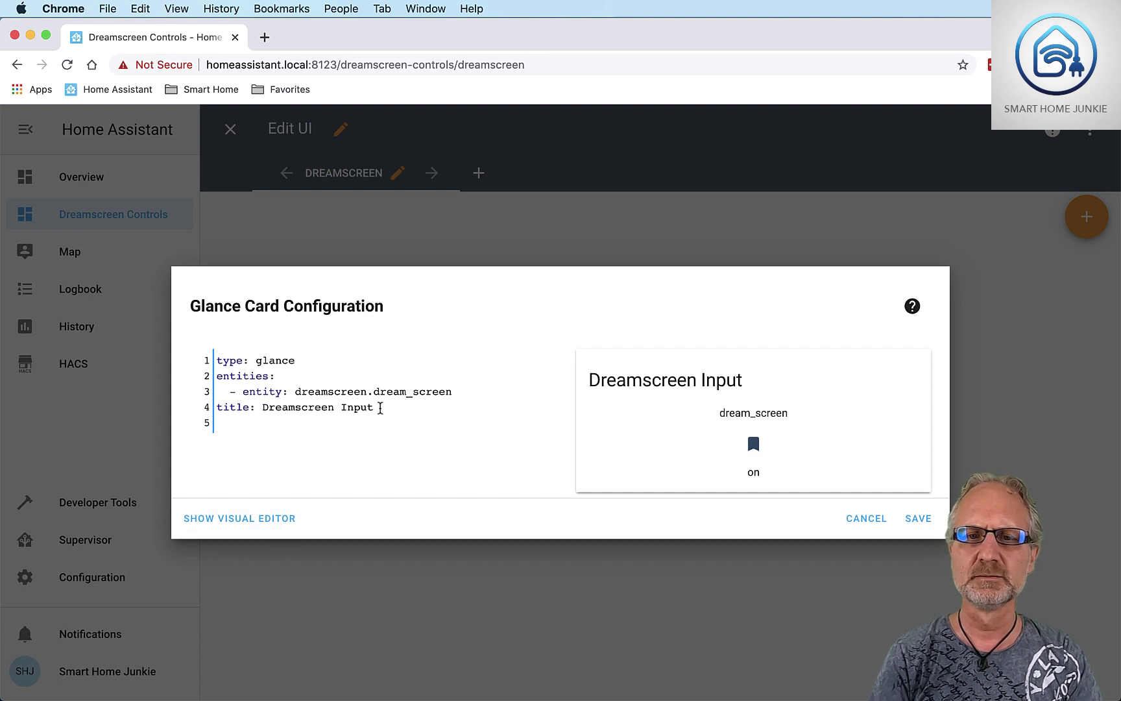
pyautogui.moveTo(381, 408); pyautogui.dragTo(214, 413)
pyautogui.press('super+c')
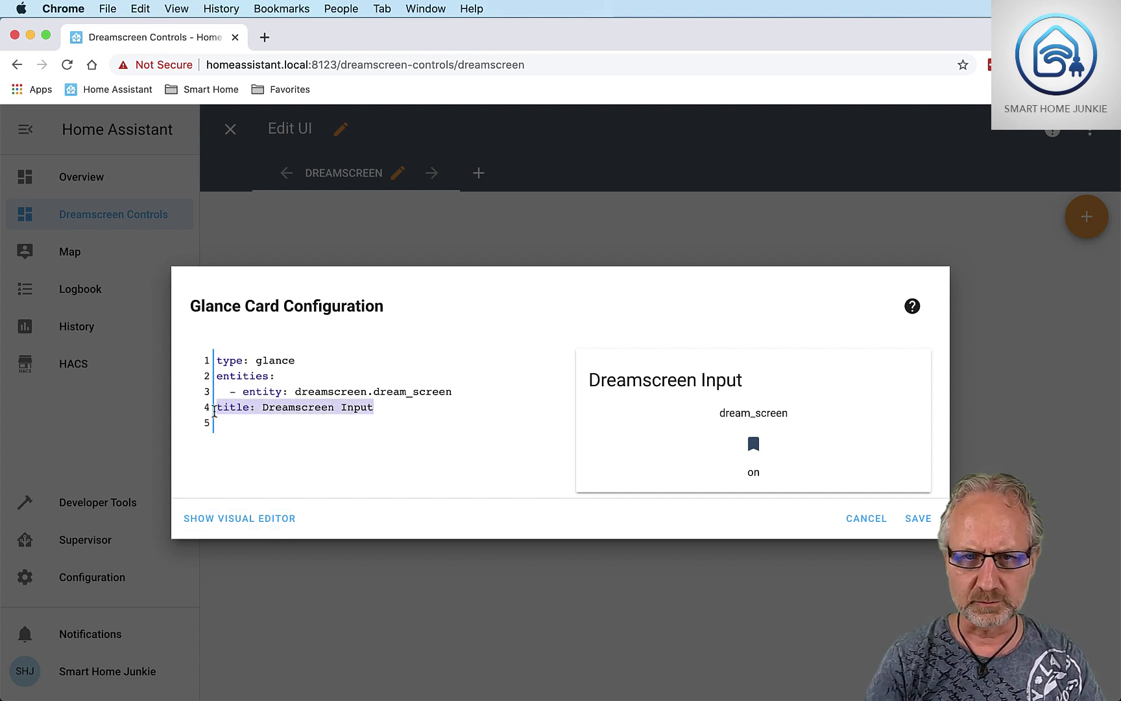
pyautogui.press('BackSpace')
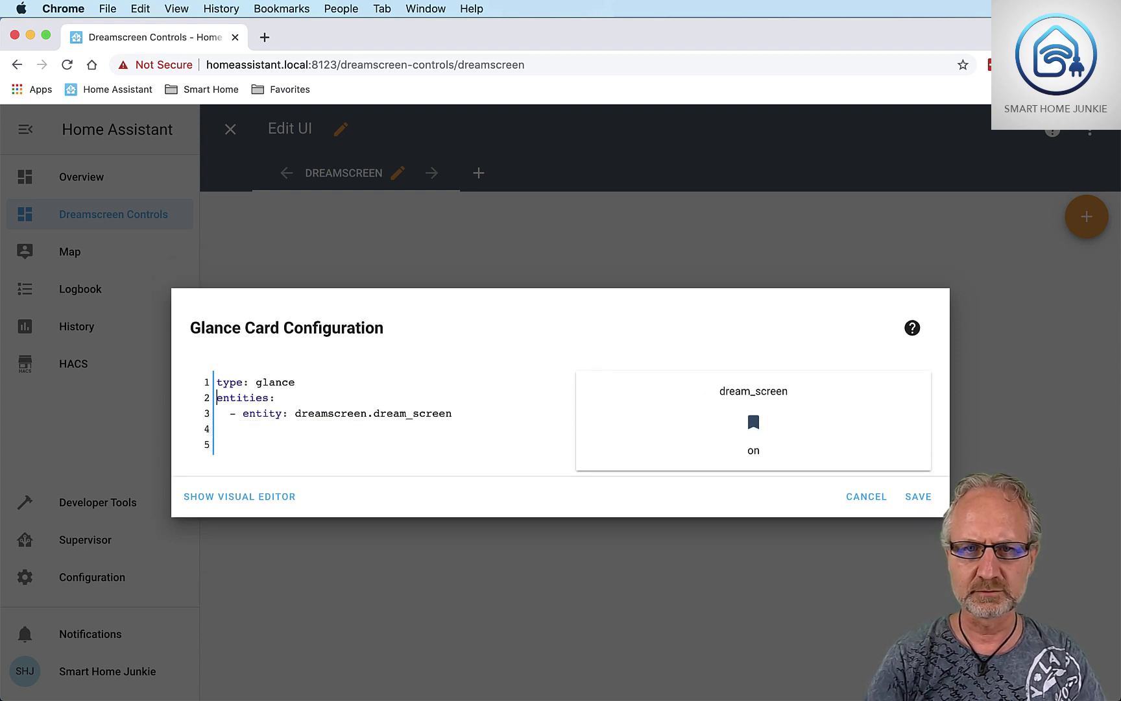
pyautogui.press('Return')
pyautogui.press('Return')
pyautogui.press('Up')
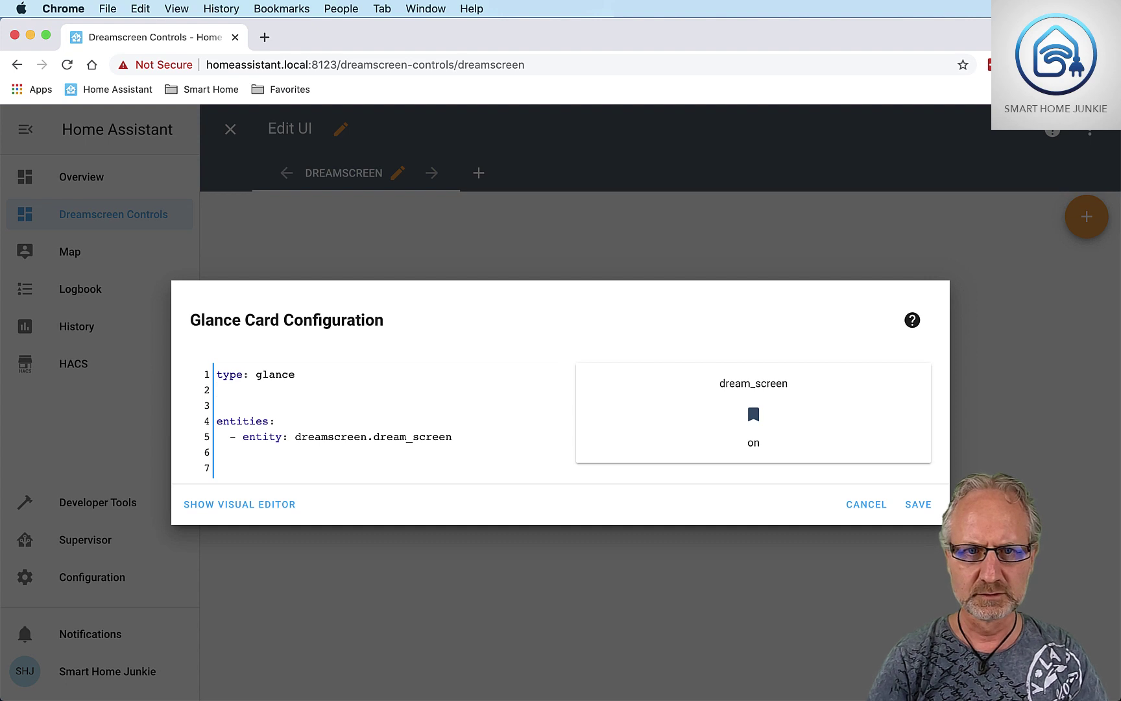
pyautogui.press('super+v')
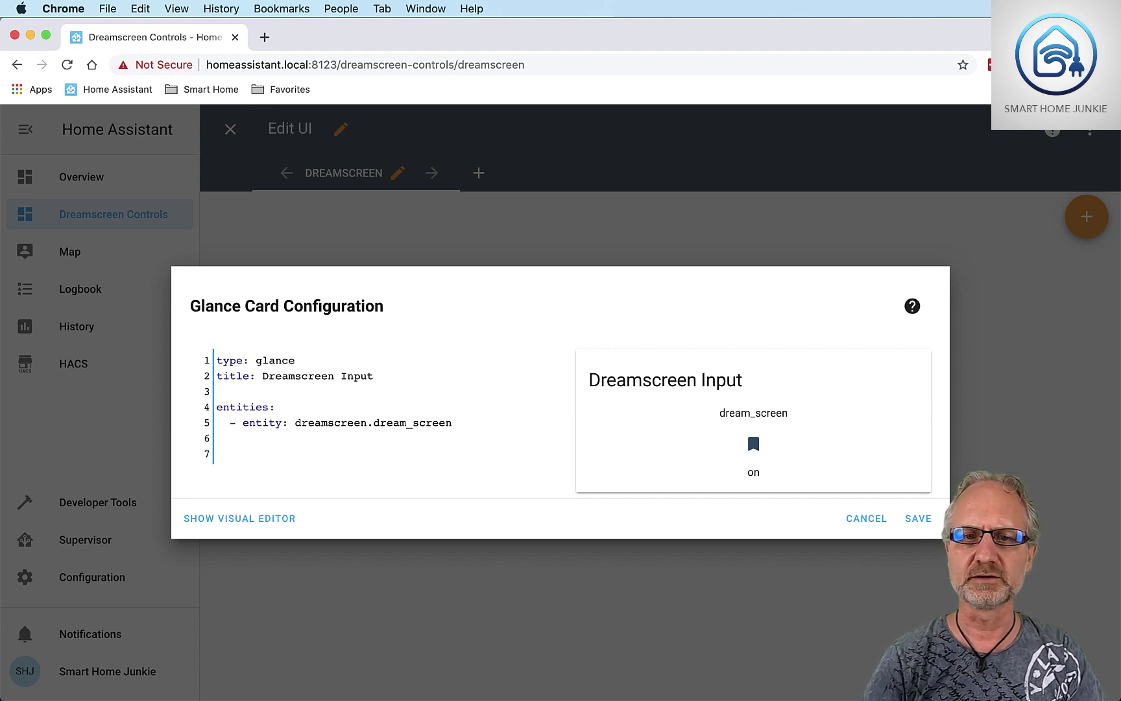
# Step: Add "show_state: false" and "columns: 3" to the card's code between the title and the entities
pyautogui.write('show_')
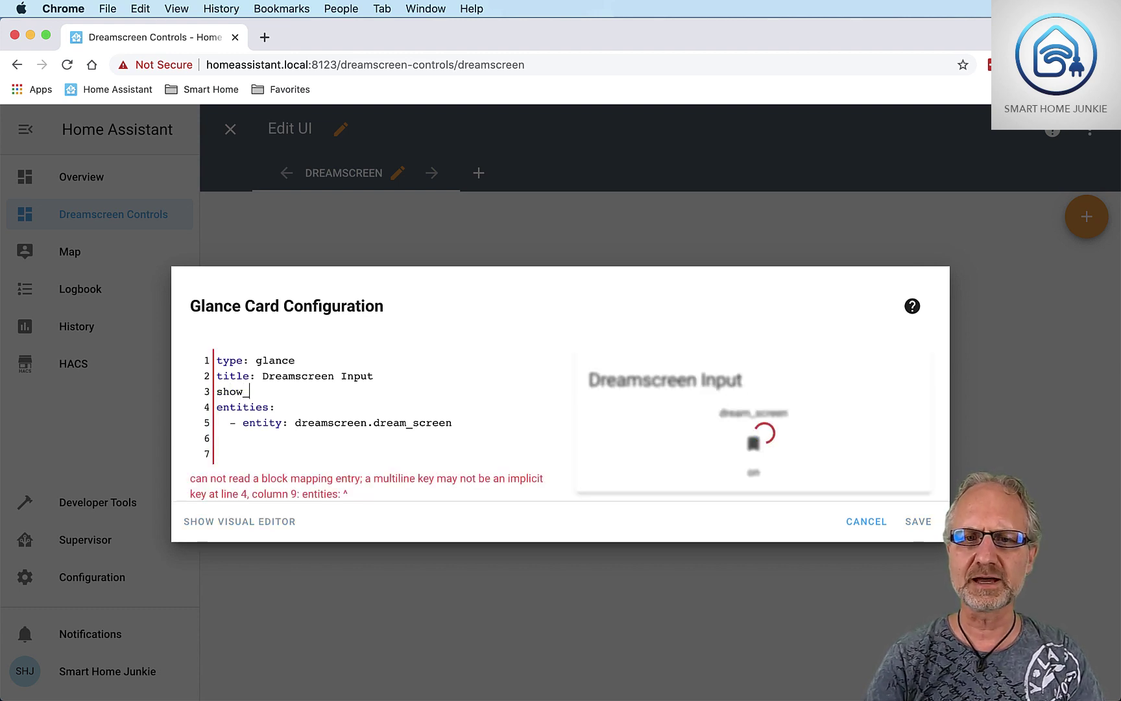
pyautogui.write('state')
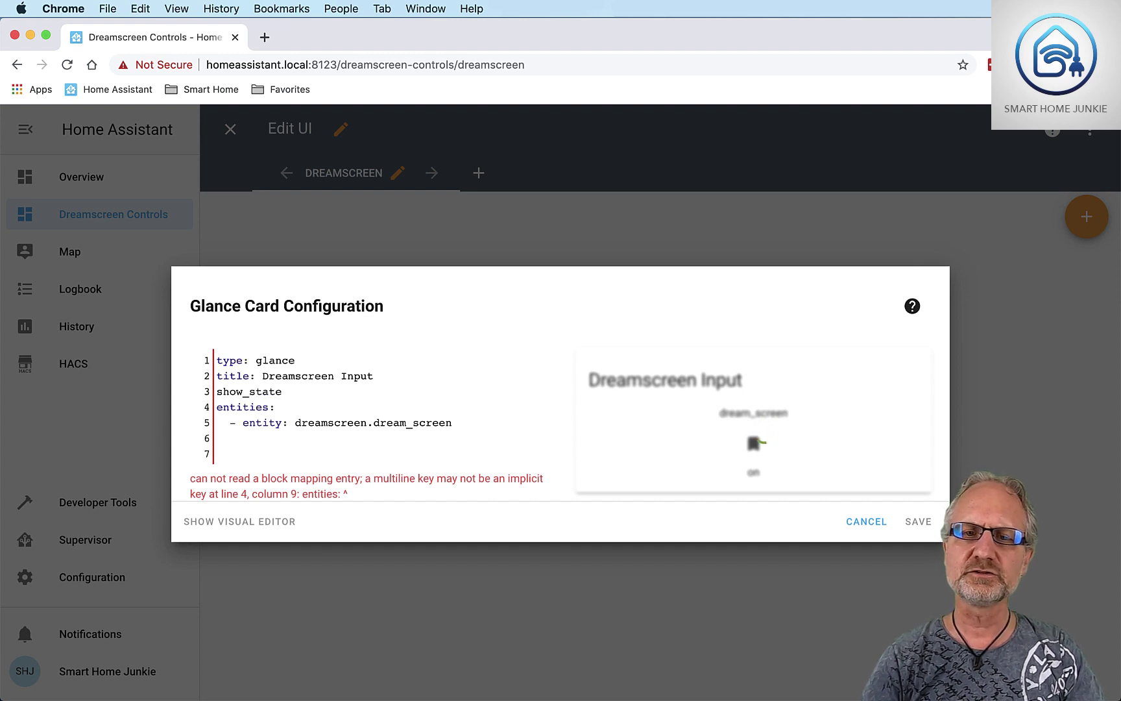
pyautogui.write(': fals')
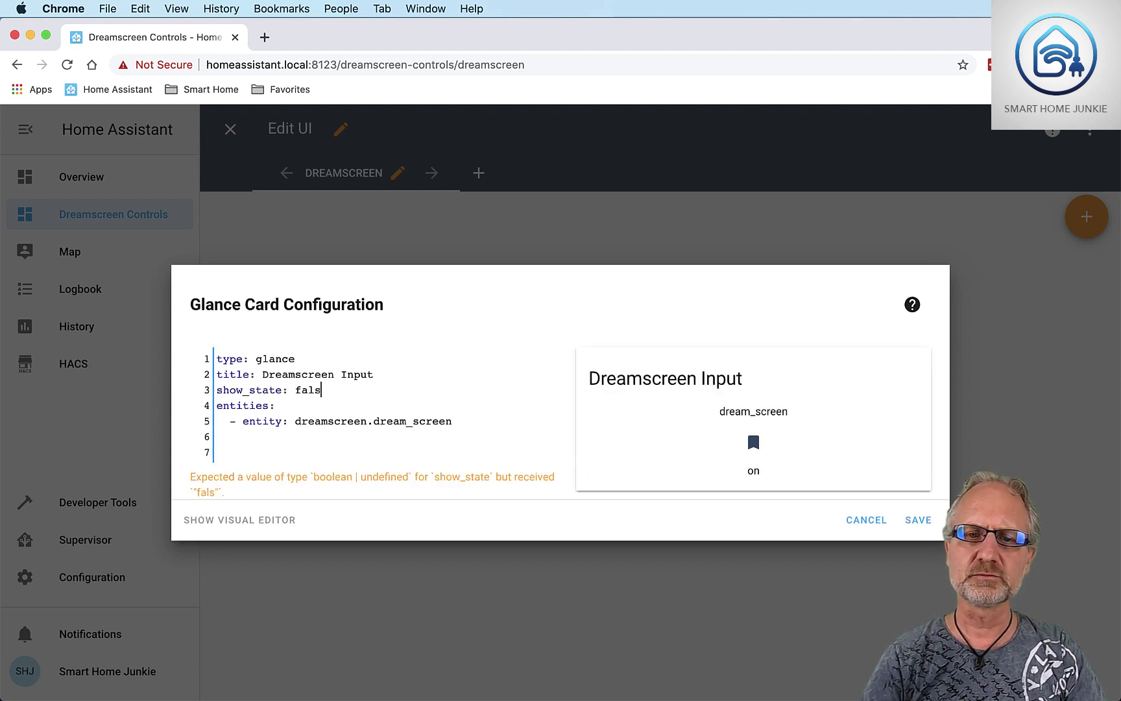
pyautogui.write('e')
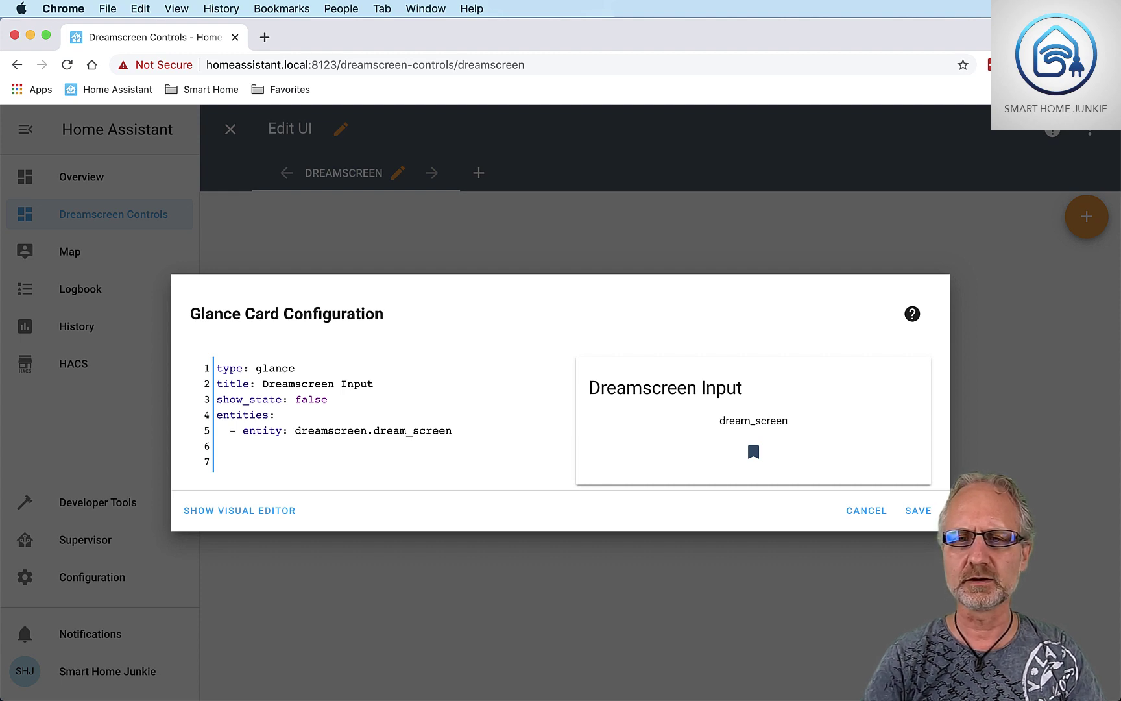
pyautogui.press('Return')
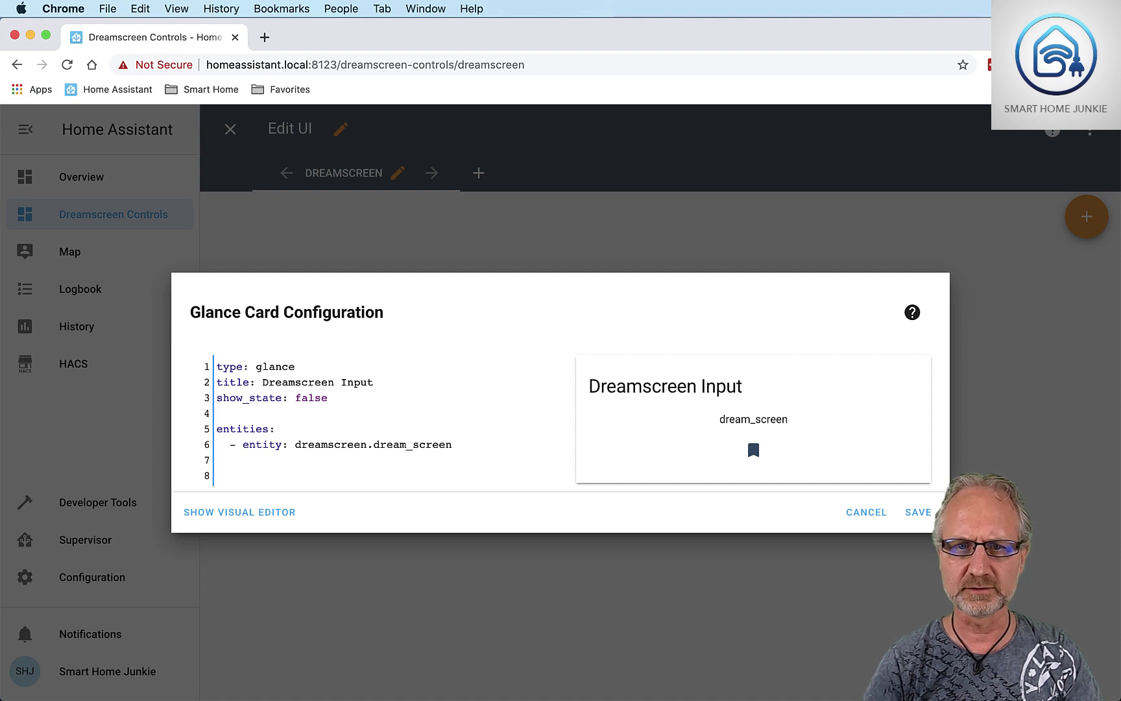
pyautogui.write('c')
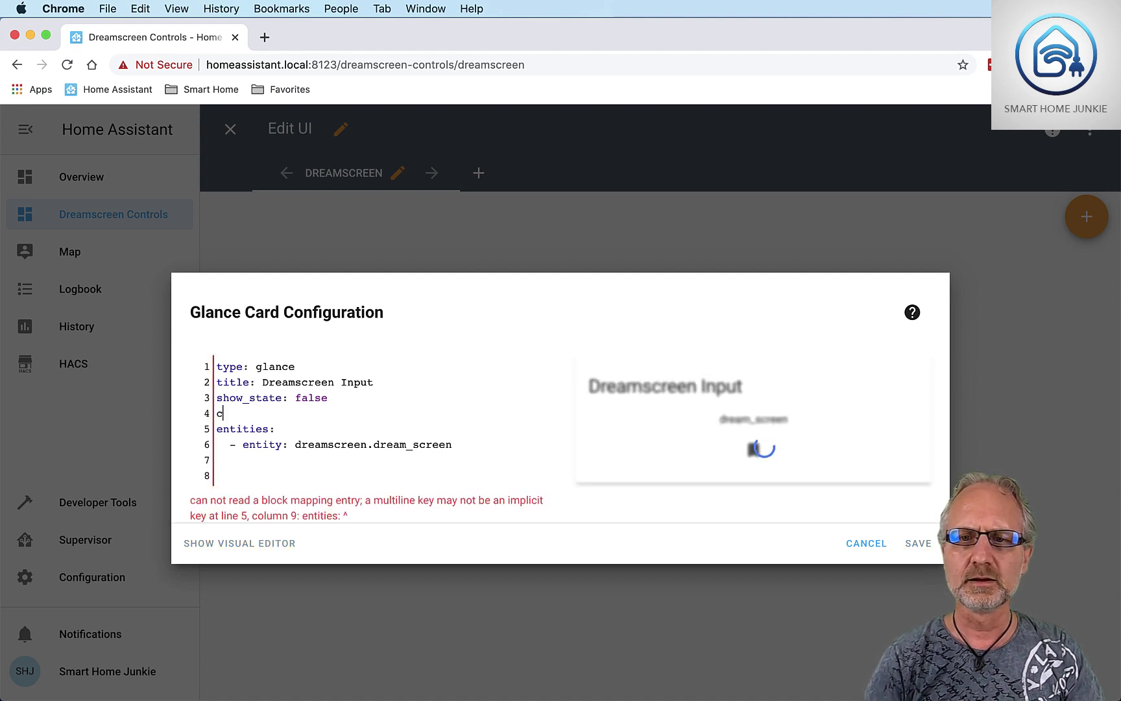
pyautogui.write('olumn')
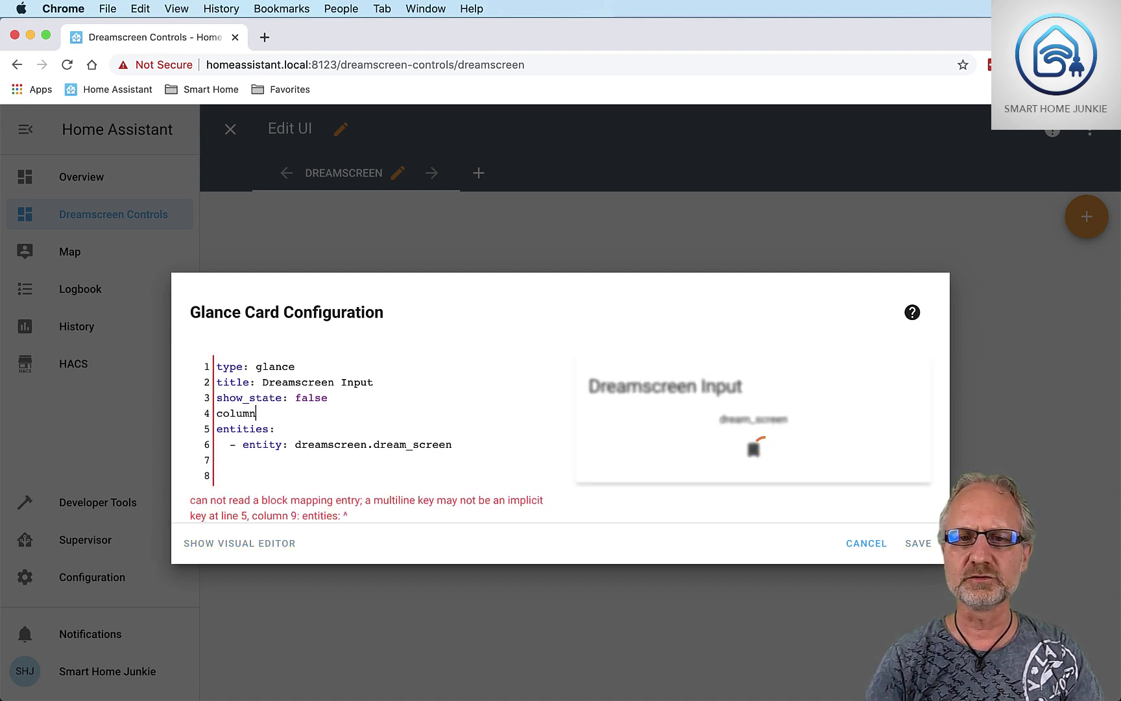
pyautogui.write('s: 3')
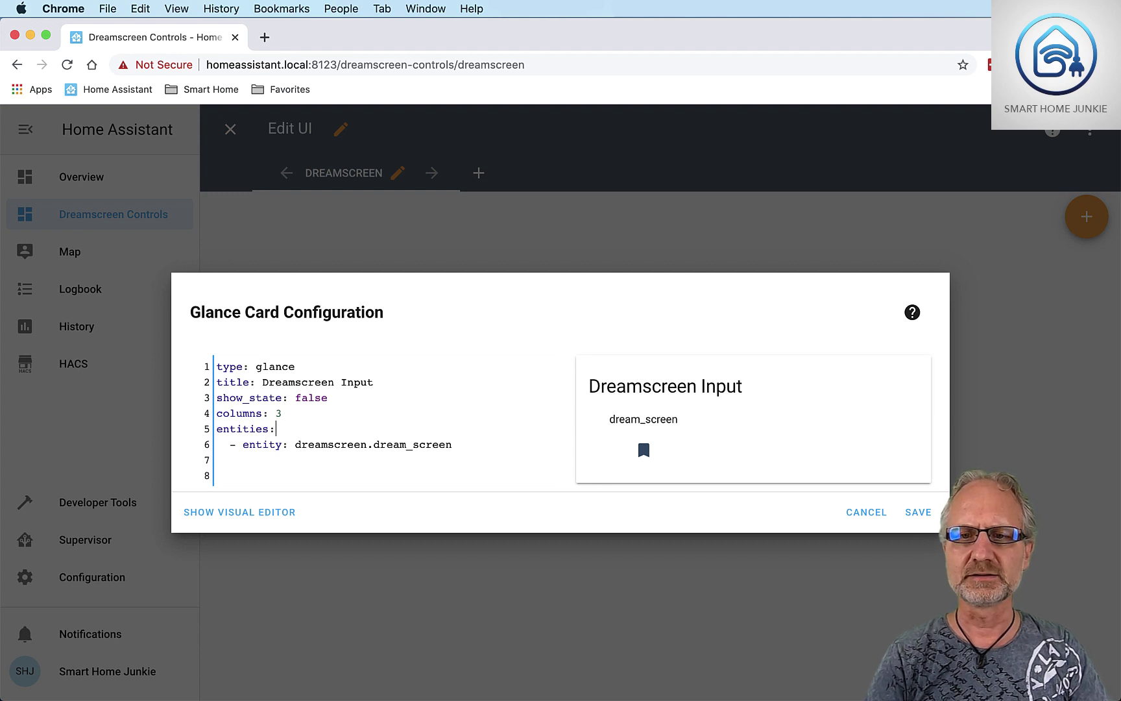
# Step: Add the line "icon: mdi:television" beneath the dreamscreen.dream_screen entity in the card's code
pyautogui.press('Right')
pyautogui.press('Right')
pyautogui.press('Right')
pyautogui.press('Right')
pyautogui.press('Right')
pyautogui.press('Right')
pyautogui.press('Right')
pyautogui.press('Right')
pyautogui.press('Right')
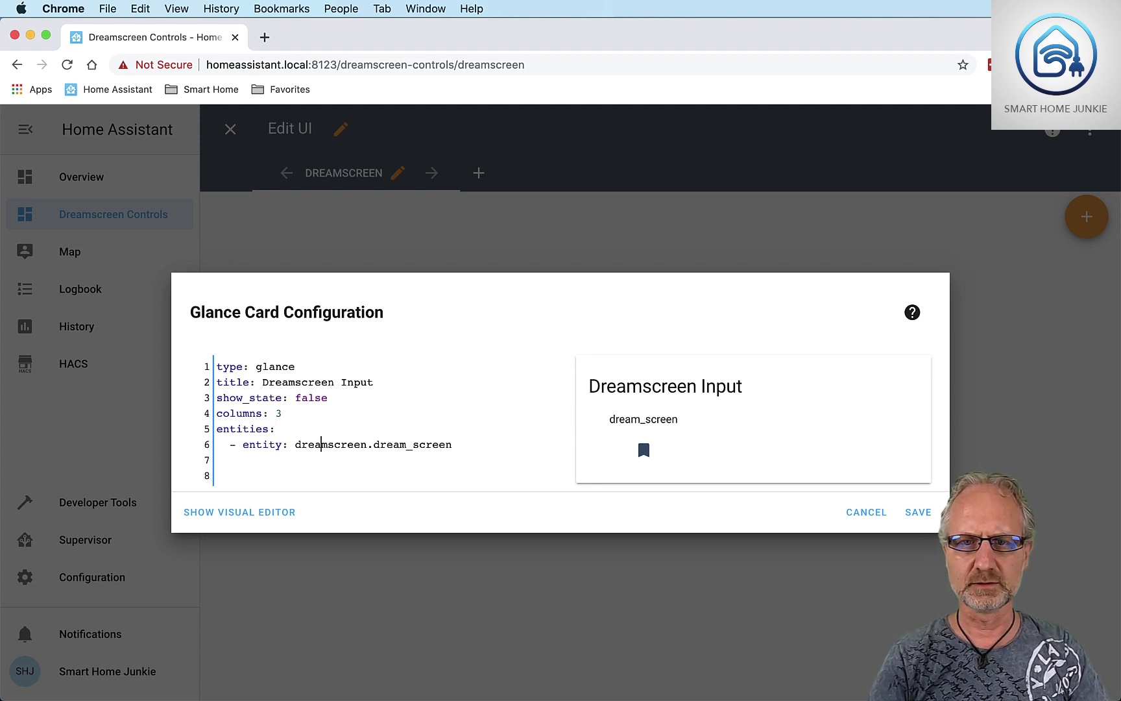
pyautogui.press('Right')
pyautogui.press('Right')
pyautogui.press('Right')
pyautogui.press('Right')
pyautogui.press('Right')
pyautogui.press('Right')
pyautogui.press('Right')
pyautogui.press('Right')
pyautogui.press('Right')
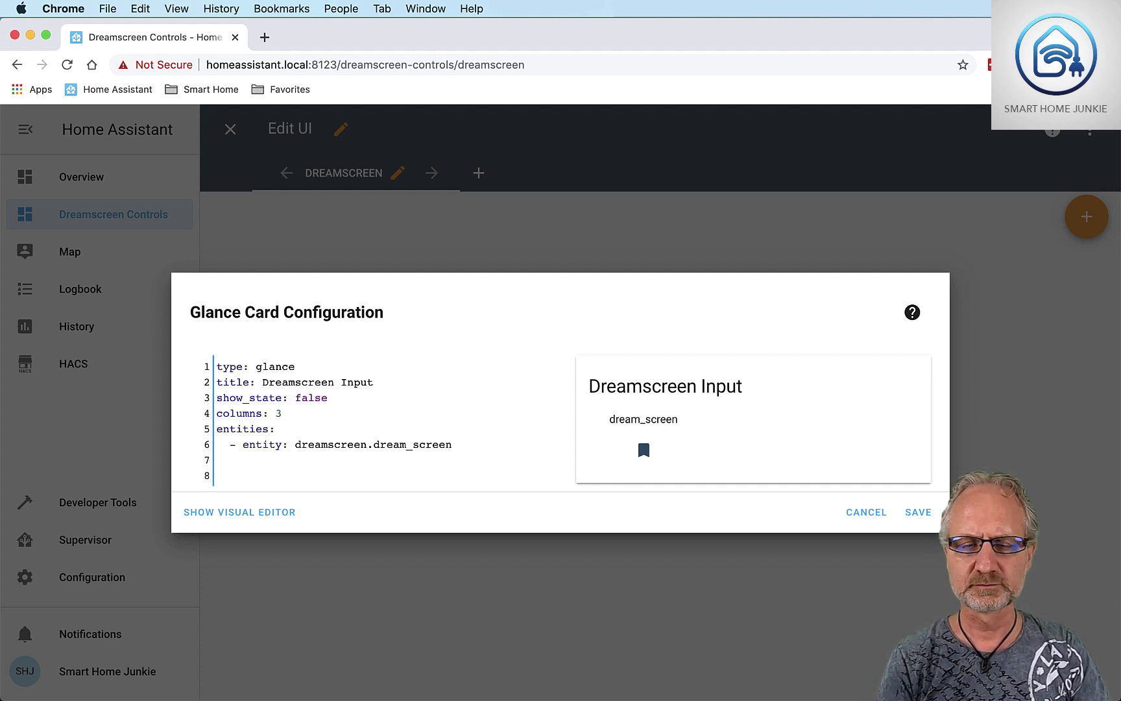
pyautogui.press('Return')
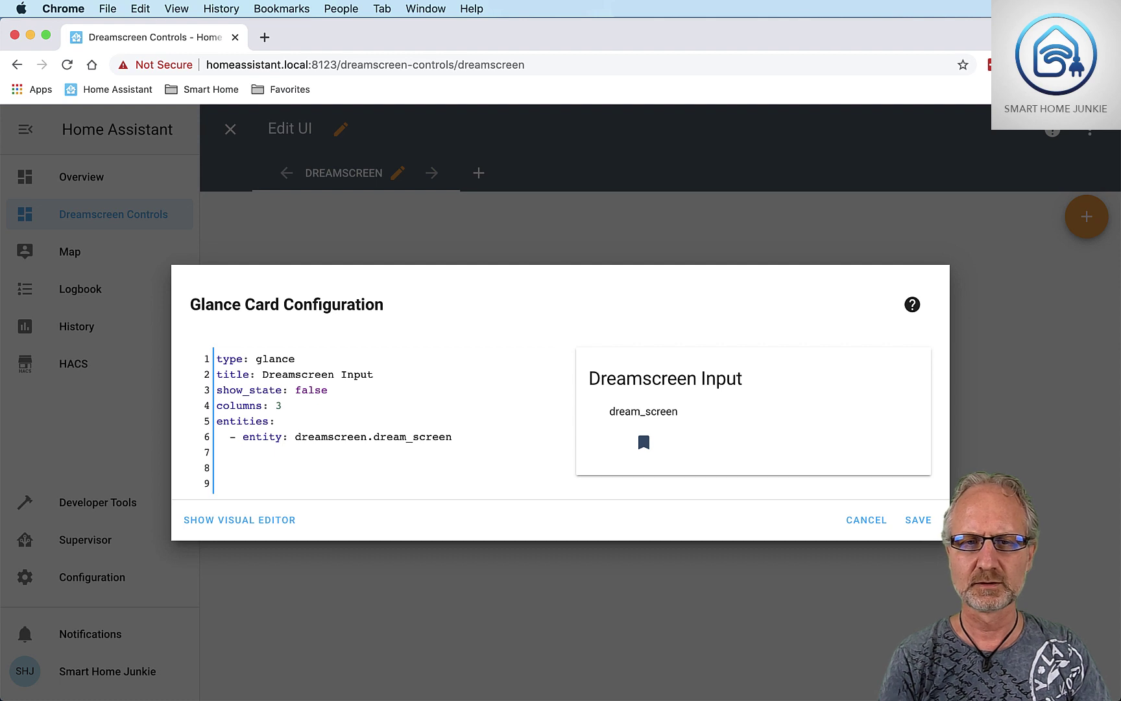
pyautogui.write('icon')
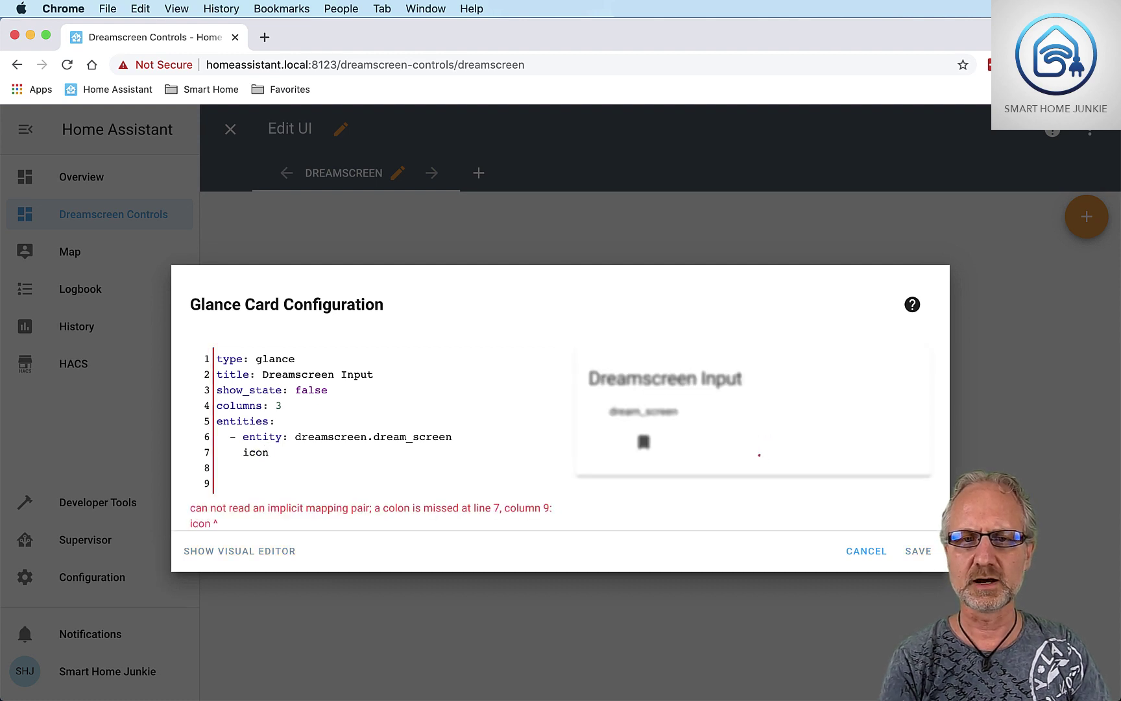
pyautogui.write(': ')
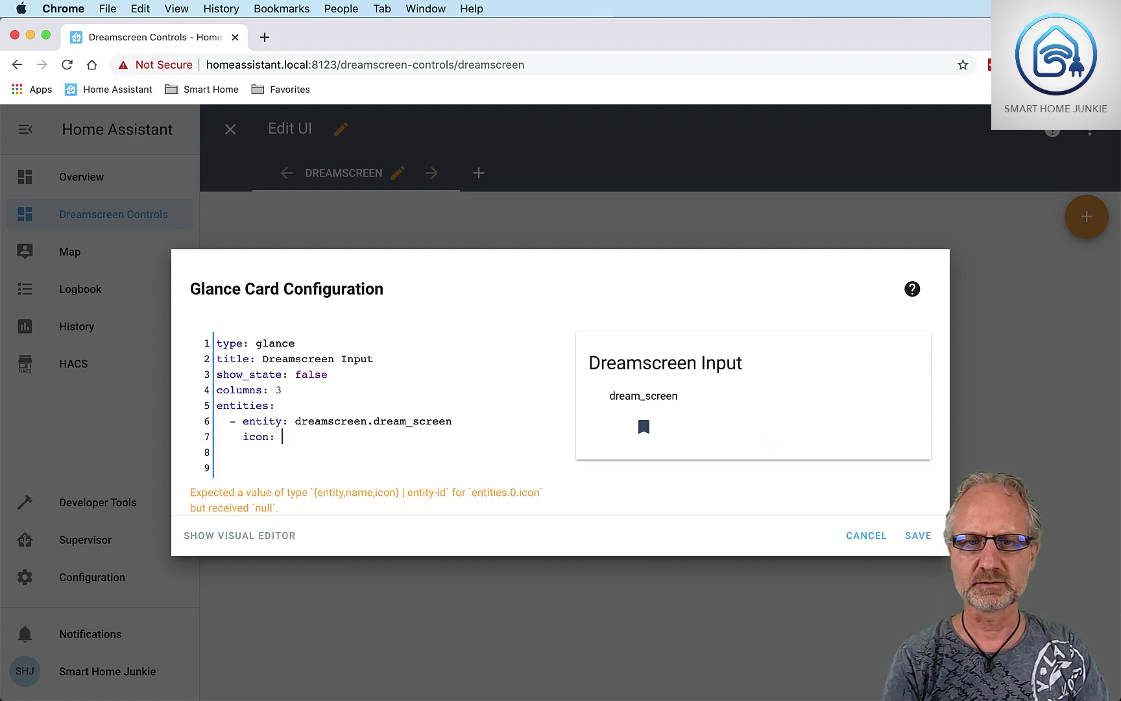
pyautogui.write('mdi:')
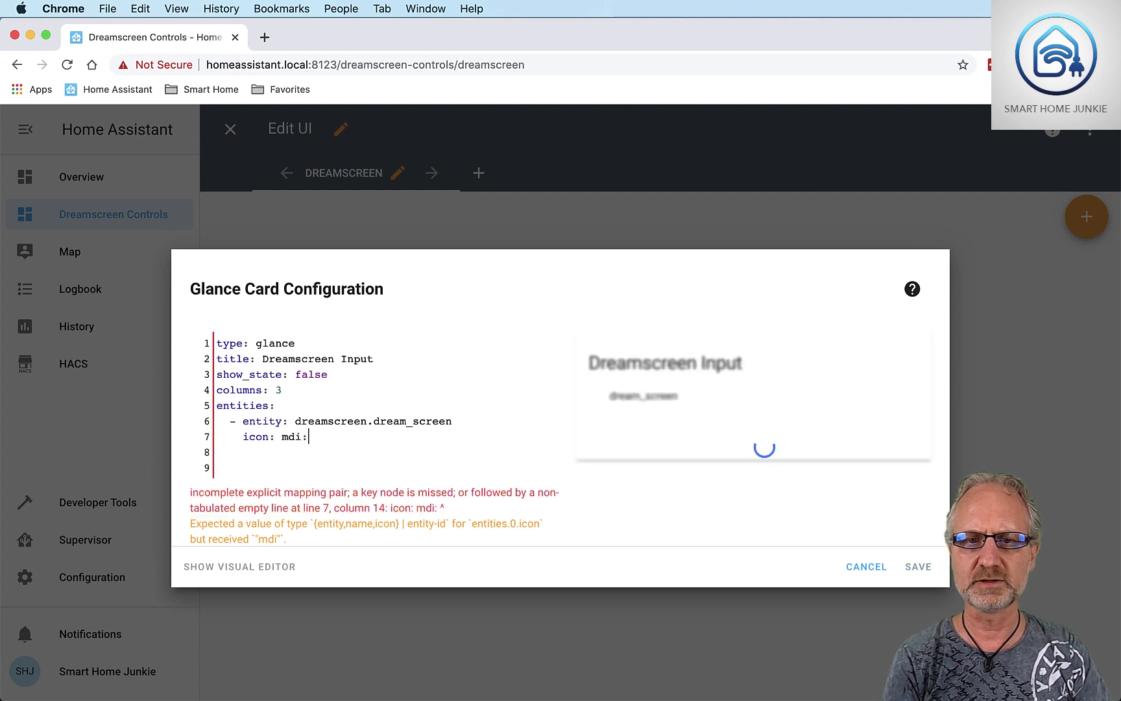
pyautogui.write('television')
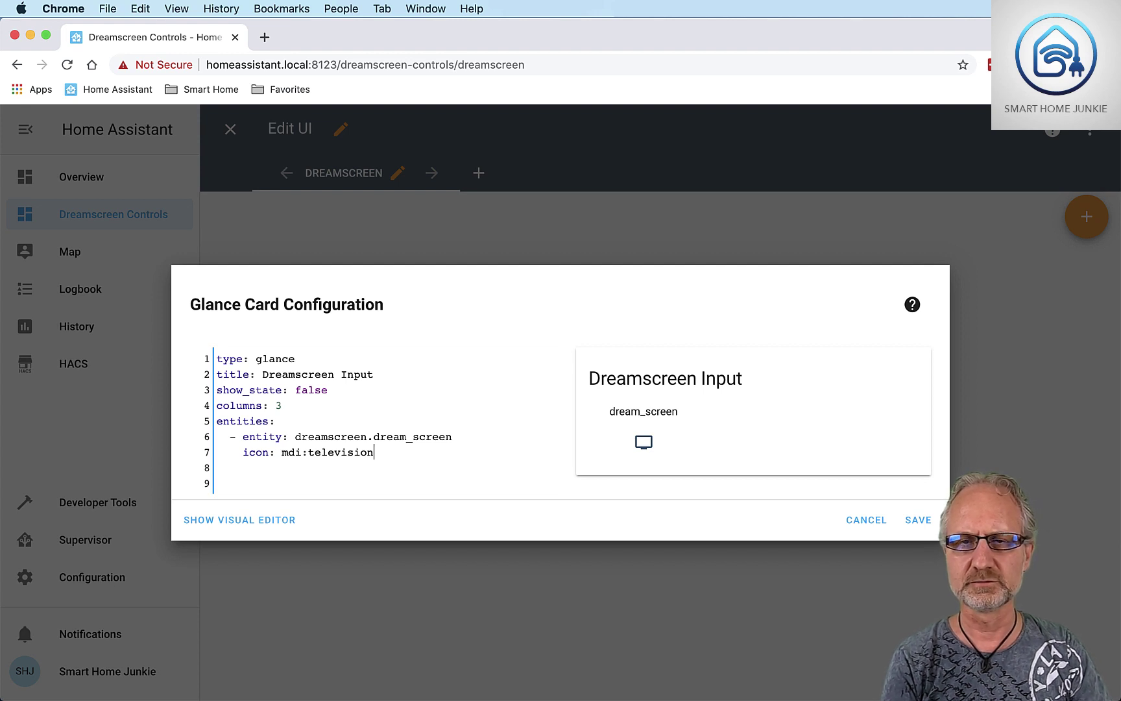
# Step: Name the entity by adding "name: Television" below its icon line
pyautogui.press('Return')
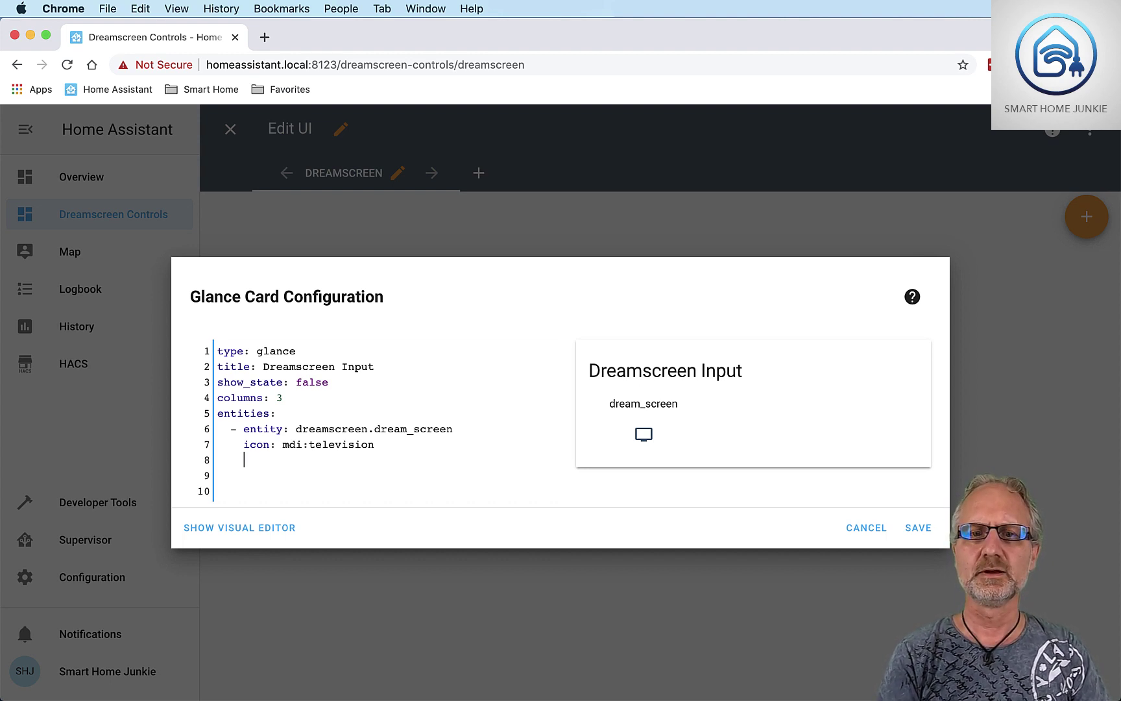
pyautogui.write('name:')
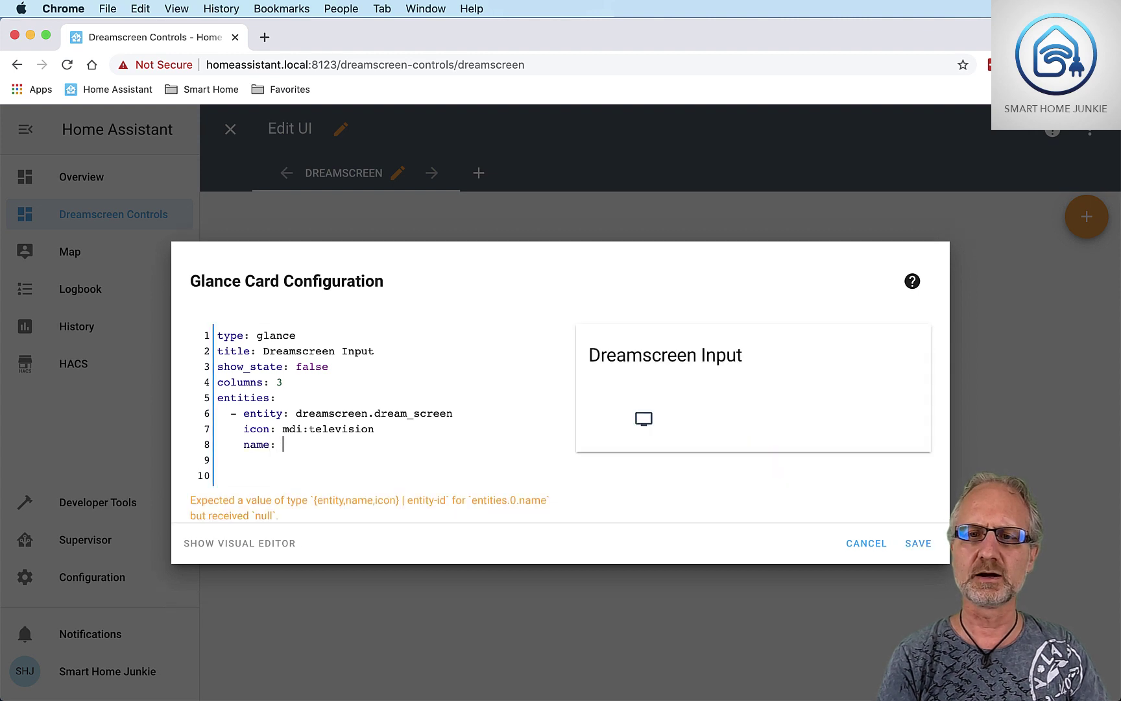
pyautogui.write(' Television')
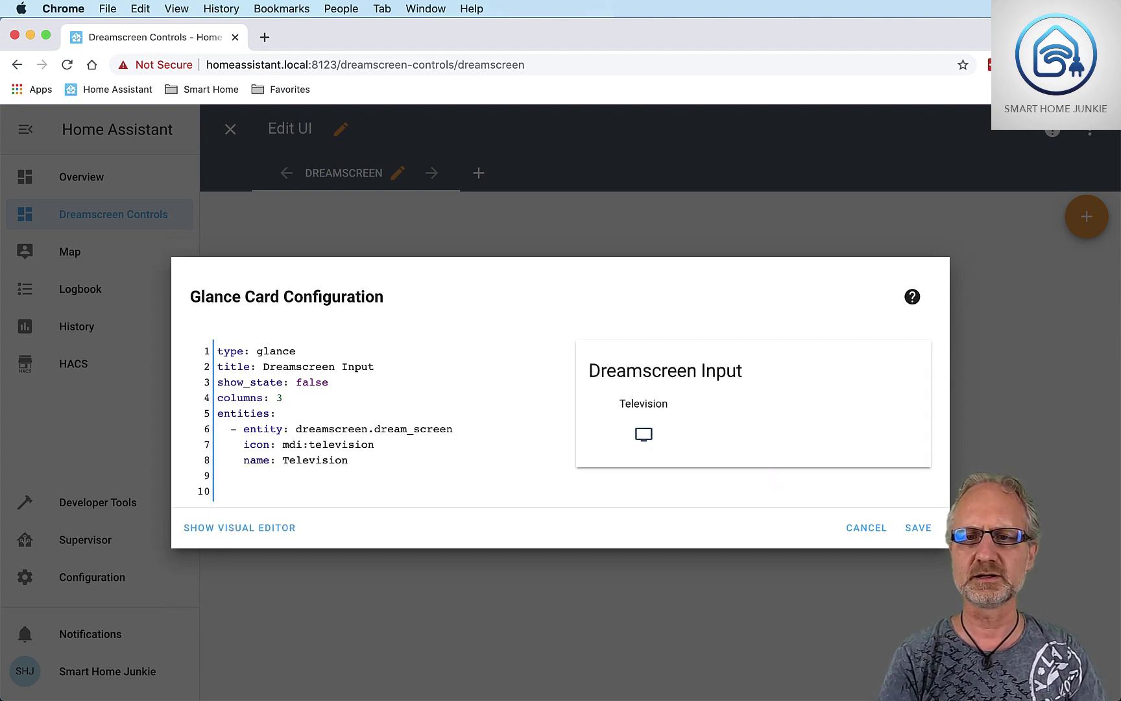
# Step: Add a "tap_action:" block to the Television entity with "action: call-service" nested inside it
pyautogui.press('Return')
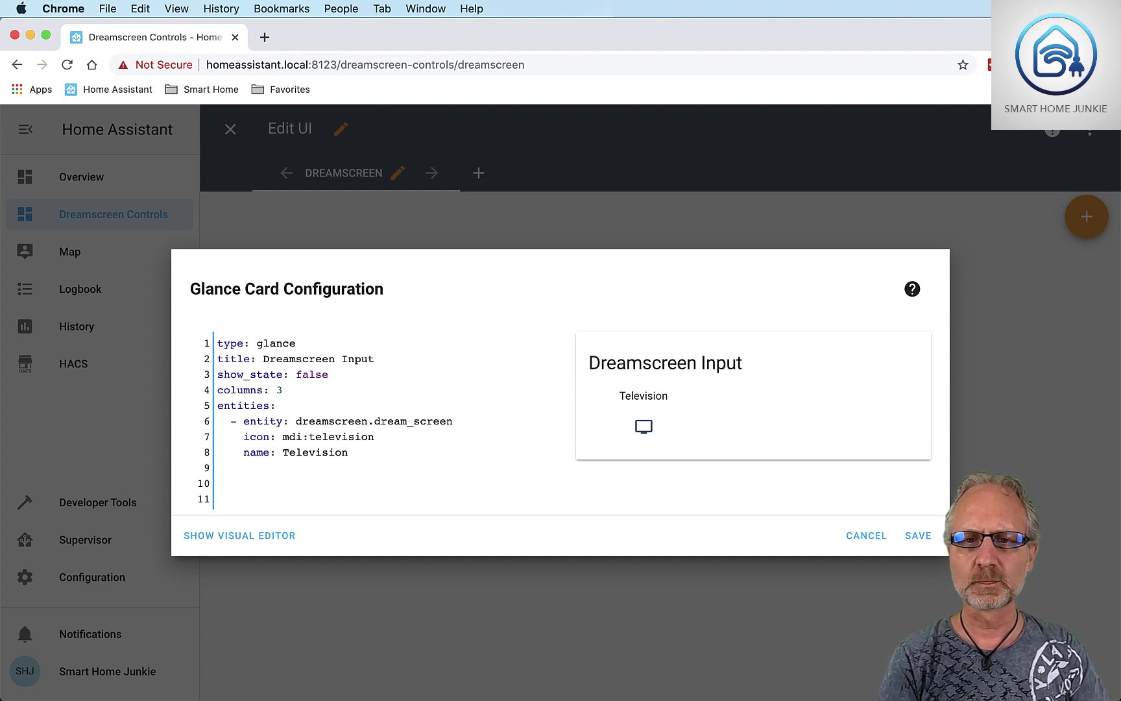
pyautogui.write('ta')
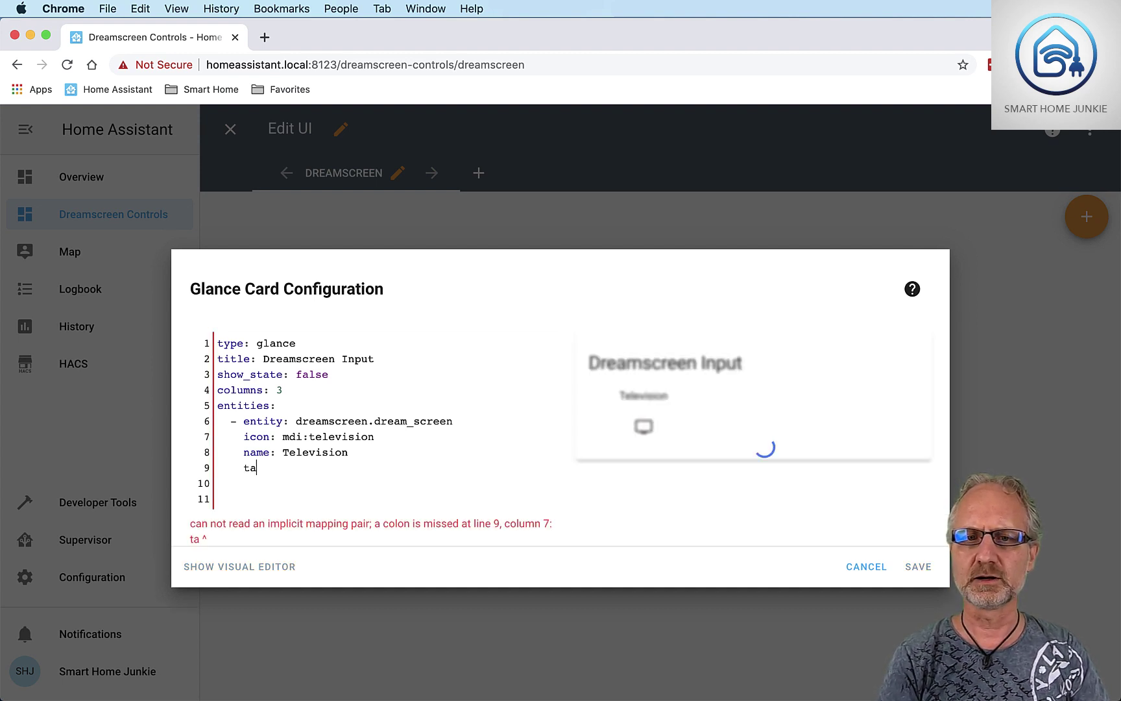
pyautogui.write('p_actio')
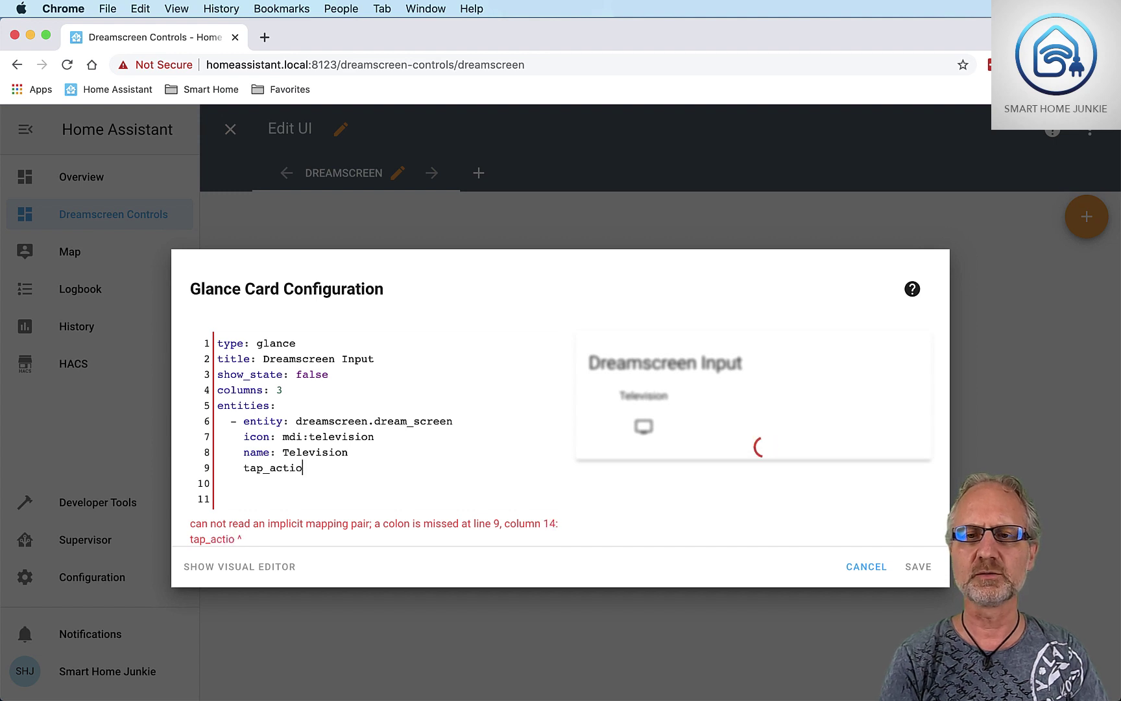
pyautogui.write('n:')
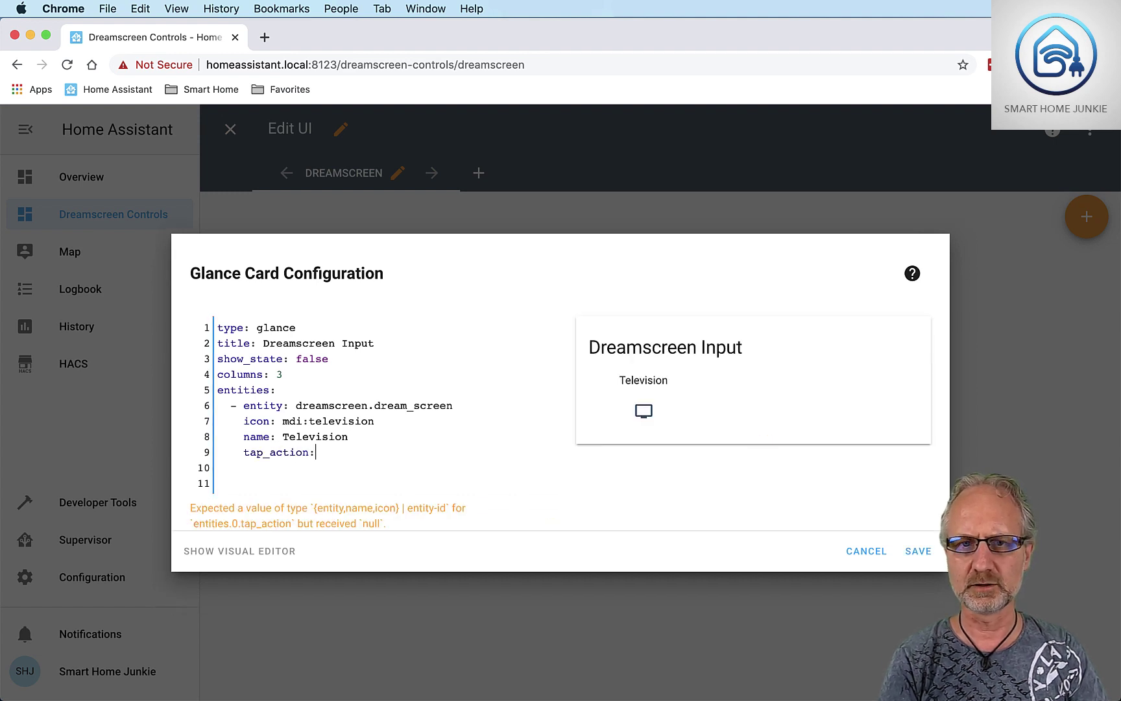
pyautogui.press('Return')
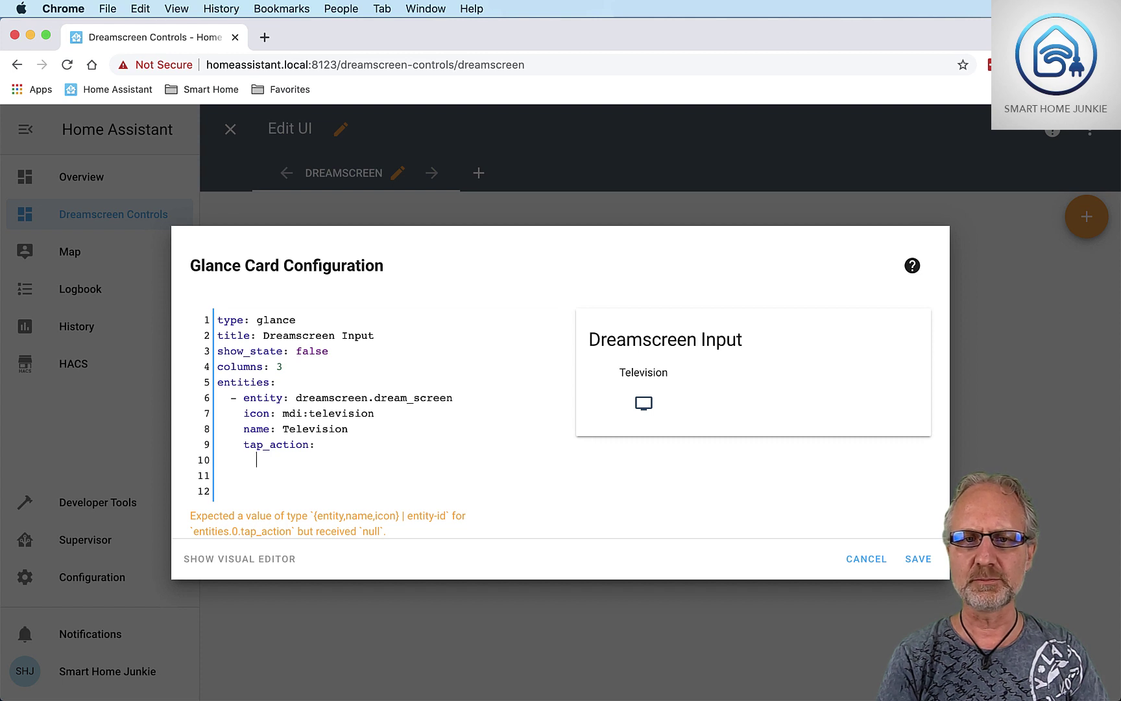
pyautogui.write('action:')
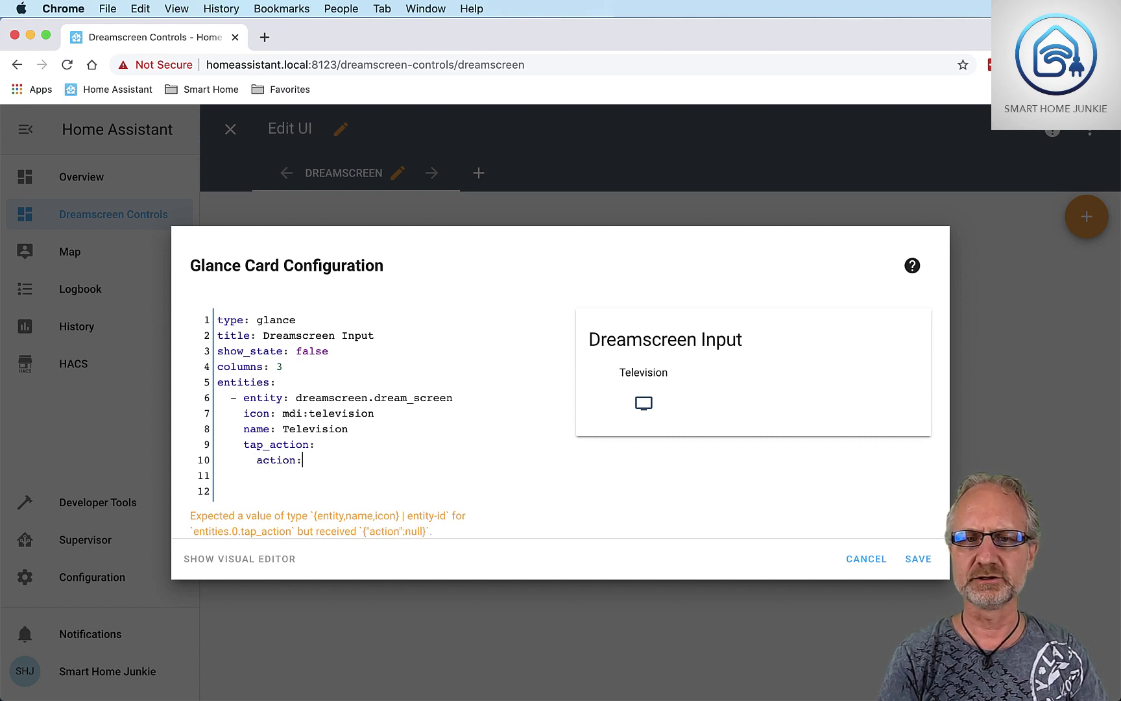
pyautogui.write(' ca')
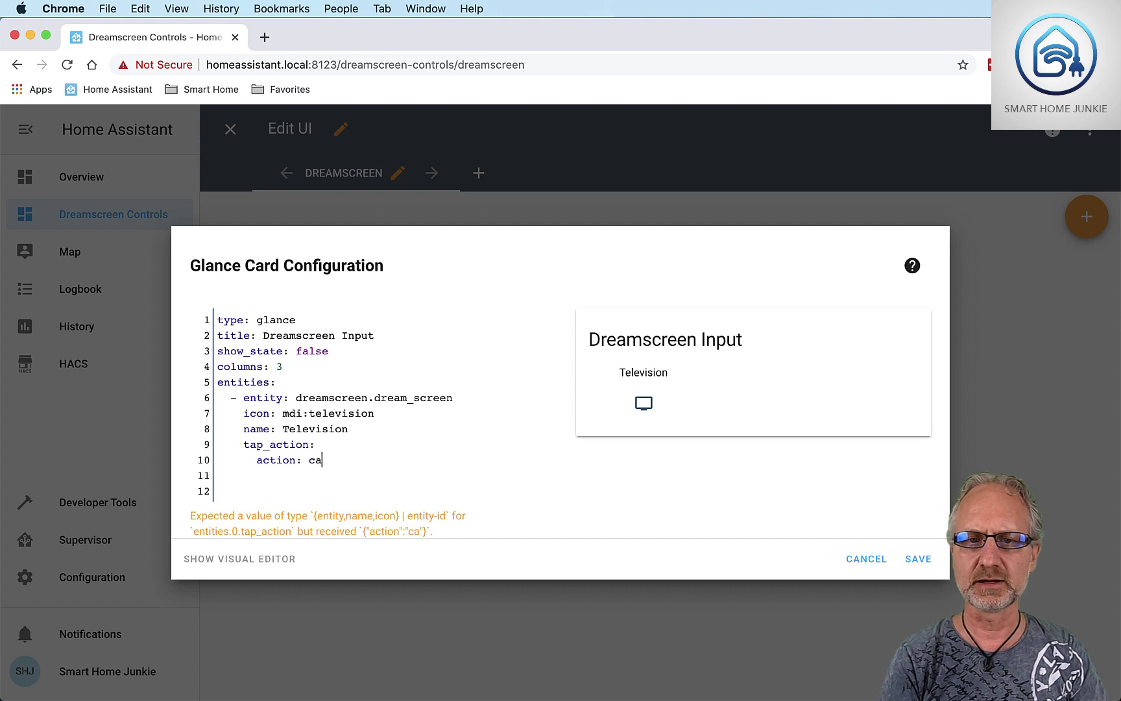
pyautogui.write('ll-service')
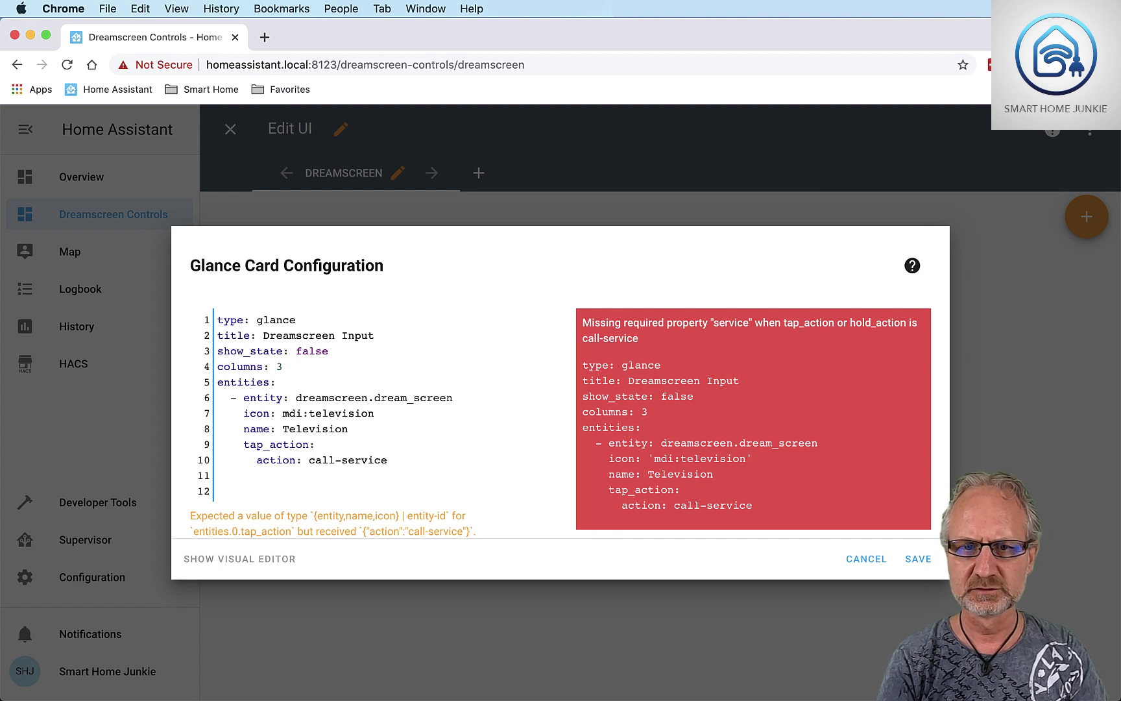
# Step: Add "service: dreamscreen.set_hdmi_source" to the tap action, below the call-service line
pyautogui.press('Return')
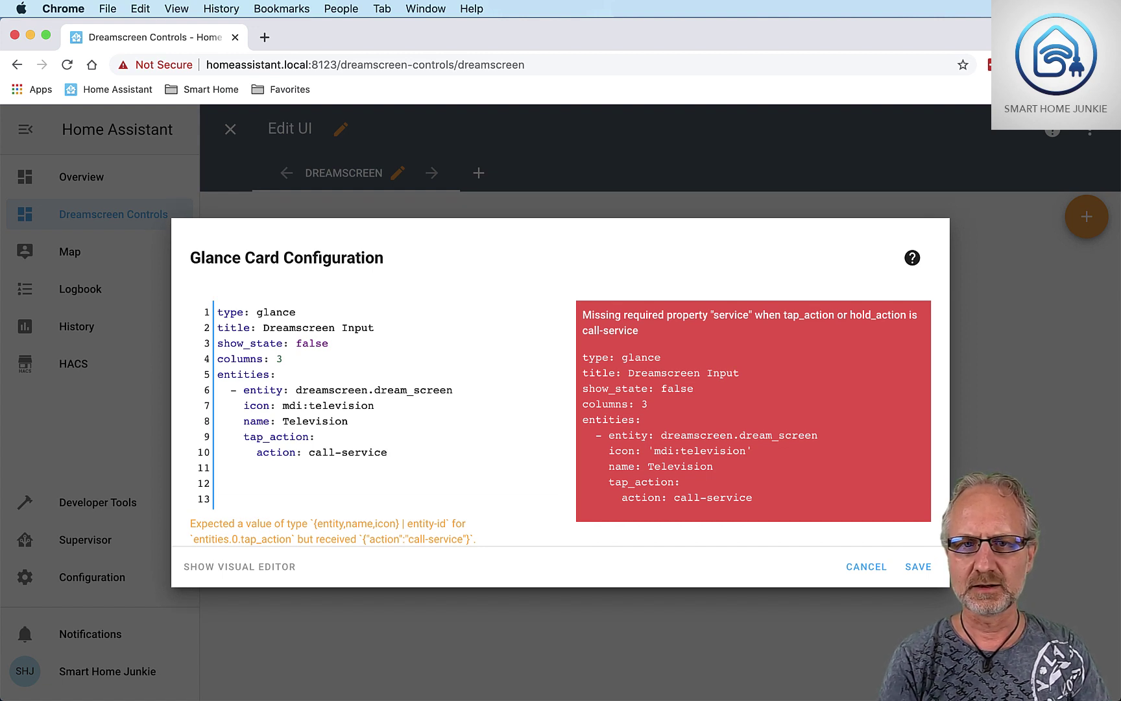
pyautogui.write('ser')
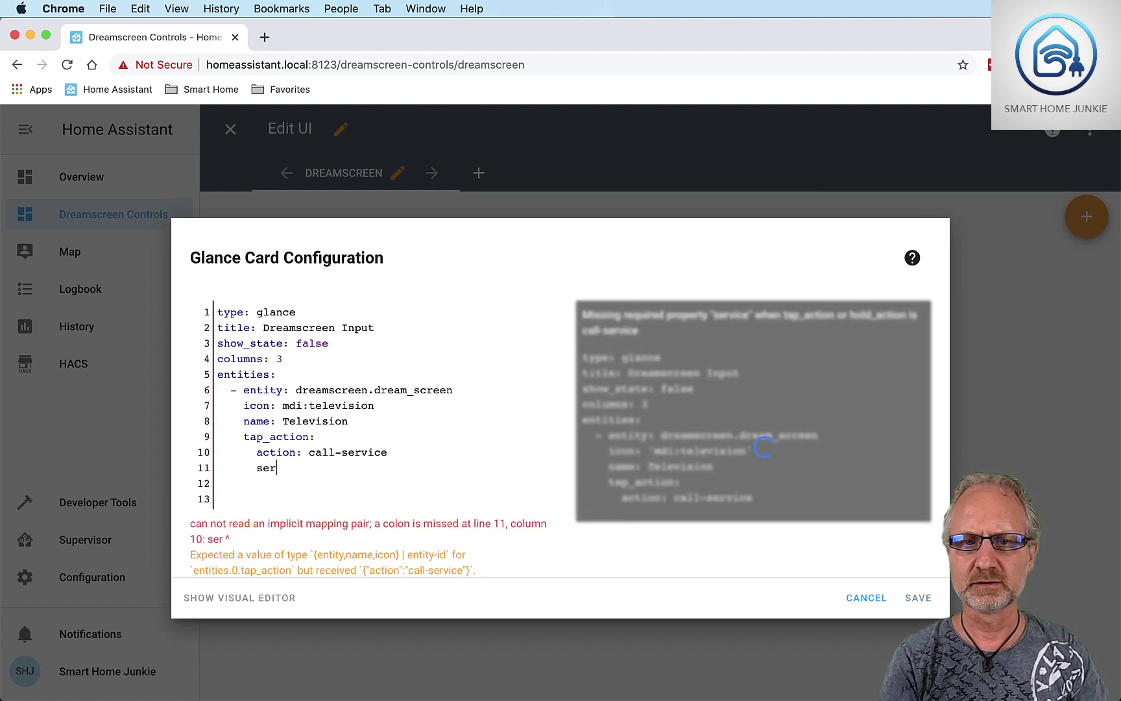
pyautogui.write('vice: ')
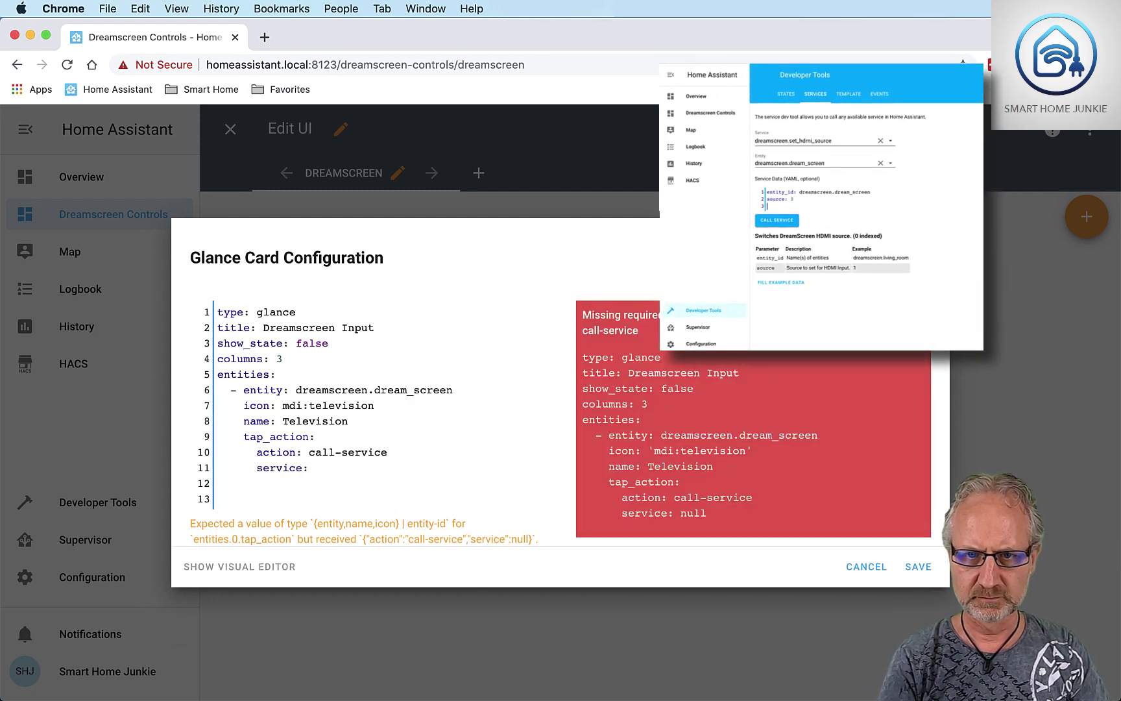
pyautogui.write('dreamscreen')
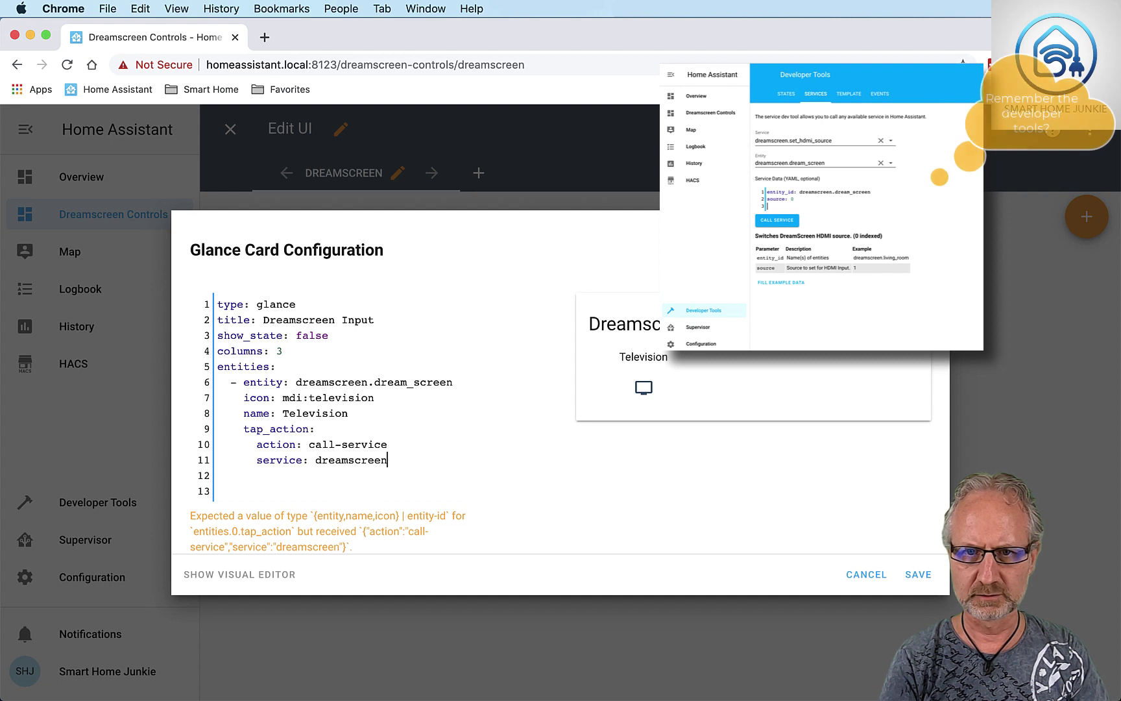
pyautogui.write('.se')
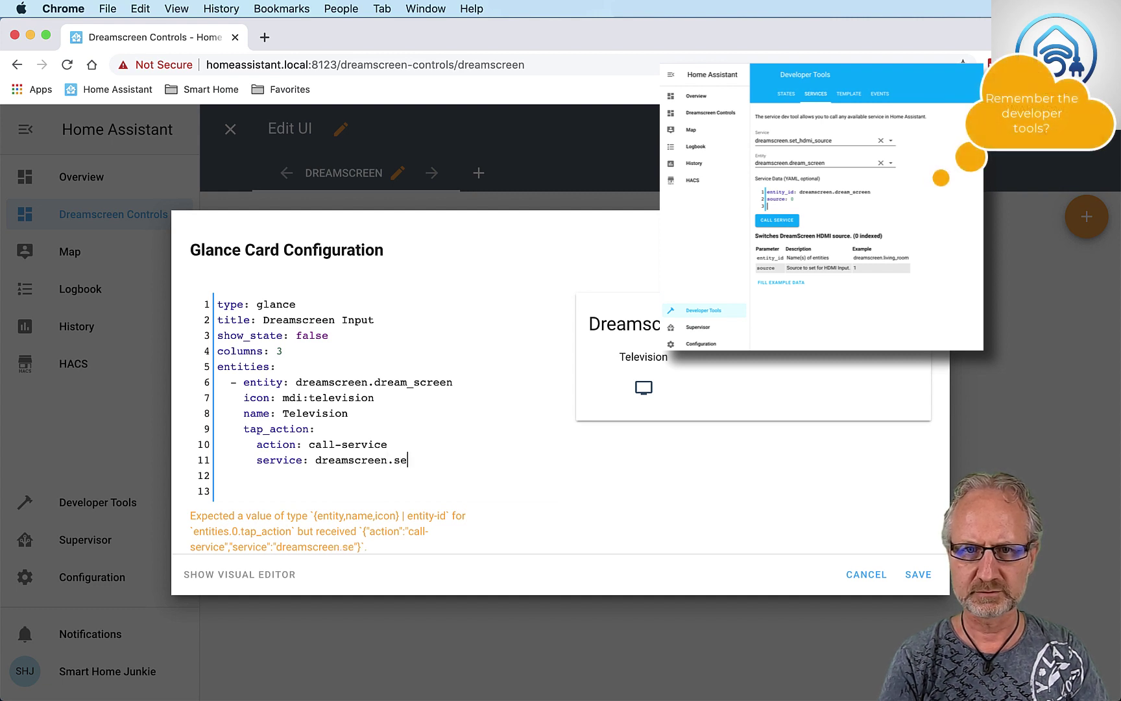
pyautogui.write('t_hdmi')
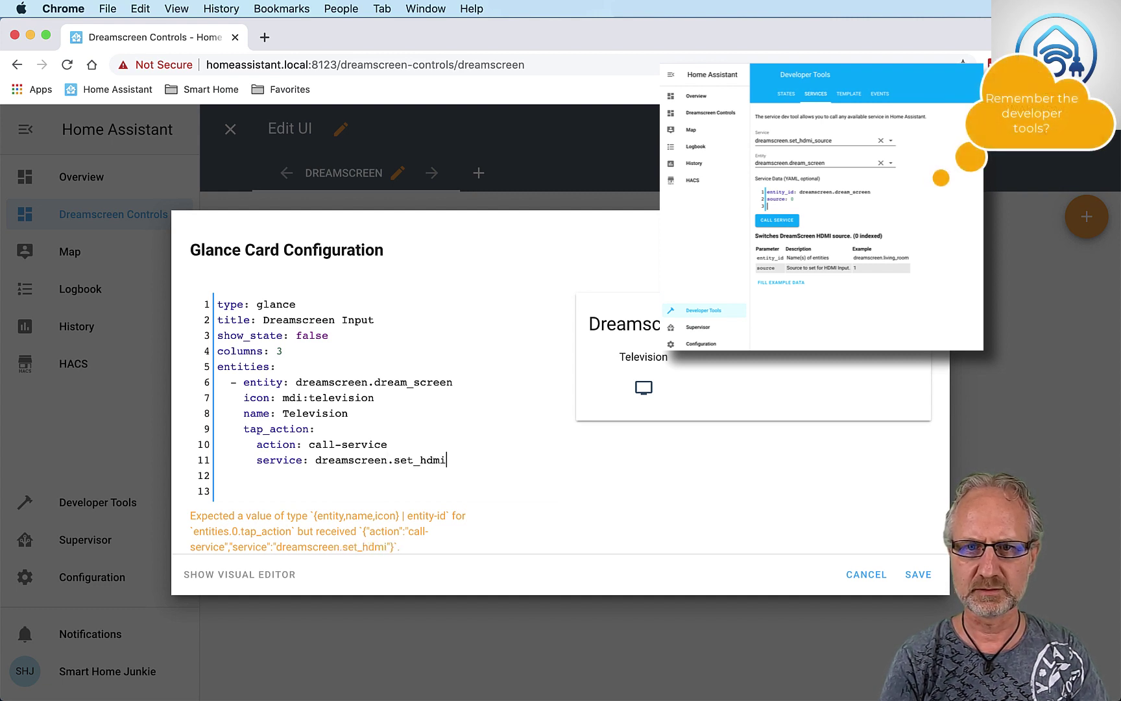
pyautogui.write('_source')
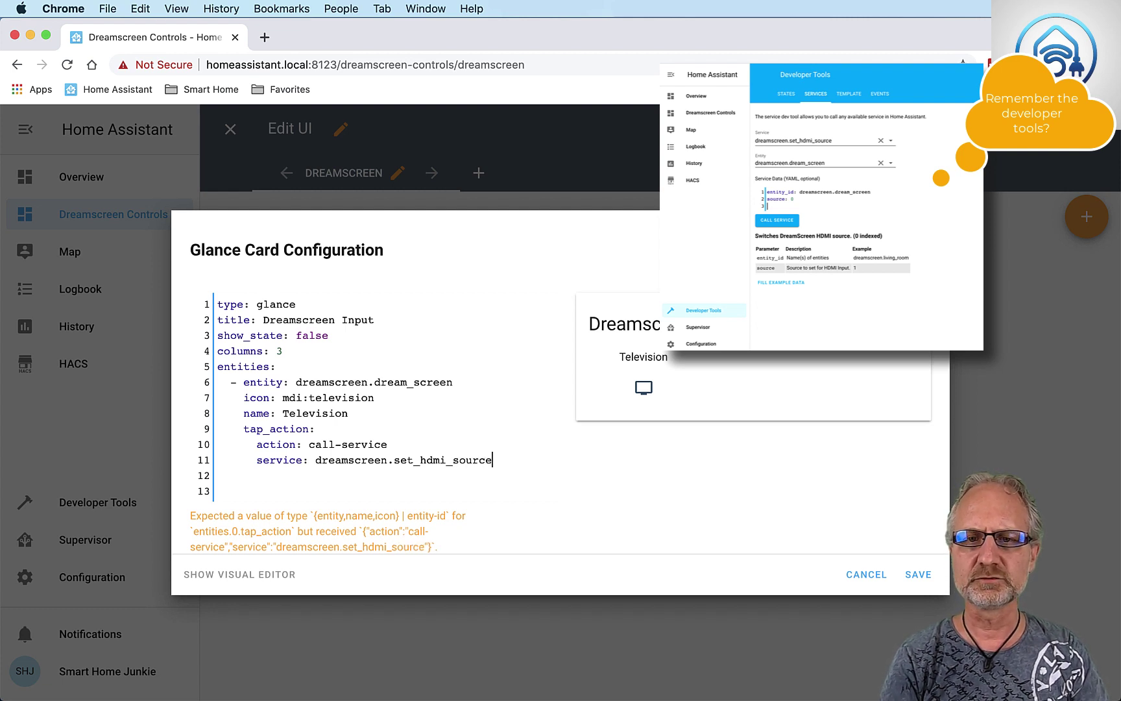
# Step: Add a "service_data:" block to the tap action with "entity_id: dreamscreen.dream_screen" nested inside it
pyautogui.press('Return')
pyautogui.write('ser')
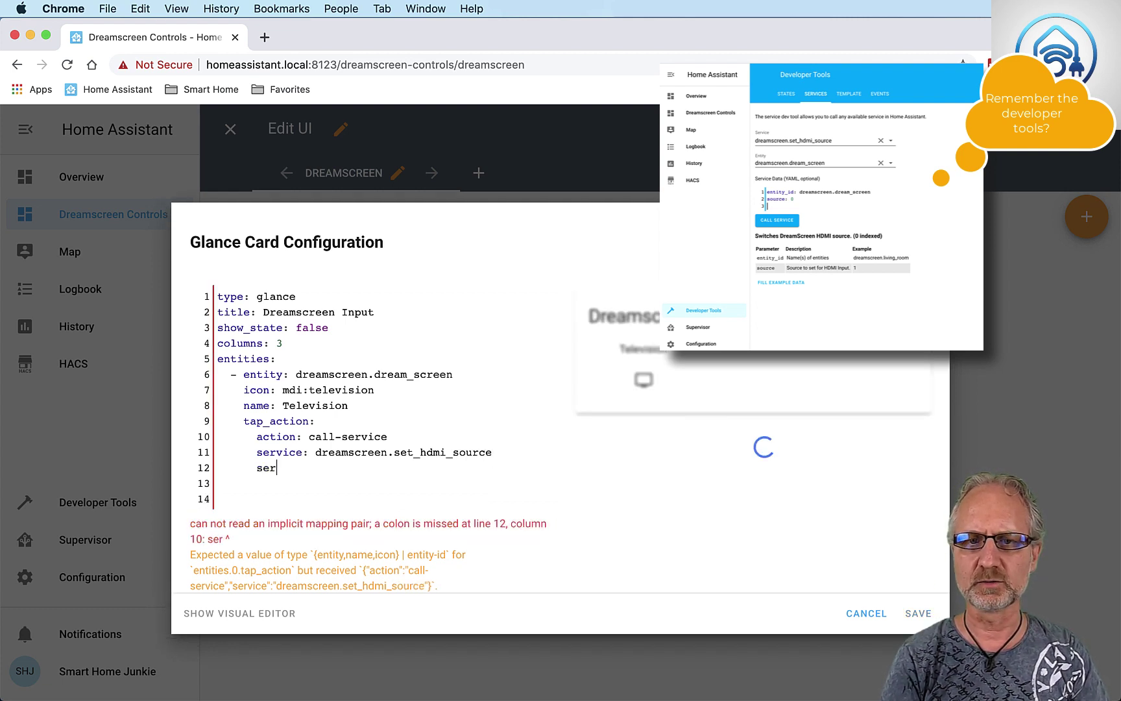
pyautogui.write('vice_data')
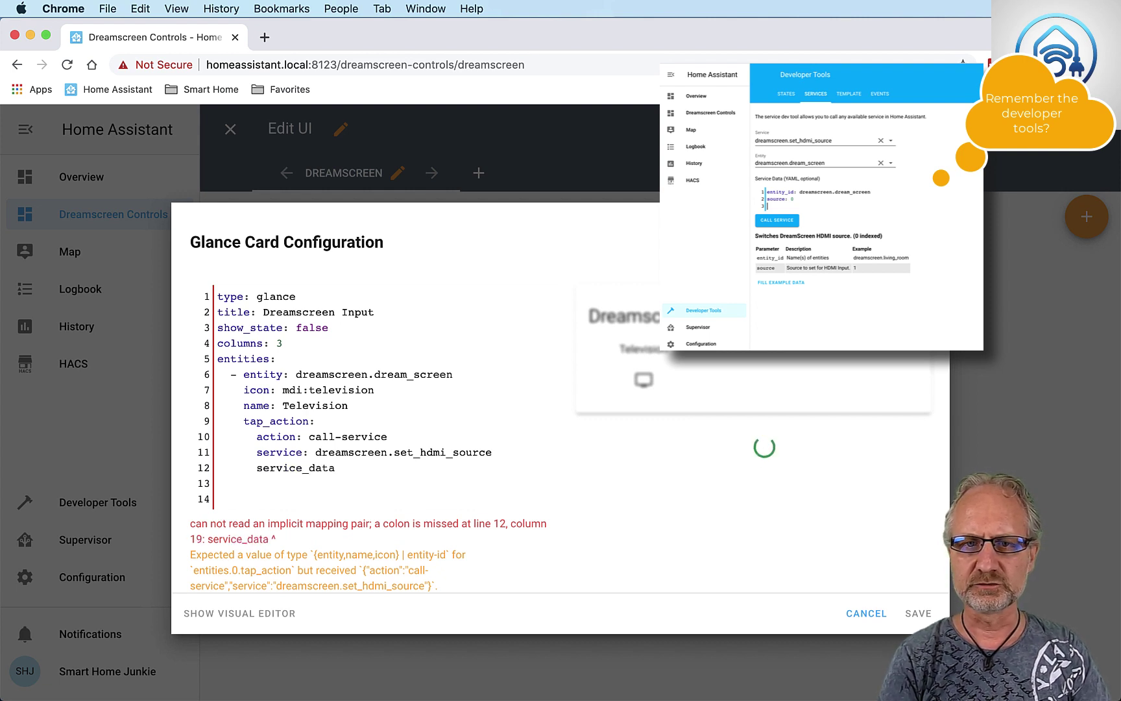
pyautogui.write(':')
pyautogui.press('Return')
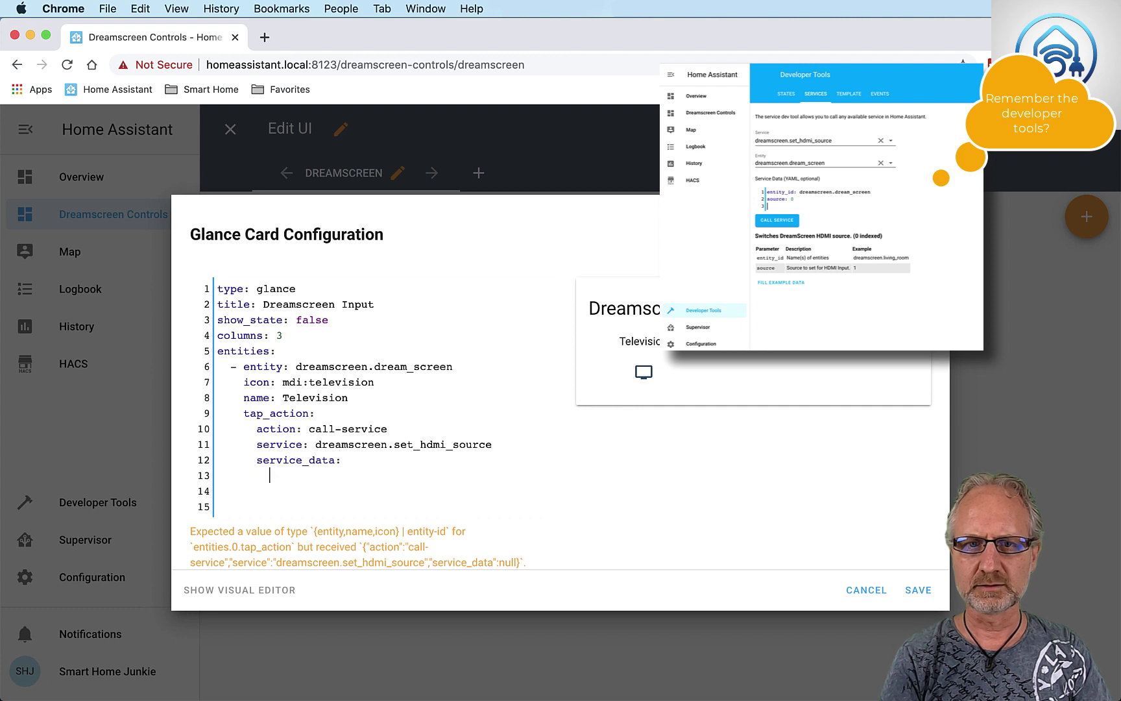
pyautogui.write('en')
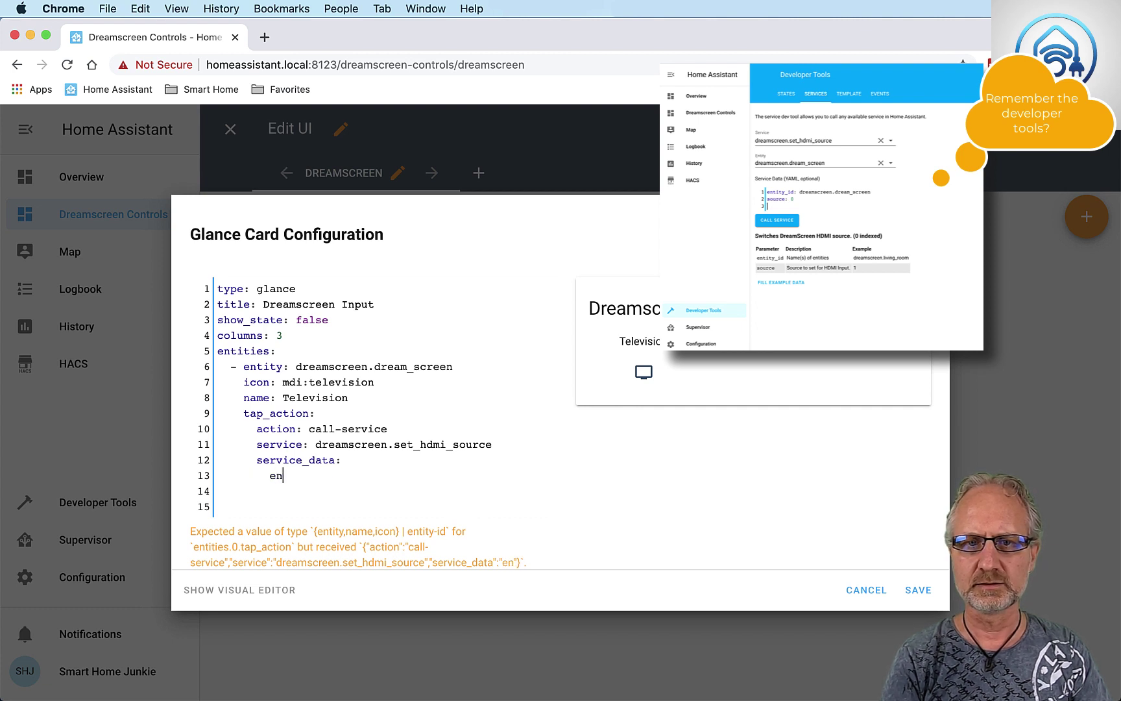
pyautogui.write('tity_i')
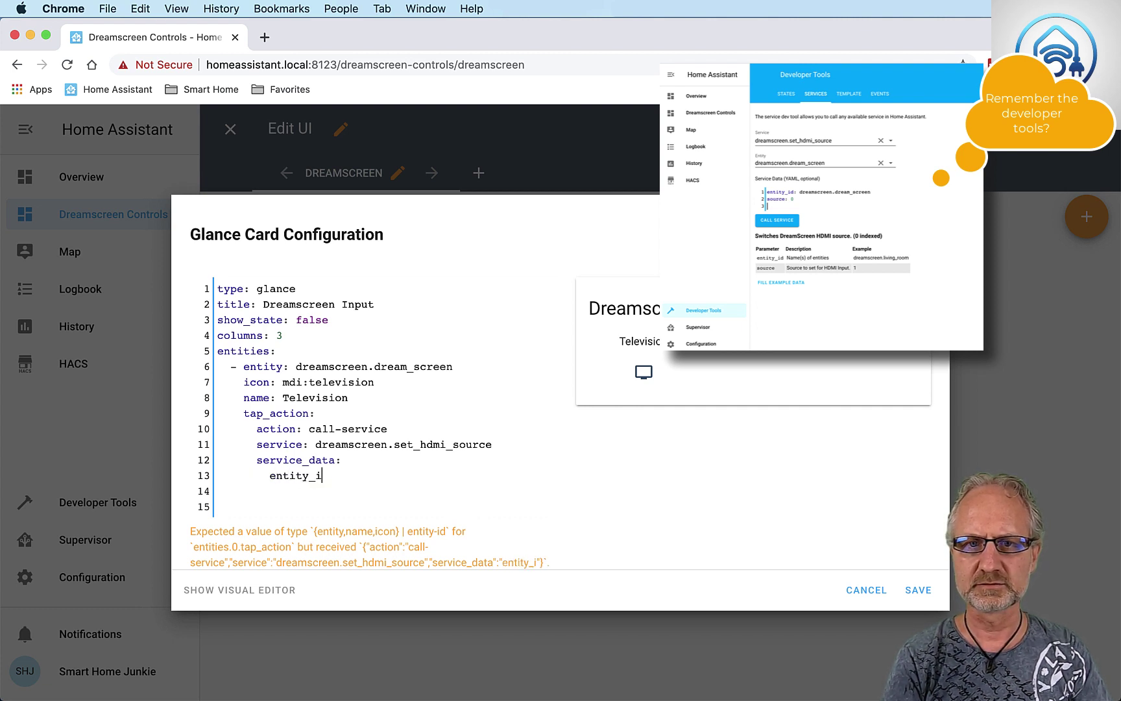
pyautogui.write('d:')
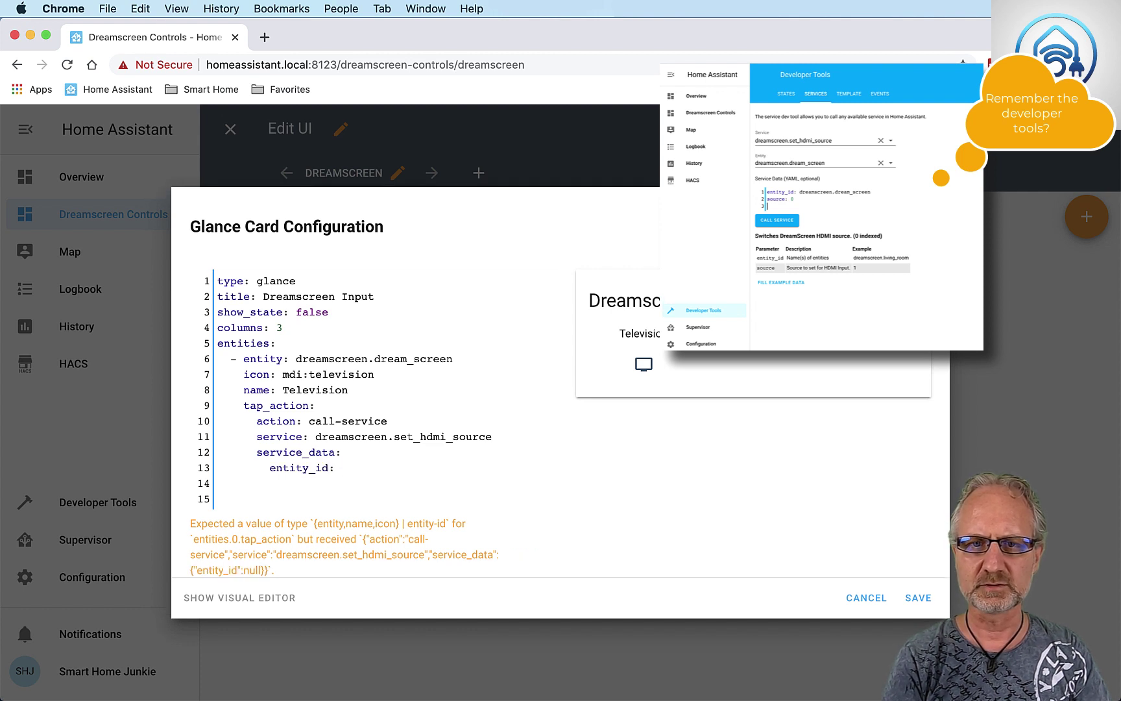
pyautogui.write(' dreamscreen')
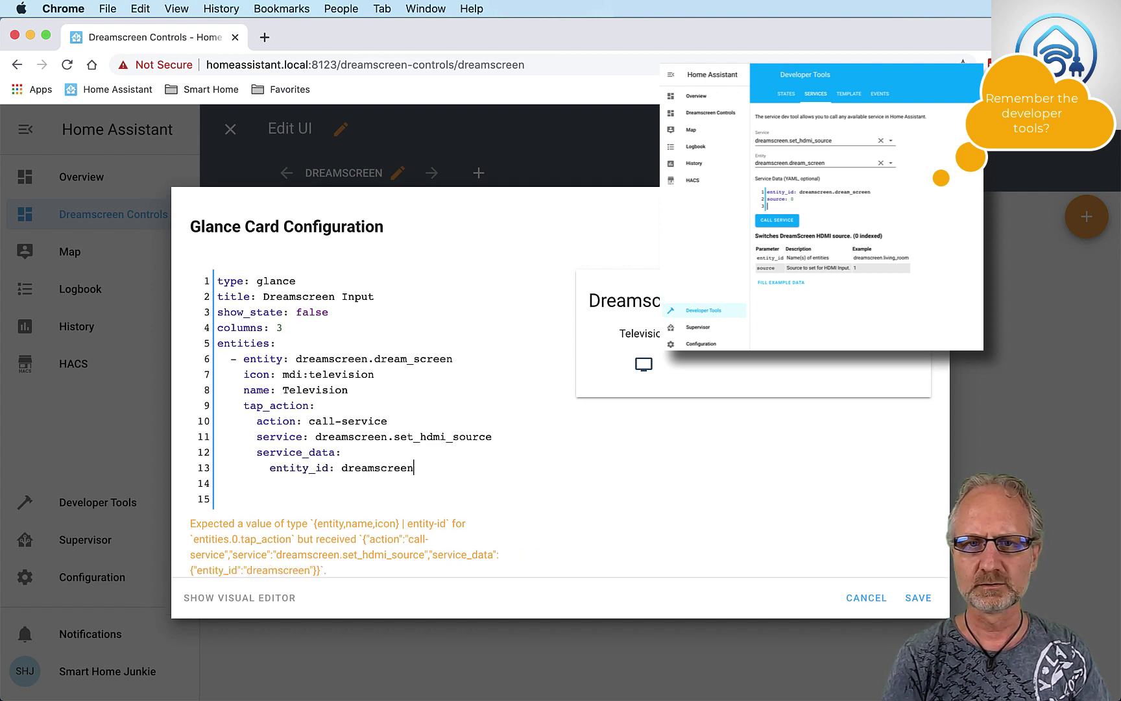
pyautogui.write('.')
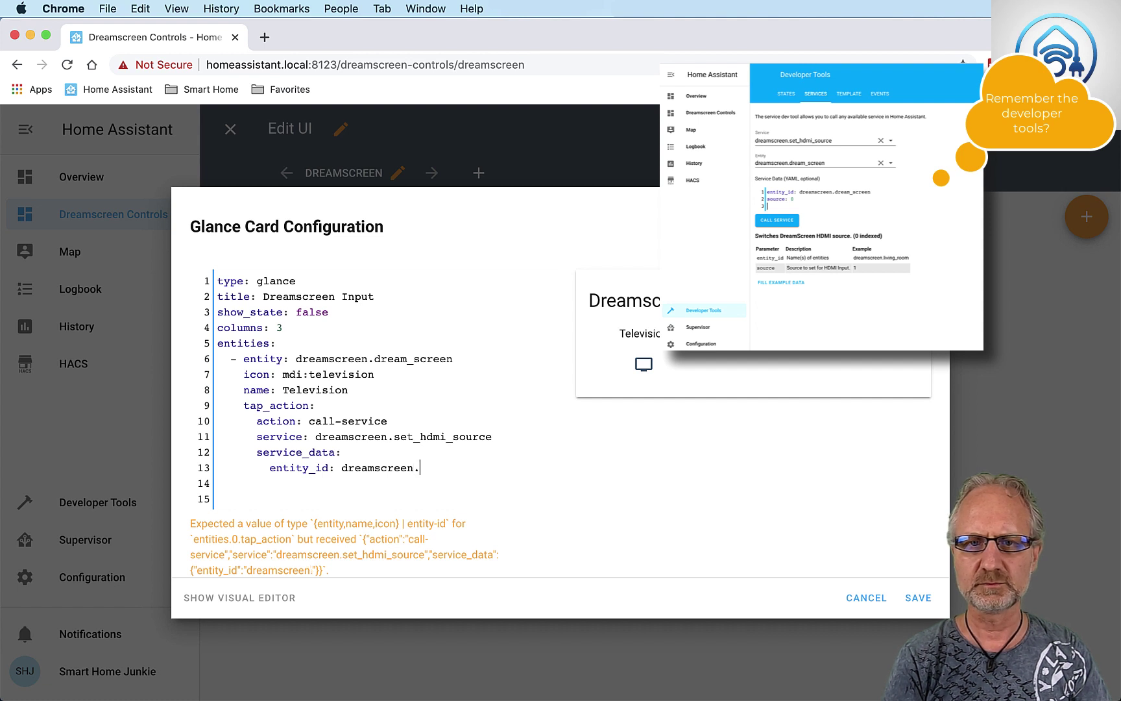
pyautogui.write('dream_')
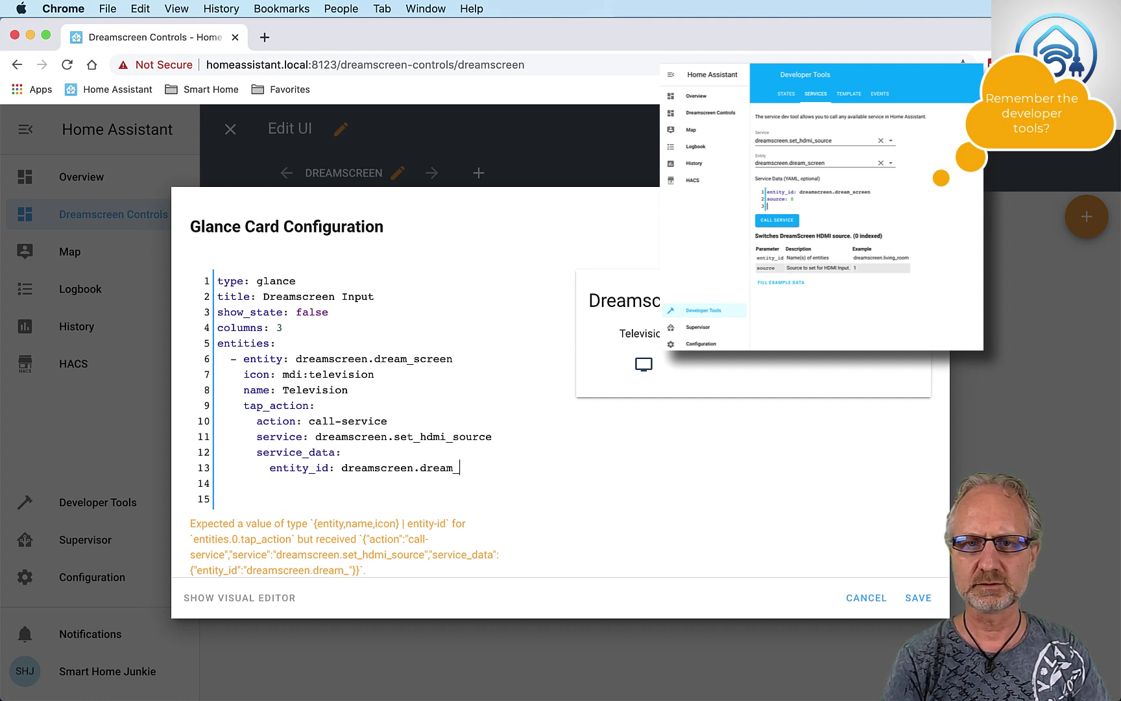
pyautogui.write('screen')
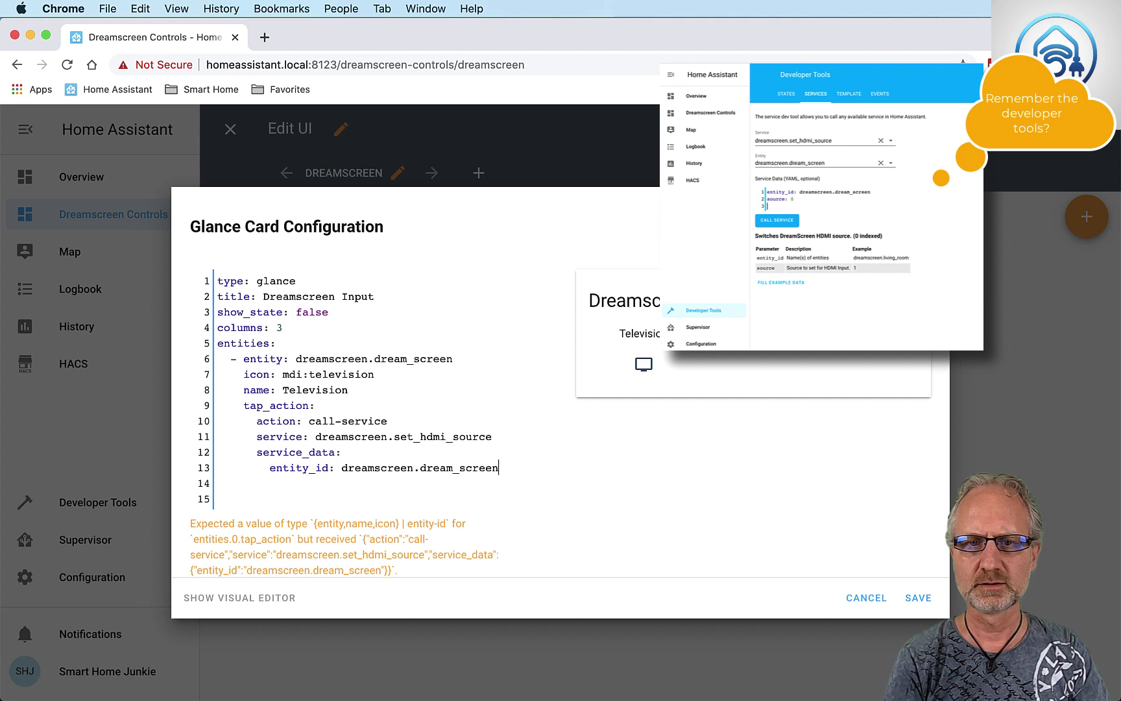
# Step: Add source: "0" to the Television entity's service_data, below its entity_id line
pyautogui.press('Return')
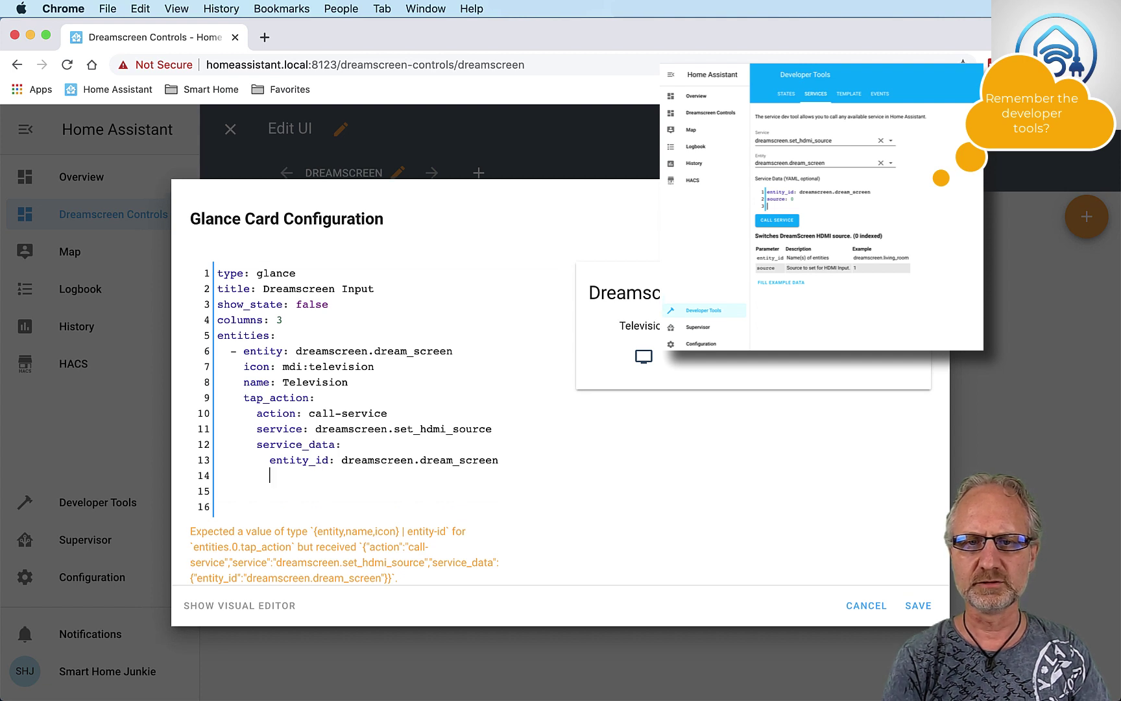
pyautogui.write('source:')
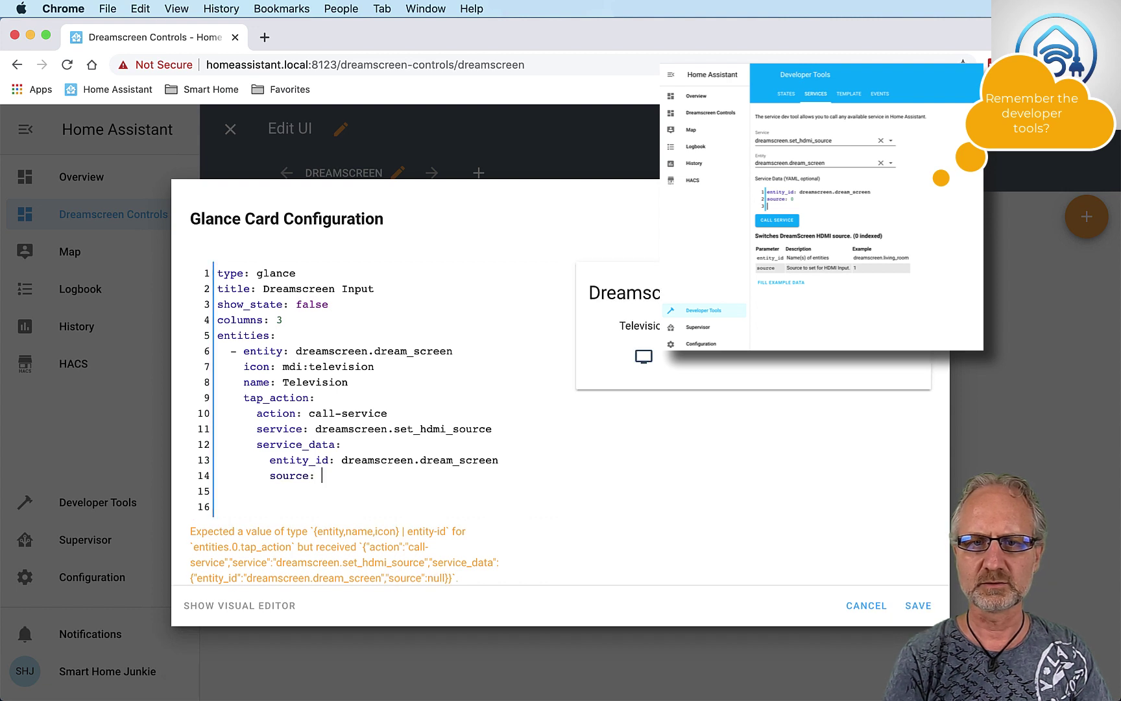
pyautogui.write(' "0"')
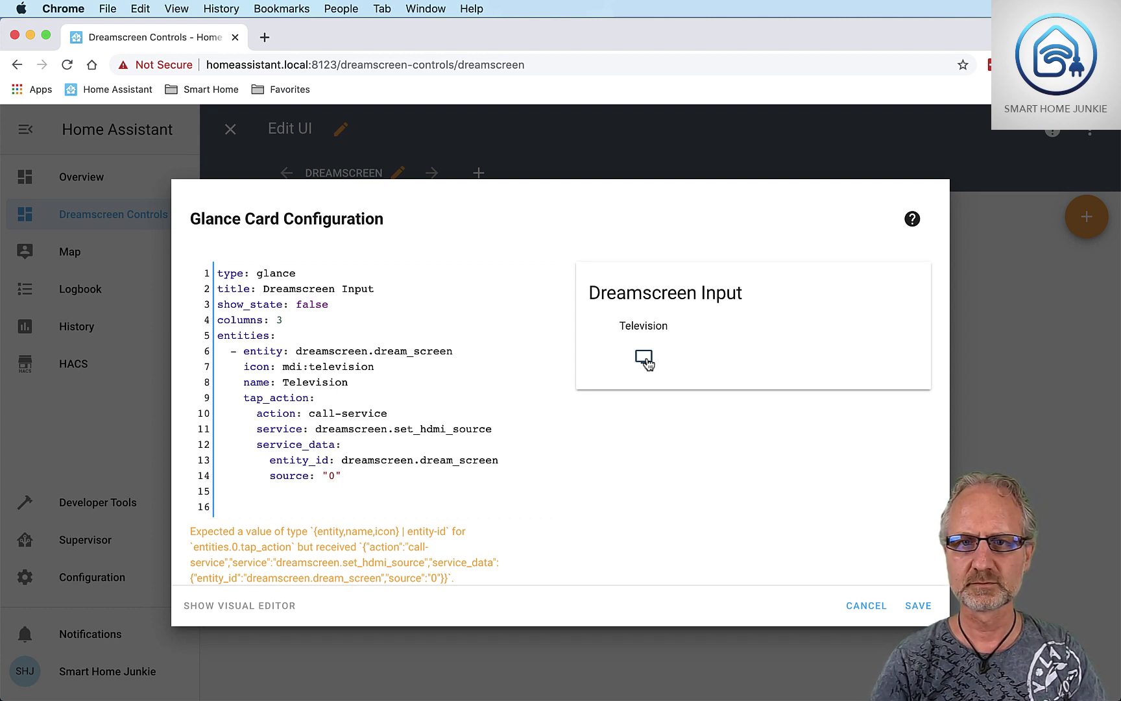
# Step: Save the Glance card and trigger its Television entry to test the HDMI switch
pyautogui.click(918, 605)
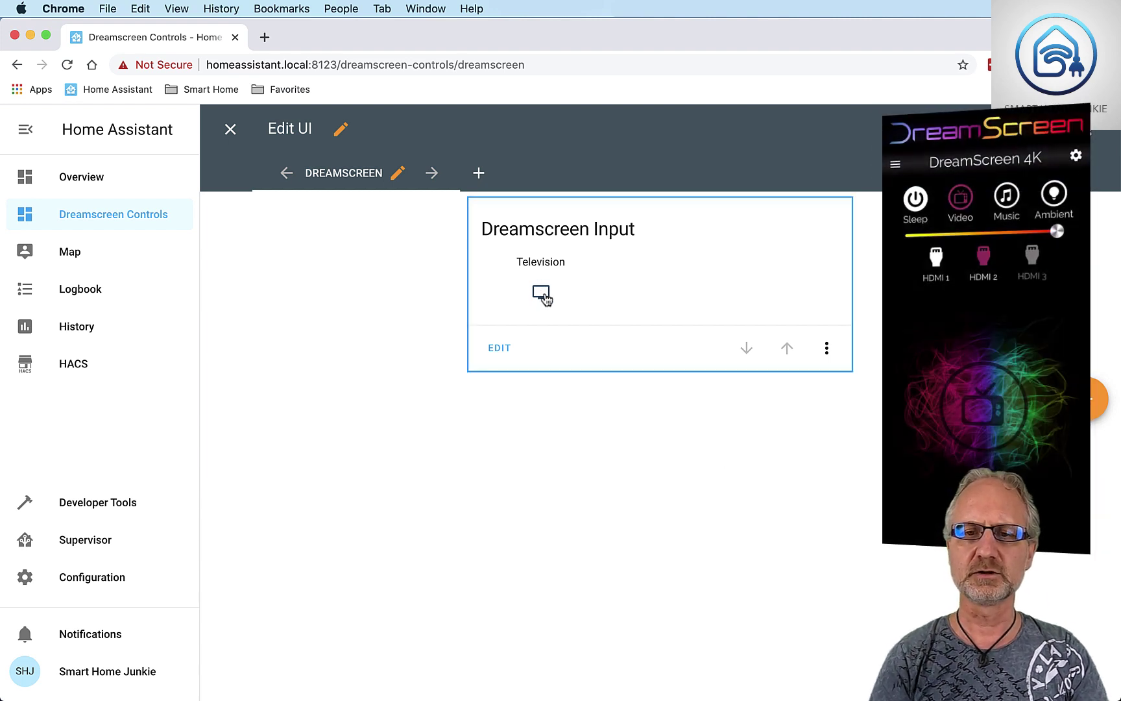
pyautogui.click(544, 298)
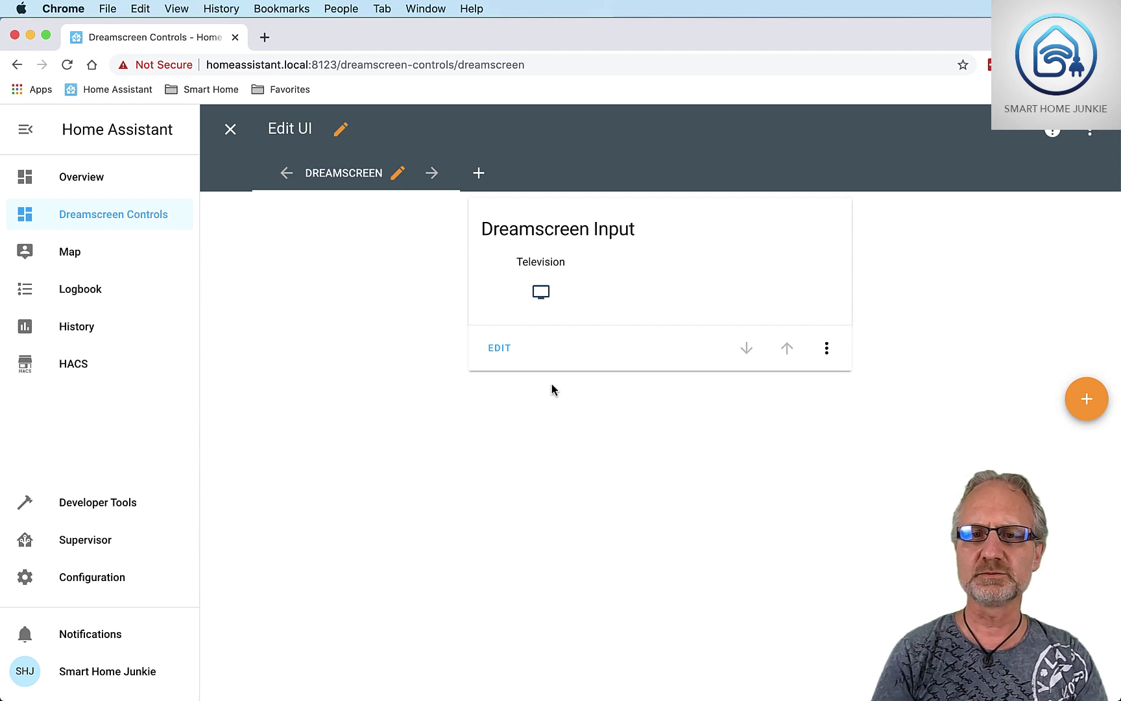
# Step: Reopen the Dreamscreen Input card's configuration and duplicate the whole Television entity block directly below the original
pyautogui.click(498, 350)
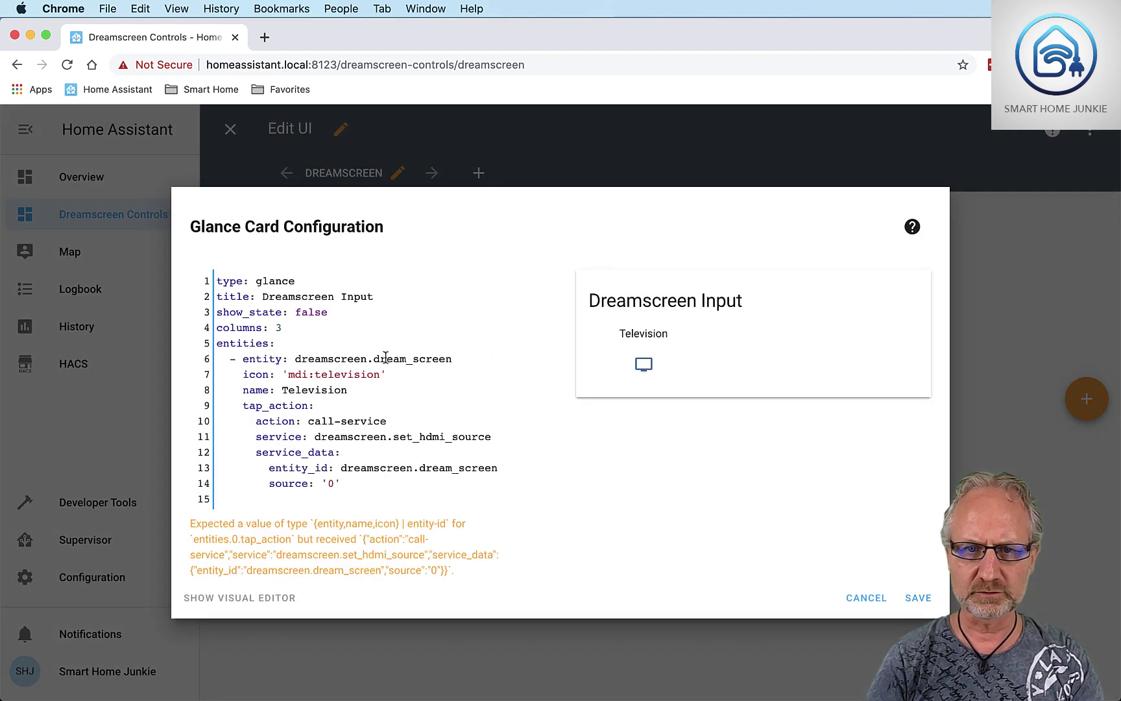
pyautogui.moveTo(218, 360); pyautogui.dragTo(395, 478)
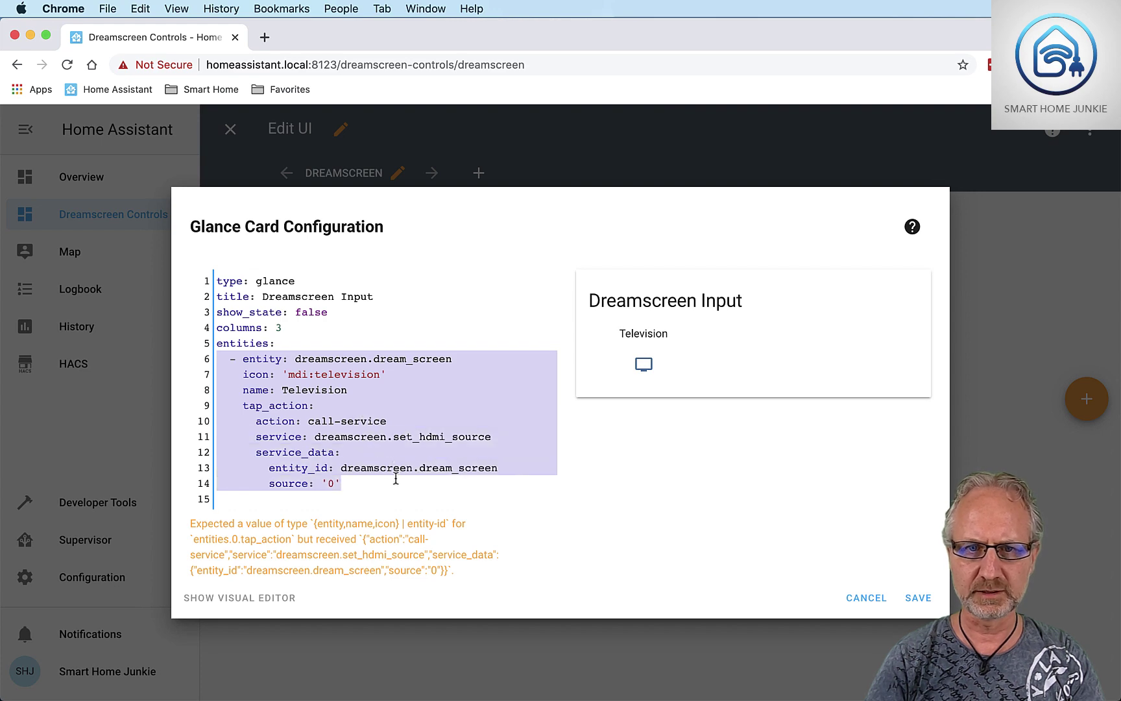
pyautogui.rightClick(315, 428)
pyautogui.click(341, 460)
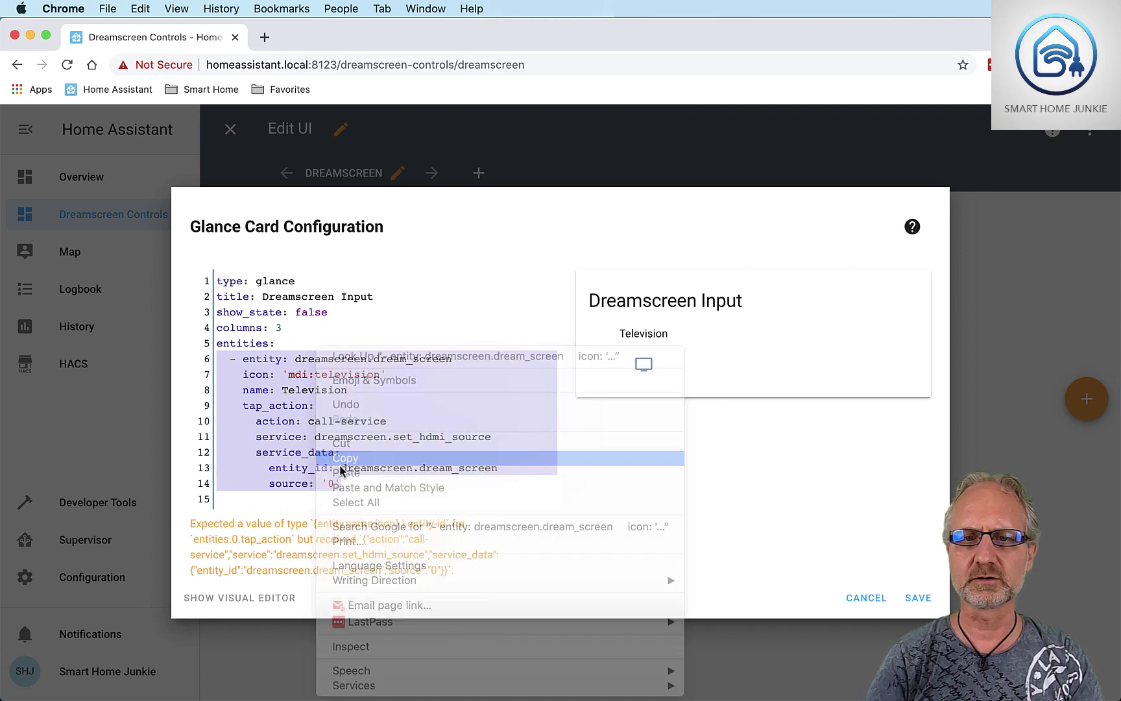
pyautogui.click(239, 500)
pyautogui.rightClick(222, 506)
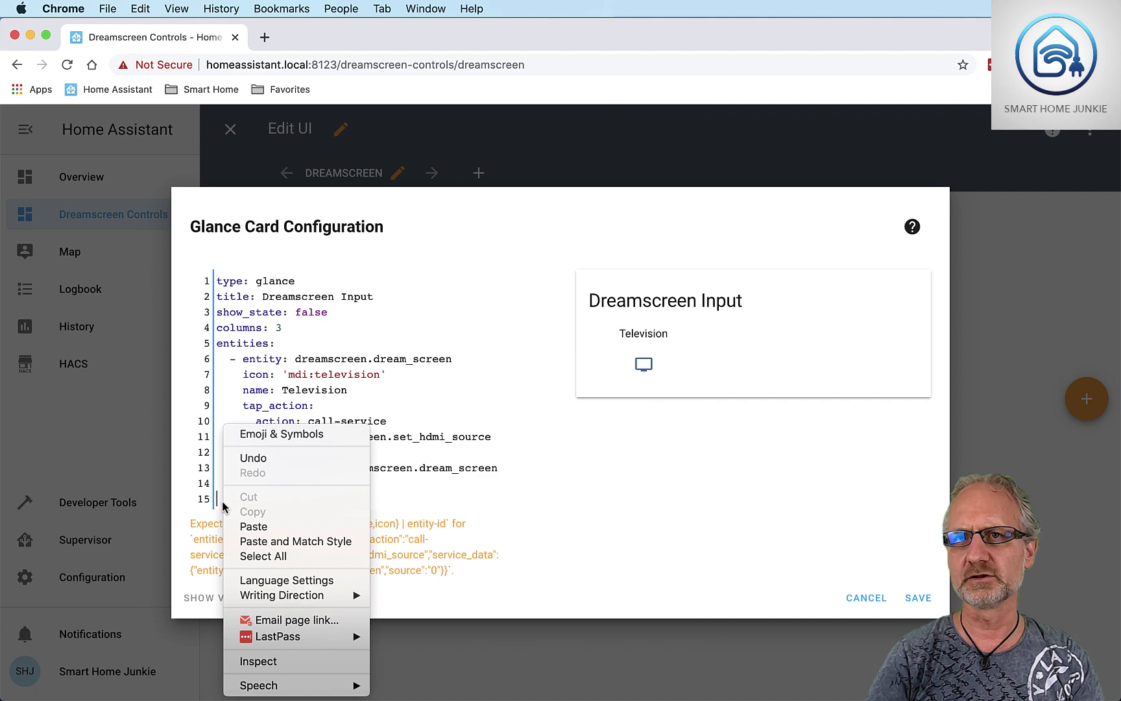
pyautogui.click(253, 526)
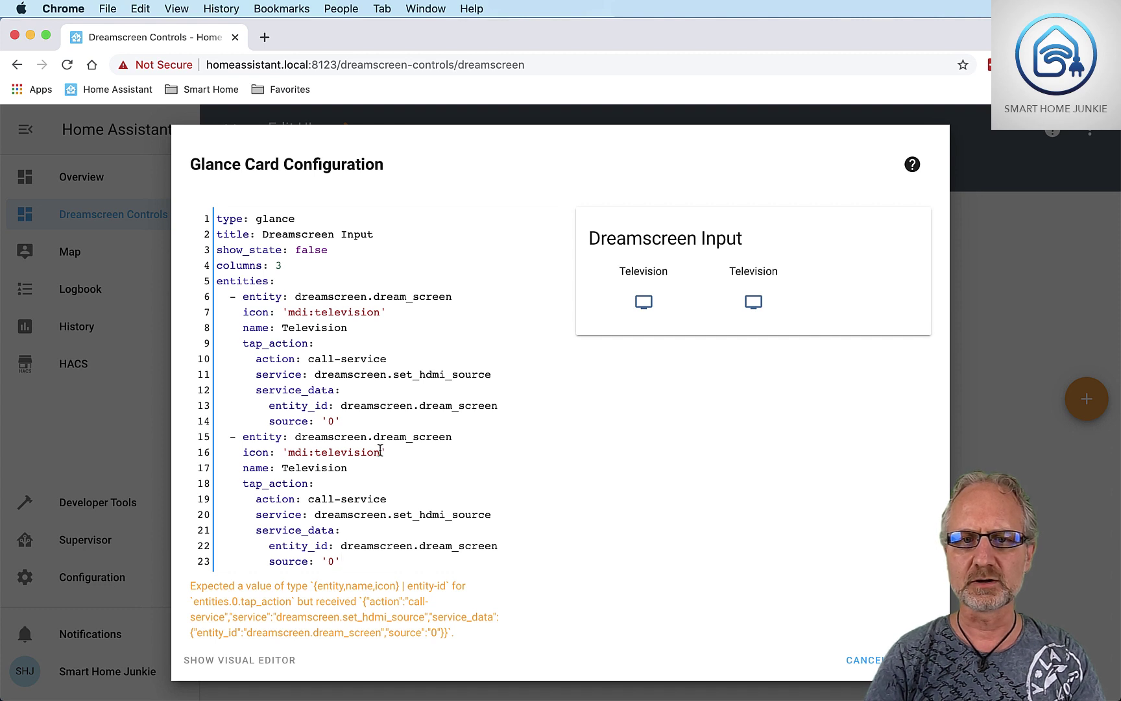
# Step: Change the second entity's icon to mdi:movie and its name to Movie
pyautogui.moveTo(380, 453); pyautogui.dragTo(316, 454)
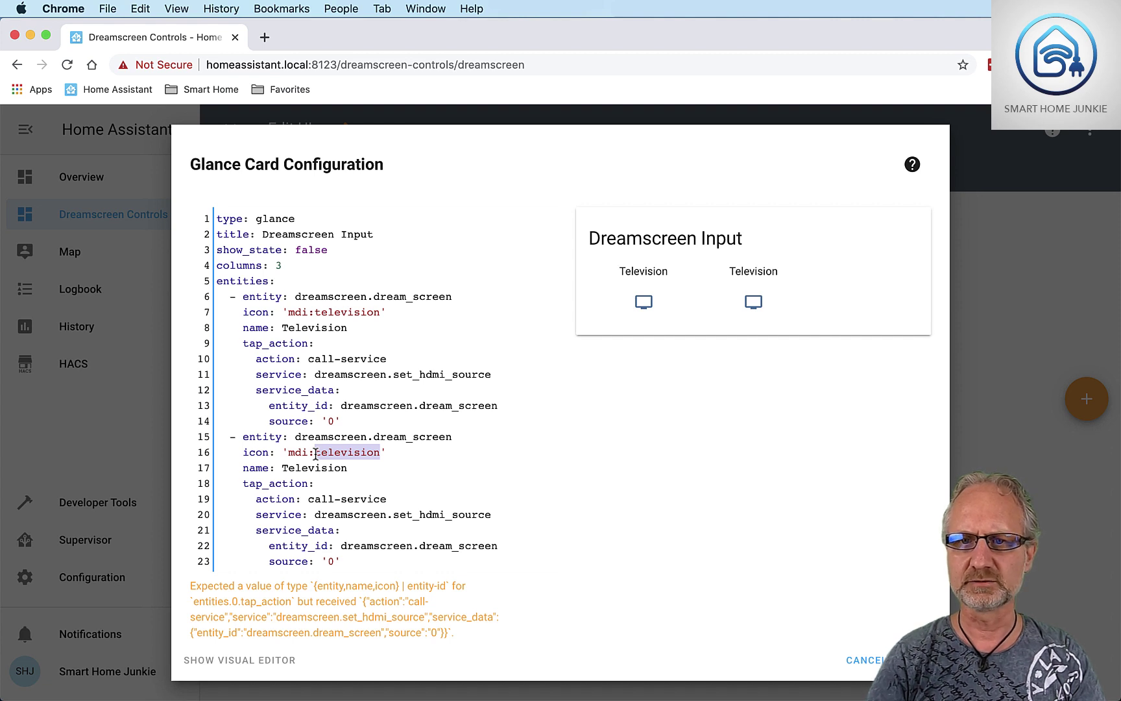
pyautogui.press('BackSpace')
pyautogui.write('movie')
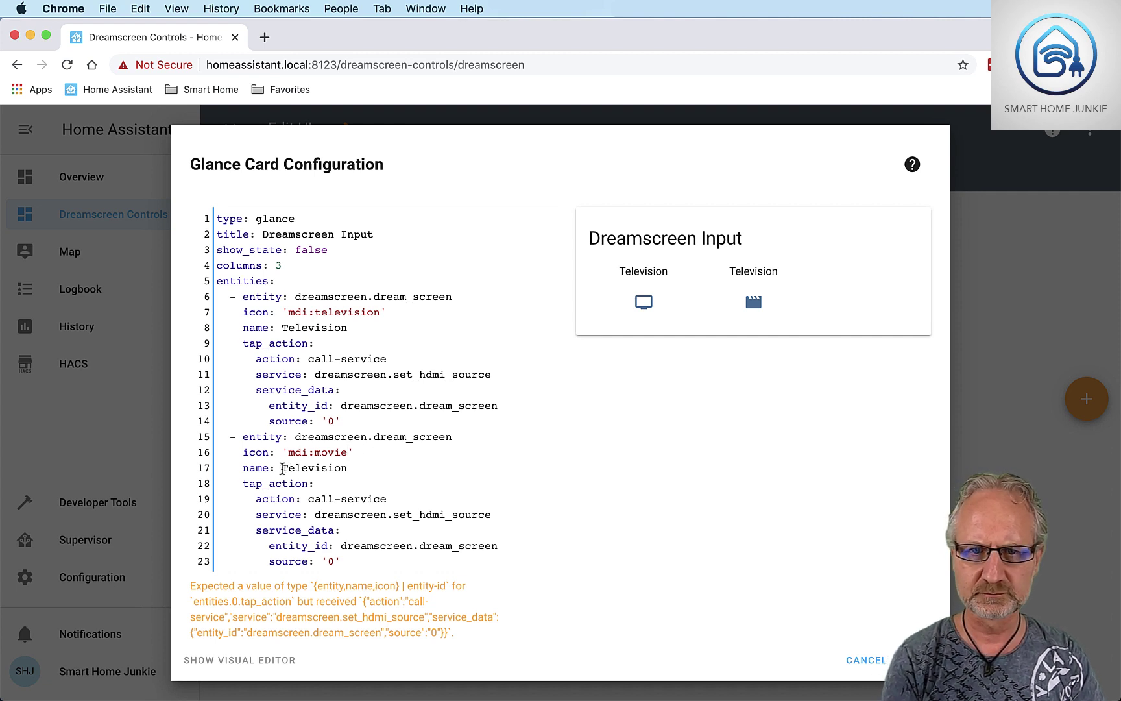
pyautogui.moveTo(282, 468); pyautogui.dragTo(345, 468)
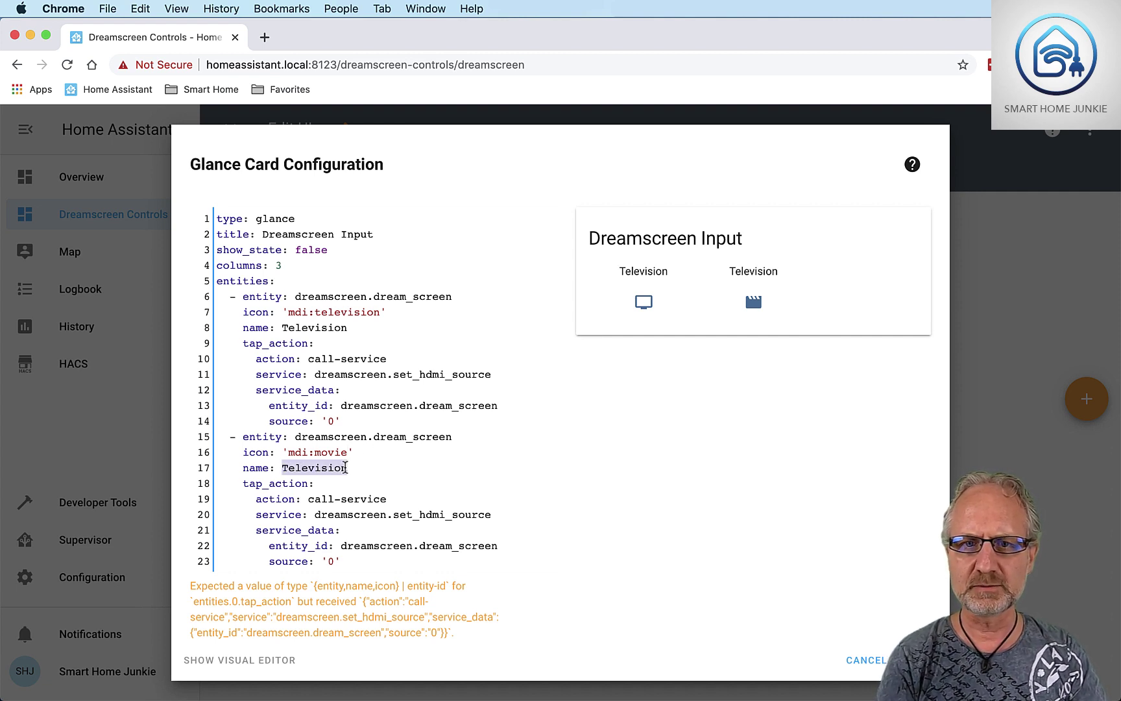
pyautogui.write('Movie')
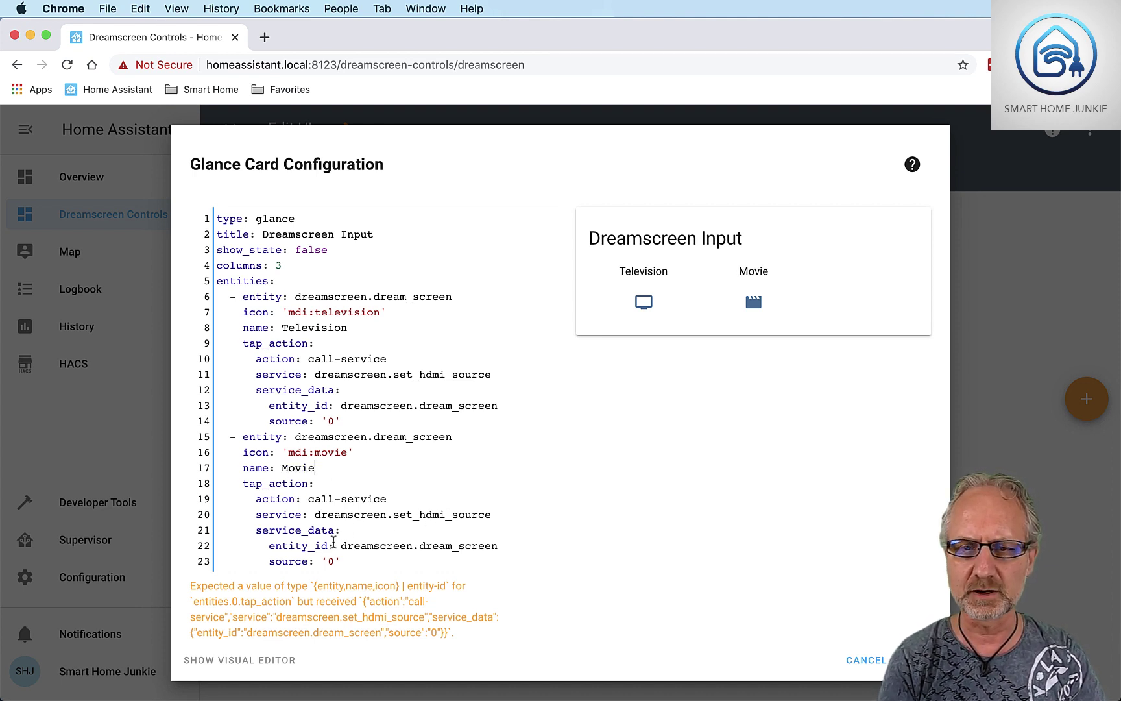
# Step: Set the Movie entity's source to '1' in its service data
pyautogui.click(334, 561)
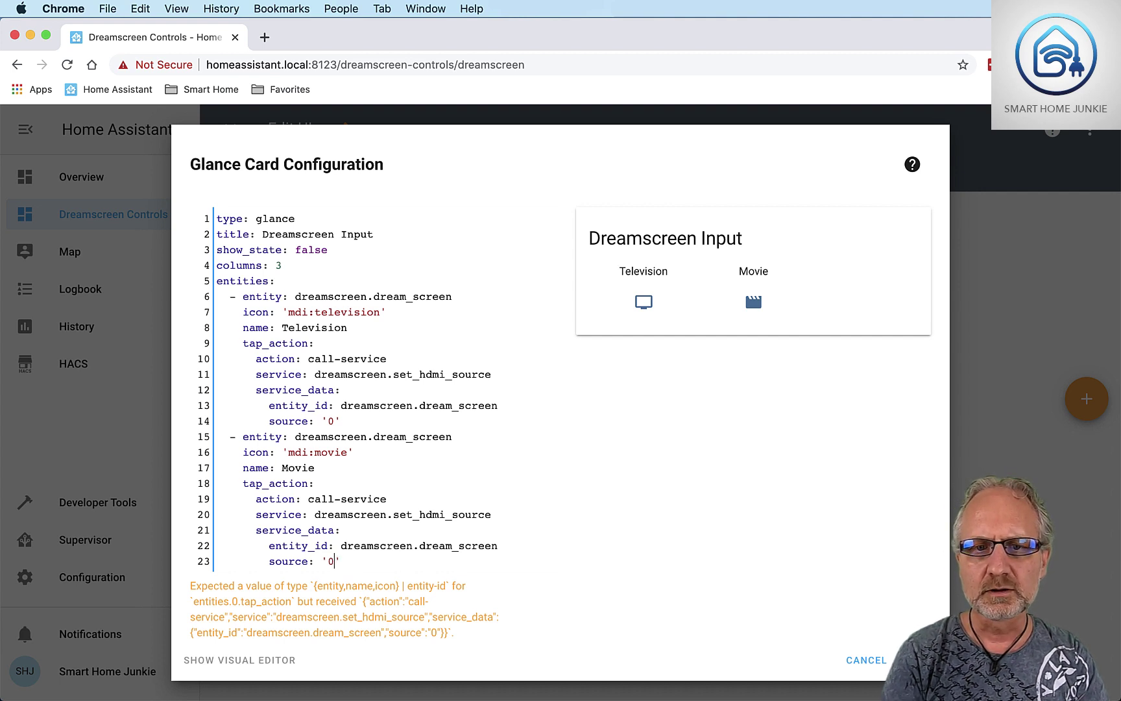
pyautogui.press('BackSpace')
pyautogui.write('1')
pyautogui.press('Right')
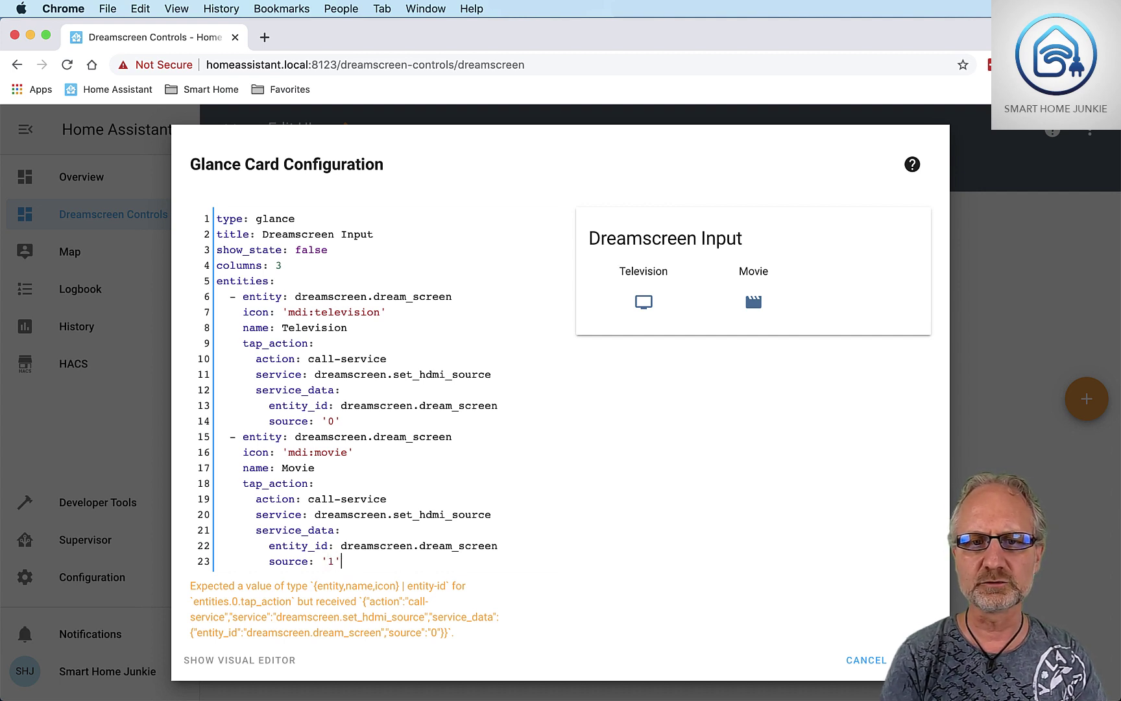
# Step: Paste another copy of the Television entity block on a new line below the Movie entity
pyautogui.press('Return')
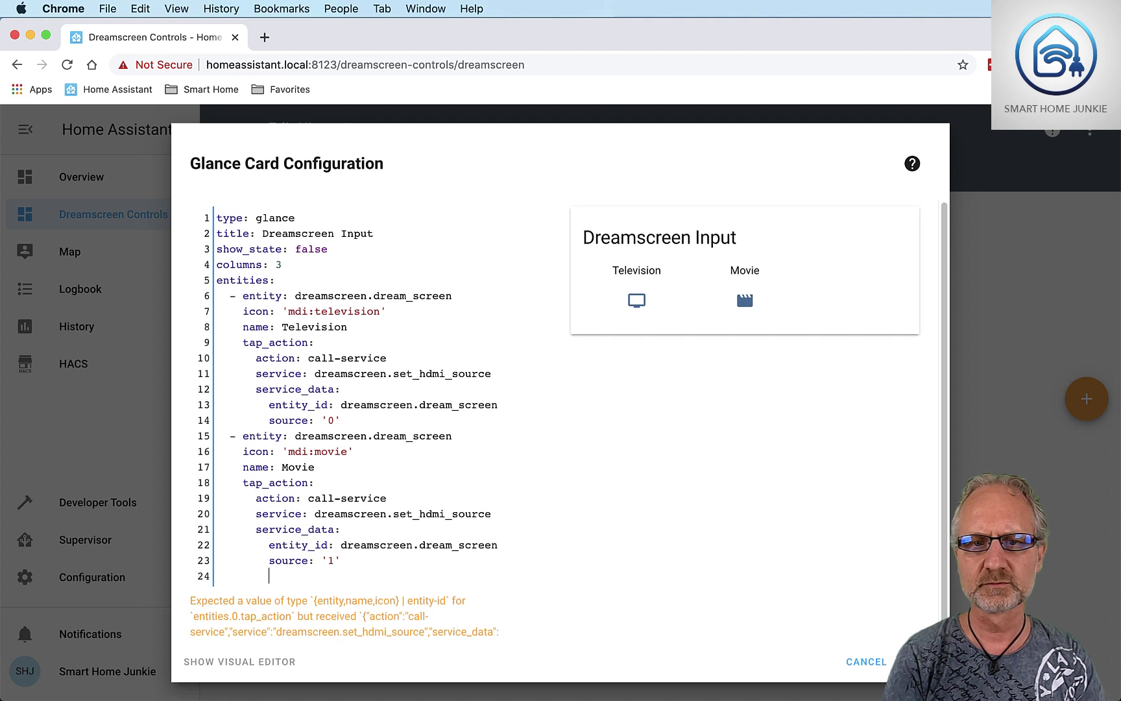
pyautogui.click(222, 576)
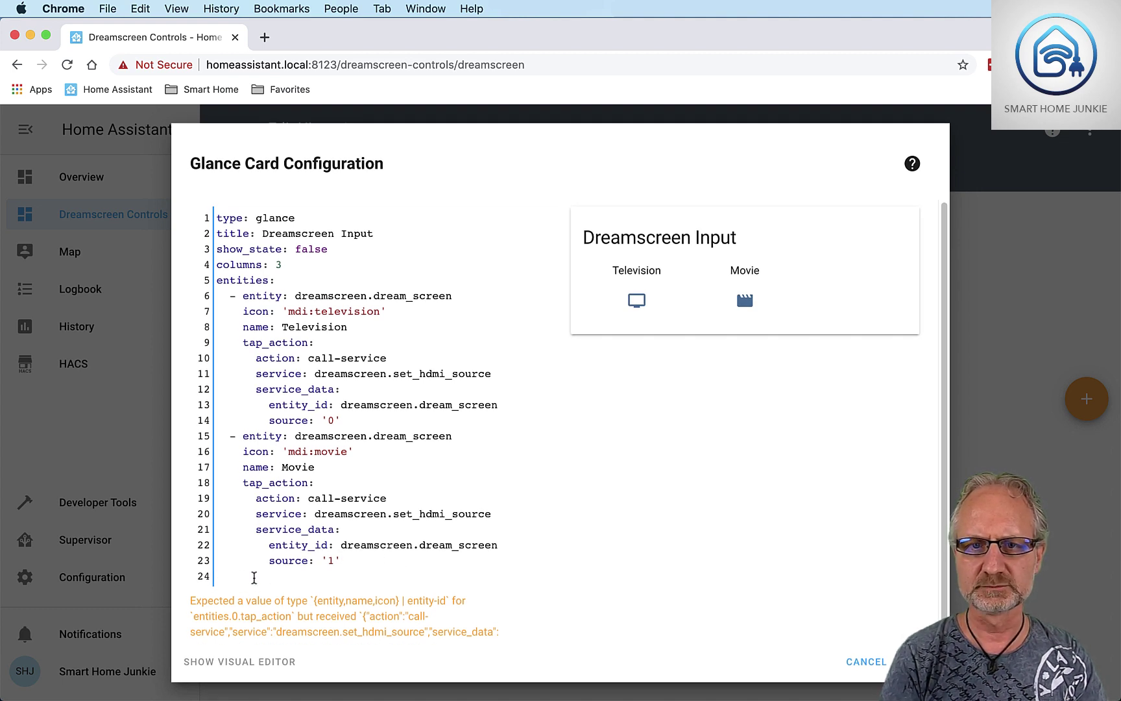
pyautogui.scroll(-1, 216, 571)
pyautogui.rightClick(216, 564)
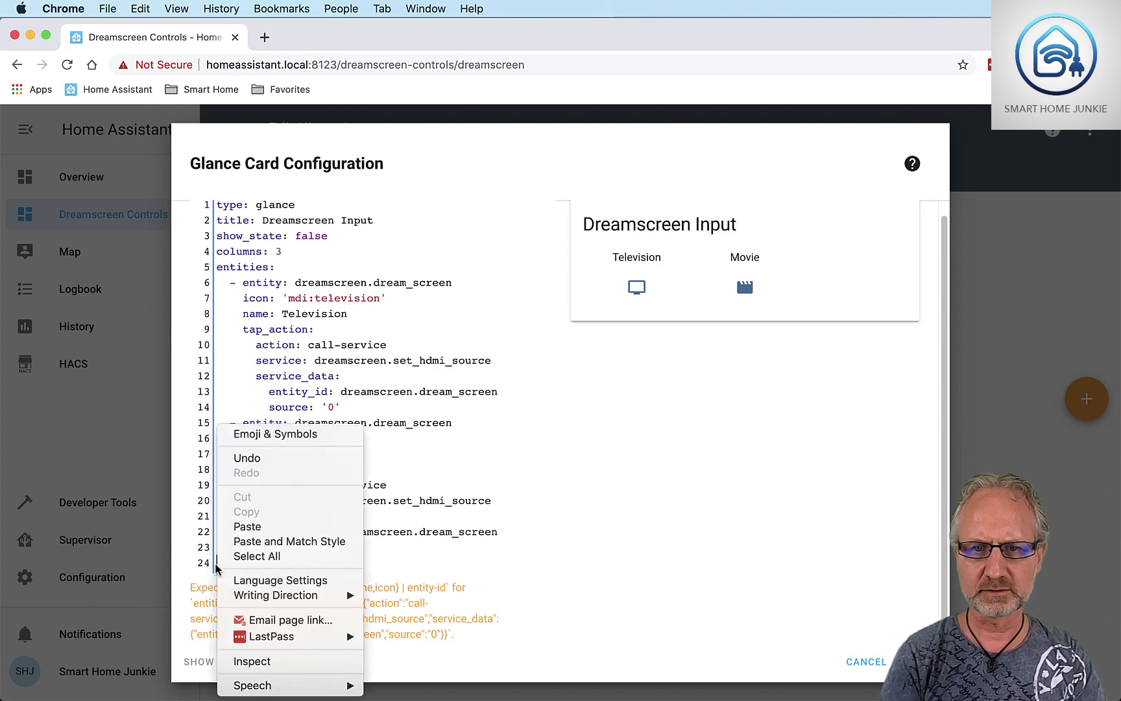
pyautogui.click(260, 525)
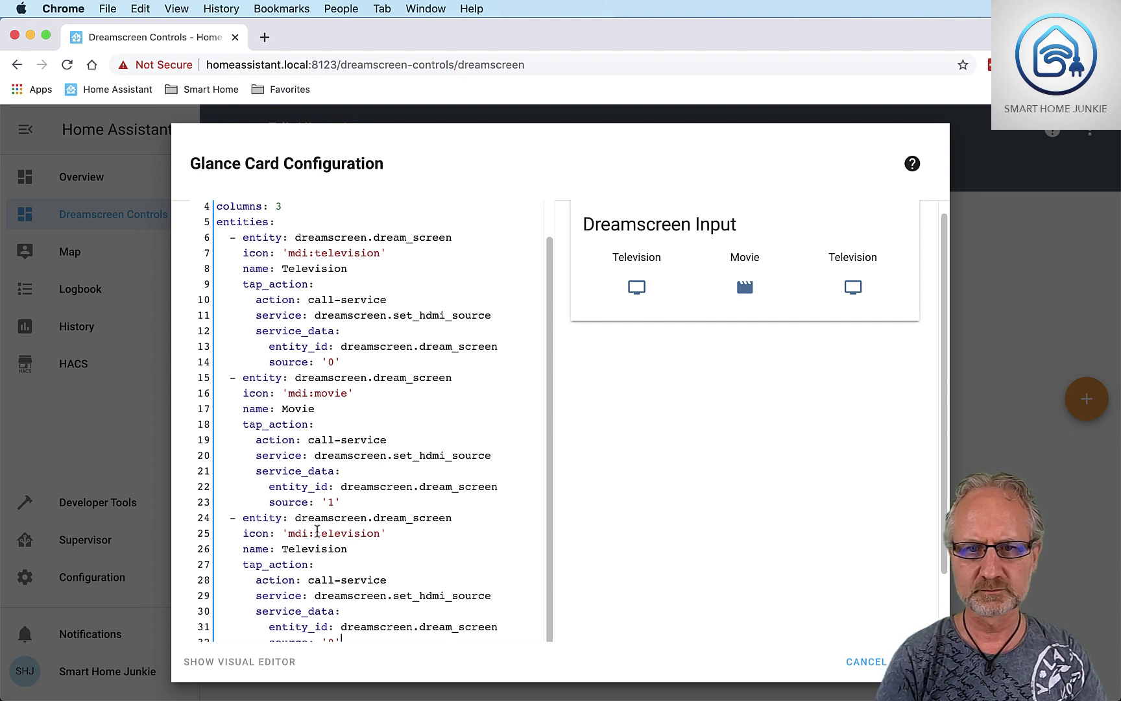
# Step: Change the third entity's icon to mdi:music and its name to Music
pyautogui.moveTo(315, 534); pyautogui.dragTo(380, 537)
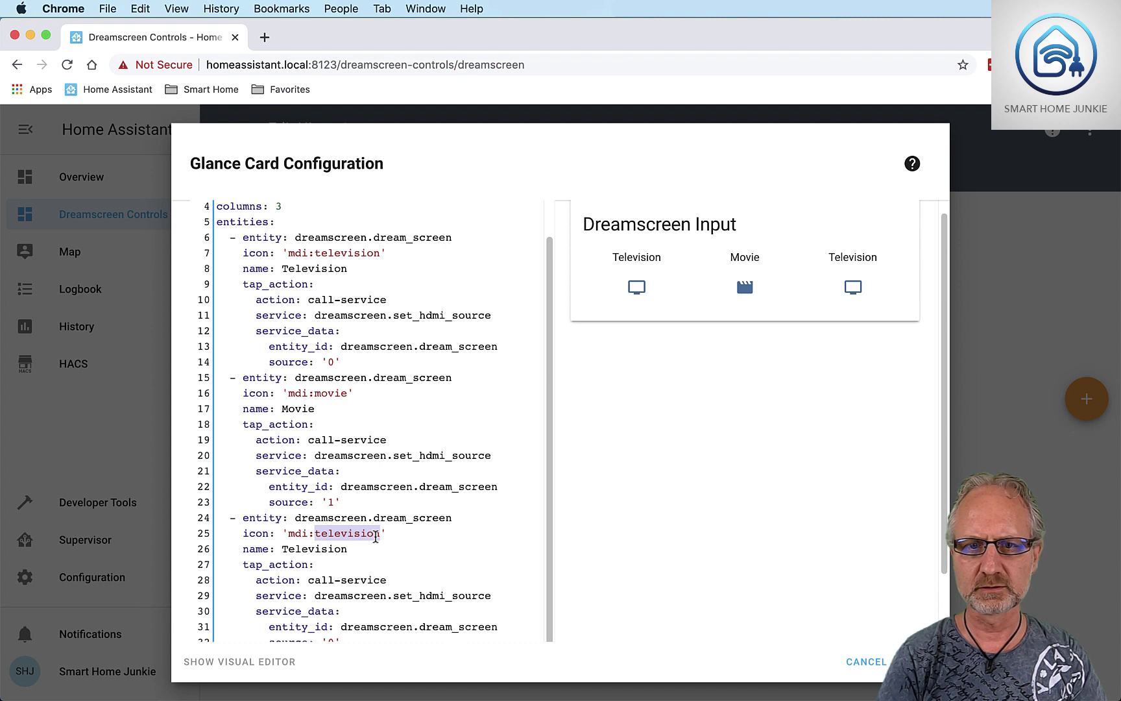
pyautogui.write('music')
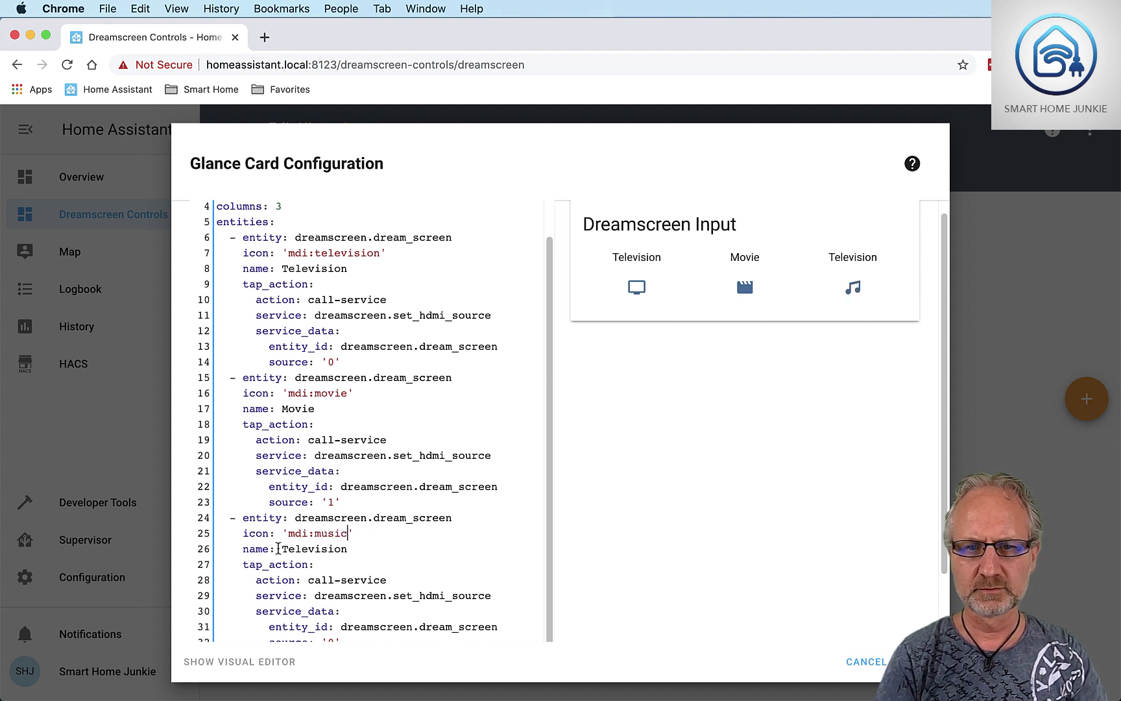
pyautogui.moveTo(281, 550); pyautogui.dragTo(341, 552)
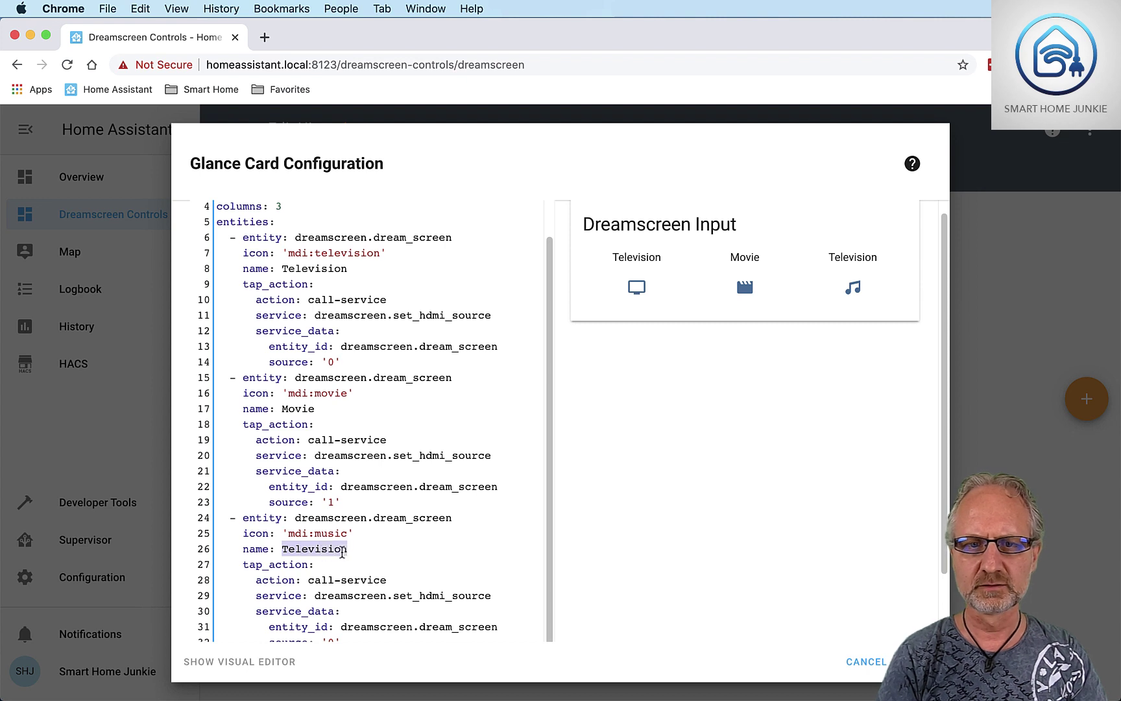
pyautogui.write('Music')
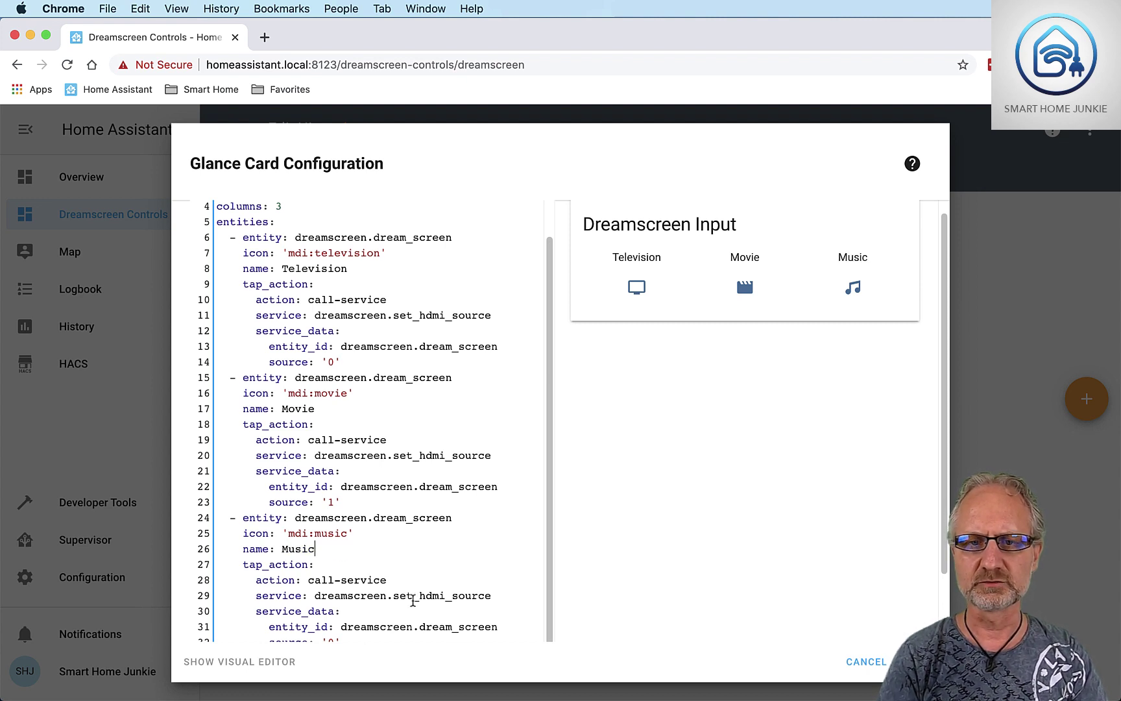
# Step: Set the Music entity's source to '2' and save the Glance card
pyautogui.scroll(-2, 346, 603)
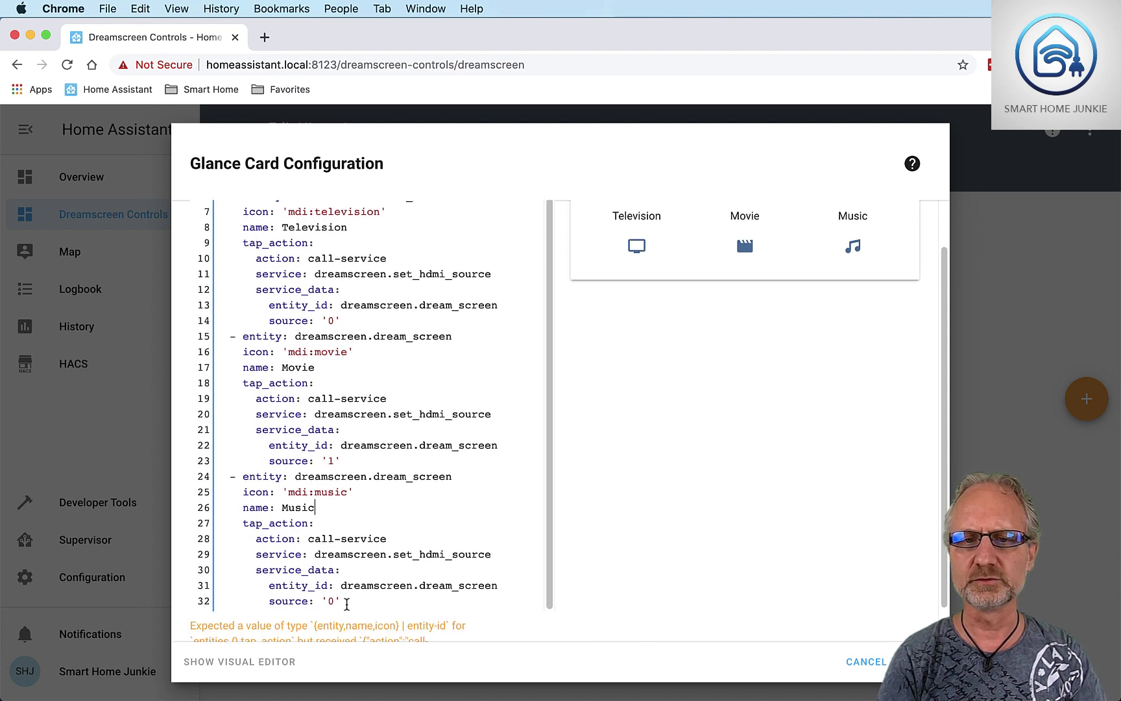
pyautogui.doubleClick(330, 602)
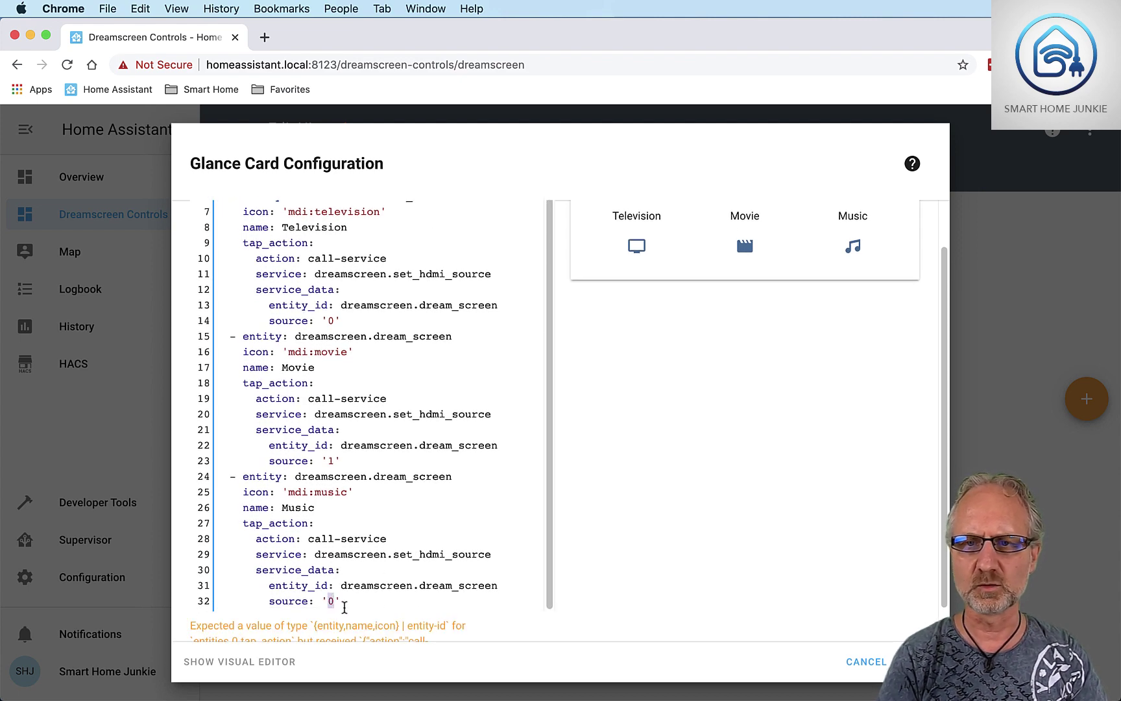
pyautogui.write('2')
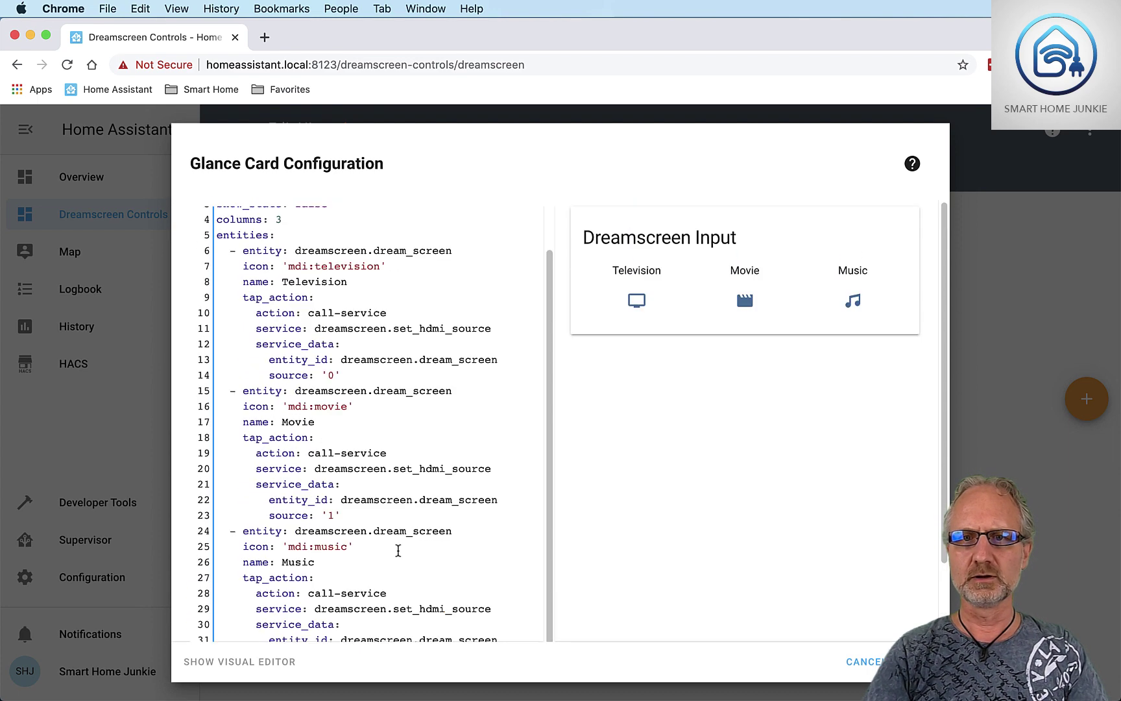
pyautogui.click(918, 661)
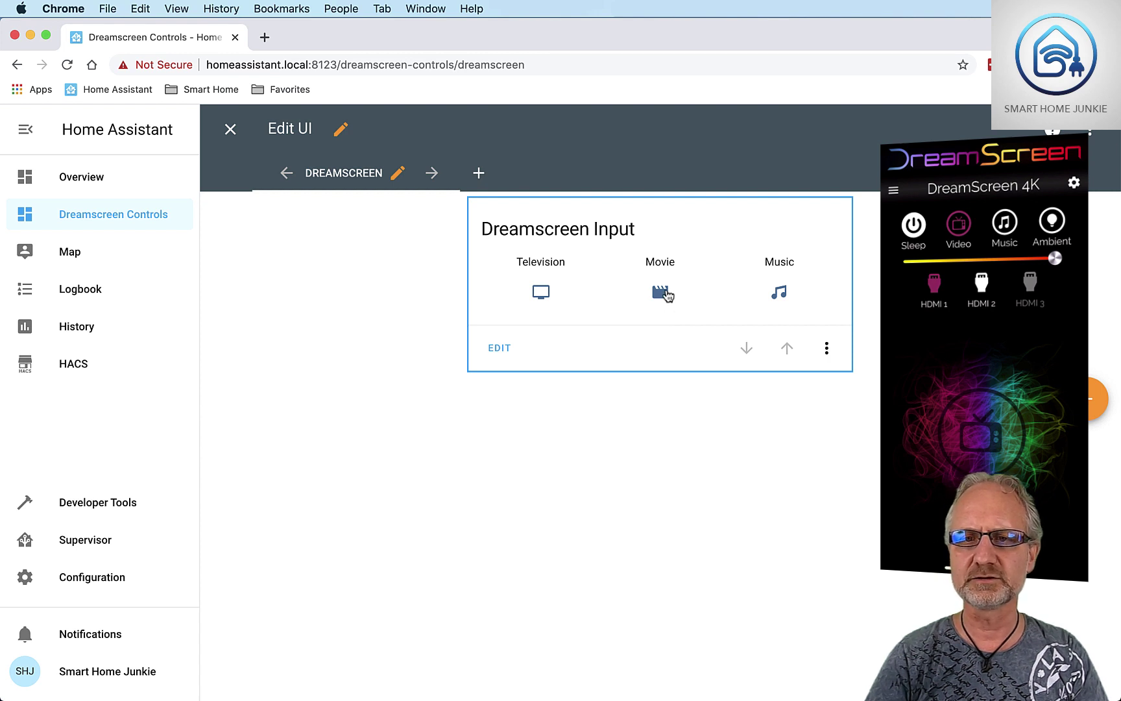
# Step: Test the input switching by triggering the card's Movie entry followed by its Television entry
pyautogui.click(663, 296)
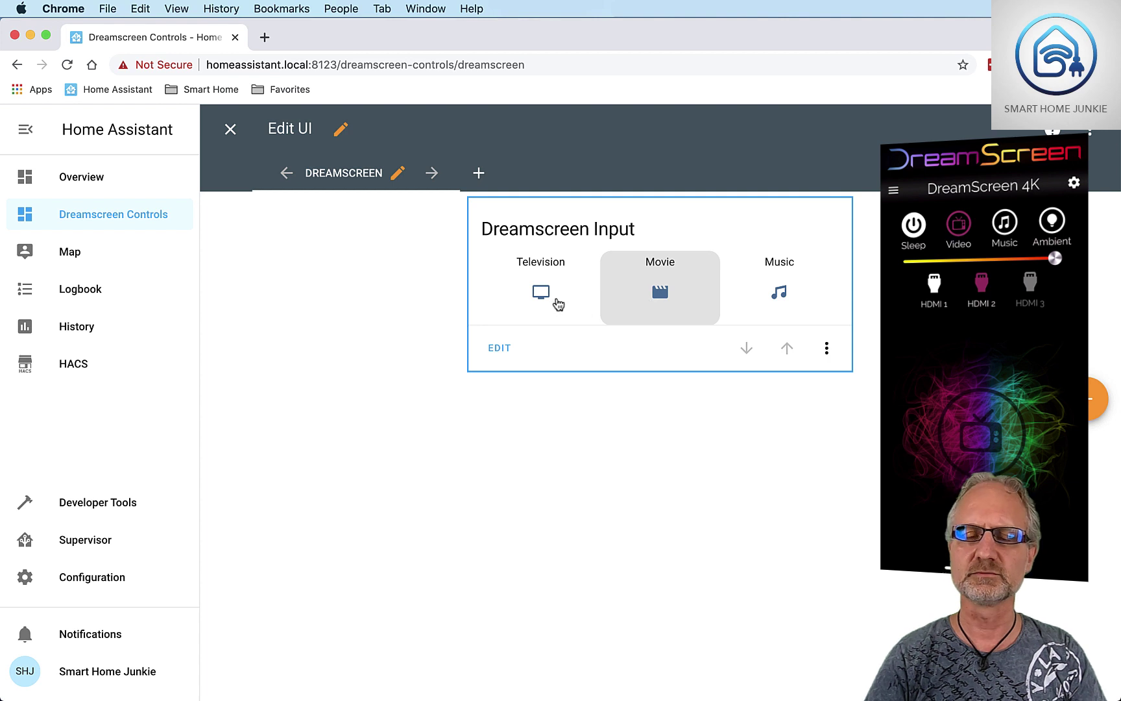
pyautogui.click(539, 298)
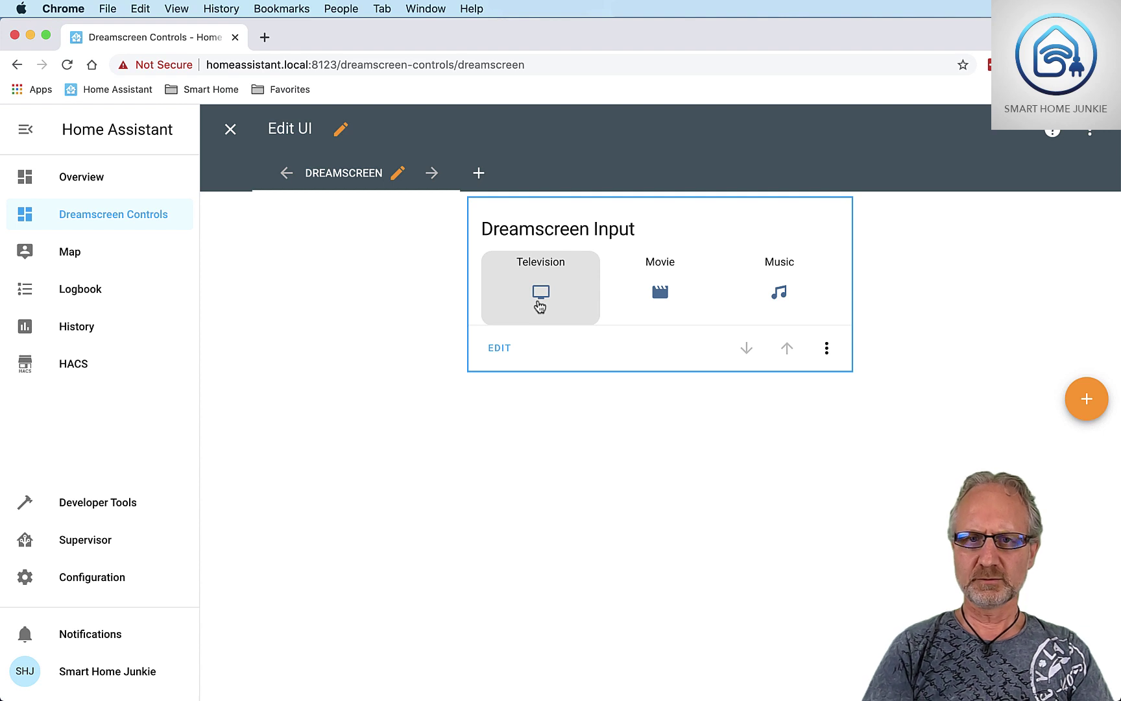
# Step: Copy the Dreamscreen Input card's code from the type line through the Television entity, and close the configuration without saving
pyautogui.click(495, 348)
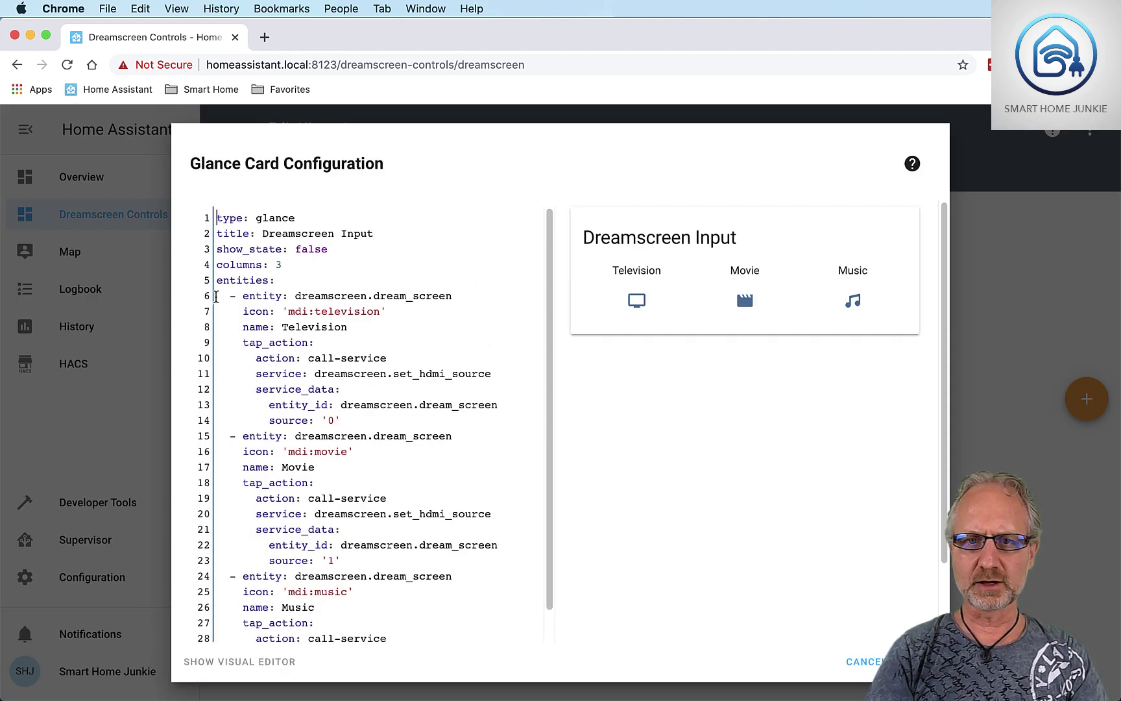
pyautogui.moveTo(216, 218); pyautogui.dragTo(391, 419)
pyautogui.rightClick(365, 338)
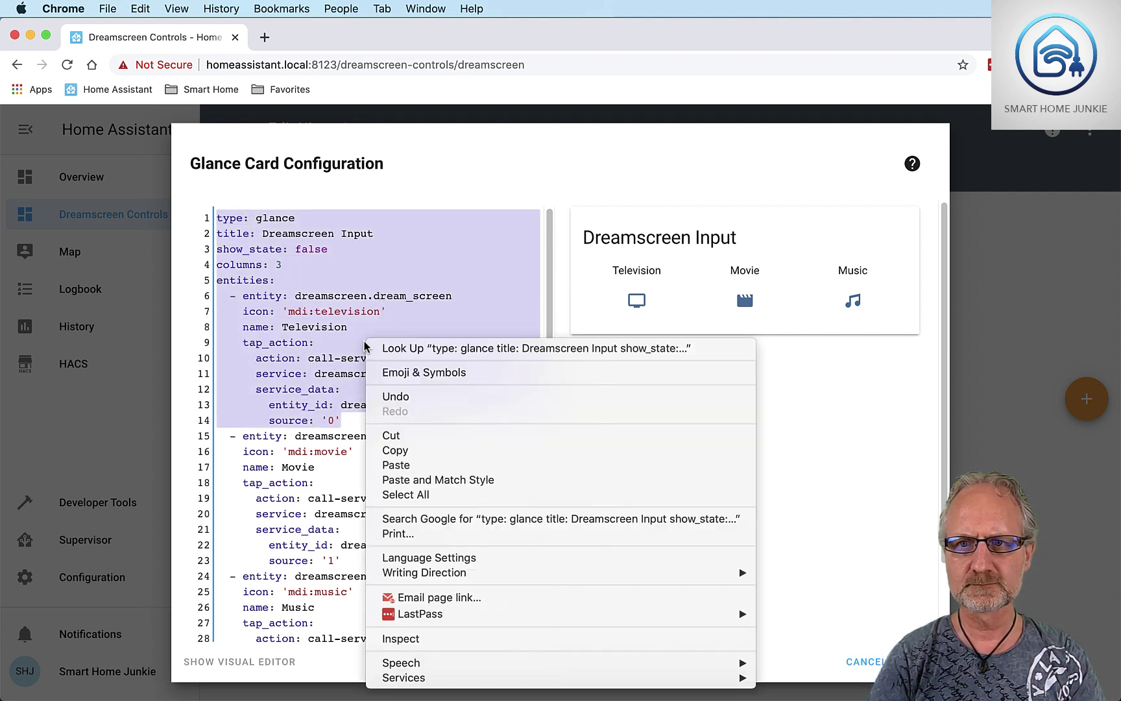
pyautogui.click(426, 451)
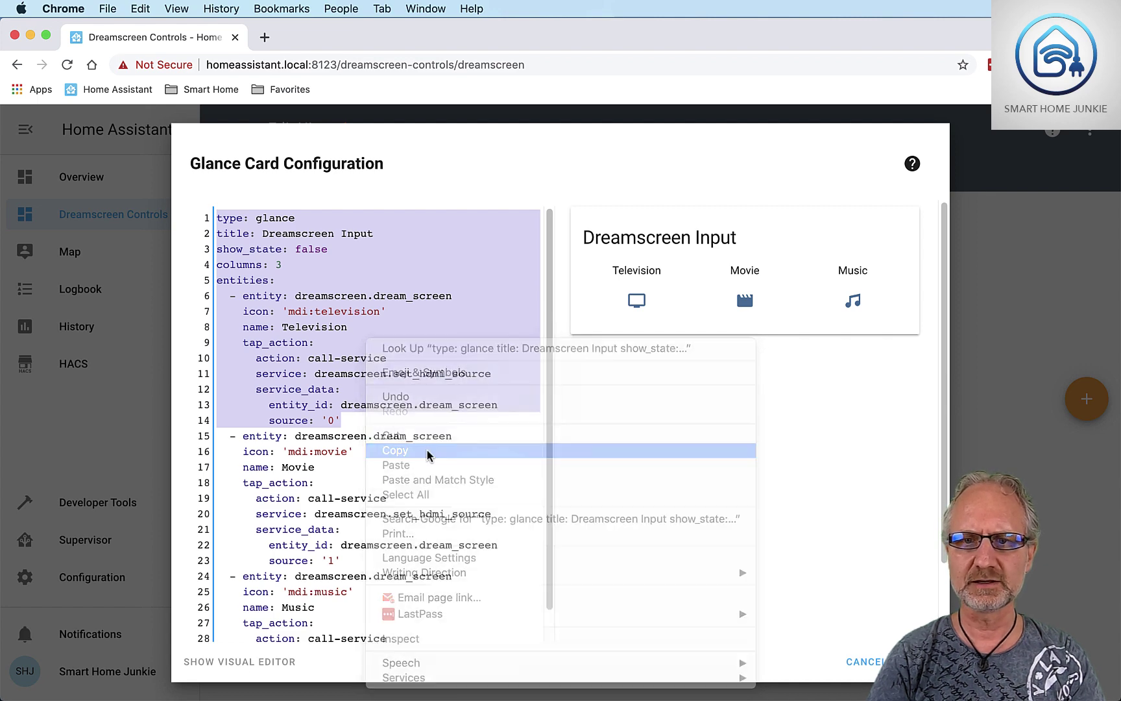
pyautogui.click(863, 661)
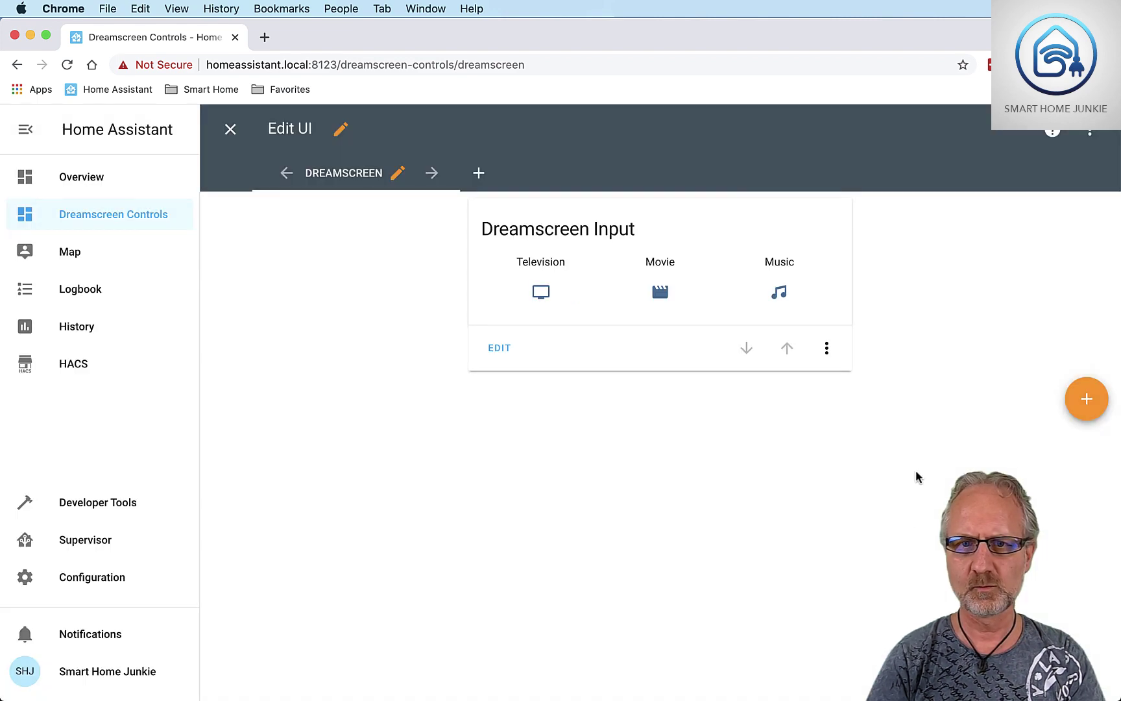
# Step: Add a new Glance card titled Dreamscreen Mode and remove its default sensor.hacs entity
pyautogui.click(1087, 400)
pyautogui.scroll(-1, 806, 454)
pyautogui.click(807, 499)
pyautogui.click(313, 314)
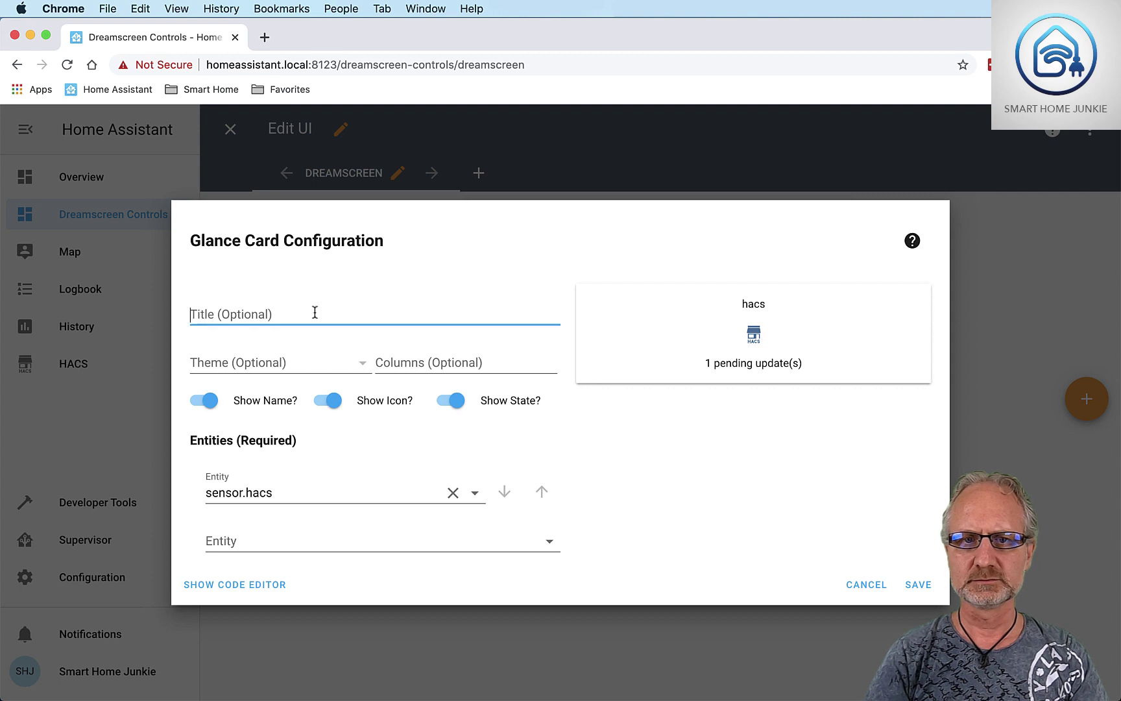
pyautogui.write('Dreamscreen ')
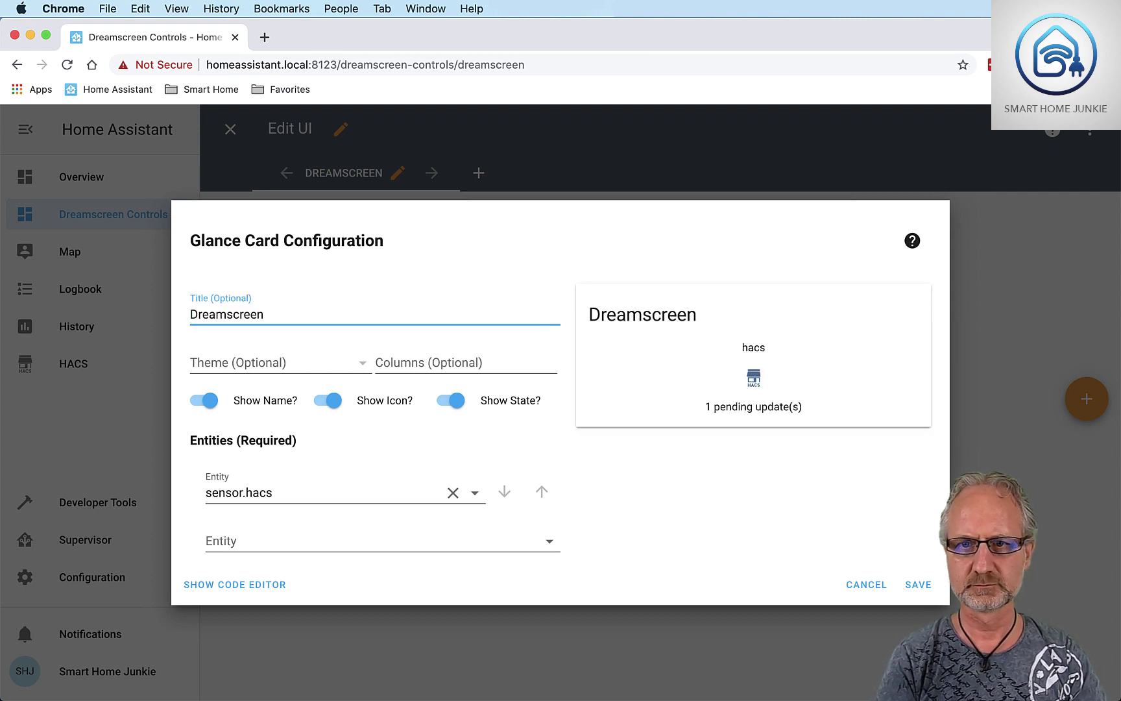
pyautogui.write('Mode')
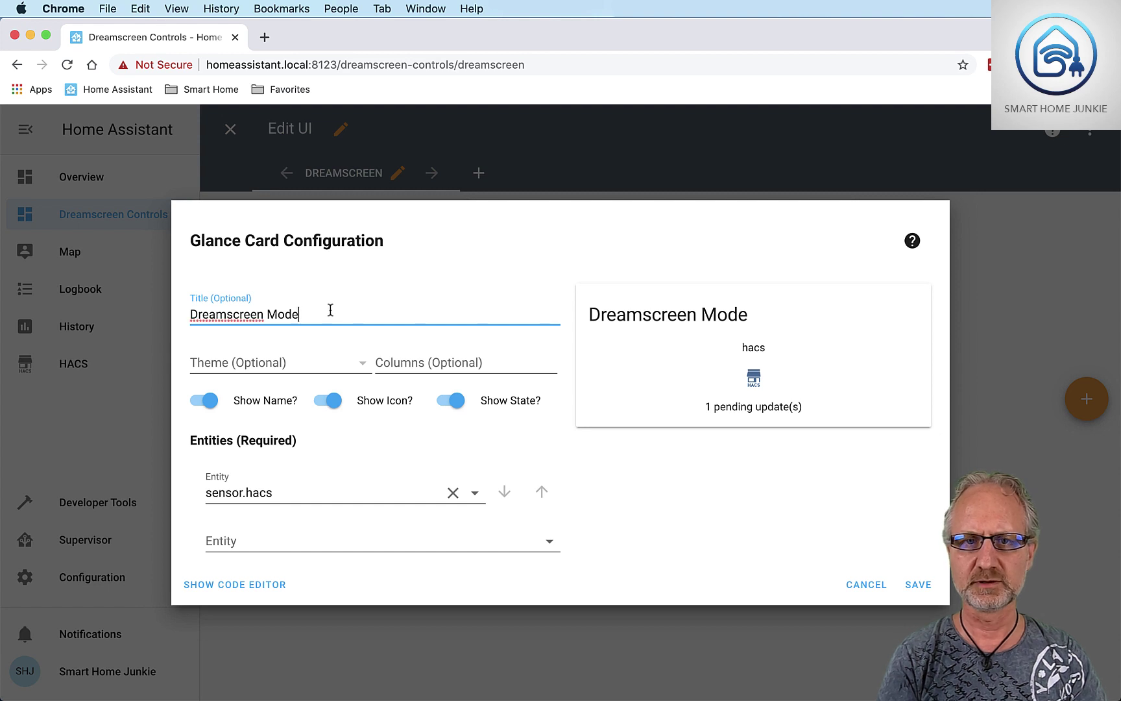
pyautogui.click(454, 497)
pyautogui.click(452, 493)
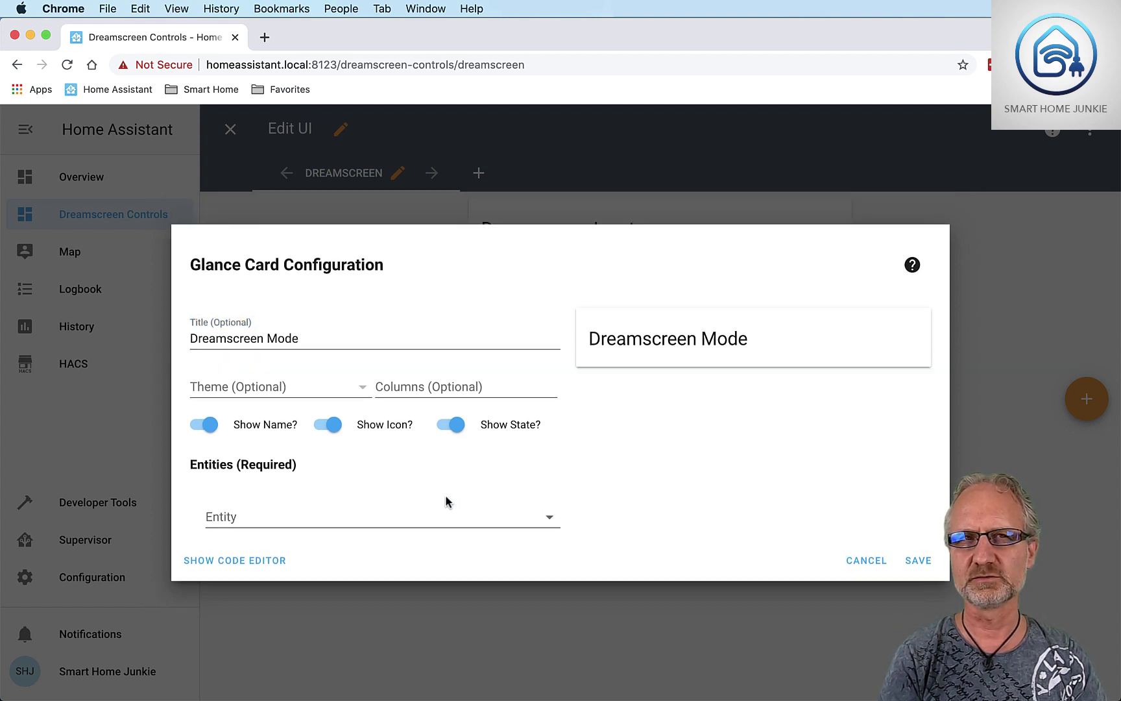
# Step: Replace the new card's code with the copied Dreamscreen Input configuration and change its title to Dreamscreen Mode
pyautogui.click(263, 562)
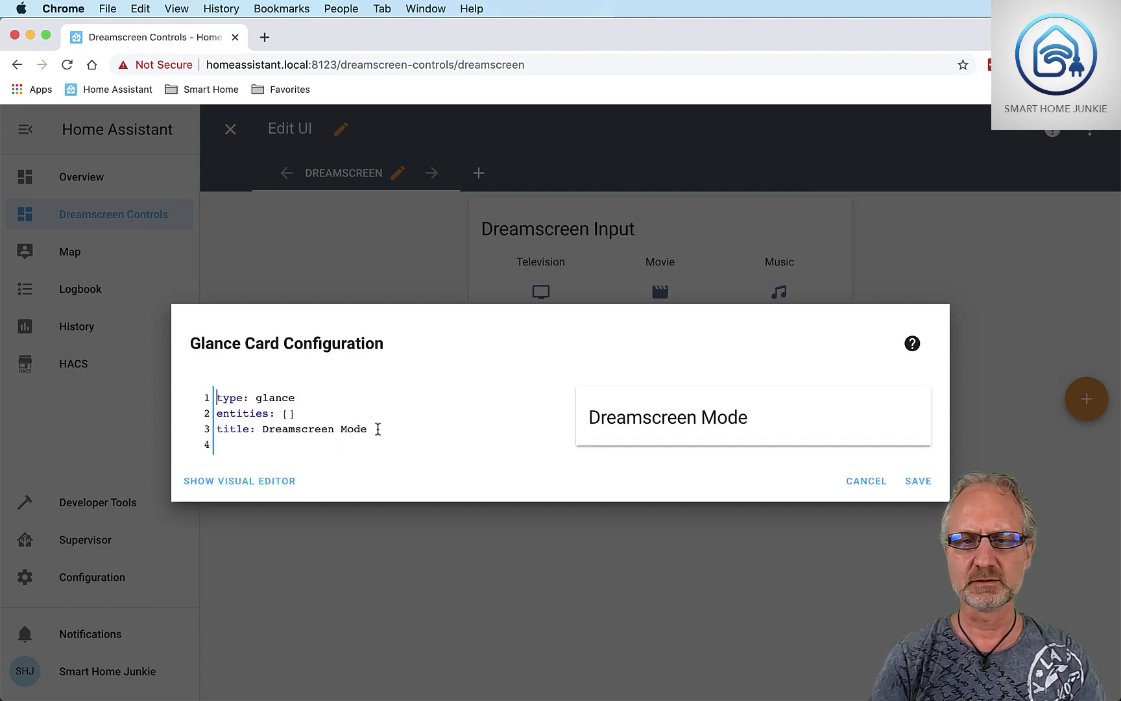
pyautogui.moveTo(368, 429); pyautogui.dragTo(205, 398)
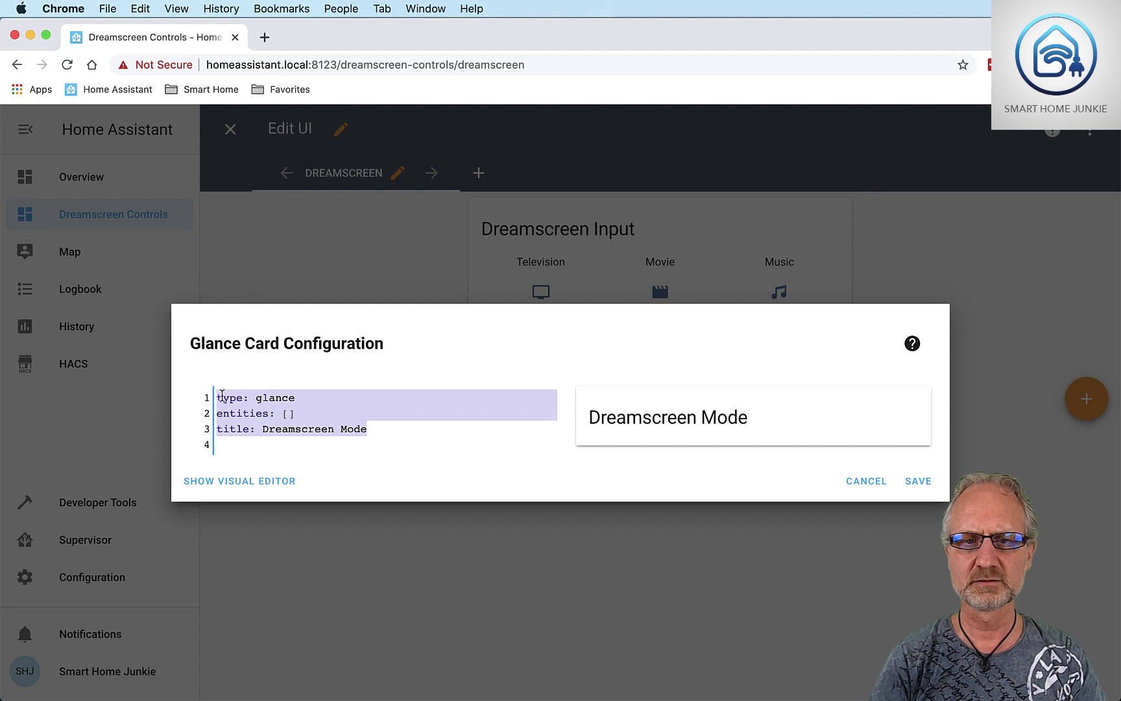
pyautogui.rightClick(256, 398)
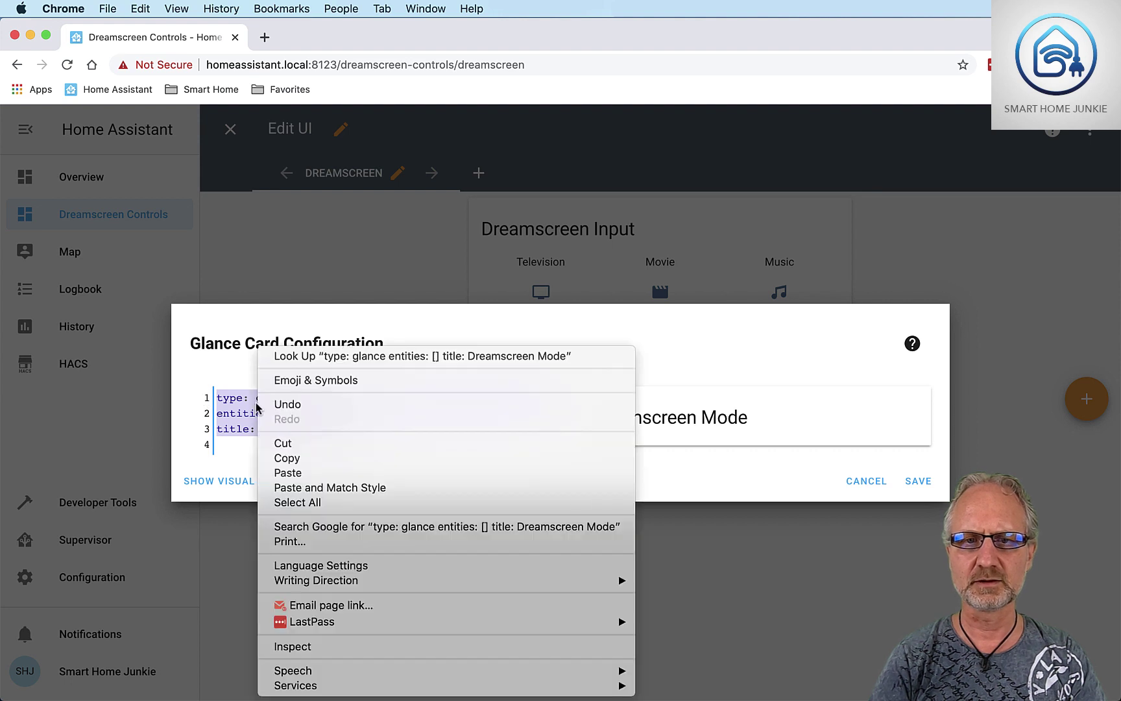
pyautogui.click(300, 473)
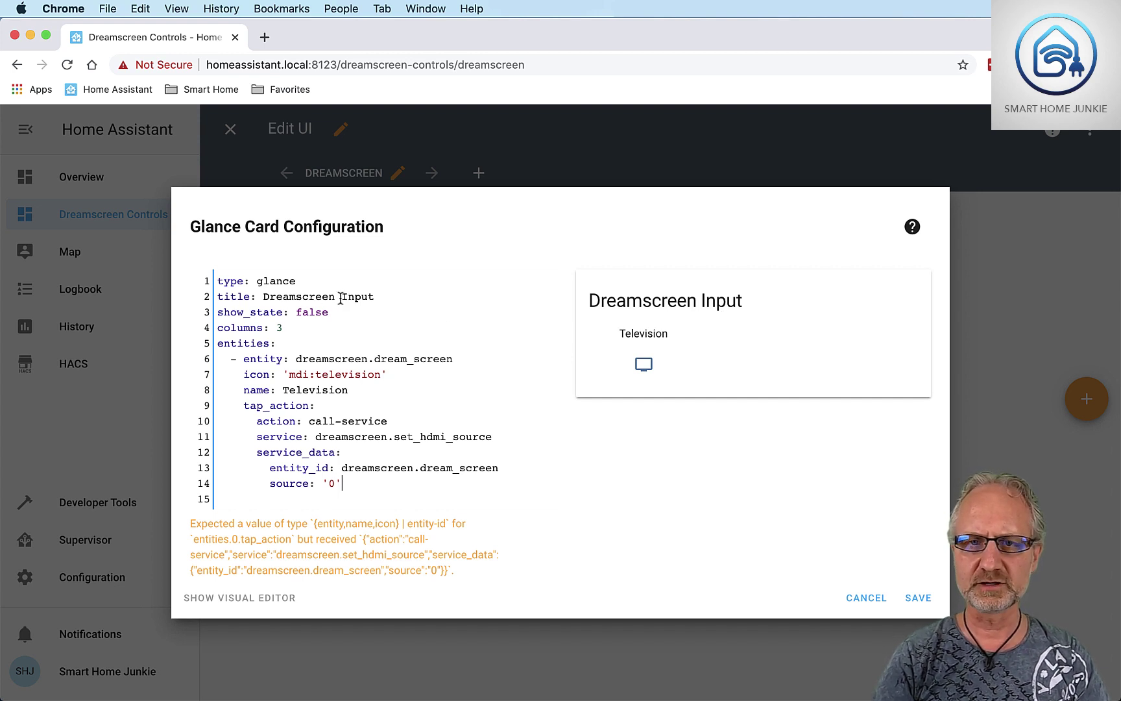
pyautogui.moveTo(343, 297); pyautogui.dragTo(375, 297)
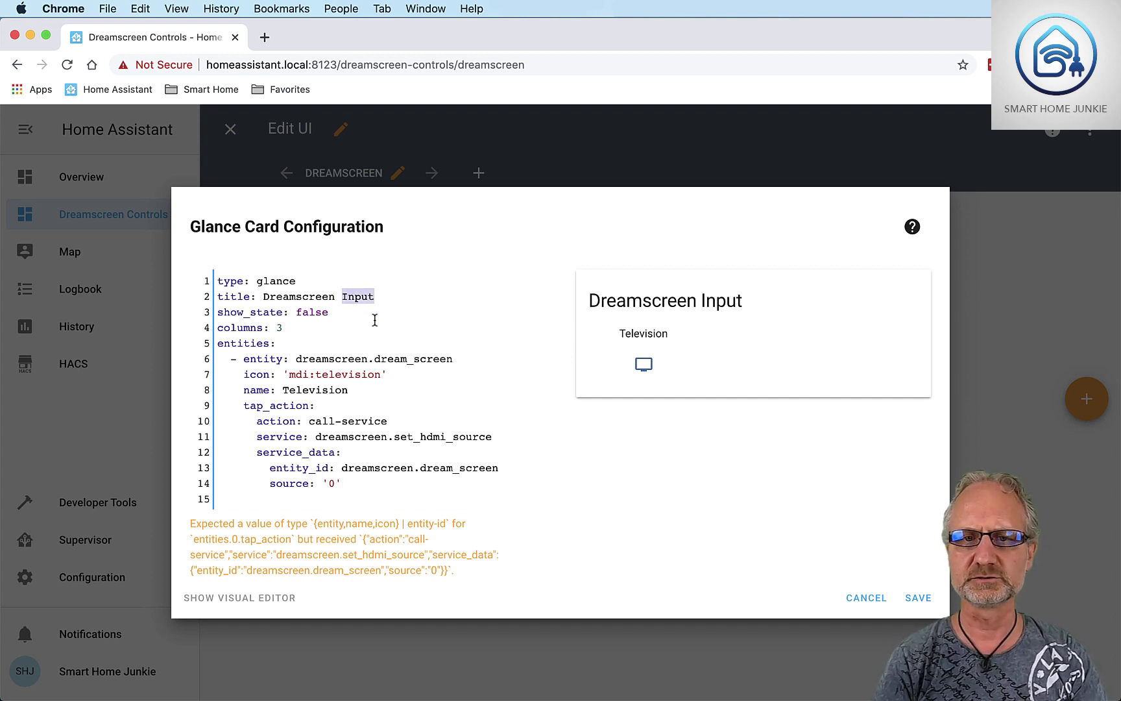
pyautogui.write('Mode')
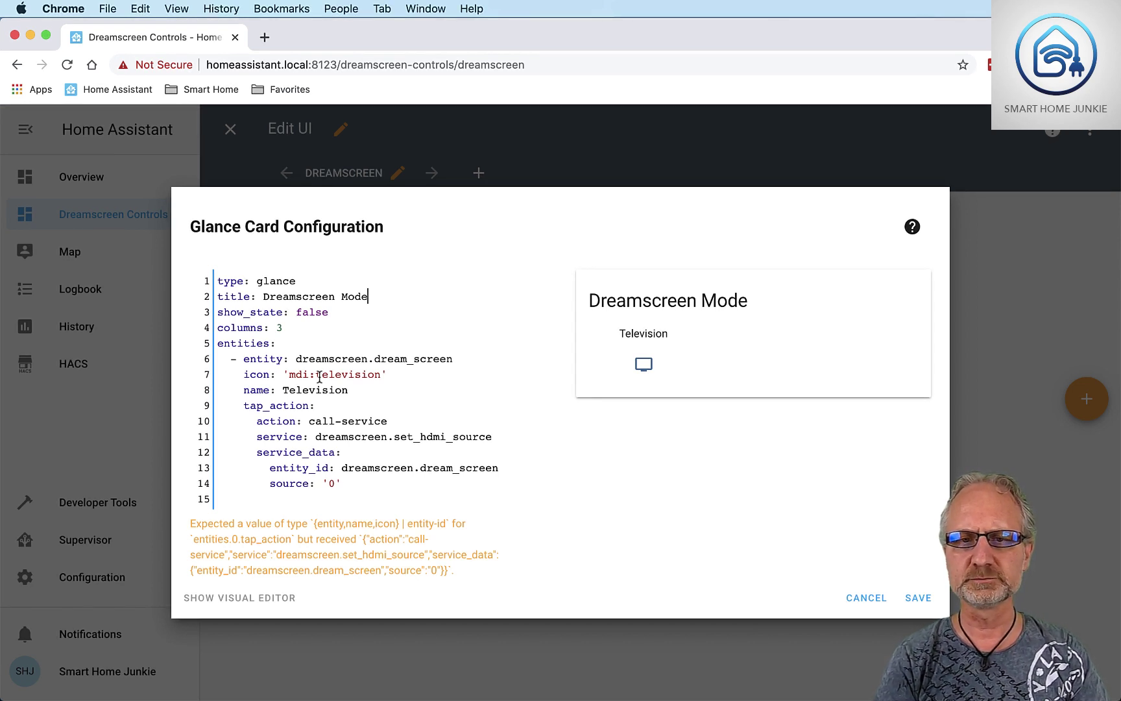
# Step: Change the Television entity's icon to mdi:power and its name to Power Off
pyautogui.moveTo(315, 377); pyautogui.dragTo(381, 376)
pyautogui.write('p')
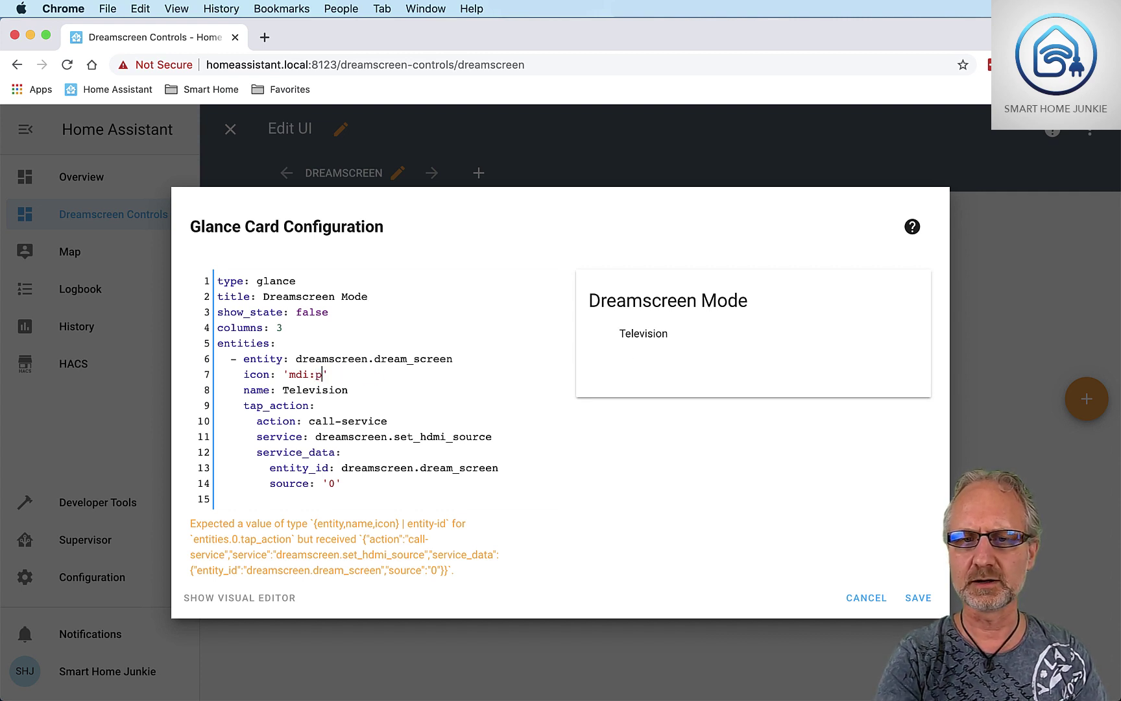
pyautogui.write('ower')
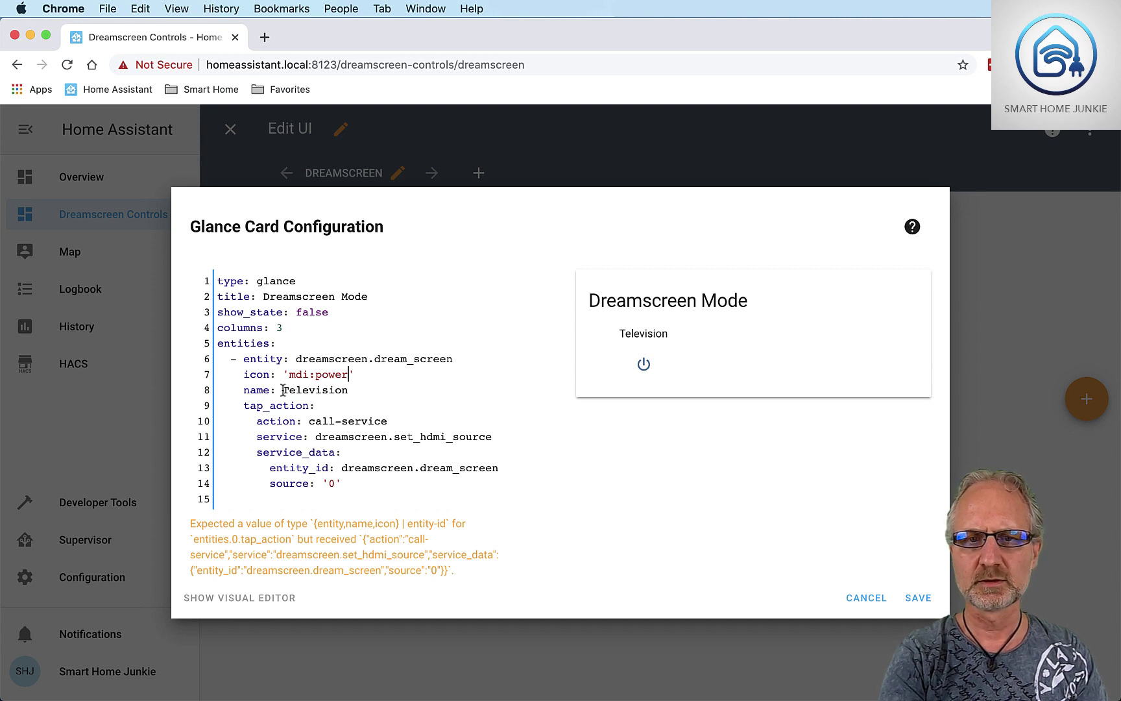
pyautogui.moveTo(283, 390); pyautogui.dragTo(348, 393)
pyautogui.write('Power')
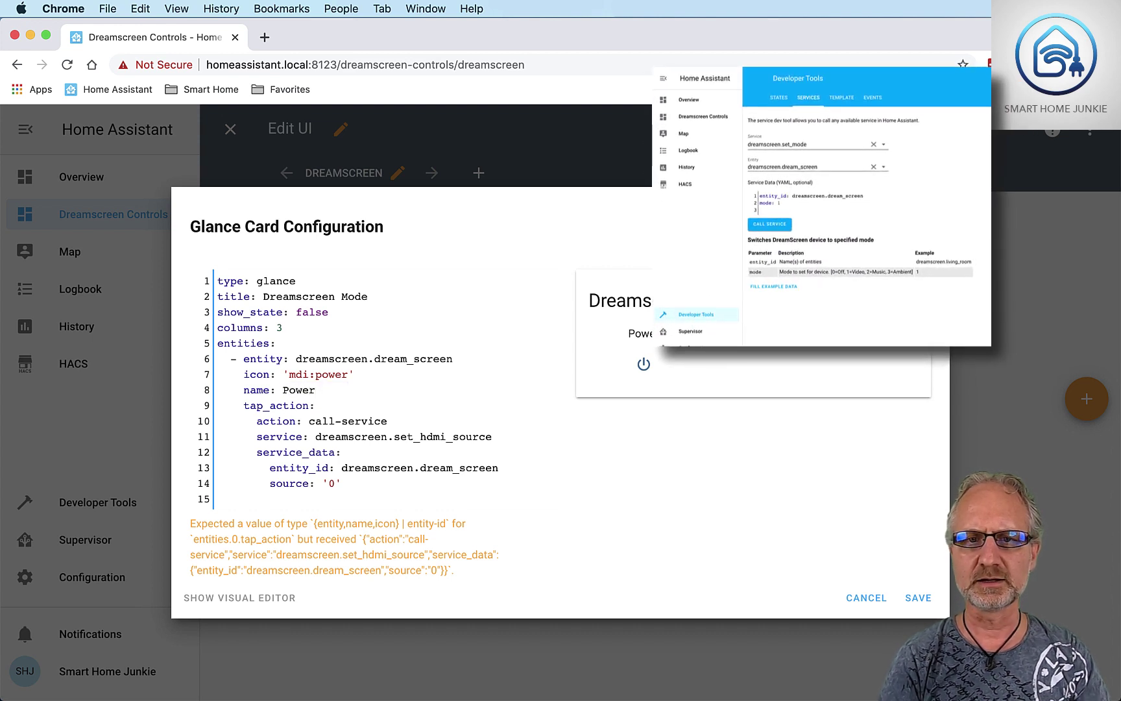
pyautogui.write(' Off')
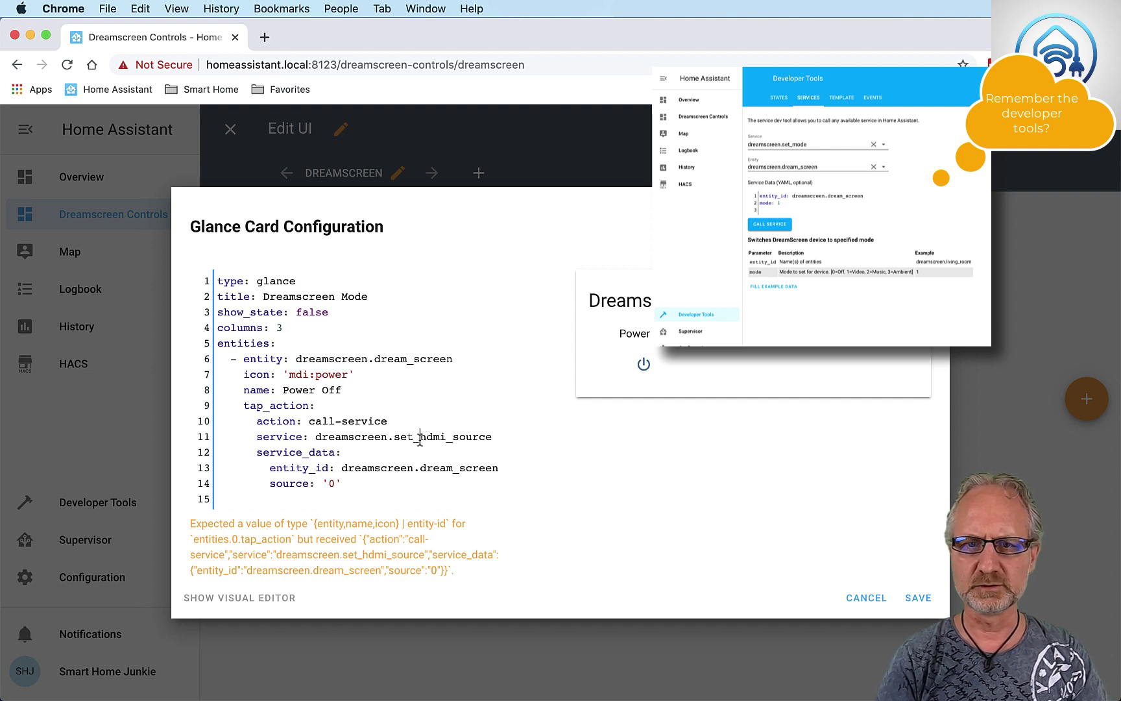
# Step: Set the Power Off entity's service to dreamscreen.set_mode and rename its source parameter to mode
pyautogui.moveTo(420, 438); pyautogui.dragTo(493, 440)
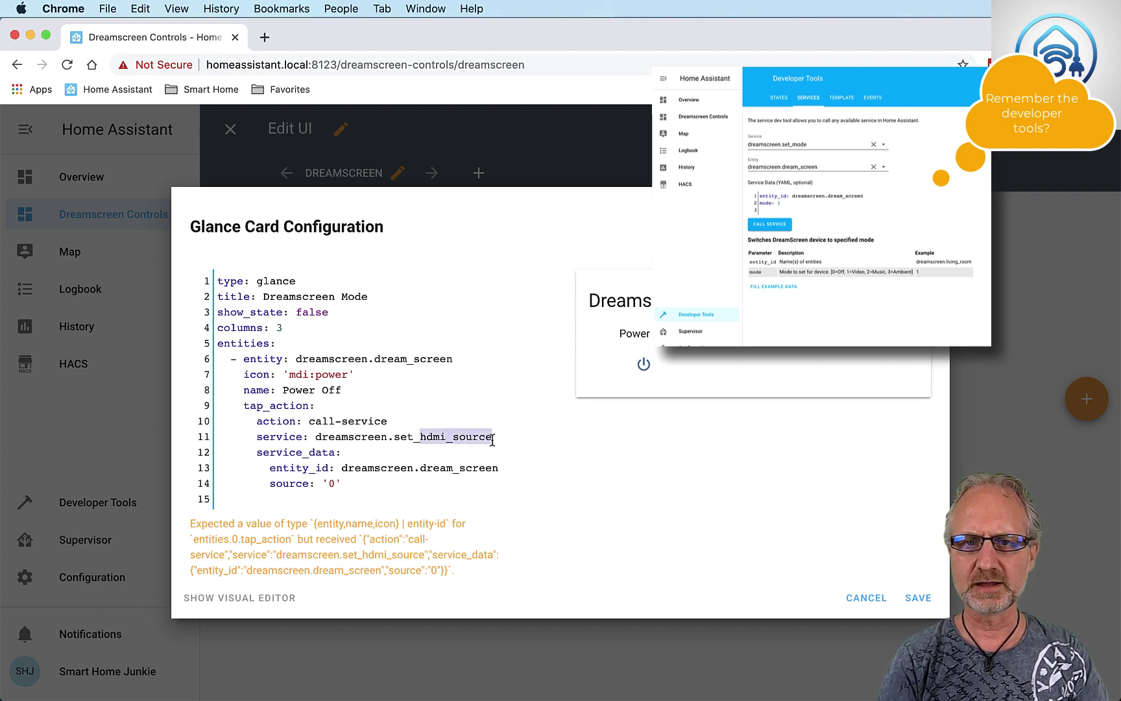
pyautogui.write('mode')
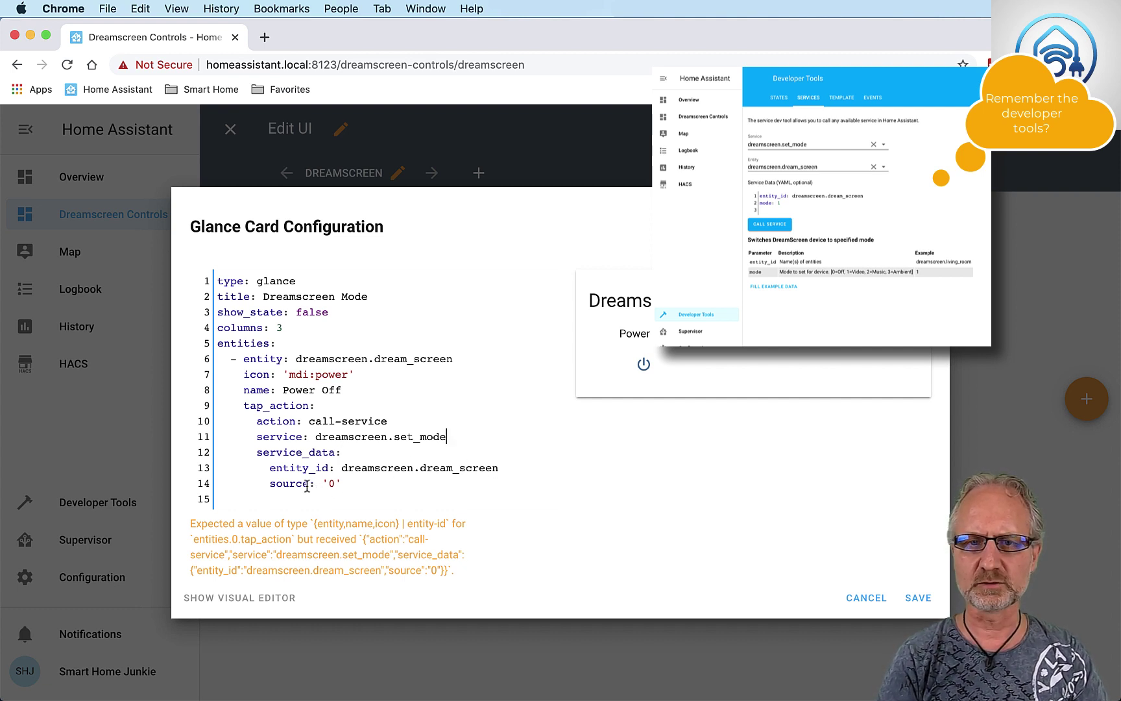
pyautogui.moveTo(309, 483); pyautogui.dragTo(269, 484)
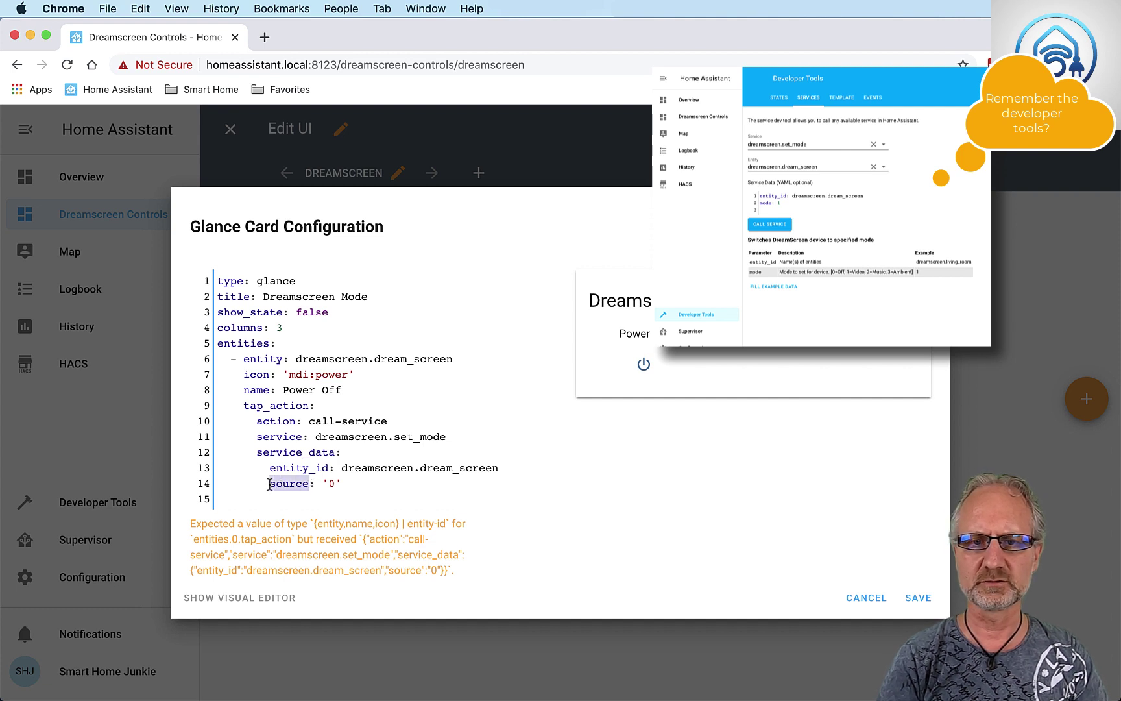
pyautogui.write('mode')
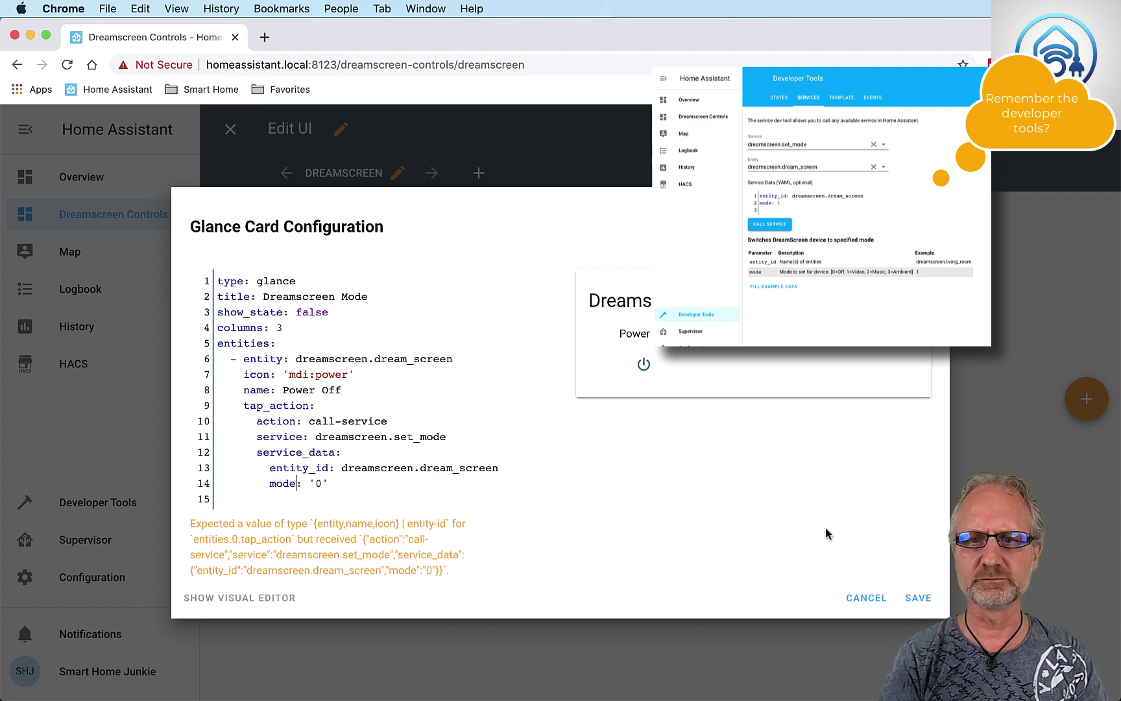
# Step: Save the Dreamscreen Mode card and trigger its Power Off entry to test it
pyautogui.click(918, 598)
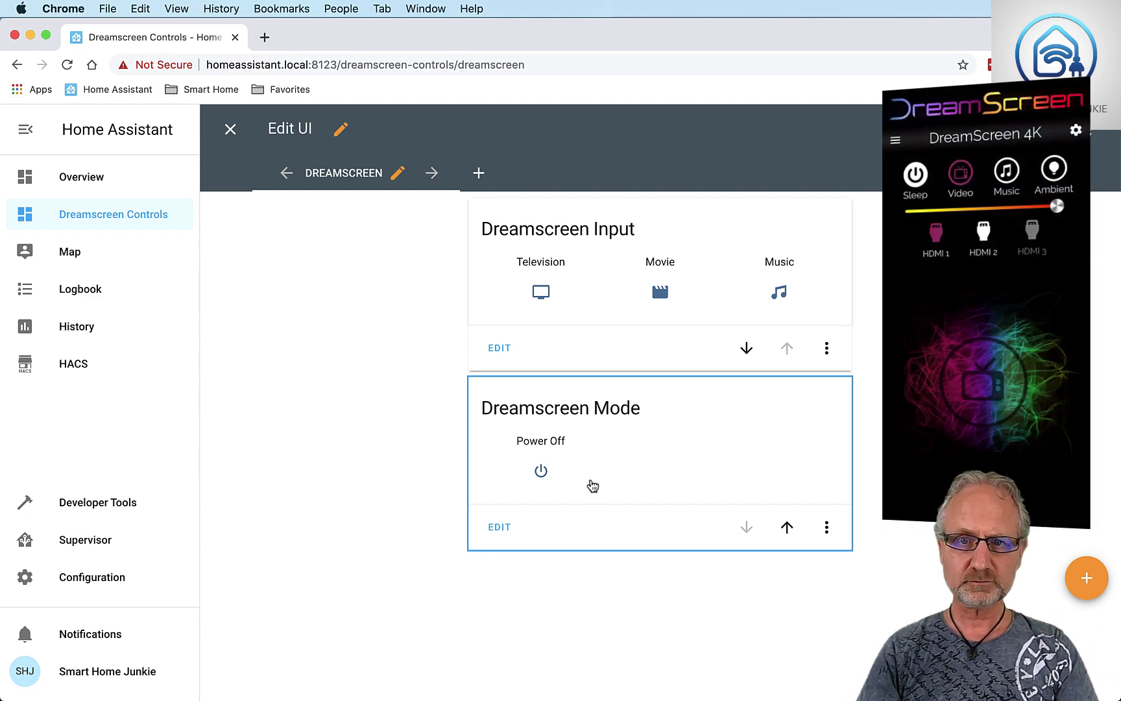
pyautogui.click(542, 474)
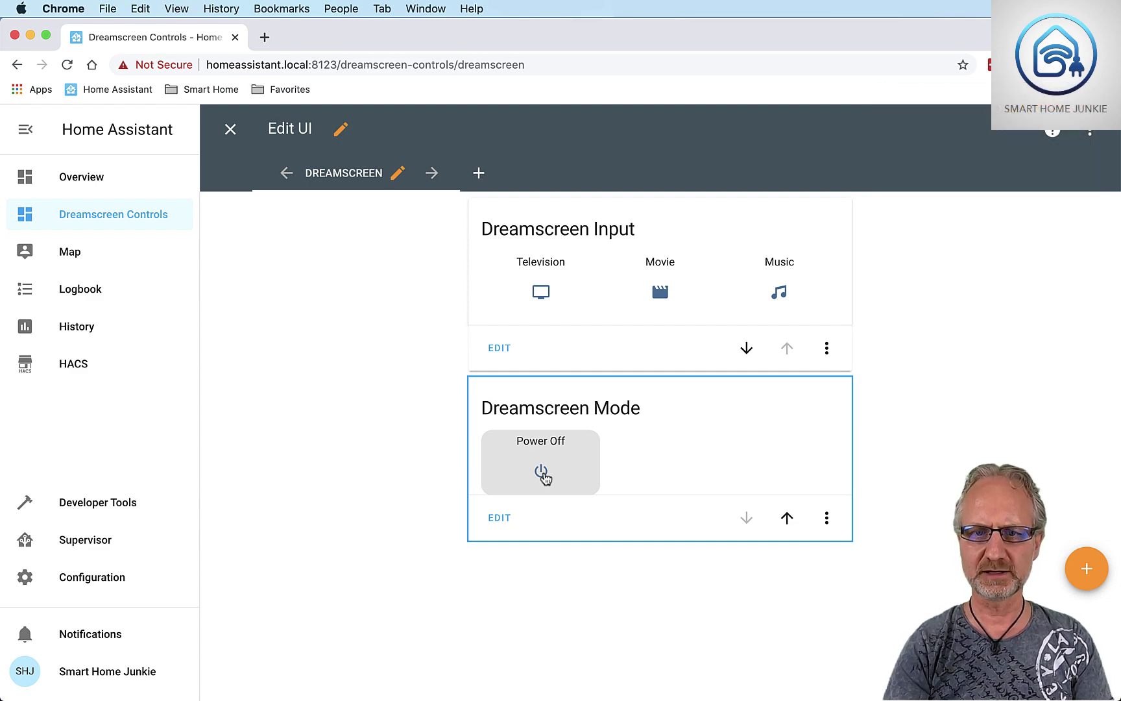
# Step: Reopen the Dreamscreen Mode card's configuration and set its columns to 4
pyautogui.click(498, 520)
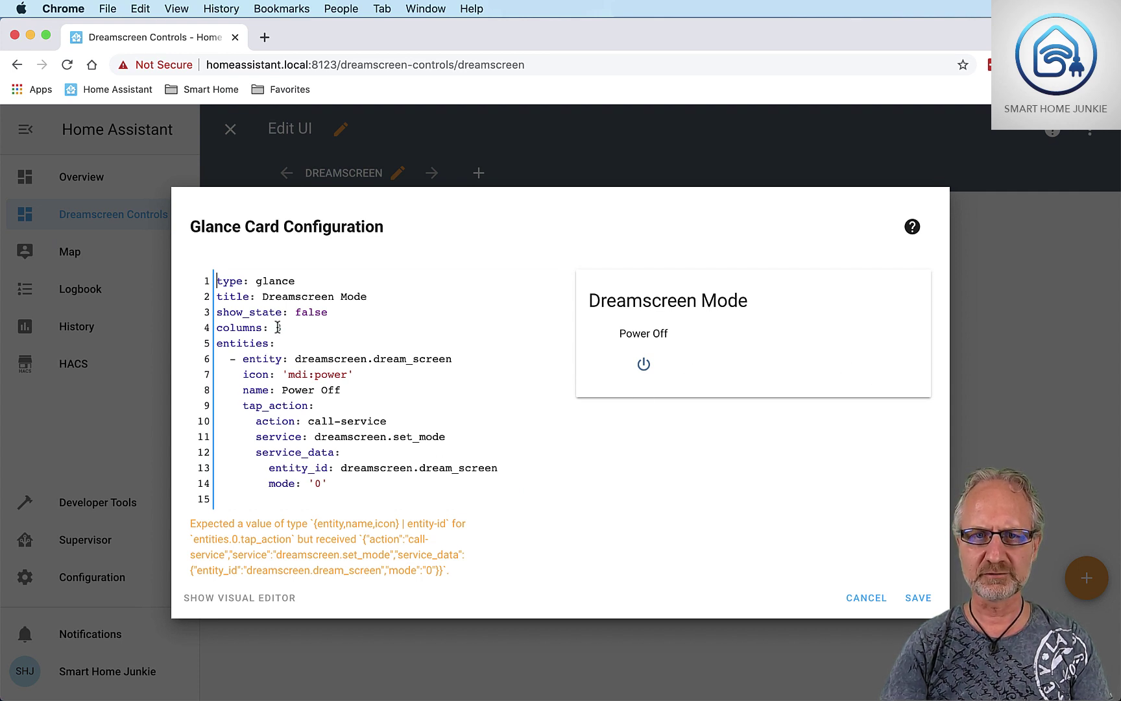
pyautogui.moveTo(282, 330); pyautogui.dragTo(274, 327)
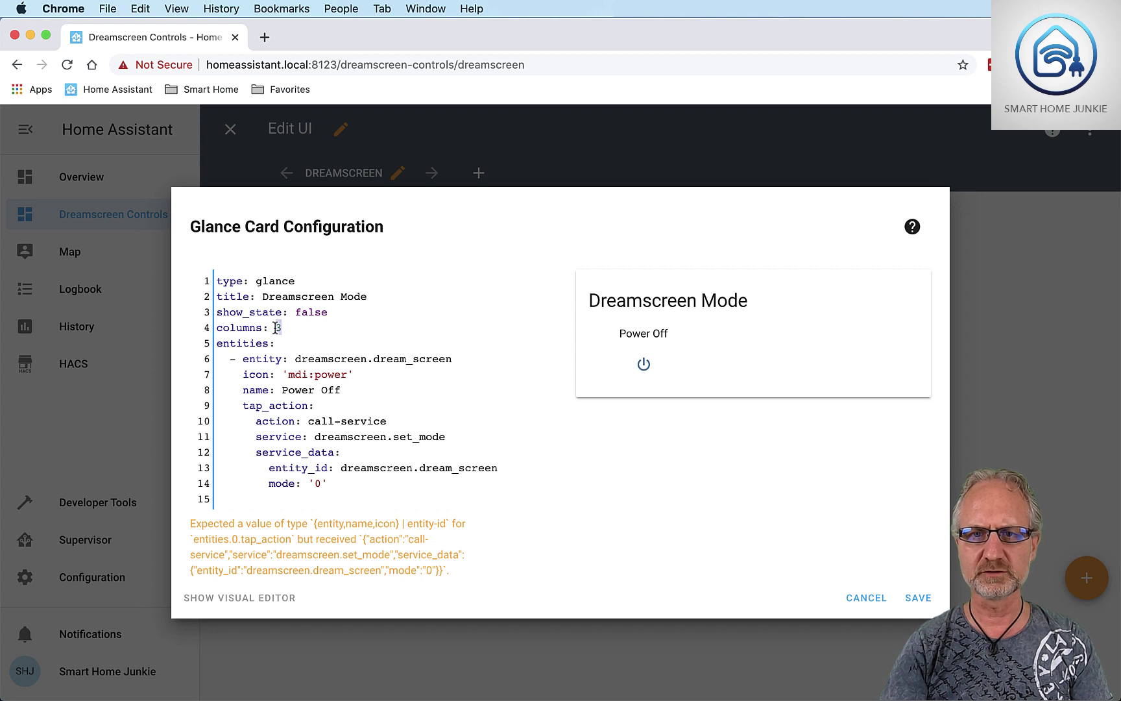
pyautogui.write('4')
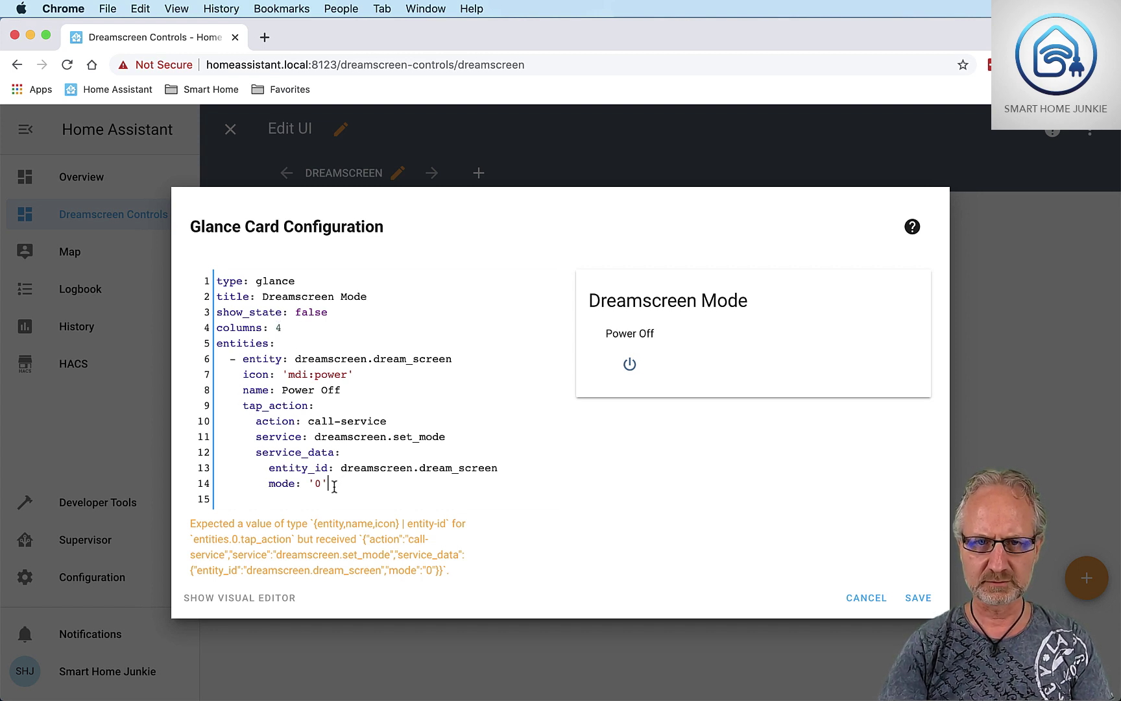
# Step: Duplicate the complete Power Off entity block at the end of the Dreamscreen Mode card's code
pyautogui.moveTo(334, 485); pyautogui.dragTo(195, 371)
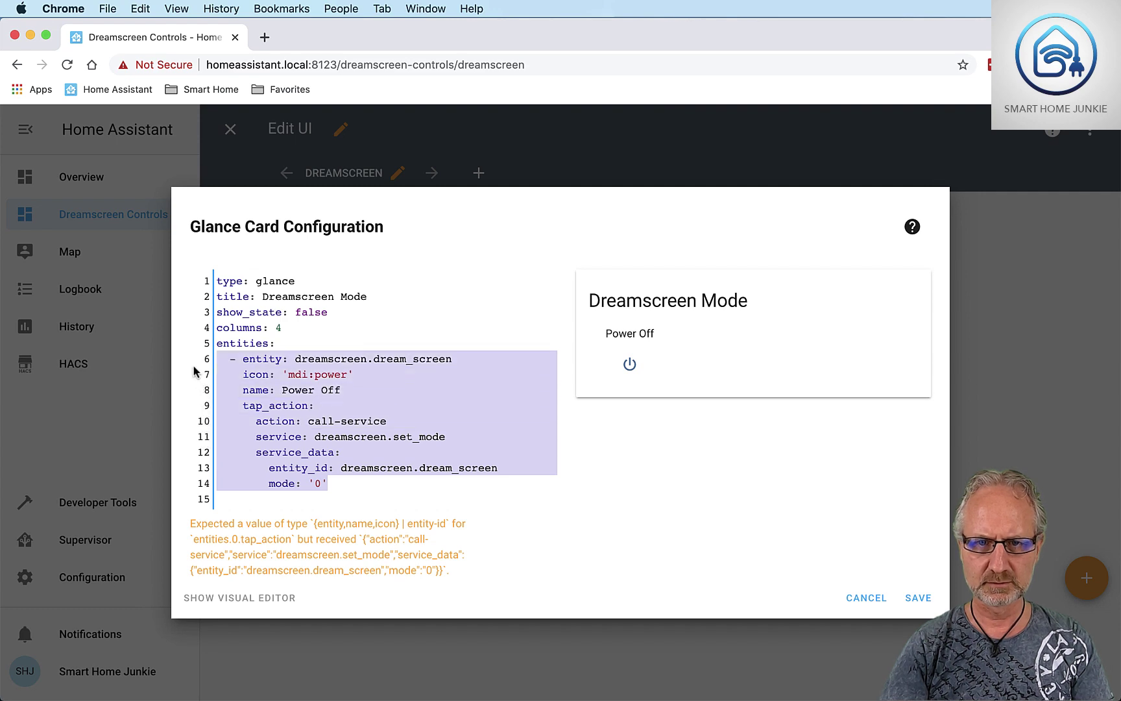
pyautogui.rightClick(244, 379)
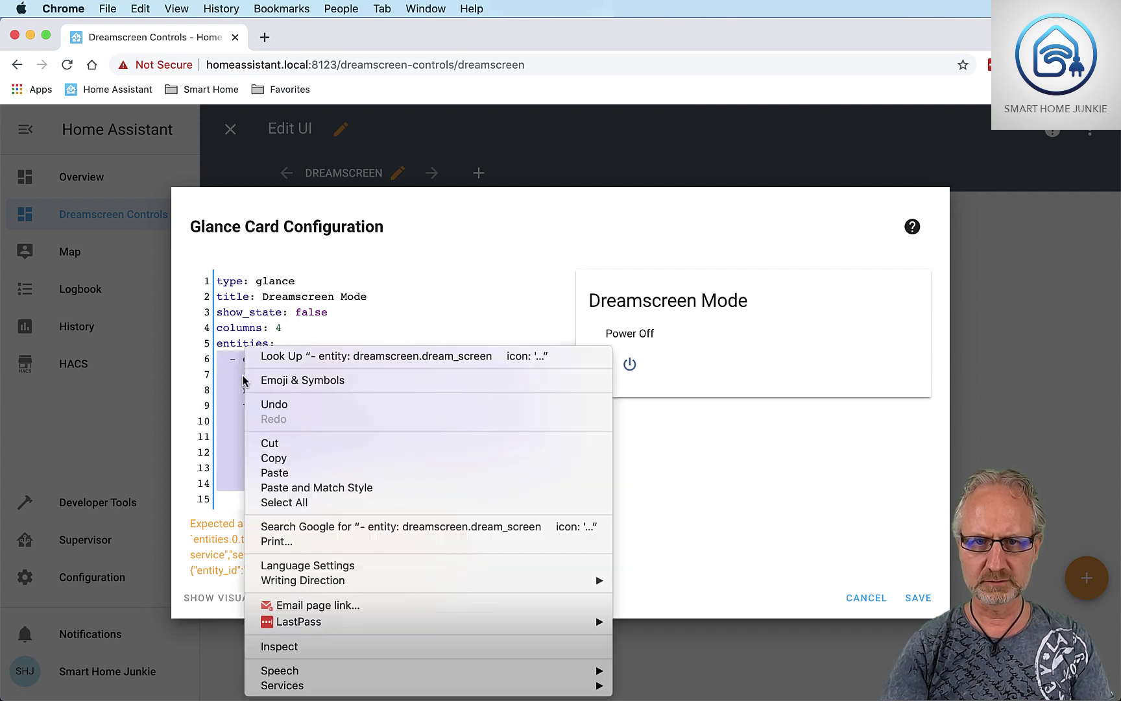
pyautogui.click(286, 458)
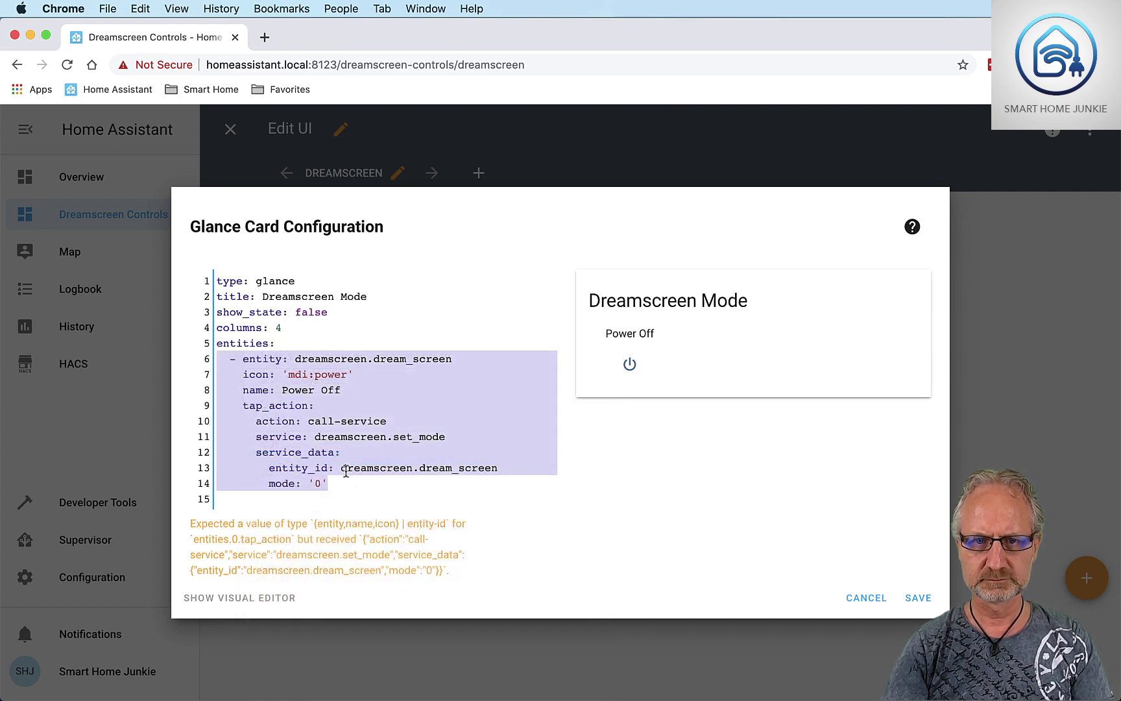
pyautogui.click(224, 497)
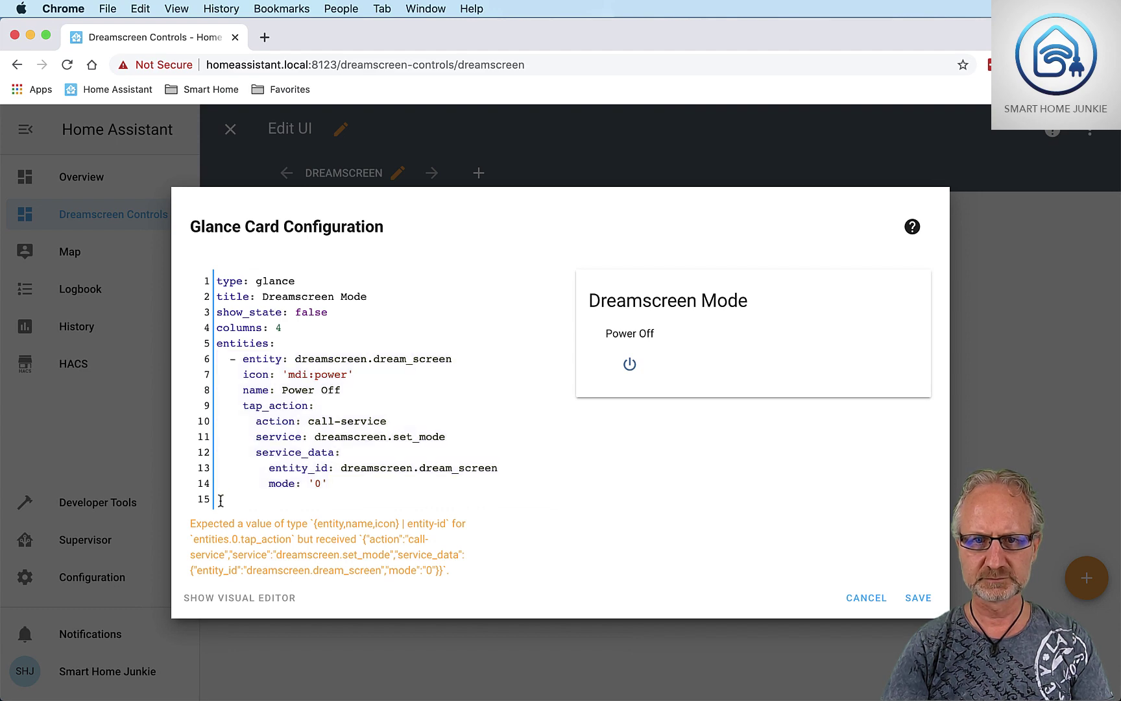
pyautogui.rightClick(224, 498)
pyautogui.click(251, 526)
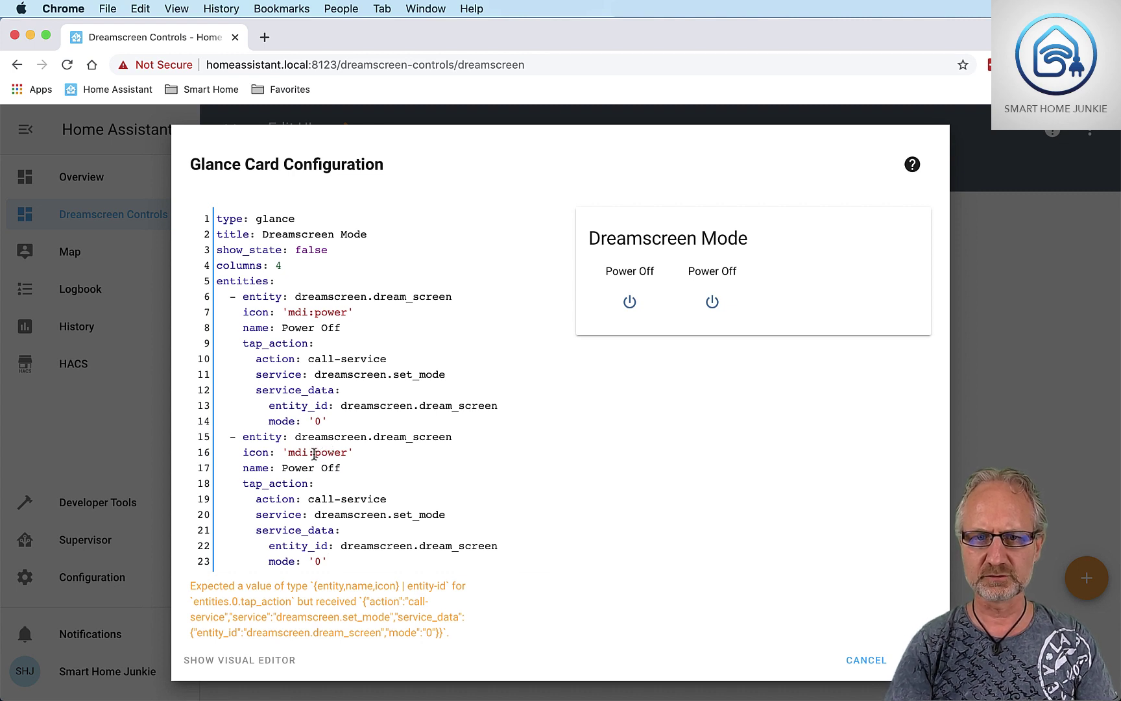
# Step: Configure the duplicated entity with icon mdi:television, name Video and mode '1', and add an empty line after it
pyautogui.moveTo(314, 453); pyautogui.dragTo(347, 456)
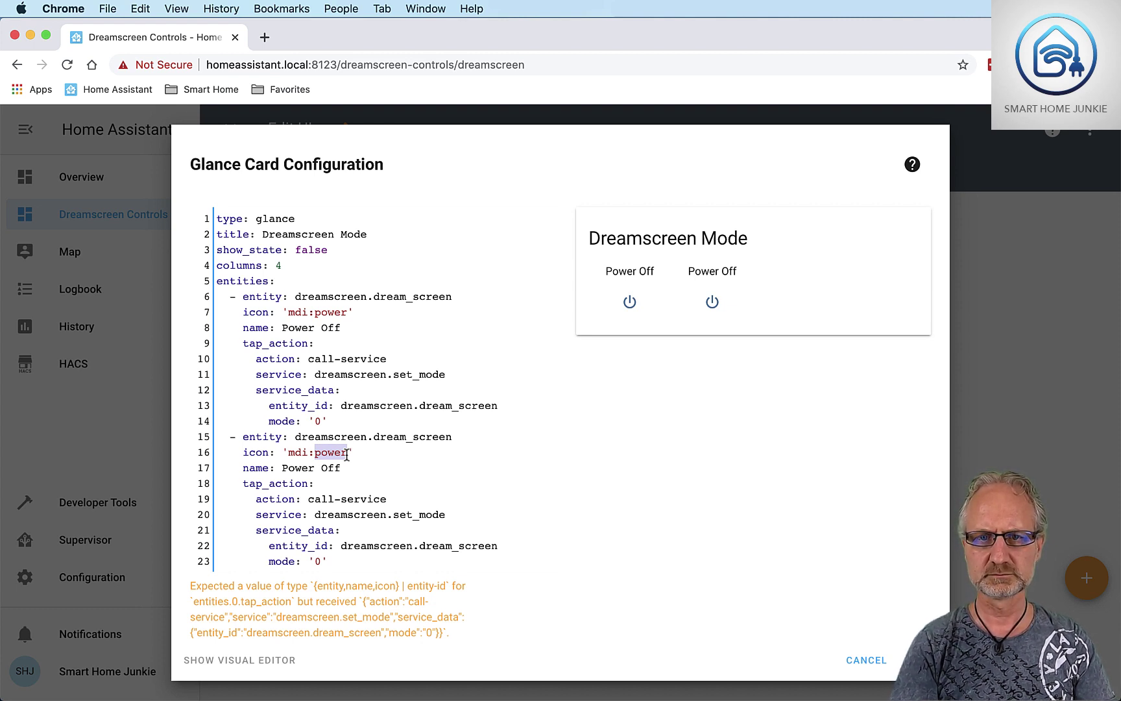
pyautogui.write('television')
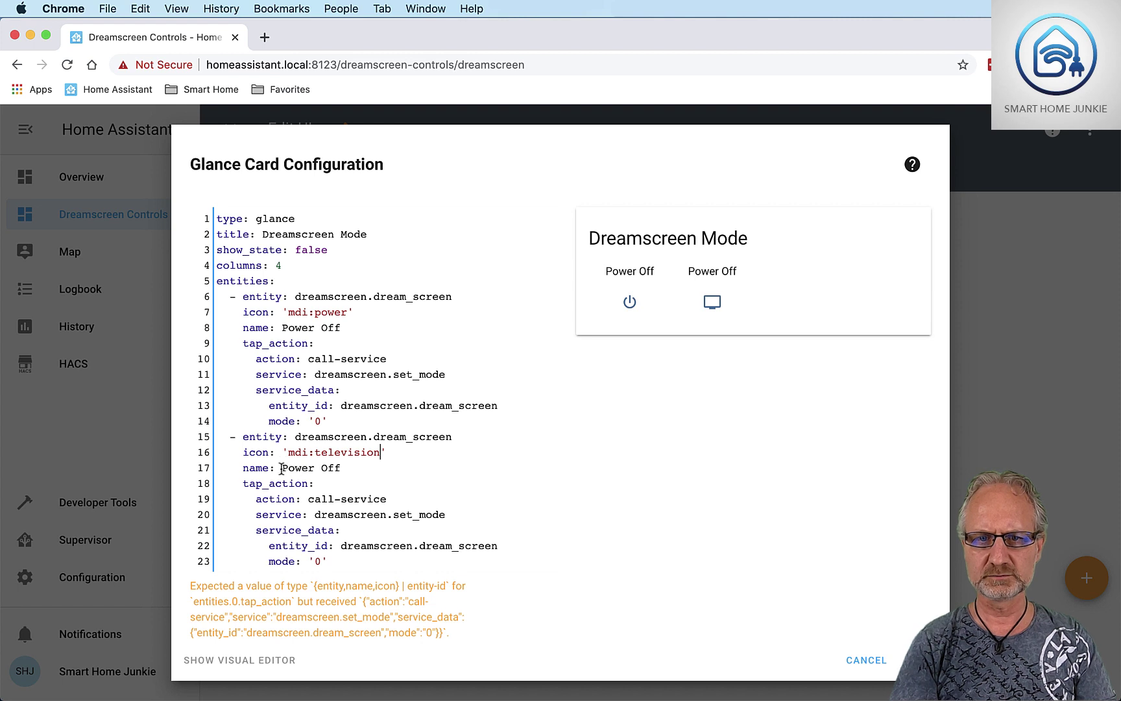
pyautogui.moveTo(281, 467); pyautogui.dragTo(342, 467)
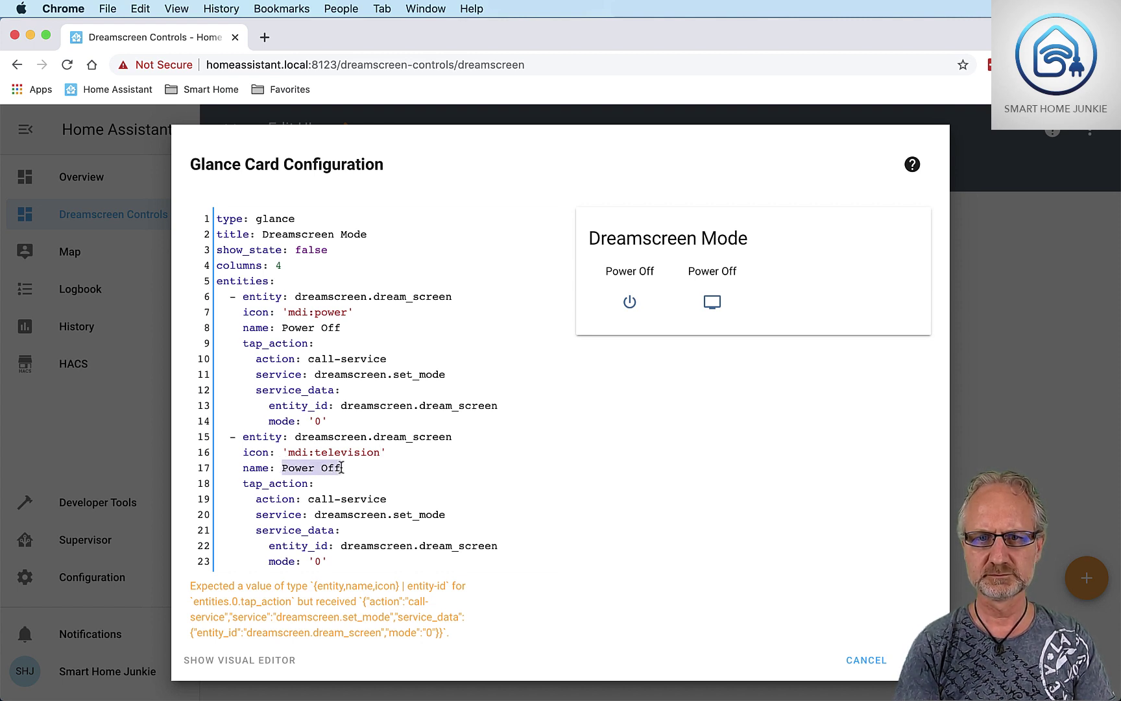
pyautogui.write('Video')
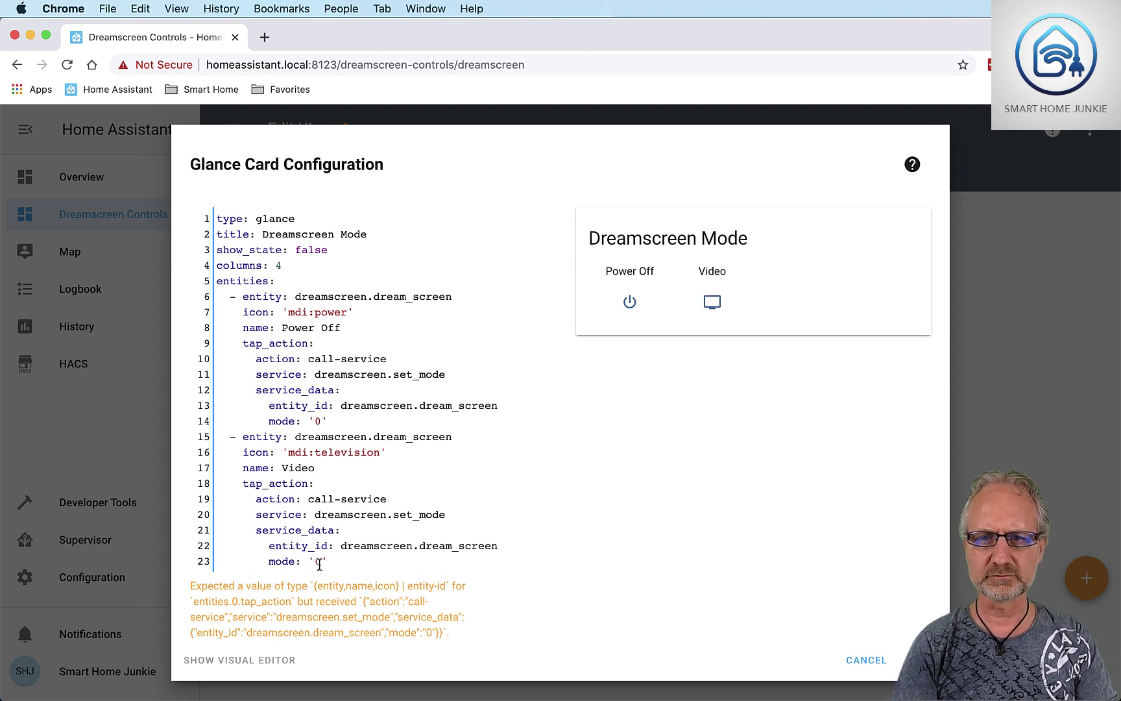
pyautogui.moveTo(320, 560); pyautogui.dragTo(315, 559)
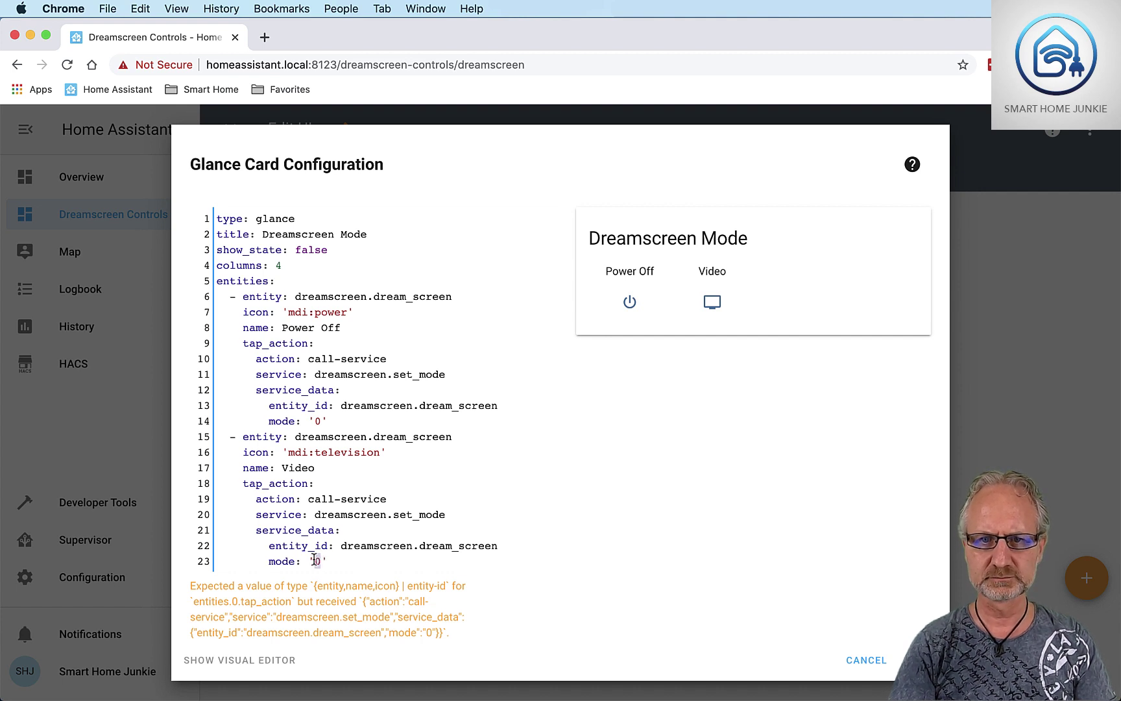
pyautogui.write('1')
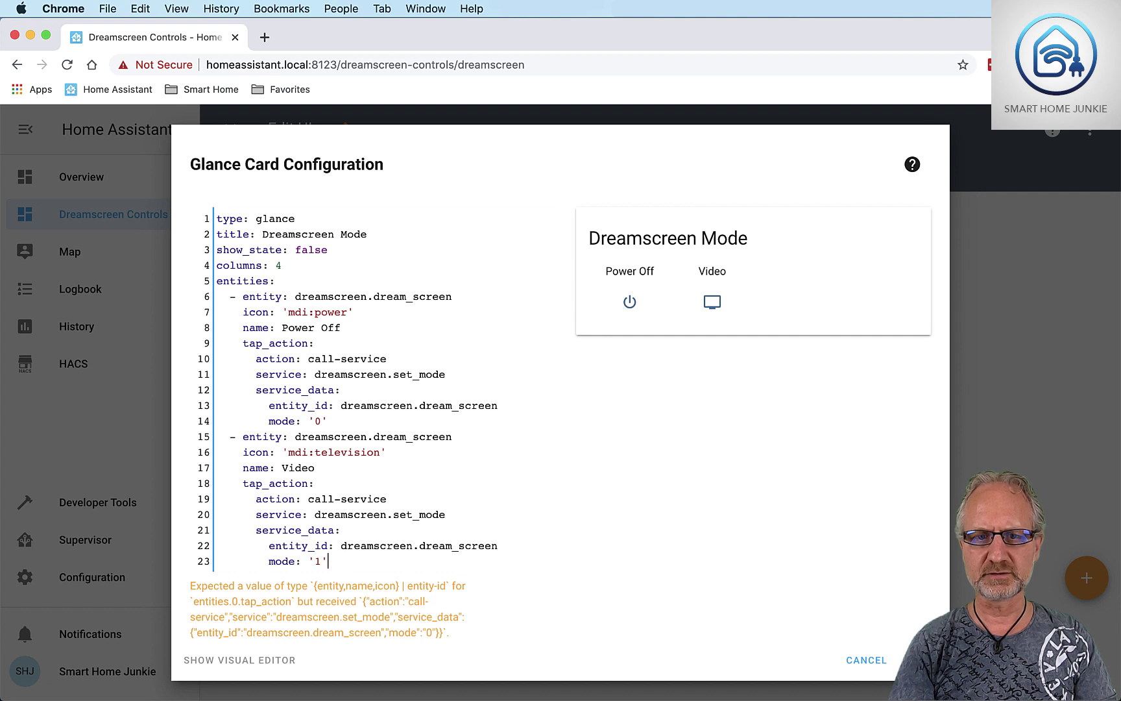
pyautogui.press('Return')
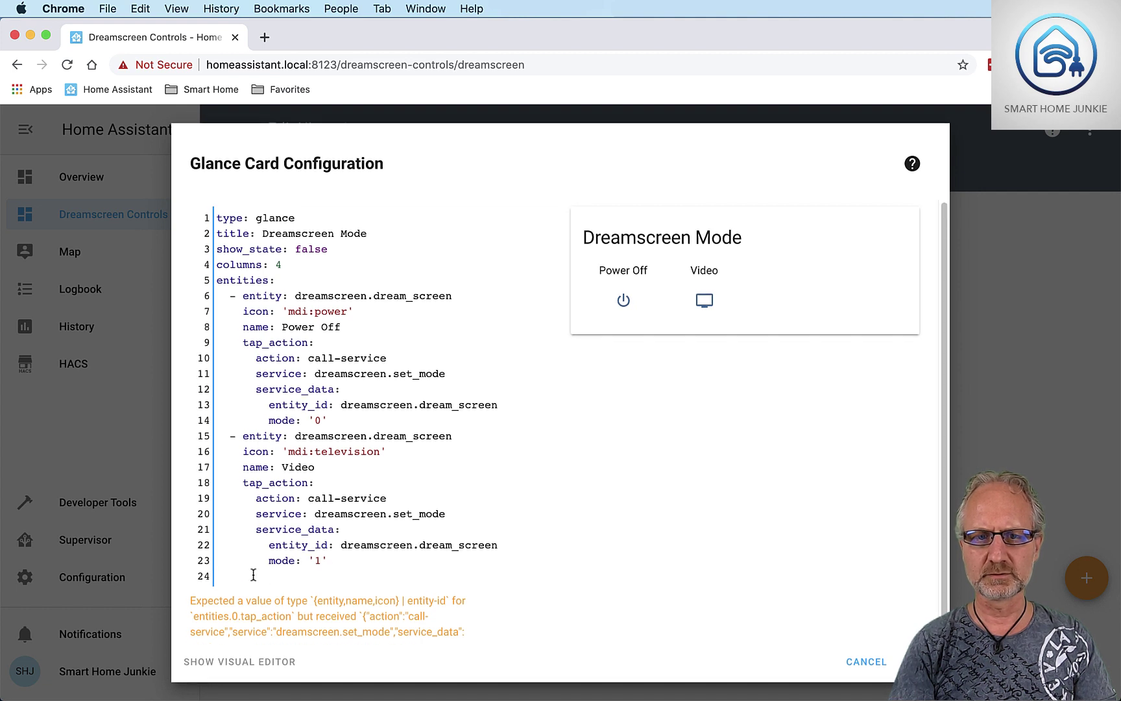
# Step: Paste another copy of the Power Off entity block after the Video entity and set its icon to mdi:music
pyautogui.rightClick(218, 576)
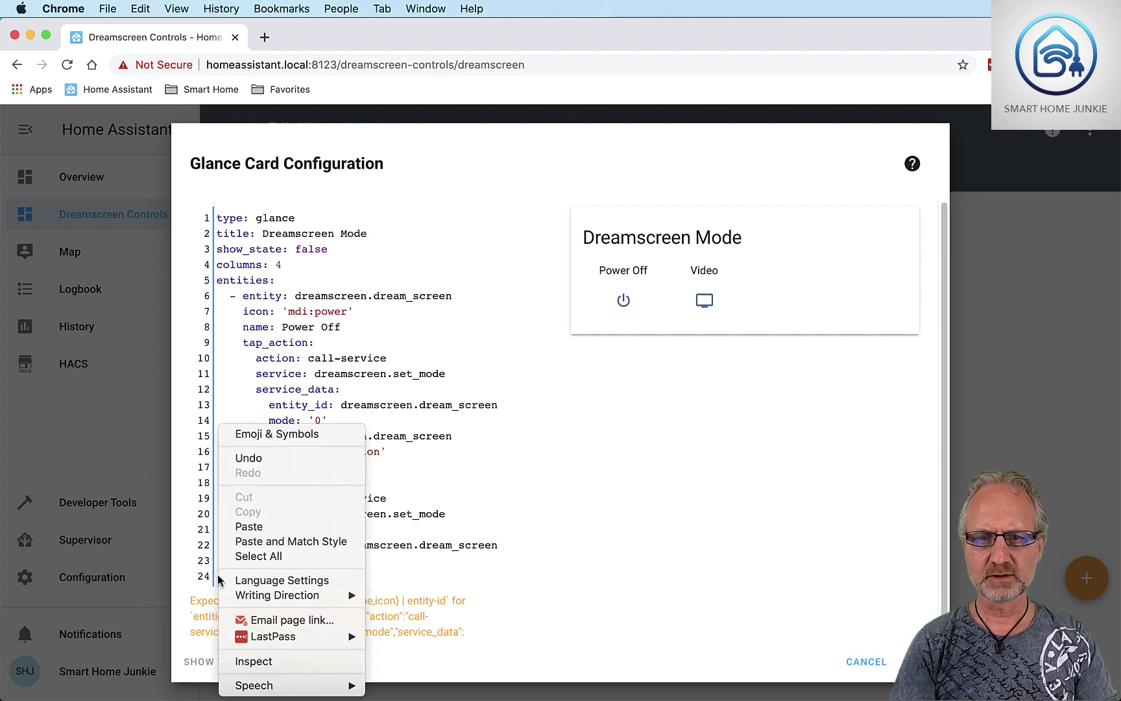
pyautogui.click(248, 526)
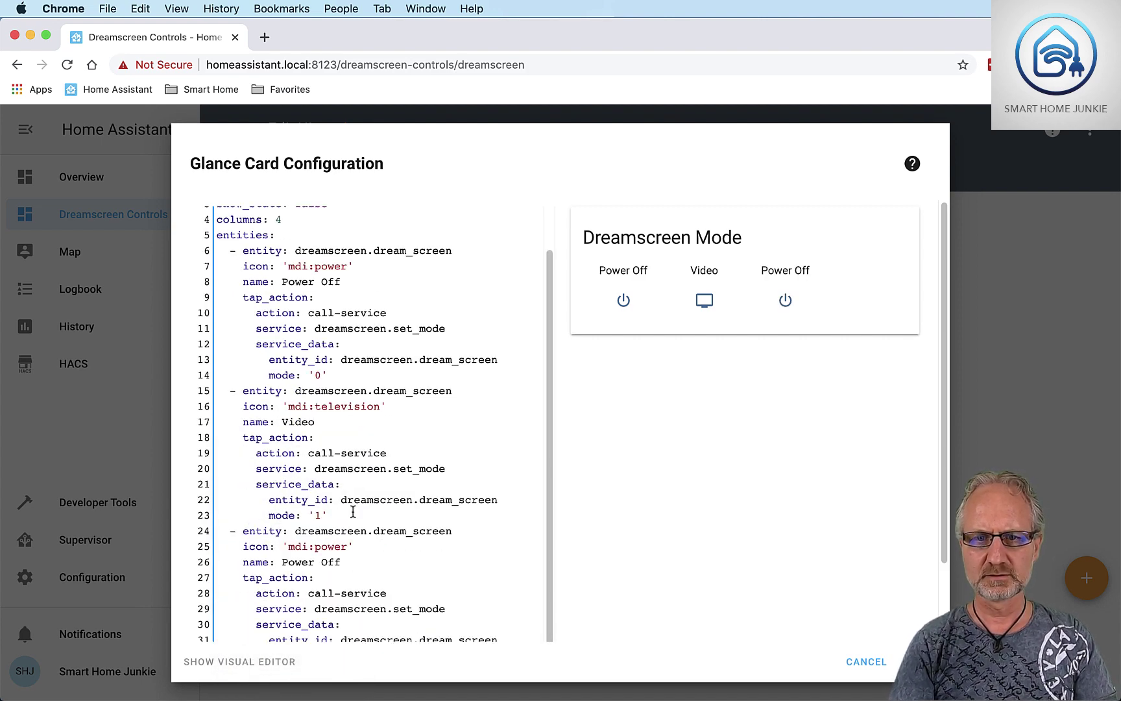
pyautogui.scroll(-3, 353, 512)
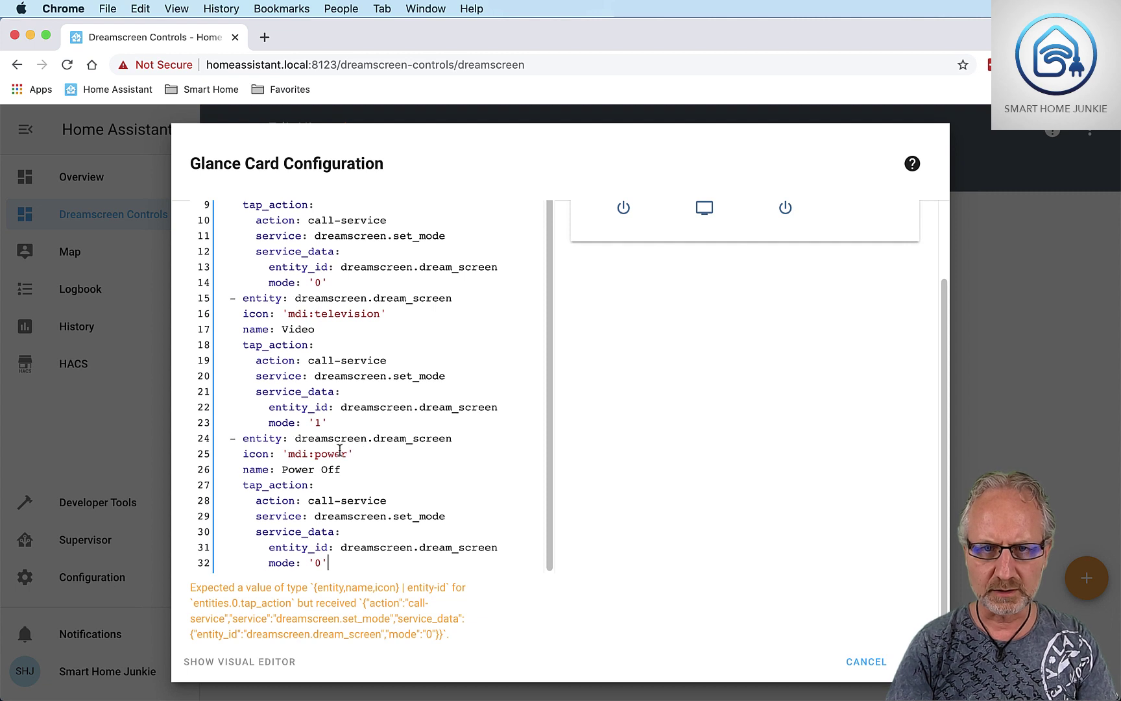
pyautogui.moveTo(315, 454); pyautogui.dragTo(348, 454)
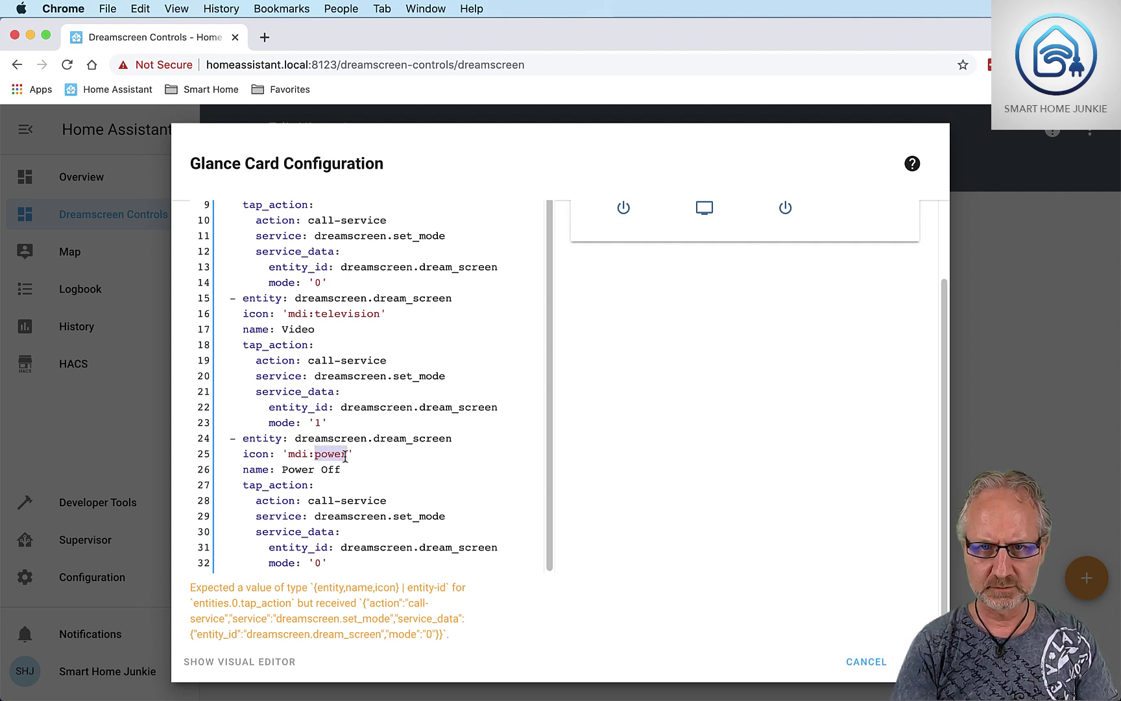
pyautogui.write('music')
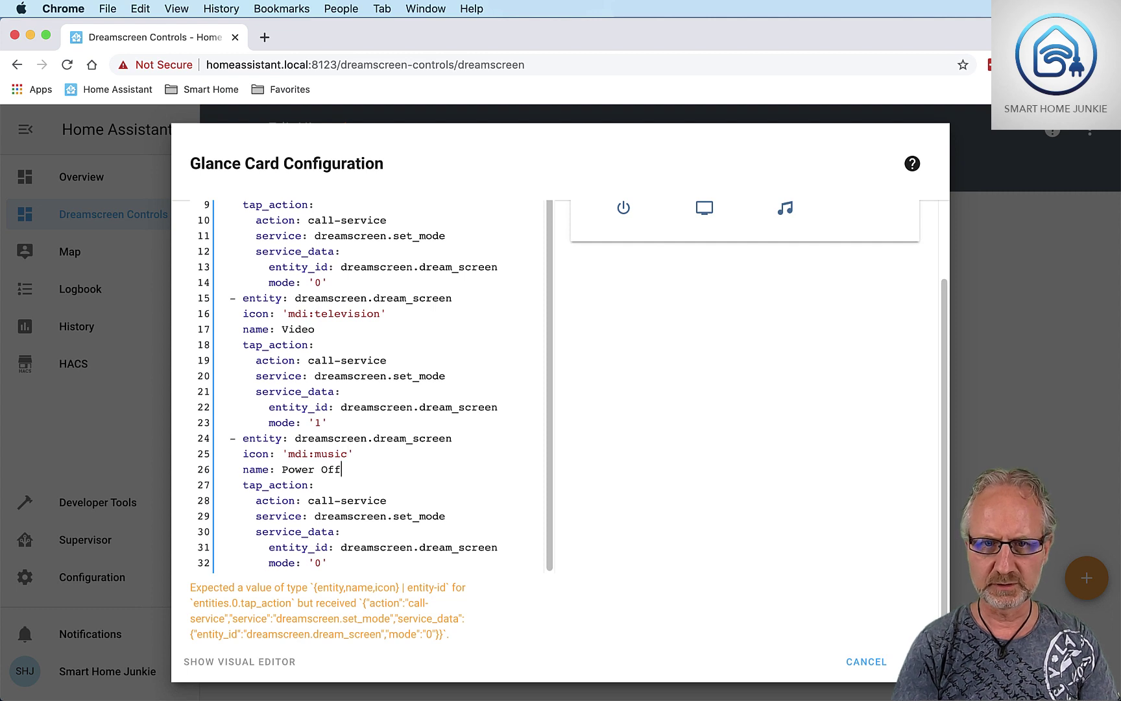
# Step: Name the third entity Music, set its mode to '2', and add an empty line after it
pyautogui.press('BackSpace')
pyautogui.press('BackSpace')
pyautogui.press('BackSpace')
pyautogui.press('BackSpace')
pyautogui.press('BackSpace')
pyautogui.press('BackSpace')
pyautogui.press('BackSpace')
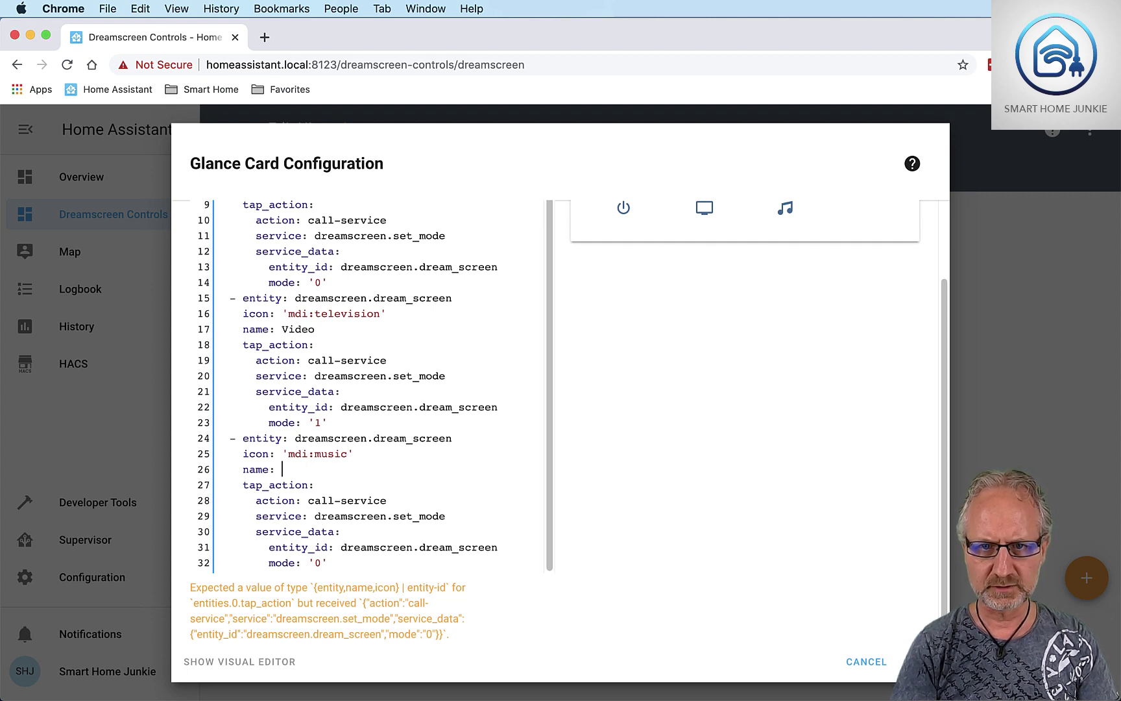
pyautogui.write('Music')
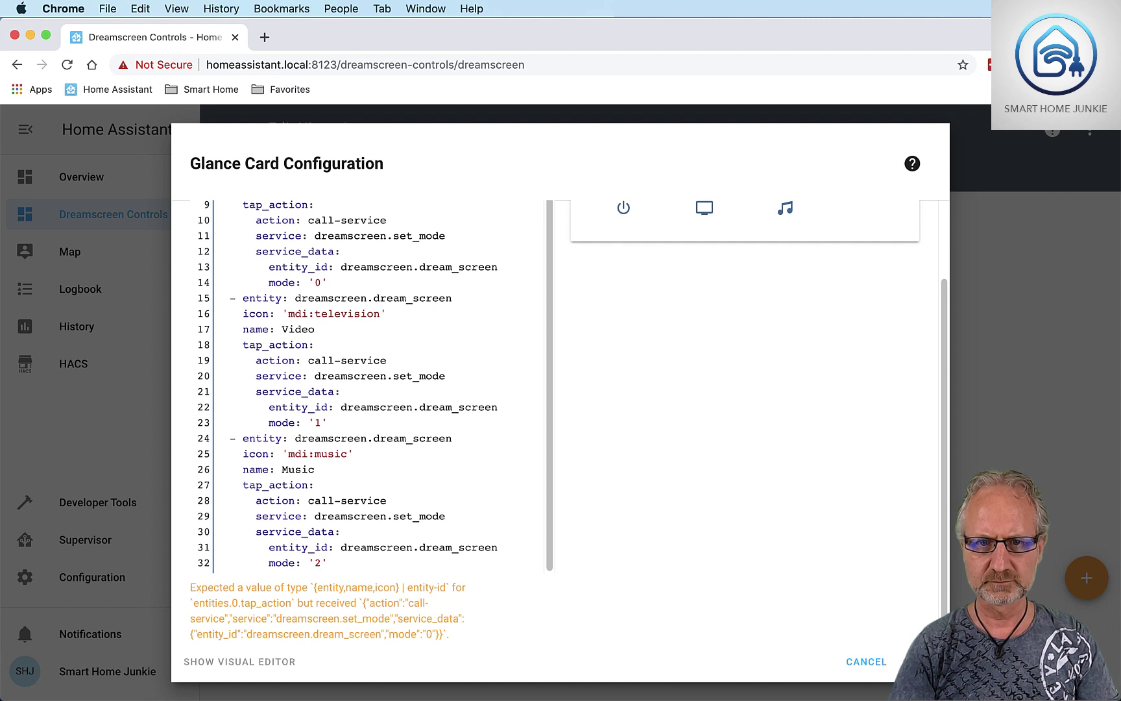
pyautogui.press('Return')
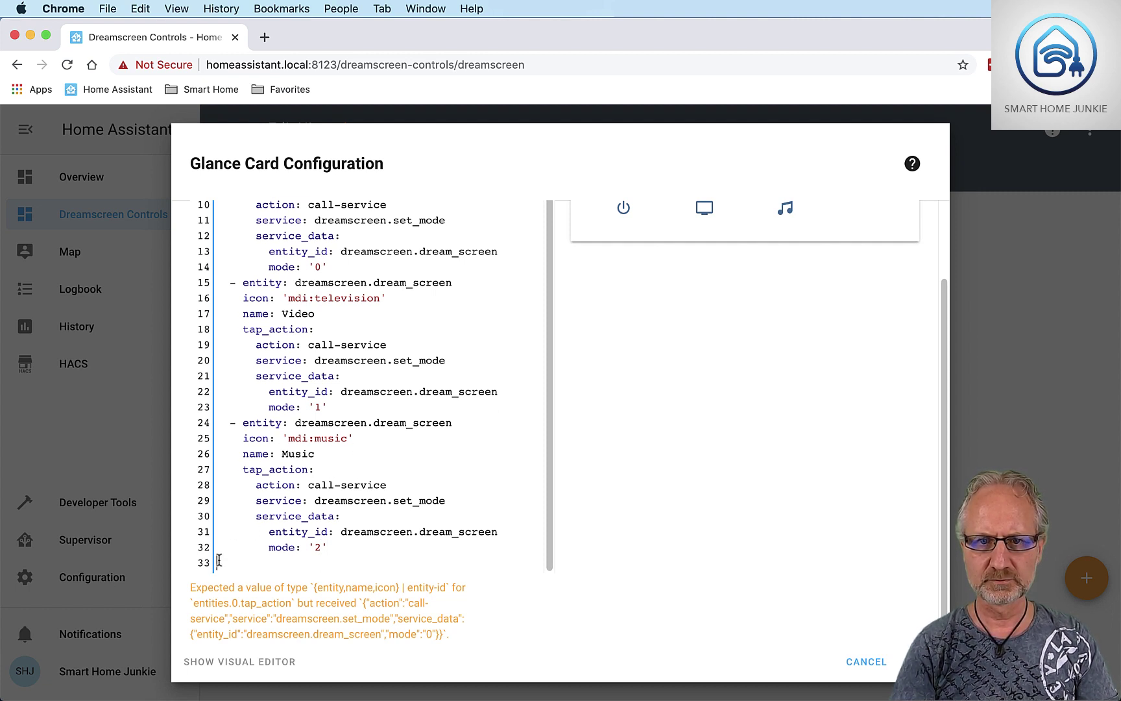
# Step: Add a fourth copy of the Power Off entity block after the Music entity and set its icon to mdi:alarm-light
pyautogui.write("- entity: dreamscreen.dream_screen     icon: 'mdi:power'     name: Power Off     tap_action:       action: call-service       service: dreamscreen.set_mode       service_data:         entity_id: dreamscreen.dream_screen         mode: '0'")
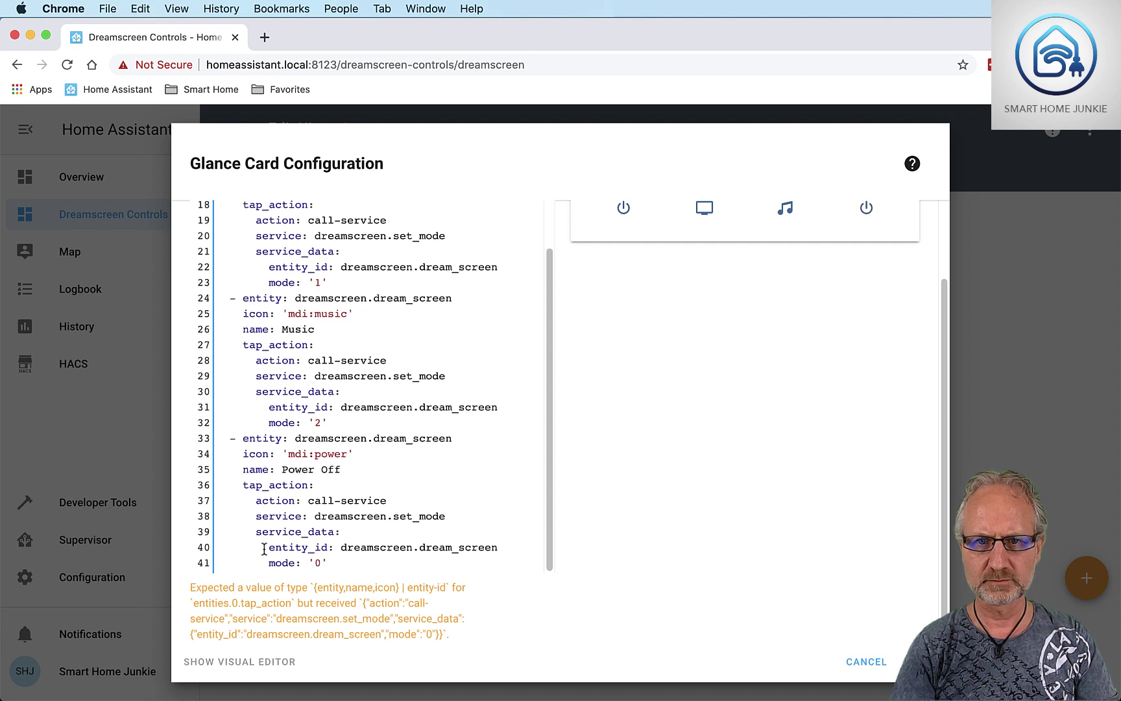
pyautogui.click(327, 444)
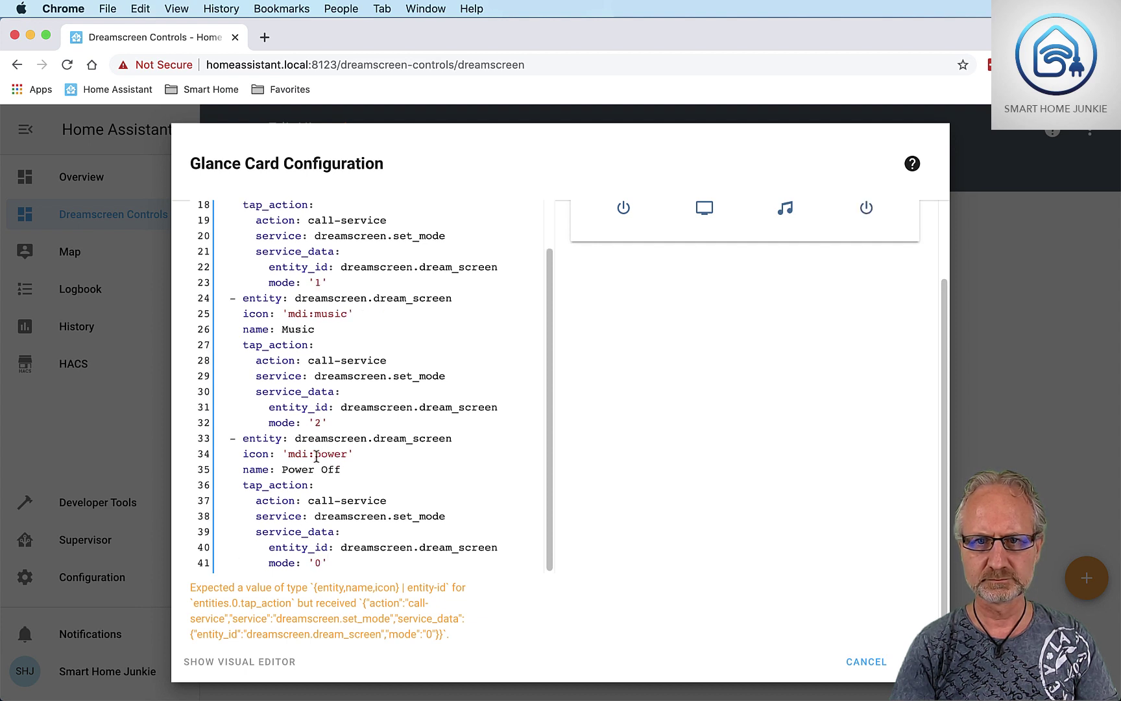
pyautogui.moveTo(316, 454); pyautogui.dragTo(347, 455)
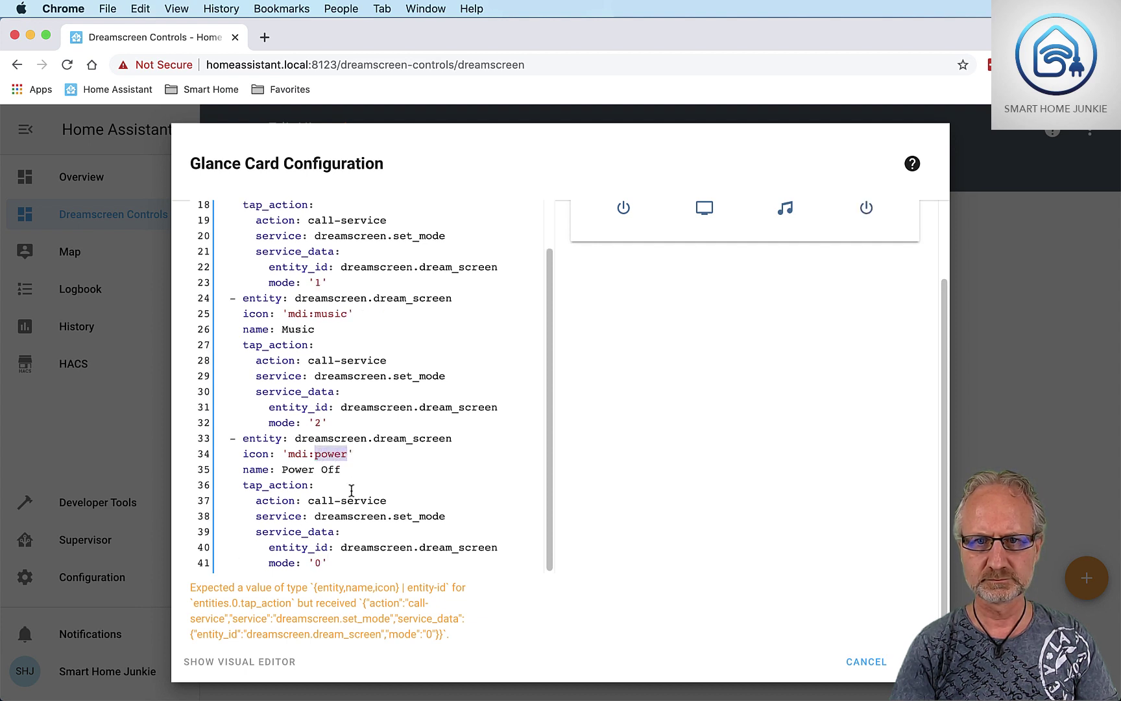
pyautogui.write('alarm')
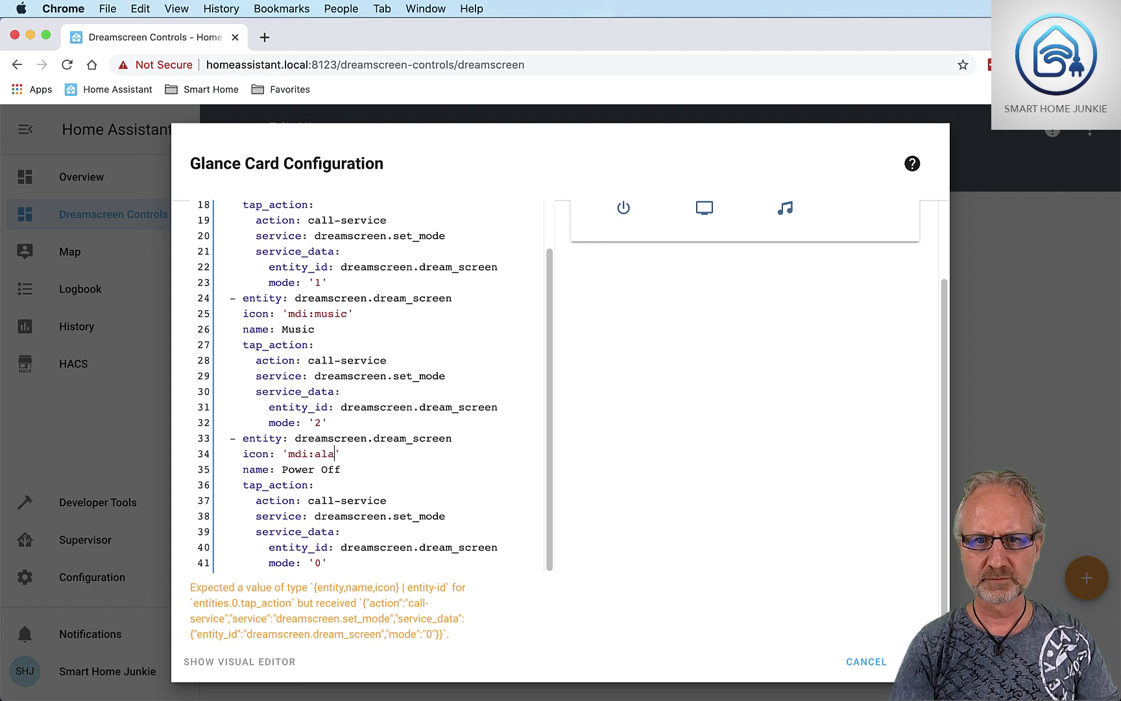
pyautogui.write('-light')
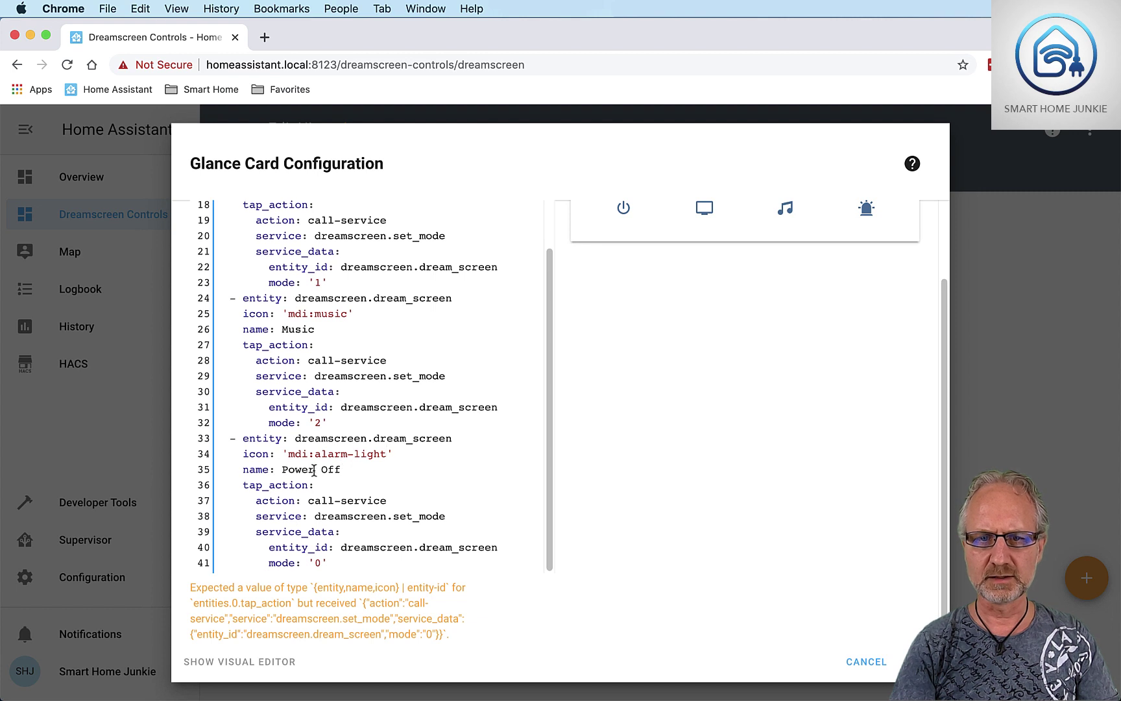
# Step: Name the fourth entity Ambient, set its mode to '3', and save the Dreamscreen Mode card
pyautogui.moveTo(281, 469); pyautogui.dragTo(341, 469)
pyautogui.write('A')
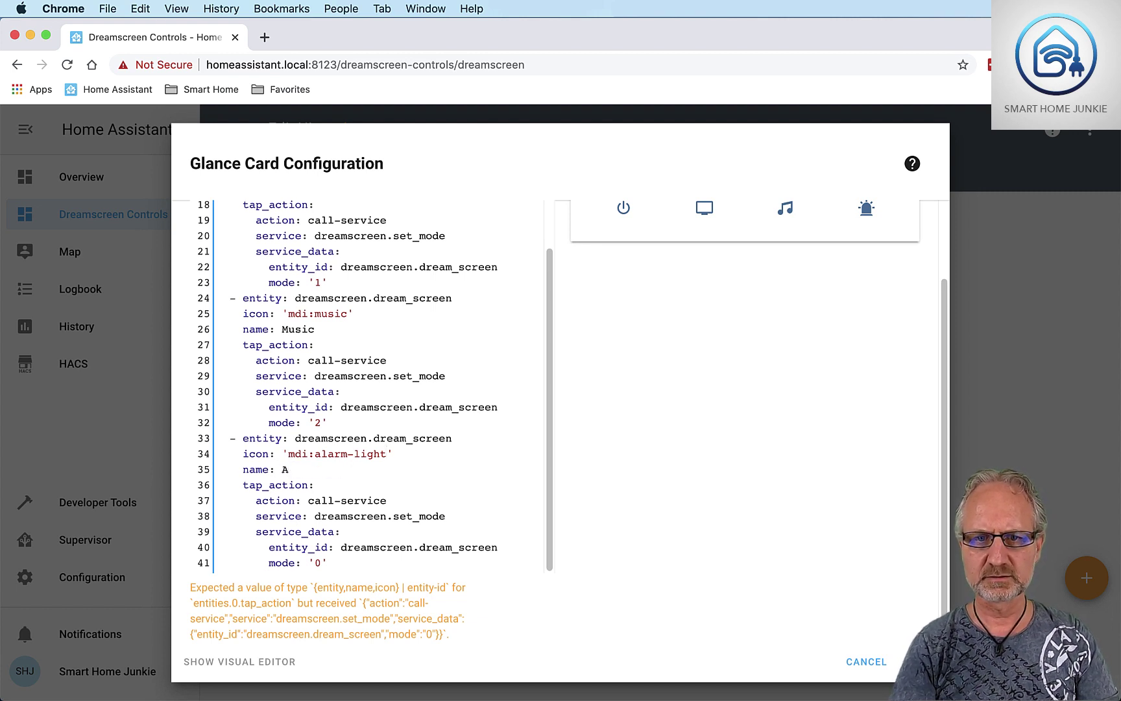
pyautogui.write('mbient')
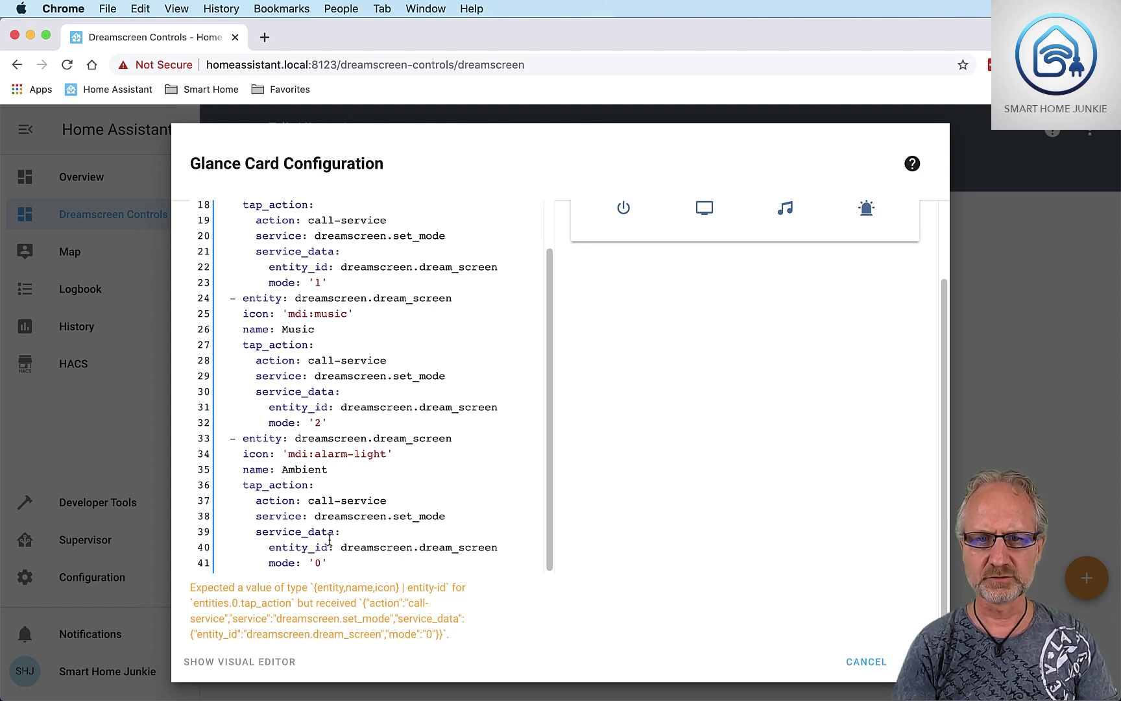
pyautogui.doubleClick(316, 564)
pyautogui.write('3')
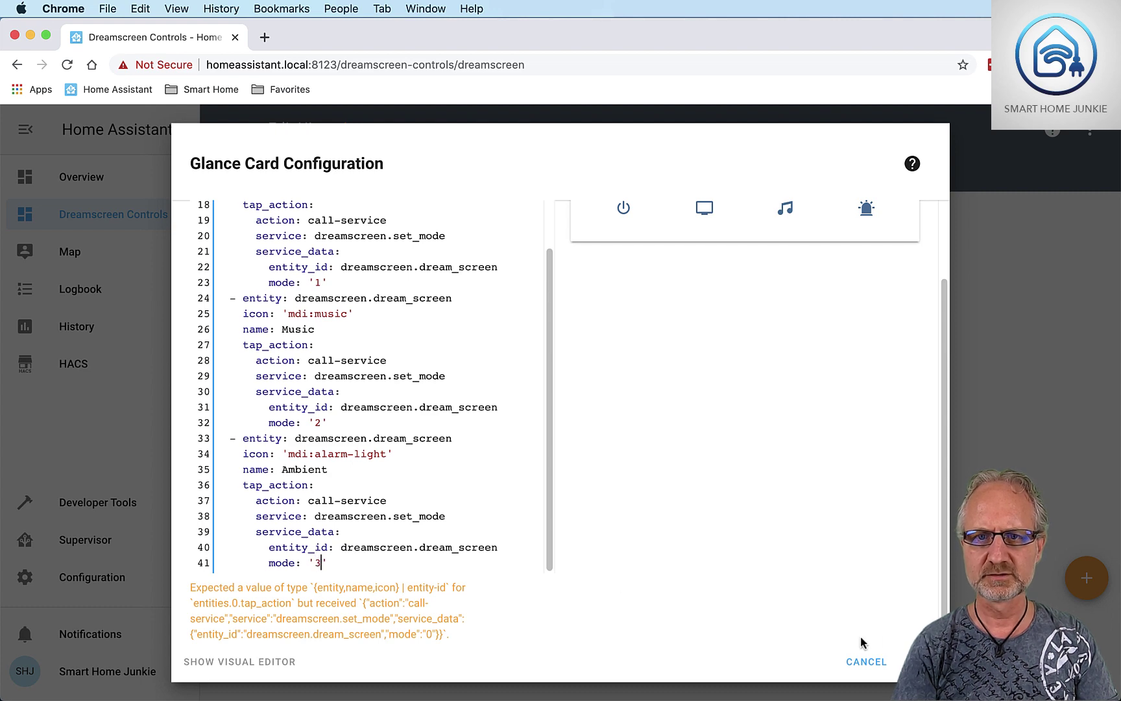
pyautogui.click(921, 661)
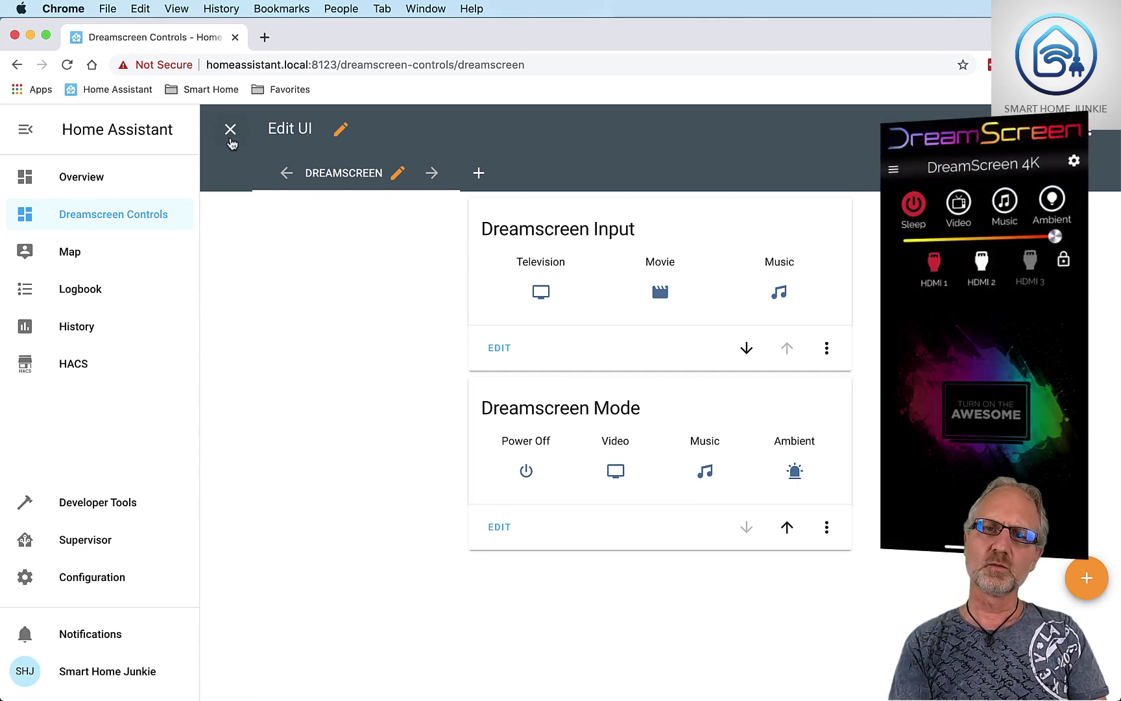
# Step: Leave dashboard editing and test the Dreamscreen Mode card by triggering Video, Music, Ambient, Power Off and Video again
pyautogui.click(229, 132)
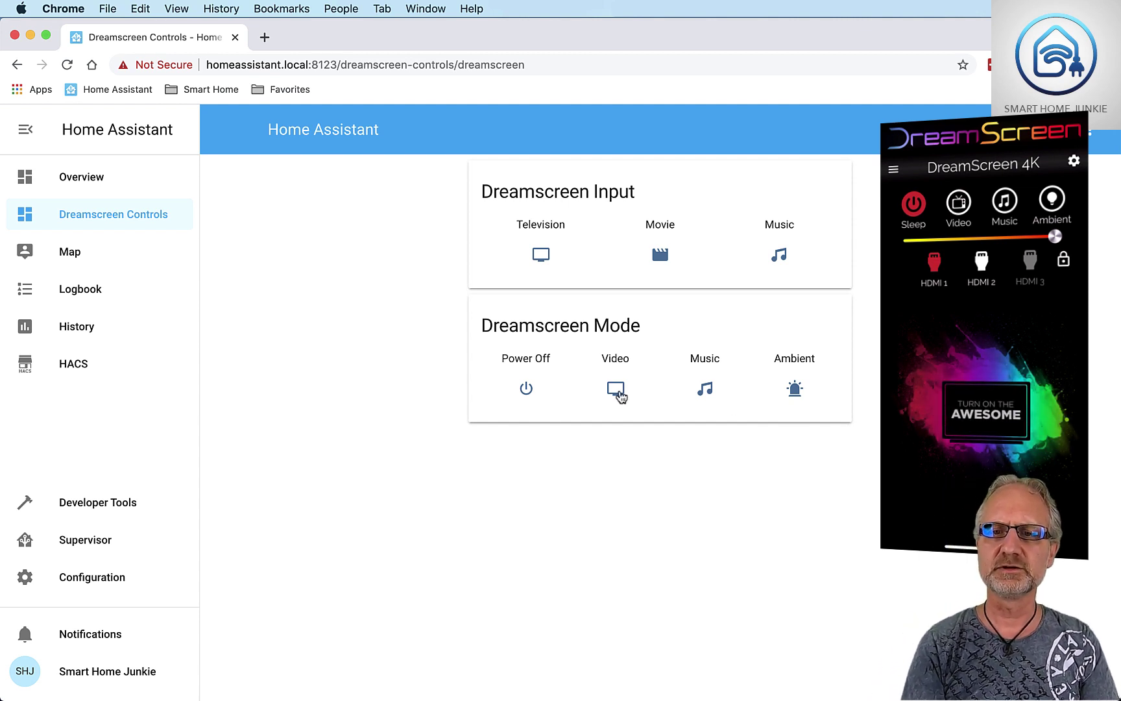
pyautogui.click(618, 392)
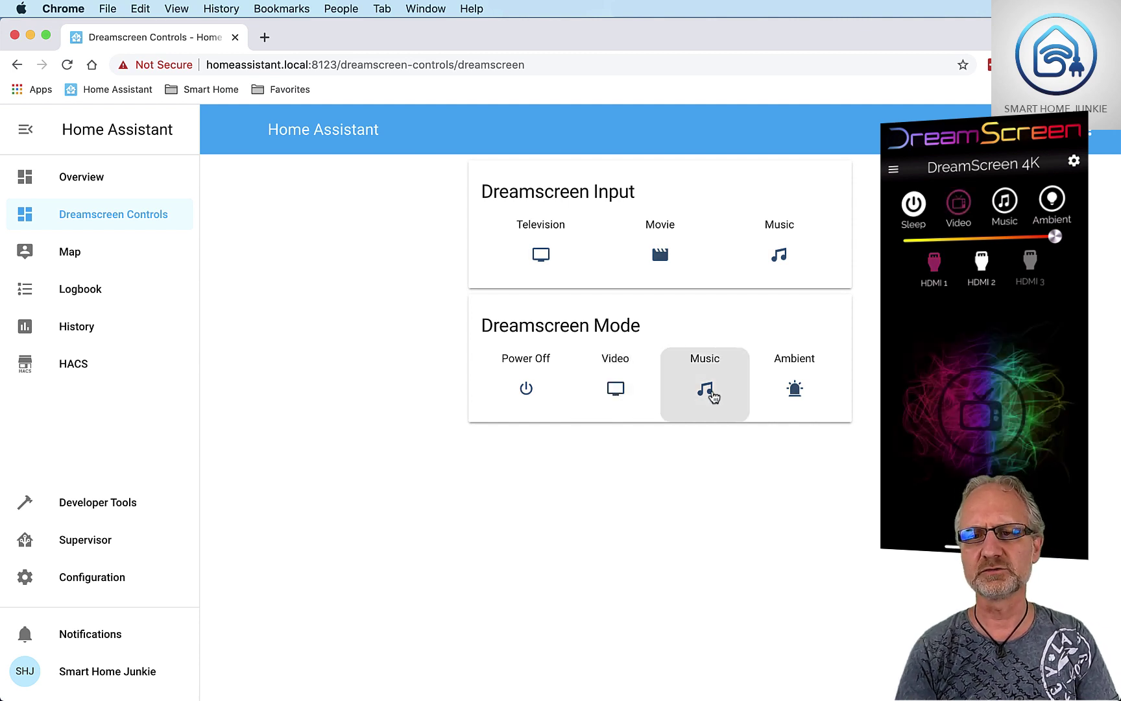
pyautogui.click(714, 397)
pyautogui.click(796, 396)
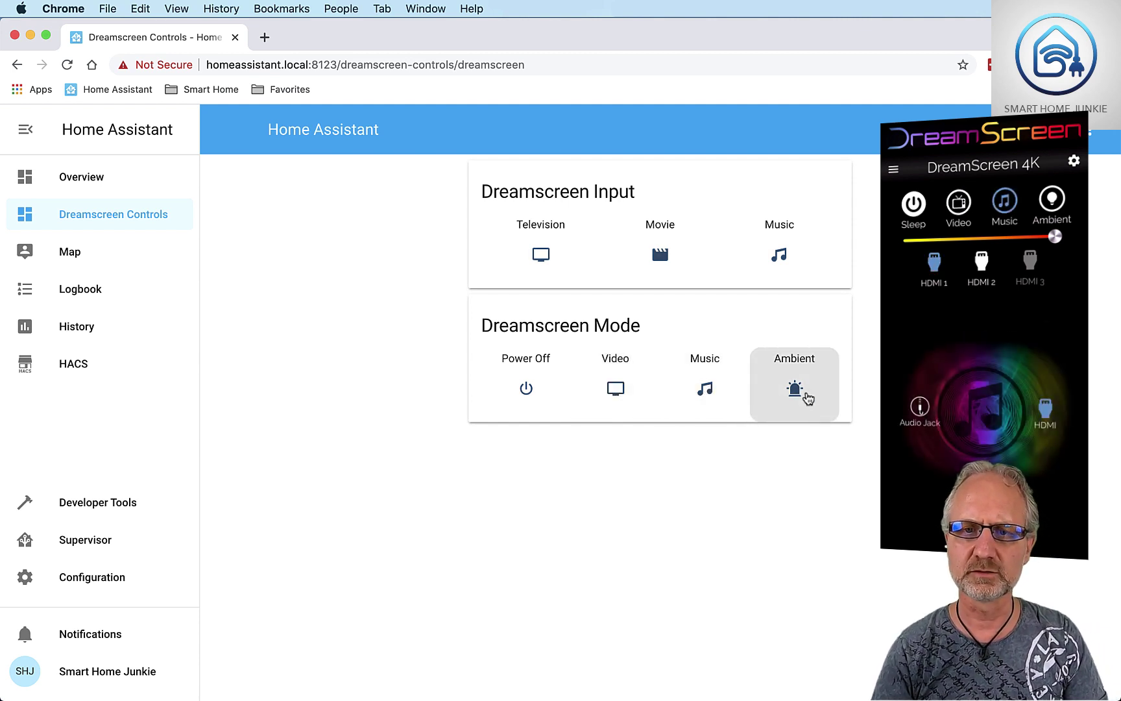
pyautogui.click(539, 391)
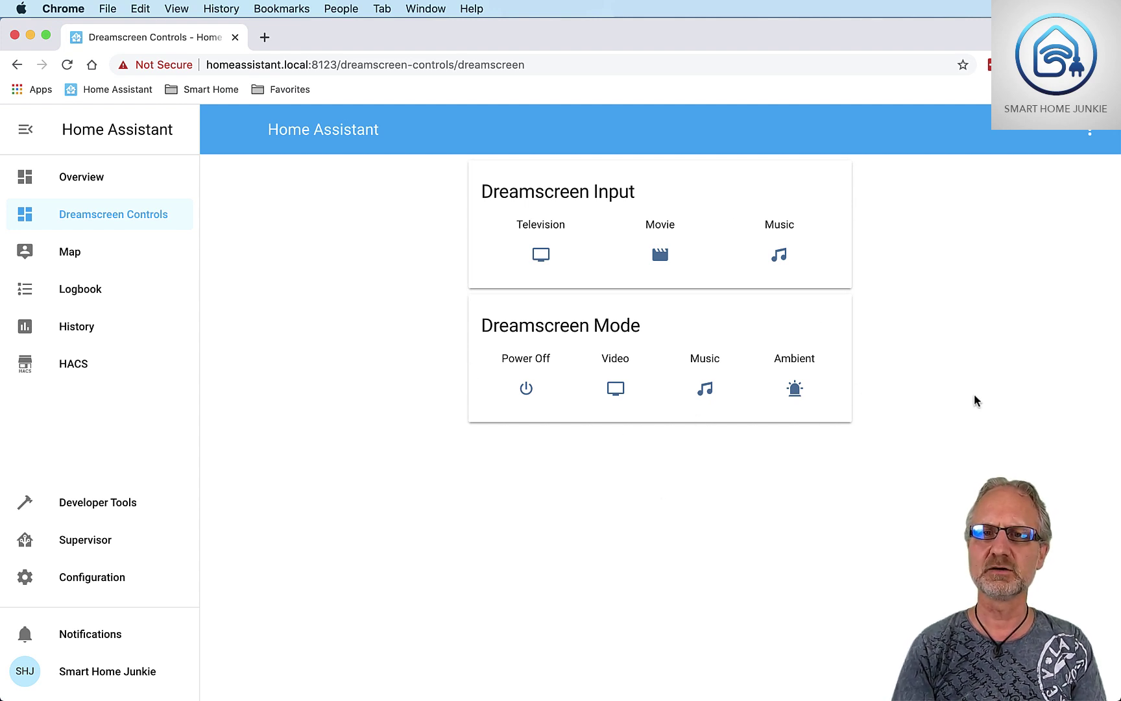
pyautogui.click(615, 389)
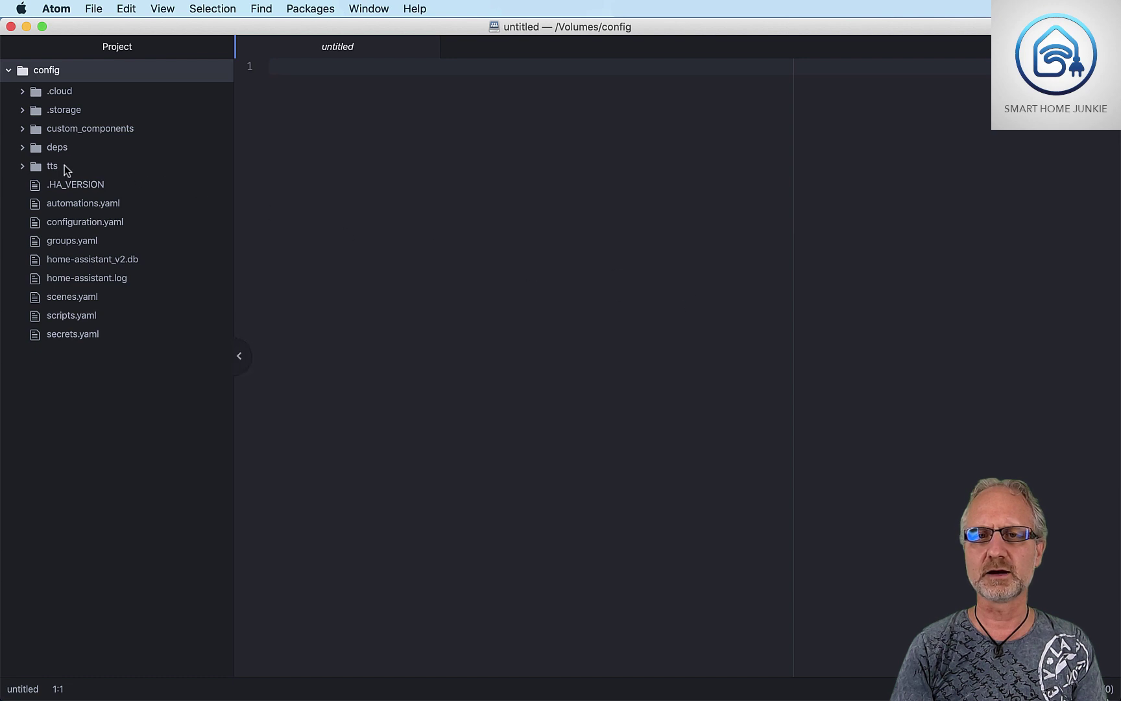
# Step: In Atom, open configuration.yaml and add a #sensors comment line below the dreamscreen section
pyautogui.click(70, 222)
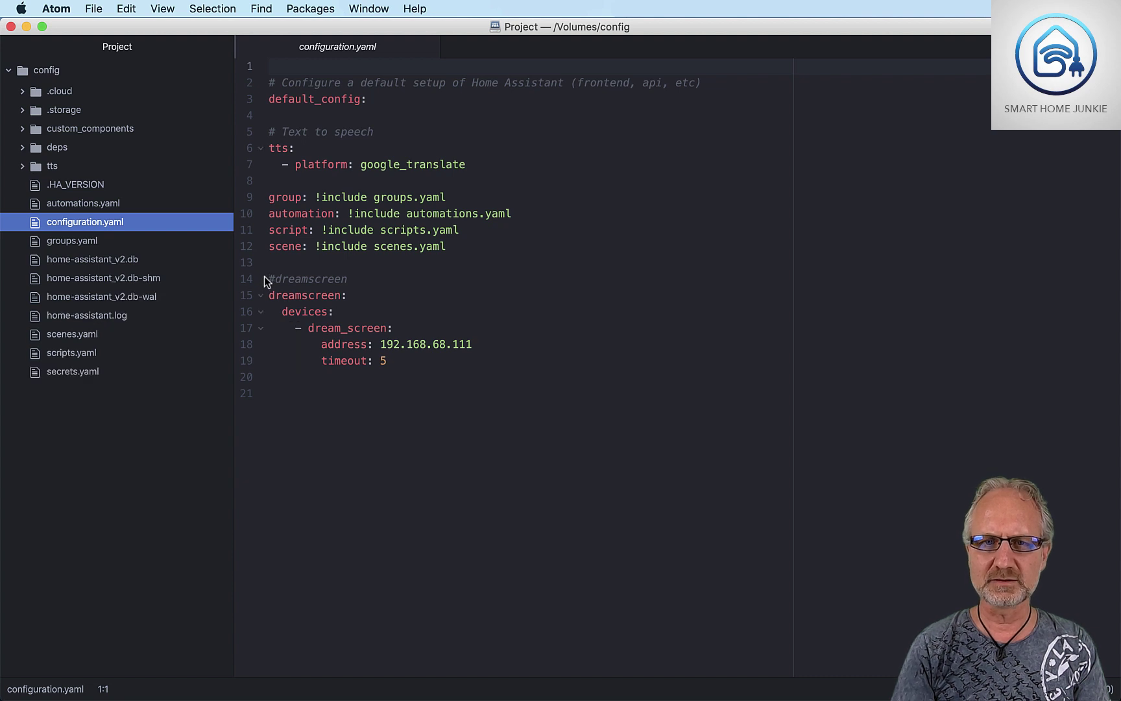
pyautogui.click(270, 391)
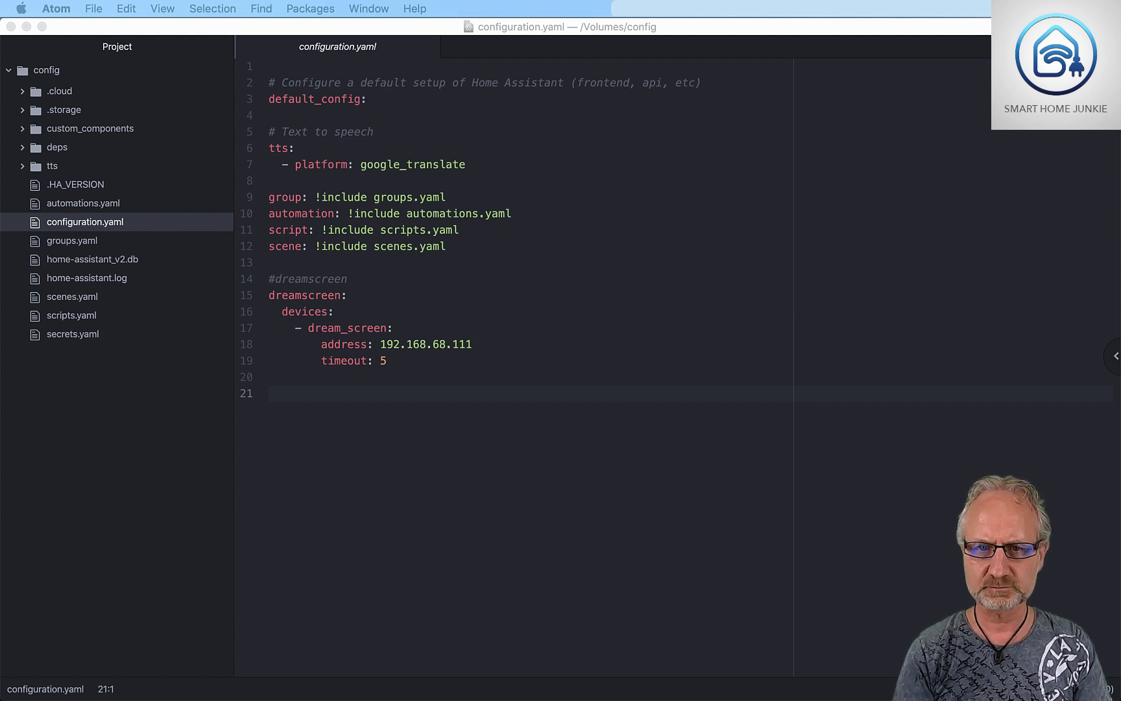
pyautogui.write('#')
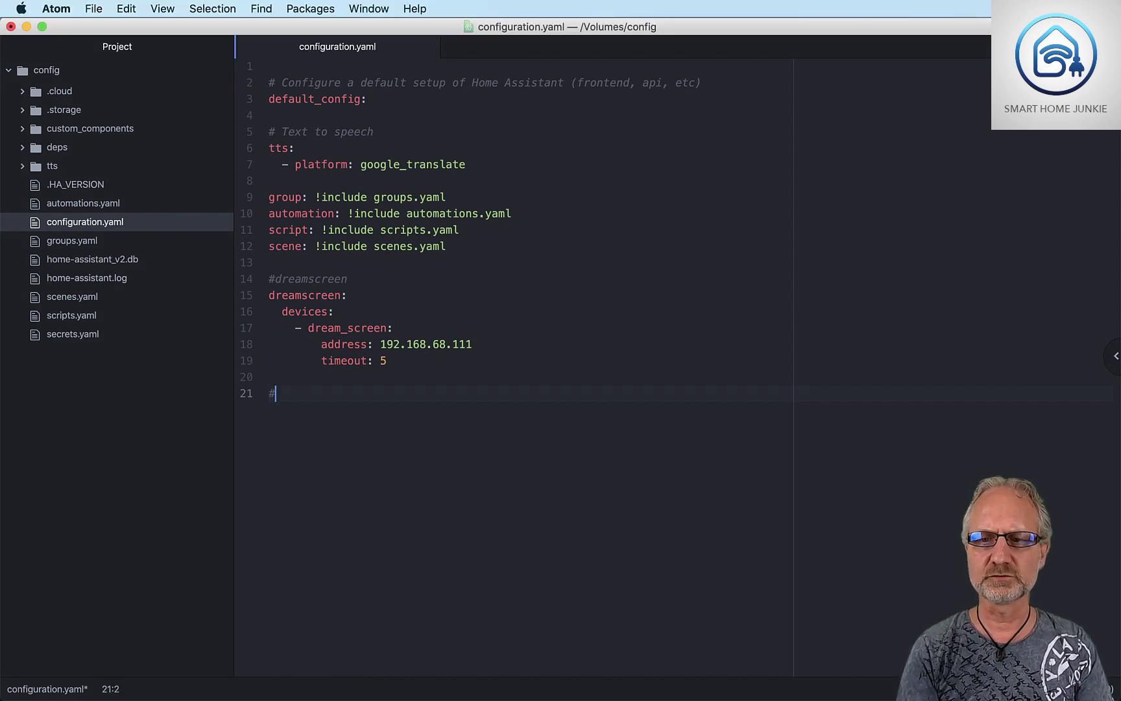
pyautogui.write('sens')
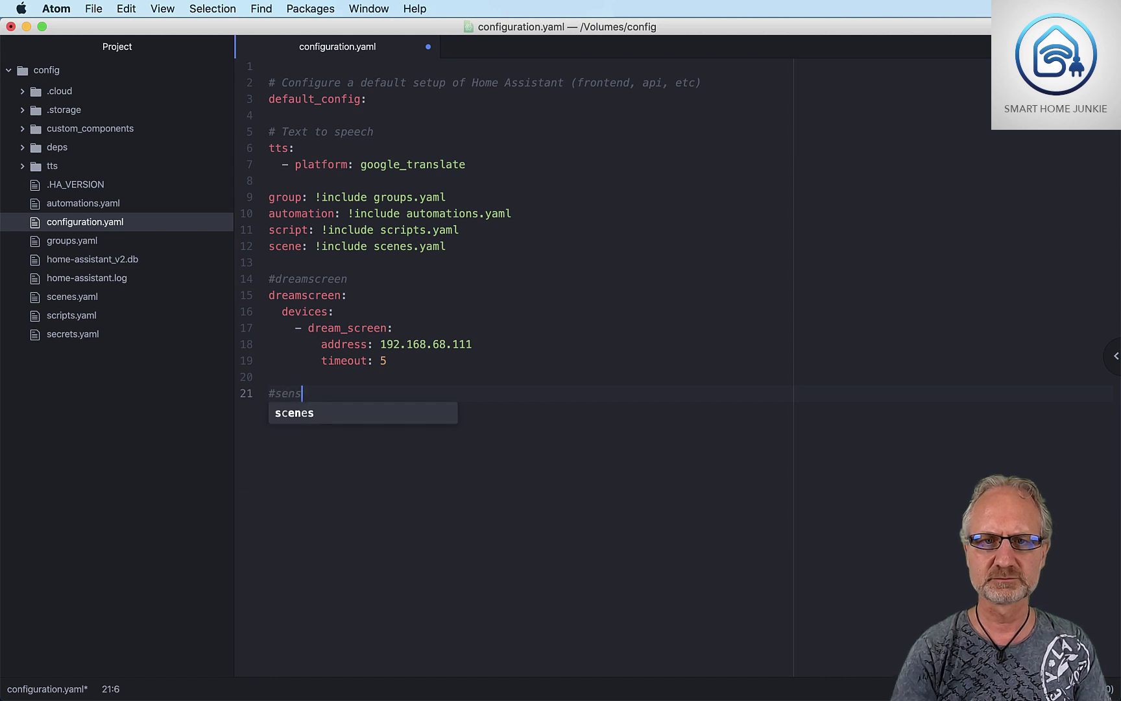
pyautogui.write('ors')
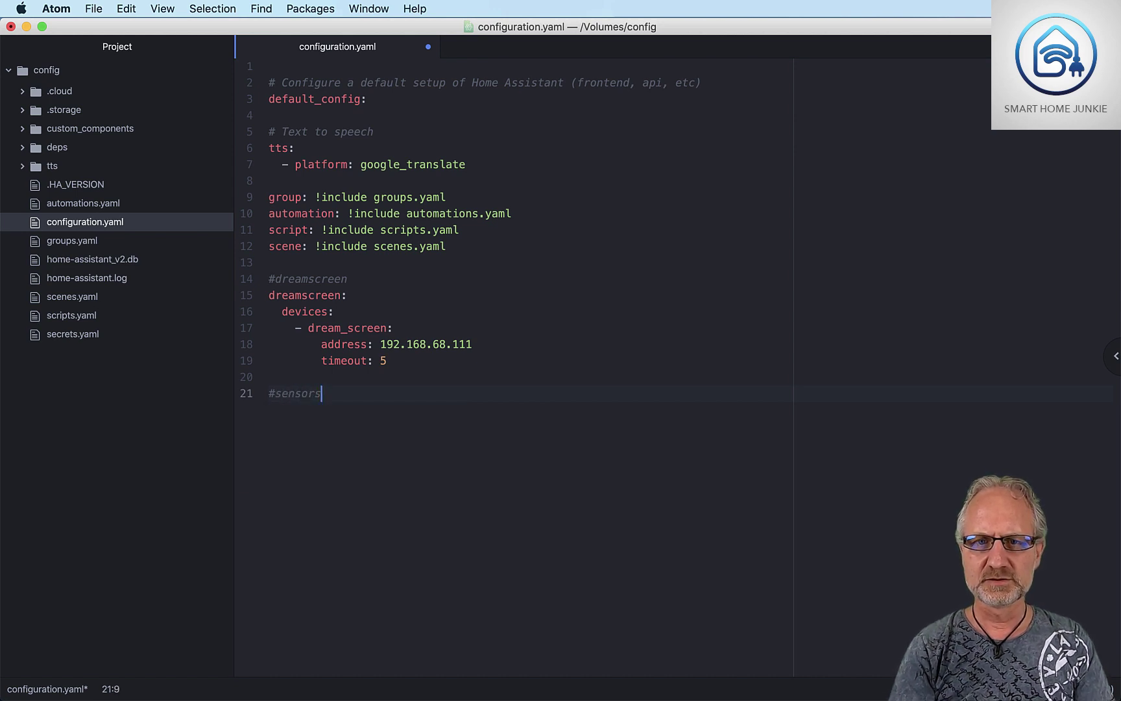
pyautogui.press('Return')
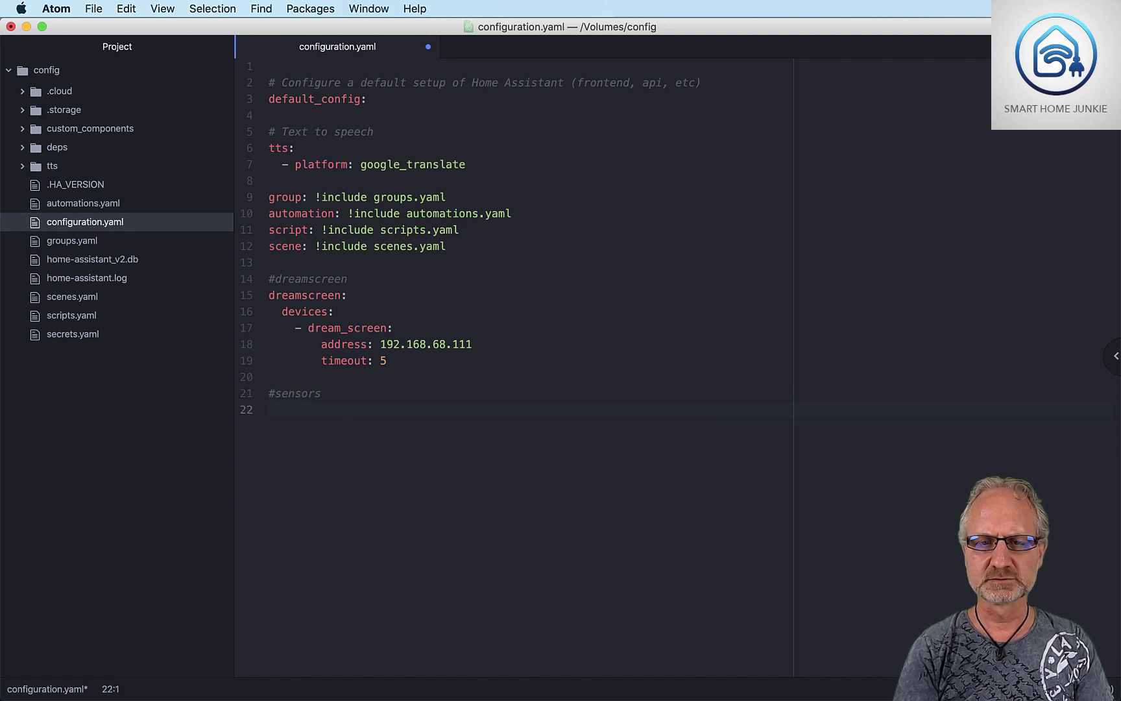
# Step: Below the #sensors comment, add a sensor: section with the list entry "- platform: template" and a new line after it
pyautogui.write('sensor')
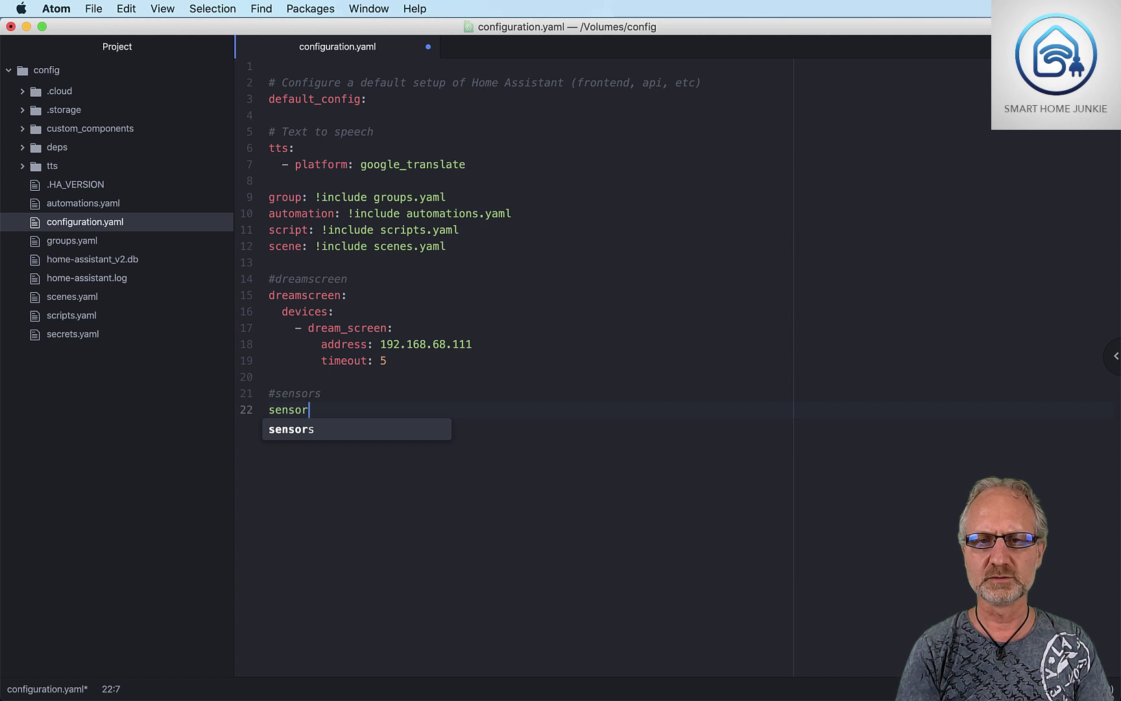
pyautogui.write(':')
pyautogui.press('Return')
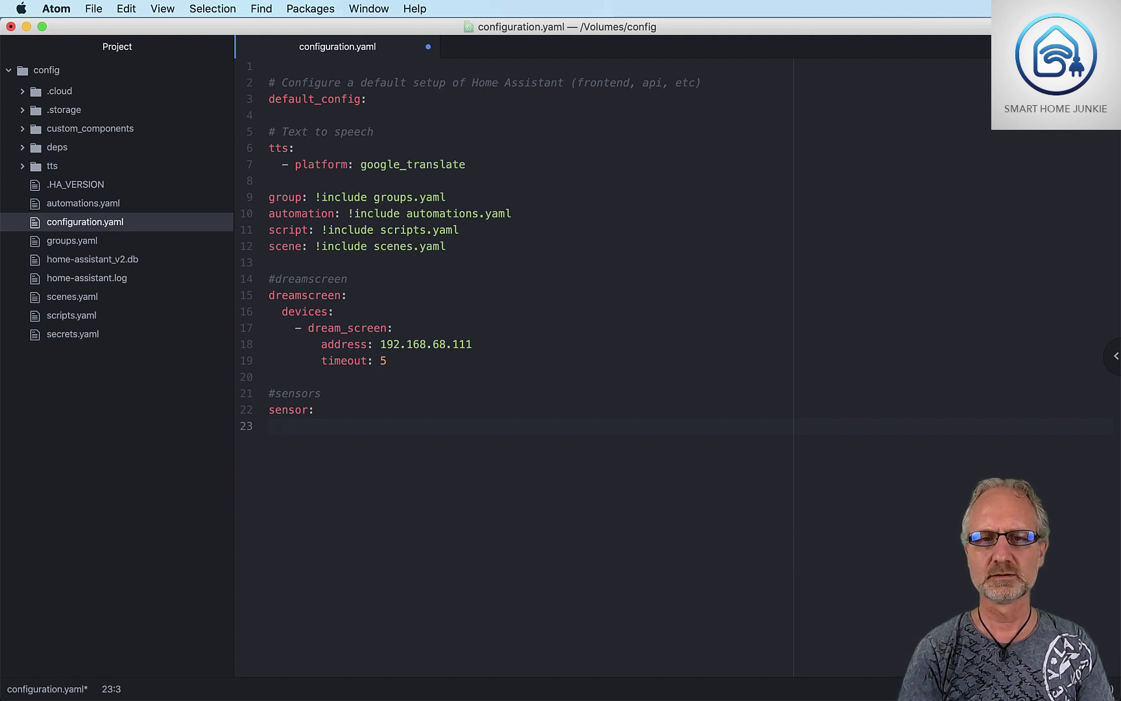
pyautogui.write('- p')
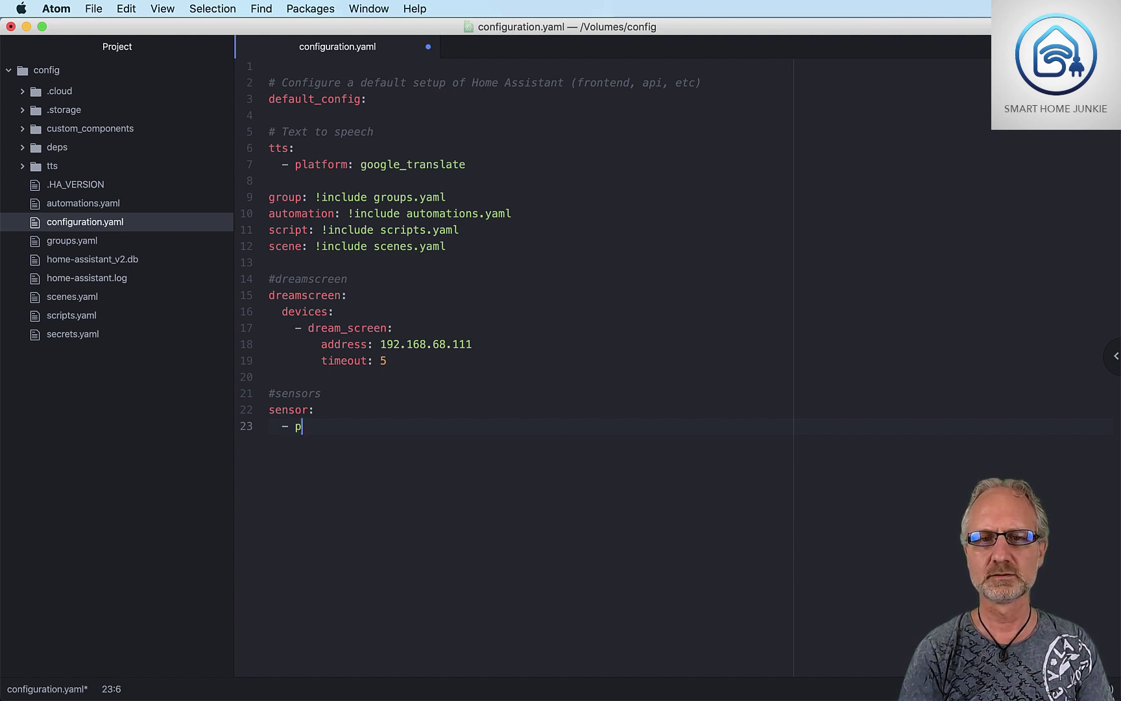
pyautogui.write('latform')
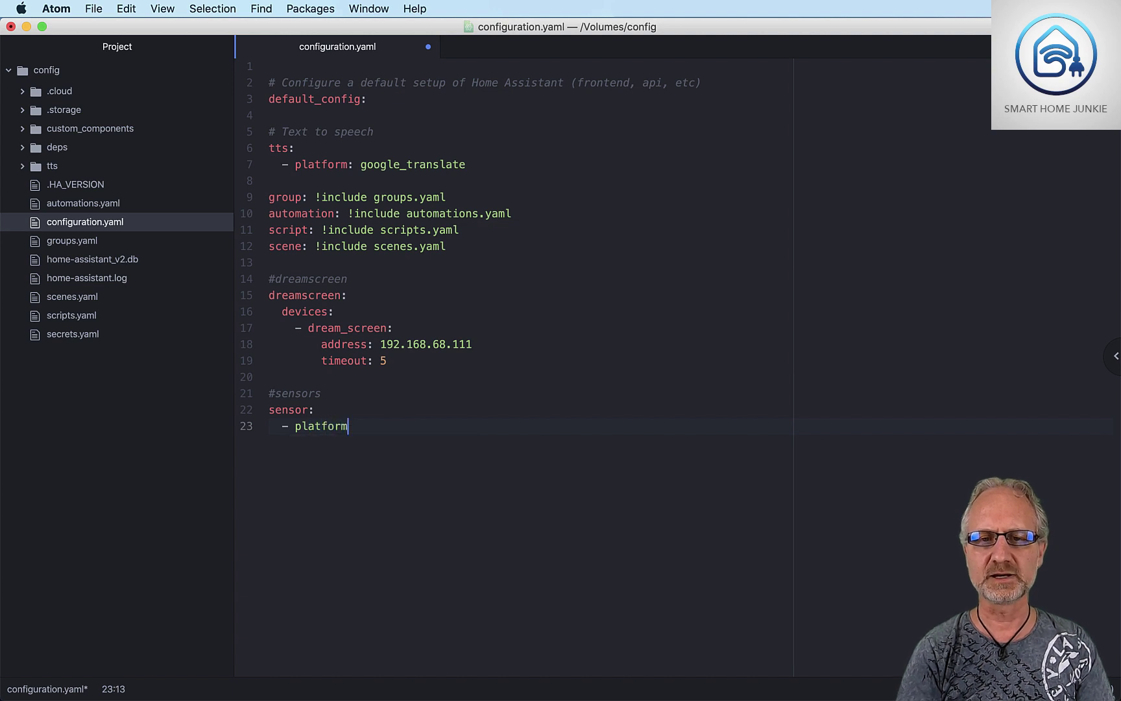
pyautogui.write(':')
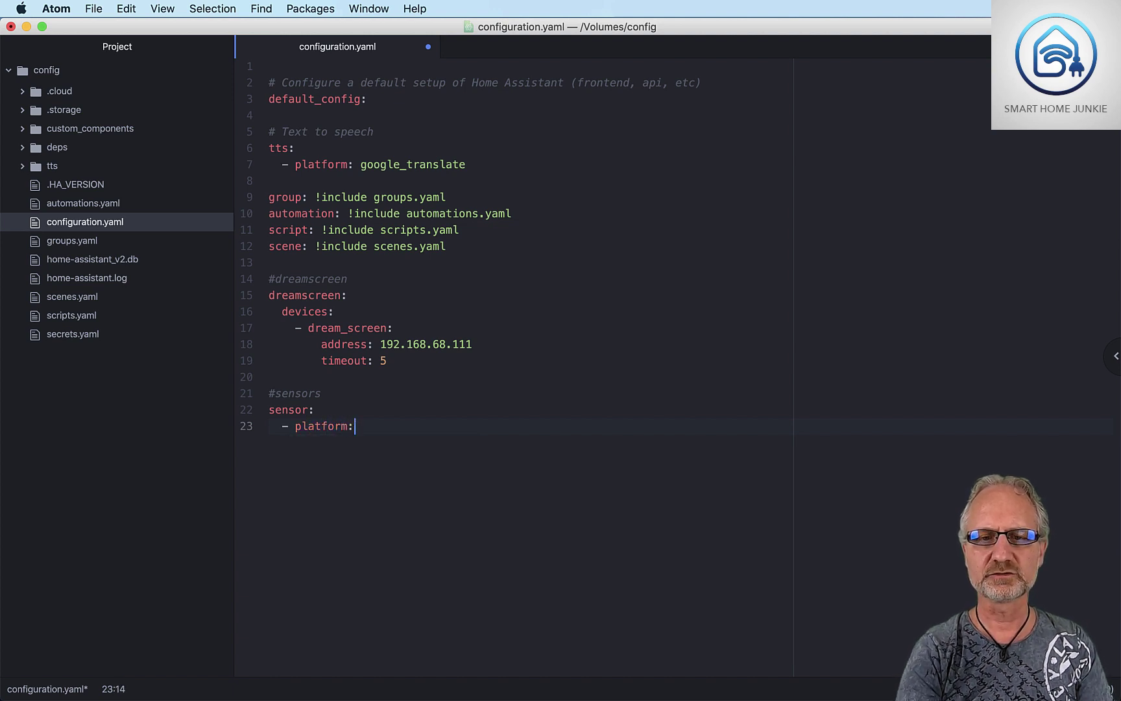
pyautogui.write(' template')
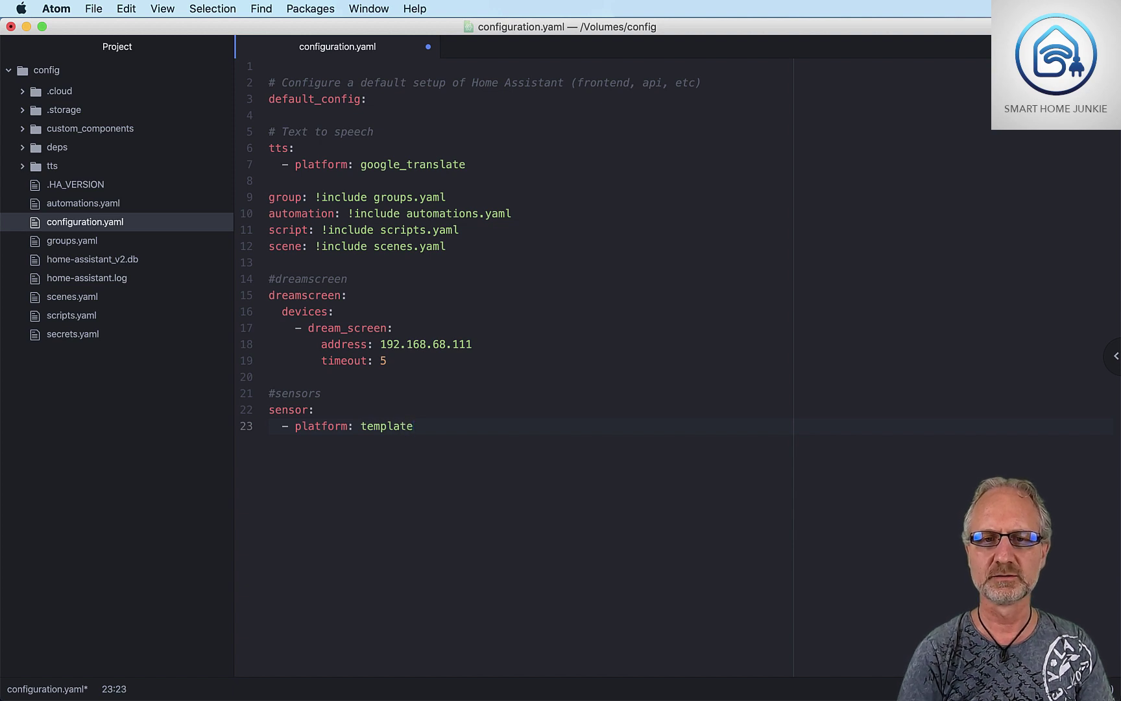
pyautogui.press('Return')
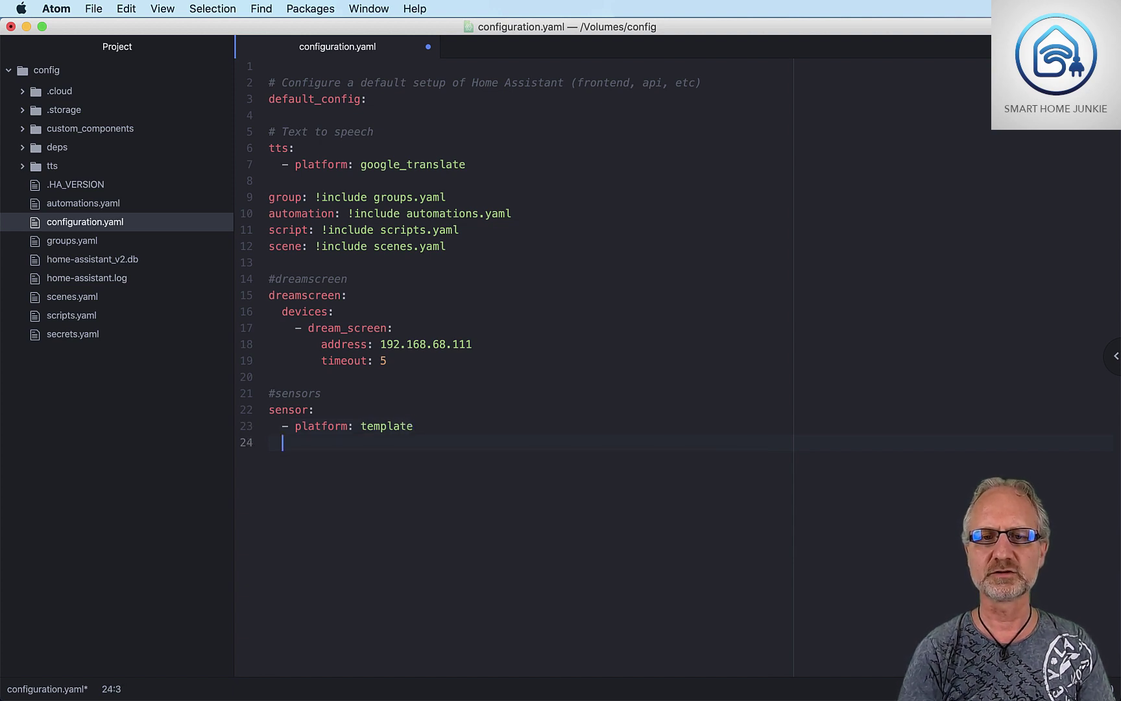
# Step: Under the template platform entry, add a sensors: key aligned with platform and a nested dreamscreen_mode: key below it
pyautogui.press('Tab')
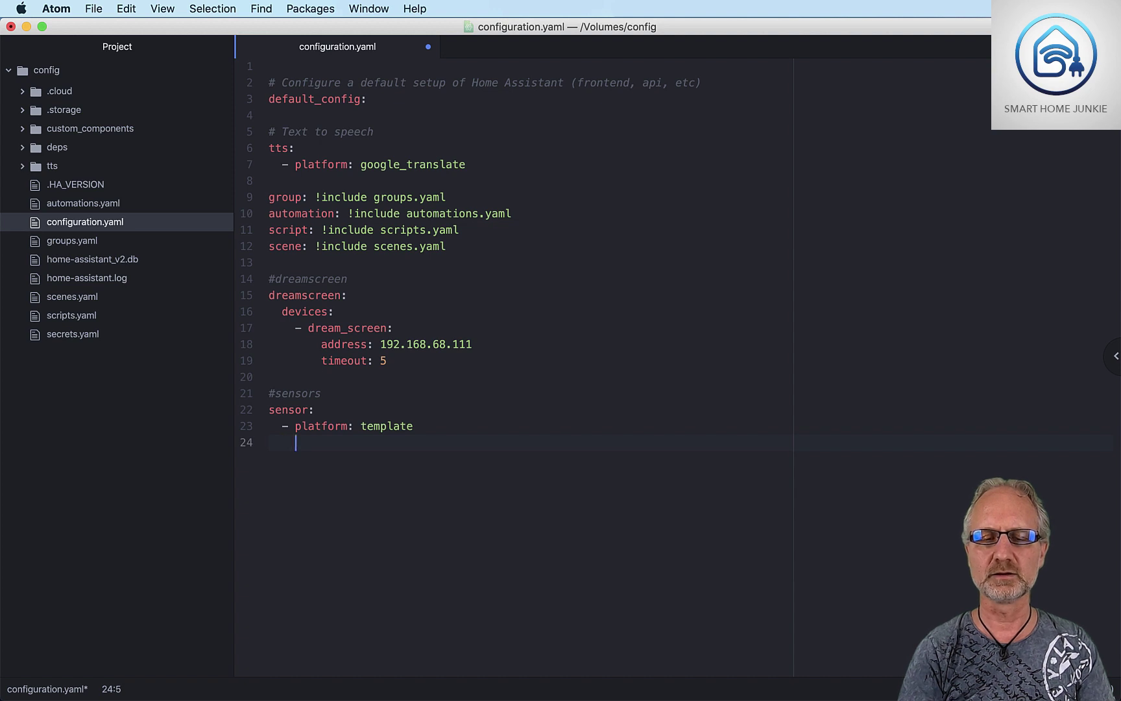
pyautogui.write('sensors')
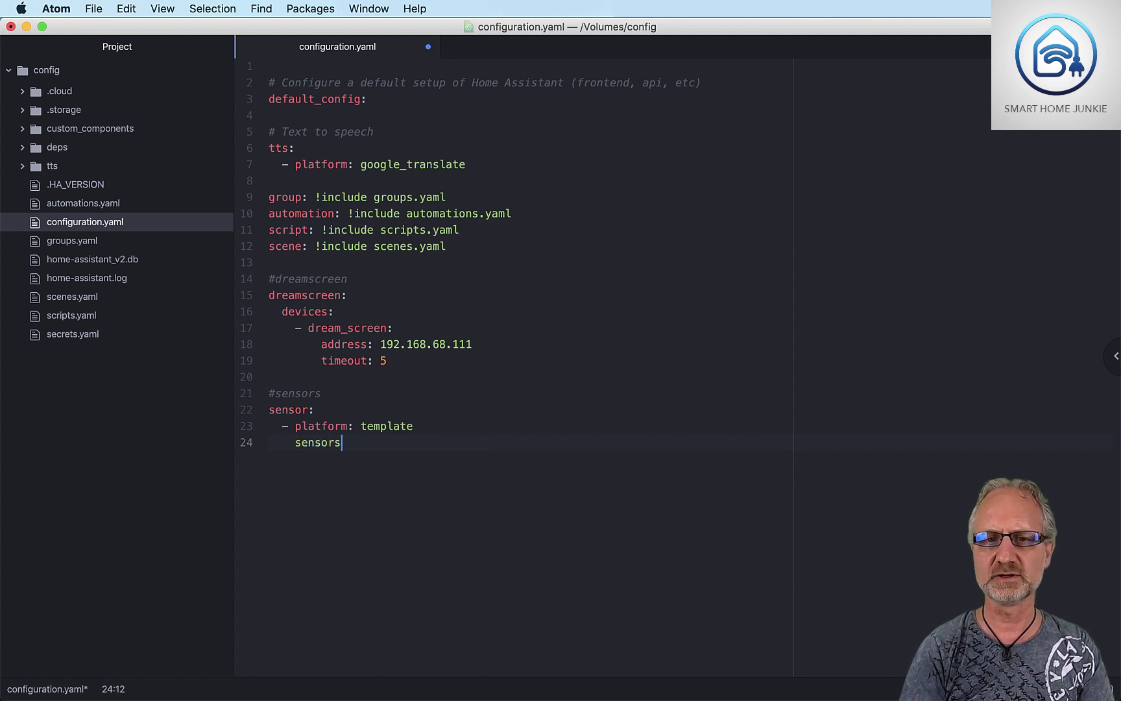
pyautogui.write(':')
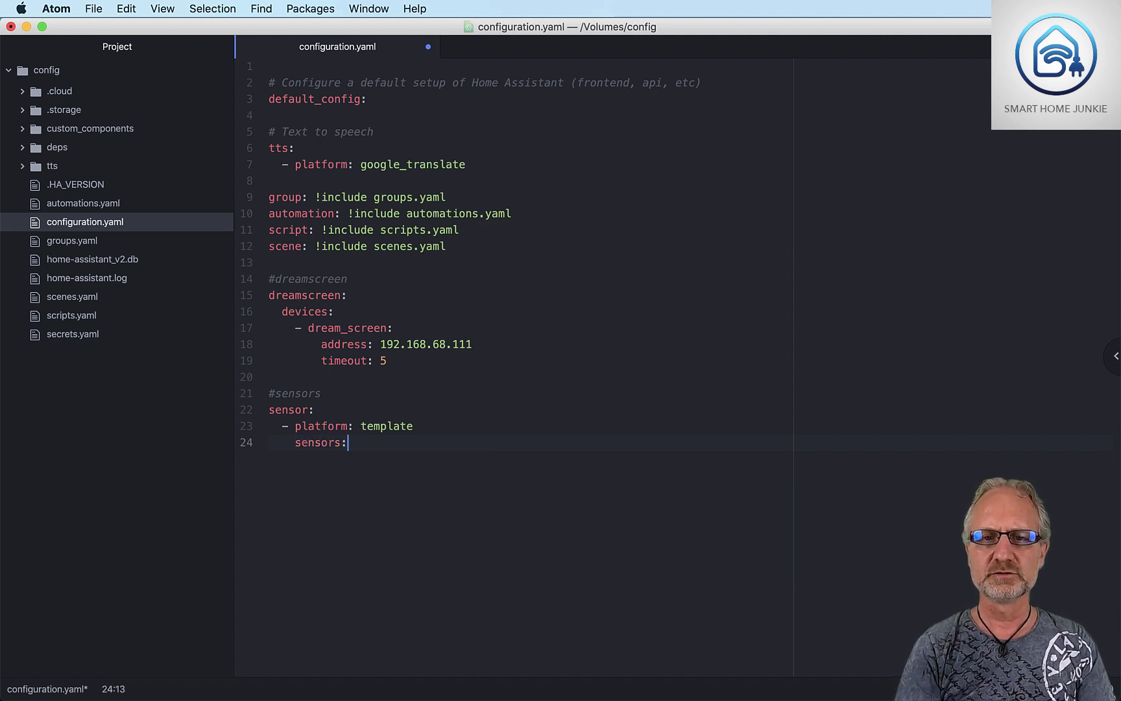
pyautogui.press('Return')
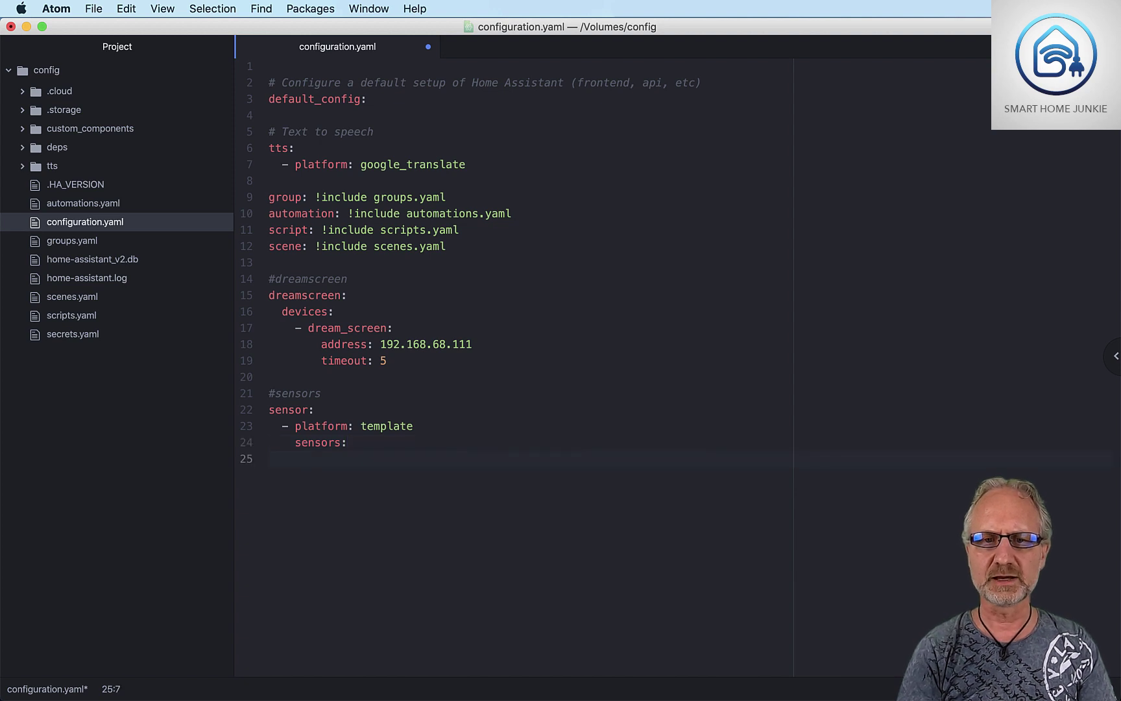
pyautogui.write('d')
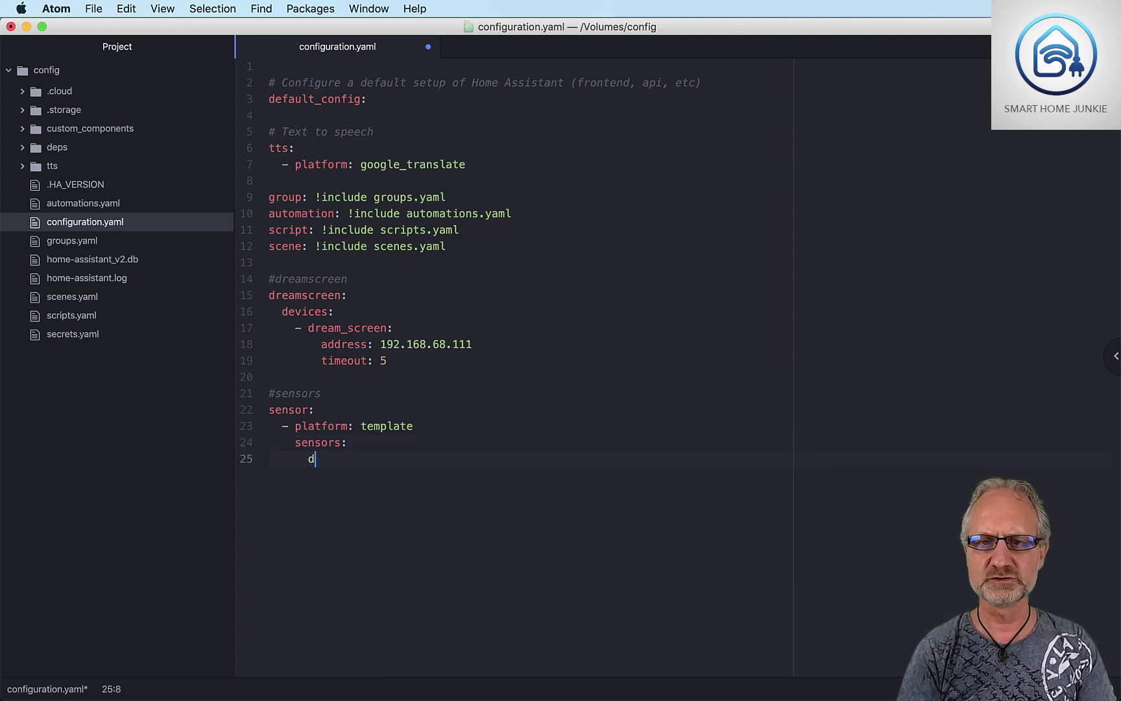
pyautogui.write('reamscreen_mode')
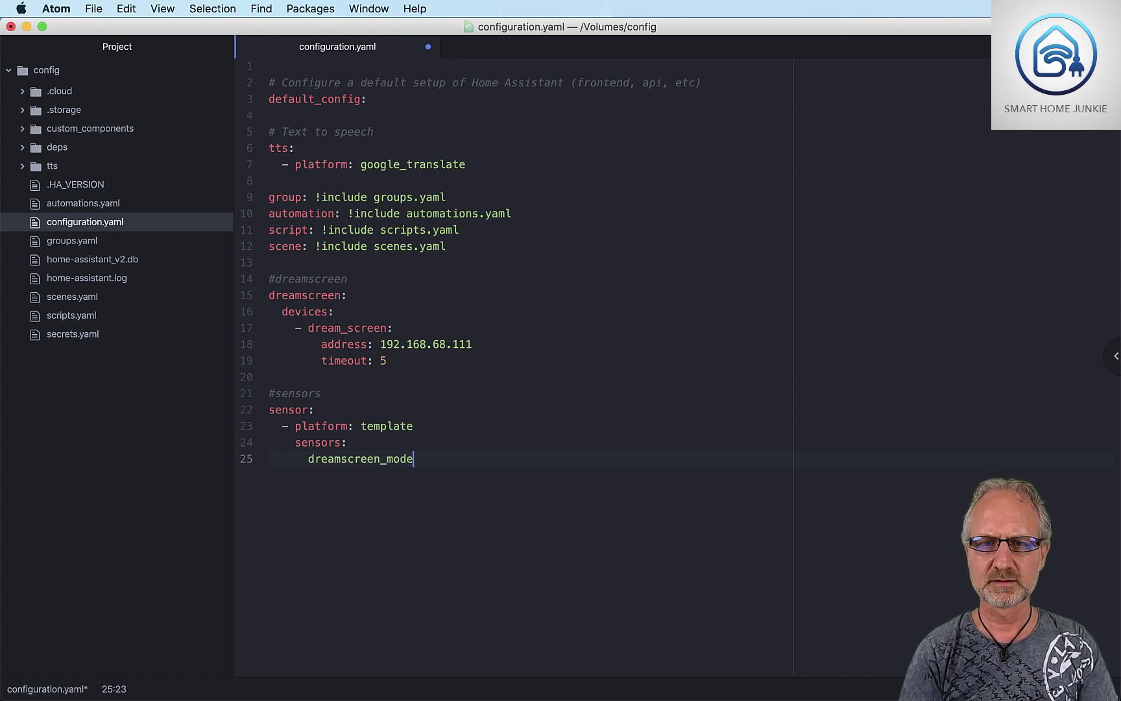
pyautogui.write(':')
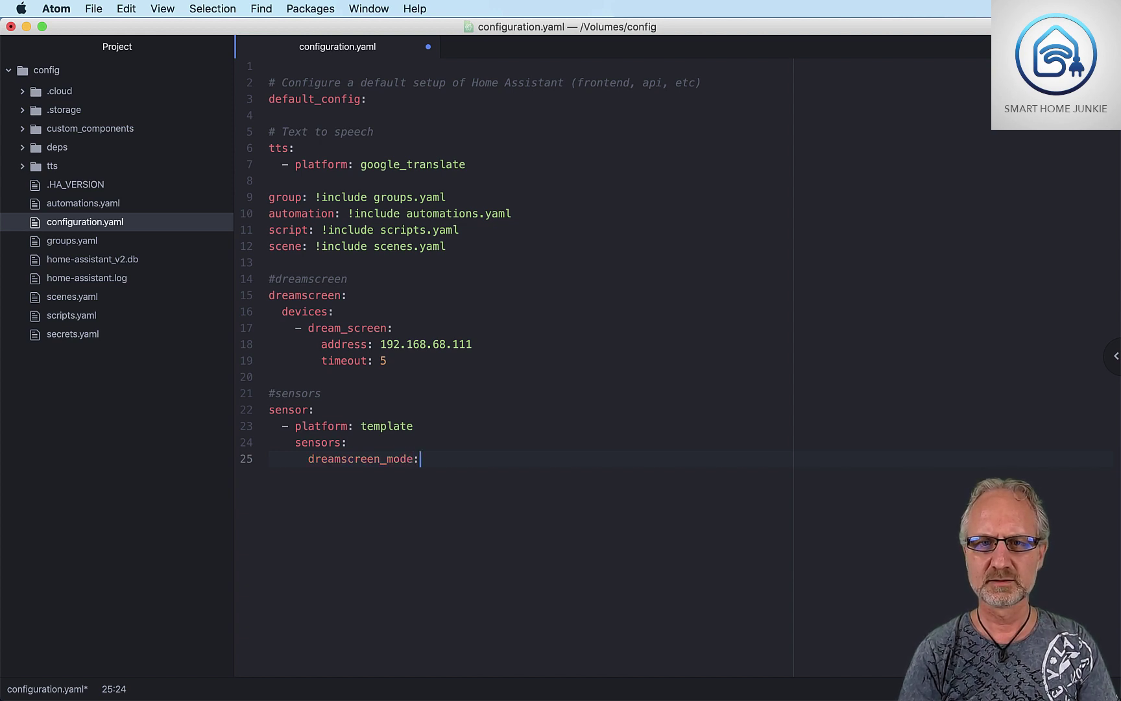
pyautogui.press('Return')
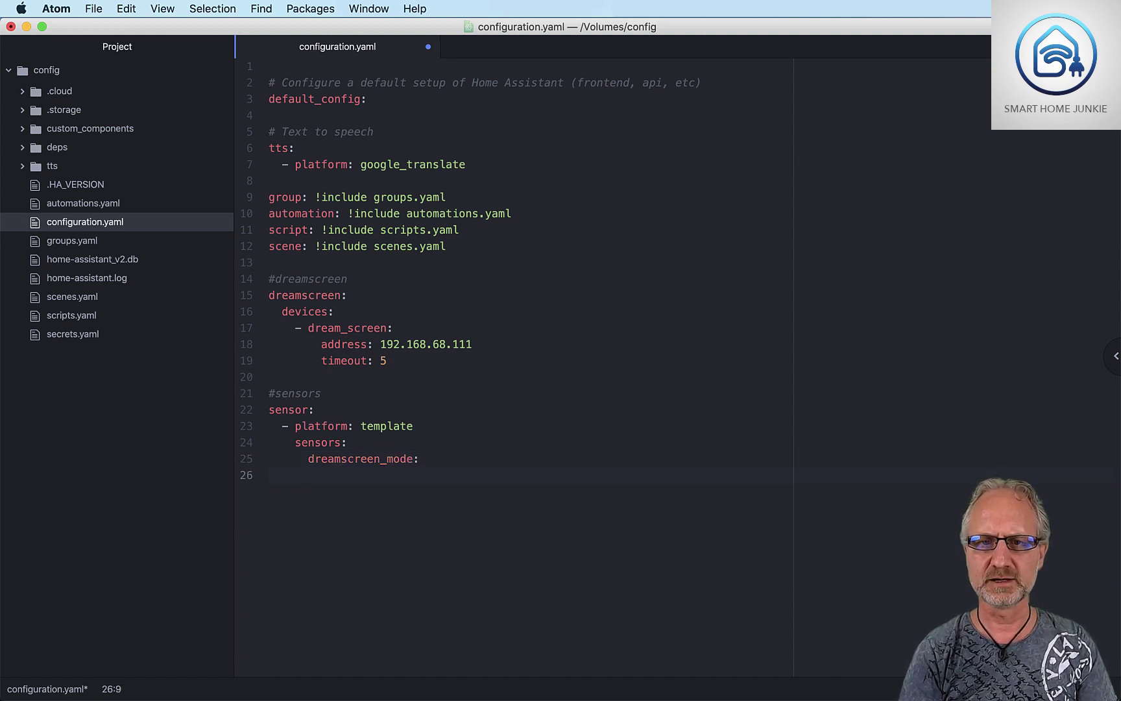
# Step: Give the dreamscreen_mode sensor the nested line friendly_name: "Dreamscreen Mode"
pyautogui.write('fr')
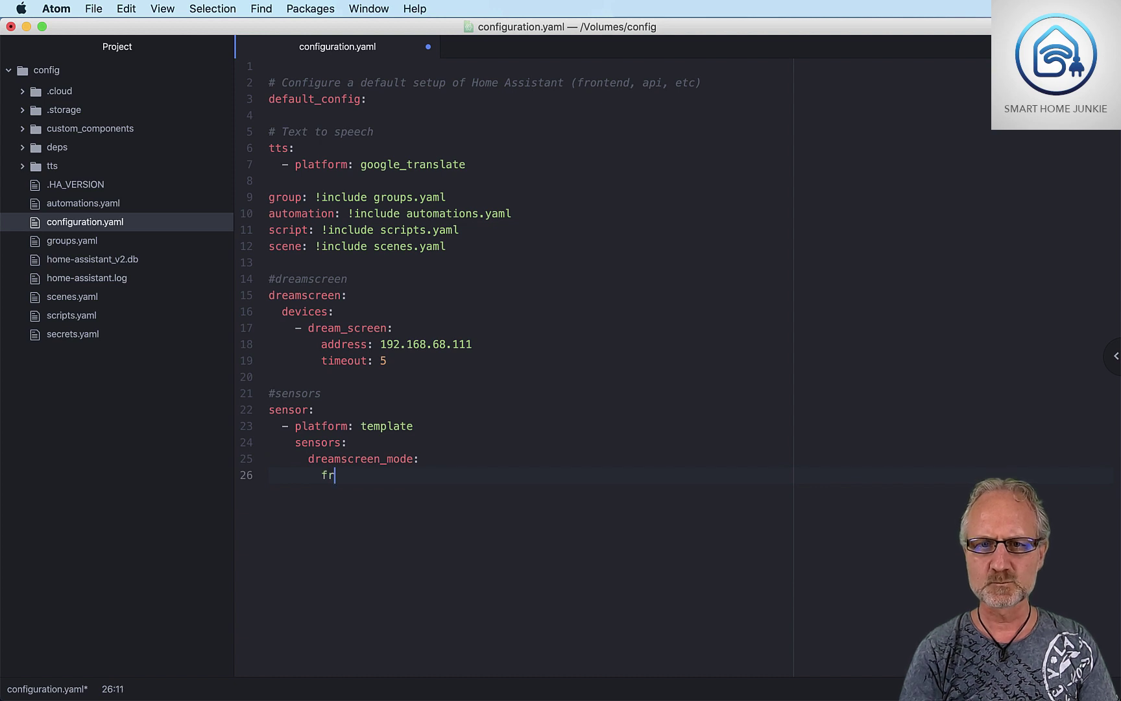
pyautogui.write('iendly')
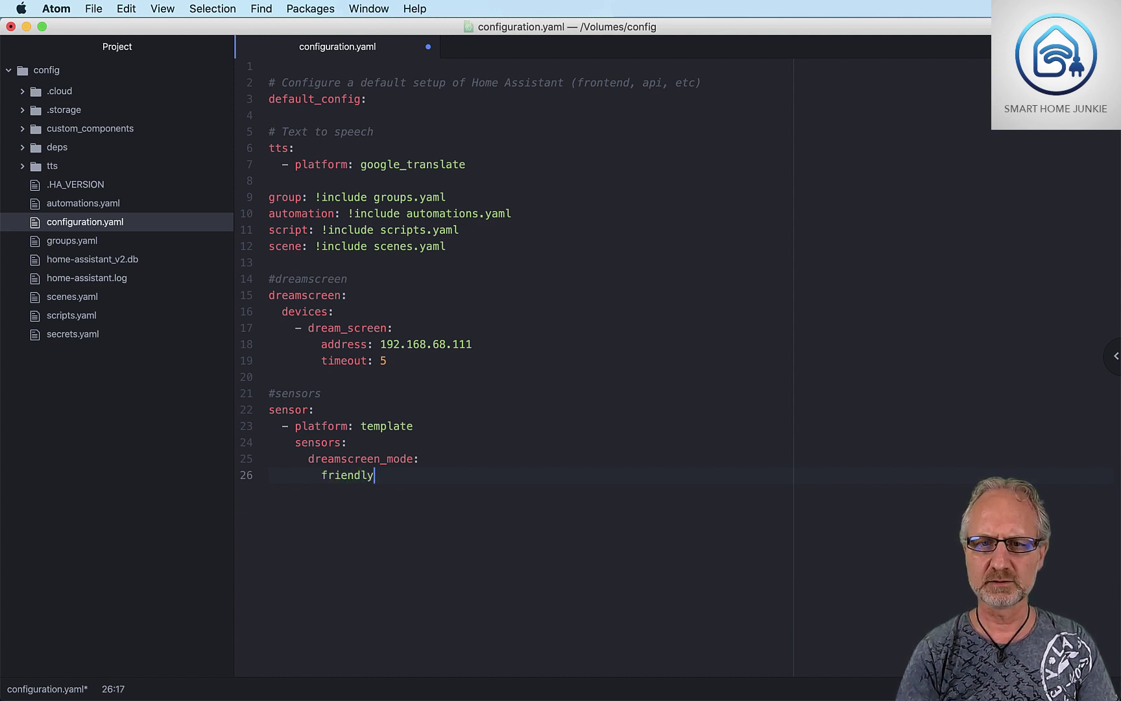
pyautogui.write('_name')
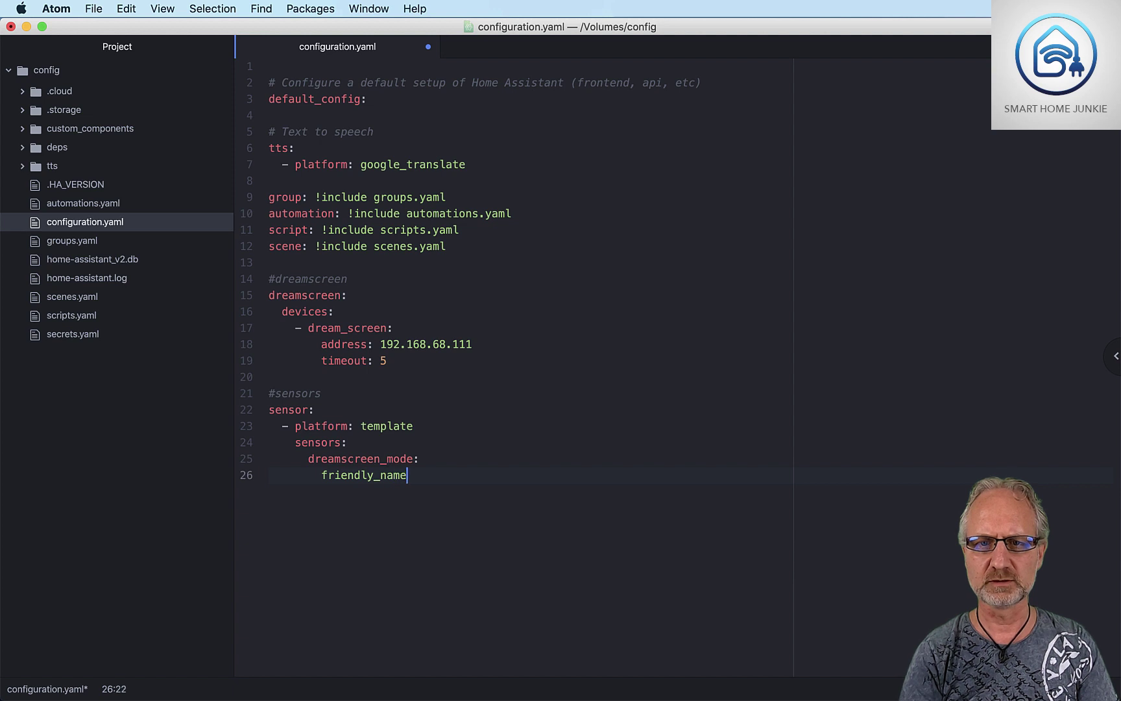
pyautogui.write(': ')
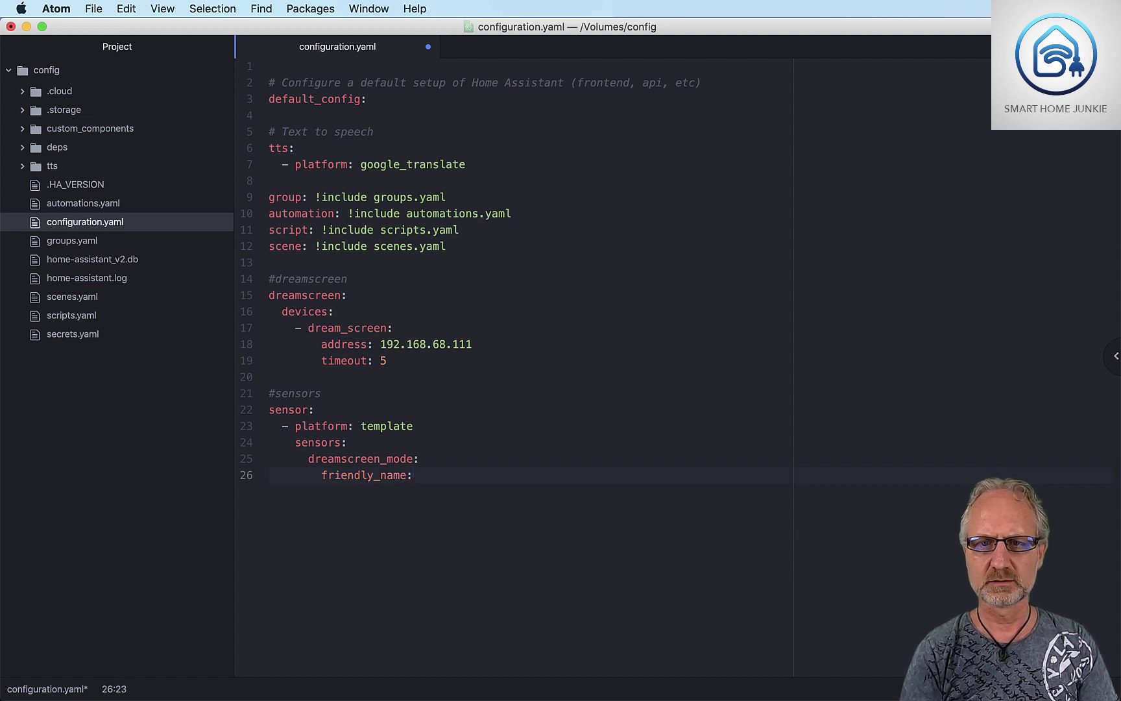
pyautogui.write('"')
pyautogui.write('Dreamscre')
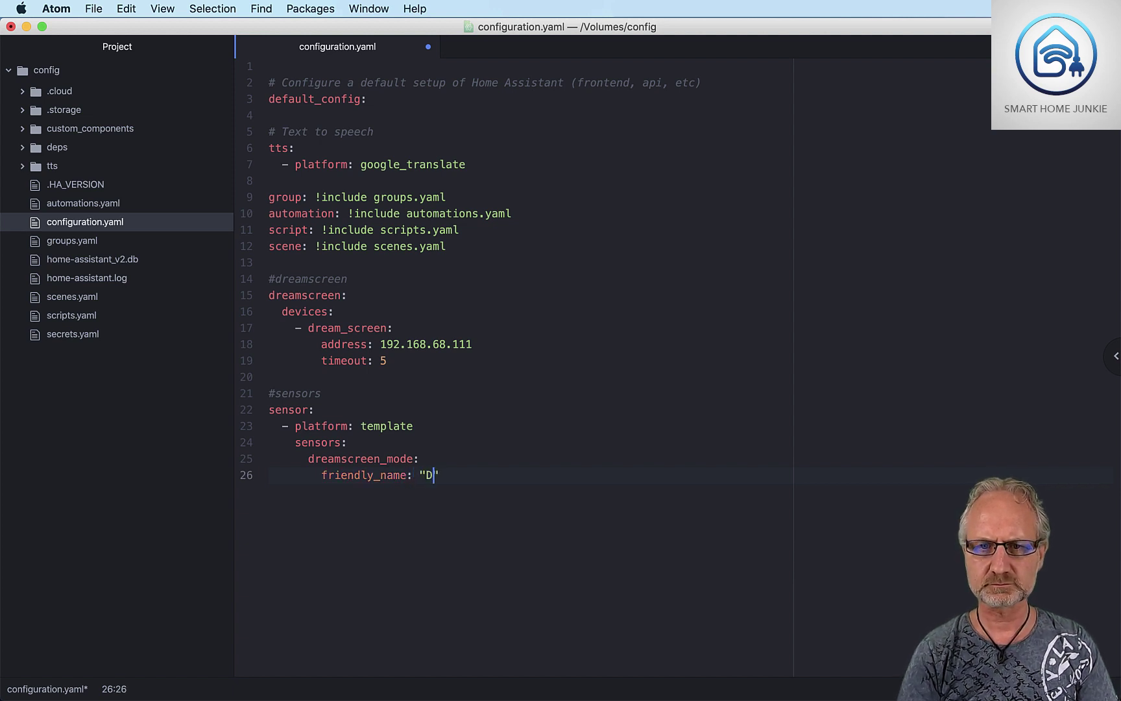
pyautogui.write('en ')
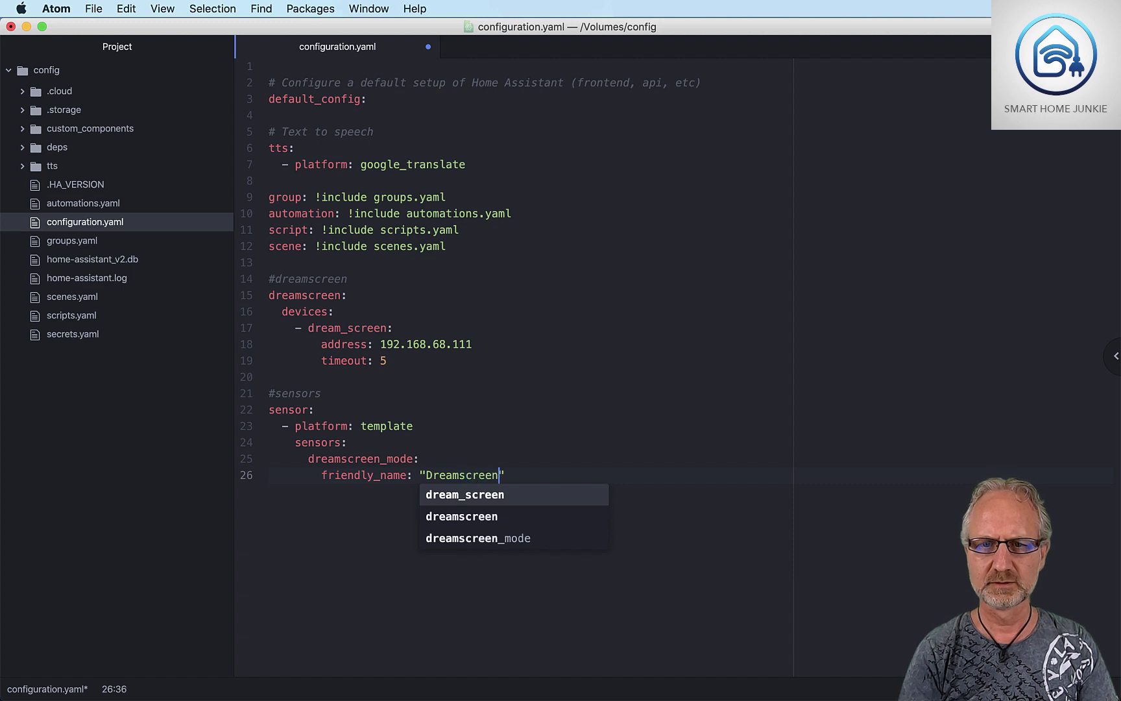
pyautogui.write('Mode"')
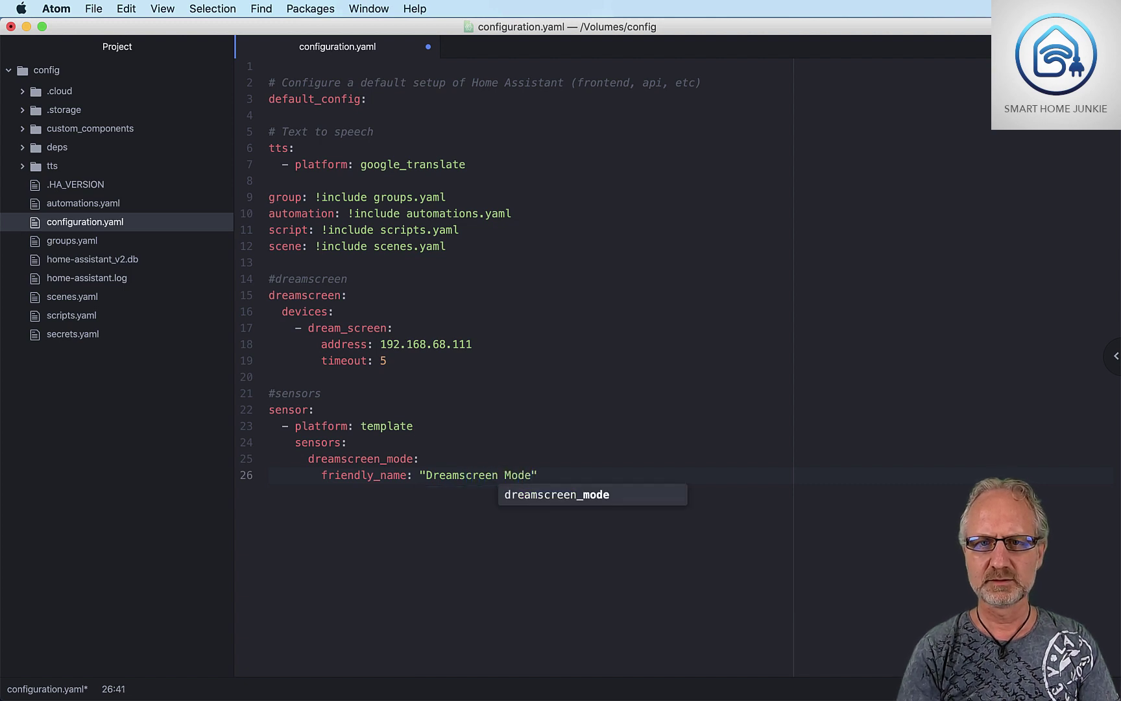
pyautogui.press('Return')
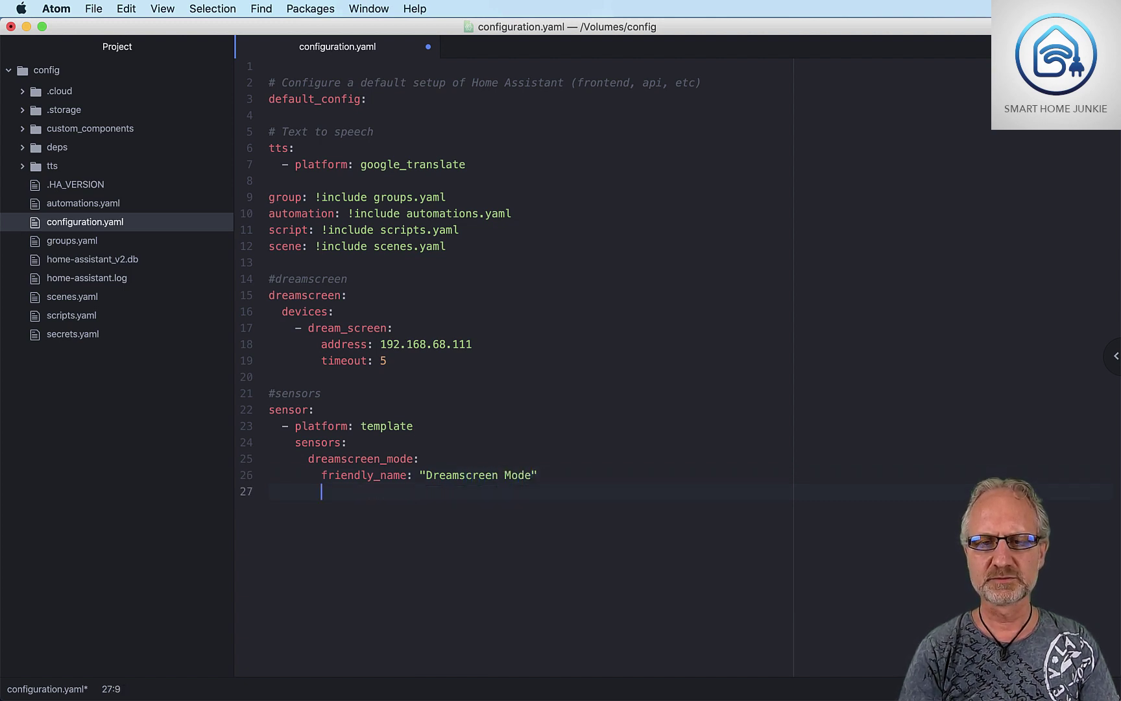
# Step: Below friendly_name, add the line "value_template: >-" and start an indented line for the template
pyautogui.write('value')
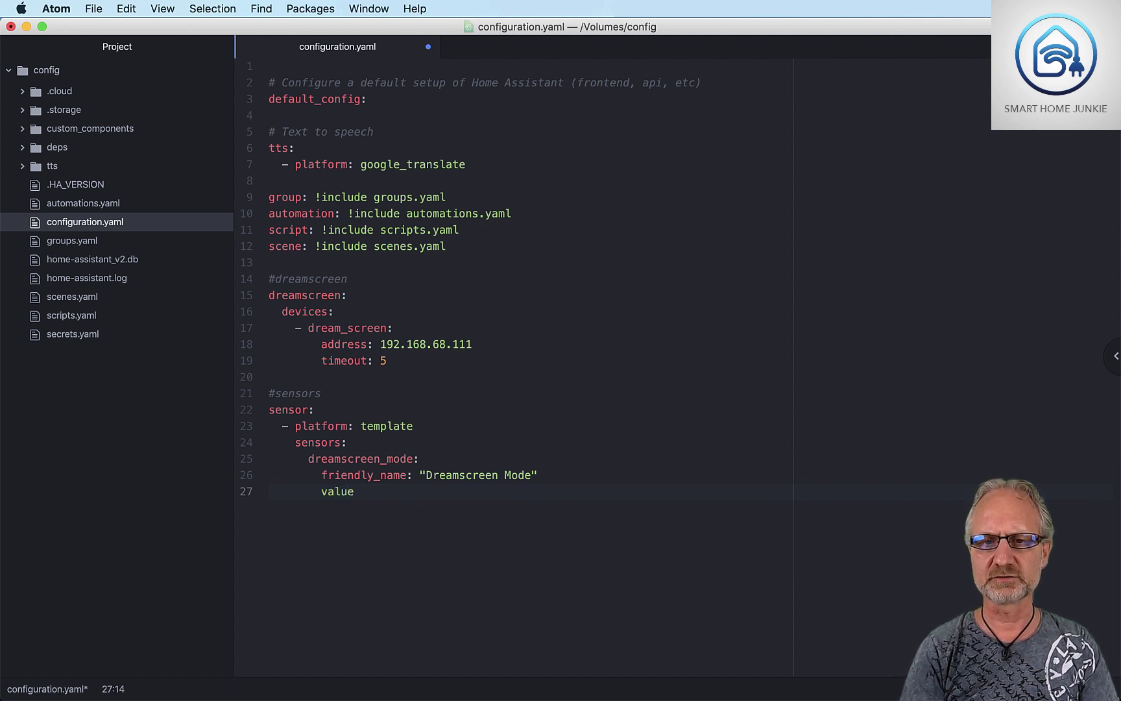
pyautogui.write('_')
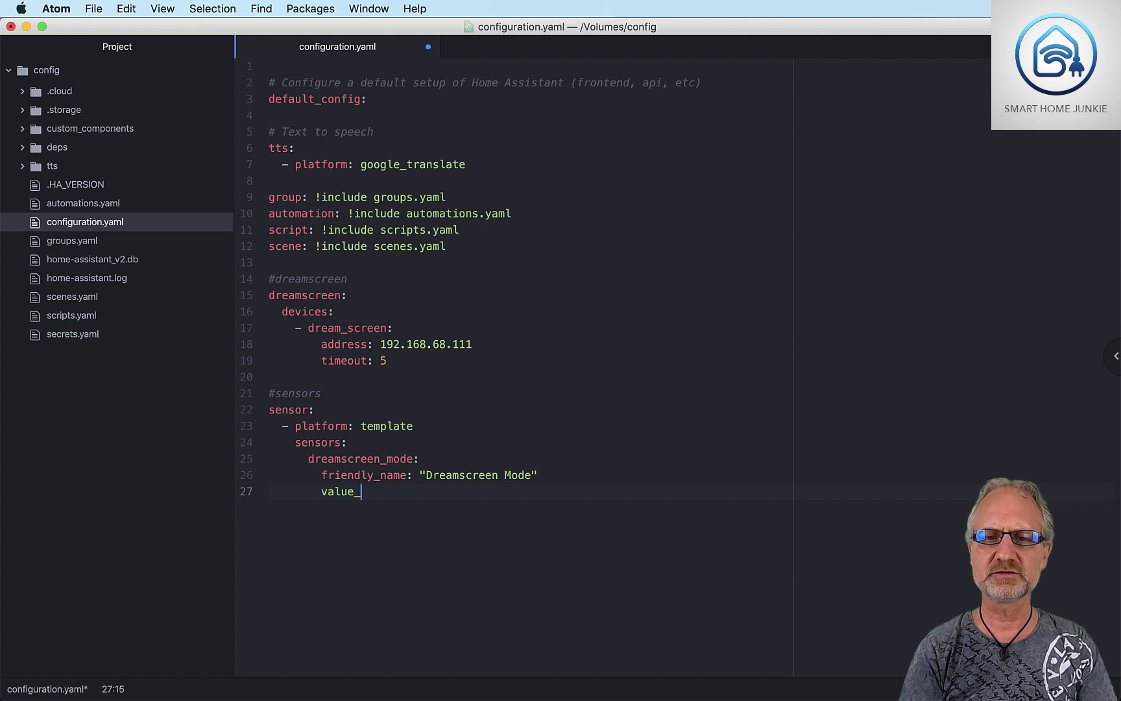
pyautogui.write('template:')
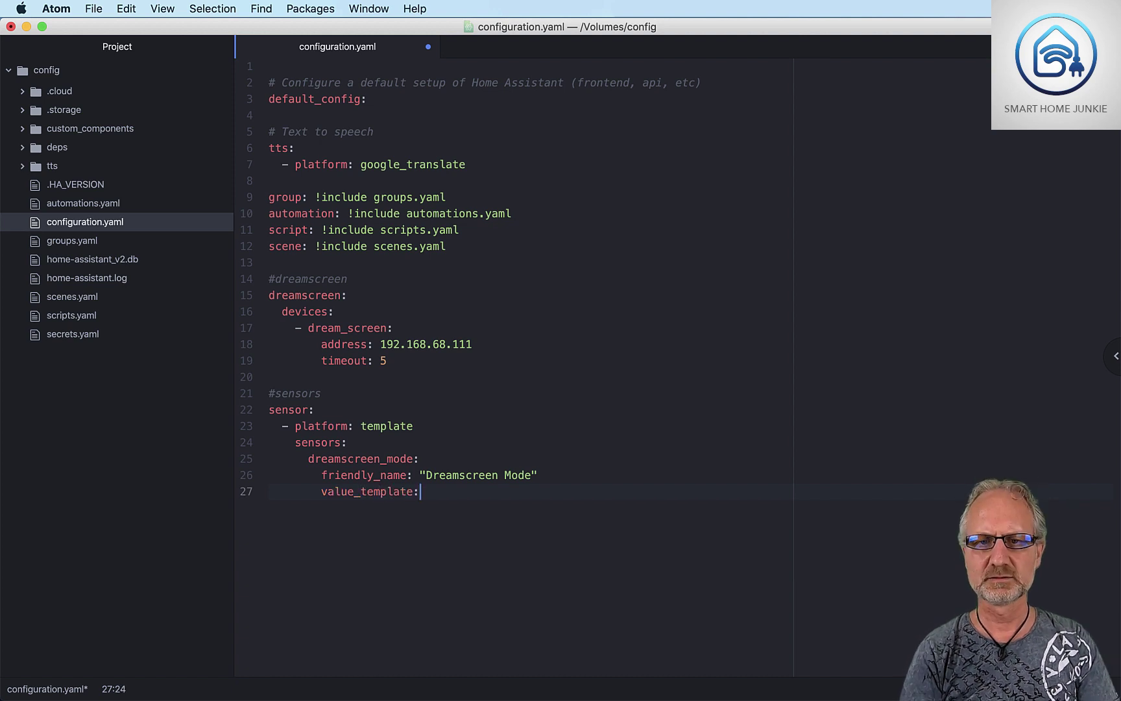
pyautogui.write(' >-')
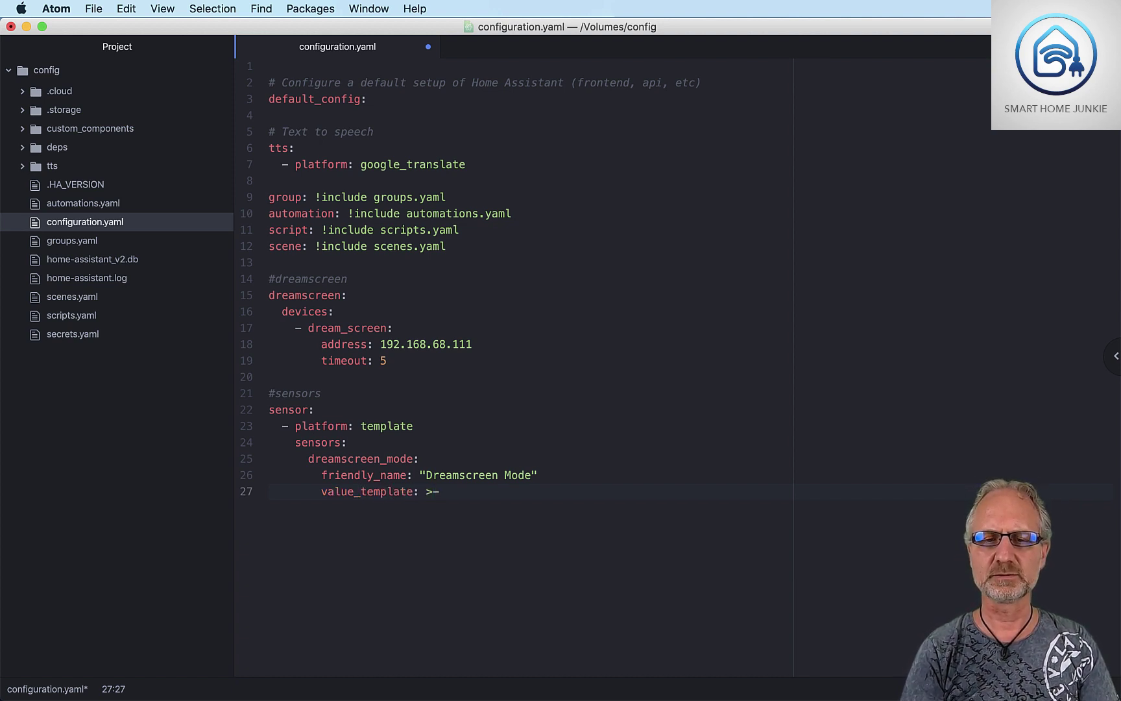
pyautogui.press('Return')
# Step: Begin the value template with an if condition that calls is_state_attr: "{% if is_state_attr('"
pyautogui.write('{%')
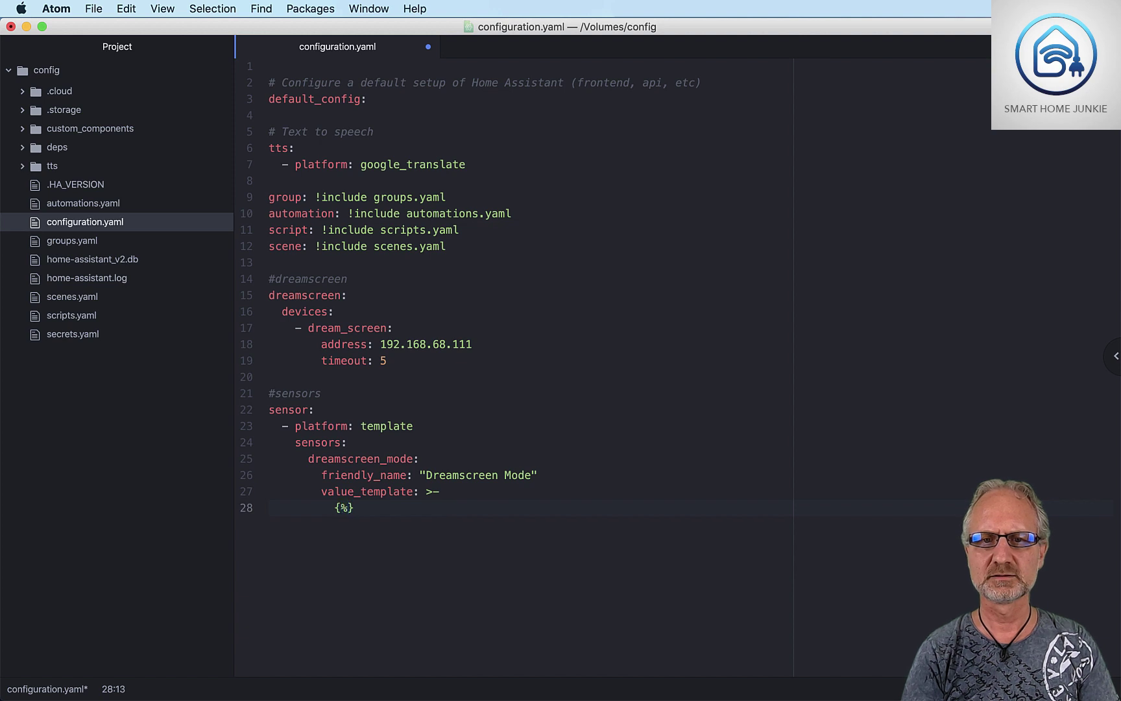
pyautogui.write(' if ')
pyautogui.write('is_')
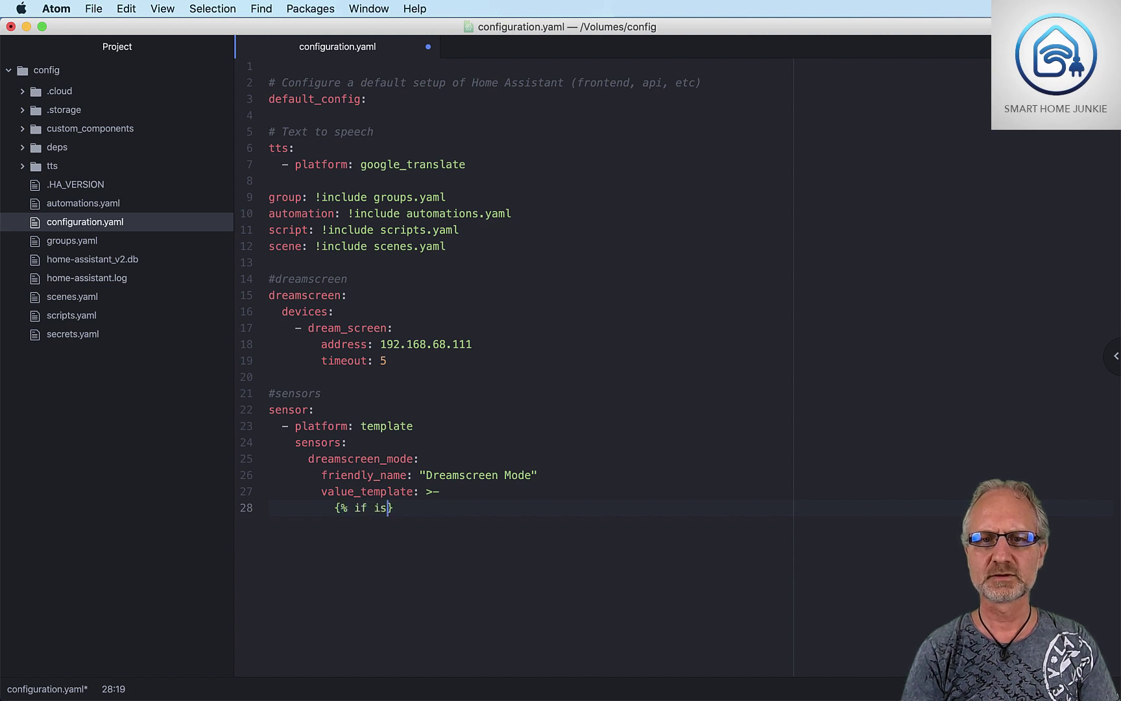
pyautogui.write('sa')
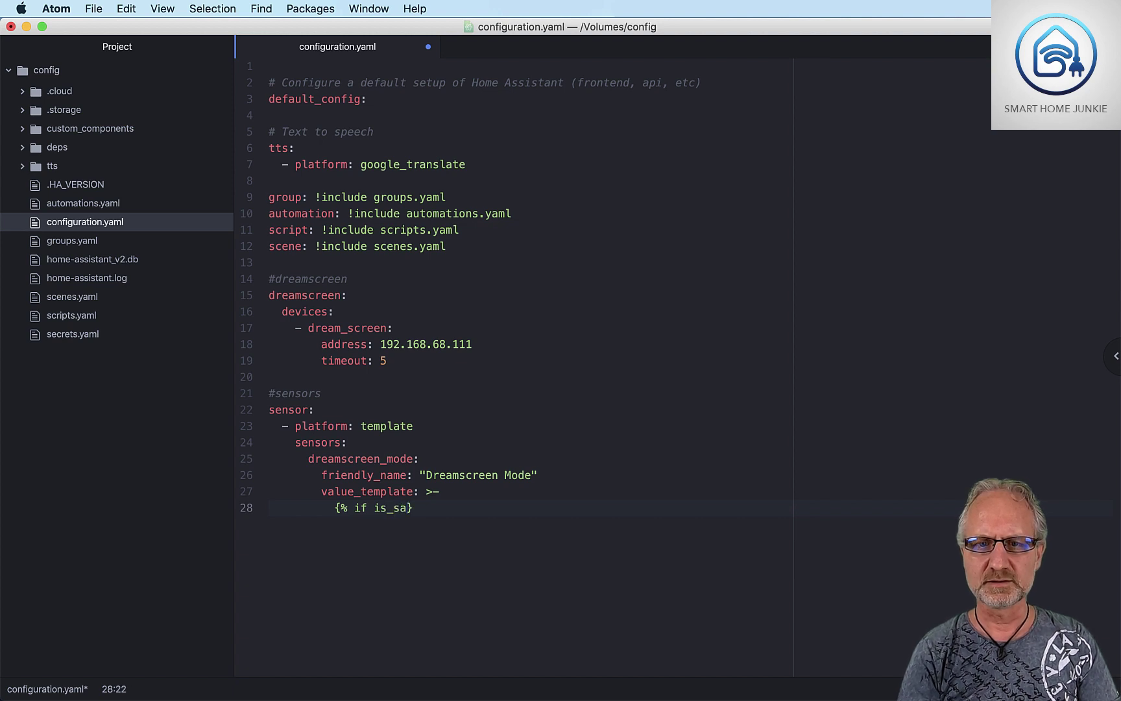
pyautogui.press('BackSpace')
pyautogui.write('tate')
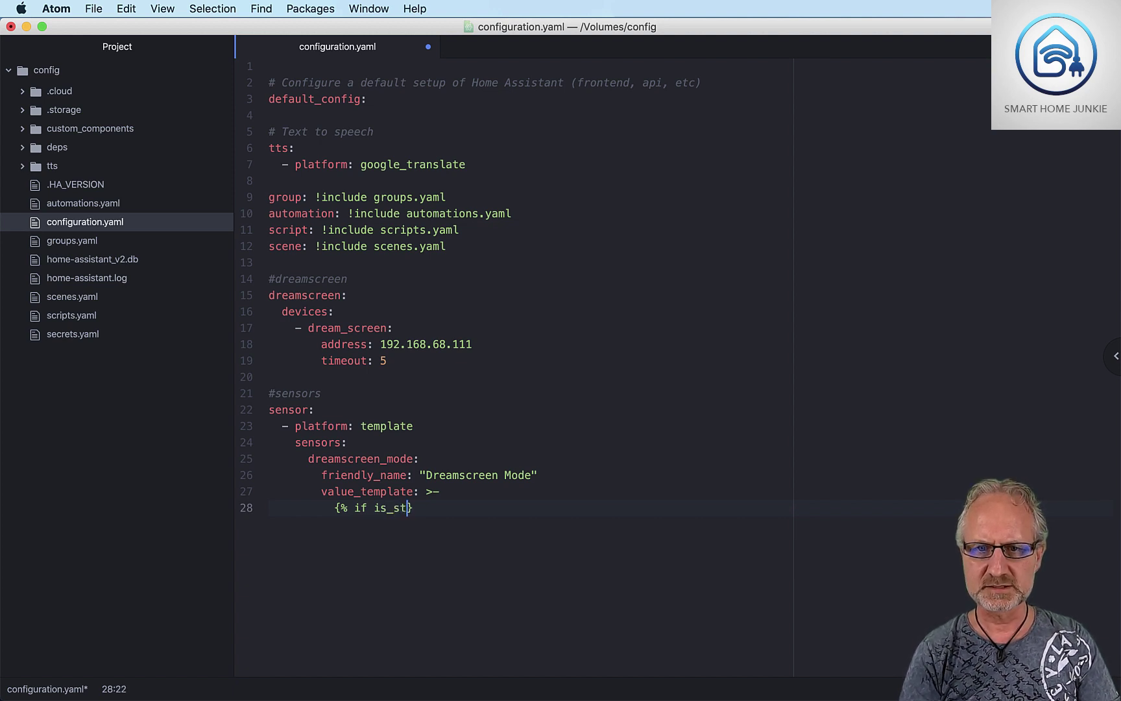
pyautogui.write('_attr')
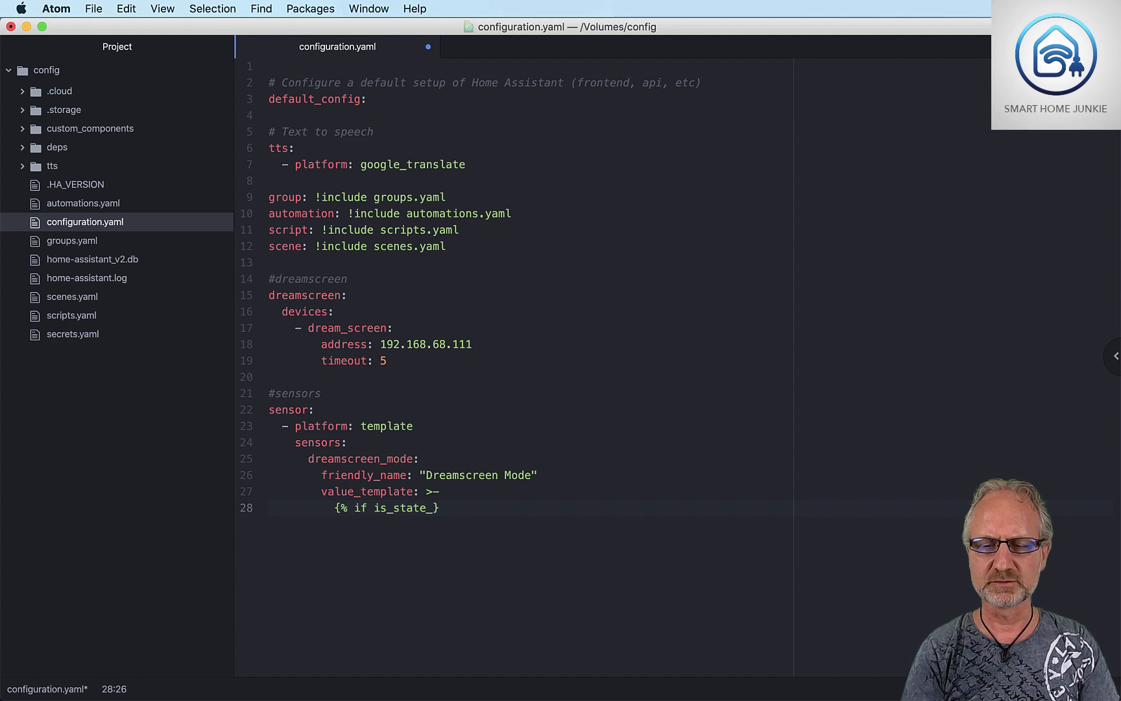
pyautogui.write("('")
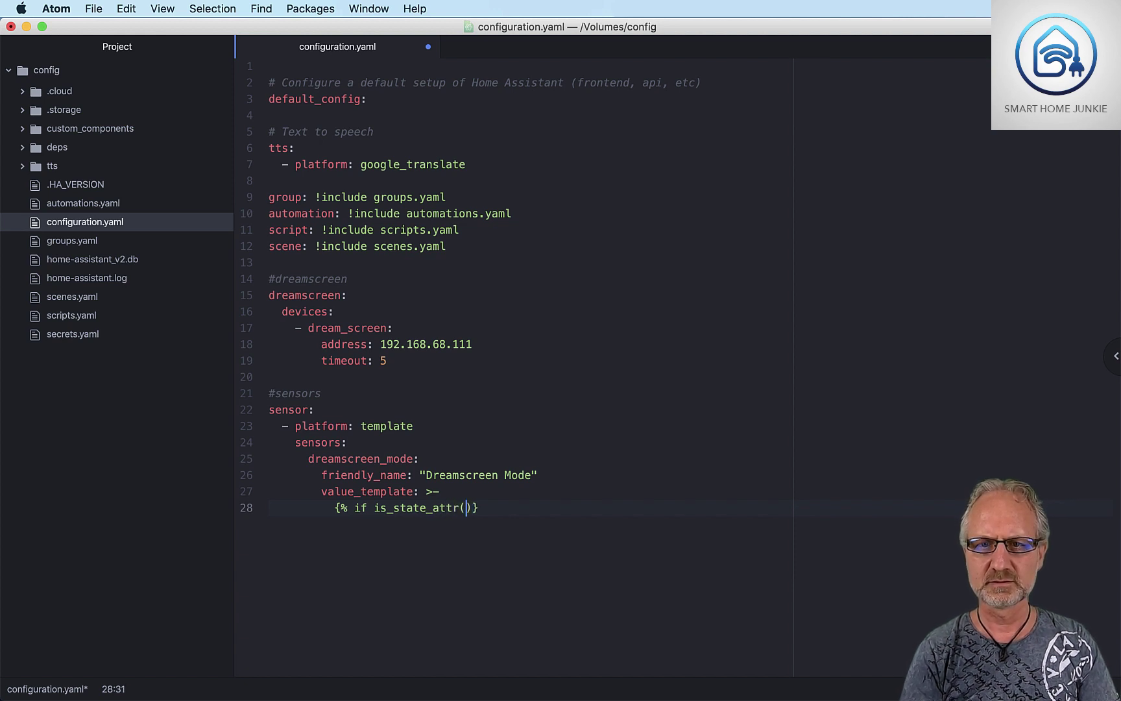
# Step: Enter 'dreamscreen.dream_screen' as the entity argument of is_state_attr in the if condition
pyautogui.write('dreamscree')
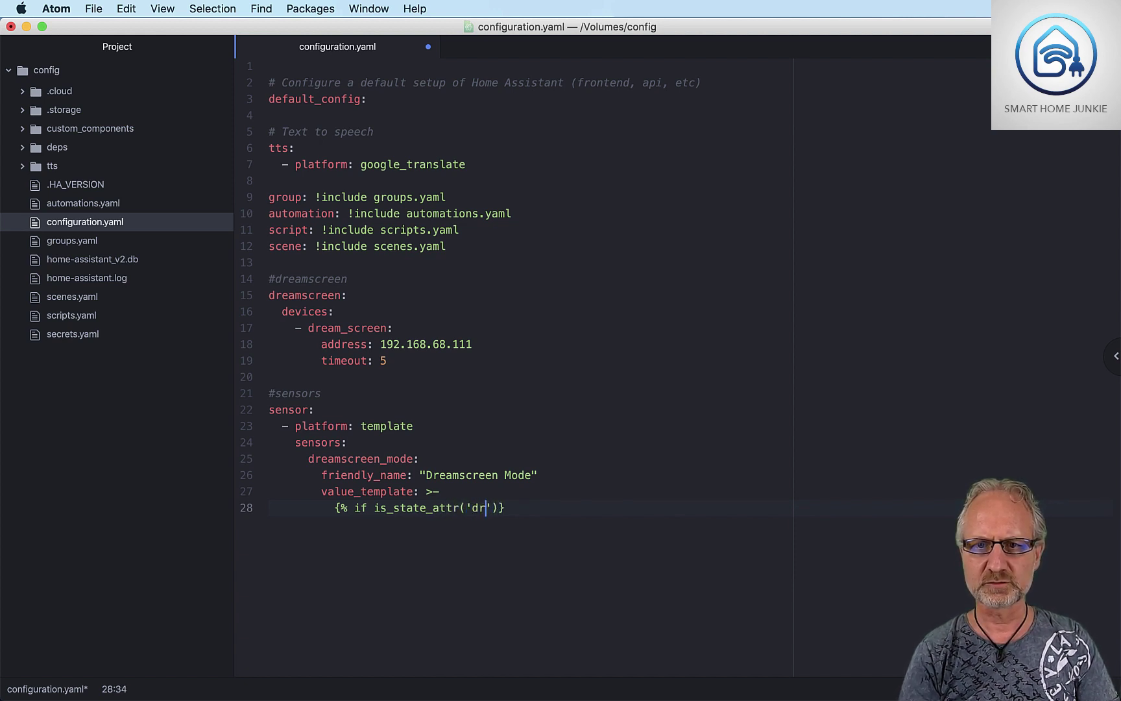
pyautogui.write('n')
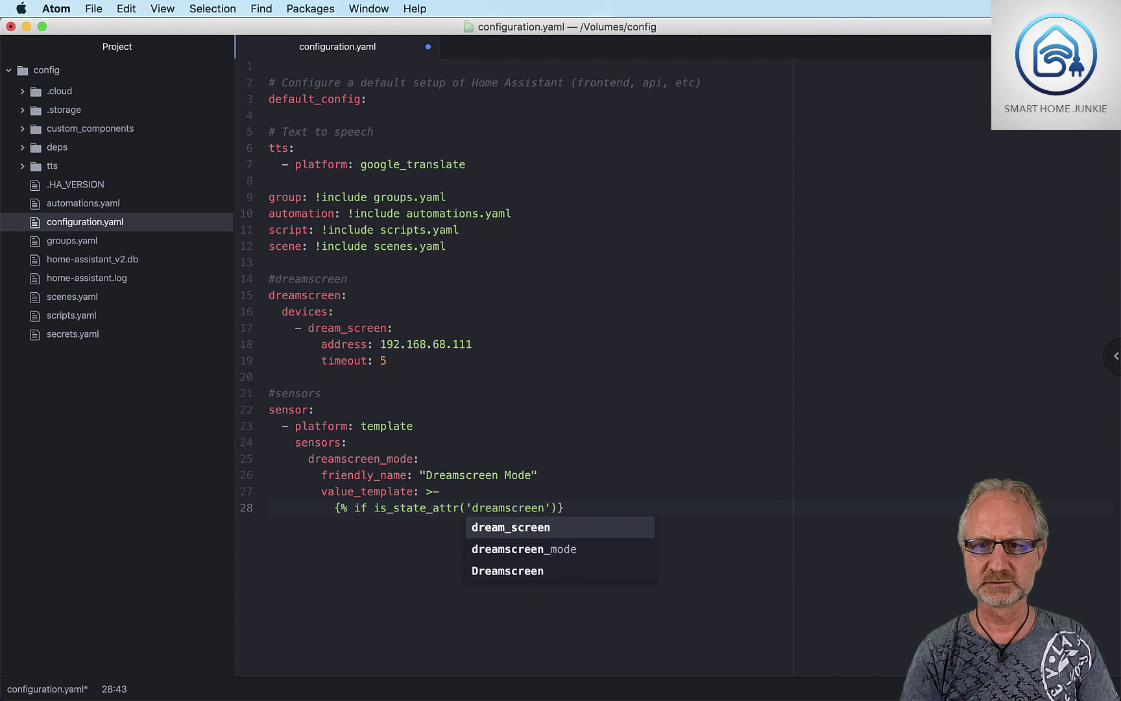
pyautogui.write('.dre')
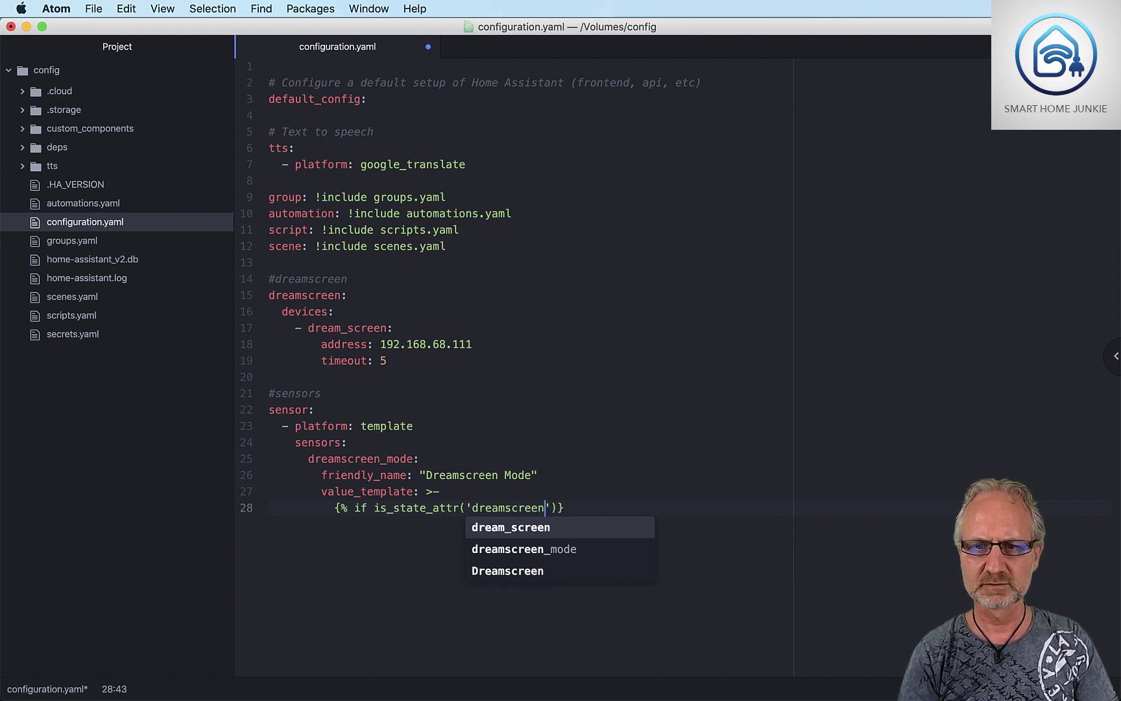
pyautogui.write('am_')
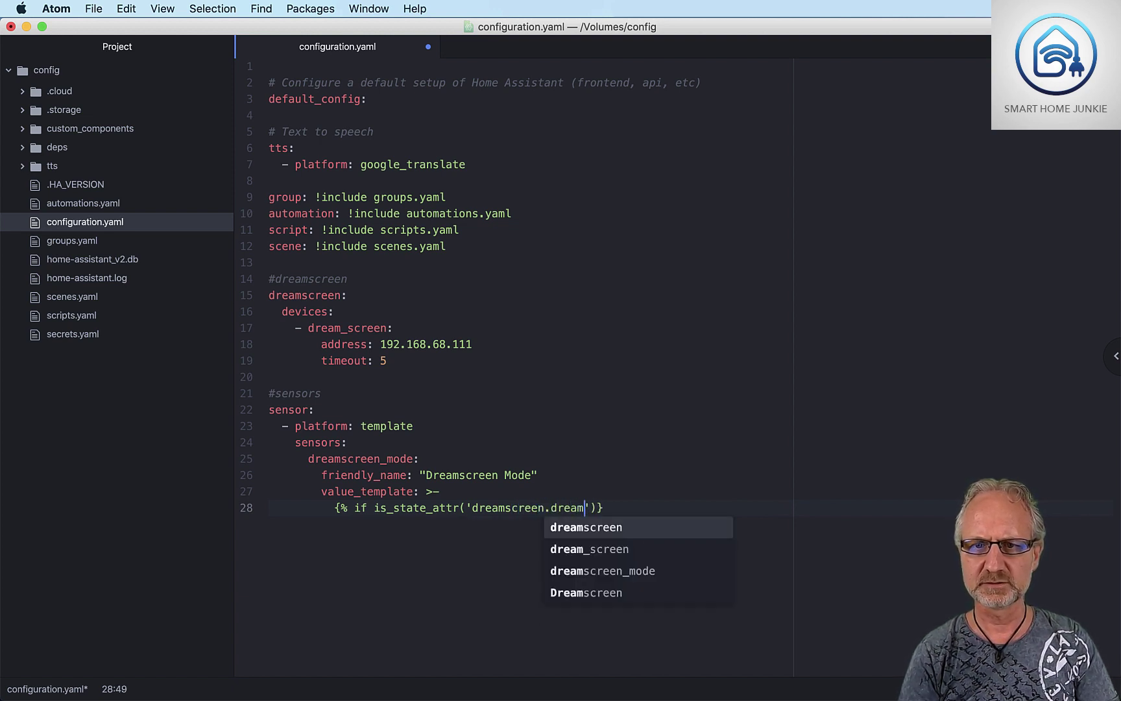
pyautogui.write('screen')
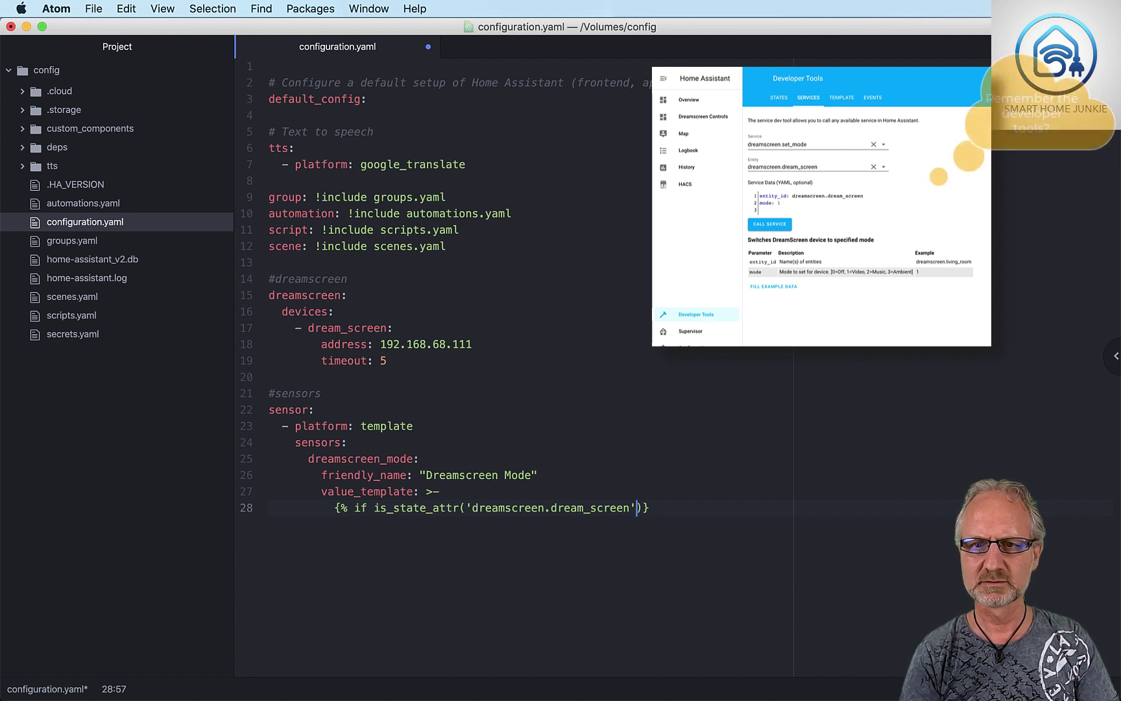
# Step: Complete the if condition with the attribute 'device_mode' and the value 1, and close the template tag
pyautogui.write(', ')
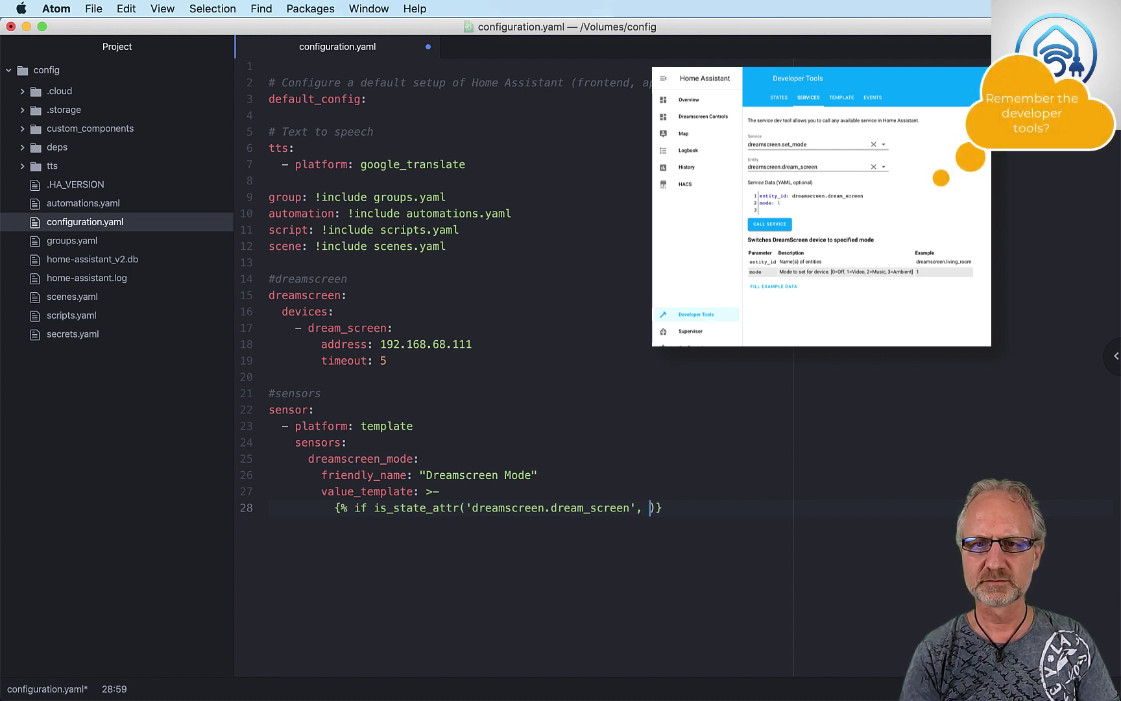
pyautogui.write("'")
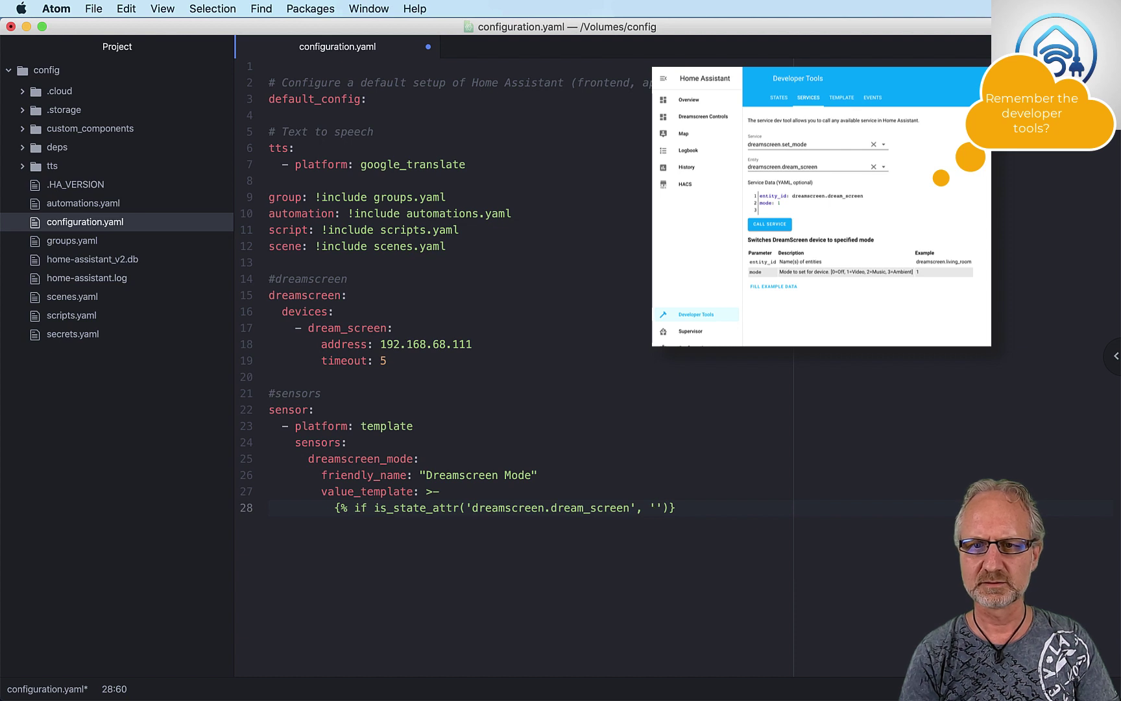
pyautogui.write('device')
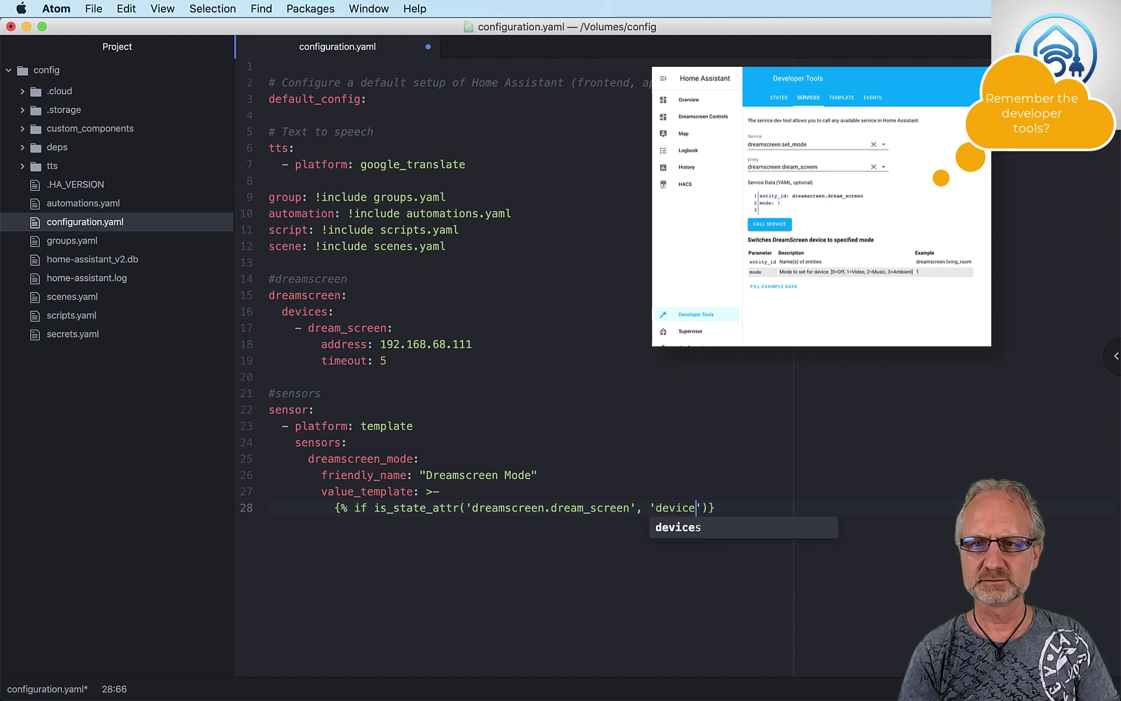
pyautogui.write('_mode')
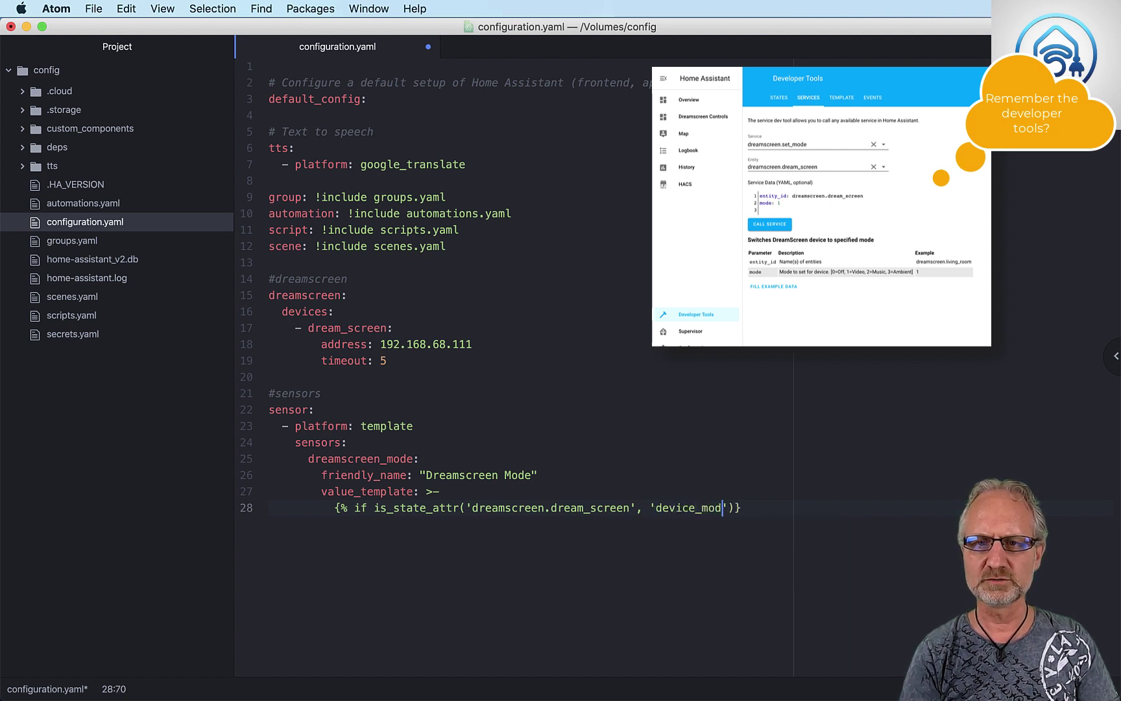
pyautogui.write("'")
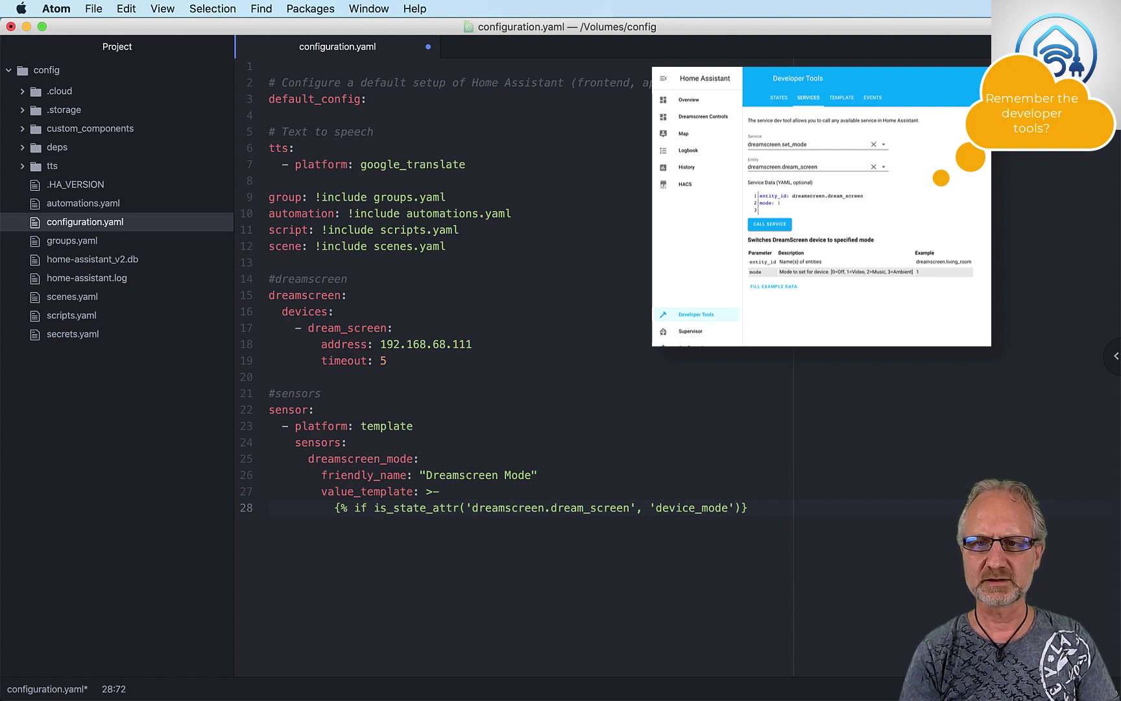
pyautogui.write(', 1')
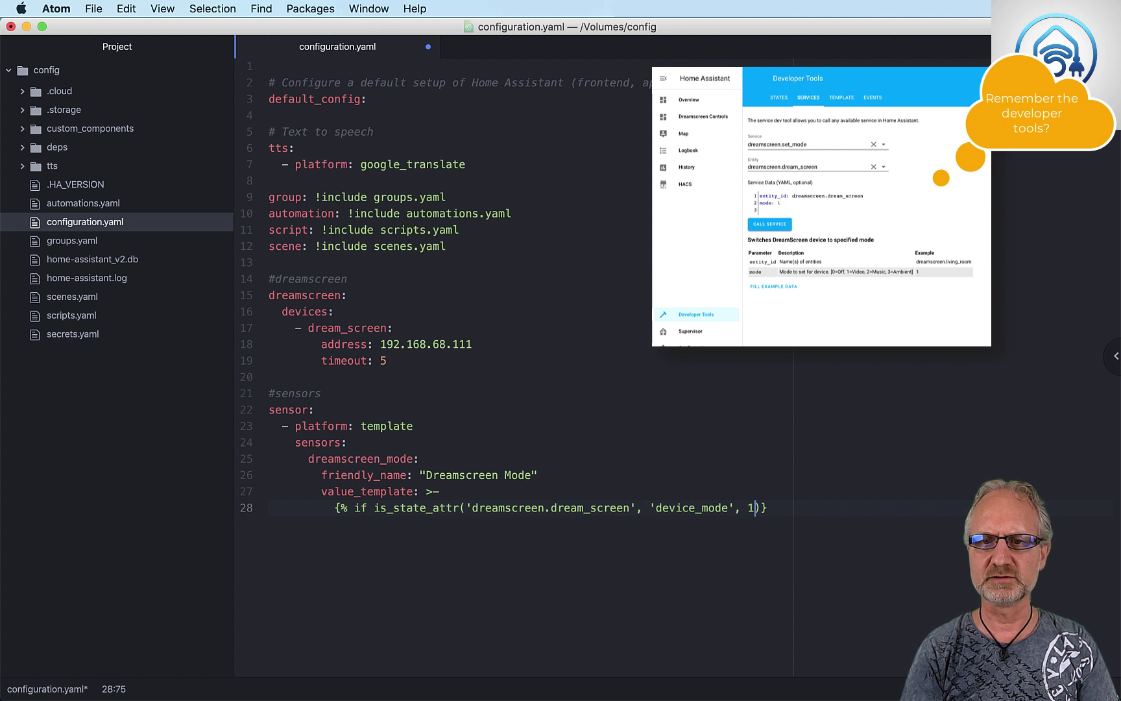
pyautogui.click(761, 507)
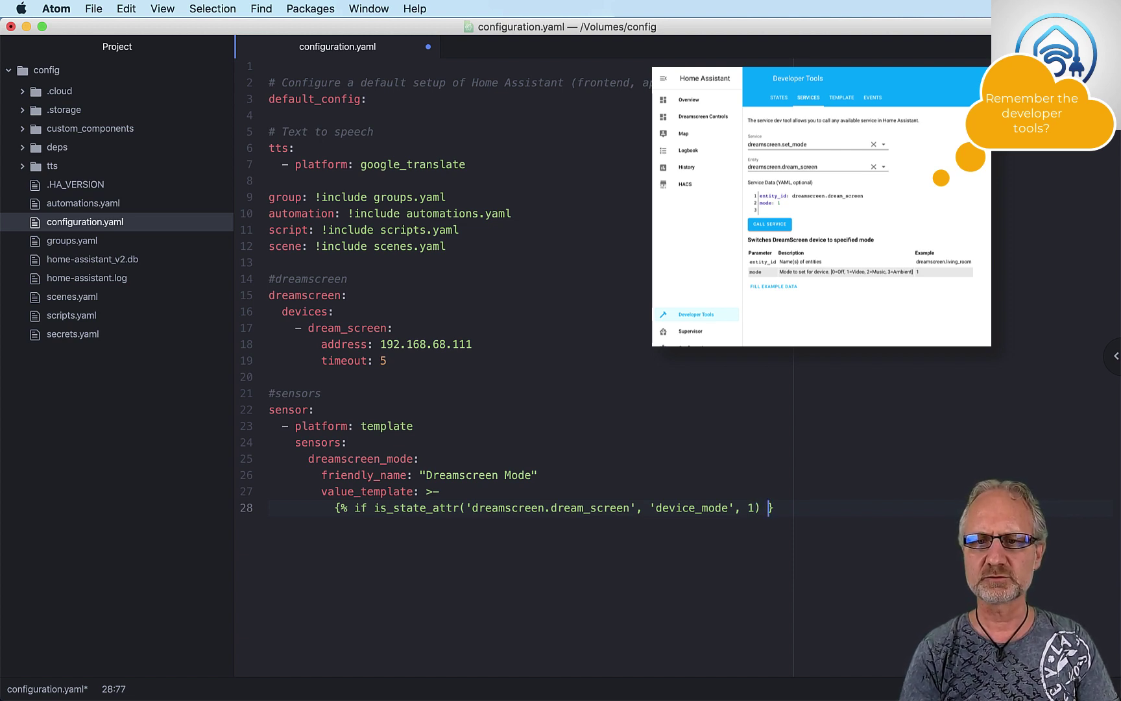
pyautogui.write('%')
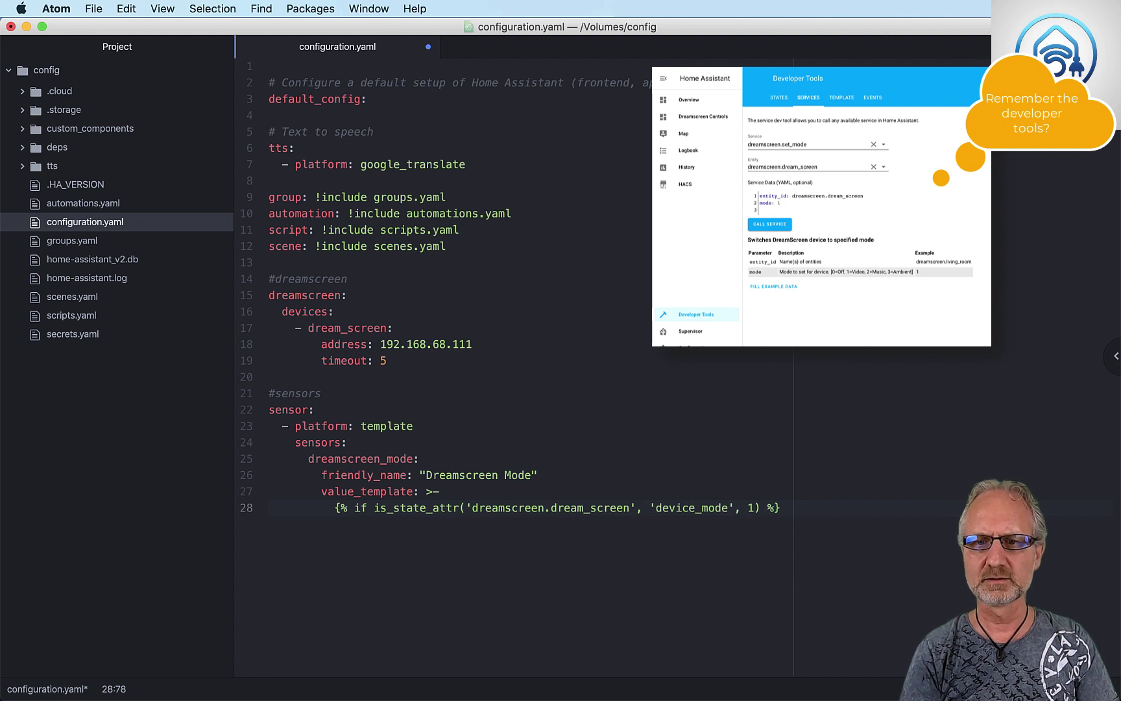
pyautogui.press('Right')
# Step: Add an indented line with the output Video below the if condition and start a new line
pyautogui.press('Return')
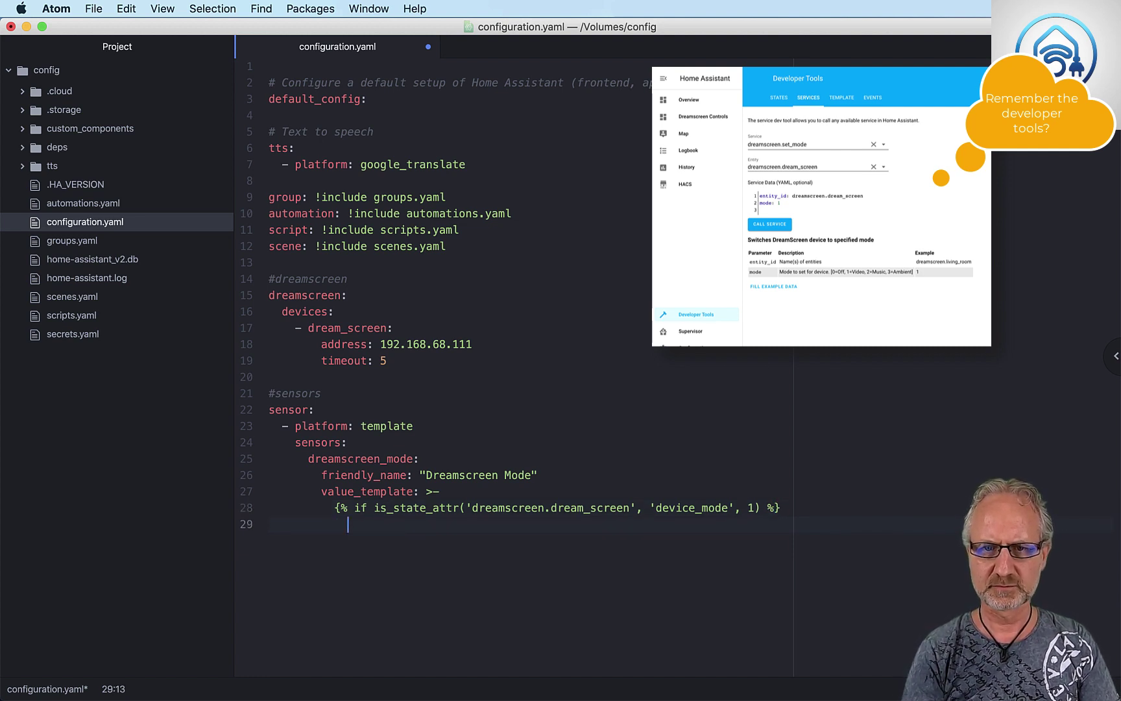
pyautogui.write('Video')
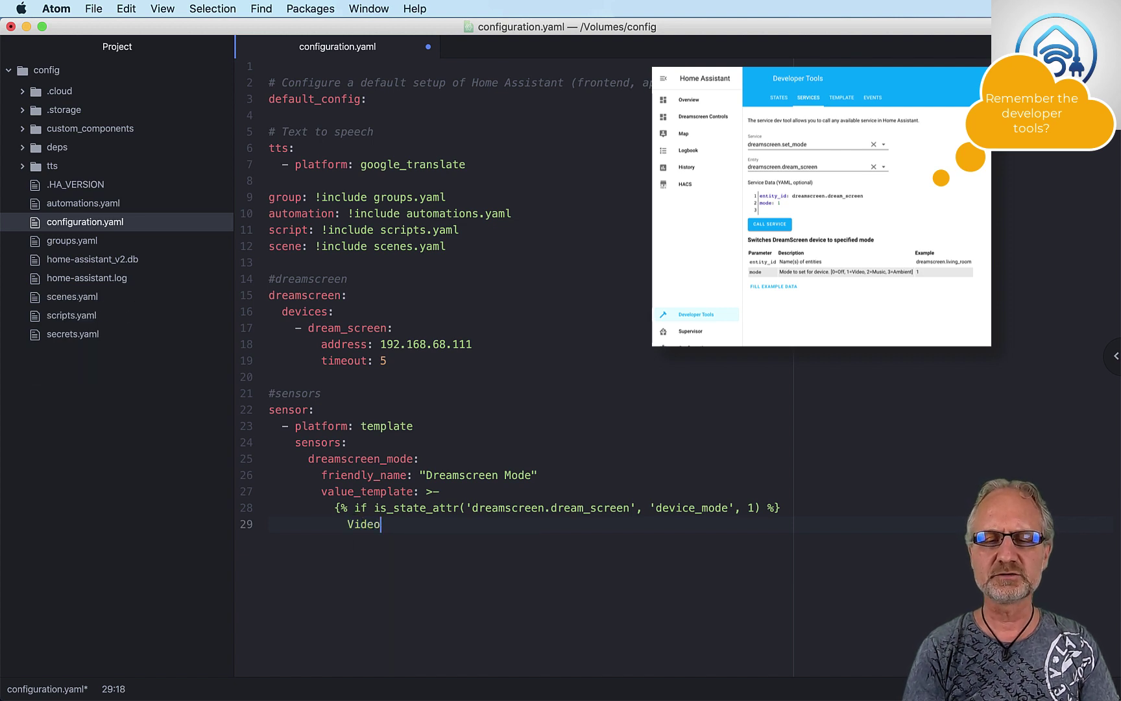
pyautogui.press('Return')
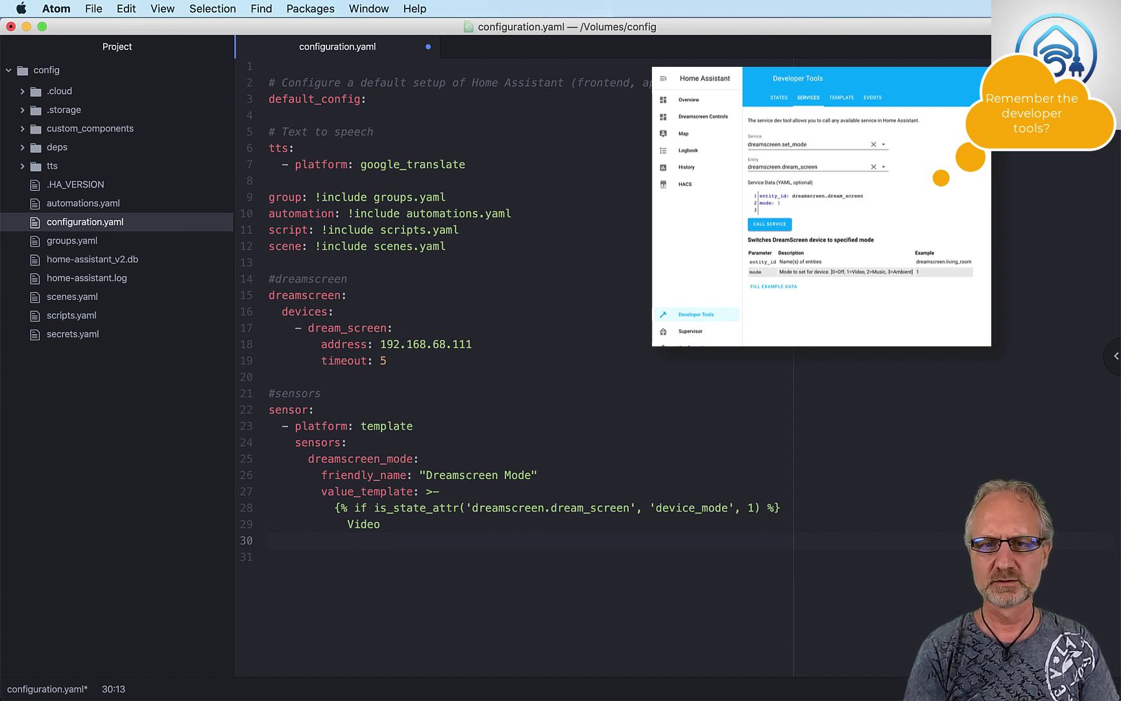
# Step: Begin an elif branch aligned with the if line, calling is_state_attr with an opening quoted argument
pyautogui.press('BackSpace')
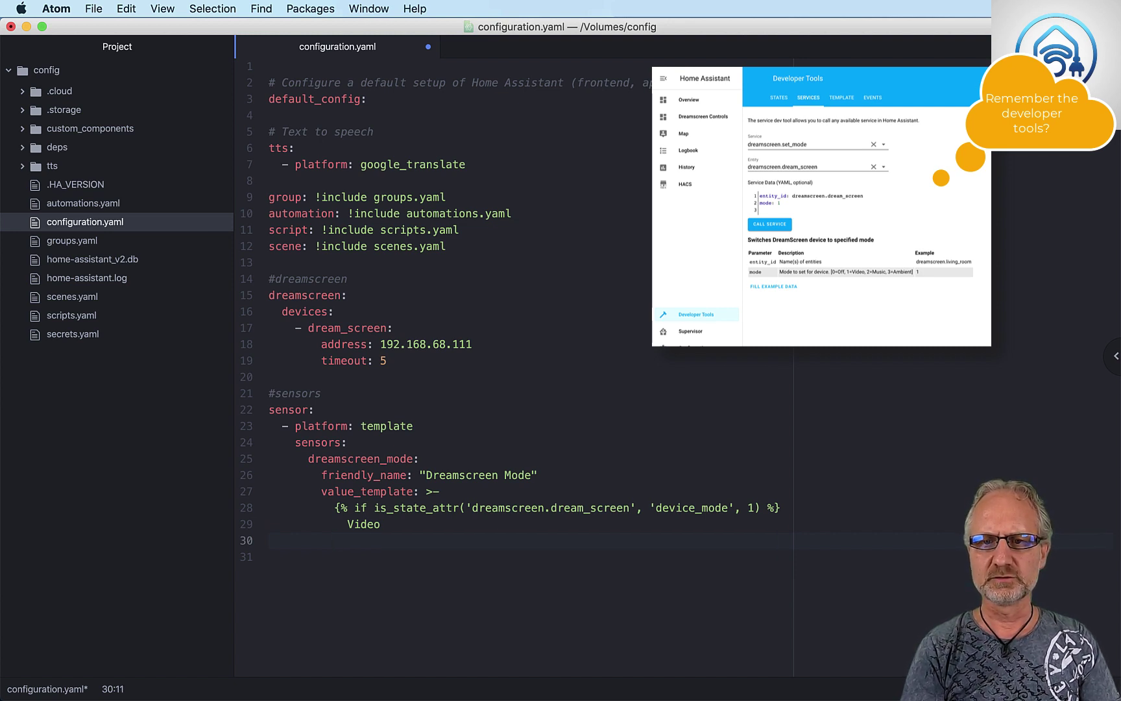
pyautogui.write('{')
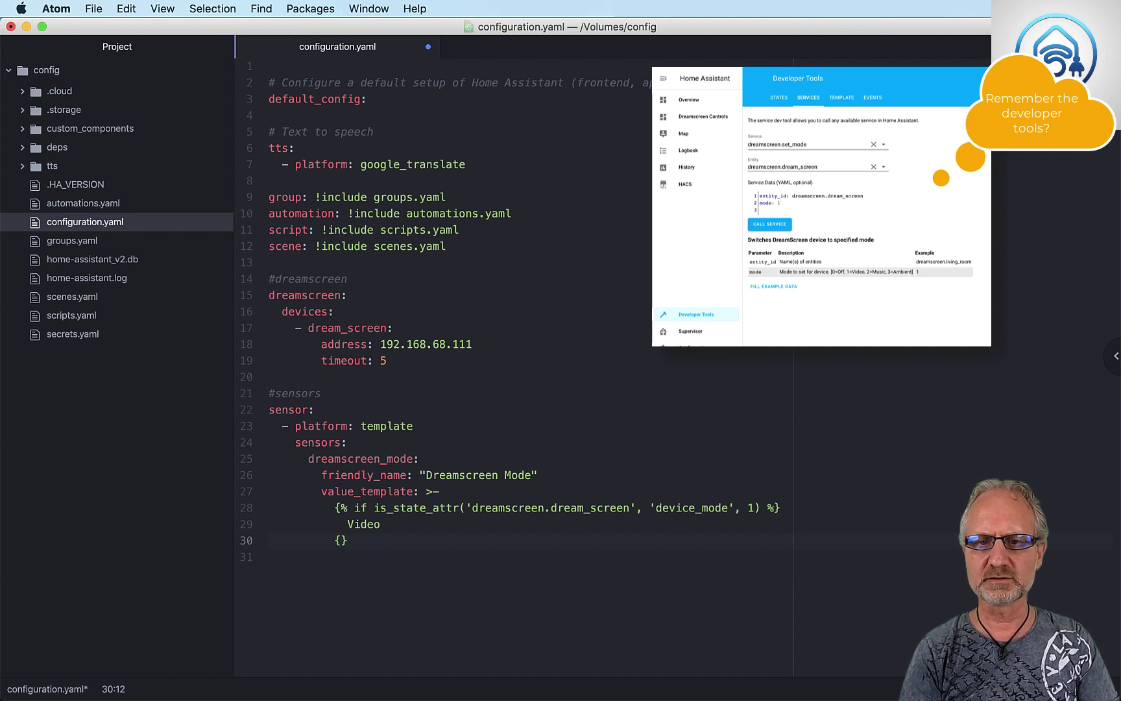
pyautogui.write('% el')
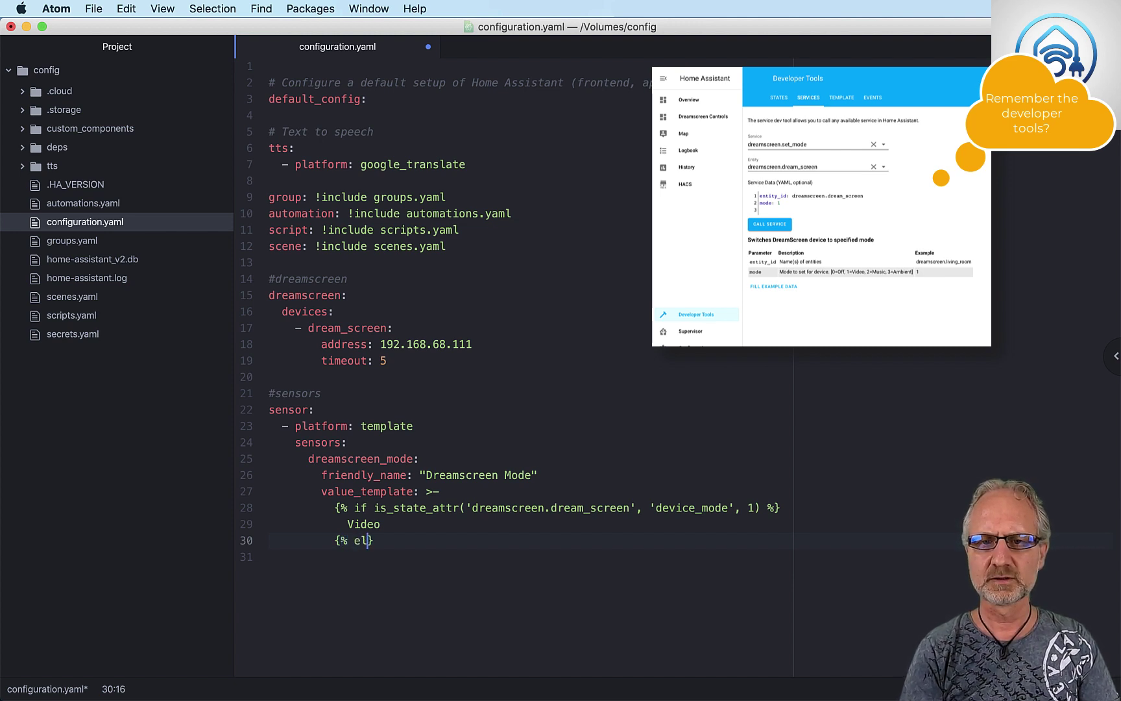
pyautogui.write('if')
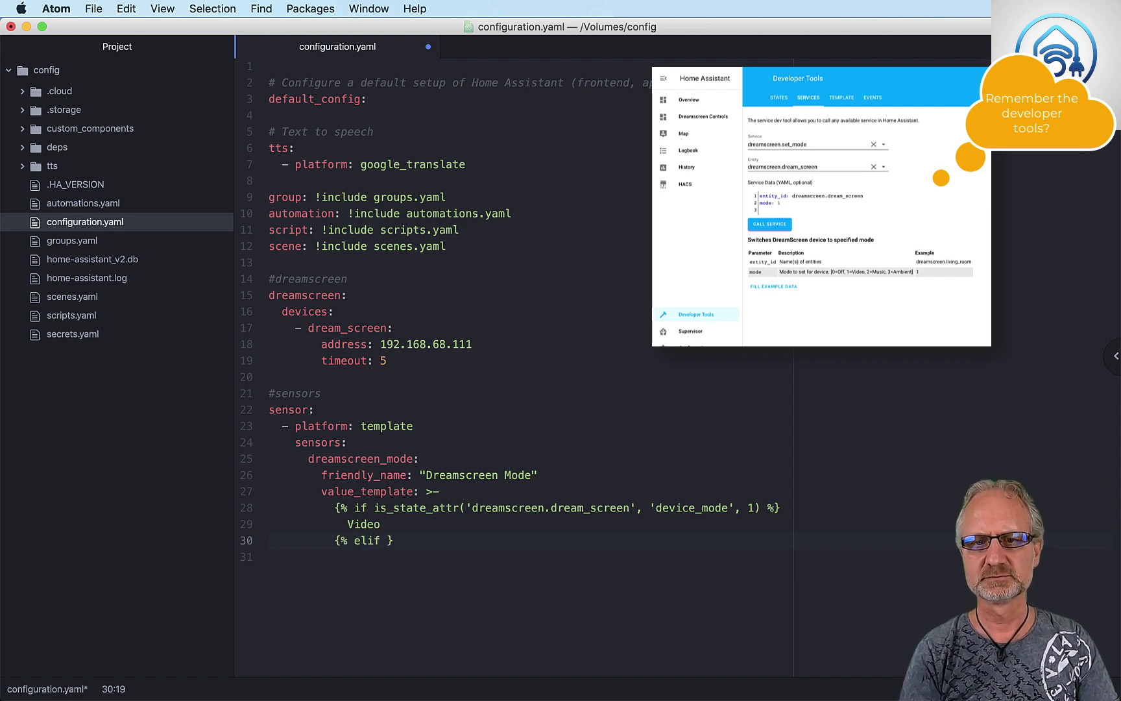
pyautogui.write(' is_state')
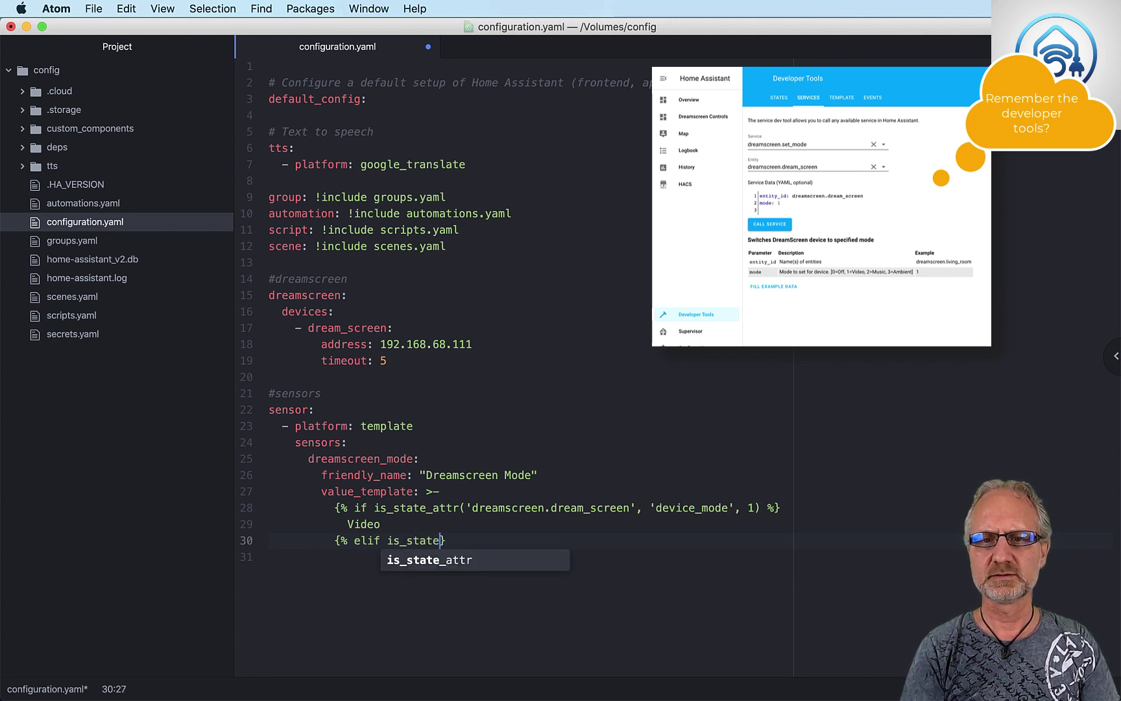
pyautogui.write('_at')
pyautogui.press('Tab')
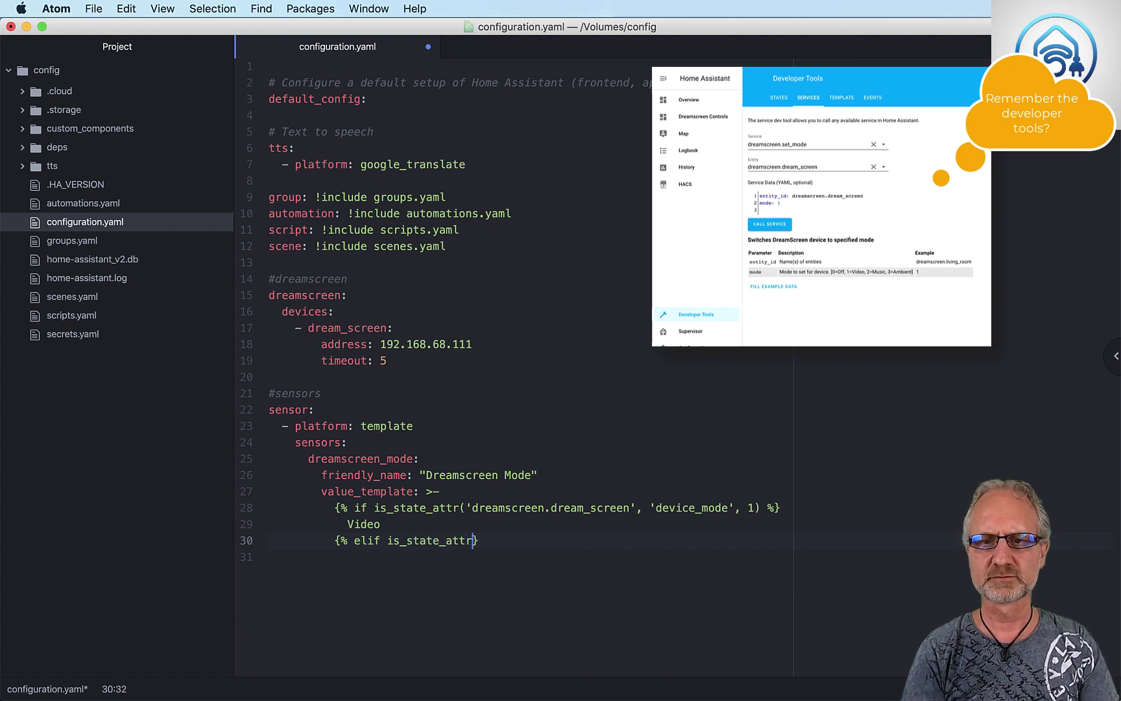
pyautogui.write("('")
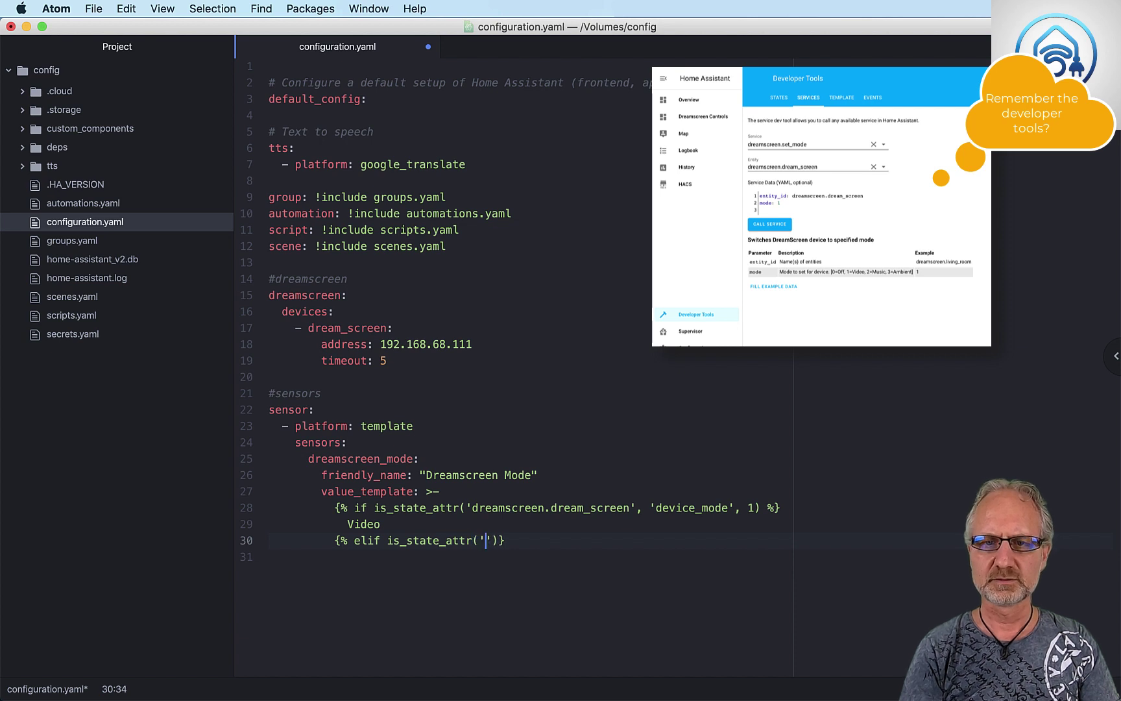
# Step: Enter 'dreamscreen.dream_screen' as the entity argument of the elif condition, followed by a comma
pyautogui.write('dreamscreen')
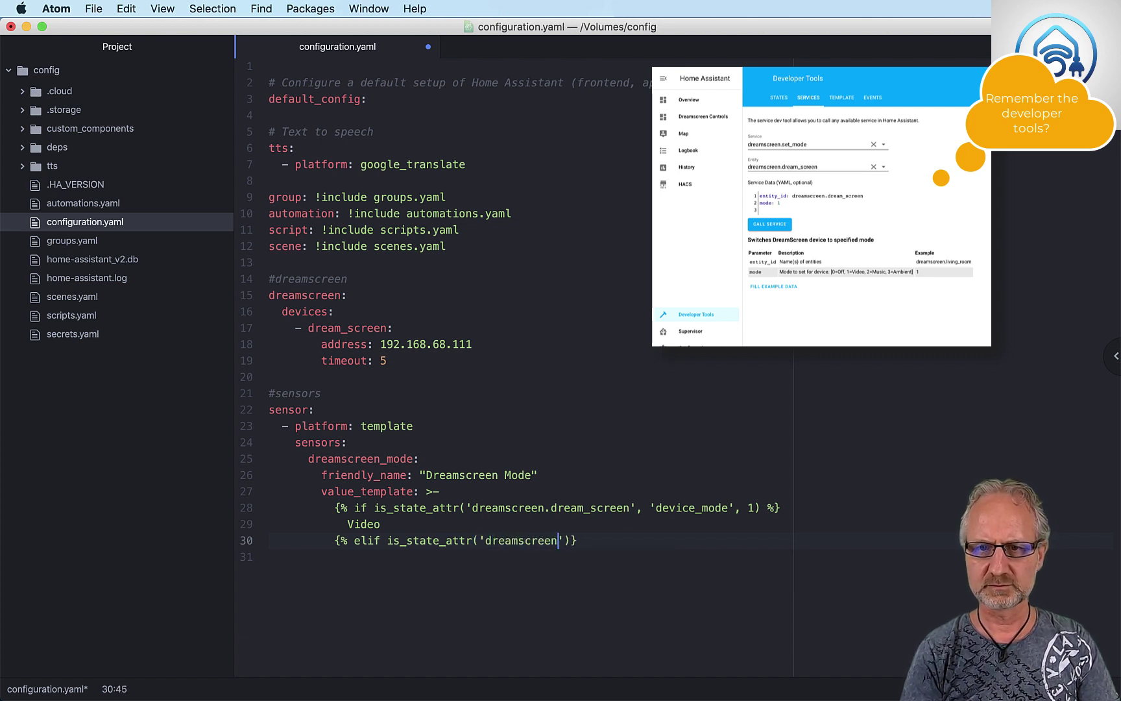
pyautogui.write('.dream')
pyautogui.press('Down')
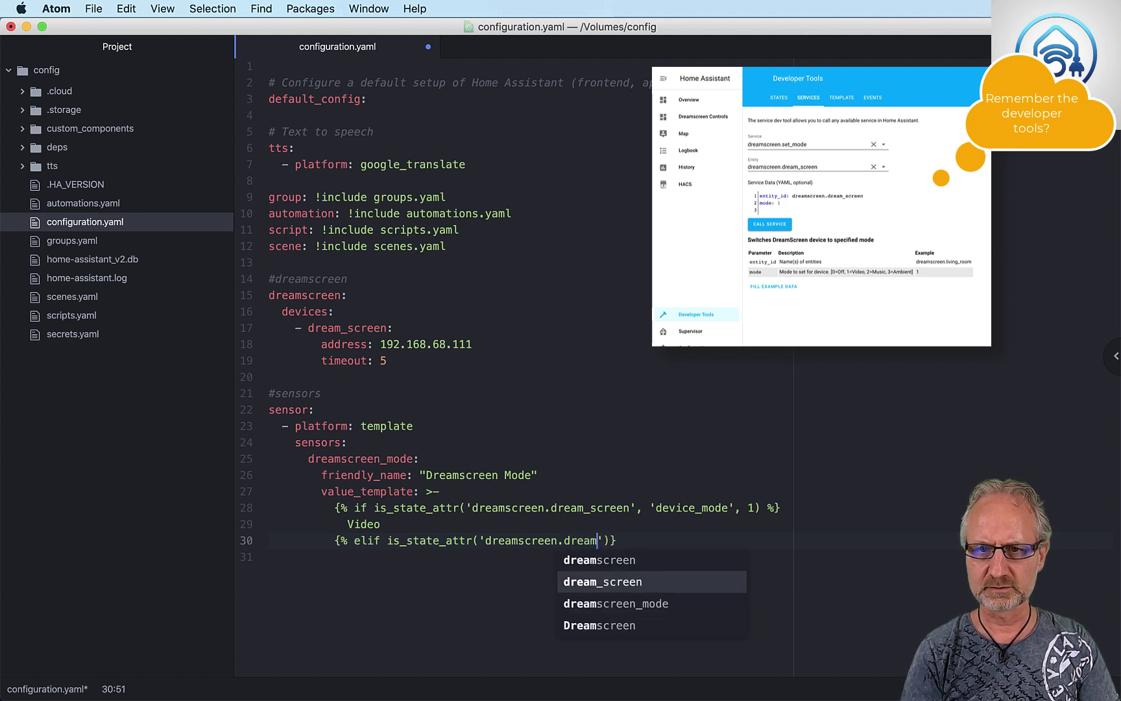
pyautogui.press('Tab')
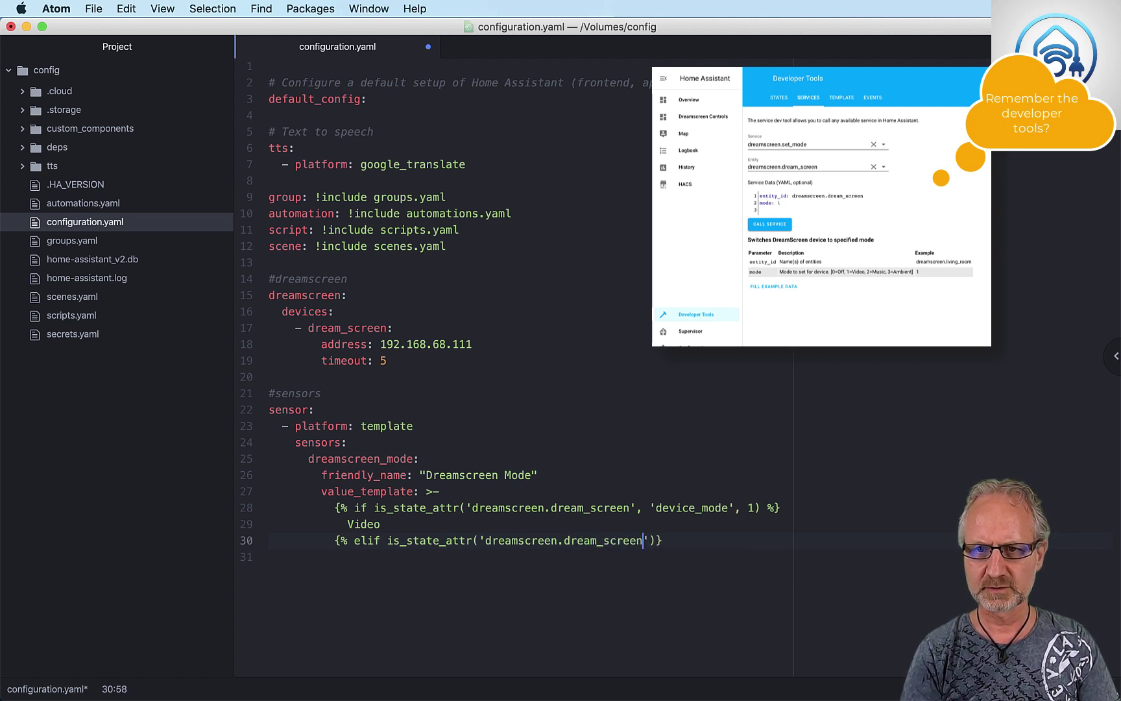
pyautogui.write("', ")
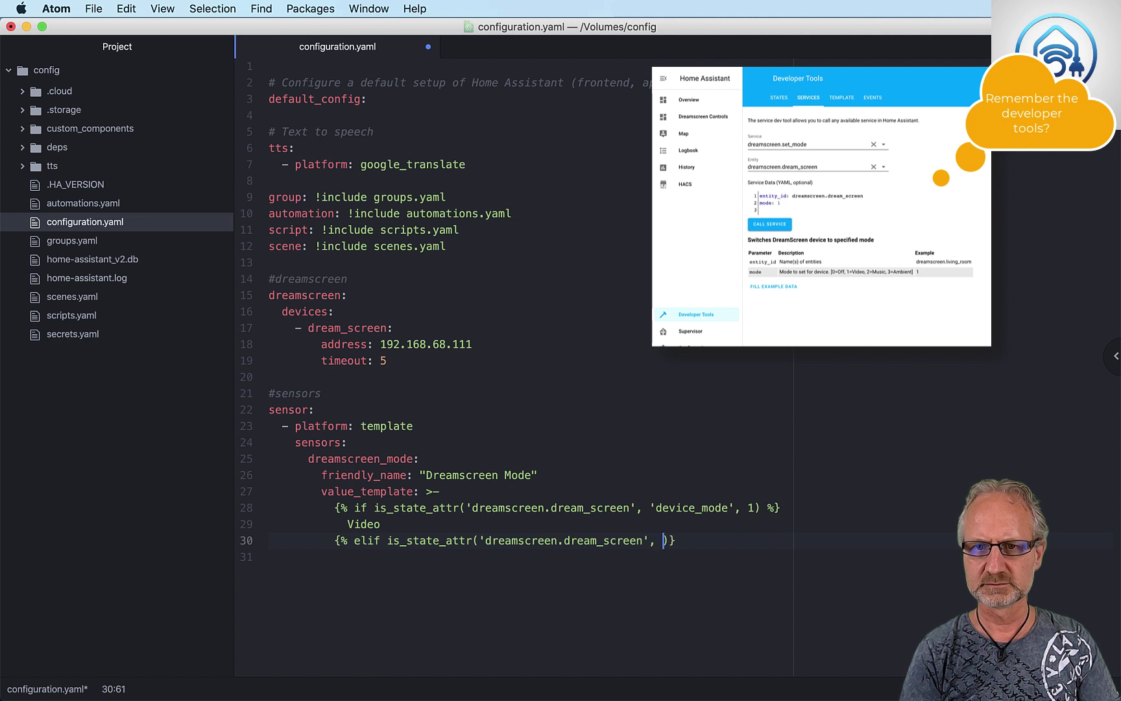
# Step: Complete the elif condition with the attribute 'device_mode' and the value 2, and close the template tag
pyautogui.write("'")
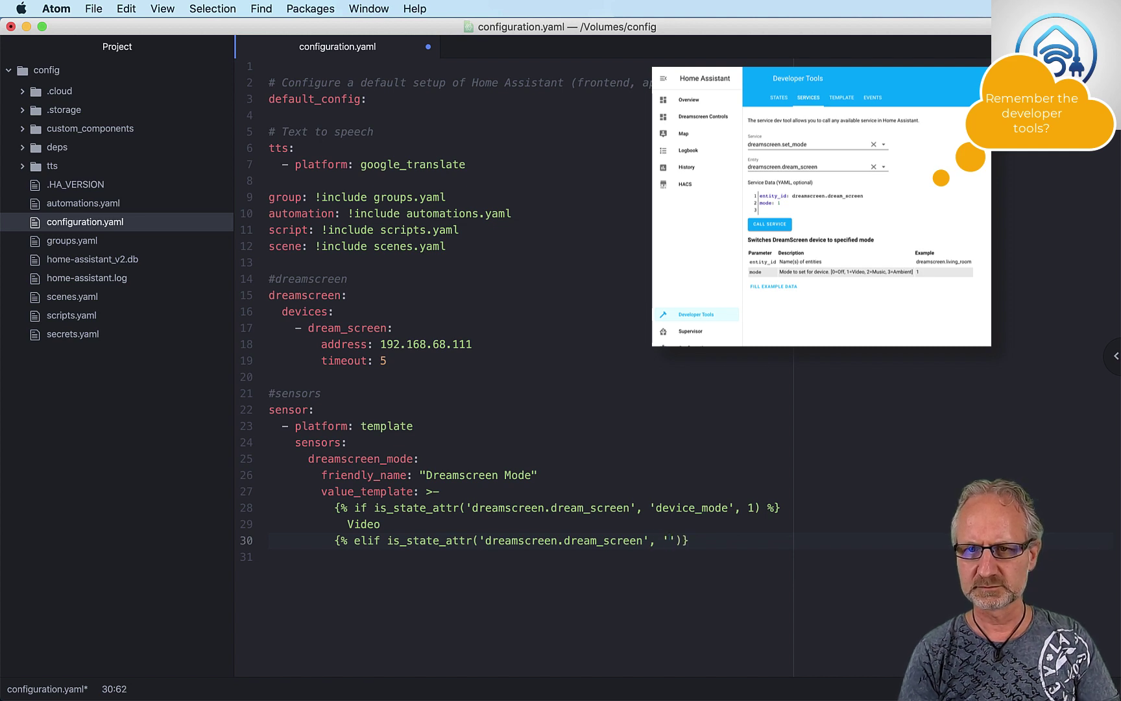
pyautogui.write('device')
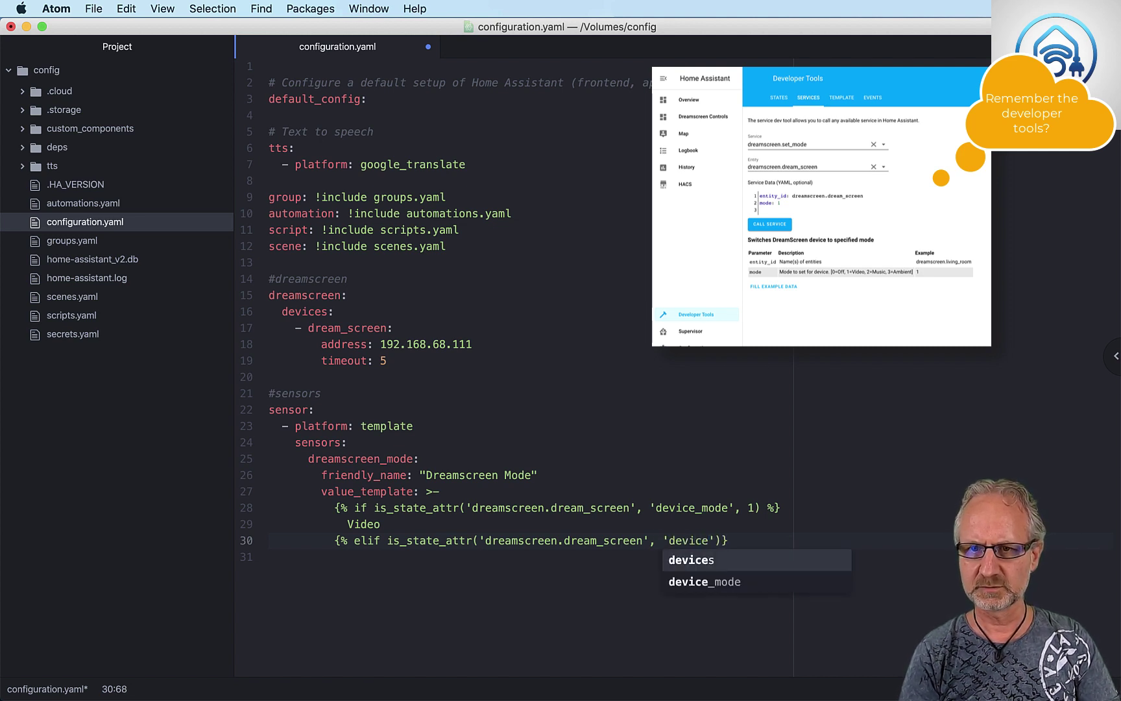
pyautogui.press('Down')
pyautogui.press('Tab')
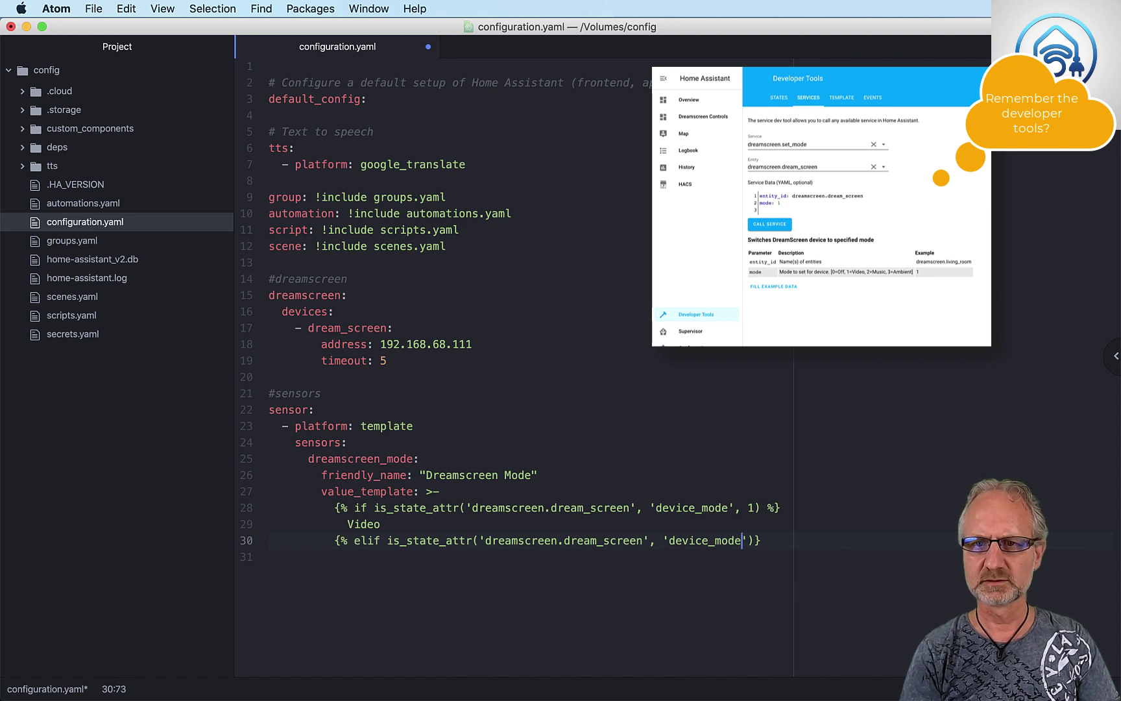
pyautogui.write("',")
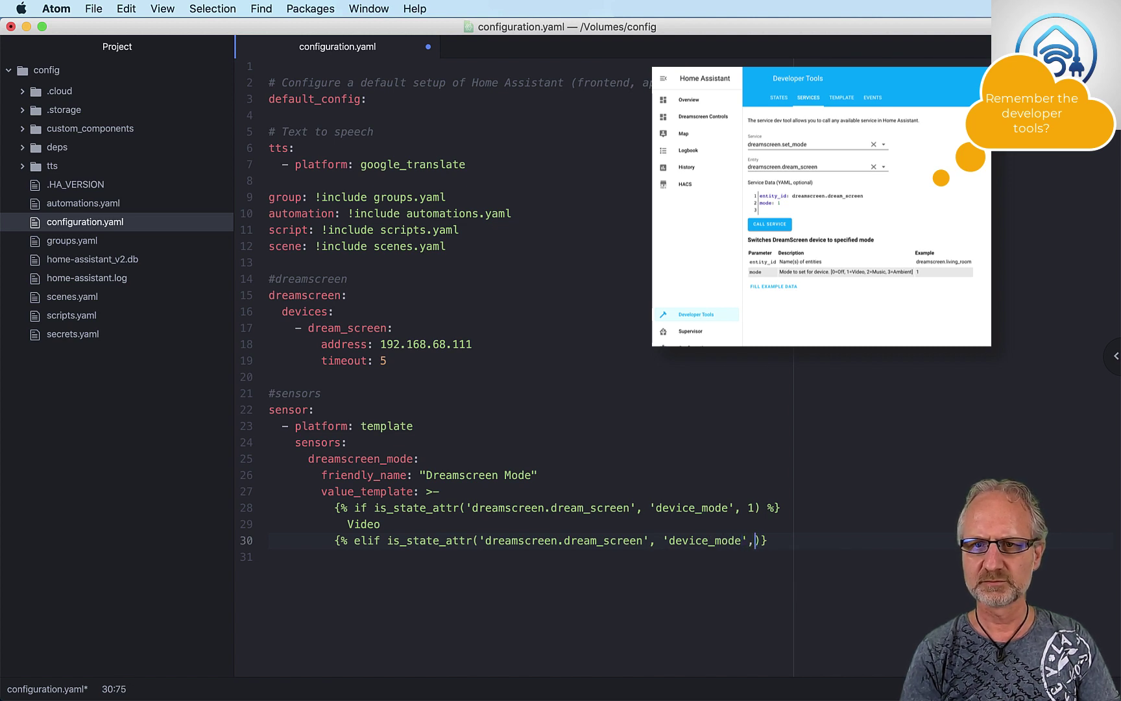
pyautogui.write(' 2')
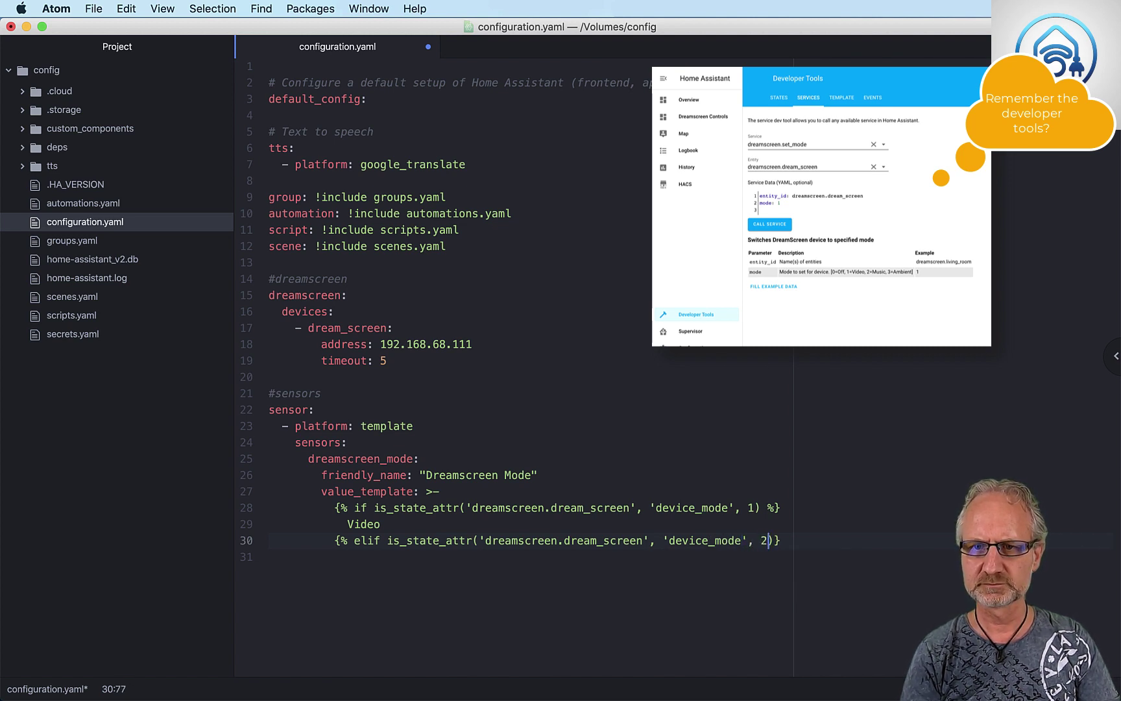
pyautogui.press('Right')
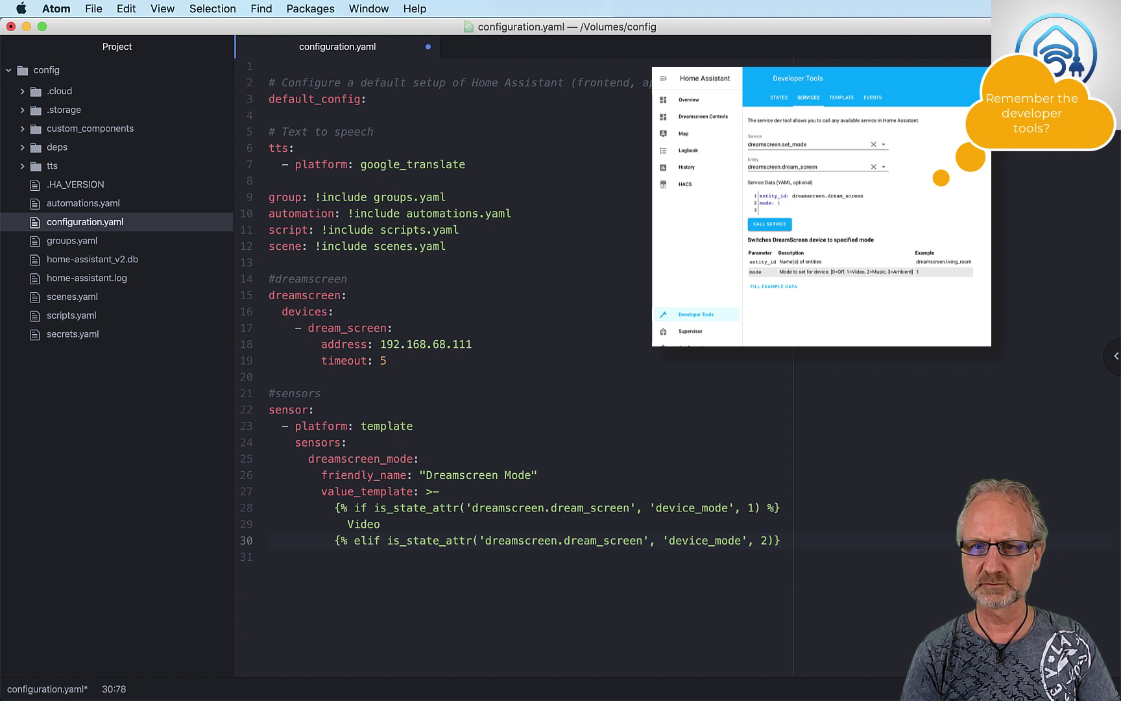
pyautogui.write('%')
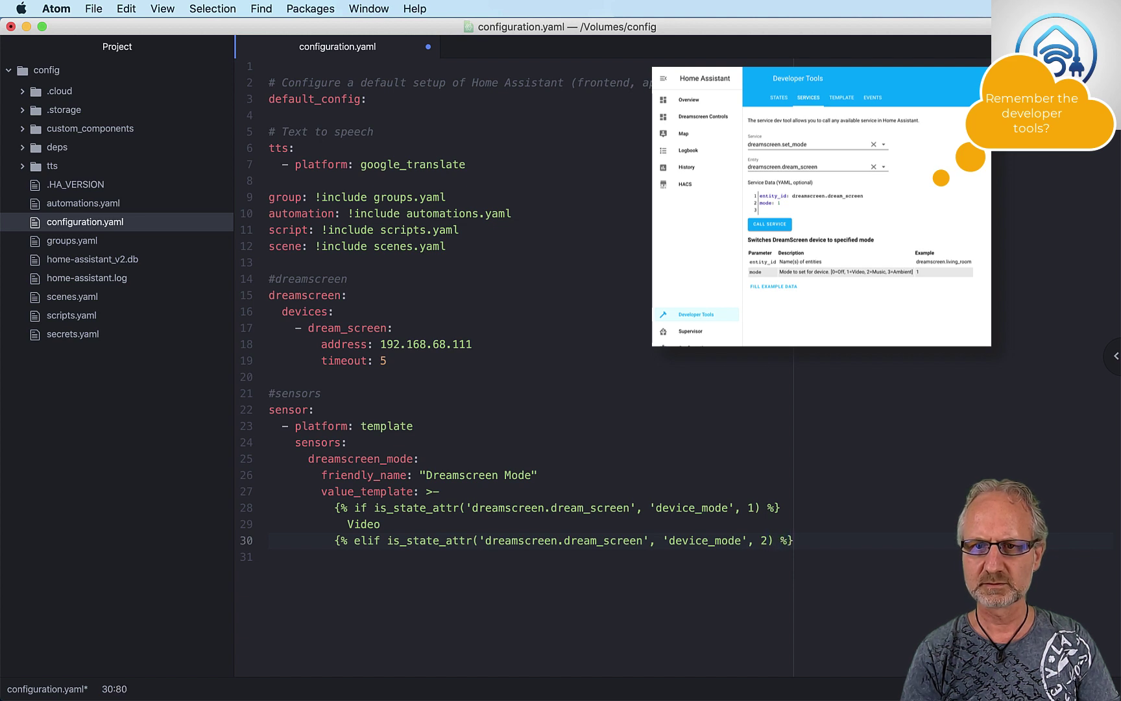
pyautogui.press('Right')
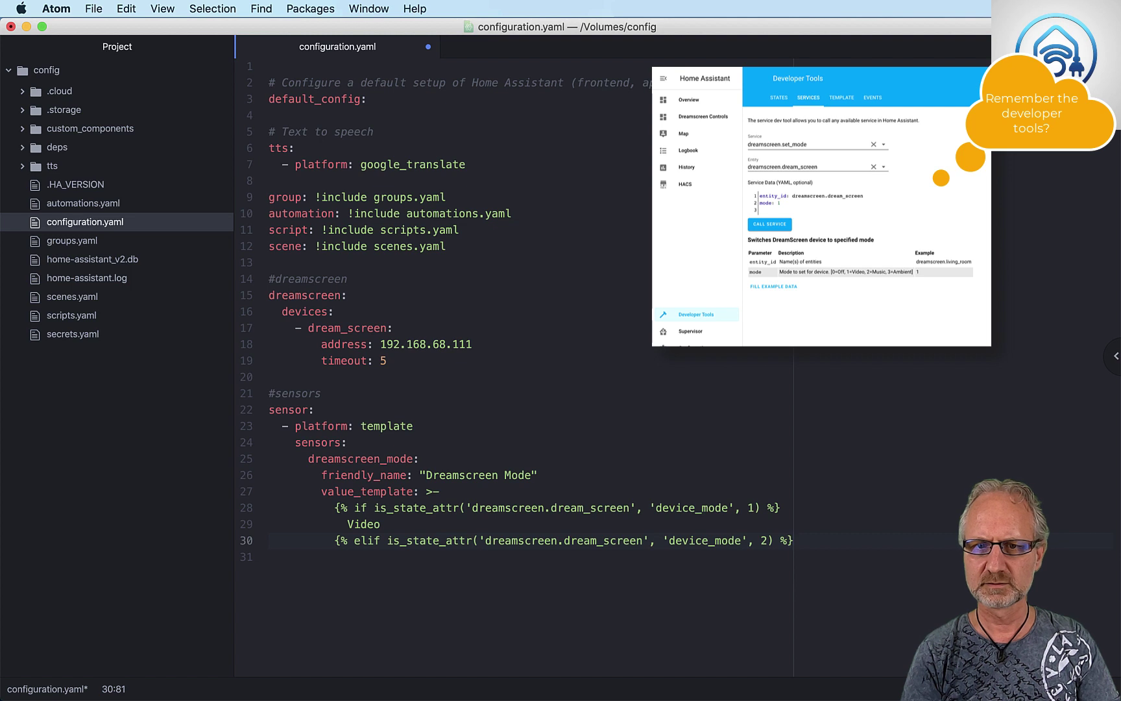
# Step: Add an indented output line Music below the elif condition for device_mode 2 and start a new line
pyautogui.press('Return')
pyautogui.write('Mu')
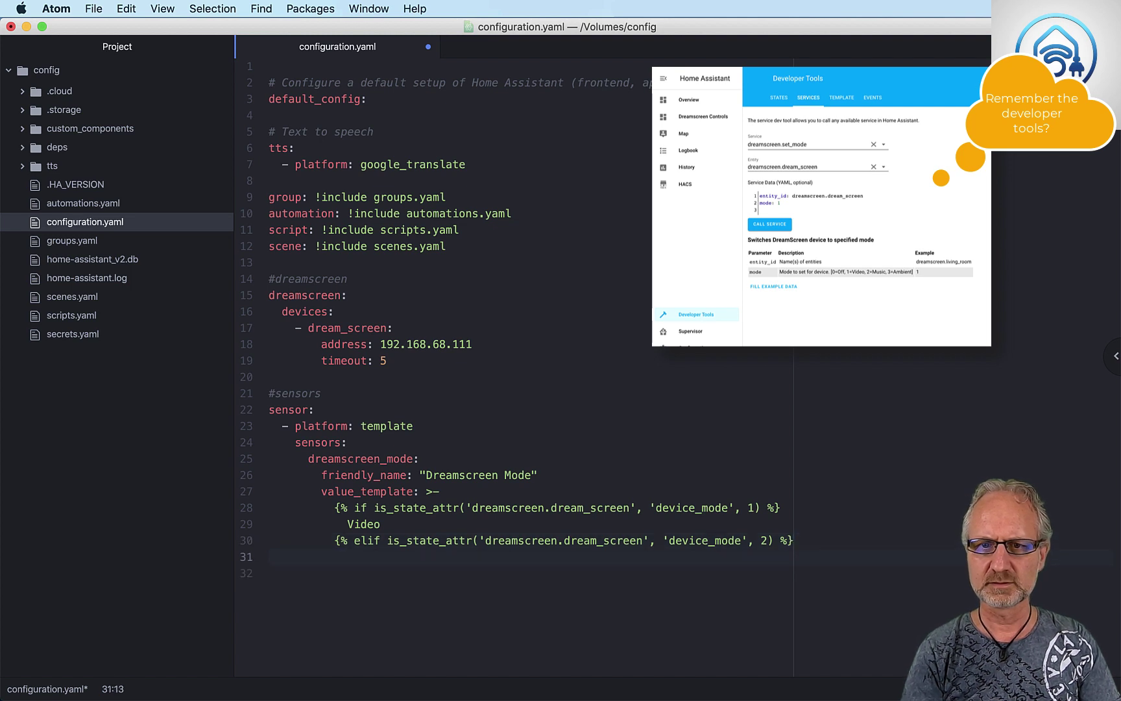
pyautogui.write('sic')
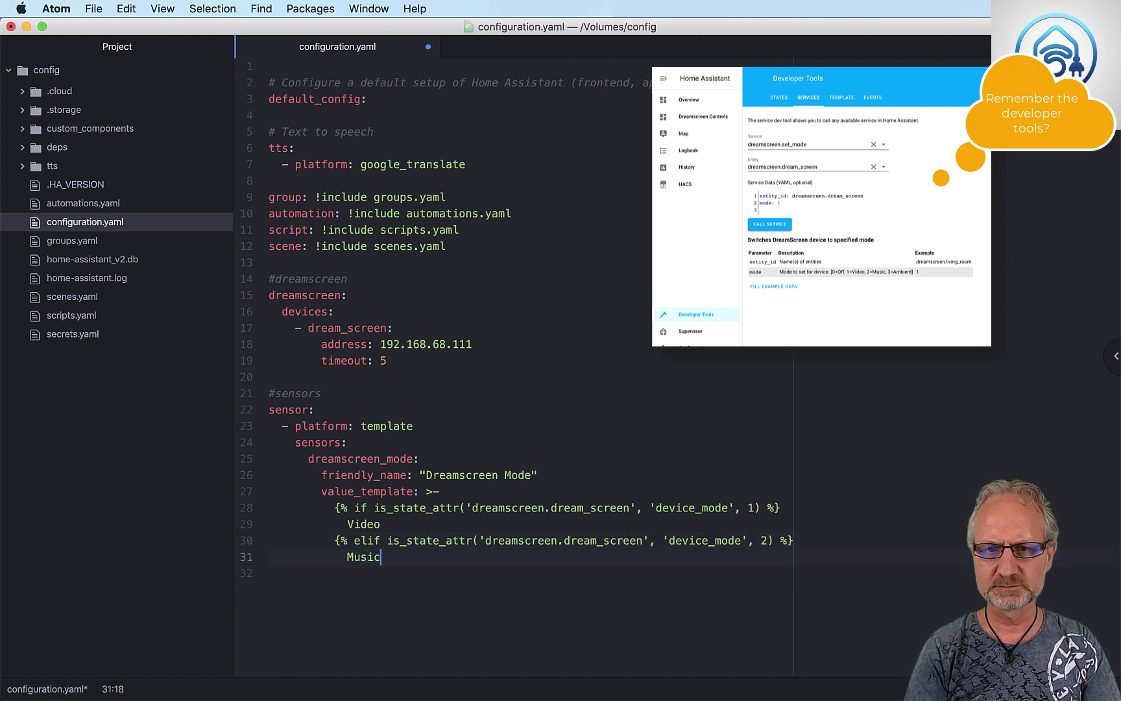
pyautogui.press('Return')
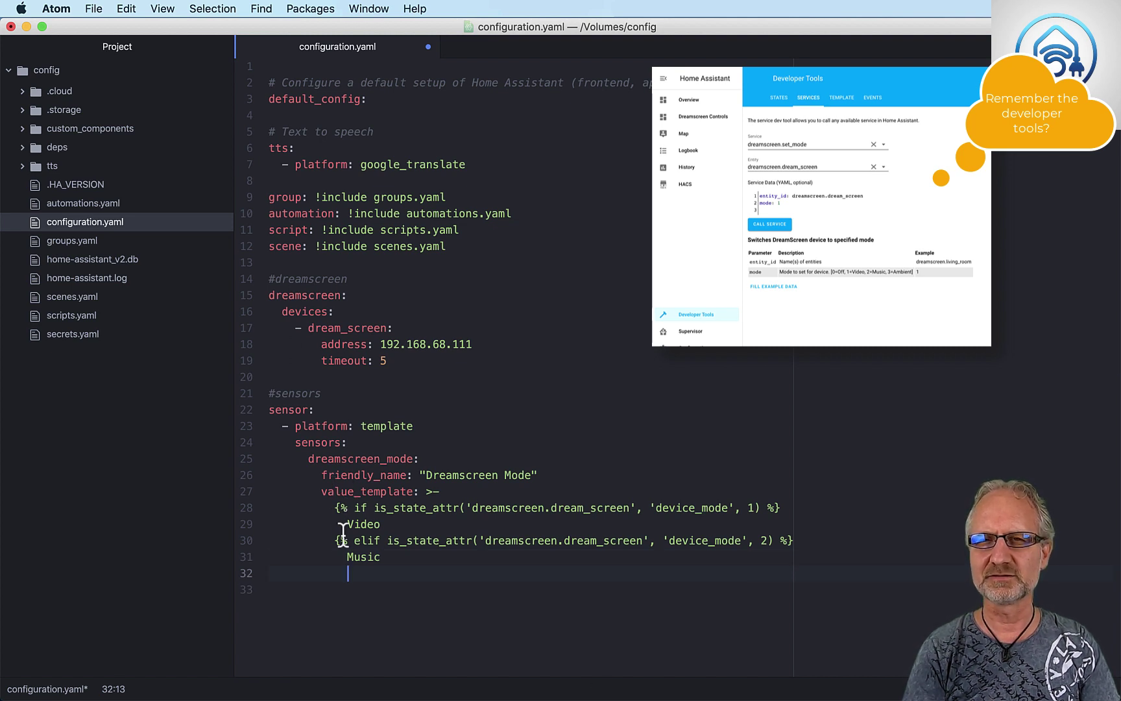
# Step: Duplicate the elif condition and its Music output line directly below, aligned with the existing elif branch
pyautogui.moveTo(333, 541); pyautogui.dragTo(397, 553)
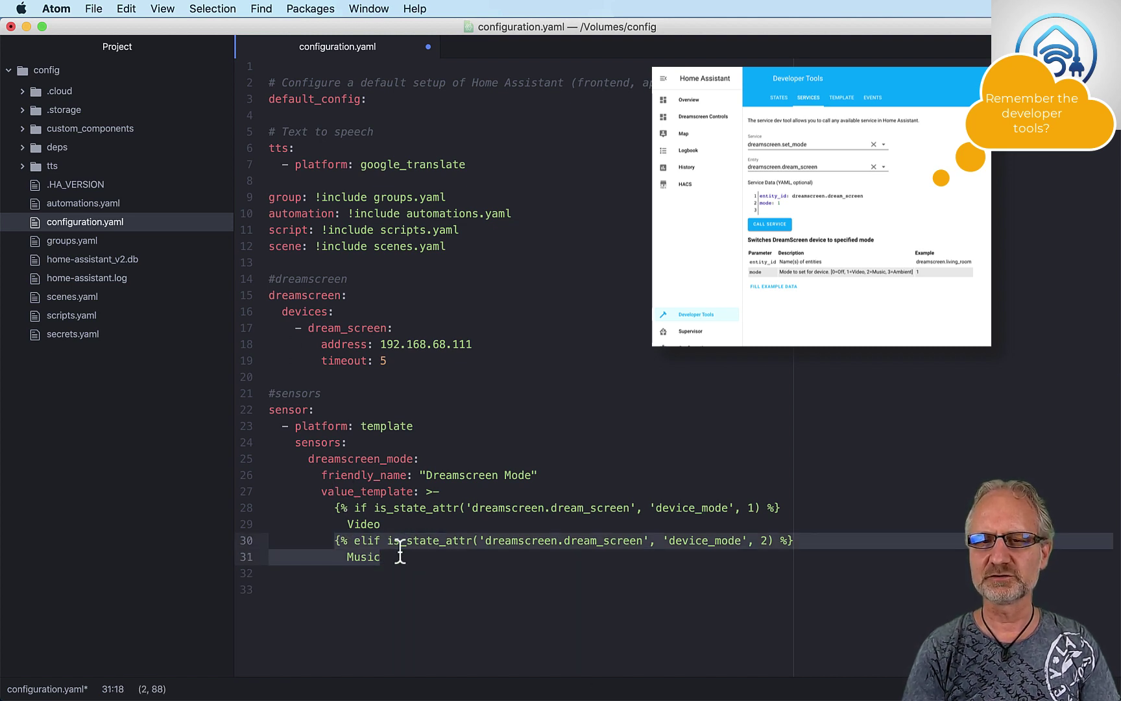
pyautogui.rightClick(364, 545)
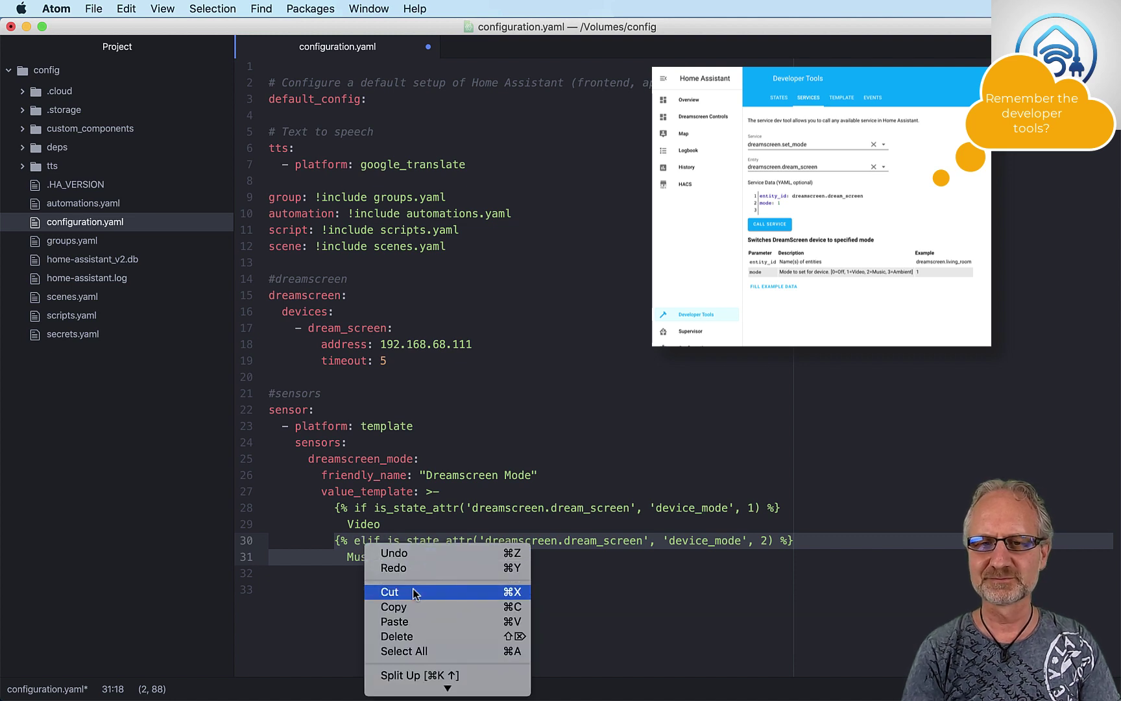
pyautogui.click(415, 607)
pyautogui.click(394, 558)
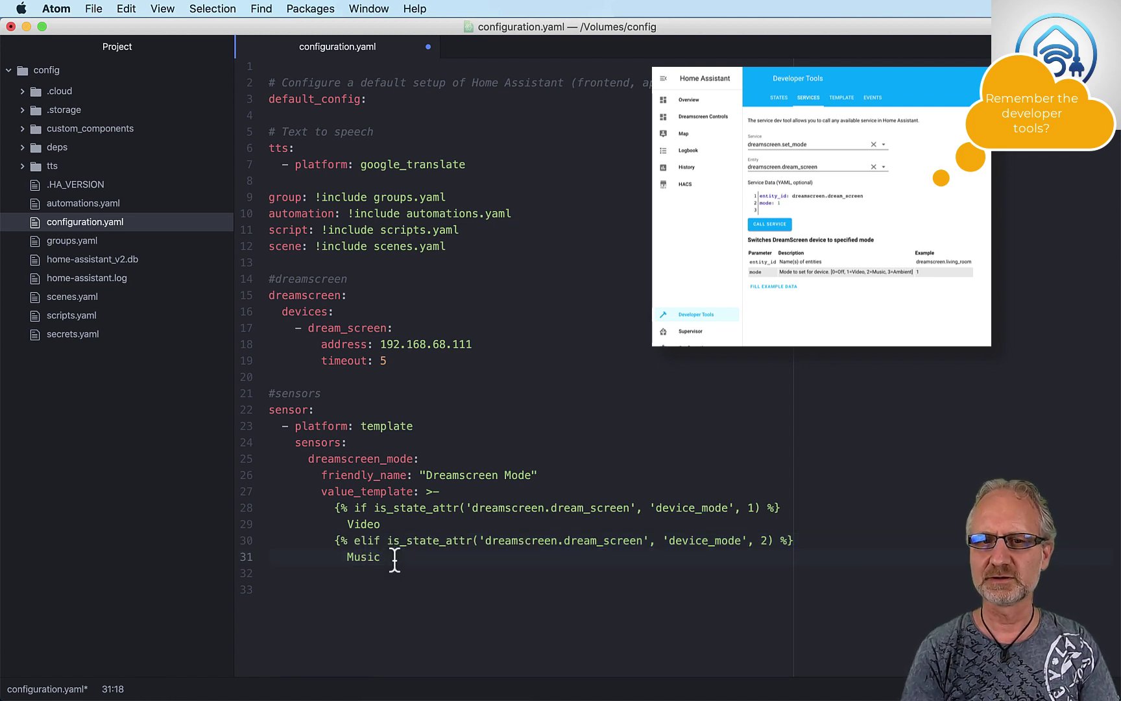
pyautogui.press('Return')
pyautogui.press('BackSpace')
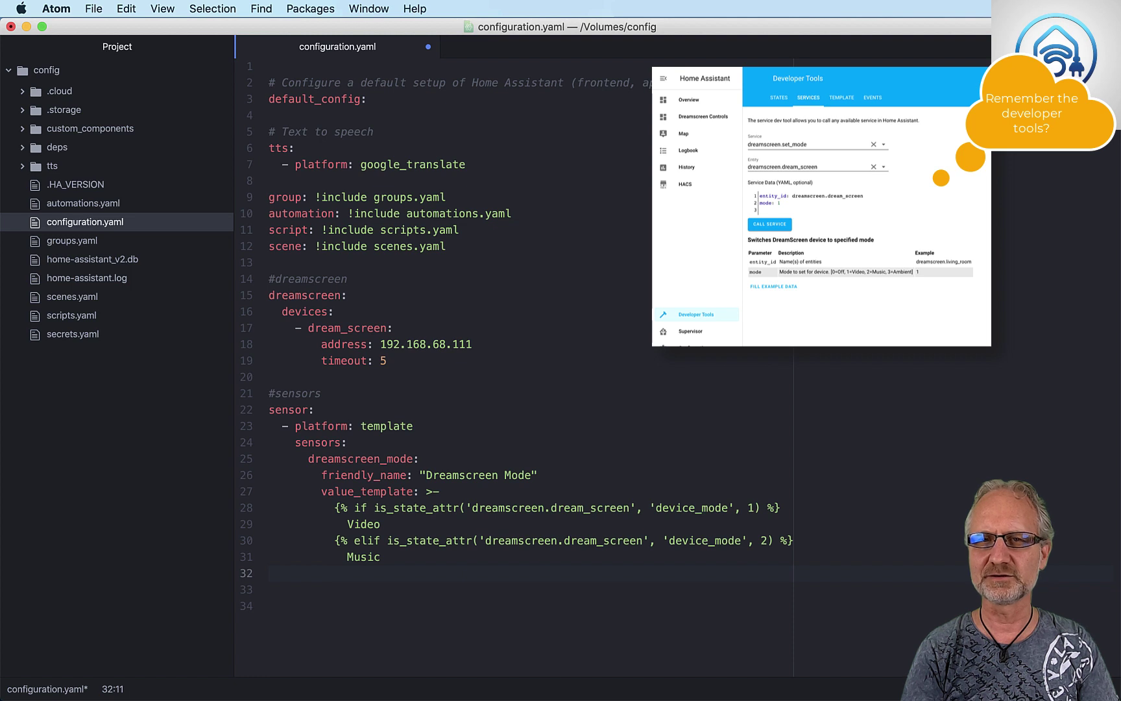
pyautogui.rightClick(340, 574)
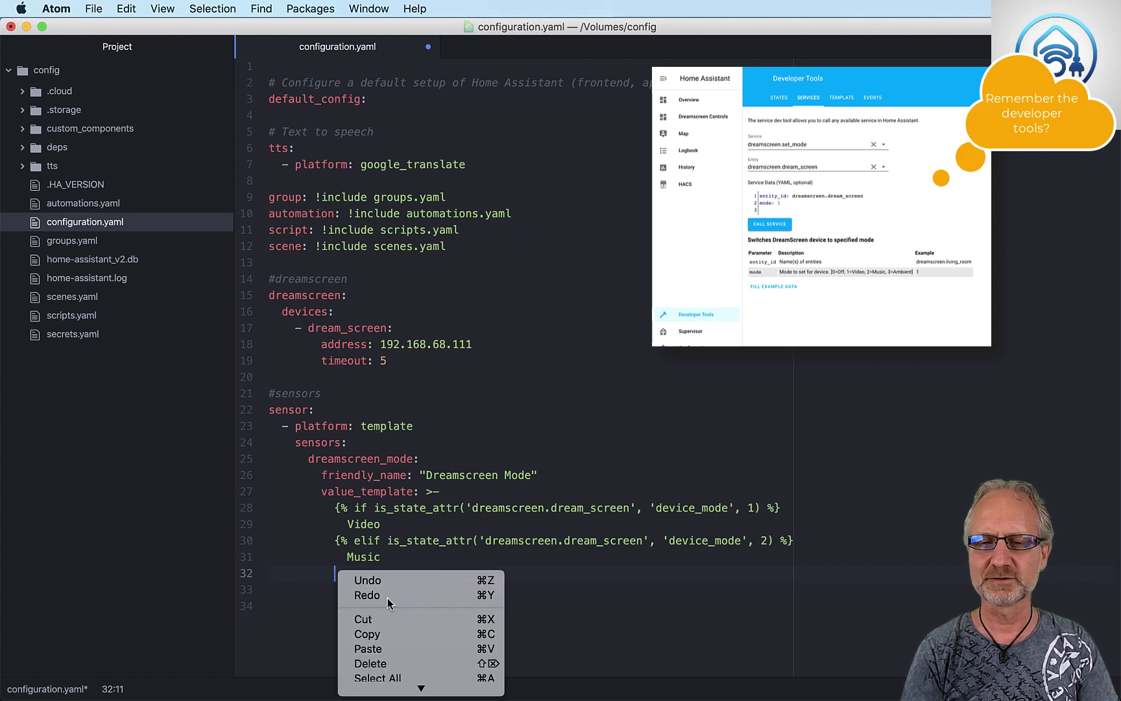
pyautogui.click(417, 648)
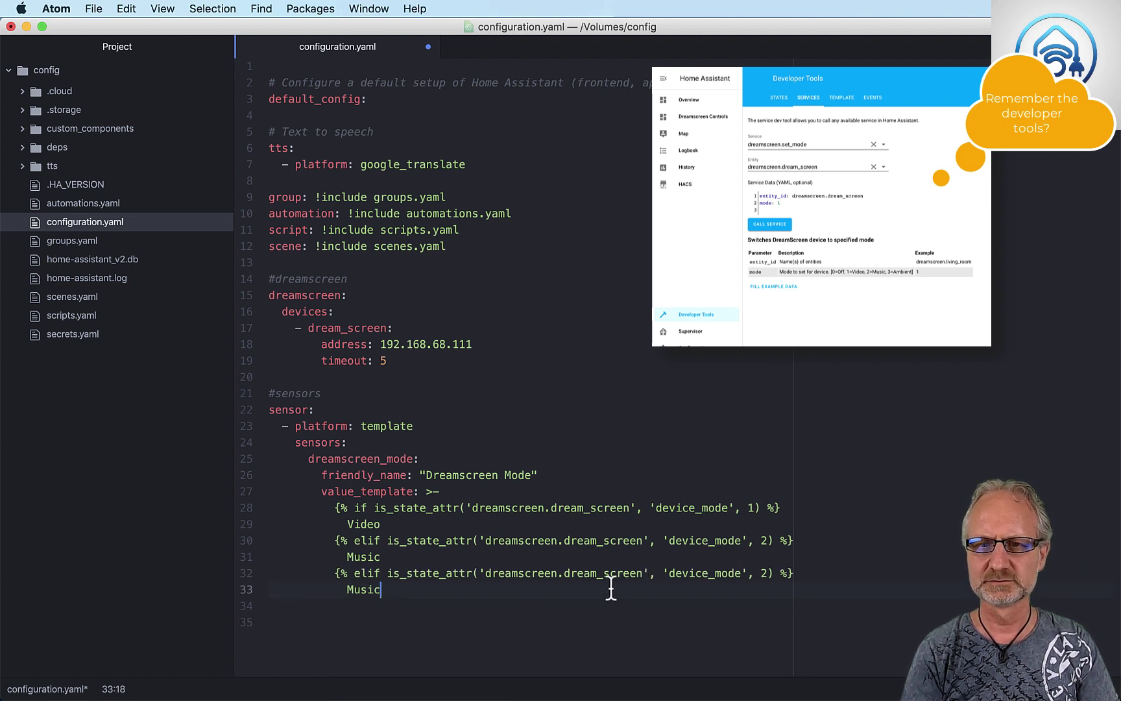
# Step: Change the device_mode value in the duplicated elif condition to 3
pyautogui.click(769, 574)
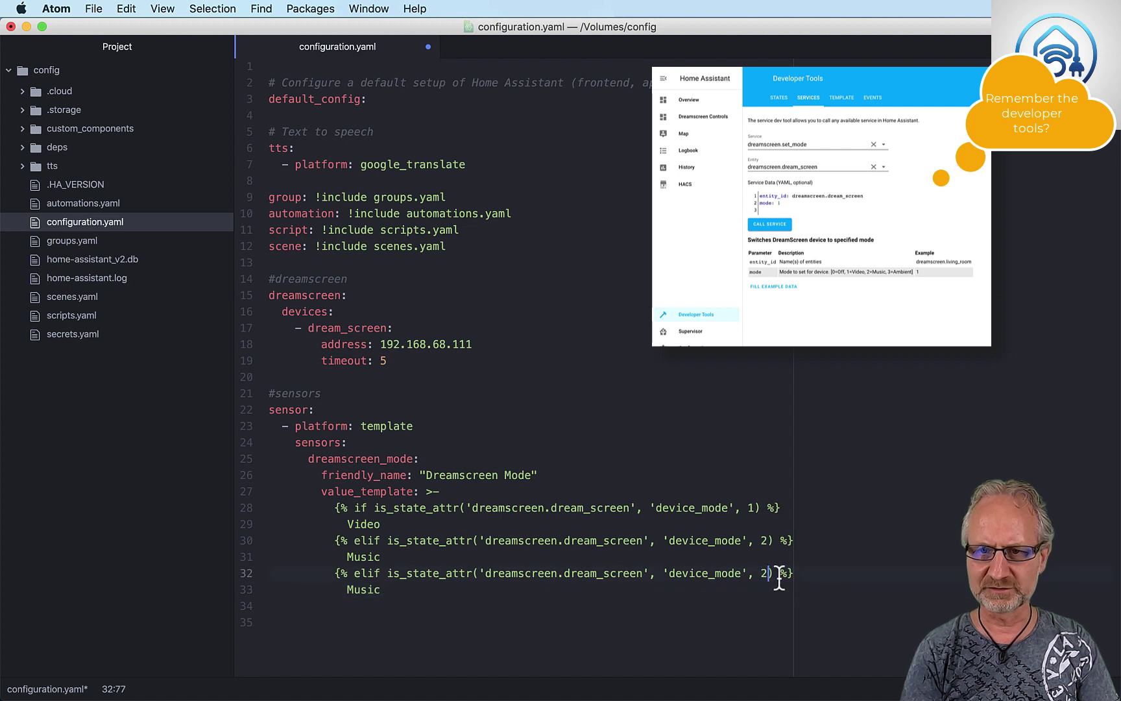
pyautogui.press('BackSpace')
pyautogui.write('3')
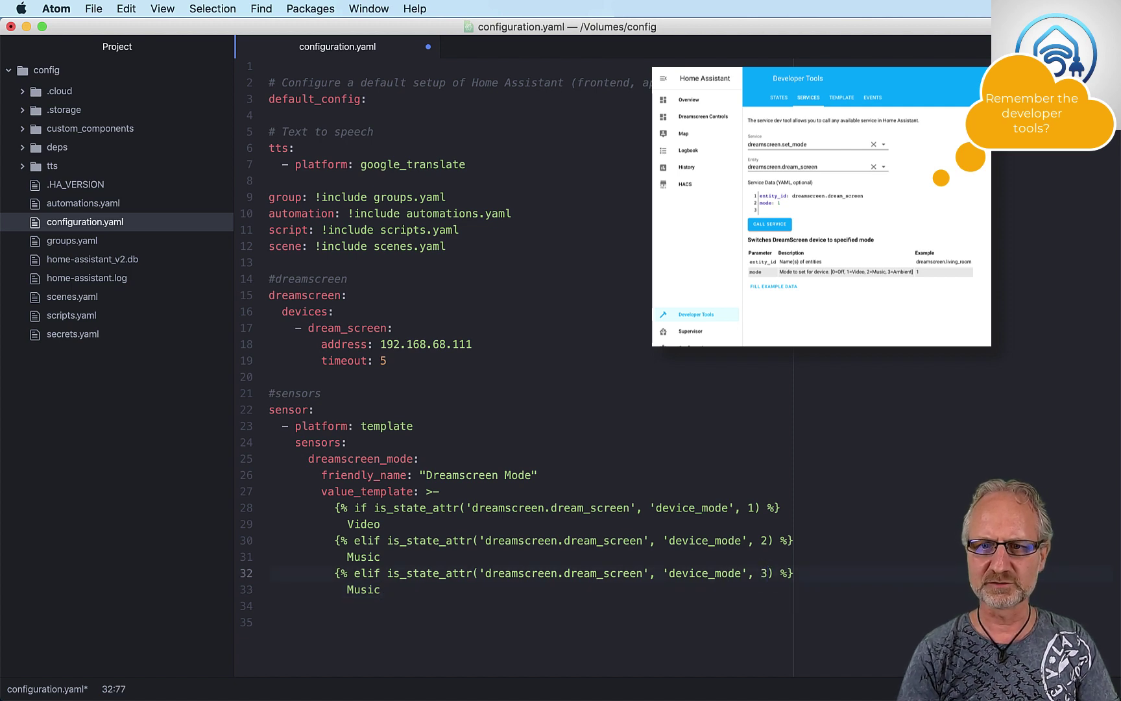
# Step: Replace the output of the device_mode 3 branch with Ambient
pyautogui.press('Down')
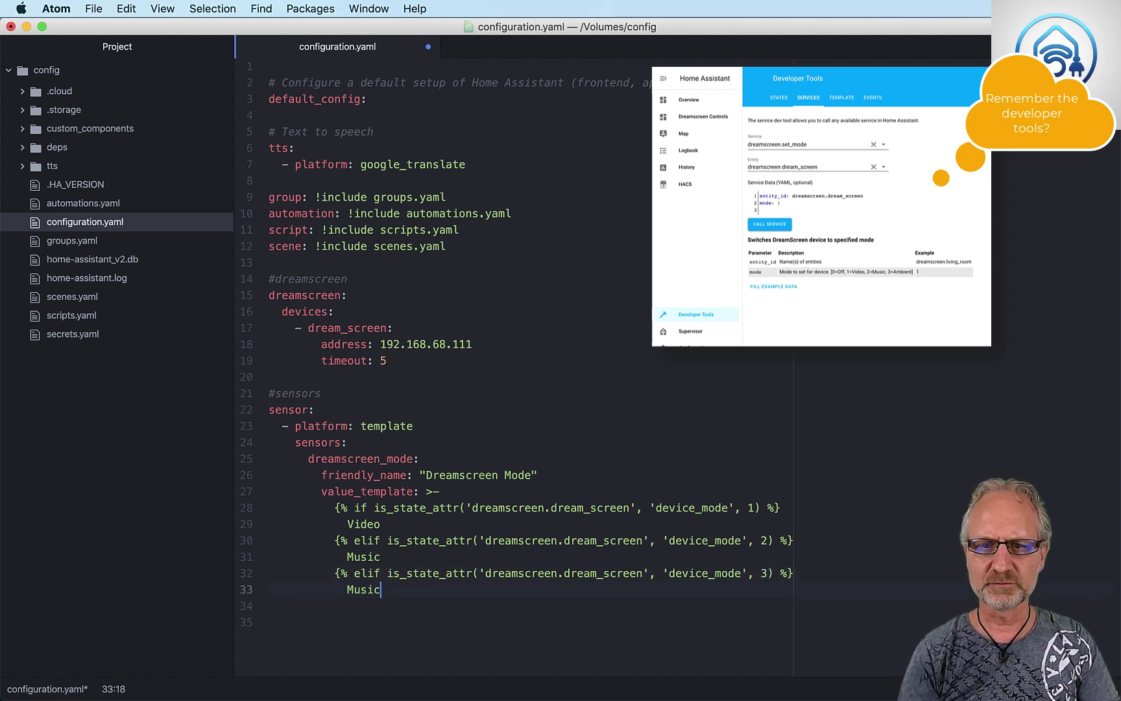
pyautogui.press('Left')
pyautogui.press('Left')
pyautogui.press('Left')
pyautogui.press('Left')
pyautogui.press('Left')
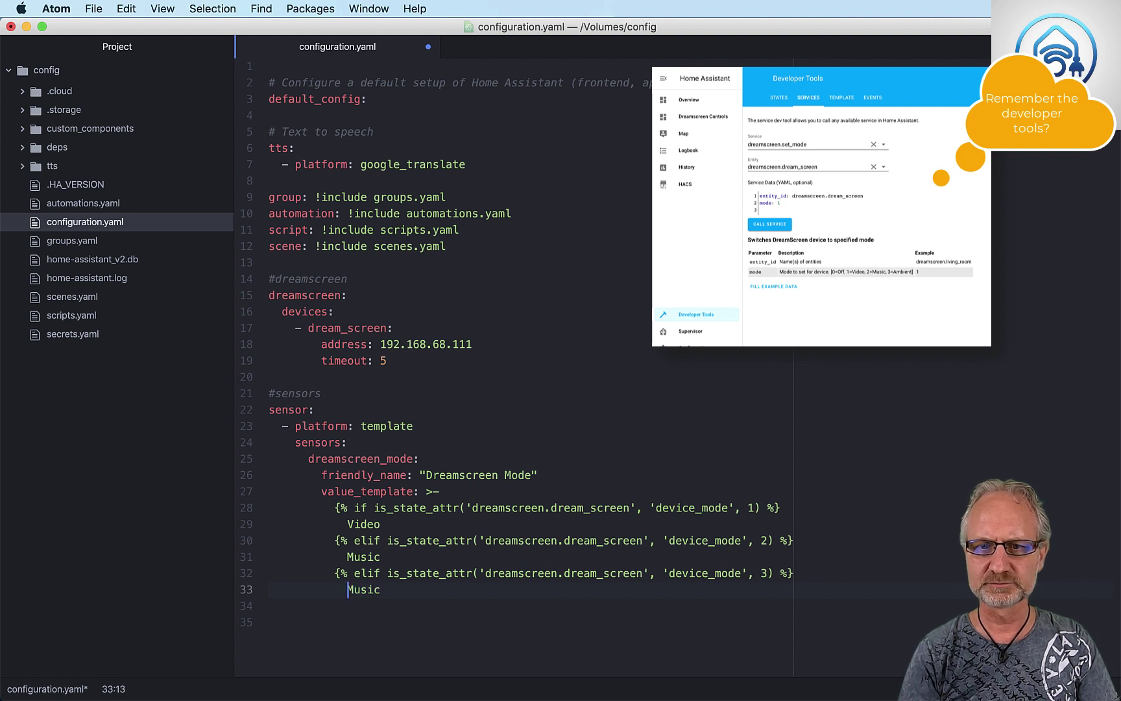
pyautogui.write('Ambient')
pyautogui.press('Delete')
pyautogui.press('Delete')
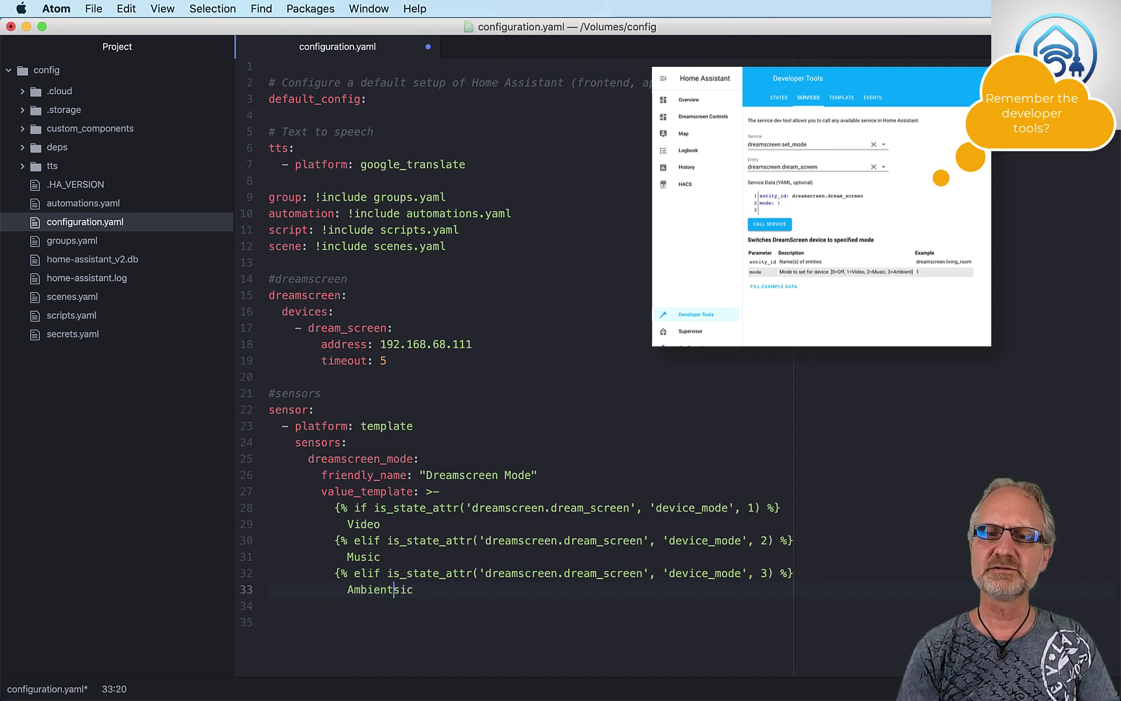
pyautogui.press('Delete')
pyautogui.press('Delete')
pyautogui.press('Delete')
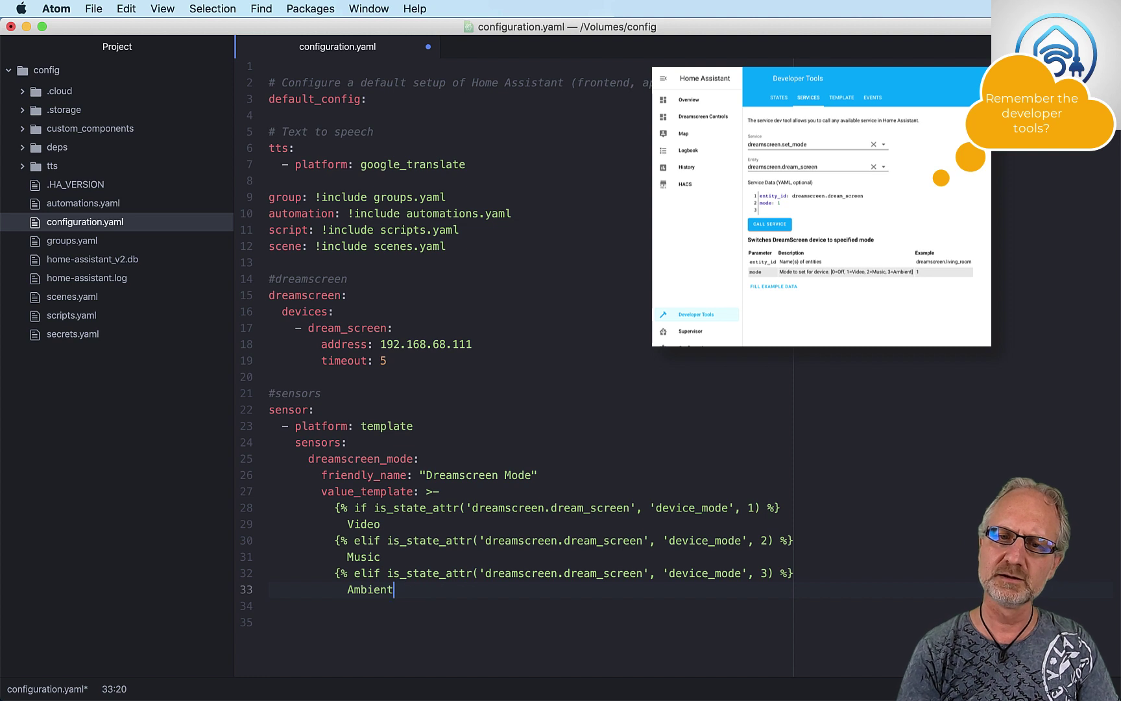
# Step: Add an {% else %} branch aligned with the elif lines, with the indented output Off below it
pyautogui.press('Return')
pyautogui.press('BackSpace')
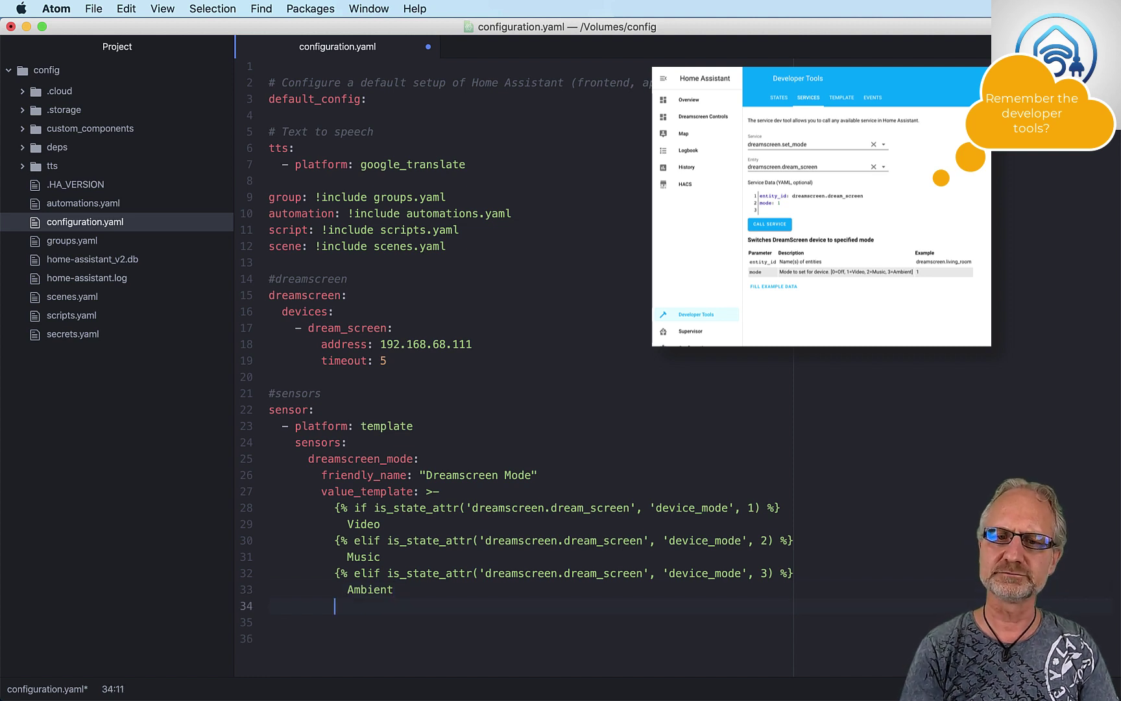
pyautogui.write('{%')
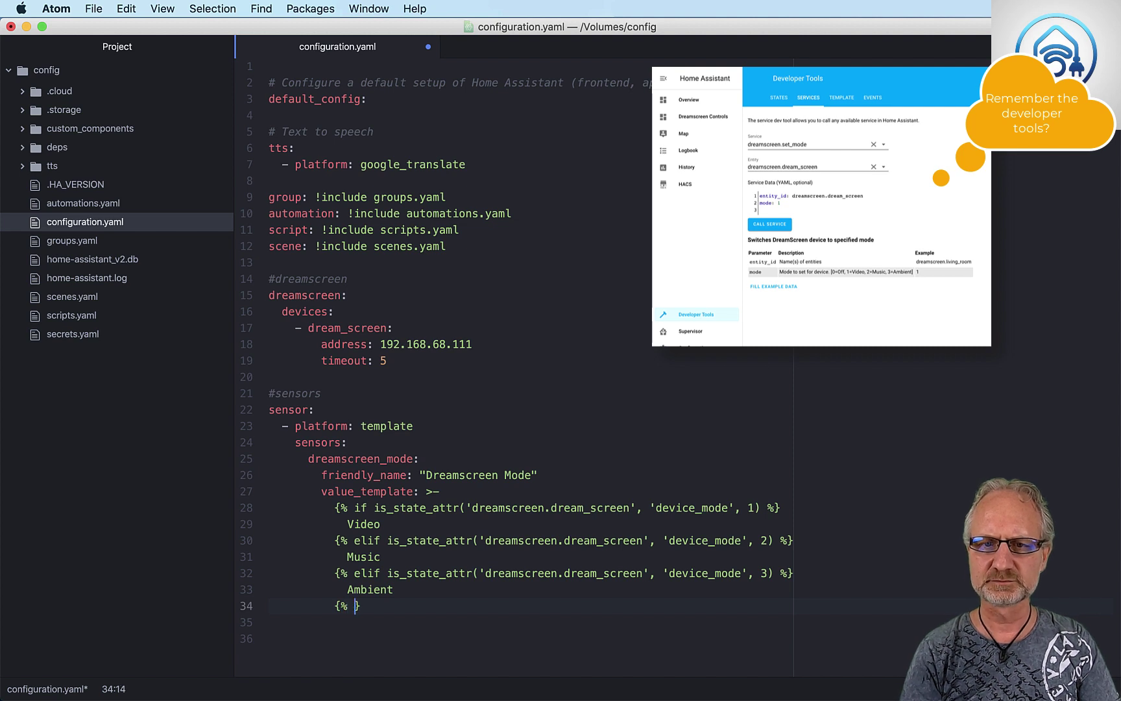
pyautogui.write(' else ')
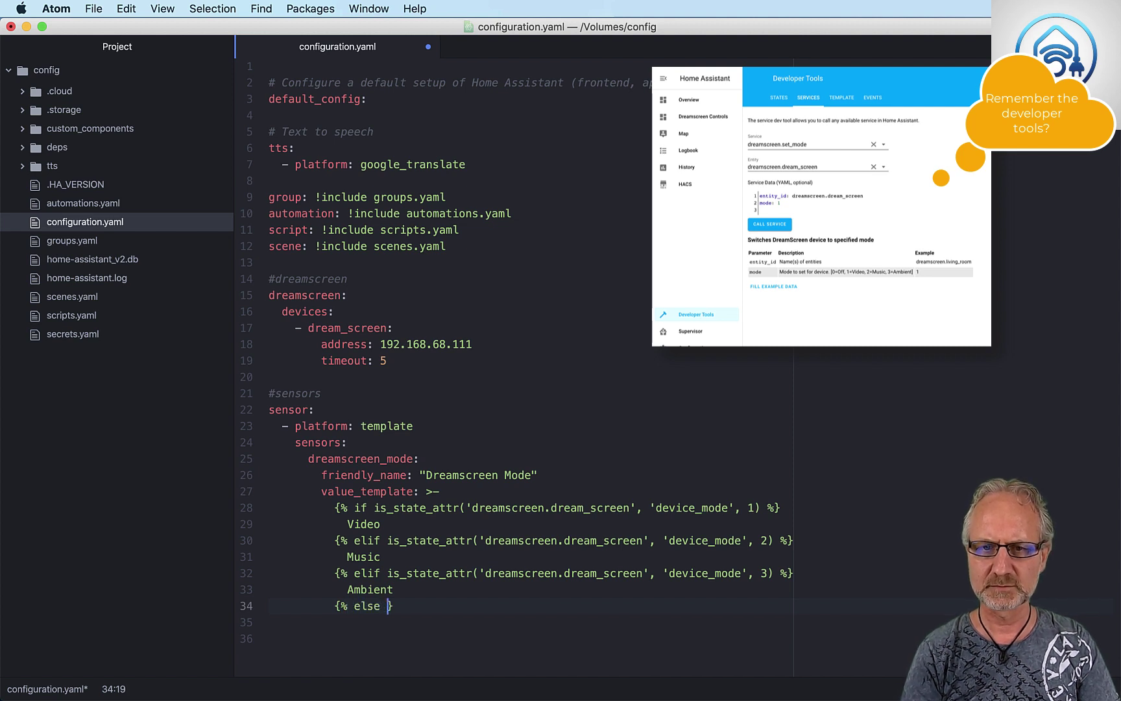
pyautogui.write('%')
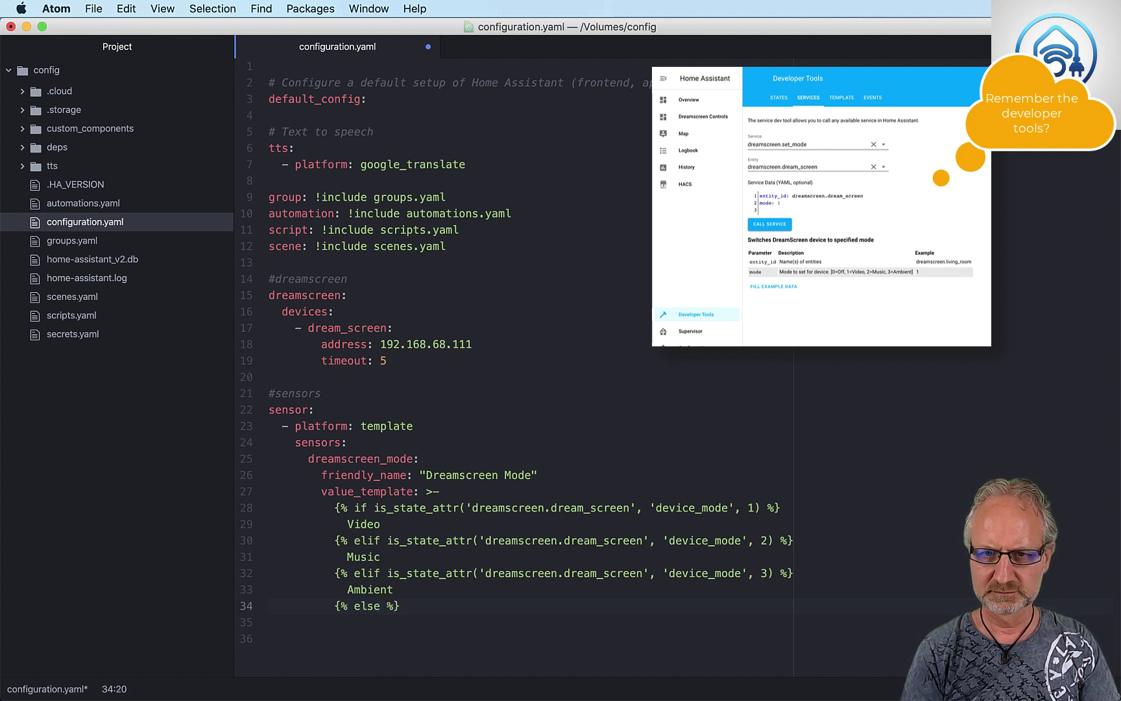
pyautogui.write('}')
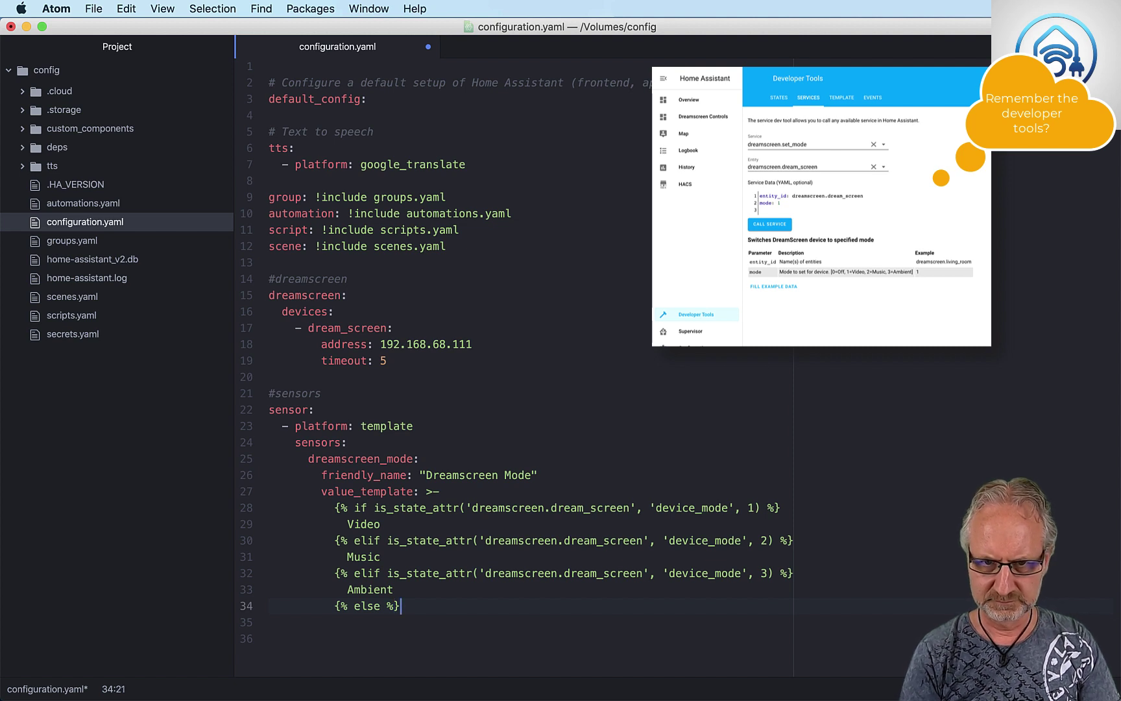
pyautogui.press('Return')
pyautogui.press('Tab')
pyautogui.write('Off')
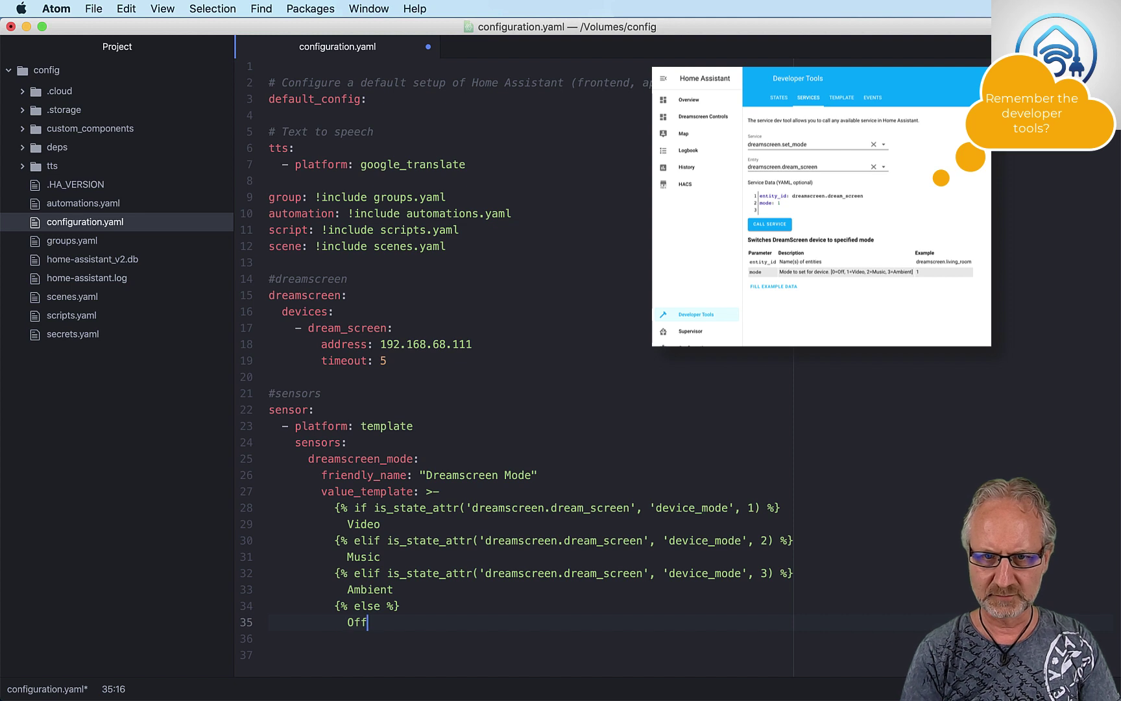
# Step: Close the value_template conditional with an {% endif %} tag aligned with the else line
pyautogui.press('Return')
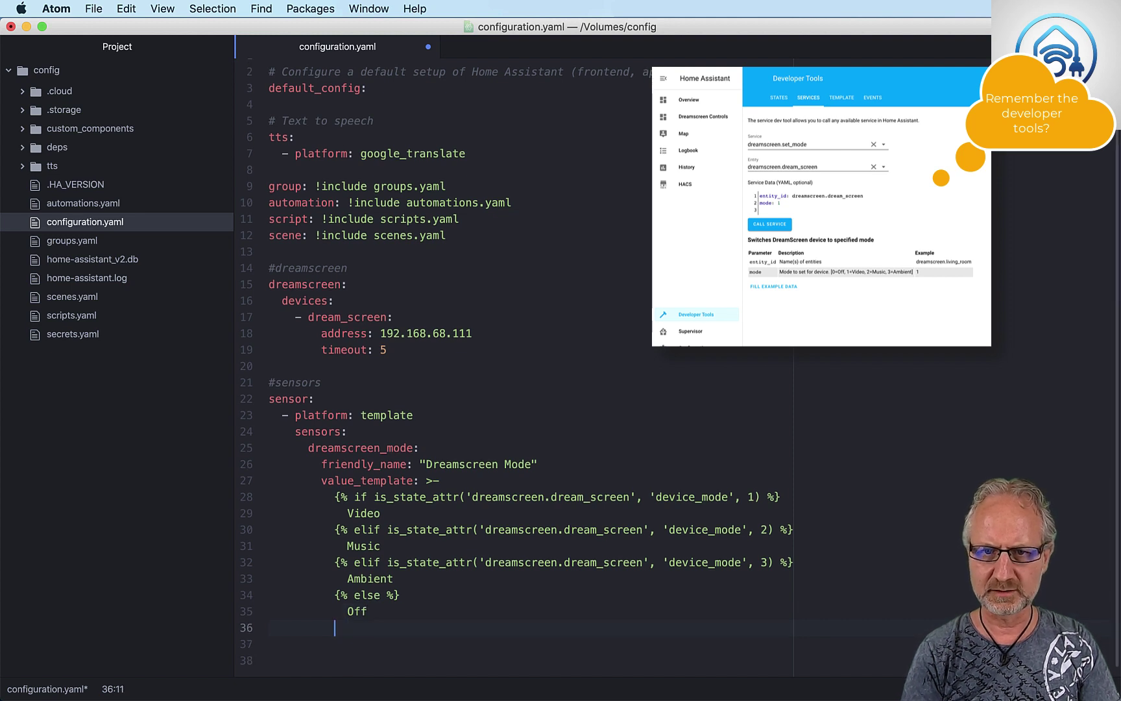
pyautogui.write('{%')
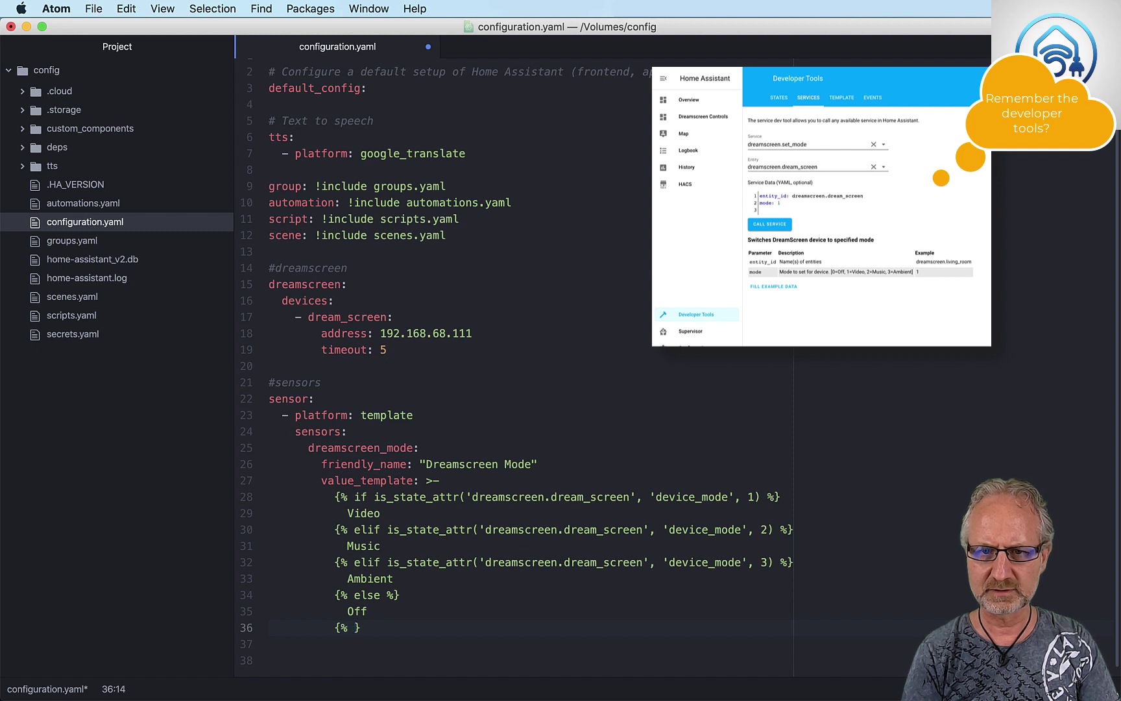
pyautogui.write(' endif ')
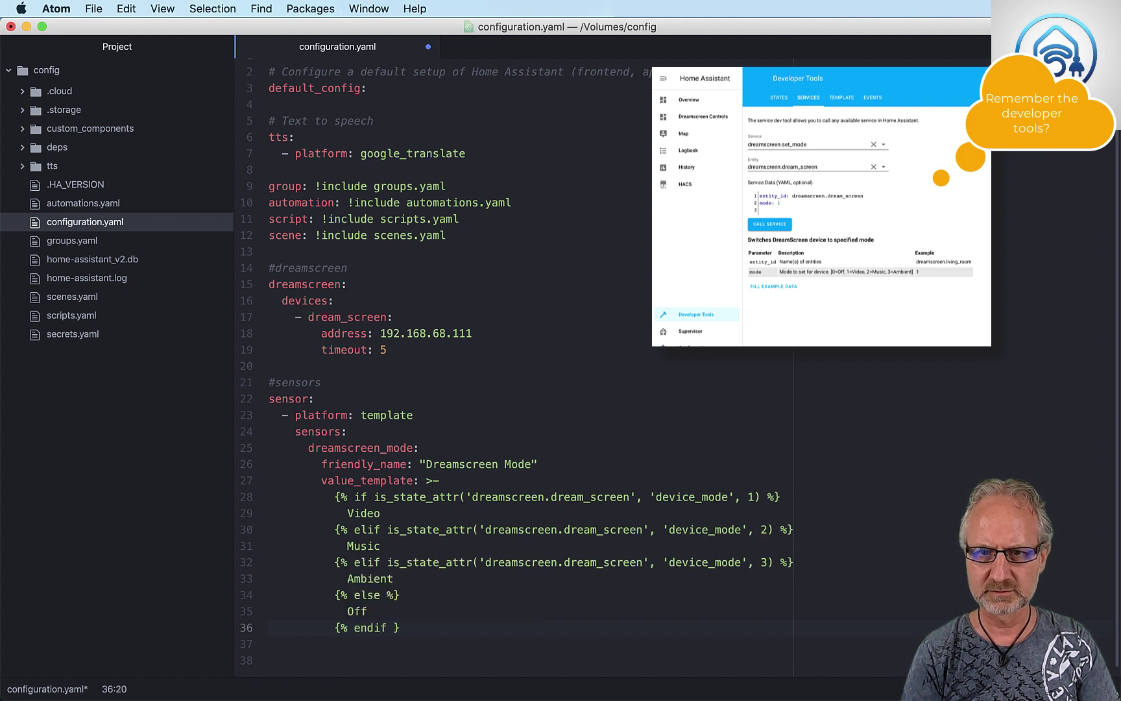
pyautogui.write('%')
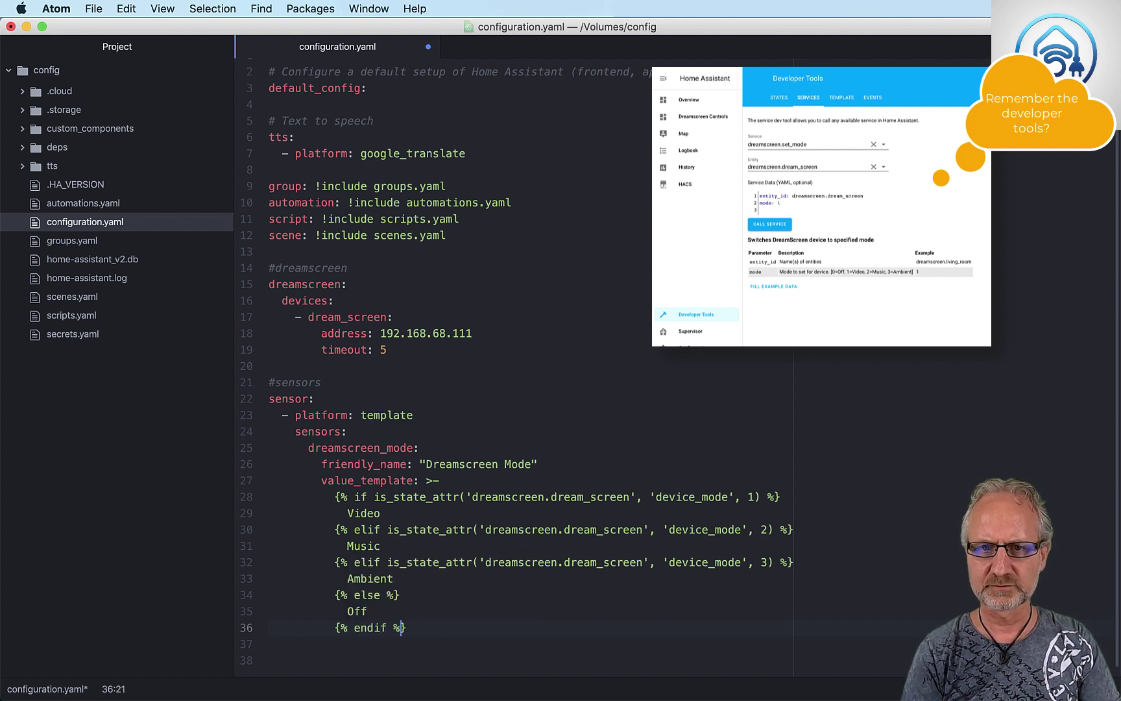
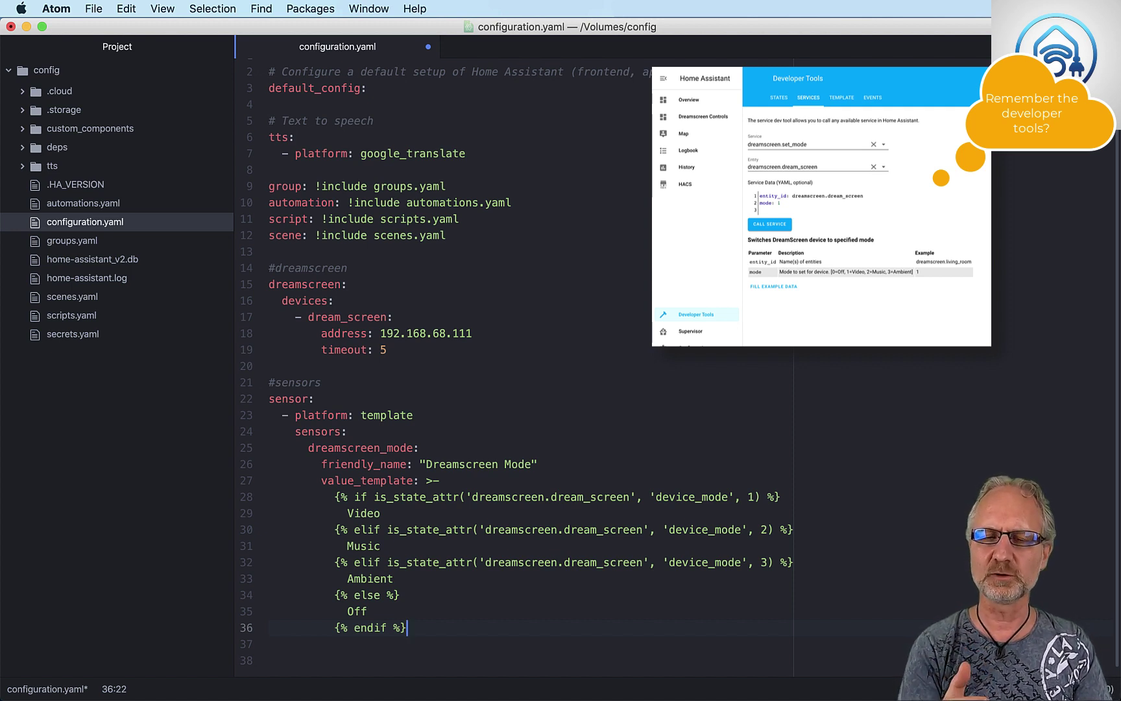
# Step: Add an icon_template key with the block indicator >- below the endif tag, aligned with value_template
pyautogui.press('Return')
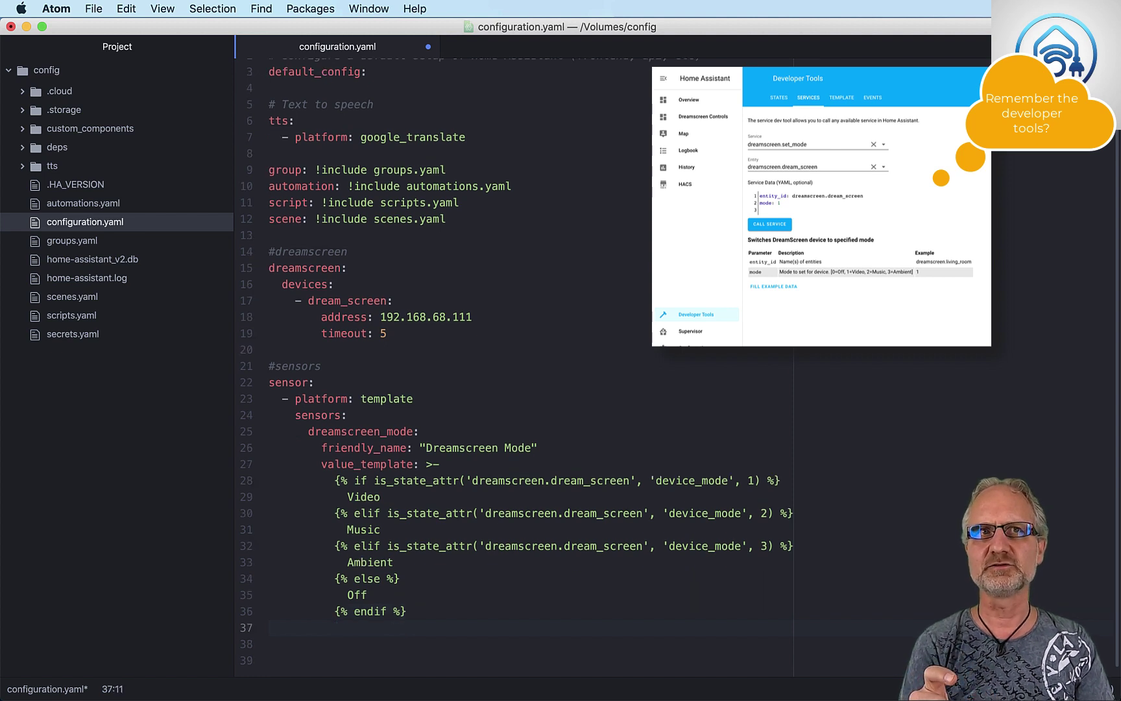
pyautogui.write('ic')
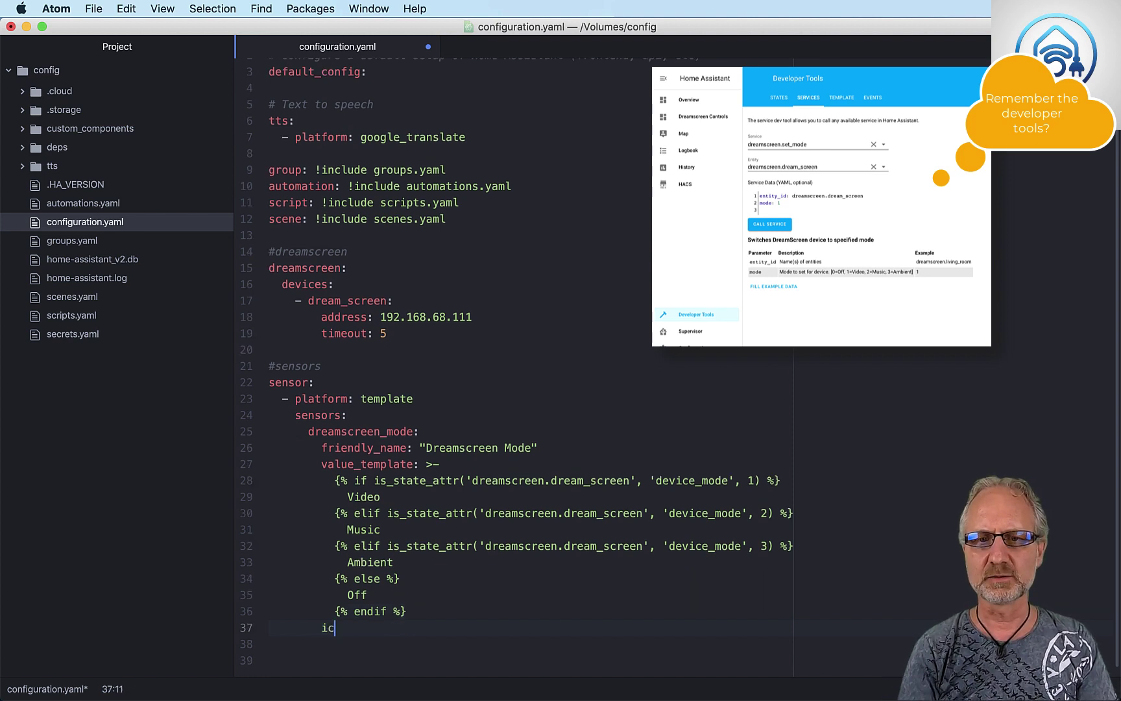
pyautogui.write('on_')
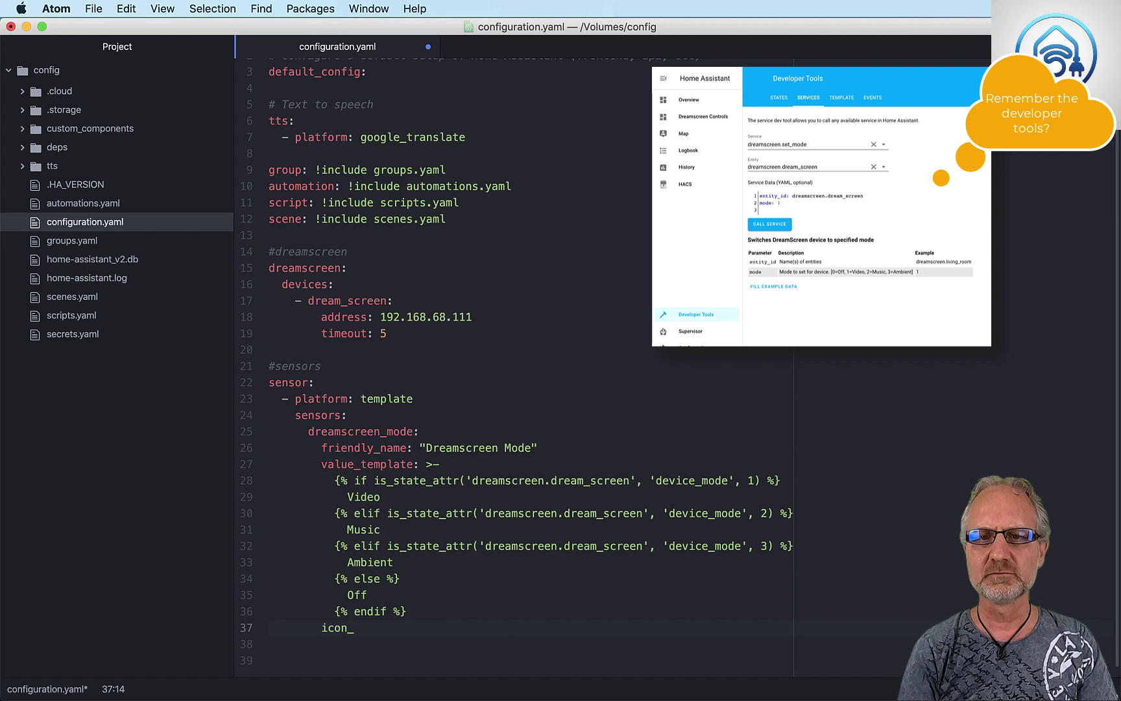
pyautogui.write('template')
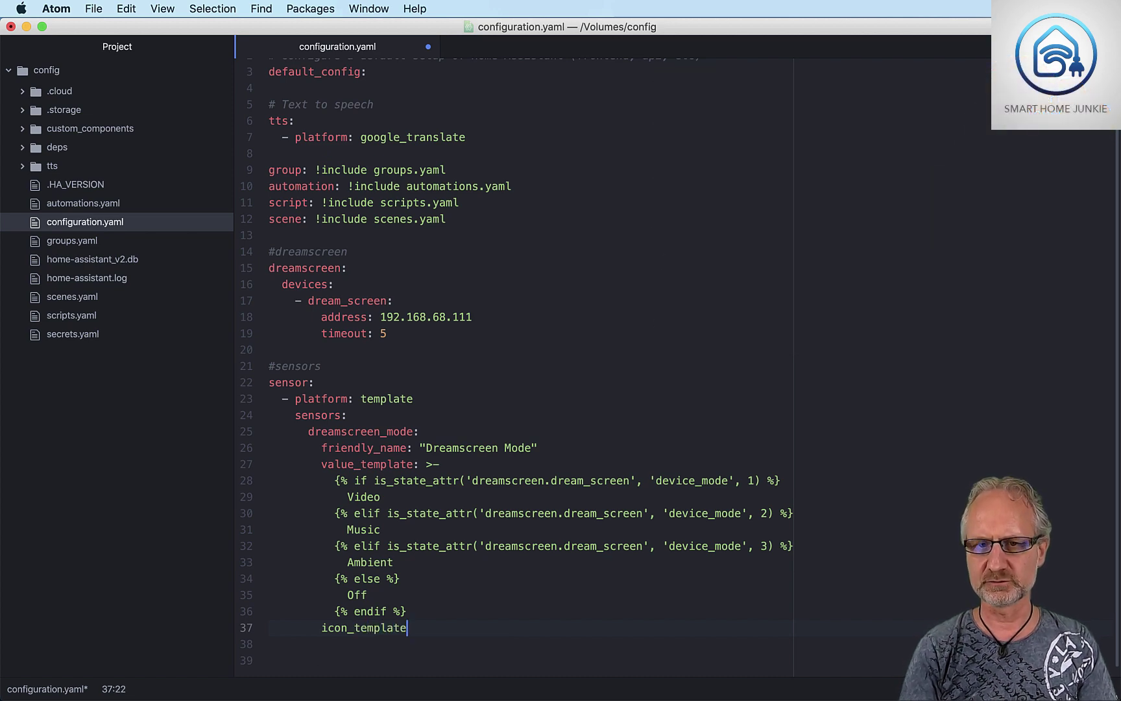
pyautogui.write(': >-')
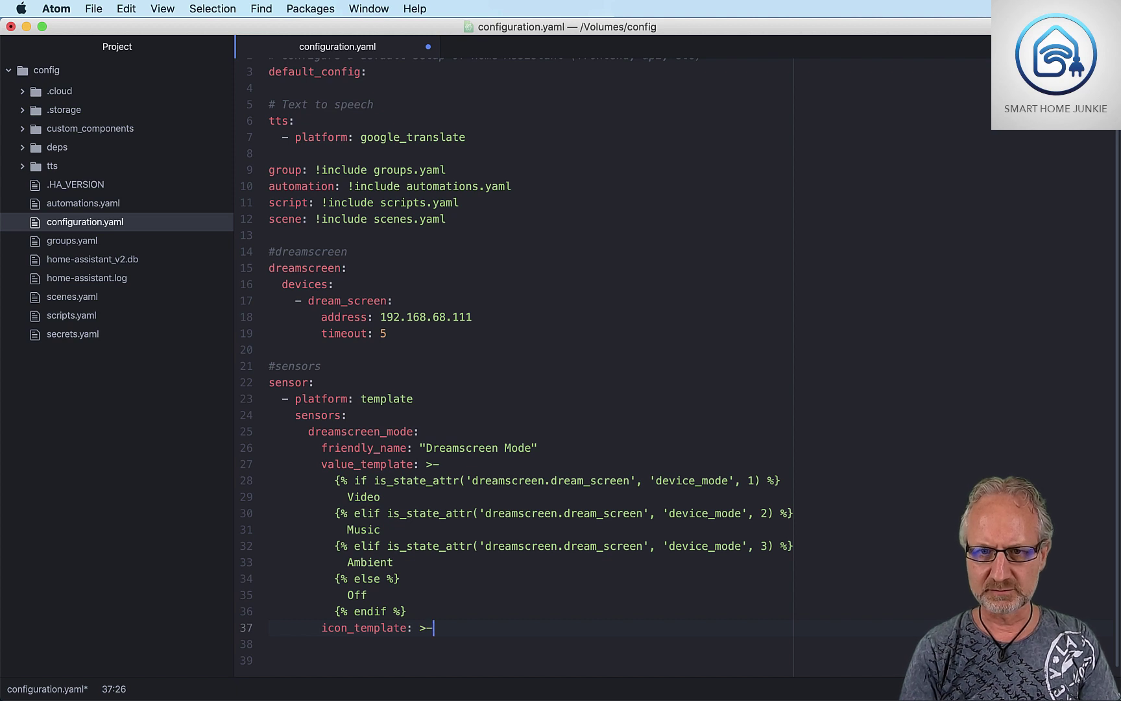
# Step: Copy the if/elif/else condition block of value_template and paste it below the icon_template line of dreamscreen_mode
pyautogui.scroll(-1, 445, 588)
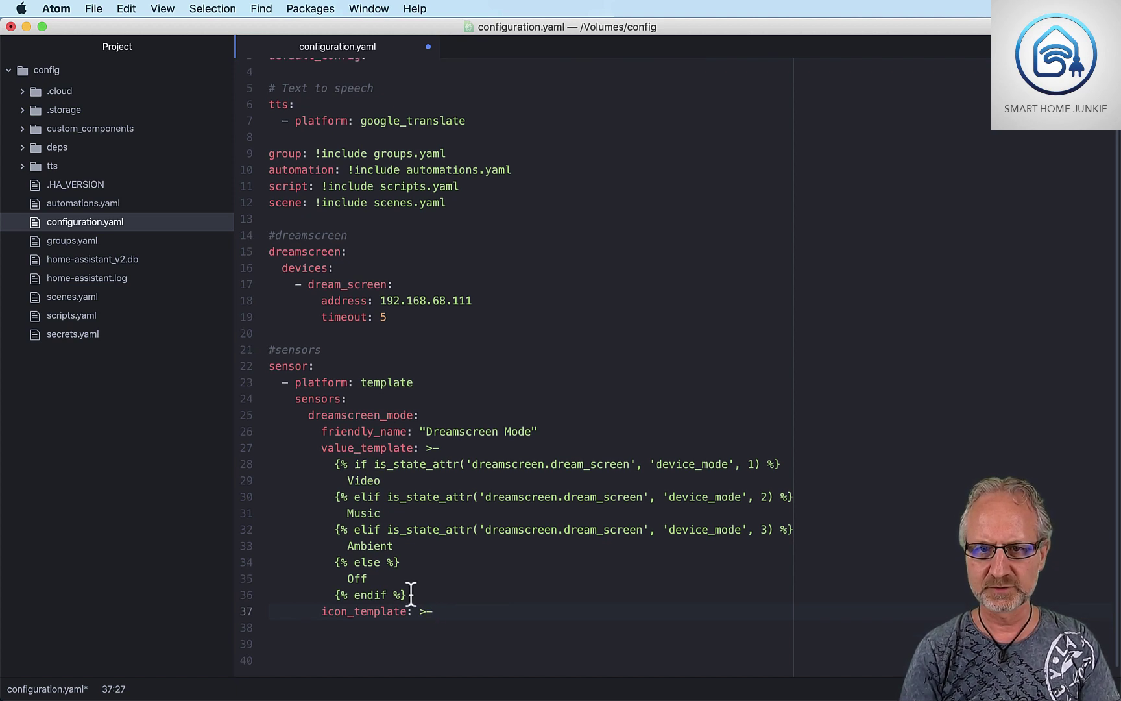
pyautogui.moveTo(445, 592); pyautogui.dragTo(257, 467)
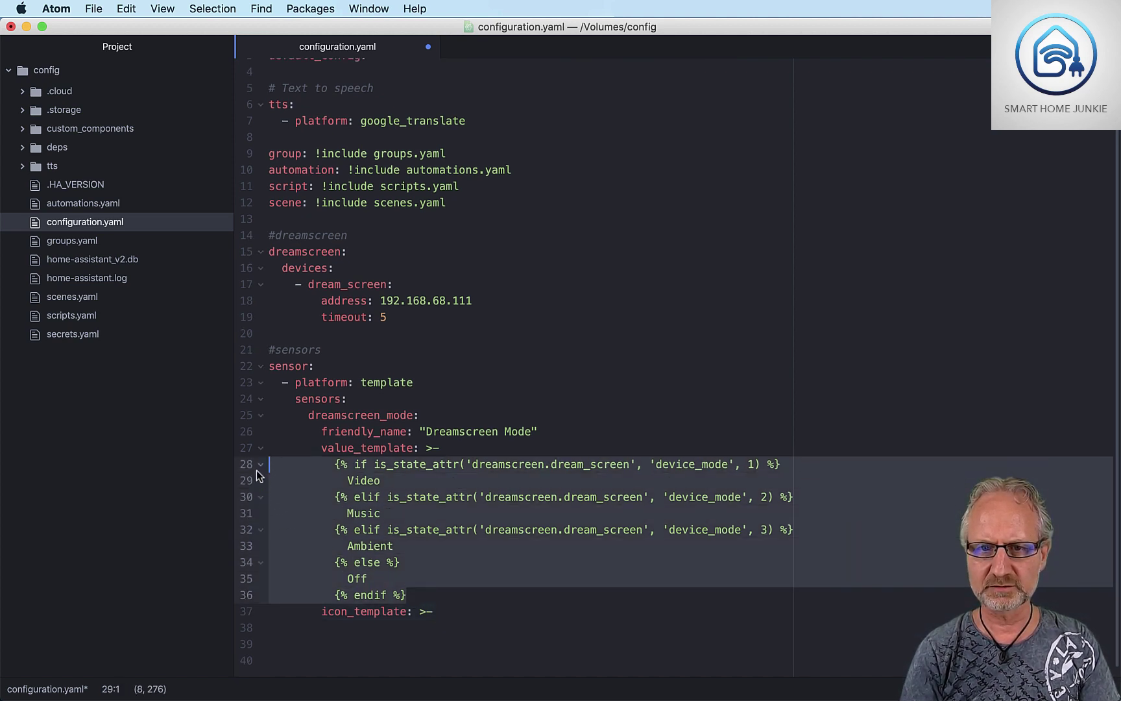
pyautogui.rightClick(283, 465)
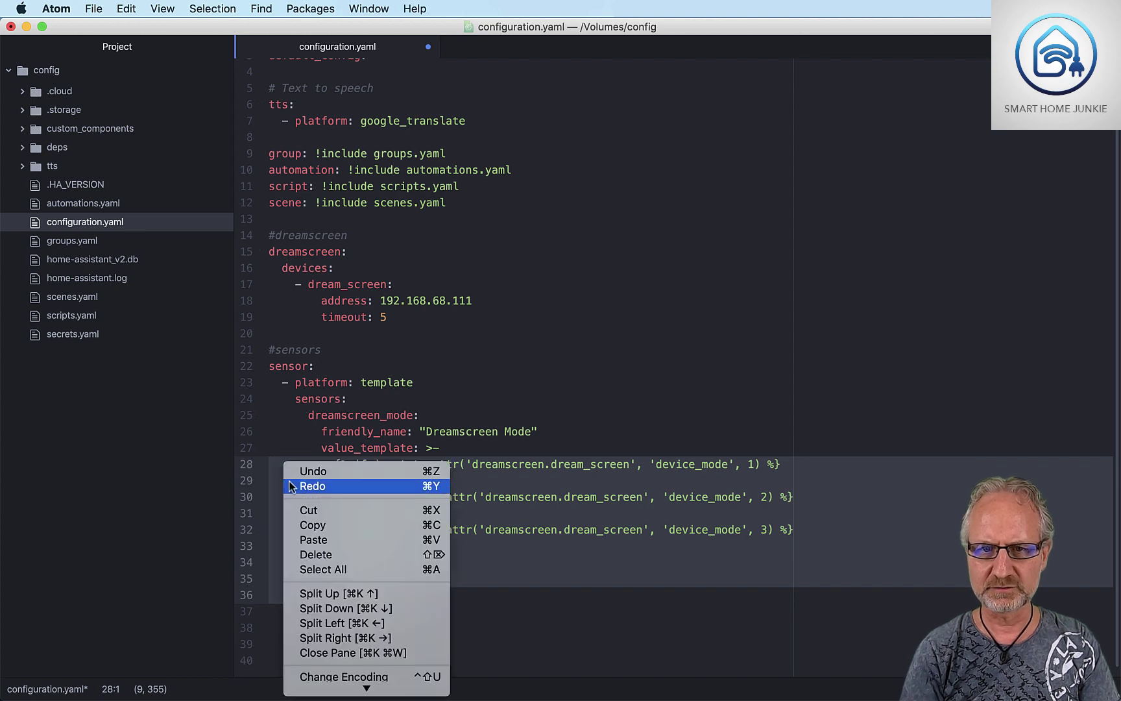
pyautogui.click(305, 523)
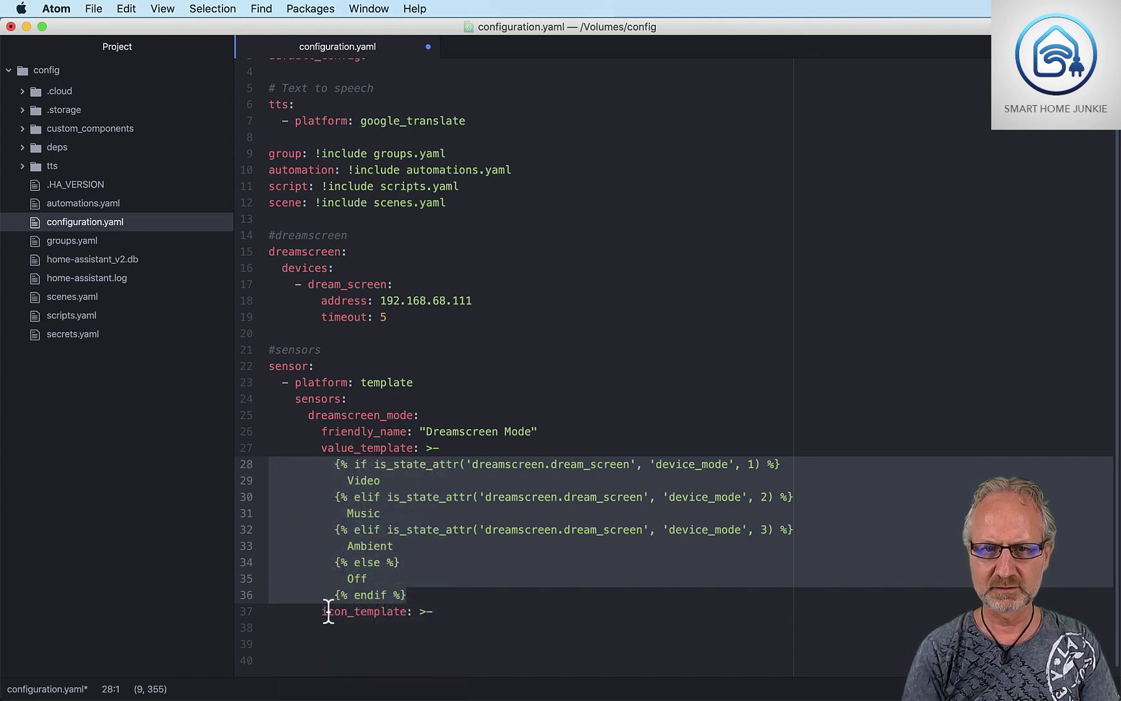
pyautogui.rightClick(275, 627)
pyautogui.click(306, 660)
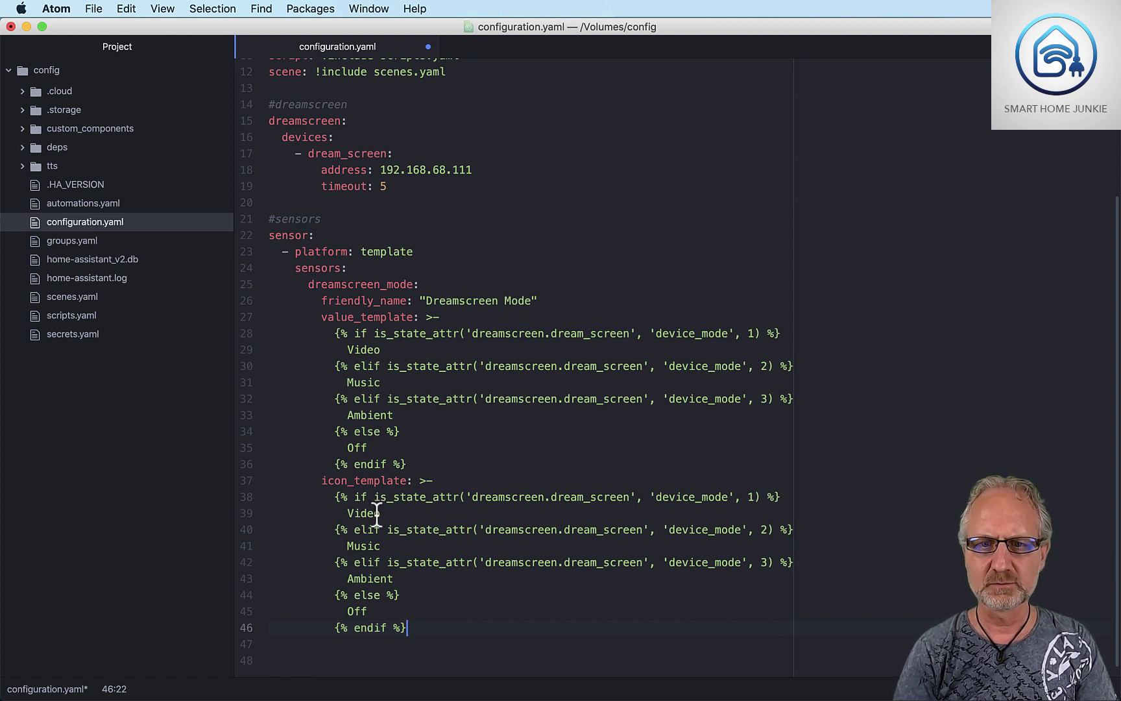
# Step: Replace Video with mdi:television in the icon_template's first condition
pyautogui.moveTo(380, 517); pyautogui.dragTo(346, 517)
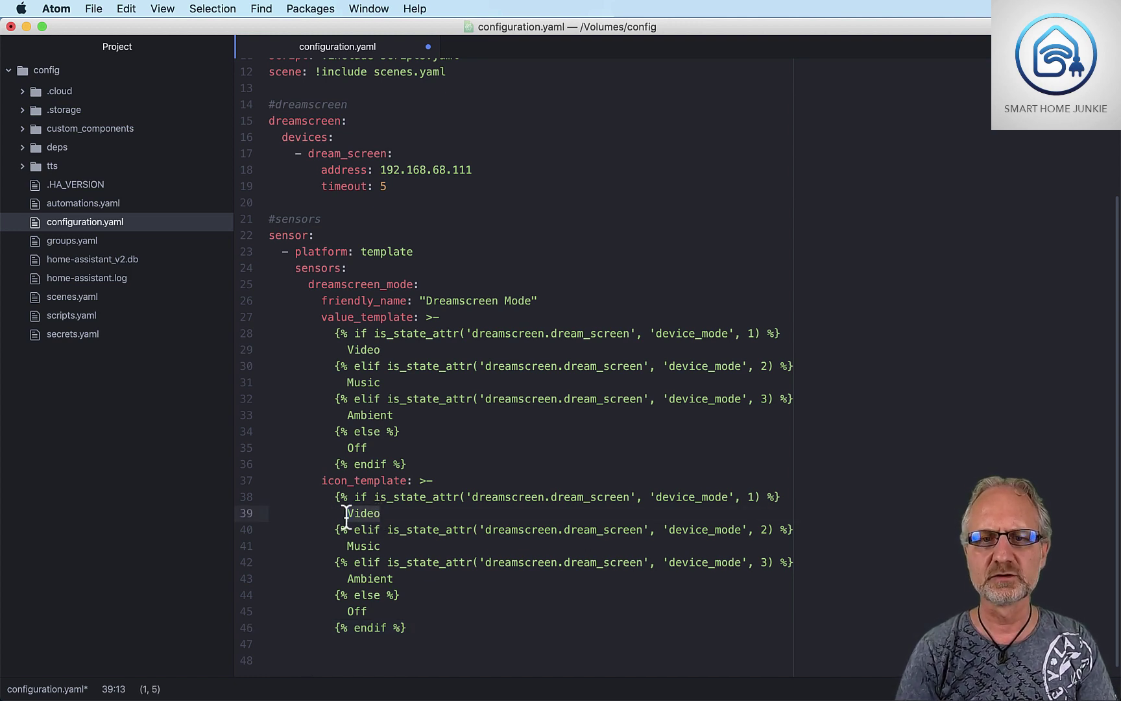
pyautogui.write('md')
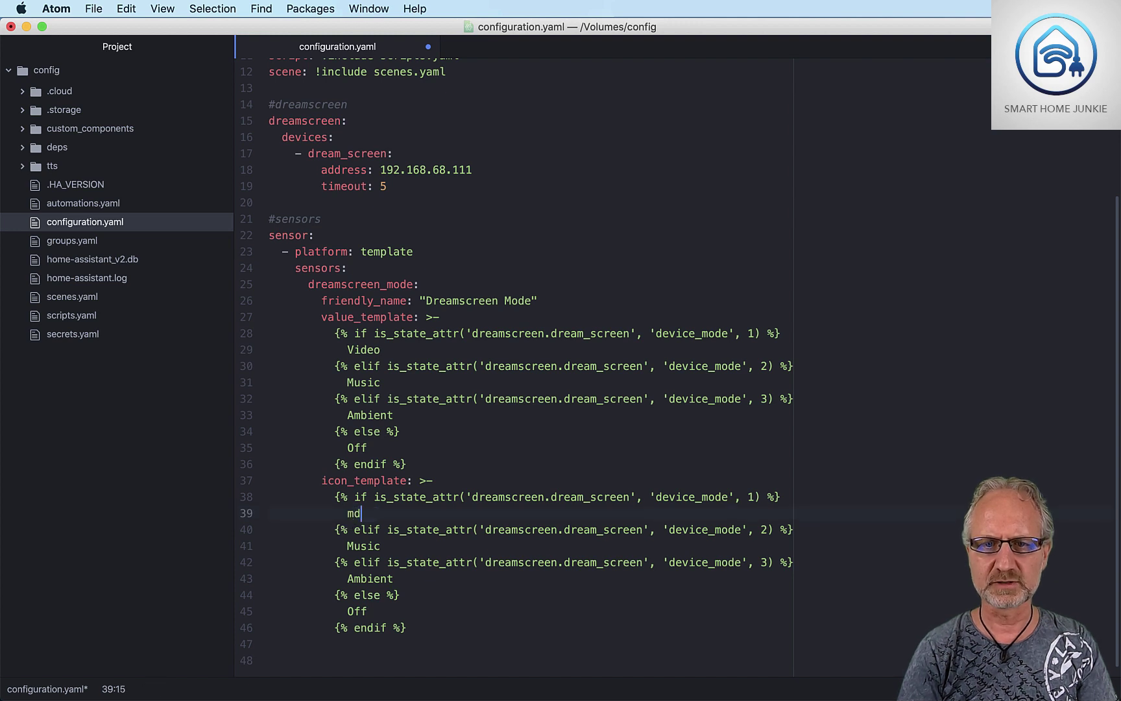
pyautogui.write('i:television')
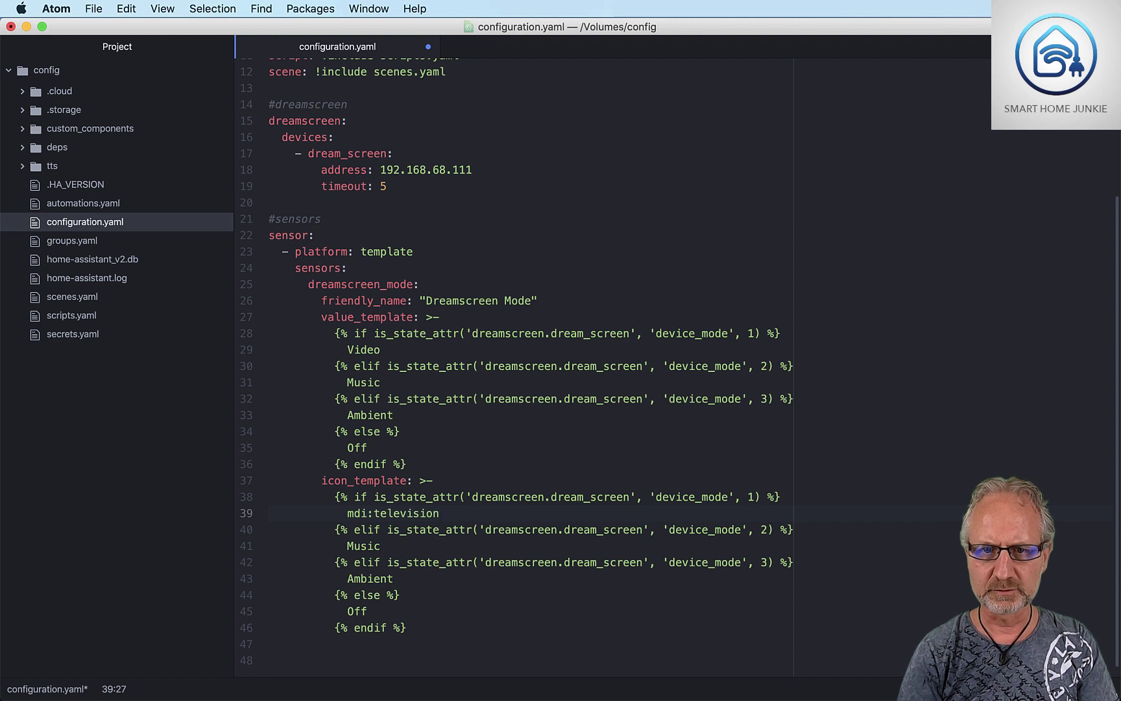
# Step: Replace Music with mdi:music-note in the icon_template's device_mode 2 condition
pyautogui.click(380, 546)
pyautogui.press('BackSpace')
pyautogui.press('BackSpace')
pyautogui.press('BackSpace')
pyautogui.press('BackSpace')
pyautogui.press('BackSpace')
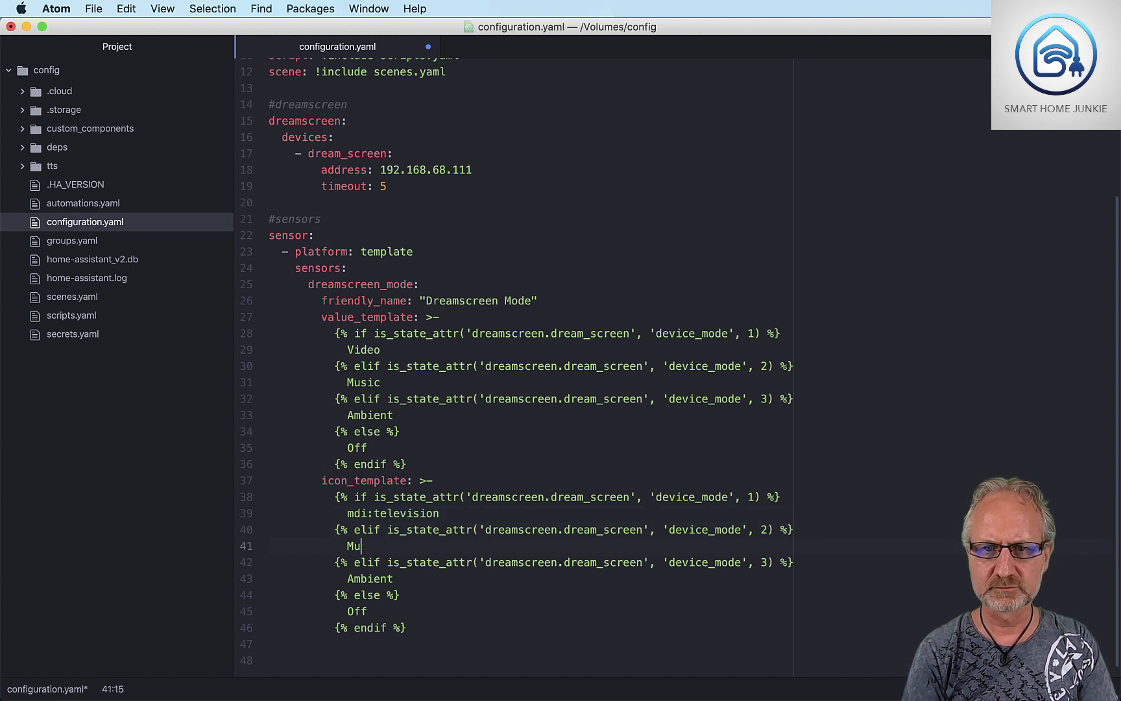
pyautogui.write('mdi:')
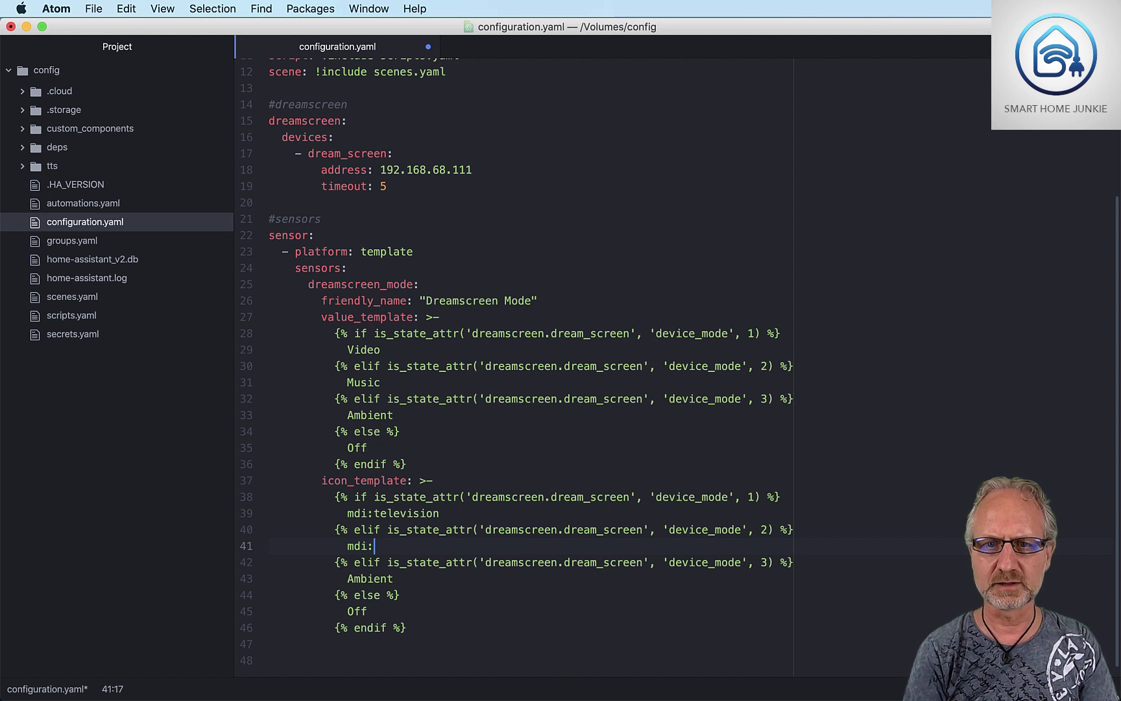
pyautogui.write('music-')
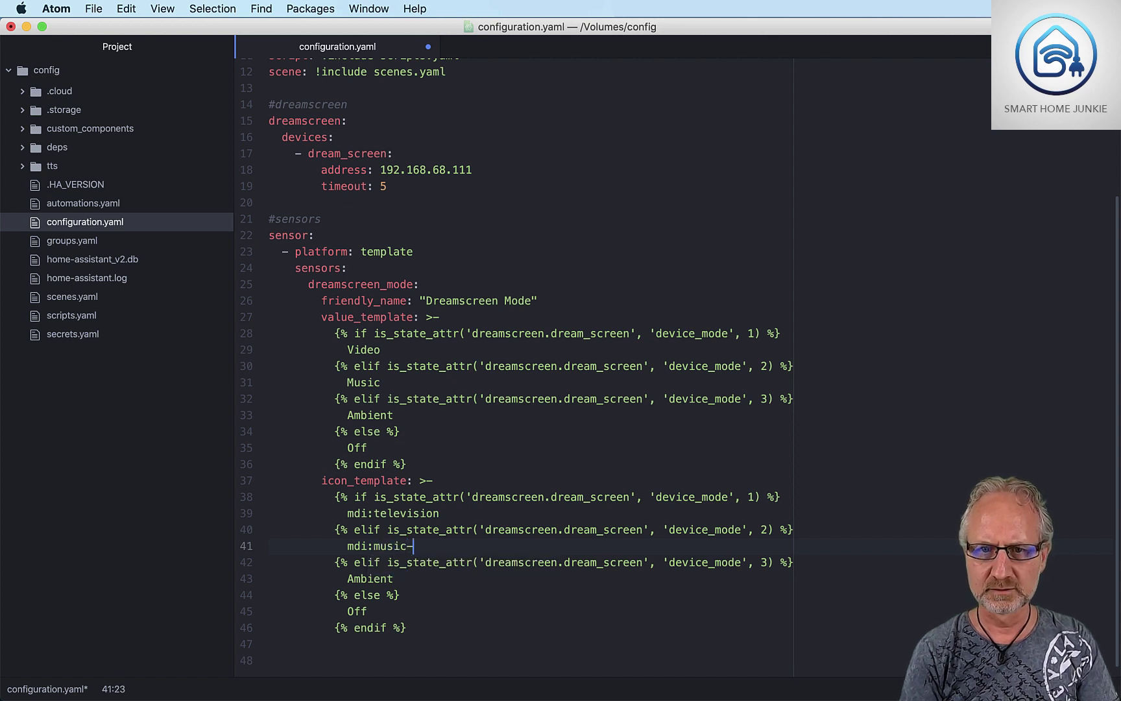
pyautogui.write('note')
# Step: Replace Ambient with mdi:lightbulb-on in the icon_template's device_mode 3 condition
pyautogui.press('Down')
pyautogui.press('Down')
pyautogui.press('Down')
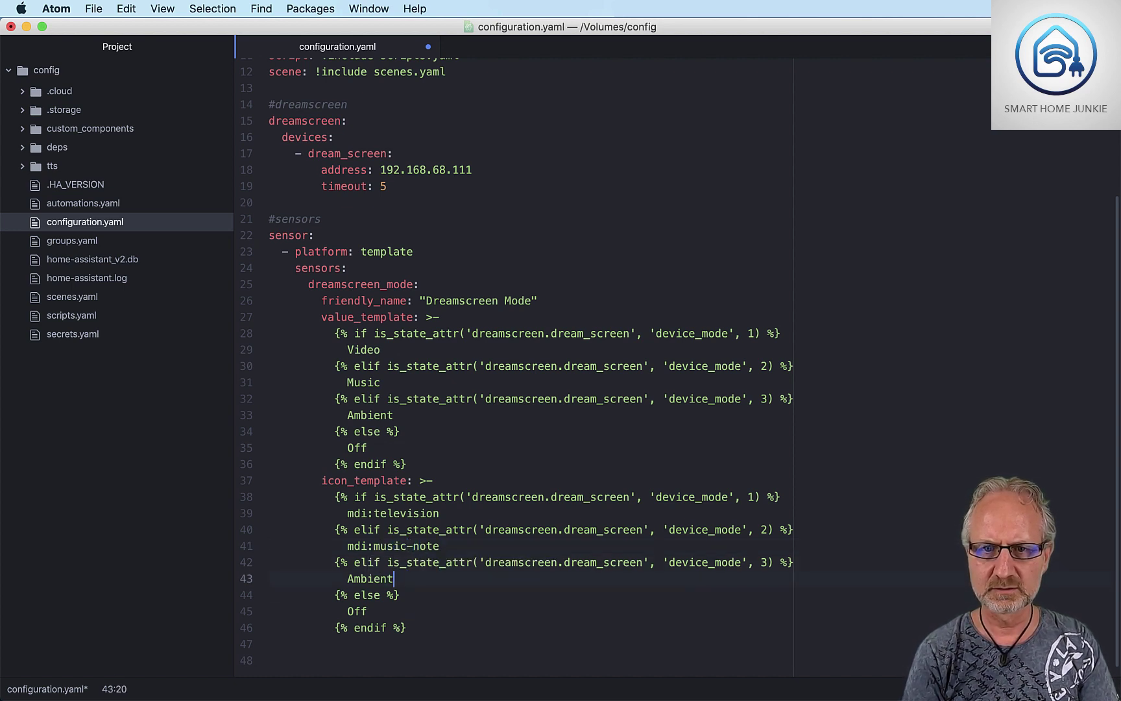
pyautogui.press('Up')
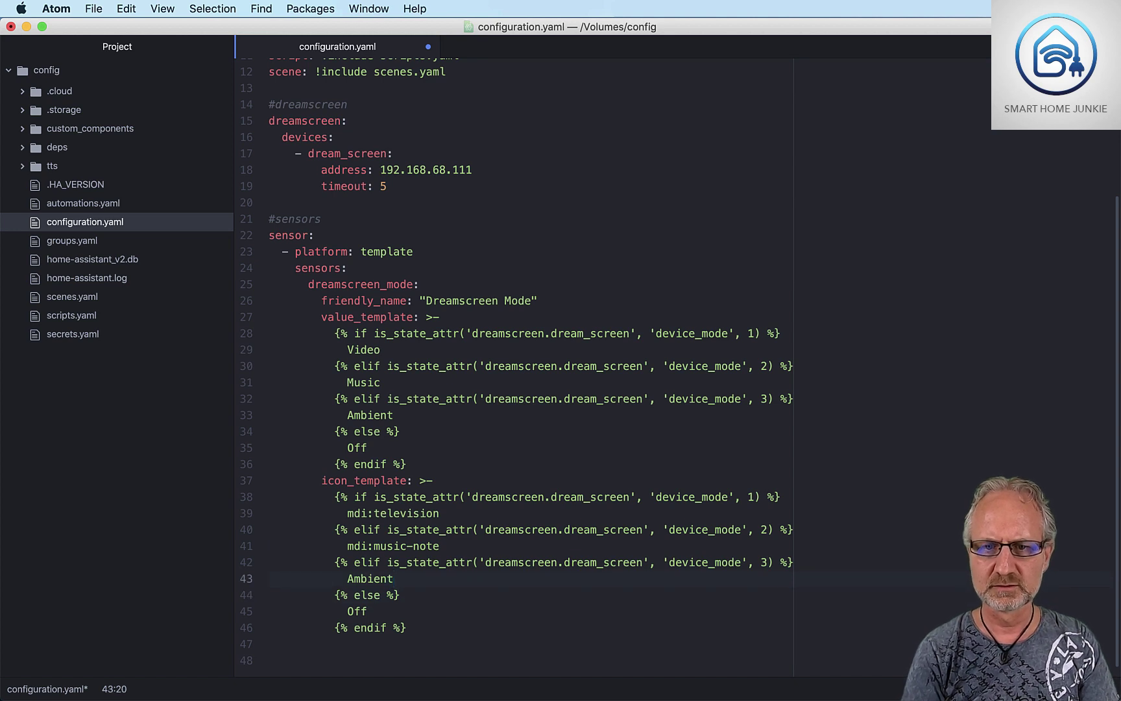
pyautogui.press('BackSpace')
pyautogui.press('BackSpace')
pyautogui.press('BackSpace')
pyautogui.press('BackSpace')
pyautogui.press('BackSpace')
pyautogui.press('BackSpace')
pyautogui.press('BackSpace')
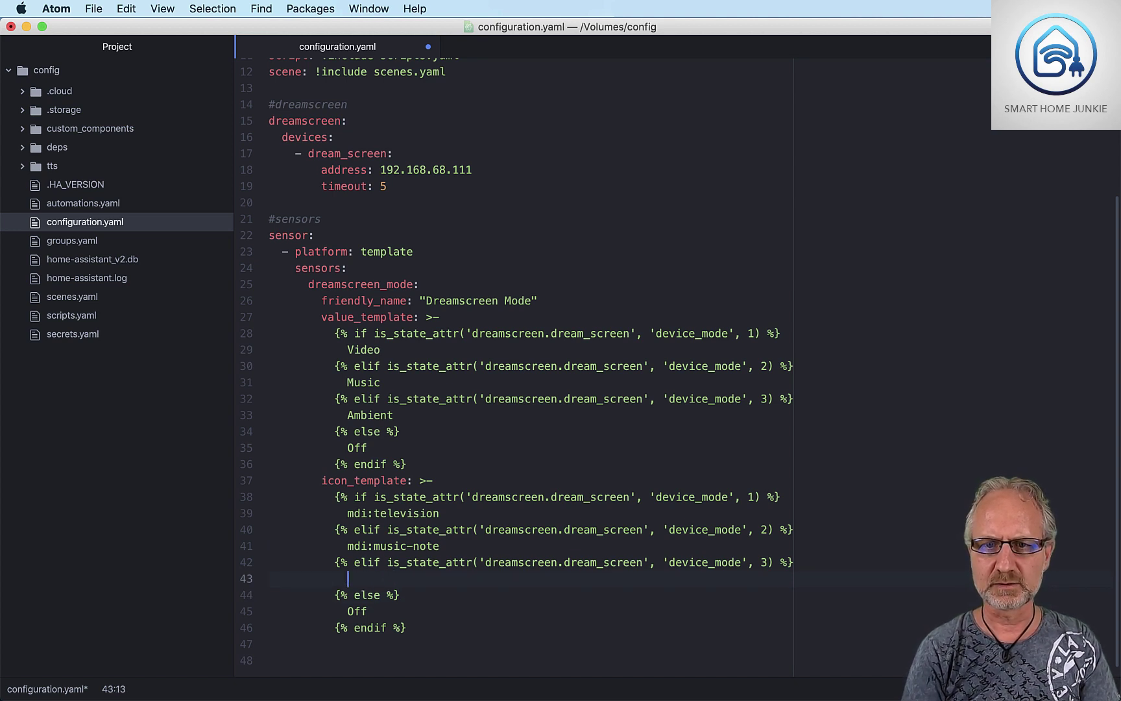
pyautogui.write('mdi')
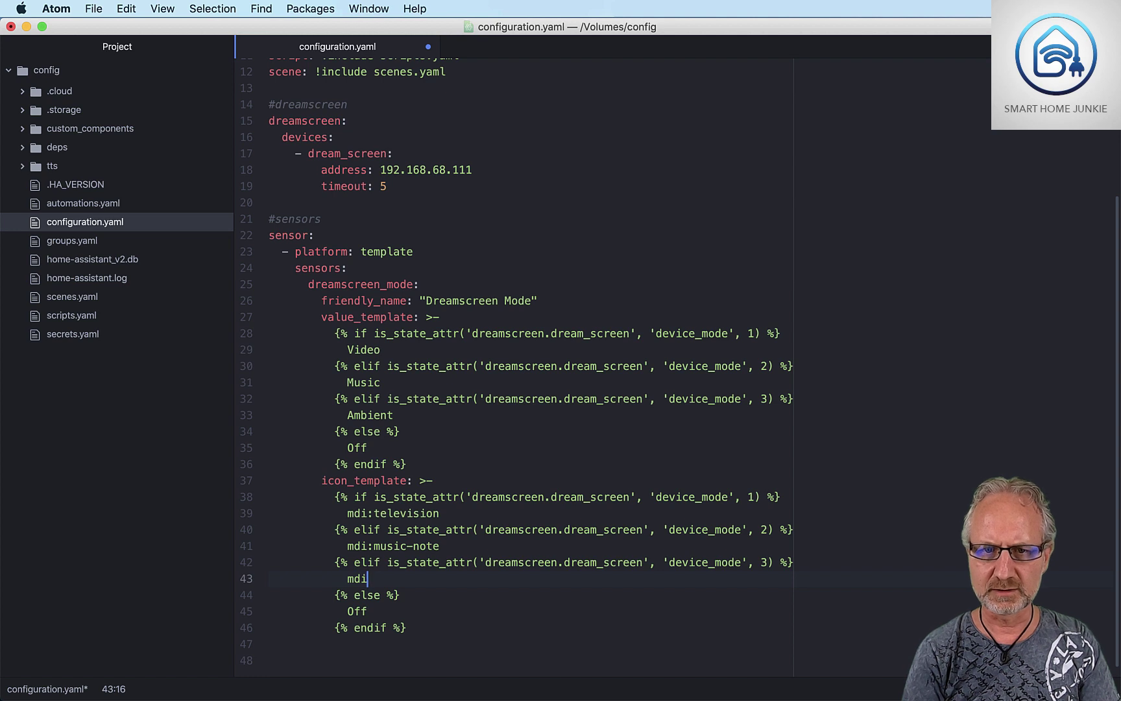
pyautogui.write(':li')
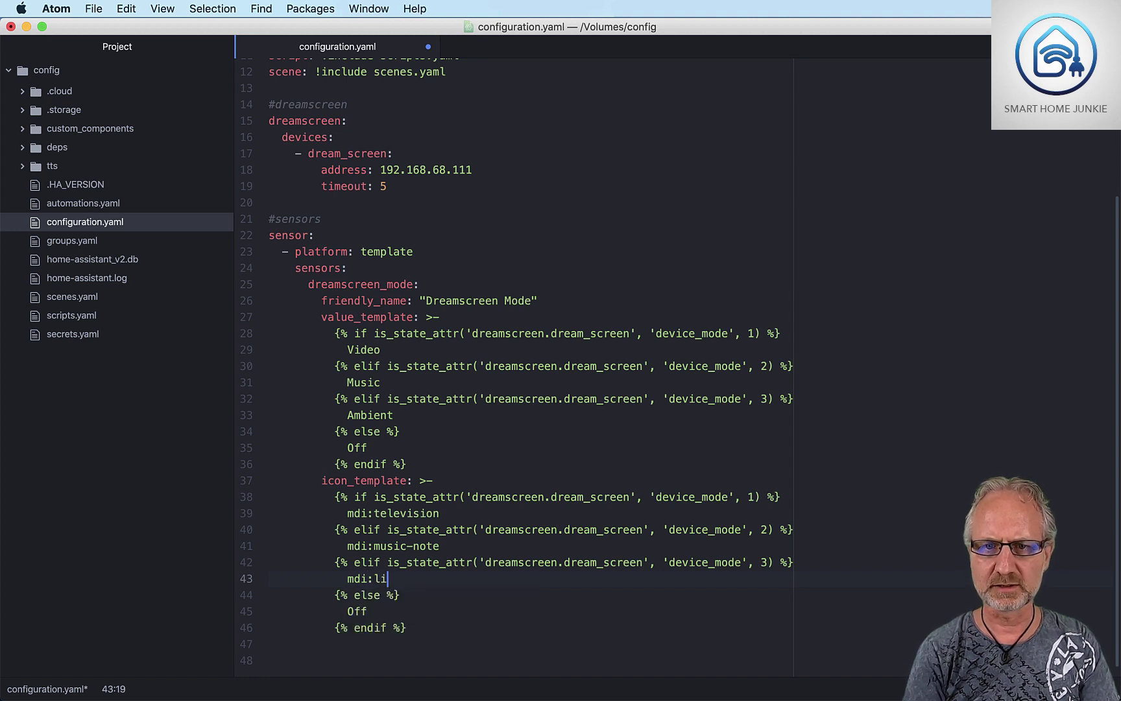
pyautogui.write('ghtbulb')
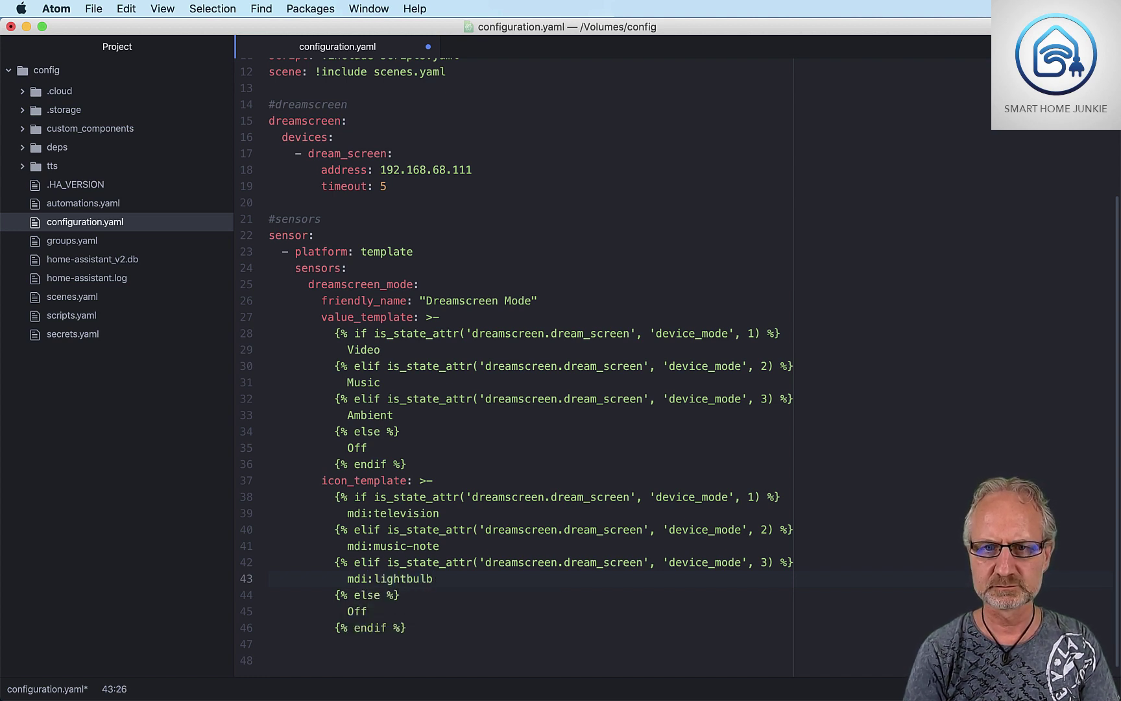
pyautogui.write('-on')
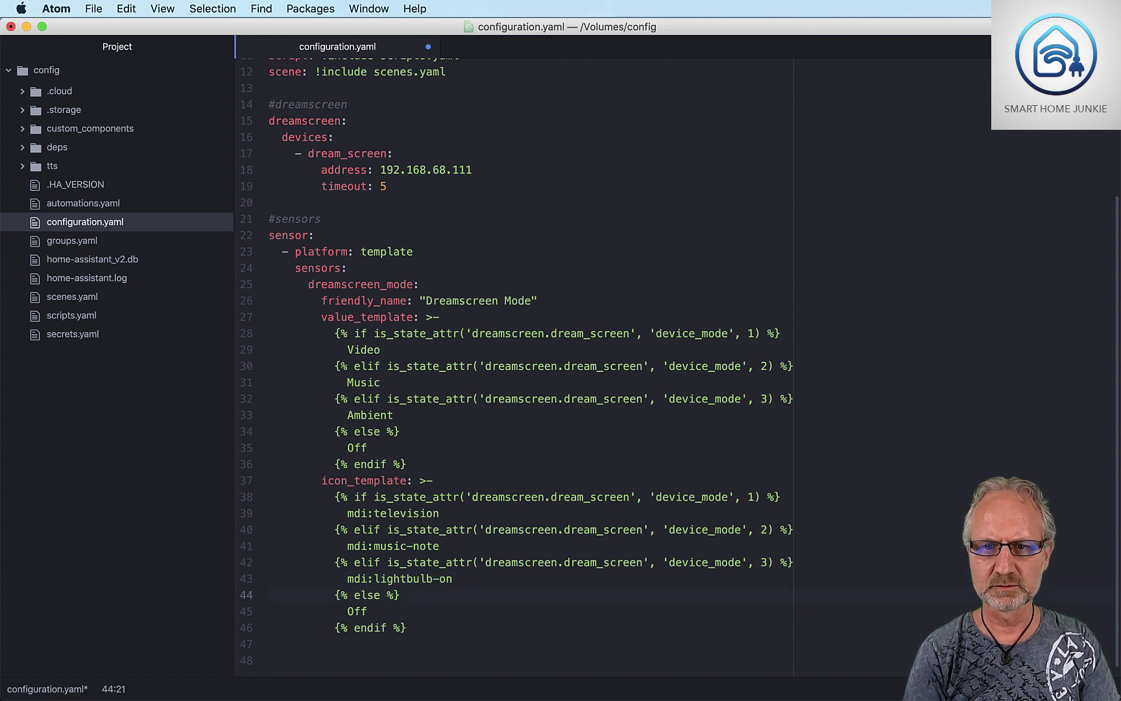
# Step: Replace Off with mdi:power-off in the else branch of the icon_template
pyautogui.click(368, 611)
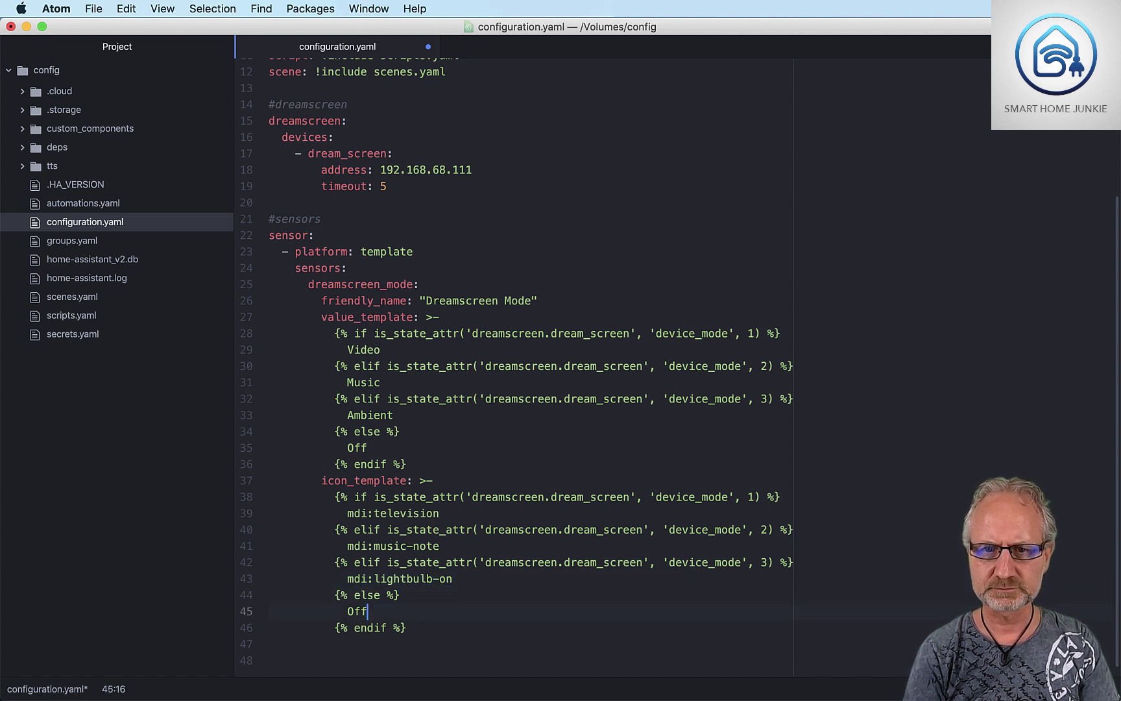
pyautogui.press('BackSpace')
pyautogui.press('BackSpace')
pyautogui.press('BackSpace')
pyautogui.write('mdi')
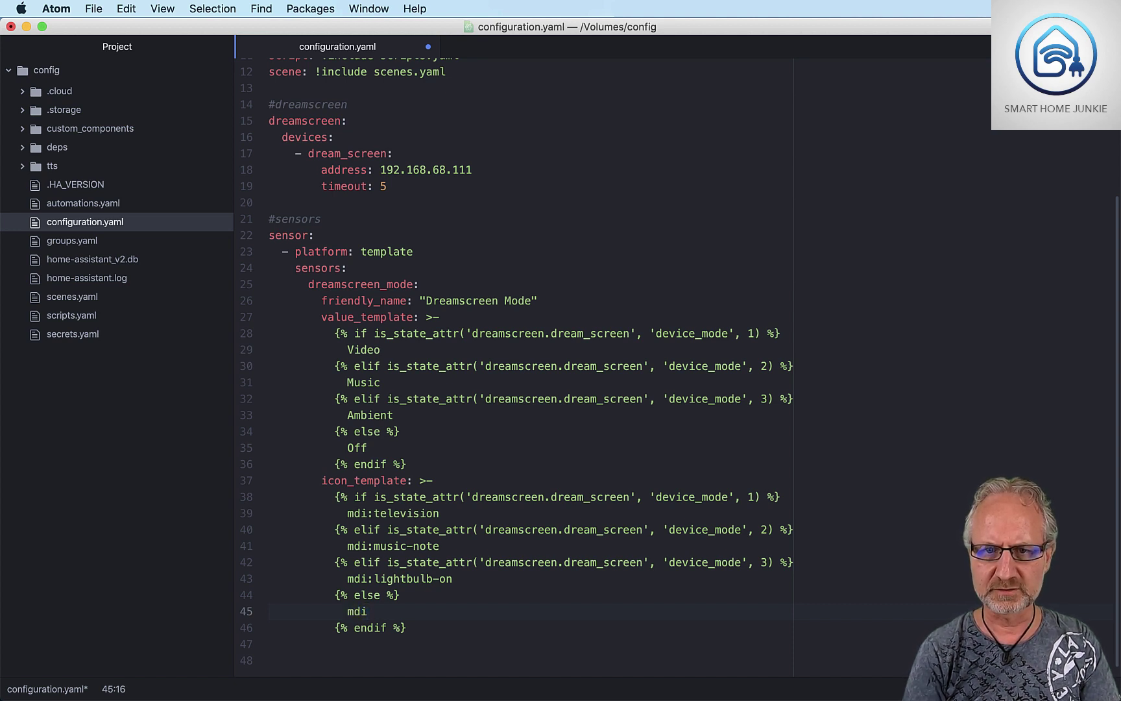
pyautogui.write(':power-off')
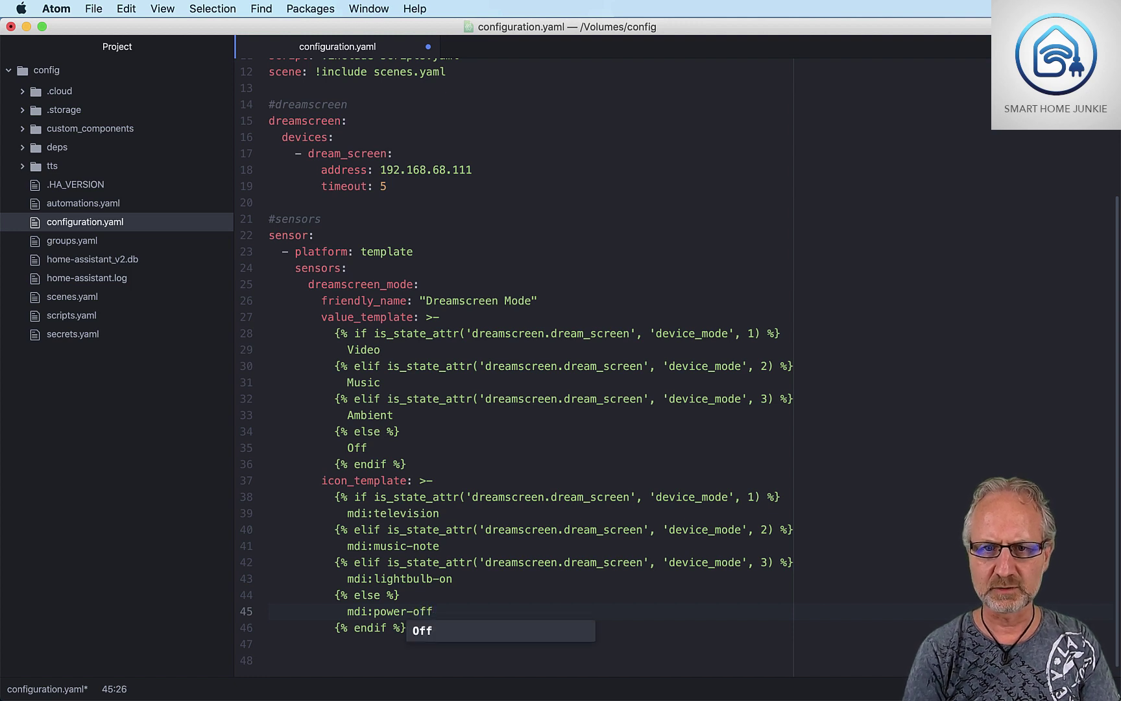
pyautogui.press('Escape')
pyautogui.press('Down')
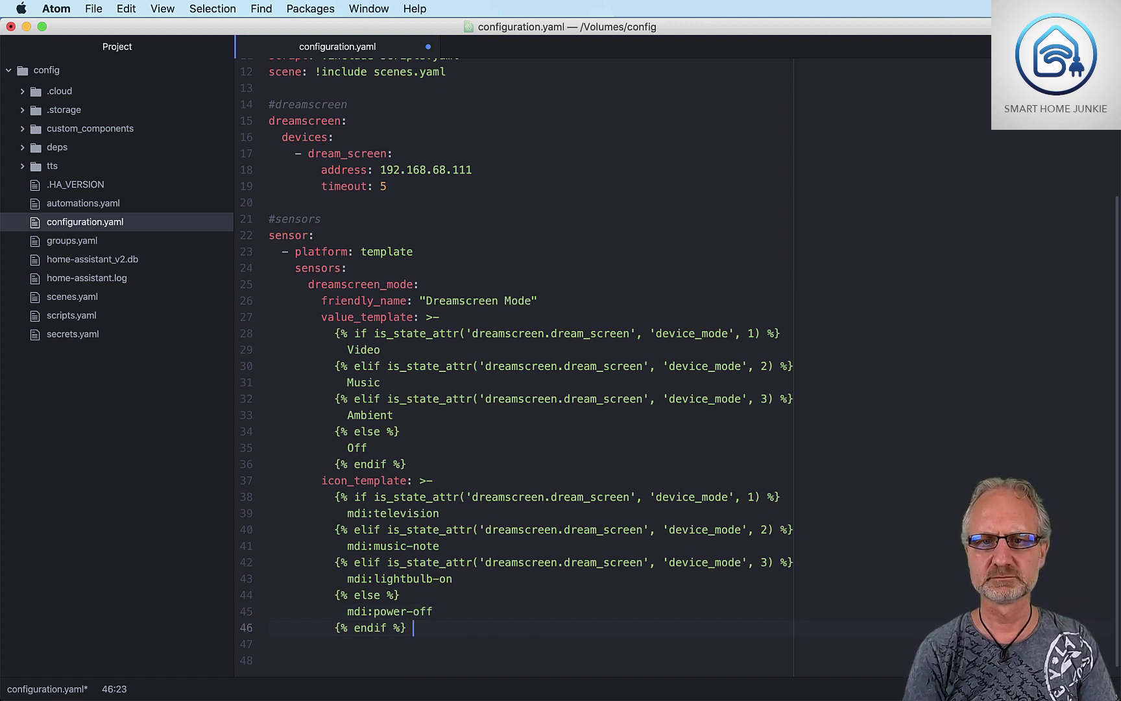
# Step: Duplicate the whole dreamscreen_mode sensor block, from its key to the last endif, directly below itself
pyautogui.scroll(1, 596, 648)
pyautogui.moveTo(409, 645); pyautogui.dragTo(266, 305)
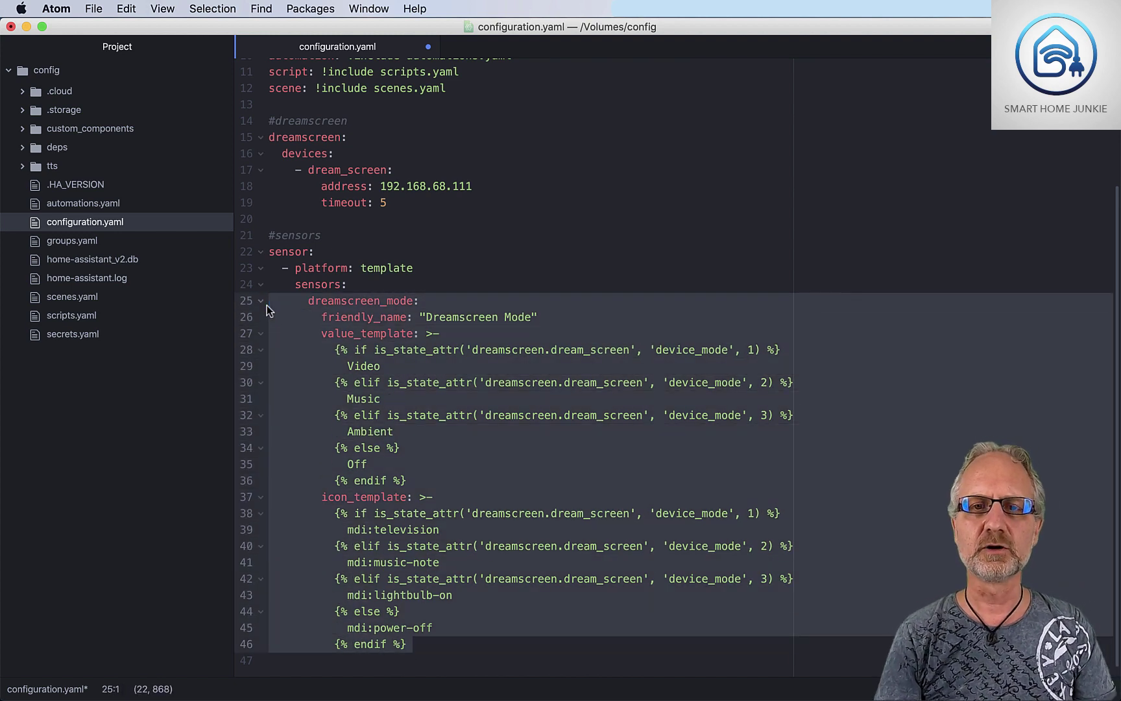
pyautogui.rightClick(271, 305)
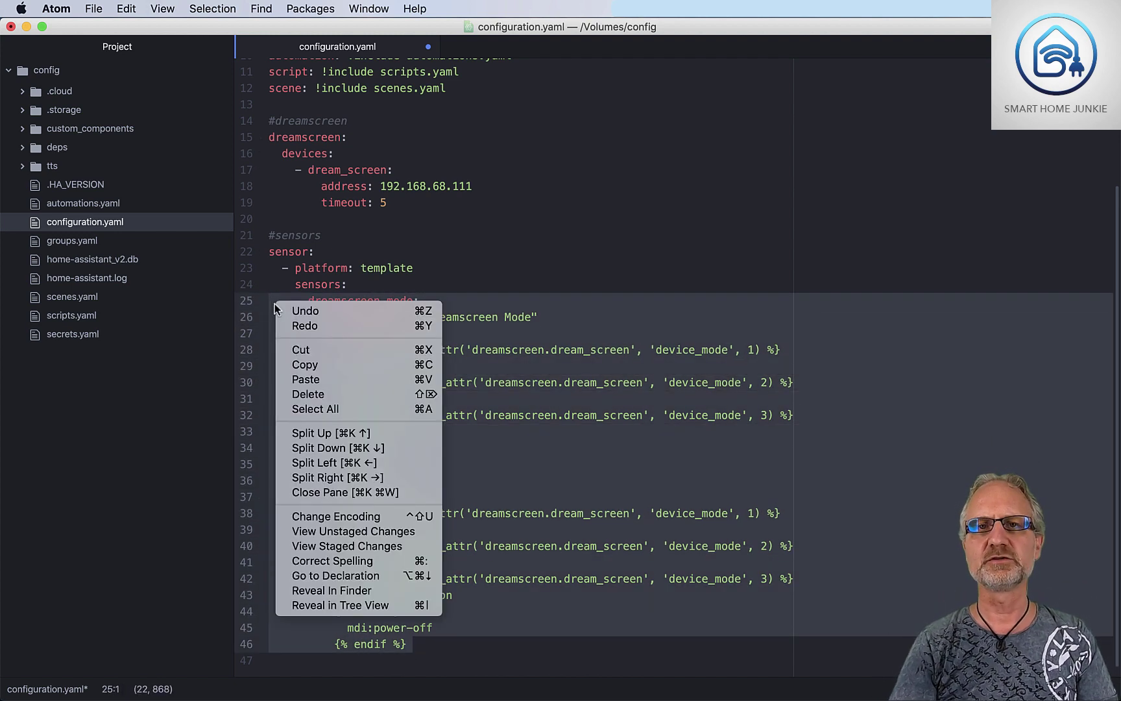
pyautogui.click(316, 365)
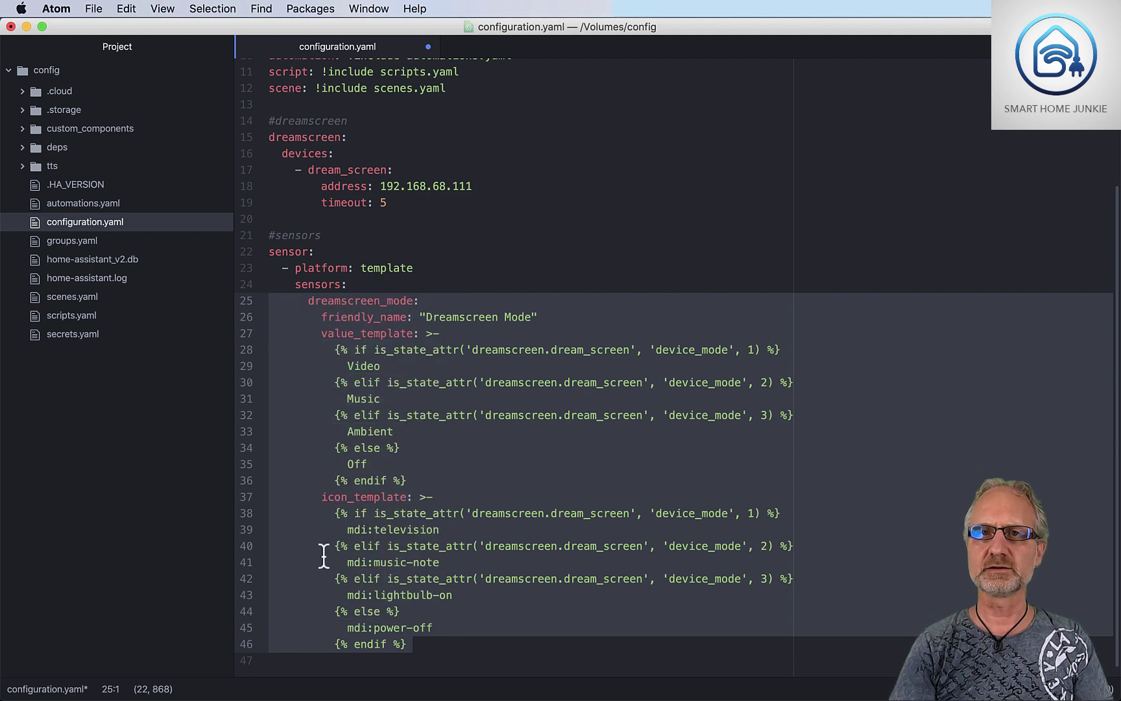
pyautogui.rightClick(272, 660)
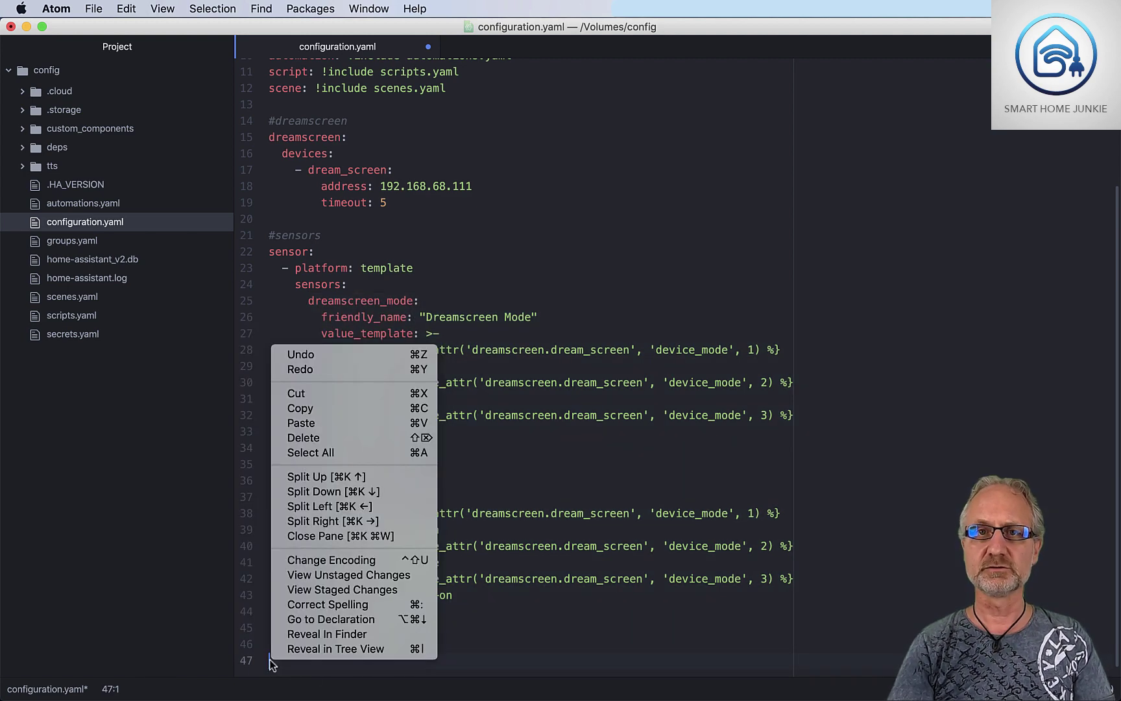
pyautogui.click(339, 424)
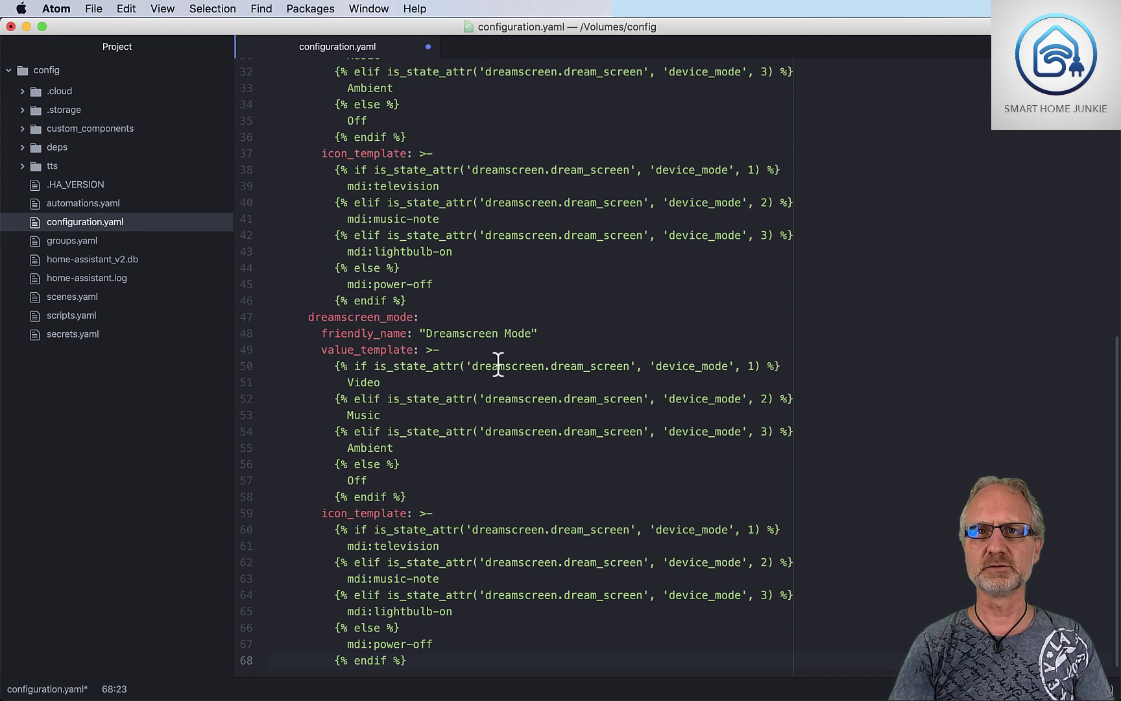
# Step: Rename the copied sensor's key to dreamscreen_input and set its friendly_name to "Dreamscreen Input"
pyautogui.scroll(5, 498, 365)
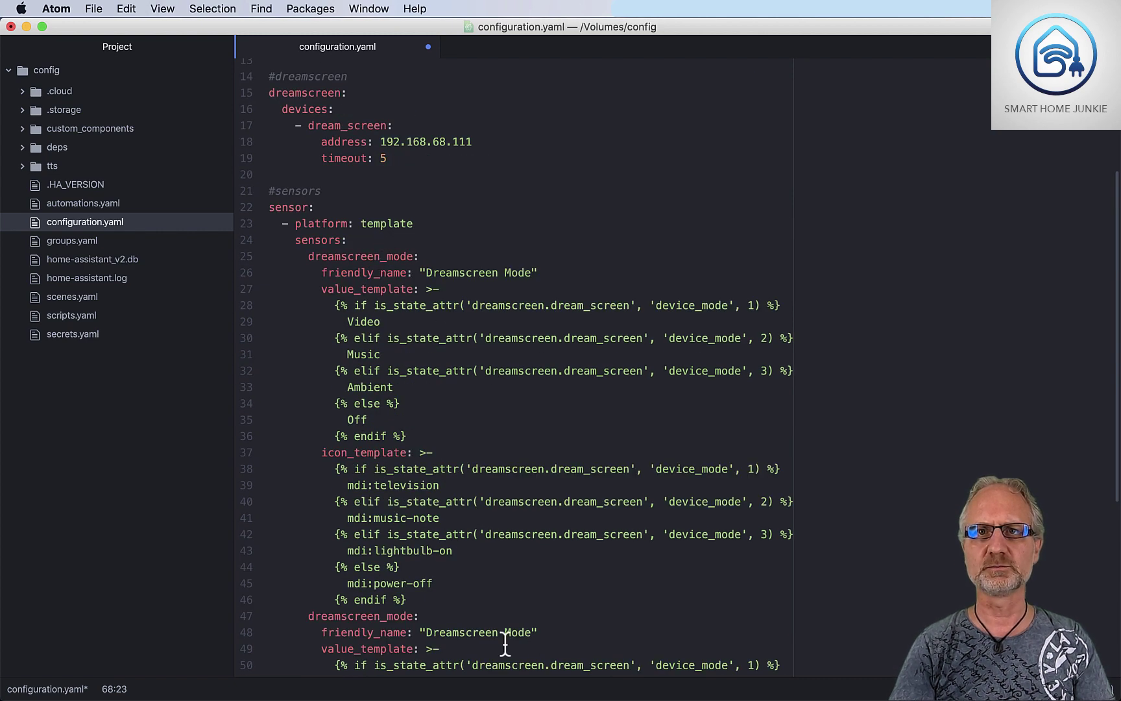
pyautogui.scroll(-5, 445, 606)
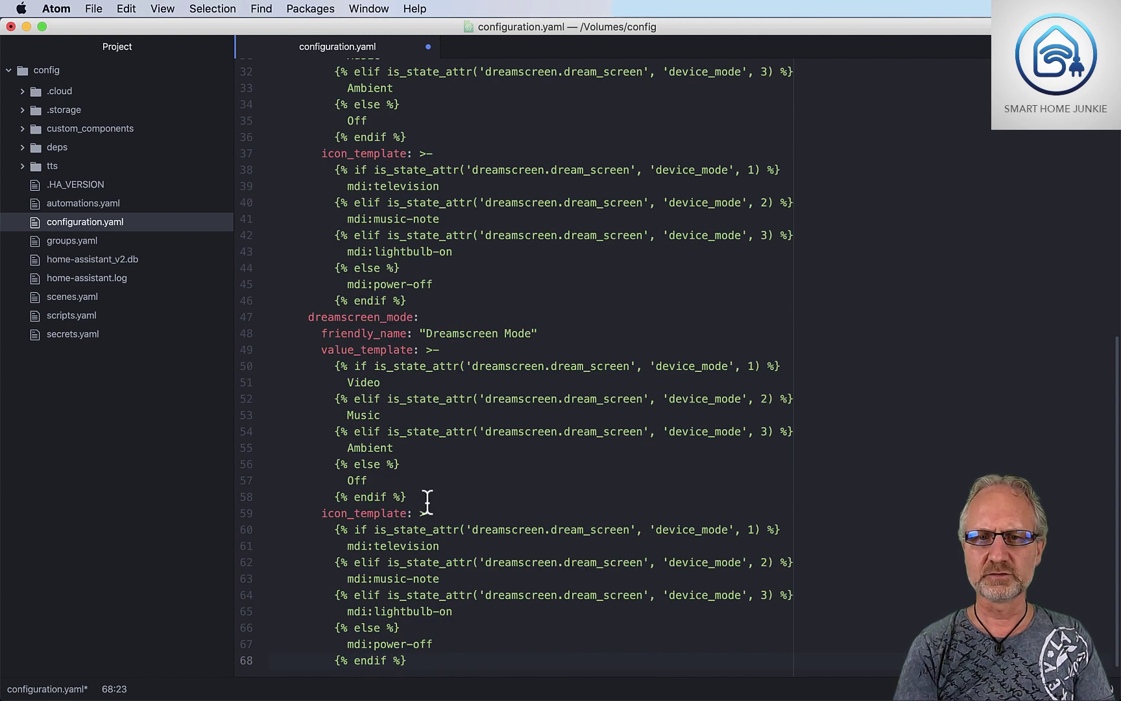
pyautogui.moveTo(387, 317); pyautogui.dragTo(408, 317)
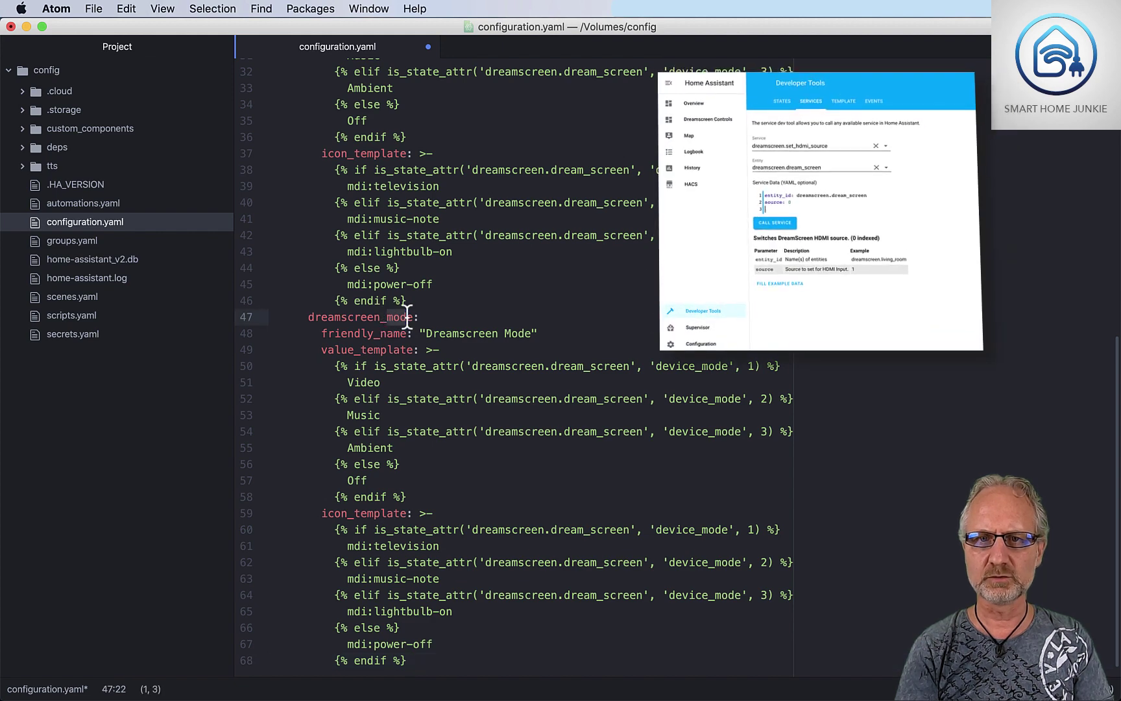
pyautogui.write('inp')
pyautogui.press('Delete')
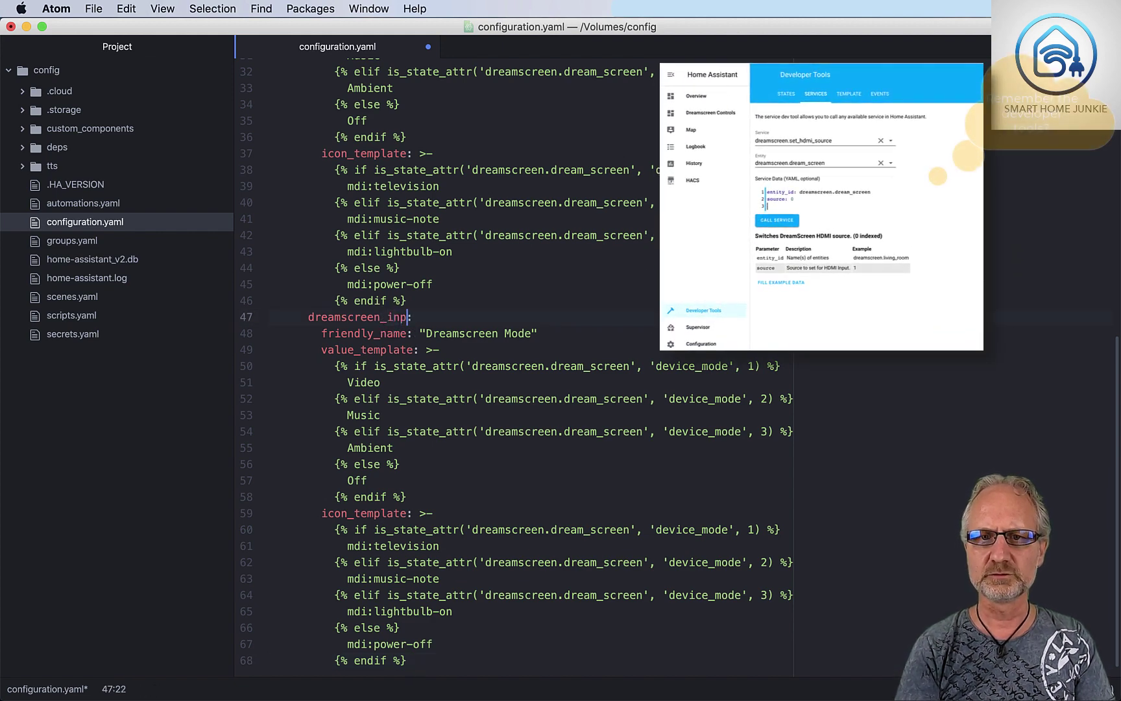
pyautogui.write('ut')
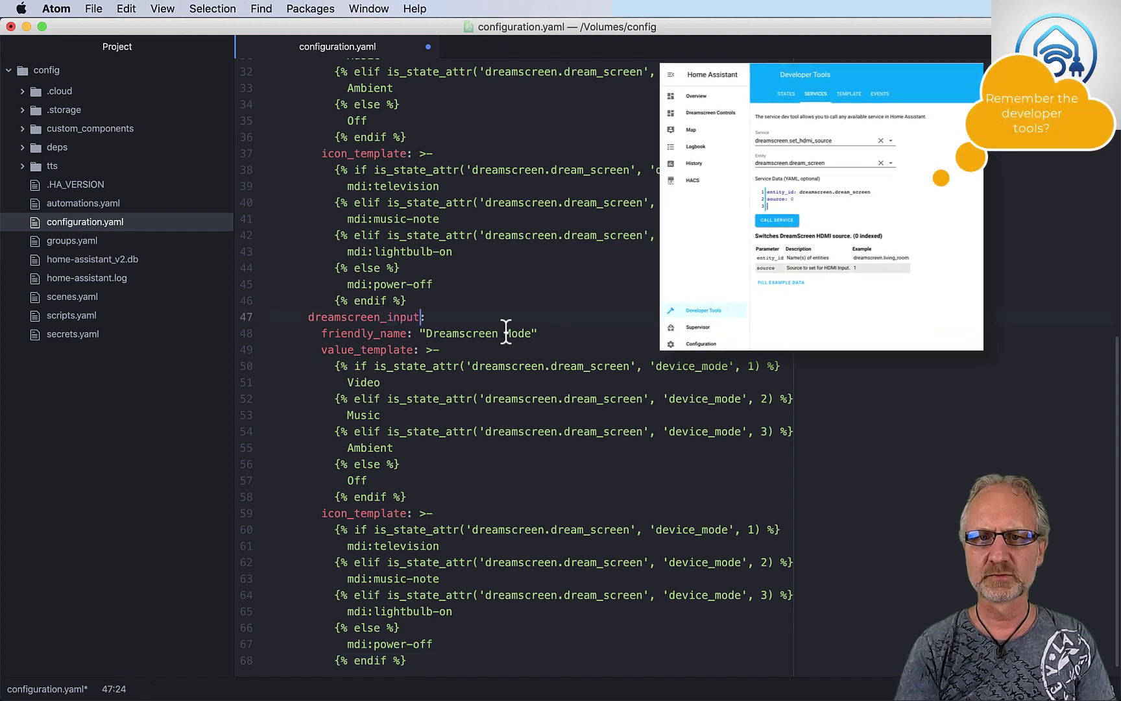
pyautogui.moveTo(506, 331); pyautogui.dragTo(531, 329)
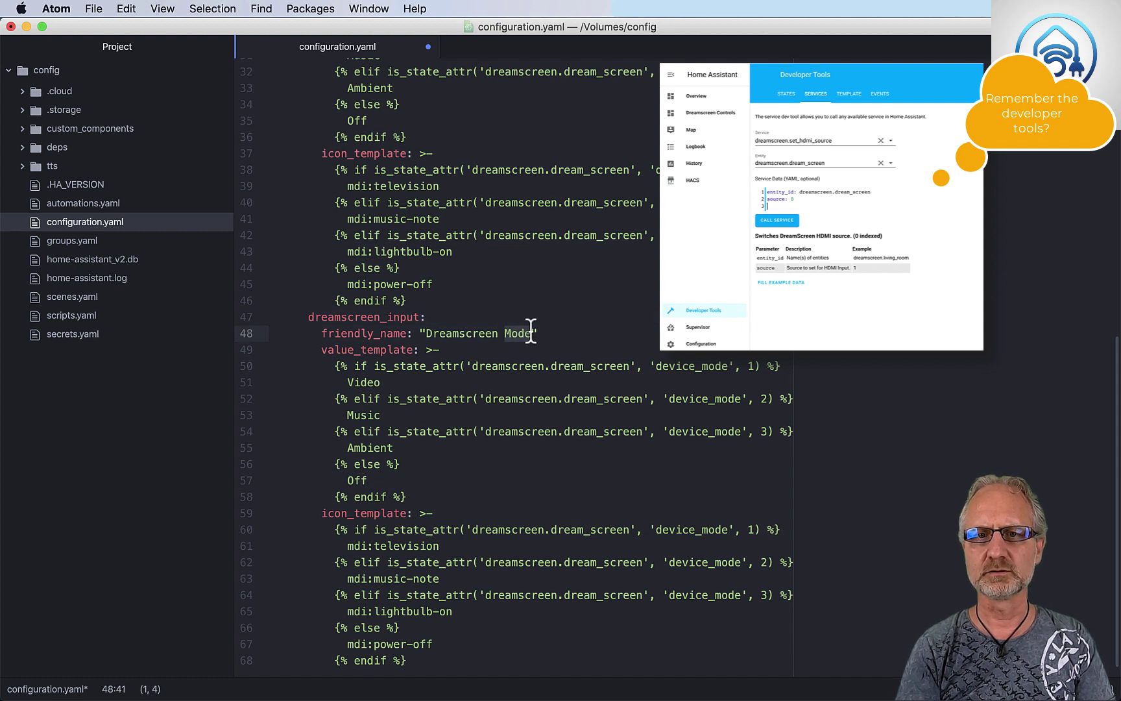
pyautogui.write('Input')
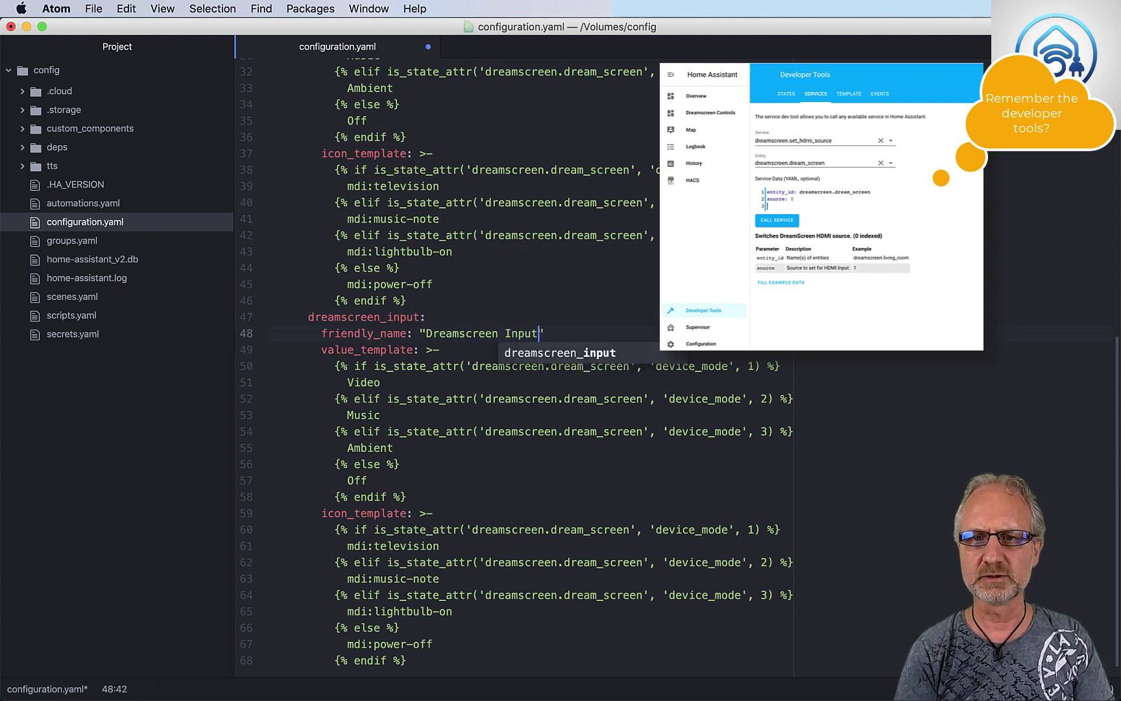
# Step: Replace device_mode with hdmi_input in the first if condition of the dreamscreen_input value_template
pyautogui.click(711, 367)
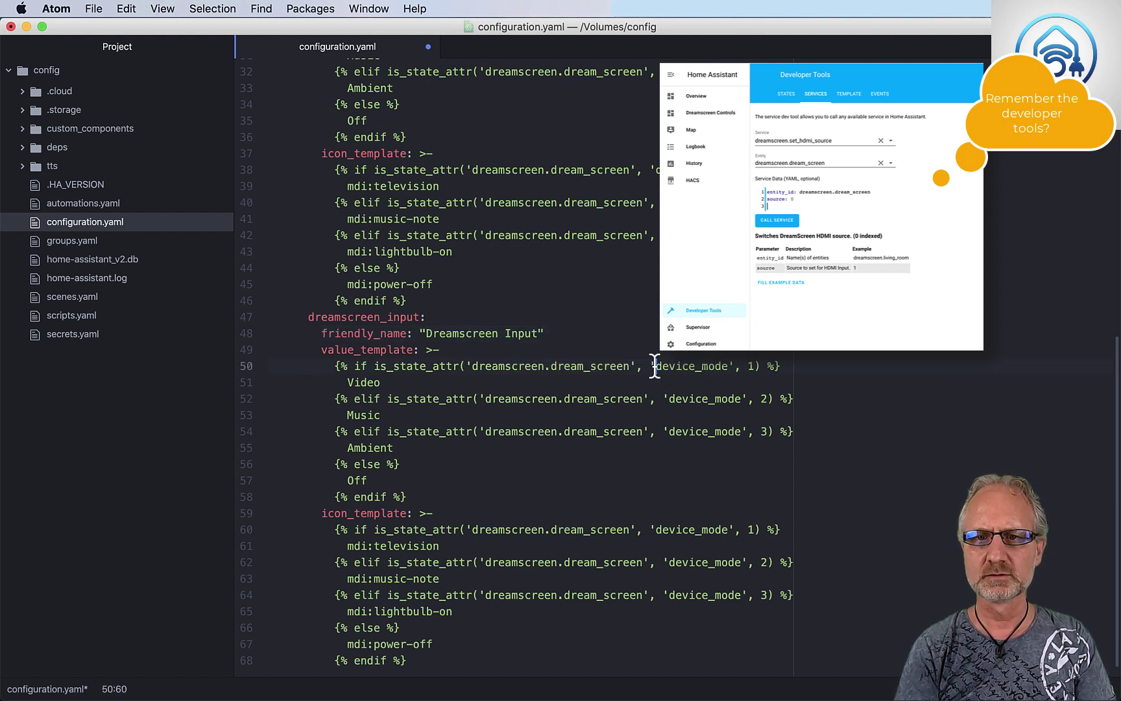
pyautogui.moveTo(654, 365); pyautogui.dragTo(730, 366)
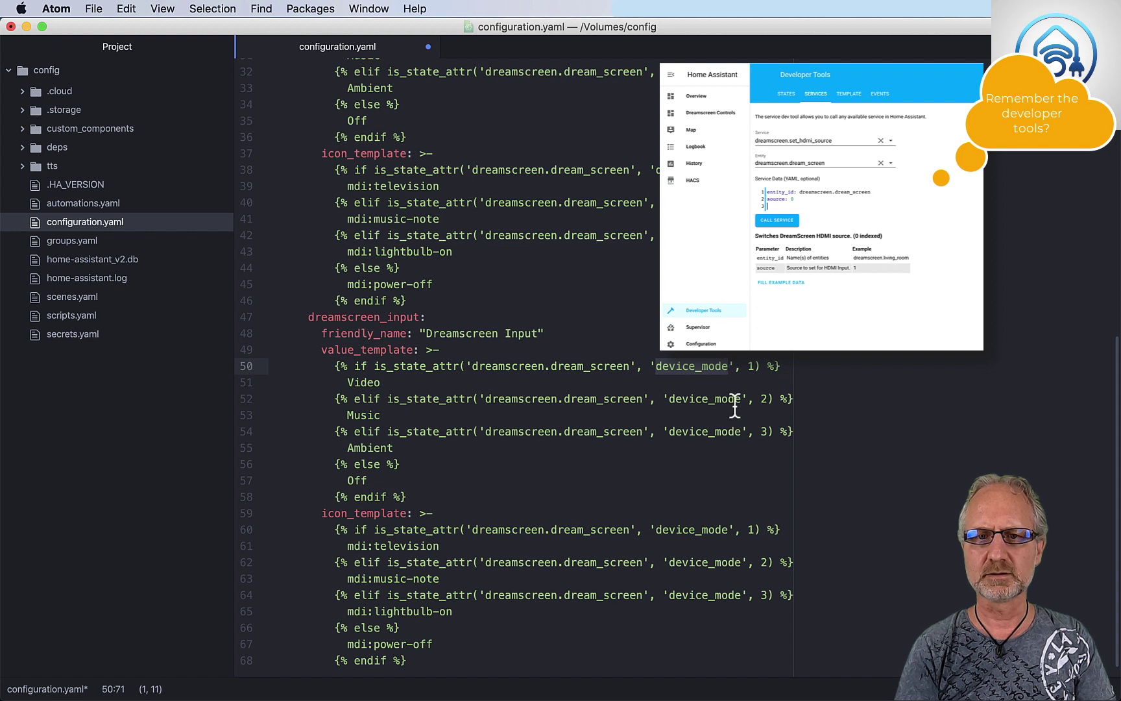
pyautogui.write('hdmi')
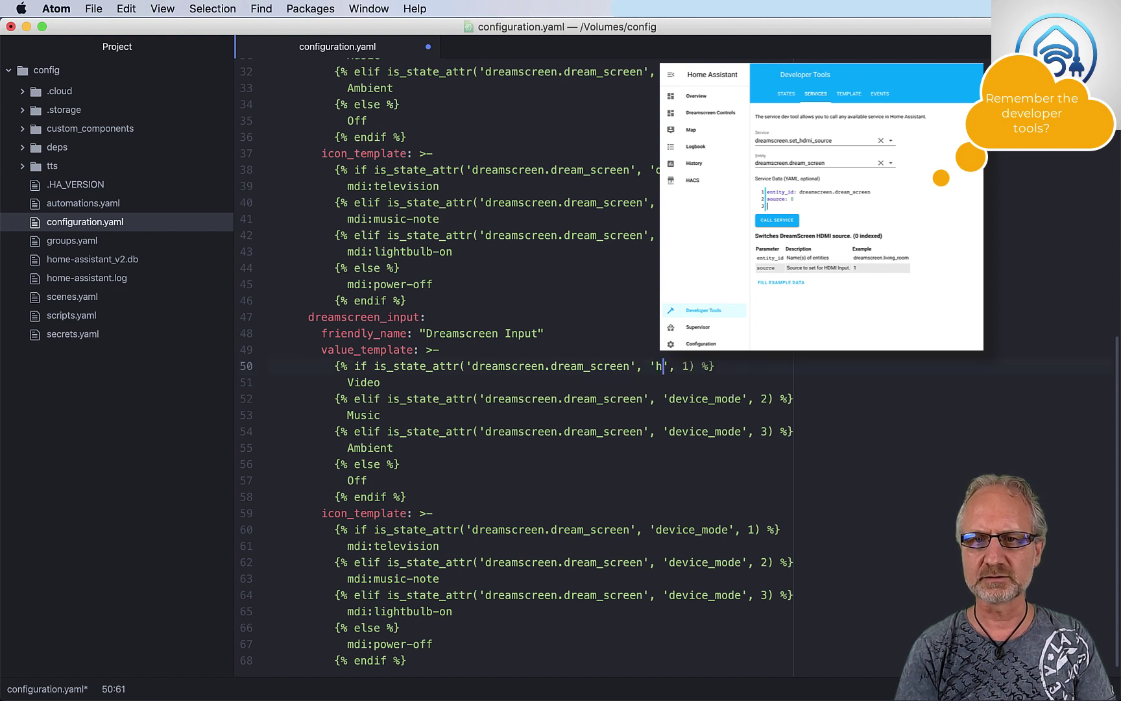
pyautogui.write('_input')
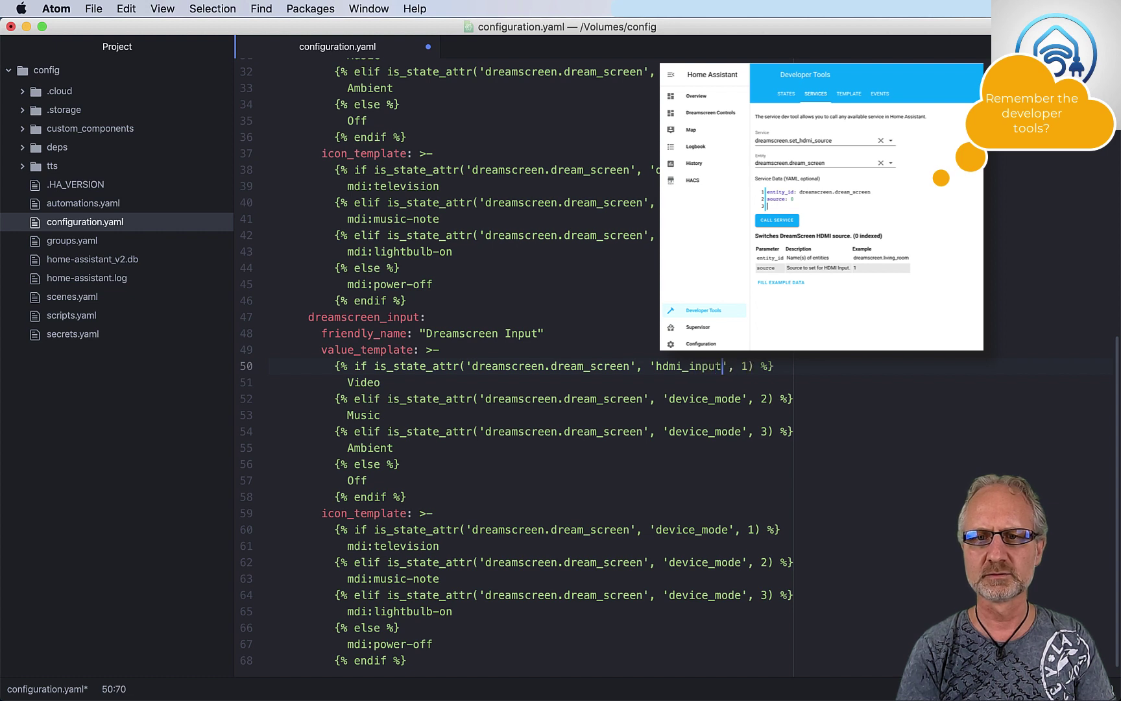
# Step: Copy hdmi_input over device_mode in both elif conditions of the dreamscreen_input value_template
pyautogui.moveTo(655, 368); pyautogui.dragTo(723, 368)
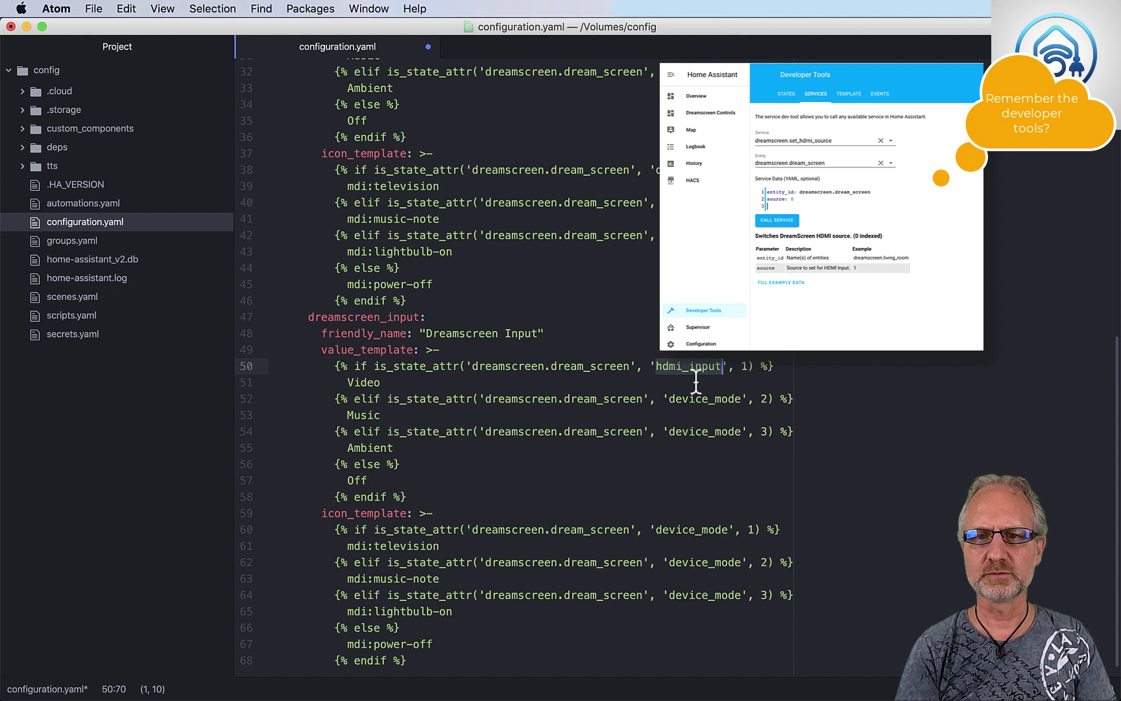
pyautogui.rightClick(692, 365)
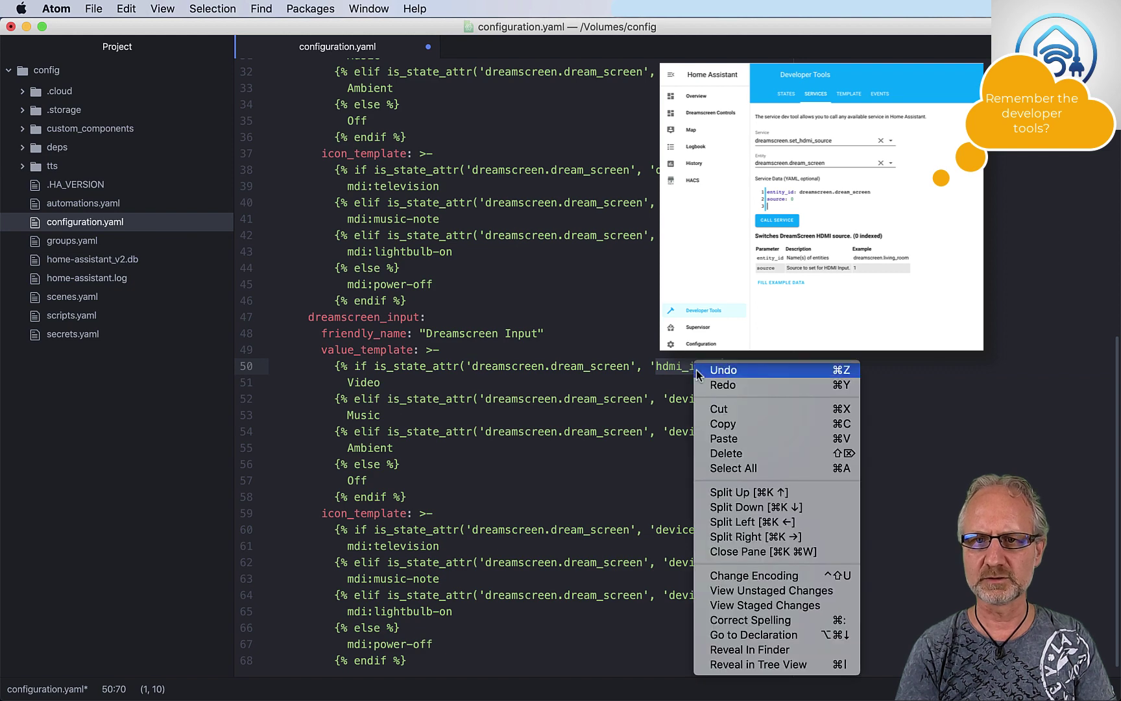
pyautogui.click(729, 422)
pyautogui.moveTo(669, 398); pyautogui.dragTo(744, 398)
pyautogui.rightClick(724, 397)
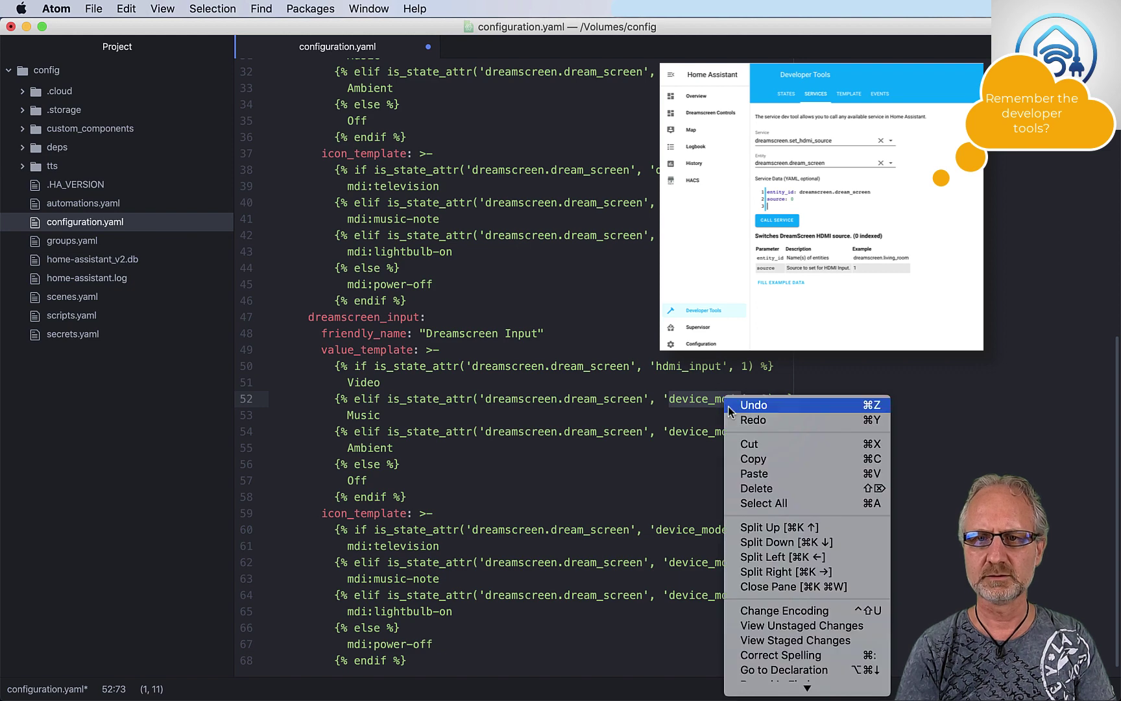
pyautogui.click(756, 470)
pyautogui.moveTo(669, 431); pyautogui.dragTo(743, 432)
pyautogui.rightClick(724, 436)
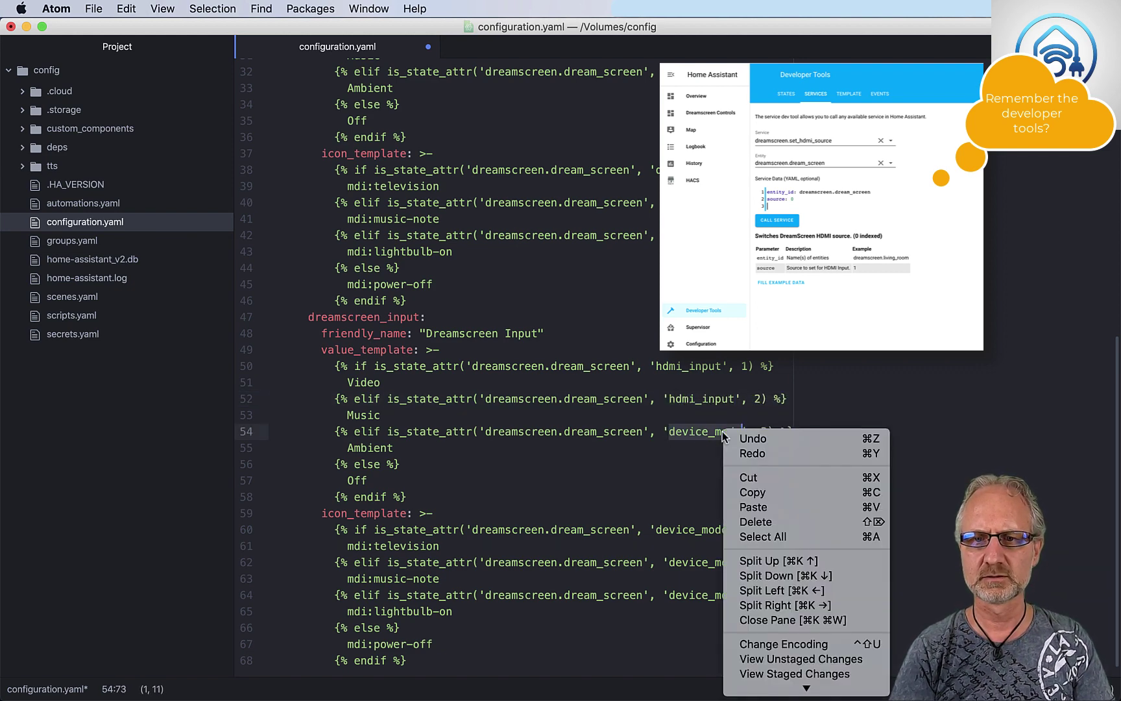
pyautogui.click(764, 504)
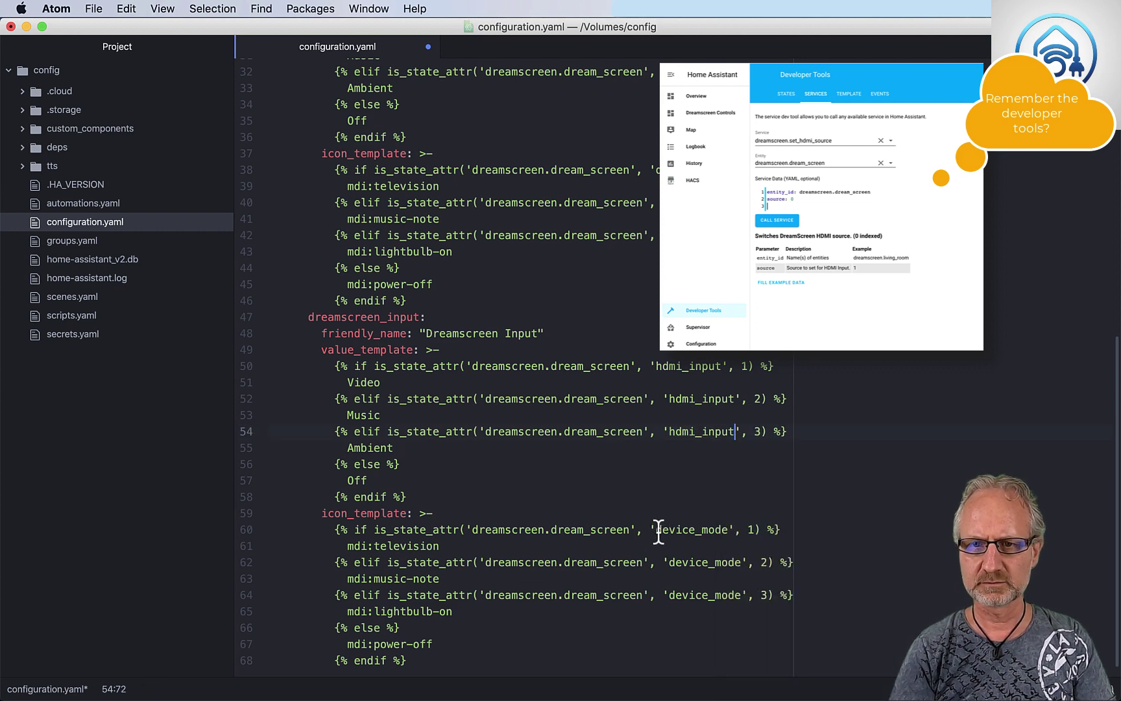
# Step: Replace device_mode with the copied hdmi_input in all three conditions of the dreamscreen_input icon_template
pyautogui.moveTo(655, 528); pyautogui.dragTo(730, 527)
pyautogui.rightClick(706, 527)
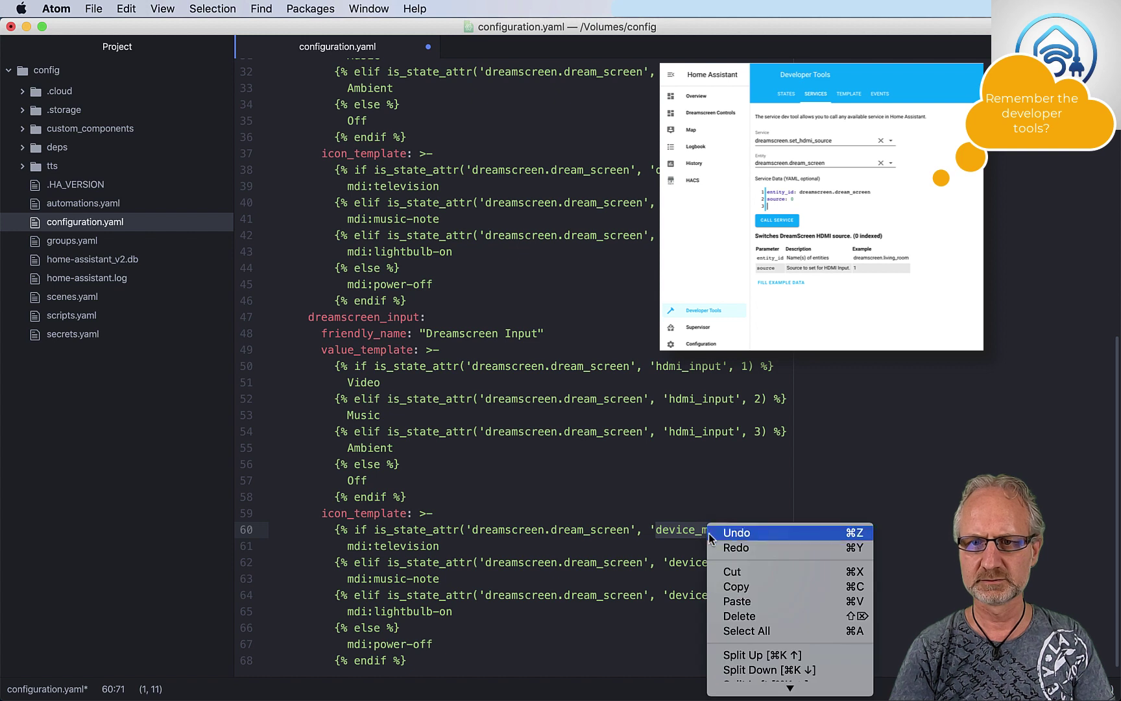
pyautogui.click(746, 601)
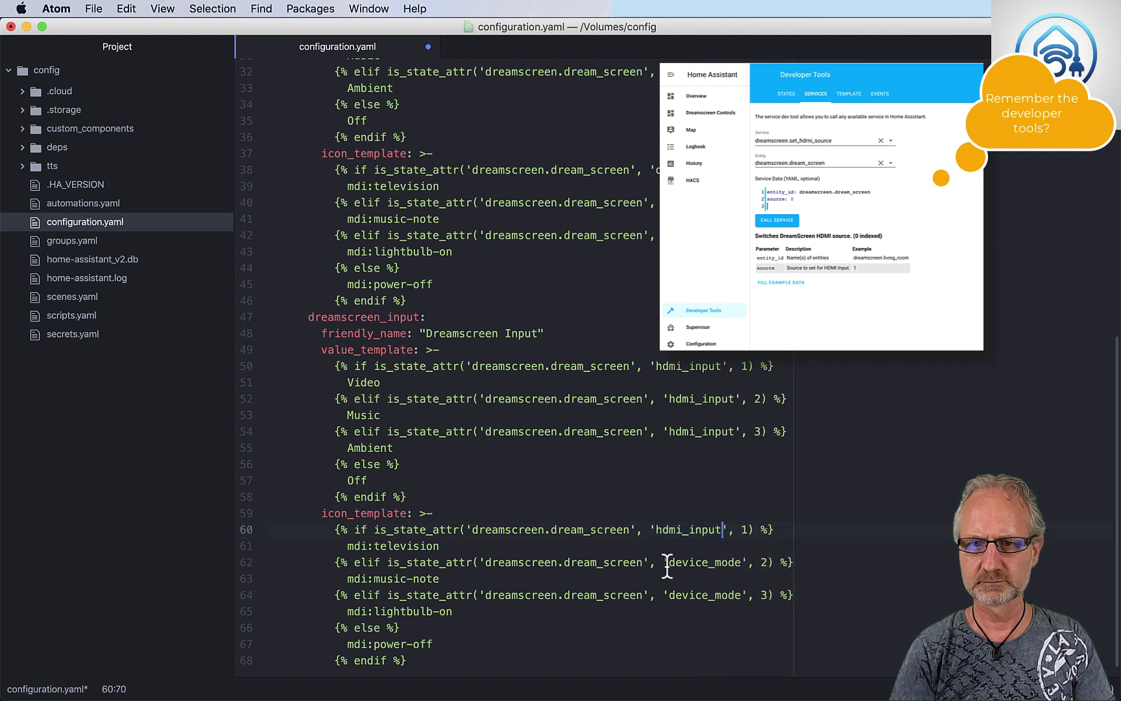
pyautogui.moveTo(668, 561); pyautogui.dragTo(737, 564)
pyautogui.rightClick(724, 559)
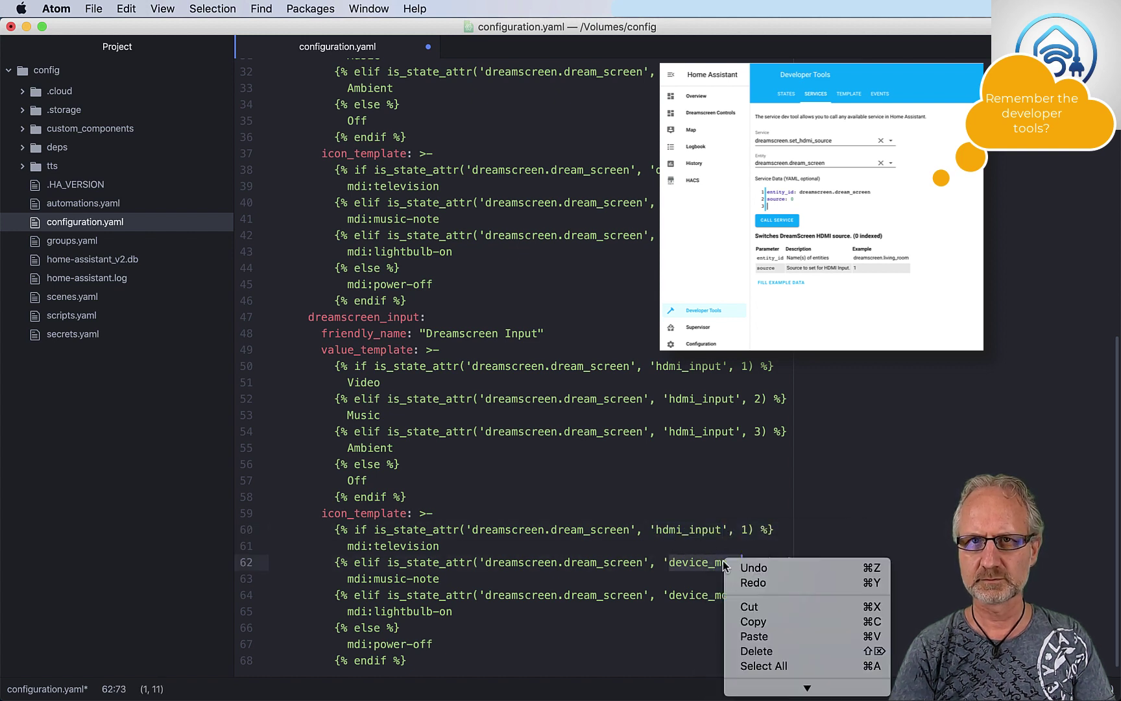
pyautogui.click(764, 636)
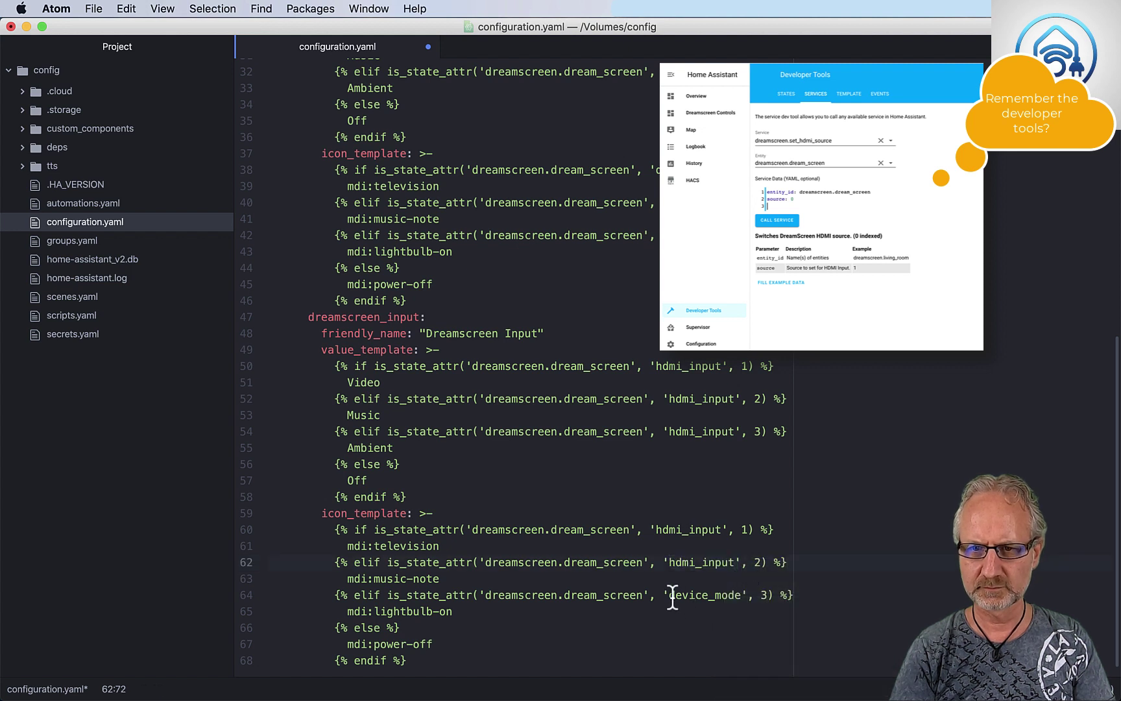
pyautogui.moveTo(669, 594); pyautogui.dragTo(741, 595)
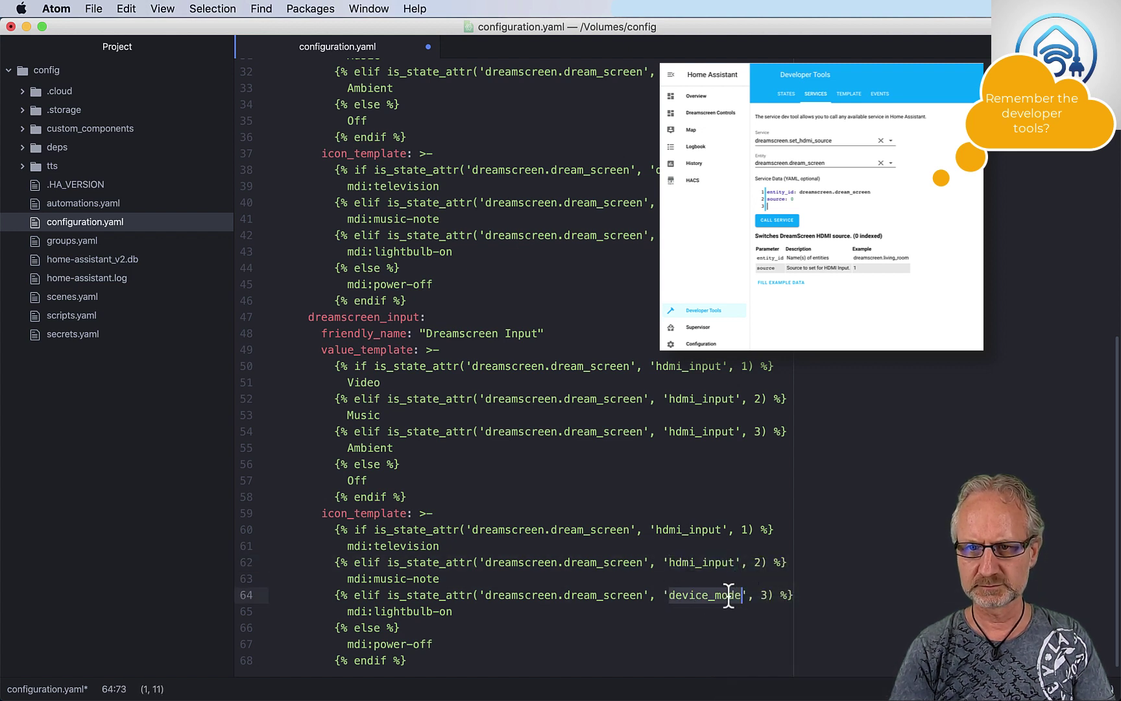
pyautogui.rightClick(725, 593)
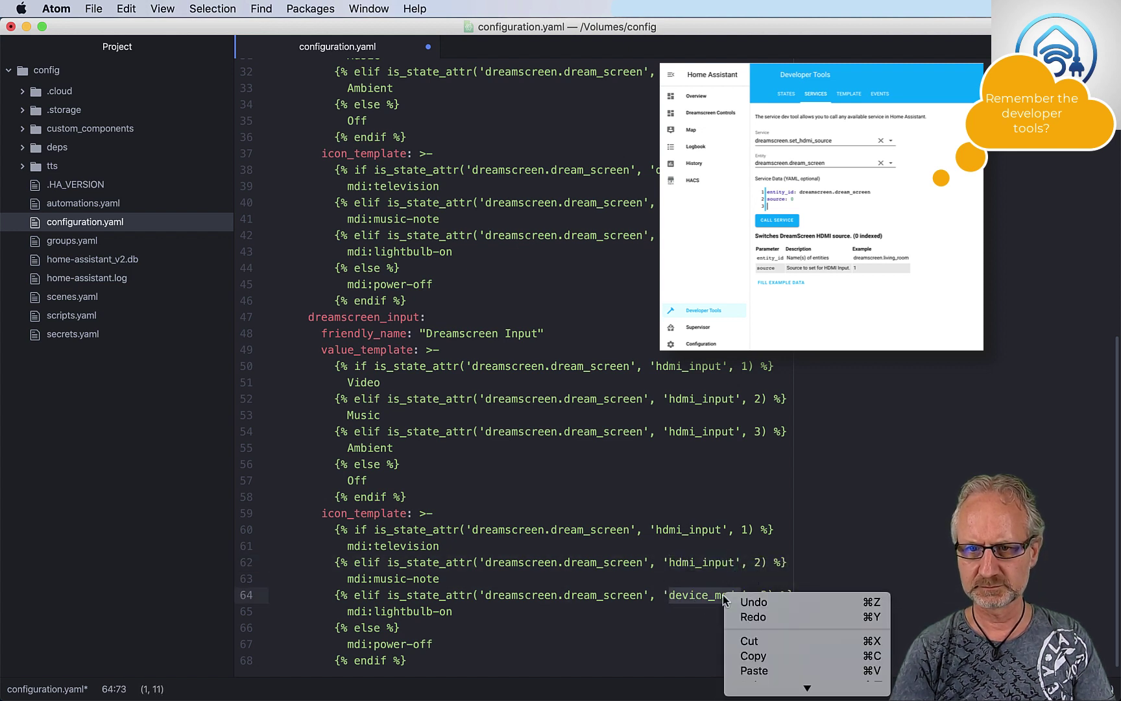
pyautogui.click(771, 671)
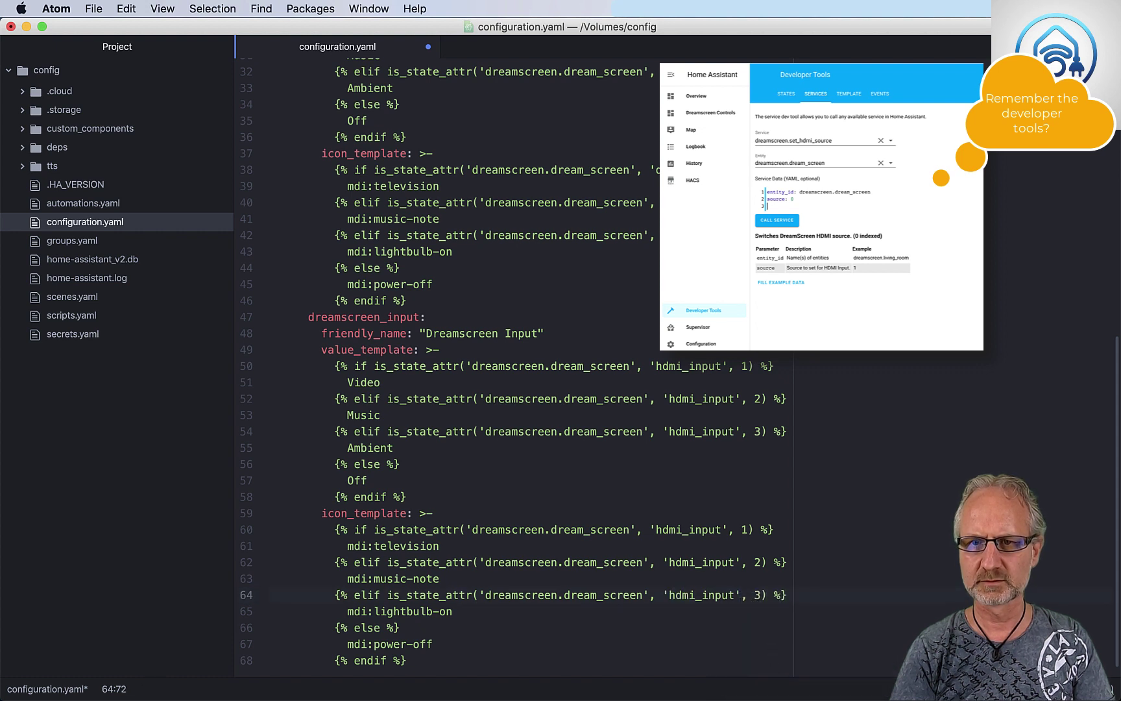
# Step: Renumber the three hdmi_input conditions to 0, 1 and 2 in both the value_template and the icon_template
pyautogui.moveTo(749, 365); pyautogui.dragTo(754, 431)
pyautogui.write('0')
pyautogui.write('1')
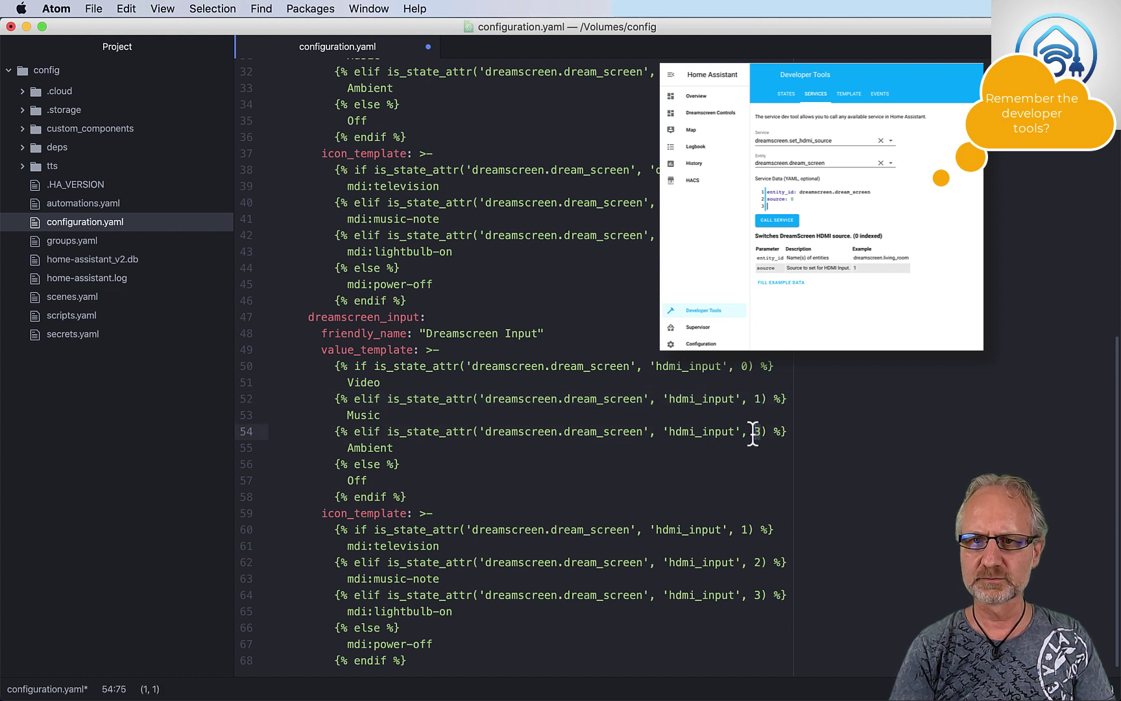
pyautogui.write('2')
pyautogui.moveTo(743, 530); pyautogui.dragTo(756, 597)
pyautogui.write('012')
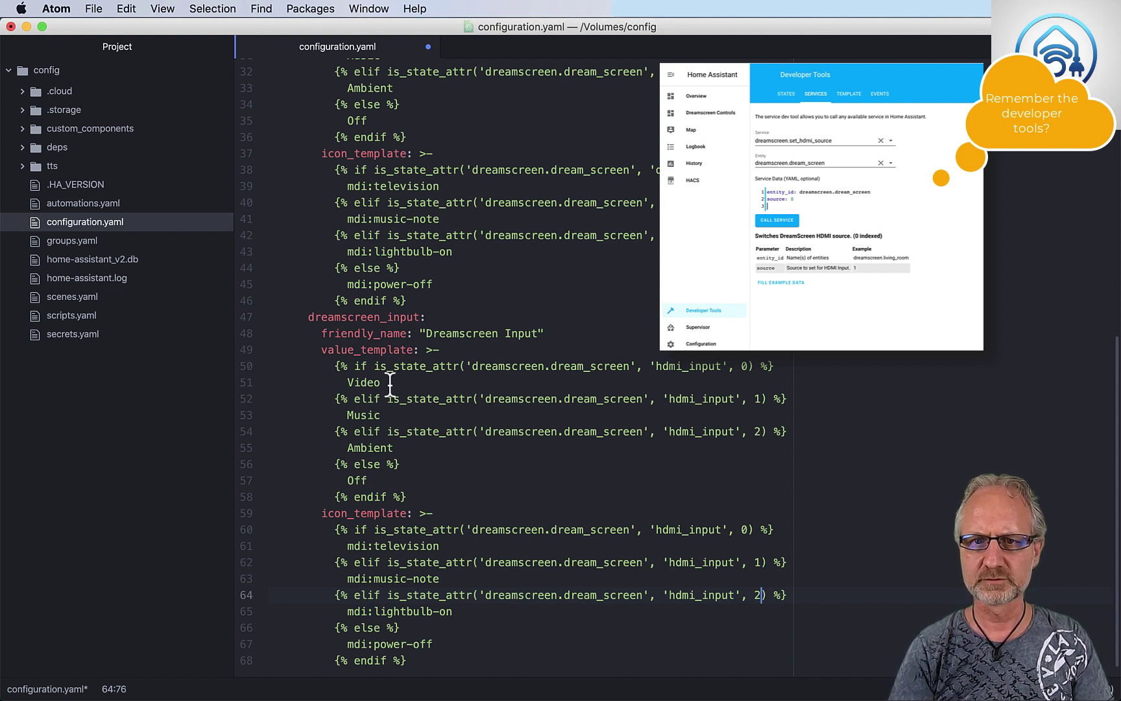
# Step: Replace Video with Television as the value for hdmi_input 0 in the value_template
pyautogui.moveTo(381, 383); pyautogui.dragTo(347, 382)
pyautogui.write('Television')
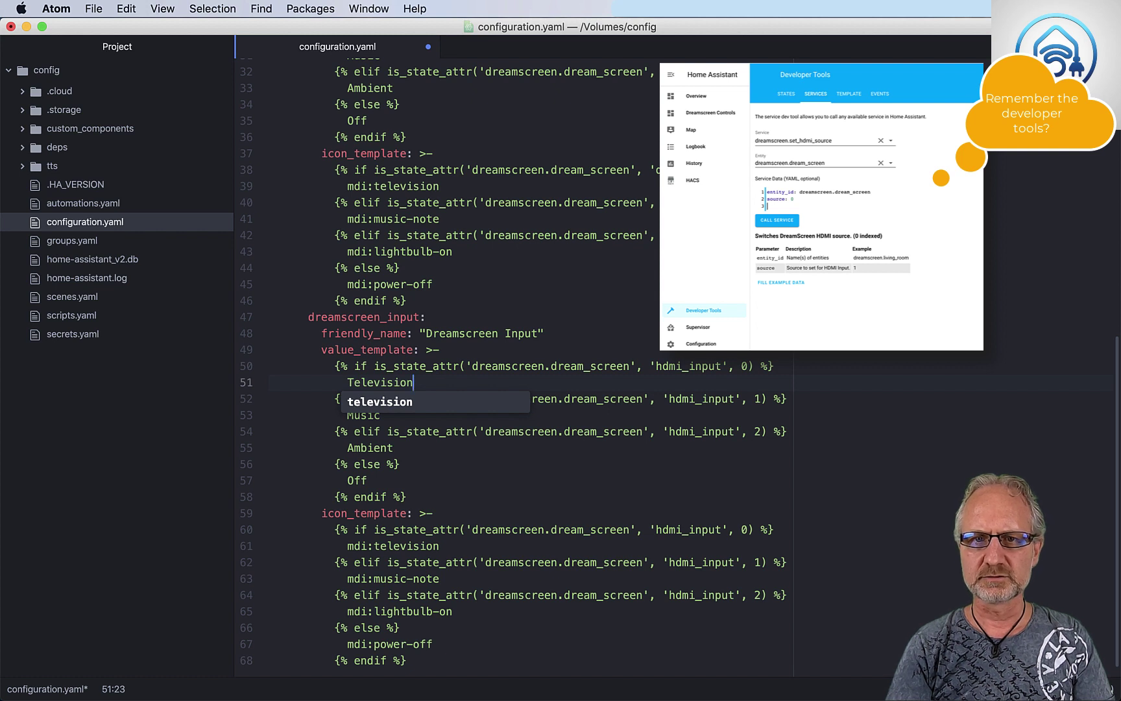
pyautogui.press('Escape')
# Step: Replace Music with Movie as the value for hdmi_input 1 in the value_template
pyautogui.press('Down')
pyautogui.press('Down')
pyautogui.press('Down')
pyautogui.press('Up')
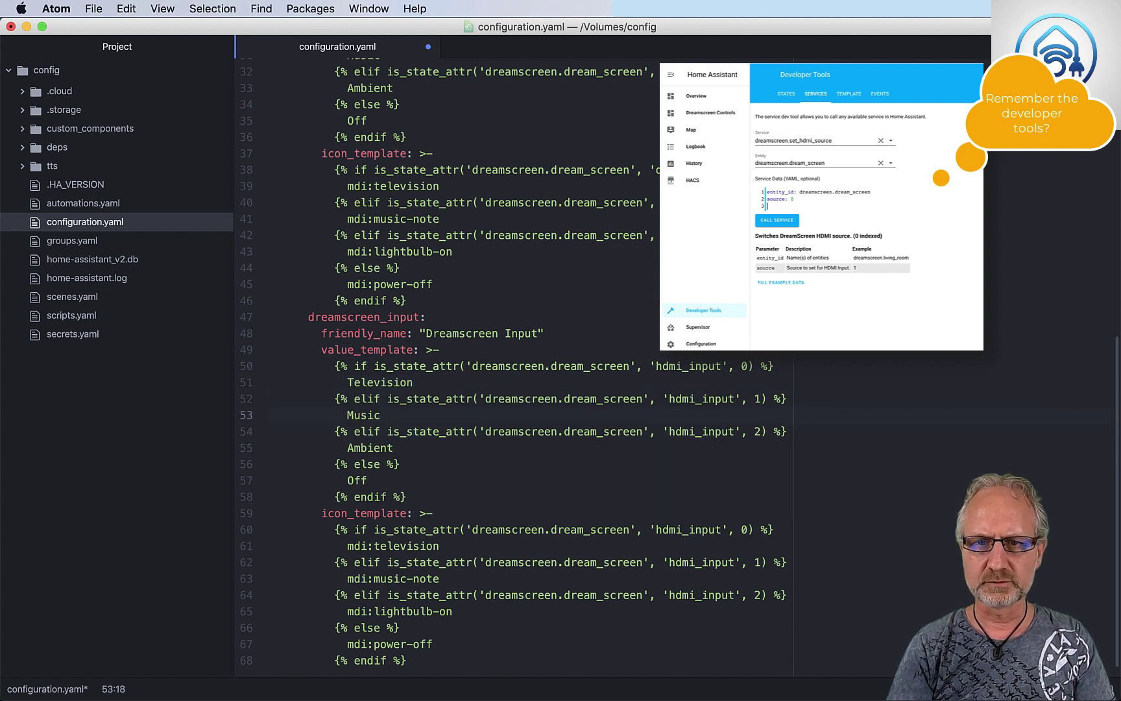
pyautogui.press('BackSpace')
pyautogui.press('BackSpace')
pyautogui.press('BackSpace')
pyautogui.press('BackSpace')
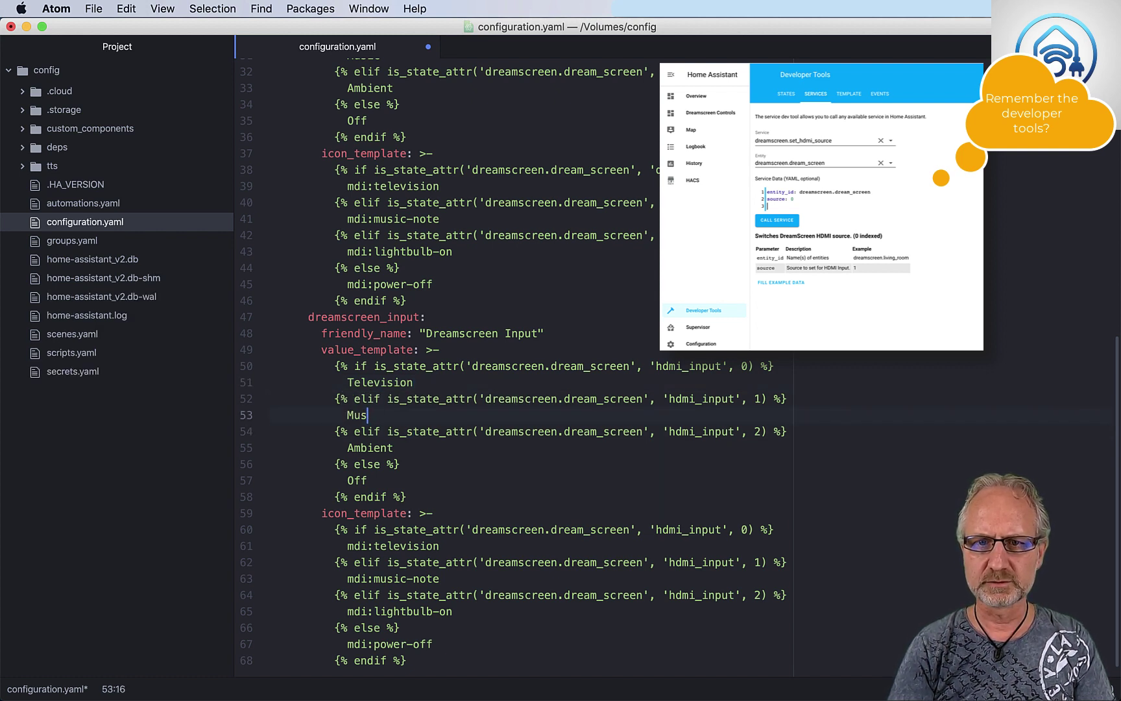
pyautogui.write('ovie')
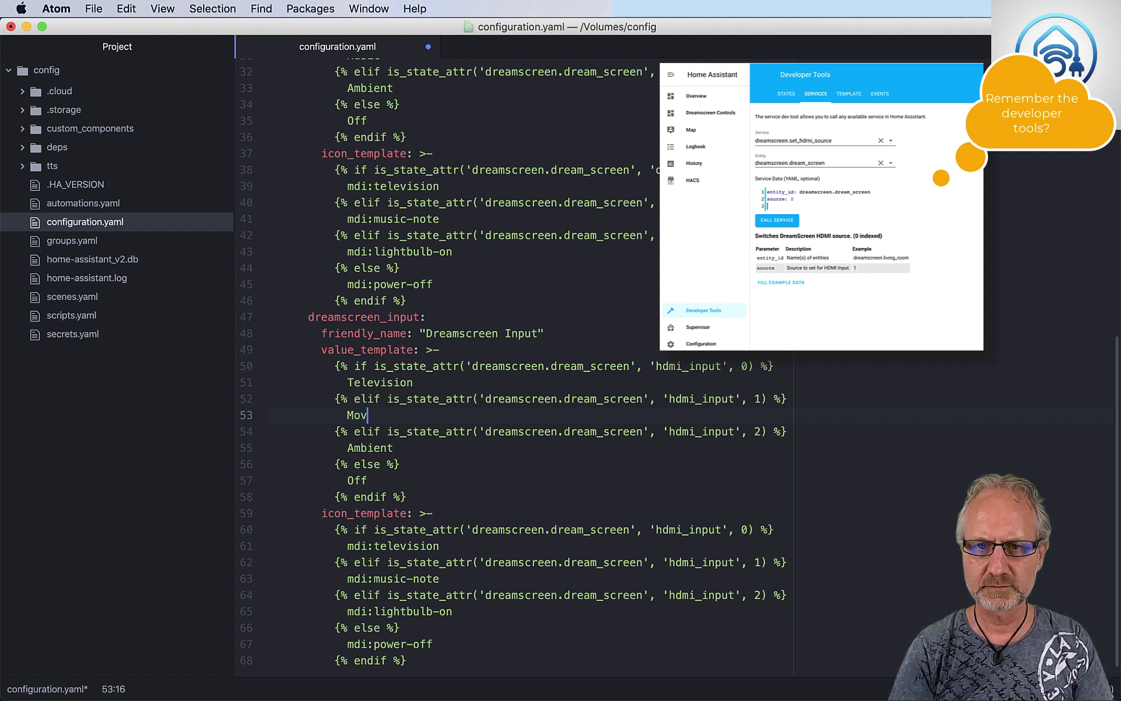
# Step: Replace Ambient with Sound as the value for hdmi_input 2 in the value_template
pyautogui.press('Down')
pyautogui.press('Right')
pyautogui.press('Right')
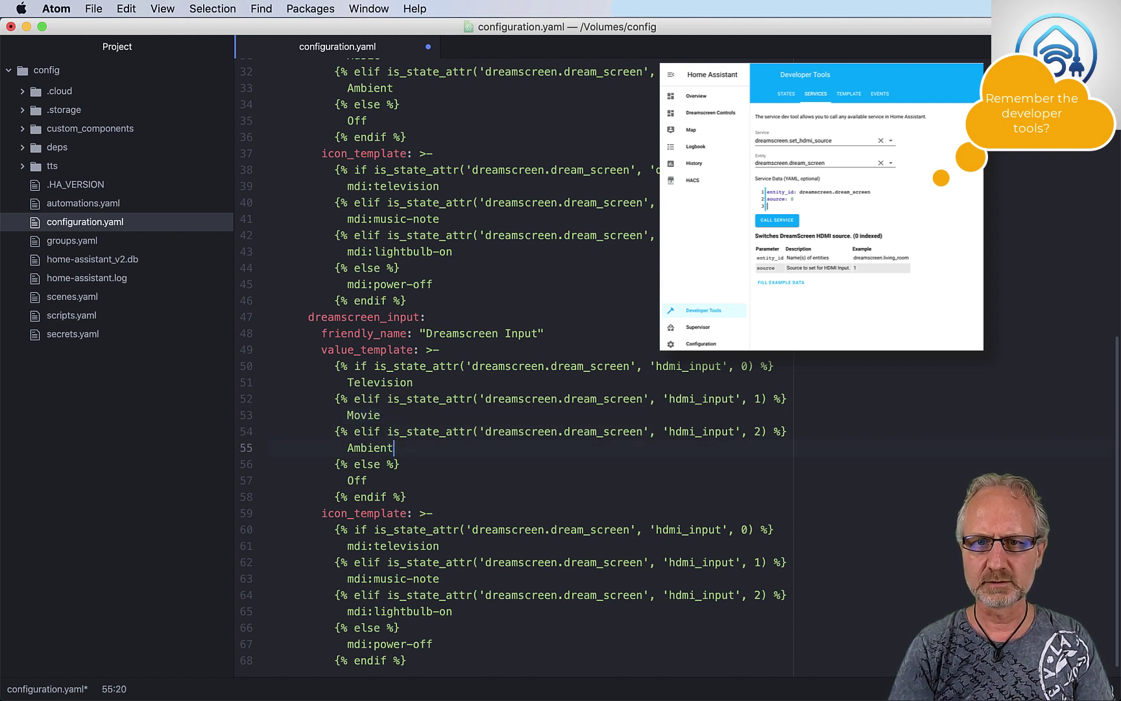
pyautogui.press('BackSpace')
pyautogui.press('BackSpace')
pyautogui.press('BackSpace')
pyautogui.press('BackSpace')
pyautogui.press('BackSpace')
pyautogui.press('BackSpace')
pyautogui.press('BackSpace')
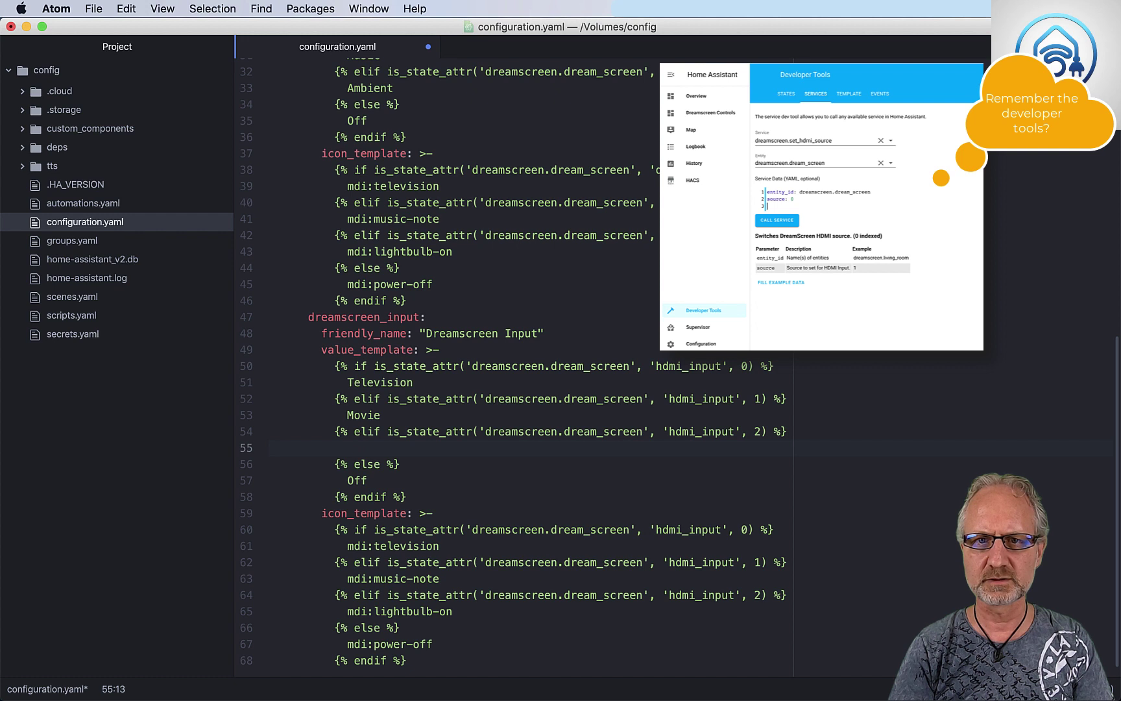
pyautogui.write('Sound')
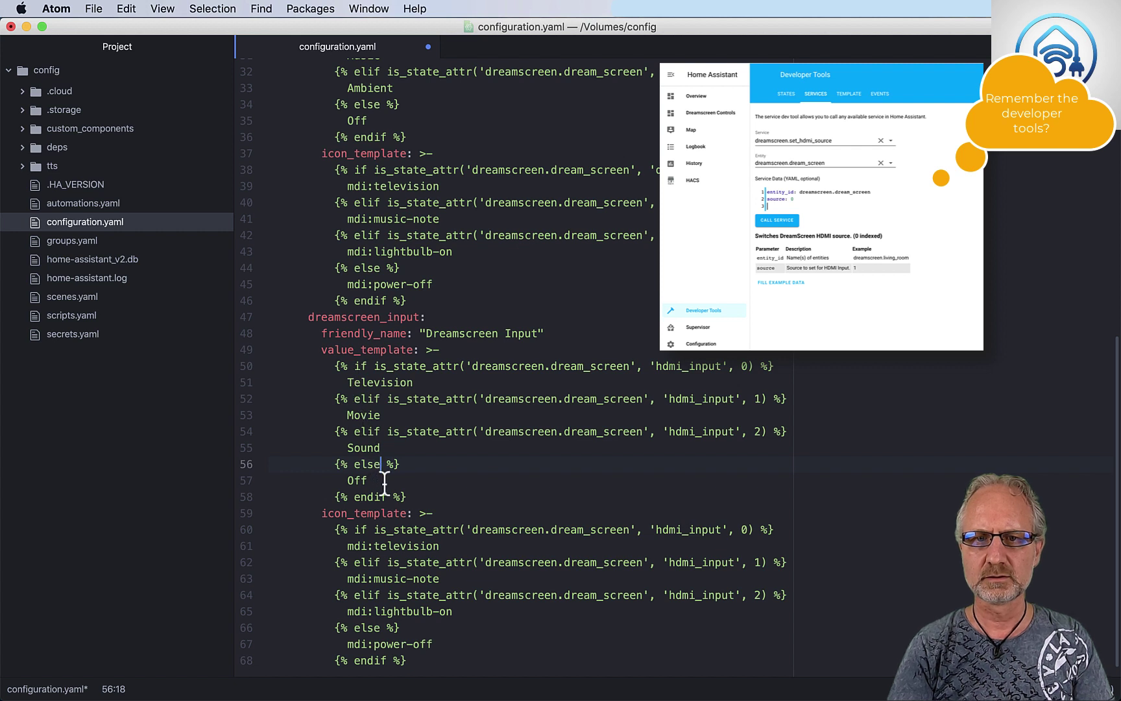
# Step: Delete the else branch with its Off value from the dreamscreen_input value_template, leaving no blank line
pyautogui.moveTo(367, 481); pyautogui.dragTo(269, 469)
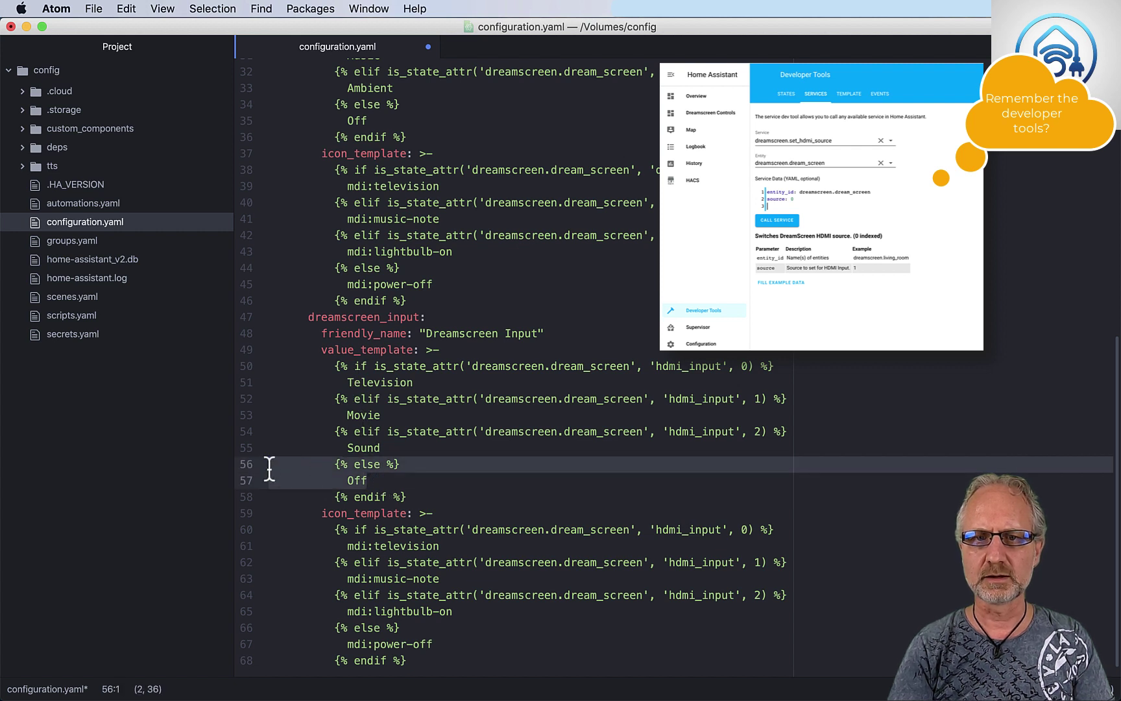
pyautogui.press('BackSpace')
pyautogui.press('BackSpace')
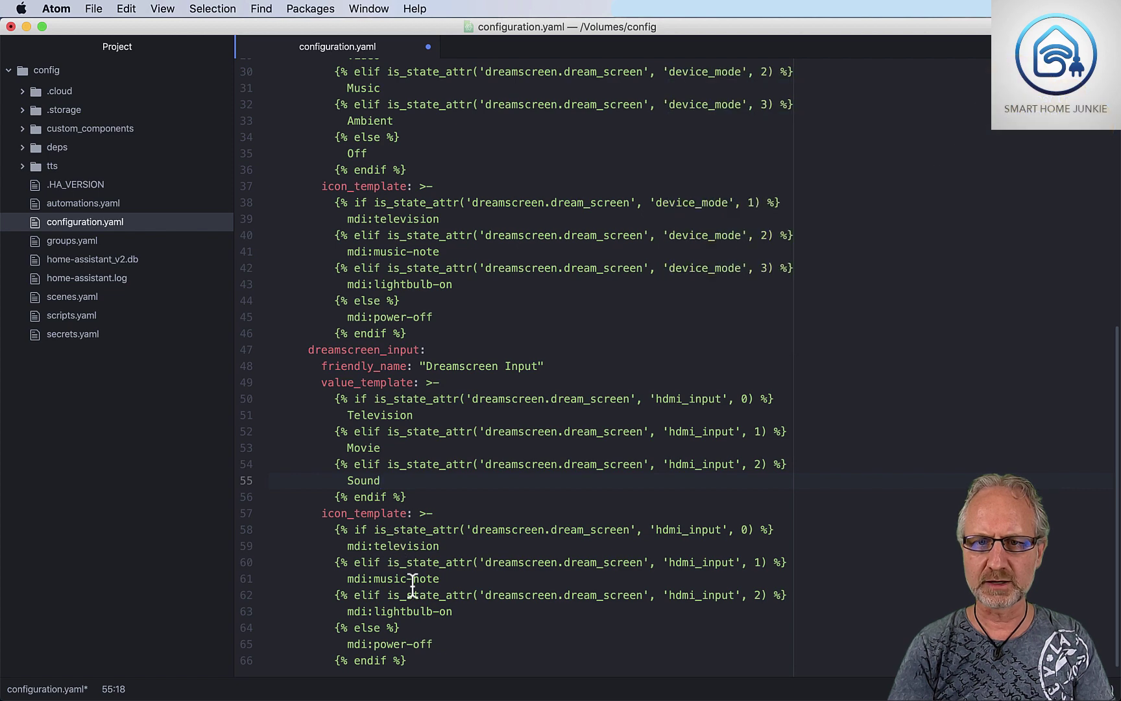
# Step: Change the icon for hdmi_input 1 in the icon_template to mdi:video
pyautogui.moveTo(374, 578); pyautogui.dragTo(443, 581)
pyautogui.write('video')
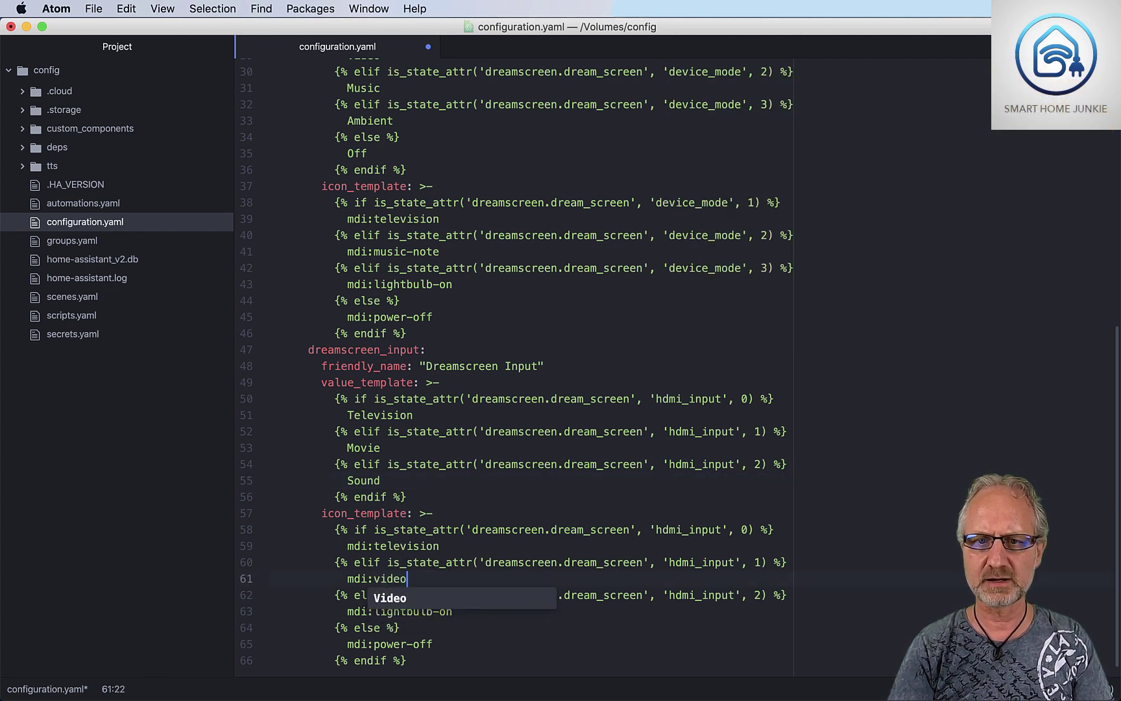
pyautogui.press('Down')
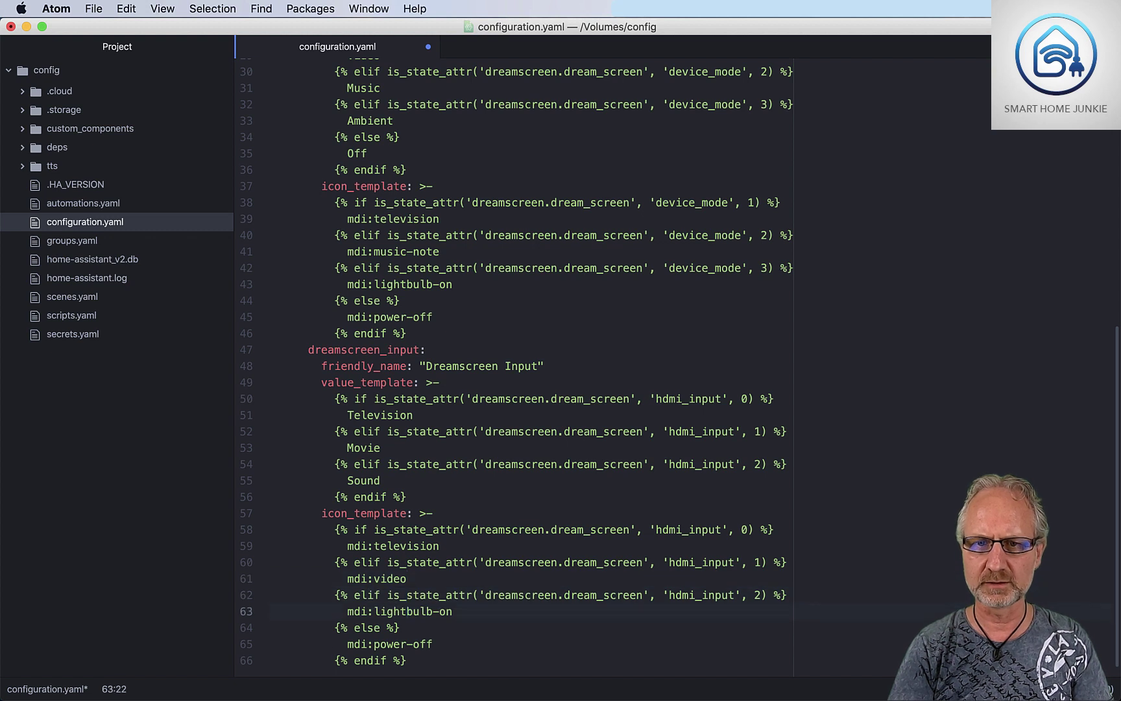
# Step: Change the icon for hdmi_input 2 in the icon_template to mdi:music-note
pyautogui.press('Left')
pyautogui.press('Left')
pyautogui.press('Left')
pyautogui.press('Left')
pyautogui.press('Left')
pyautogui.press('Delete')
pyautogui.press('Delete')
pyautogui.press('Delete')
pyautogui.press('Delete')
pyautogui.press('Delete')
pyautogui.press('Delete')
pyautogui.press('Delete')
pyautogui.press('Delete')
pyautogui.press('Delete')
pyautogui.press('Delete')
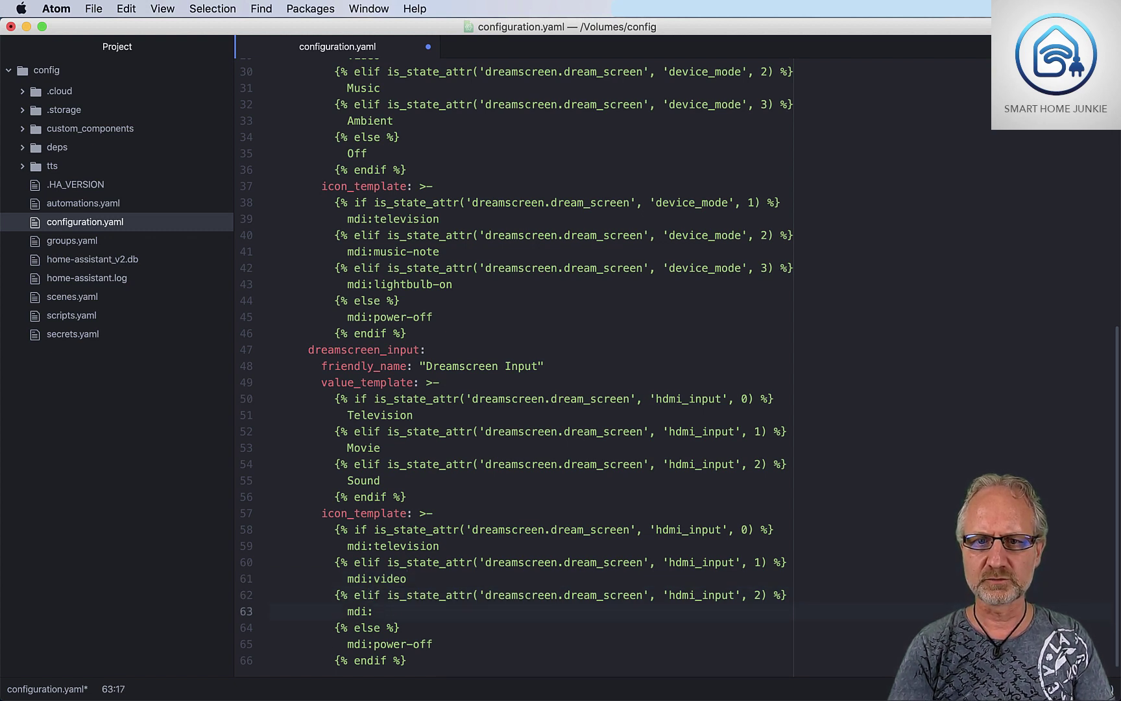
pyautogui.write('musi')
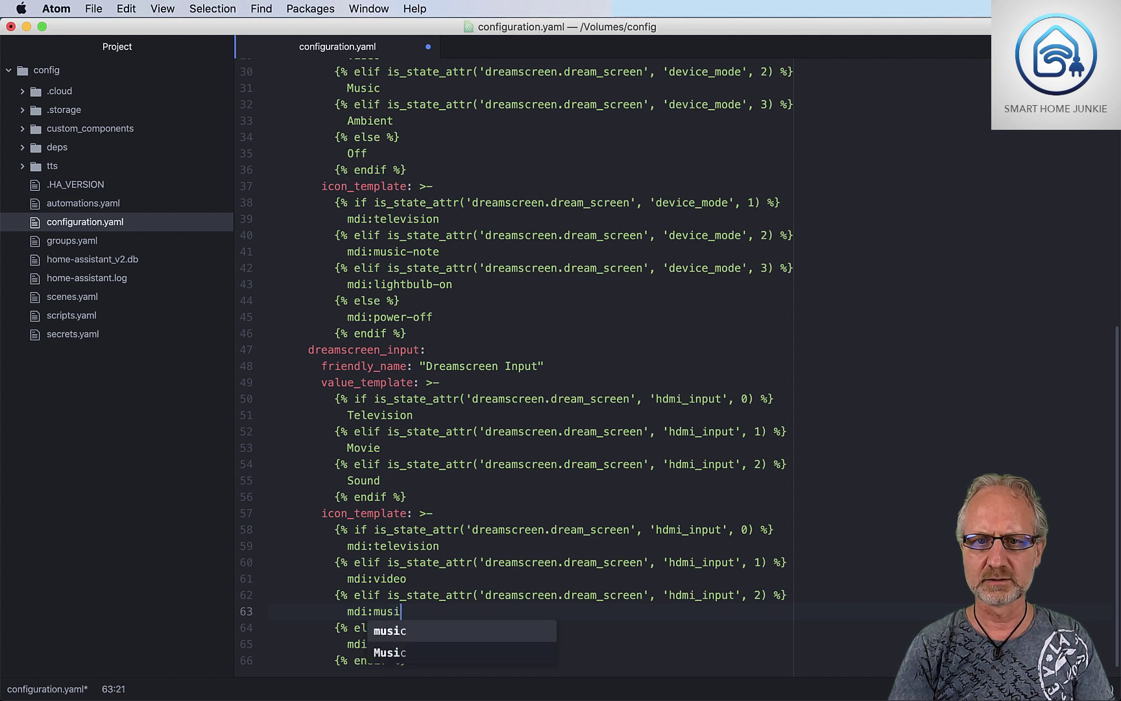
pyautogui.write('c-note')
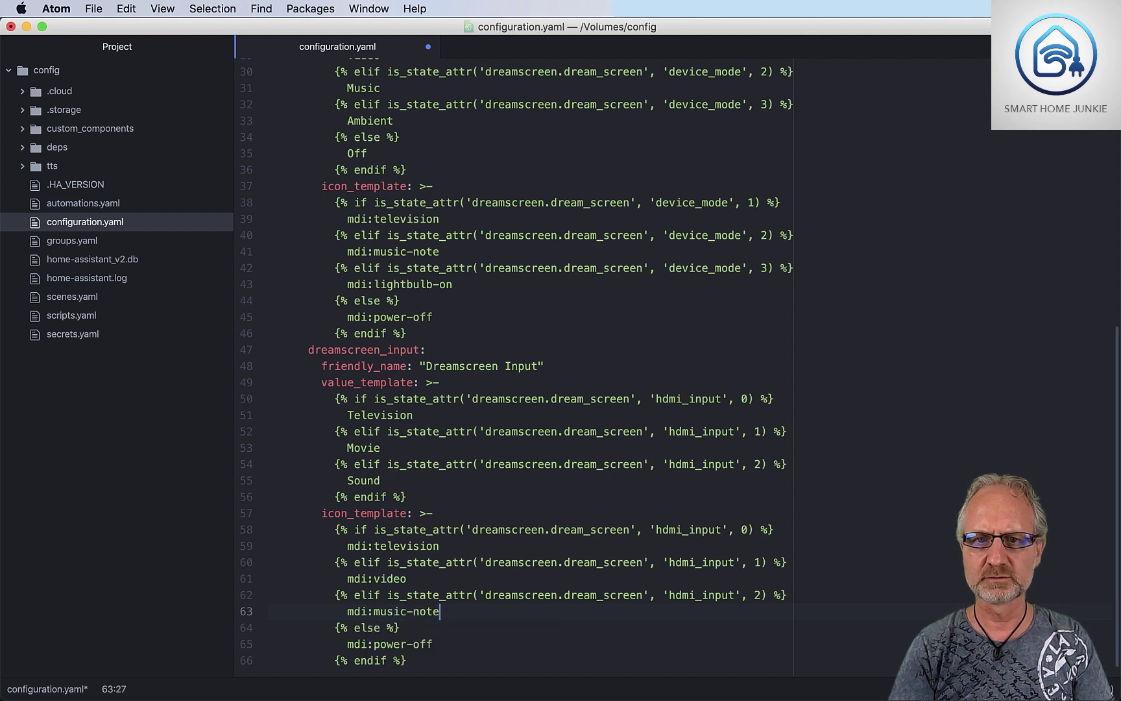
# Step: Delete the else branch with mdi:power-off from the dreamscreen_input icon_template, leaving no blank line before endif
pyautogui.press('Down')
pyautogui.press('Down')
pyautogui.press('Up')
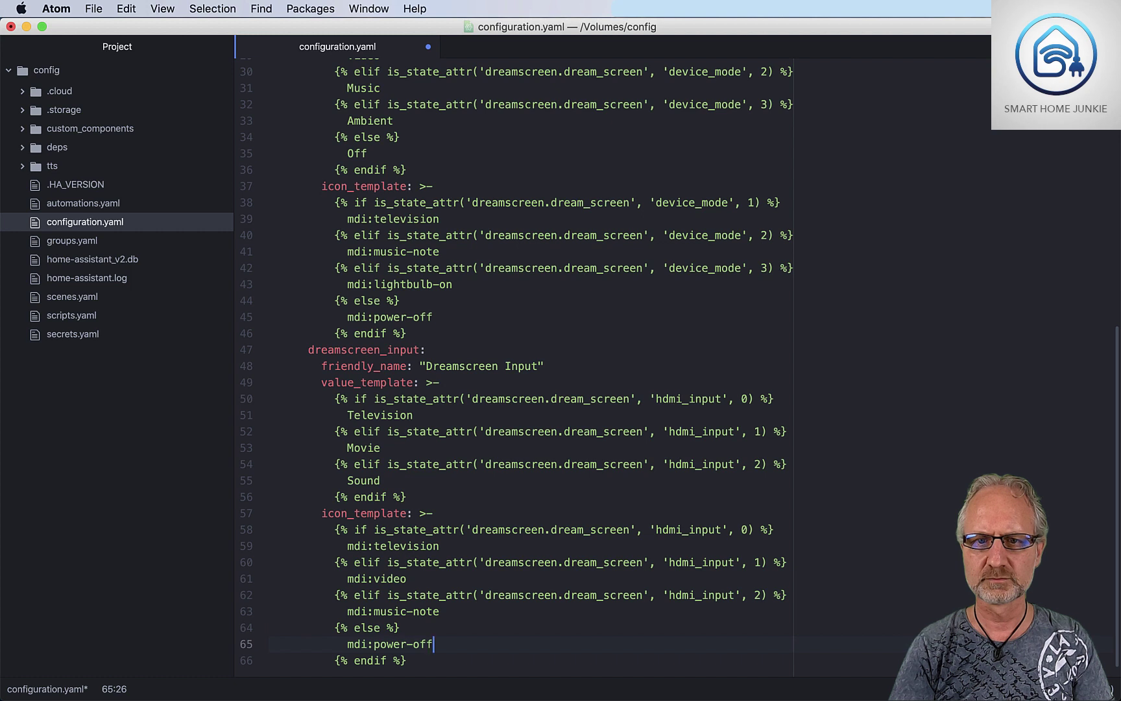
pyautogui.press('BackSpace')
pyautogui.press('BackSpace')
pyautogui.press('BackSpace')
pyautogui.press('BackSpace')
pyautogui.press('BackSpace')
pyautogui.press('BackSpace')
pyautogui.press('BackSpace')
pyautogui.press('BackSpace')
pyautogui.press('BackSpace')
pyautogui.press('BackSpace')
pyautogui.press('BackSpace')
pyautogui.press('BackSpace')
pyautogui.press('BackSpace')
pyautogui.press('BackSpace')
pyautogui.press('BackSpace')
pyautogui.press('BackSpace')
pyautogui.press('BackSpace')
pyautogui.press('BackSpace')
pyautogui.press('BackSpace')
pyautogui.press('BackSpace')
pyautogui.press('BackSpace')
pyautogui.press('BackSpace')
pyautogui.press('BackSpace')
pyautogui.press('BackSpace')
pyautogui.press('BackSpace')
pyautogui.press('BackSpace')
pyautogui.press('BackSpace')
pyautogui.press('BackSpace')
pyautogui.press('BackSpace')
pyautogui.press('BackSpace')
pyautogui.press('BackSpace')
pyautogui.press('BackSpace')
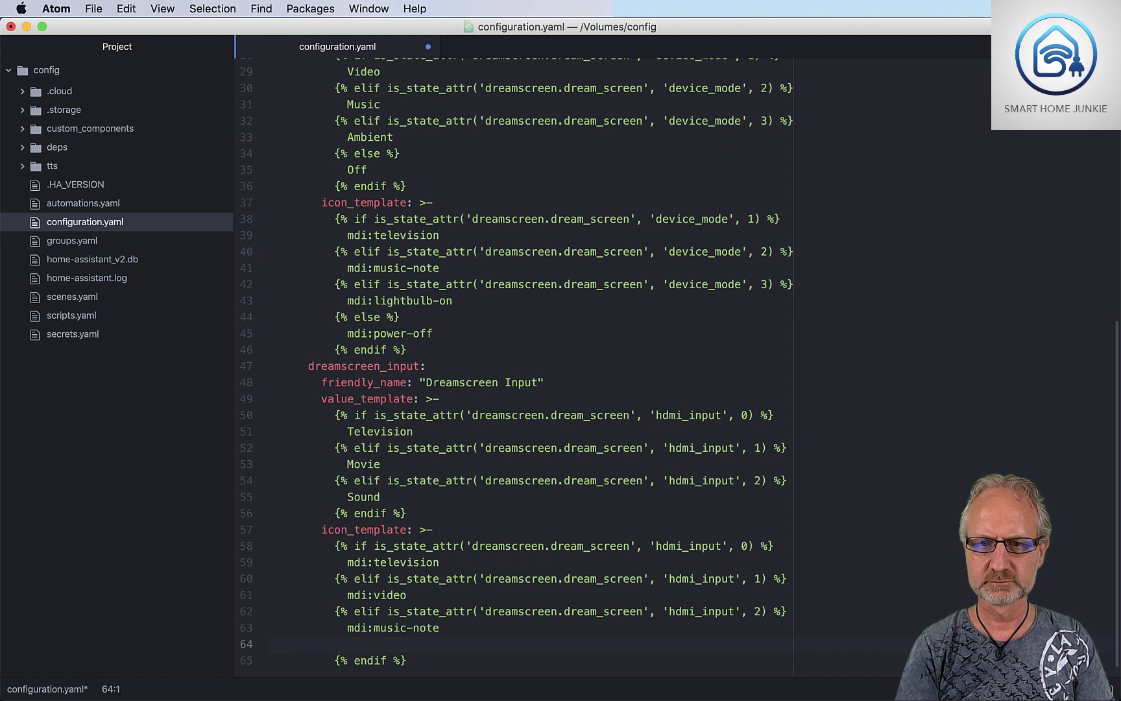
pyautogui.press('BackSpace')
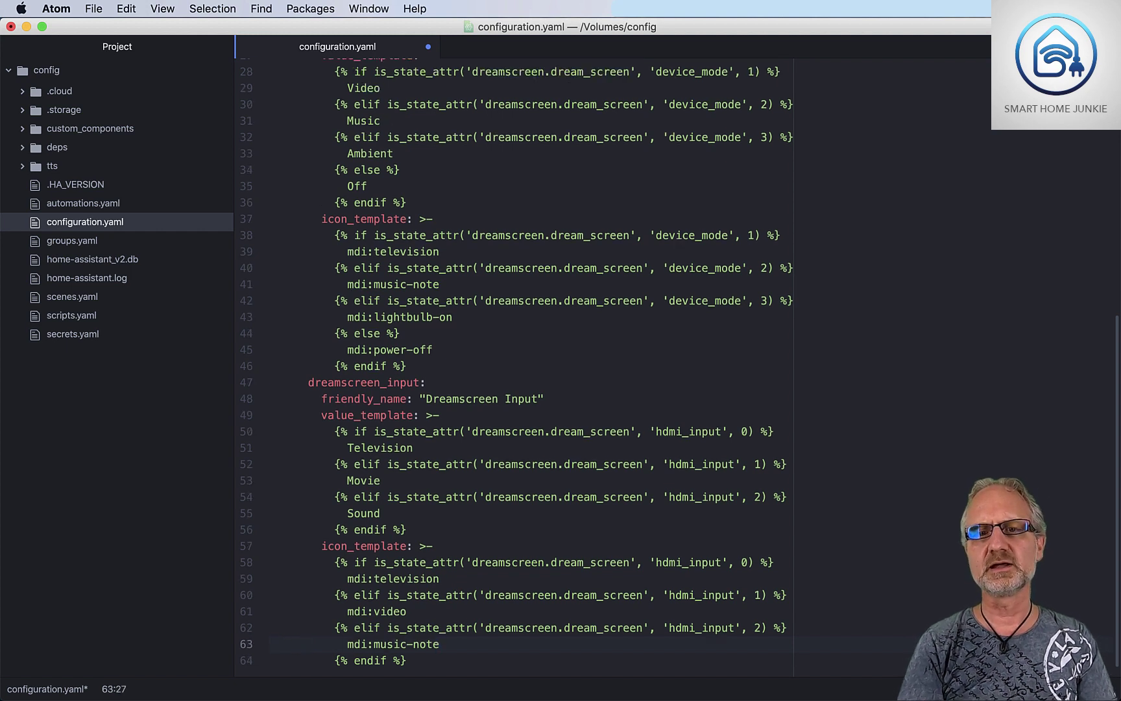
# Step: Below the dreamscreen_input sensor, add an unindented #switches comment after a blank line and start a switch: section under it
pyautogui.click(449, 660)
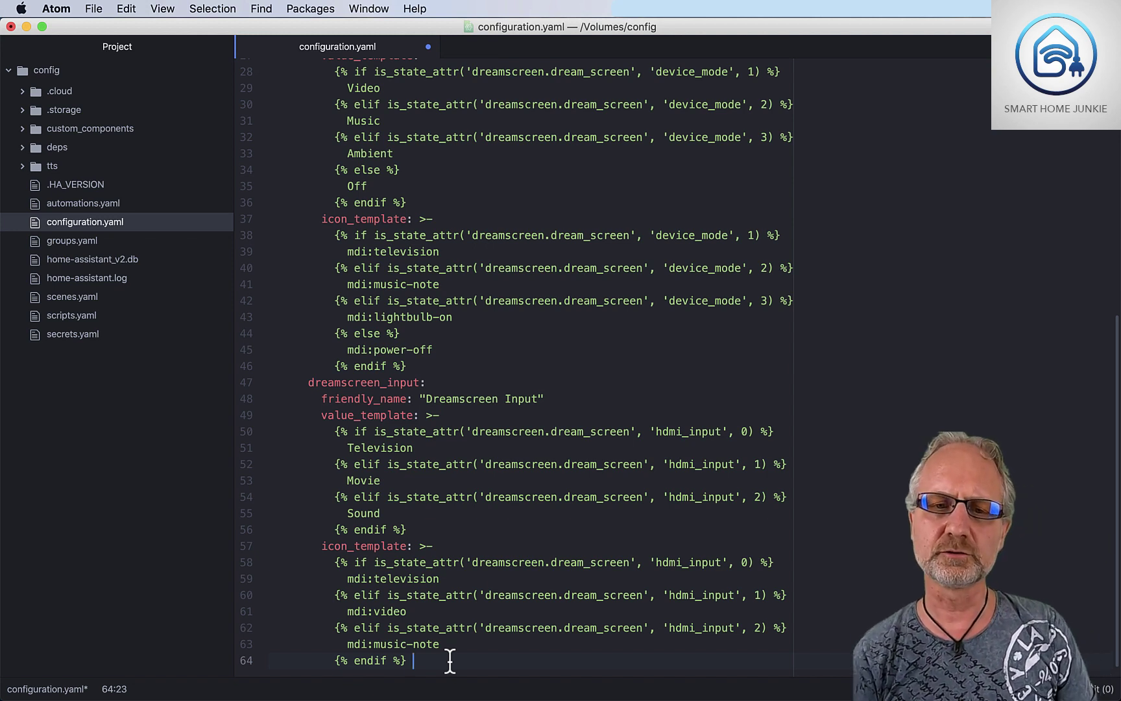
pyautogui.press('Return')
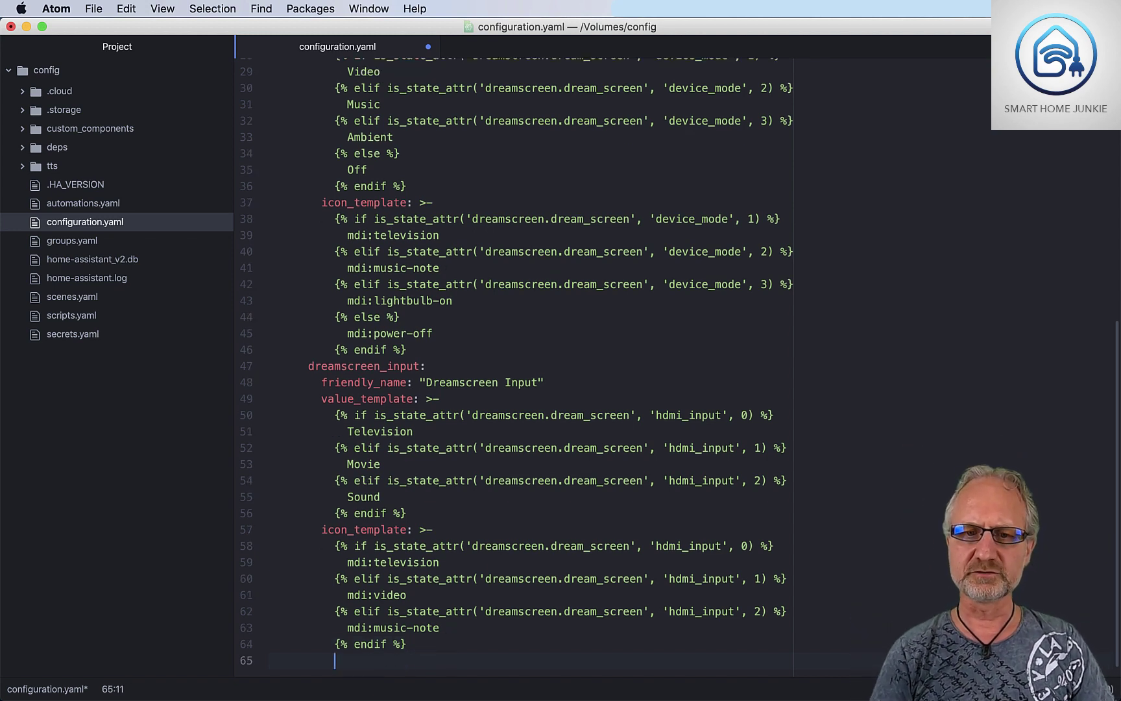
pyautogui.press('BackSpace')
pyautogui.press('BackSpace')
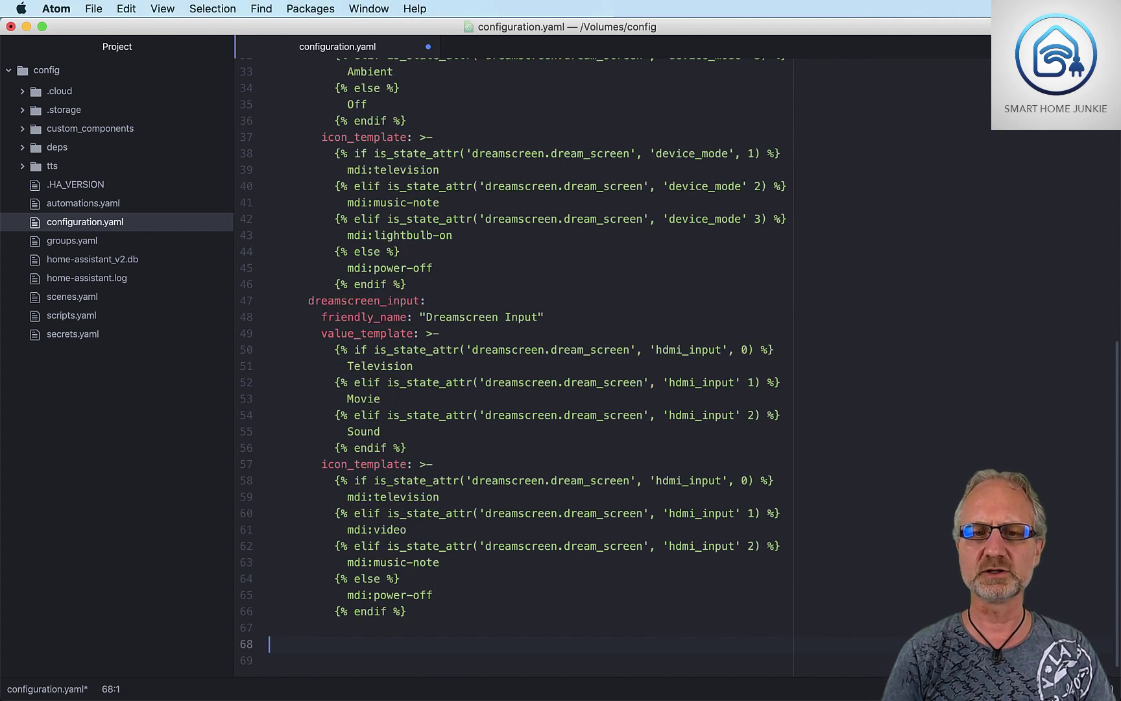
pyautogui.write('switches')
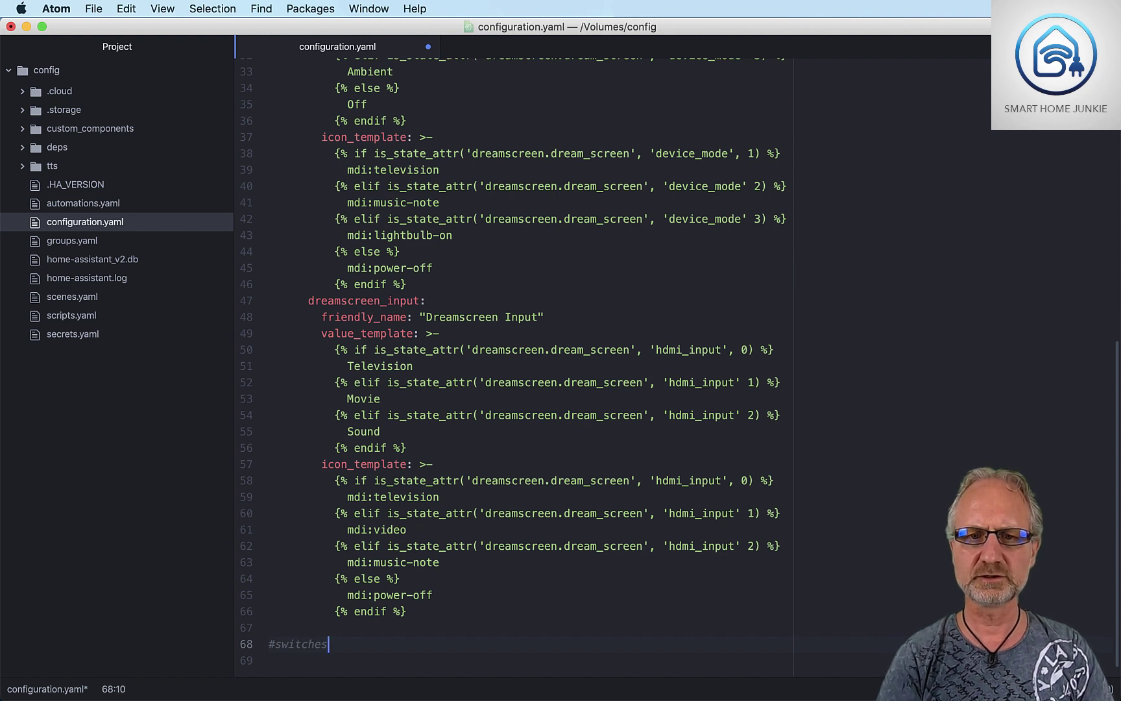
pyautogui.press('Return')
pyautogui.write('swi')
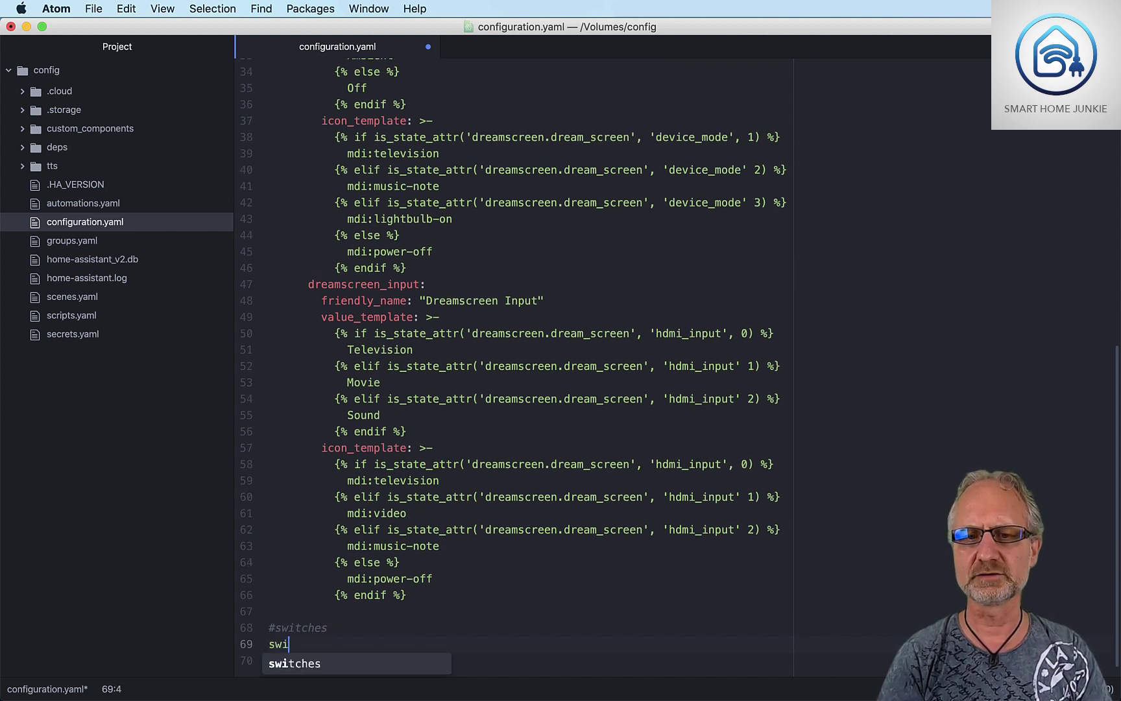
pyautogui.write('tch:')
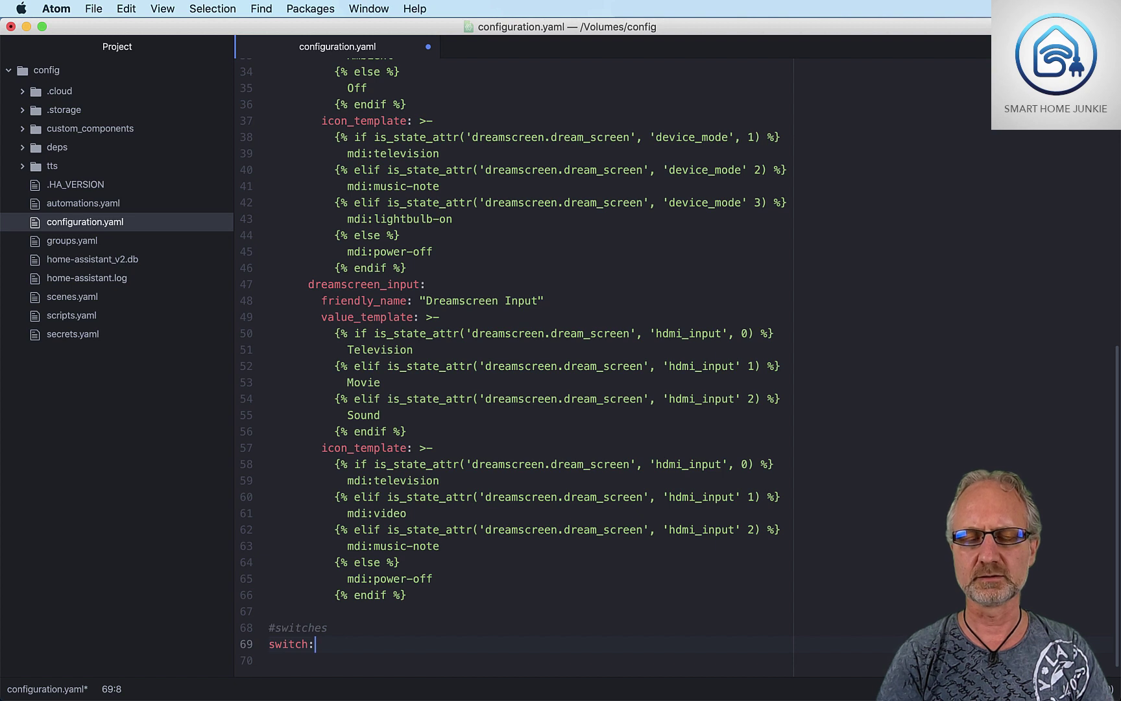
# Step: Add a list item with platform: template under switch
pyautogui.press('Return')
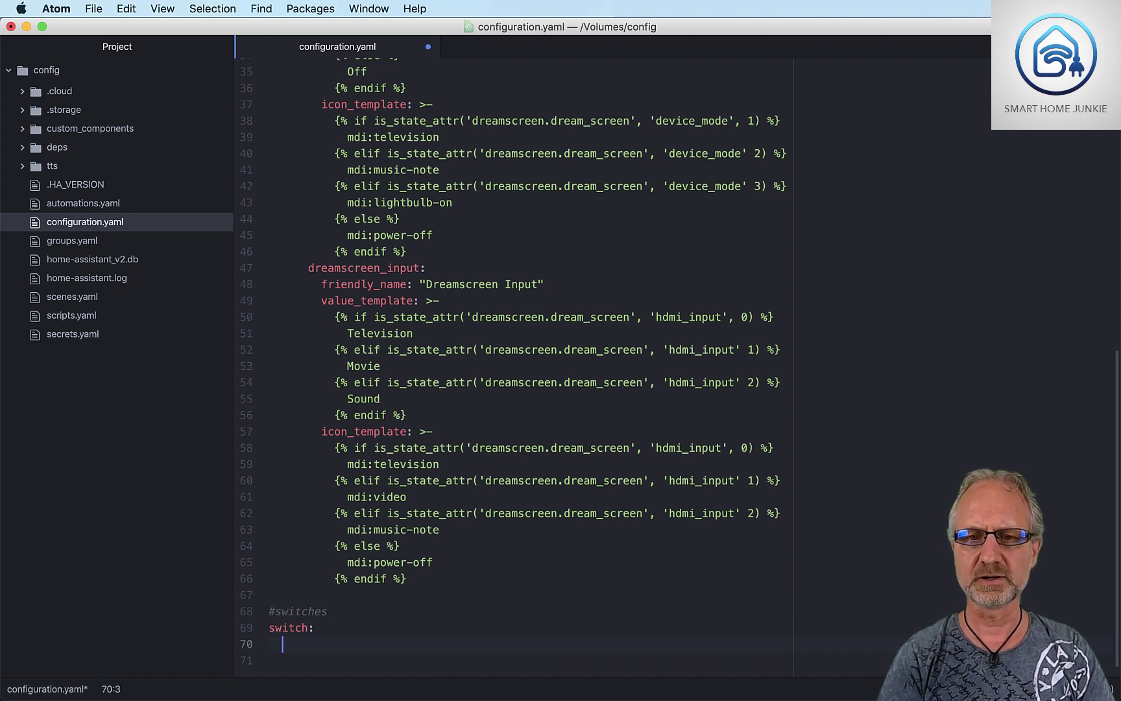
pyautogui.write('- platform')
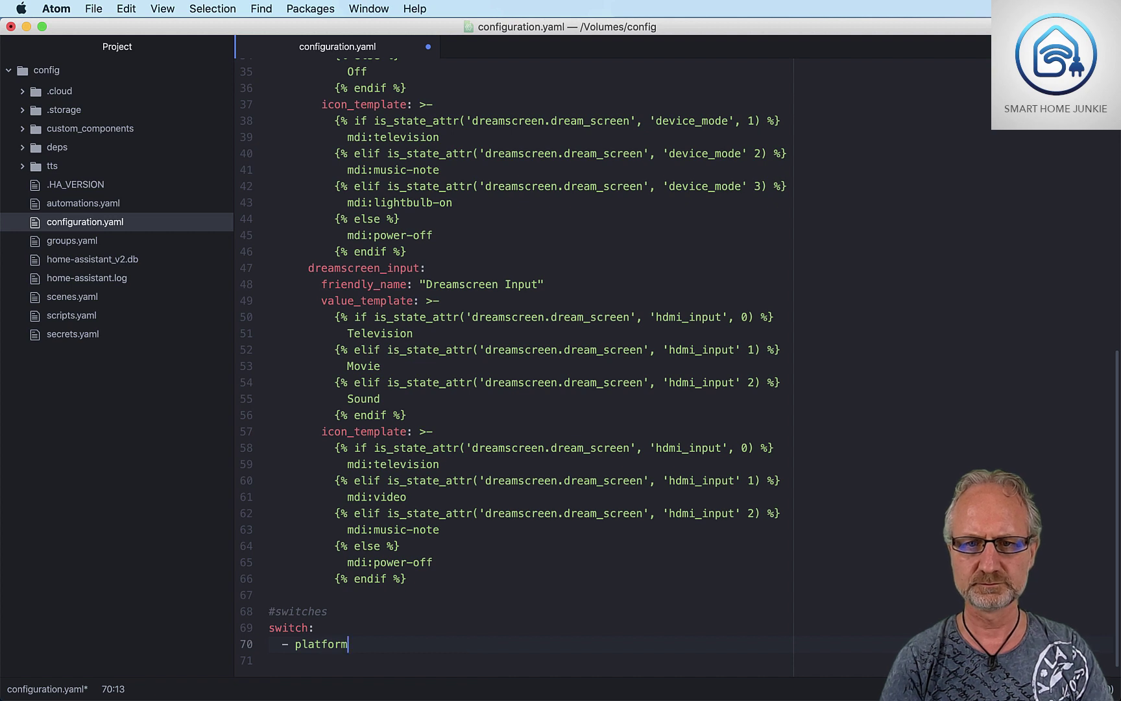
pyautogui.write(': templat')
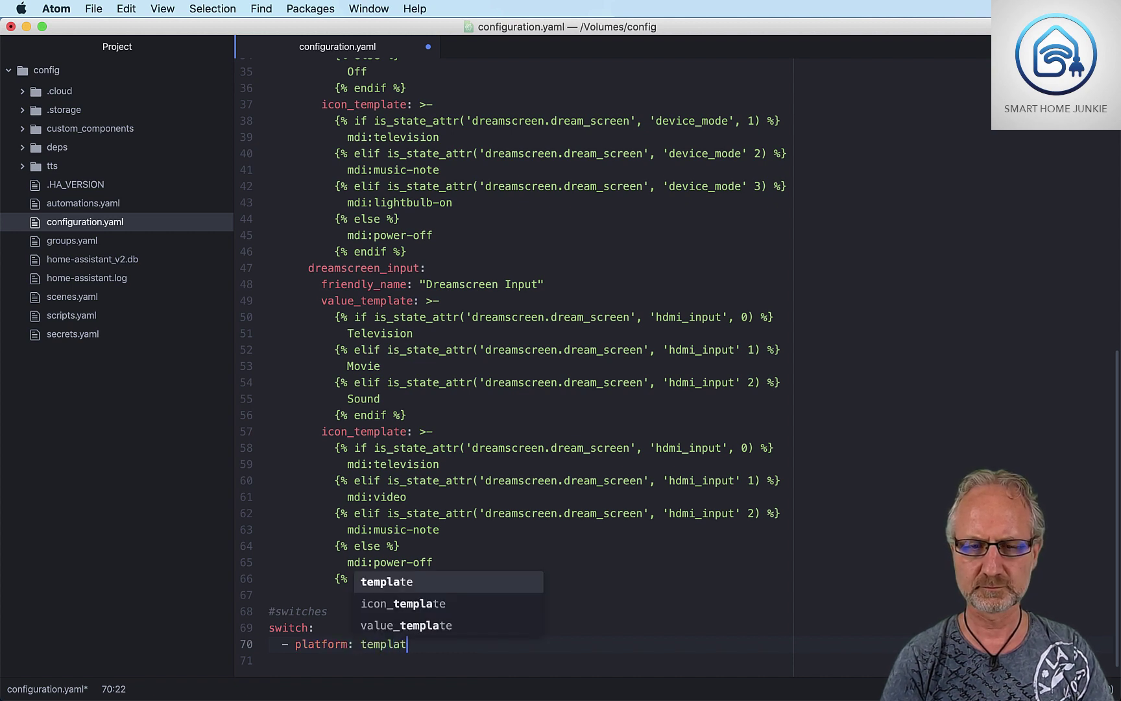
pyautogui.write('e')
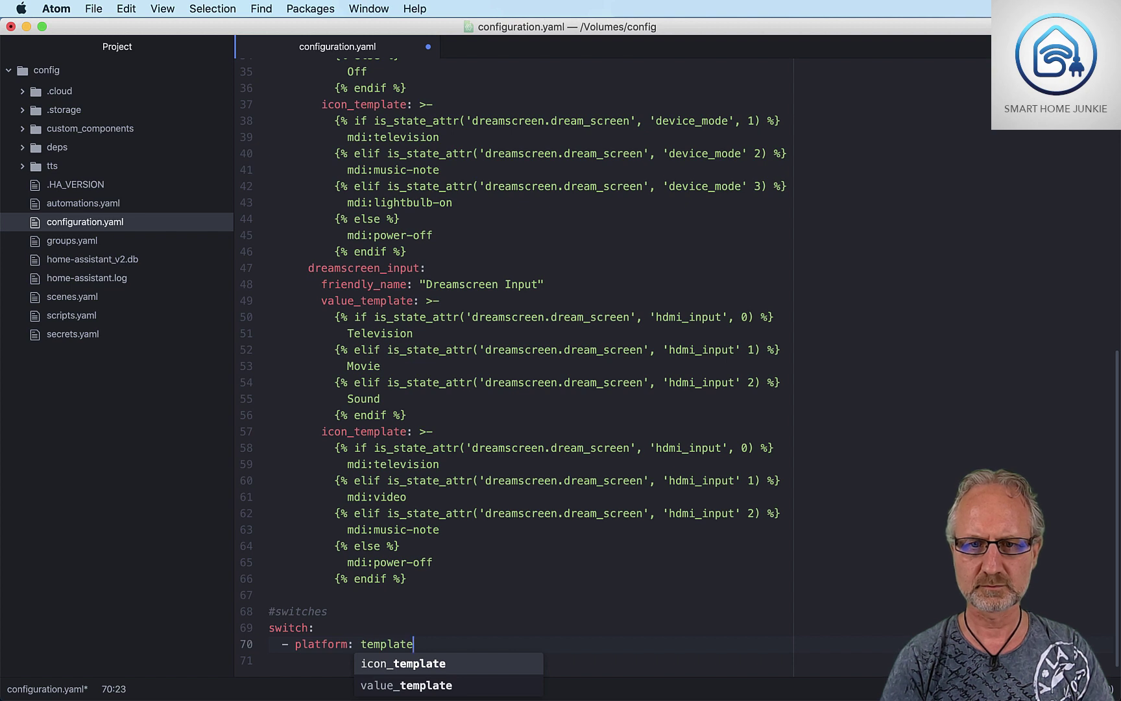
pyautogui.press('Return')
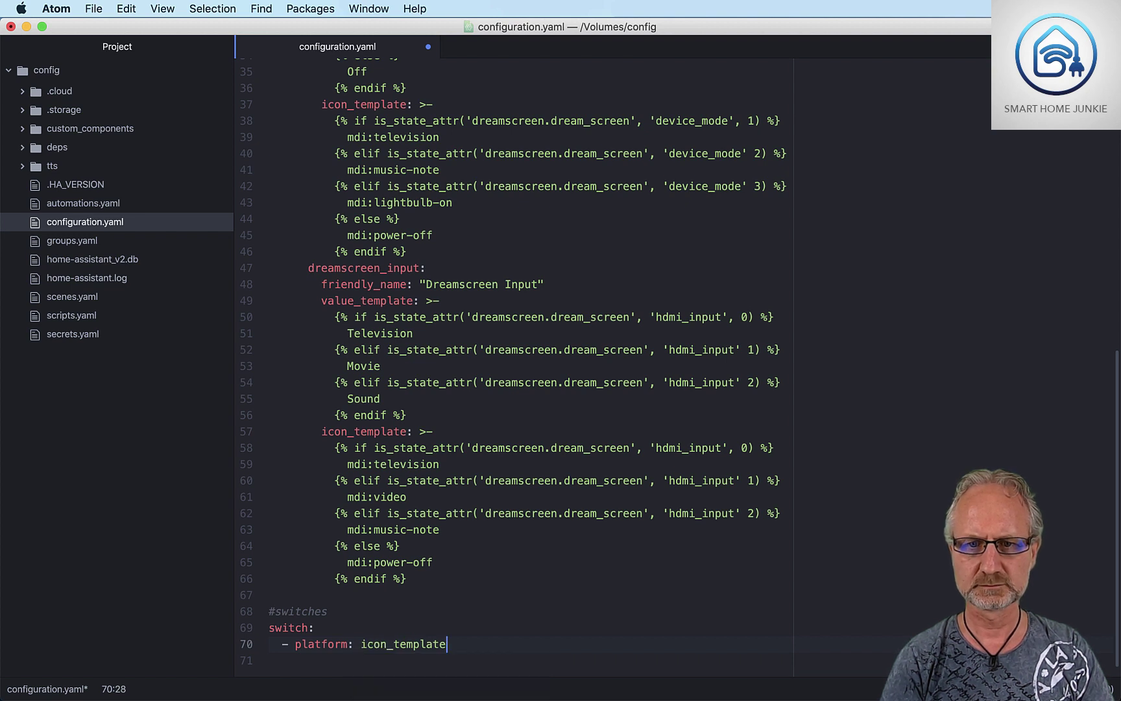
pyautogui.press('BackSpace')
pyautogui.press('BackSpace')
pyautogui.press('BackSpace')
pyautogui.press('BackSpace')
pyautogui.press('BackSpace')
pyautogui.press('BackSpace')
pyautogui.press('BackSpace')
pyautogui.press('BackSpace')
pyautogui.press('BackSpace')
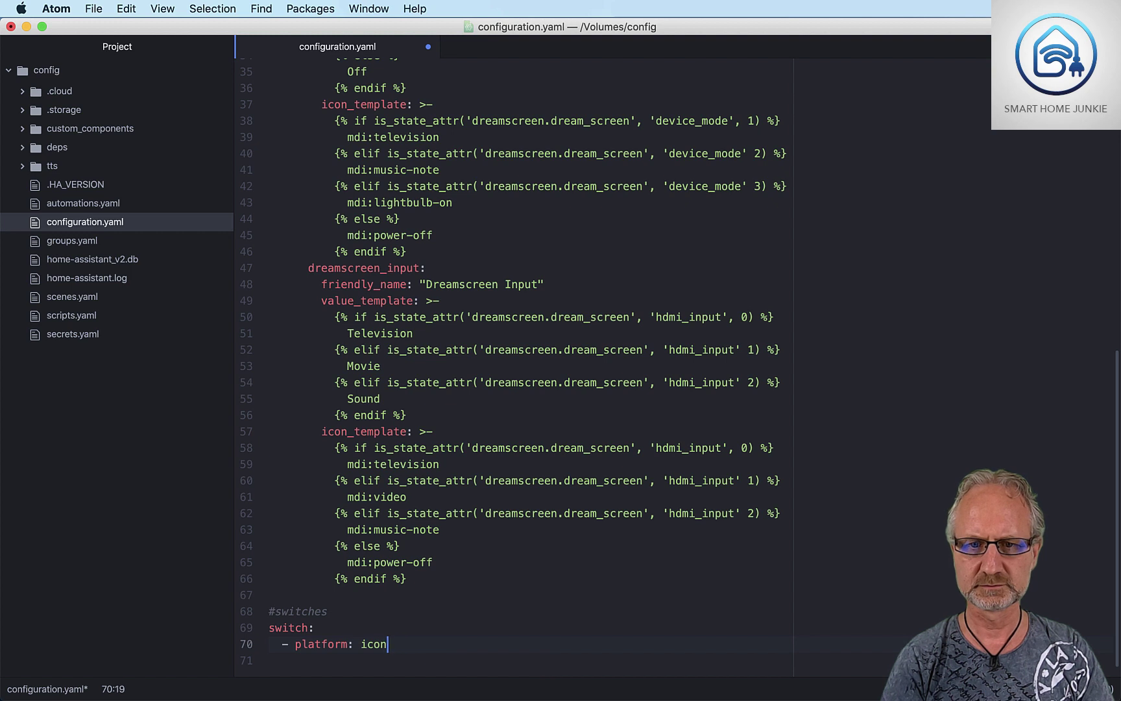
pyautogui.write('template')
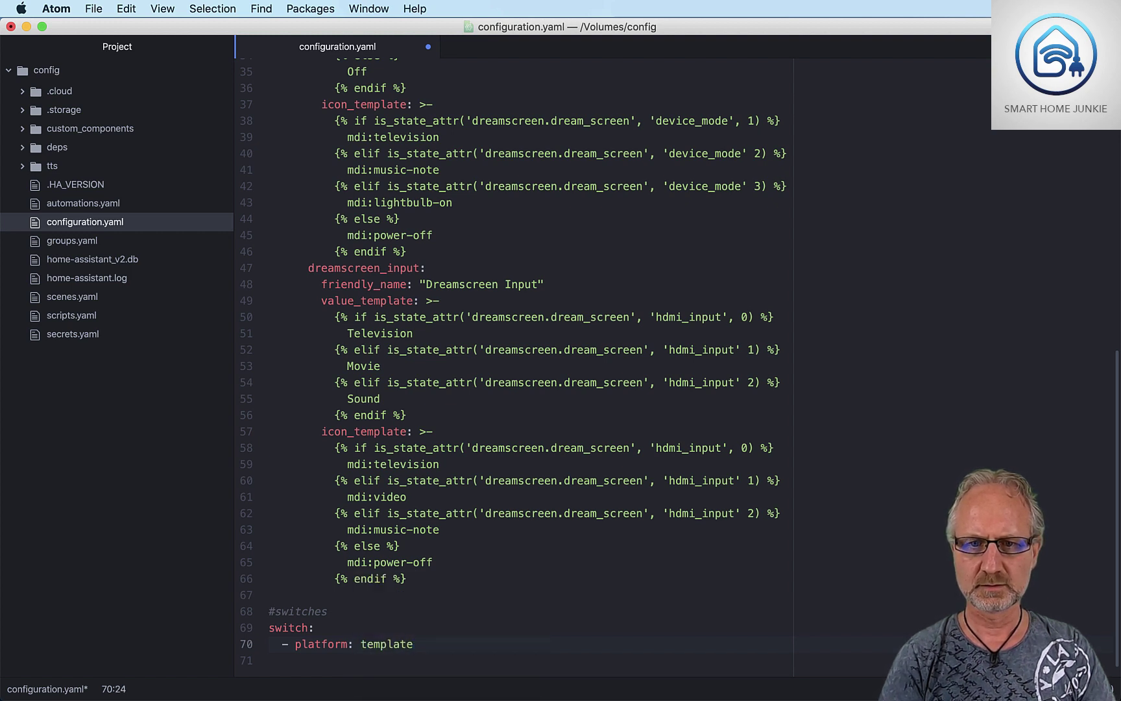
# Step: Add a switches: key under the switch platform, aligned with platform
pyautogui.press('Return')
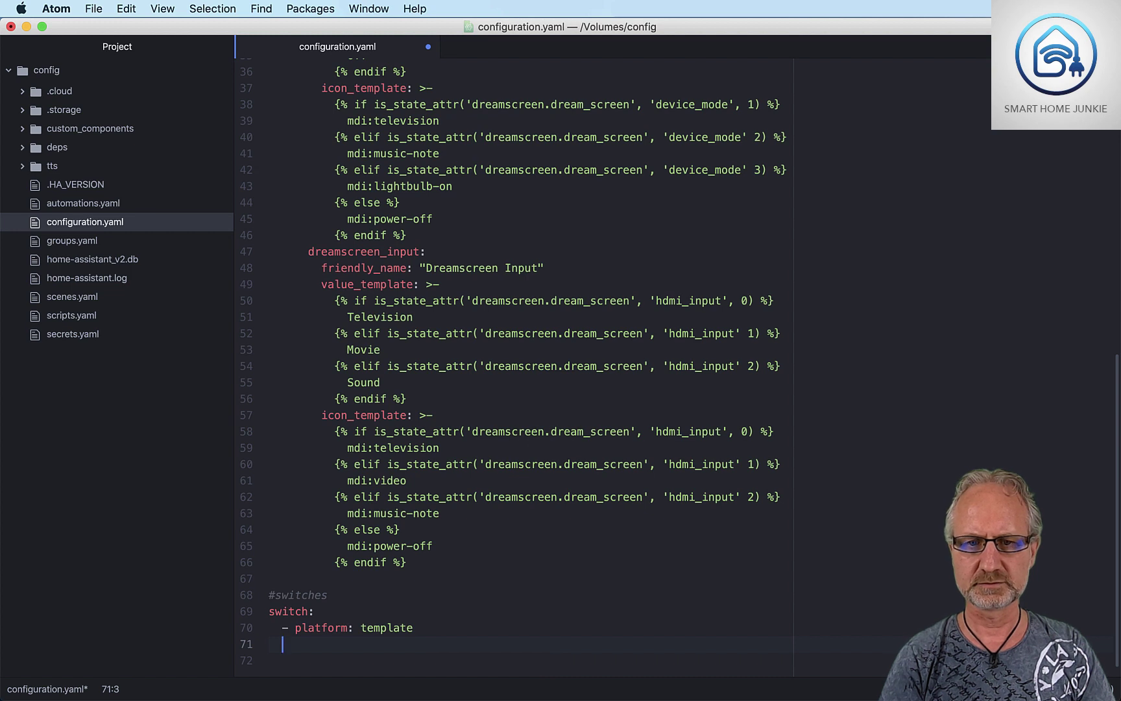
pyautogui.press('Tab')
pyautogui.write('swi')
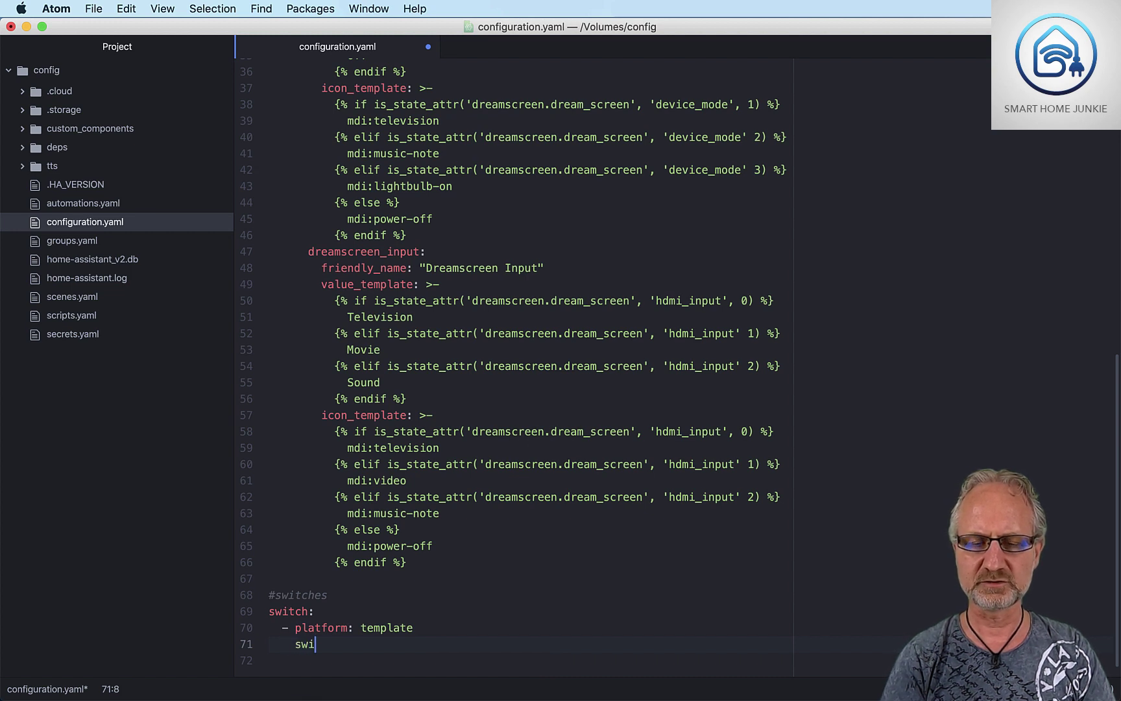
pyautogui.write('tches:')
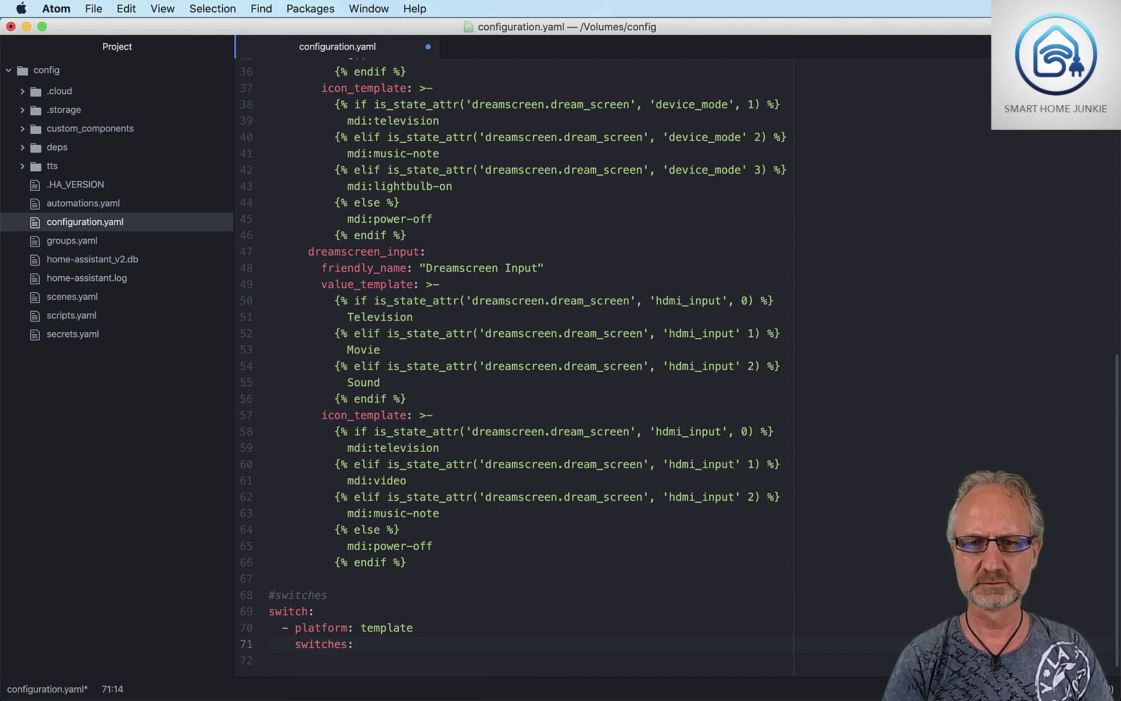
# Step: Add a switch entry named dreamscreen_mode_video: under switches
pyautogui.press('Return')
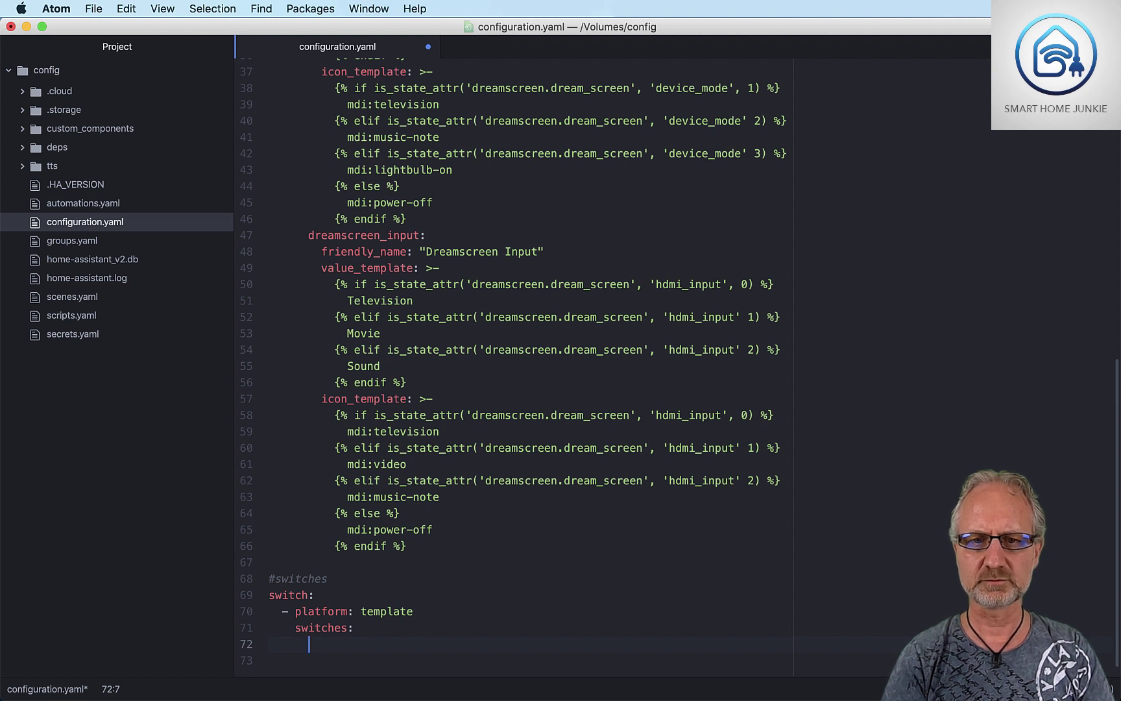
pyautogui.write('dreamscreen')
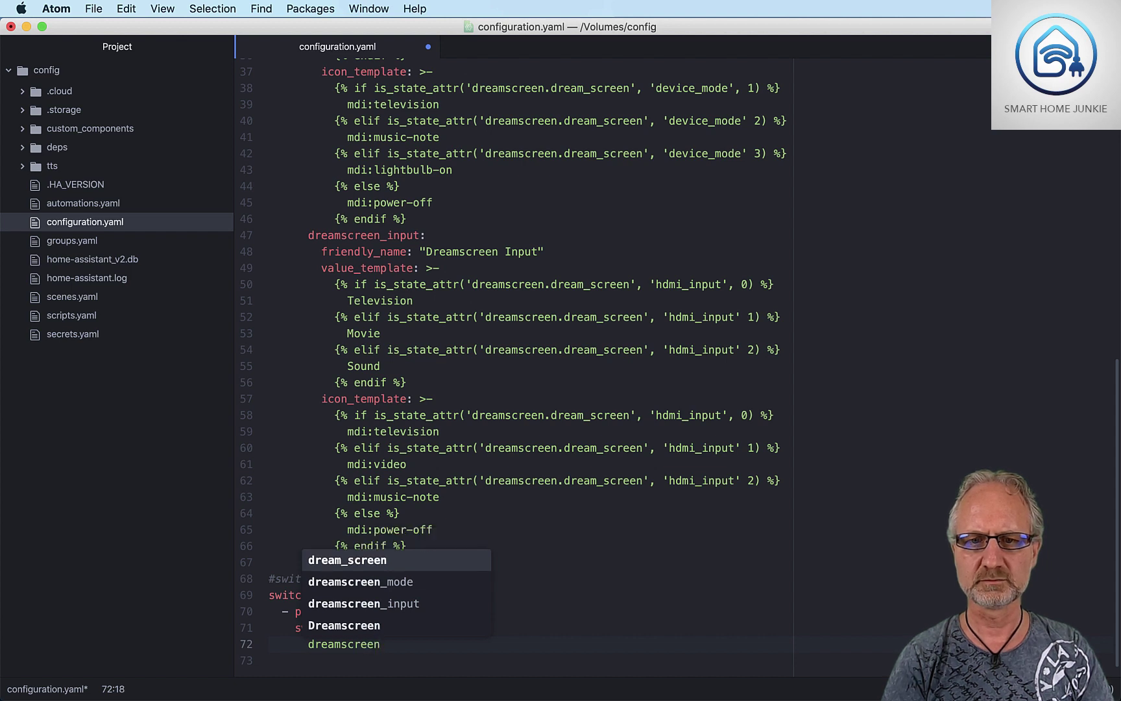
pyautogui.write('_mod')
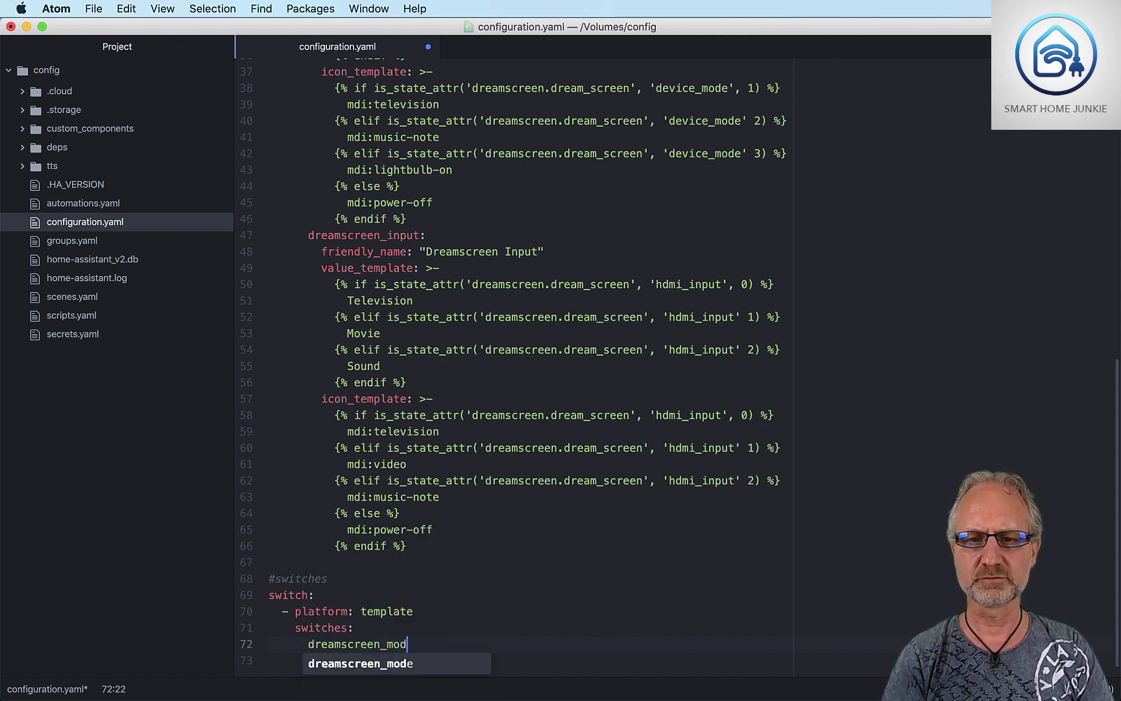
pyautogui.press('Tab')
pyautogui.write('_')
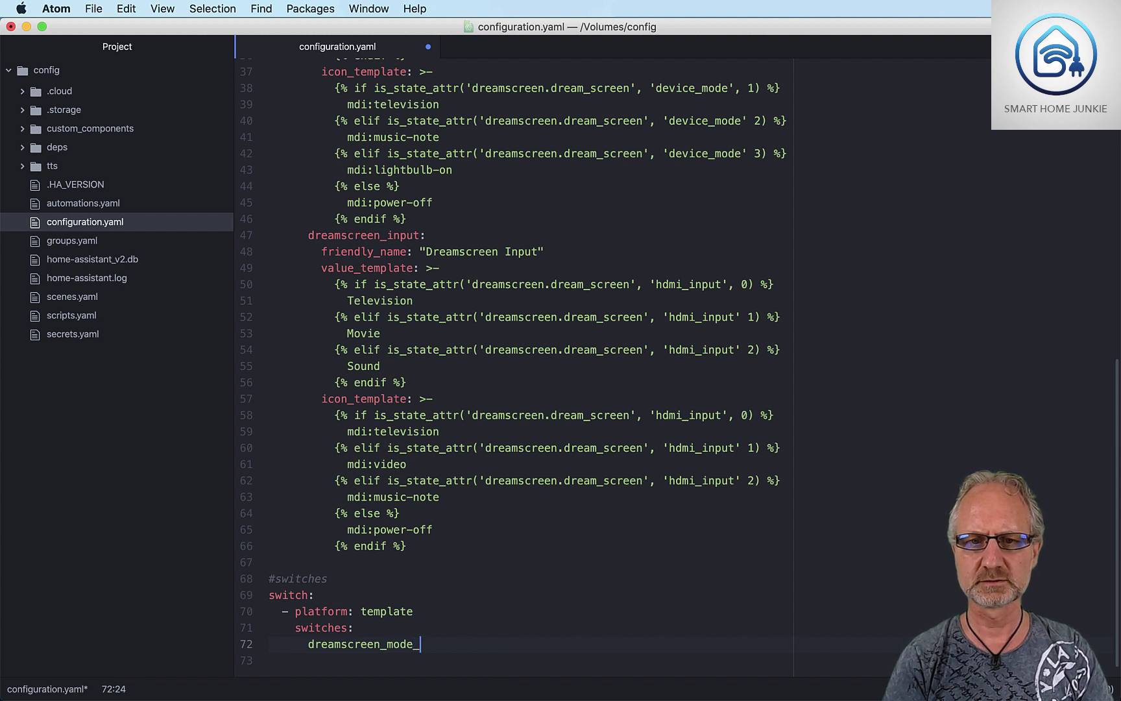
pyautogui.write('video')
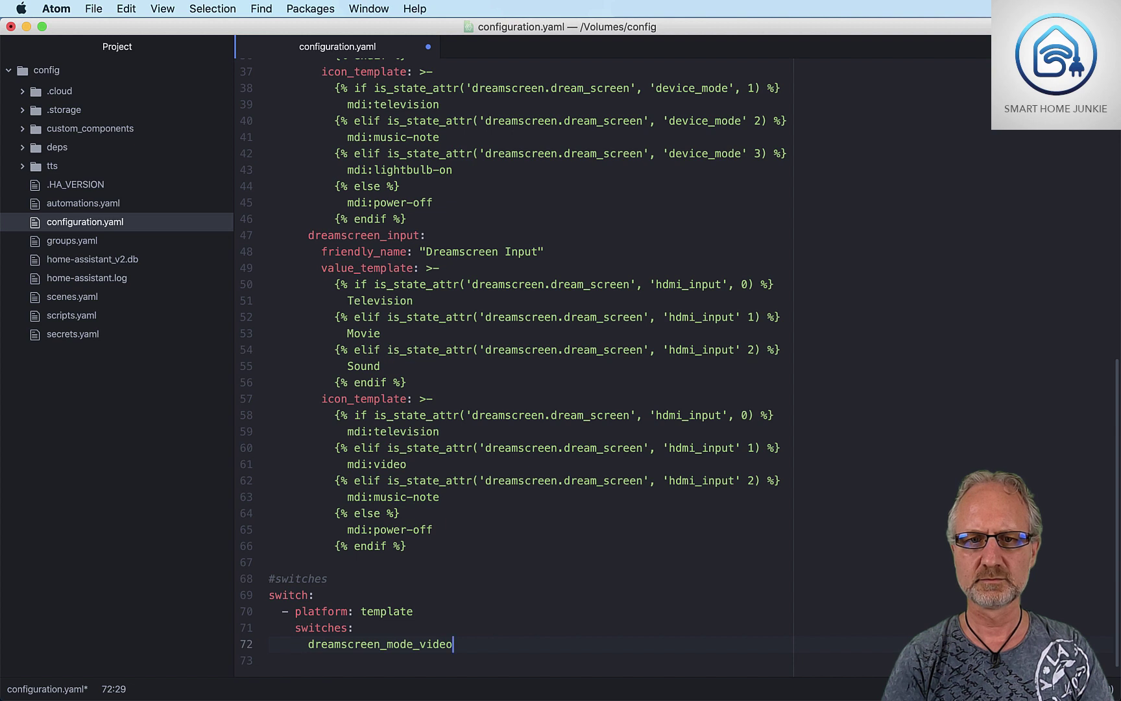
pyautogui.write(':')
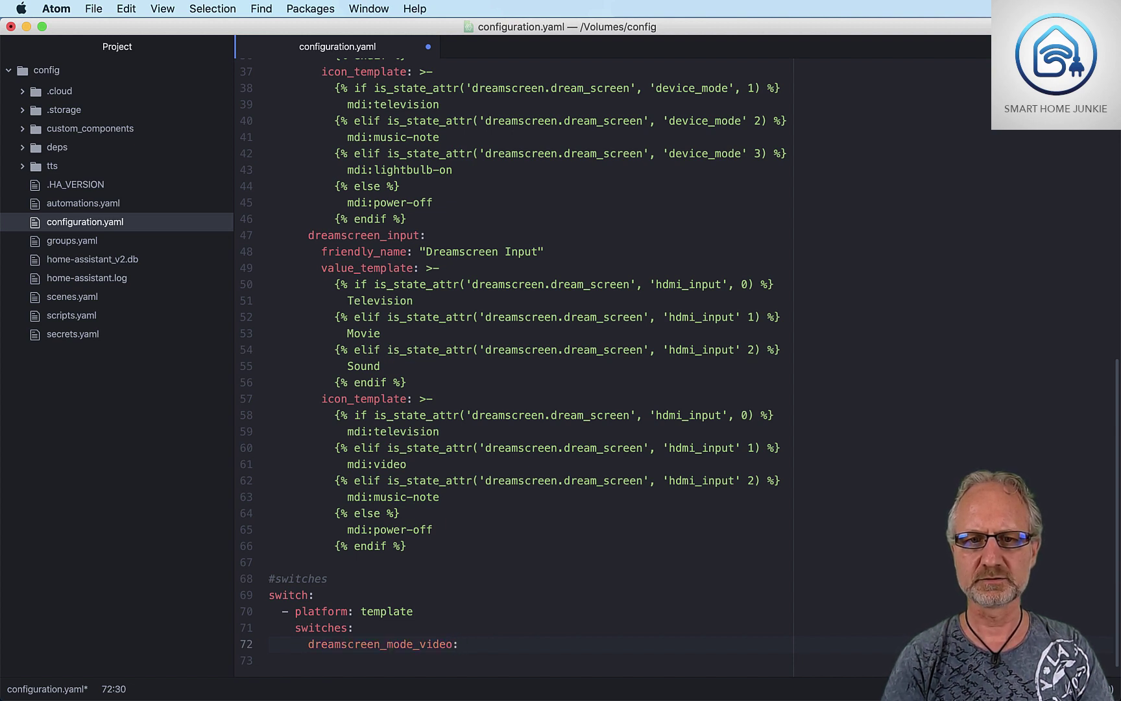
# Step: Give the dreamscreen_mode_video switch the friendly_name "Dreamscreen Mode Video"
pyautogui.press('Return')
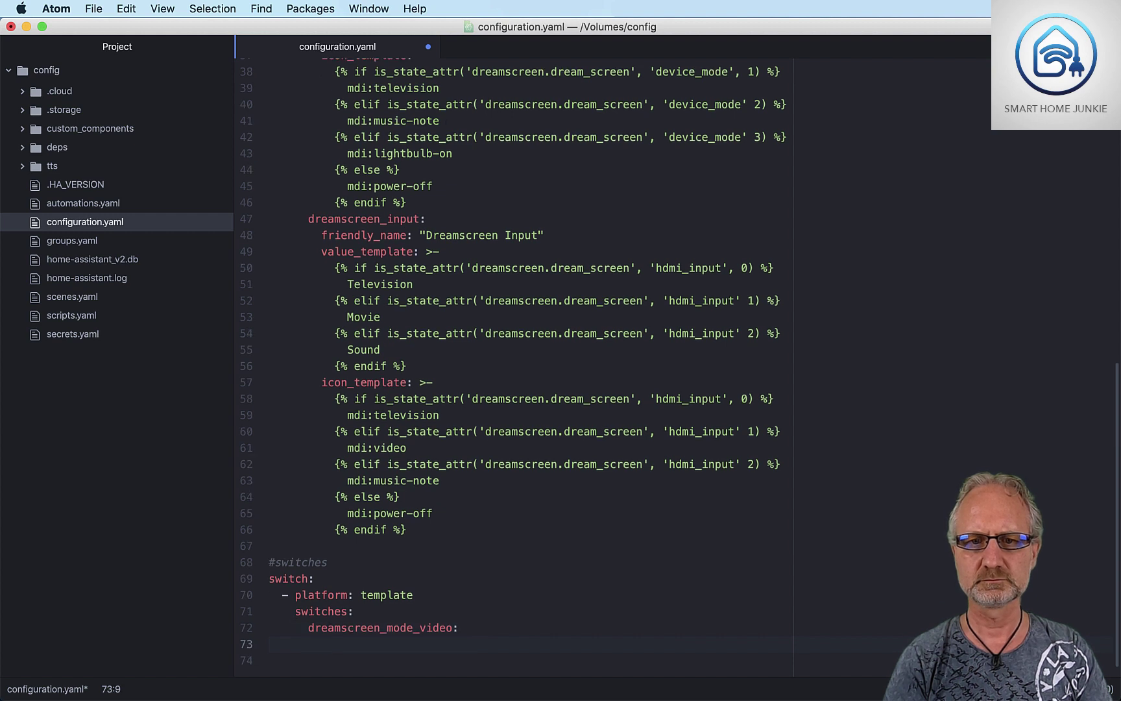
pyautogui.write('friendly')
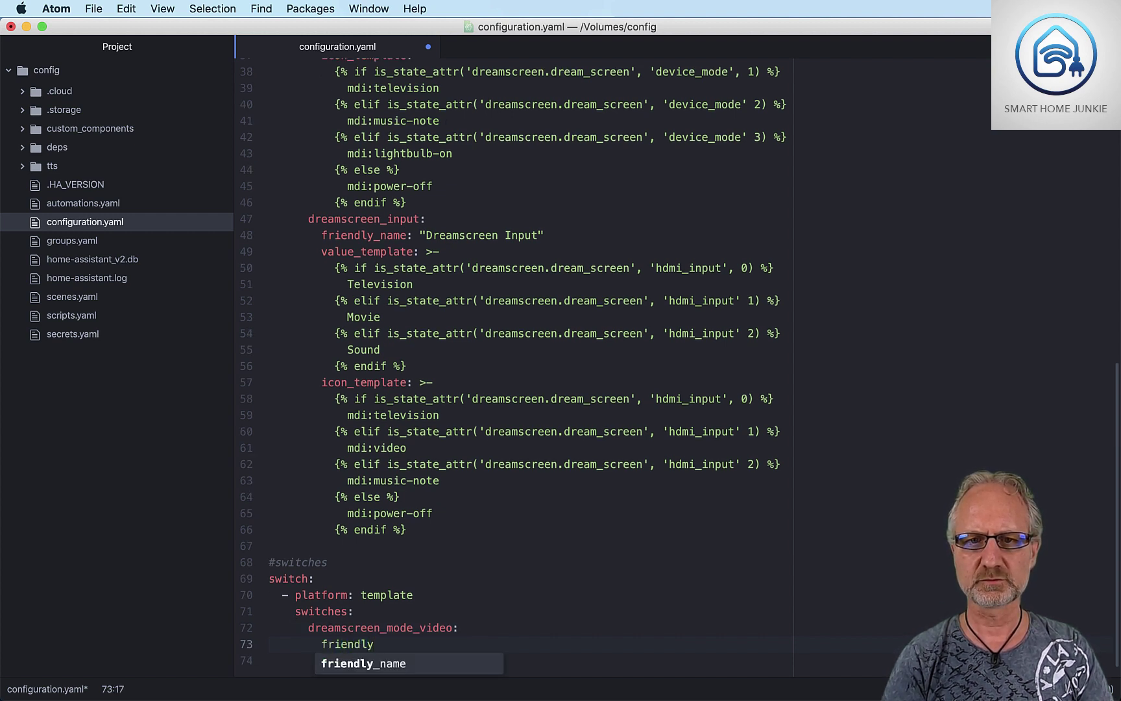
pyautogui.press('Tab')
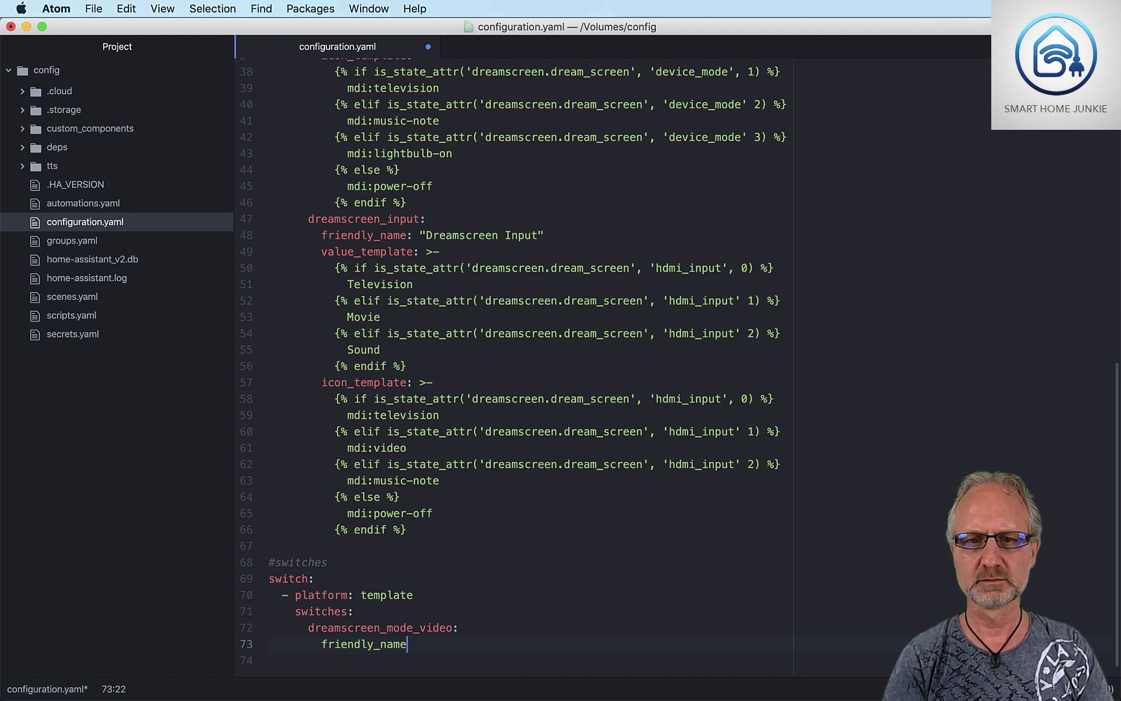
pyautogui.write(': "')
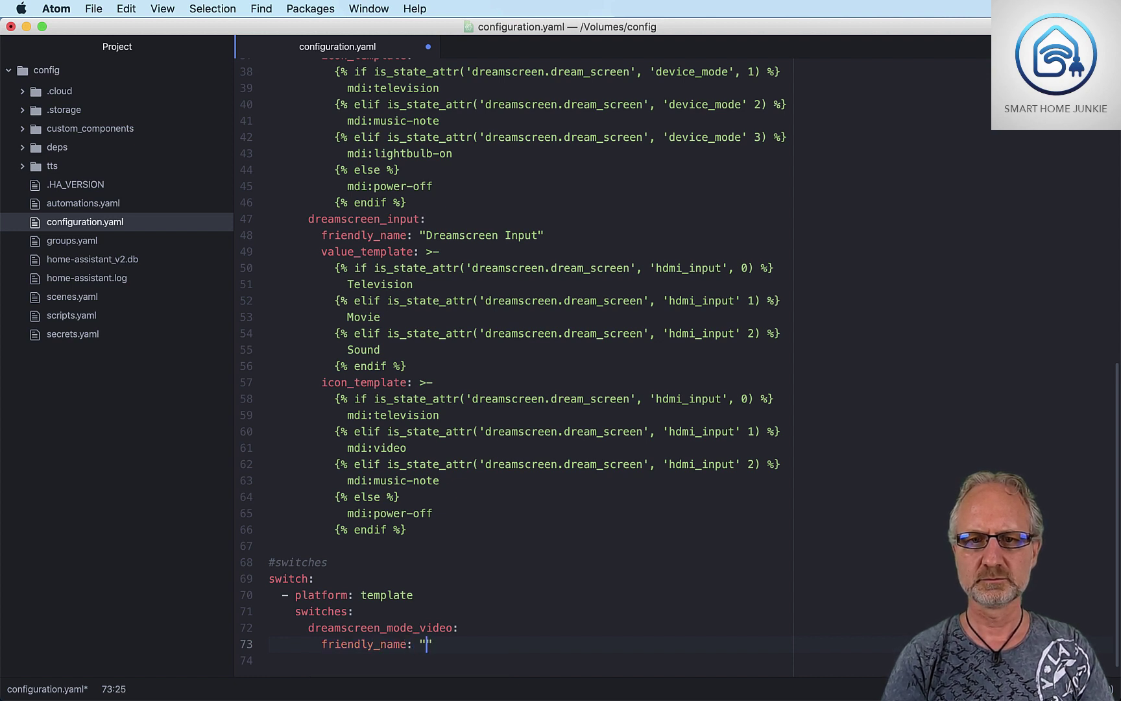
pyautogui.write('Dream')
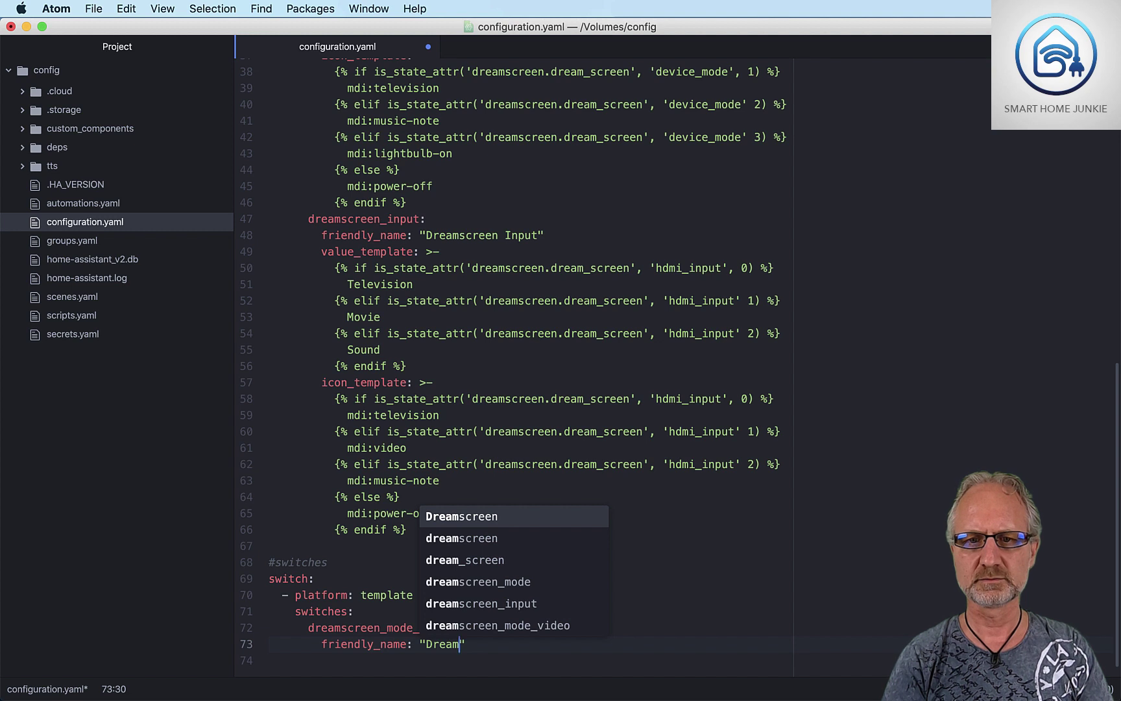
pyautogui.press('Tab')
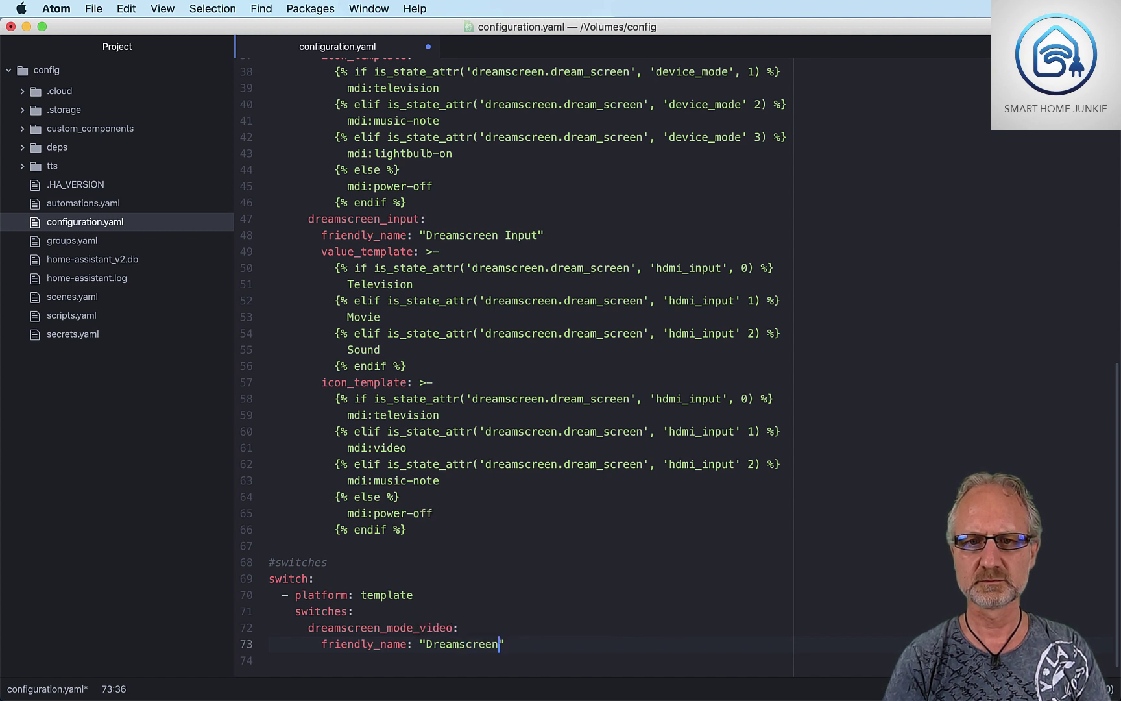
pyautogui.write('Mode ')
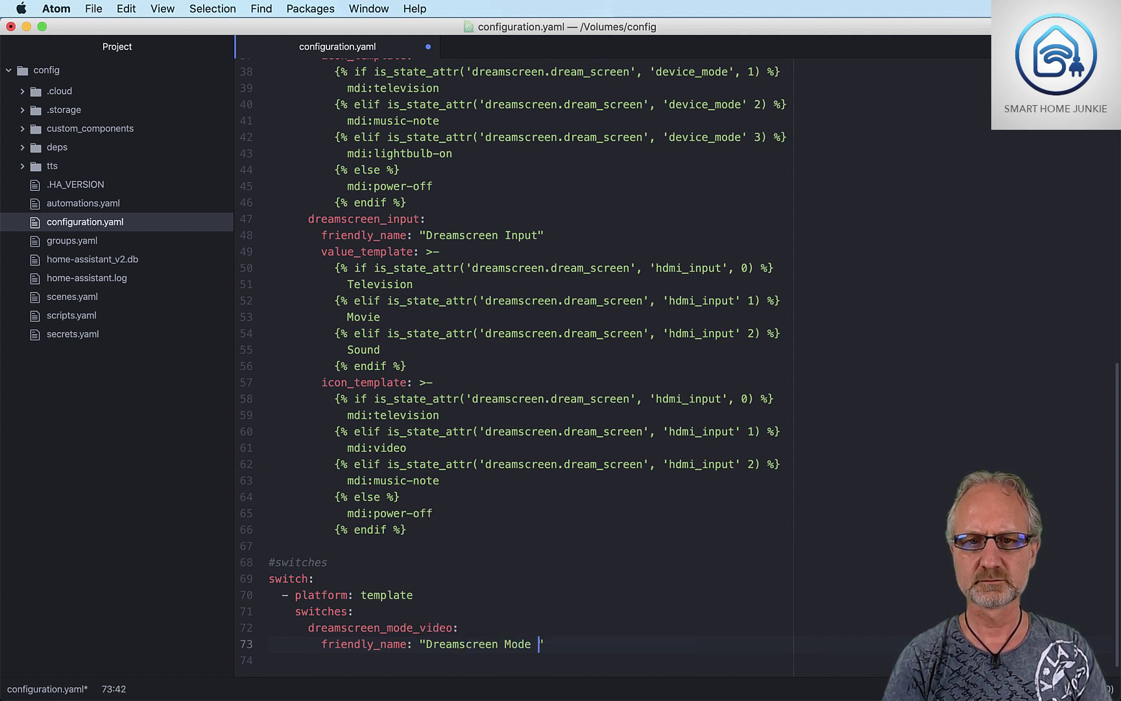
pyautogui.write('Video"')
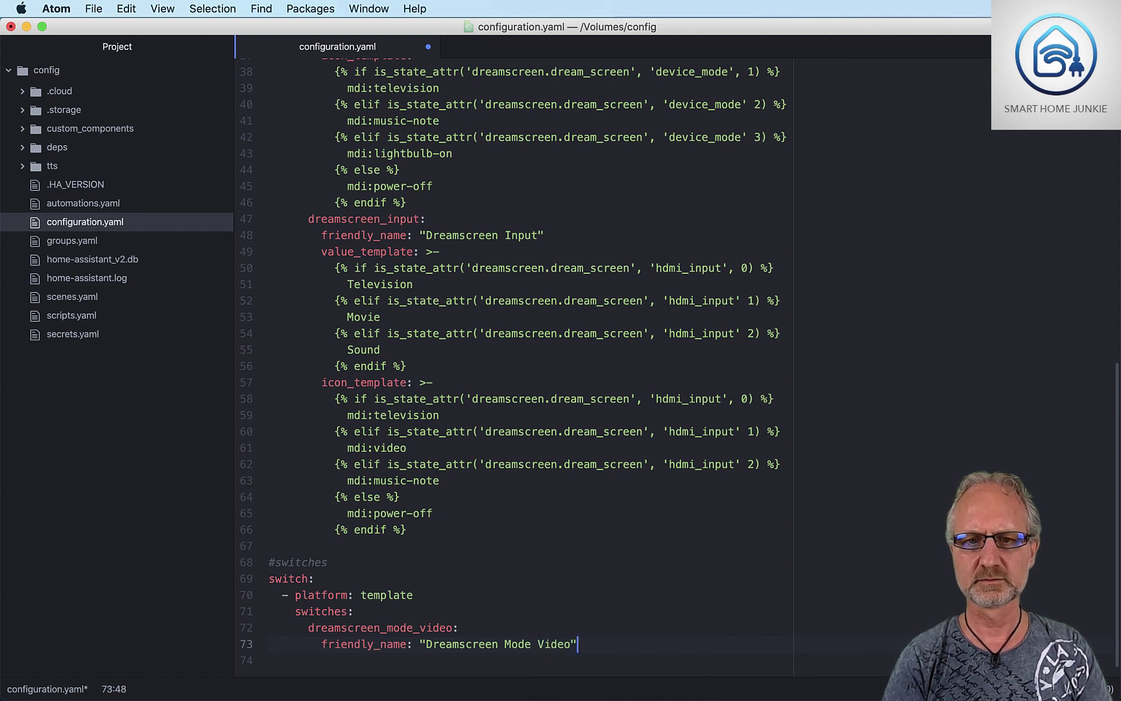
# Step: Add a value_template to the dreamscreen_mode_video switch holding a quoted {{ is_state() }} expression
pyautogui.press('Return')
pyautogui.write('v')
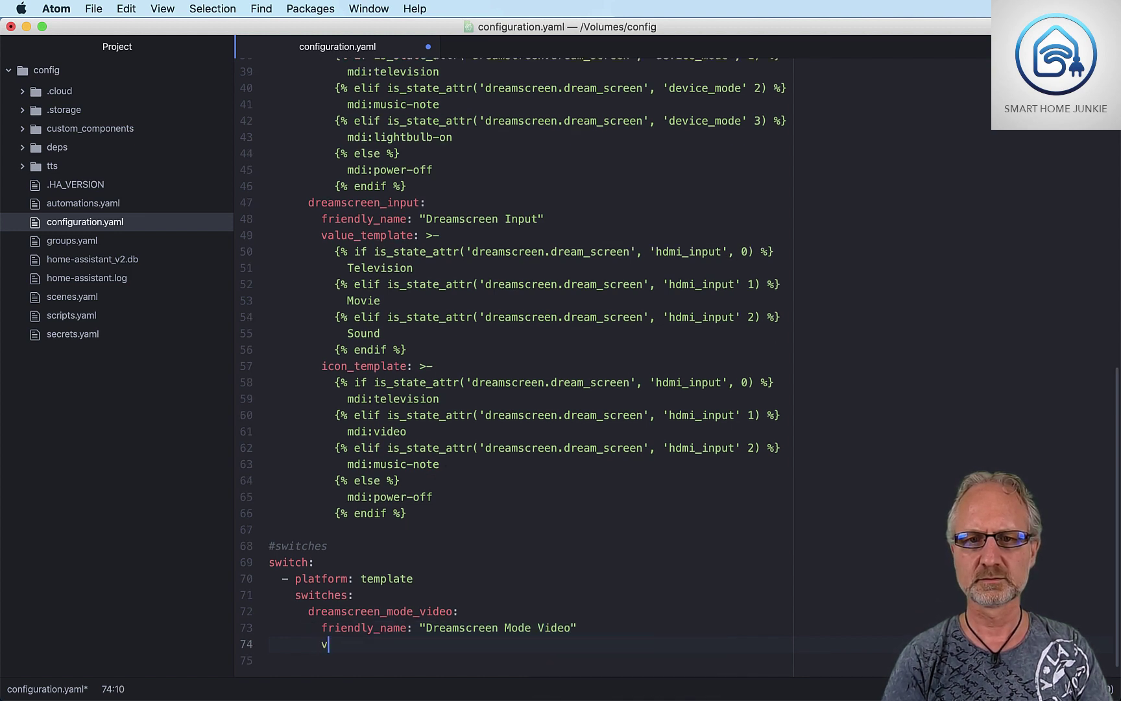
pyautogui.write('alue_template')
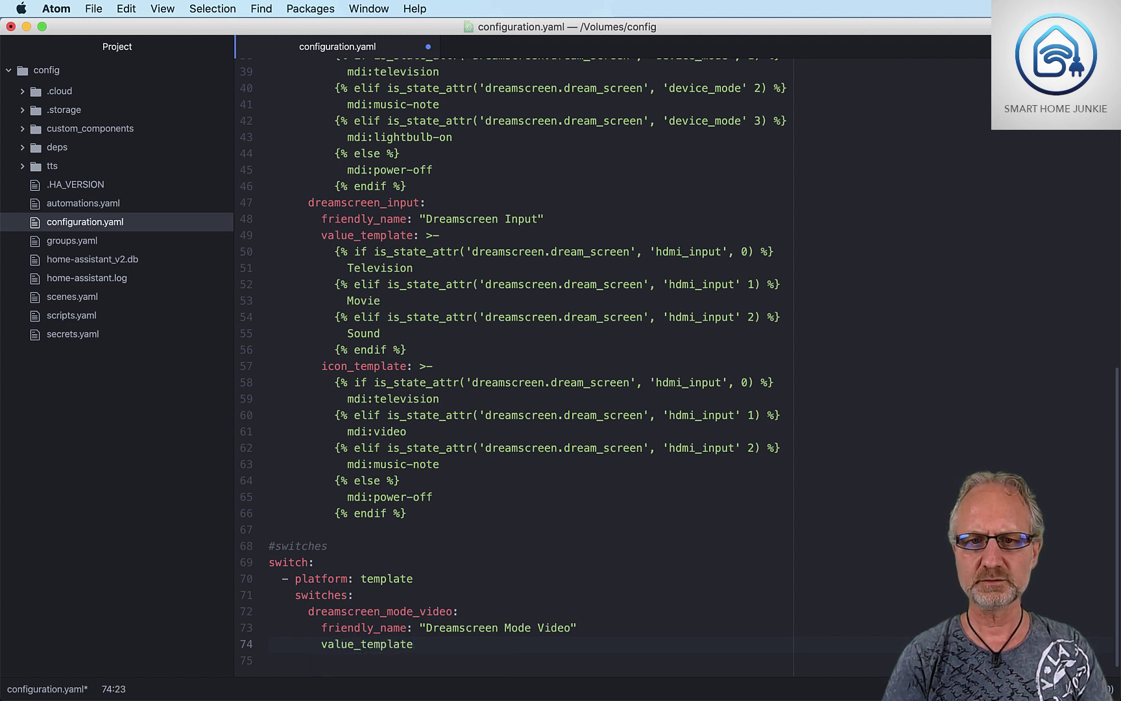
pyautogui.write(':')
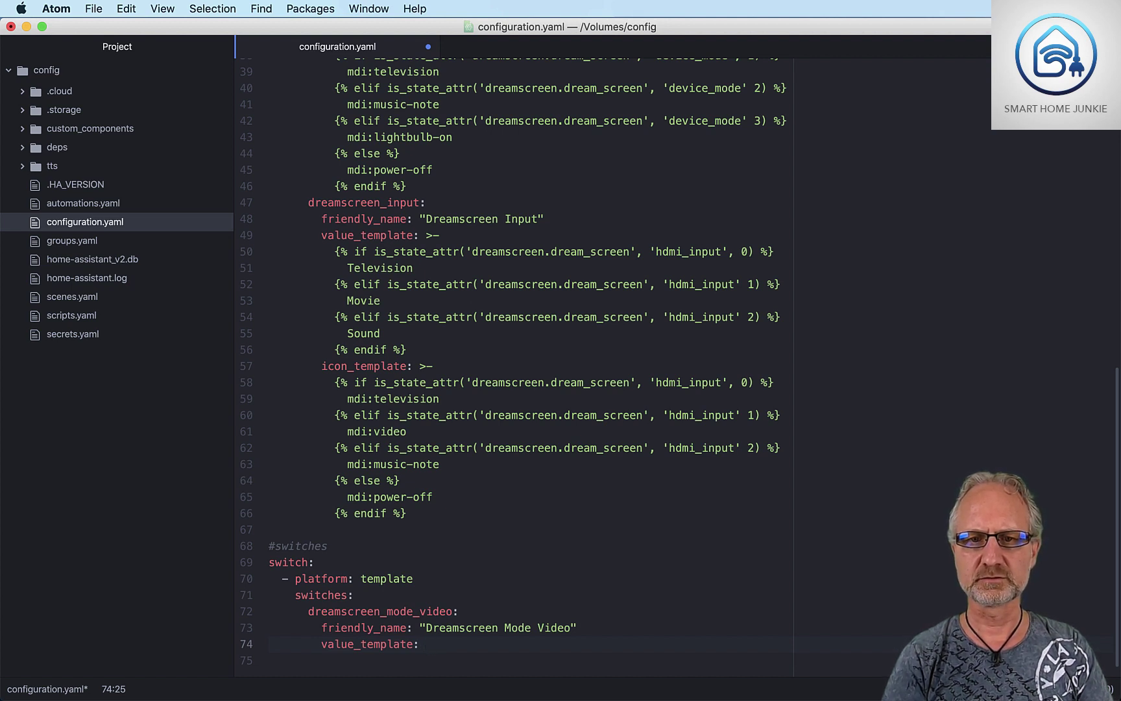
pyautogui.write('""')
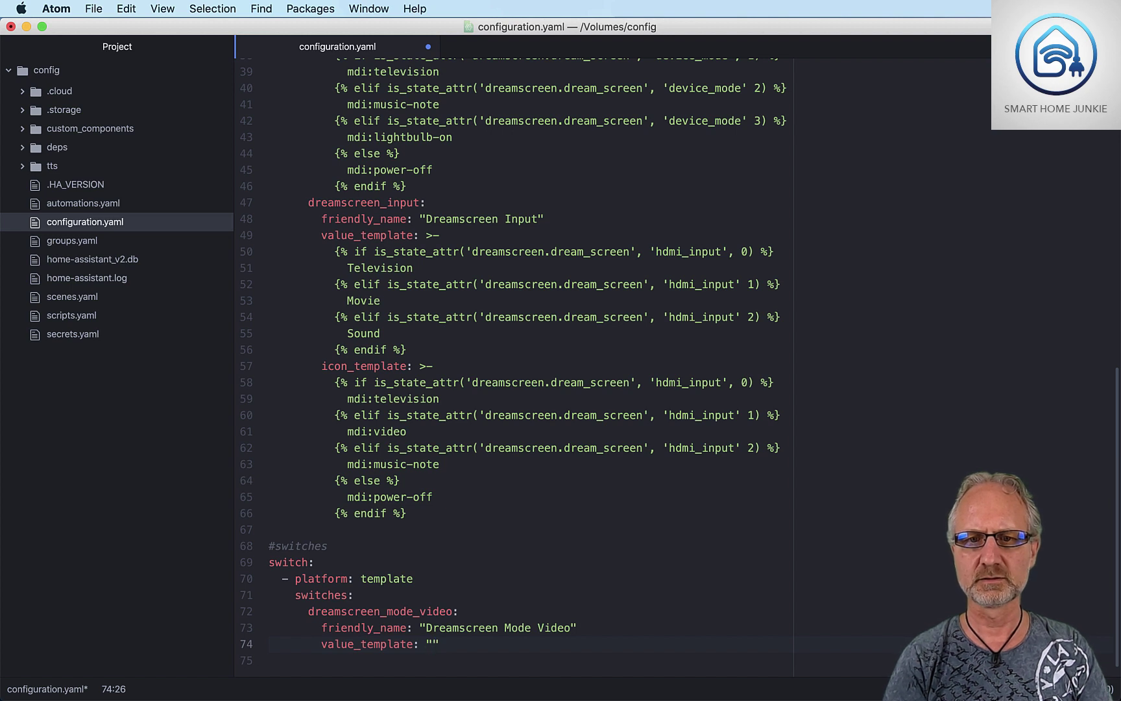
pyautogui.write('{{')
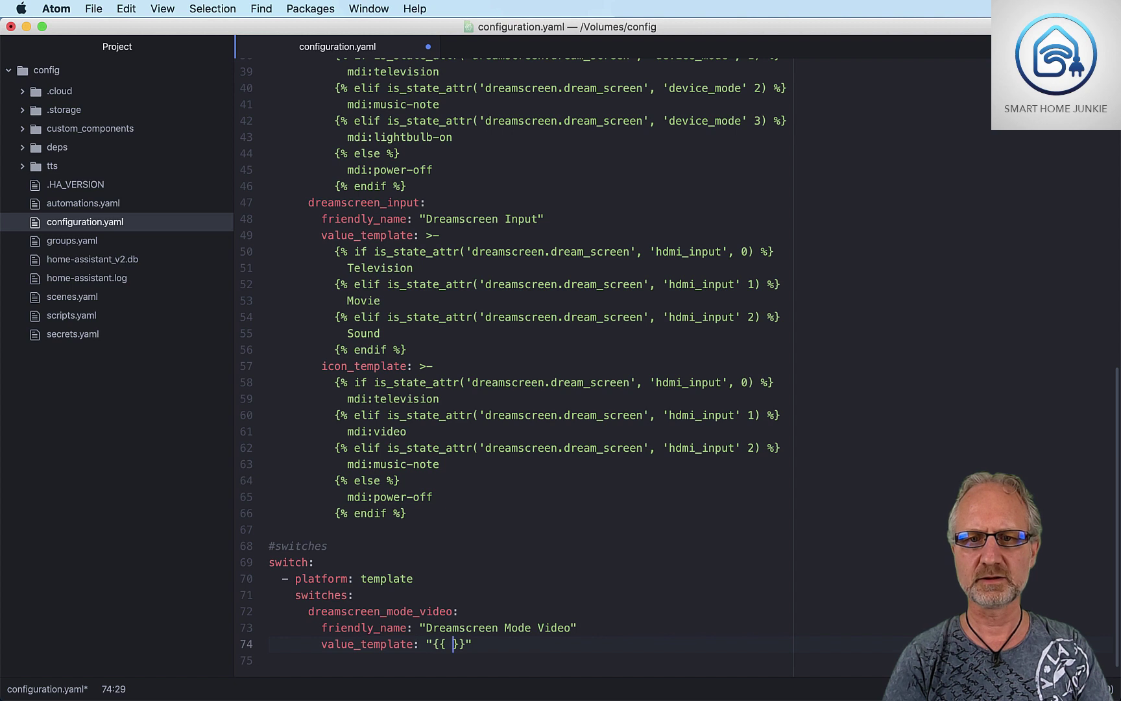
pyautogui.write(' is_state')
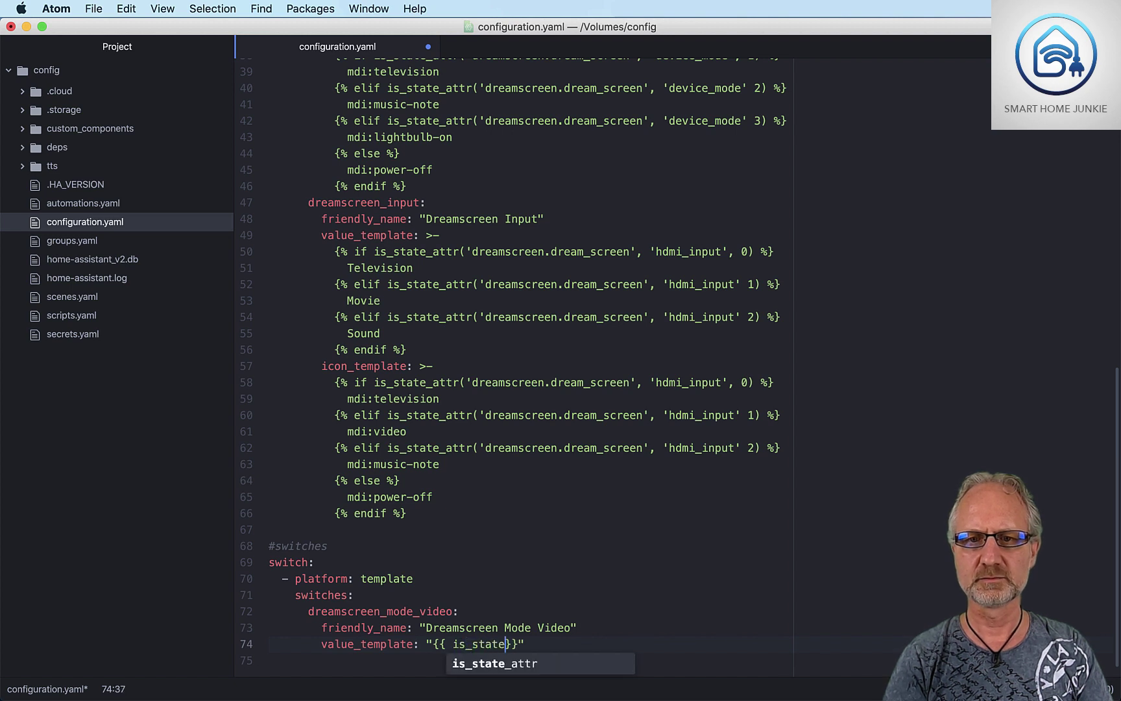
pyautogui.write('(')
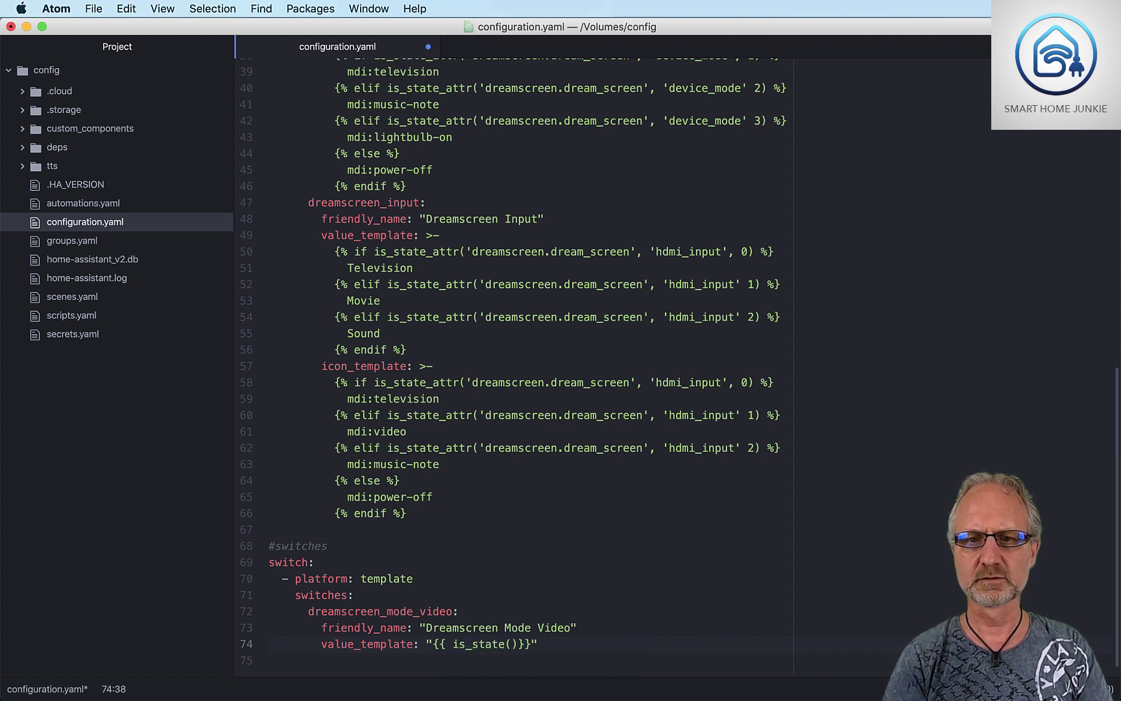
# Step: Complete the is_state arguments in the switch's value_template with 'sensor.dreamscreen_mode' and 'Video', keeping a space before the closing braces
pyautogui.write("'senso")
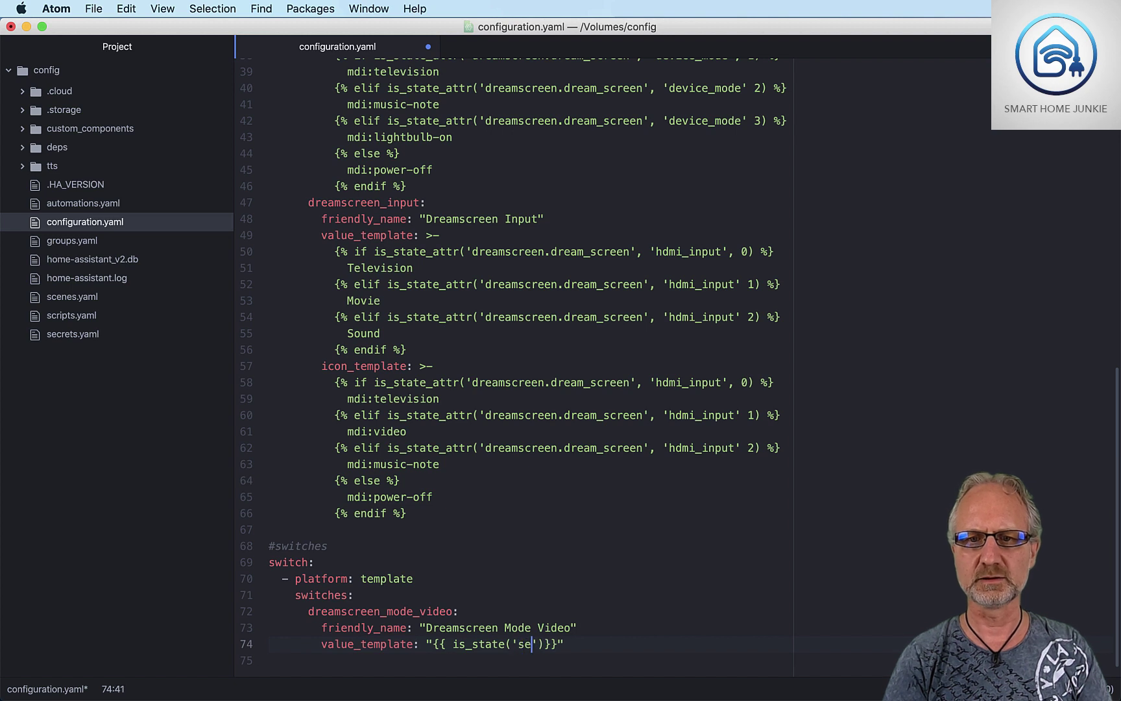
pyautogui.write('r')
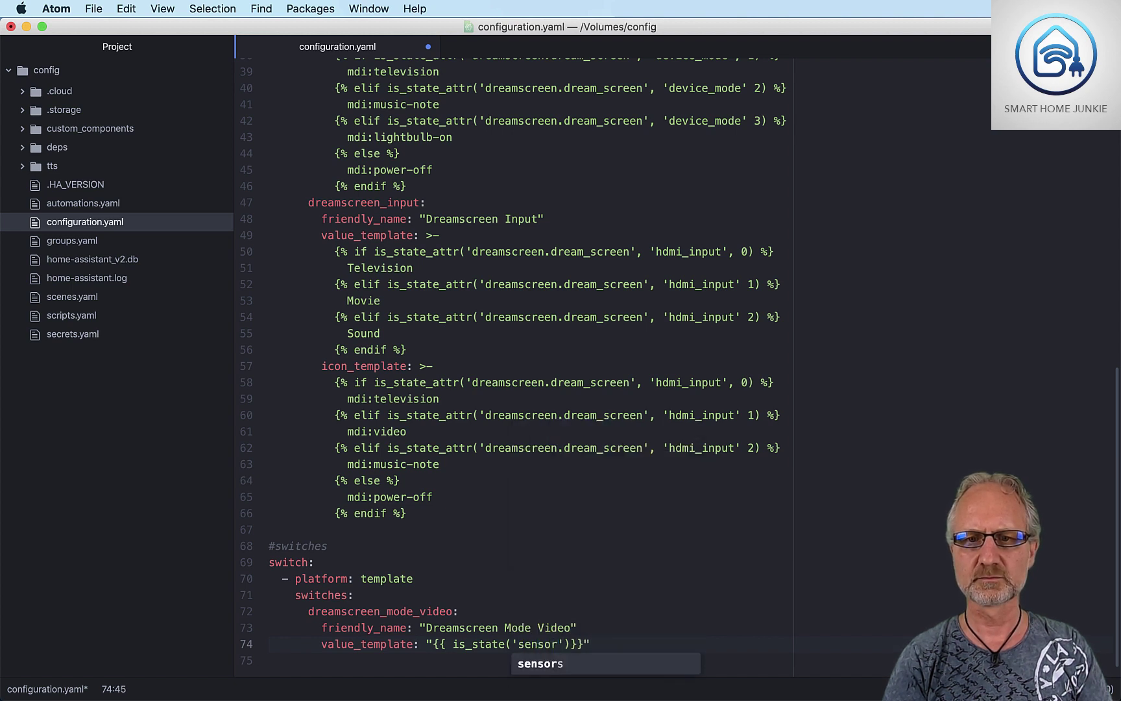
pyautogui.write('.dreamsc')
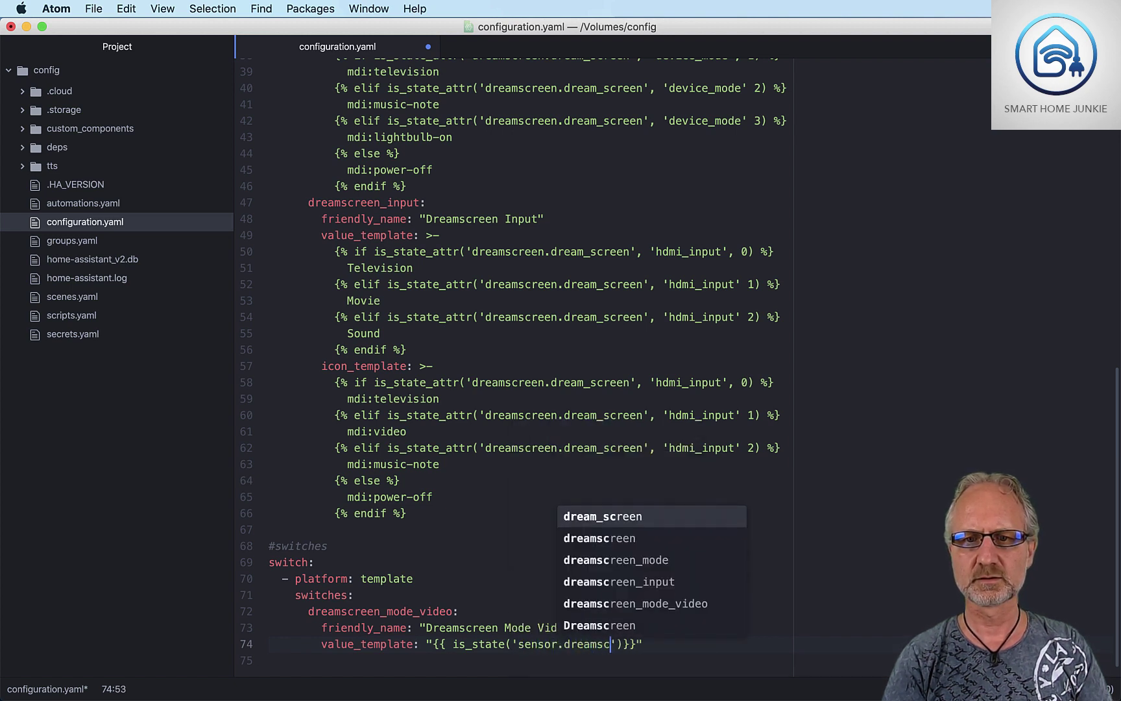
pyautogui.write('reen_mode')
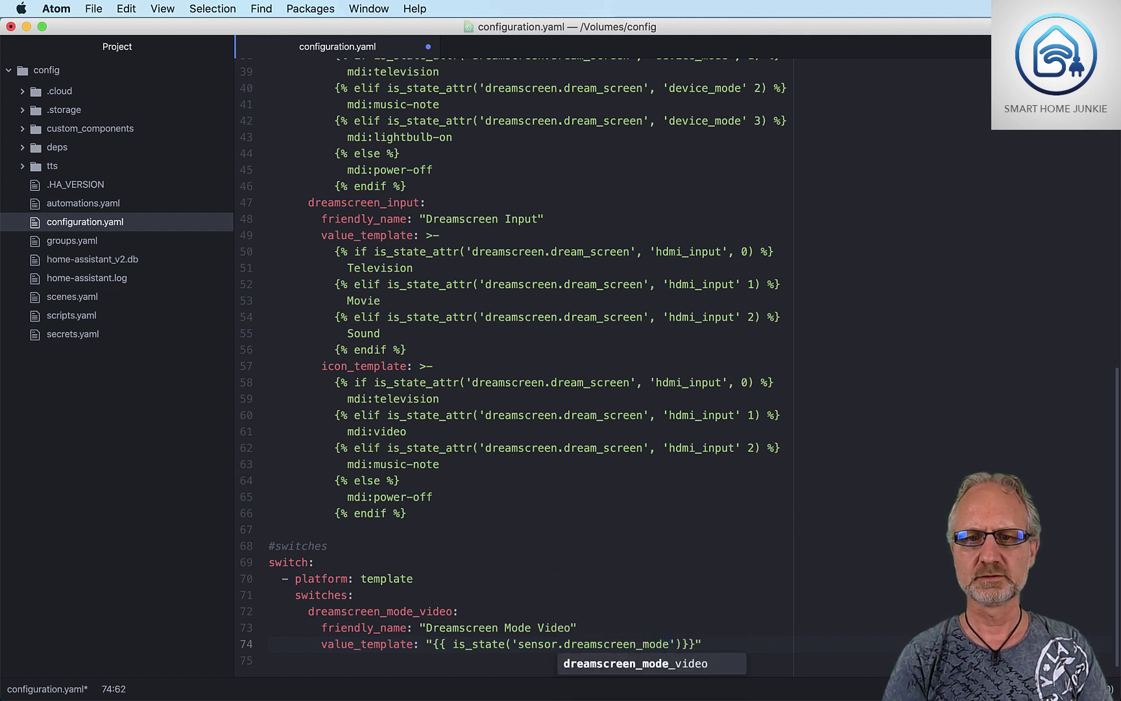
pyautogui.write("', 'V")
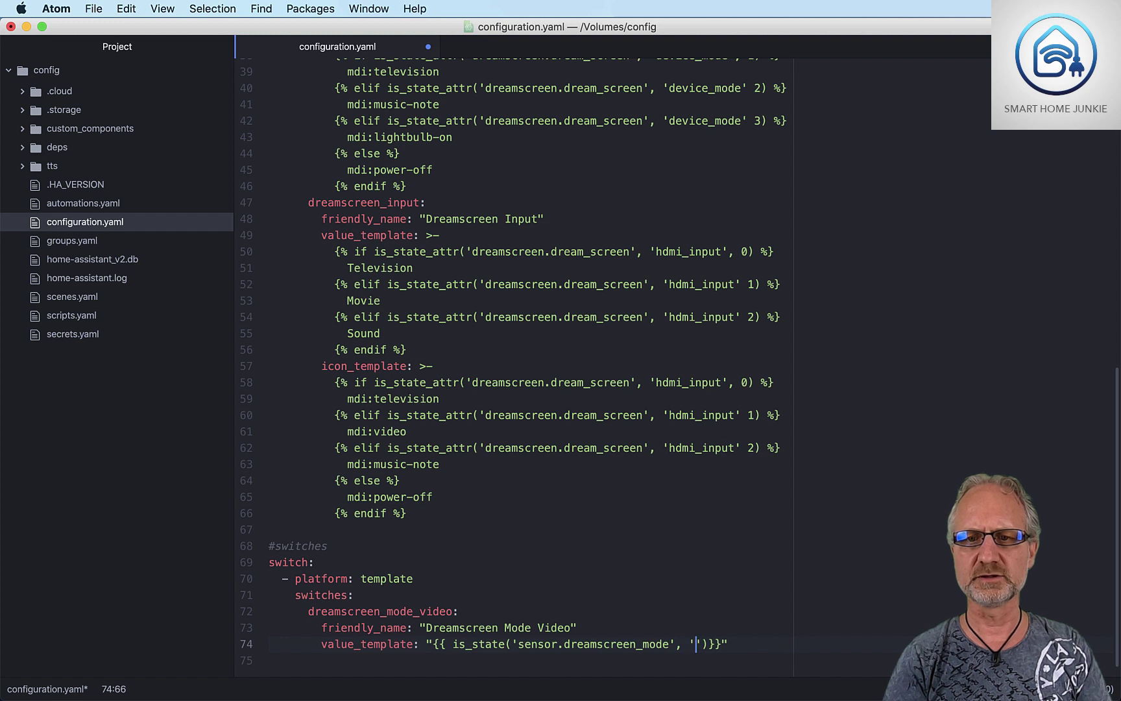
pyautogui.write('ideo')
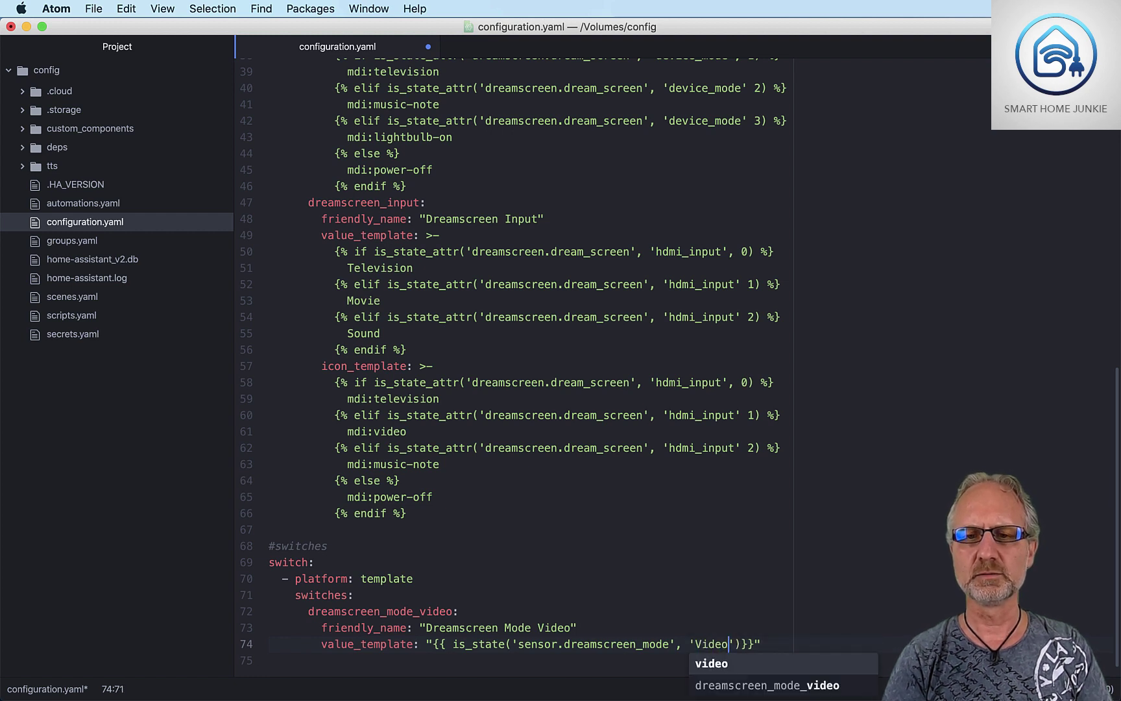
pyautogui.write("'")
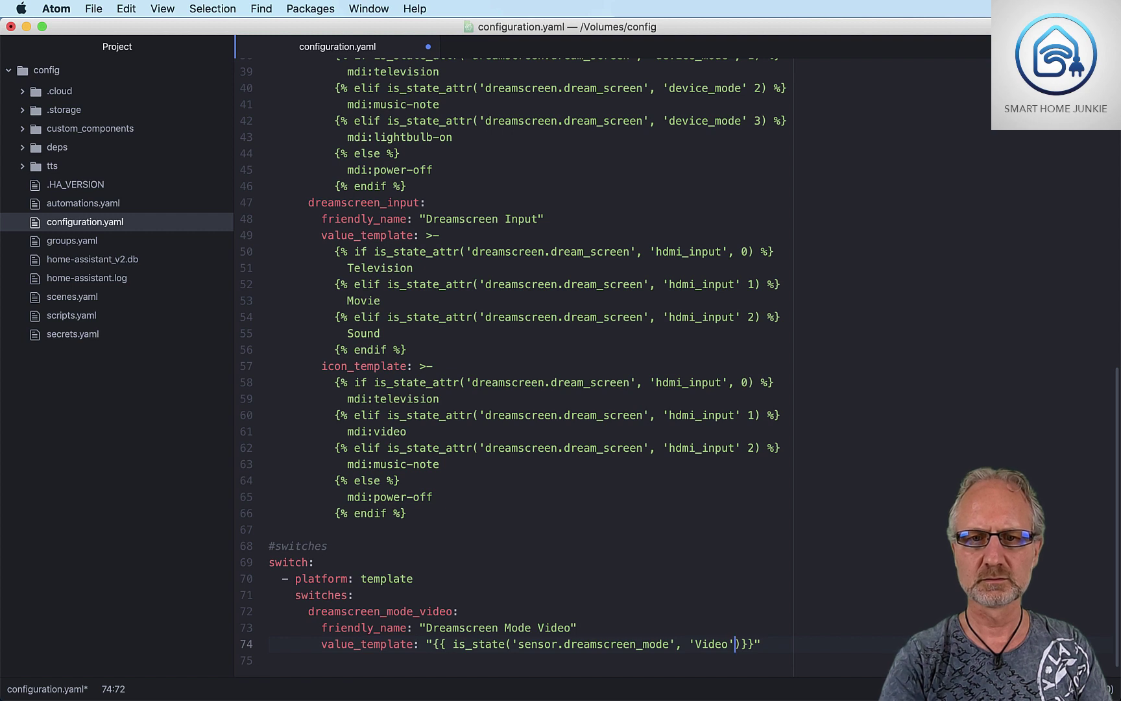
pyautogui.write(')')
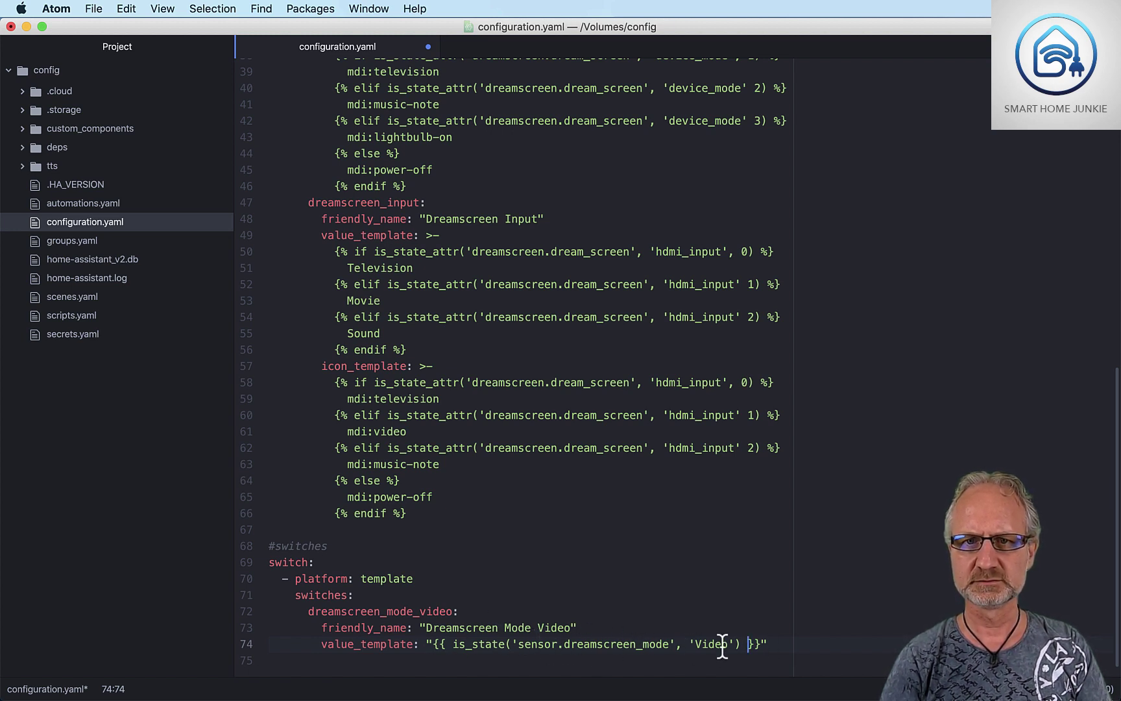
# Step: Add a turn_on: key below value_template in the dreamscreen_mode_video switch
pyautogui.scroll(5, 540, 260)
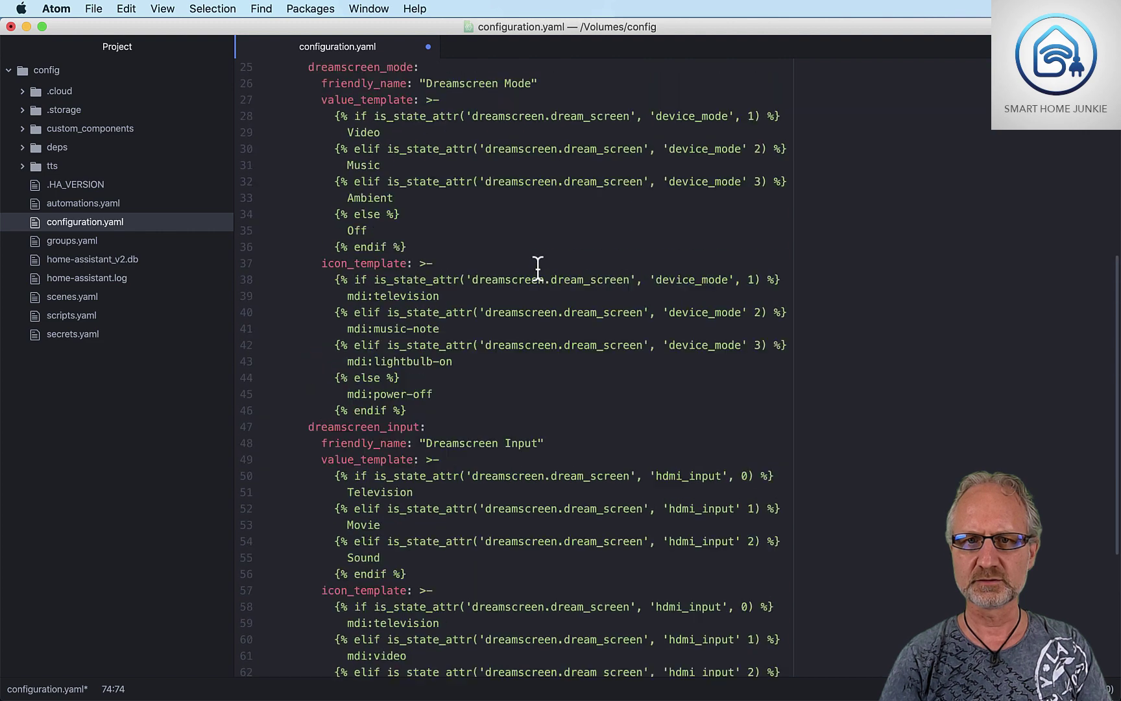
pyautogui.scroll(3, 537, 266)
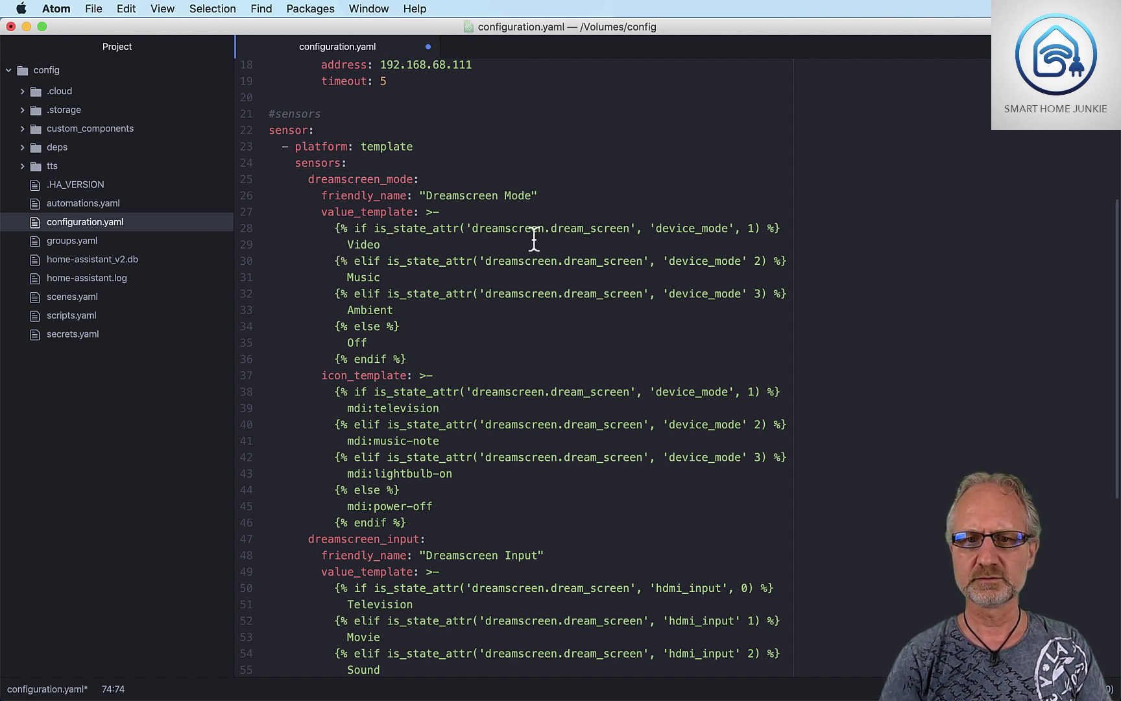
pyautogui.scroll(-5, 583, 454)
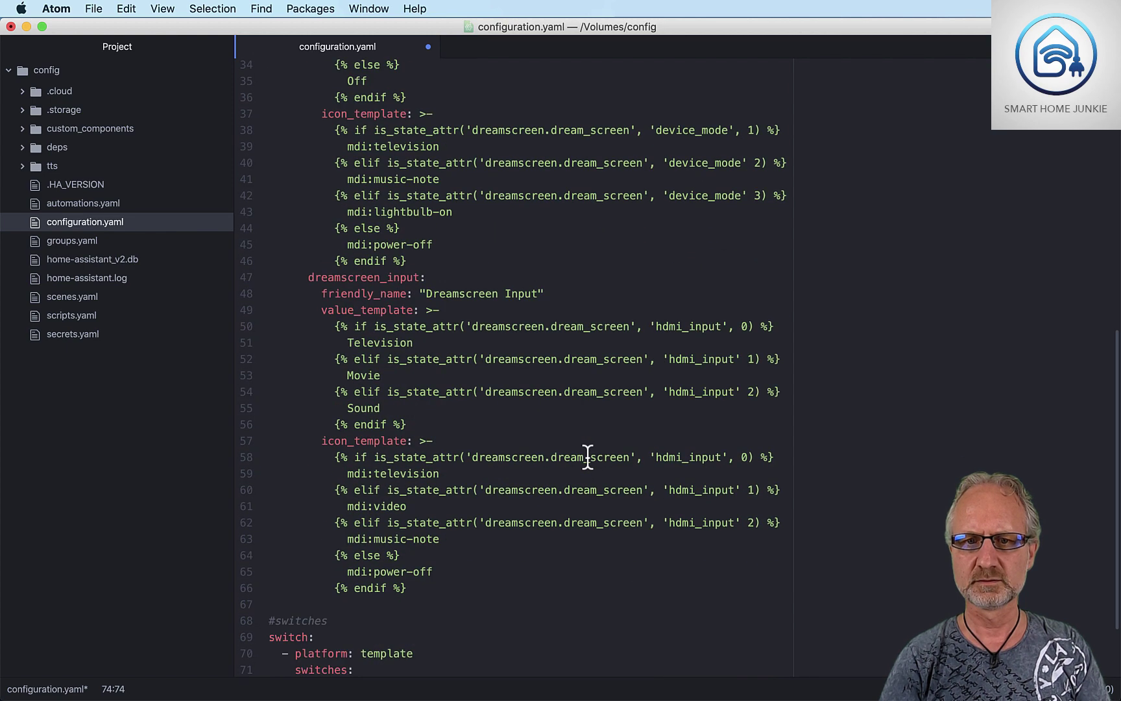
pyautogui.scroll(-2, 587, 456)
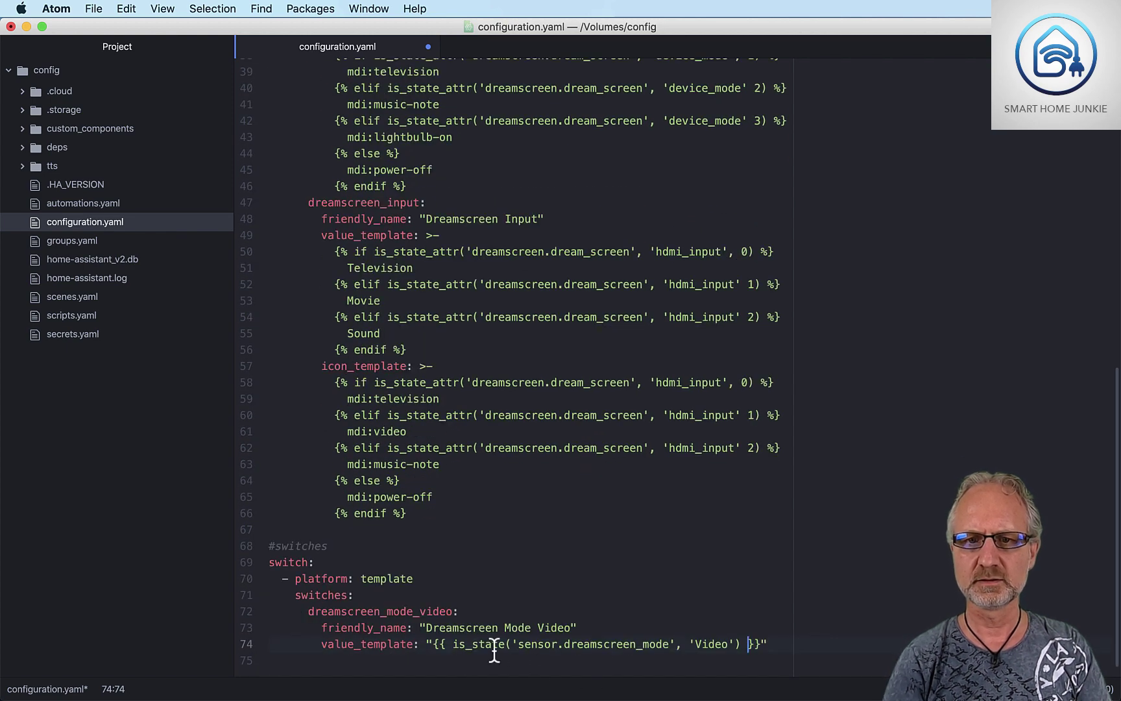
pyautogui.click(780, 643)
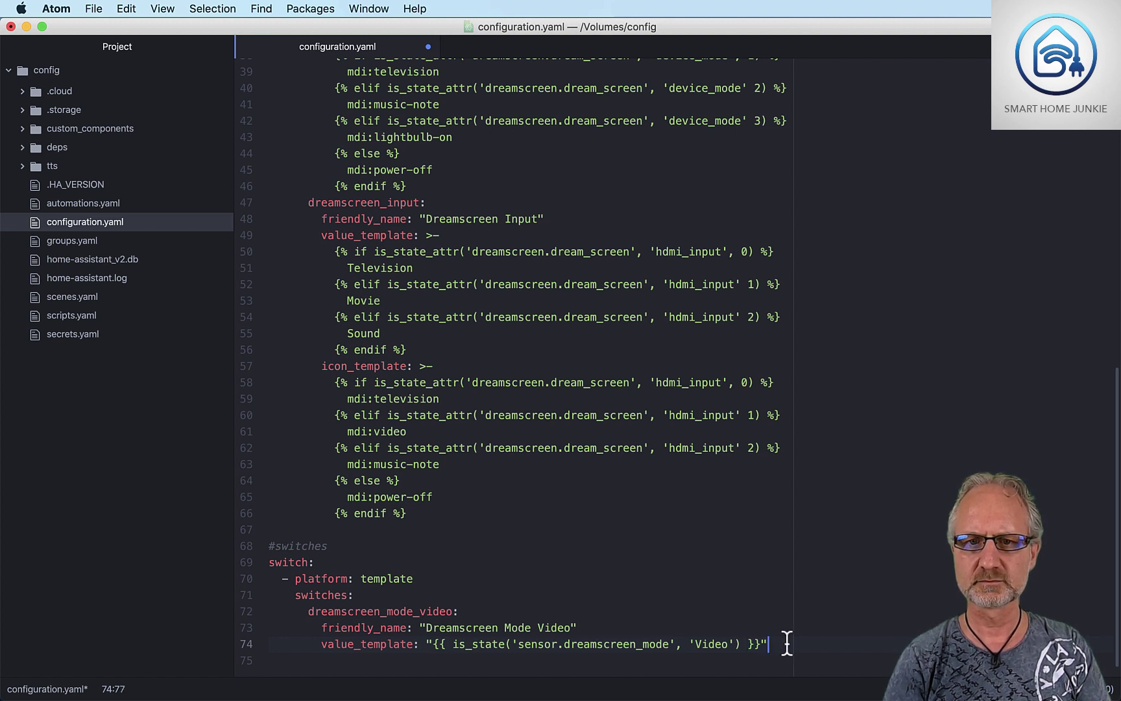
pyautogui.press('Return')
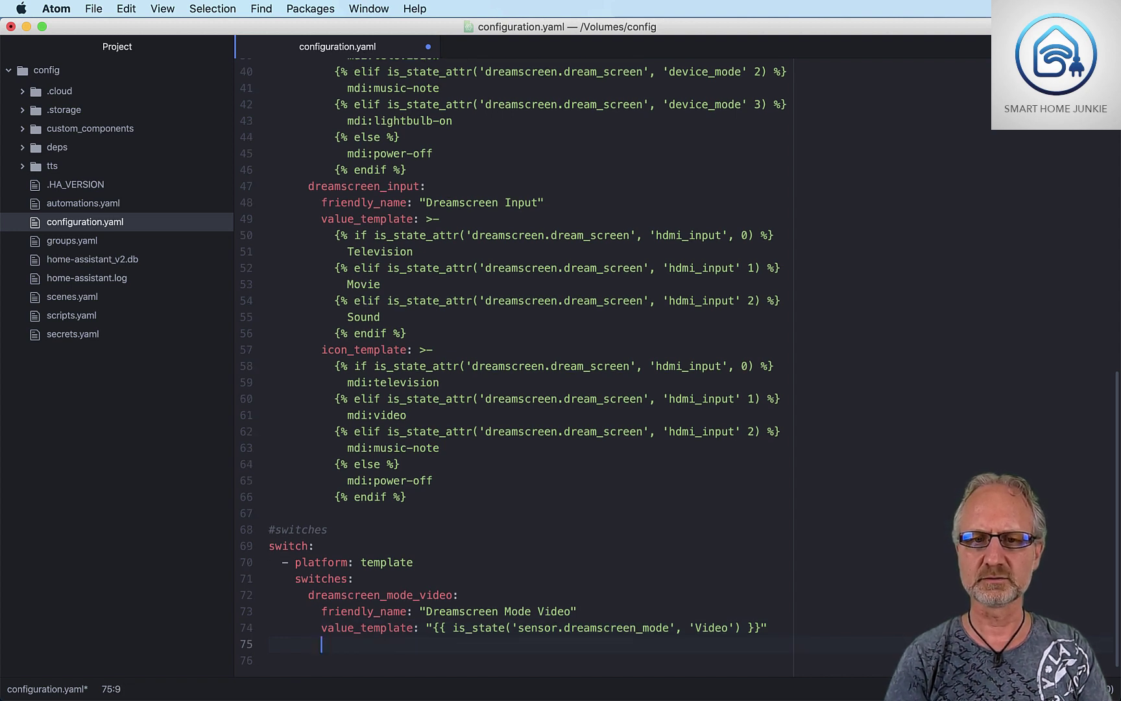
pyautogui.write('turn')
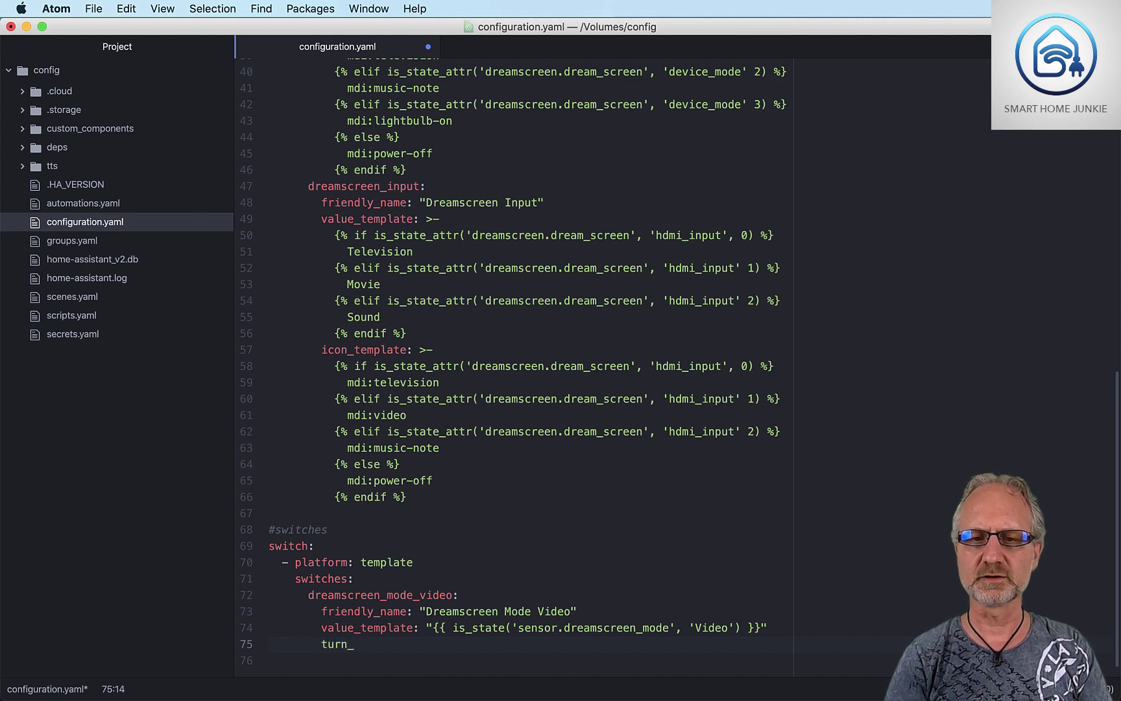
pyautogui.write('_on')
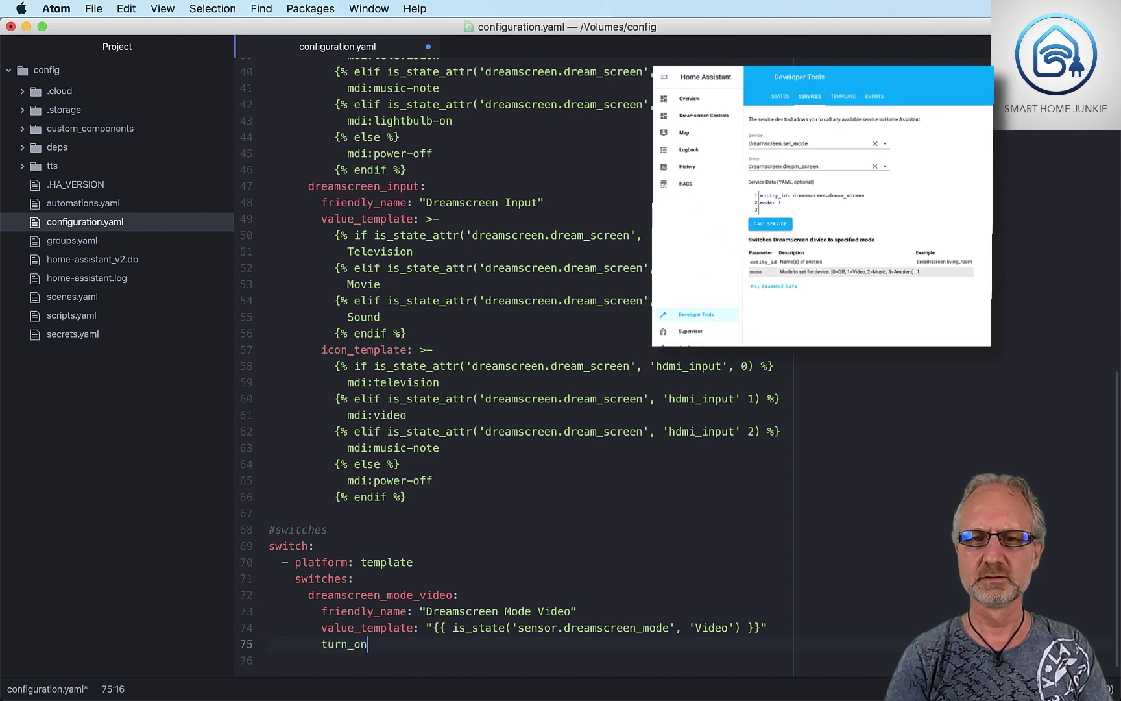
pyautogui.write(':')
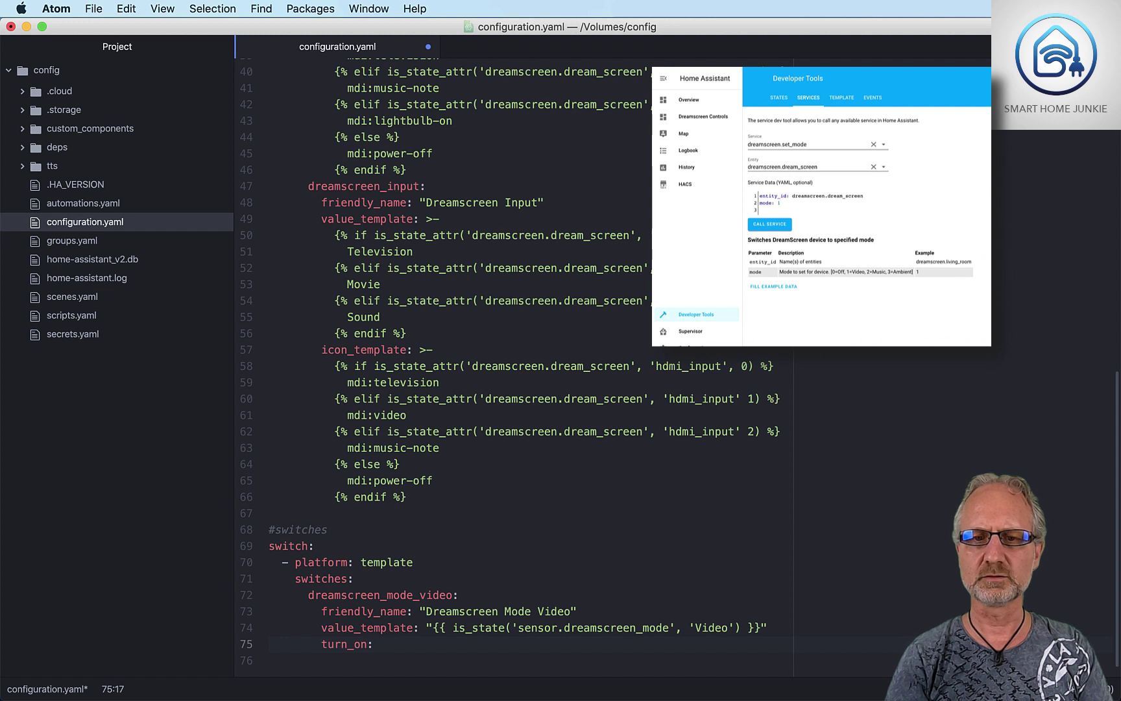
# Step: Set the service under turn_on to dreamscreen.set_mode
pyautogui.press('Return')
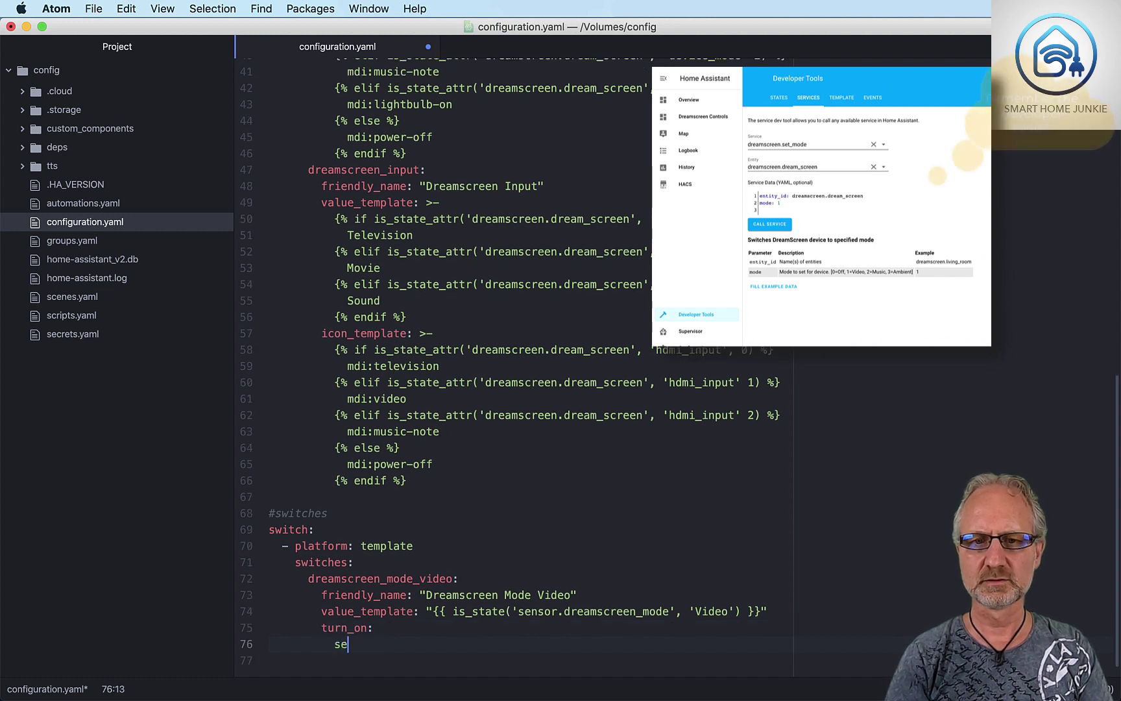
pyautogui.write('service')
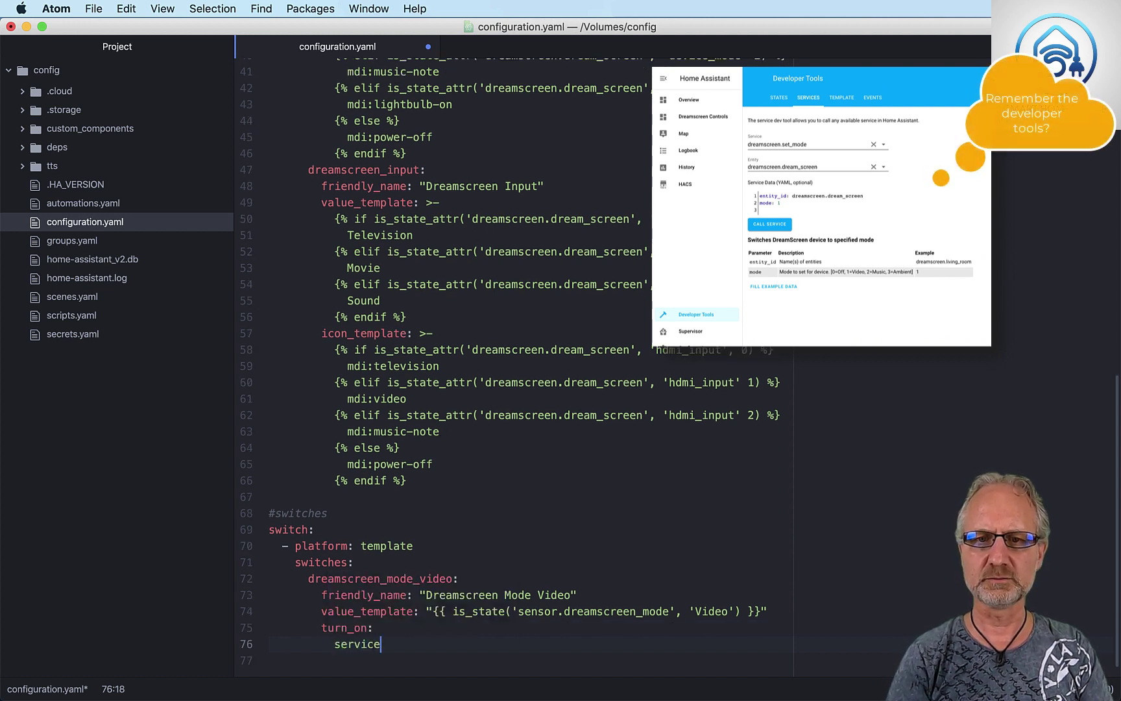
pyautogui.write(': ')
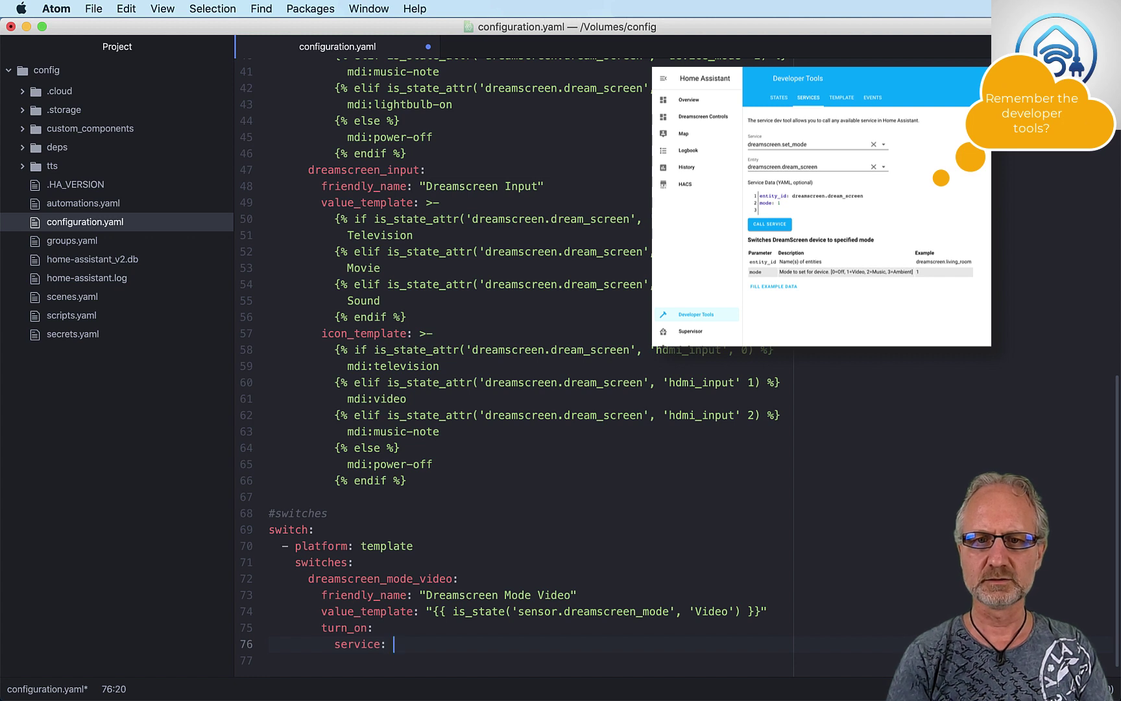
pyautogui.write('dreamscreen')
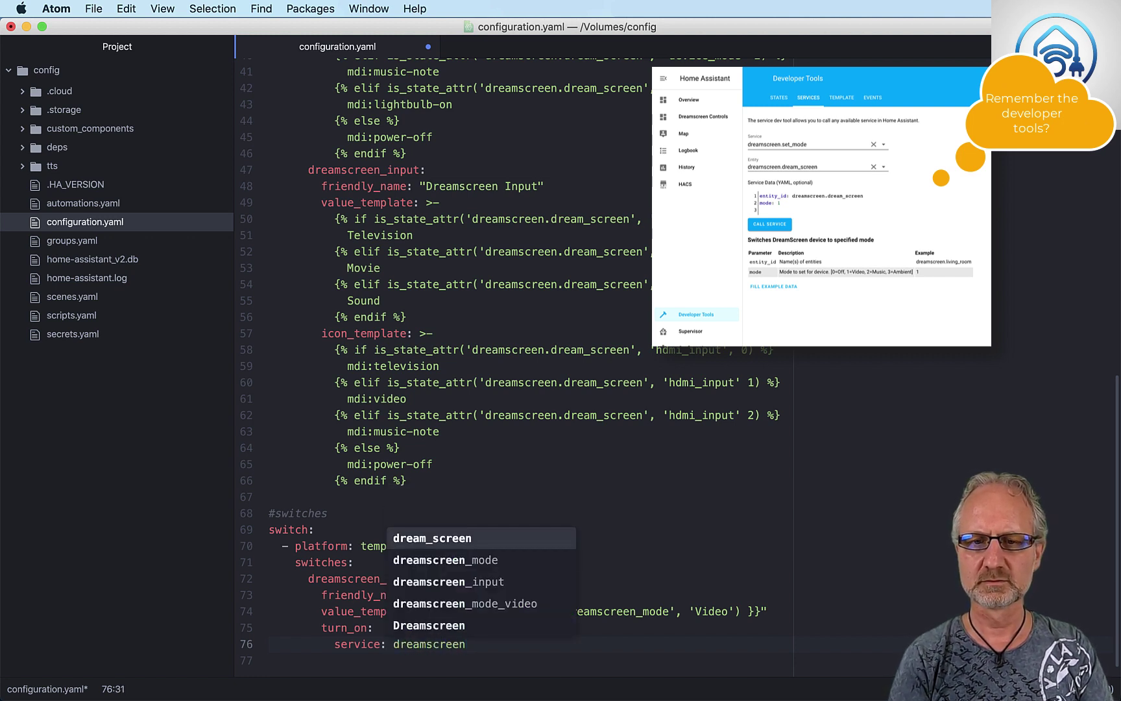
pyautogui.write('.set_')
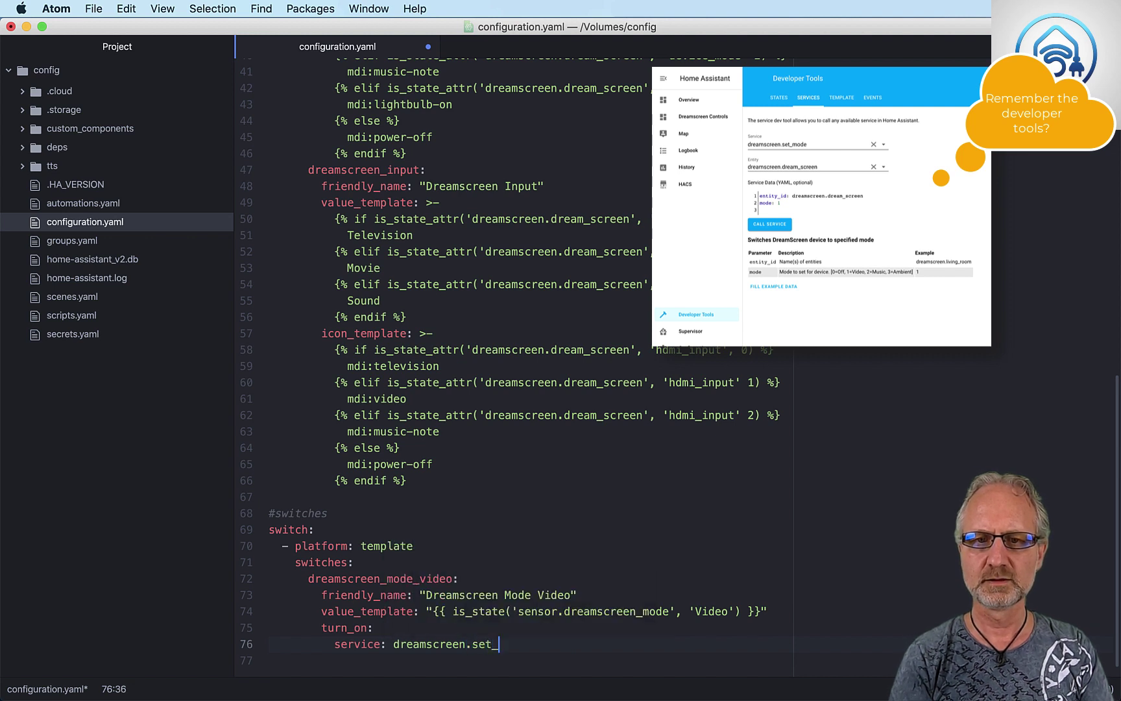
pyautogui.write('mode')
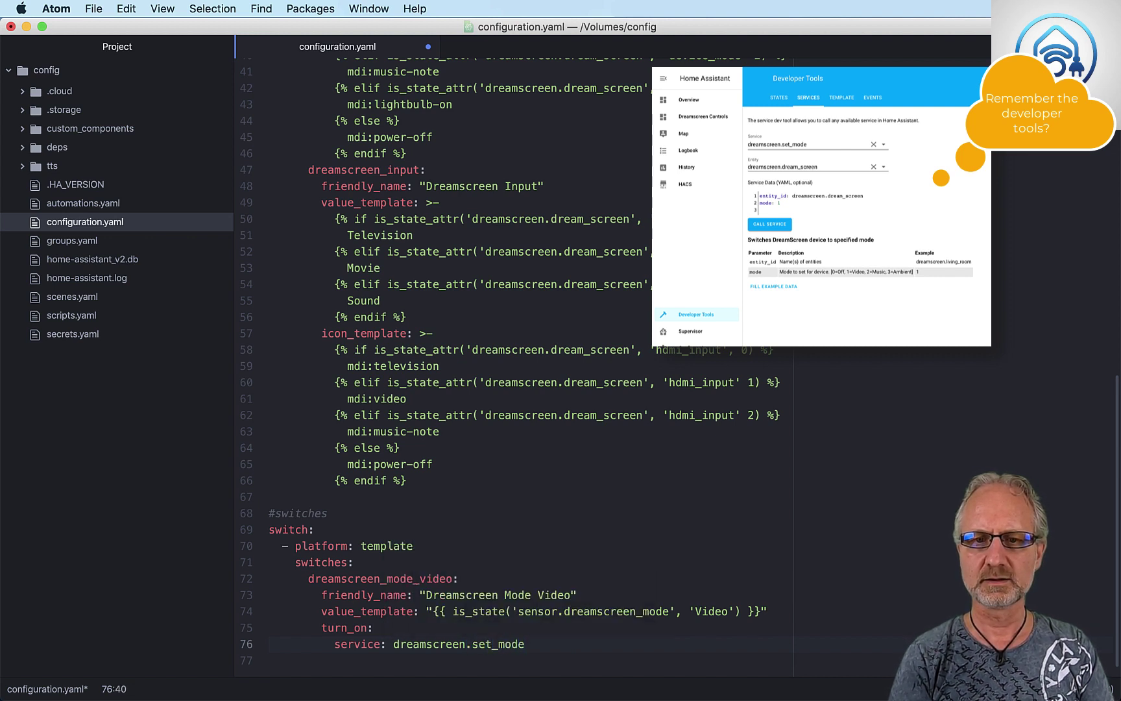
# Step: Add a data: key below the set_mode service in the turn_on block of the dreamscreen_mode_video switch
pyautogui.press('Return')
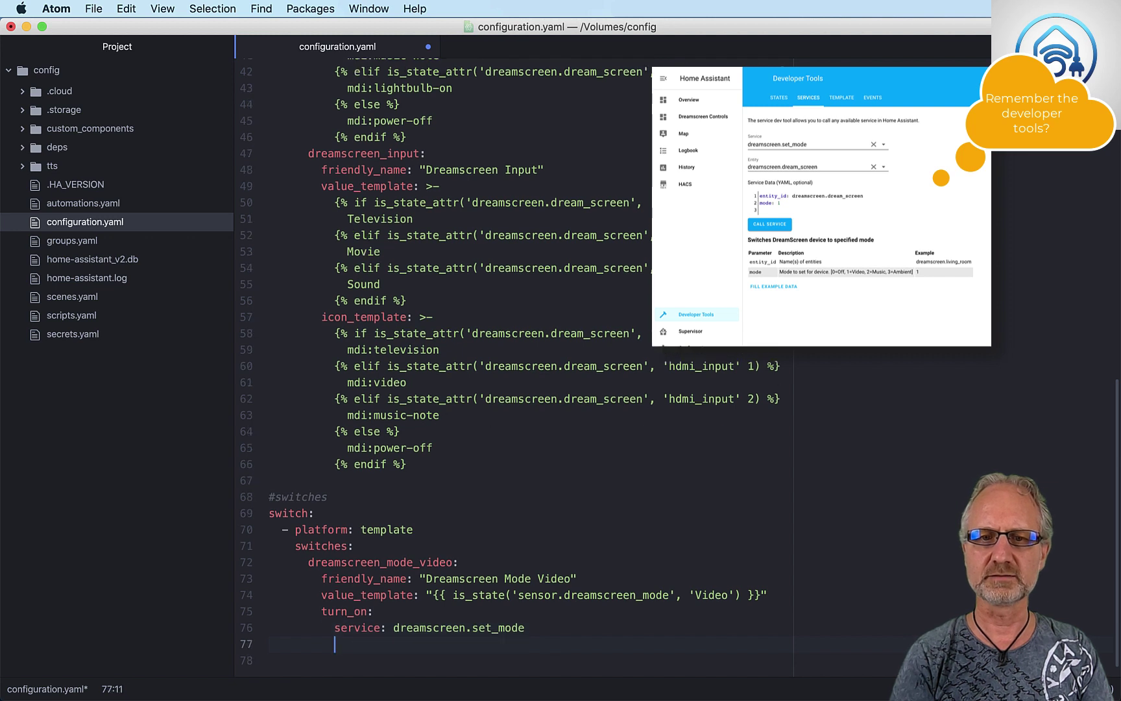
pyautogui.write('data')
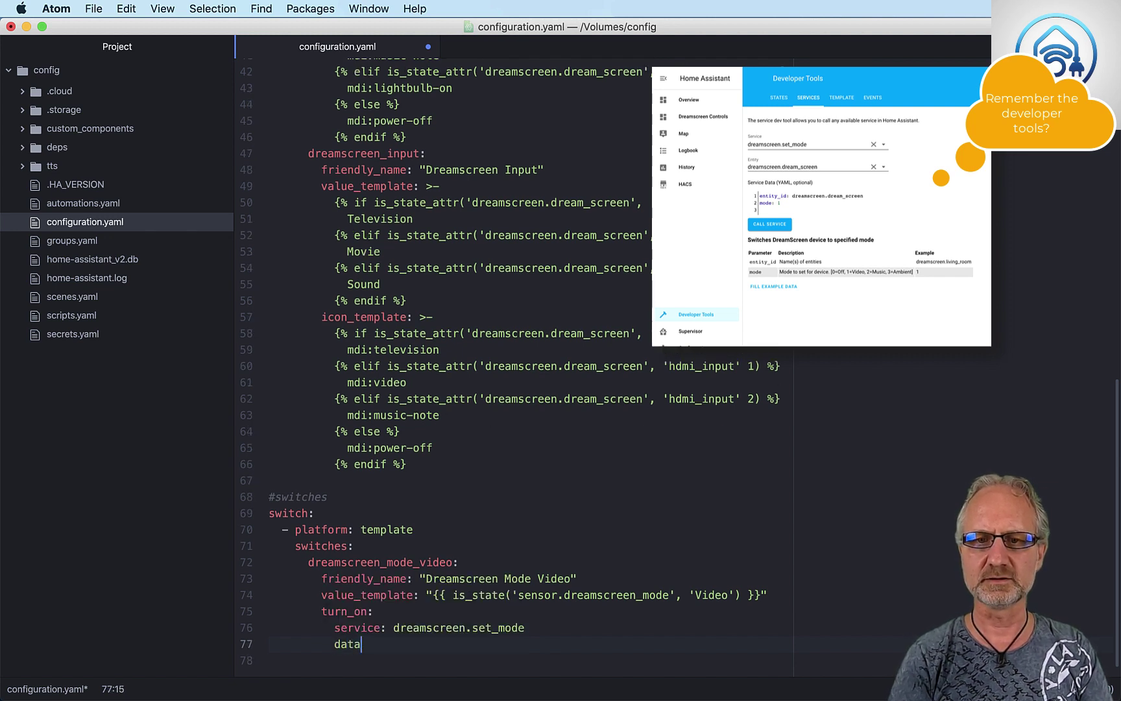
pyautogui.write(':')
pyautogui.press('Return')
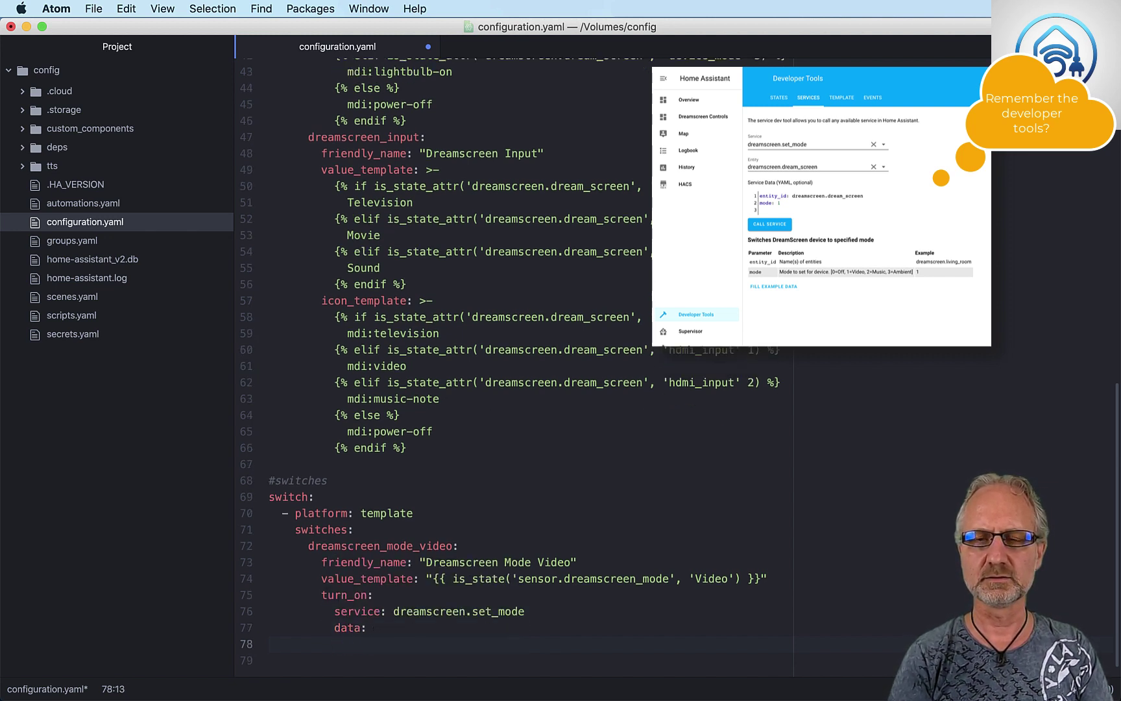
# Step: Fill the turn_on data block with entity_id: dreamscreen.dream_screen and mode: 1
pyautogui.write('entity')
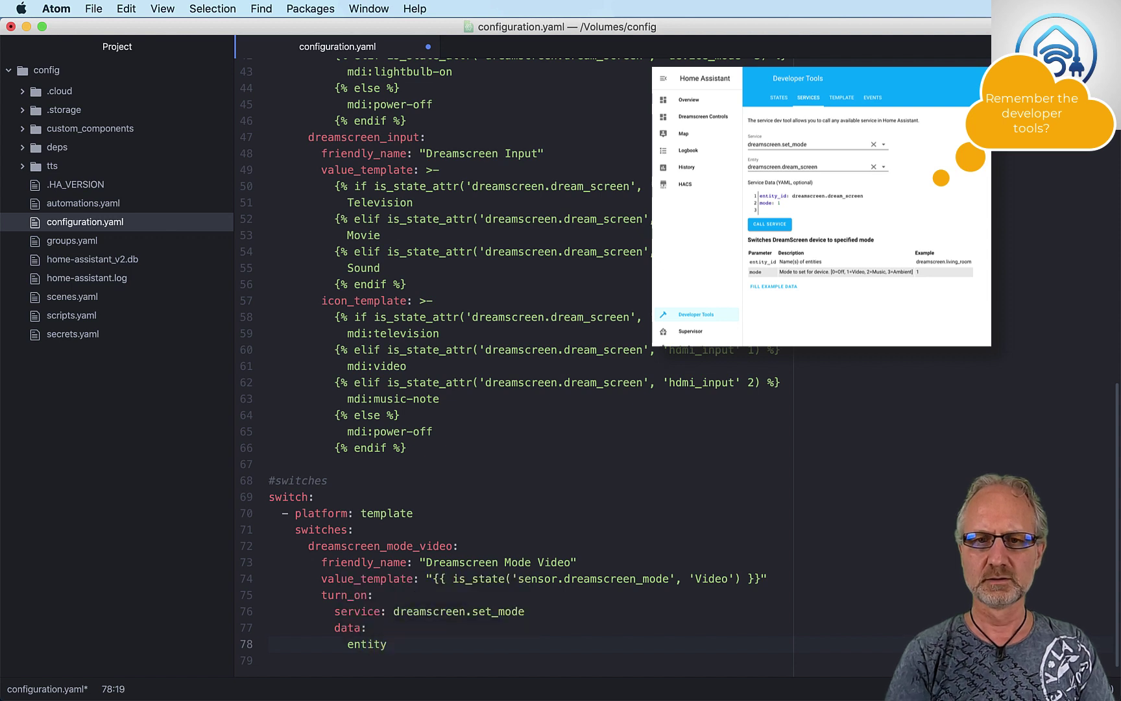
pyautogui.write('_id')
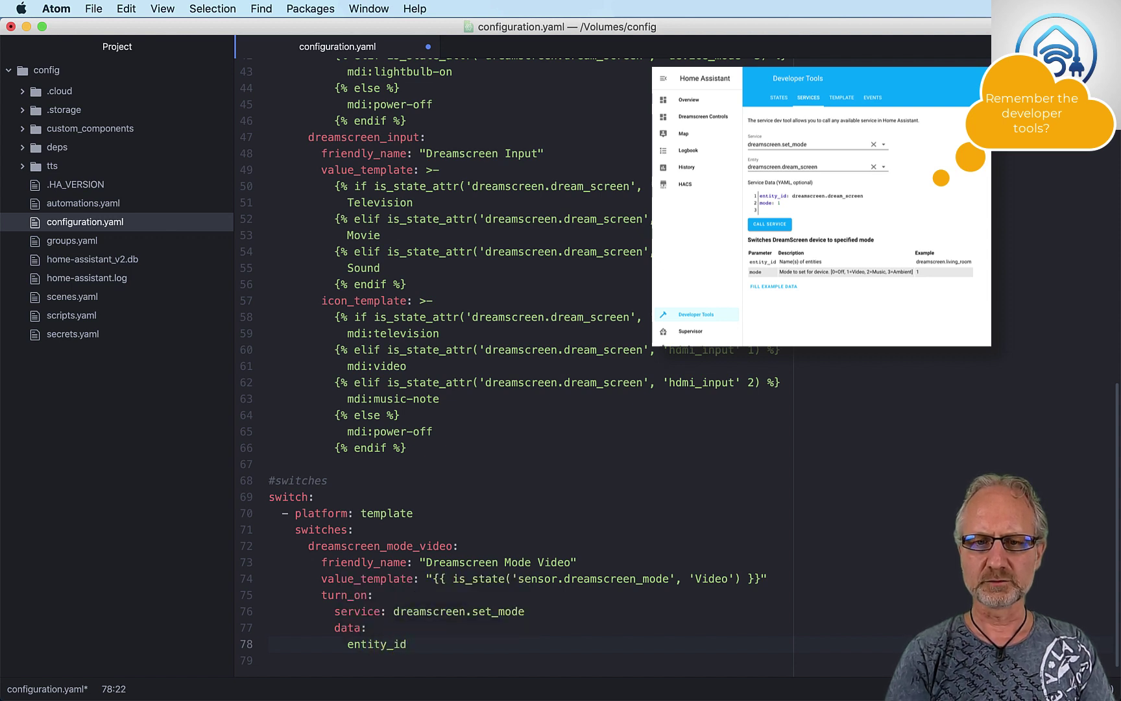
pyautogui.write(':')
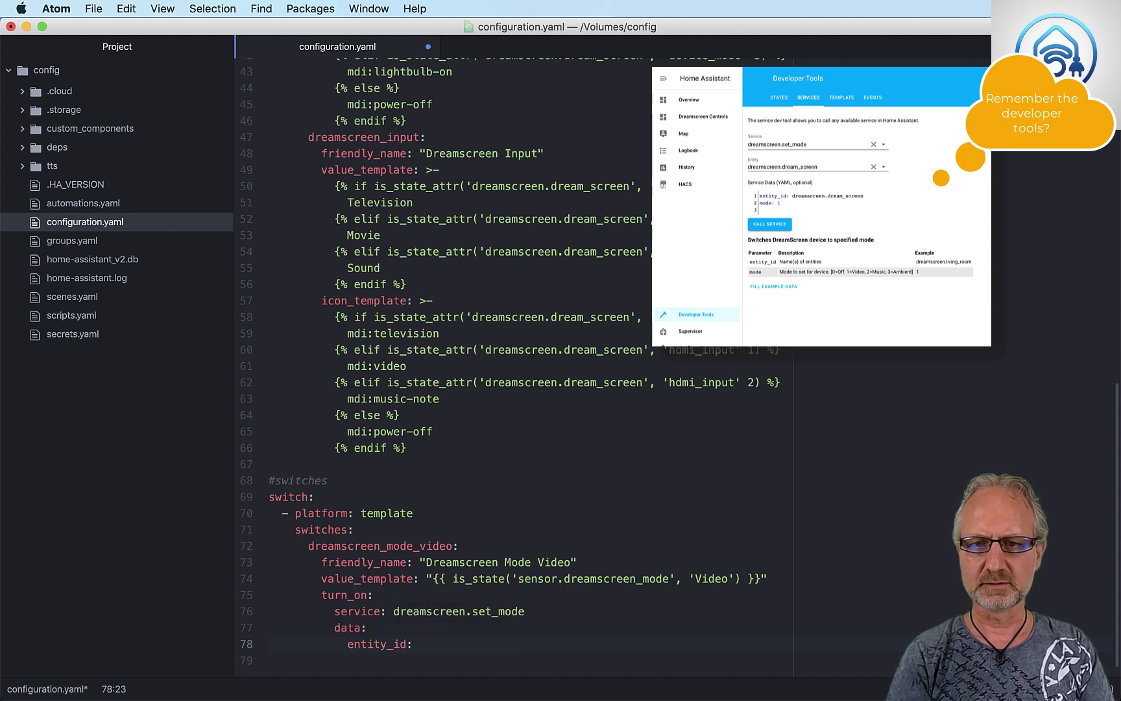
pyautogui.write(' drea')
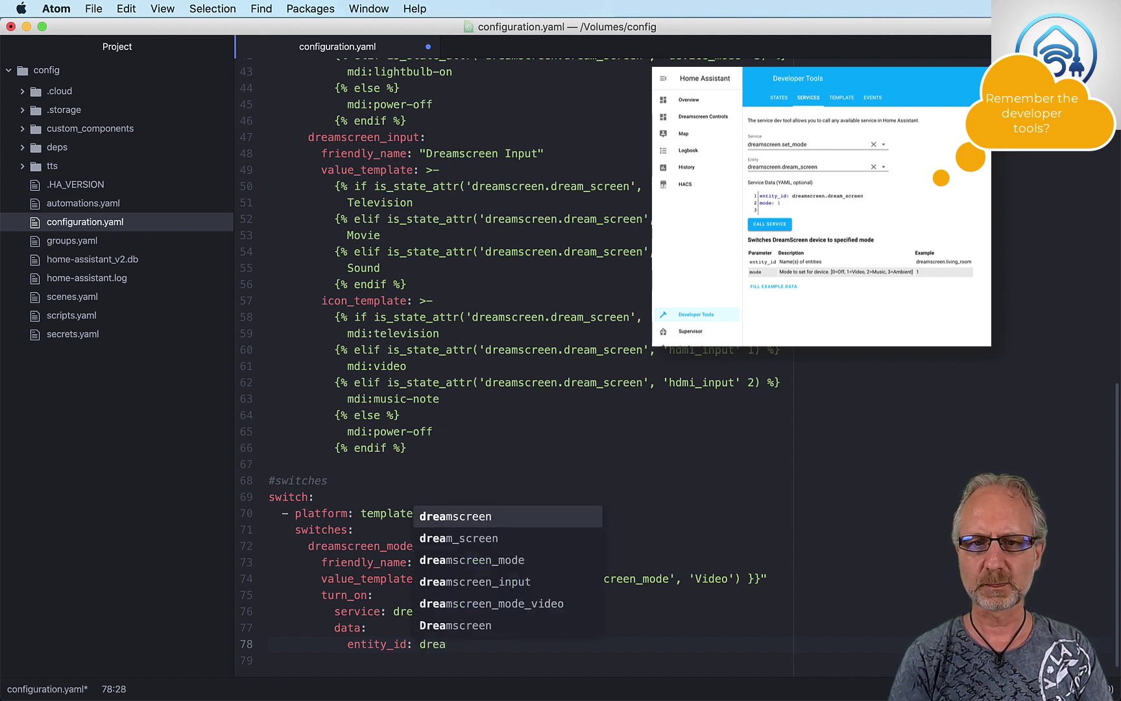
pyautogui.press('Tab')
pyautogui.write('.drea')
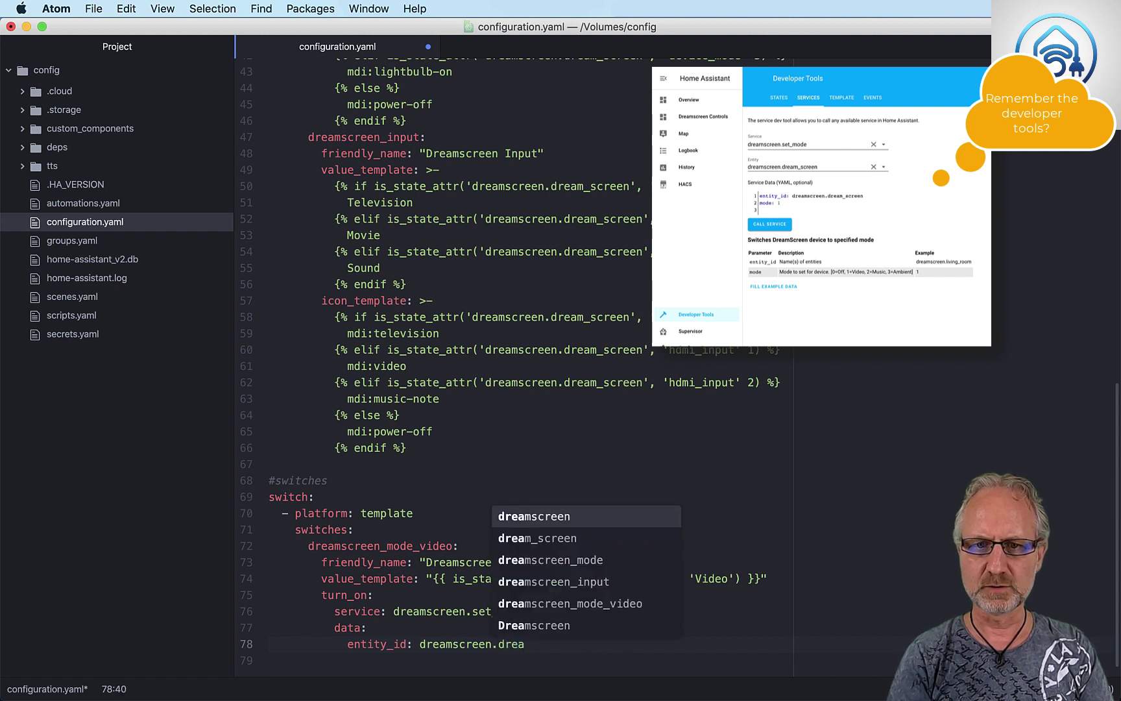
pyautogui.press('Tab')
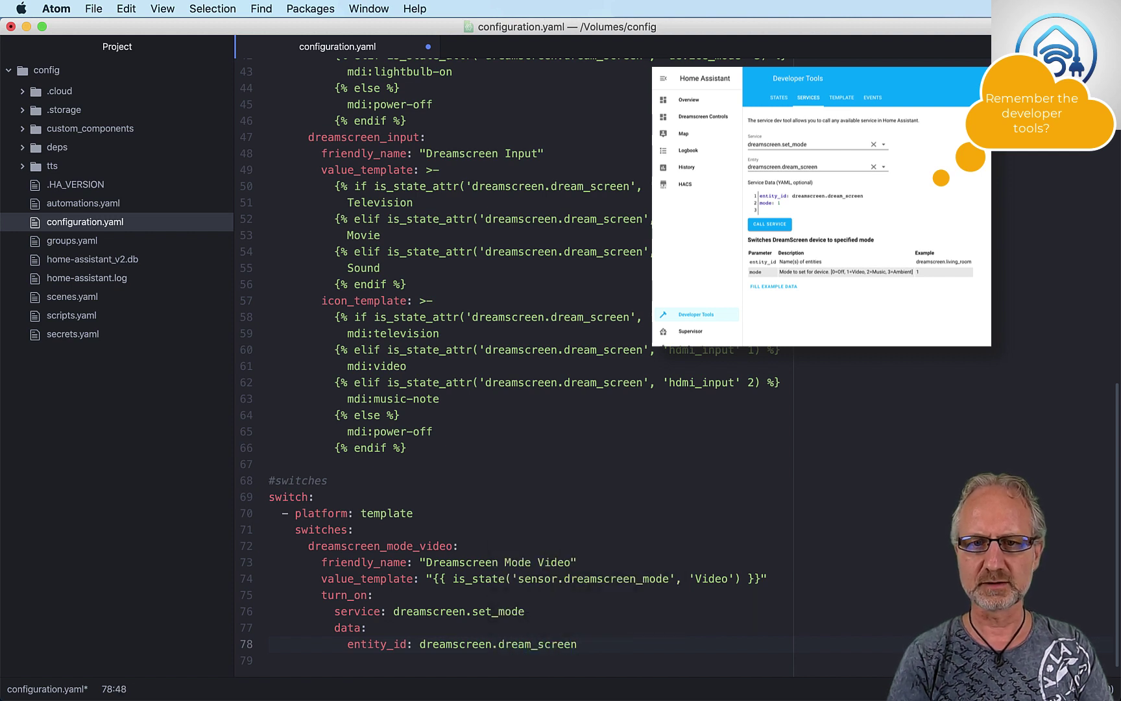
pyautogui.press('Return')
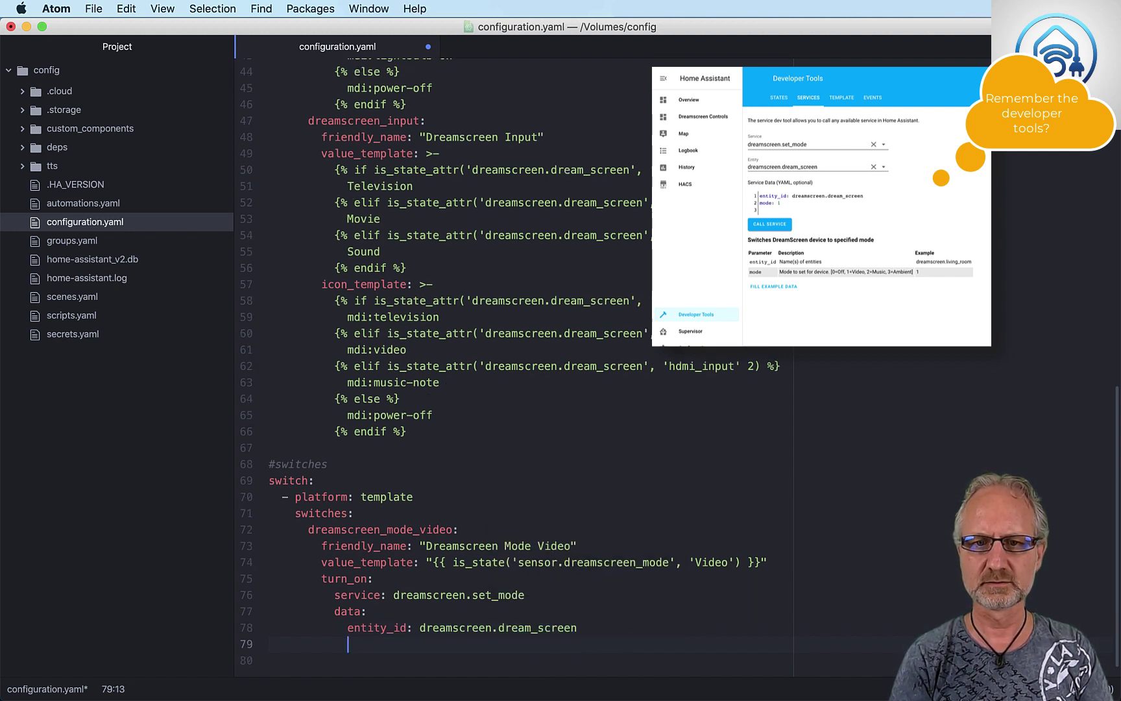
pyautogui.write('mode')
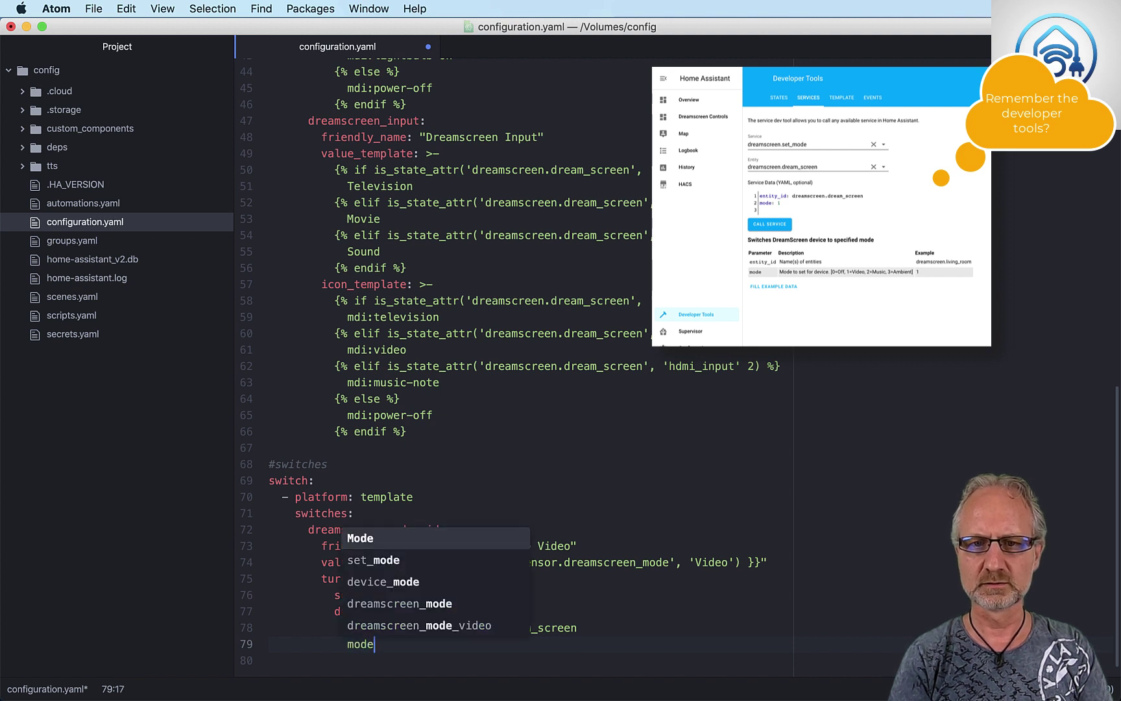
pyautogui.write(': 1')
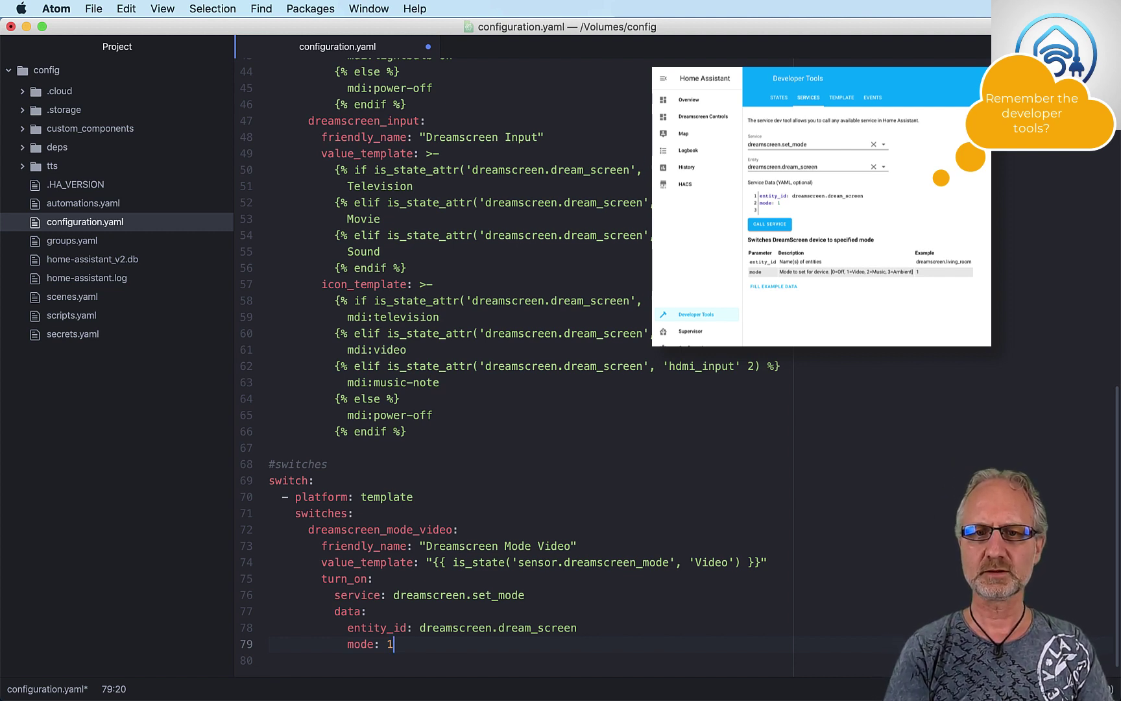
# Step: Add a turn_off: key below the turn_on block, indented at the same level as turn_on
pyautogui.press('Return')
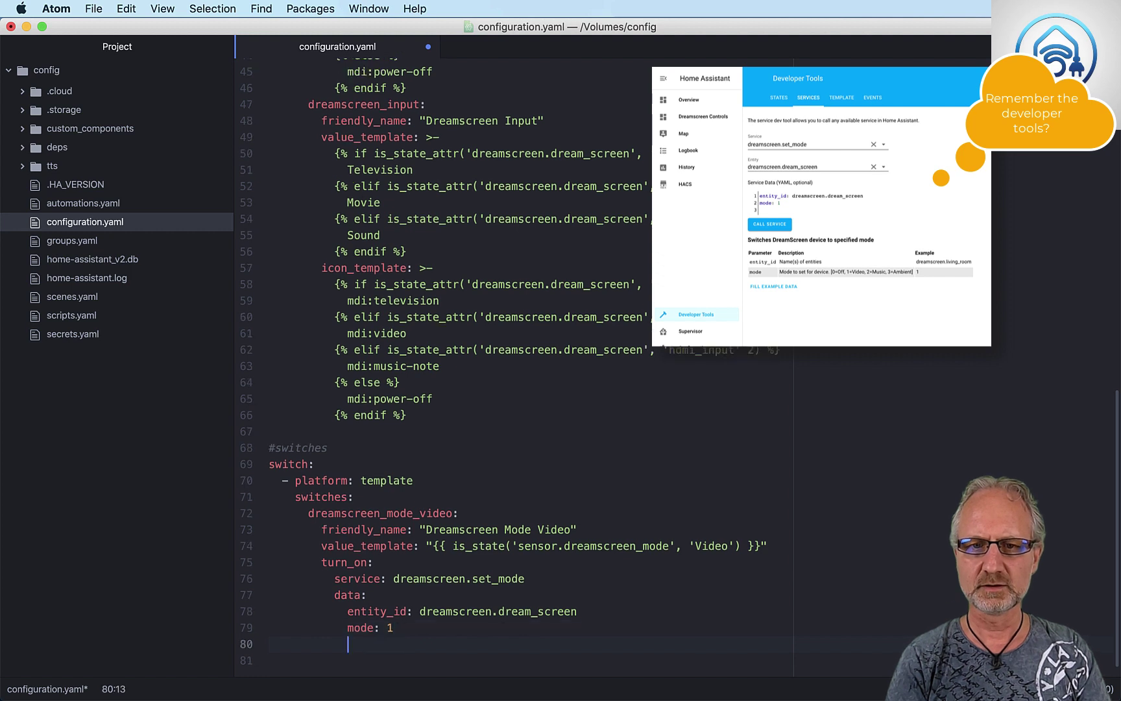
pyautogui.press('BackSpace')
pyautogui.press('BackSpace')
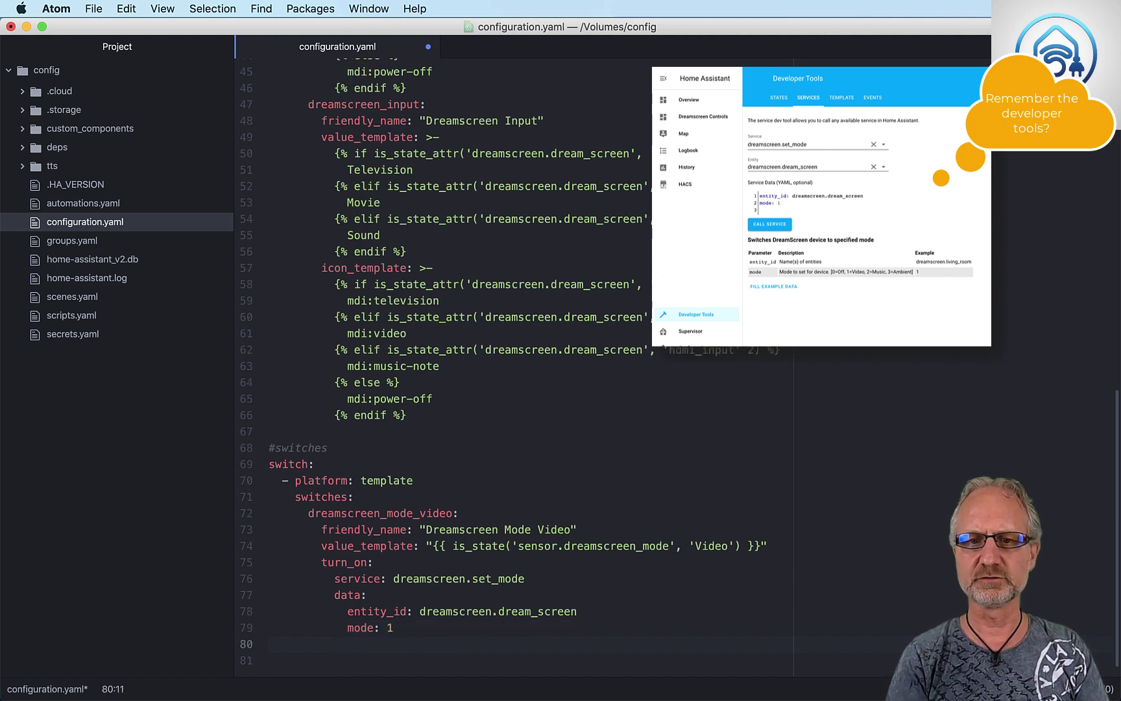
pyautogui.write('tu')
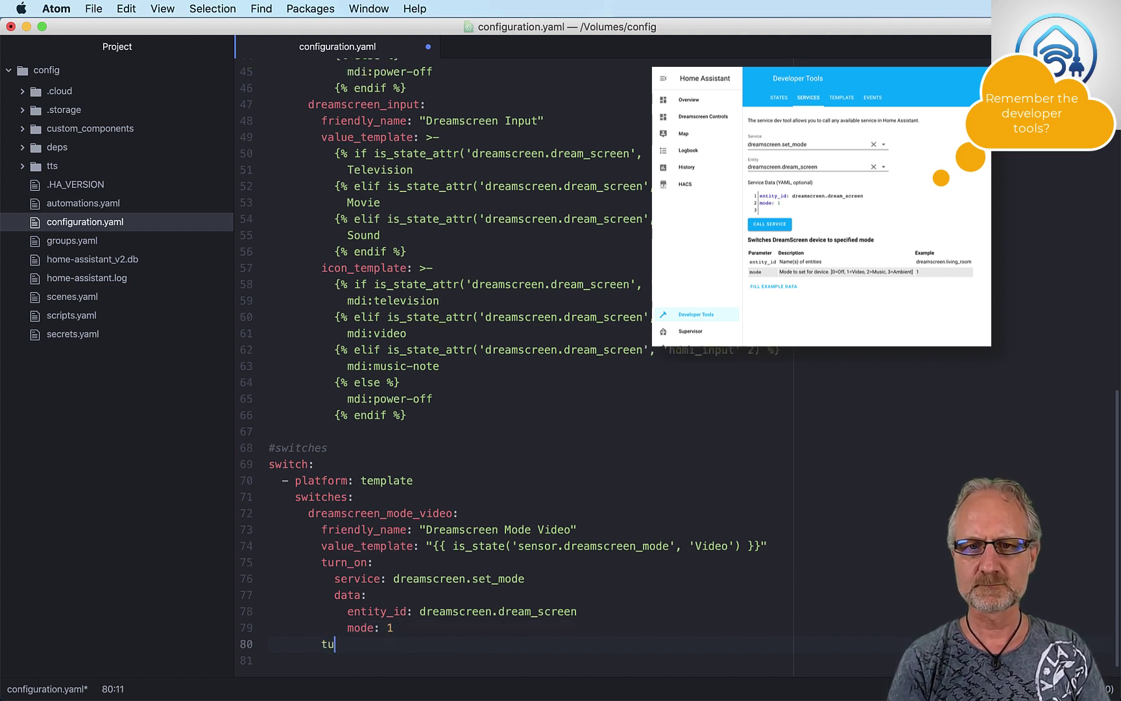
pyautogui.write('rn_off')
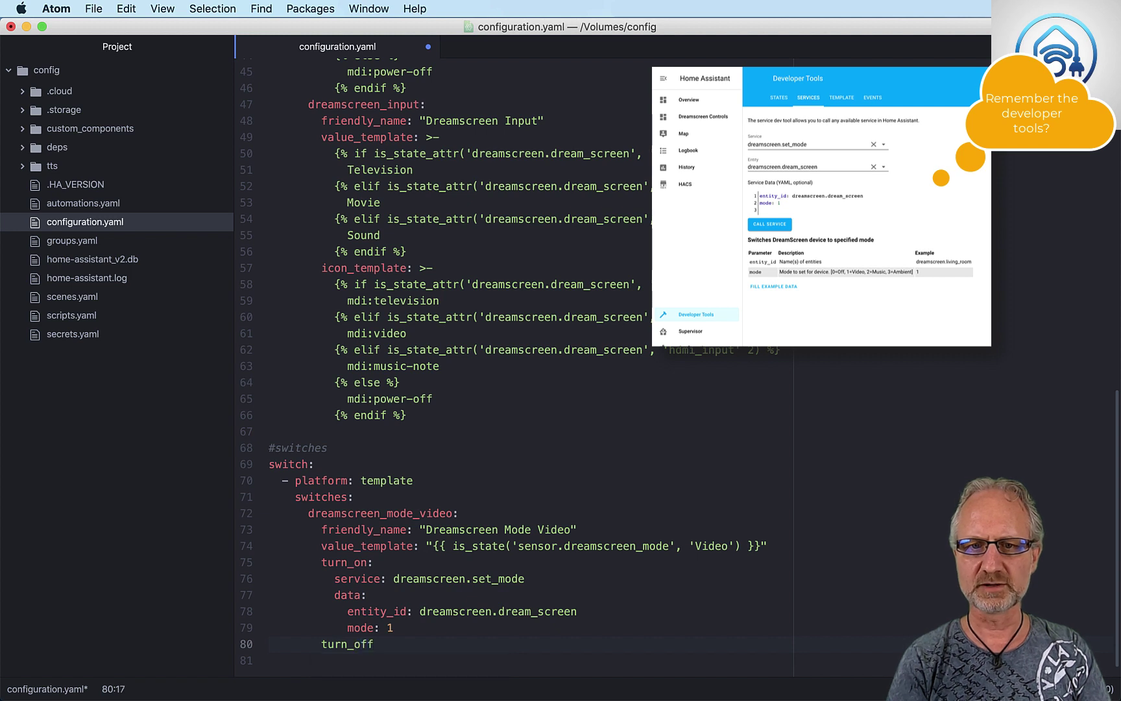
pyautogui.write(':')
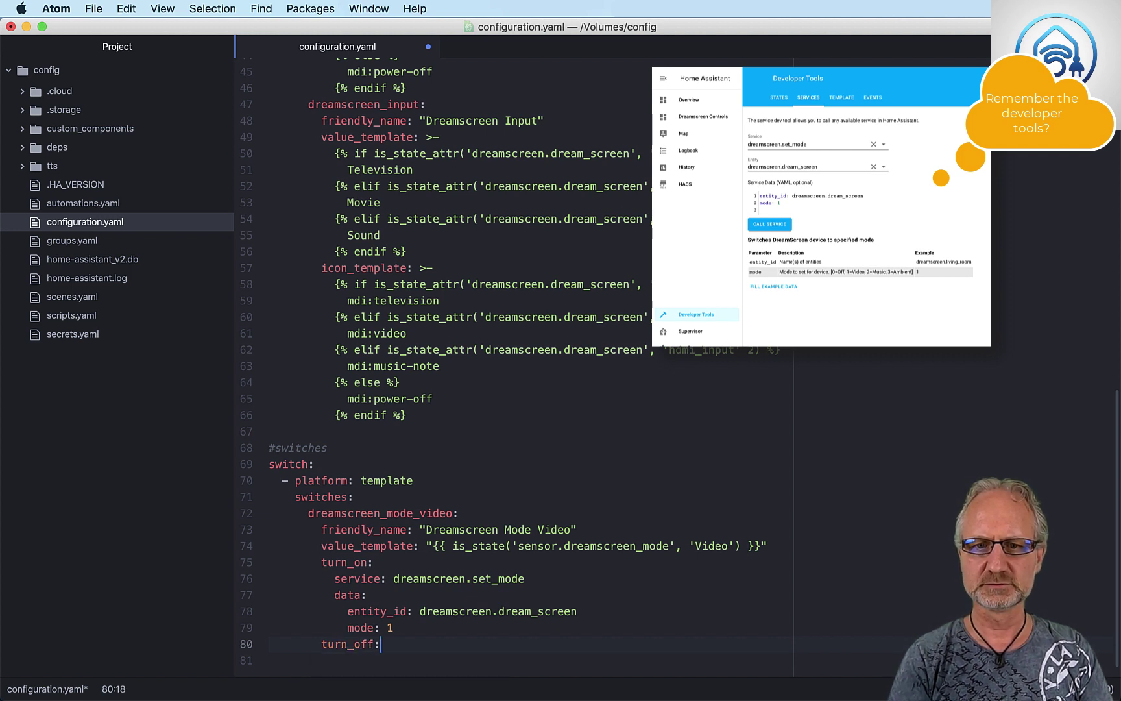
# Step: Set the service under turn_off to dreamscreen.set_mode
pyautogui.press('Return')
pyautogui.write('s')
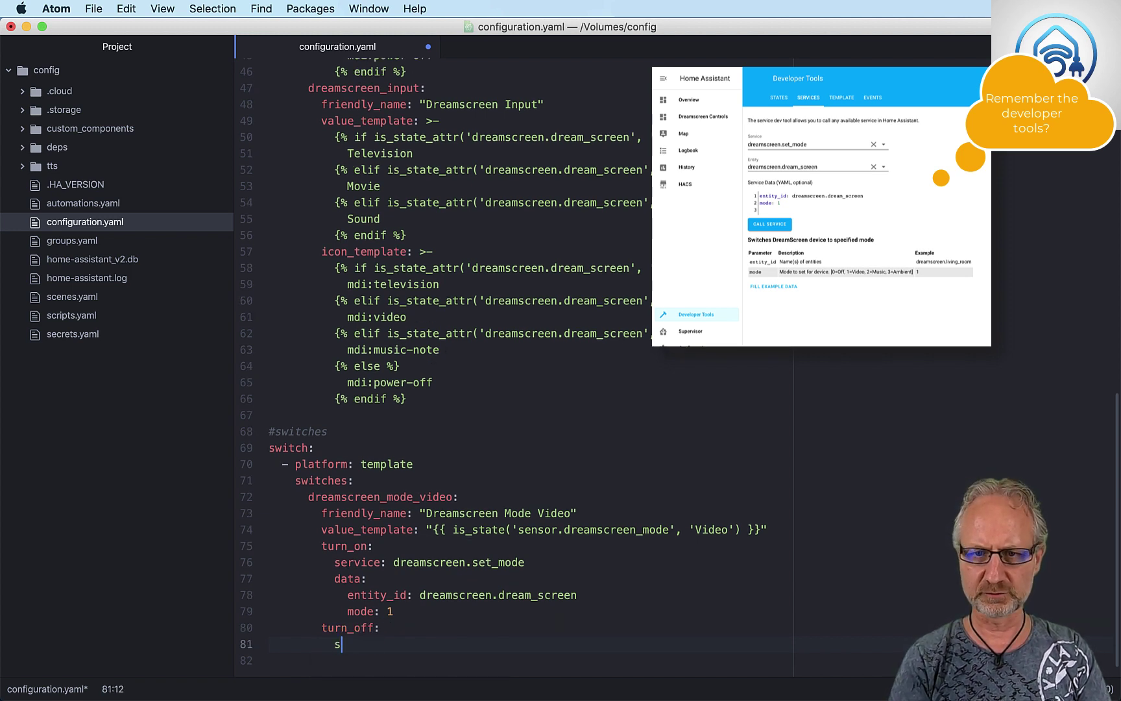
pyautogui.write('ervice')
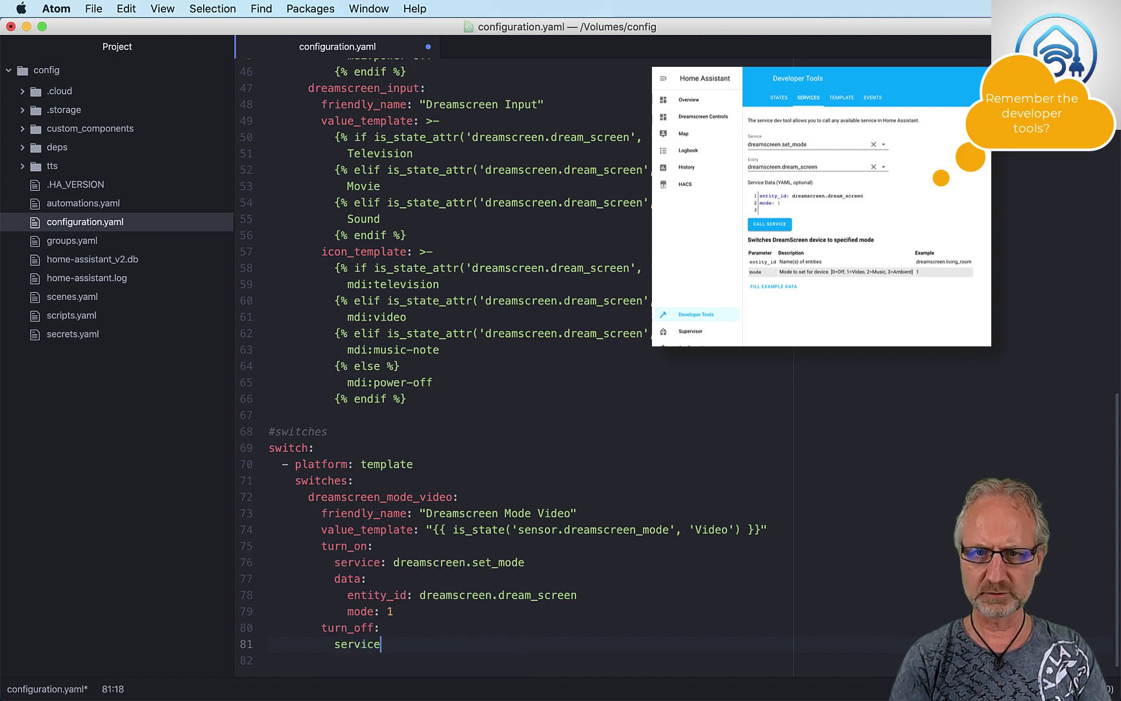
pyautogui.write(': dreams')
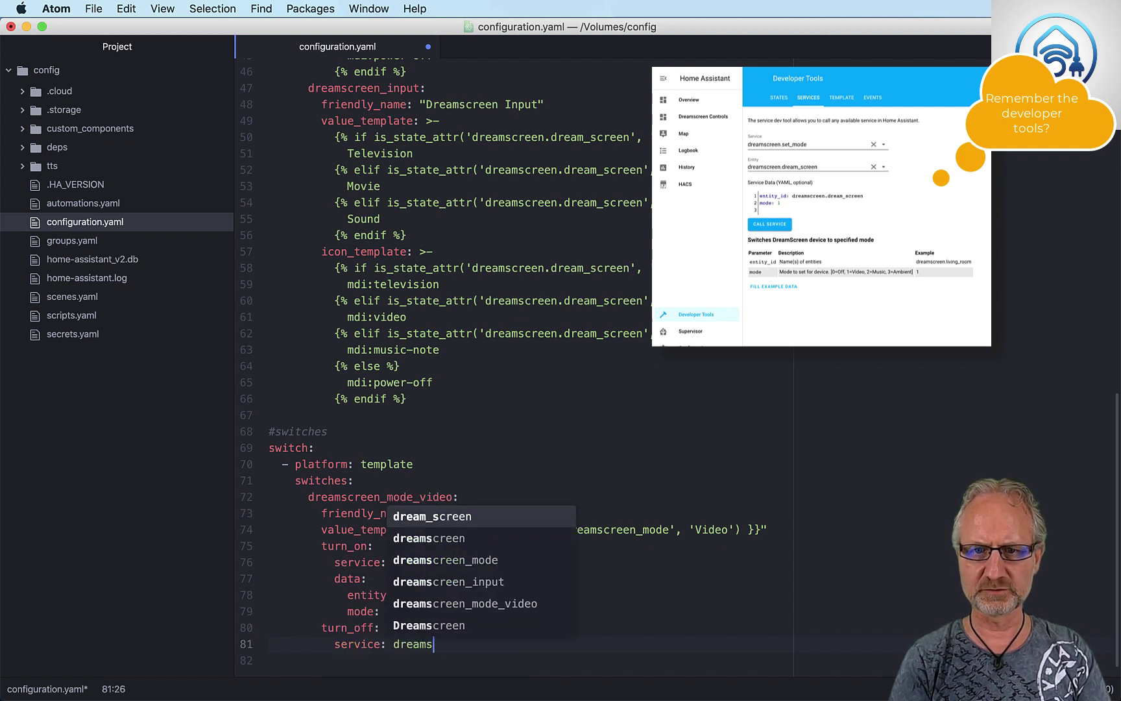
pyautogui.write('creen')
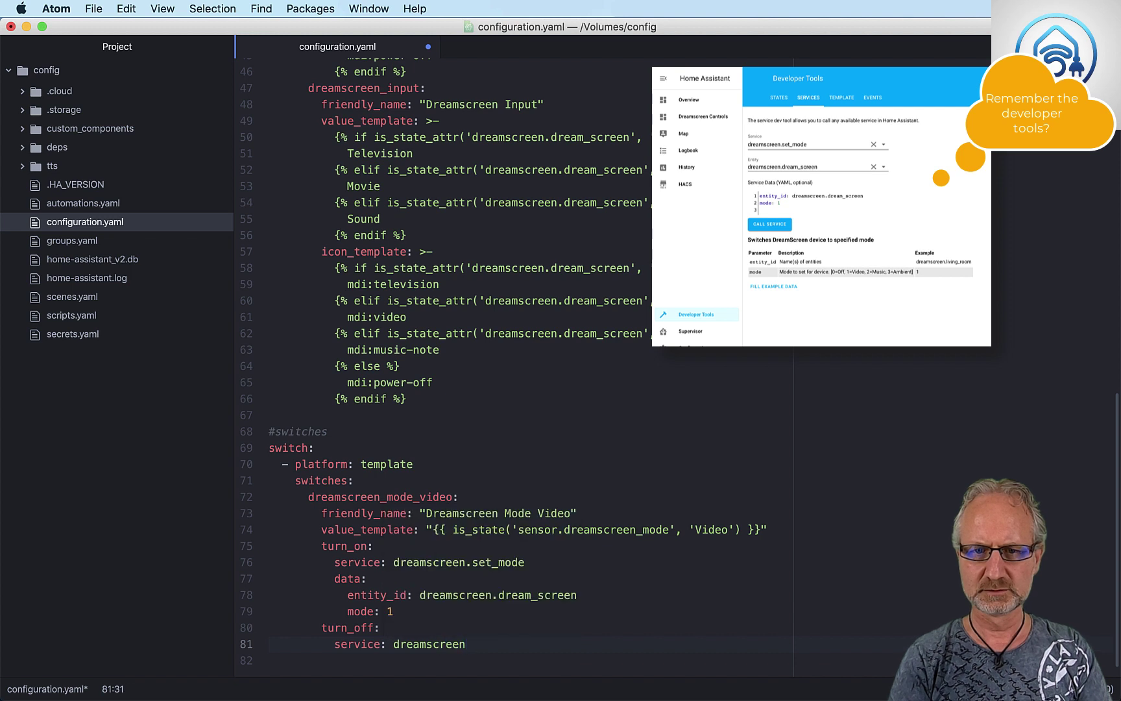
pyautogui.write('.set')
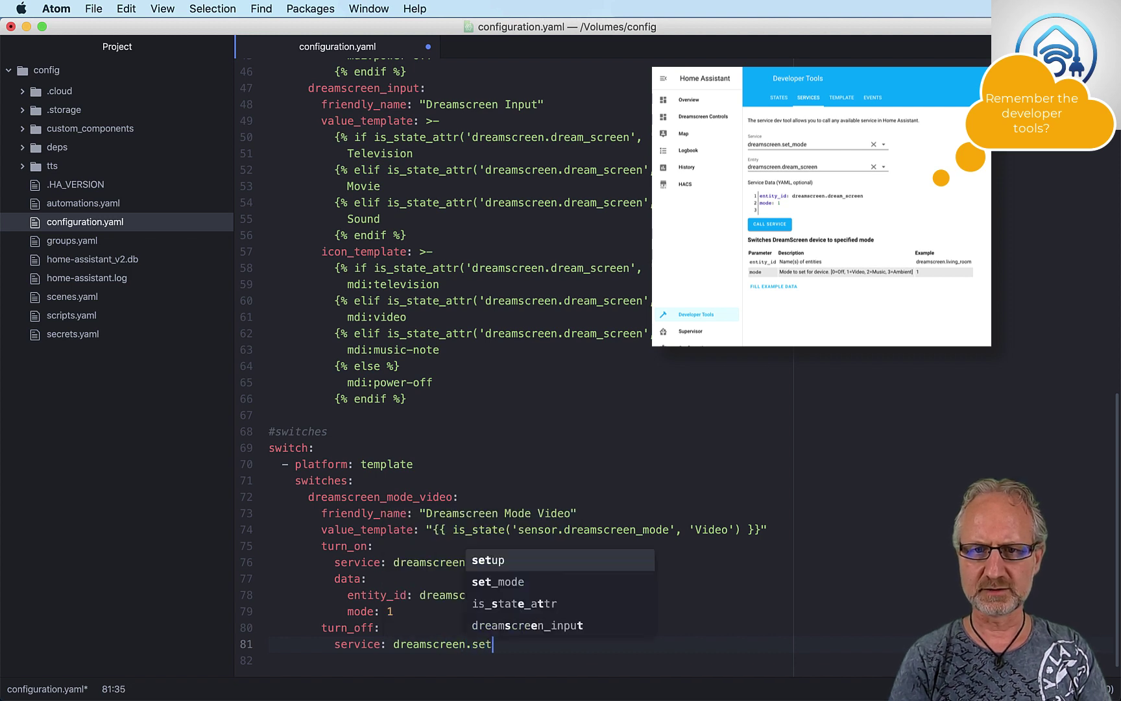
pyautogui.press('Down')
pyautogui.press('Return')
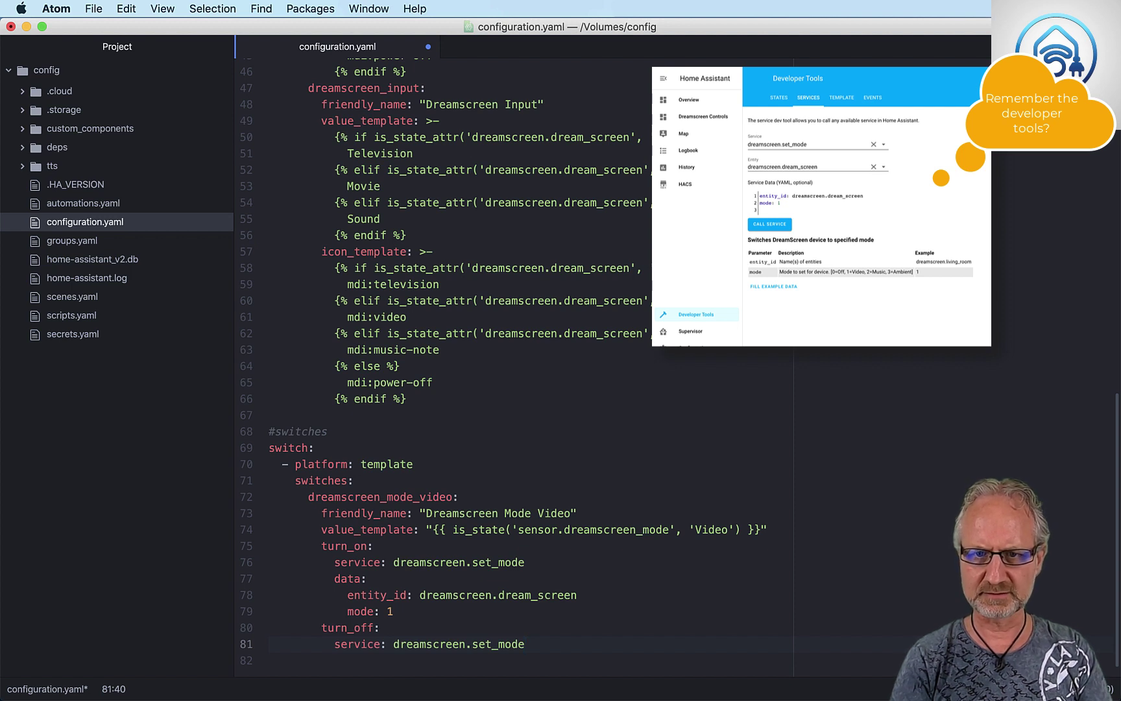
# Step: Add a data: key below the service in the turn_off block
pyautogui.press('Return')
pyautogui.write('dat')
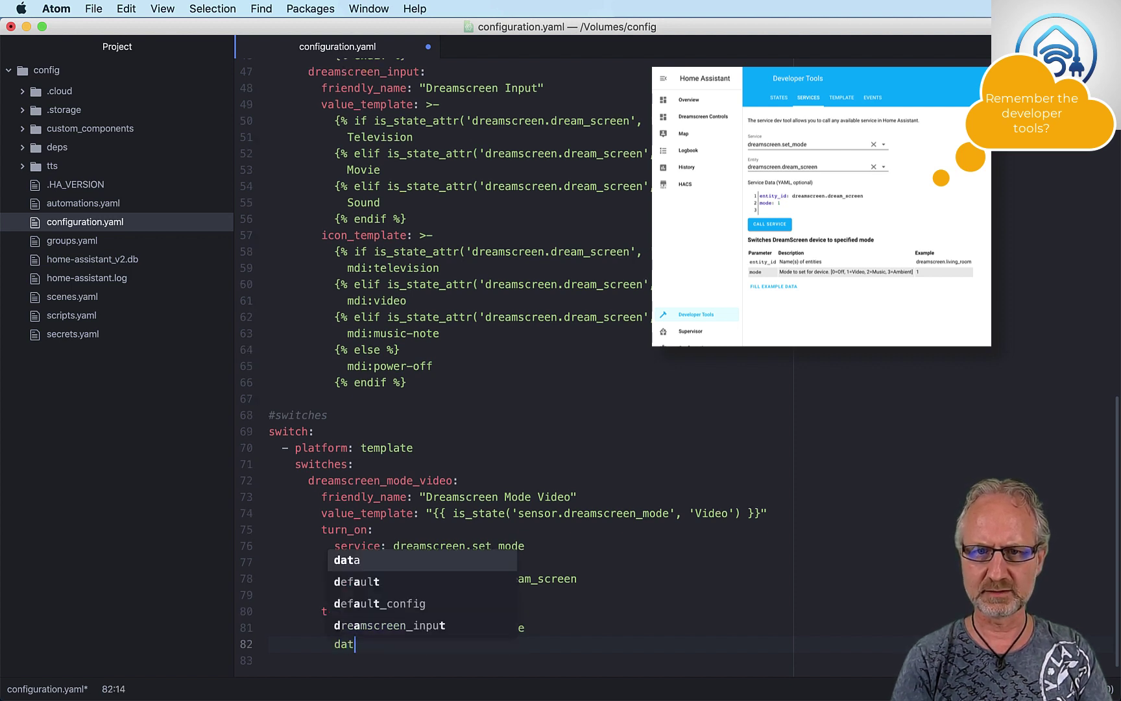
pyautogui.press('Return')
pyautogui.write(':')
pyautogui.press('Return')
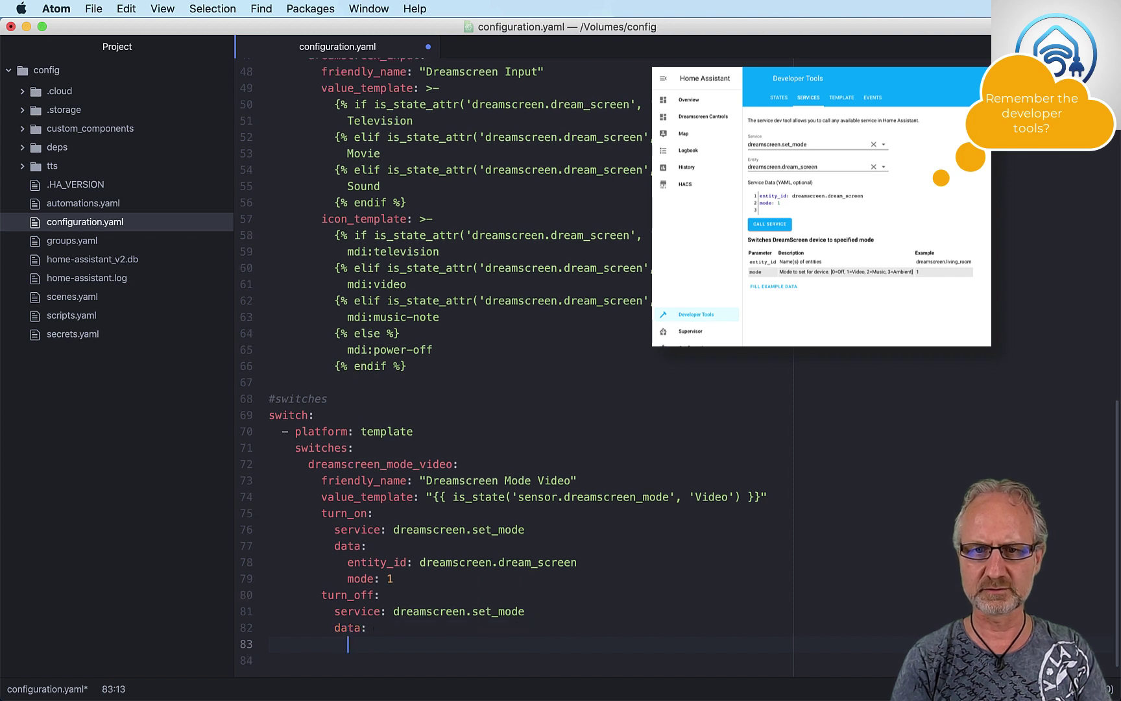
# Step: Fill the turn_off data block with entity_id: dreamscreen.dream_screen and mode: 0
pyautogui.write('entity')
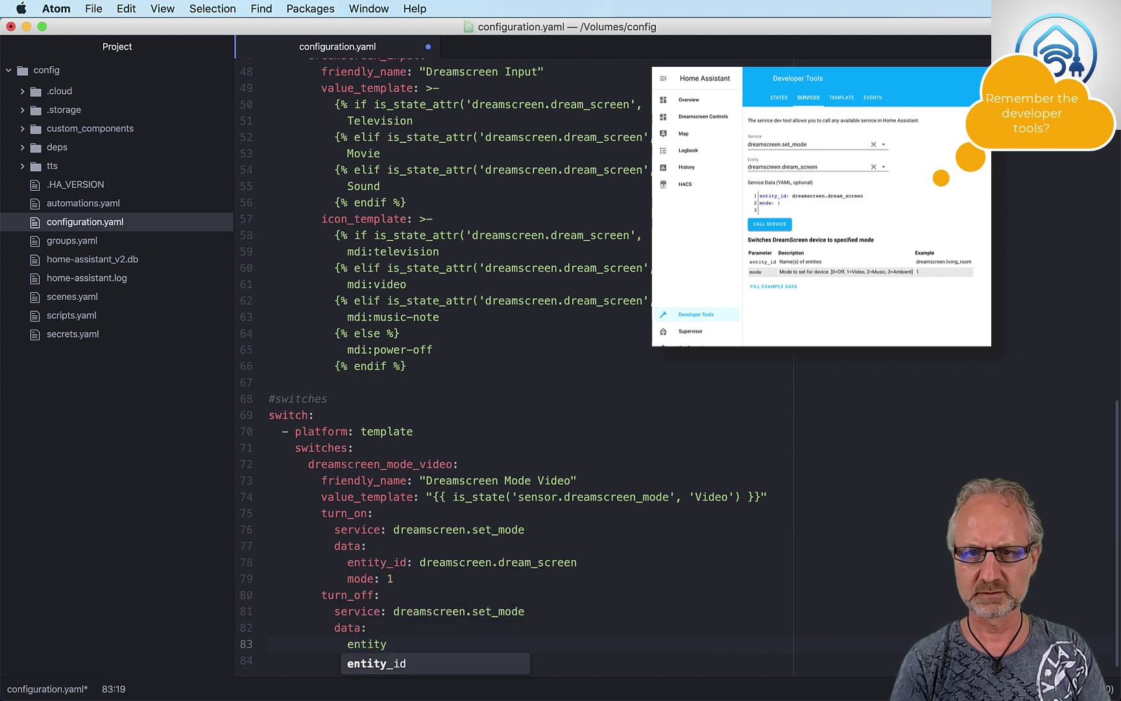
pyautogui.press('Return')
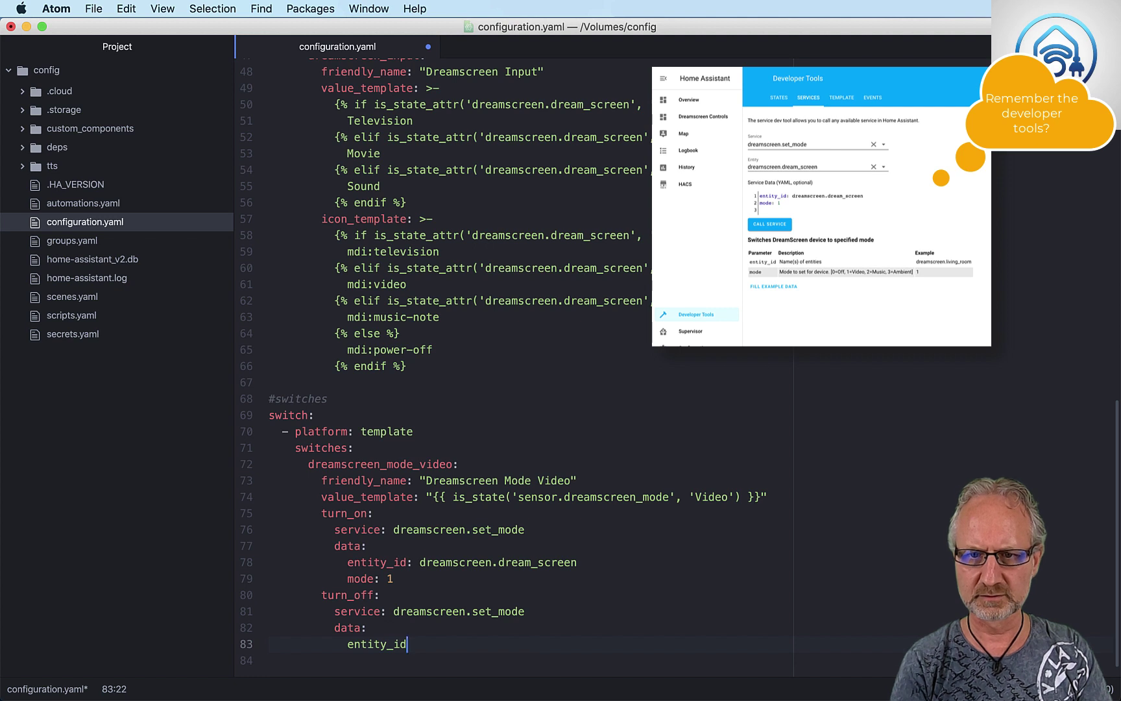
pyautogui.write(':')
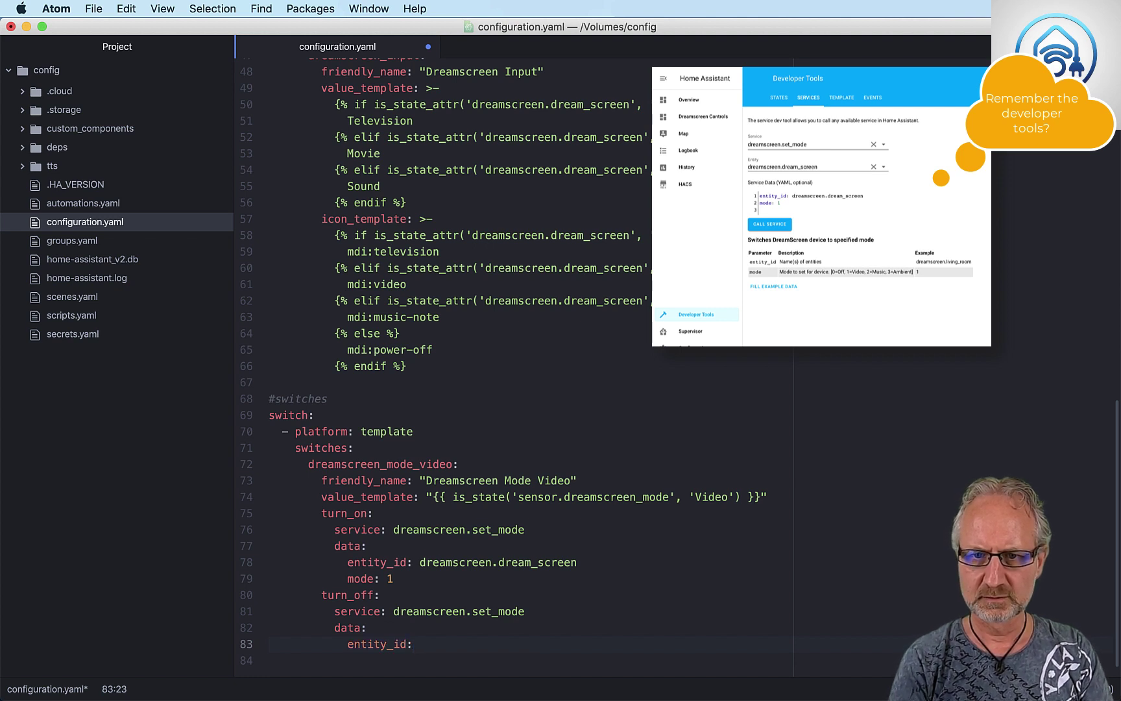
pyautogui.write(' dreamscreen')
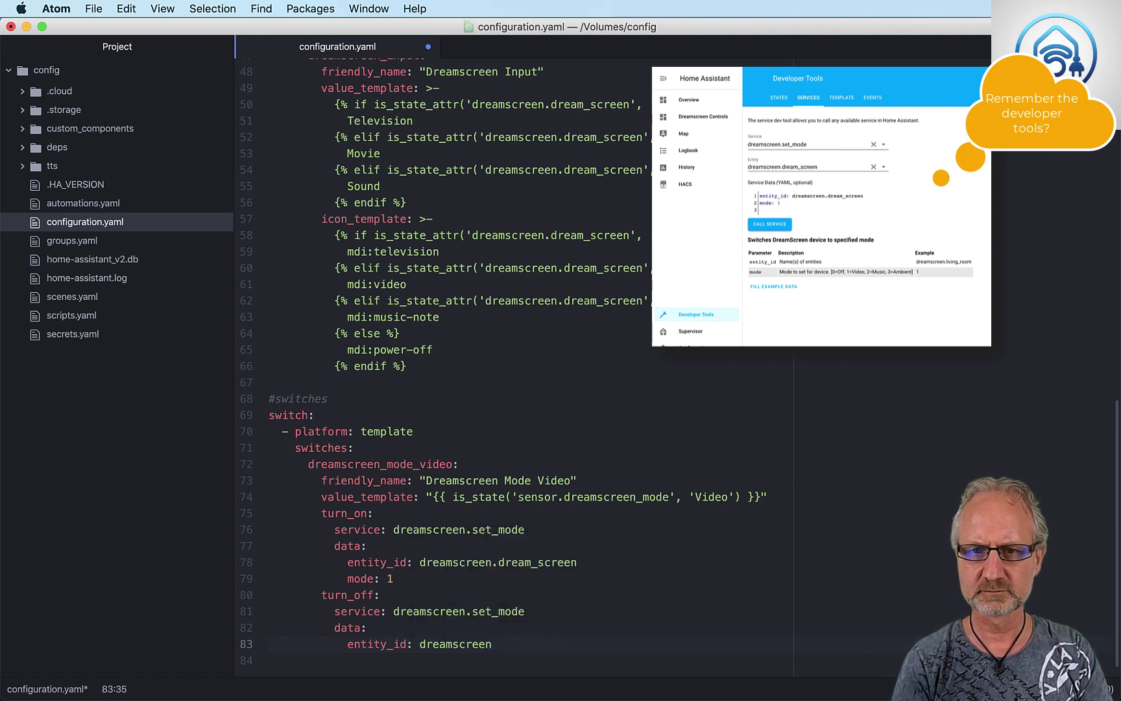
pyautogui.write(' .dream')
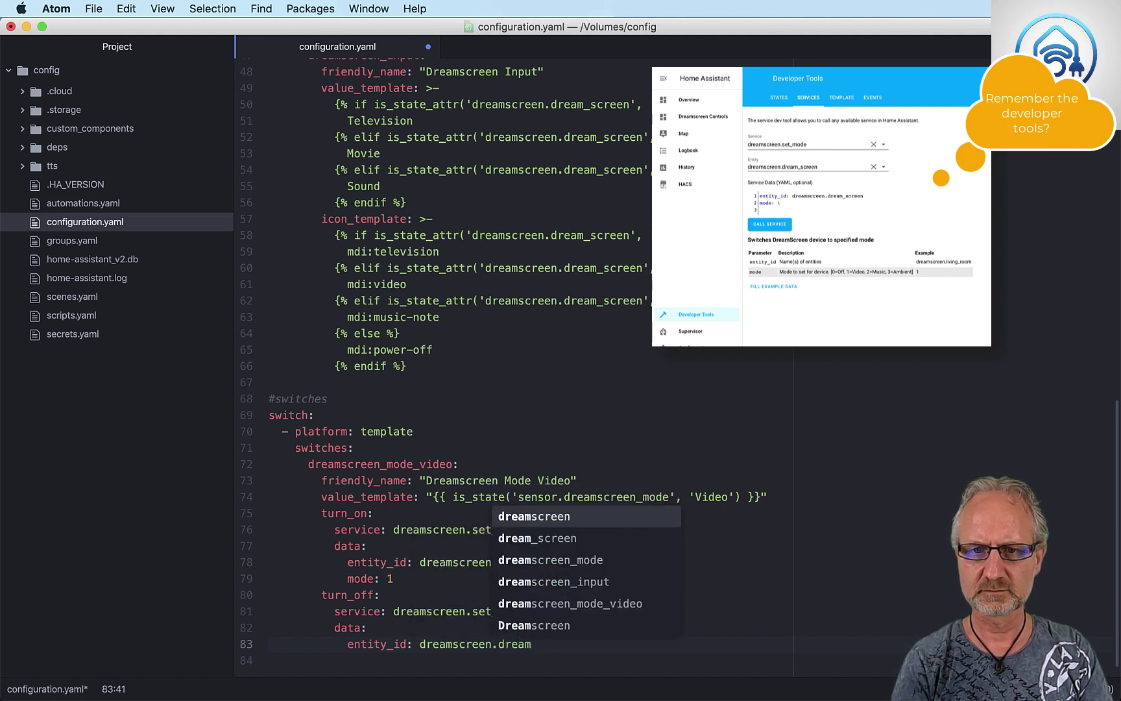
pyautogui.press('Tab')
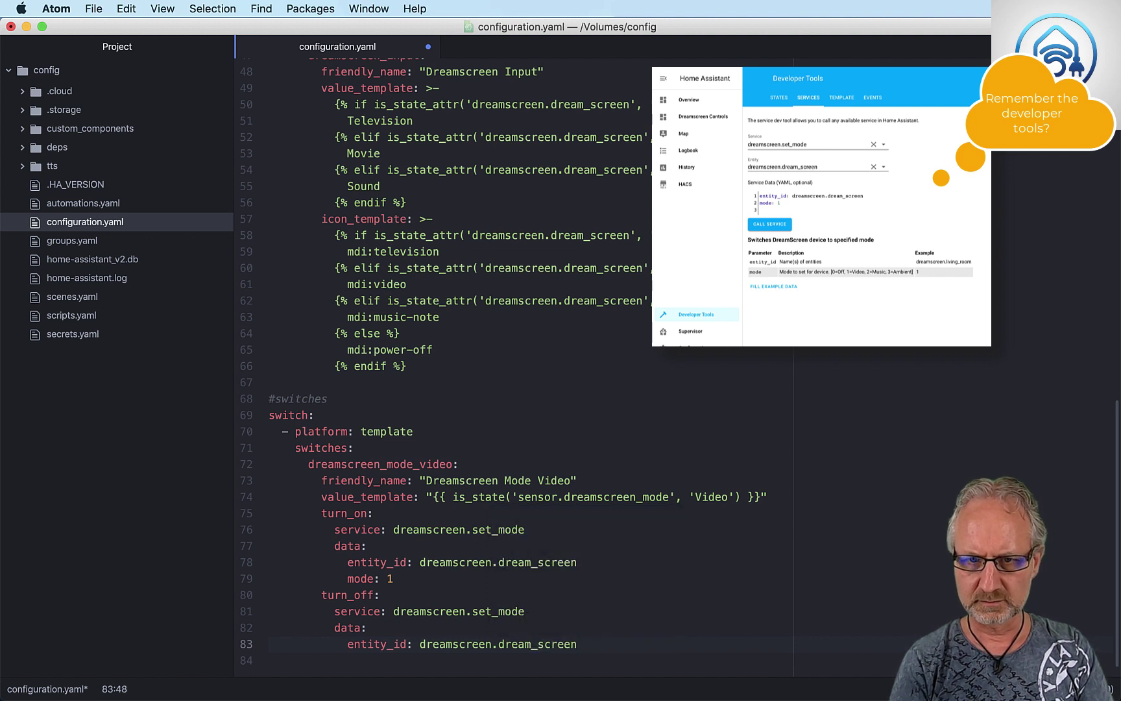
pyautogui.press('Return')
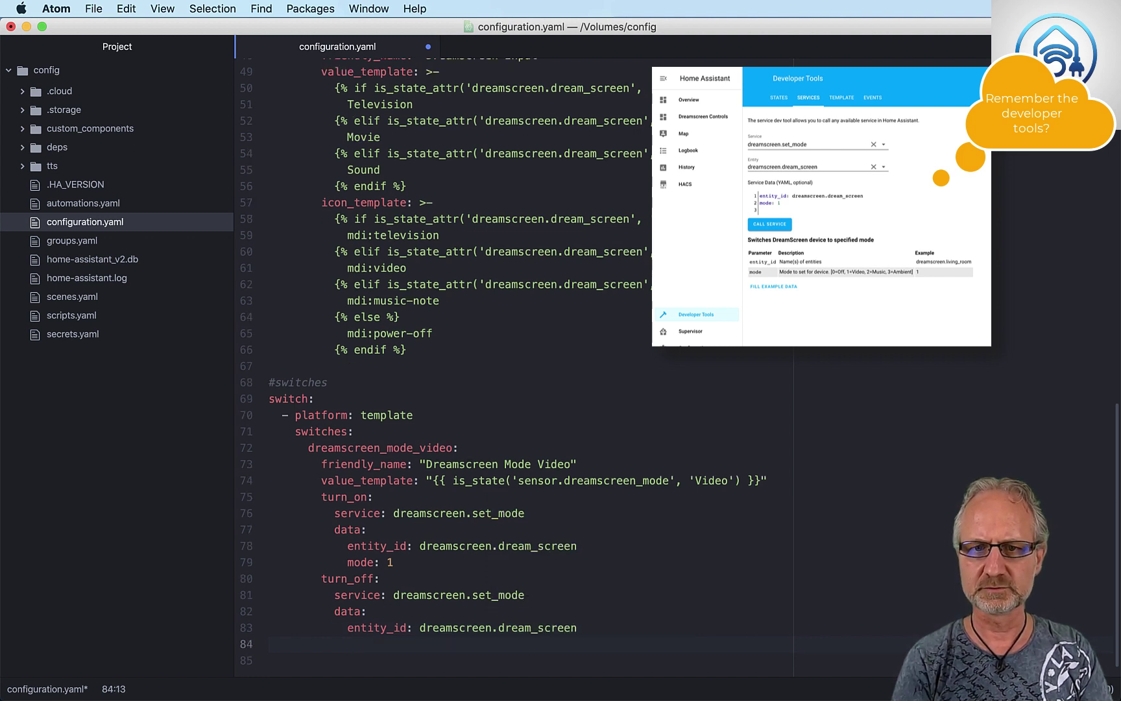
pyautogui.write('mode: 0')
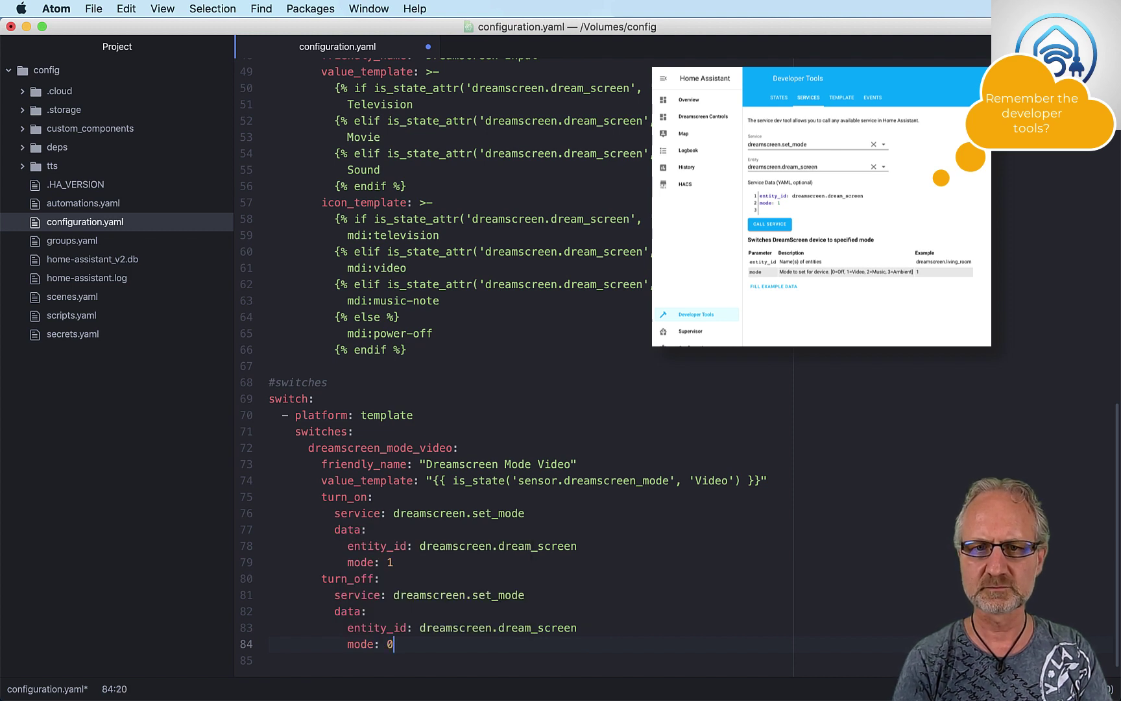
# Step: Add nine blank lines below the turn_off block and return the cursor to its mode: 0 line
pyautogui.press('Return')
pyautogui.press('Return')
pyautogui.press('Return')
pyautogui.press('Return')
pyautogui.press('Return')
pyautogui.press('Return')
pyautogui.press('Return')
pyautogui.press('Return')
pyautogui.press('Return')
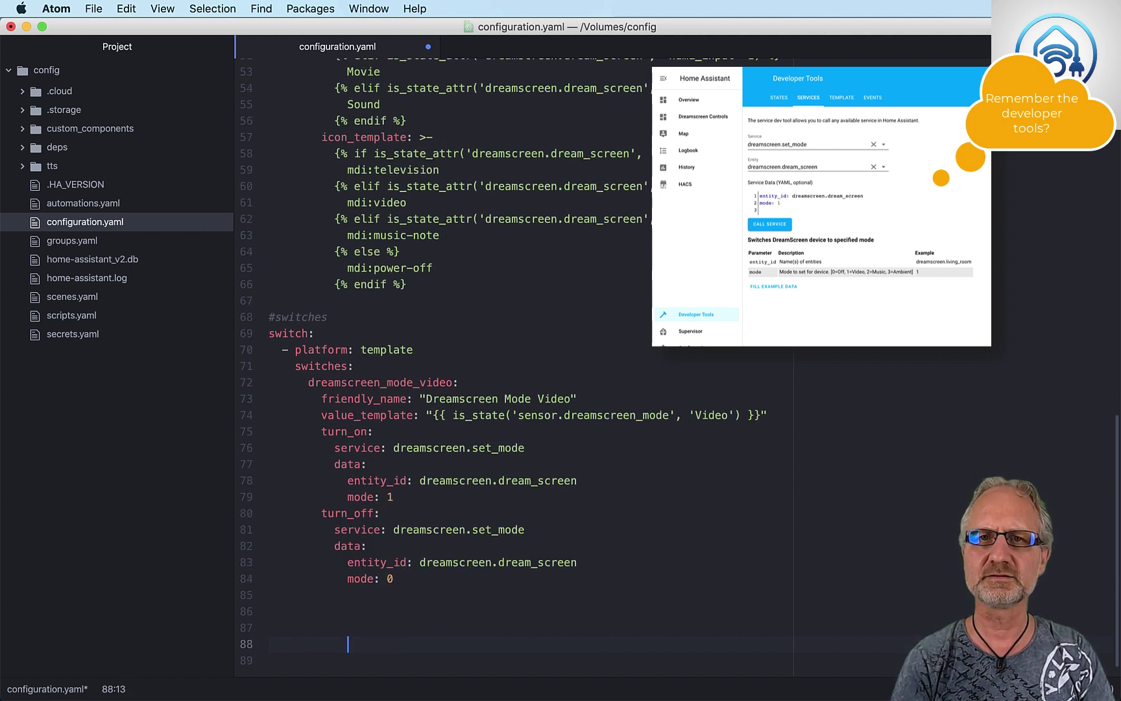
pyautogui.press('Up')
pyautogui.press('Up')
pyautogui.press('Up')
pyautogui.press('Up')
pyautogui.press('Up')
pyautogui.press('Up')
pyautogui.press('Up')
pyautogui.press('Up')
pyautogui.press('Up')
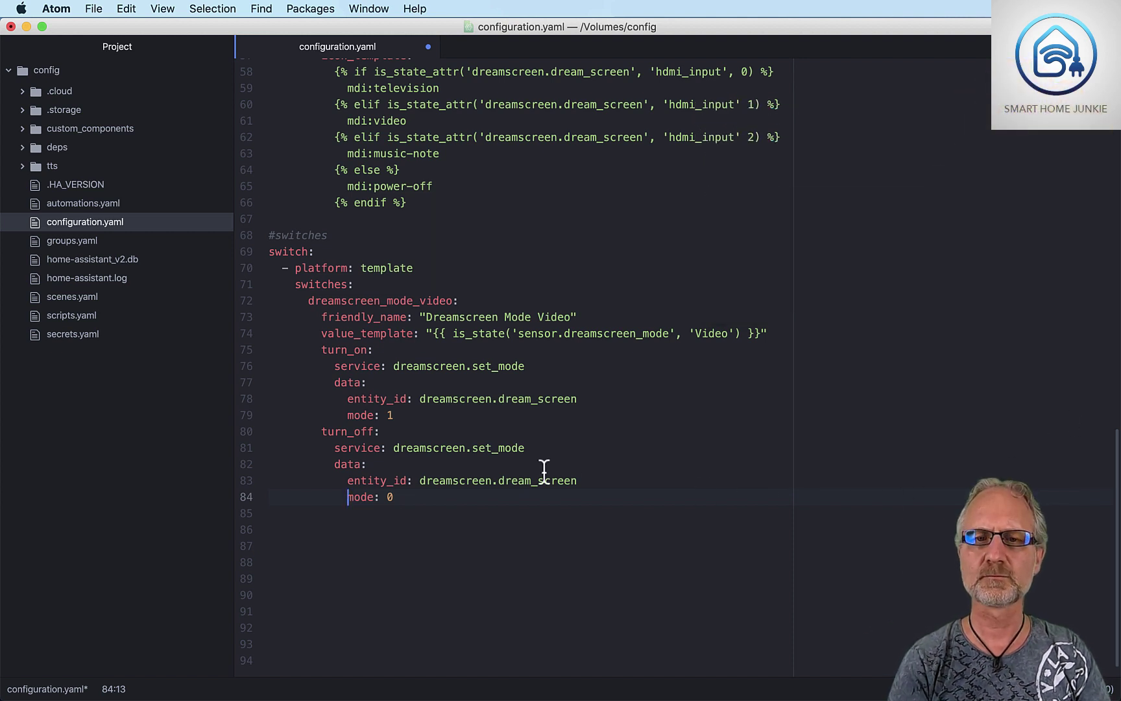
# Step: Duplicate the whole dreamscreen_mode_video switch block directly below itself, starting on line 85
pyautogui.moveTo(394, 497); pyautogui.dragTo(240, 307)
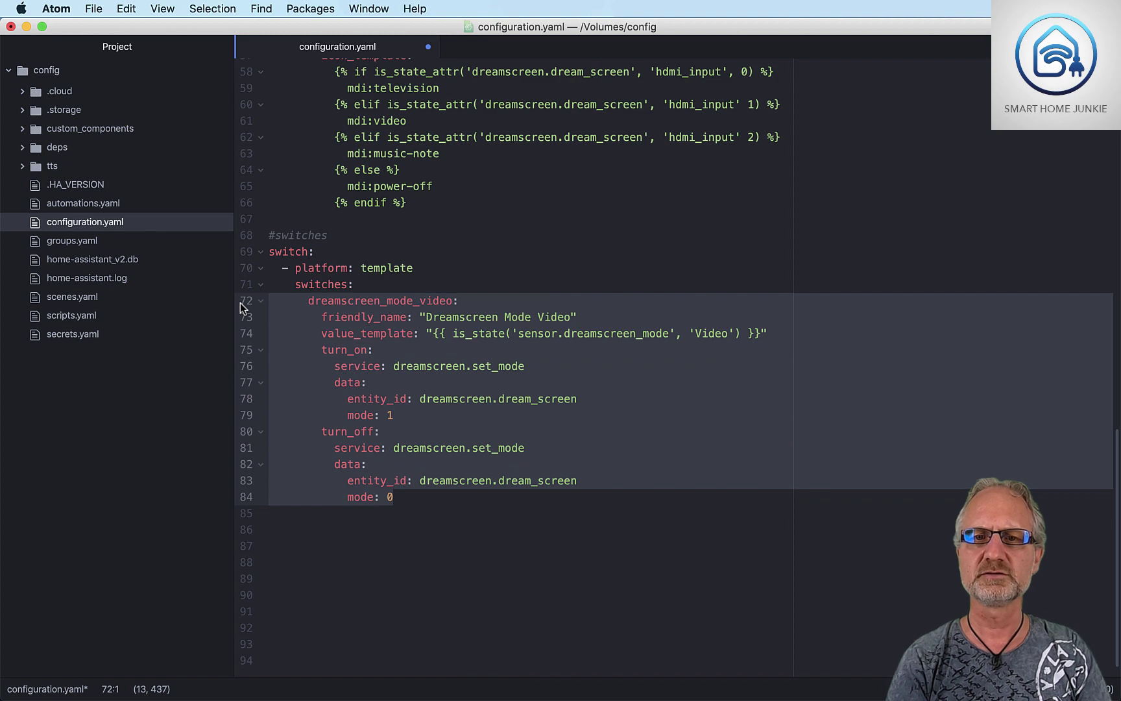
pyautogui.rightClick(283, 302)
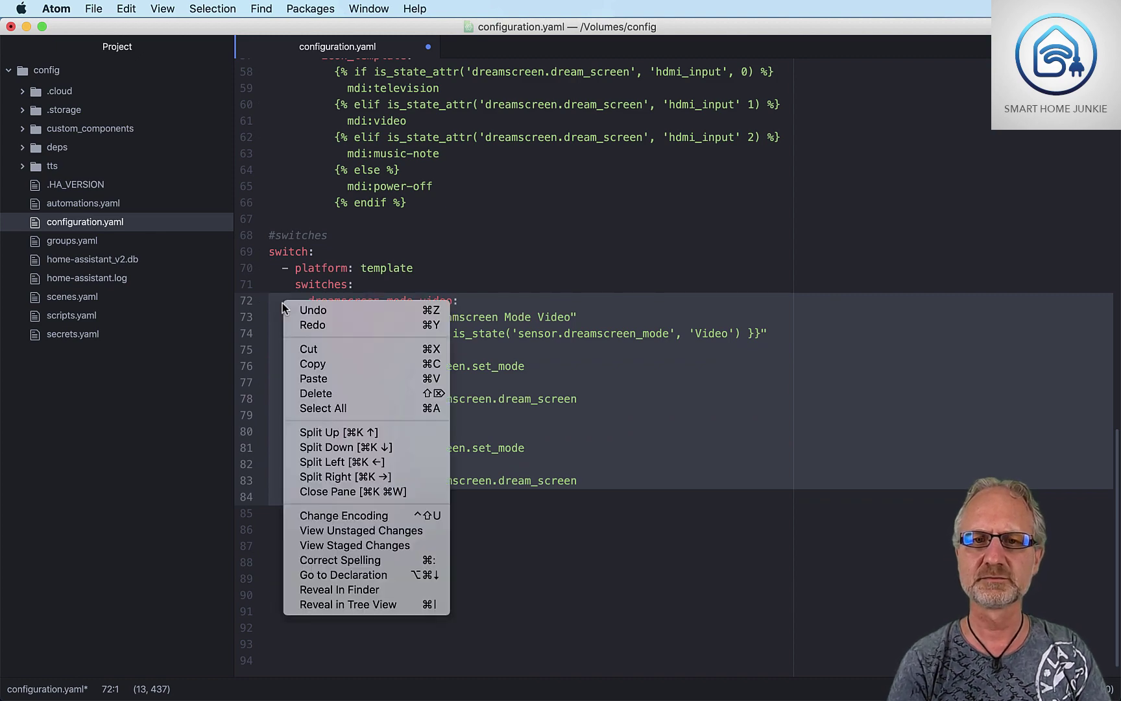
pyautogui.click(328, 365)
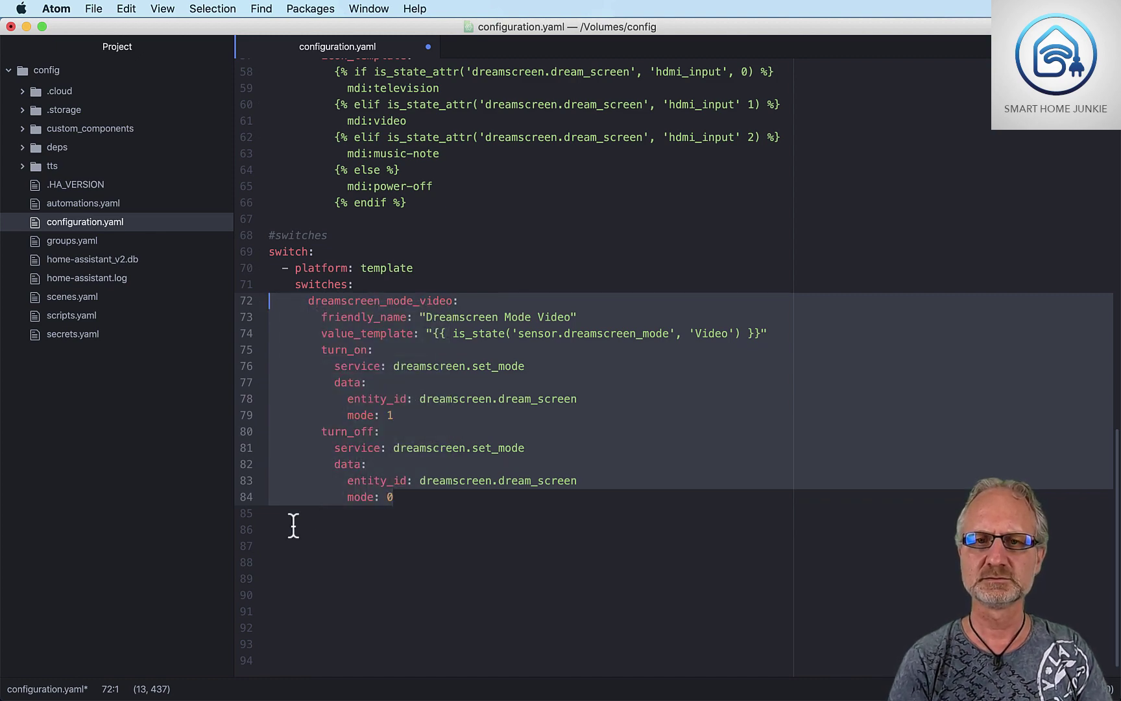
pyautogui.click(283, 516)
pyautogui.rightClick(270, 517)
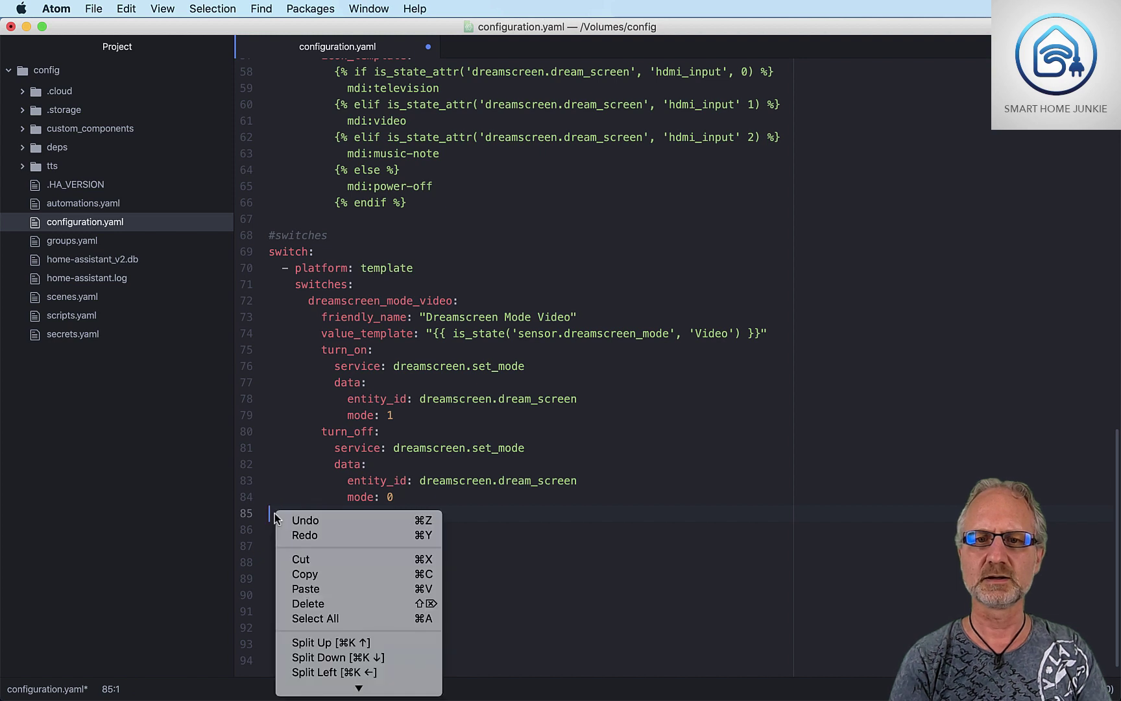
pyautogui.click(330, 589)
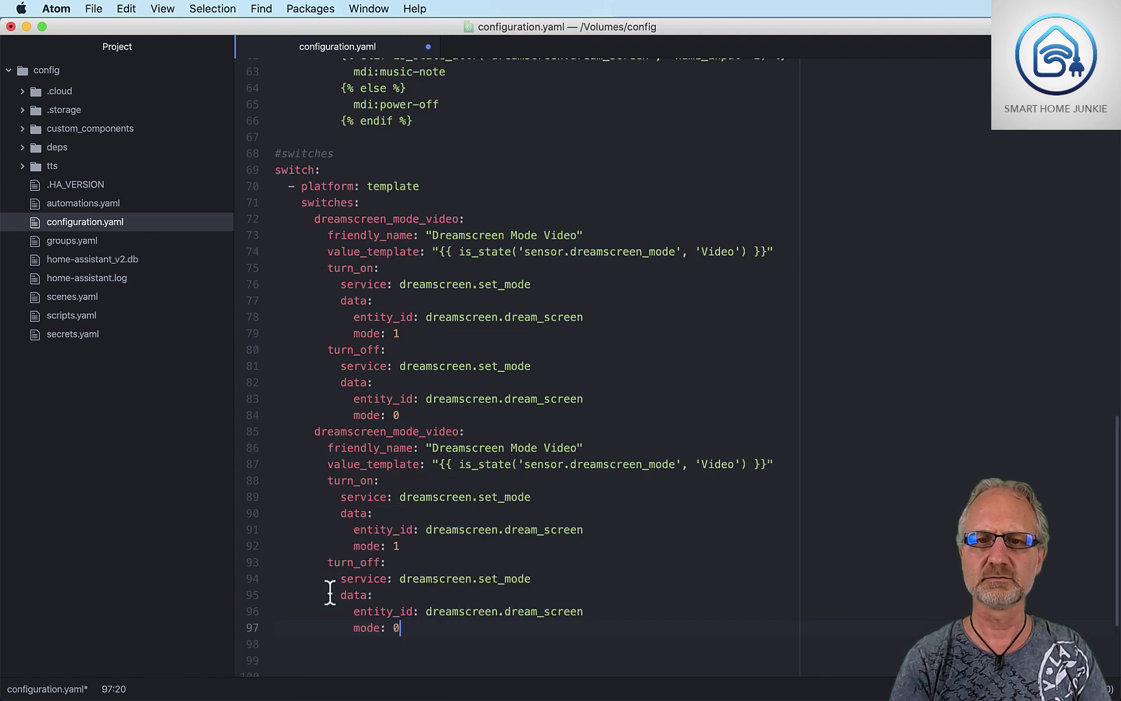
# Step: Rename the copied switch to dreamscreen_mode_music and set its friendly_name to "Dreamscreen Mode Music"
pyautogui.moveTo(426, 431); pyautogui.dragTo(459, 433)
pyautogui.write('music')
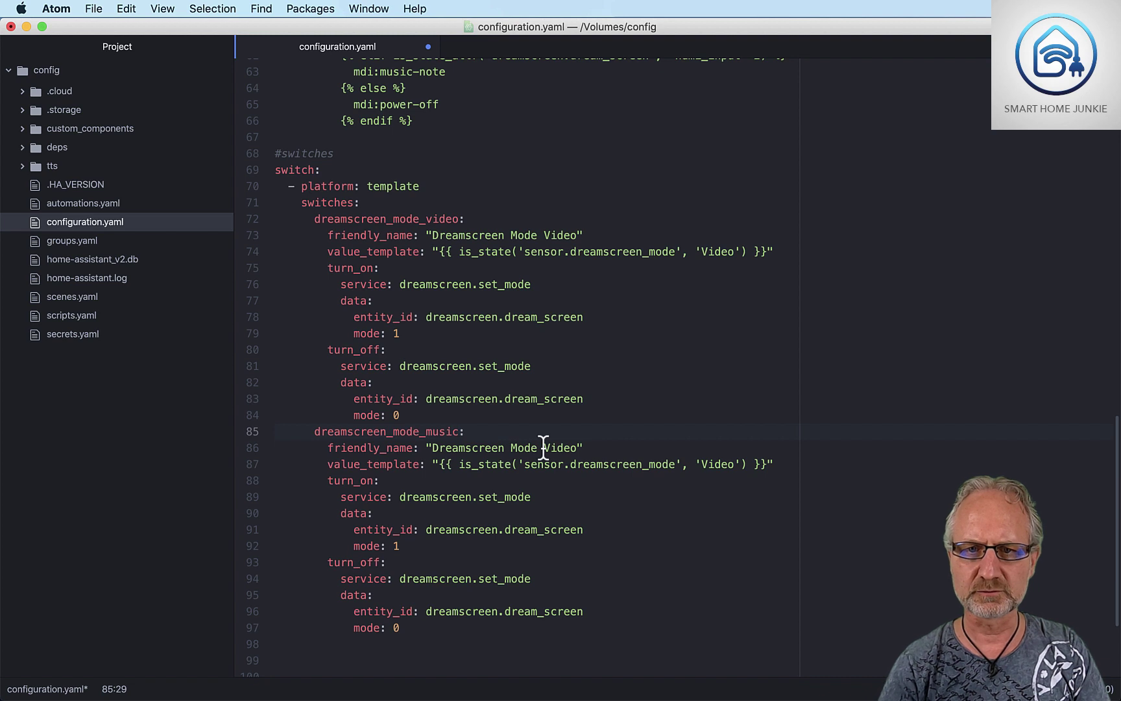
pyautogui.moveTo(544, 447); pyautogui.dragTo(569, 449)
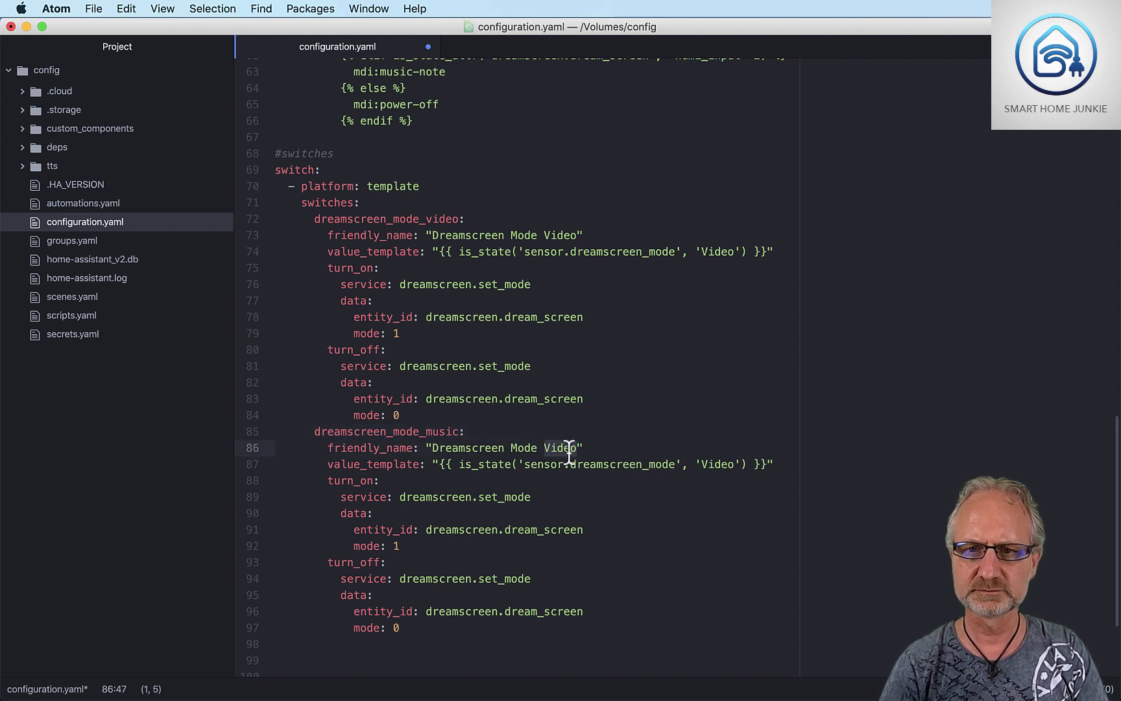
pyautogui.write('Music')
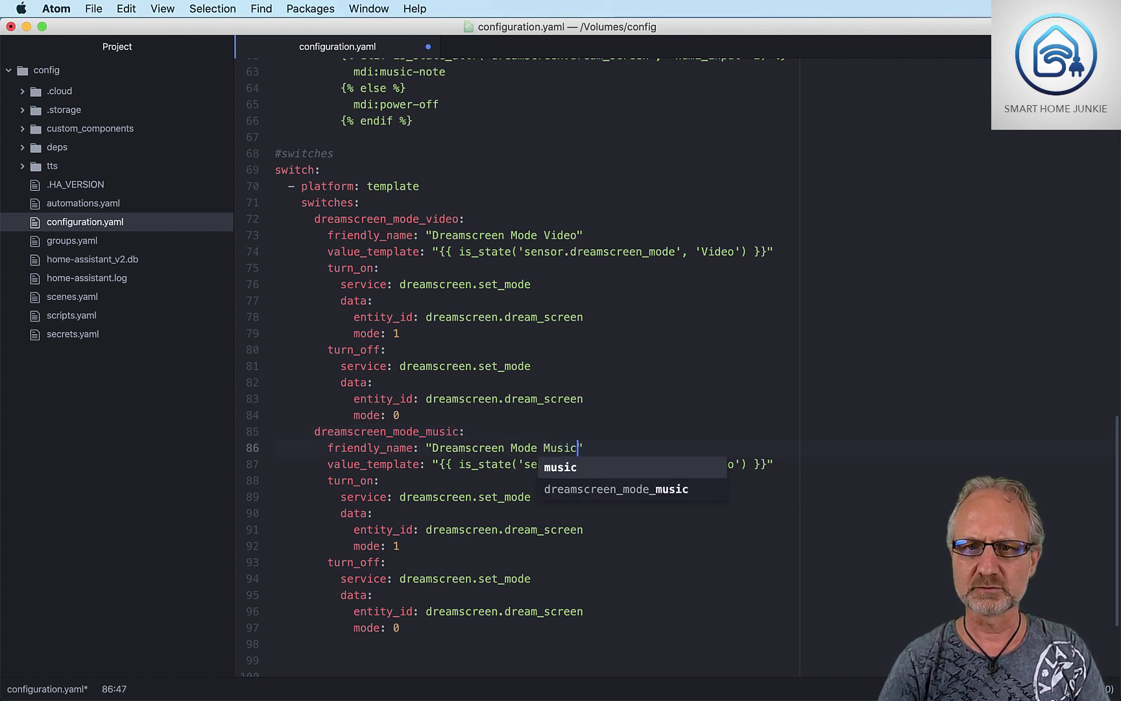
pyautogui.click(506, 480)
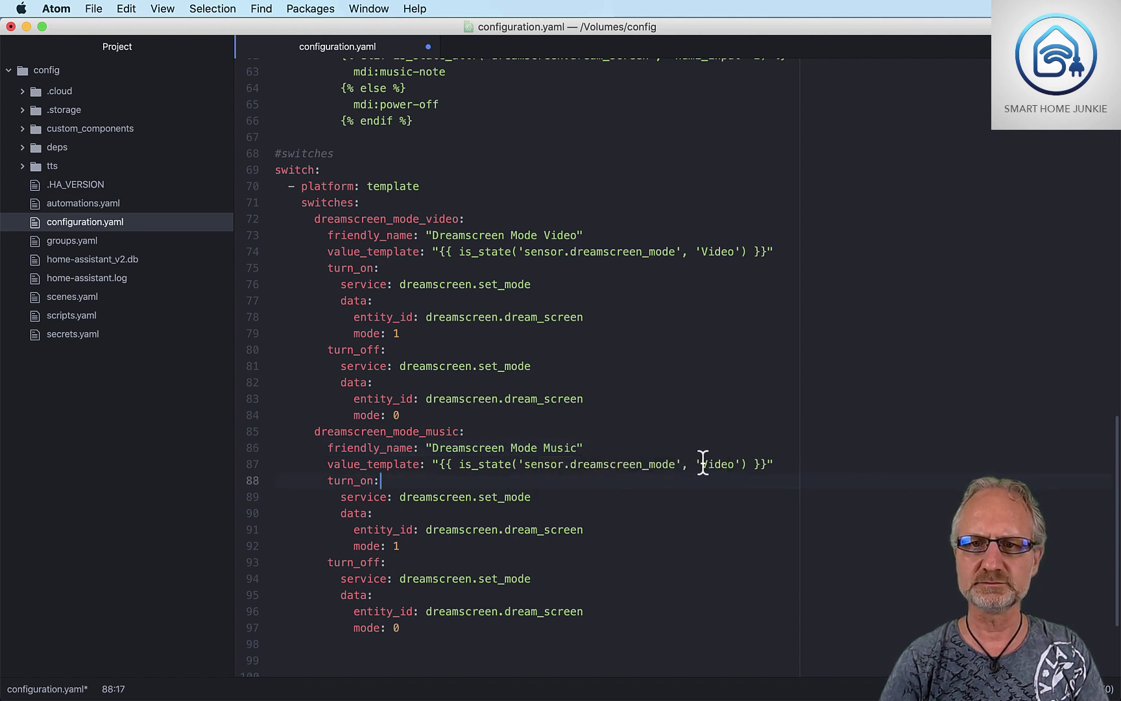
# Step: In the dreamscreen_mode_music block, make the value_template check for 'Music' and set the turn_on mode to 2
pyautogui.moveTo(700, 463); pyautogui.dragTo(732, 463)
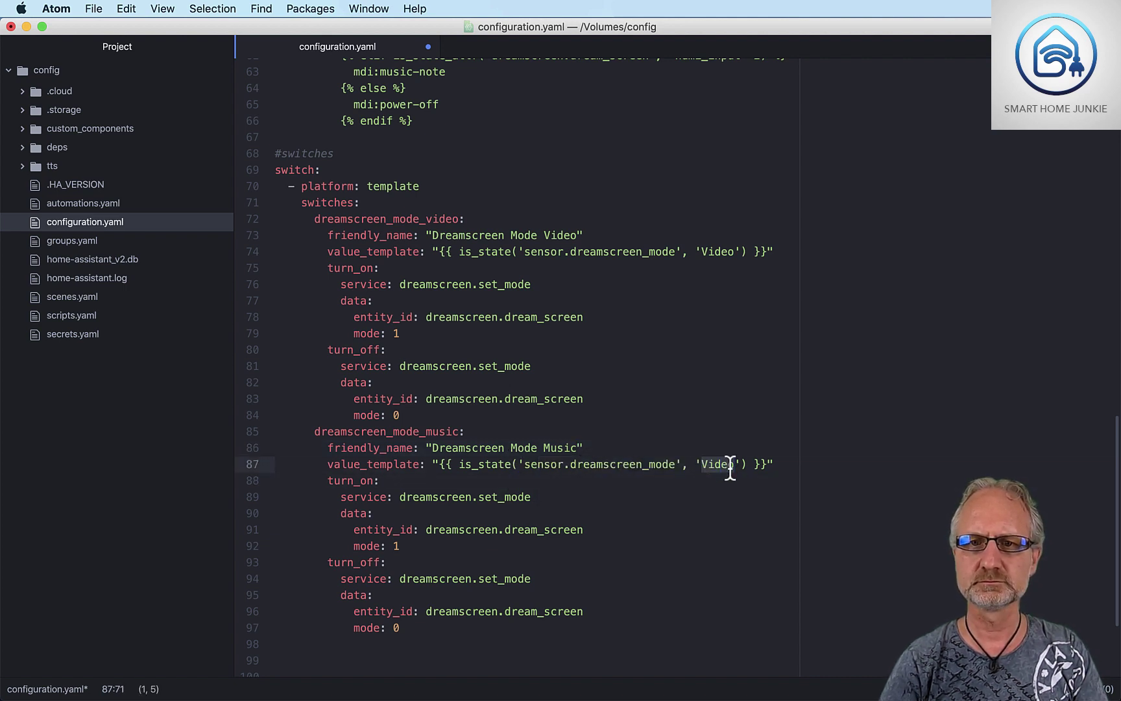
pyautogui.write('Music')
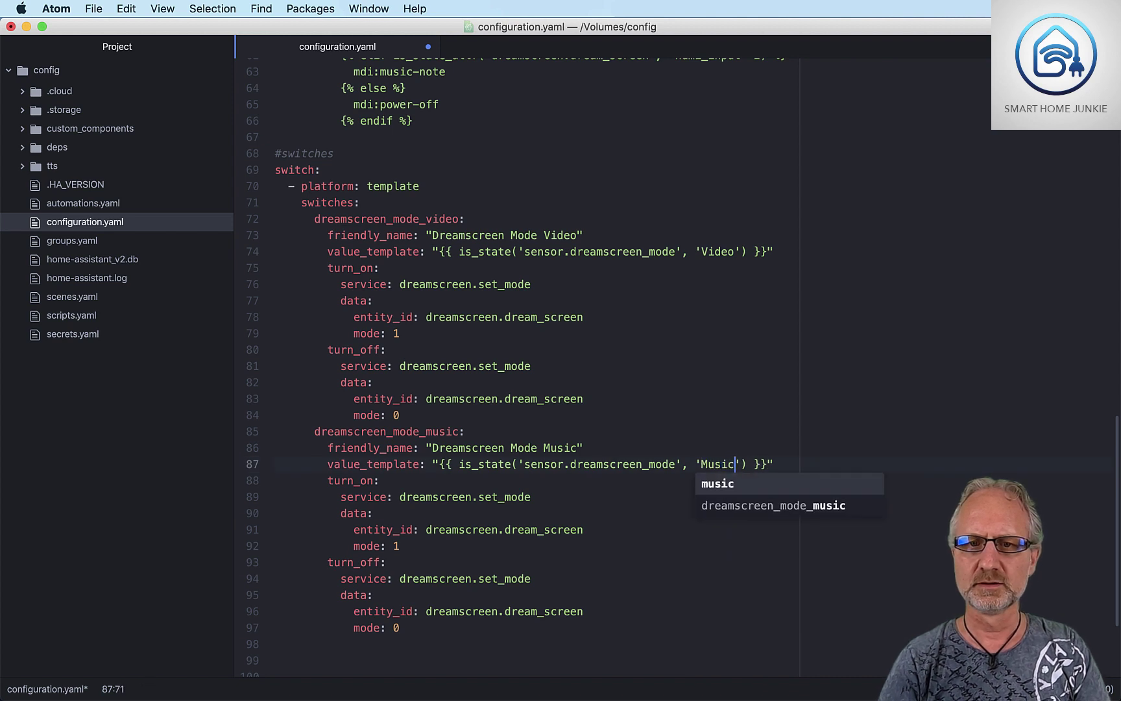
pyautogui.click(658, 481)
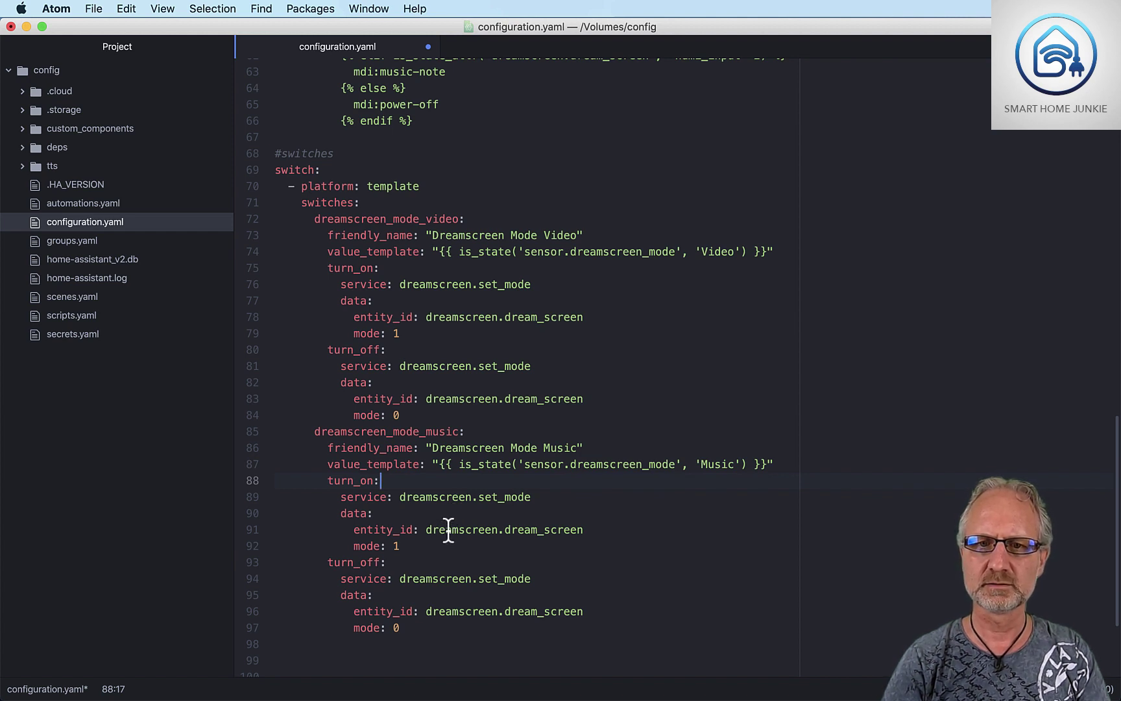
pyautogui.doubleClick(397, 546)
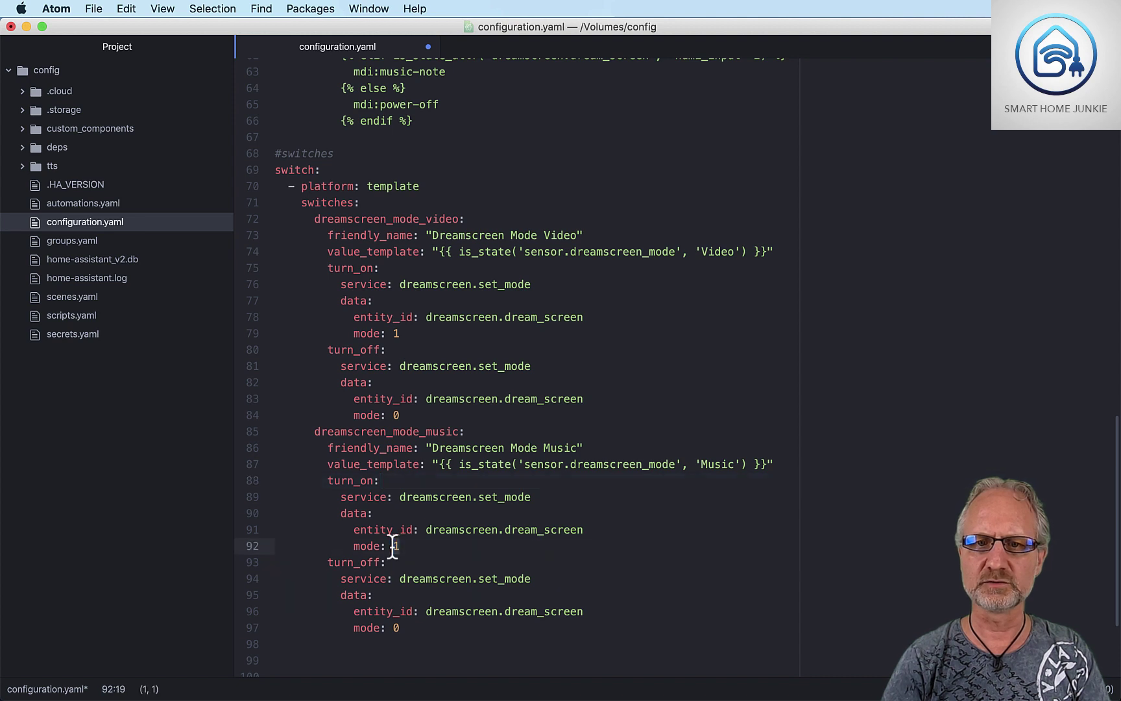
pyautogui.write('2')
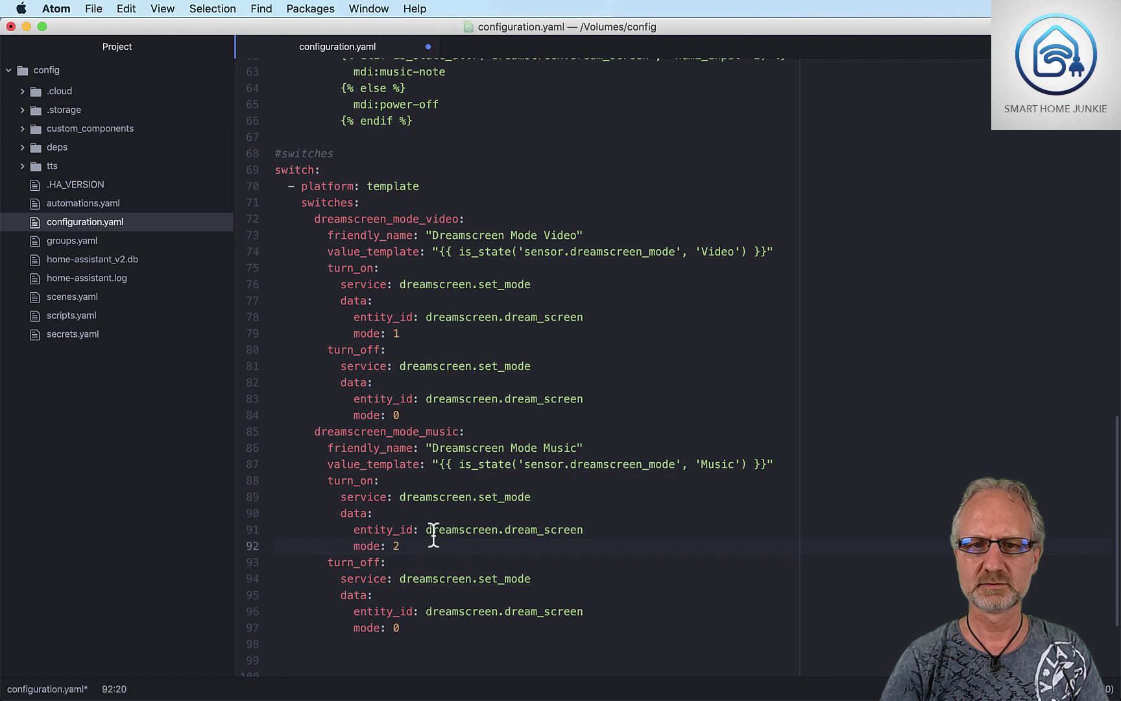
# Step: Duplicate the whole dreamscreen_mode_music switch block directly below itself, starting on line 98
pyautogui.click(402, 628)
pyautogui.moveTo(402, 628); pyautogui.dragTo(256, 440)
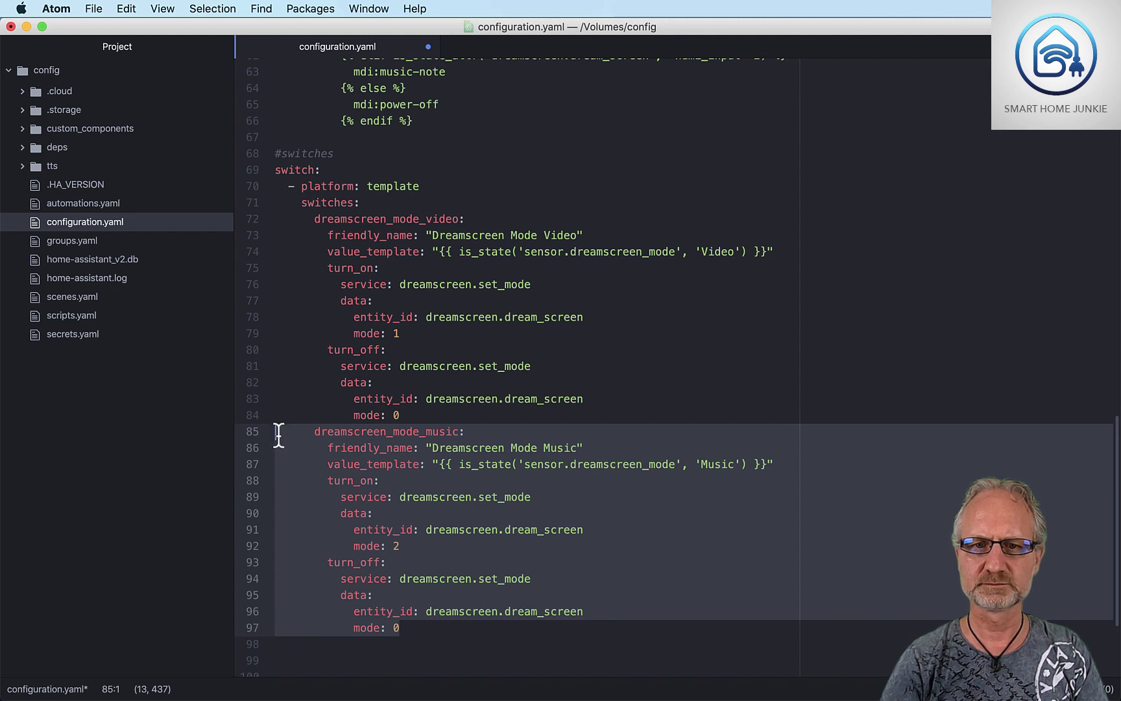
pyautogui.rightClick(279, 435)
pyautogui.click(312, 493)
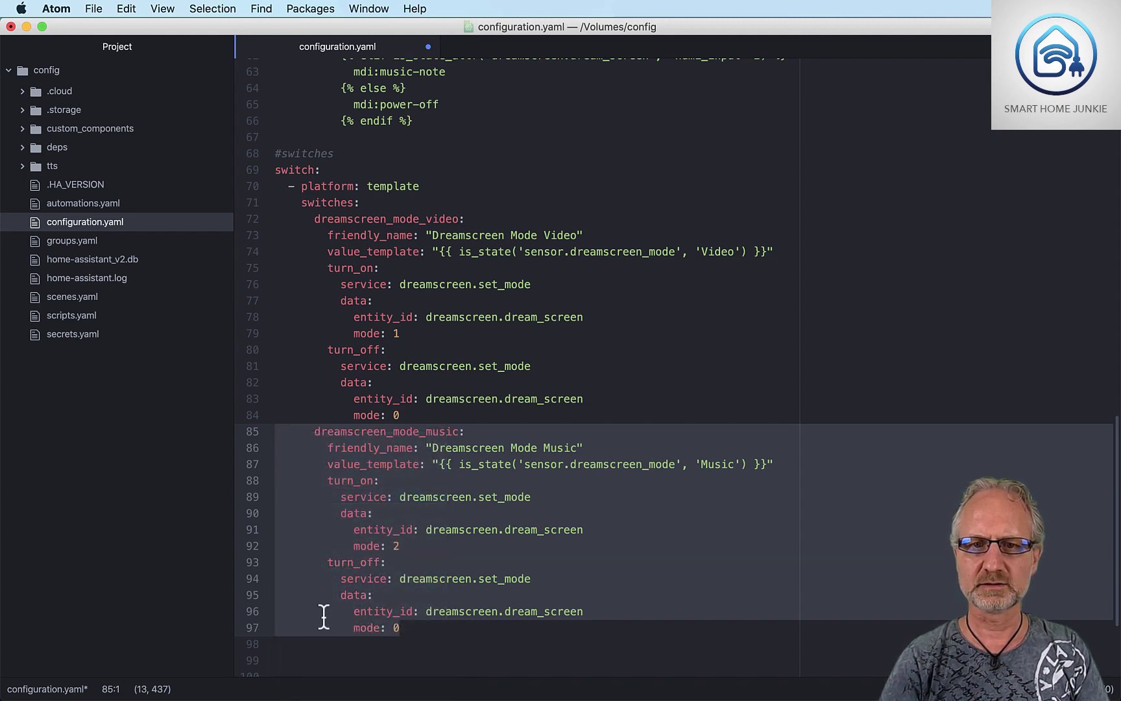
pyautogui.click(279, 644)
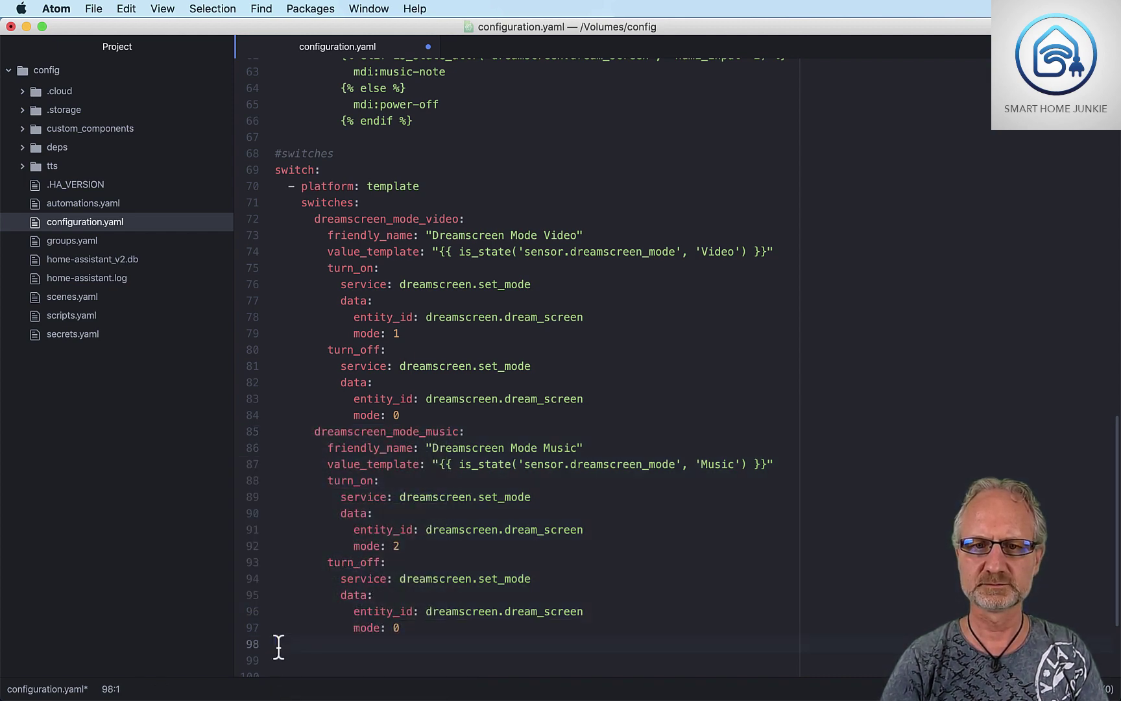
pyautogui.rightClick(279, 646)
pyautogui.click(321, 413)
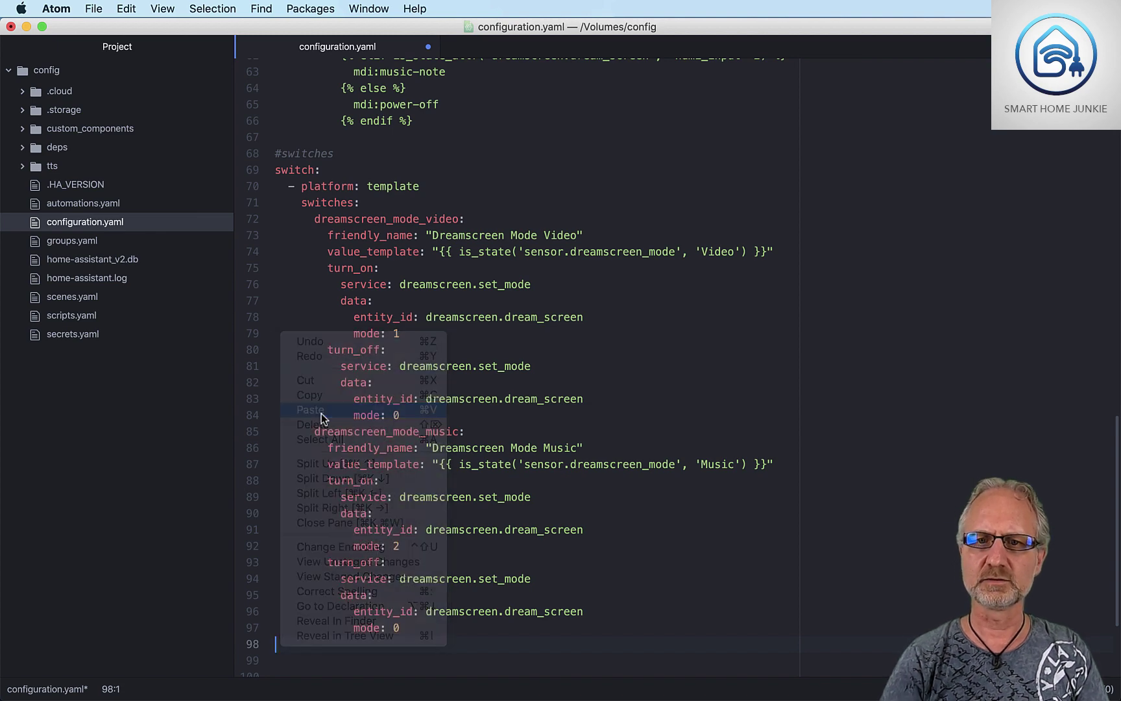
# Step: Rename the key of the second dreamscreen_mode_music block to dreamscreen_mode_ambient
pyautogui.click(469, 440)
pyautogui.click(433, 432)
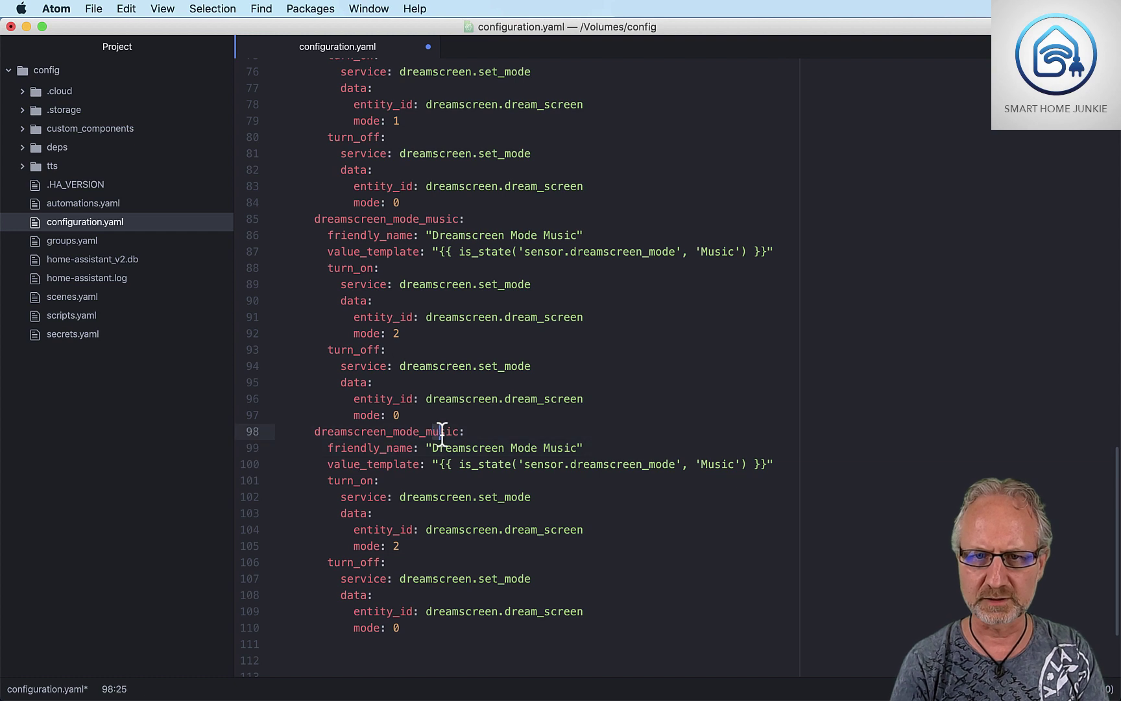
pyautogui.click(459, 432)
pyautogui.press('BackSpace')
pyautogui.press('BackSpace')
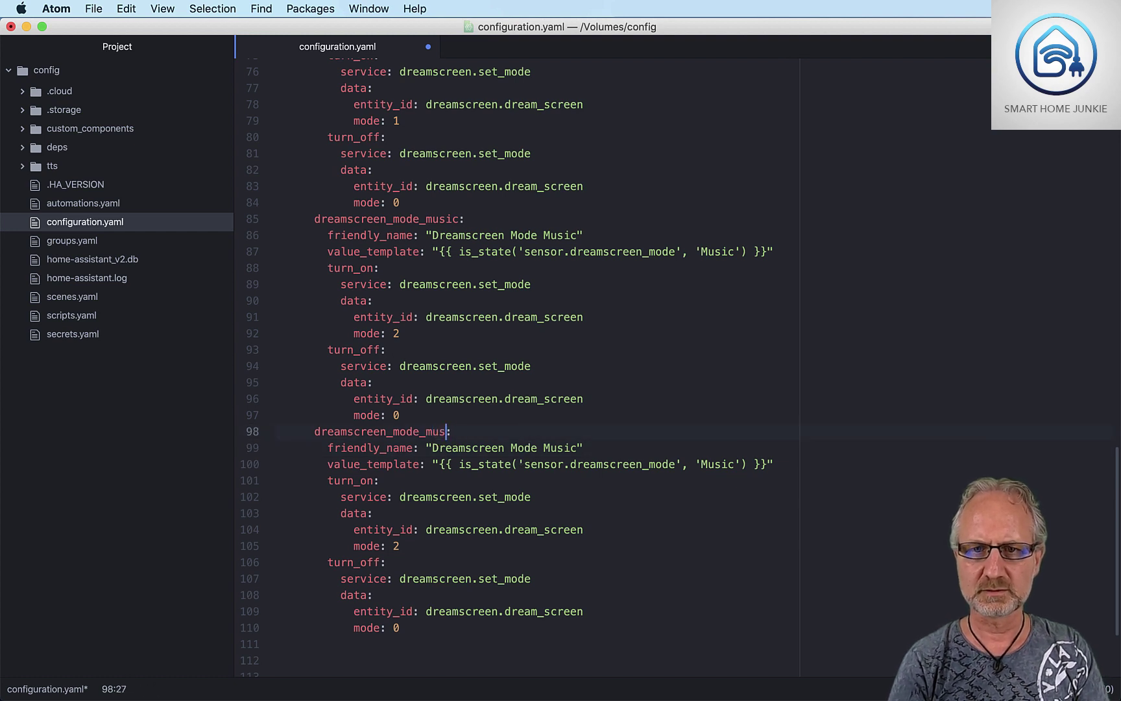
pyautogui.press('BackSpace')
pyautogui.press('BackSpace')
pyautogui.press('BackSpace')
pyautogui.write('ambient')
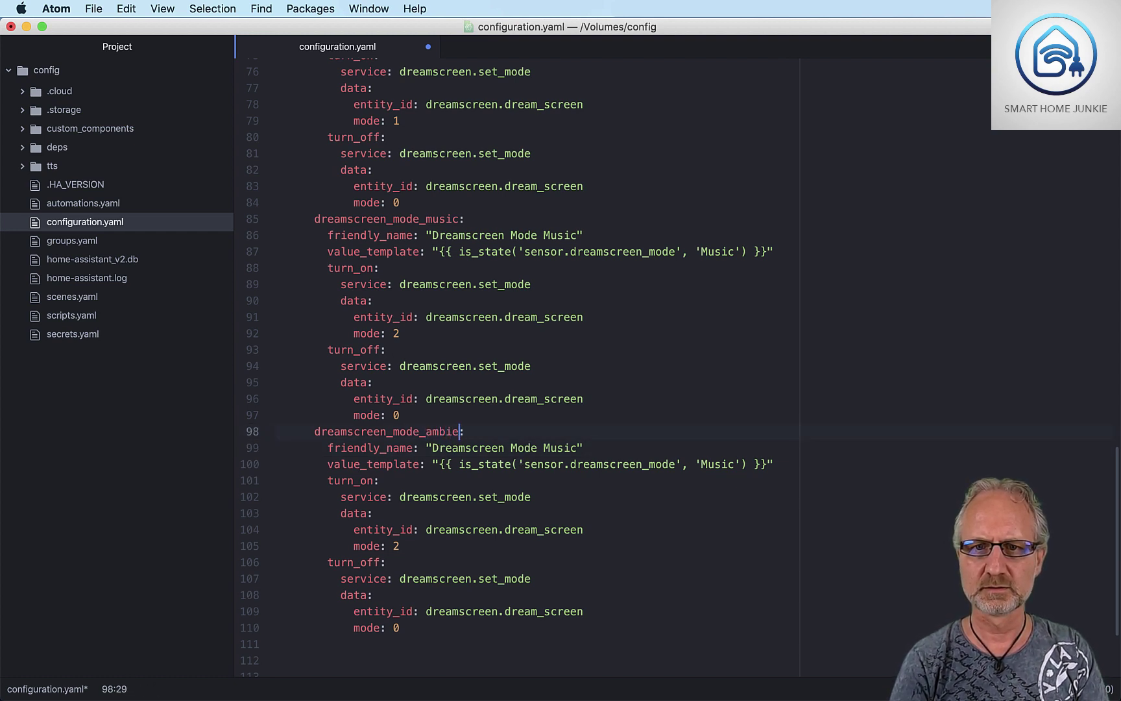
# Step: Set the friendly_name of the dreamscreen_mode_ambient switch to "Dreamscreen Mode Ambient"
pyautogui.click(576, 449)
pyautogui.press('BackSpace')
pyautogui.press('BackSpace')
pyautogui.press('BackSpace')
pyautogui.press('BackSpace')
pyautogui.press('BackSpace')
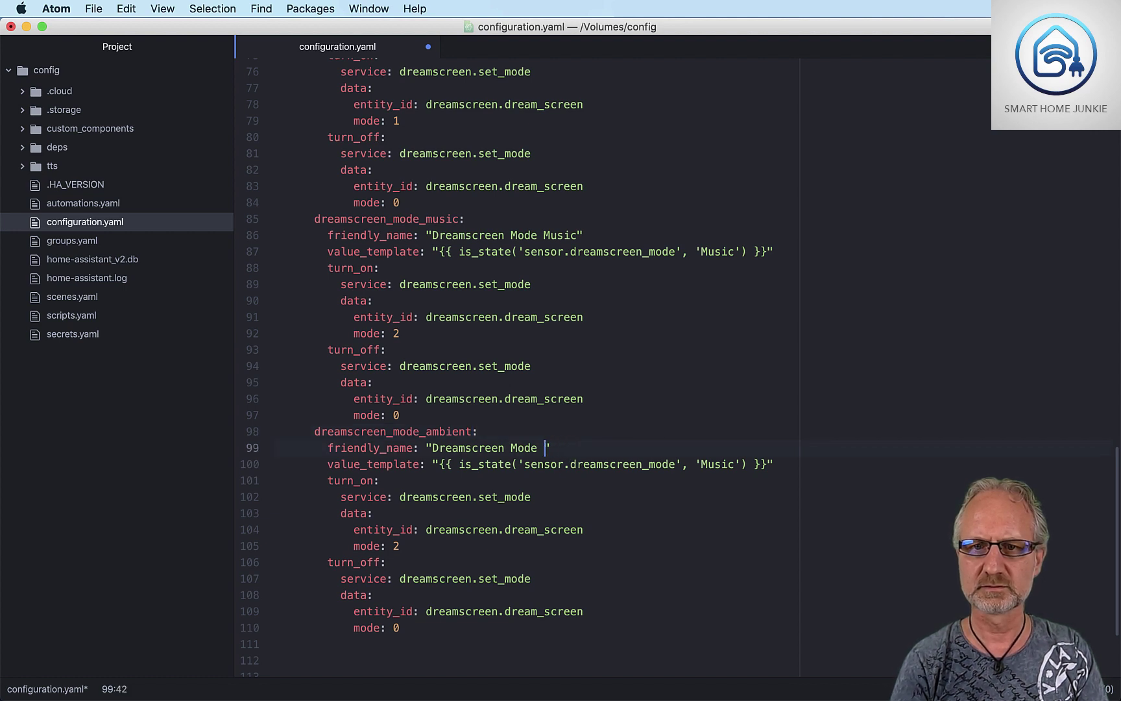
pyautogui.write('Ambient')
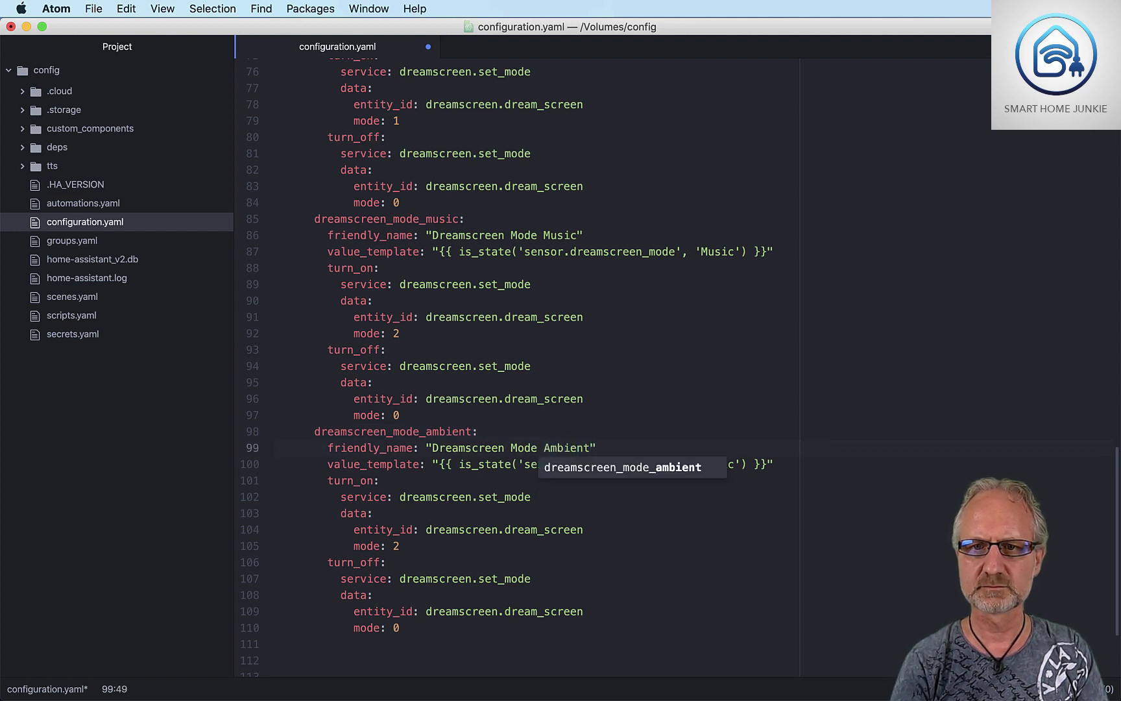
# Step: In the dreamscreen_mode_ambient block, make the value_template check for 'Ambient' and set the turn_on mode to 3
pyautogui.click(808, 465)
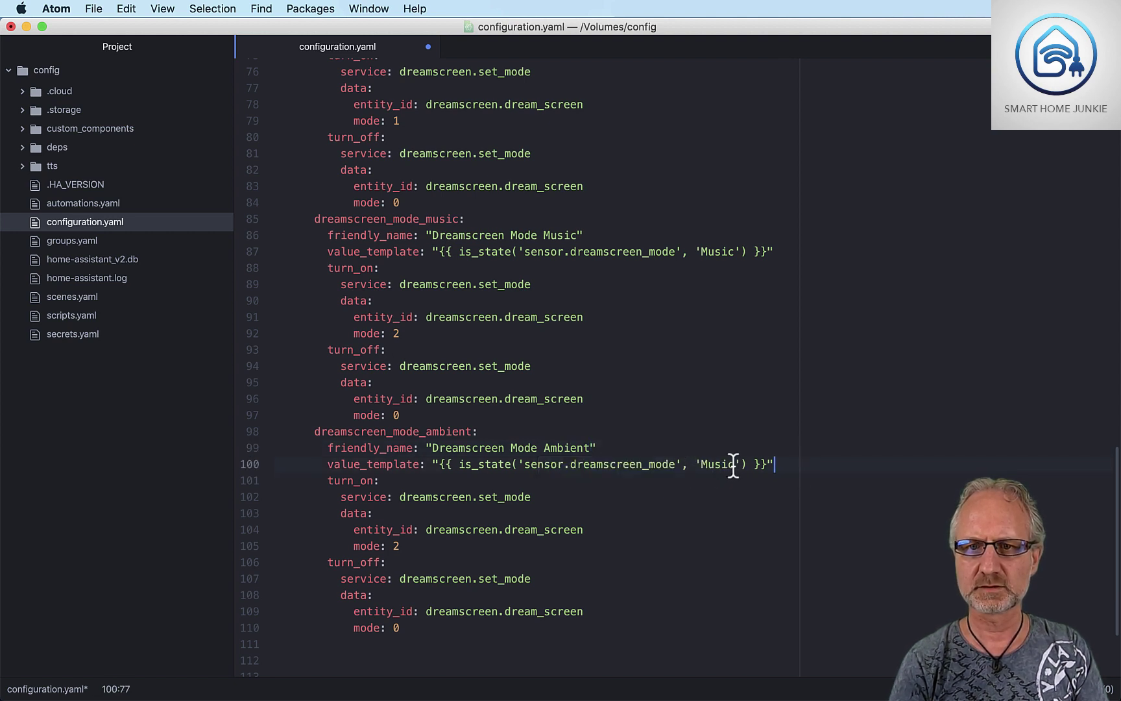
pyautogui.moveTo(735, 466); pyautogui.dragTo(696, 466)
pyautogui.write("'Ambien")
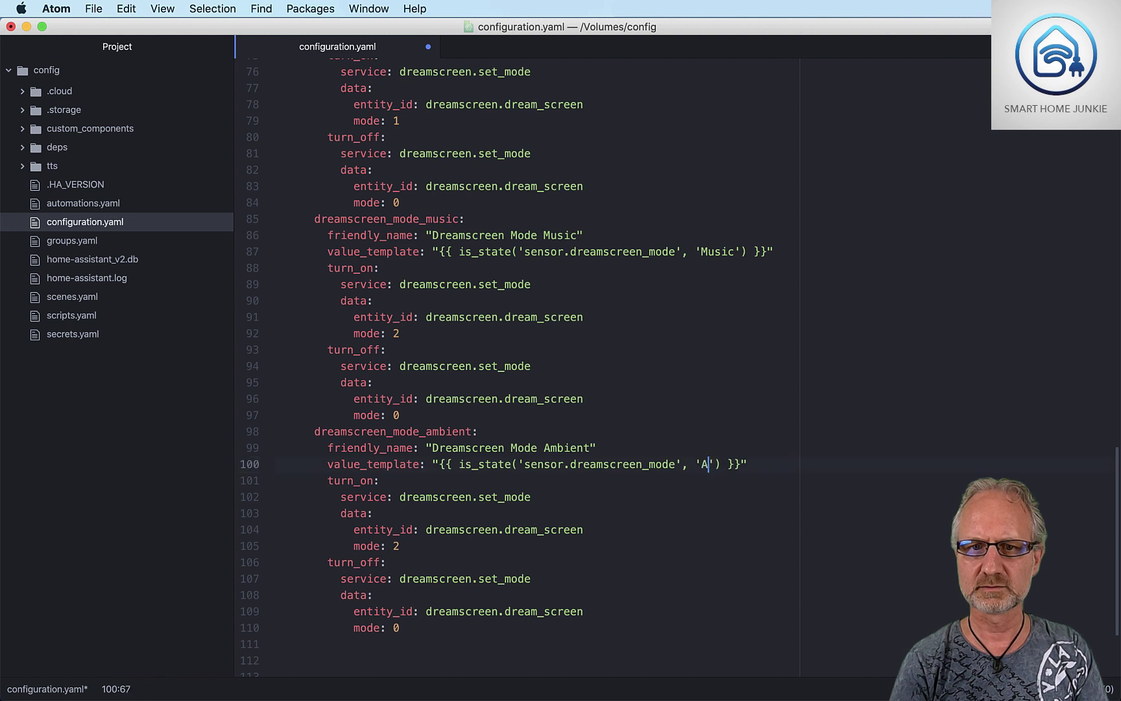
pyautogui.write('t')
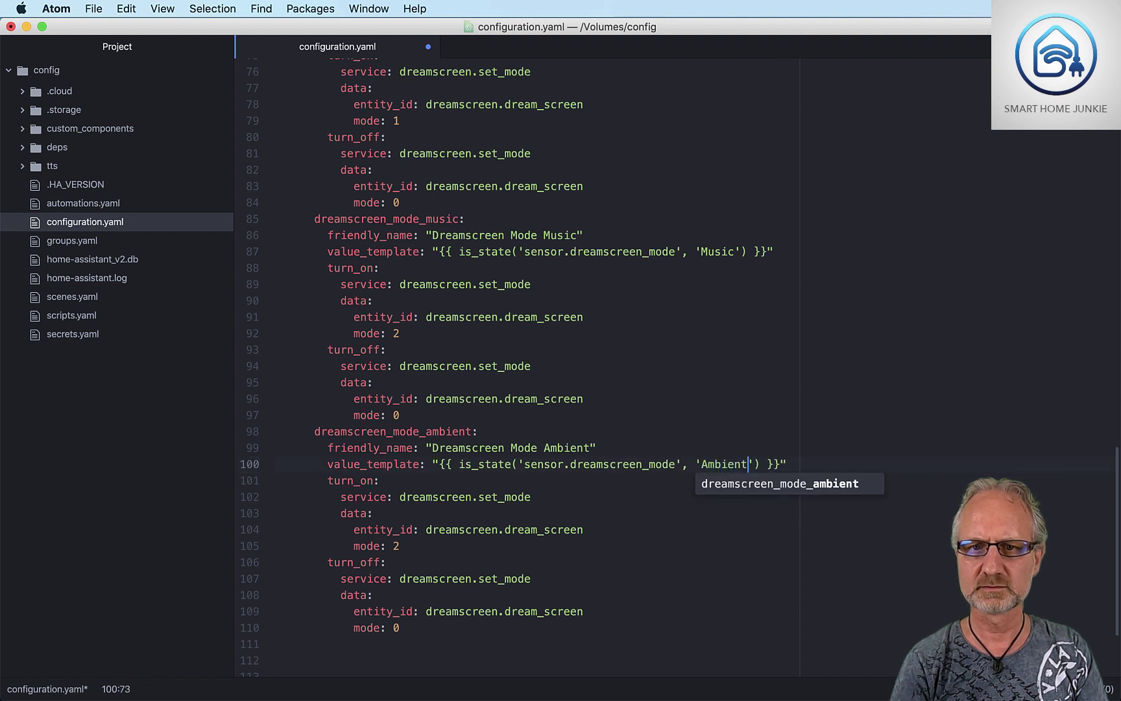
pyautogui.click(566, 480)
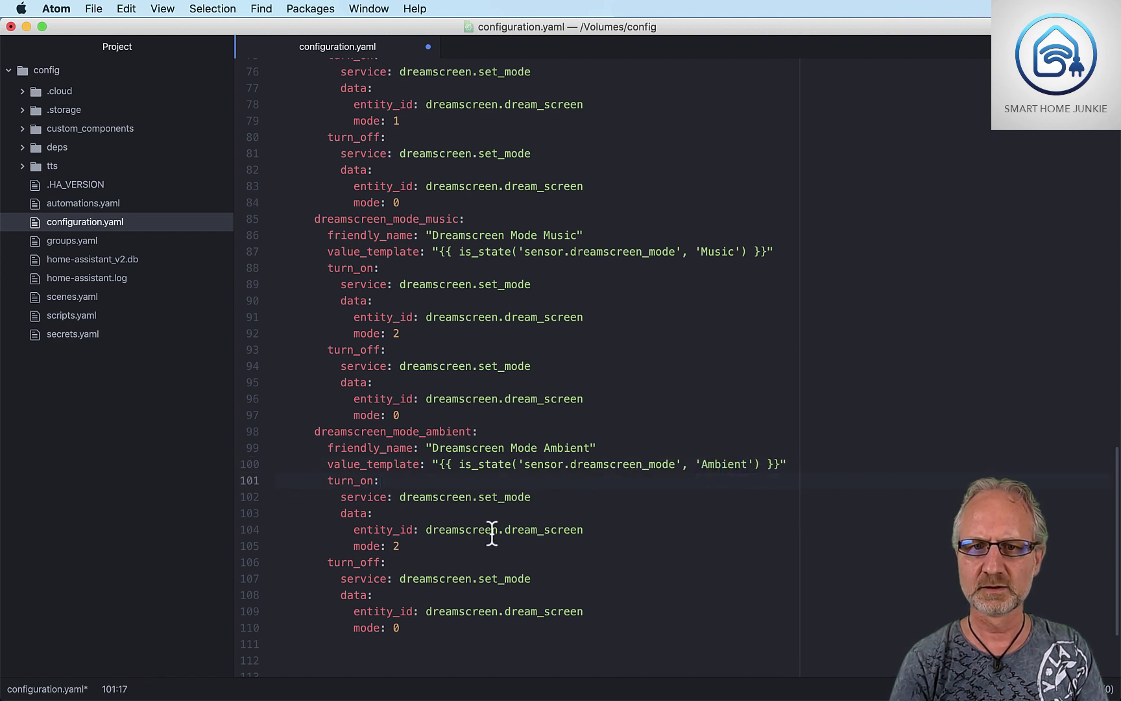
pyautogui.click(398, 546)
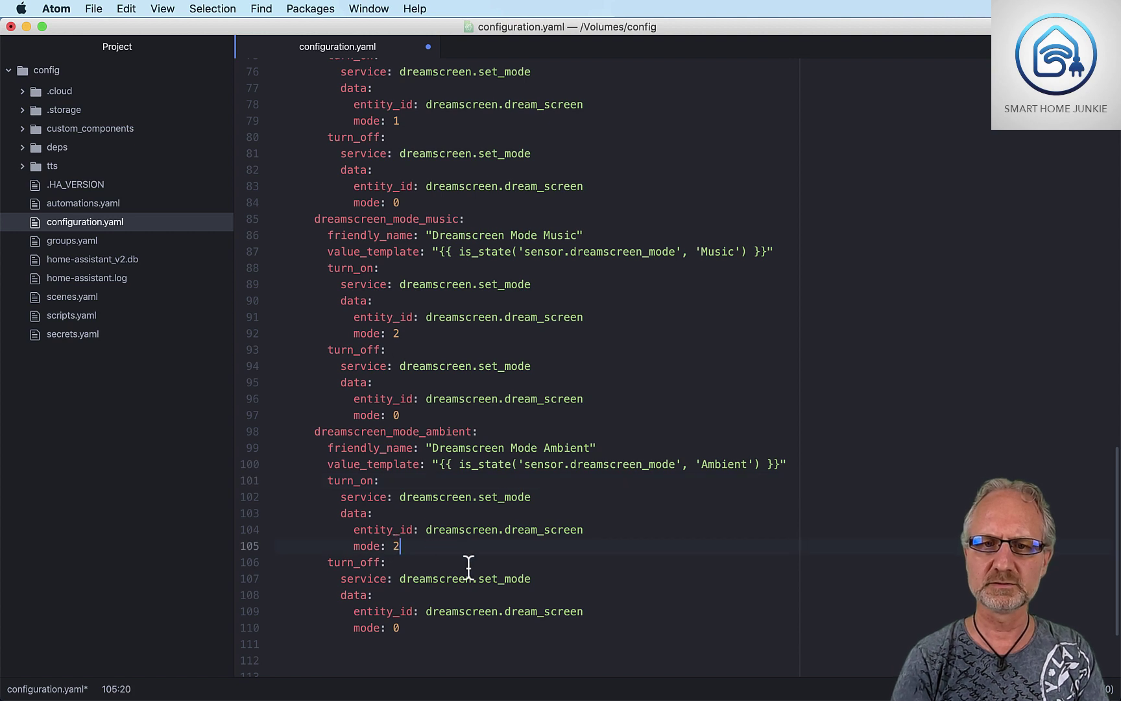
pyautogui.press('BackSpace')
pyautogui.write('3')
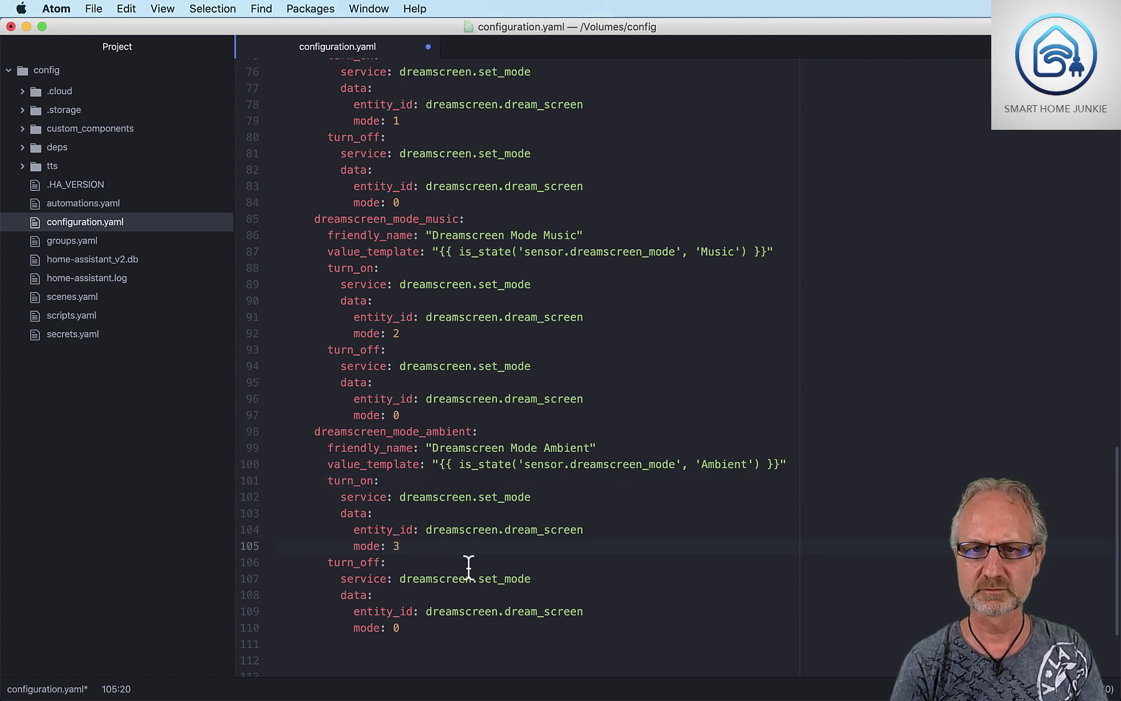
# Step: Duplicate the dreamscreen_mode_ambient block directly below itself and rename the copy's key to dreamscreen_mode_off
pyautogui.moveTo(412, 628); pyautogui.dragTo(261, 436)
pyautogui.press('super+c')
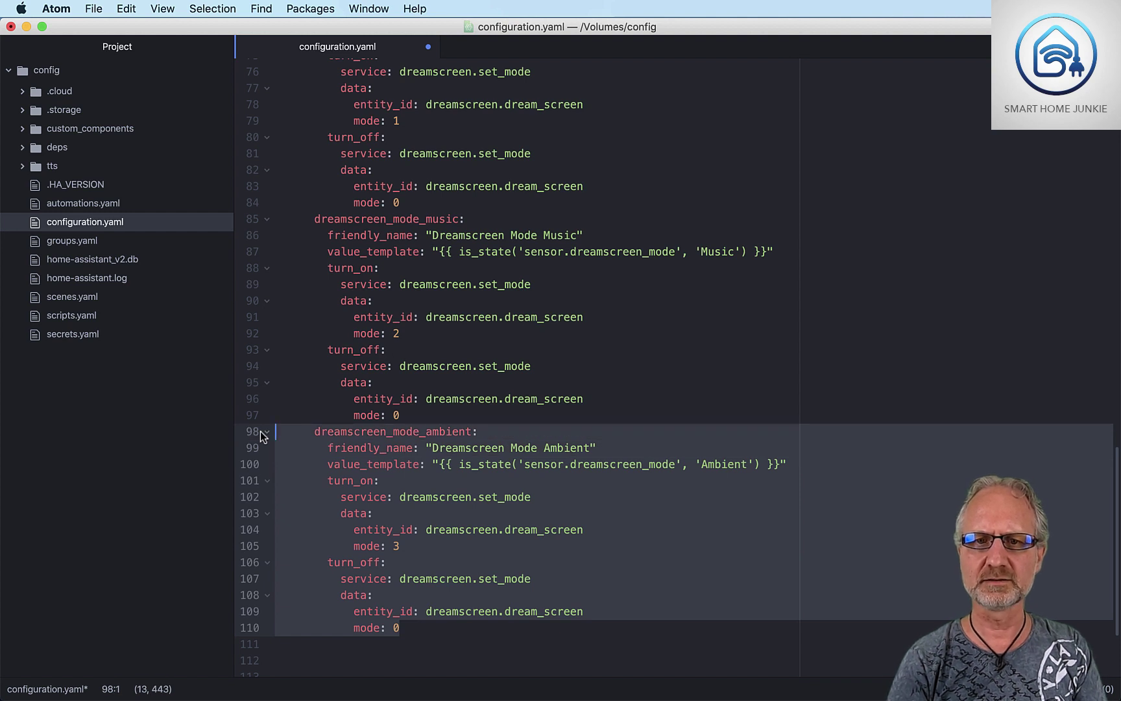
pyautogui.click(283, 644)
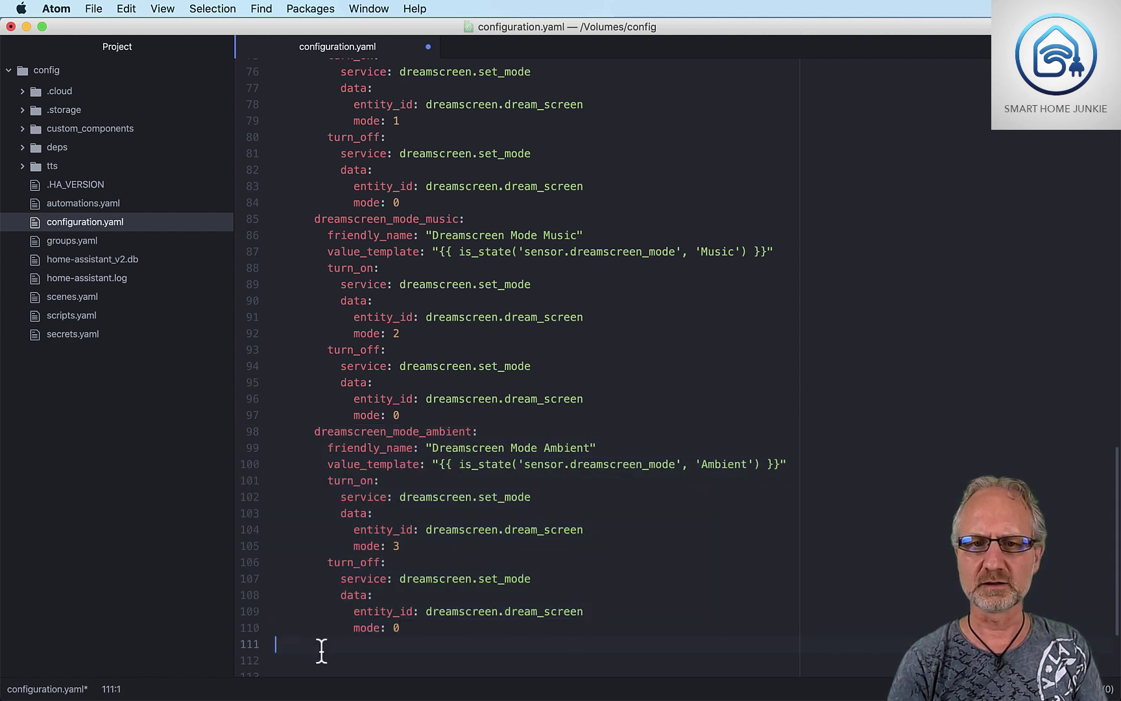
pyautogui.press('super+v')
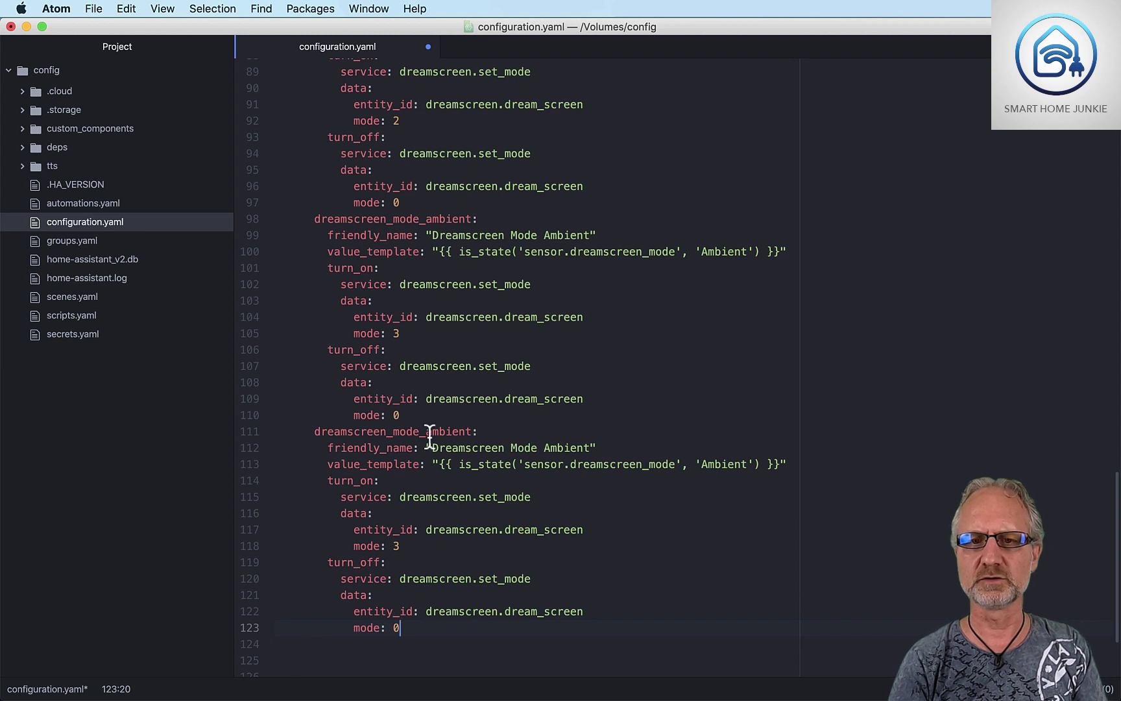
pyautogui.moveTo(425, 432); pyautogui.dragTo(471, 431)
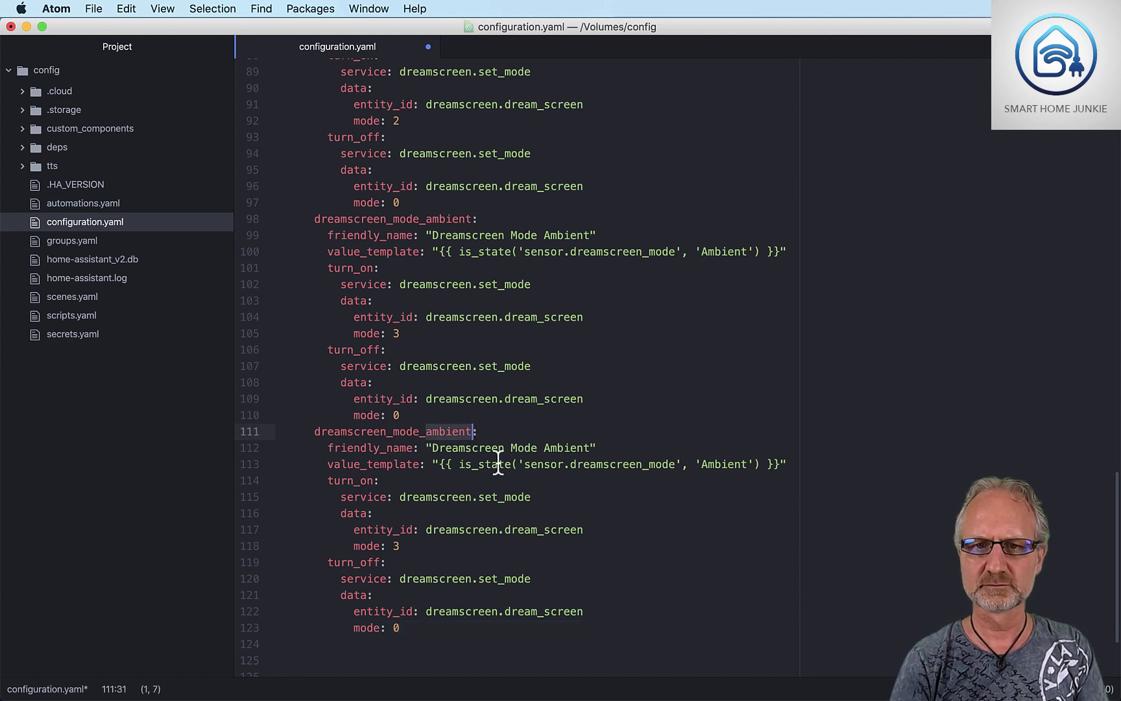
pyautogui.write('off')
# Step: Set the friendly_name of the dreamscreen_mode_off switch to "Dreamscreen Mode Off"
pyautogui.press('Down')
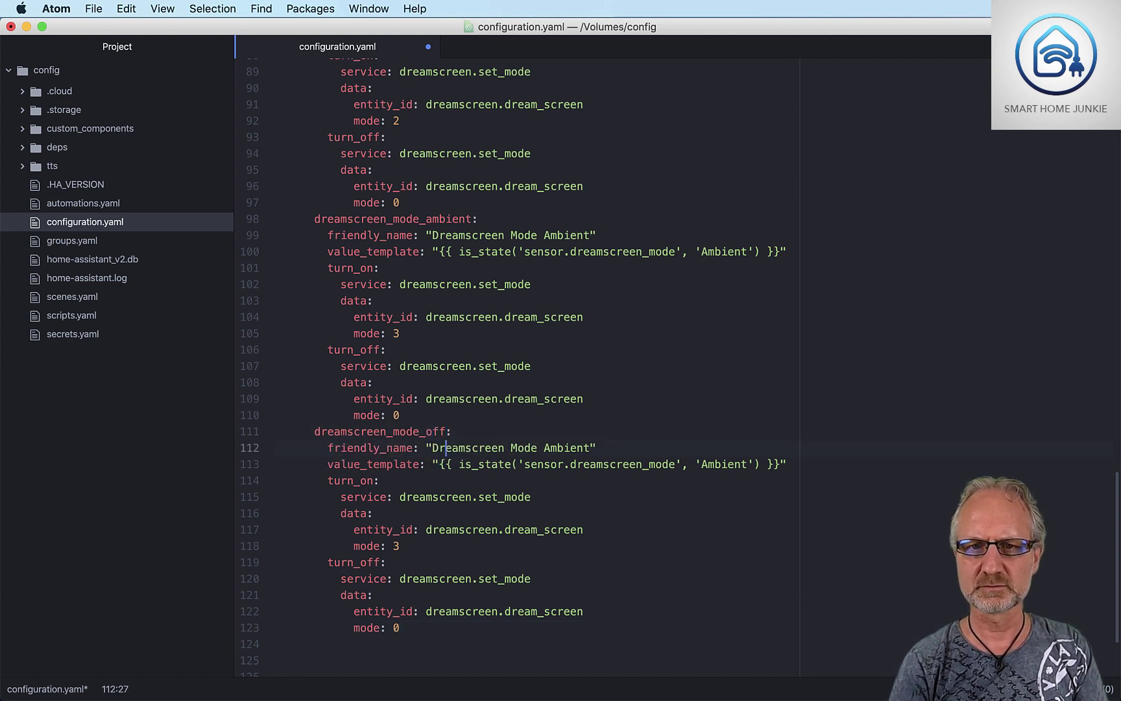
pyautogui.press('Right')
pyautogui.press('Right')
pyautogui.press('Right')
pyautogui.press('Right')
pyautogui.press('Right')
pyautogui.press('Right')
pyautogui.press('Right')
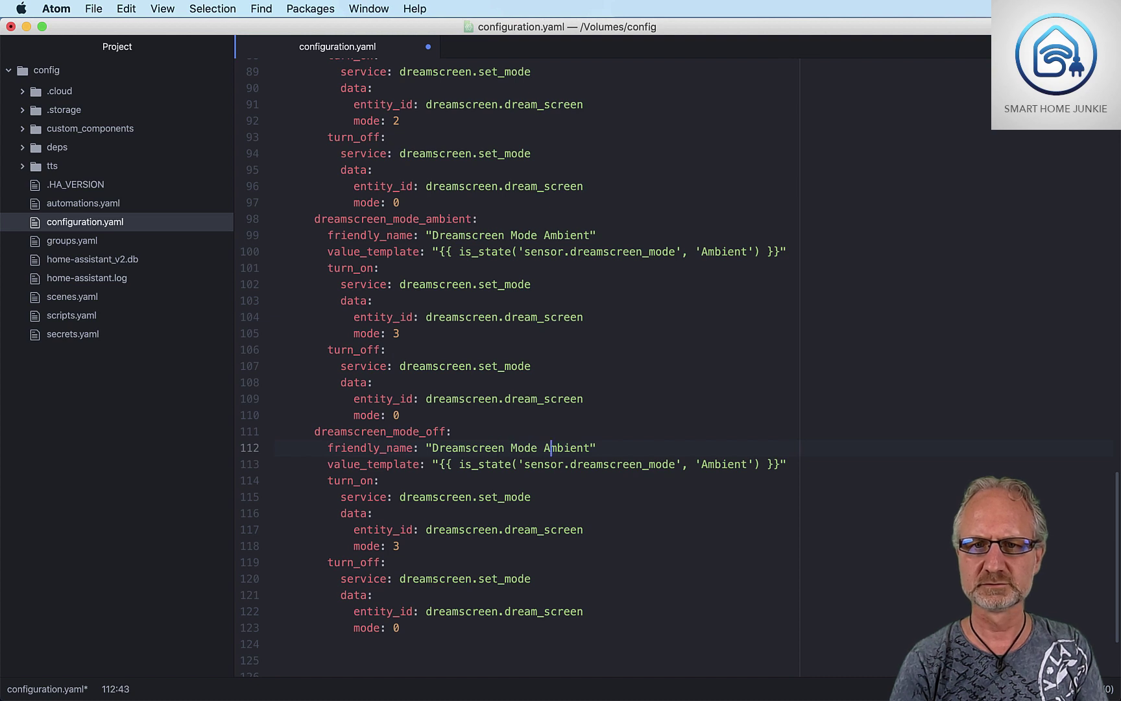
pyautogui.press('BackSpace')
pyautogui.press('BackSpace')
pyautogui.press('BackSpace')
pyautogui.press('BackSpace')
pyautogui.press('BackSpace')
pyautogui.press('BackSpace')
pyautogui.press('BackSpace')
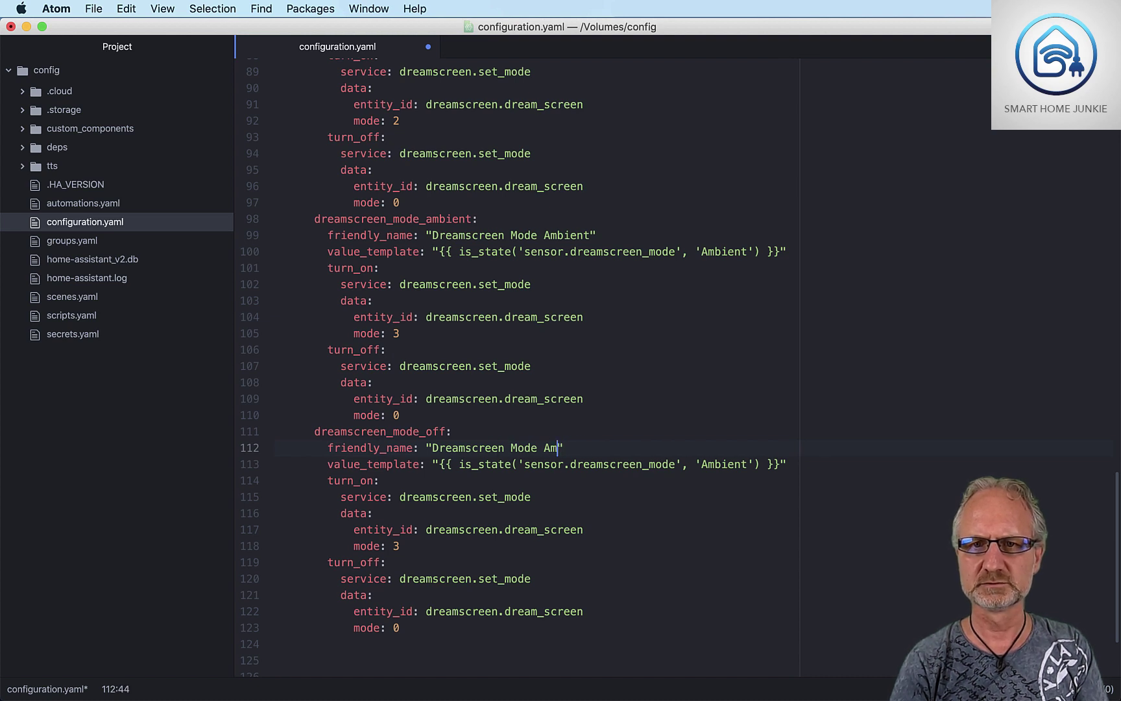
pyautogui.write('Off')
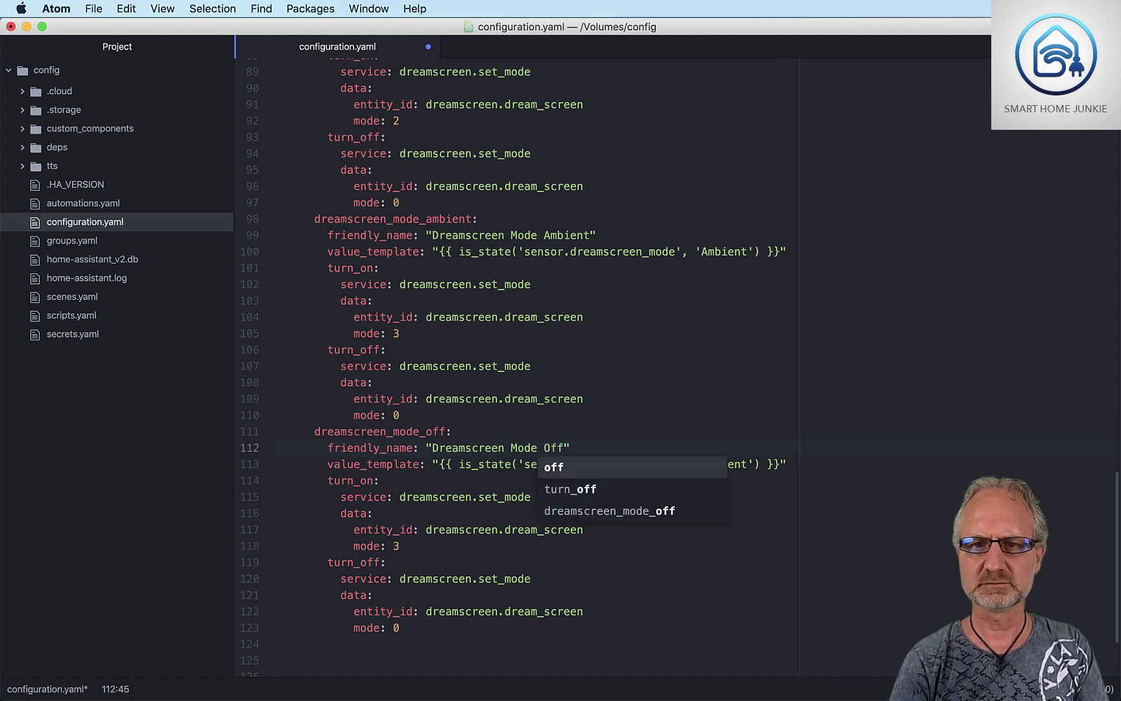
pyautogui.click(805, 483)
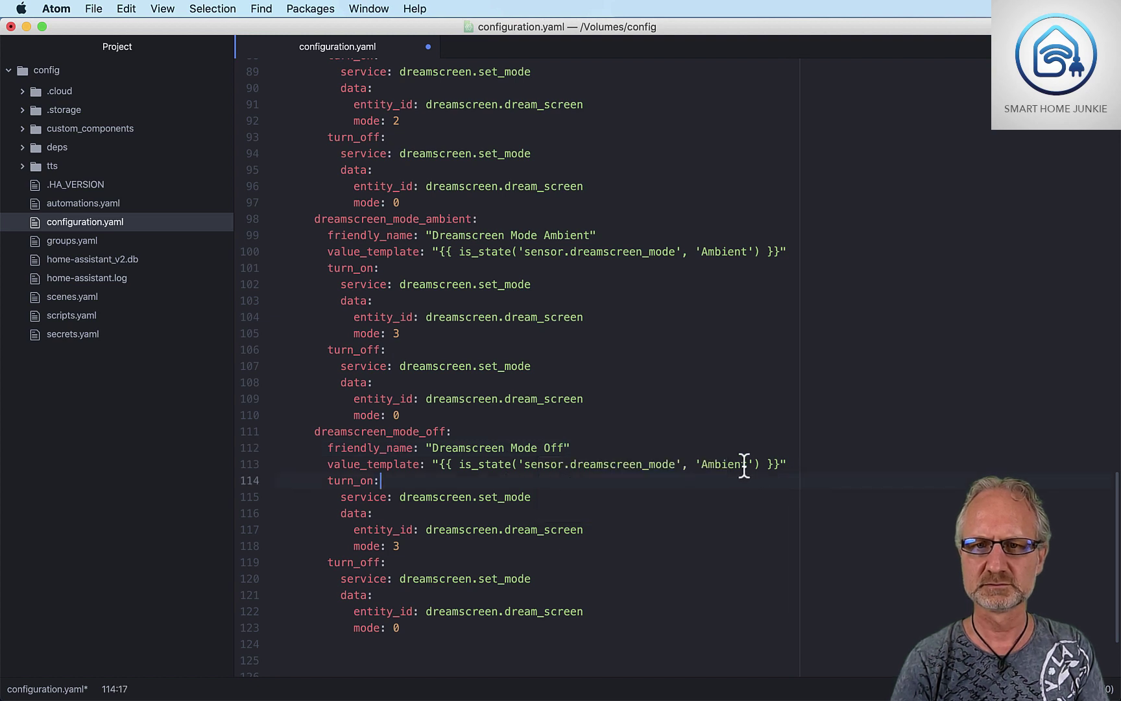
# Step: In the dreamscreen_mode_off block, make the value_template check for 'Off' and set the turn_on mode to 0
pyautogui.moveTo(746, 466); pyautogui.dragTo(700, 466)
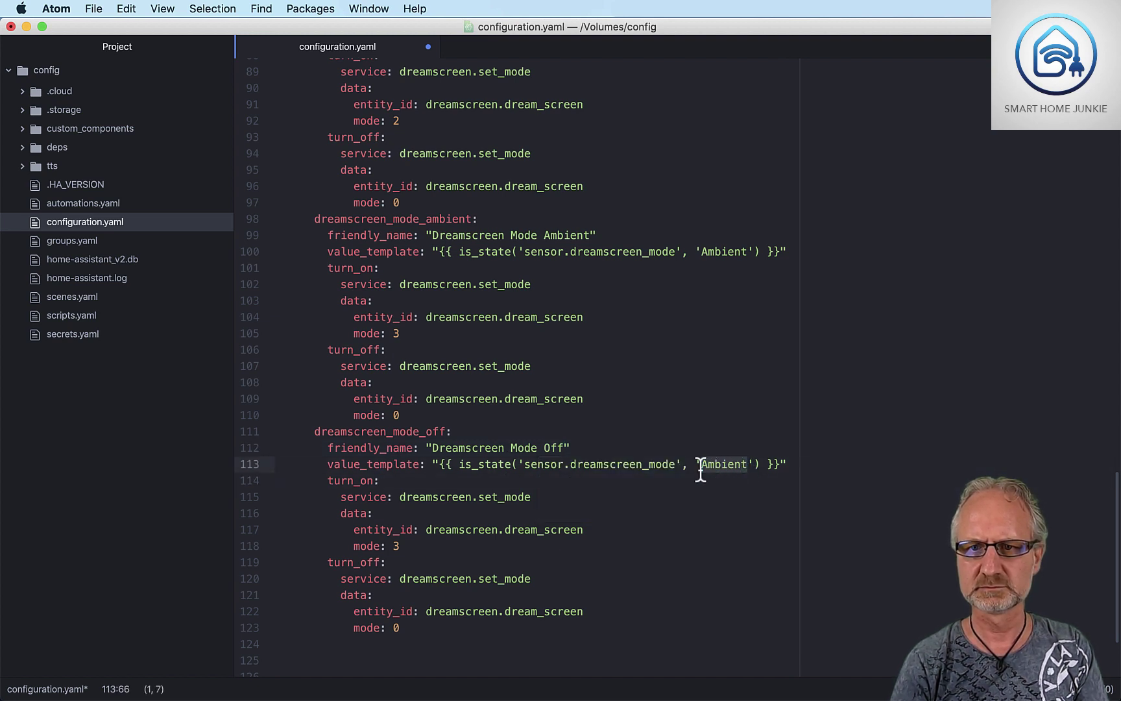
pyautogui.write('ff')
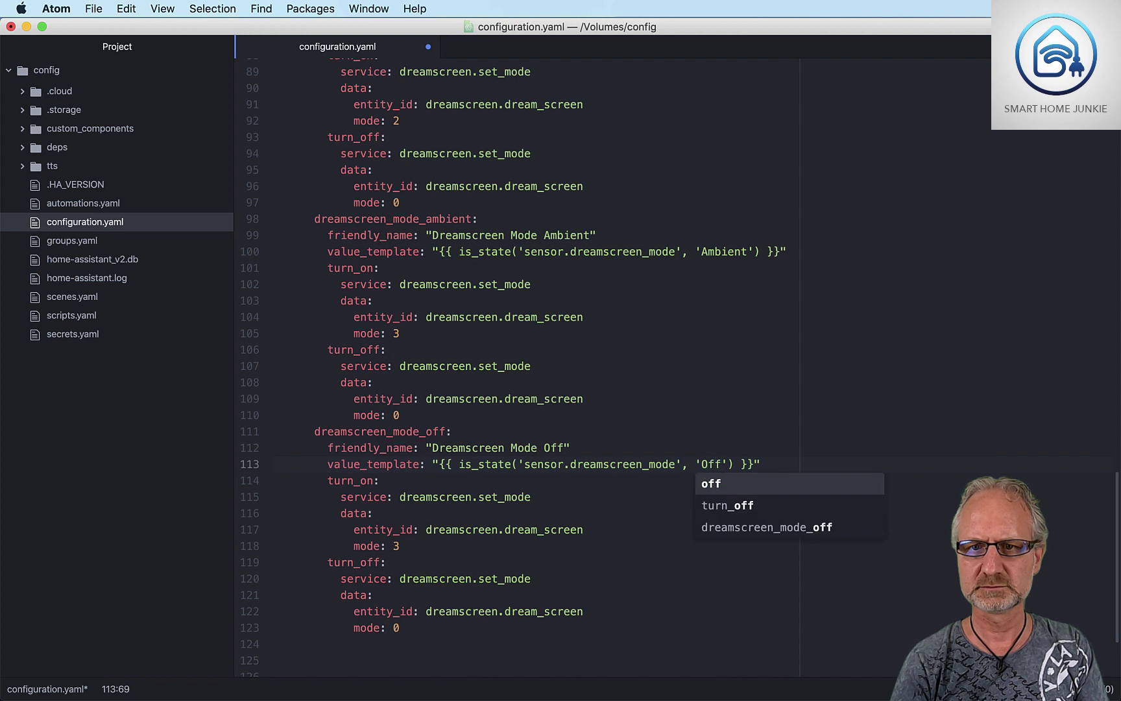
pyautogui.click(548, 512)
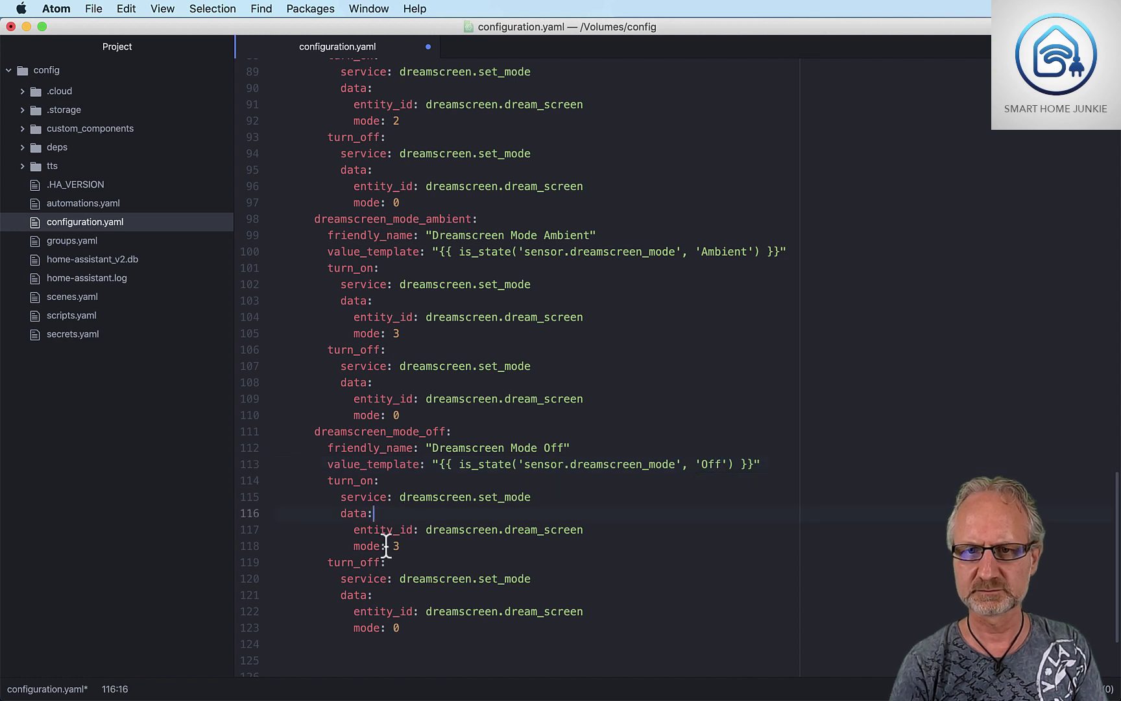
pyautogui.moveTo(398, 546); pyautogui.dragTo(390, 546)
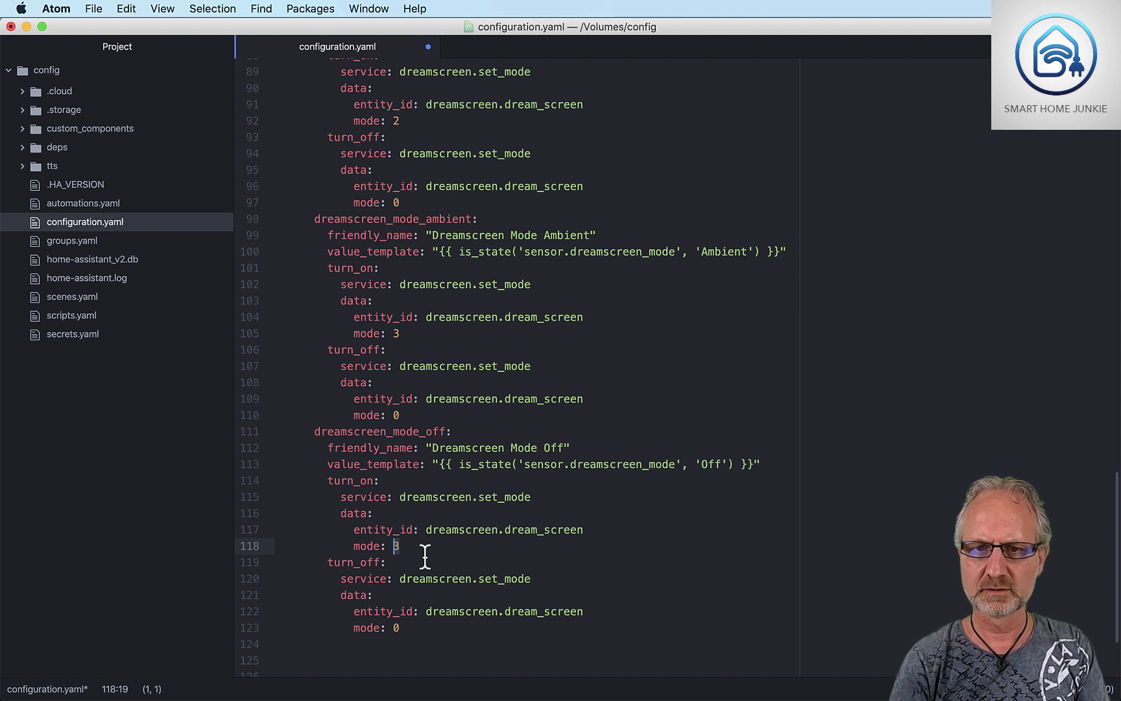
pyautogui.write('0')
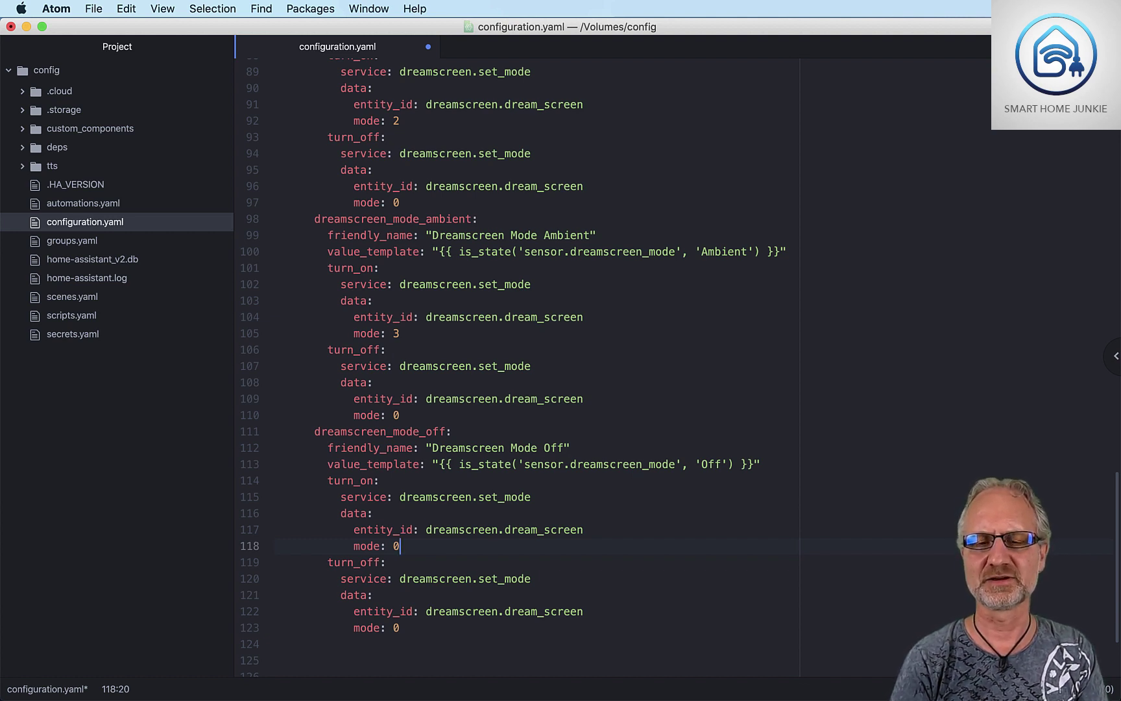
# Step: Duplicate the whole dreamscreen_mode_off block directly below itself
pyautogui.scroll(5, 371, 401)
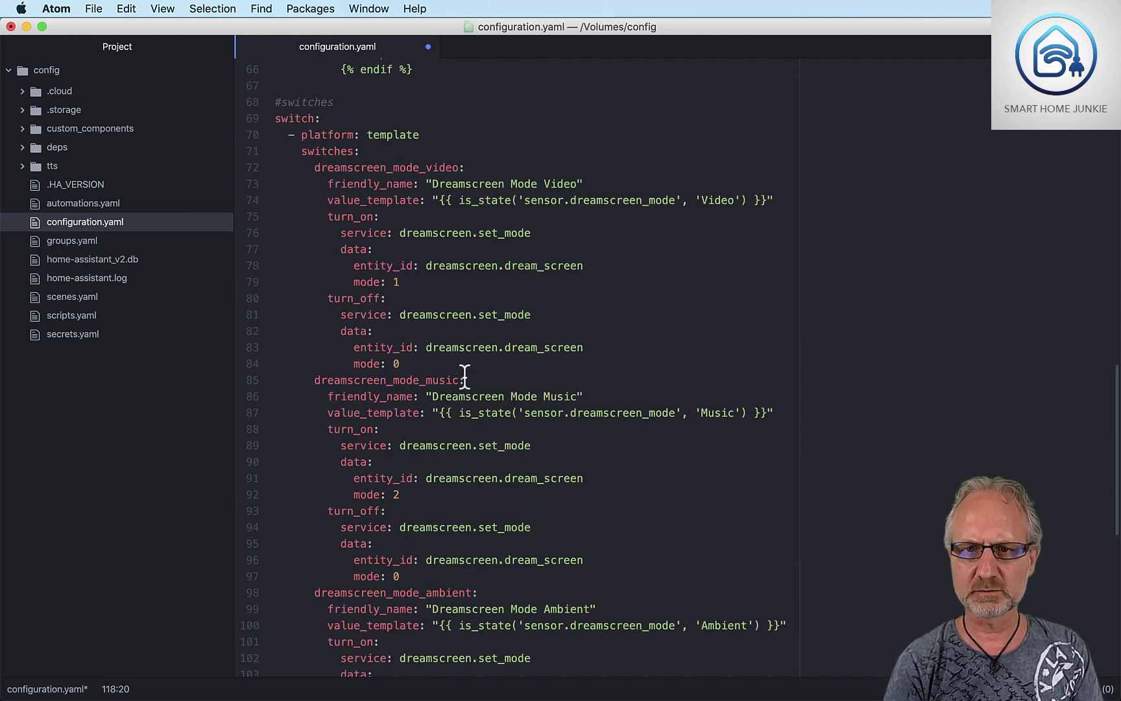
pyautogui.scroll(-3, 464, 378)
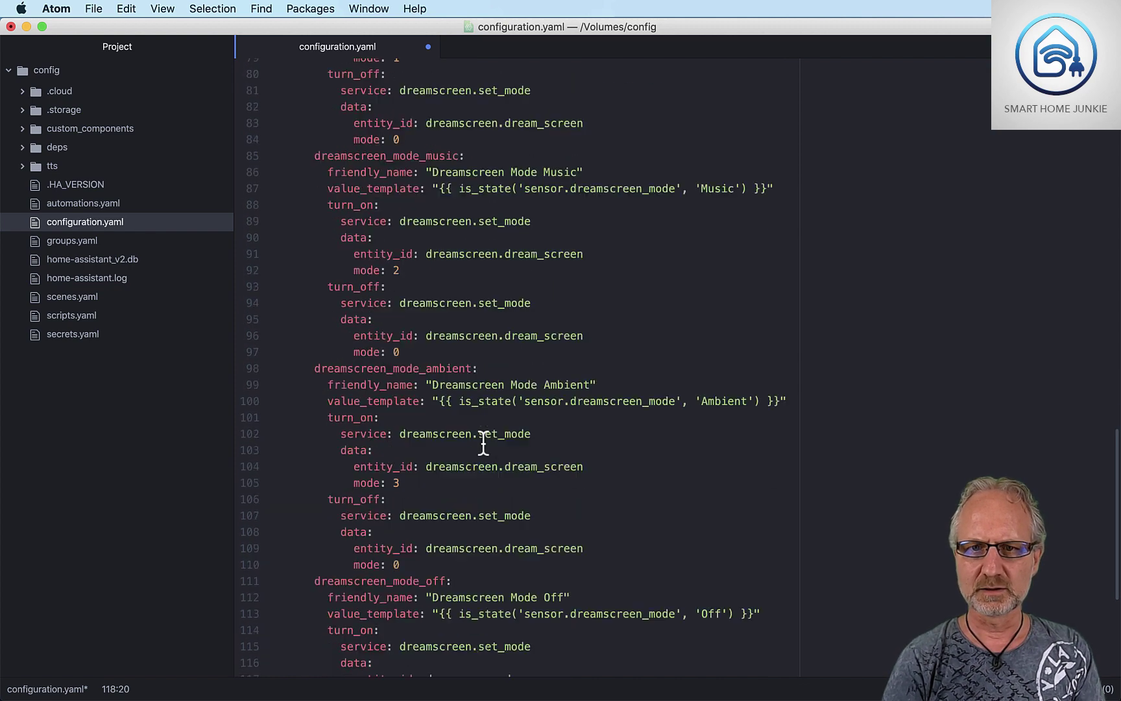
pyautogui.scroll(-3, 483, 443)
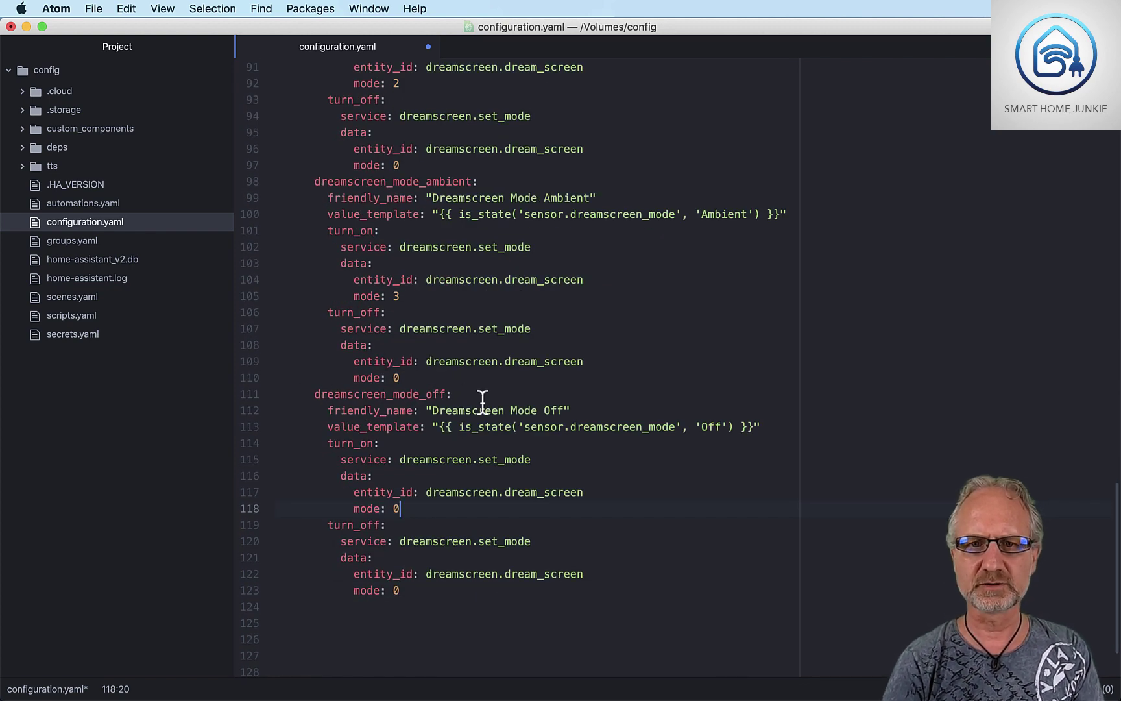
pyautogui.moveTo(412, 592); pyautogui.dragTo(277, 401)
pyautogui.press('super+c')
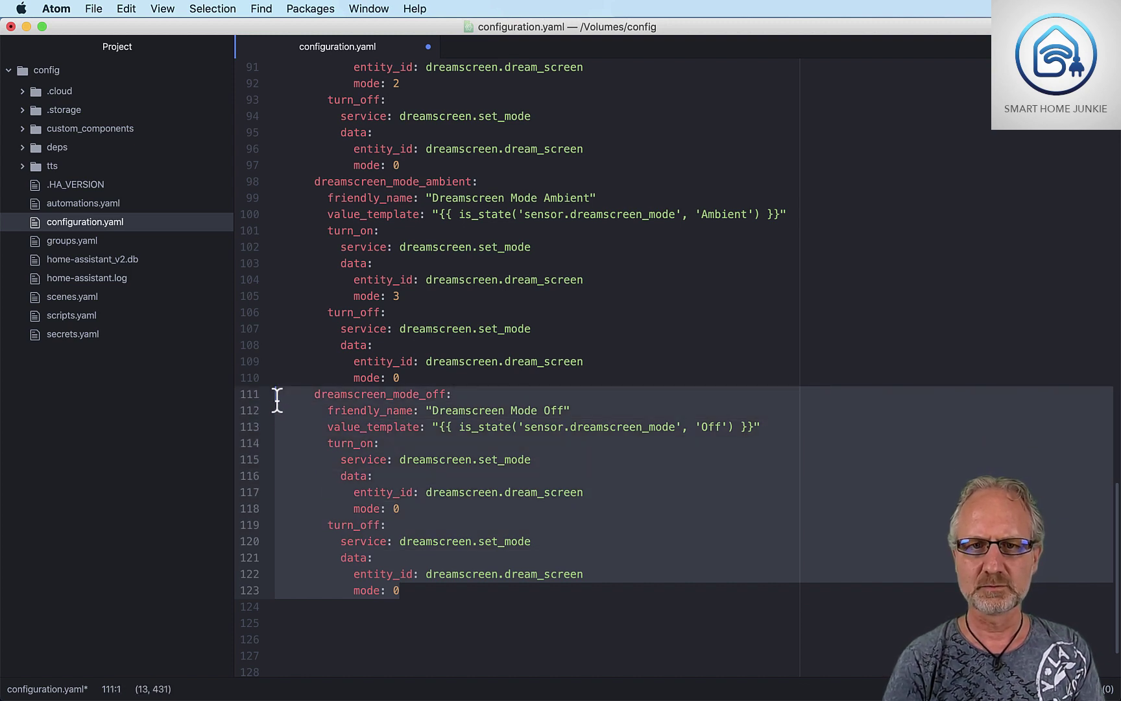
pyautogui.press('Right')
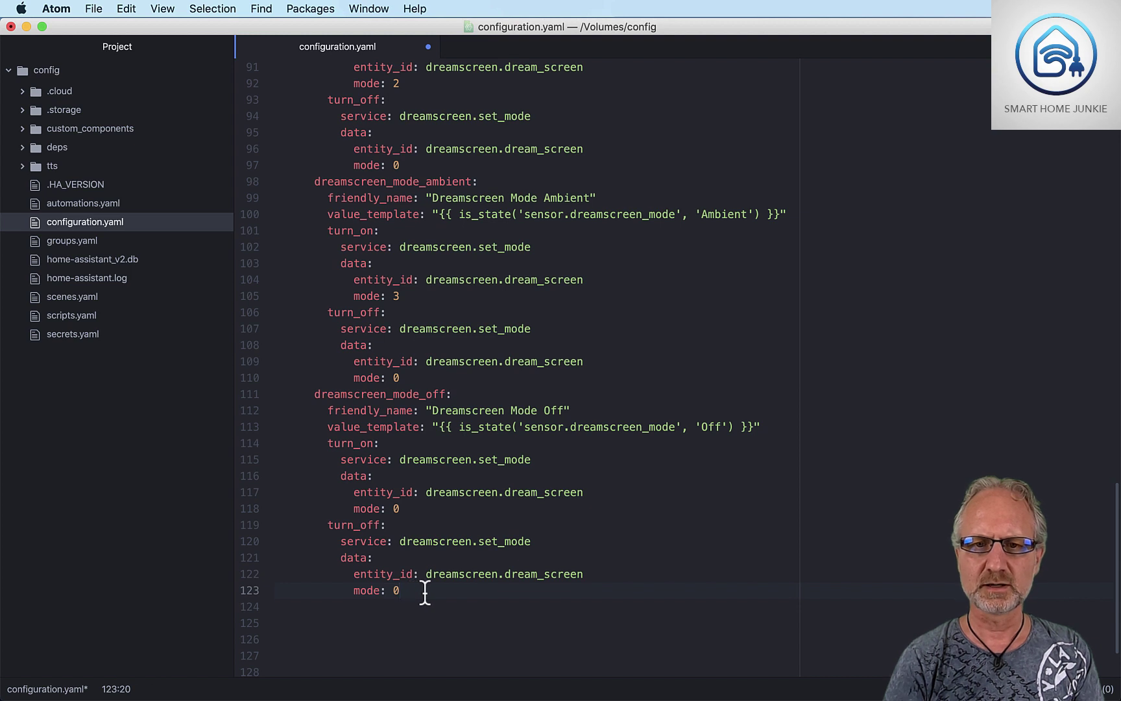
pyautogui.rightClick(277, 606)
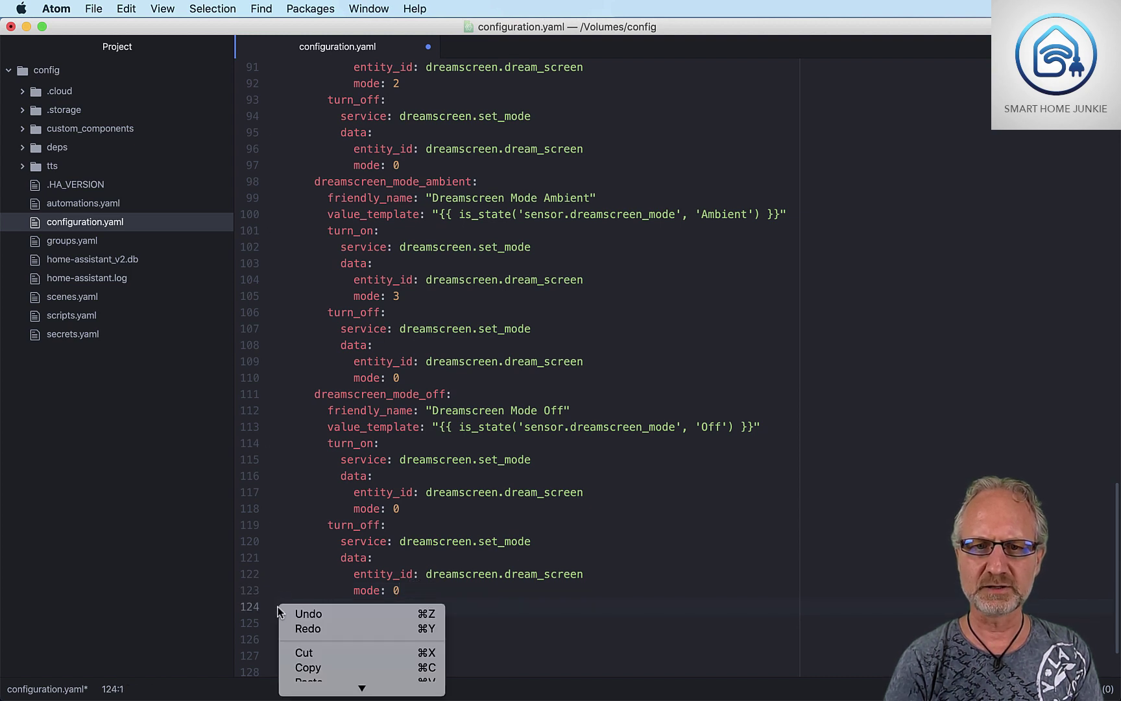
pyautogui.click(330, 682)
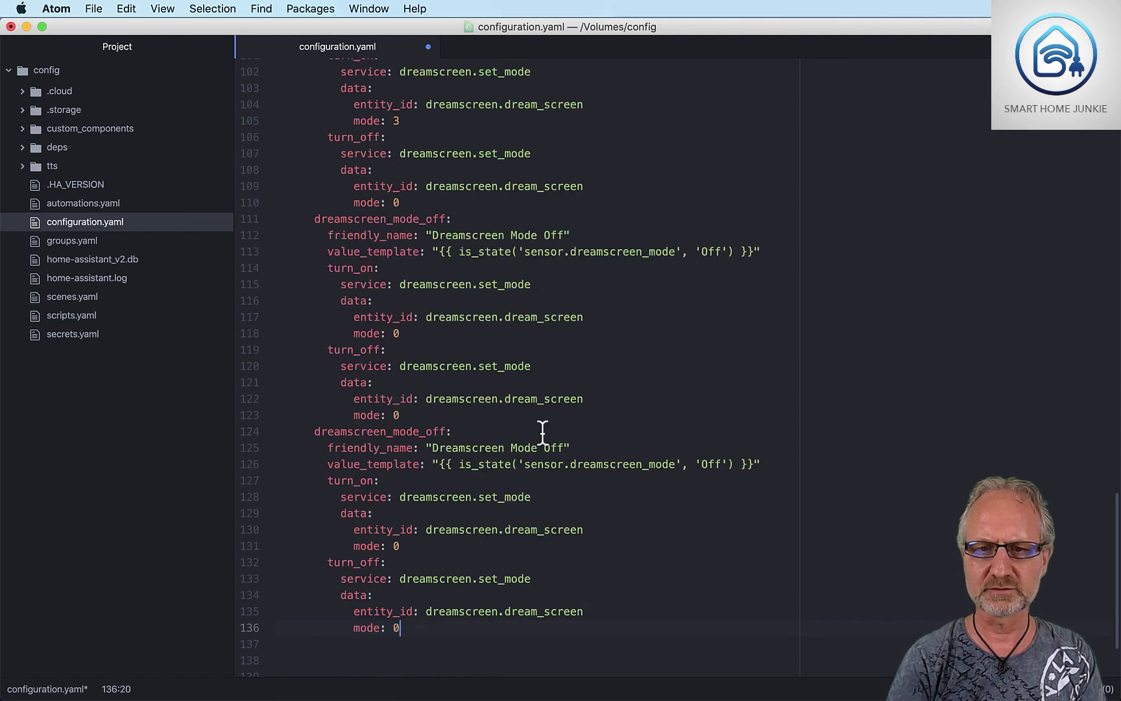
# Step: Rename the key of the second dreamscreen_mode_off block to dreamscreen_input_television
pyautogui.scroll(-2, 542, 431)
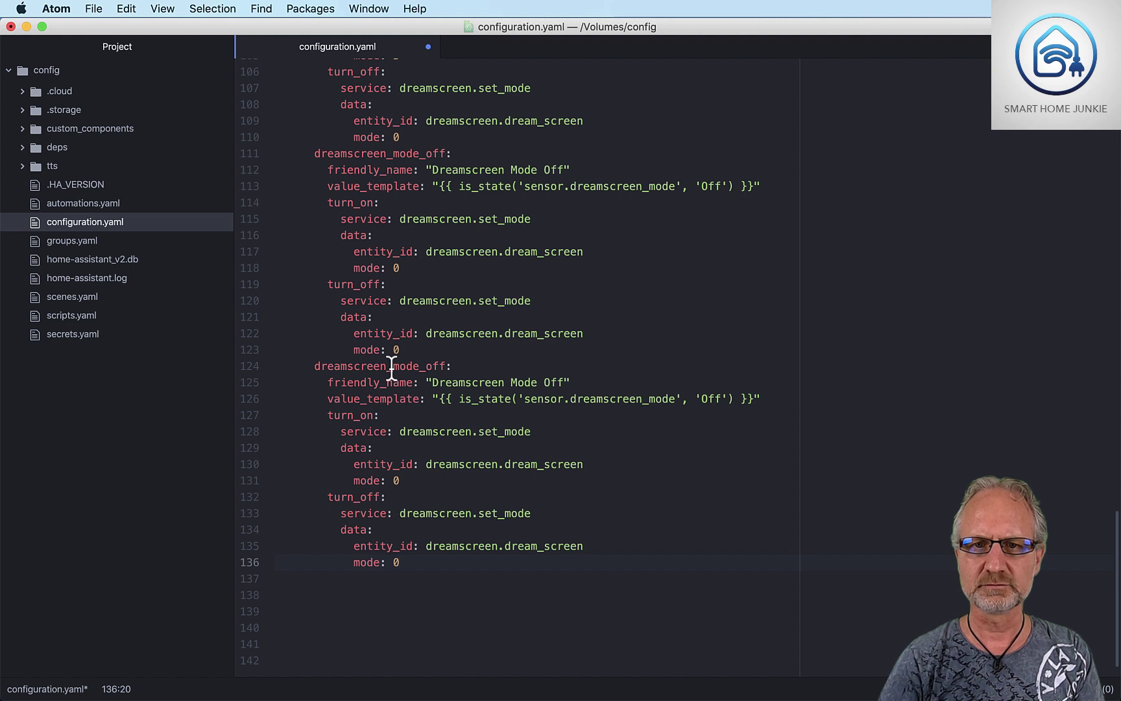
pyautogui.moveTo(392, 366); pyautogui.dragTo(446, 366)
pyautogui.write('input_')
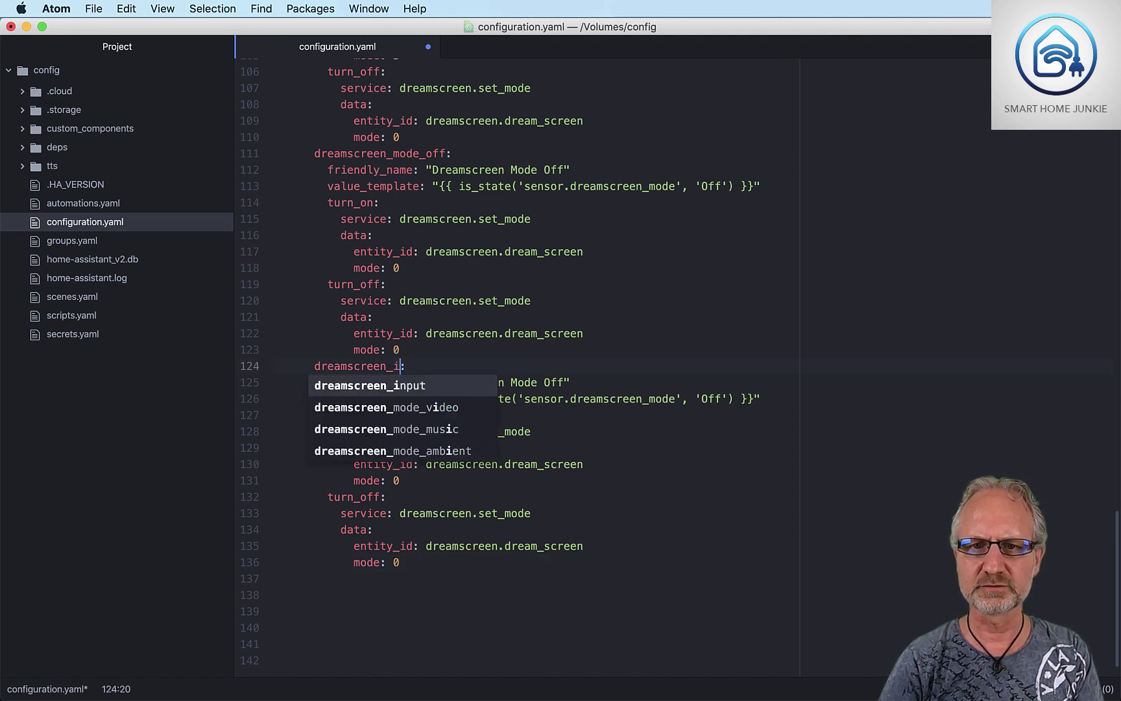
pyautogui.write('t')
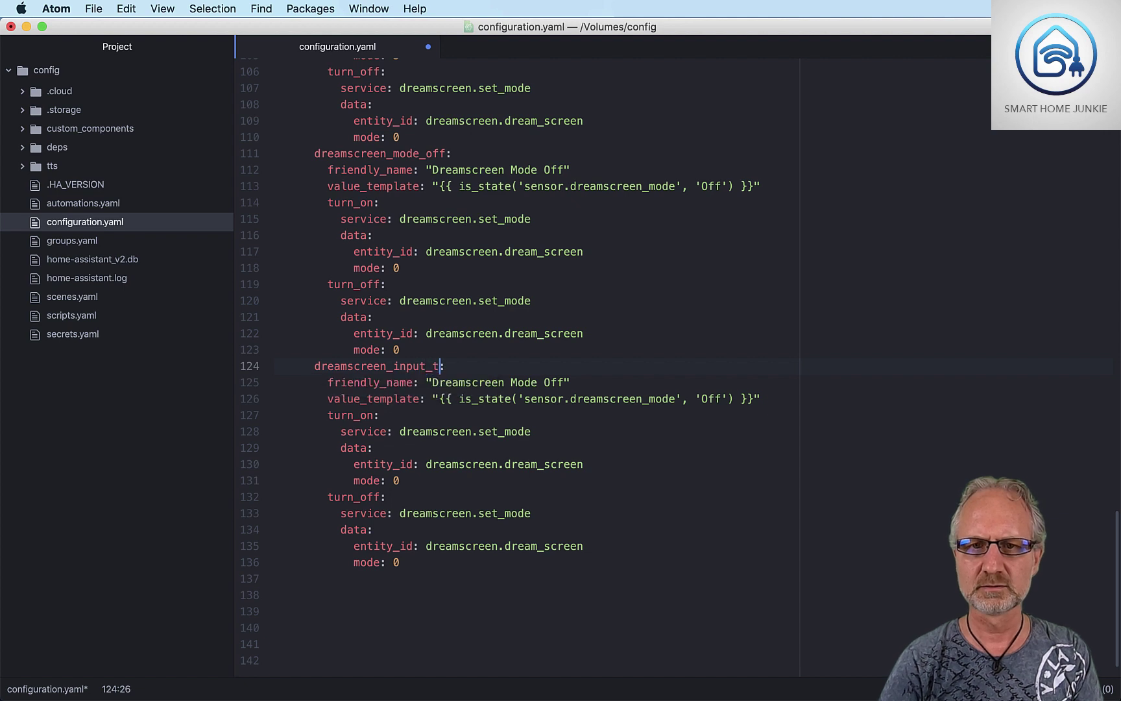
pyautogui.write('elevision')
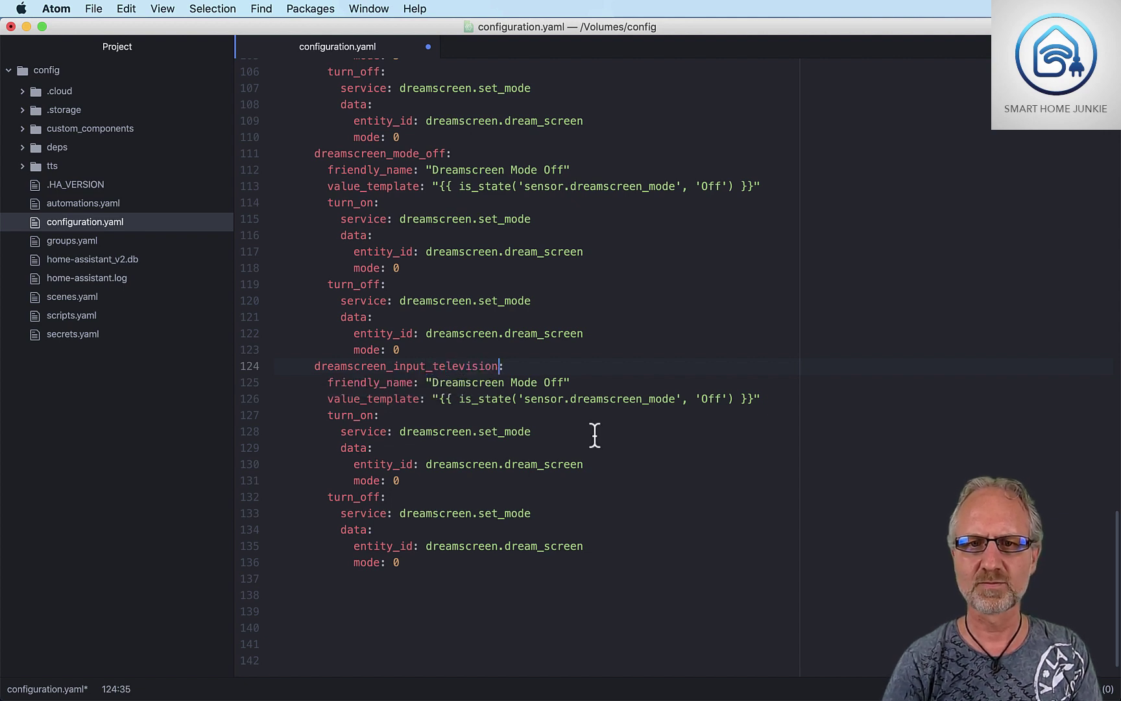
# Step: Set the friendly_name of the dreamscreen_input_television switch to "Dreamscreen Input Television"
pyautogui.moveTo(511, 382); pyautogui.dragTo(569, 383)
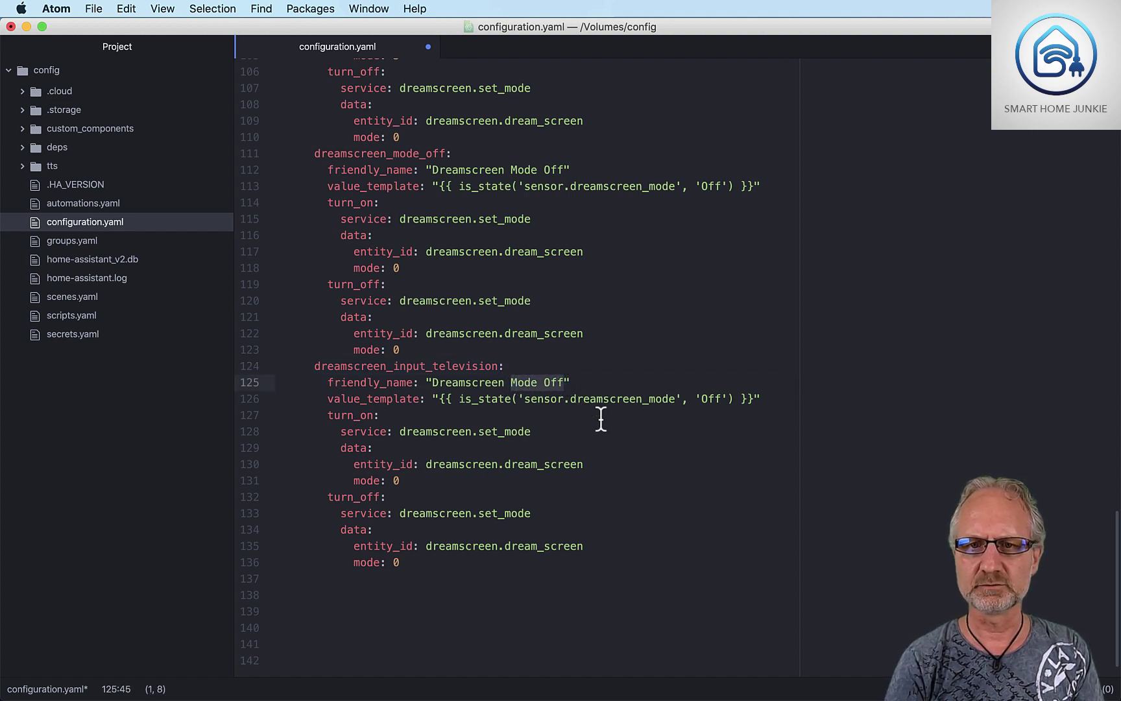
pyautogui.write('Input')
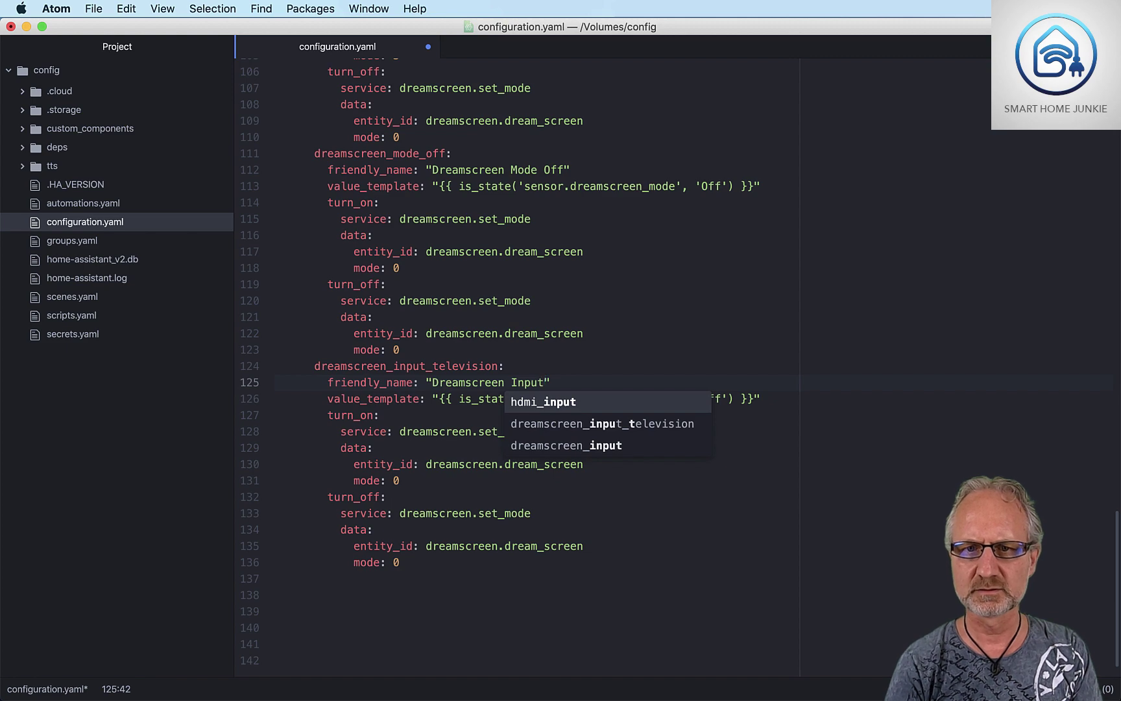
pyautogui.write(' T')
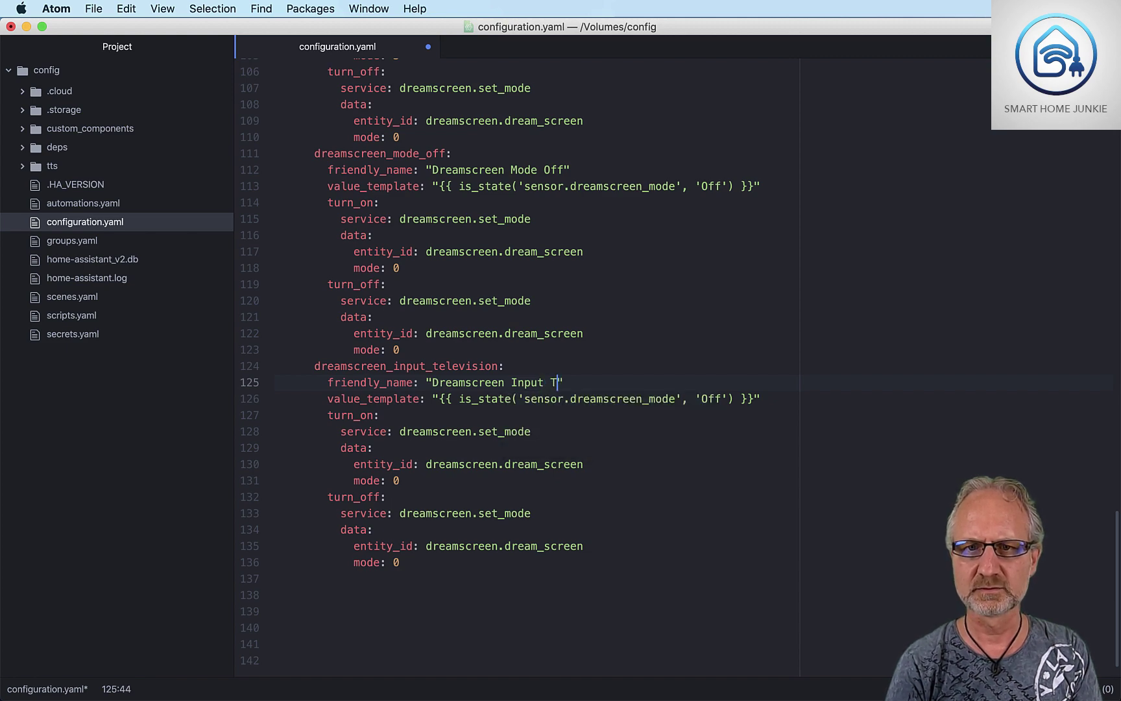
pyautogui.write('elevision')
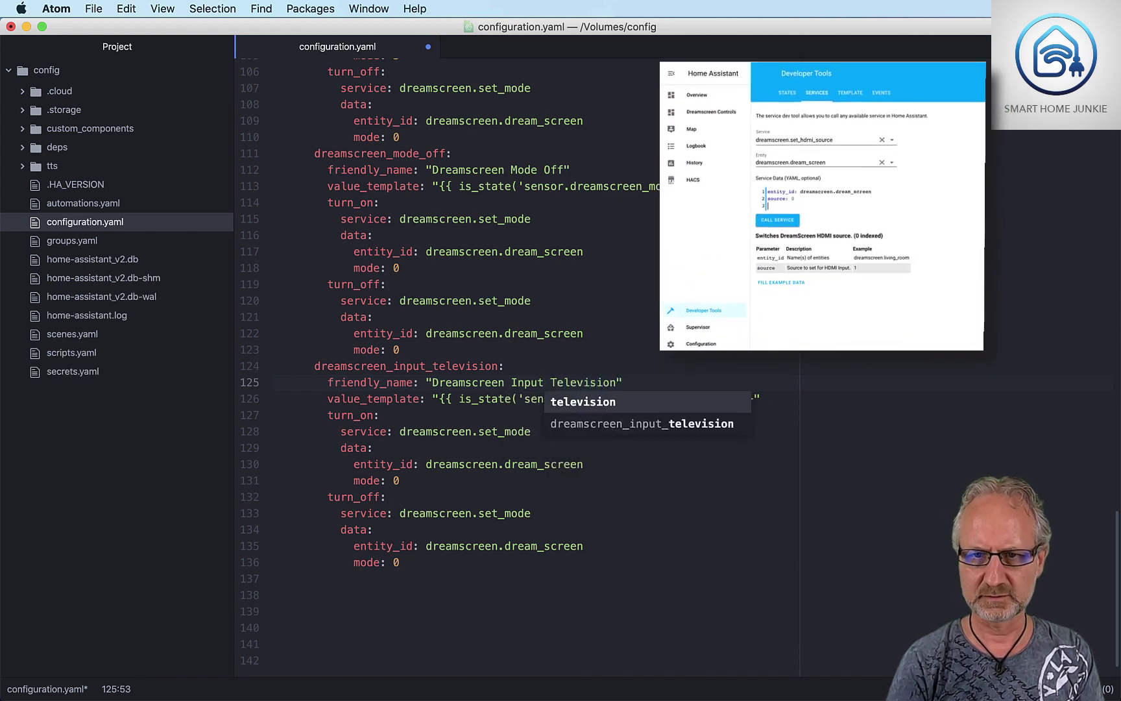
pyautogui.click(650, 370)
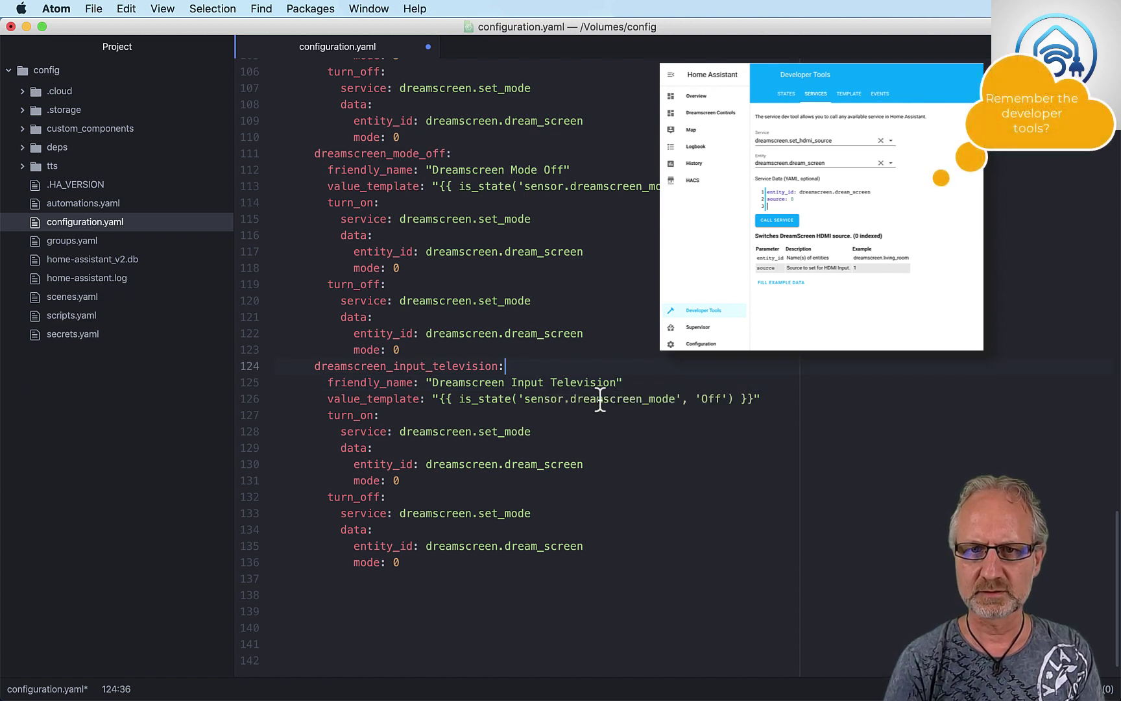
# Step: Make the dreamscreen_input_television value_template check whether sensor.dreamscreen_input is 'Television'
pyautogui.moveTo(649, 399); pyautogui.dragTo(676, 398)
pyautogui.write('input')
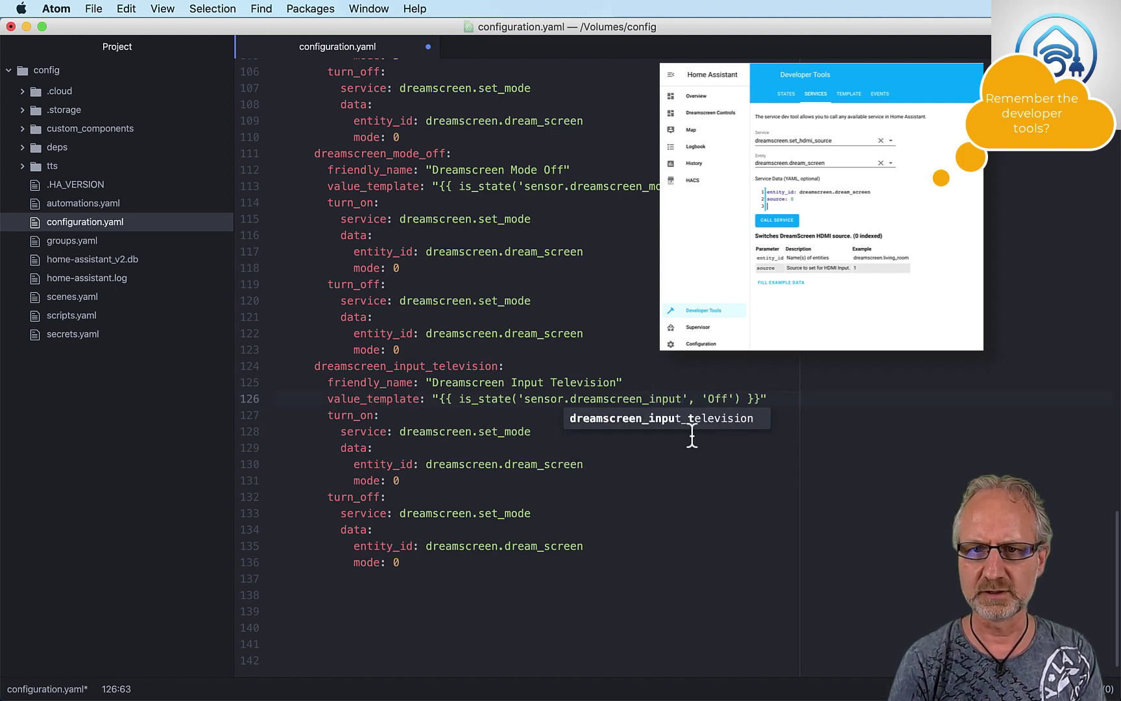
pyautogui.moveTo(709, 399); pyautogui.dragTo(730, 398)
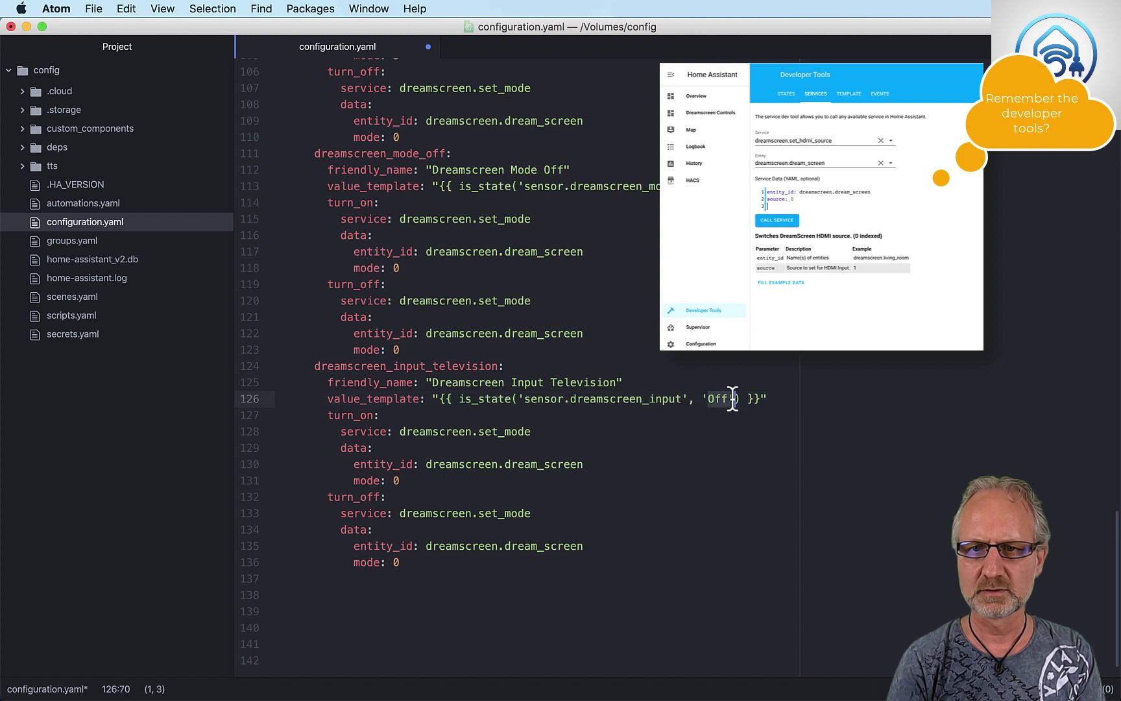
pyautogui.write('Television')
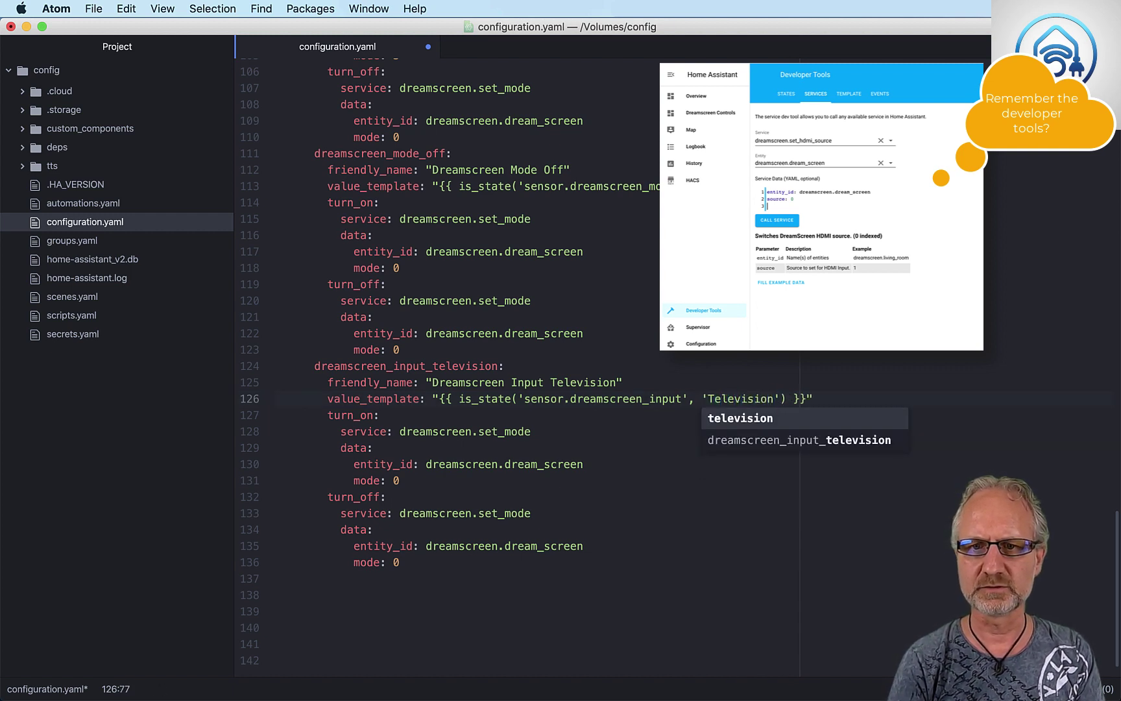
pyautogui.click(821, 397)
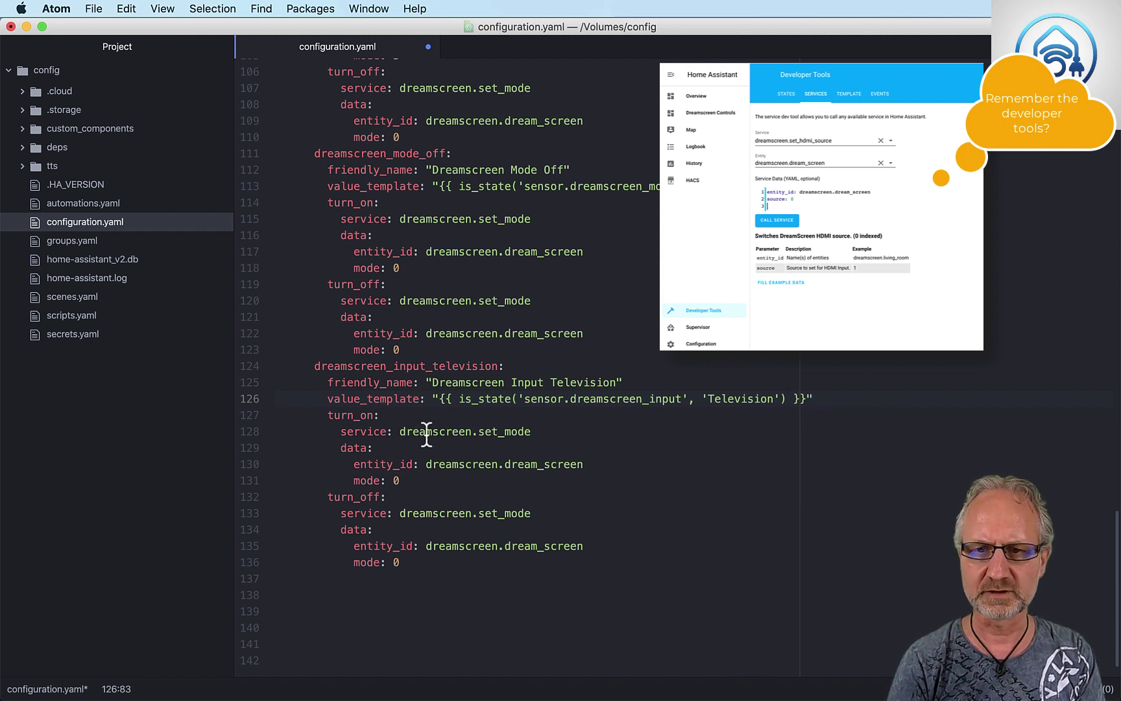
# Step: In the turn_on section of dreamscreen_input_television, change the service to dreamscreen.set_hdmi_source and rename the mode data key to source
pyautogui.click(504, 431)
pyautogui.moveTo(504, 431); pyautogui.dragTo(531, 432)
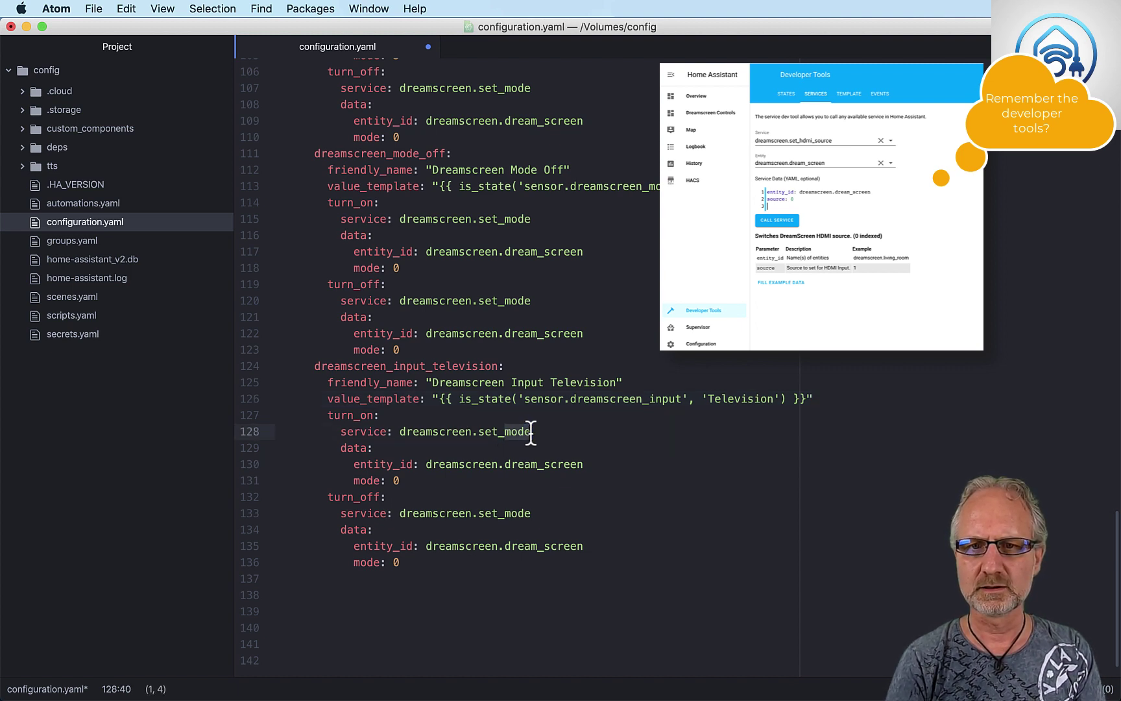
pyautogui.write('hdmi_')
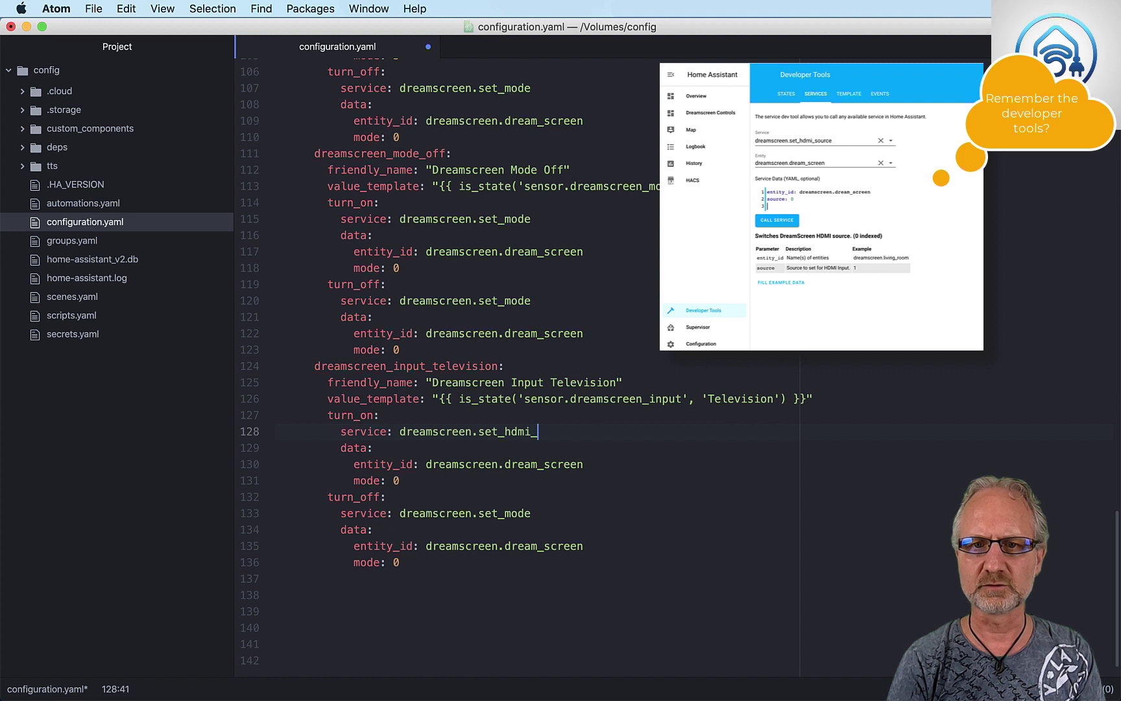
pyautogui.write('source')
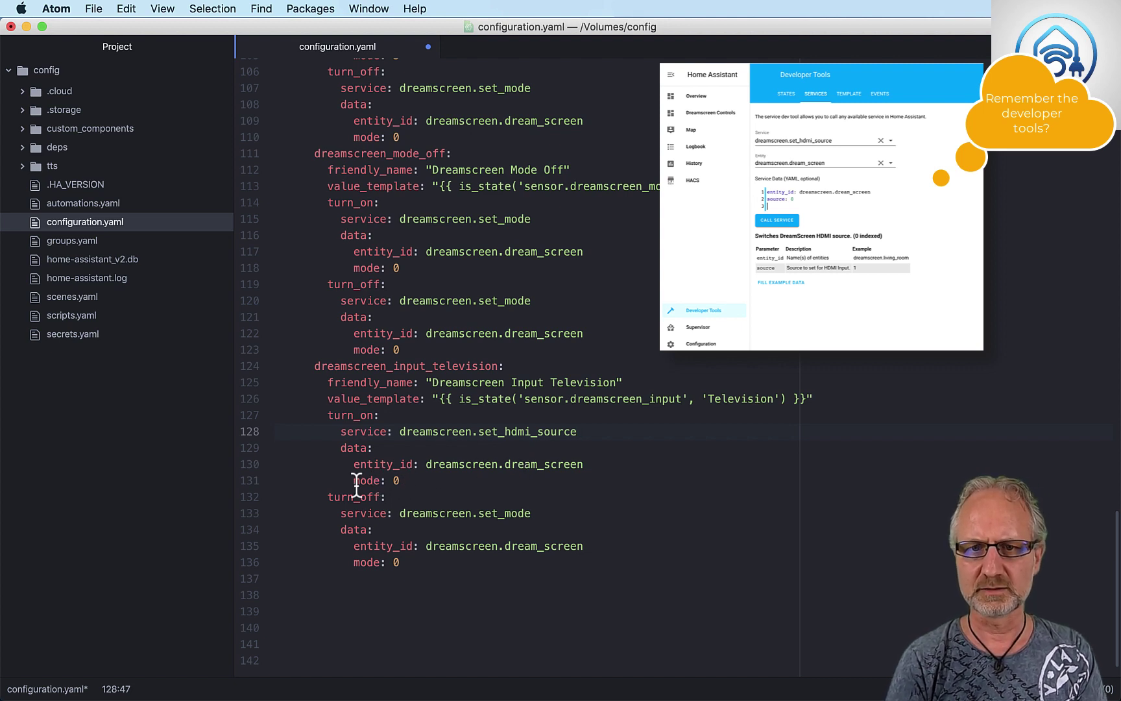
pyautogui.moveTo(356, 483); pyautogui.dragTo(383, 487)
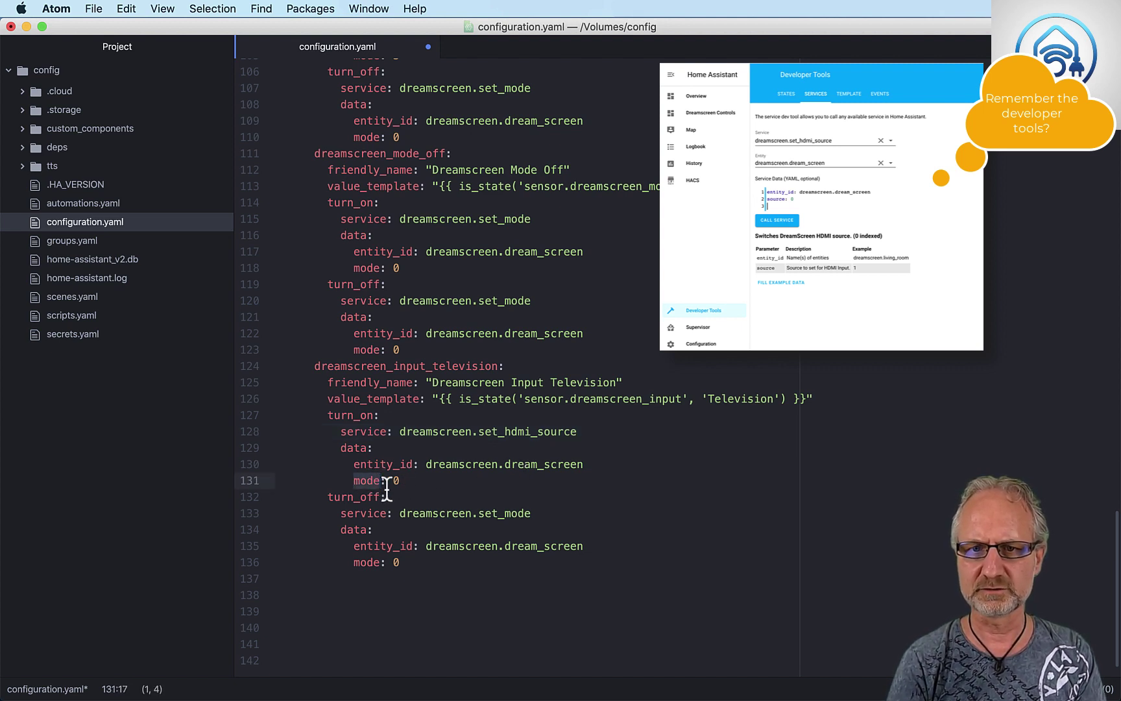
pyautogui.write('source')
pyautogui.press('Right')
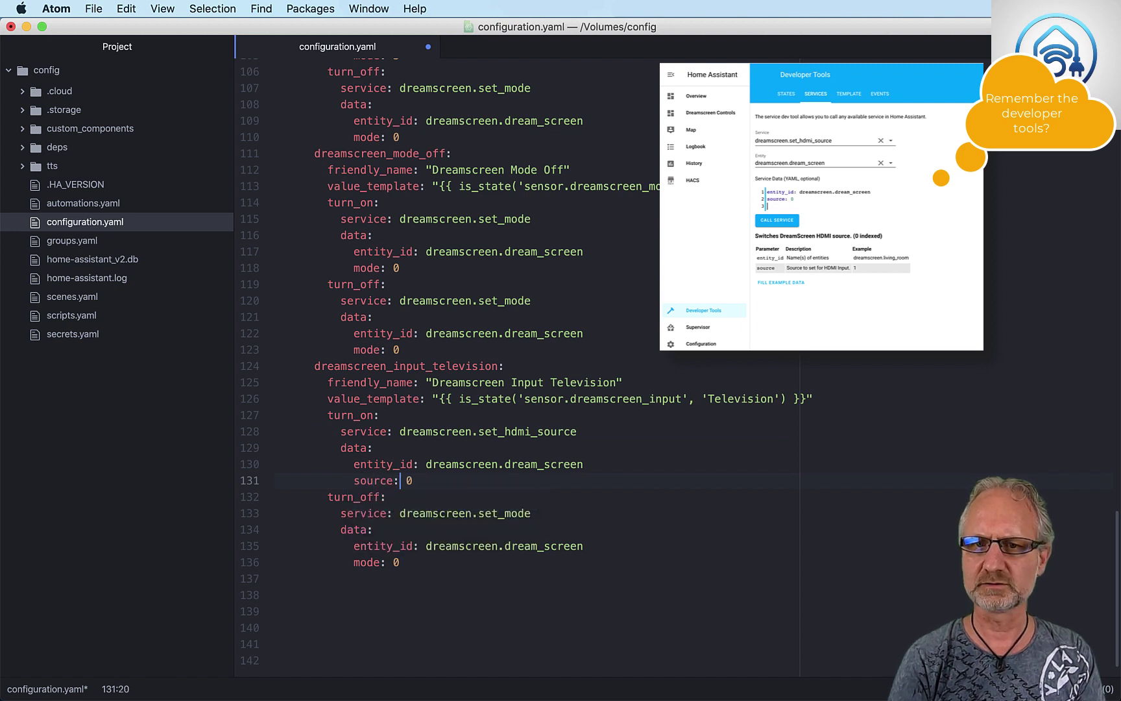
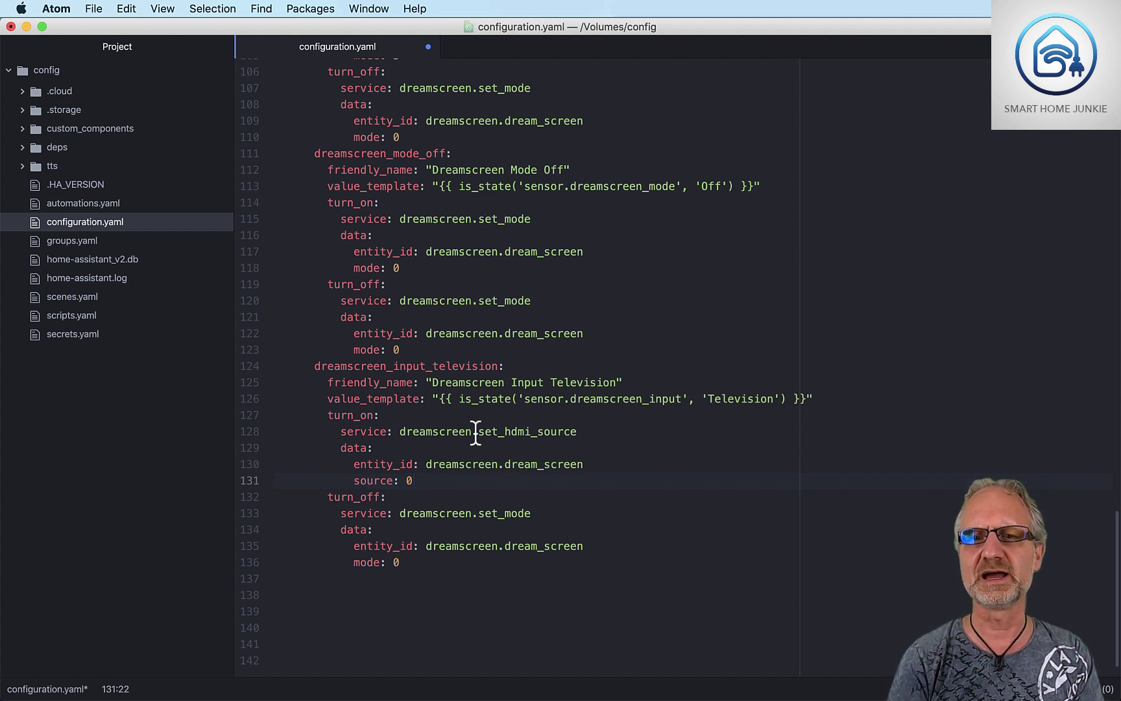
# Step: Switch to Home Assistant in Chrome and open the Helpers page of the configuration
pyautogui.hotkey('ctrl', 'Left')
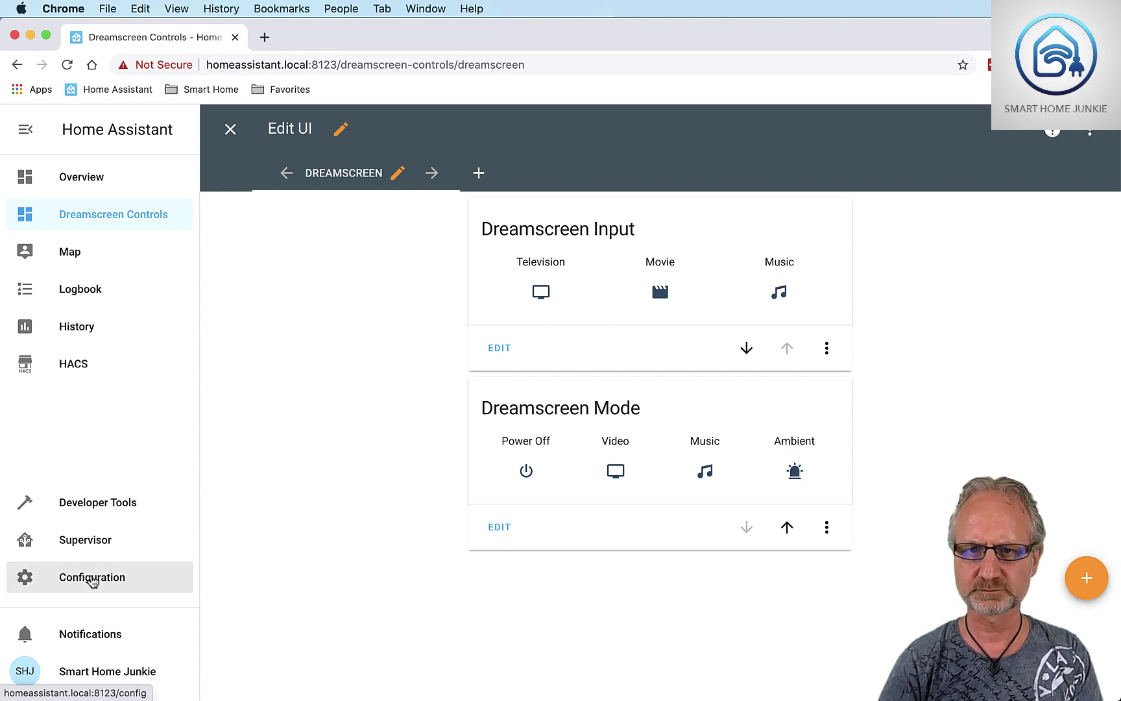
pyautogui.click(92, 579)
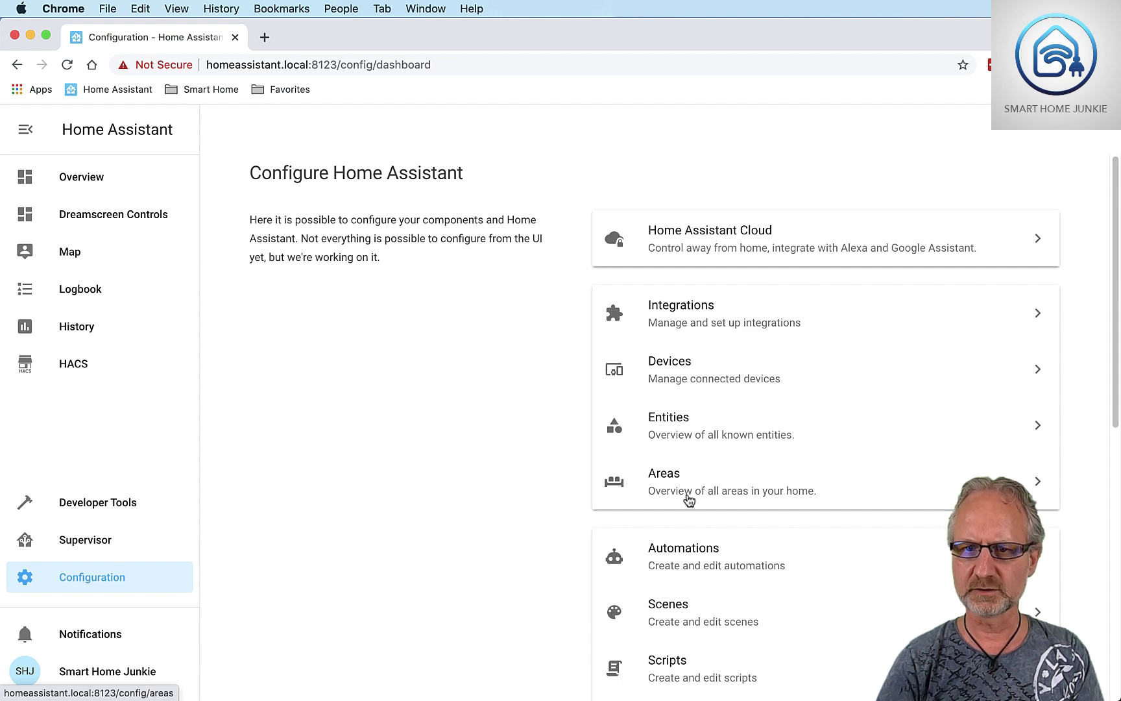
pyautogui.scroll(-5, 689, 500)
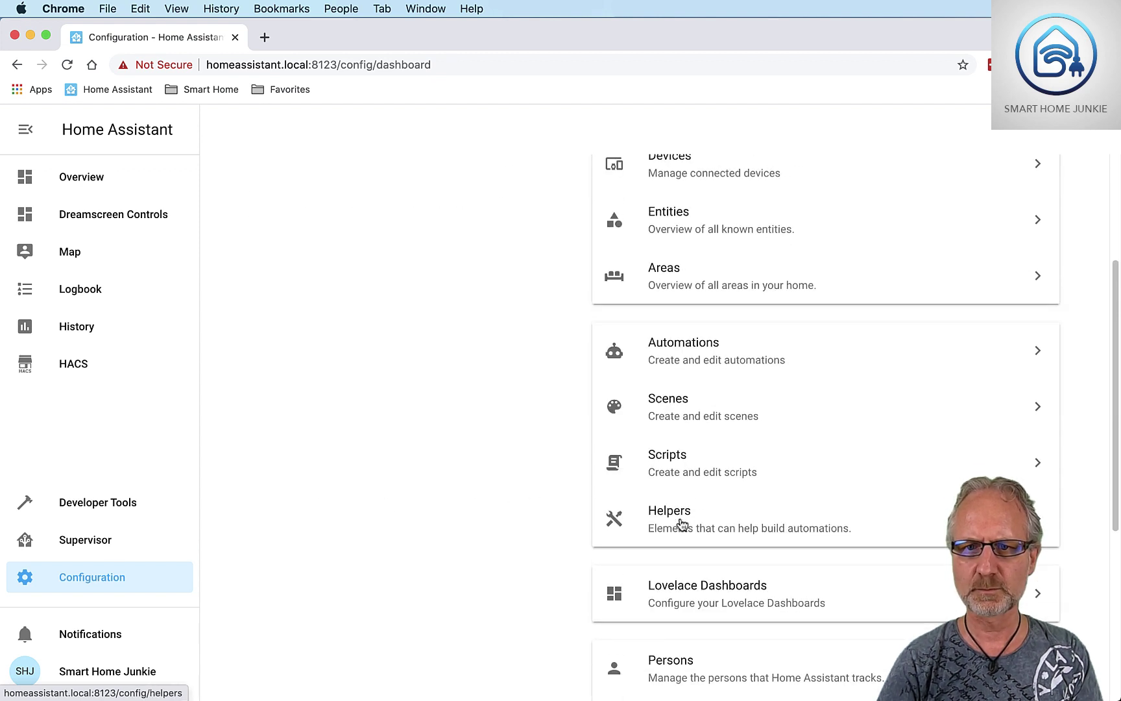
pyautogui.click(680, 523)
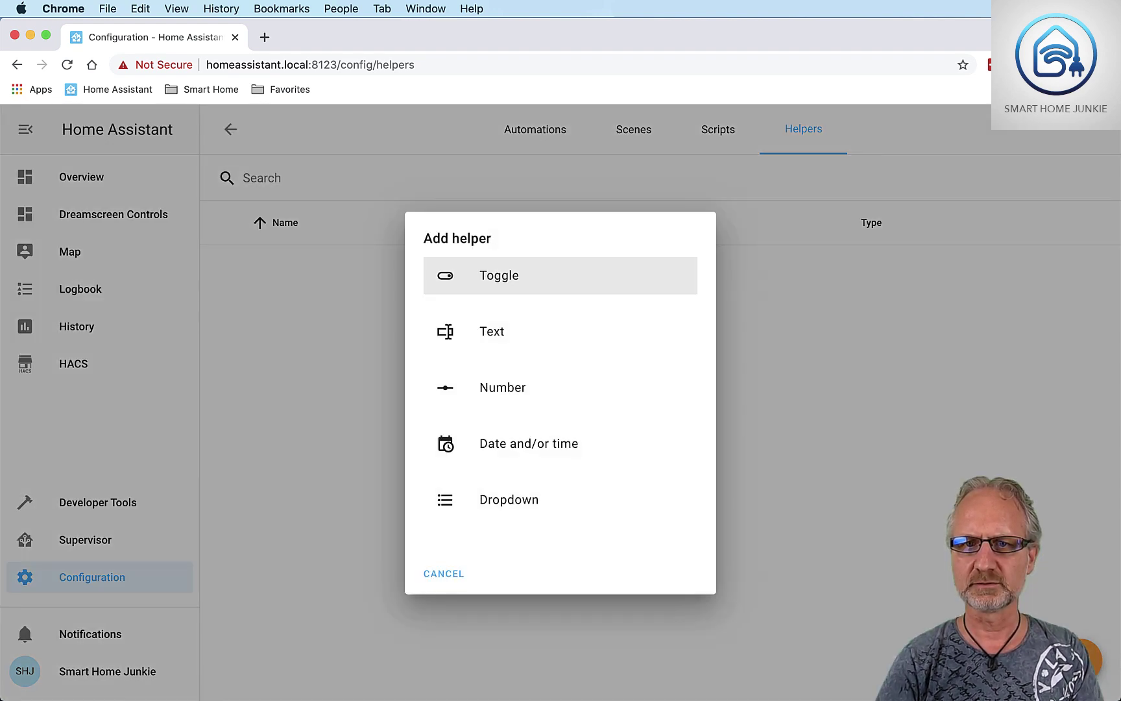
# Step: Create a Toggle helper named dummy without an icon
pyautogui.click(1093, 667)
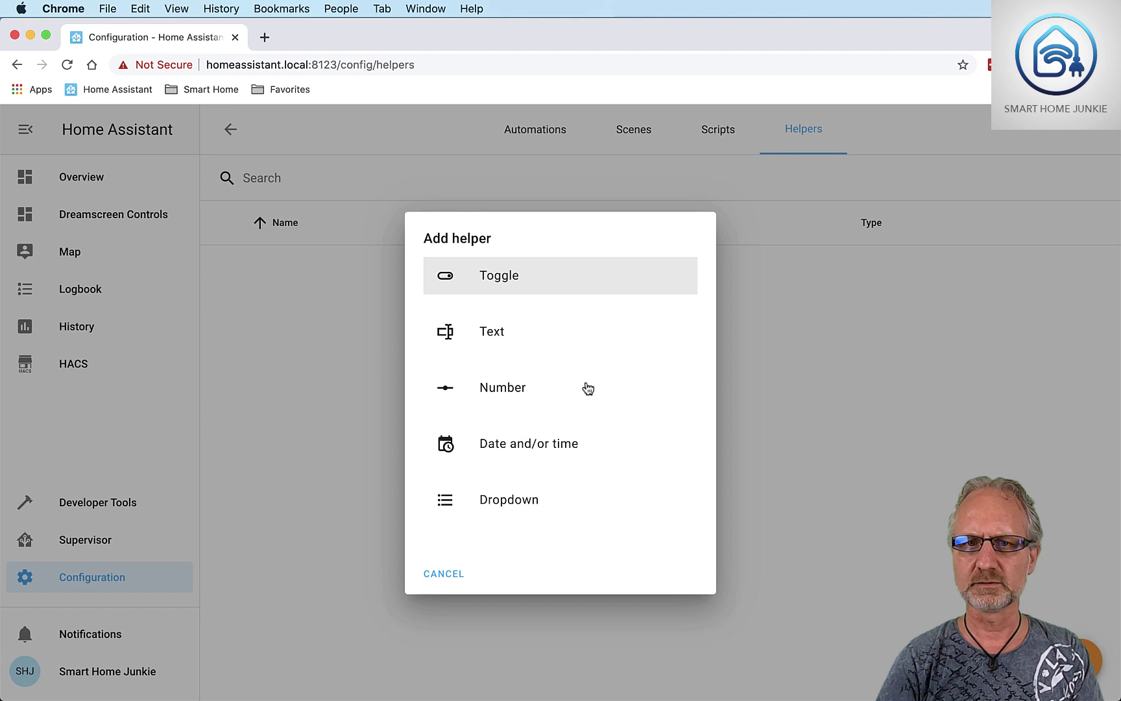
pyautogui.click(540, 292)
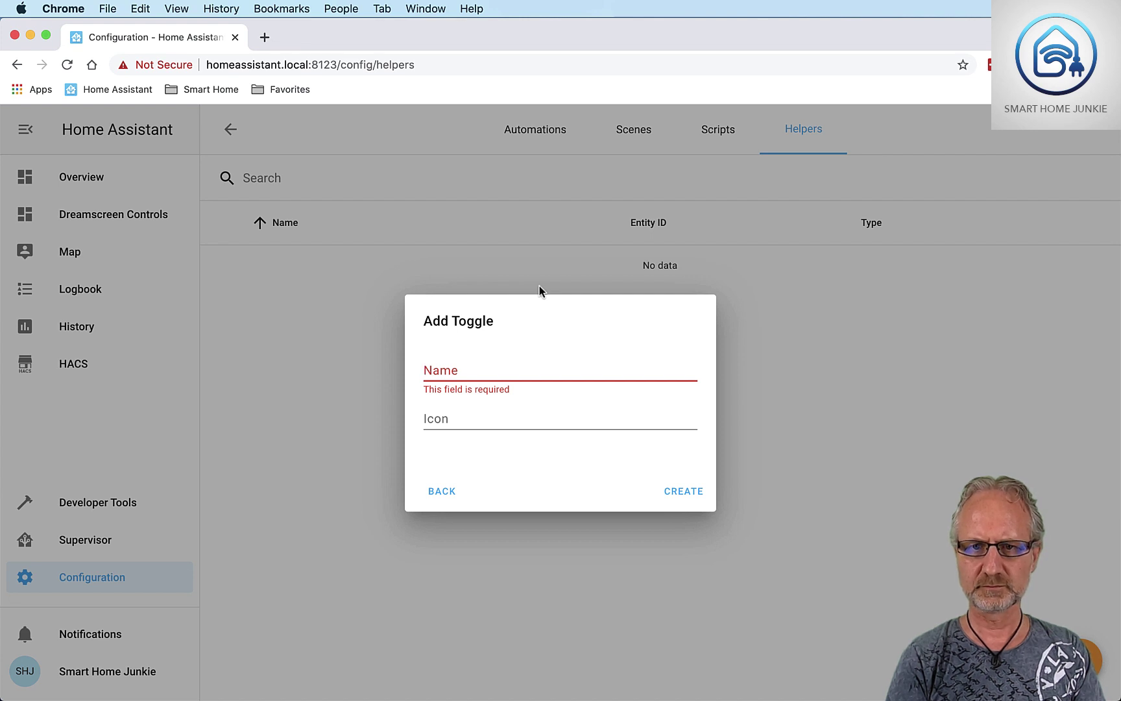
pyautogui.write('dummy')
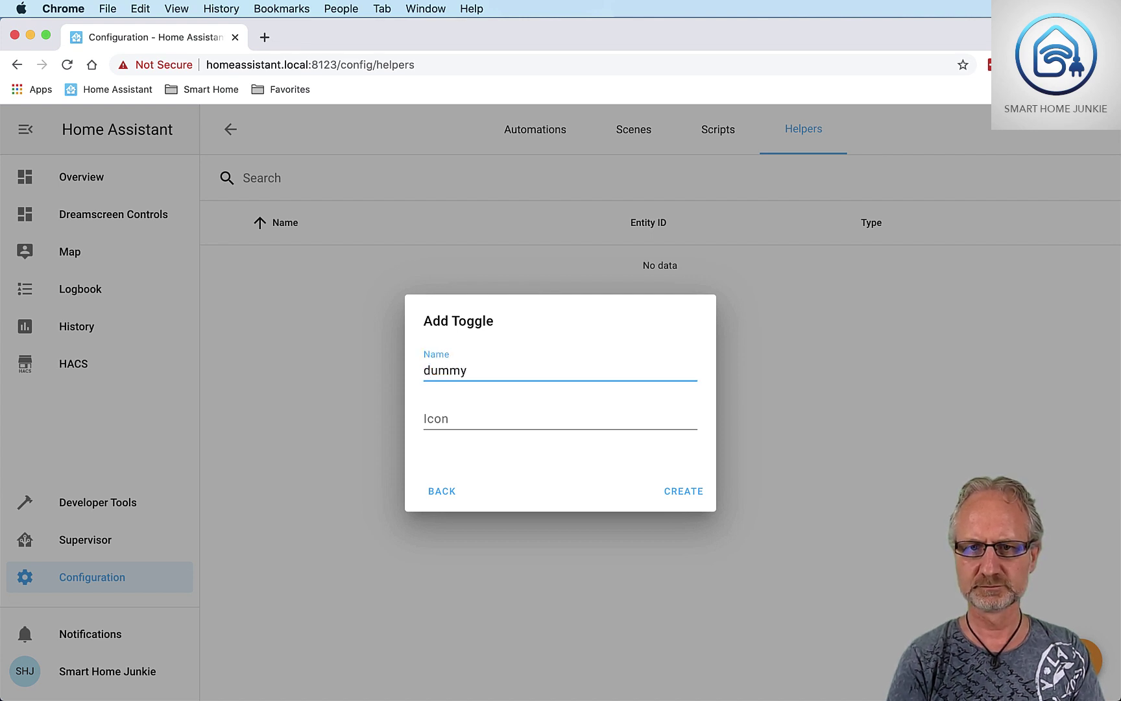
pyautogui.press('Tab')
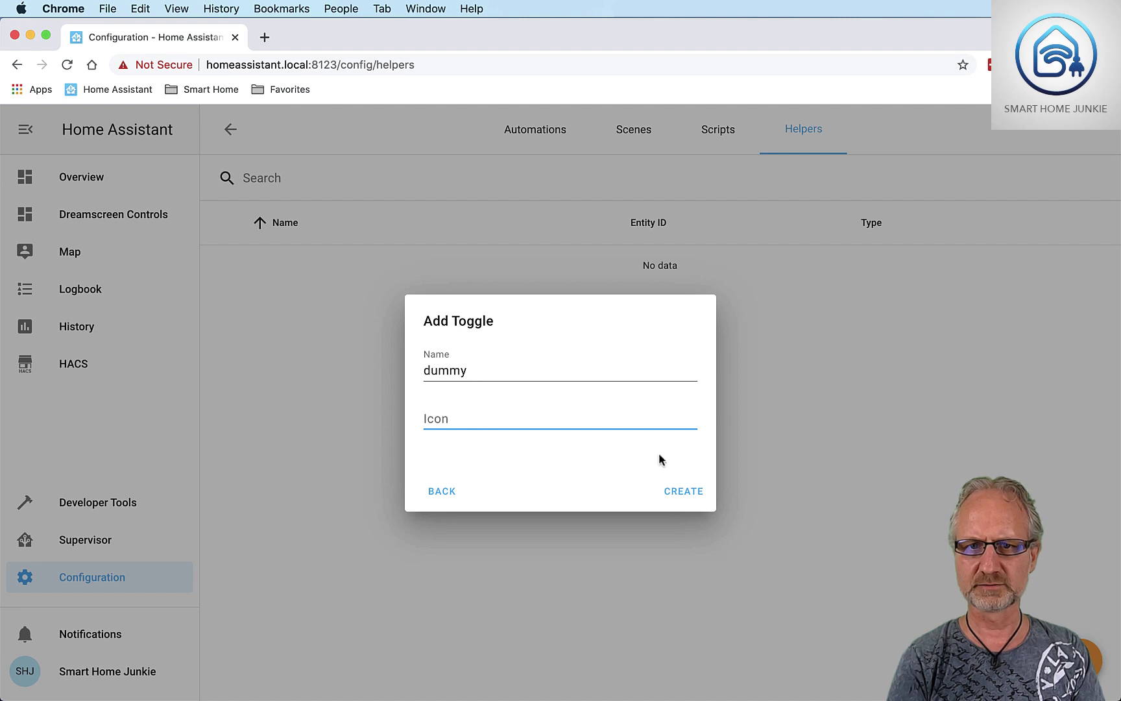
pyautogui.click(692, 501)
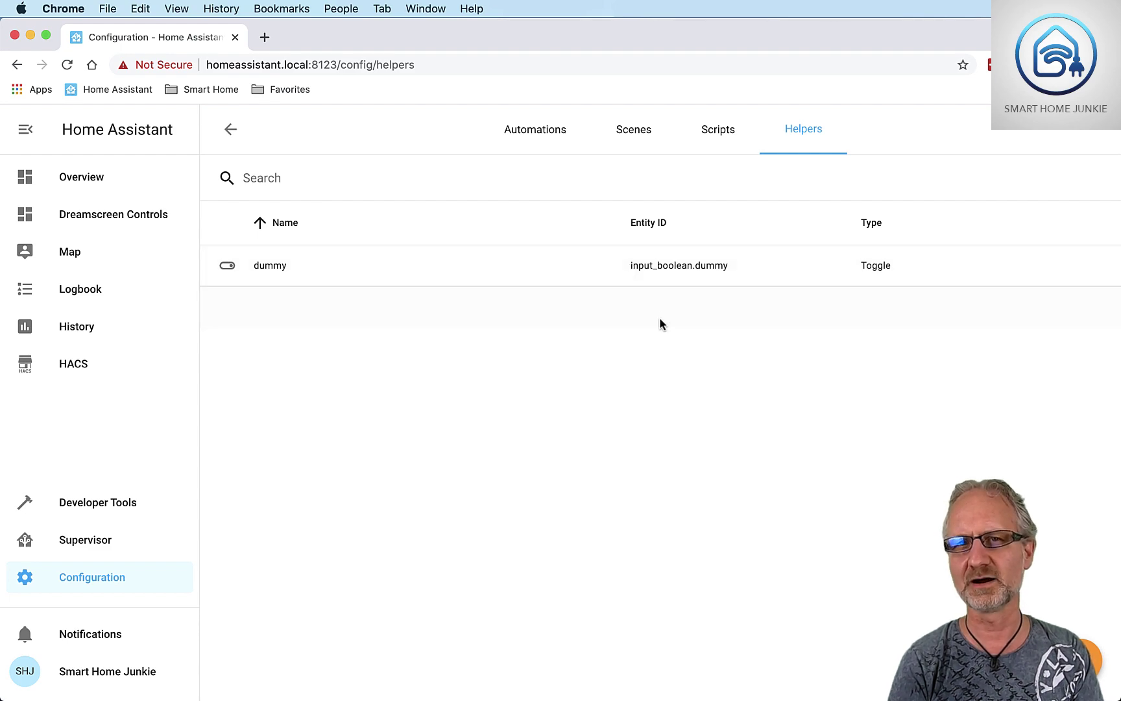
# Step: Back in configuration.yaml in Atom, set the turn_off service of dreamscreen_input_television to input_boolean.turn_off
pyautogui.hotkey('ctrl', 'Right')
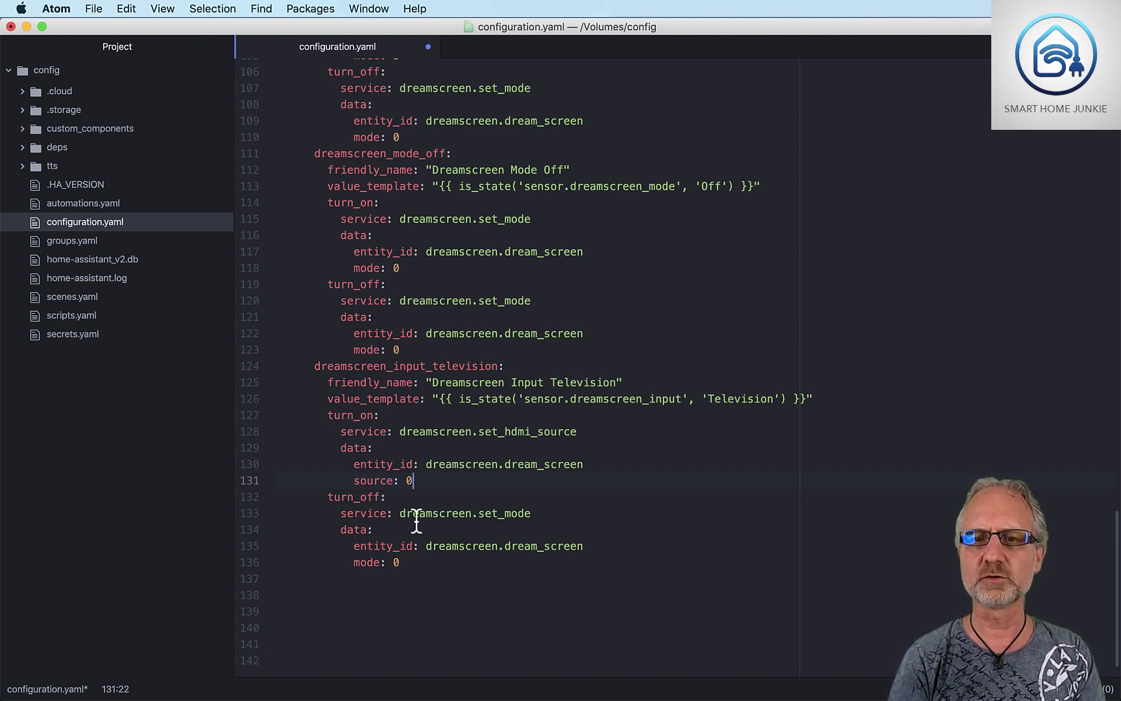
pyautogui.moveTo(399, 514); pyautogui.dragTo(530, 519)
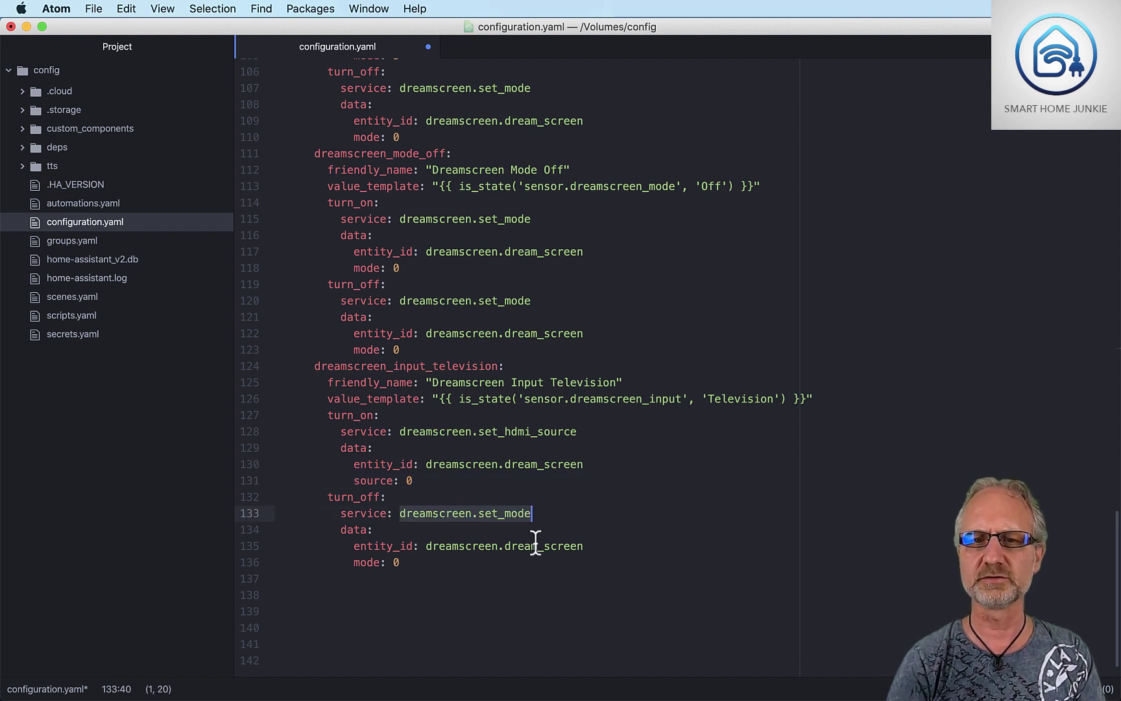
pyautogui.write('input')
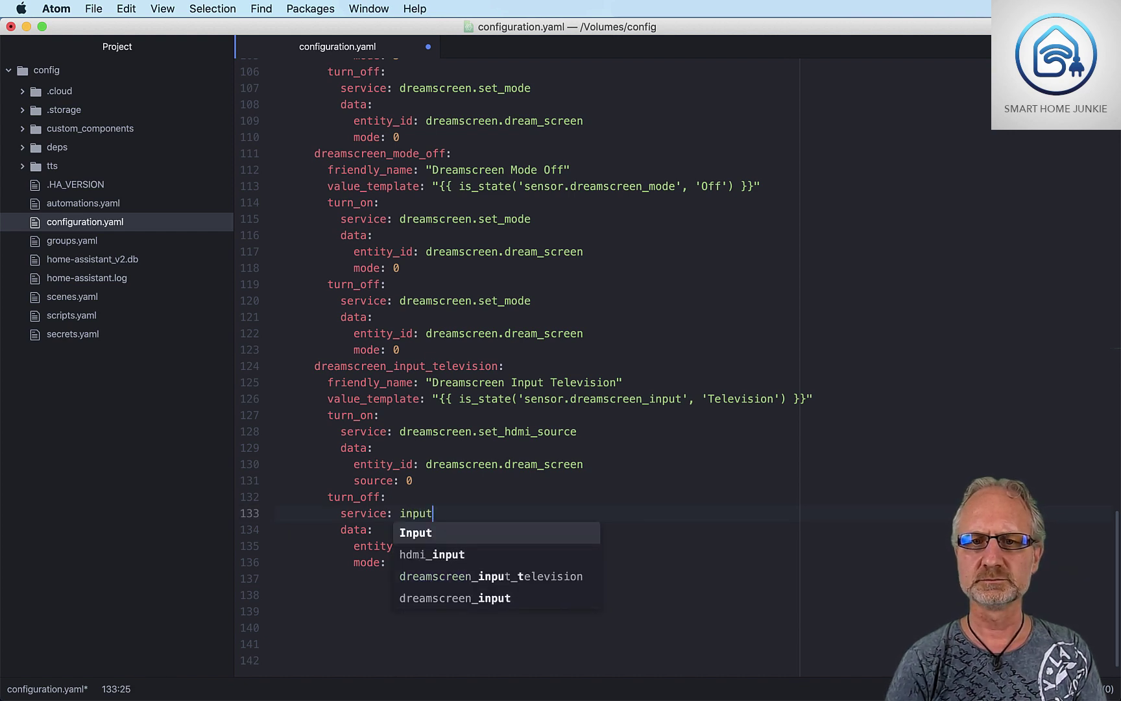
pyautogui.write('_')
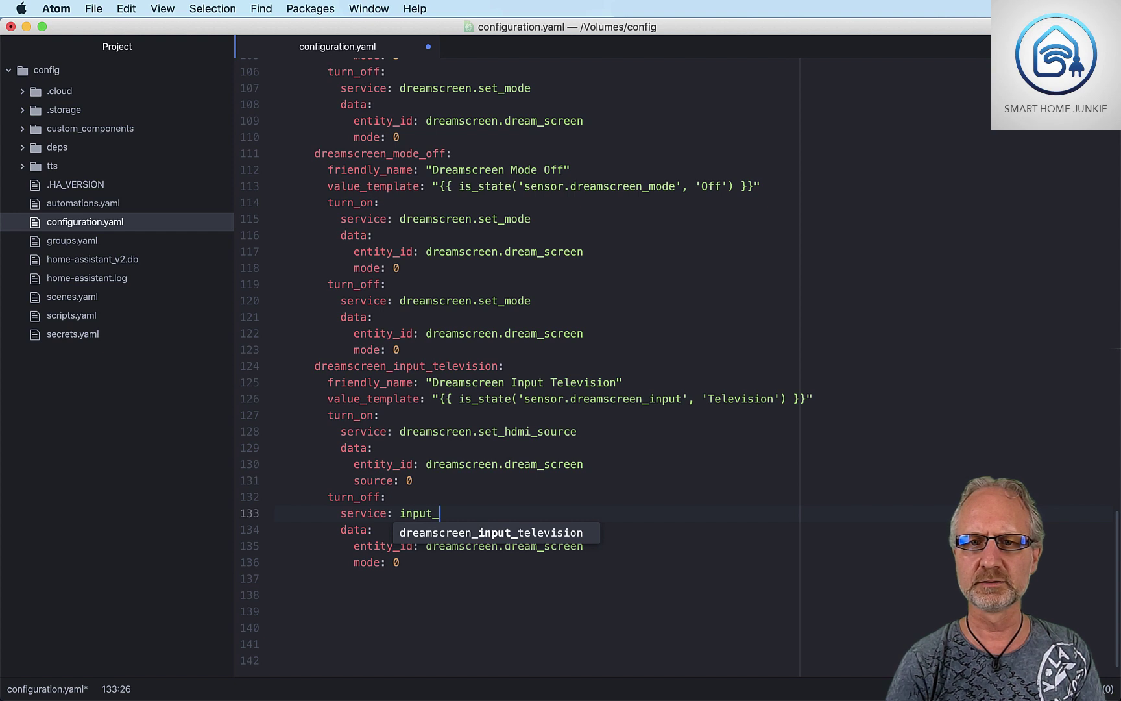
pyautogui.write('boolean')
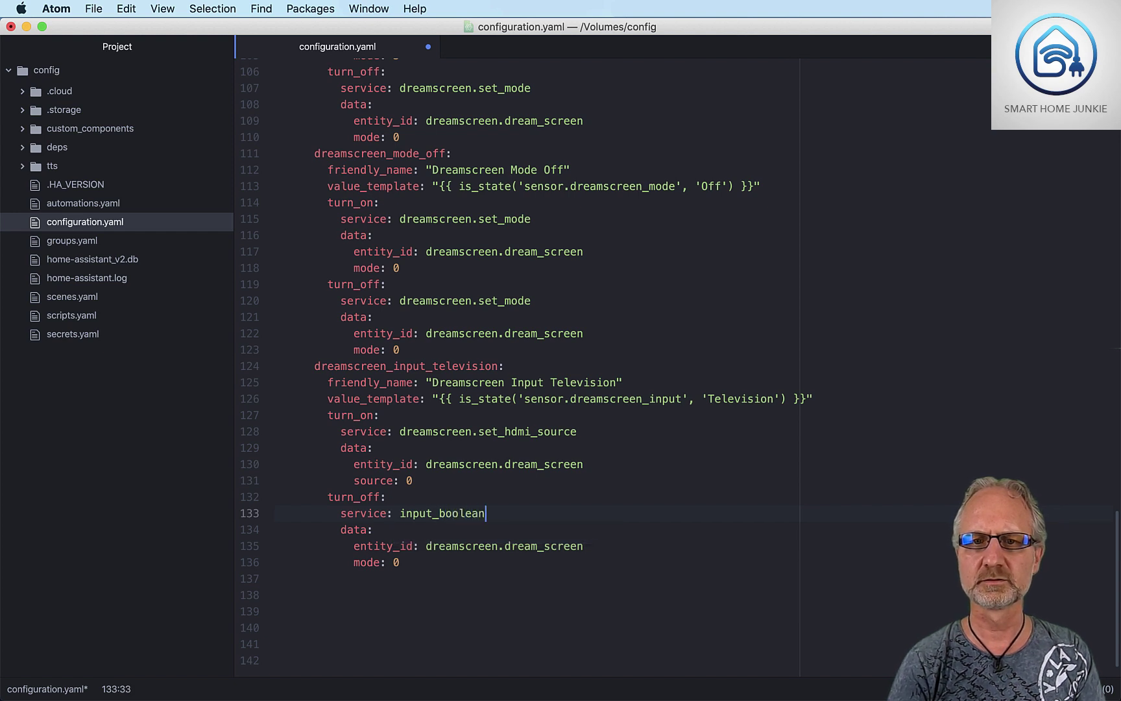
pyautogui.write('.tu')
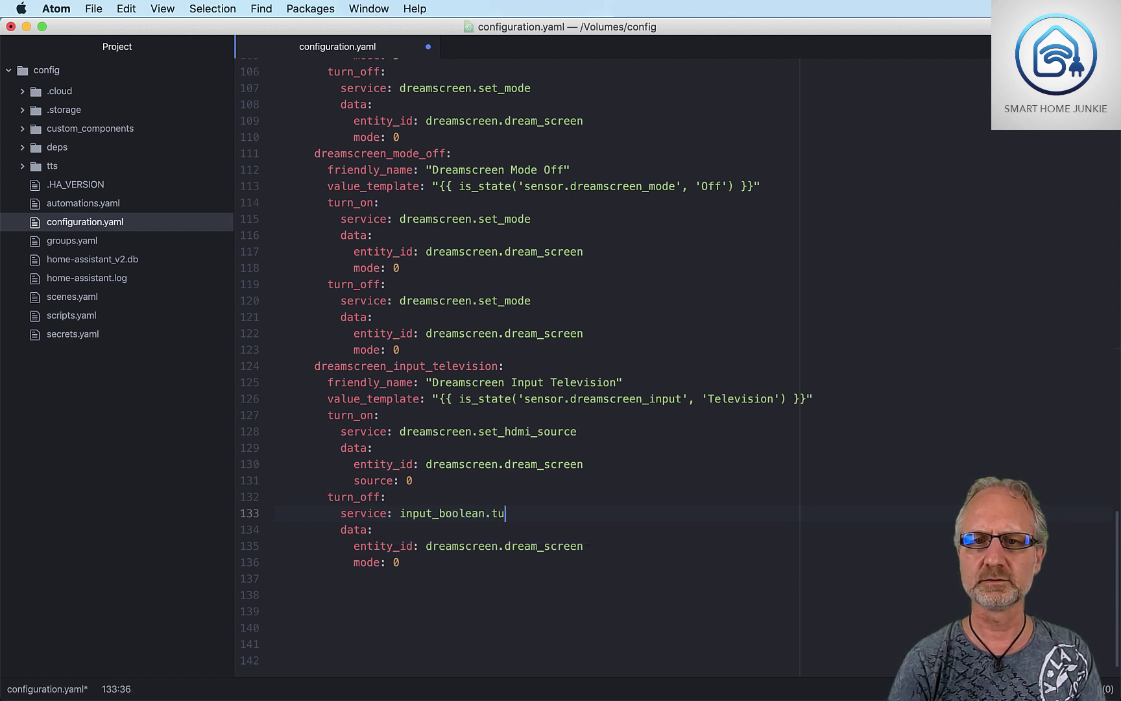
pyautogui.write('rn_off')
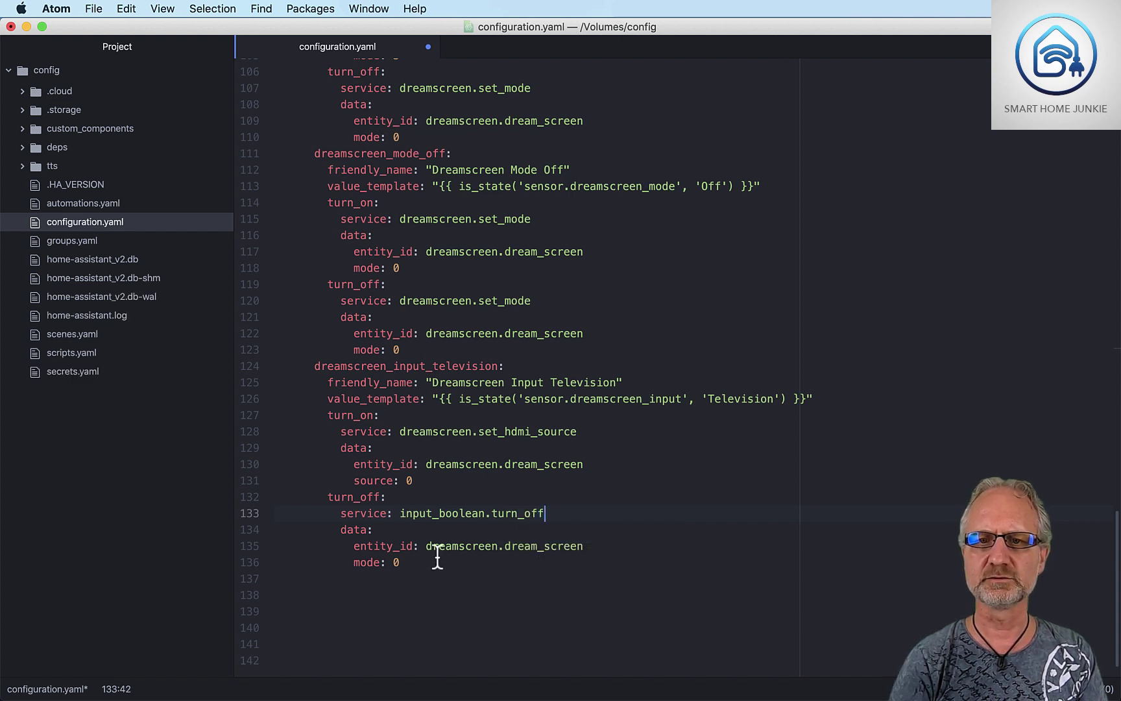
# Step: Set the entity_id in the turn_off data of dreamscreen_input_television to input_boolean.dummy
pyautogui.moveTo(426, 546); pyautogui.dragTo(583, 545)
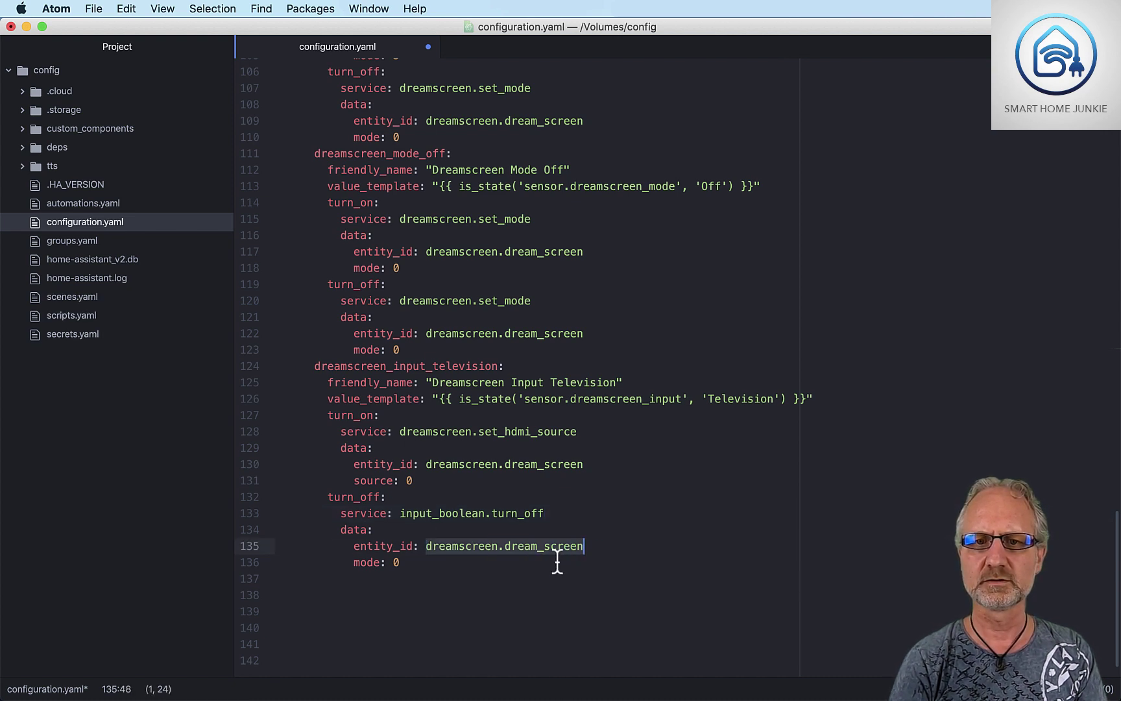
pyautogui.write('input')
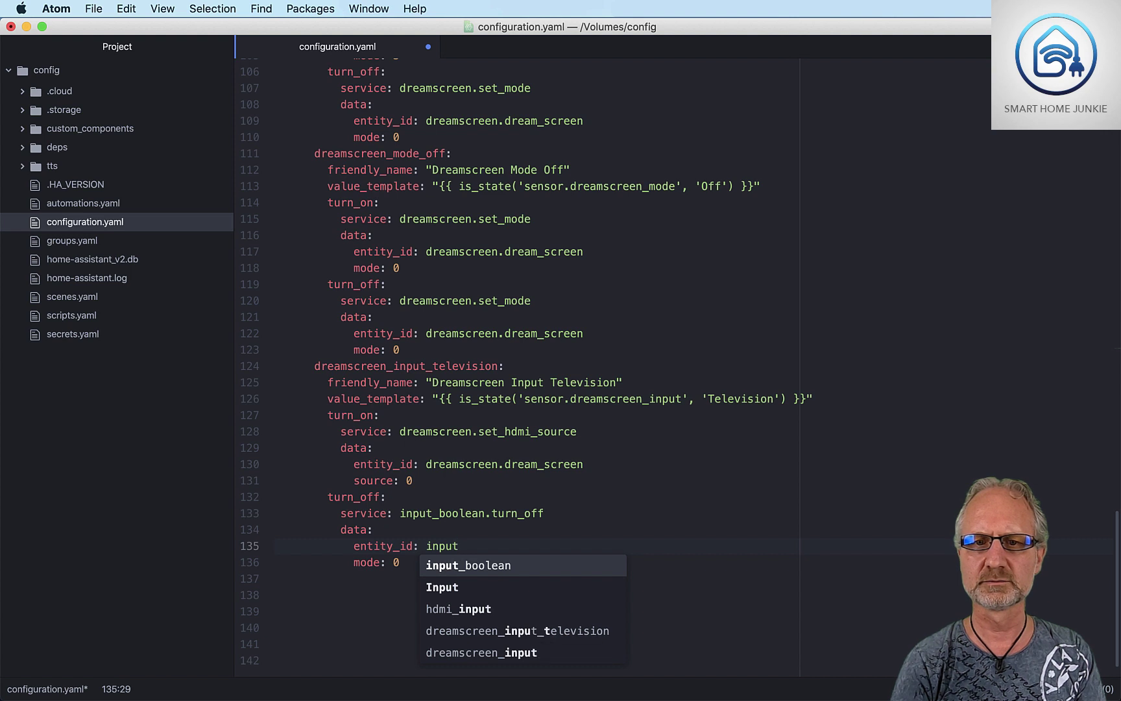
pyautogui.write('_')
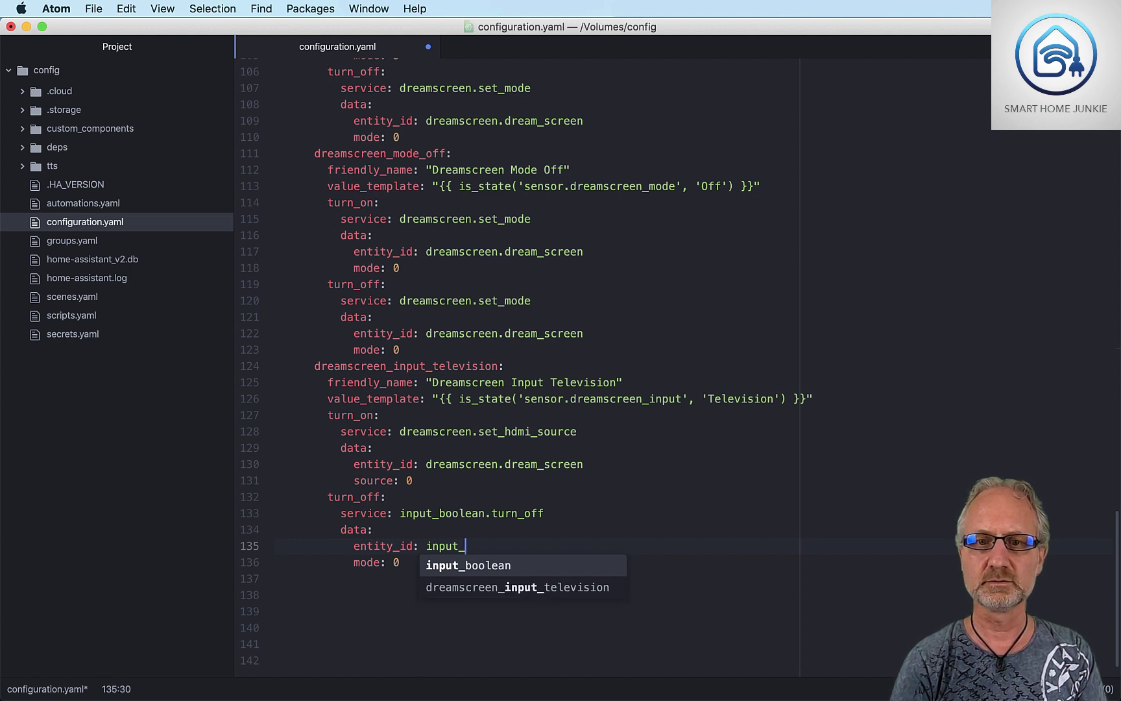
pyautogui.press('Tab')
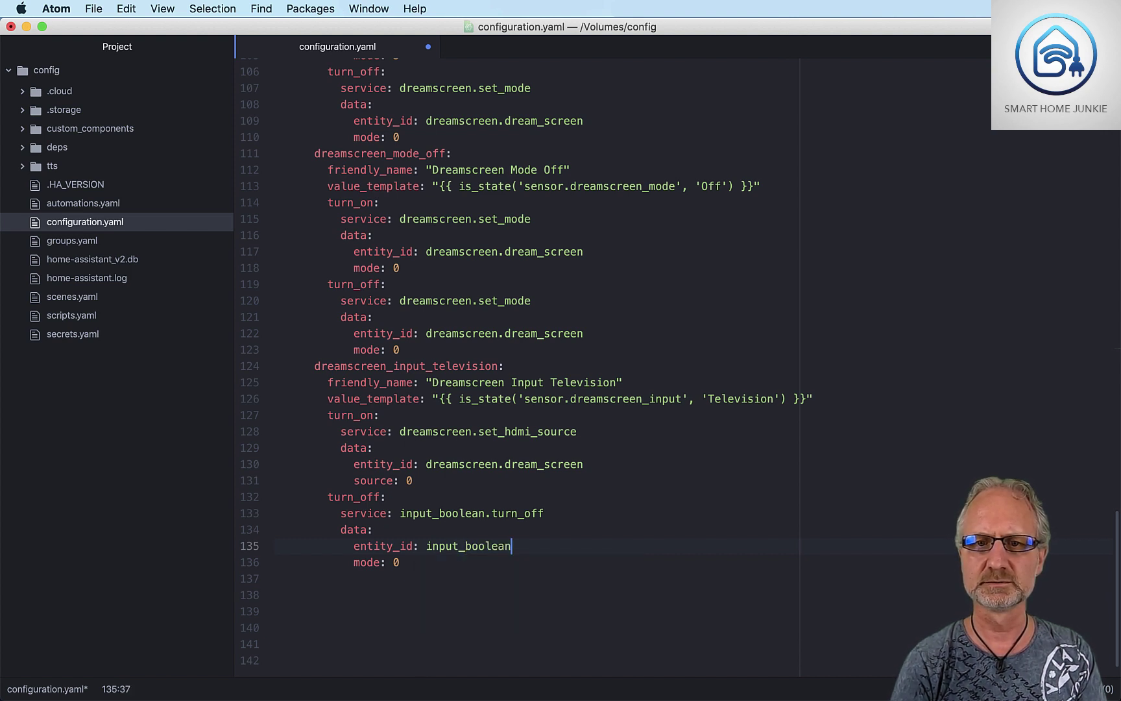
pyautogui.write('.dummy')
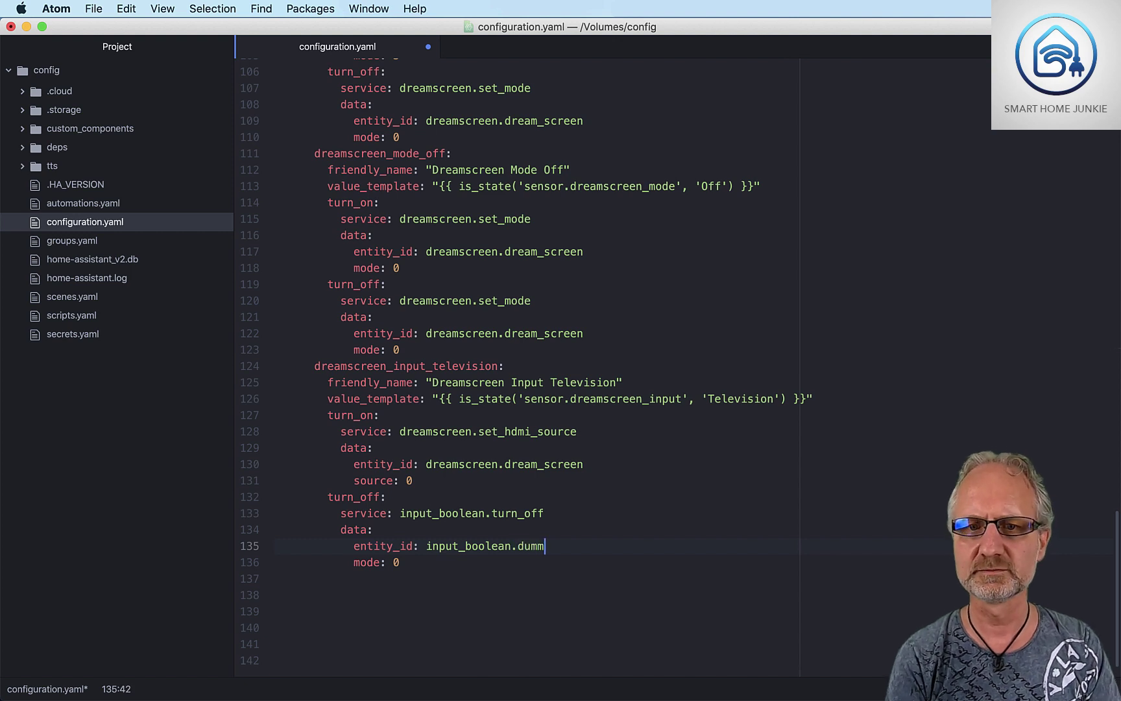
# Step: Remove the "mode: 0" entry from the turn_off data of dreamscreen_input_television
pyautogui.press('Down')
pyautogui.press('BackSpace')
pyautogui.press('BackSpace')
pyautogui.press('BackSpace')
pyautogui.press('BackSpace')
pyautogui.press('BackSpace')
pyautogui.press('BackSpace')
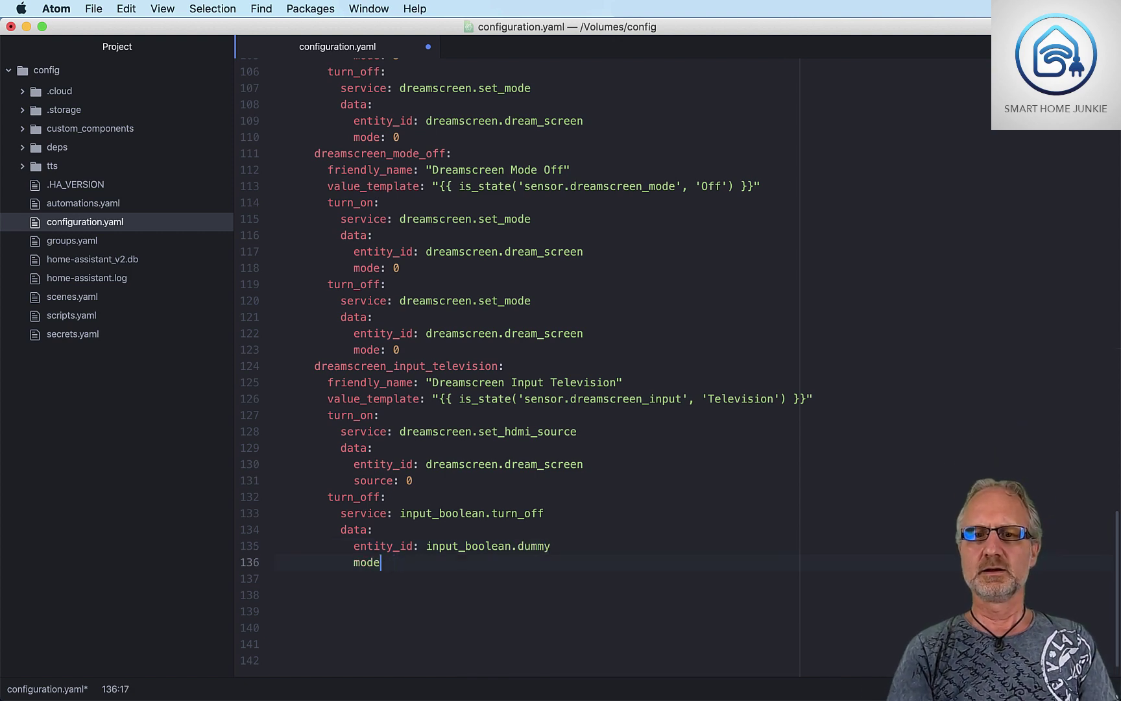
pyautogui.press('BackSpace')
pyautogui.press('BackSpace')
pyautogui.press('BackSpace')
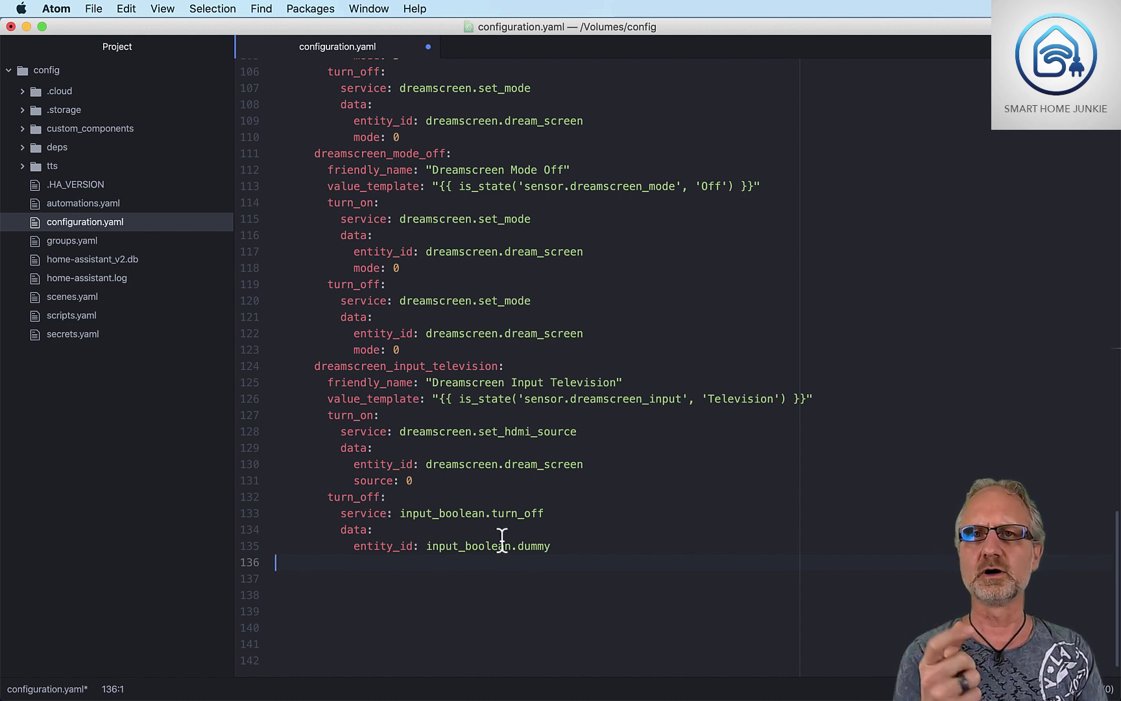
# Step: Duplicate the entire dreamscreen_input_television switch block directly below itself, starting on line 136
pyautogui.click(551, 546)
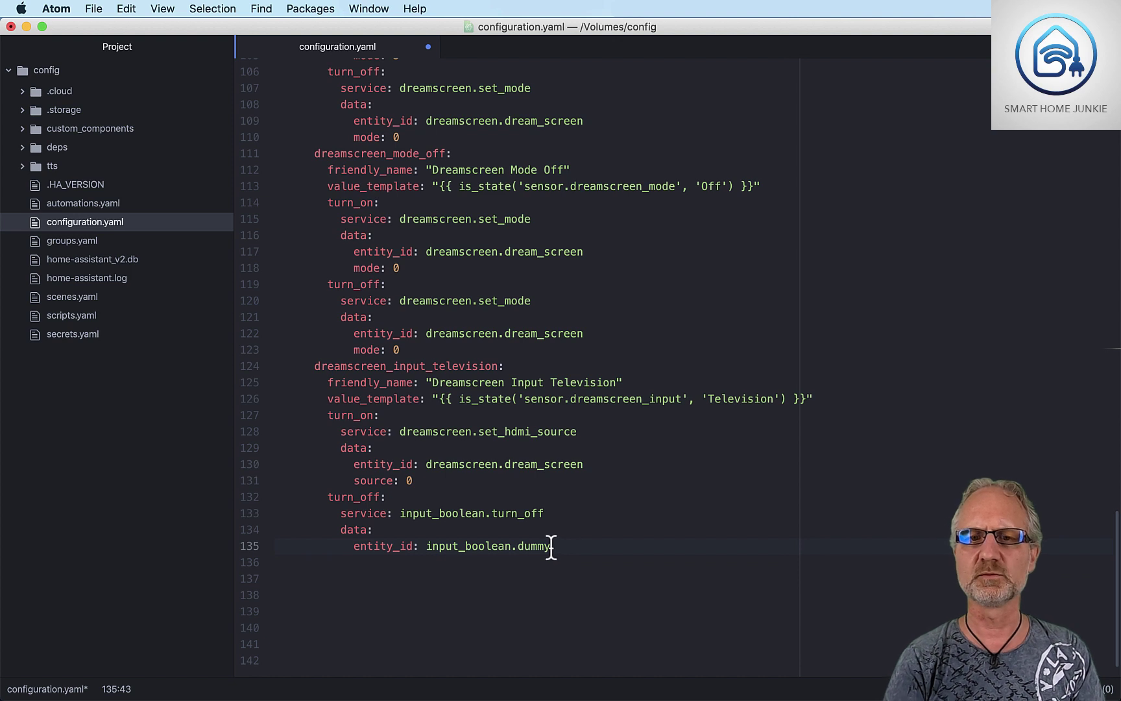
pyautogui.moveTo(551, 546); pyautogui.dragTo(262, 375)
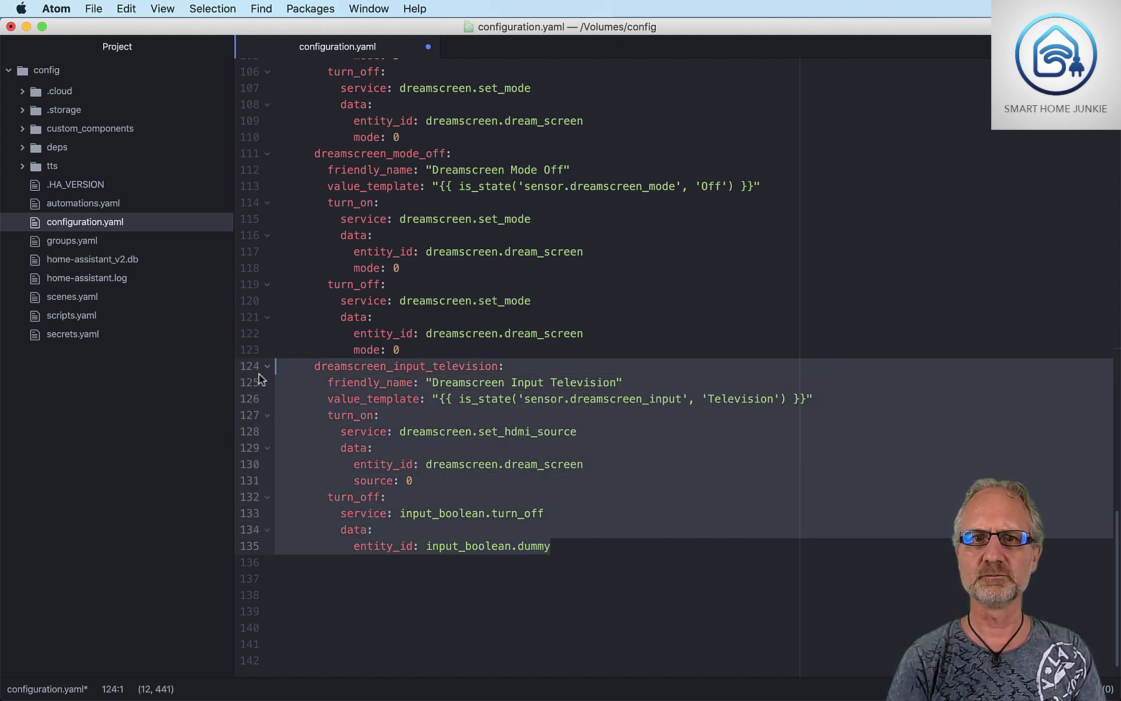
pyautogui.rightClick(303, 384)
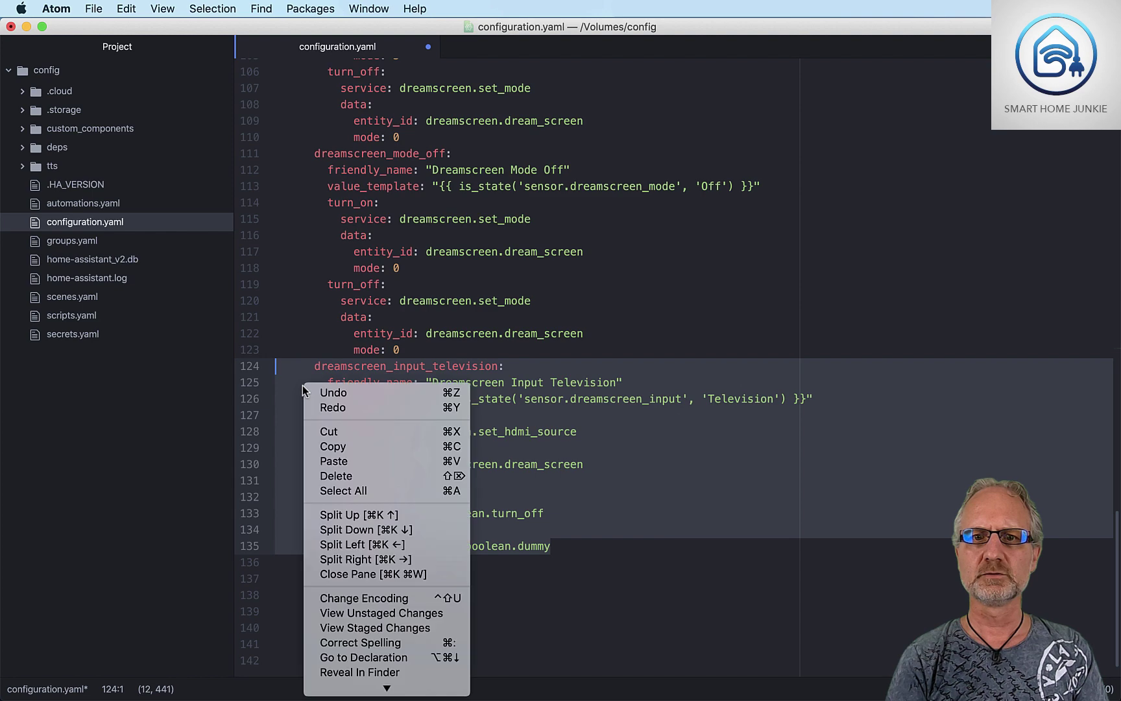
pyautogui.click(323, 448)
pyautogui.click(283, 563)
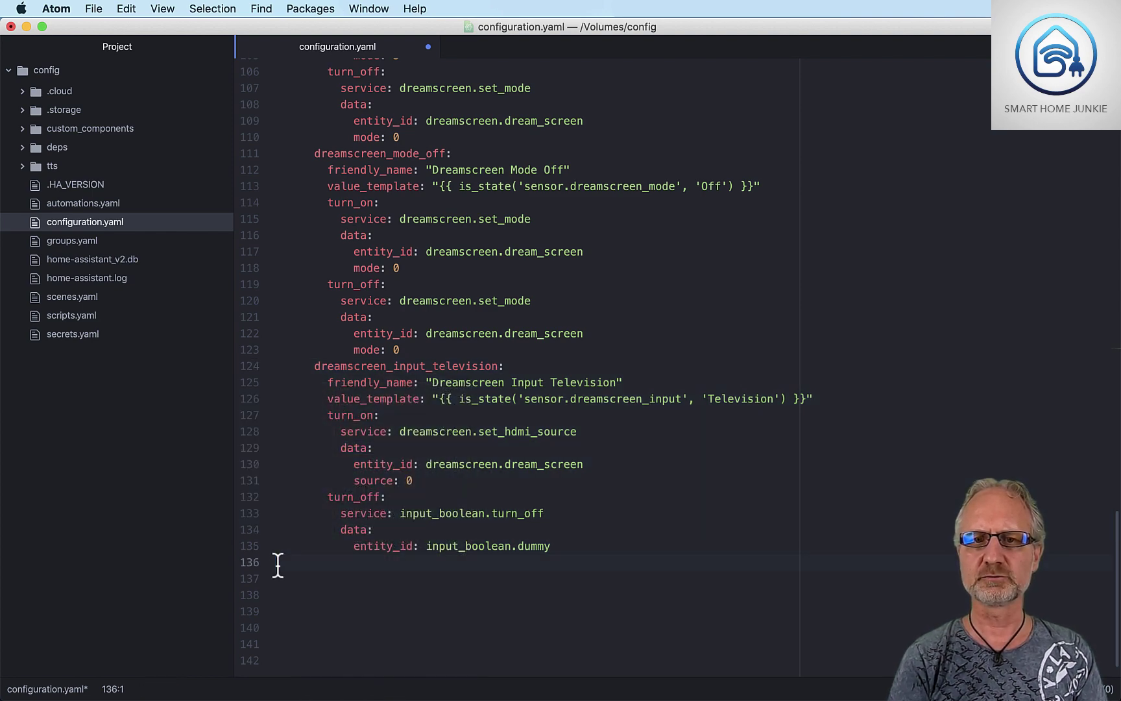
pyautogui.rightClick(281, 563)
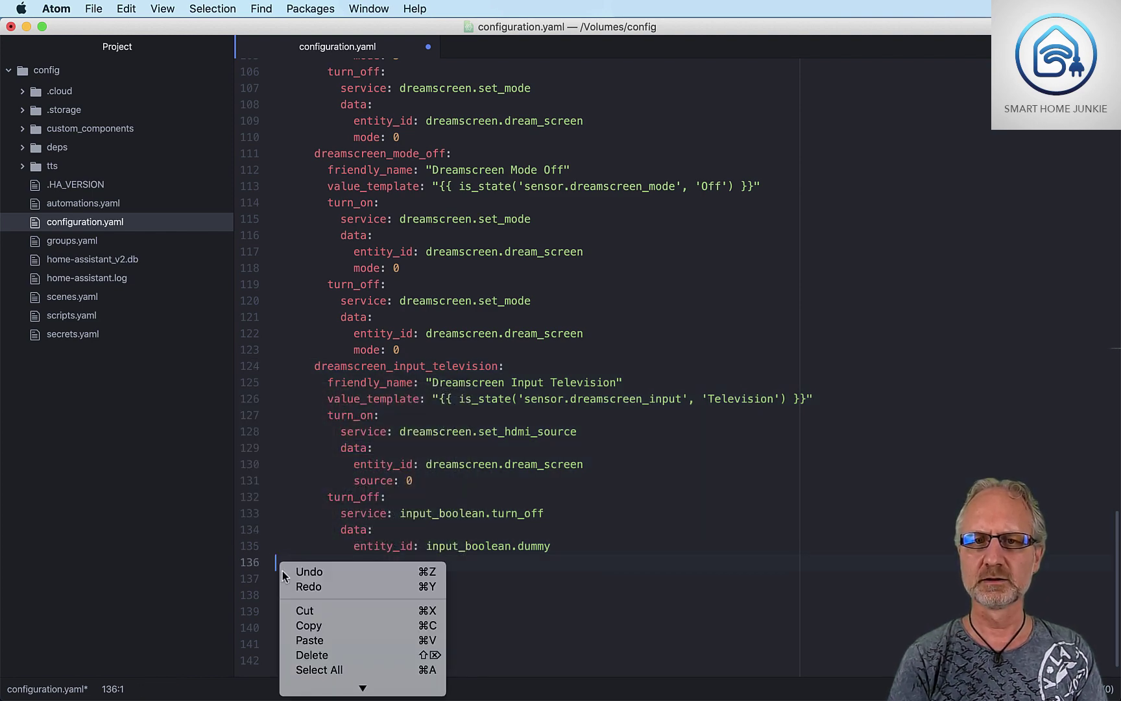
pyautogui.click(334, 640)
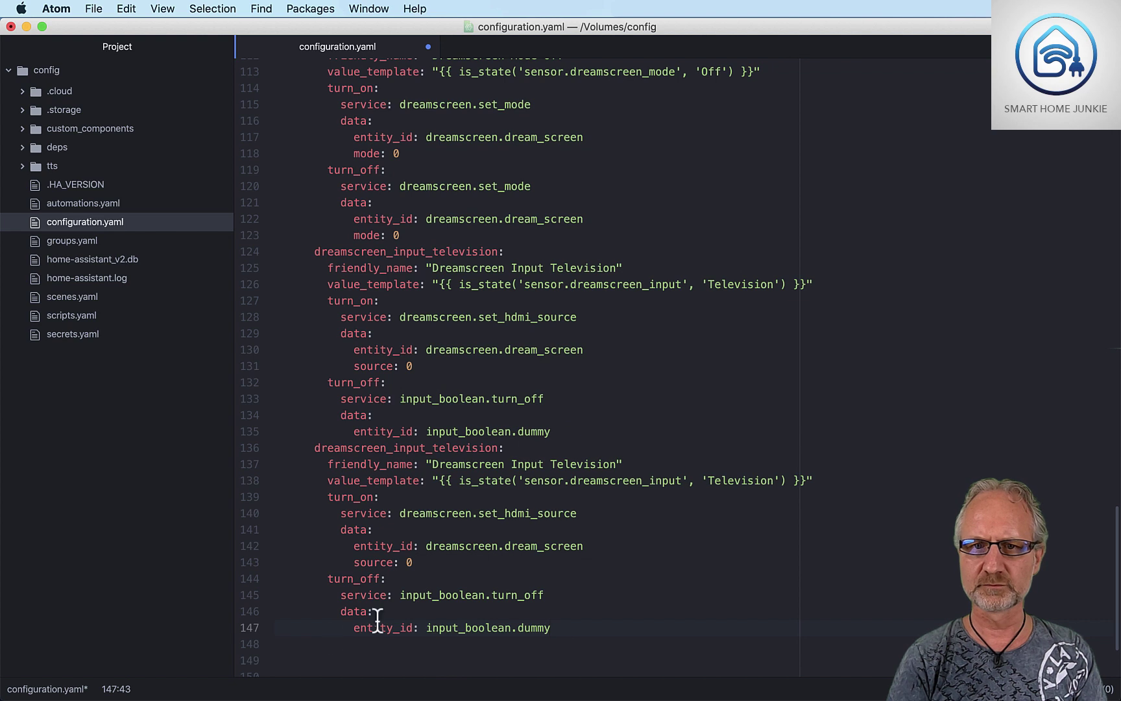
# Step: Rename the copied switch block's key to dreamscreen_input_movie and set its friendly_name to "Dreamscreen Input Movie"
pyautogui.click(433, 447)
pyautogui.press('Delete')
pyautogui.press('Delete')
pyautogui.press('Delete')
pyautogui.press('Delete')
pyautogui.press('Delete')
pyautogui.press('Delete')
pyautogui.press('Delete')
pyautogui.press('Delete')
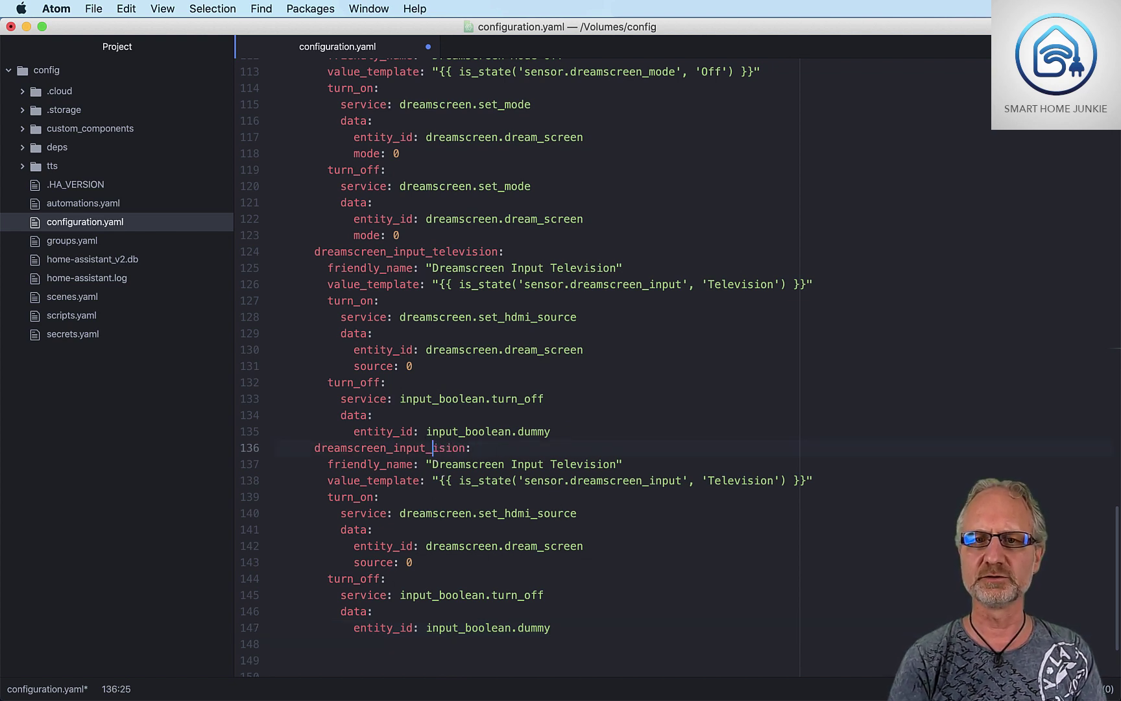
pyautogui.write('movie')
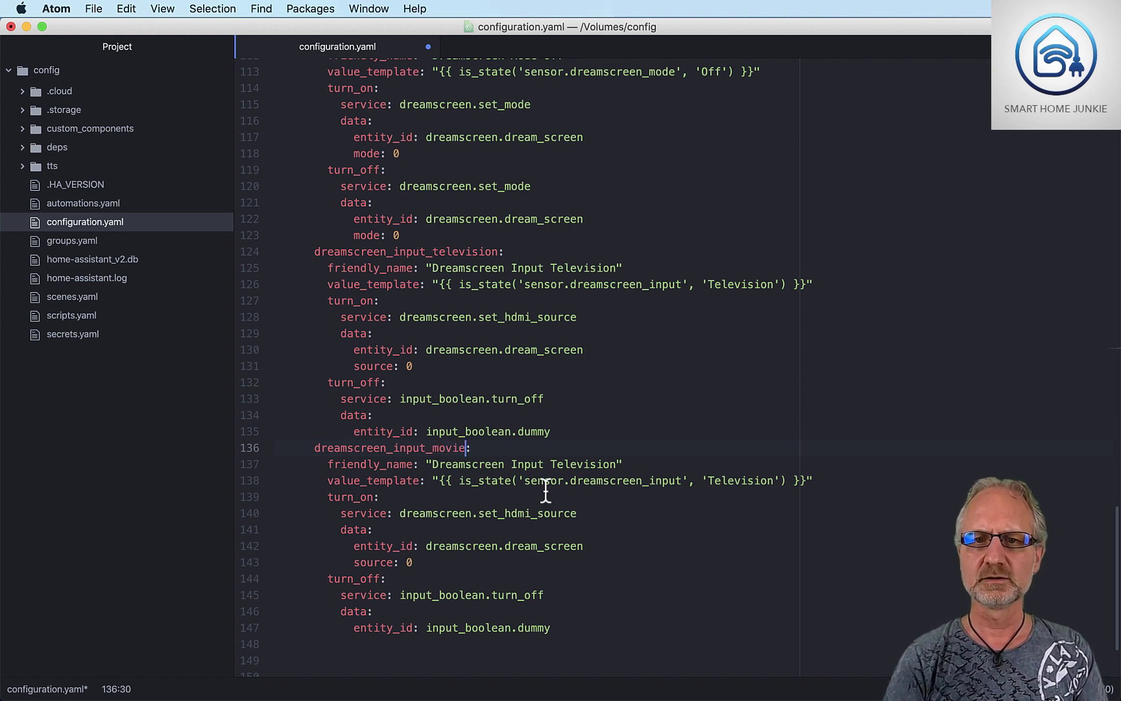
pyautogui.moveTo(551, 464); pyautogui.dragTo(616, 470)
pyautogui.write('Movie')
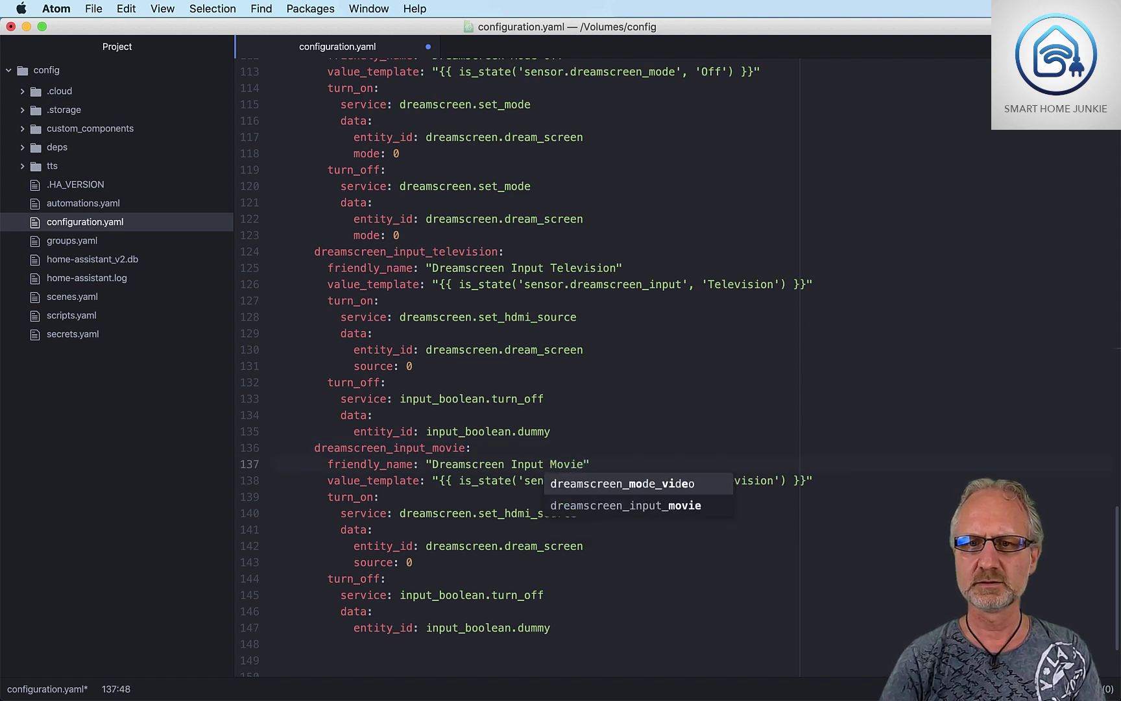
# Step: In the dreamscreen_input_movie switch, set the value_template's compared state to 'Movie' and the turn_on source to 1
pyautogui.click(778, 481)
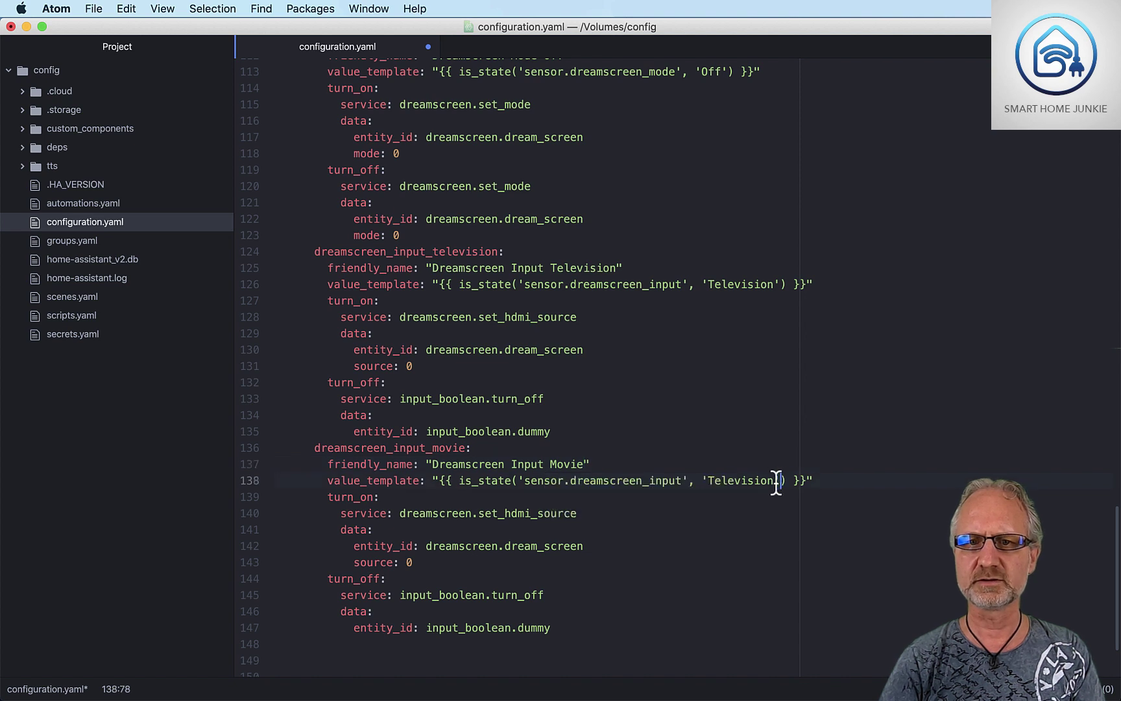
pyautogui.moveTo(777, 481); pyautogui.dragTo(708, 481)
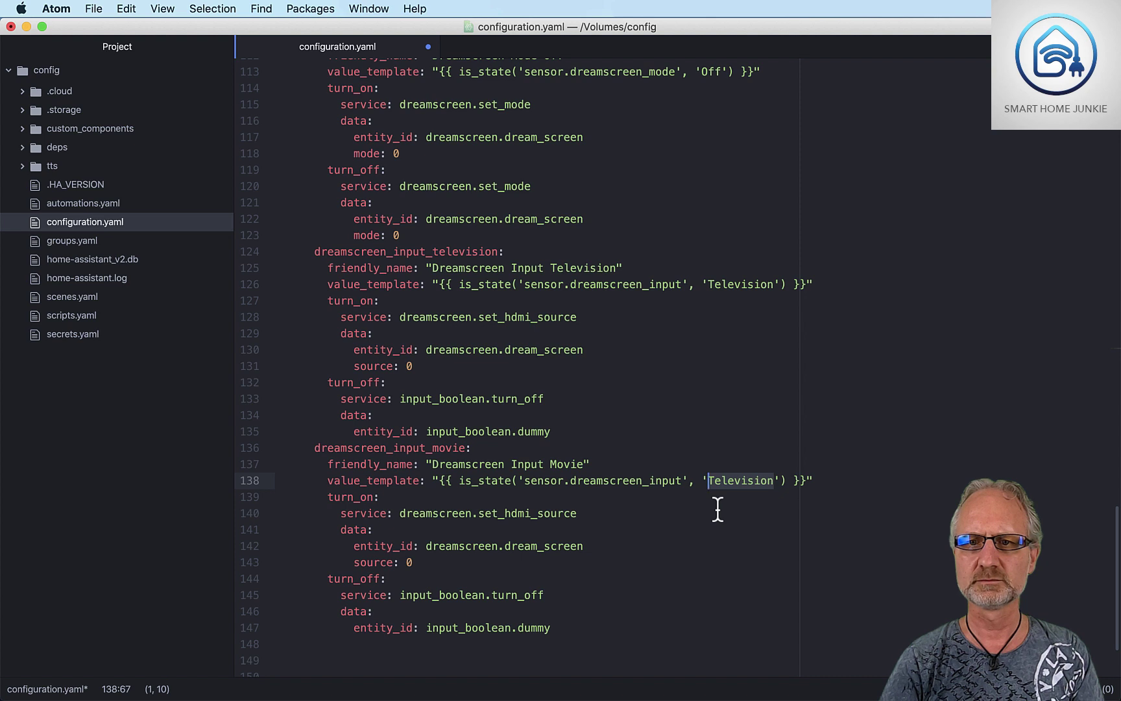
pyautogui.write('Movie')
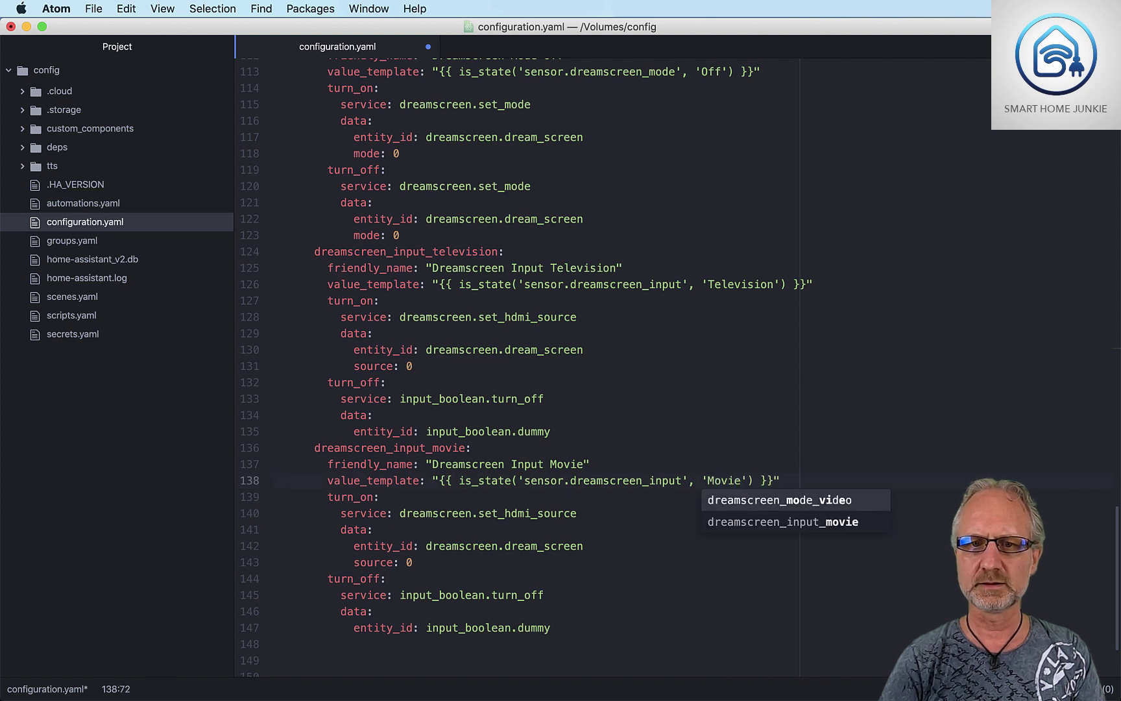
pyautogui.click(557, 513)
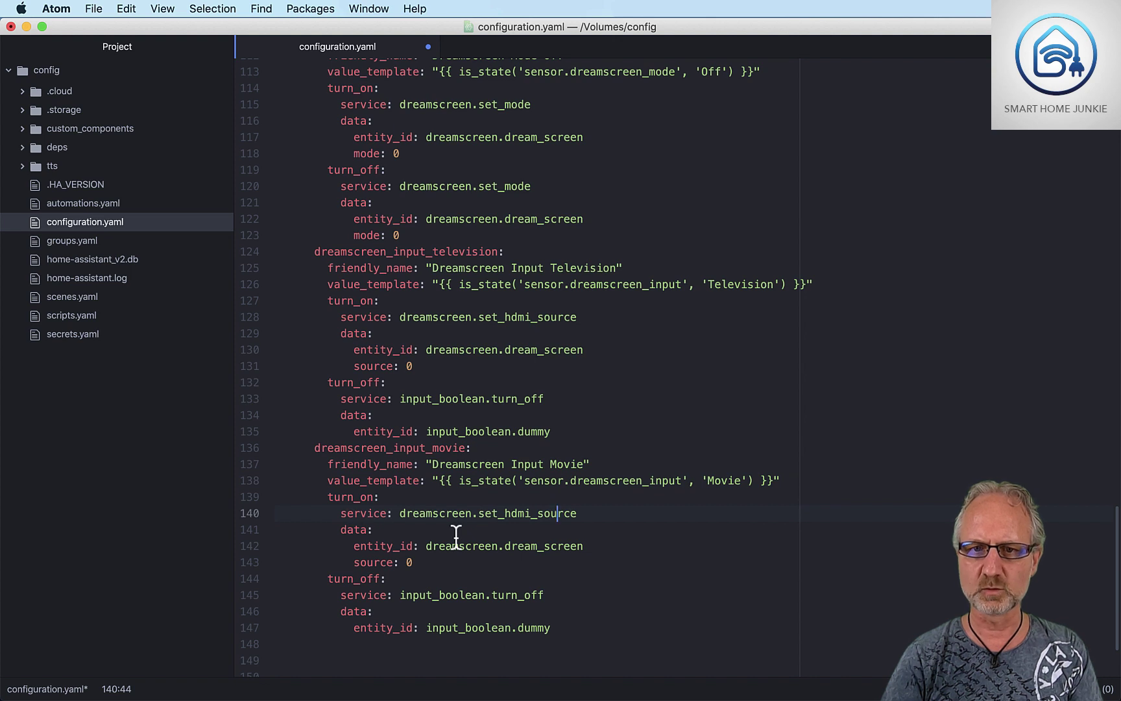
pyautogui.click(414, 562)
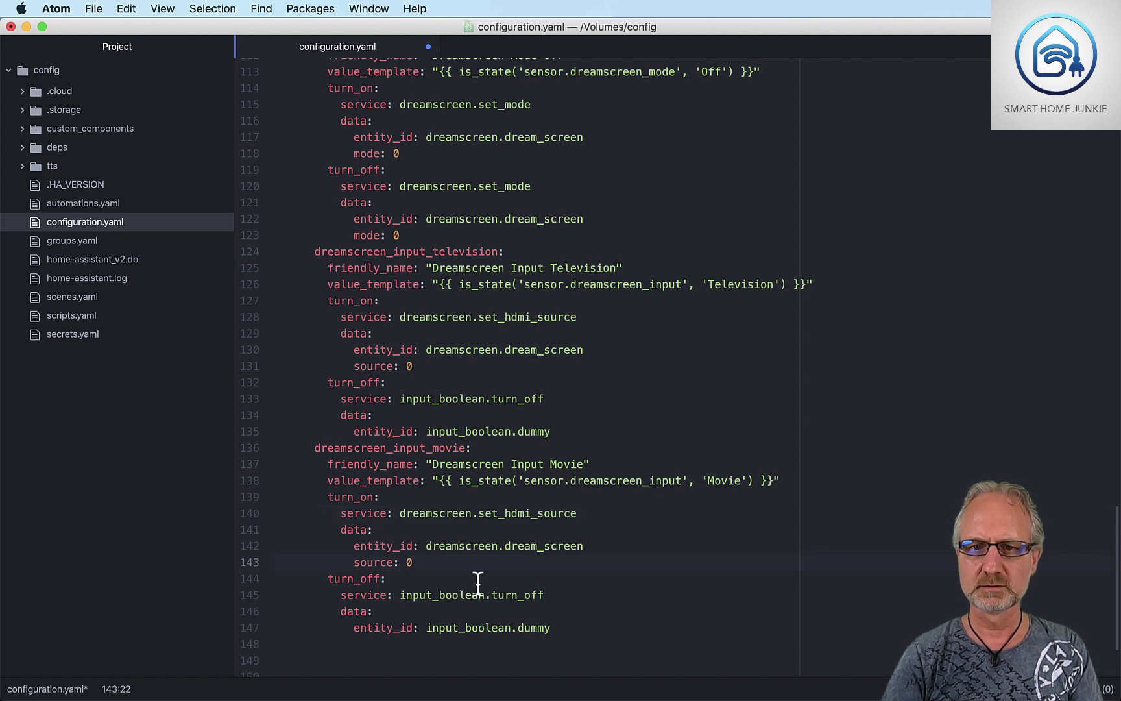
pyautogui.press('BackSpace')
pyautogui.write('1')
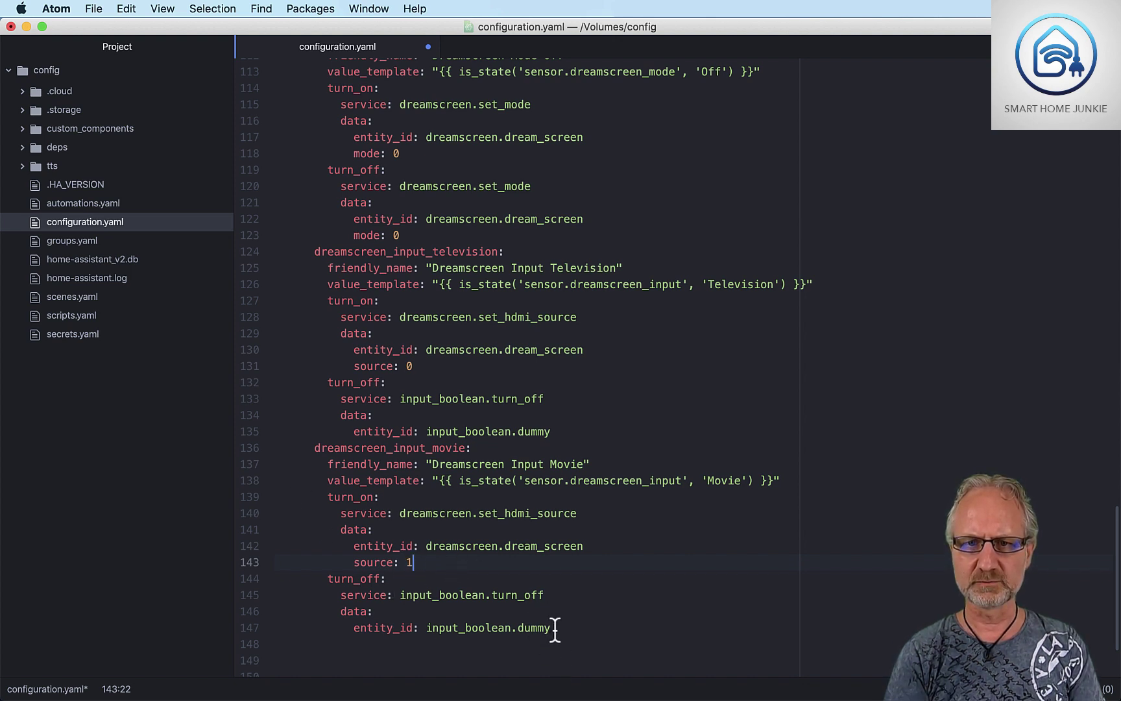
# Step: Duplicate the entire dreamscreen_input_movie switch block directly below itself, starting on line 148
pyautogui.moveTo(553, 628); pyautogui.dragTo(273, 452)
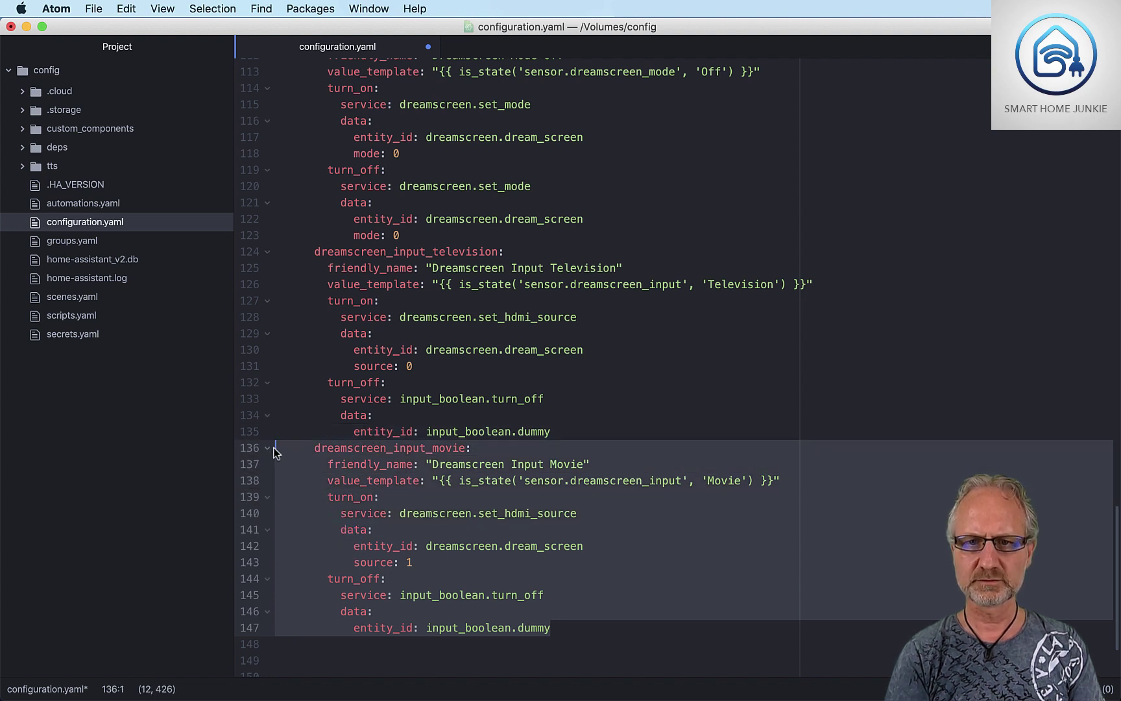
pyautogui.rightClick(285, 452)
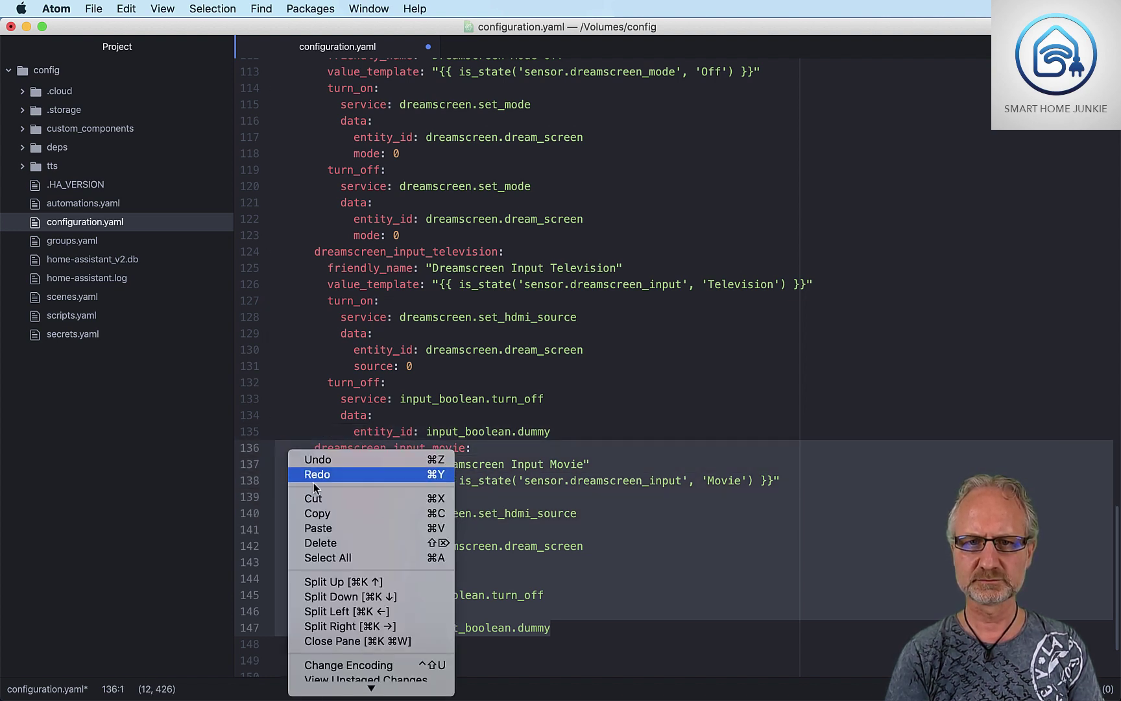
pyautogui.click(330, 512)
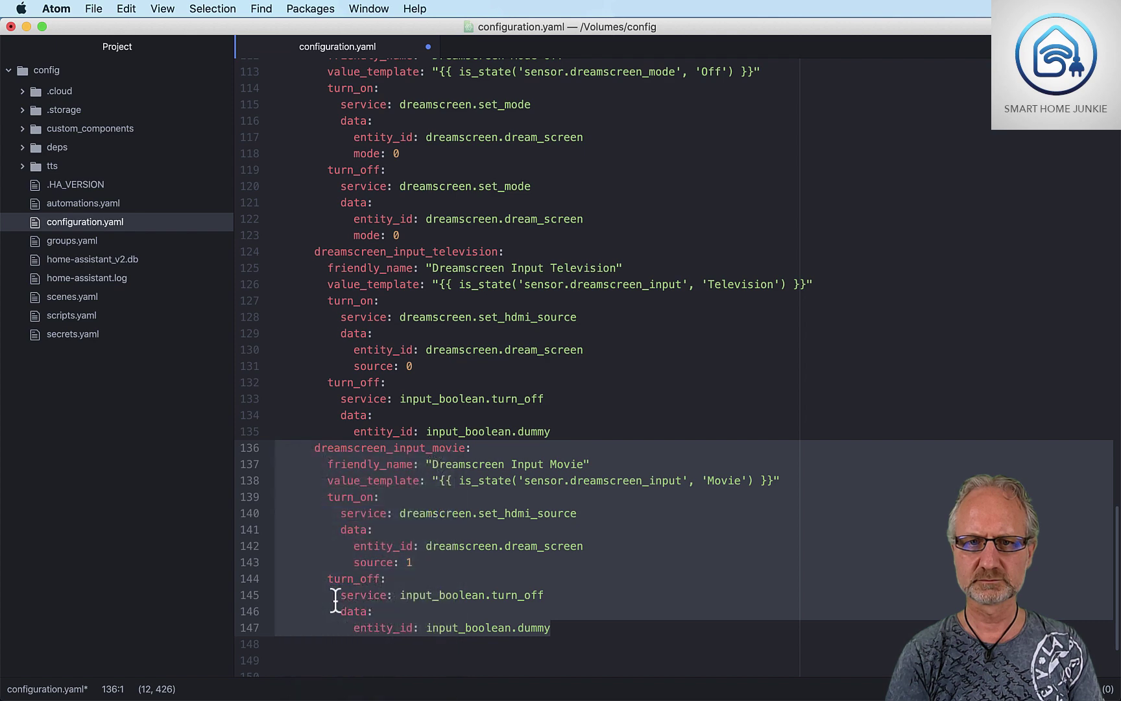
pyautogui.click(282, 644)
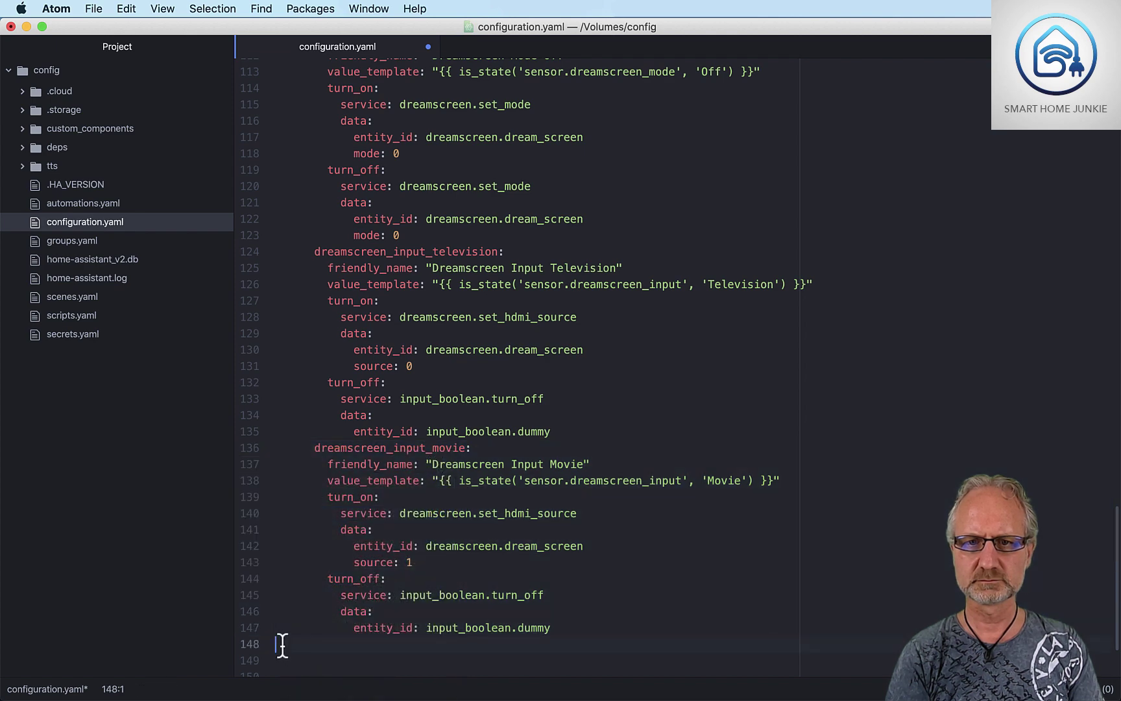
pyautogui.rightClick(282, 644)
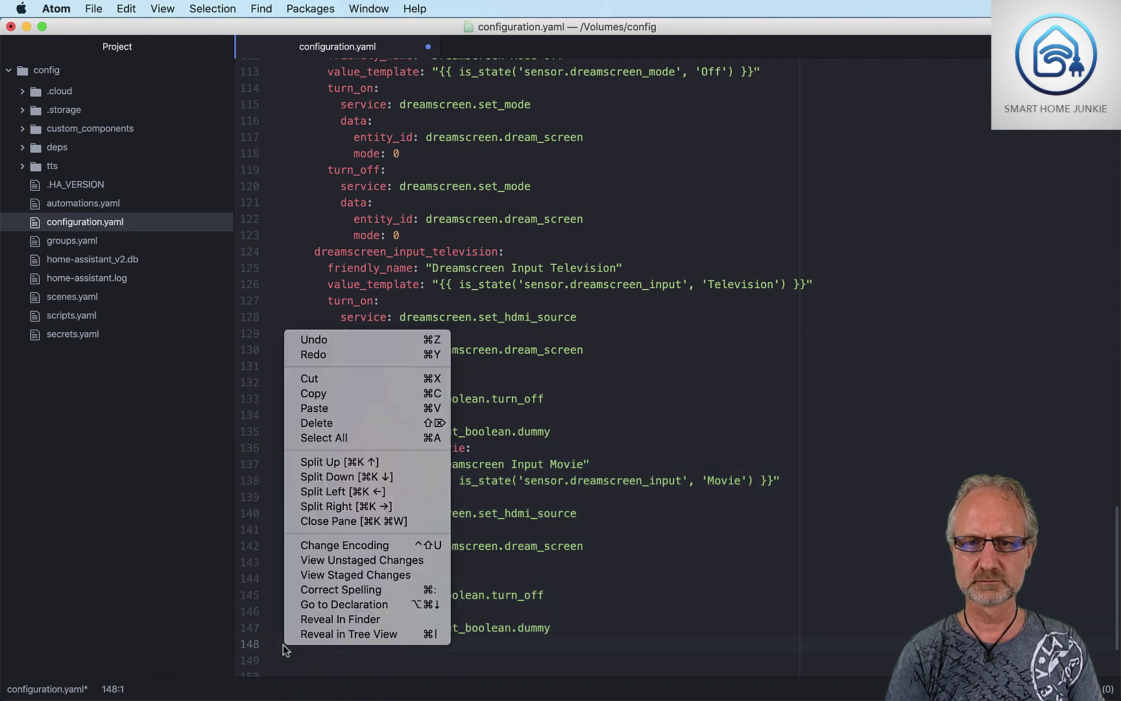
pyautogui.click(318, 407)
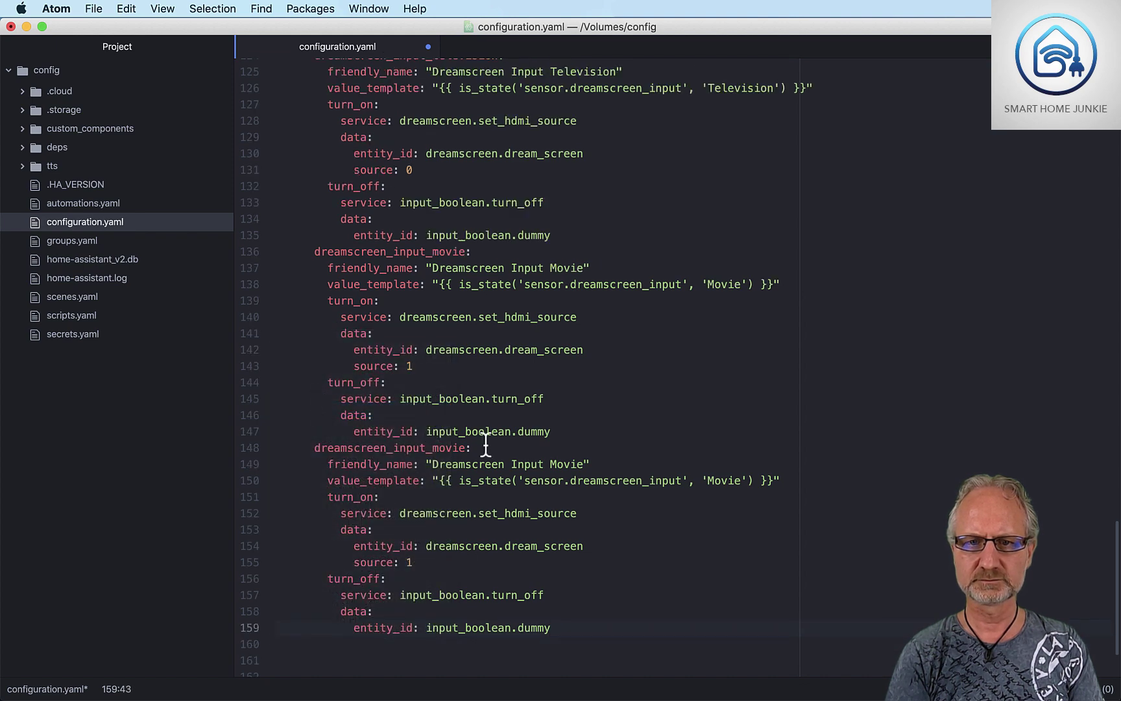
# Step: Rename the second dreamscreen_input_movie block's key to dreamscreen_input_sound and set its friendly_name to "Dreamscreen Input Sound"
pyautogui.moveTo(434, 448); pyautogui.dragTo(465, 448)
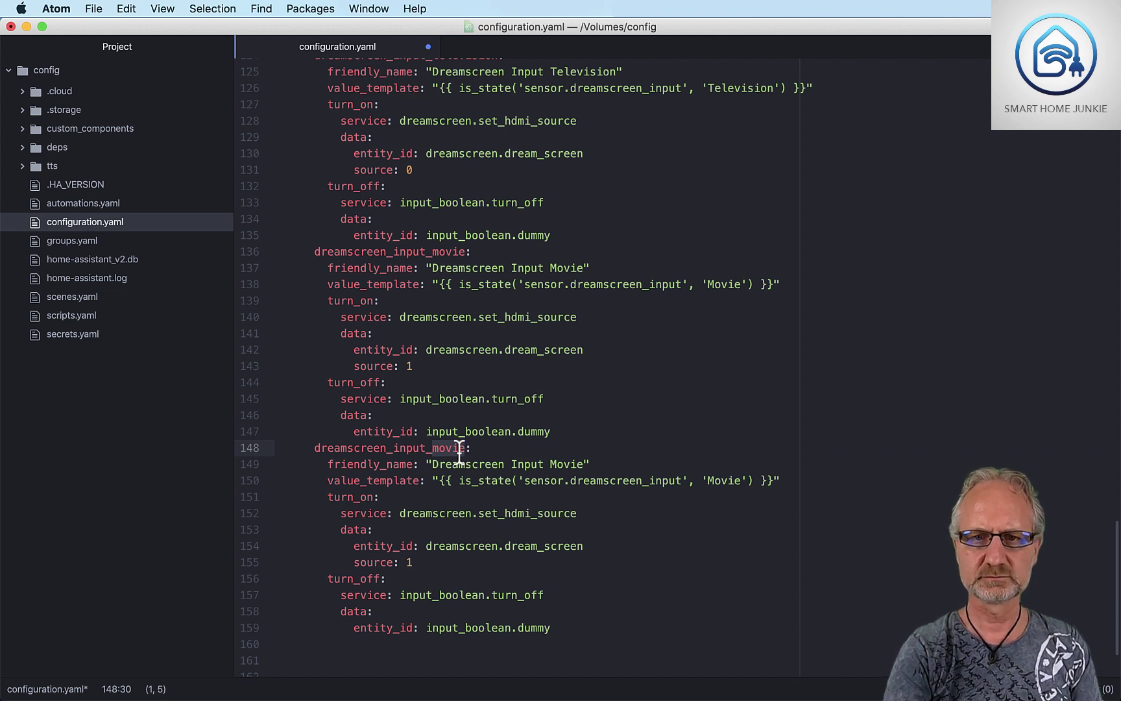
pyautogui.write('sound')
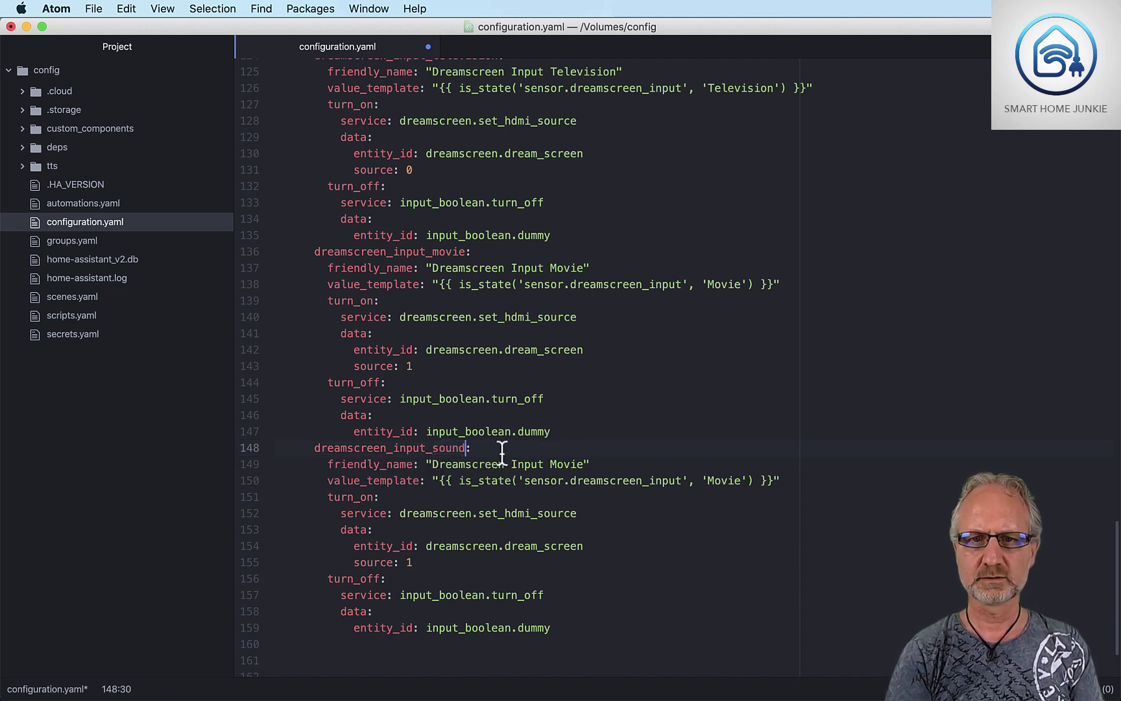
pyautogui.moveTo(550, 464); pyautogui.dragTo(584, 464)
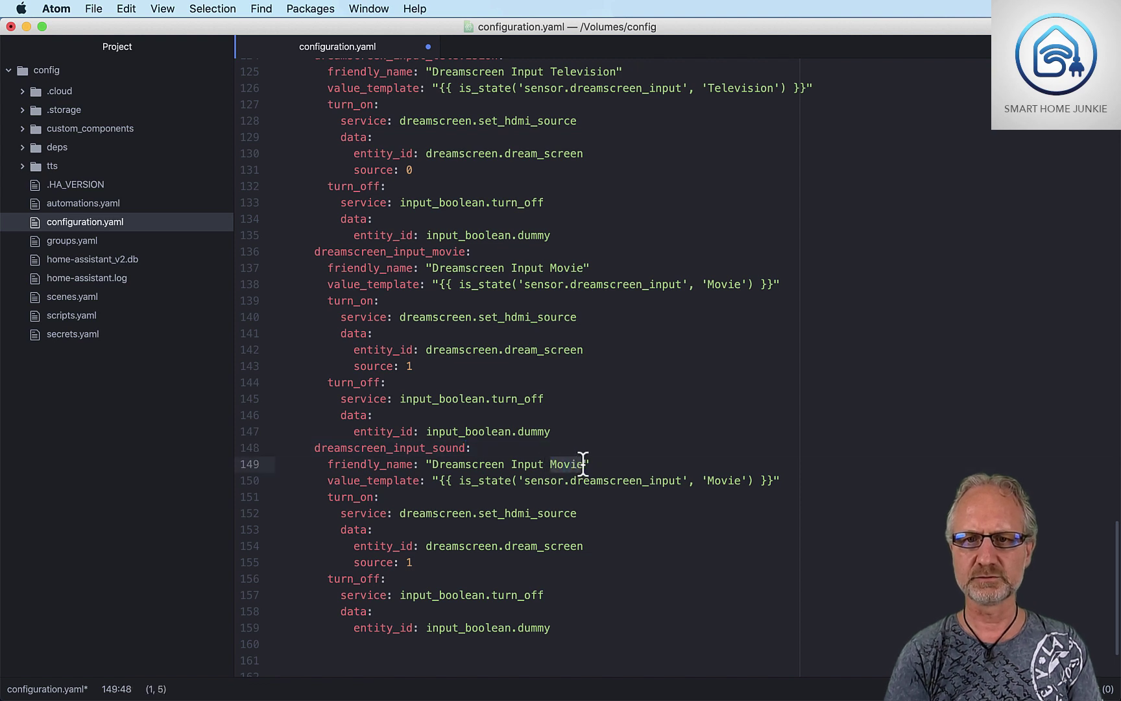
pyautogui.write('Sound')
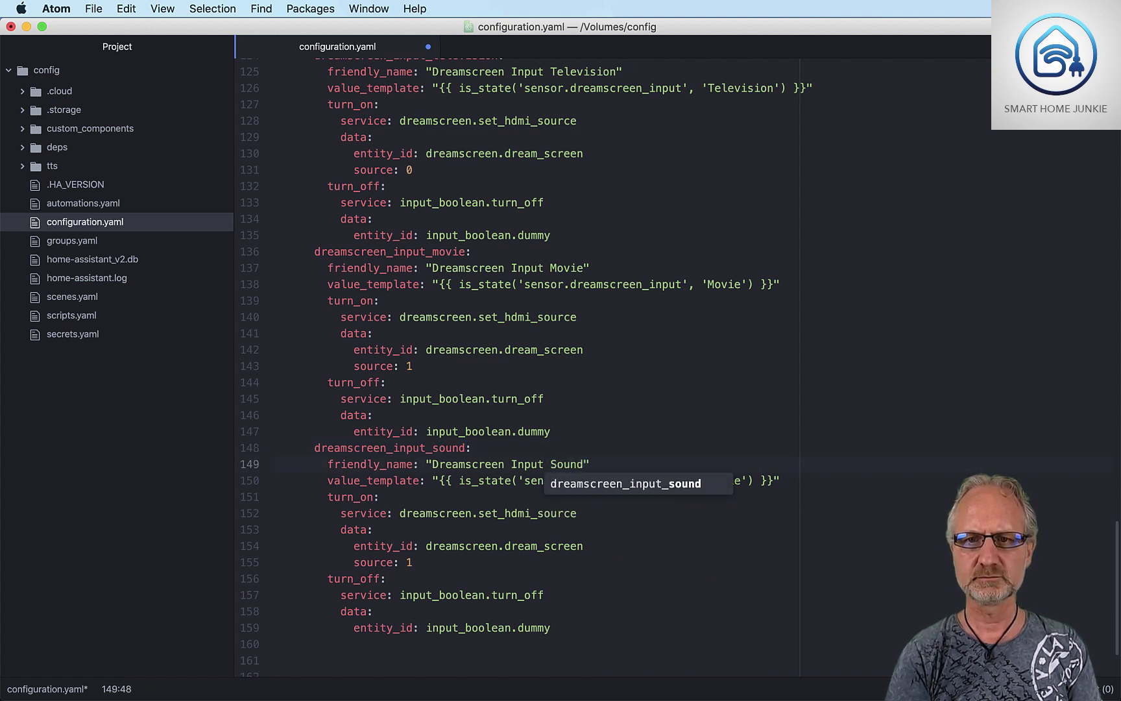
# Step: Change the state compared in the value_template of dreamscreen_input_sound to 'Sound'
pyautogui.press('Down')
pyautogui.press('Right')
pyautogui.press('Right')
pyautogui.press('Right')
pyautogui.press('Right')
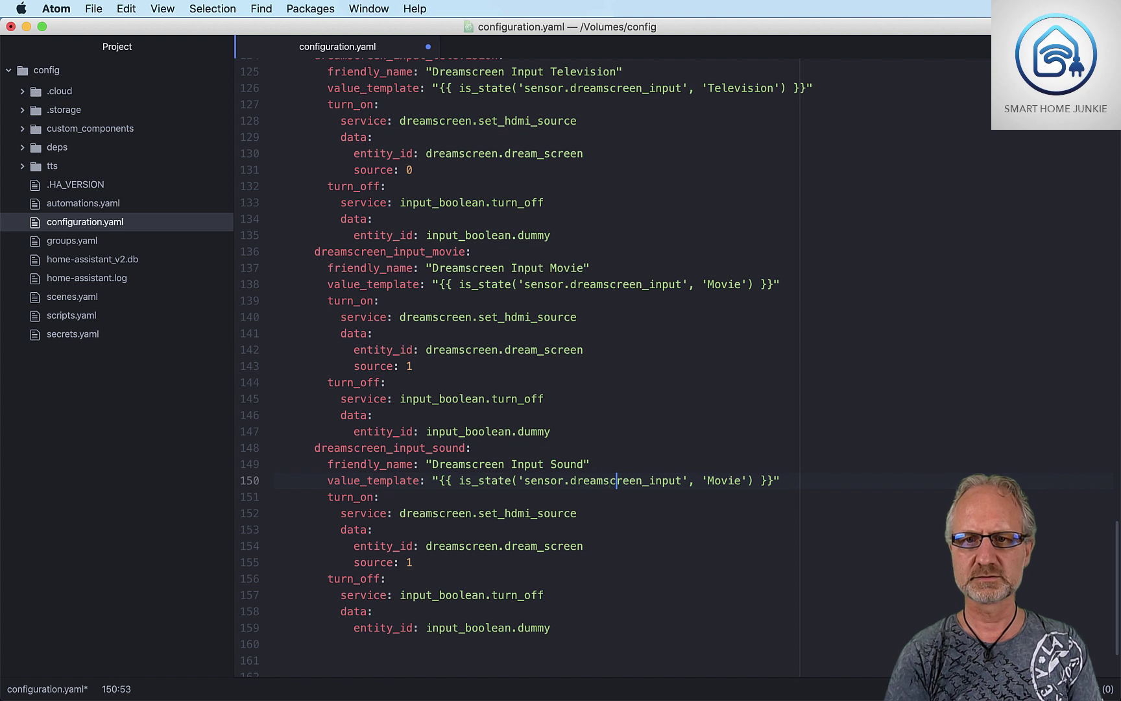
pyautogui.press('Right')
pyautogui.press('Right')
pyautogui.press('Right')
pyautogui.press('Right')
pyautogui.press('Right')
pyautogui.press('Right')
pyautogui.press('Right')
pyautogui.press('Right')
pyautogui.press('Right')
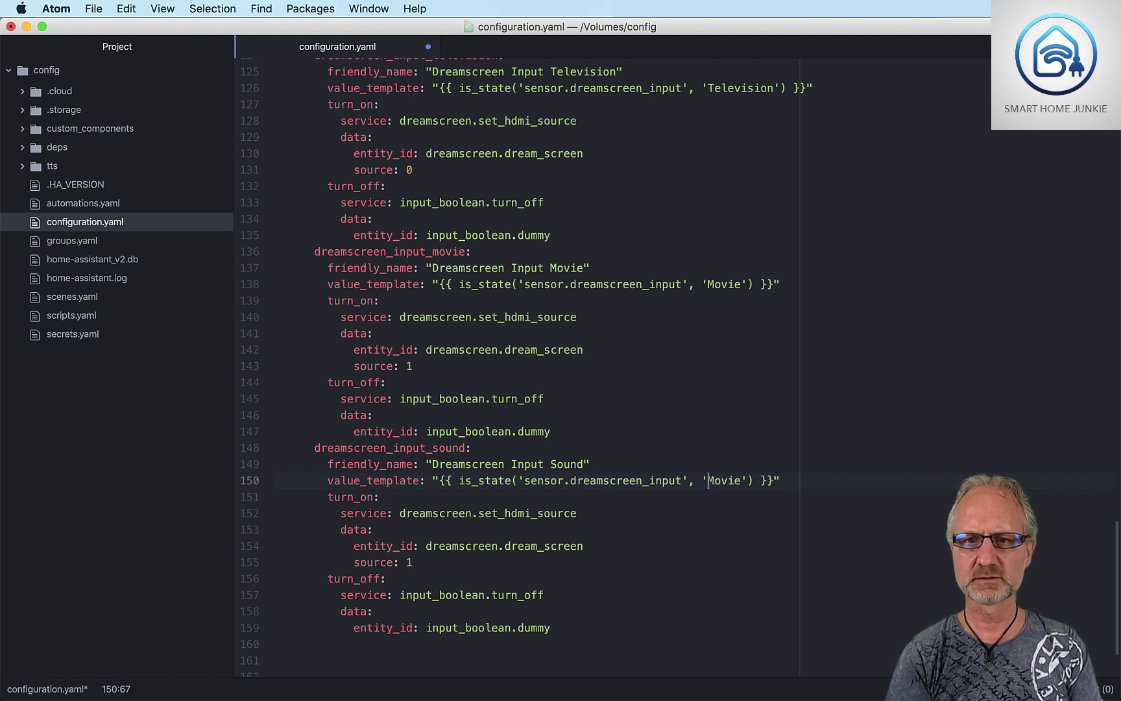
pyautogui.press('Delete')
pyautogui.press('Delete')
pyautogui.press('Delete')
pyautogui.press('Delete')
pyautogui.press('Delete')
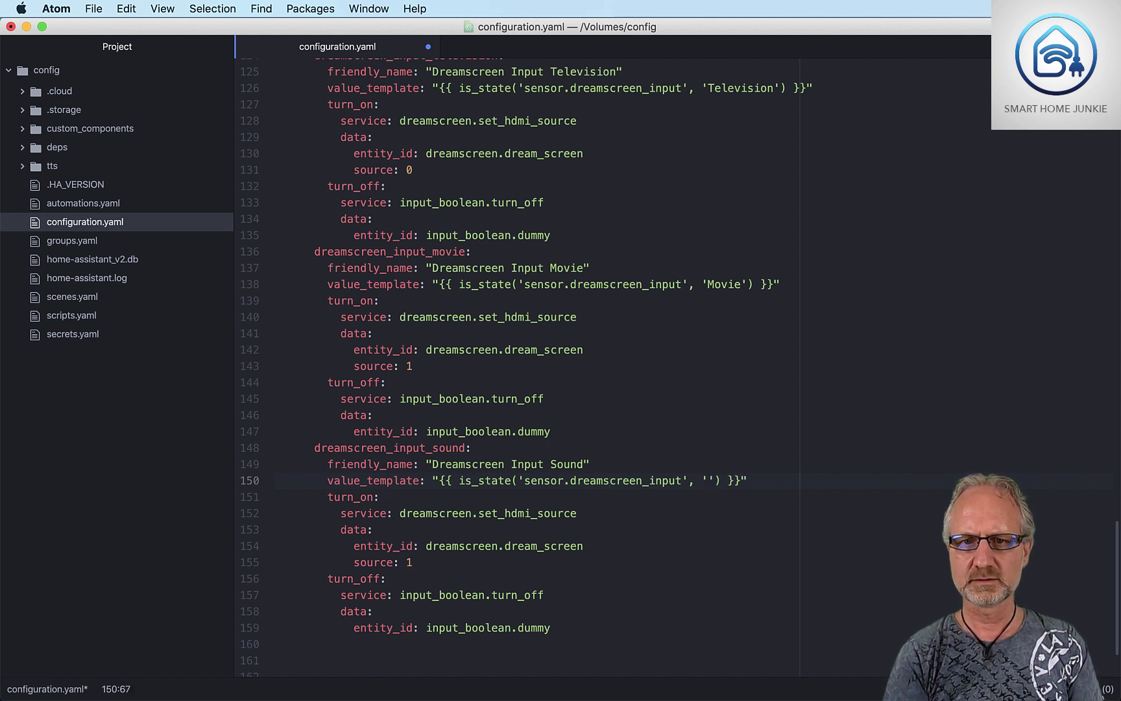
pyautogui.write('Sound')
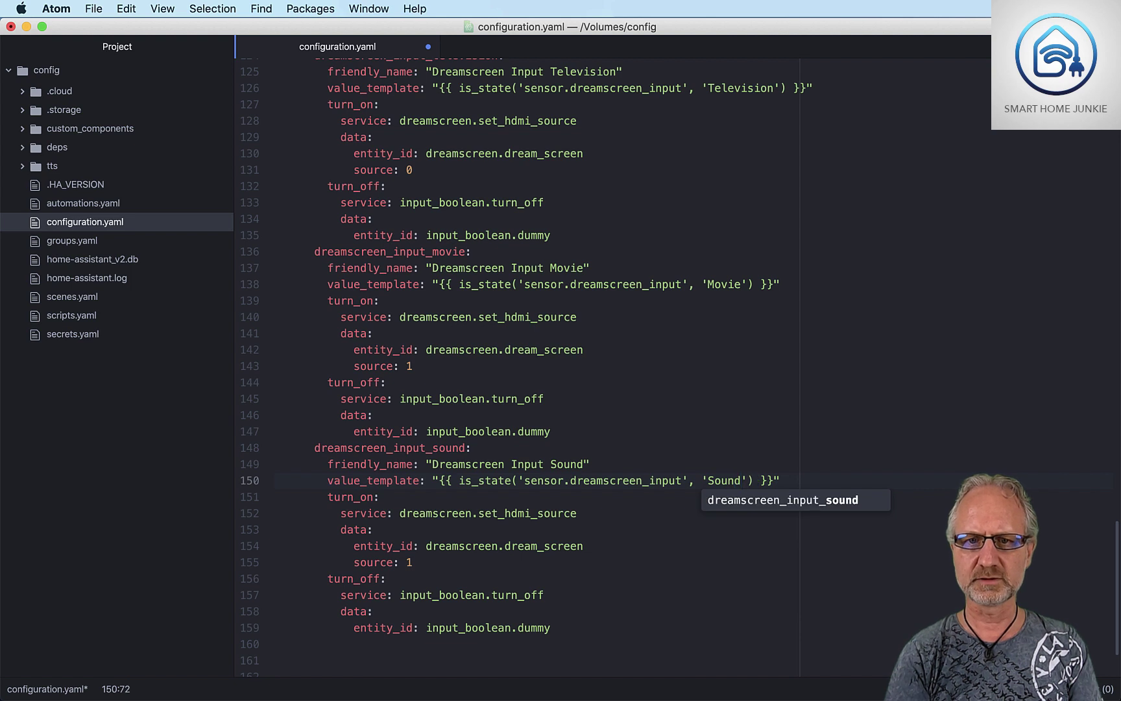
# Step: Set the source in the turn_on data of dreamscreen_input_sound to 2
pyautogui.press('Down')
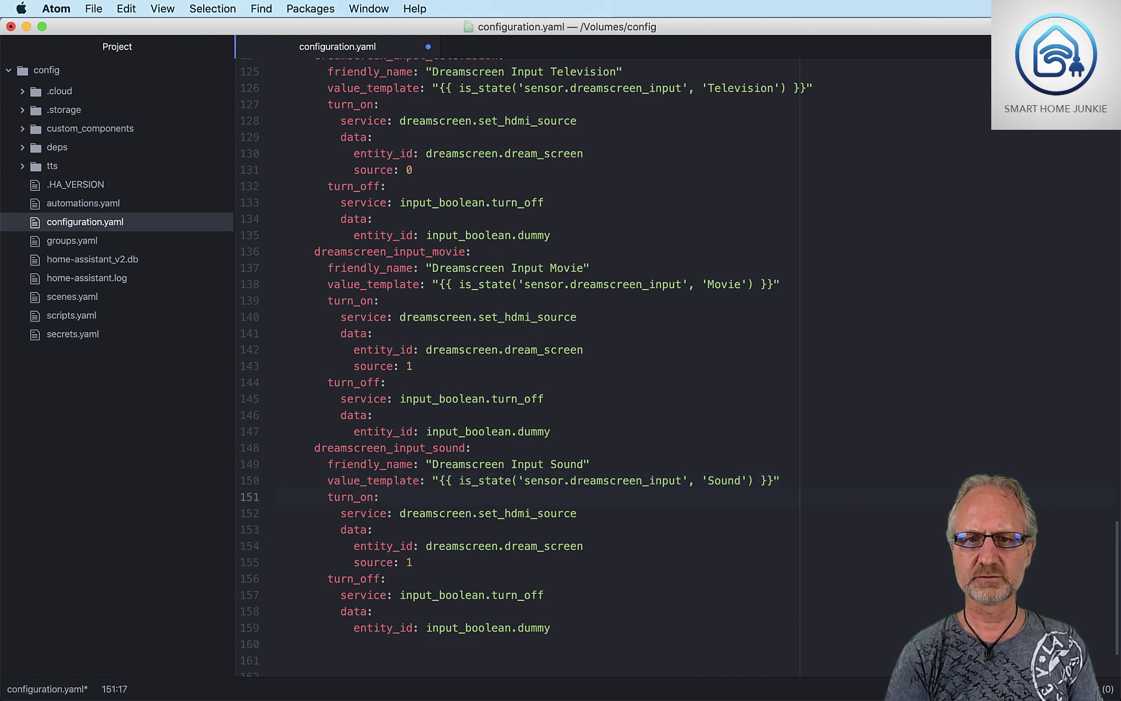
pyautogui.click(416, 561)
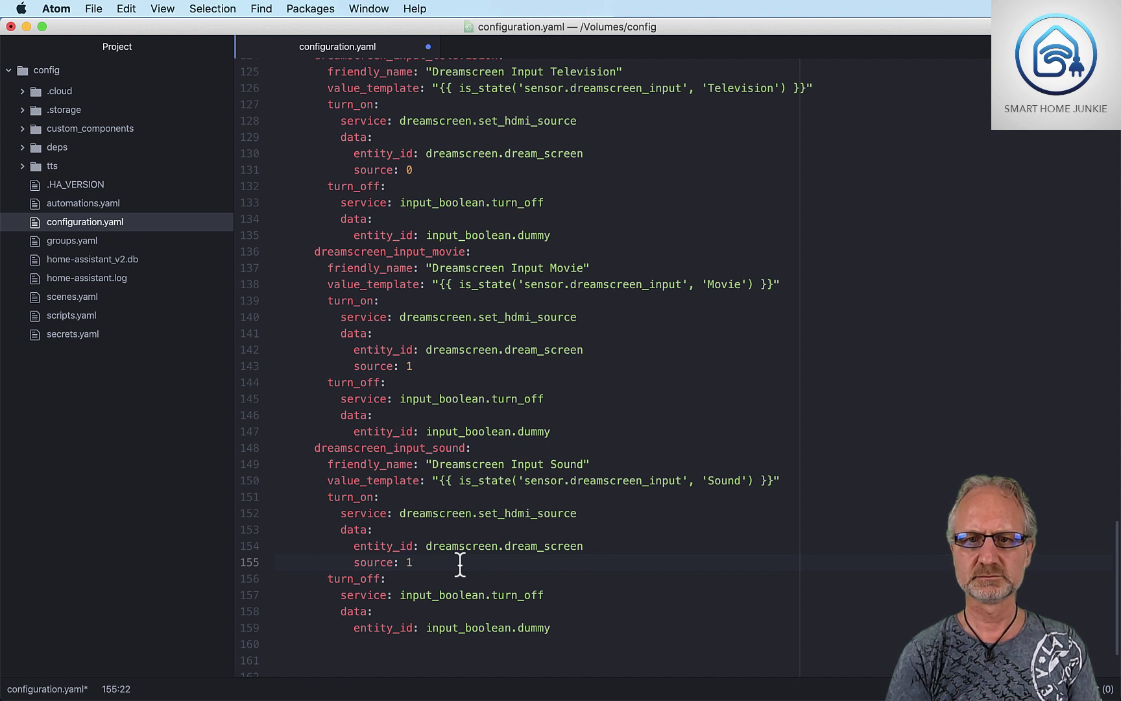
pyautogui.press('BackSpace')
pyautogui.write('2')
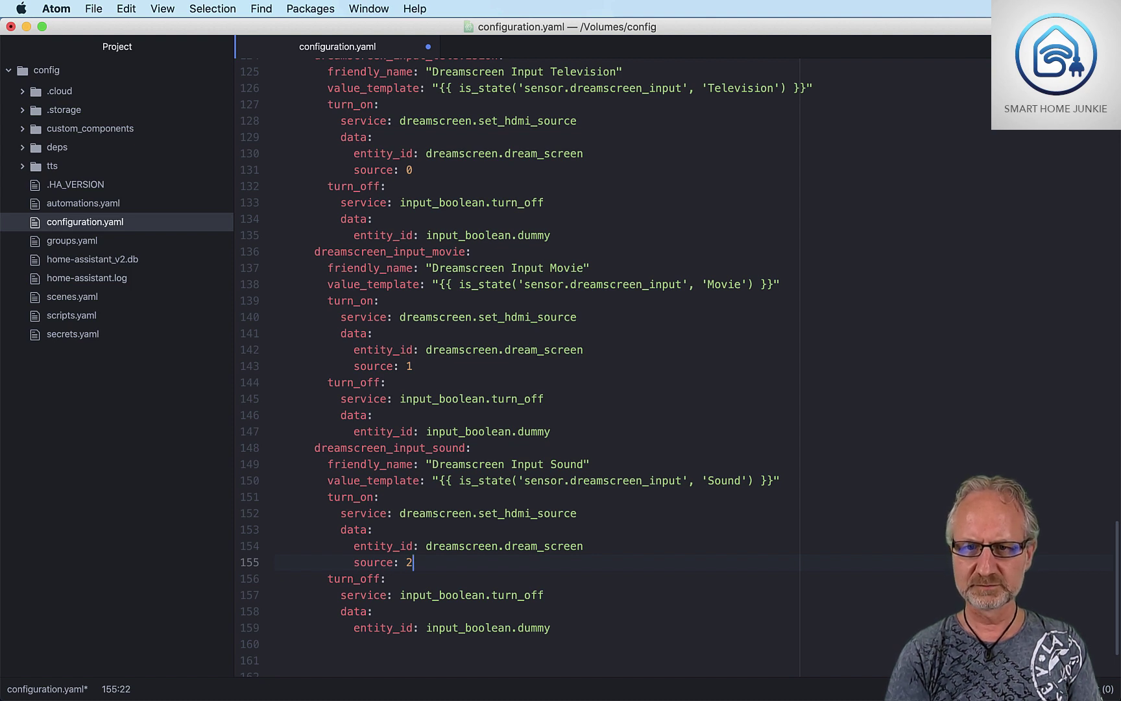
# Step: Review the DreamScreen sensor and switch definitions throughout configuration.yaml
pyautogui.click(308, 645)
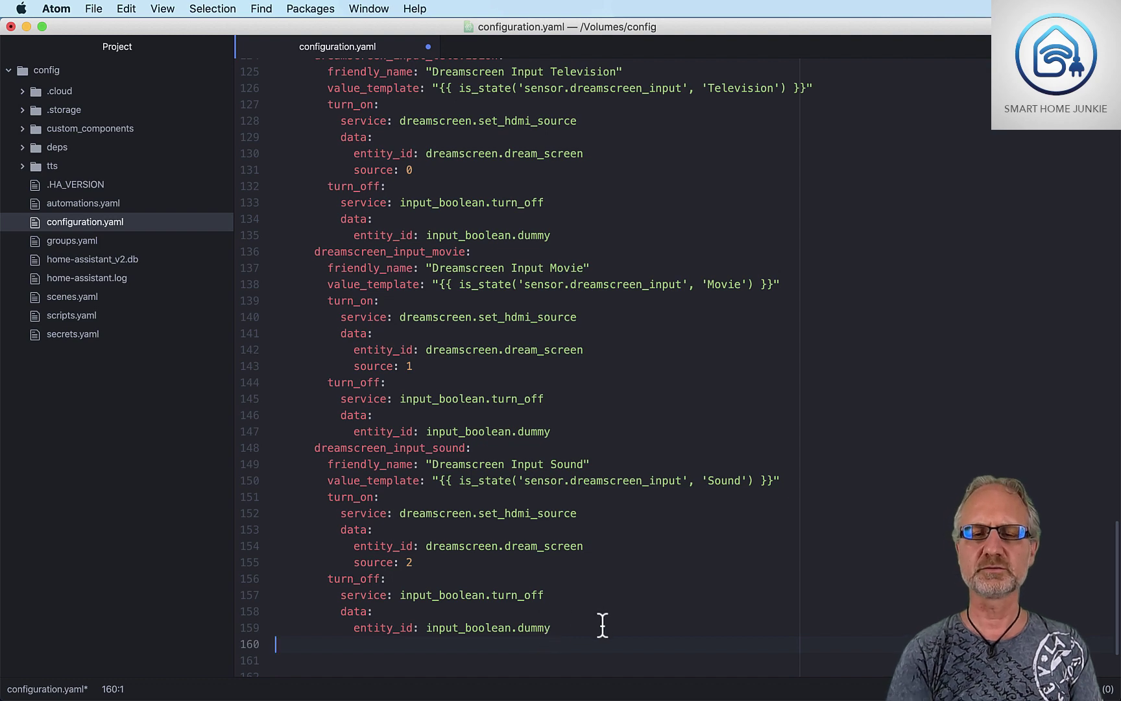
pyautogui.scroll(10, 502, 539)
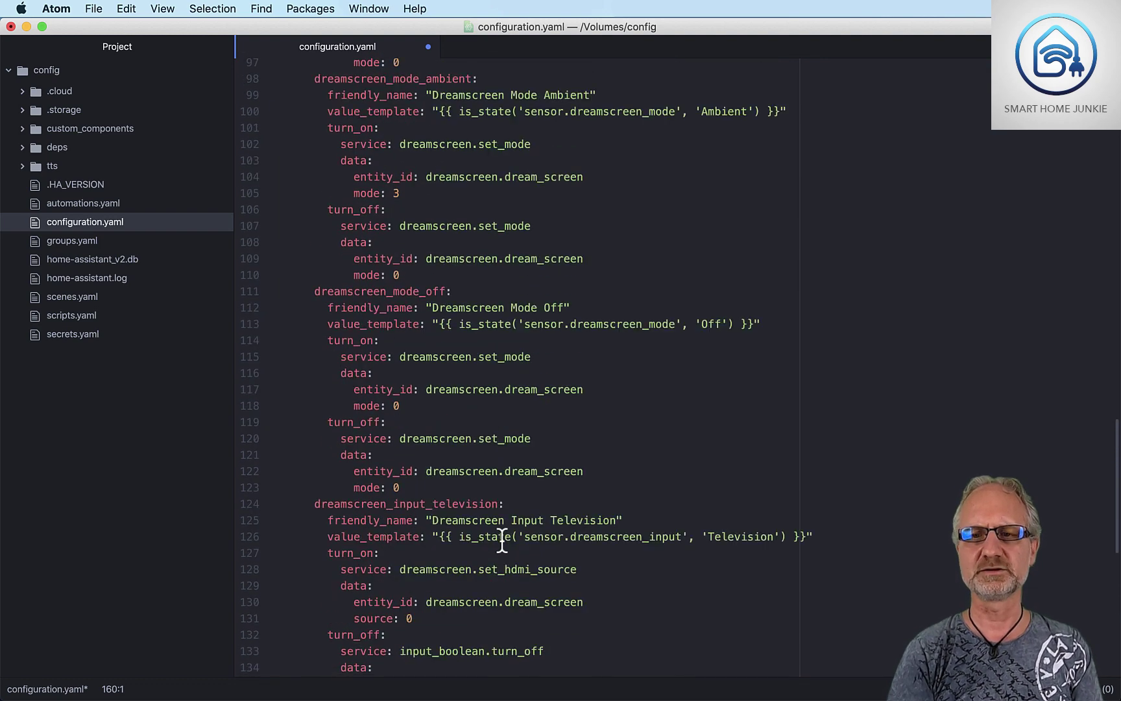
pyautogui.scroll(2, 502, 539)
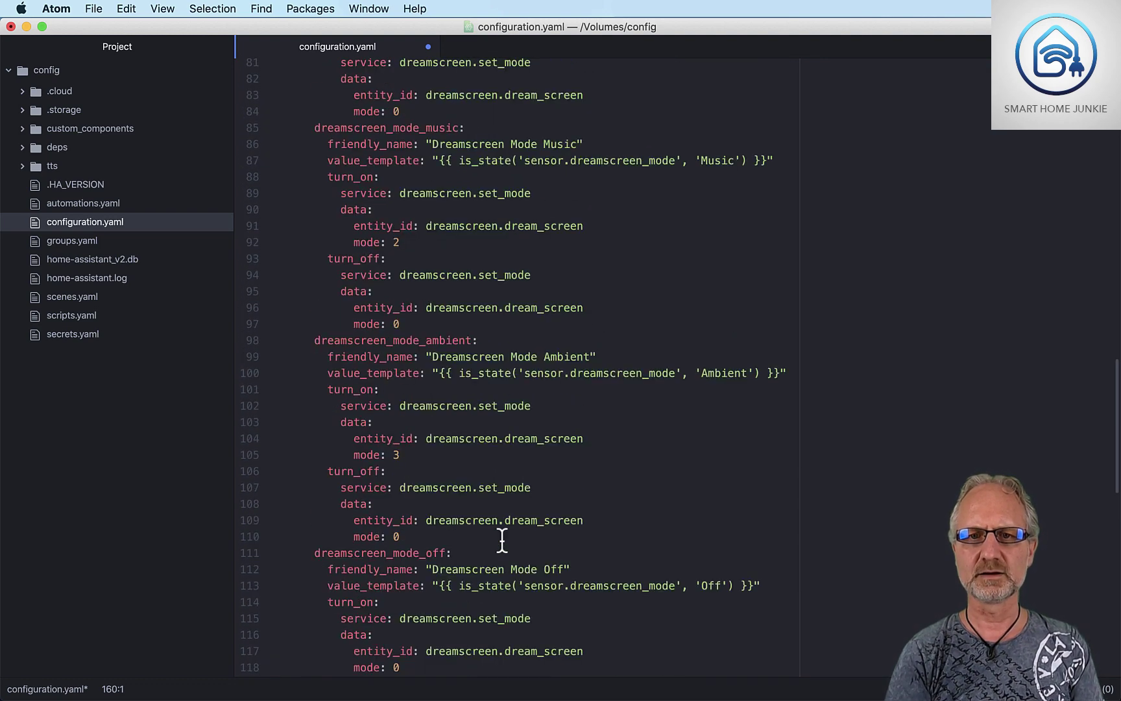
pyautogui.scroll(7, 502, 540)
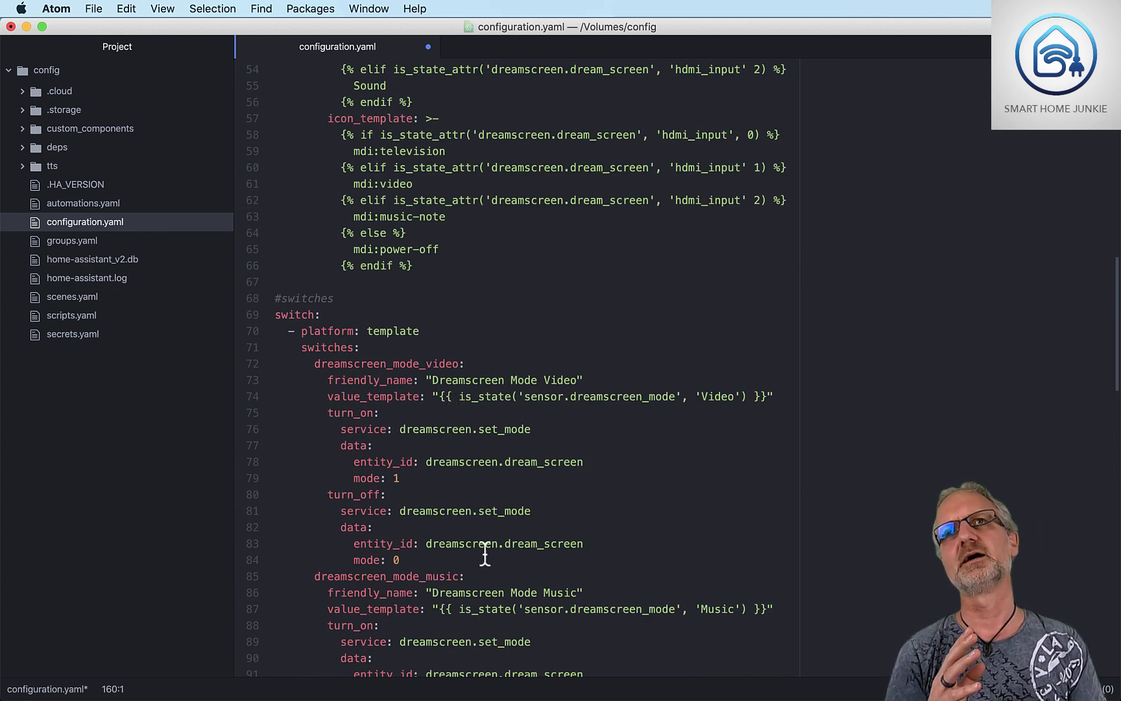
pyautogui.scroll(10, 482, 516)
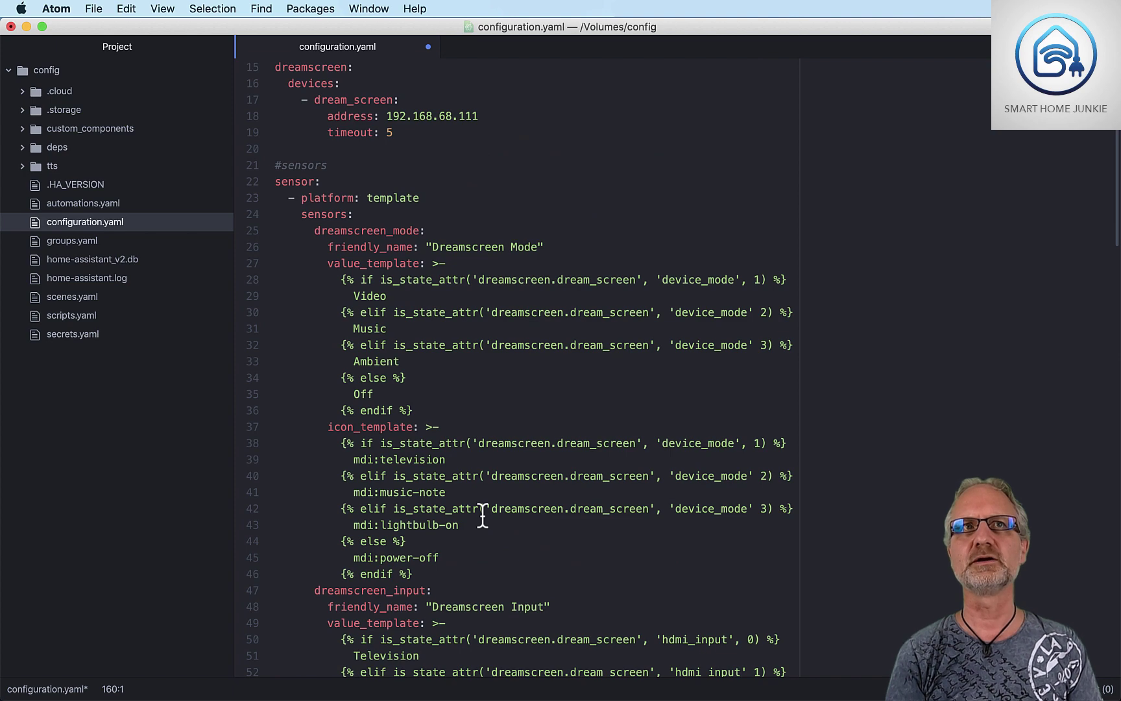
pyautogui.scroll(-20, 483, 516)
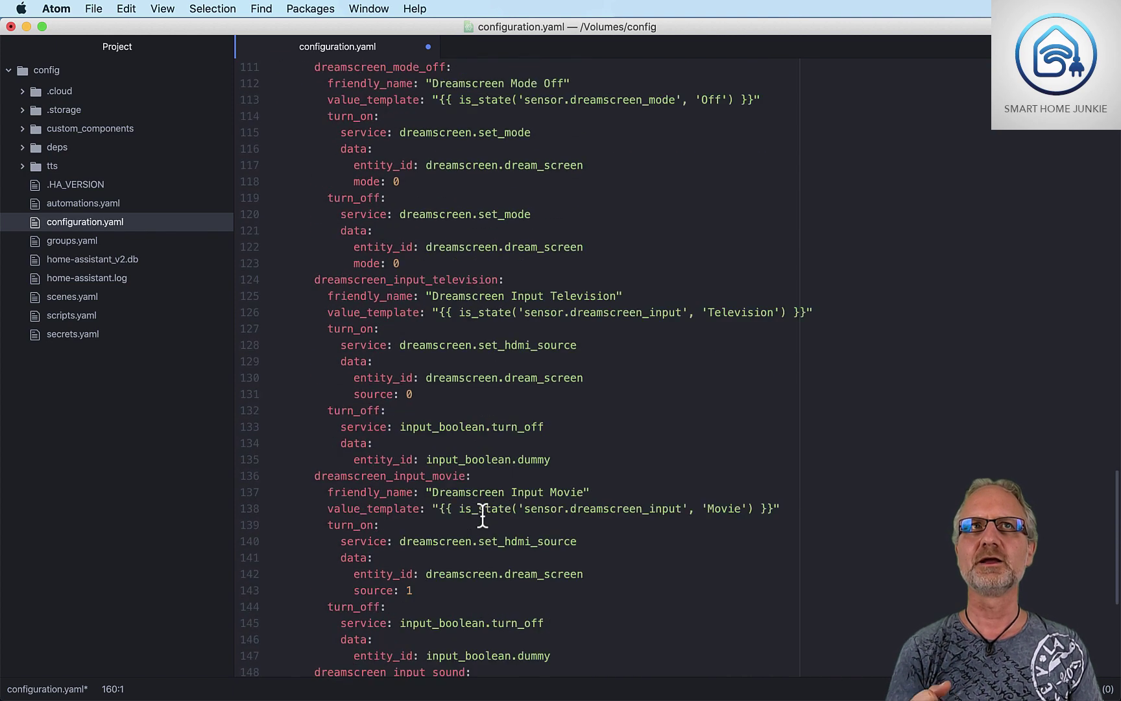
pyautogui.scroll(-5, 483, 516)
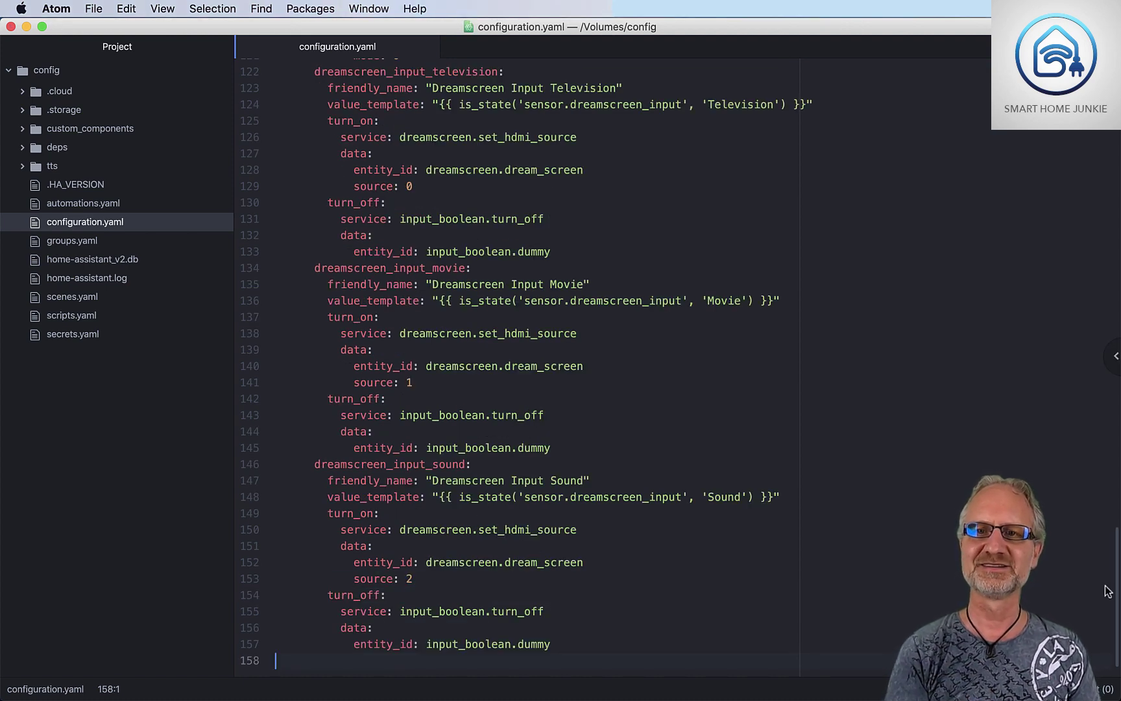
# Step: Switch to Home Assistant in Chrome and go to the main Configuration page's server management entries
pyautogui.hotkey('ctrl', 'Left')
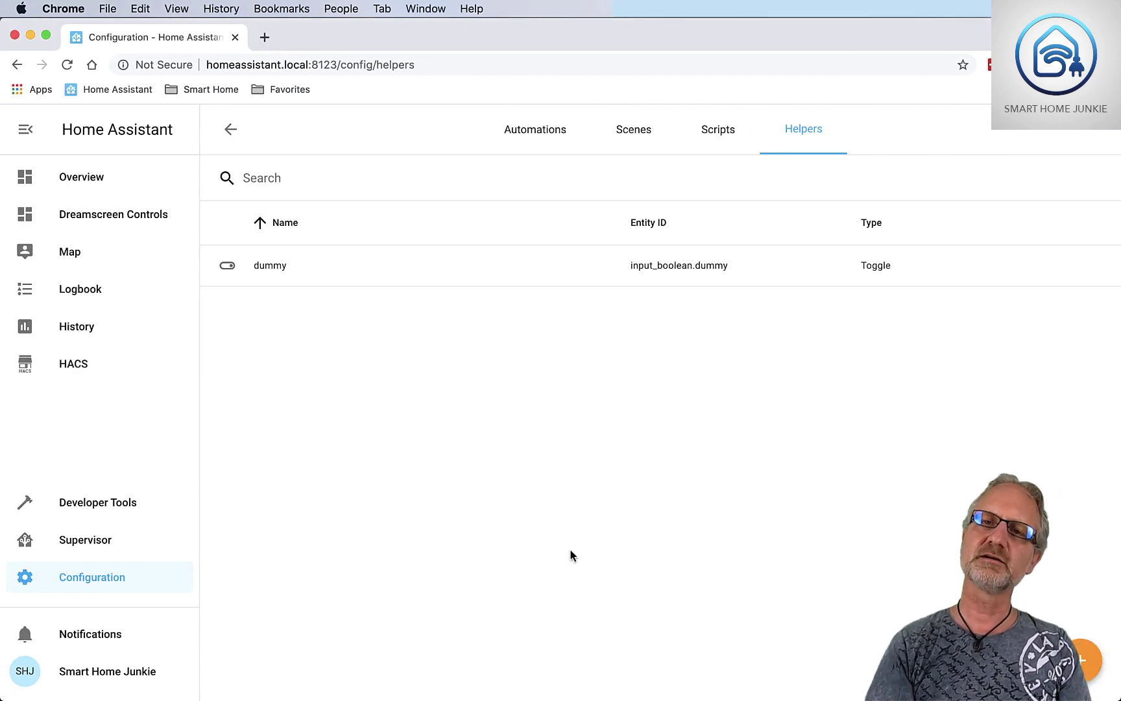
pyautogui.click(88, 579)
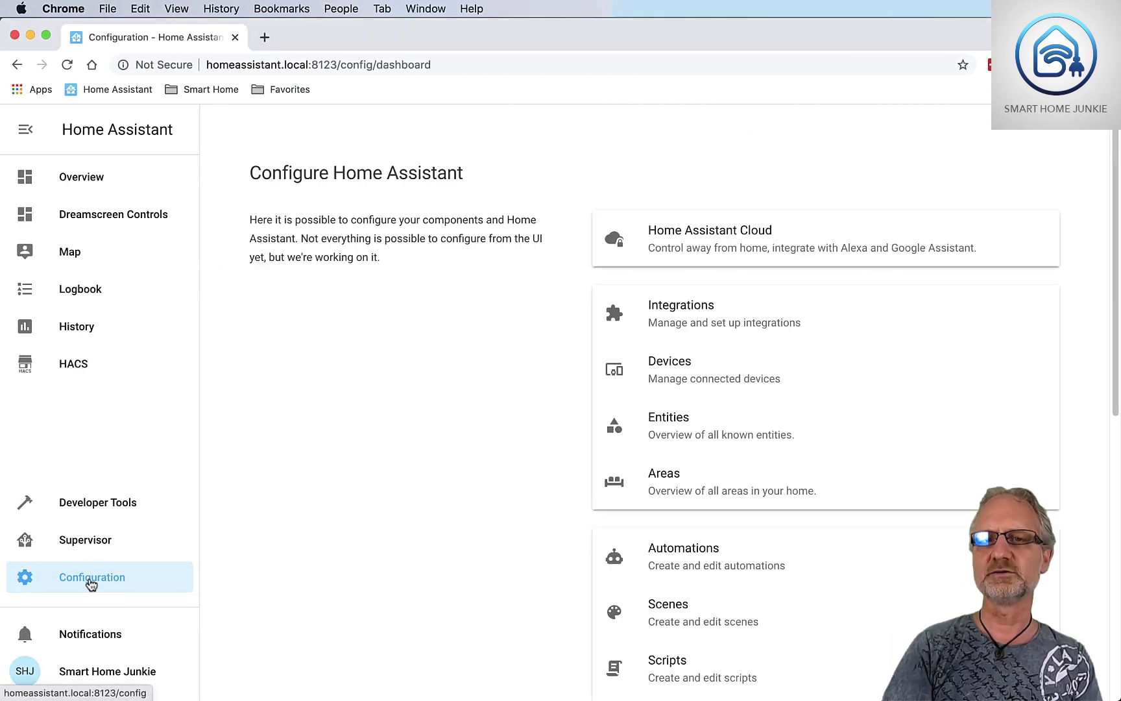
pyautogui.scroll(-10, 752, 416)
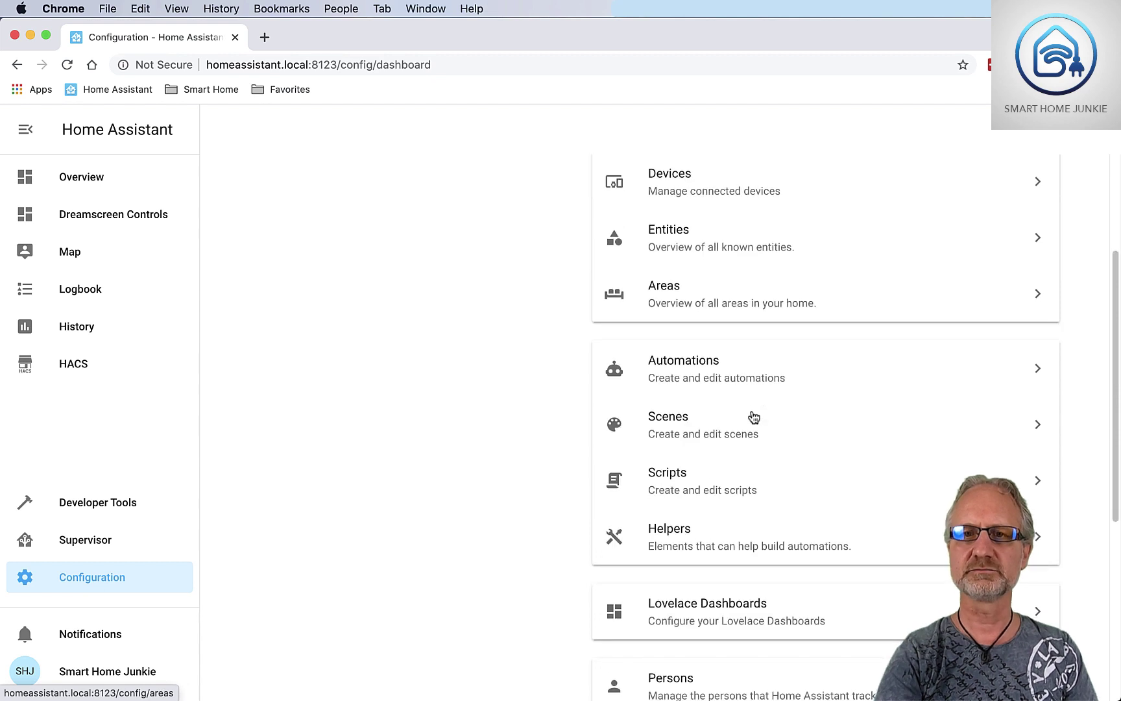
pyautogui.scroll(-1, 753, 416)
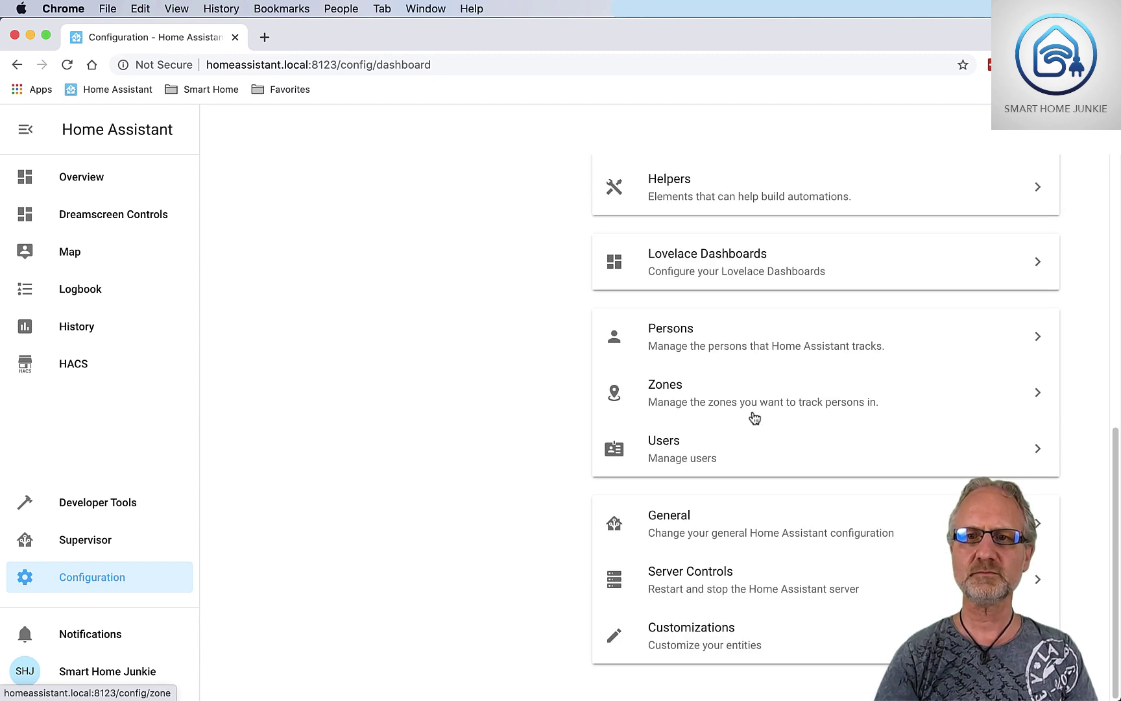
# Step: Check the server configuration for validity and restart Home Assistant
pyautogui.click(696, 594)
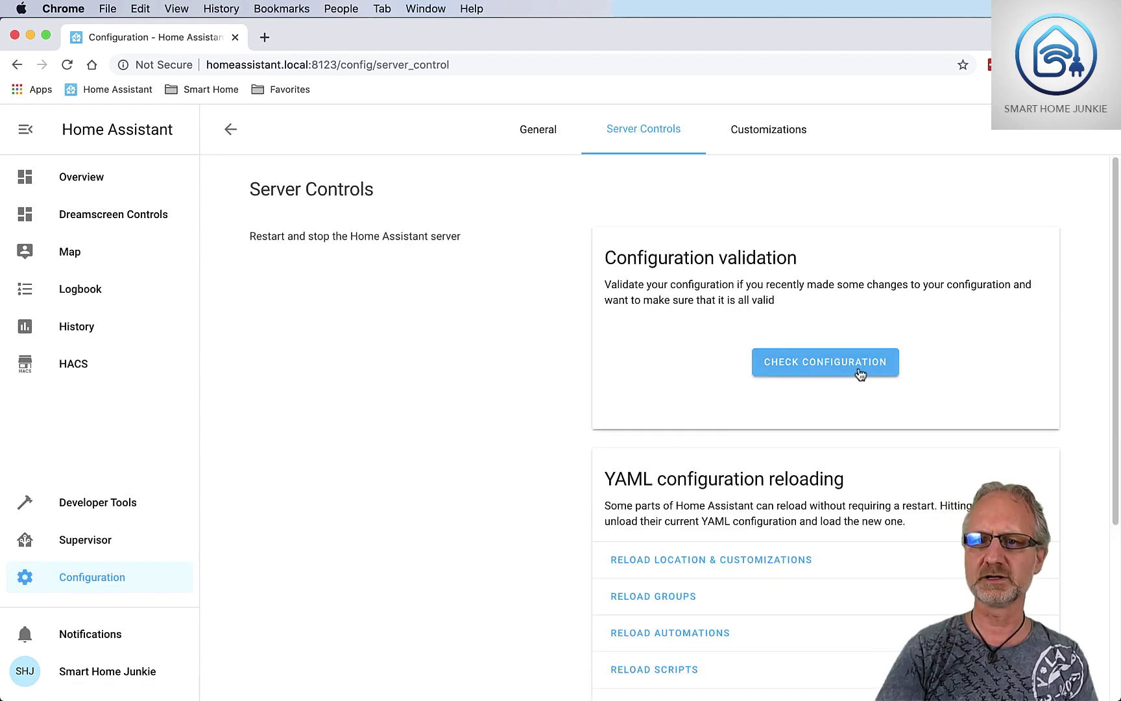
pyautogui.click(815, 365)
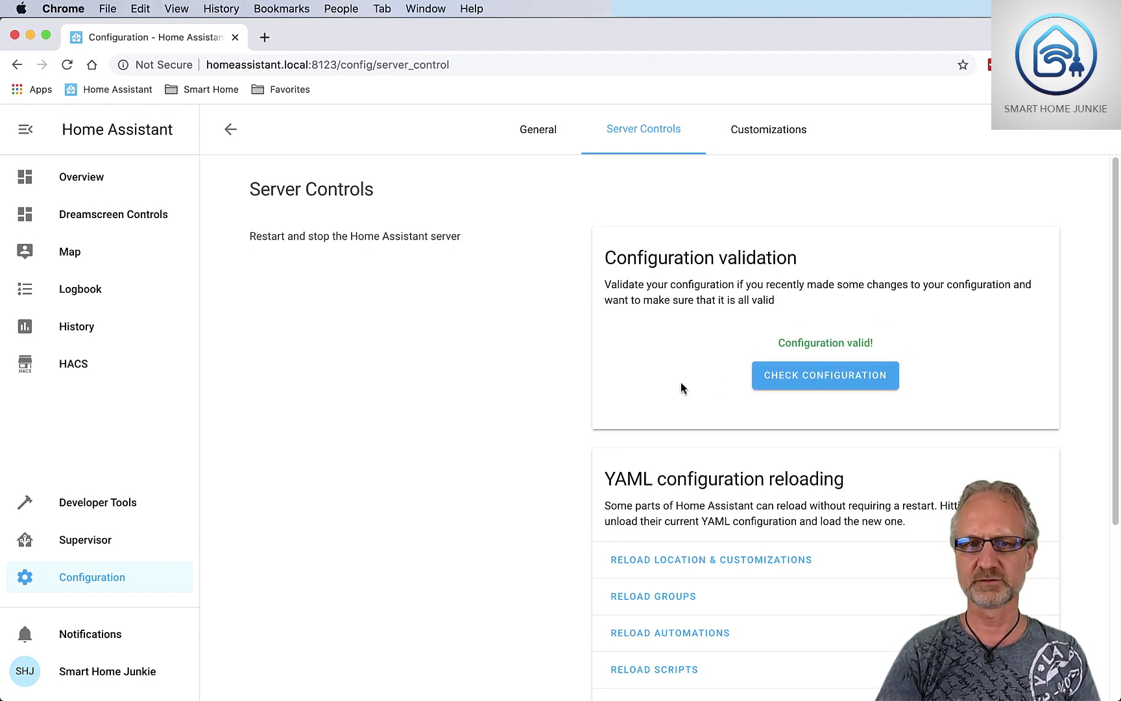
pyautogui.scroll(-4, 680, 382)
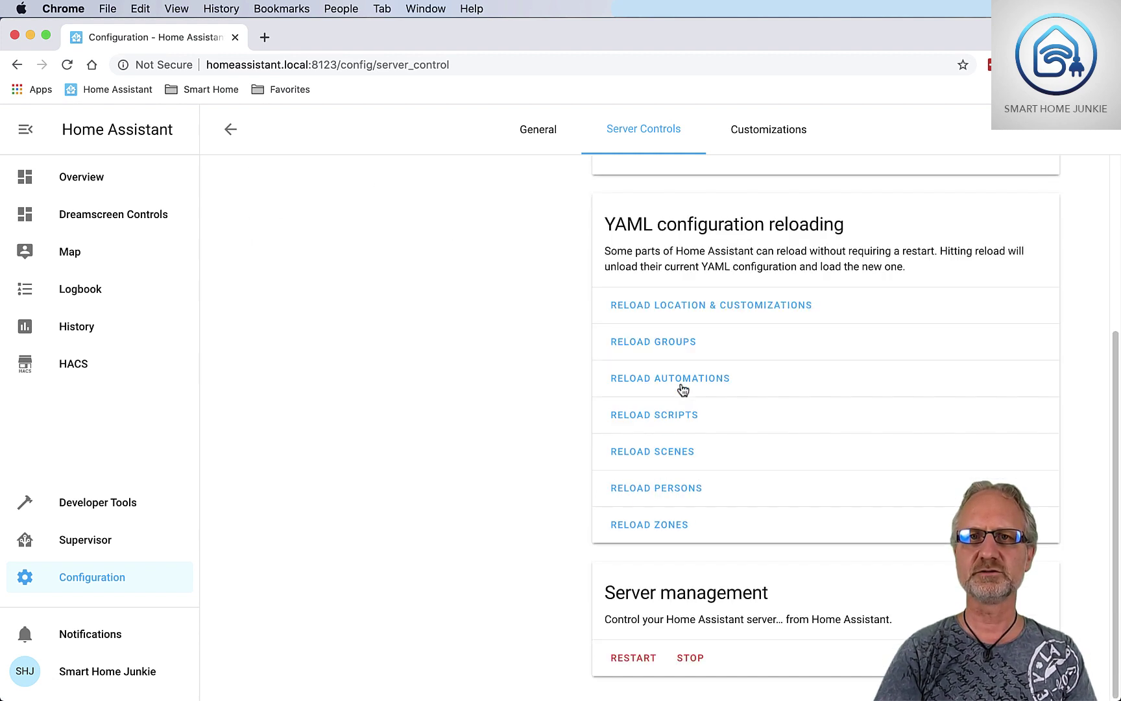
pyautogui.click(634, 659)
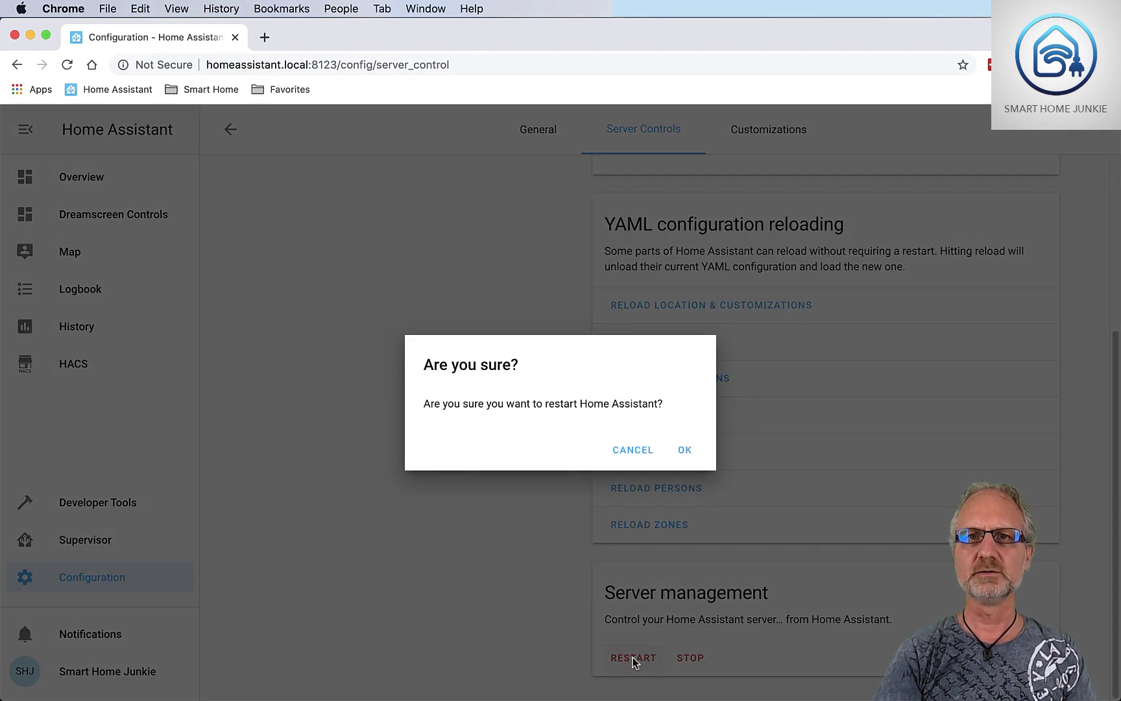
pyautogui.click(683, 457)
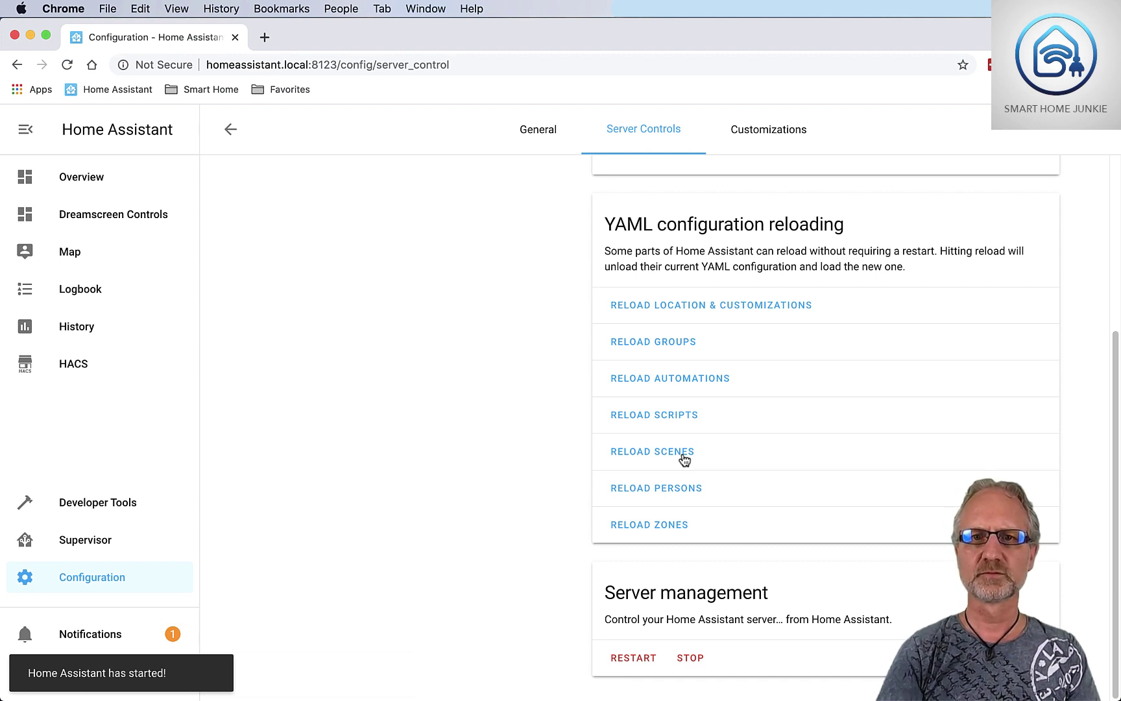
# Step: Open the Dreamscreen Controls dashboard and try the Television, Movie and Music inputs, ending on Television
pyautogui.click(115, 221)
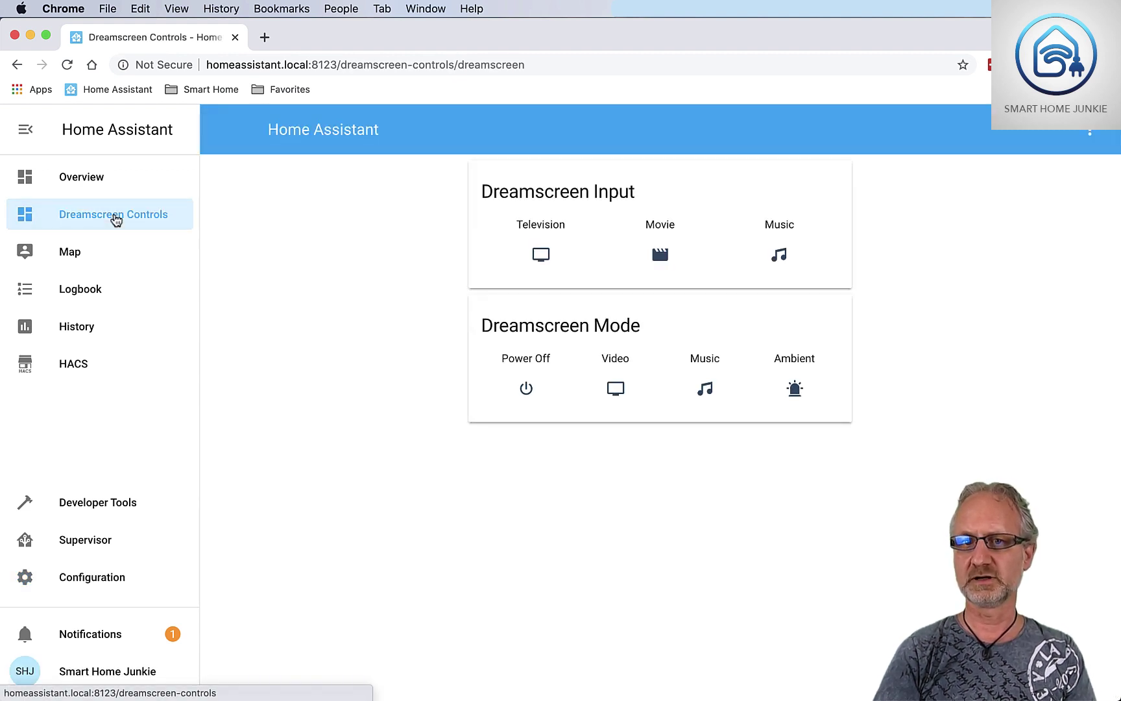
pyautogui.click(541, 255)
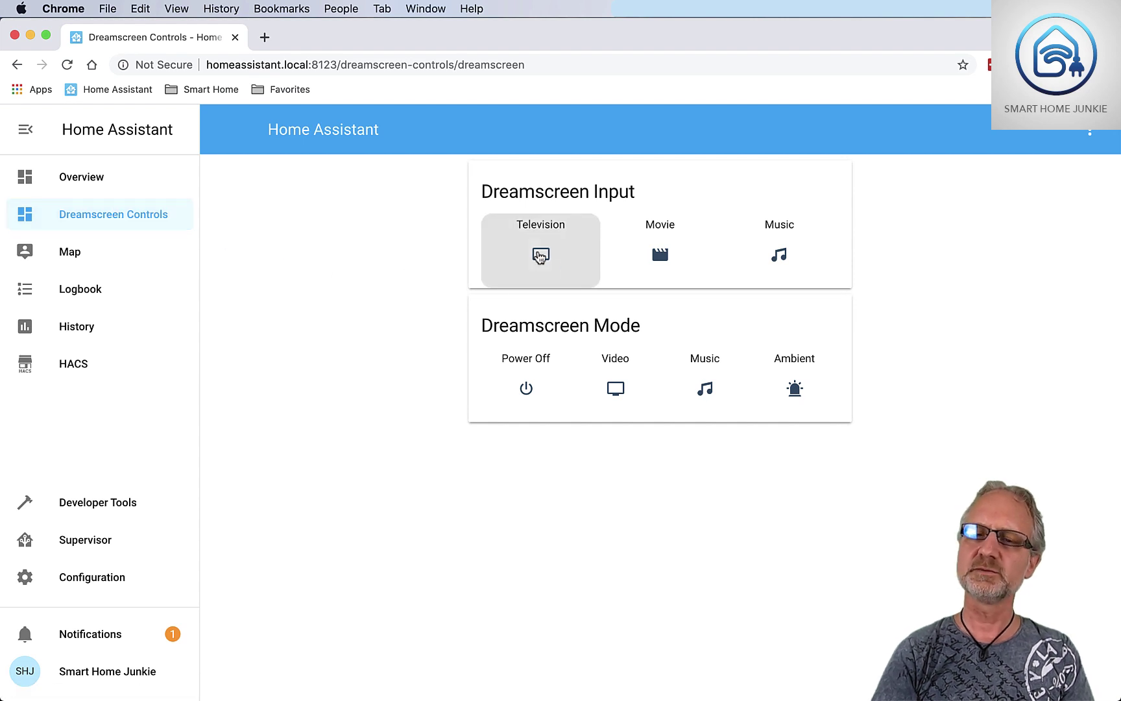
pyautogui.click(674, 257)
pyautogui.click(785, 261)
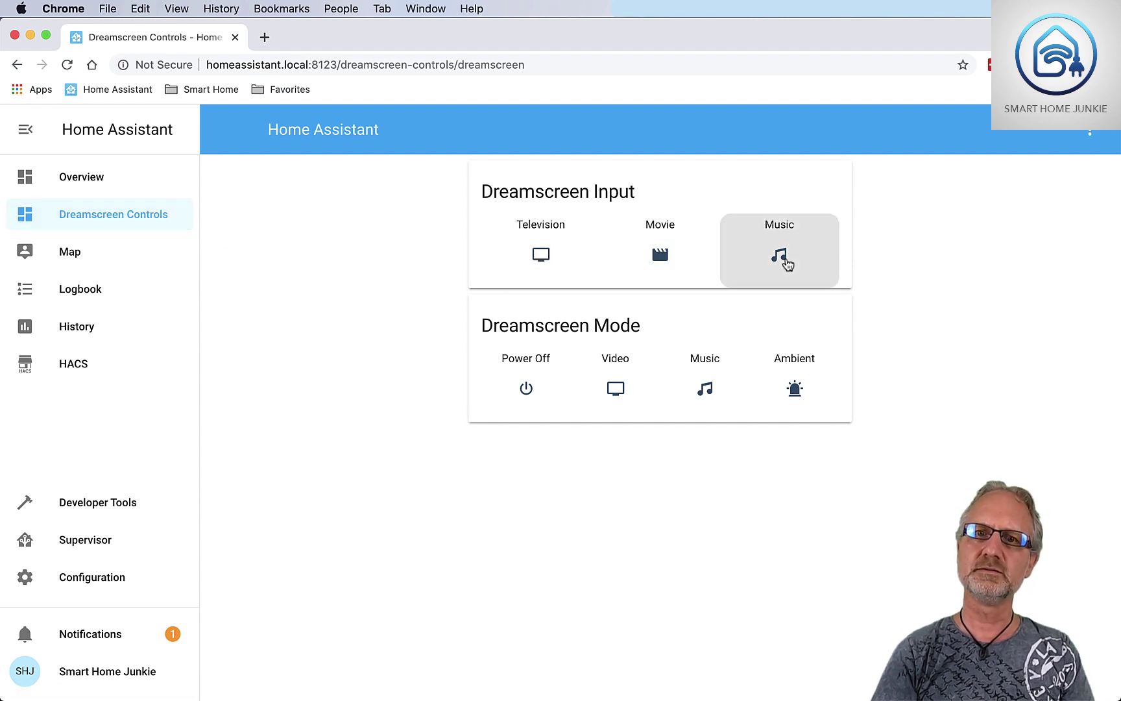
pyautogui.click(538, 263)
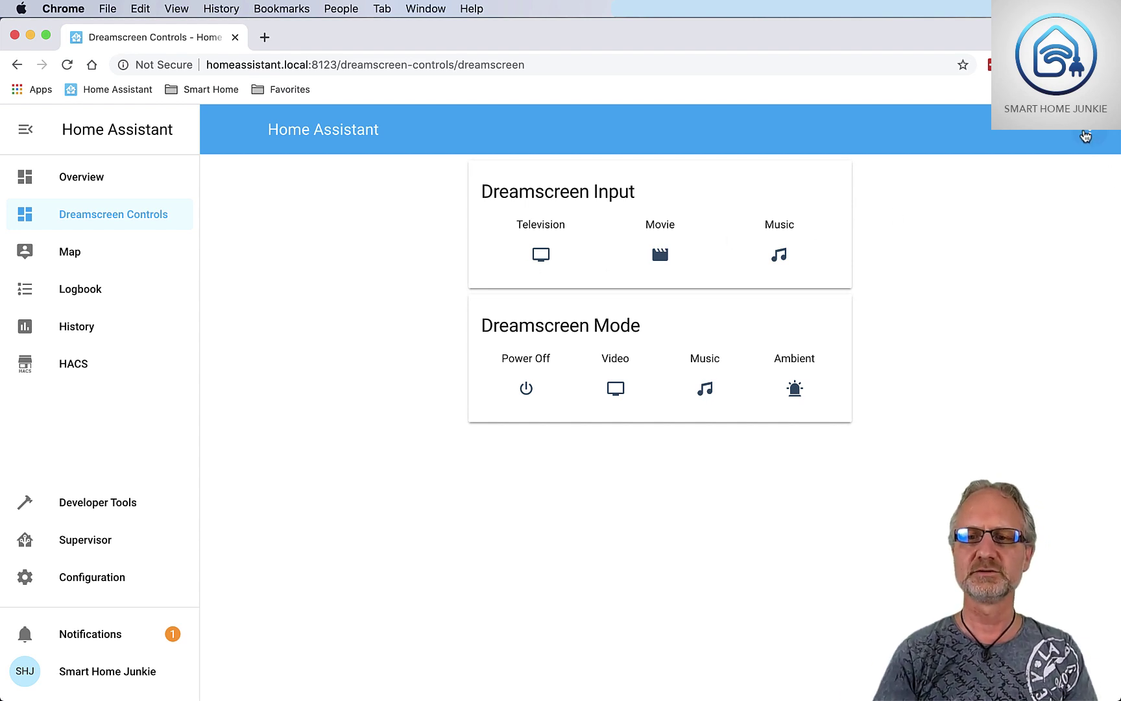
# Step: Put the Dreamscreen Controls dashboard into edit mode and add a new Glance card, showing its configuration as code
pyautogui.click(1085, 136)
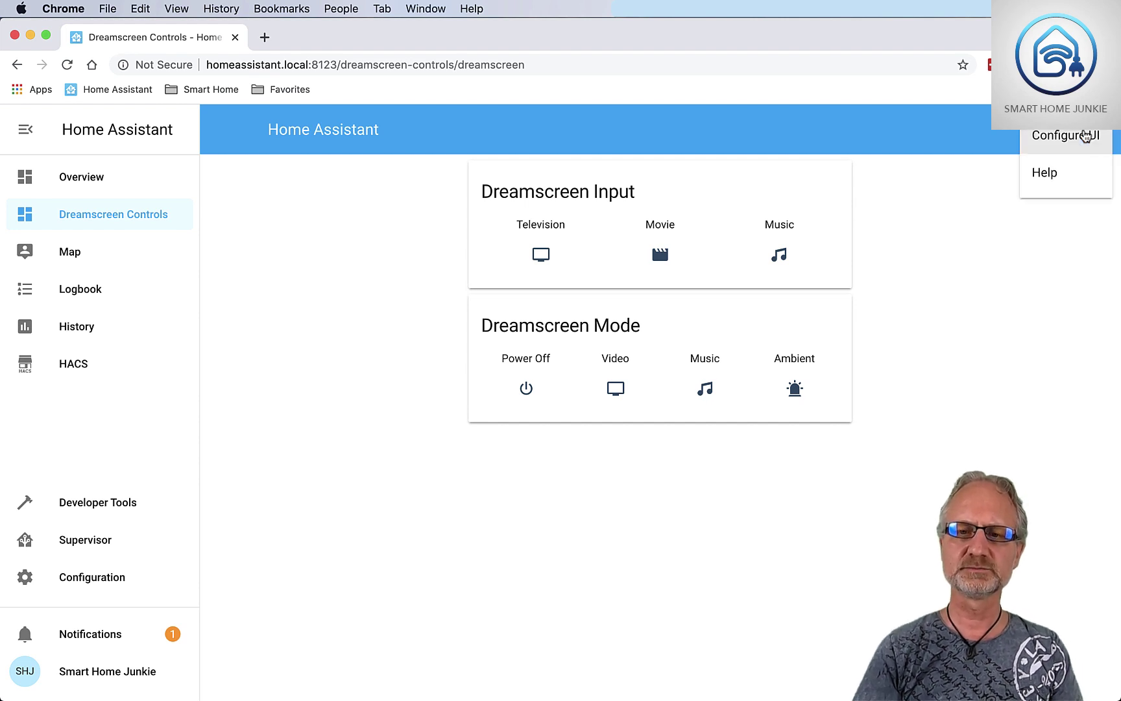
pyautogui.click(1066, 143)
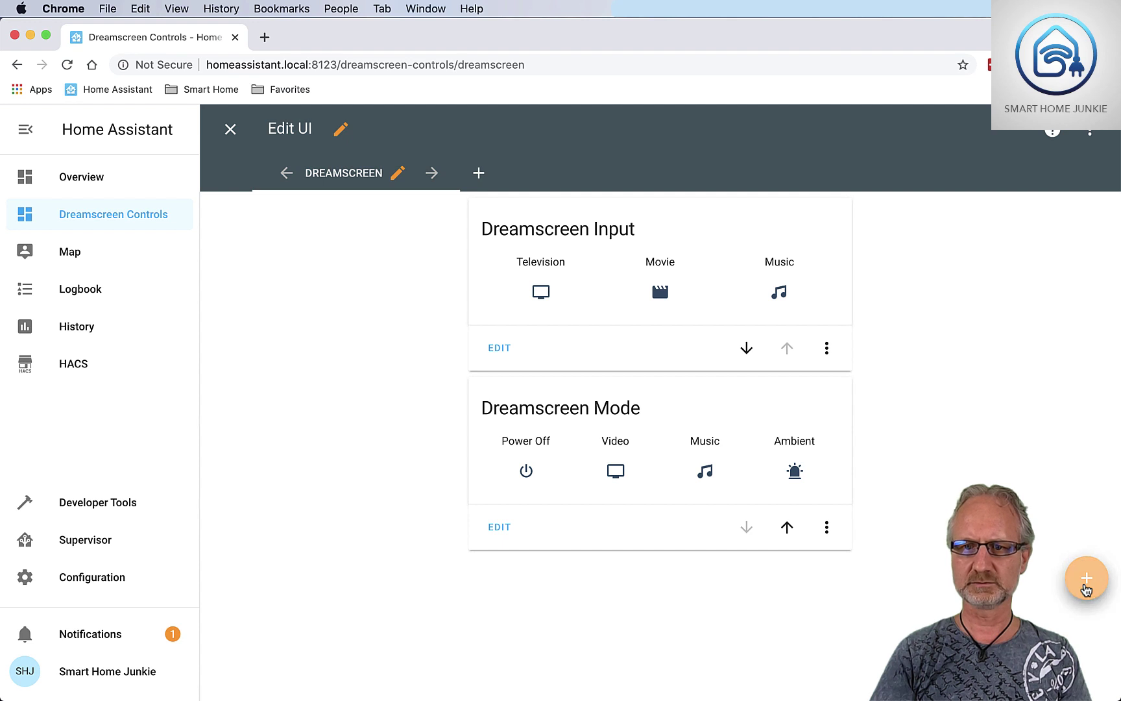
pyautogui.click(1086, 587)
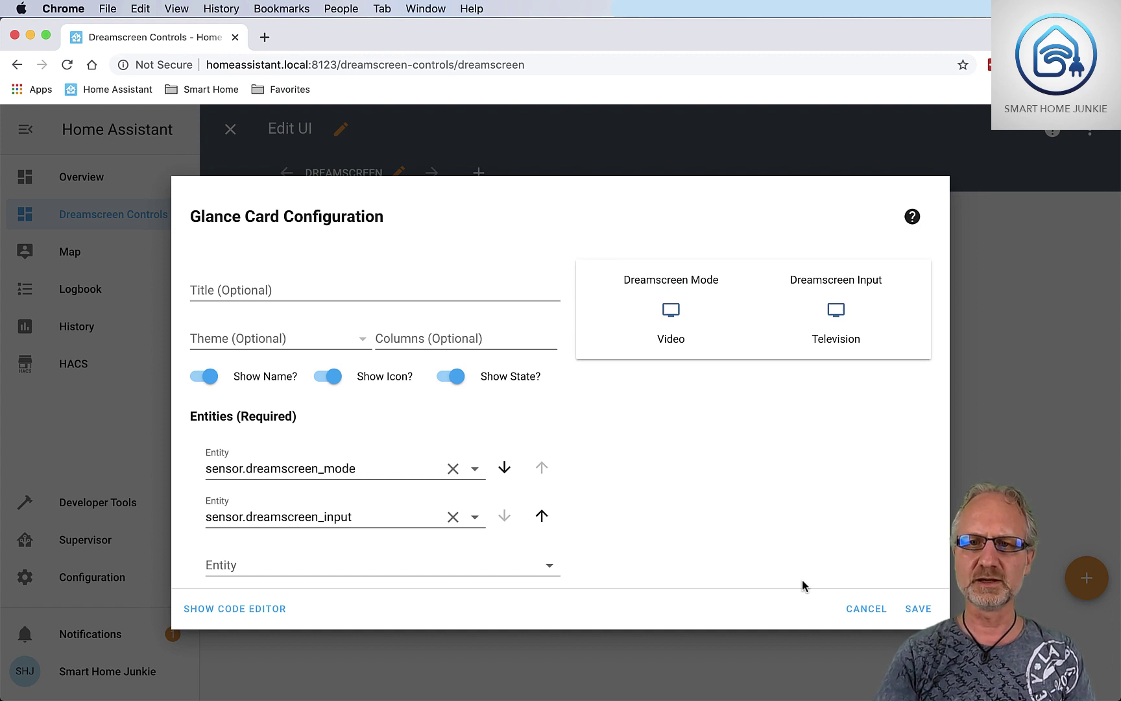
pyautogui.click(245, 610)
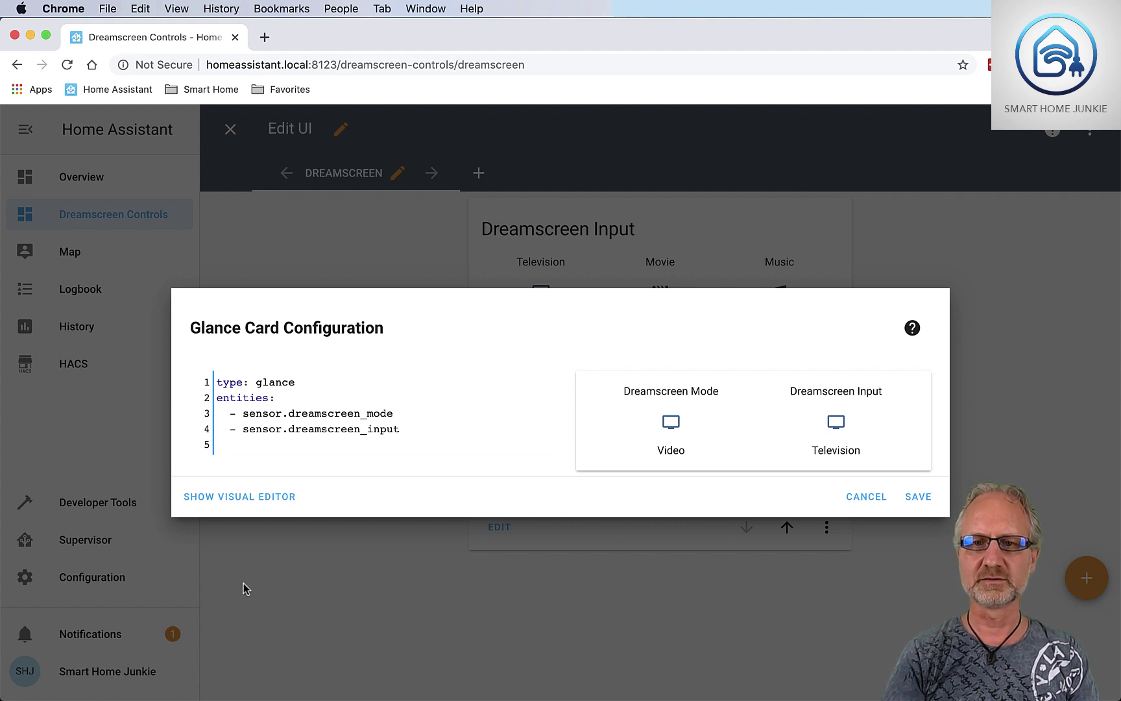
# Step: Set the Glance card to four columns by adding "columns: 4" below the card type
pyautogui.click(314, 381)
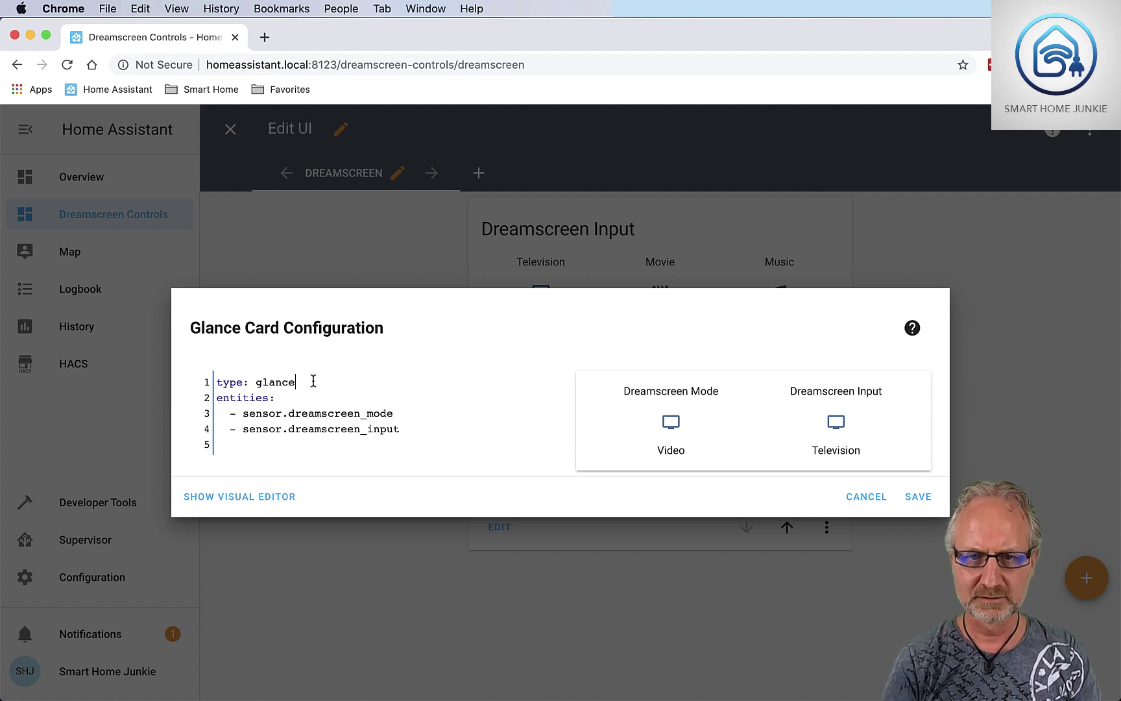
pyautogui.press('Return')
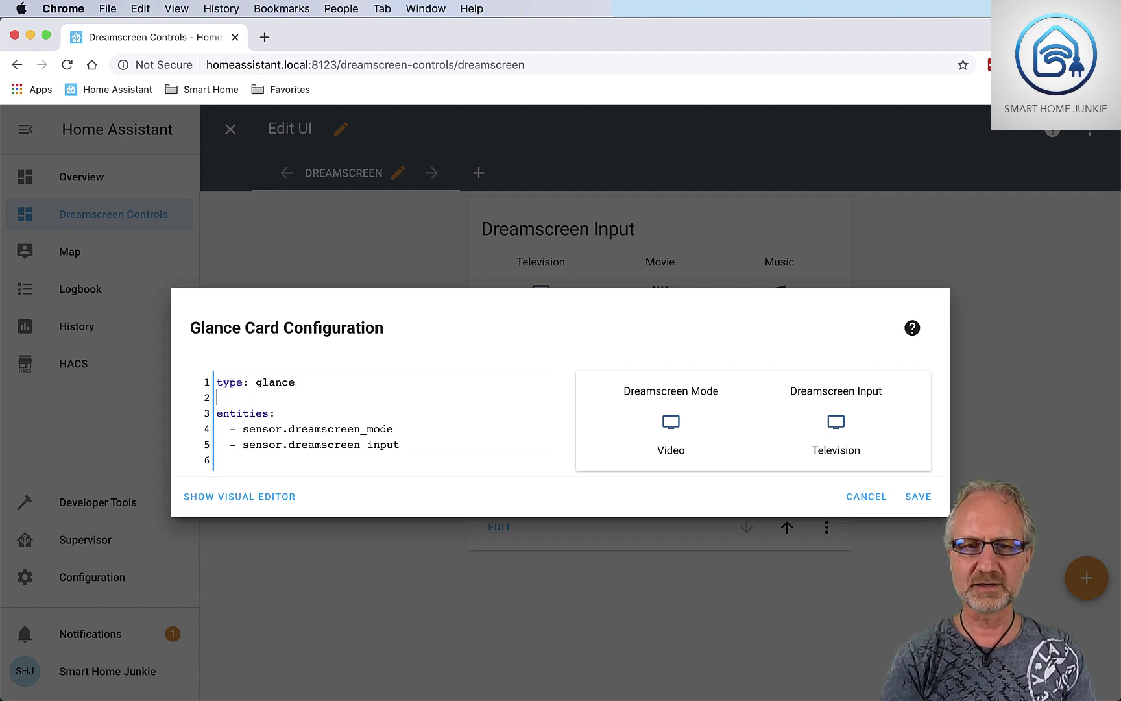
pyautogui.write('column')
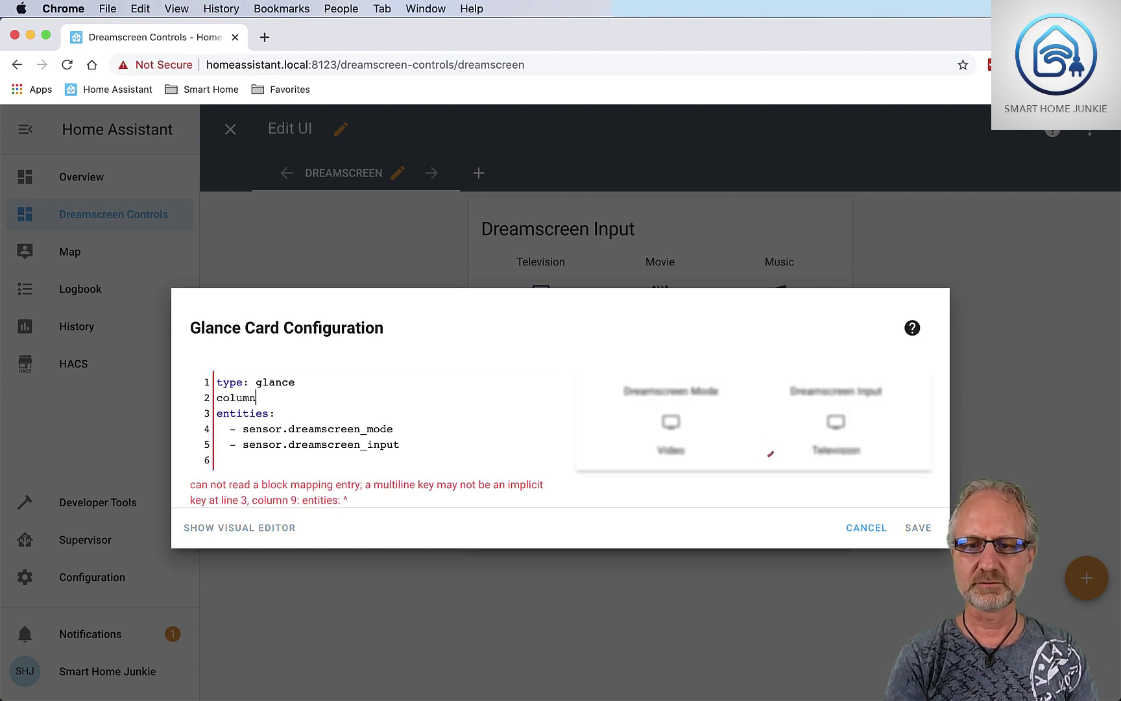
pyautogui.write('s:')
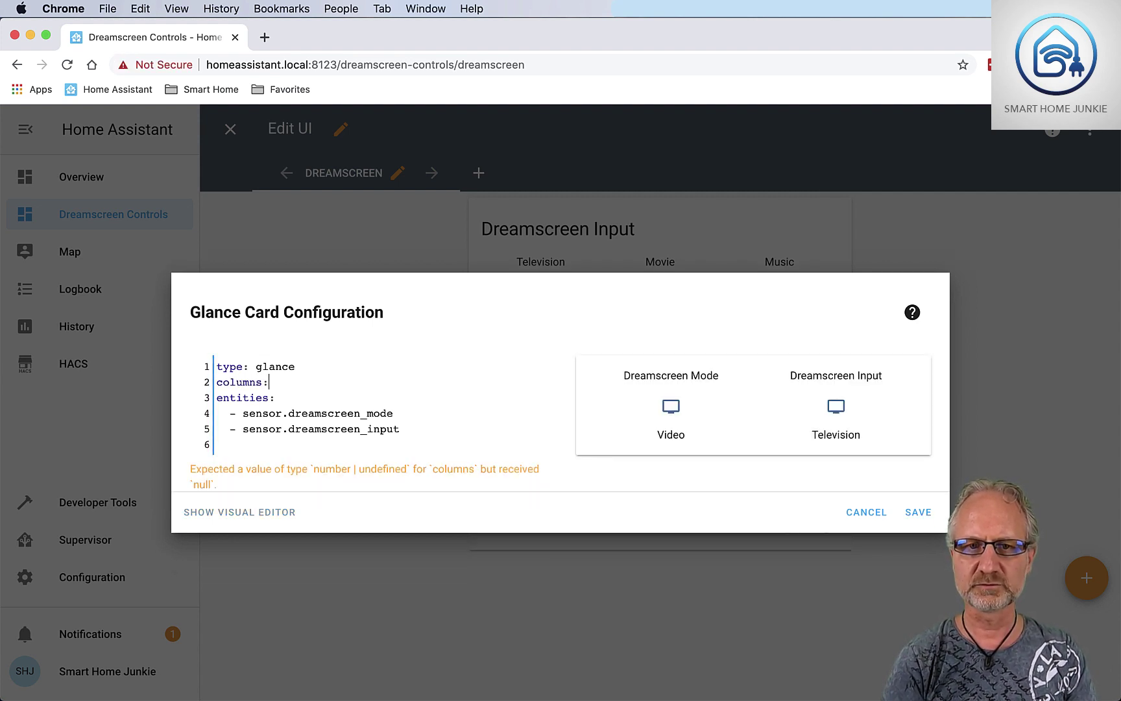
pyautogui.write(' 4')
pyautogui.press('Return')
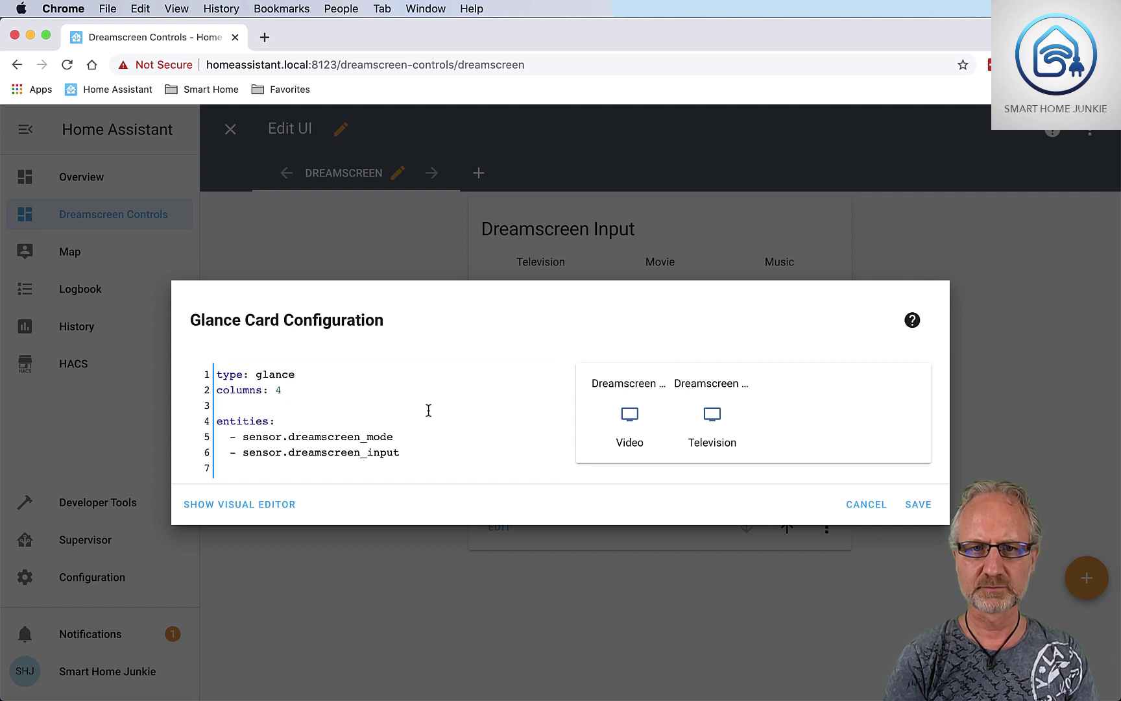
# Step: Give the Glance card the title "Dreamscreen Mode (2)" on the line below the column setting
pyautogui.write('ti')
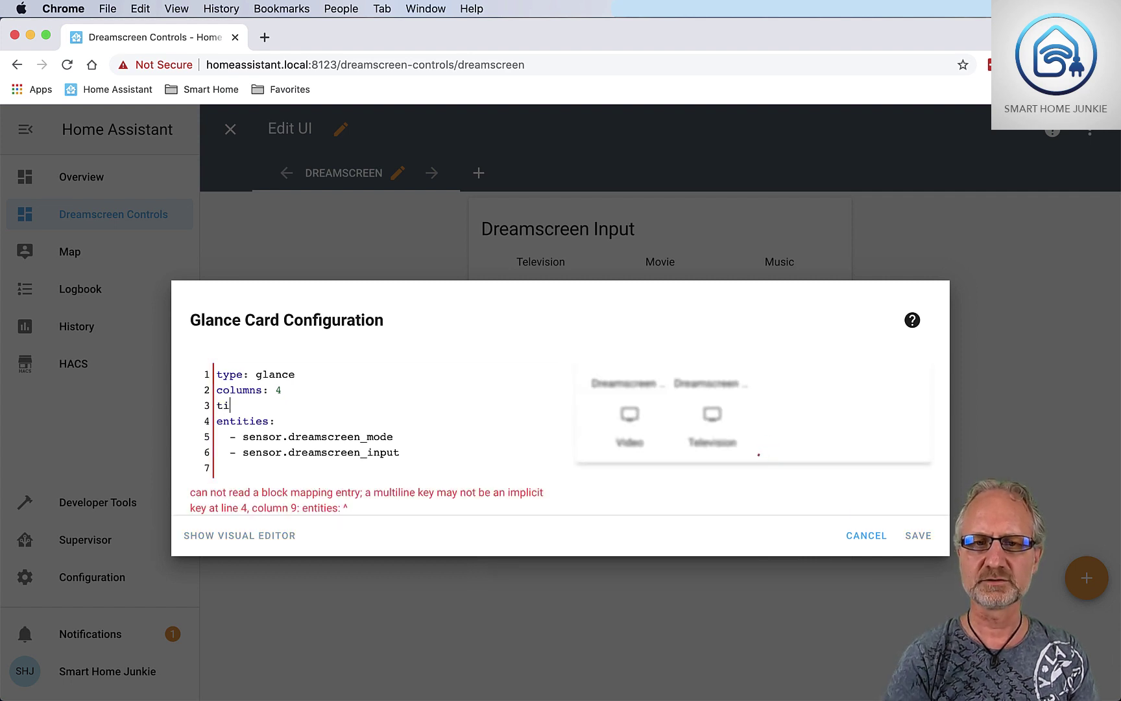
pyautogui.write('tle: ')
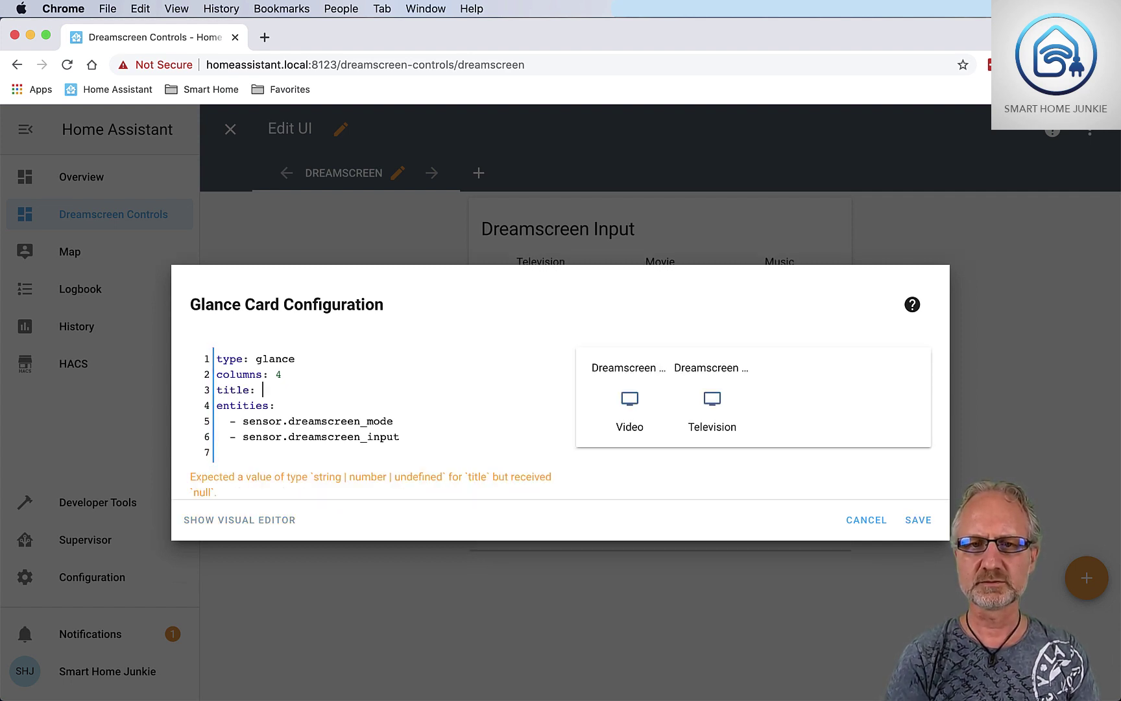
pyautogui.write('Dreamscree')
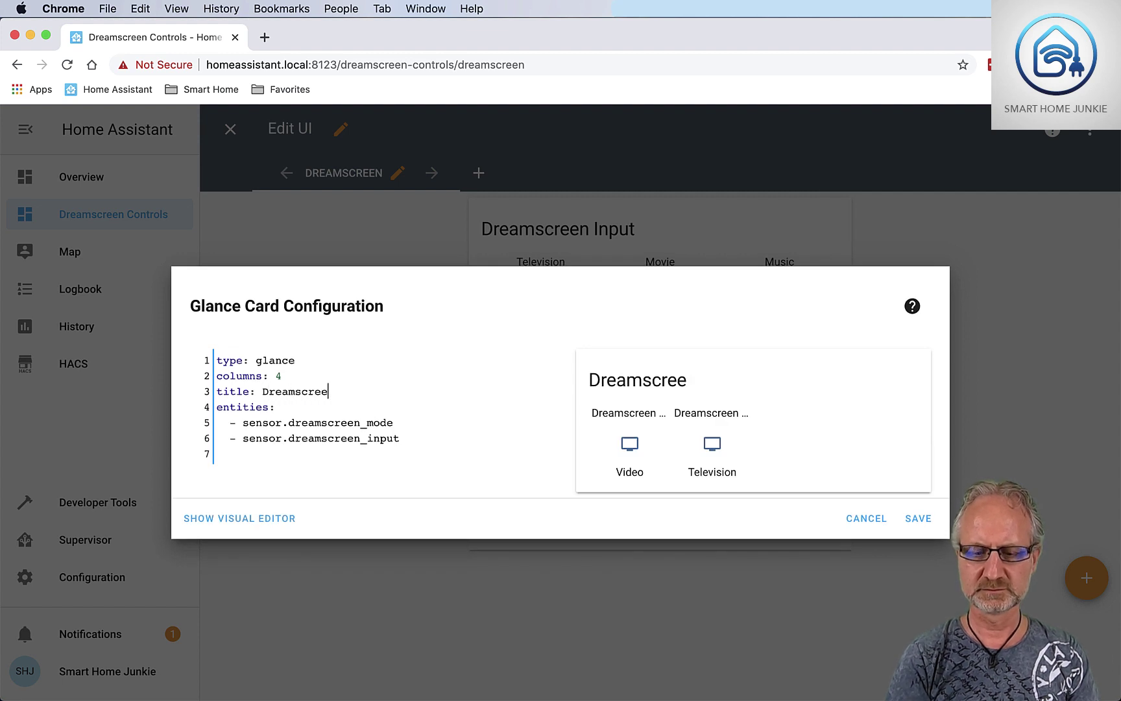
pyautogui.write('n Mode ')
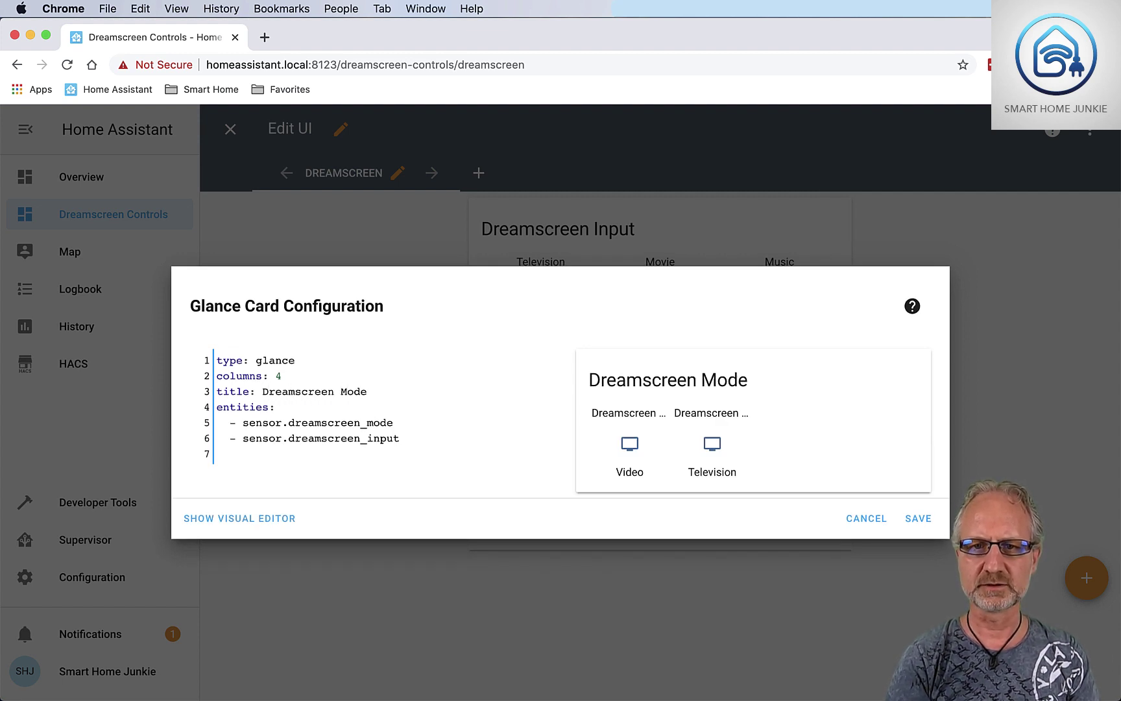
pyautogui.write('(2)')
# Step: Hide the entity states on the Glance card by adding "show_state: false" below the title
pyautogui.press('Return')
pyautogui.write('s')
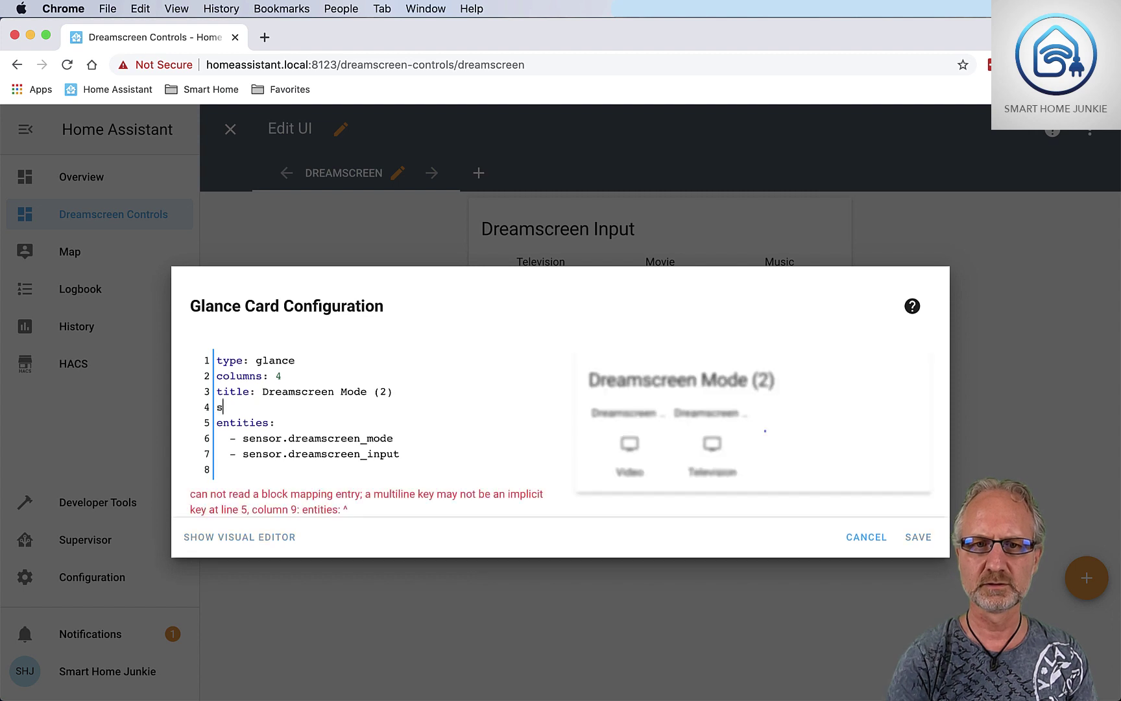
pyautogui.write('how_state')
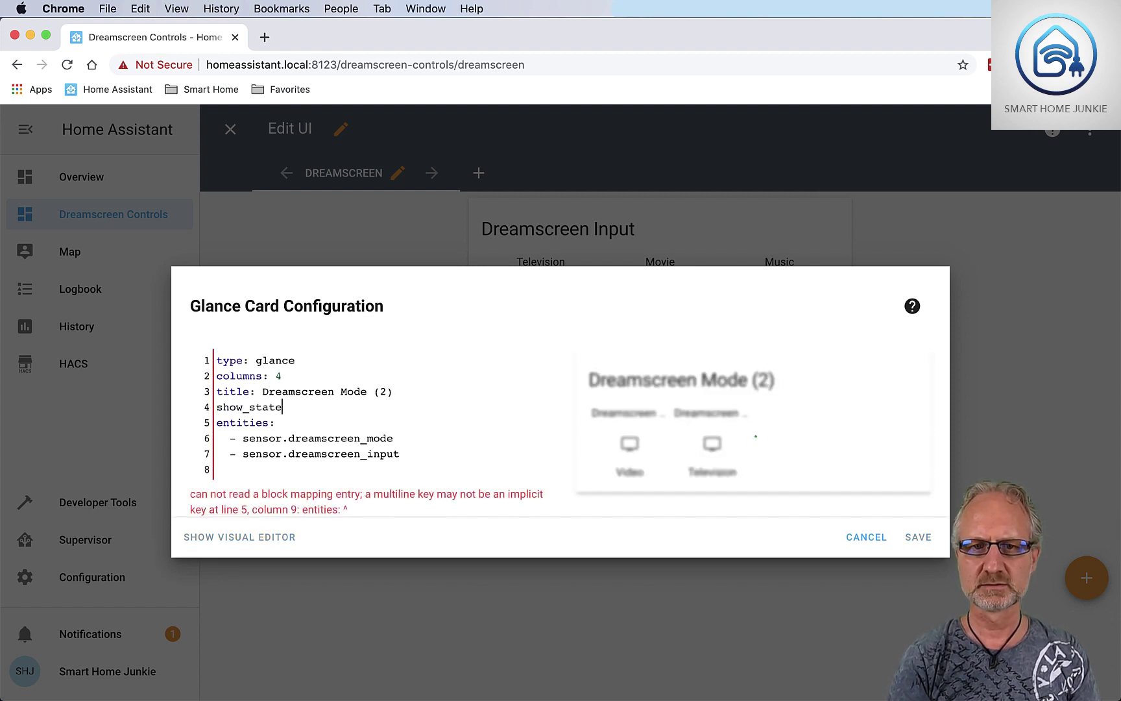
pyautogui.write(': false')
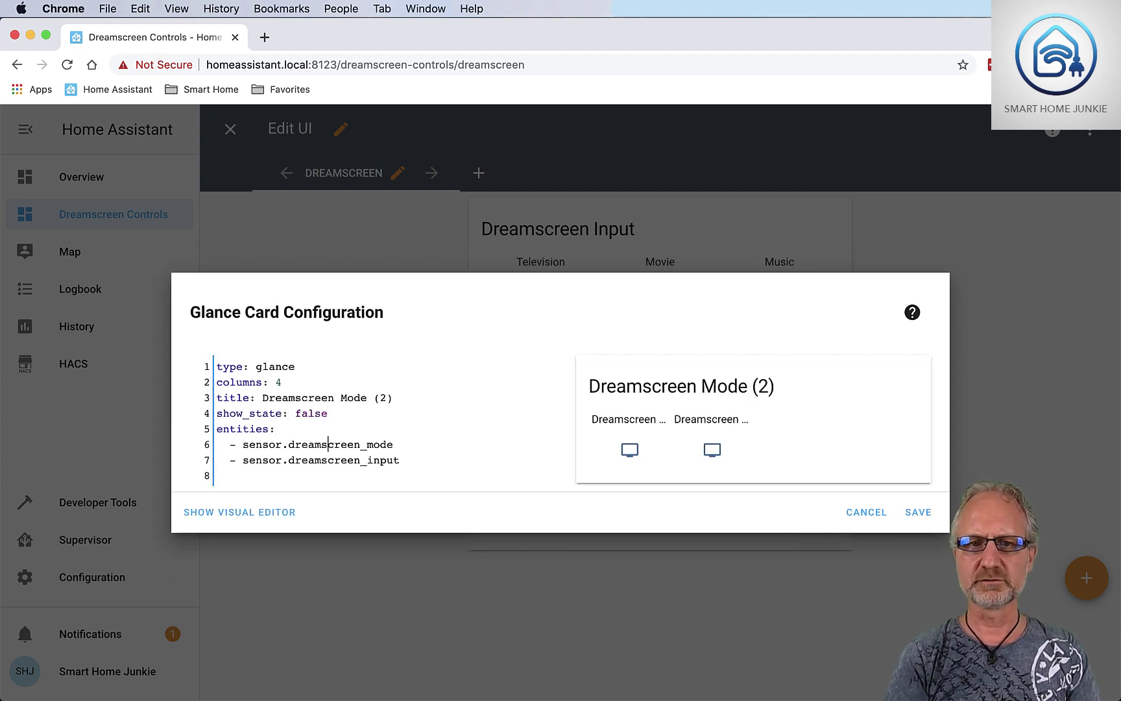
# Step: Delete the two default entities, sensor.dreamscreen_mode and sensor.dreamscreen_input, from the card's entities list
pyautogui.press('Right')
pyautogui.press('Right')
pyautogui.press('Right')
pyautogui.press('Right')
pyautogui.press('Right')
pyautogui.press('Right')
pyautogui.press('Right')
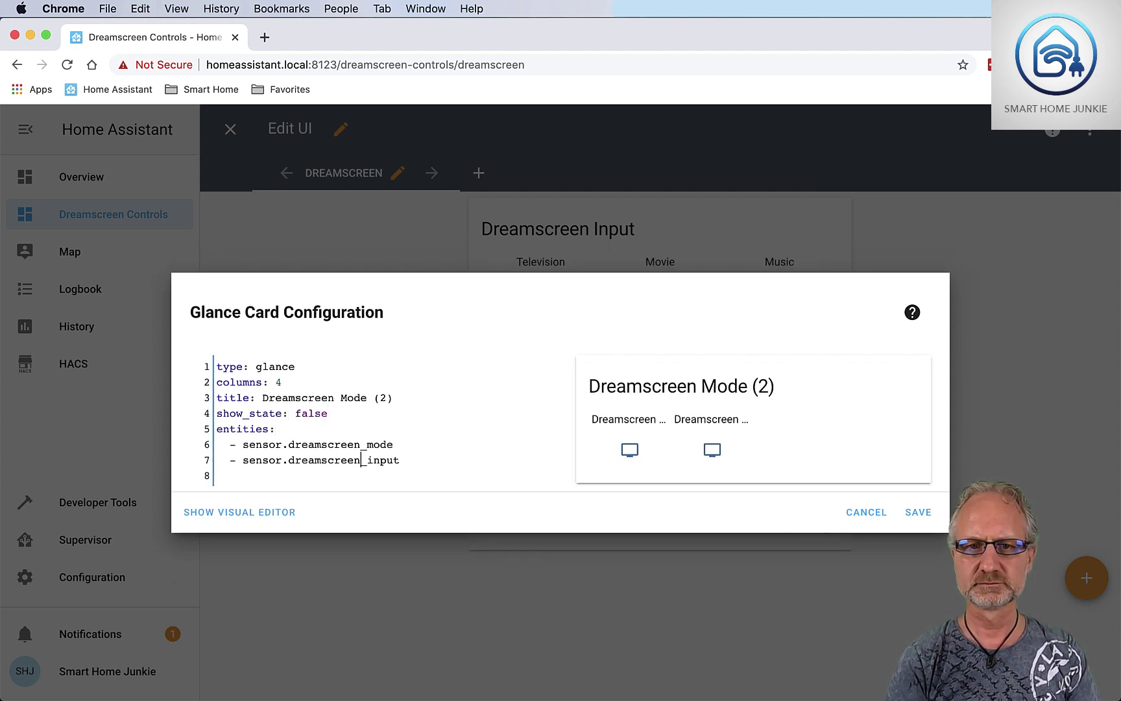
pyautogui.press('BackSpace')
pyautogui.press('BackSpace')
pyautogui.press('BackSpace')
pyautogui.press('BackSpace')
pyautogui.press('BackSpace')
pyautogui.press('BackSpace')
pyautogui.press('BackSpace')
pyautogui.press('BackSpace')
pyautogui.press('BackSpace')
pyautogui.press('BackSpace')
pyautogui.press('BackSpace')
pyautogui.press('BackSpace')
pyautogui.press('BackSpace')
pyautogui.press('BackSpace')
pyautogui.press('BackSpace')
pyautogui.press('BackSpace')
pyautogui.press('BackSpace')
pyautogui.press('BackSpace')
pyautogui.press('BackSpace')
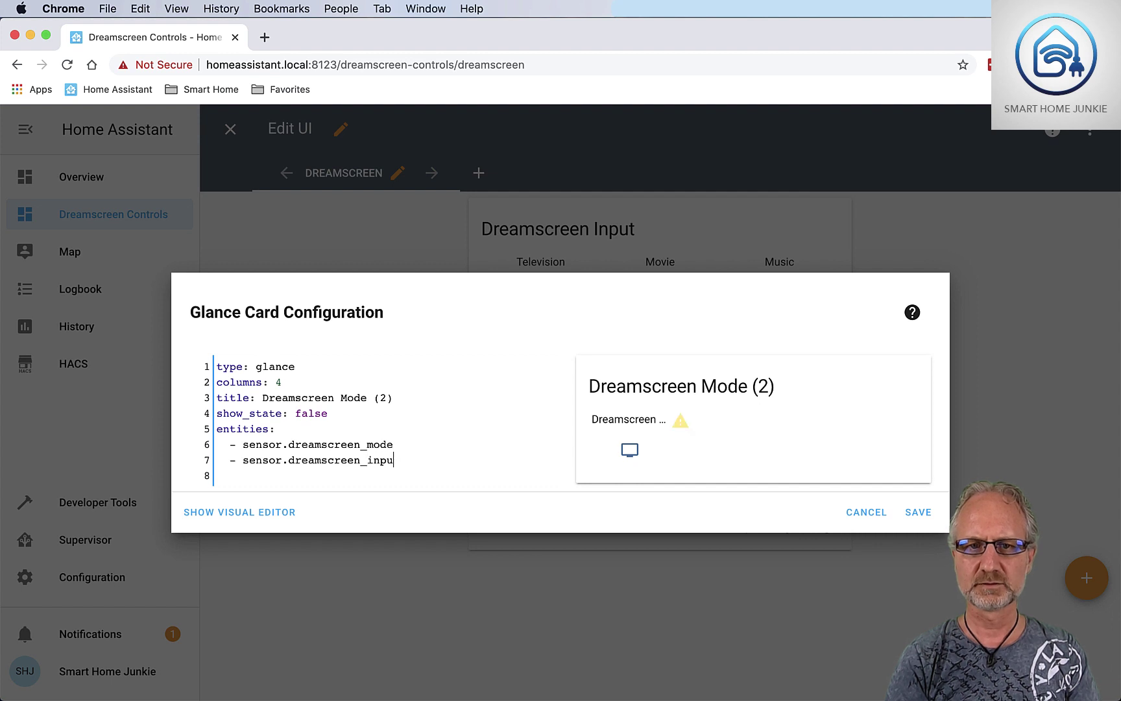
pyautogui.press('BackSpace')
pyautogui.press('BackSpace')
pyautogui.press('BackSpace')
pyautogui.press('BackSpace')
pyautogui.press('BackSpace')
pyautogui.press('BackSpace')
pyautogui.press('BackSpace')
pyautogui.press('BackSpace')
pyautogui.press('BackSpace')
pyautogui.press('BackSpace')
pyautogui.press('BackSpace')
pyautogui.press('BackSpace')
pyautogui.press('BackSpace')
pyautogui.press('BackSpace')
pyautogui.press('BackSpace')
pyautogui.press('BackSpace')
pyautogui.press('BackSpace')
pyautogui.press('BackSpace')
pyautogui.press('BackSpace')
pyautogui.press('BackSpace')
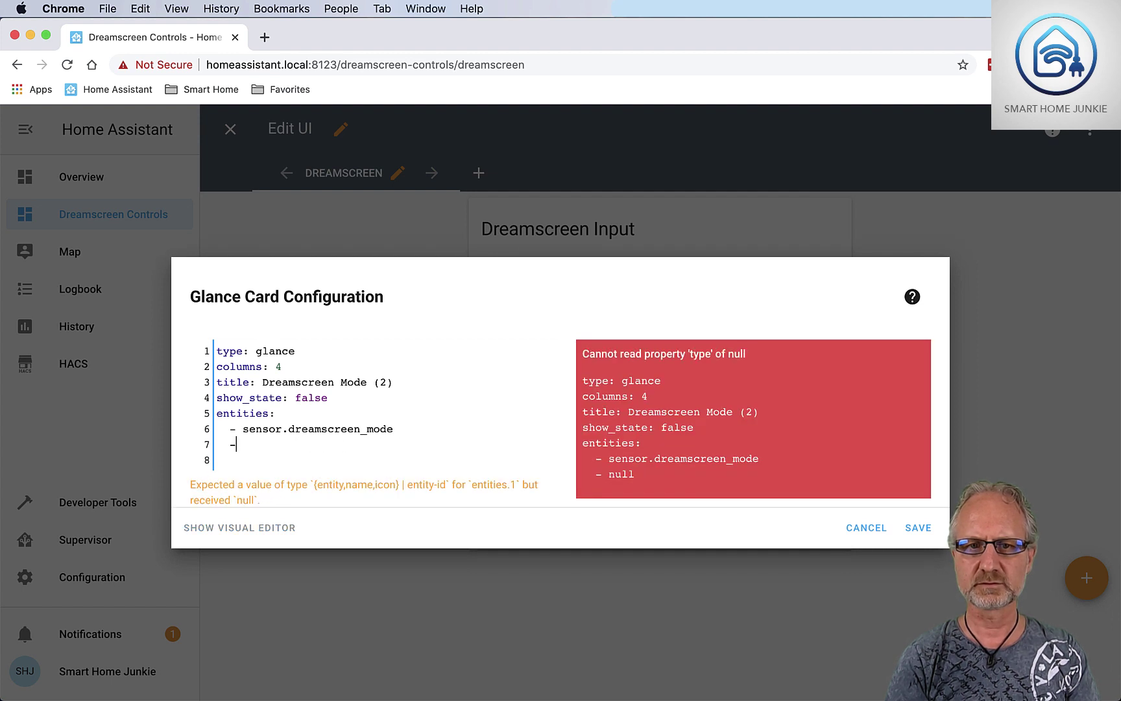
pyautogui.press('BackSpace')
pyautogui.press('BackSpace')
pyautogui.press('BackSpace')
pyautogui.press('BackSpace')
pyautogui.press('BackSpace')
pyautogui.press('BackSpace')
pyautogui.press('BackSpace')
pyautogui.press('BackSpace')
pyautogui.press('BackSpace')
pyautogui.press('BackSpace')
pyautogui.press('BackSpace')
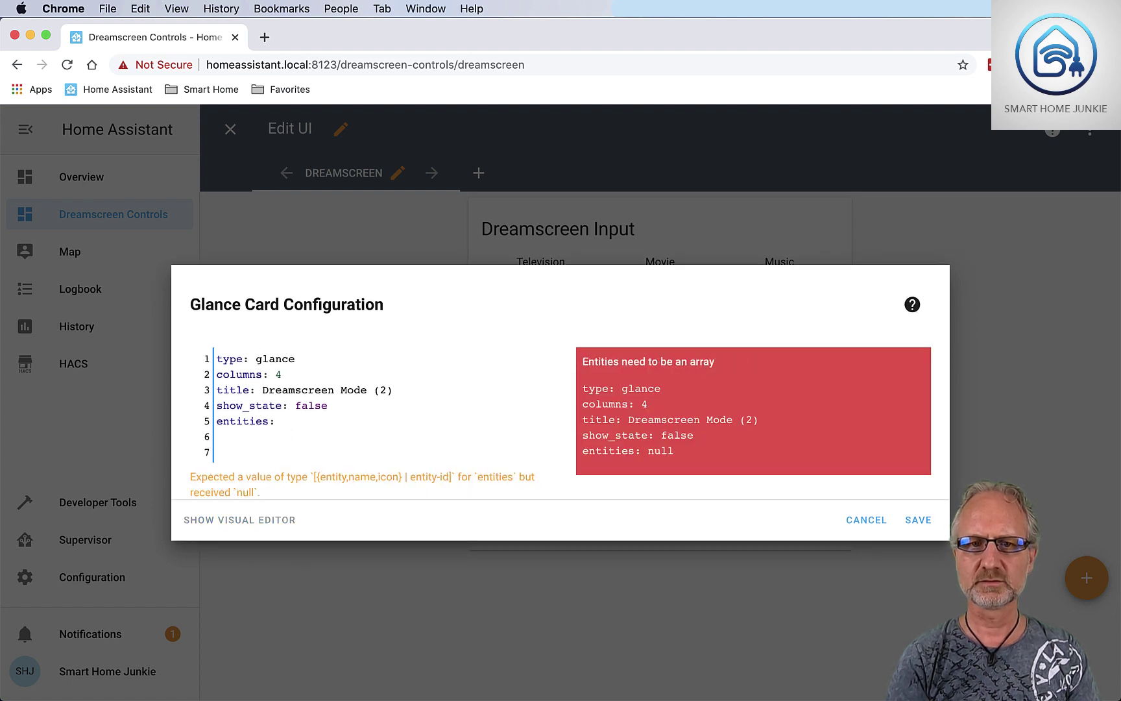
# Step: Add switch.dreamscreen_mode_off as the first entity in the Glance card's entities list
pyautogui.write('- entity')
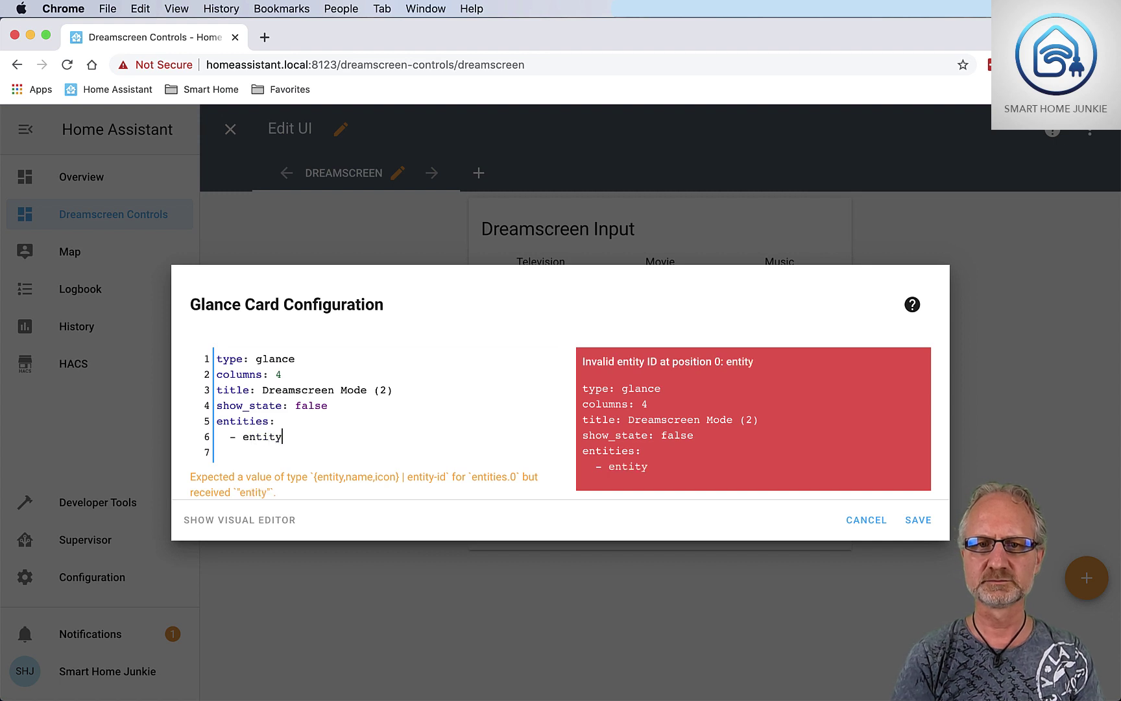
pyautogui.write(': ')
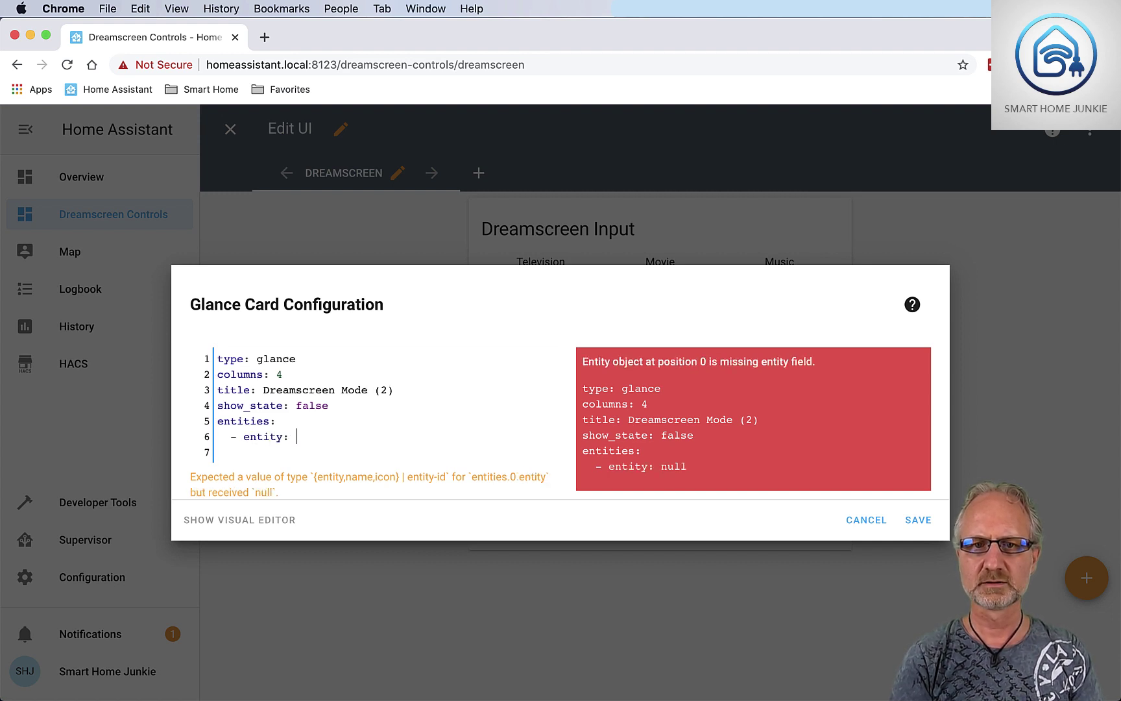
pyautogui.write('switch')
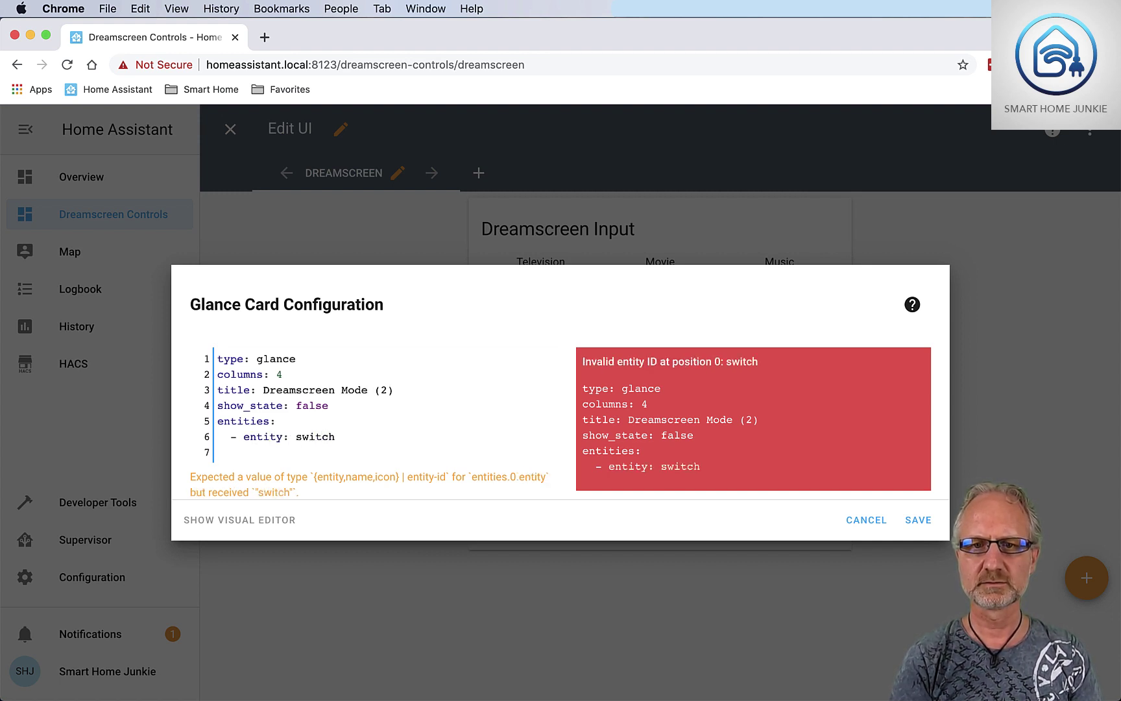
pyautogui.write('.')
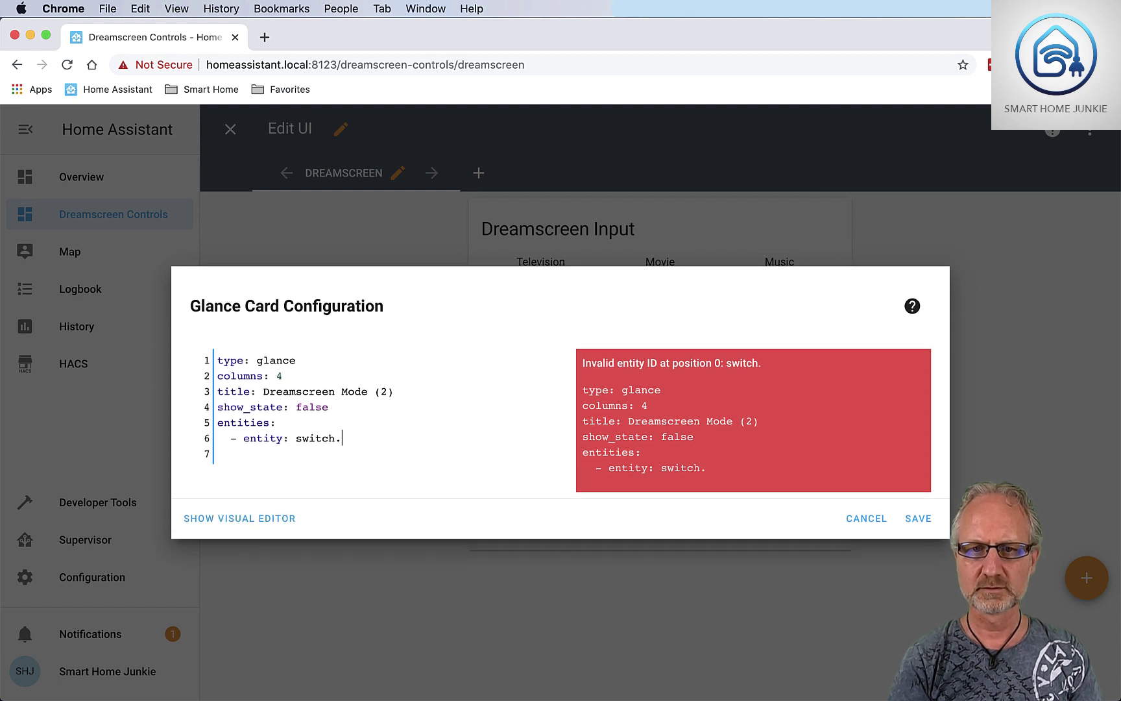
pyautogui.write('dreams')
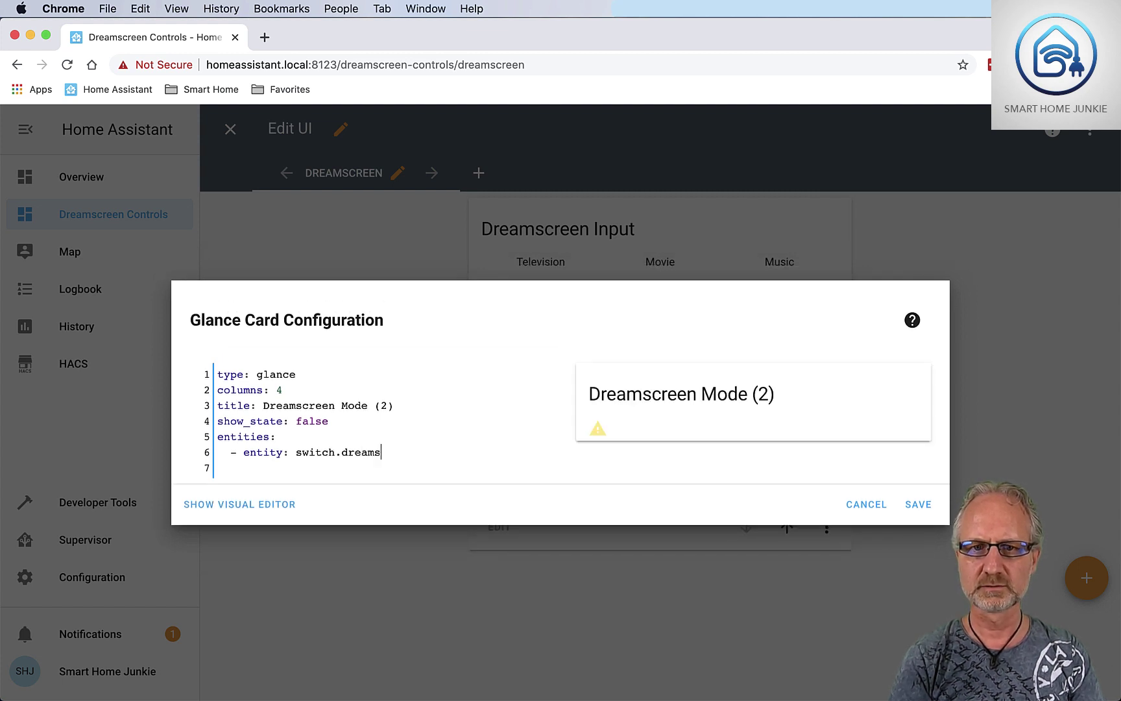
pyautogui.write('creen')
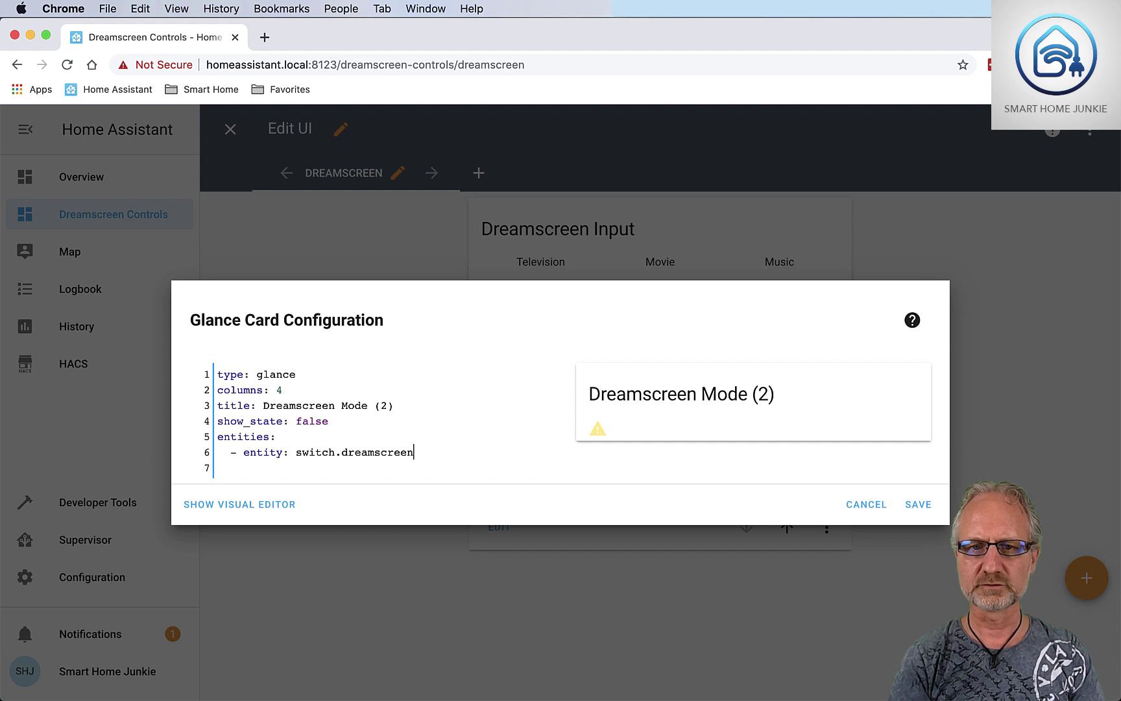
pyautogui.write('_mo')
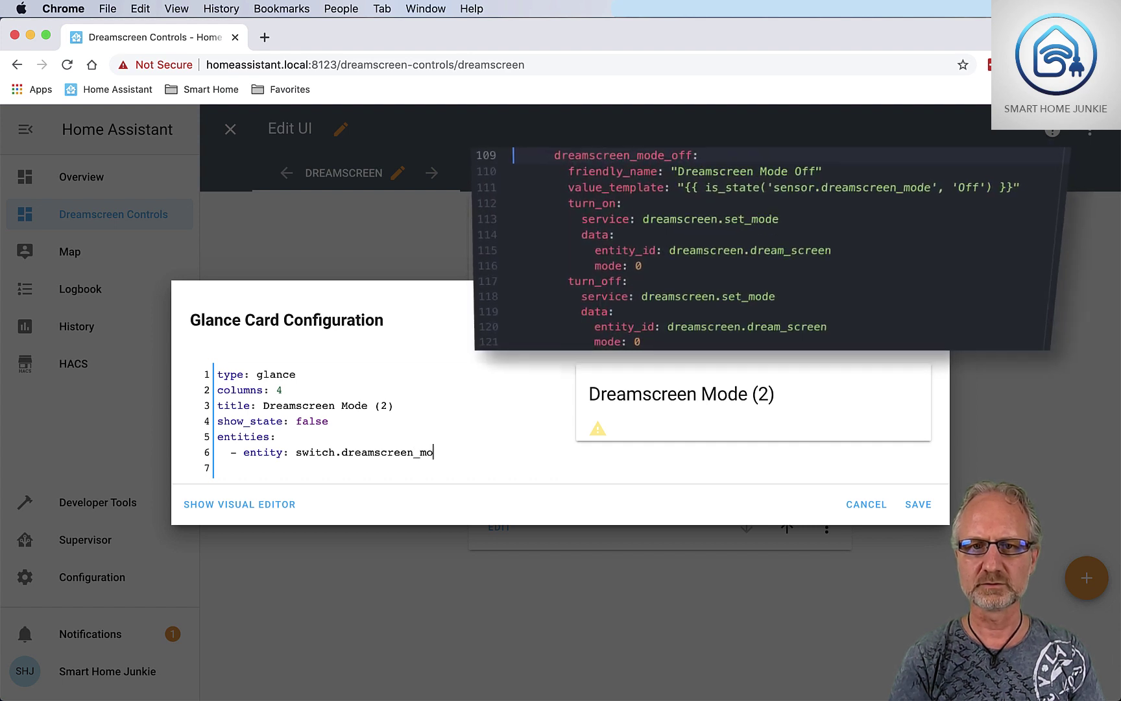
pyautogui.write('de_off')
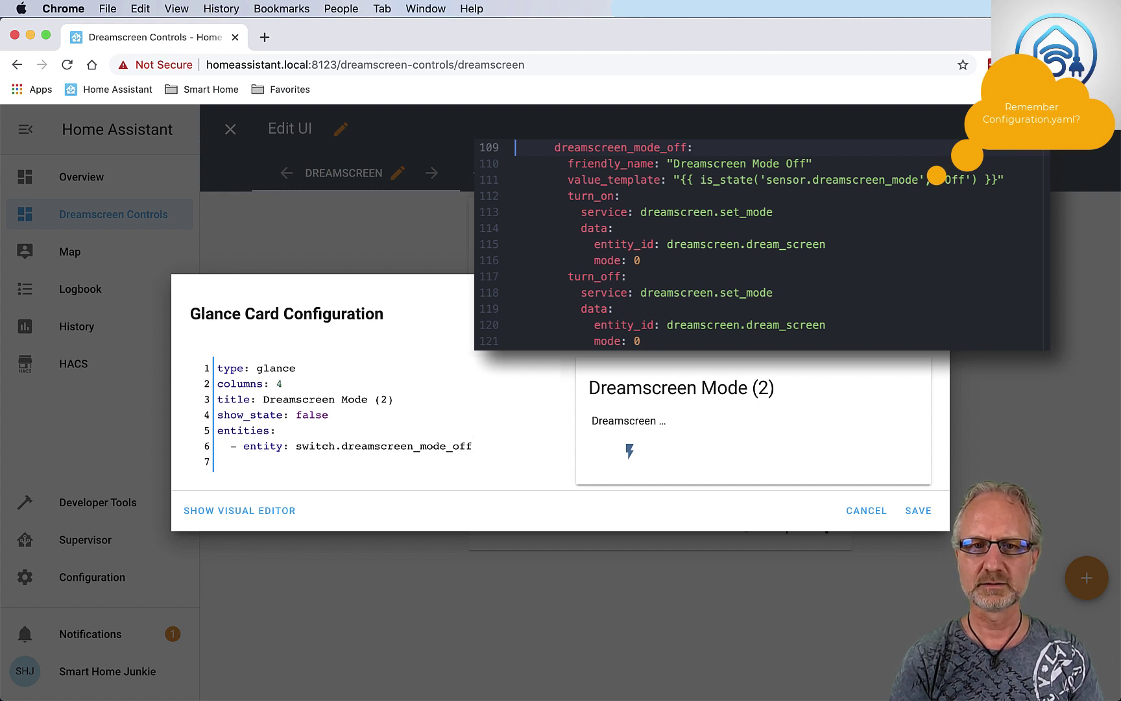
# Step: Give the switch.dreamscreen_mode_off entity the icon 'mdi:power' on the line below it
pyautogui.press('Return')
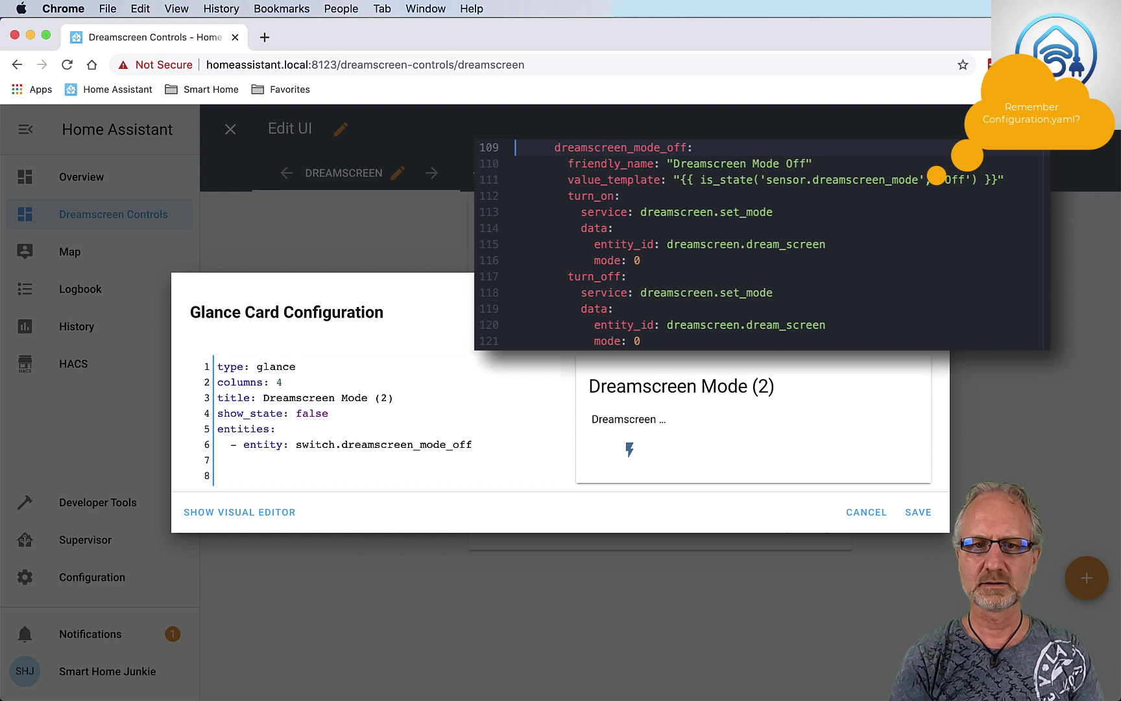
pyautogui.write('icon')
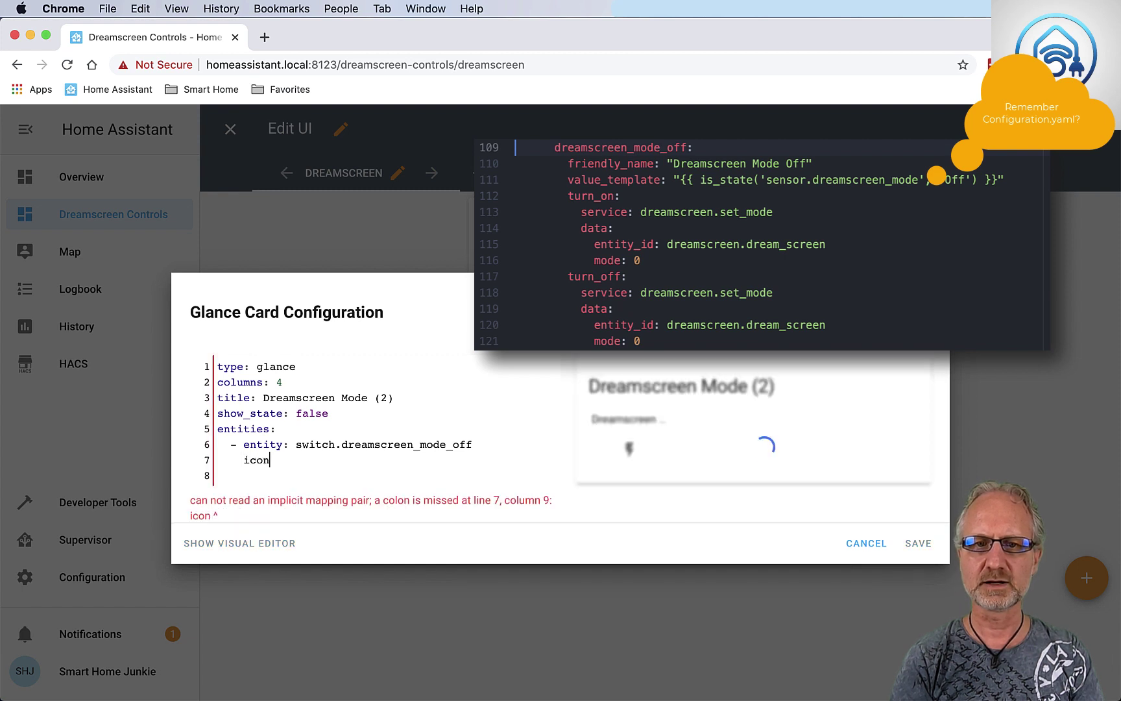
pyautogui.write(': ')
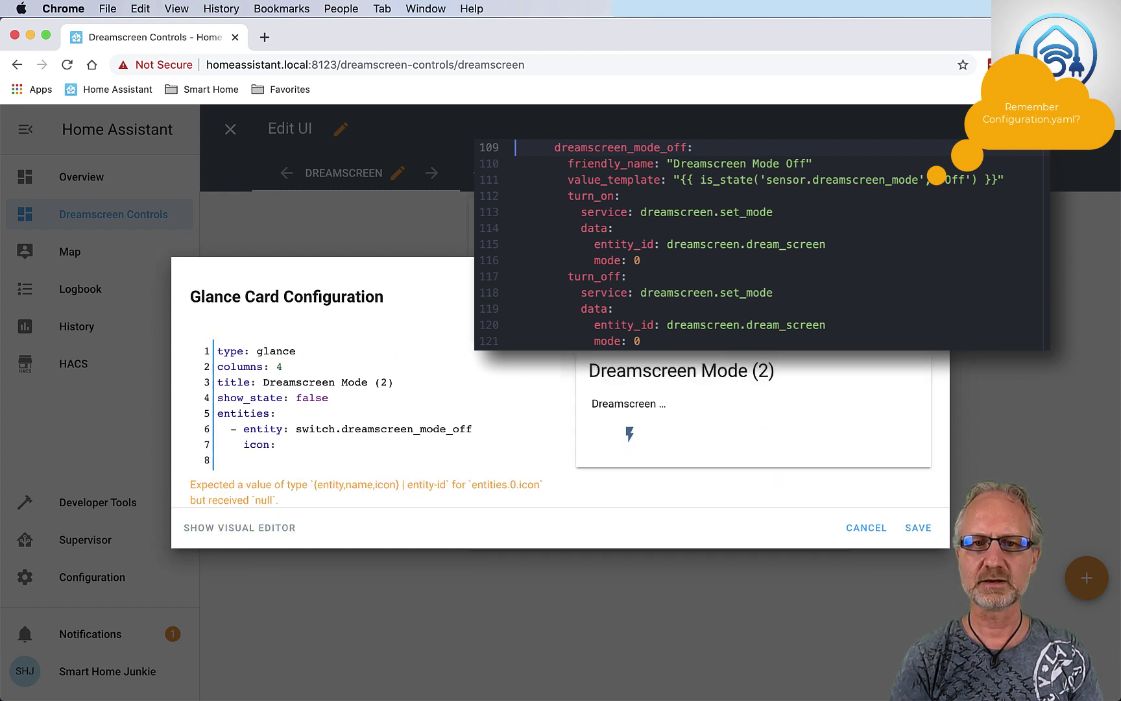
pyautogui.write("'mdi")
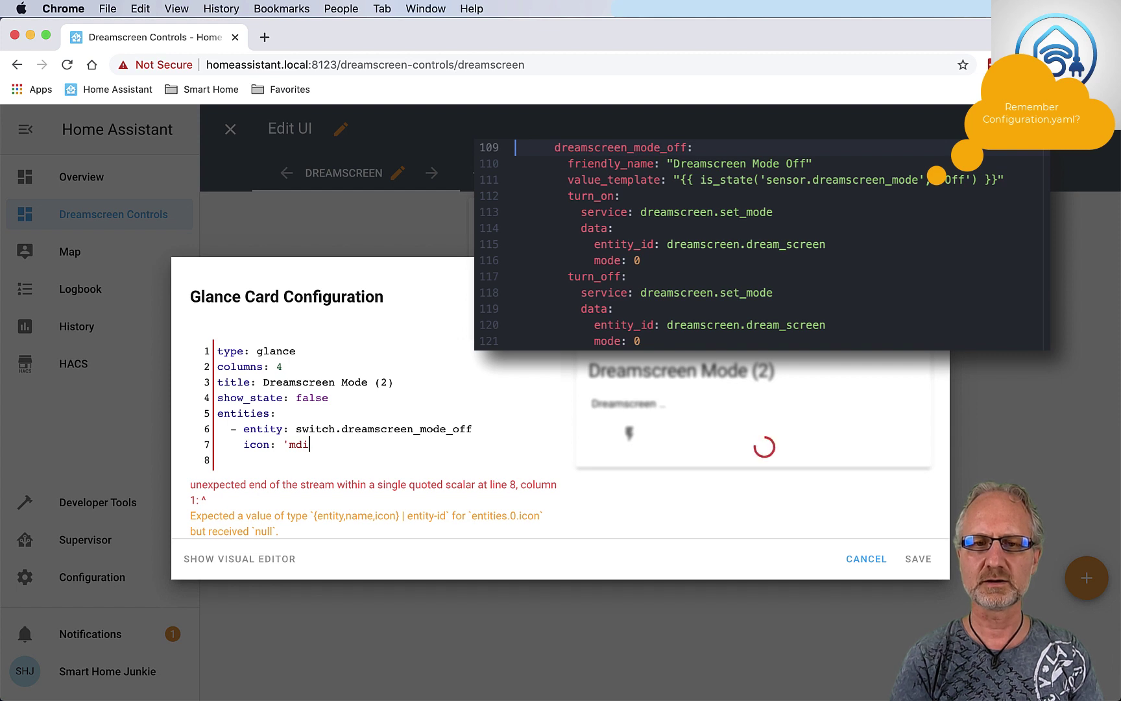
pyautogui.write(':')
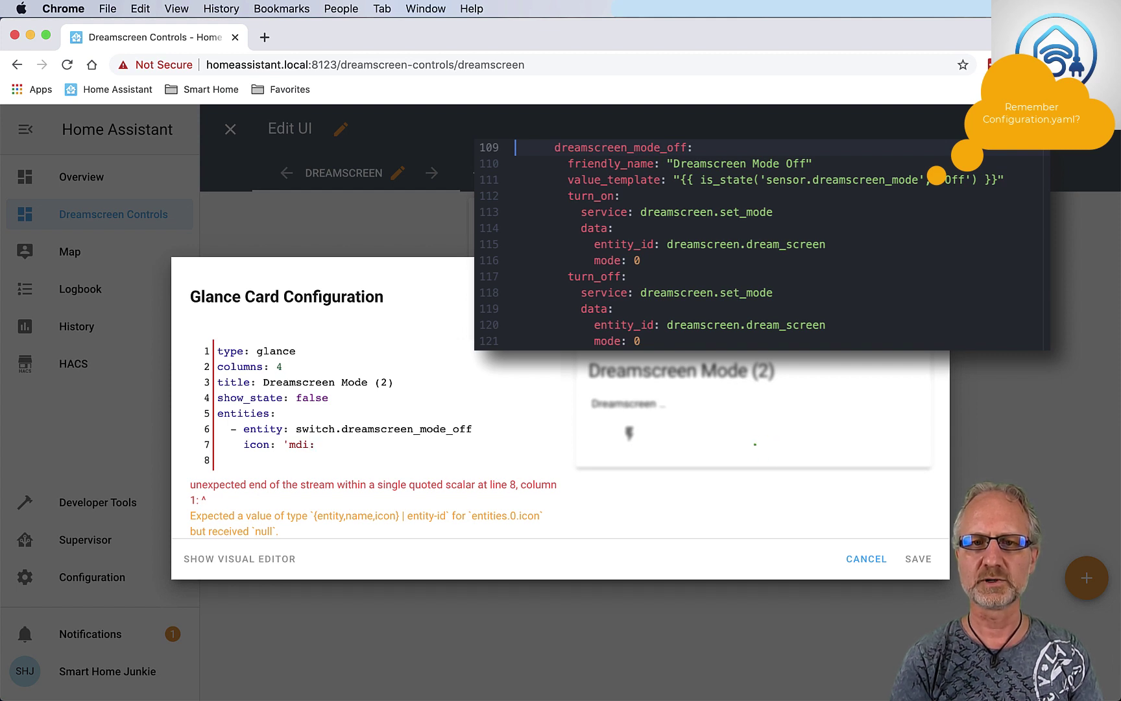
pyautogui.write('power')
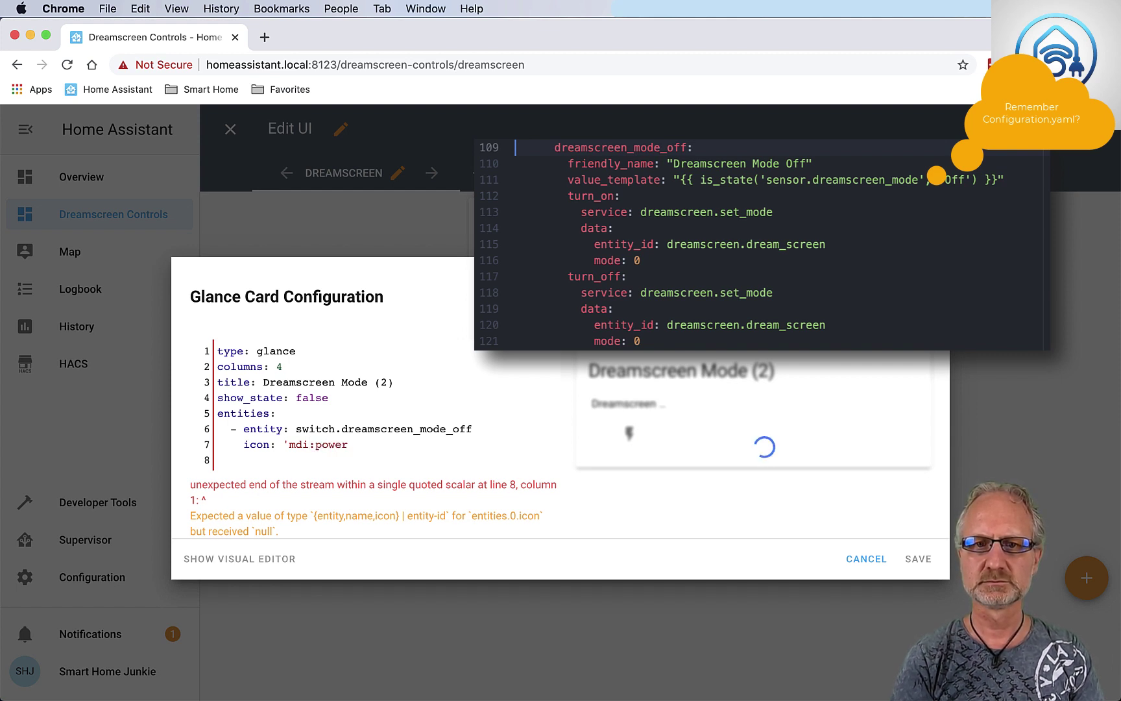
pyautogui.write("'")
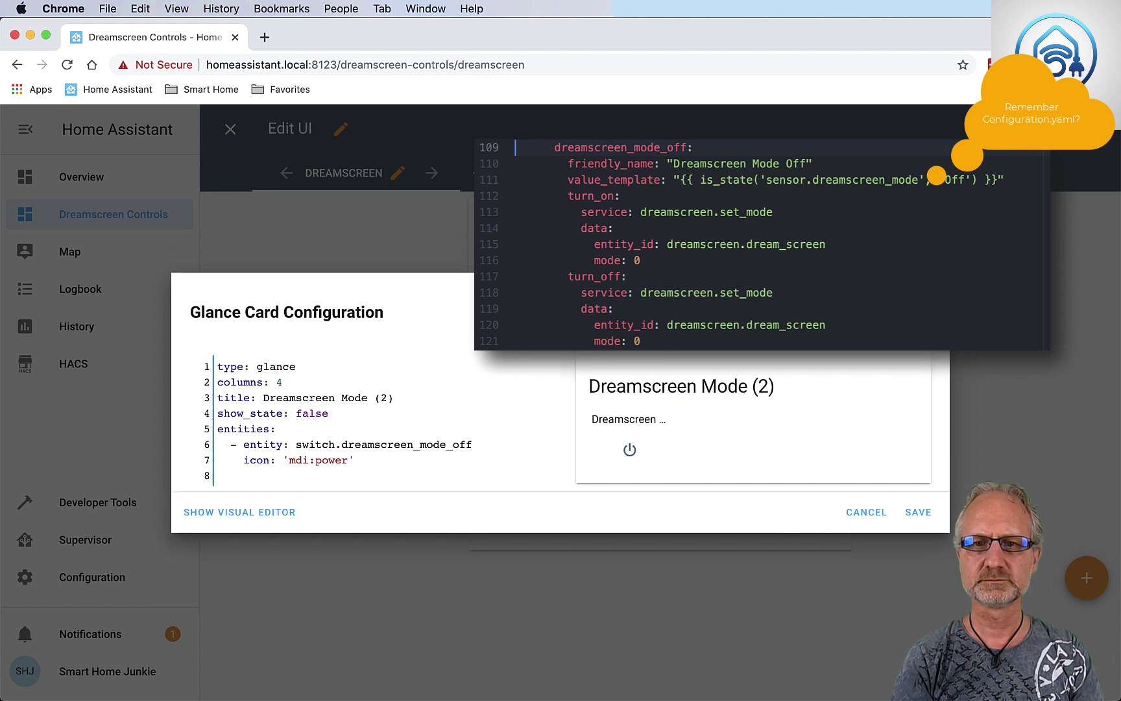
# Step: Name the entity "Off" on the line below its icon
pyautogui.press('Return')
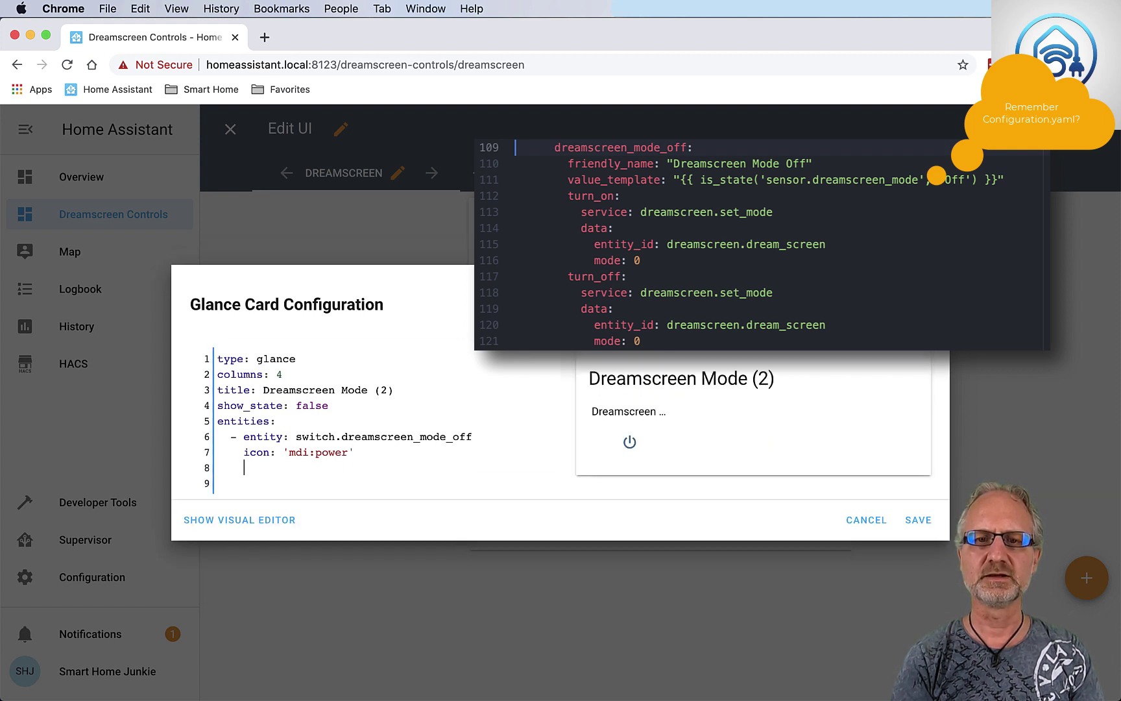
pyautogui.write('name')
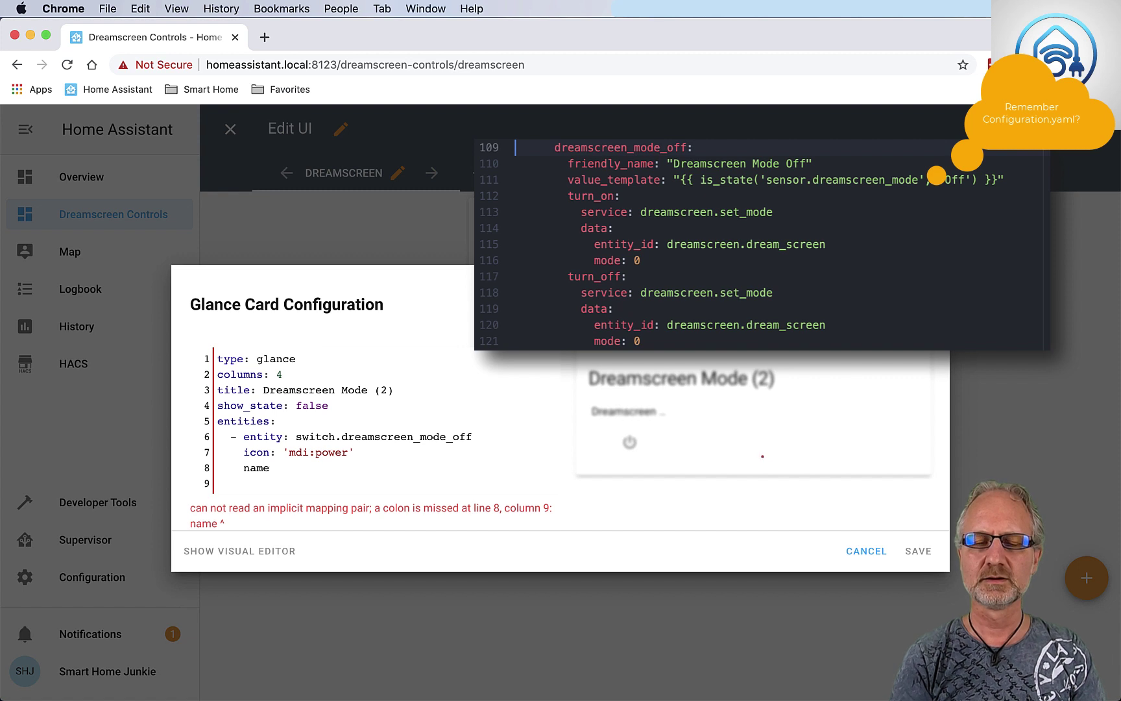
pyautogui.write(': ')
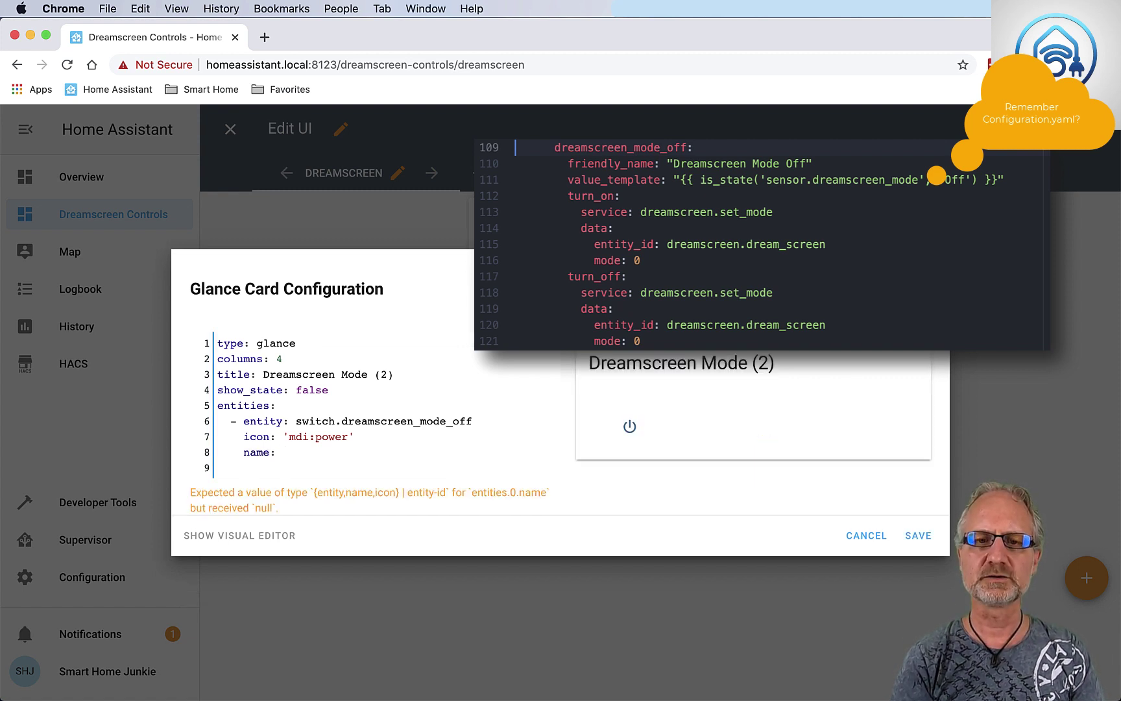
pyautogui.write('Off')
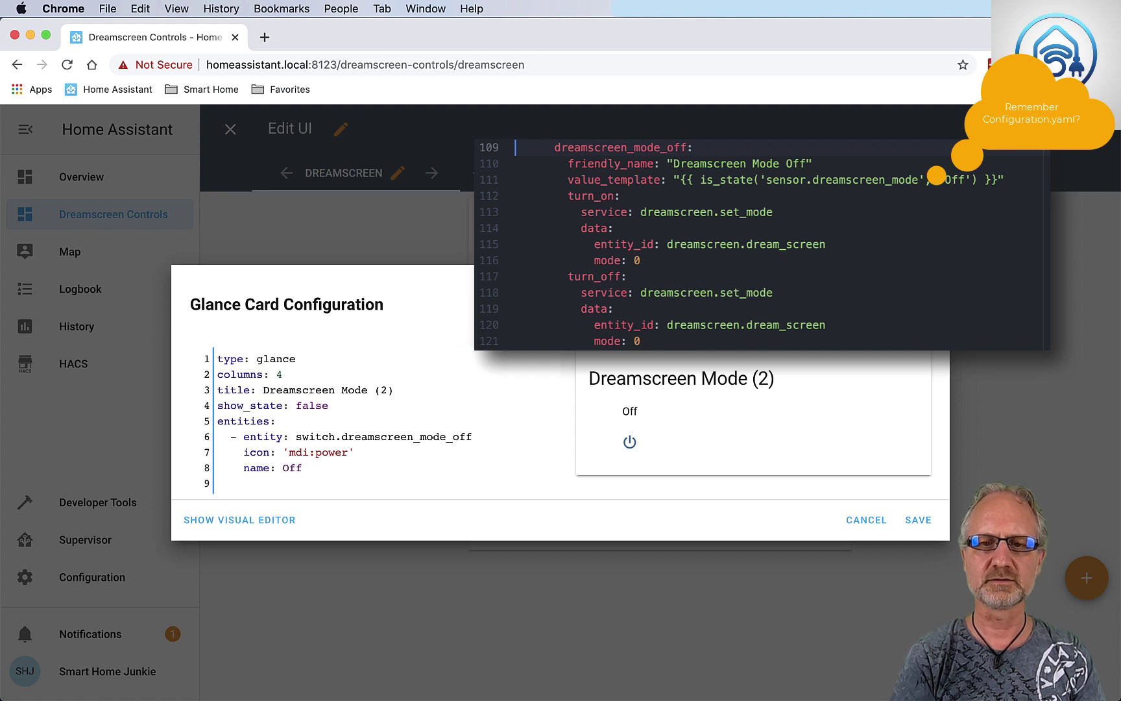
# Step: Add a tap_action block below the entity's name, with its action set to call-service
pyautogui.press('Return')
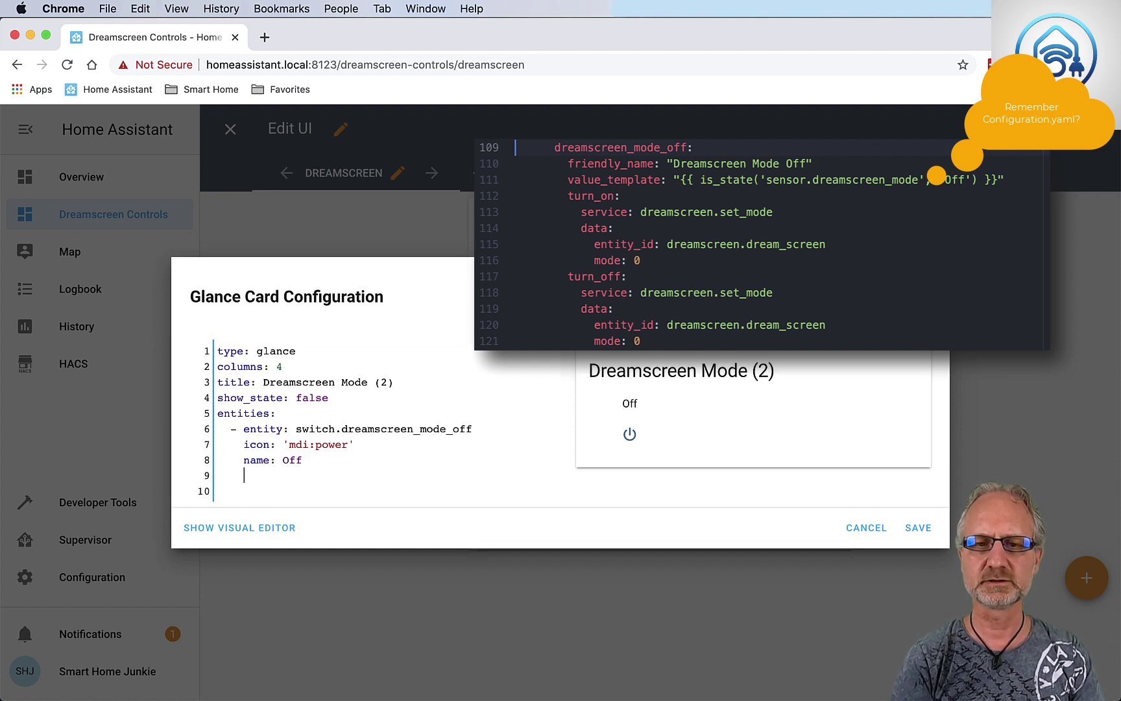
pyautogui.write('ta')
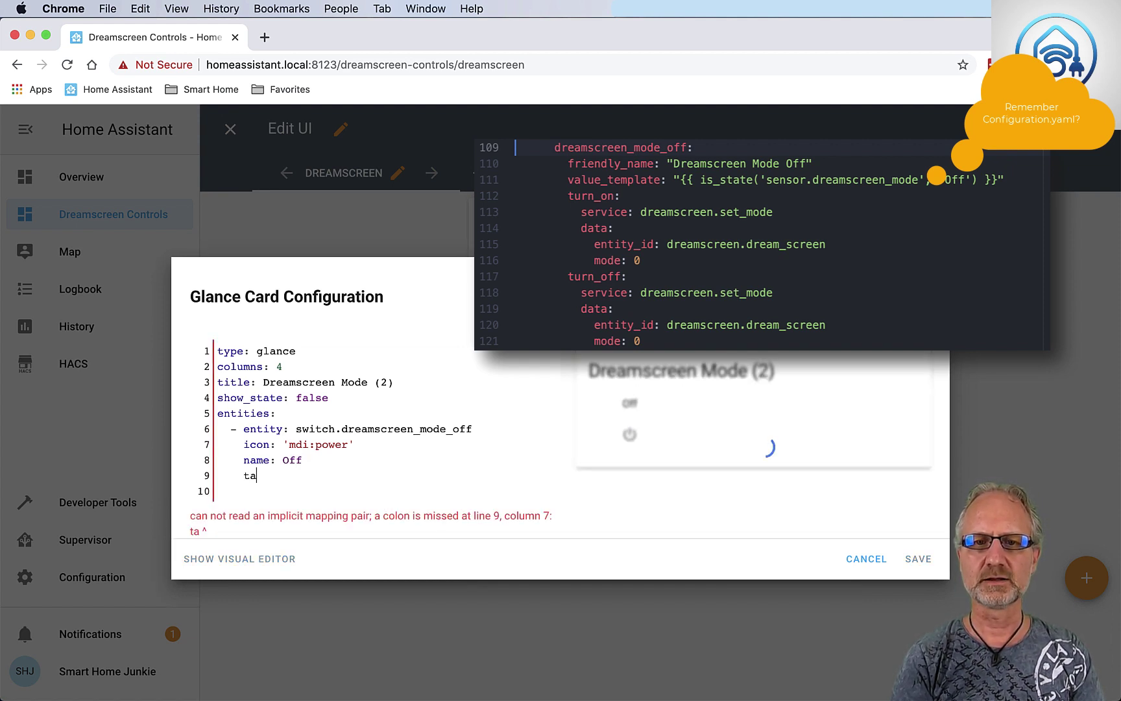
pyautogui.write('p_ac')
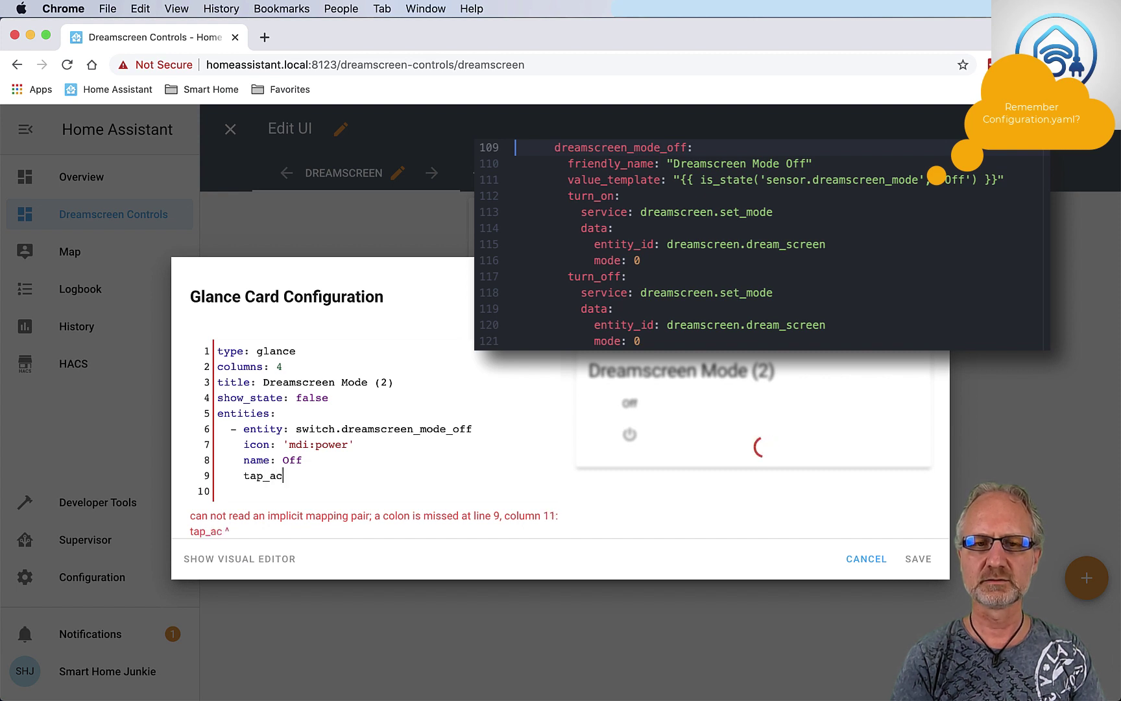
pyautogui.write('tion:')
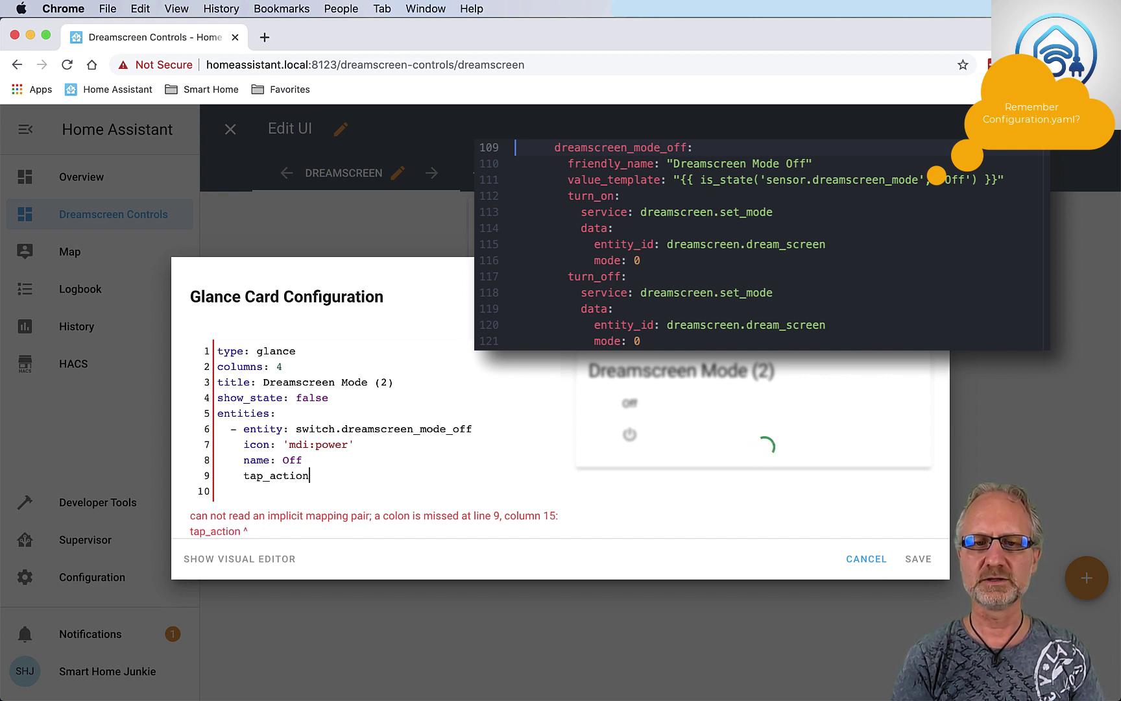
pyautogui.press('Return')
pyautogui.write('action')
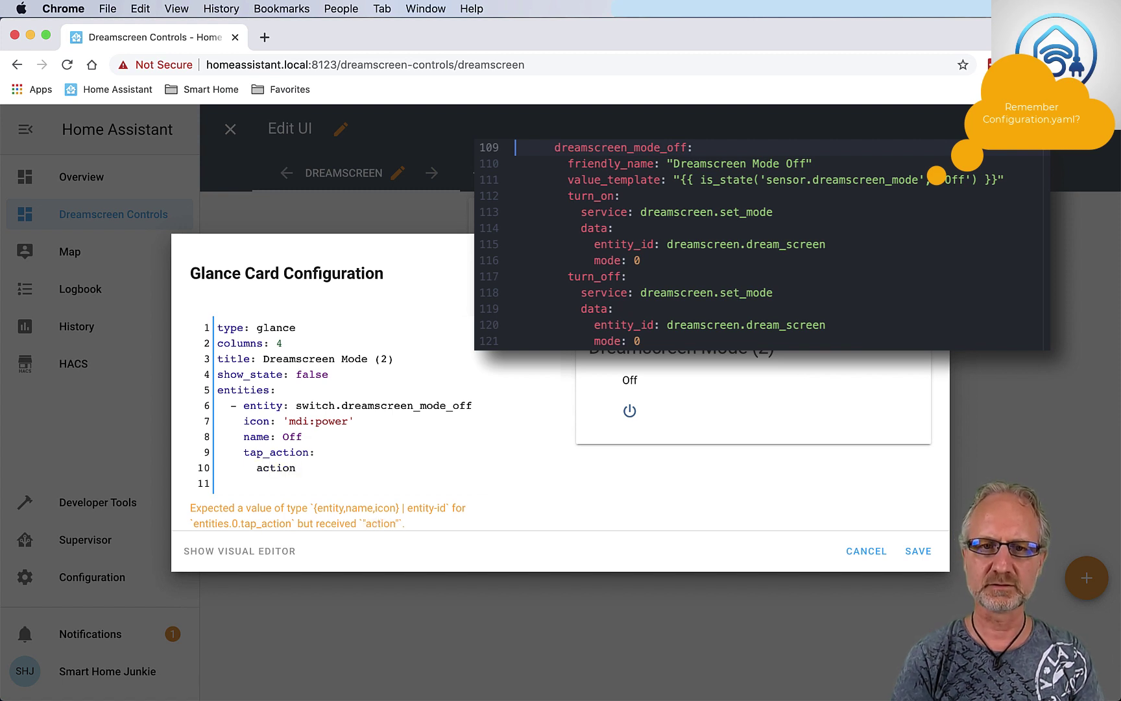
pyautogui.write(': call-')
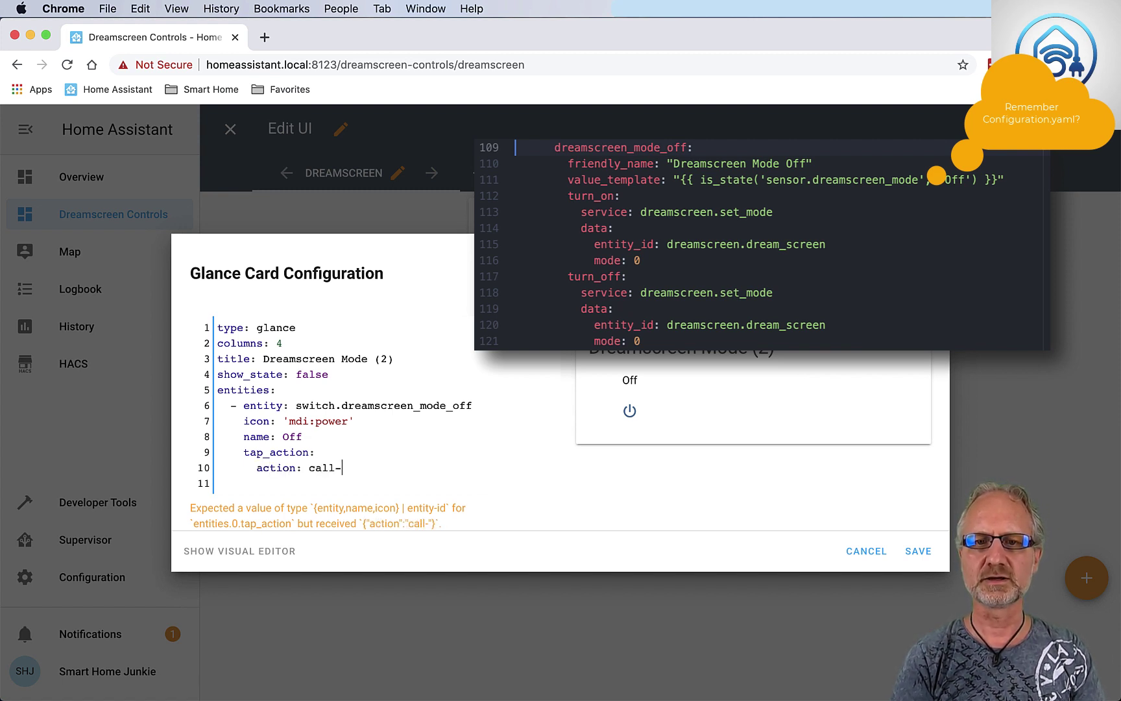
pyautogui.write('service')
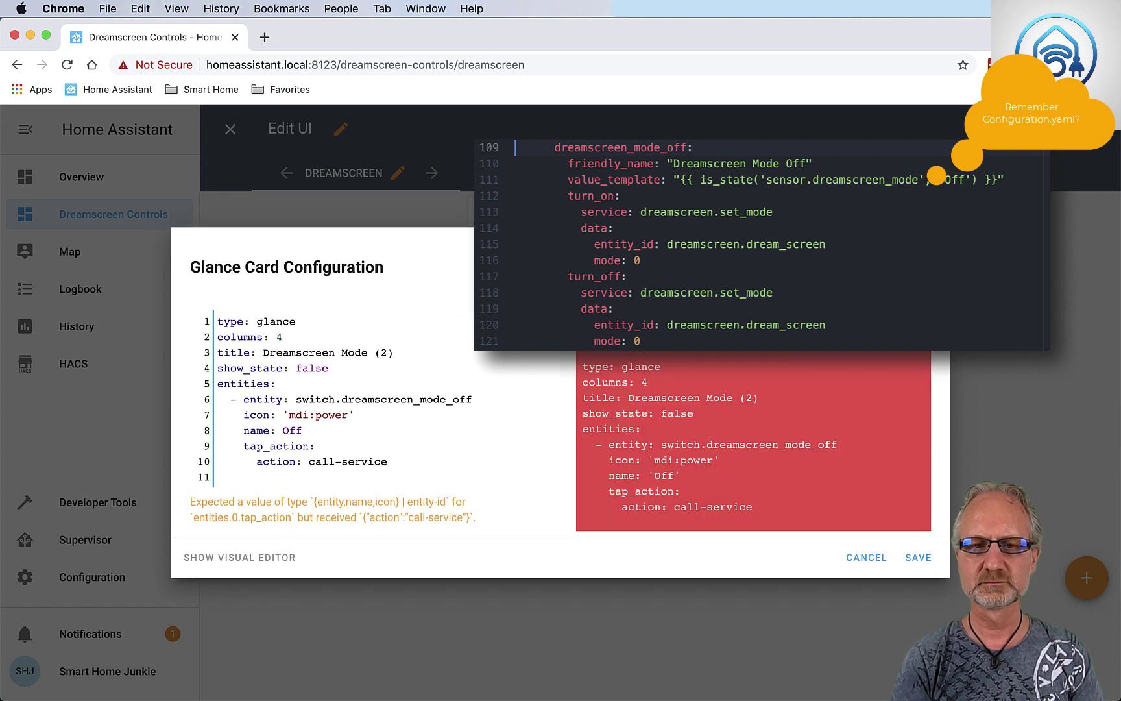
# Step: Set the tap action's service to switch.toggle on the line below the action
pyautogui.press('Return')
pyautogui.write('service')
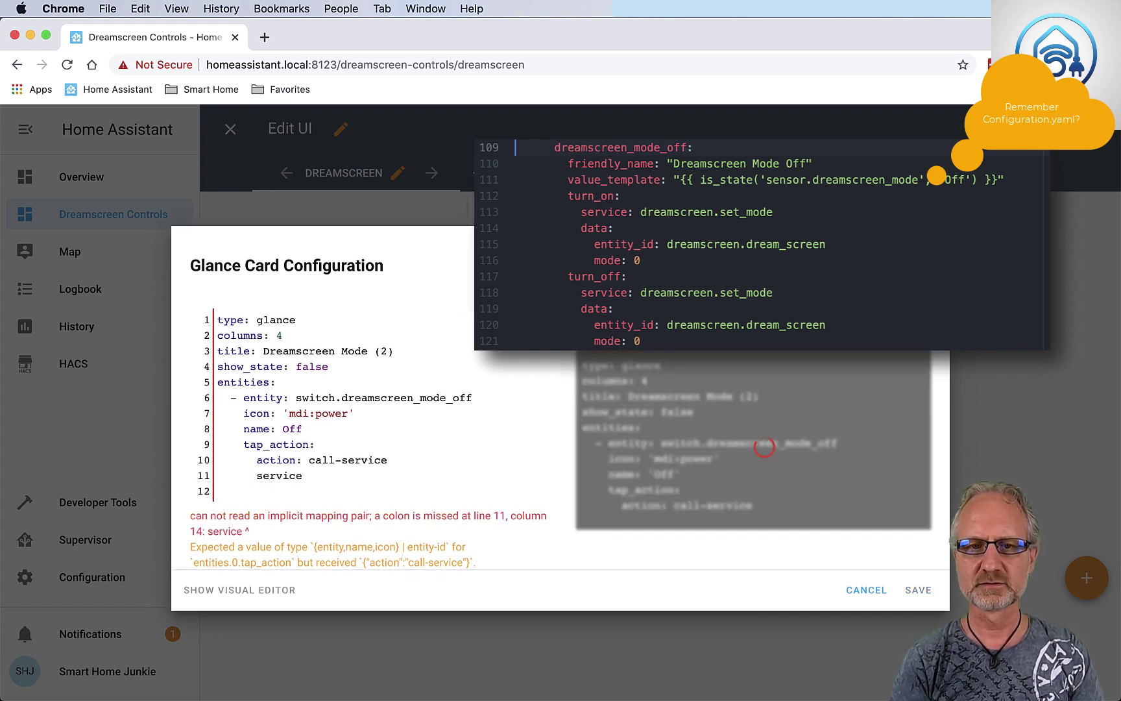
pyautogui.write(': switc')
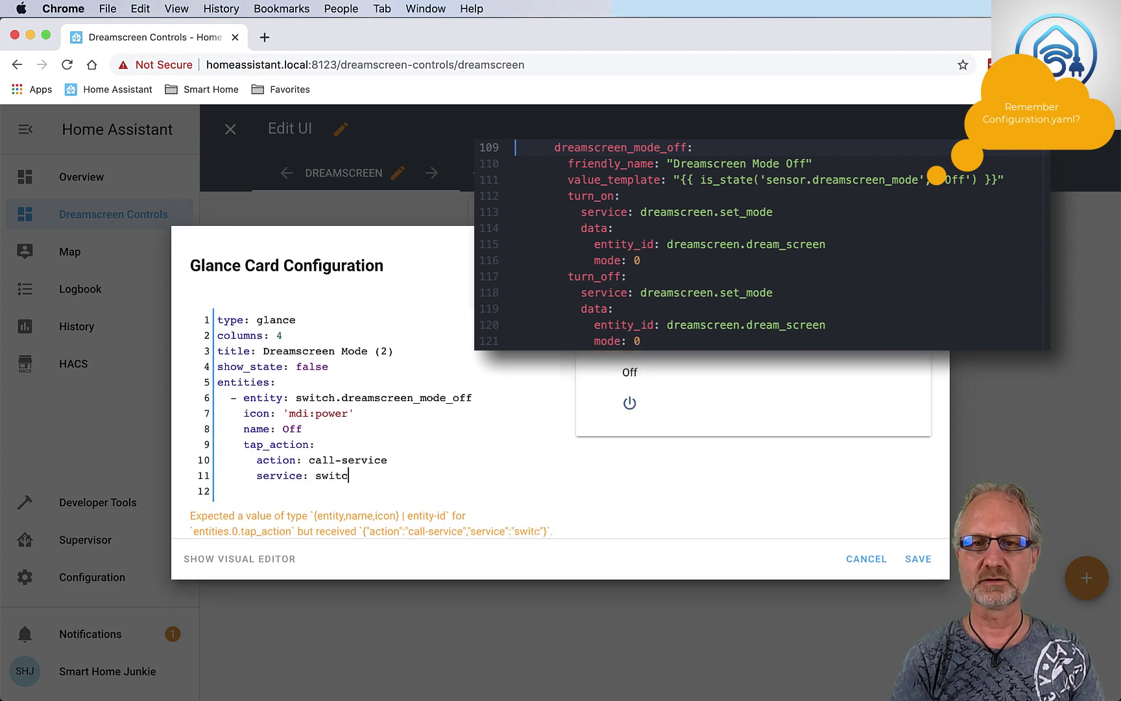
pyautogui.write('h.toggle')
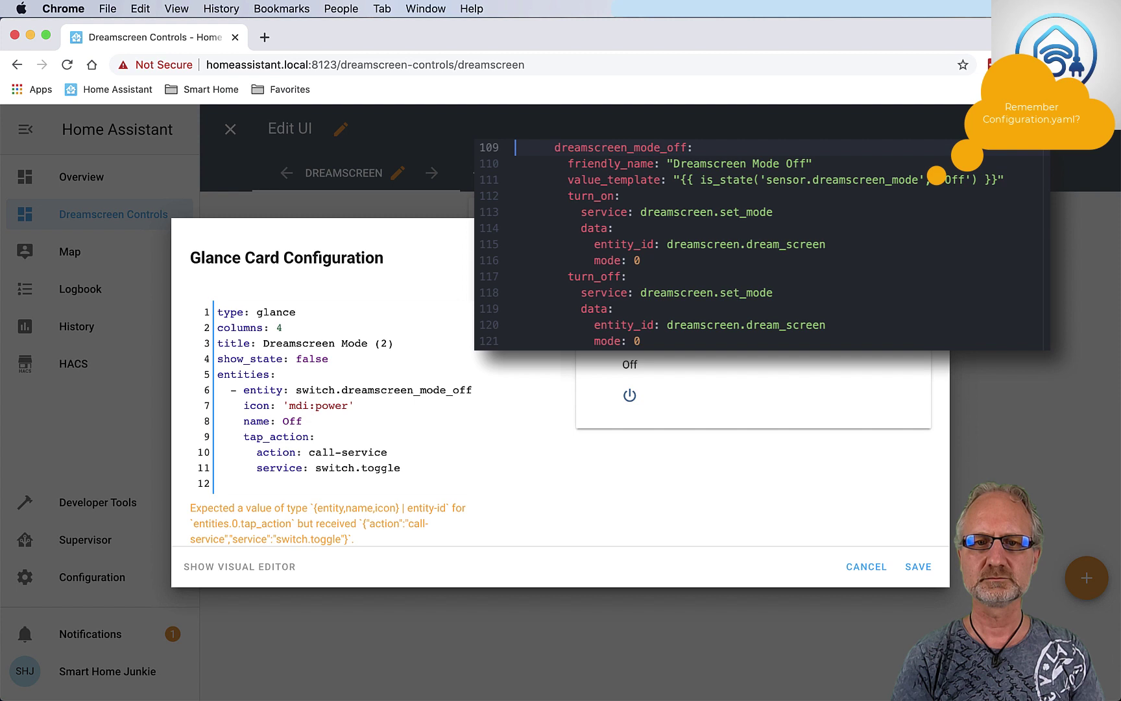
# Step: Add a service_data block on a new line below the tap action's switch.toggle service
pyautogui.press('Return')
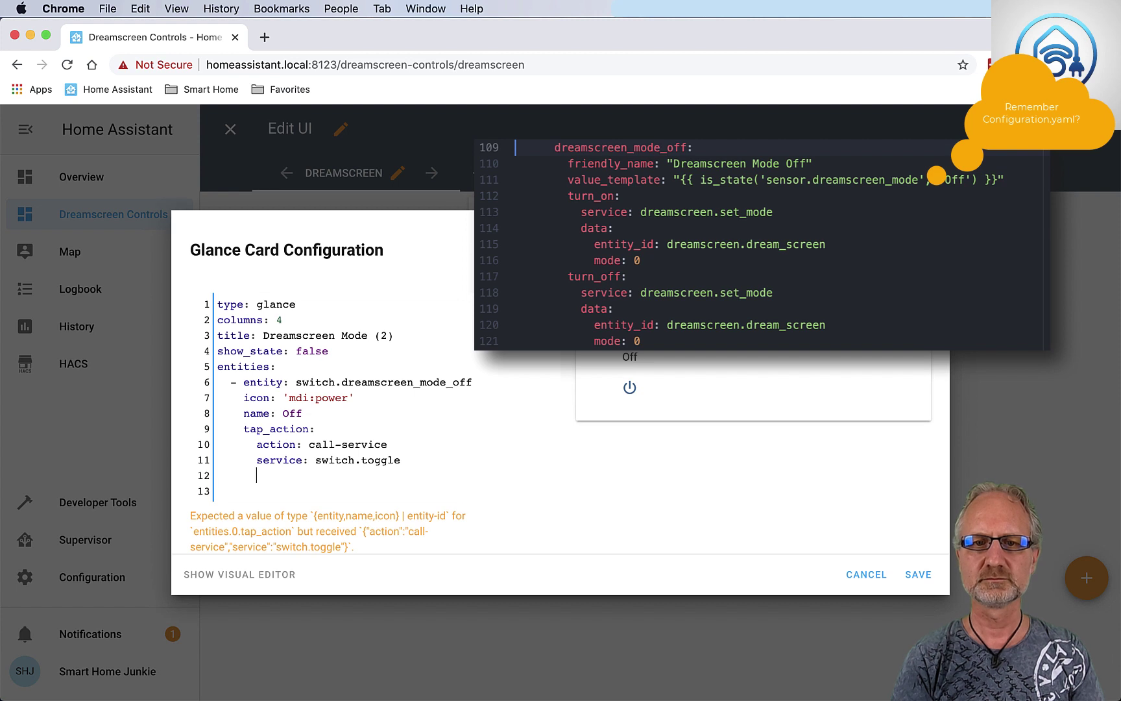
pyautogui.write('ser')
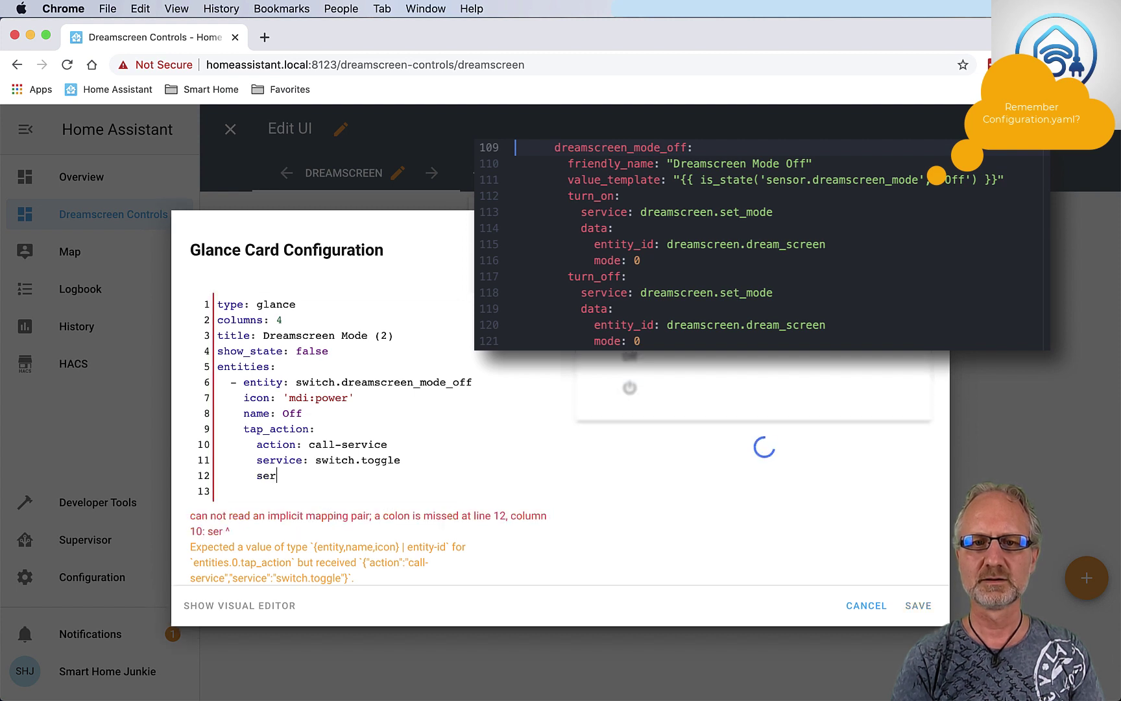
pyautogui.write('vice_data')
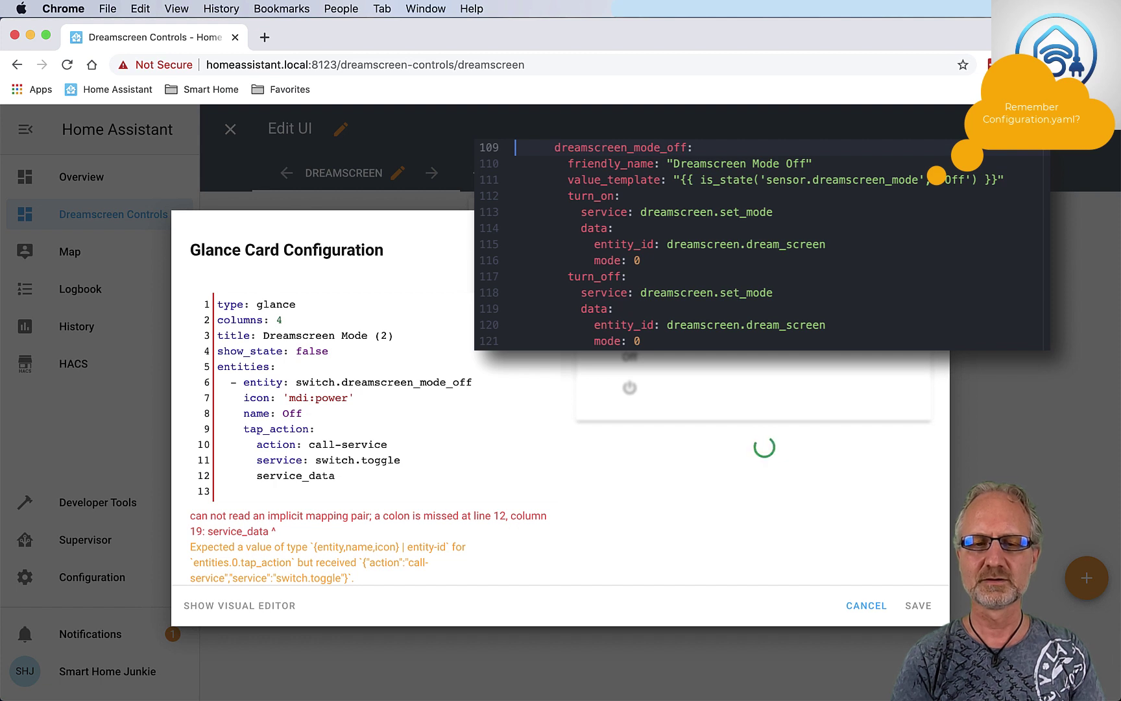
pyautogui.write(':')
pyautogui.press('Return')
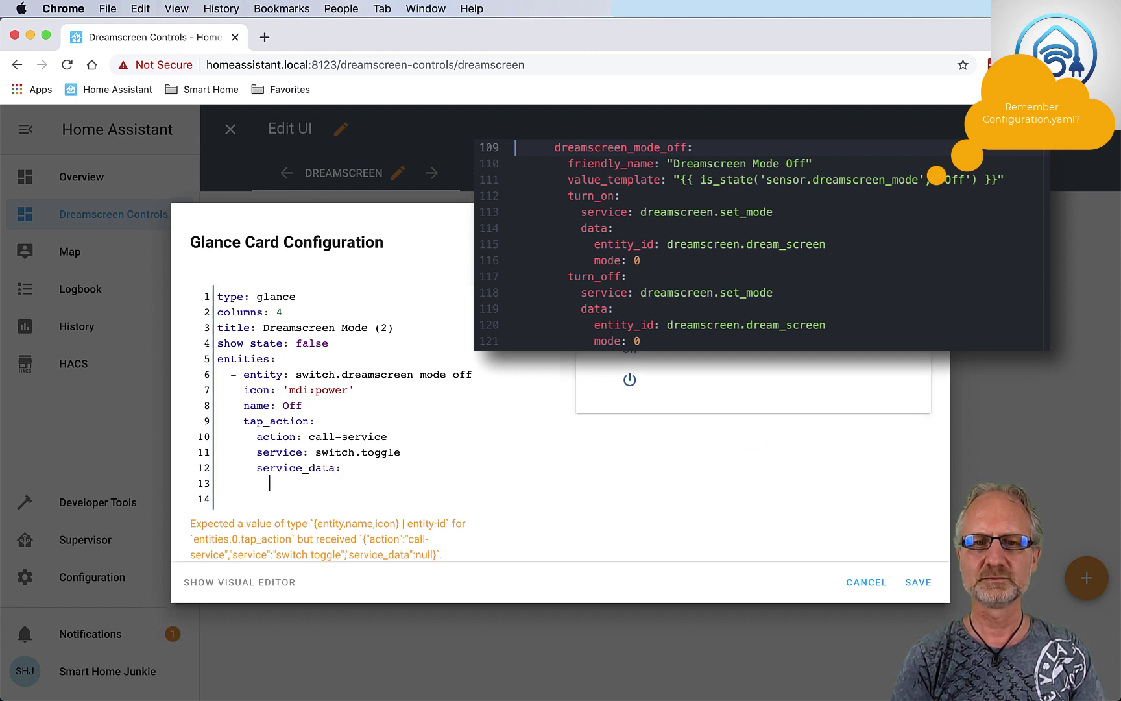
# Step: Set the service data's entity_id to switch.dreamscreen_mode_off on the line below service_data
pyautogui.write('entity')
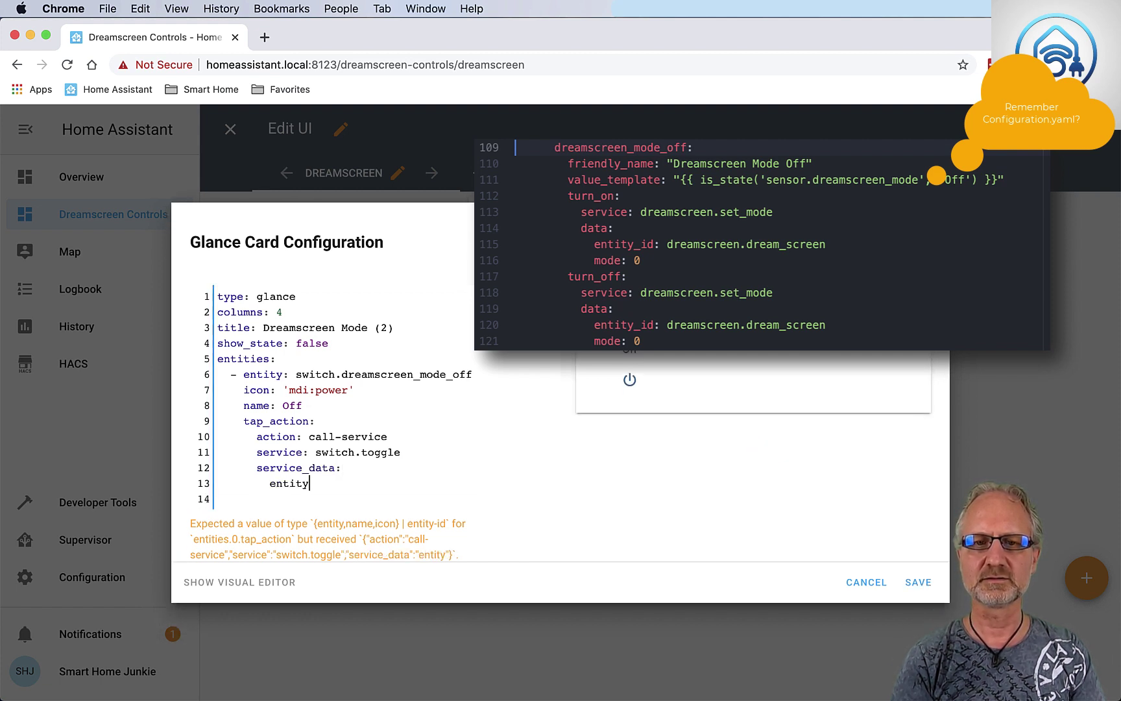
pyautogui.write('_id')
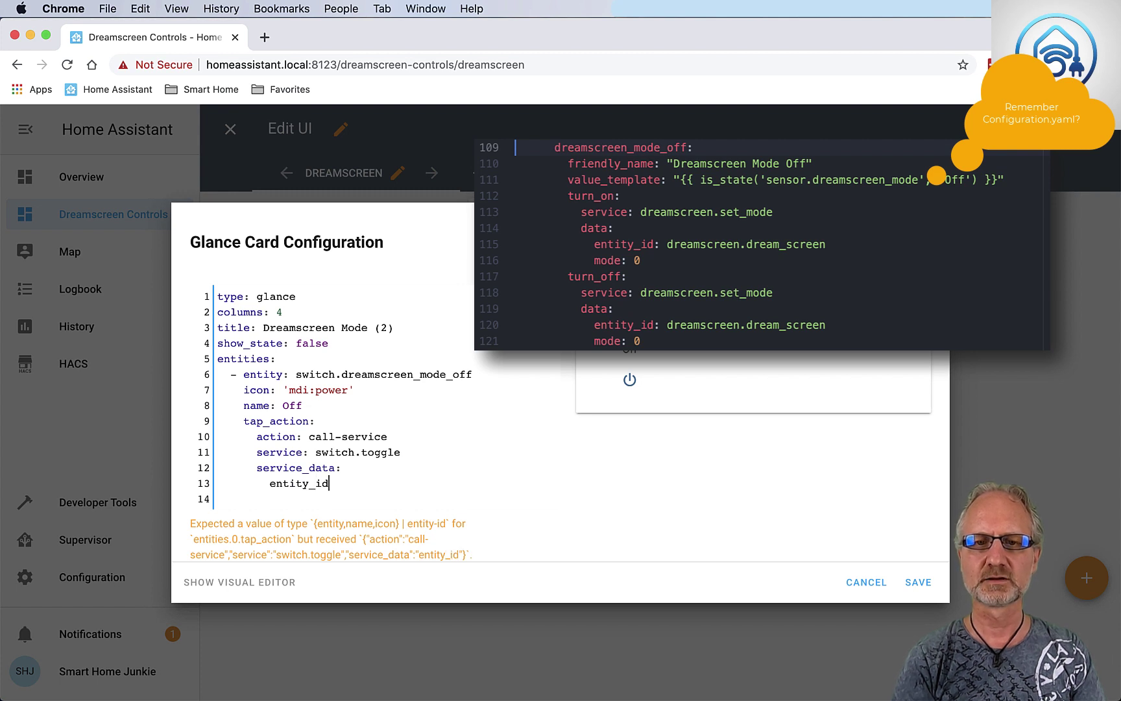
pyautogui.write(': switch')
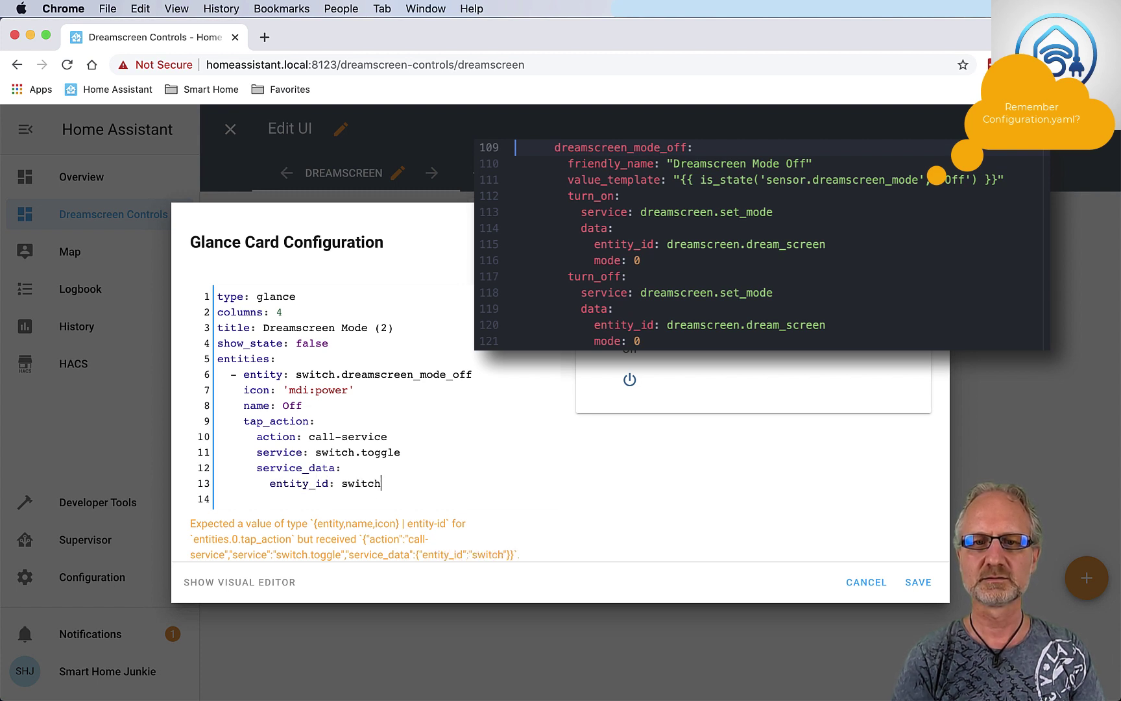
pyautogui.write('.dreamscreen')
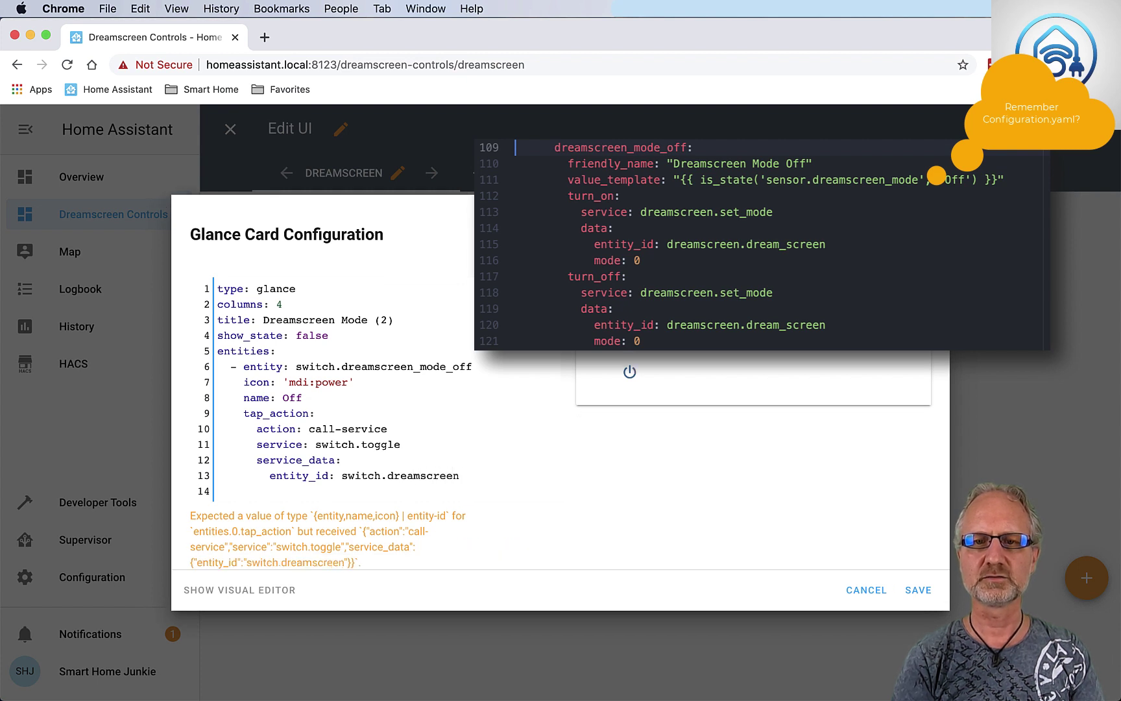
pyautogui.write('_mode')
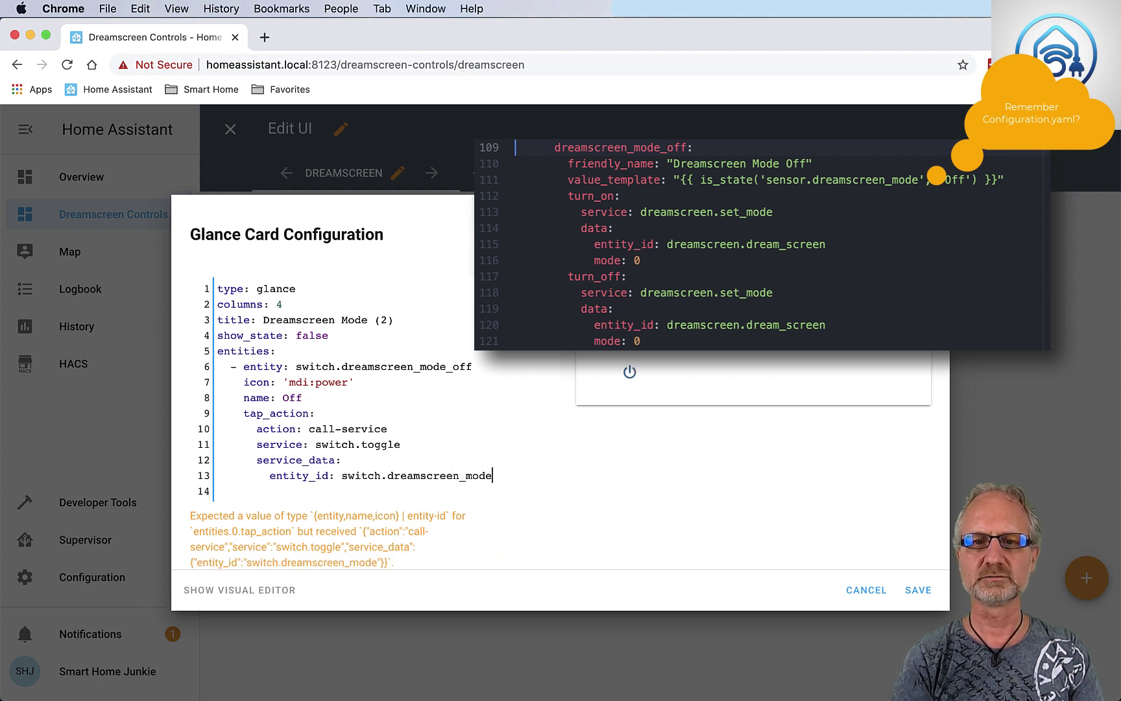
pyautogui.write('_off')
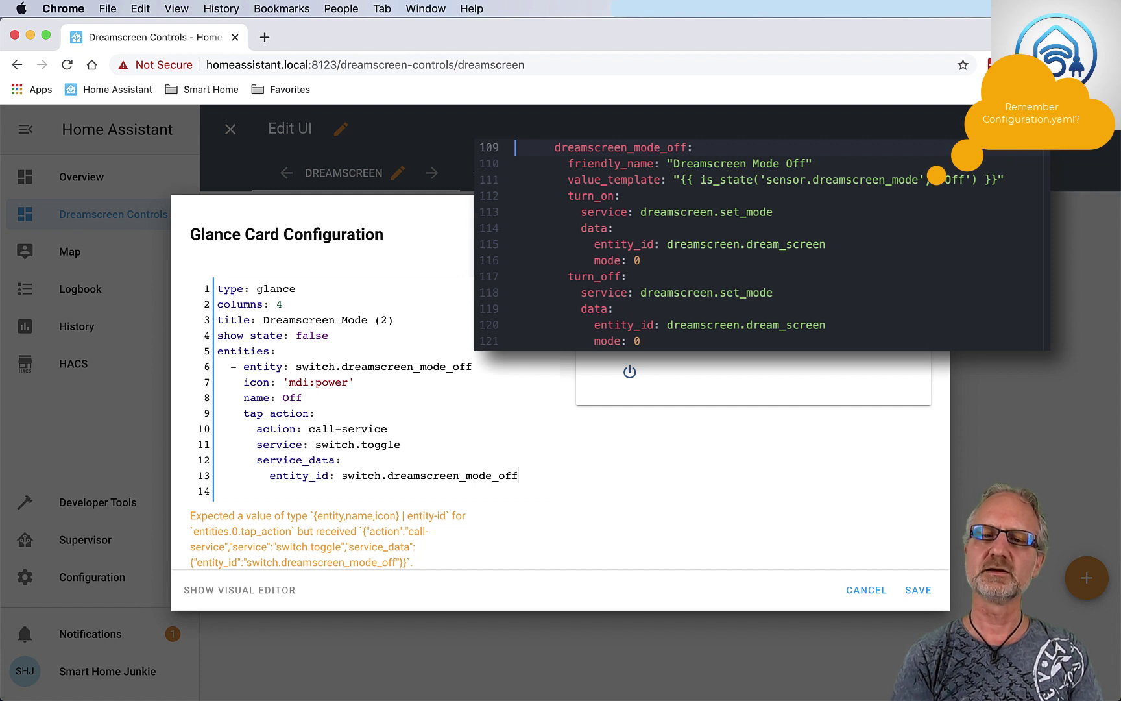
# Step: Duplicate the whole switch.dreamscreen_mode_off entity block, including its tap action, directly below the original
pyautogui.press('Return')
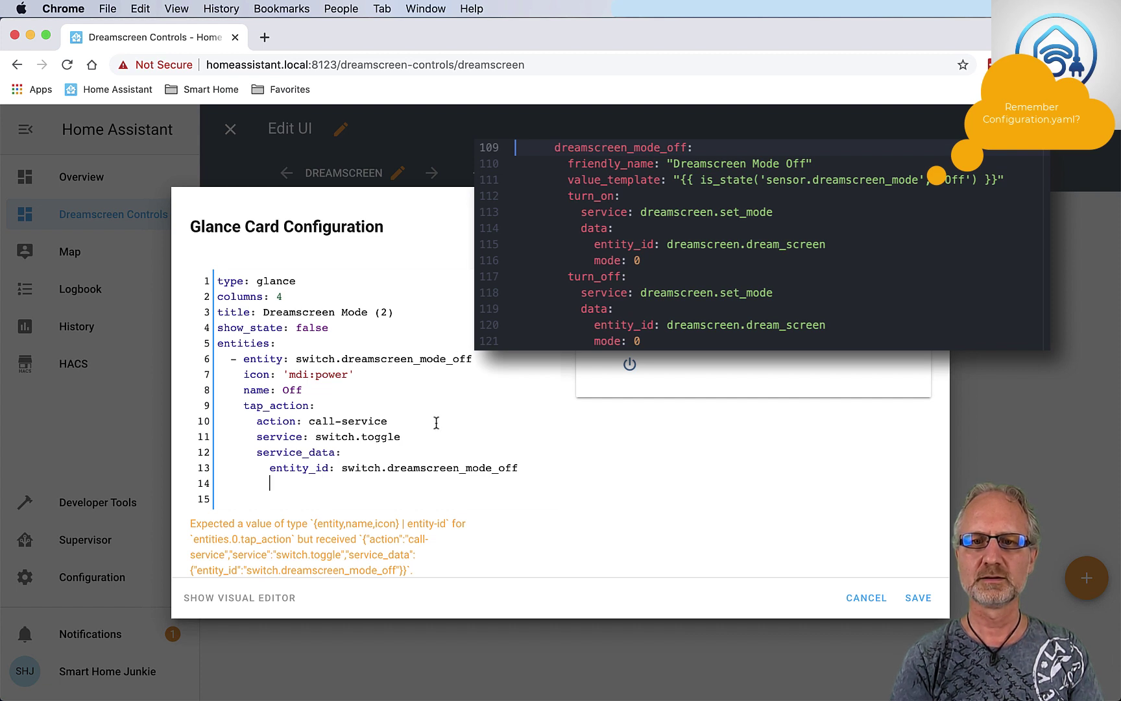
pyautogui.moveTo(524, 468); pyautogui.dragTo(206, 366)
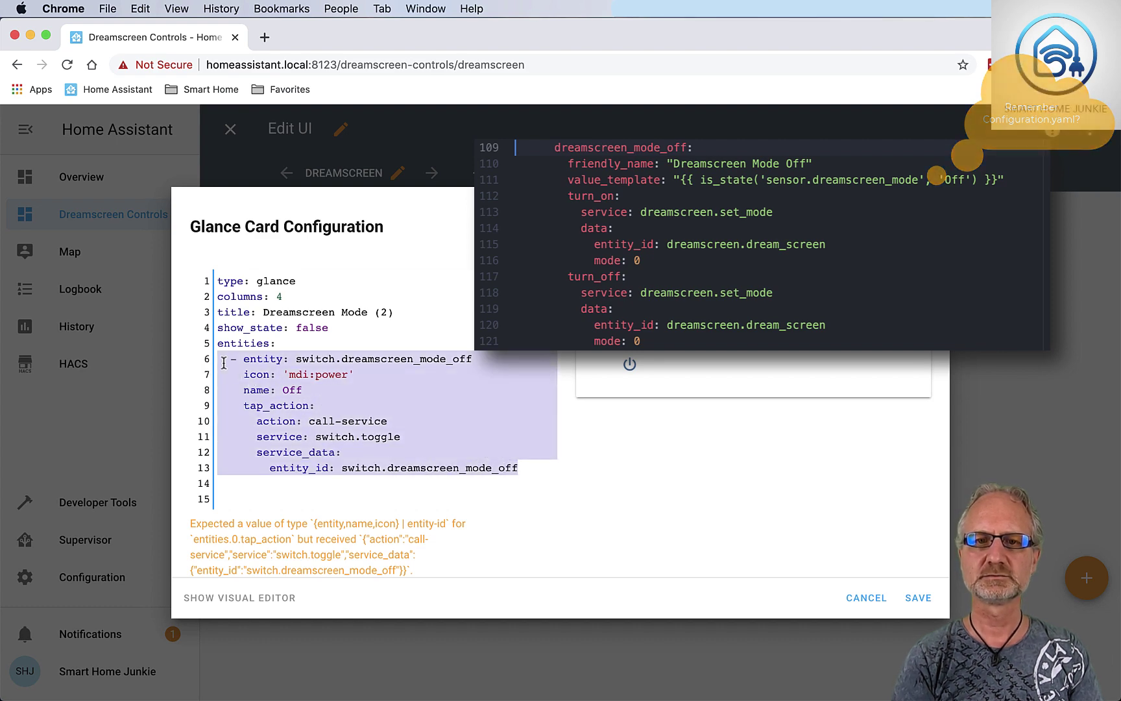
pyautogui.rightClick(266, 359)
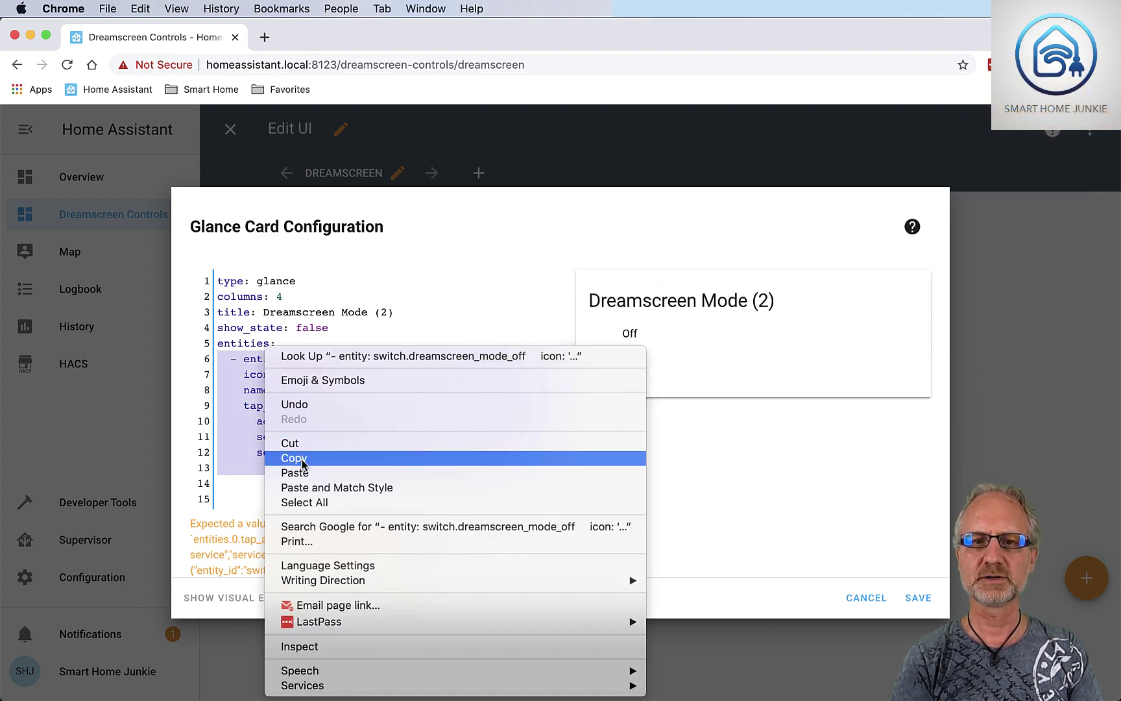
pyautogui.click(294, 457)
pyautogui.click(219, 484)
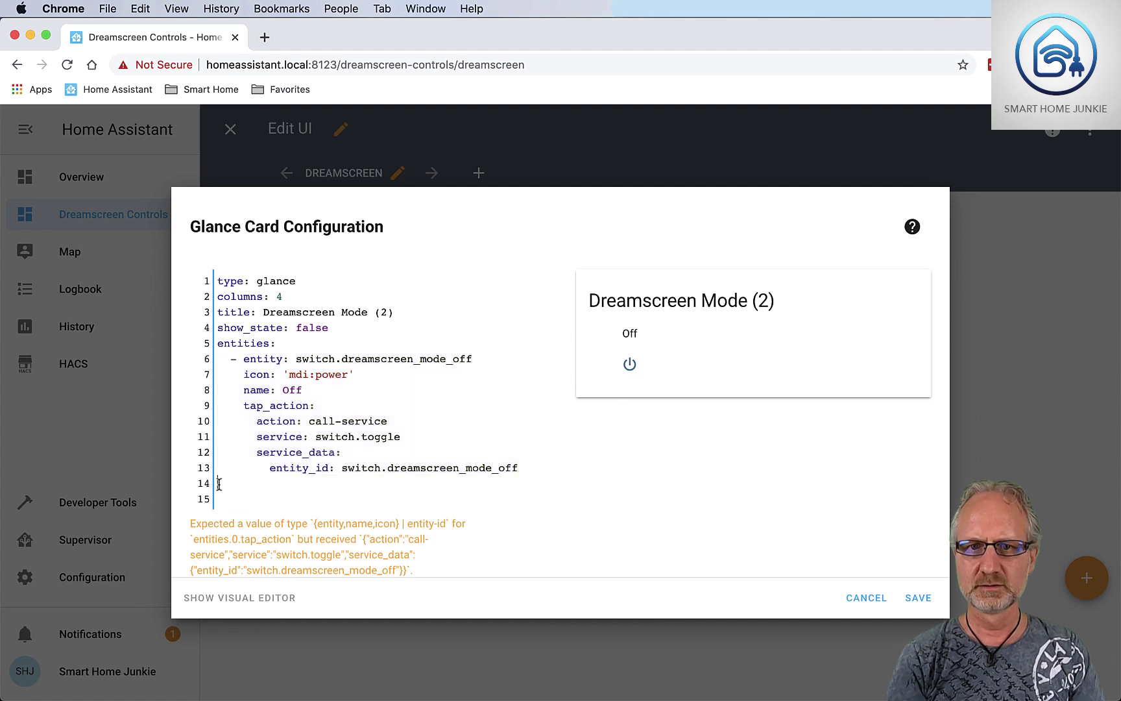
pyautogui.rightClick(219, 484)
pyautogui.click(250, 526)
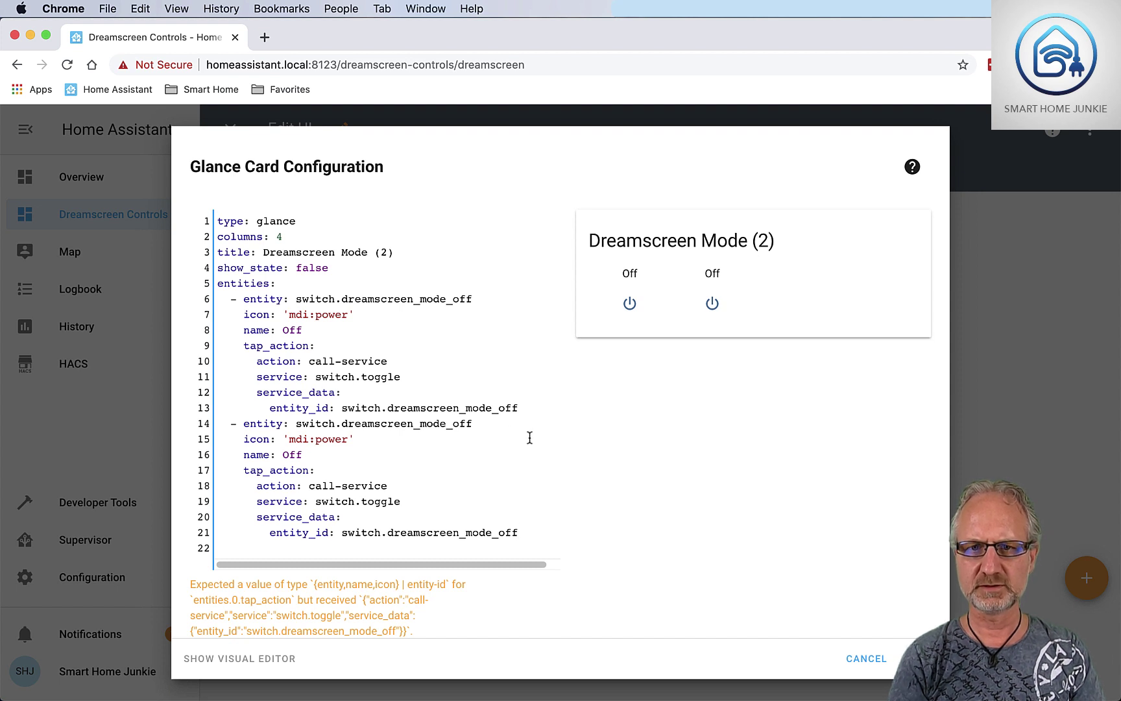
# Step: Change the duplicated block's entity to switch.dreamscreen_mode_video
pyautogui.press('Delete')
pyautogui.press('Delete')
pyautogui.press('Delete')
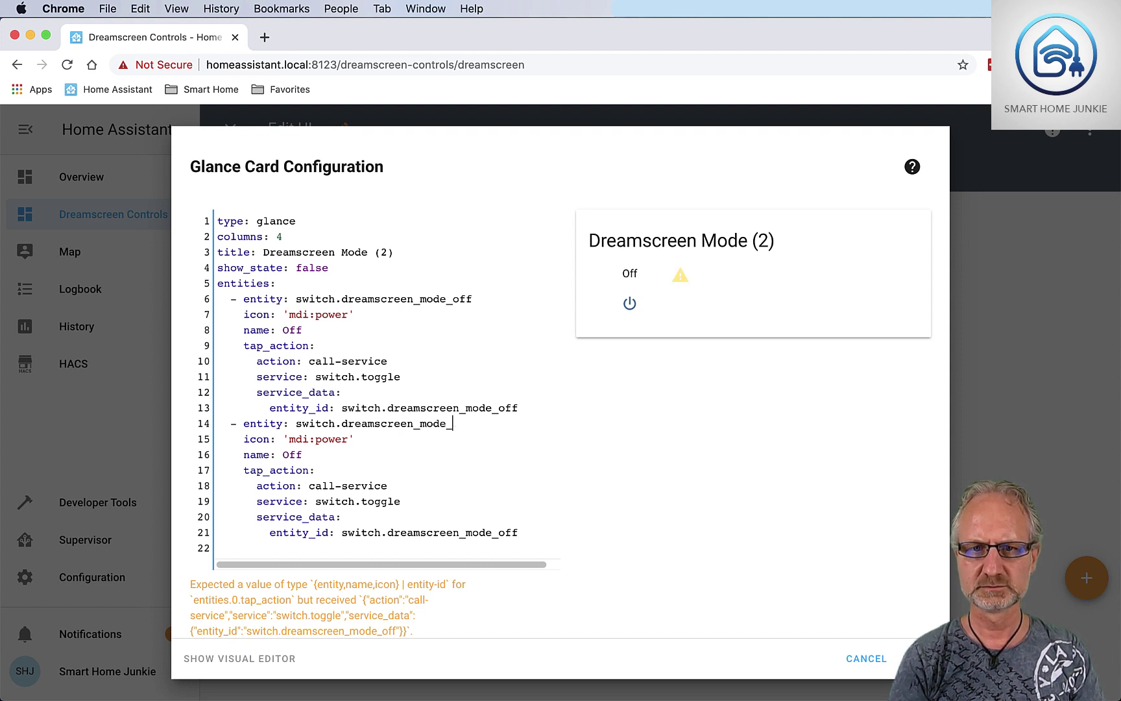
pyautogui.write('vide')
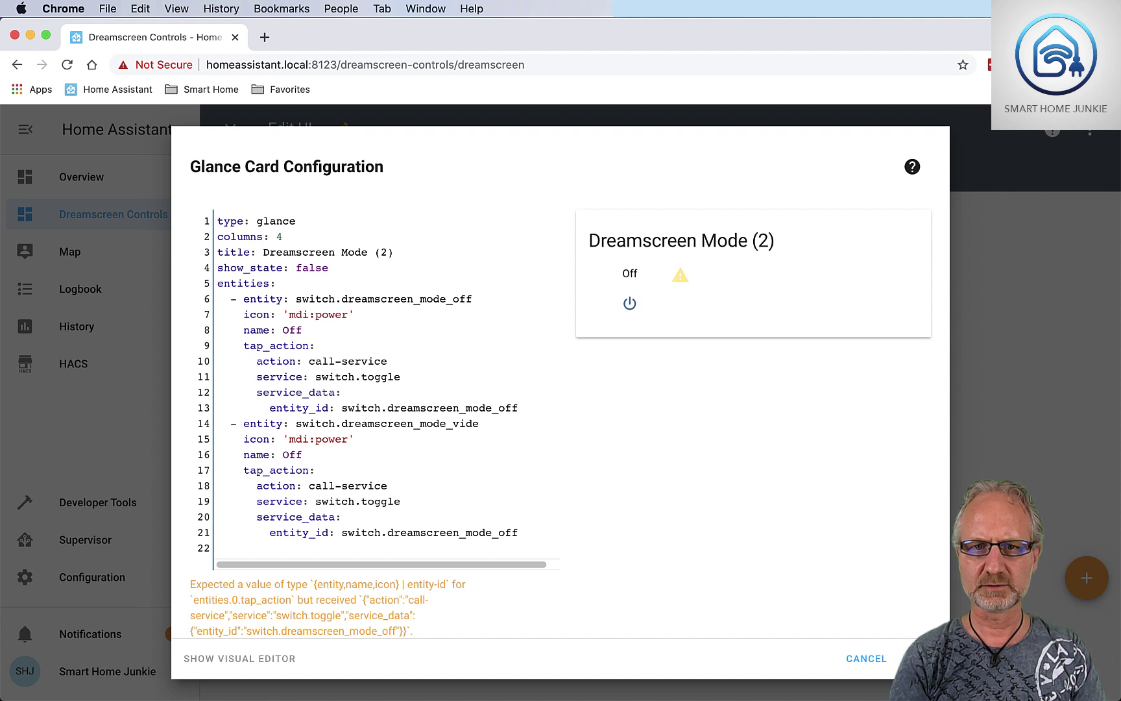
pyautogui.write('o')
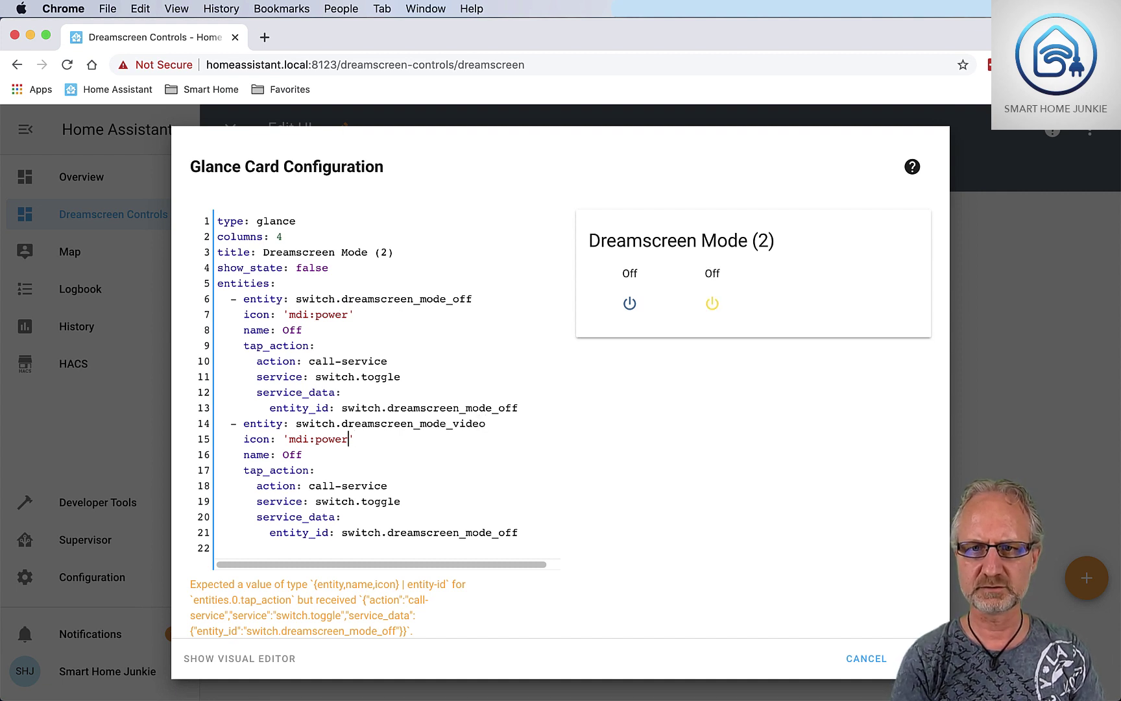
# Step: Change the video entity's icon to 'mdi:television'
pyautogui.press('BackSpace')
pyautogui.press('BackSpace')
pyautogui.press('BackSpace')
pyautogui.press('BackSpace')
pyautogui.press('BackSpace')
pyautogui.write('tele')
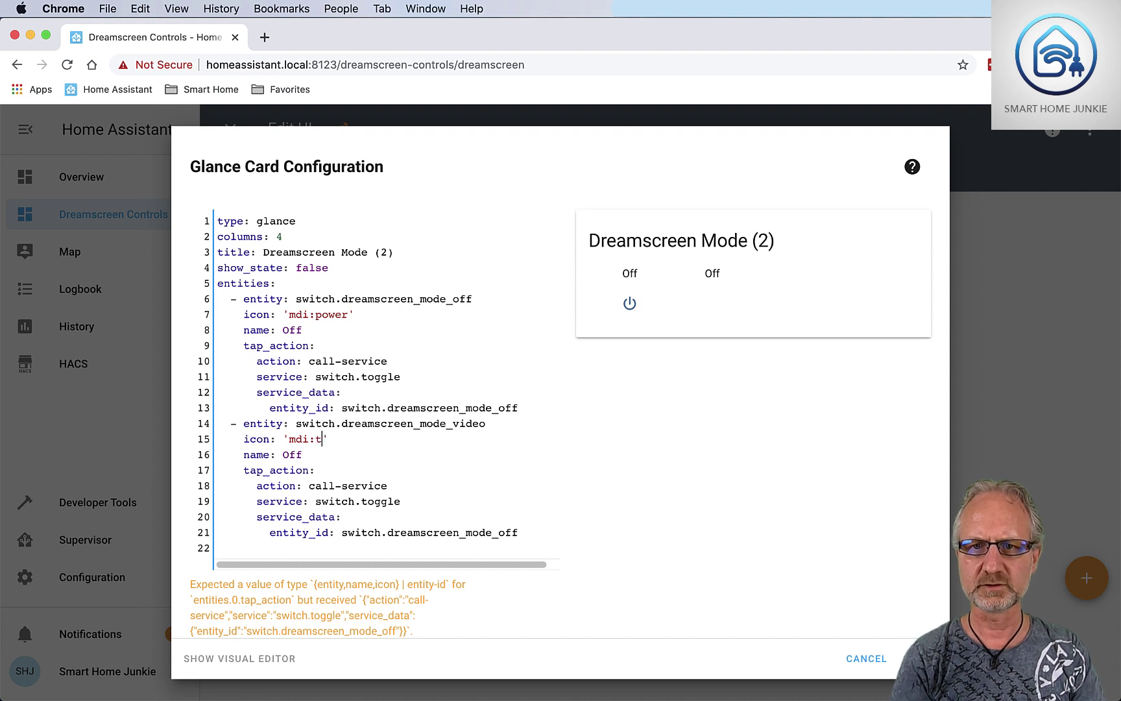
pyautogui.write('vision')
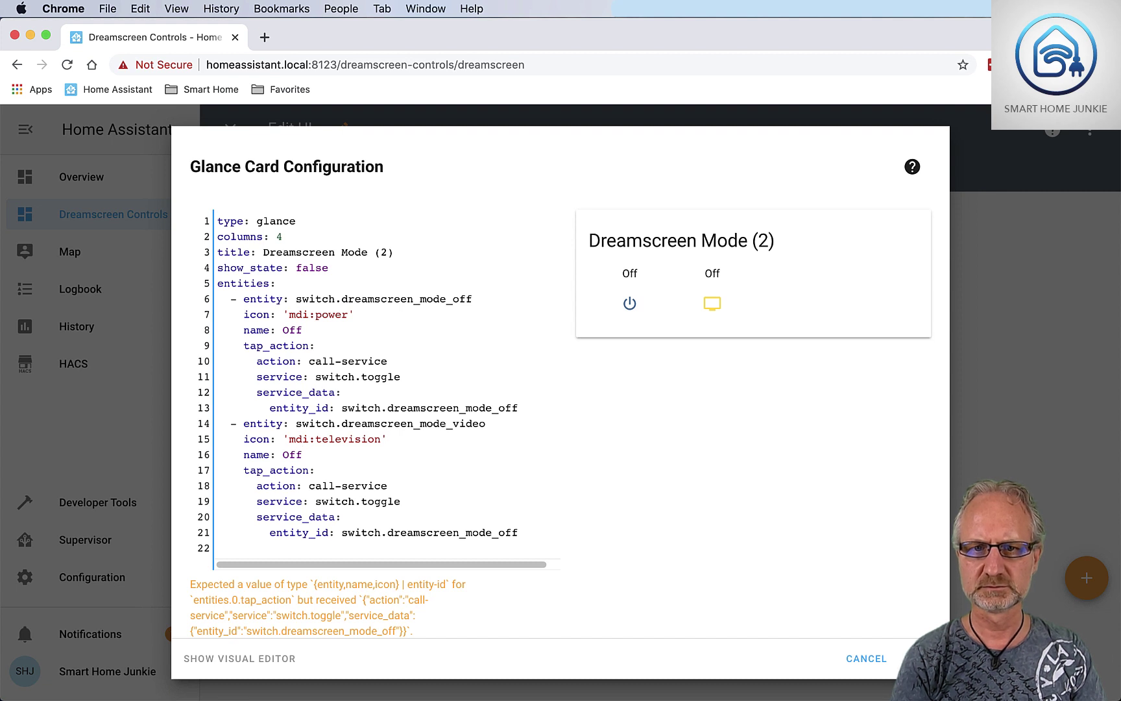
# Step: Rename the second entity, below the television icon, as "Video"
pyautogui.press('BackSpace')
pyautogui.press('BackSpace')
pyautogui.press('BackSpace')
pyautogui.write('Vid')
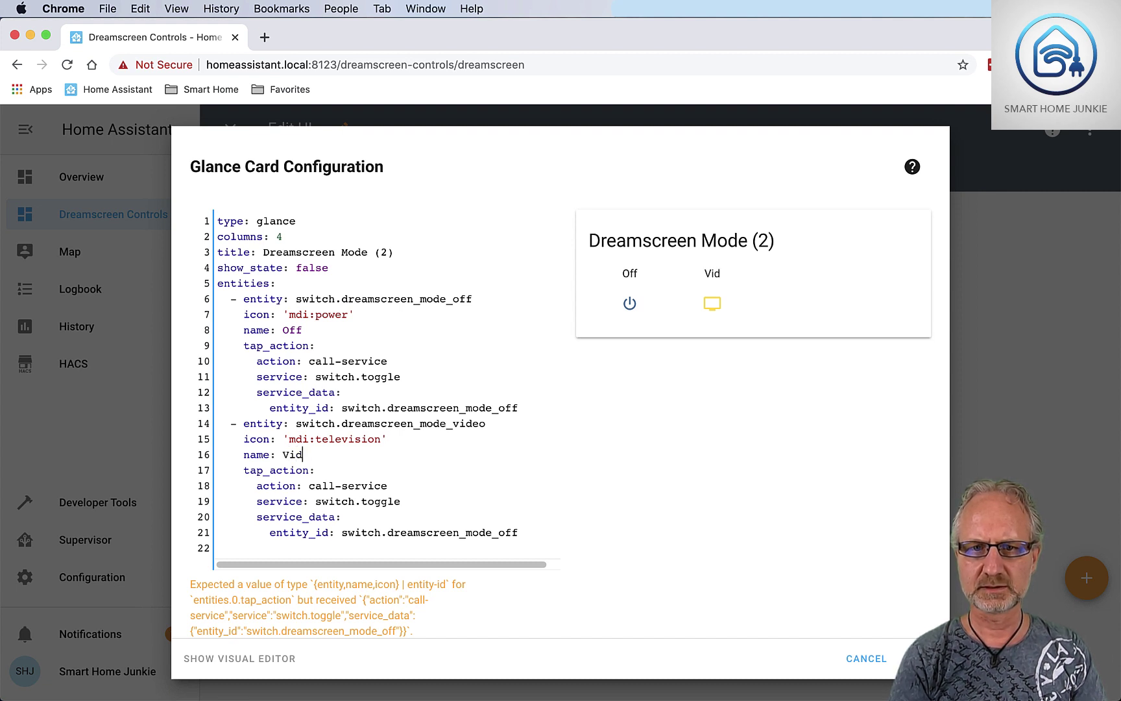
pyautogui.write('eo')
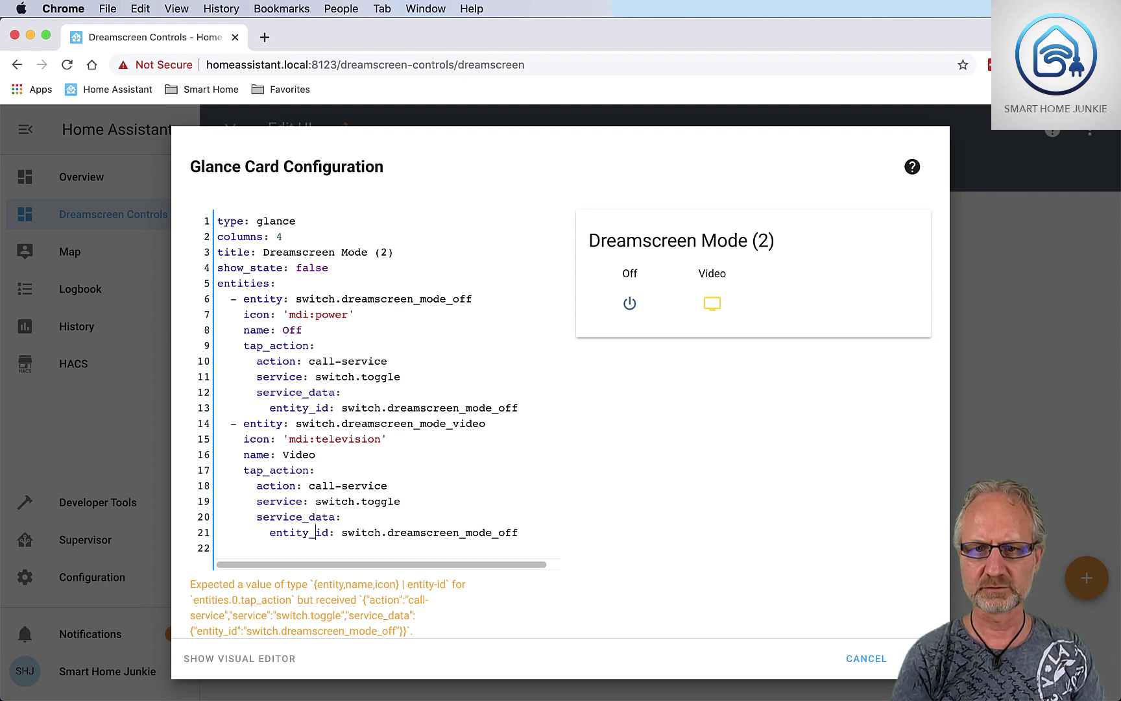
# Step: Change the entity_id in the Video entity's service data to switch.dreamscreen_mode_video
pyautogui.press('Right')
pyautogui.press('Right')
pyautogui.press('Right')
pyautogui.press('Right')
pyautogui.press('Right')
pyautogui.press('Right')
pyautogui.press('Right')
pyautogui.press('Right')
pyautogui.press('Right')
pyautogui.press('Right')
pyautogui.press('Right')
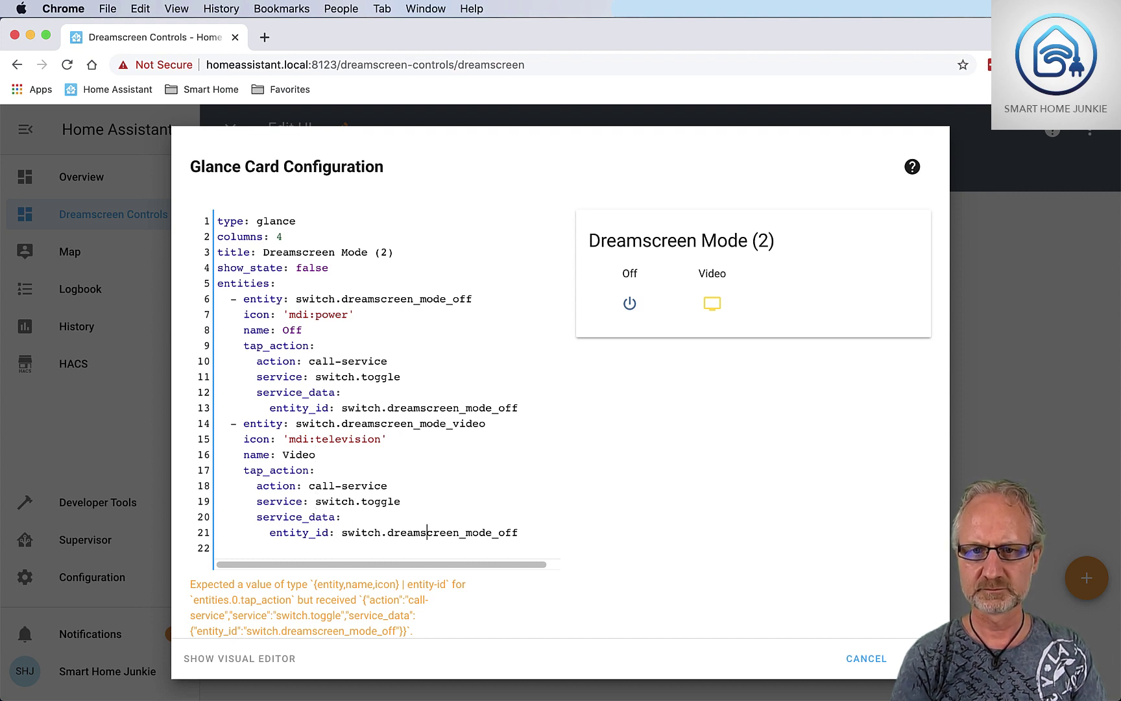
pyautogui.press('Right')
pyautogui.press('Right')
pyautogui.press('Right')
pyautogui.press('Right')
pyautogui.press('Right')
pyautogui.press('Right')
pyautogui.press('Right')
pyautogui.press('Right')
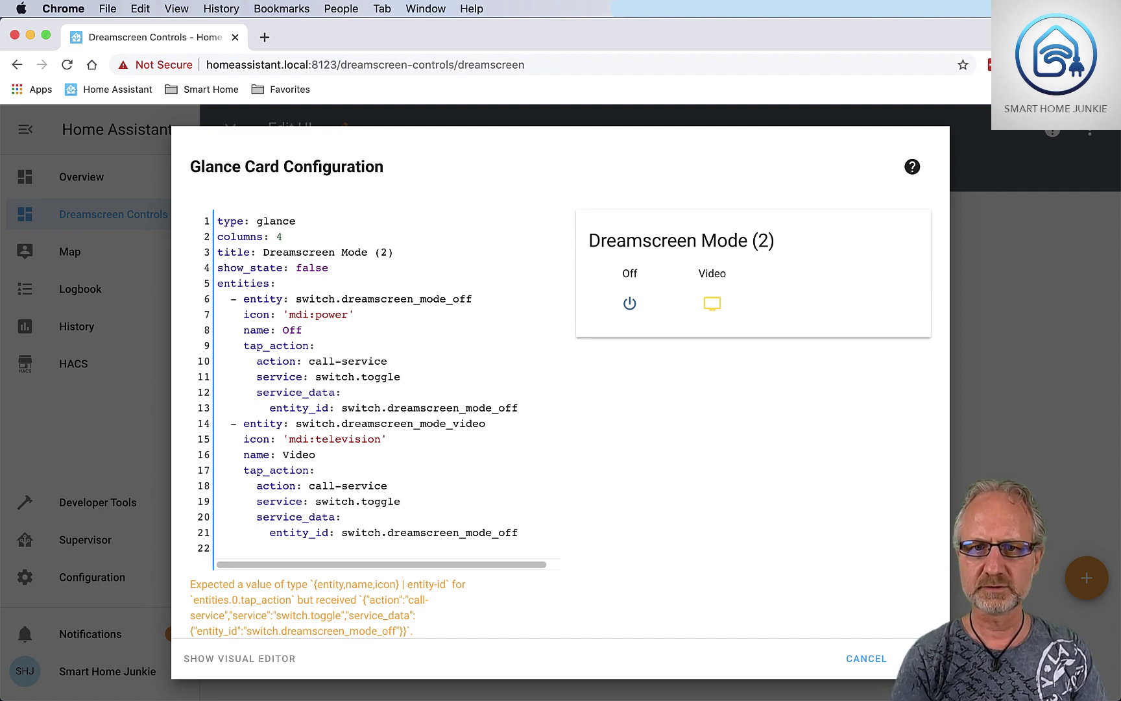
pyautogui.press('Right')
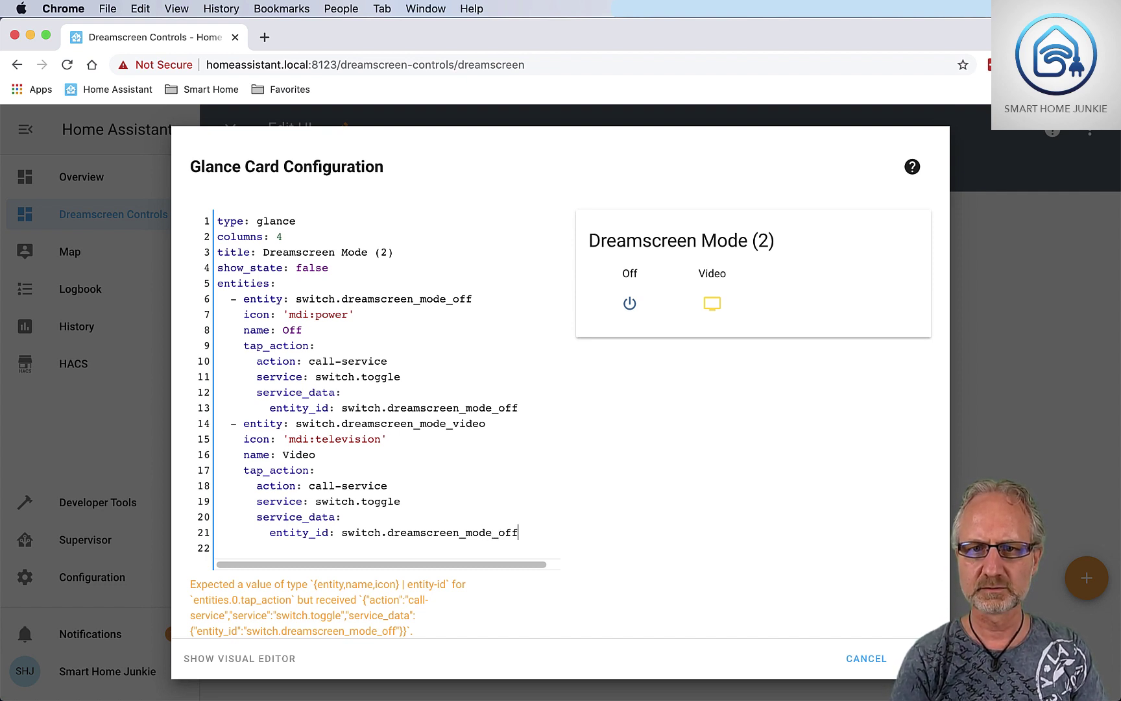
pyautogui.press('BackSpace')
pyautogui.press('BackSpace')
pyautogui.press('BackSpace')
pyautogui.write('video')
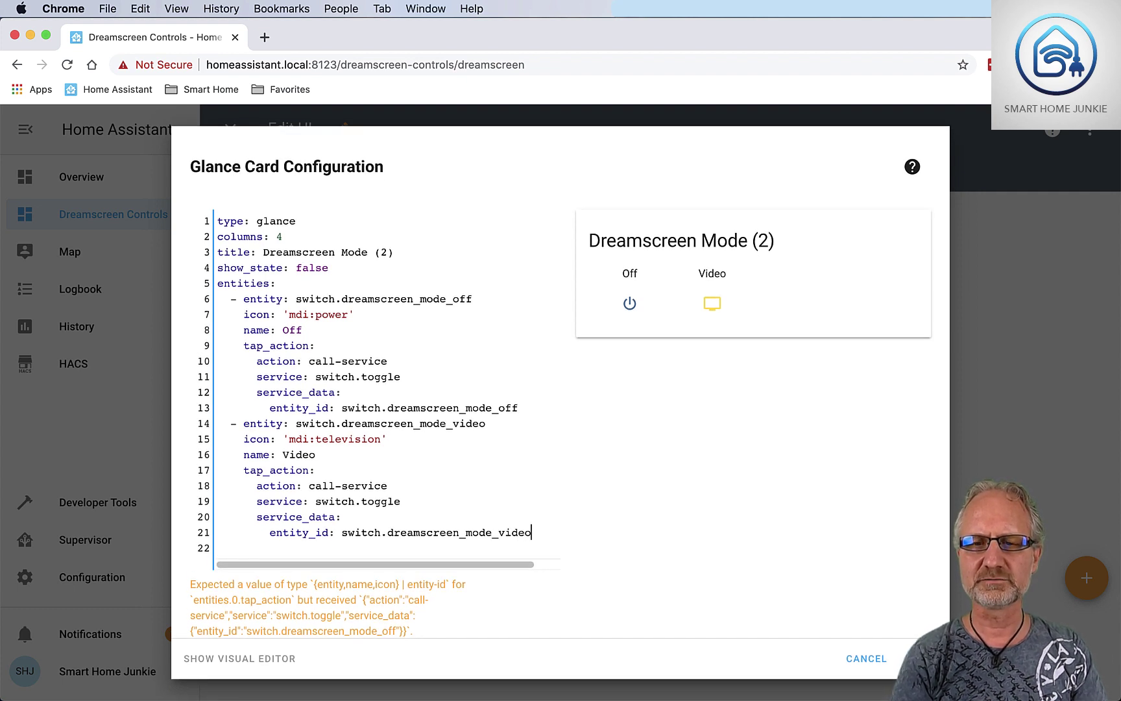
# Step: Duplicate the complete switch.dreamscreen_mode_video entity block on a new line below its service data
pyautogui.press('Return')
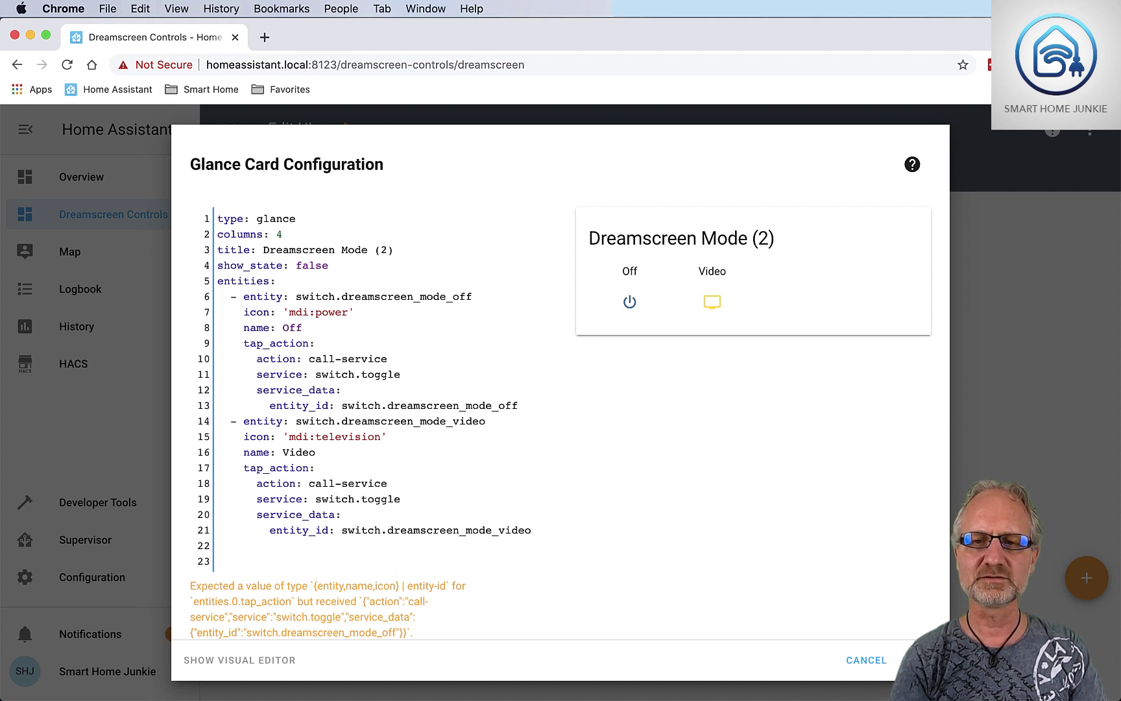
pyautogui.press('super+Tab')
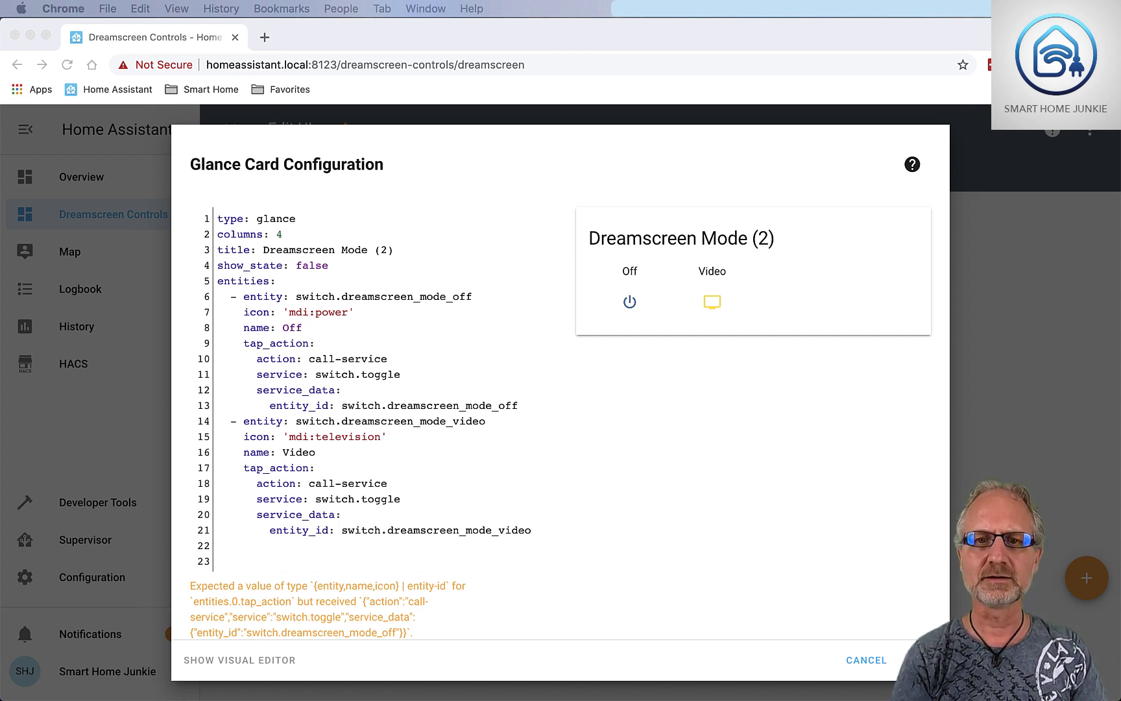
pyautogui.click(541, 531)
pyautogui.moveTo(537, 529); pyautogui.dragTo(206, 428)
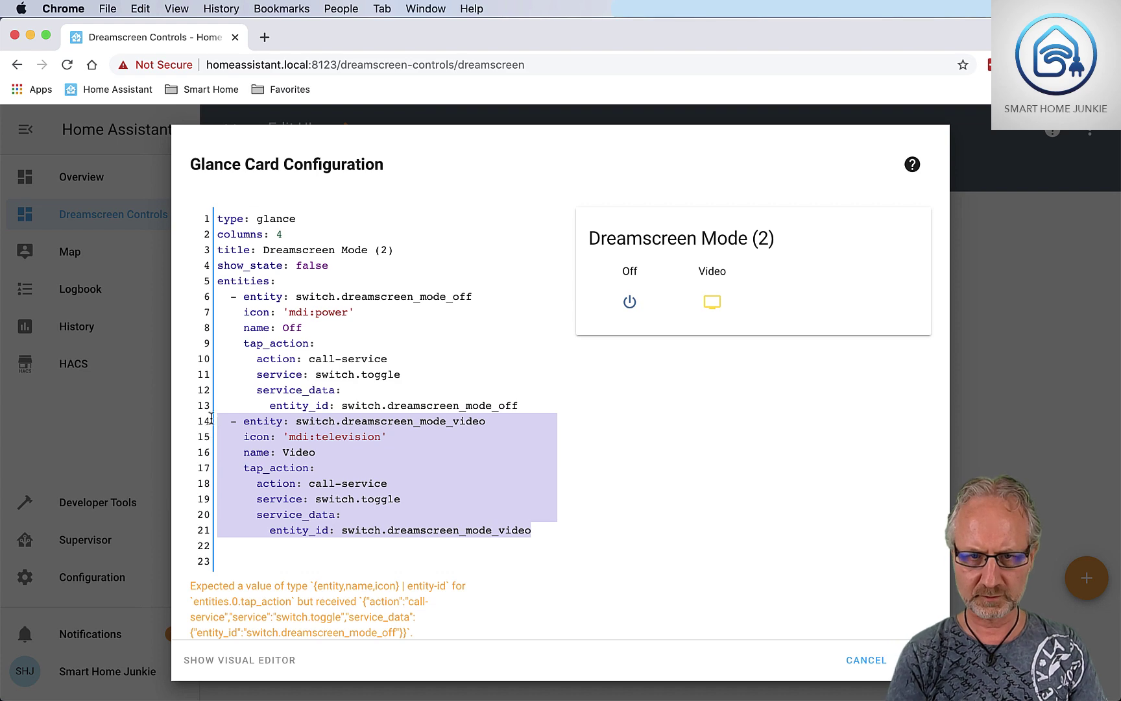
pyautogui.rightClick(241, 441)
pyautogui.click(273, 462)
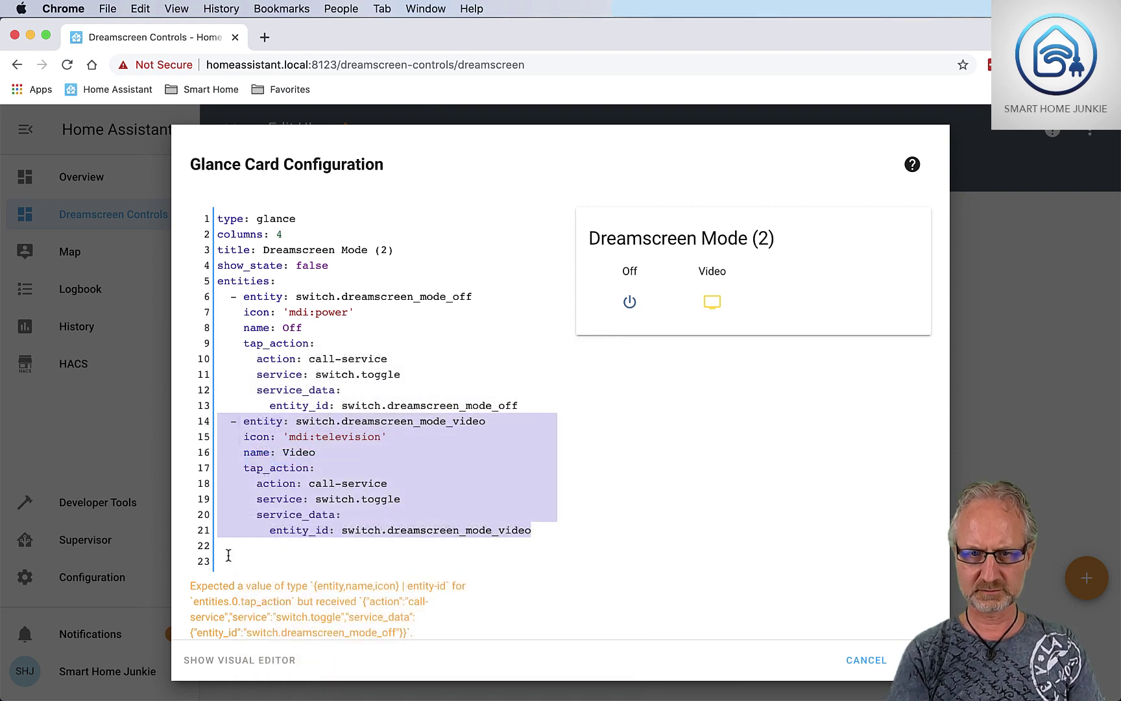
pyautogui.click(227, 548)
pyautogui.rightClick(228, 549)
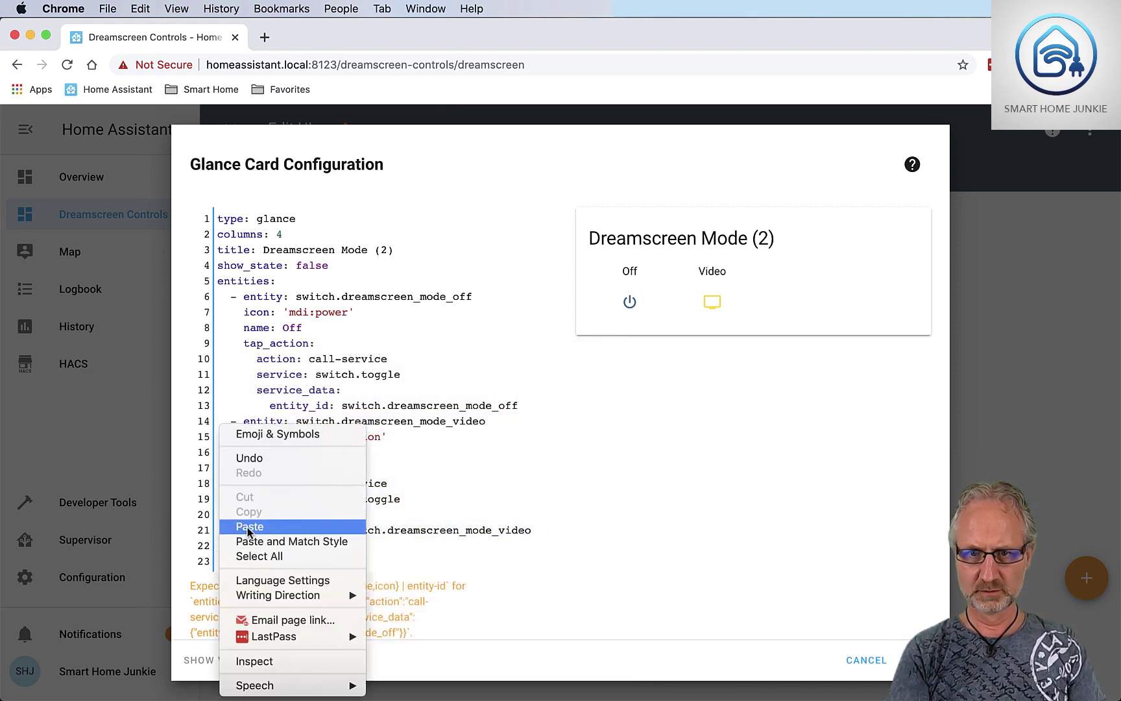
pyautogui.click(250, 526)
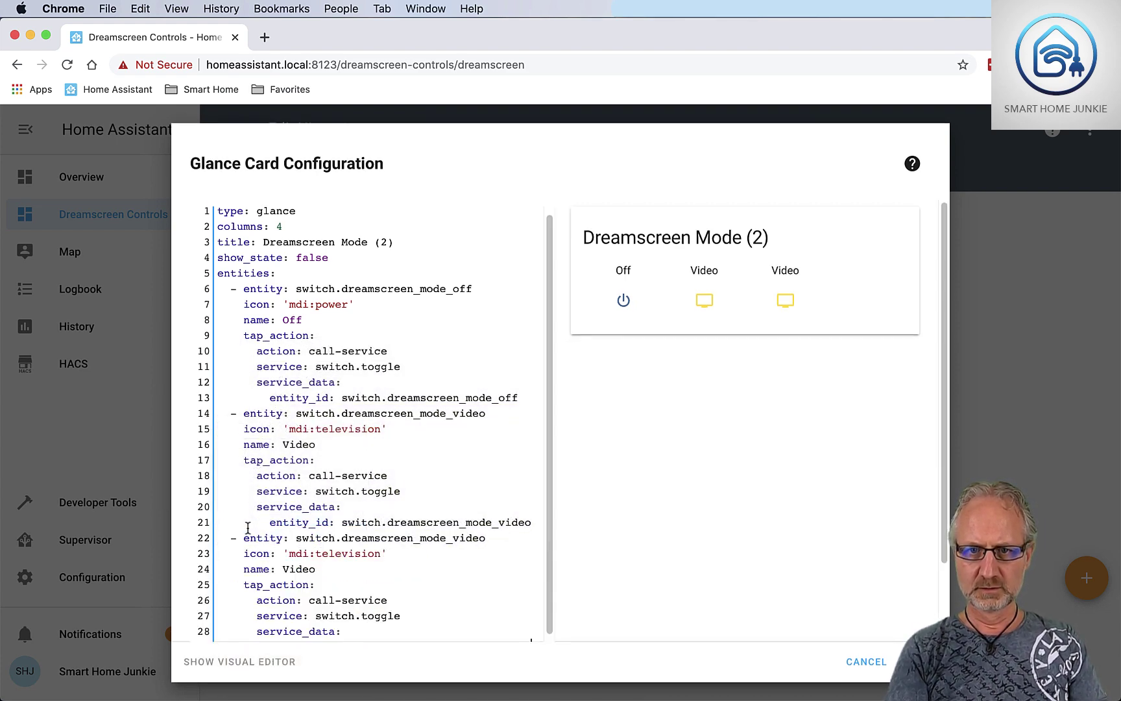
# Step: Change the third block's entity to switch.dreamscreen_mode_music
pyautogui.click(451, 538)
pyautogui.press('Delete')
pyautogui.press('Delete')
pyautogui.press('Delete')
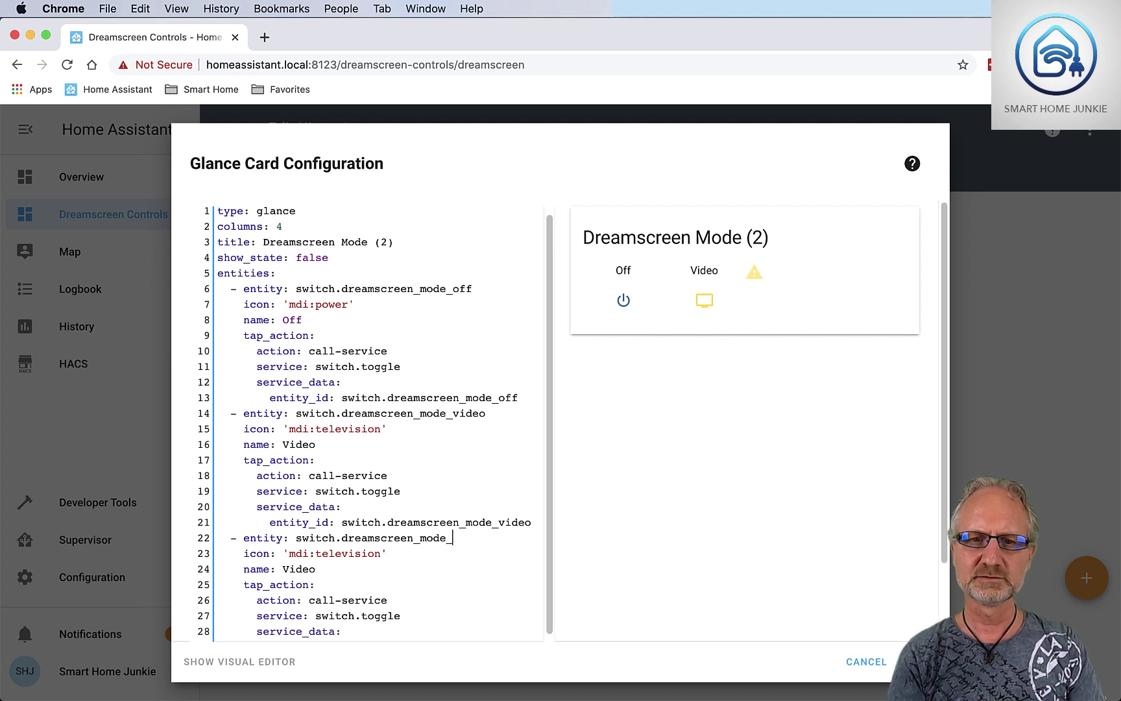
pyautogui.write('music')
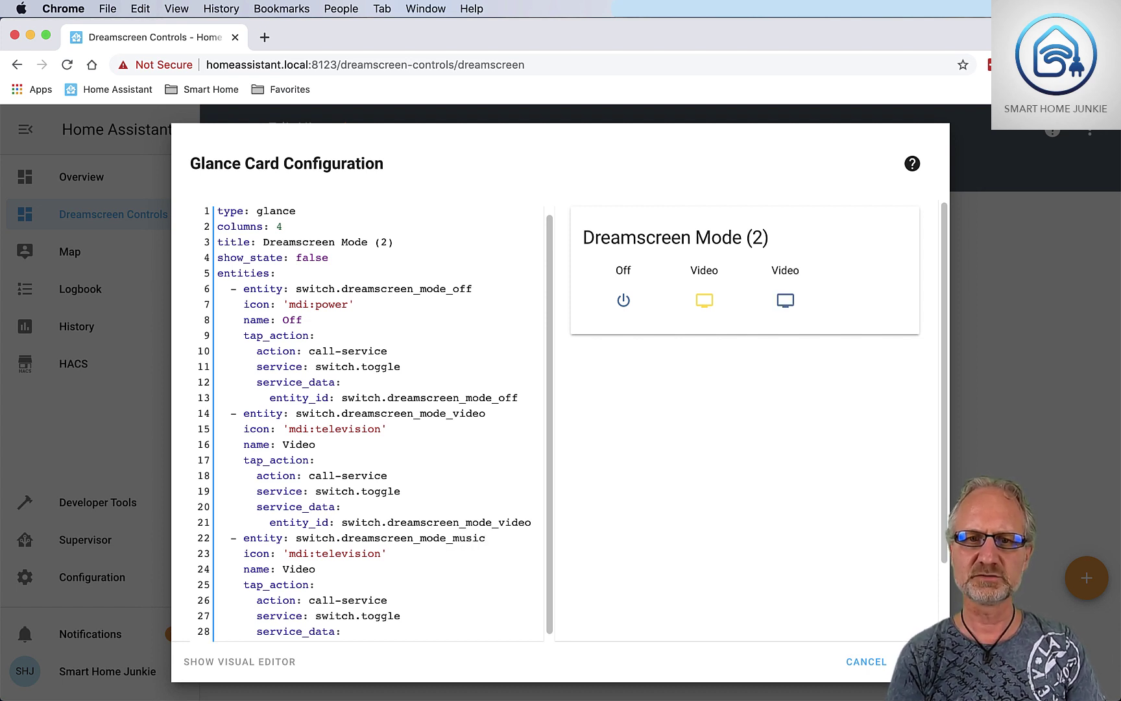
# Step: Change the third entity's icon, in the switch.dreamscreen_mode_music block, to mdi:music
pyautogui.click(387, 554)
pyautogui.press('BackSpace')
pyautogui.press('BackSpace')
pyautogui.press('BackSpace')
pyautogui.press('BackSpace')
pyautogui.press('BackSpace')
pyautogui.press('BackSpace')
pyautogui.press('BackSpace')
pyautogui.press('BackSpace')
pyautogui.press('BackSpace')
pyautogui.press('BackSpace')
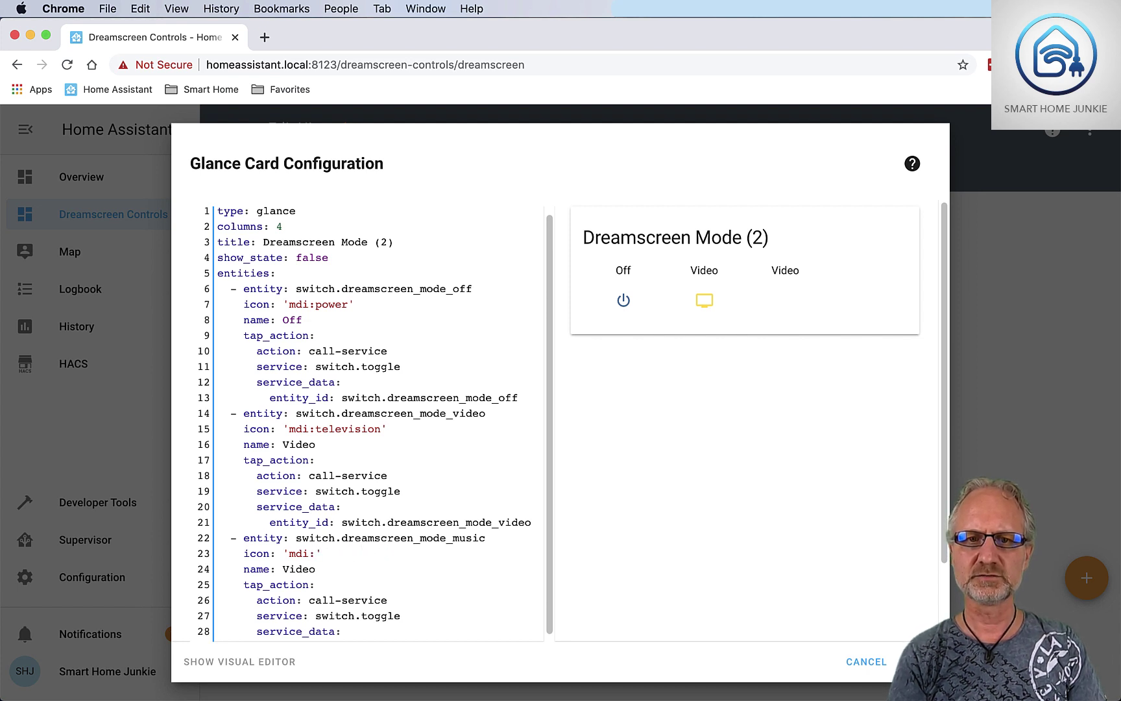
pyautogui.write('music')
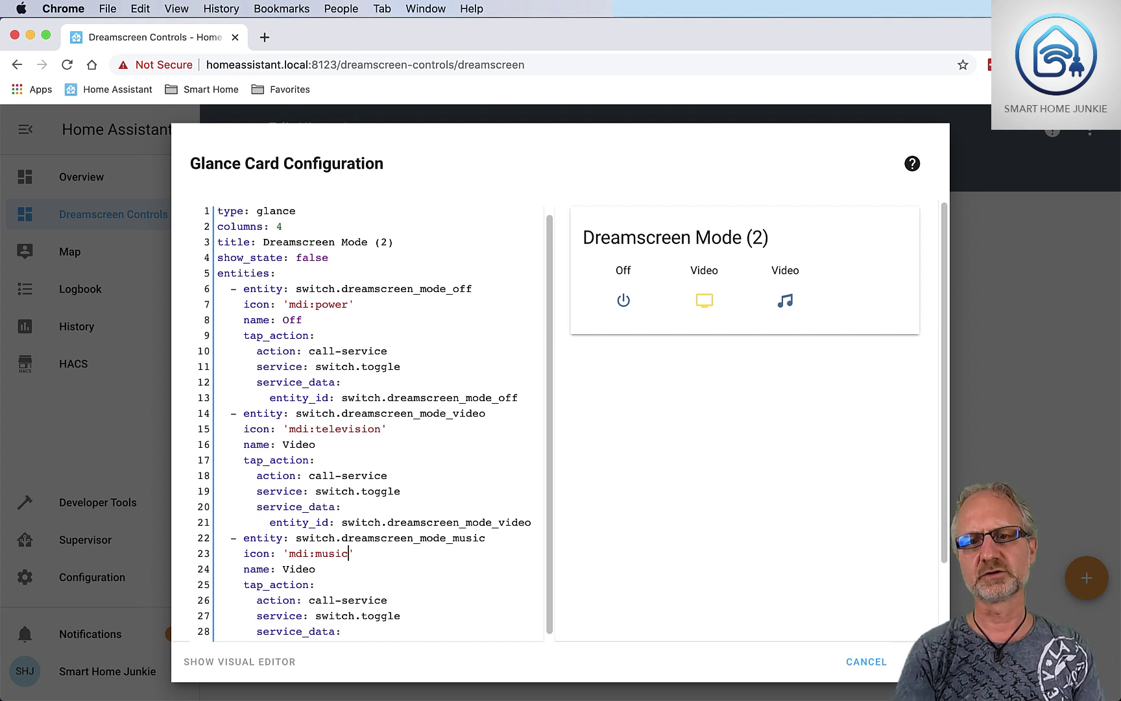
# Step: Try the icon mdi:music-note on the third entity and revert it to mdi:music
pyautogui.write('-note')
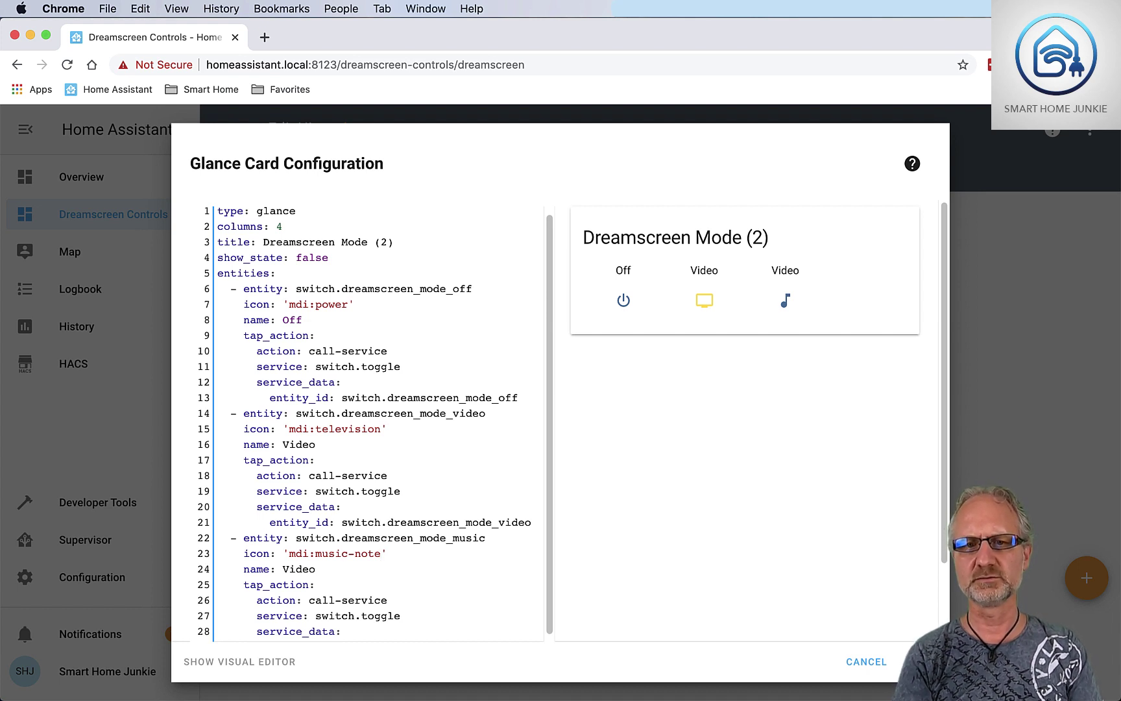
pyautogui.press('BackSpace')
pyautogui.press('BackSpace')
pyautogui.press('BackSpace')
pyautogui.press('BackSpace')
pyautogui.press('BackSpace')
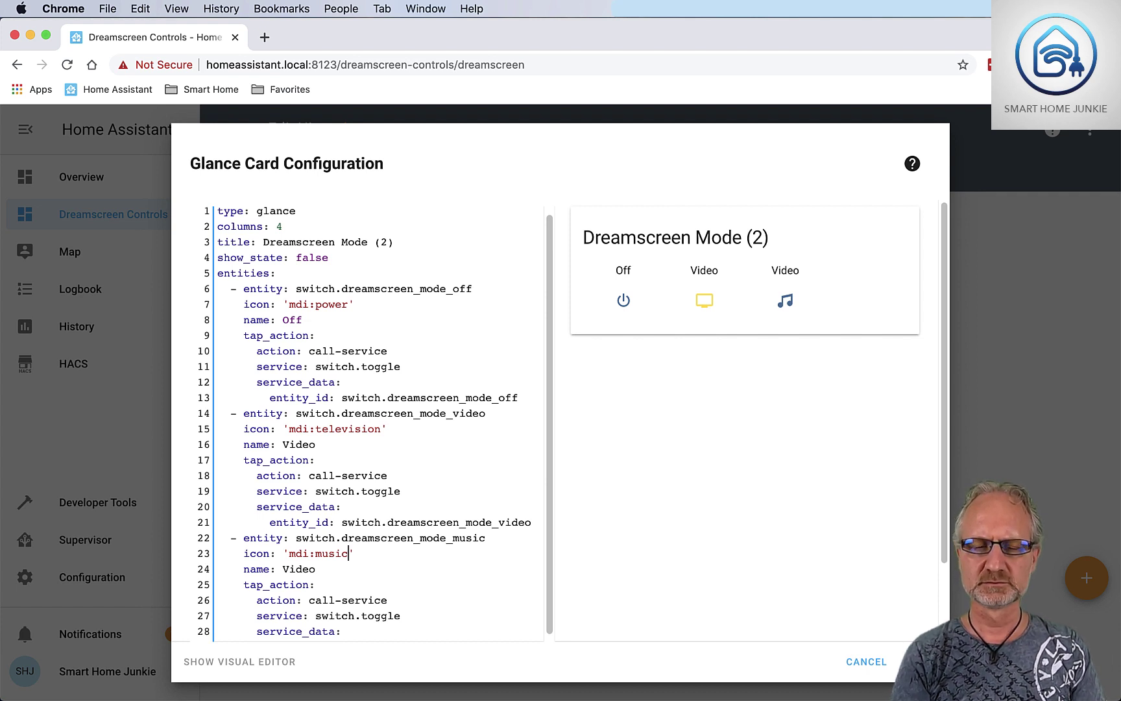
# Step: Rename the third entity, below the music icon, as "Music"
pyautogui.press('BackSpace')
pyautogui.press('BackSpace')
pyautogui.press('BackSpace')
pyautogui.press('BackSpace')
pyautogui.press('BackSpace')
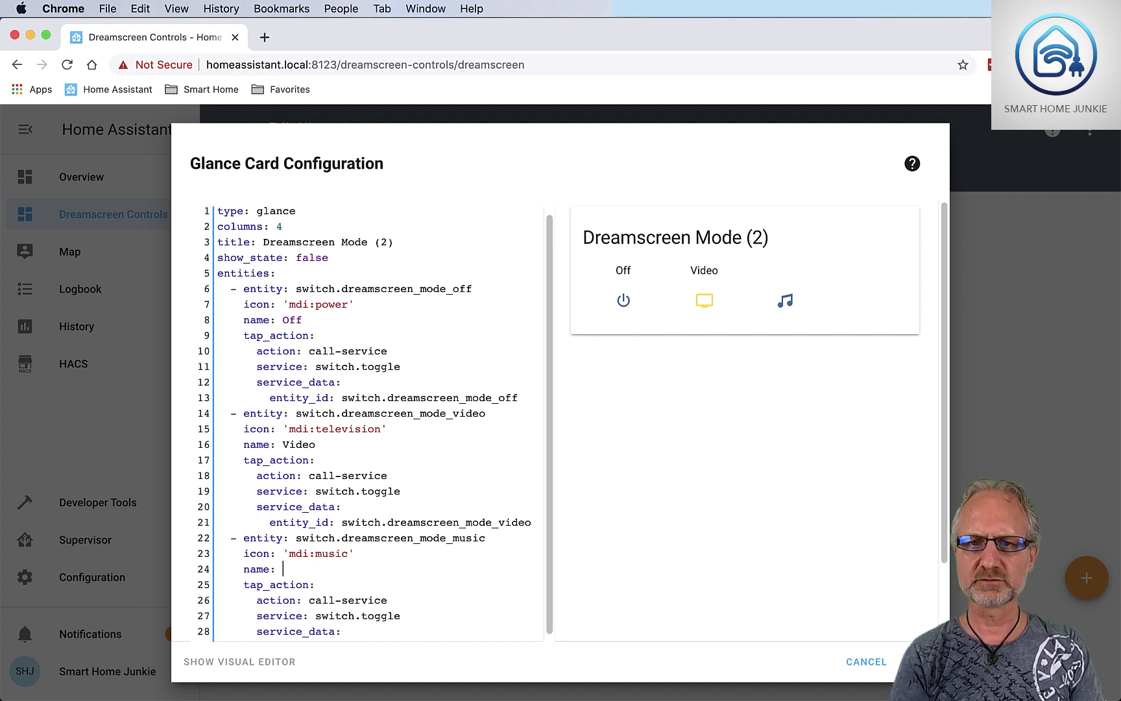
pyautogui.write('Music')
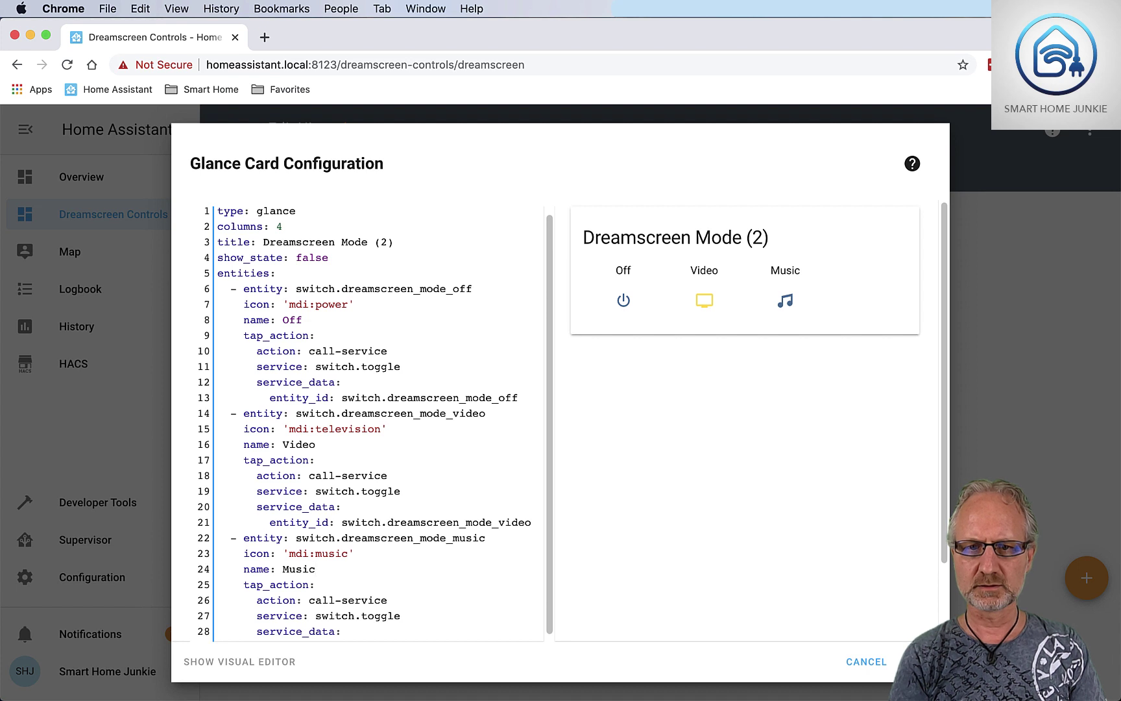
# Step: Change the entity_id in the Music entity's service data to switch.dreamscreen_mode_music
pyautogui.press('Down')
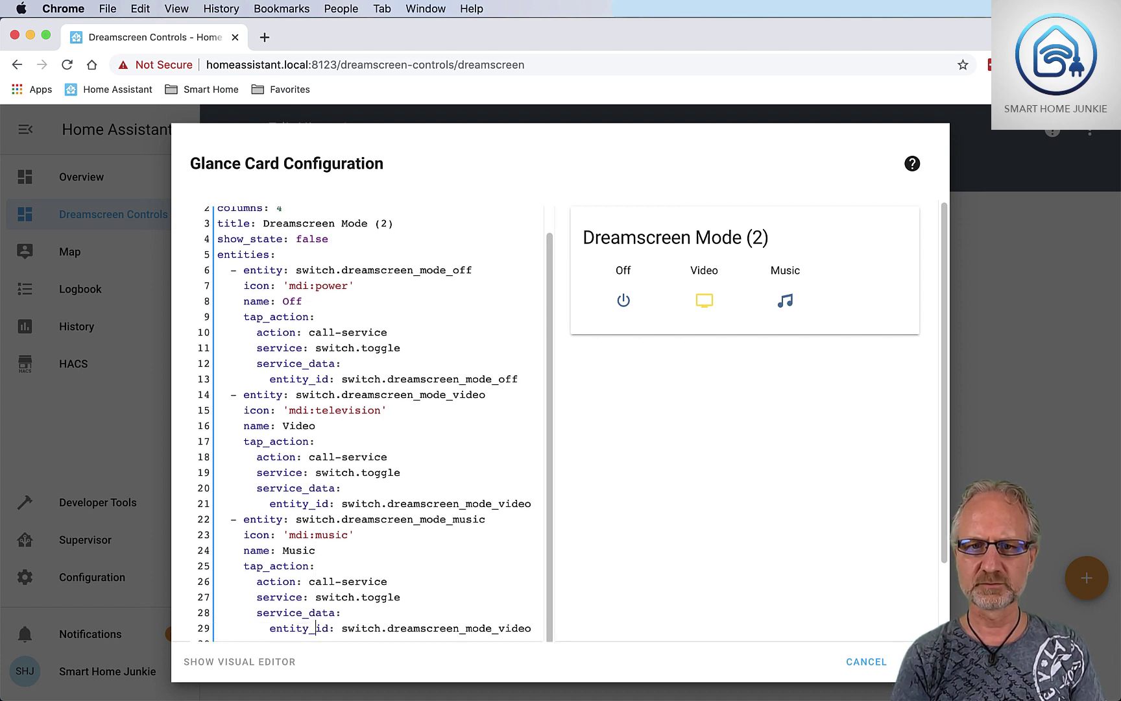
pyautogui.press('Right')
pyautogui.press('Right')
pyautogui.press('Right')
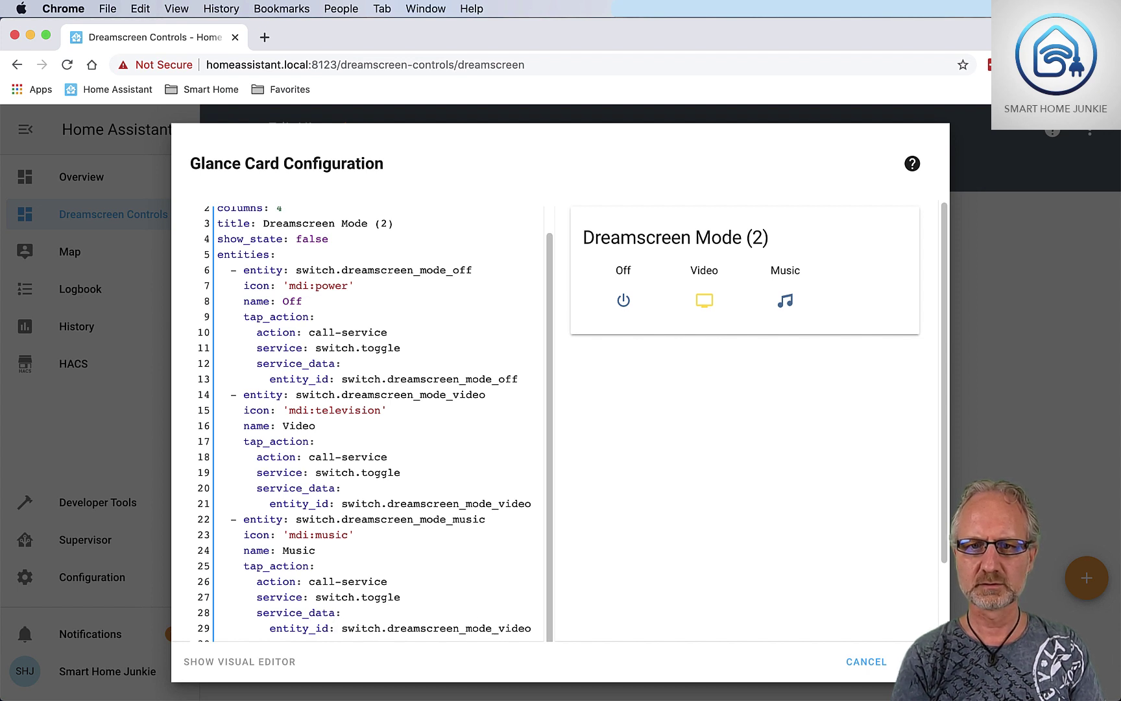
pyautogui.press('Delete')
pyautogui.press('Delete')
pyautogui.press('Delete')
pyautogui.press('Delete')
pyautogui.write('music')
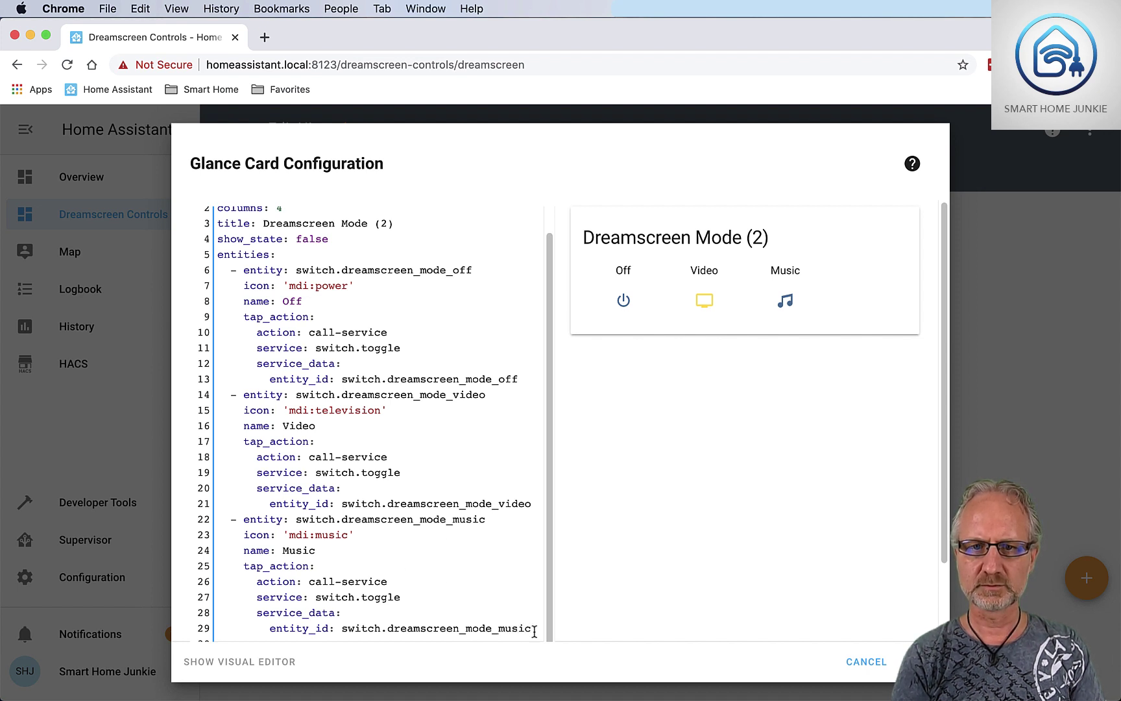
# Step: Duplicate the complete switch.dreamscreen_mode_music entity block on a new line below its service data
pyautogui.moveTo(533, 628); pyautogui.dragTo(242, 525)
pyautogui.rightClick(243, 525)
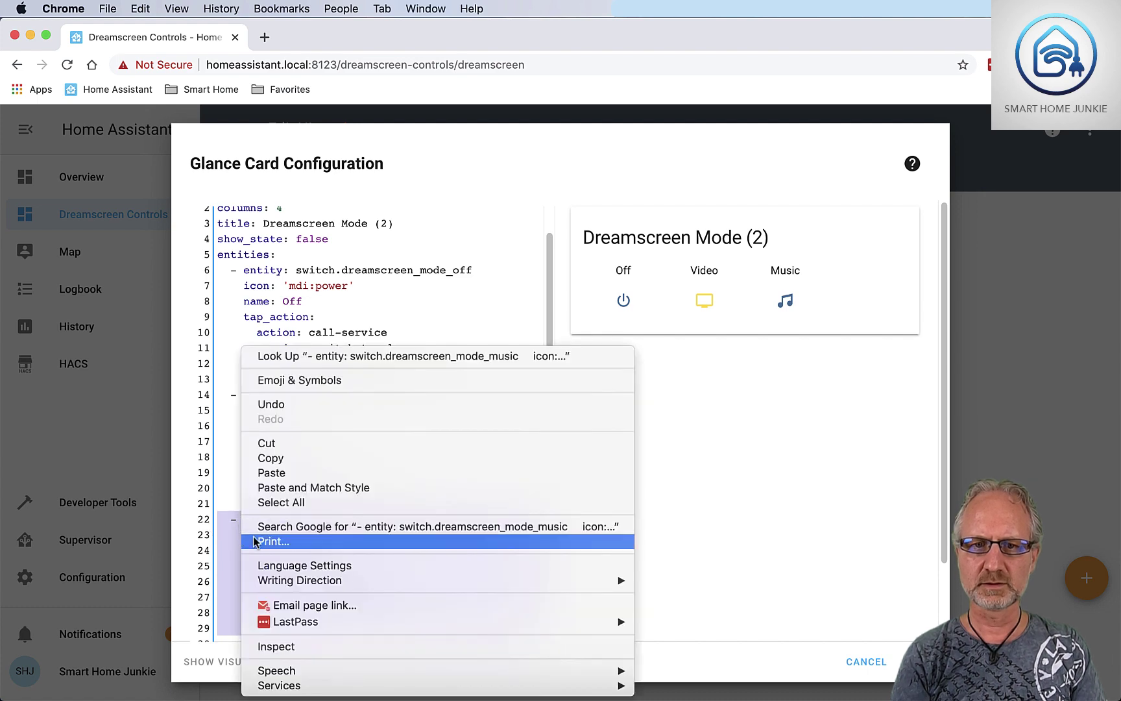
pyautogui.click(271, 458)
pyautogui.scroll(-1, 271, 608)
pyautogui.click(234, 602)
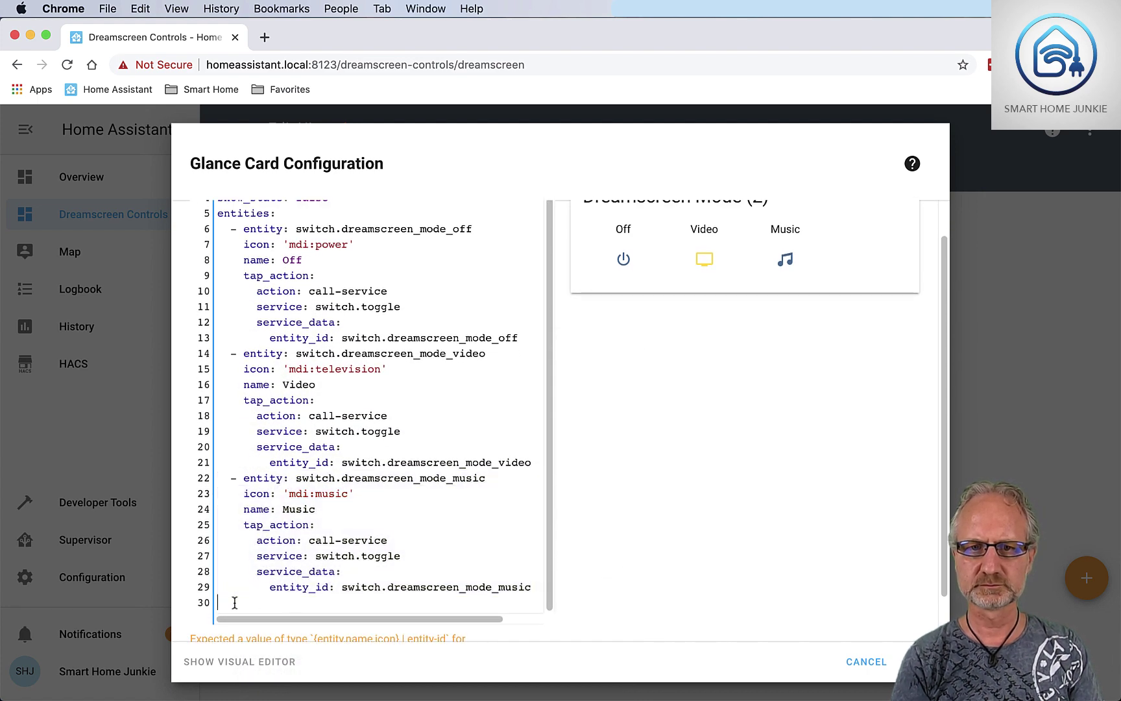
pyautogui.rightClick(221, 602)
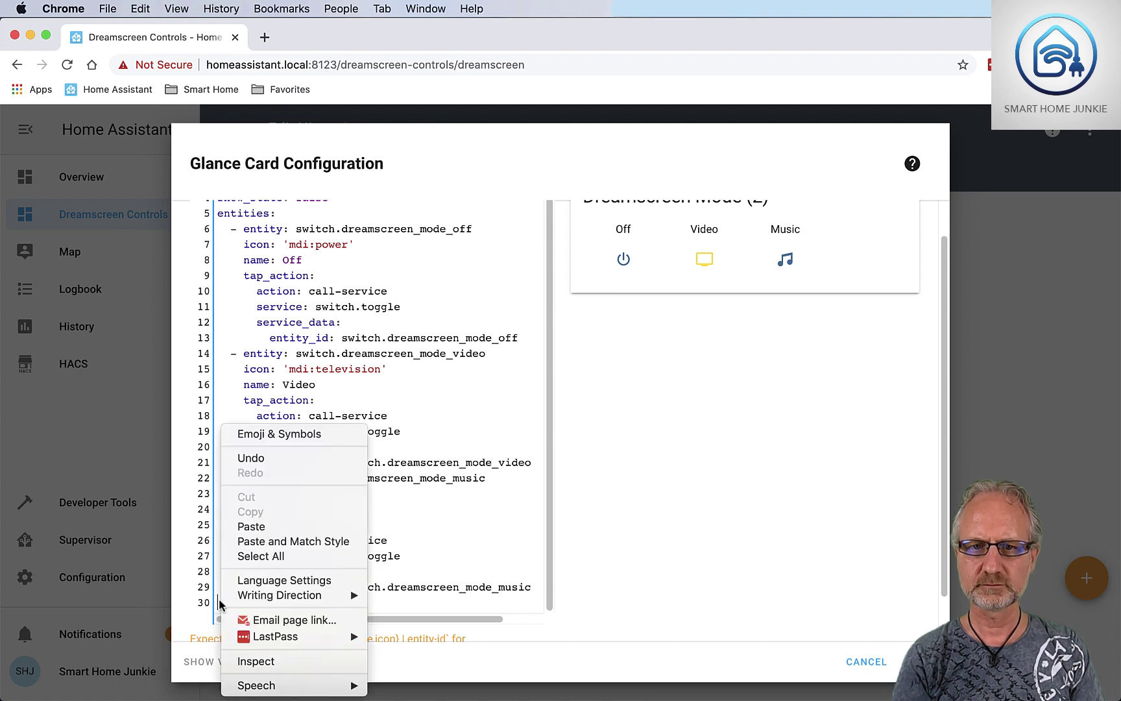
pyautogui.click(247, 526)
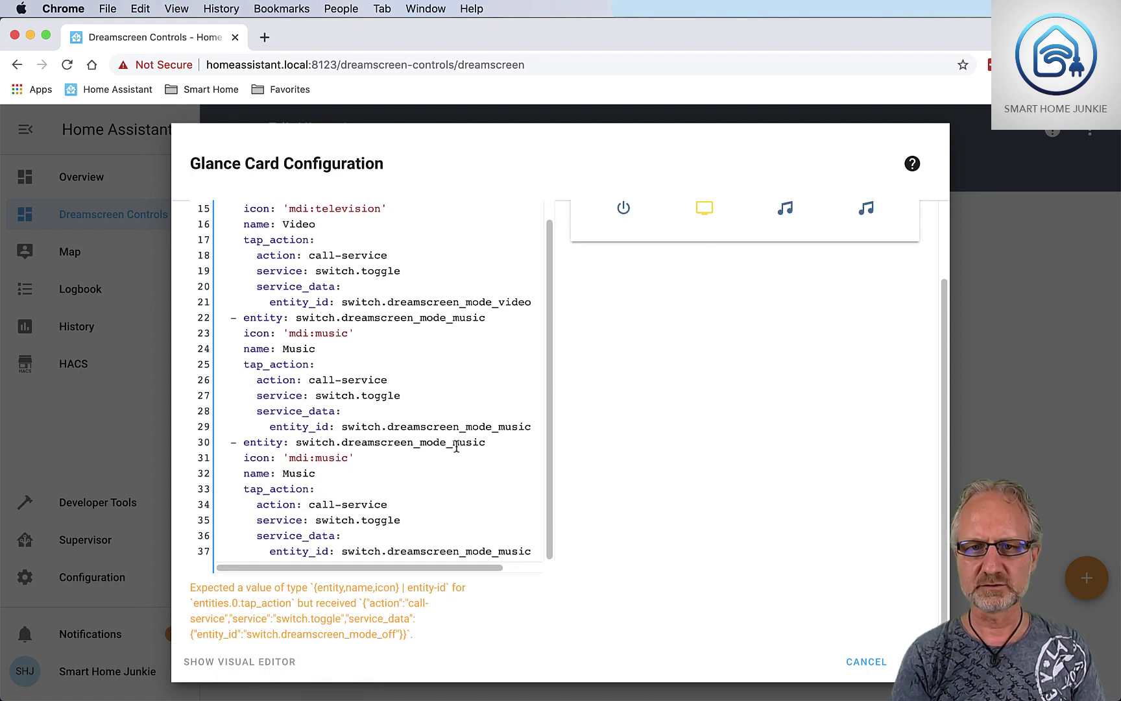
# Step: Change the fourth block's entity to switch.dreamscreen_mode_ambient
pyautogui.press('Delete')
pyautogui.press('Delete')
pyautogui.press('Delete')
pyautogui.press('Delete')
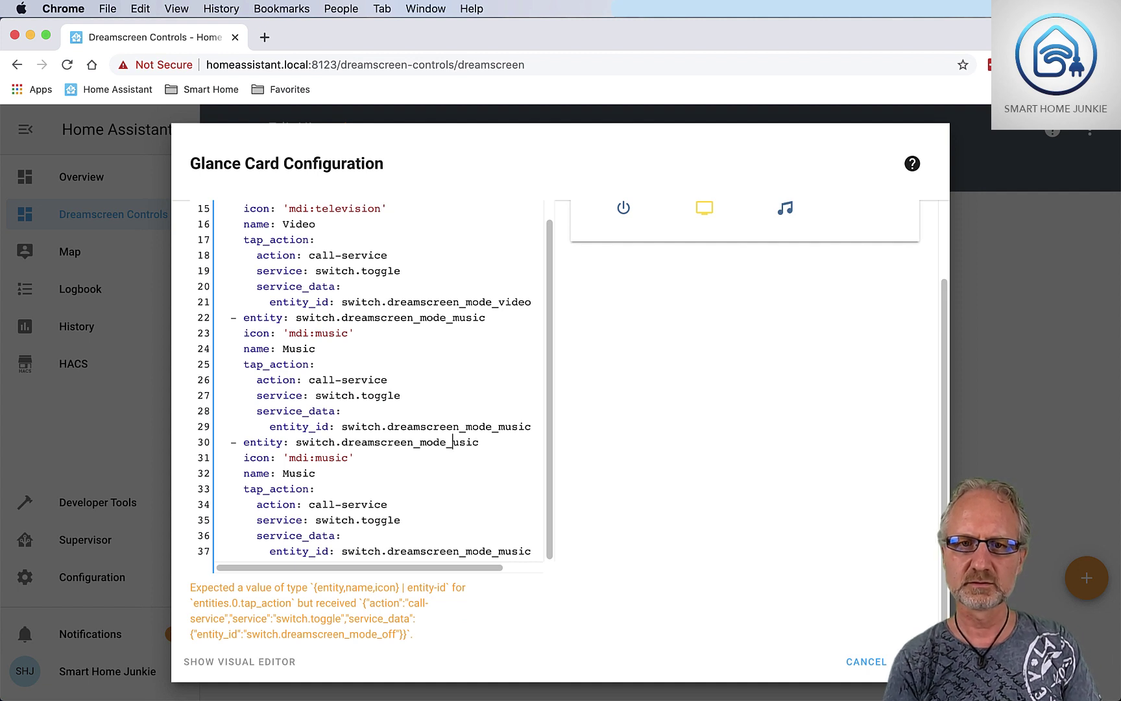
pyautogui.write('ambient')
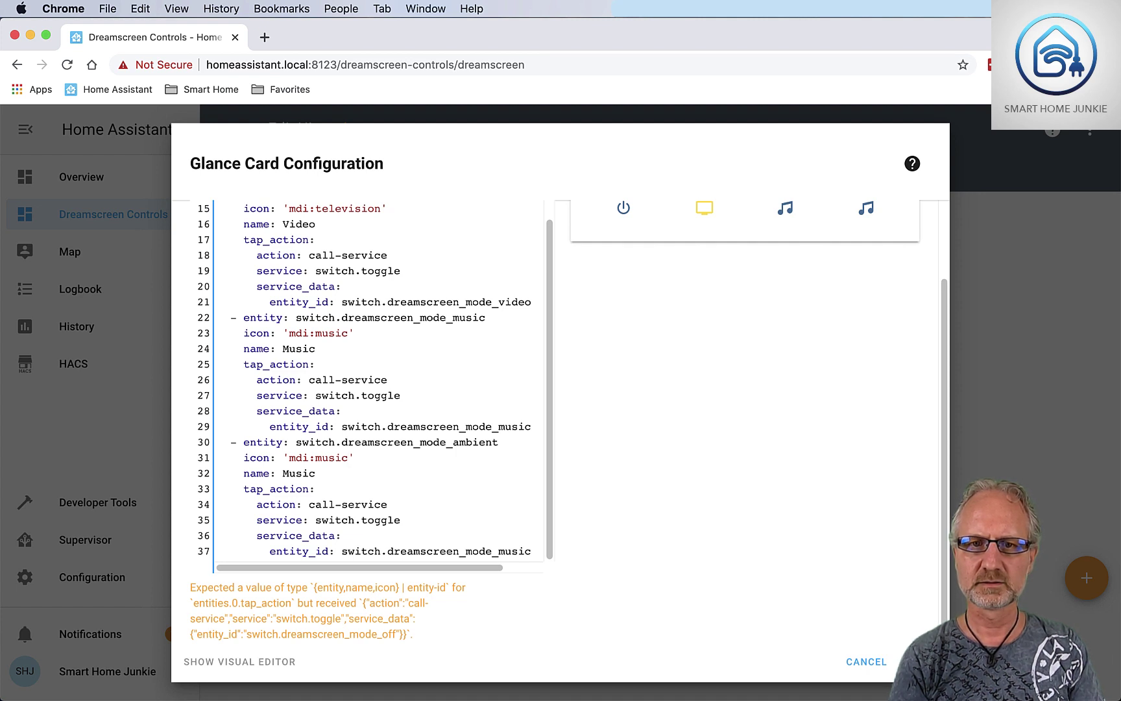
# Step: Set the fourth entity's icon to mdi:alarm-light
pyautogui.press('BackSpace')
pyautogui.press('BackSpace')
pyautogui.press('BackSpace')
pyautogui.press('BackSpace')
pyautogui.press('BackSpace')
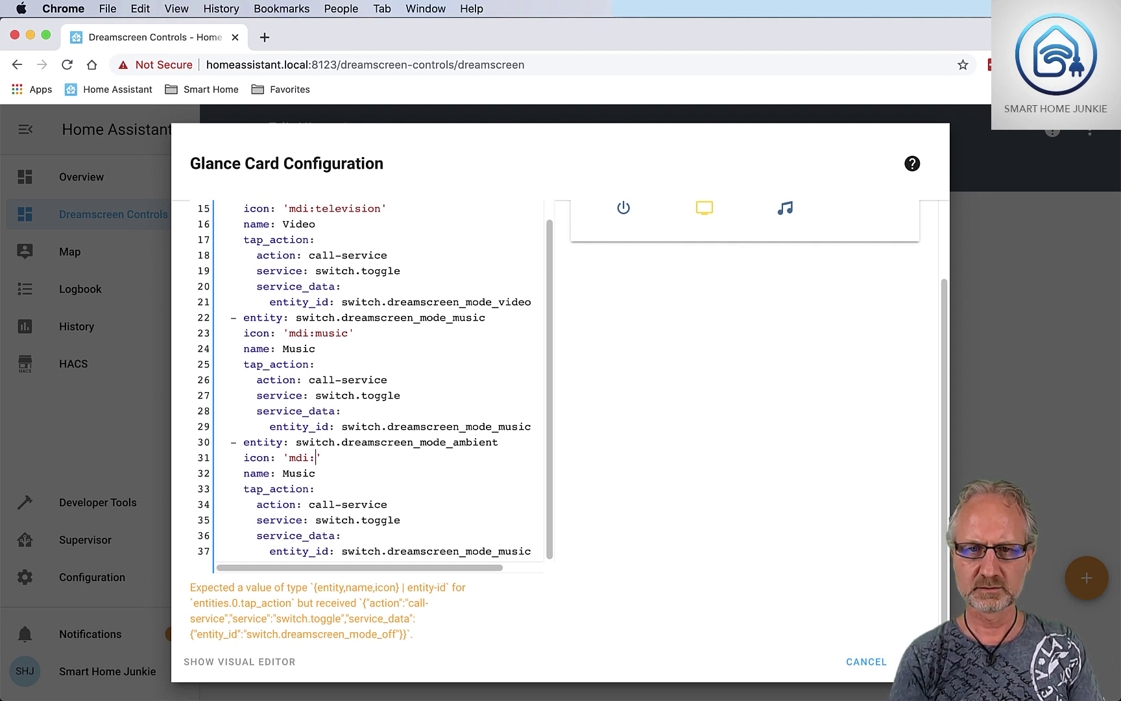
pyautogui.write('alarm-l')
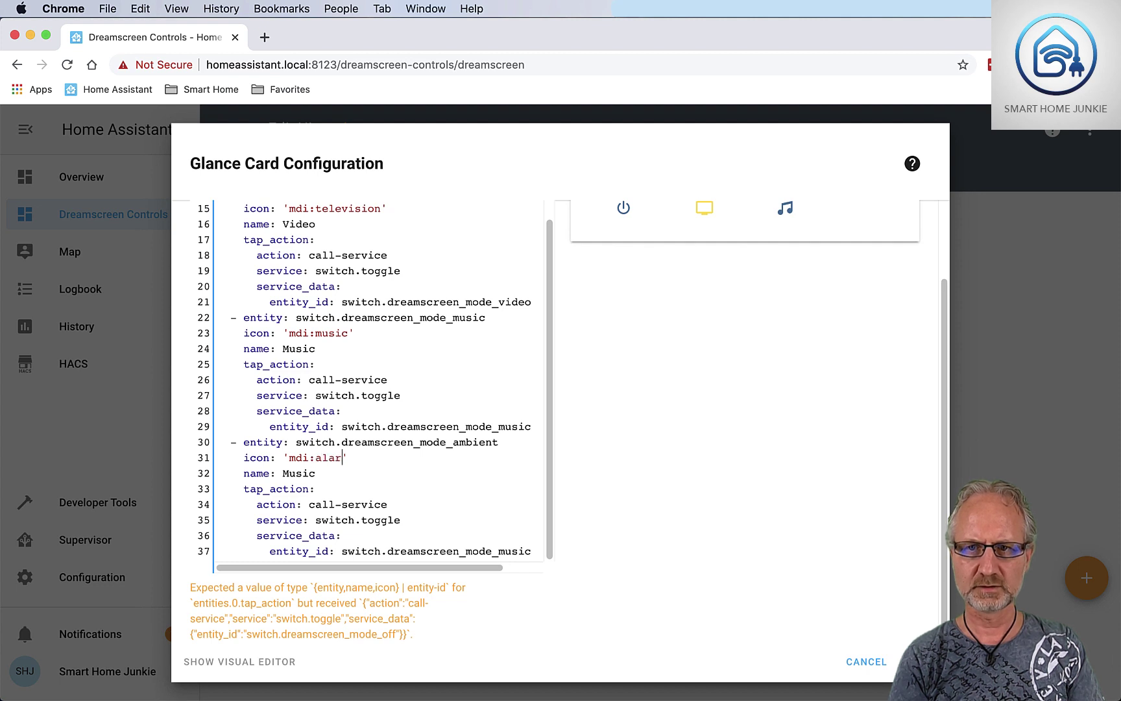
pyautogui.write('ight')
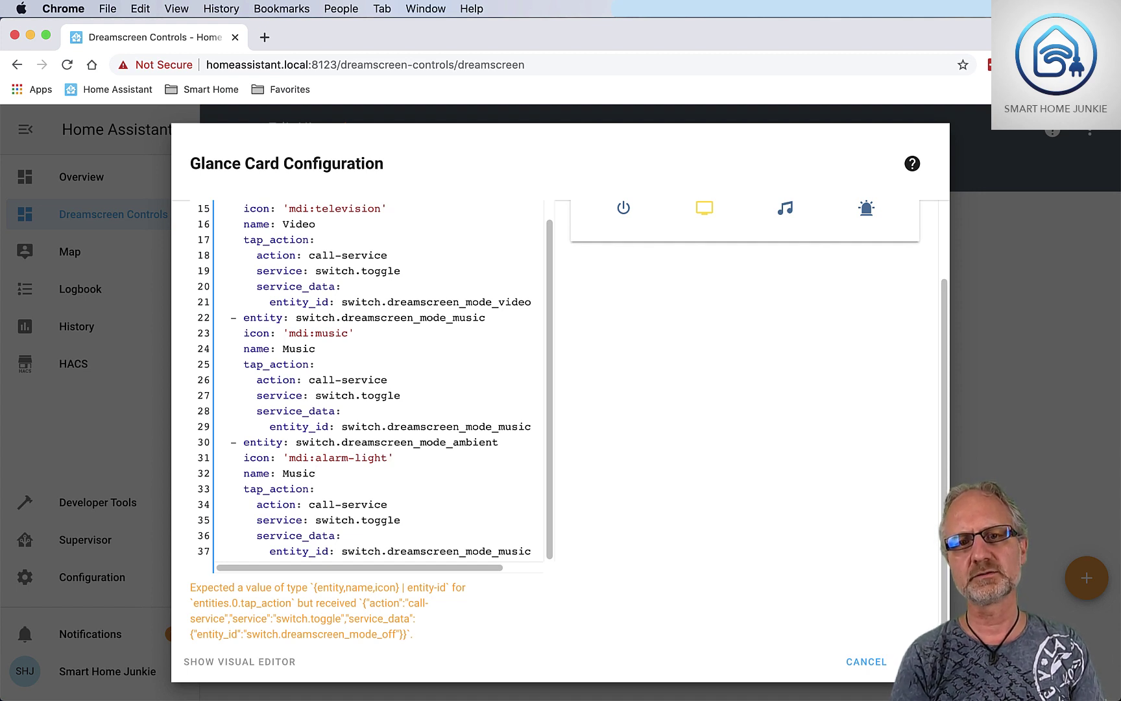
# Step: Rename the fourth entity, below the alarm-light icon, as "Ambient"
pyautogui.click(315, 473)
pyautogui.press('BackSpace')
pyautogui.press('BackSpace')
pyautogui.press('BackSpace')
pyautogui.press('BackSpace')
pyautogui.press('BackSpace')
pyautogui.write('Amb')
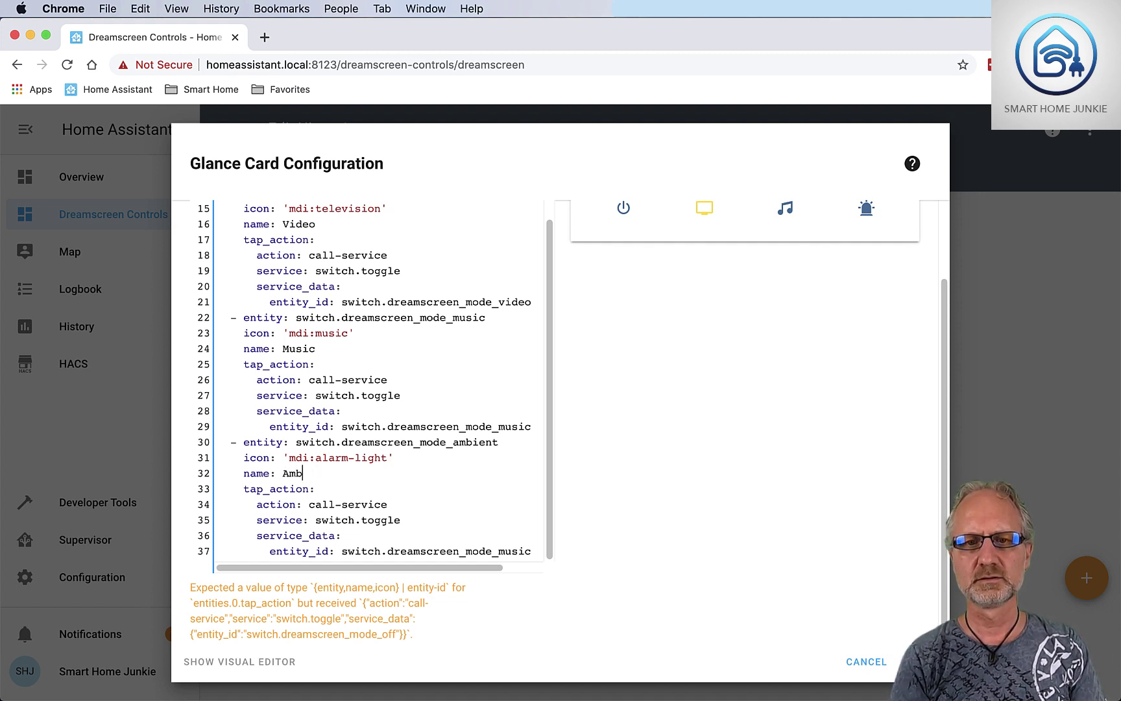
pyautogui.write('ient')
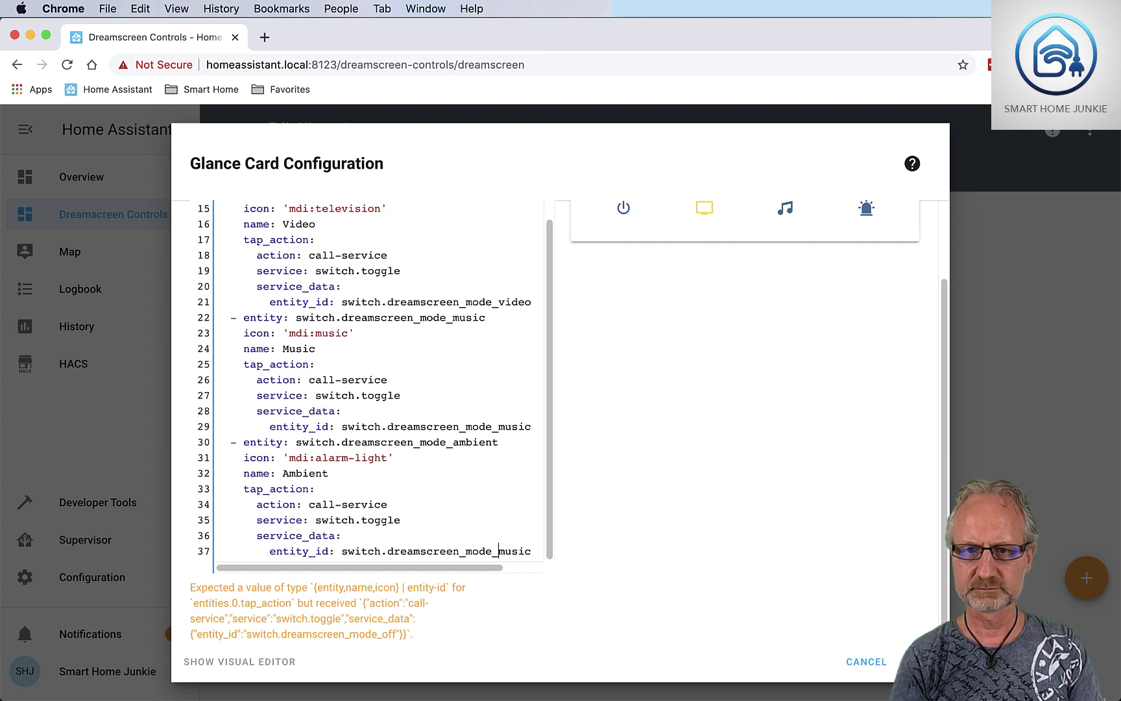
# Step: Change the entity_id in the Ambient entity's service data to switch.dreamscreen_mode_ambient and save the card
pyautogui.press('BackSpace')
pyautogui.press('BackSpace')
pyautogui.press('BackSpace')
pyautogui.press('BackSpace')
pyautogui.press('BackSpace')
pyautogui.write('a')
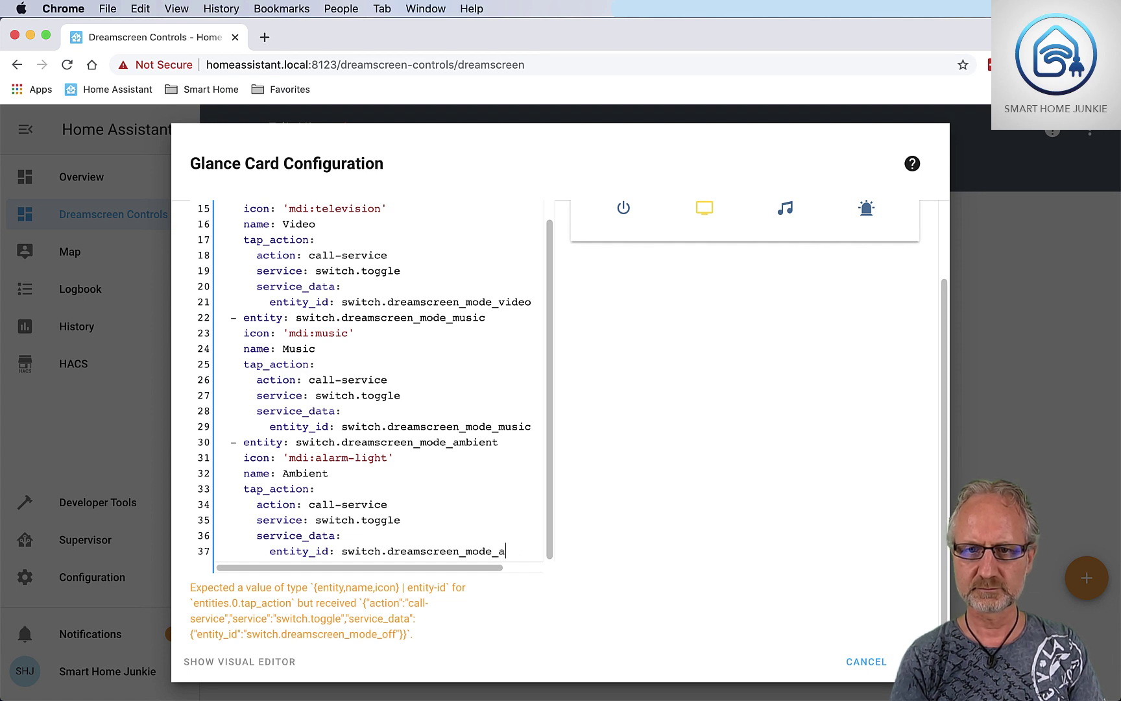
pyautogui.write('mbient')
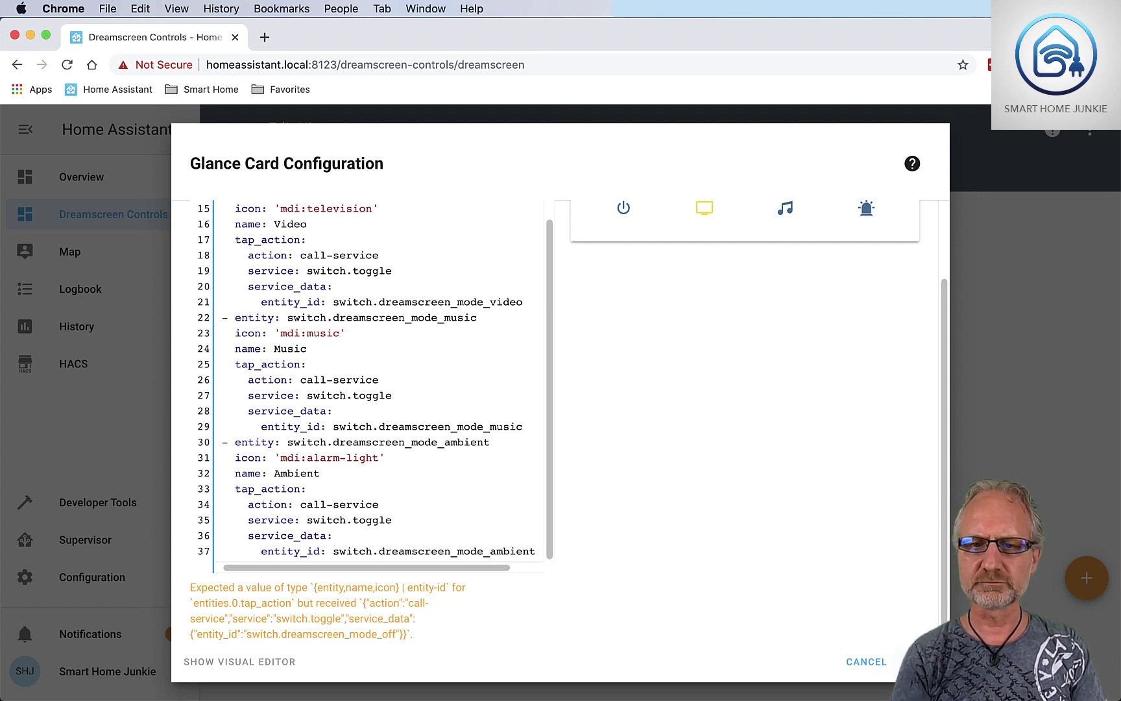
pyautogui.click(921, 661)
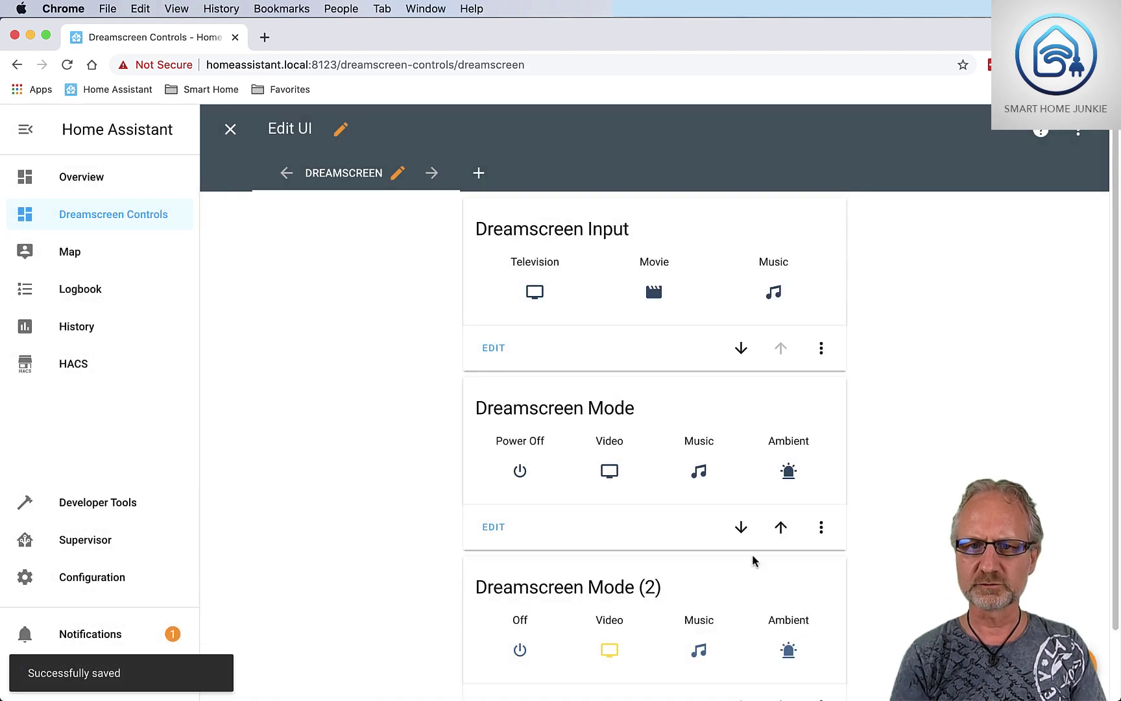
# Step: Test the Dreamscreen Mode (2) card by toggling its Music switch, followed by its Off switch
pyautogui.scroll(-2, 400, 595)
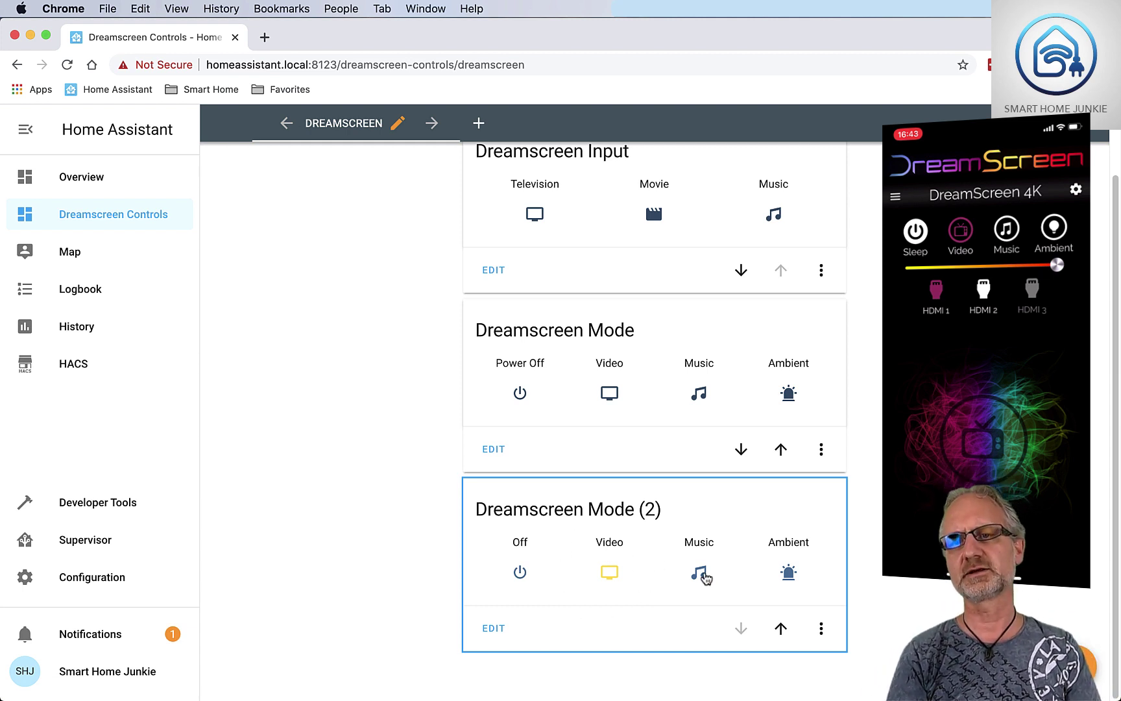
pyautogui.click(701, 576)
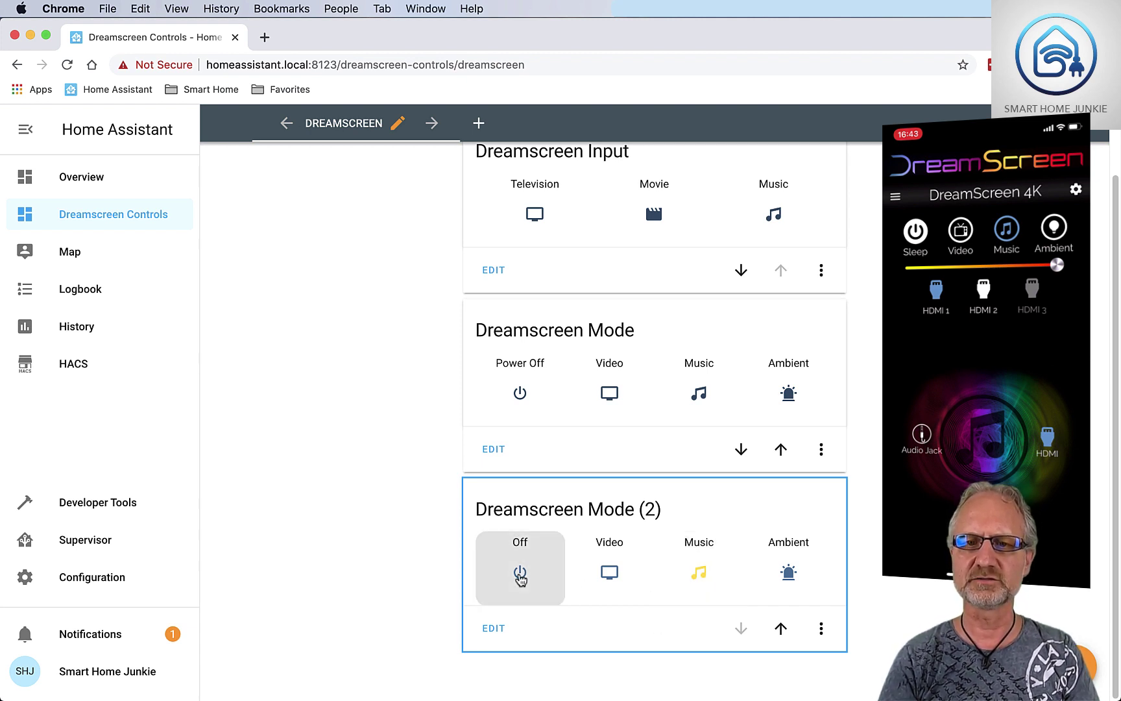
pyautogui.click(521, 575)
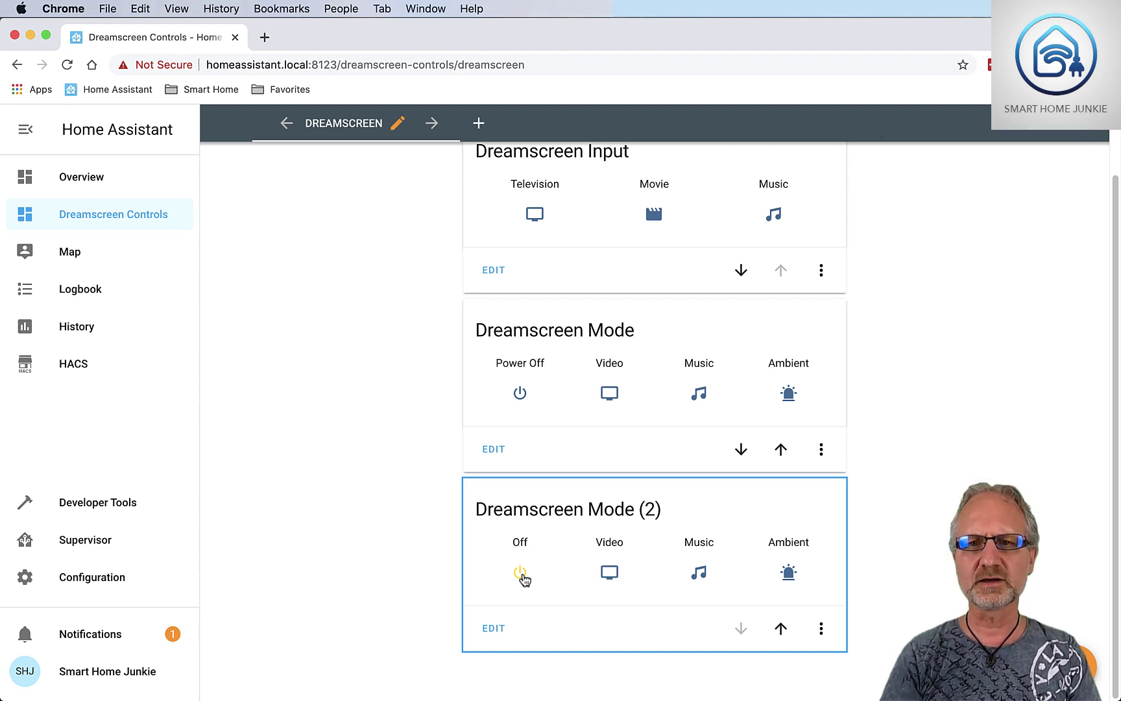
# Step: Copy the entire code of the Dreamscreen Mode (2) card and close its configuration without changes
pyautogui.click(493, 628)
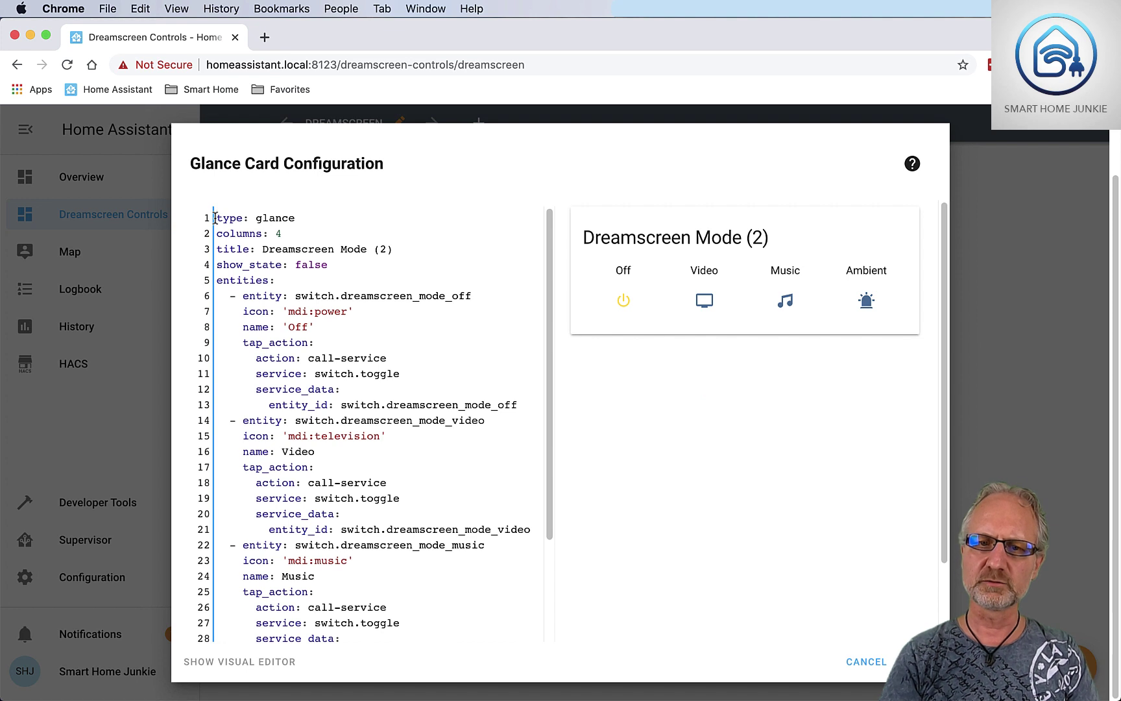
pyautogui.moveTo(215, 218); pyautogui.dragTo(395, 665)
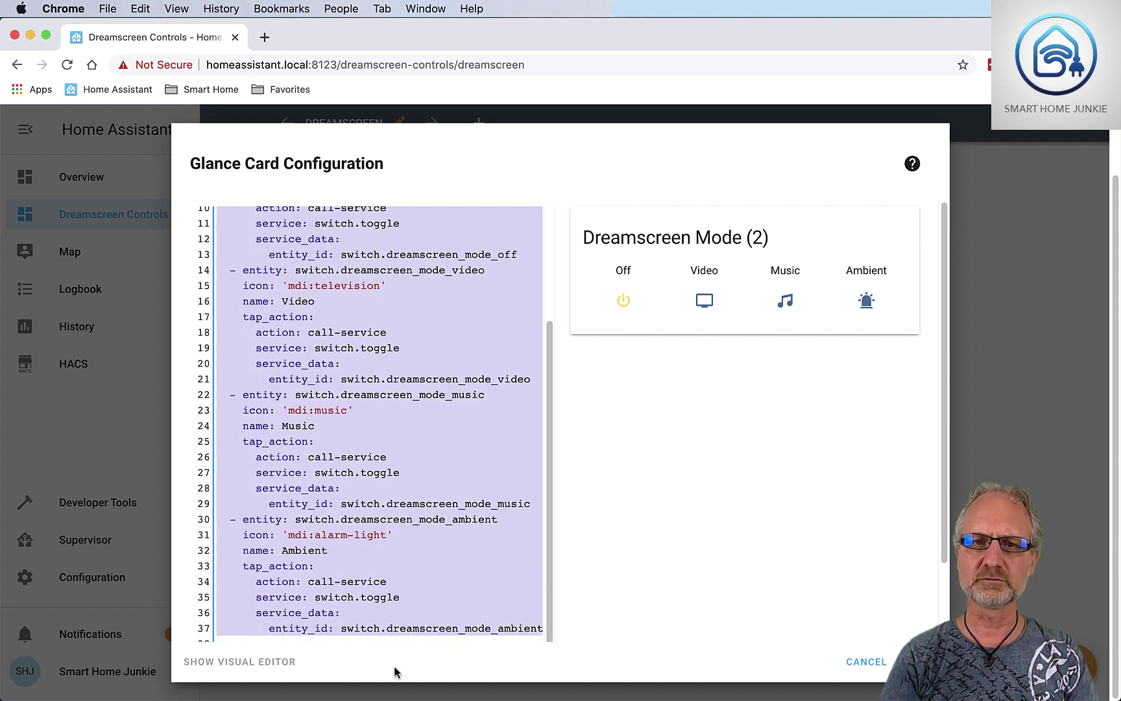
pyautogui.rightClick(442, 581)
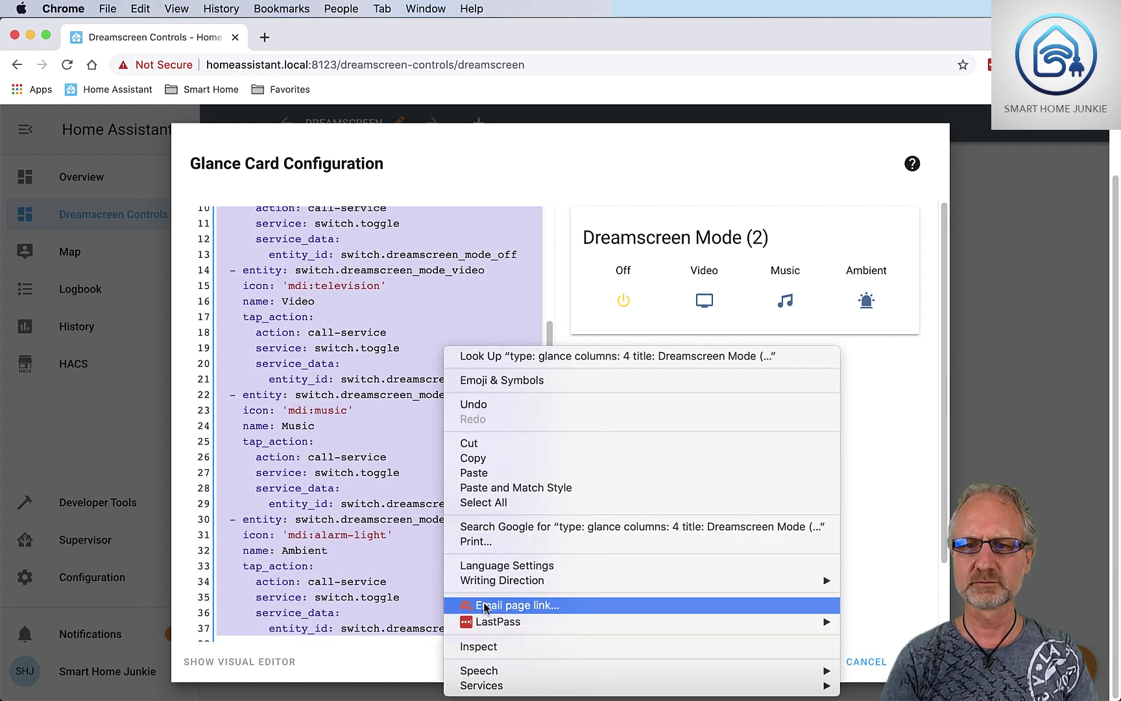
pyautogui.click(490, 460)
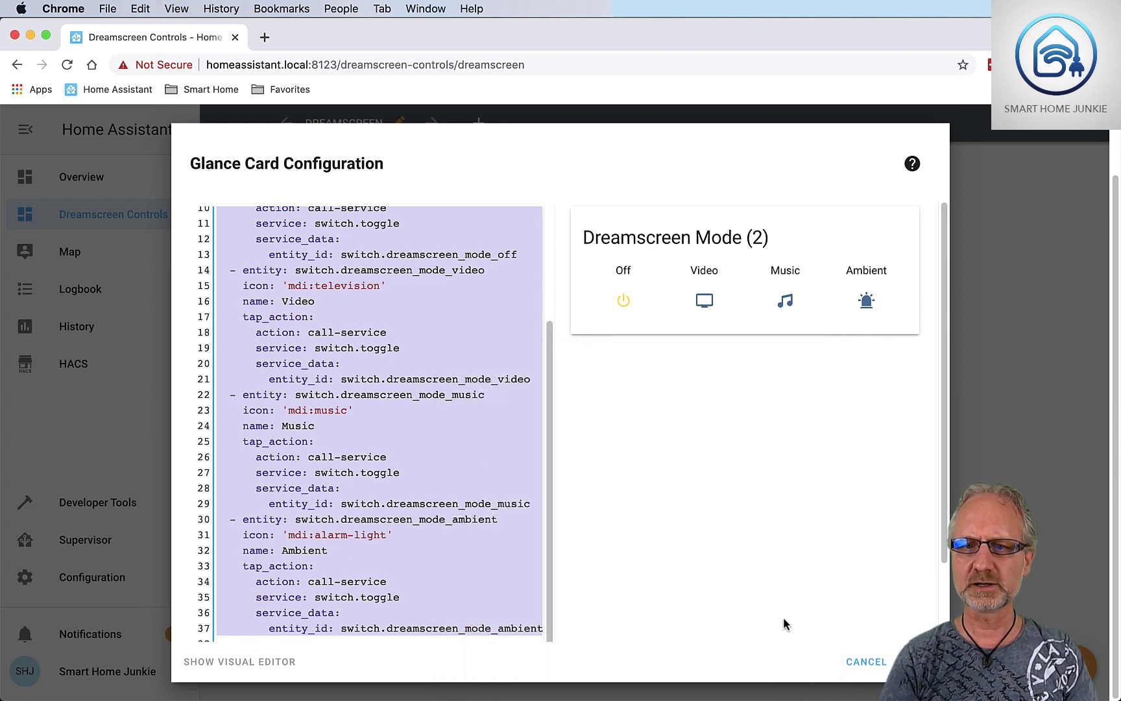
pyautogui.click(861, 662)
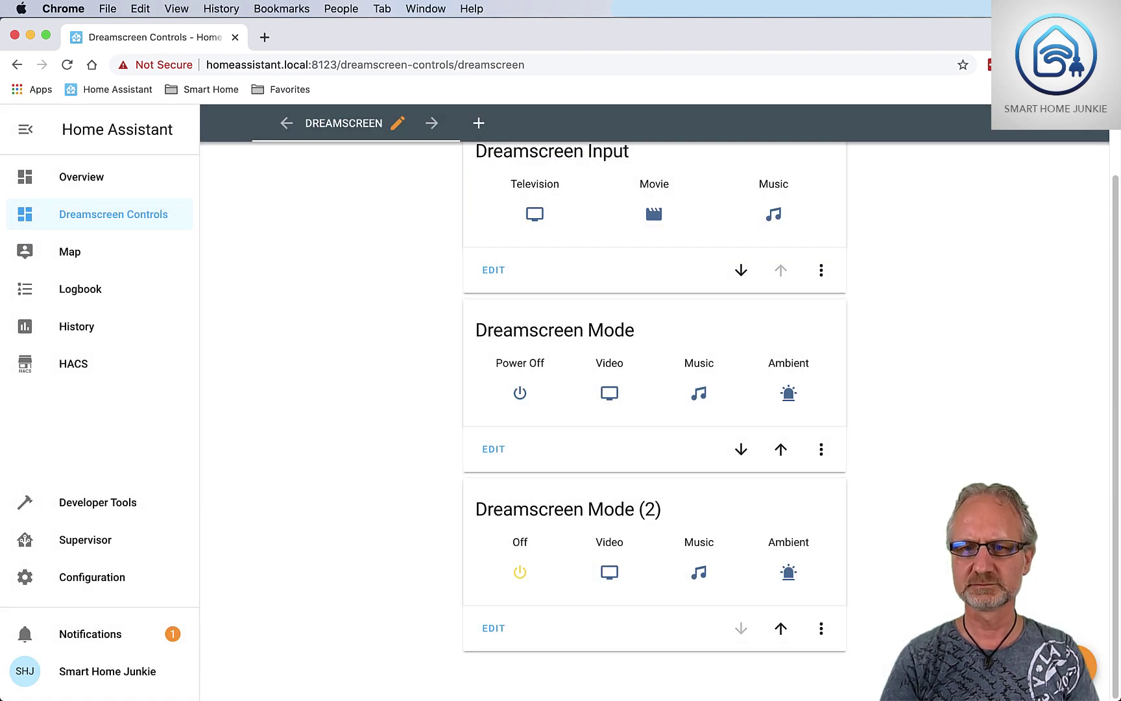
# Step: Add a new Glance card to the Dreamscreen view and replace its default code with the copied Dreamscreen Mode (2) code
pyautogui.click(1080, 665)
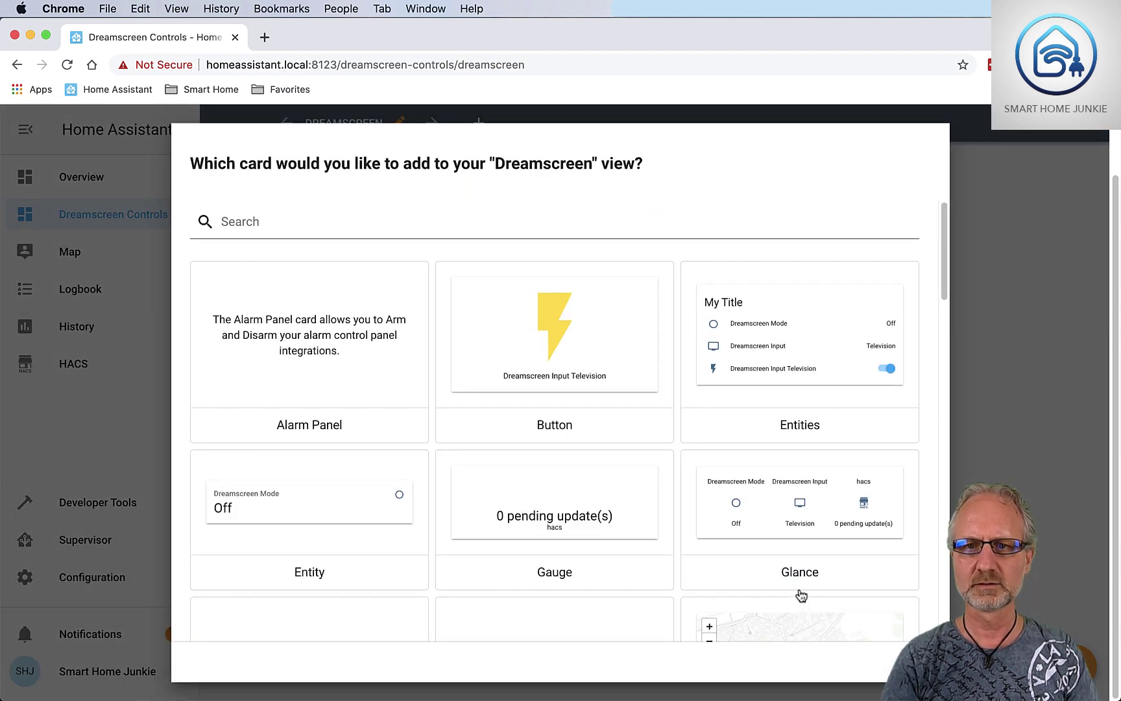
pyautogui.click(807, 569)
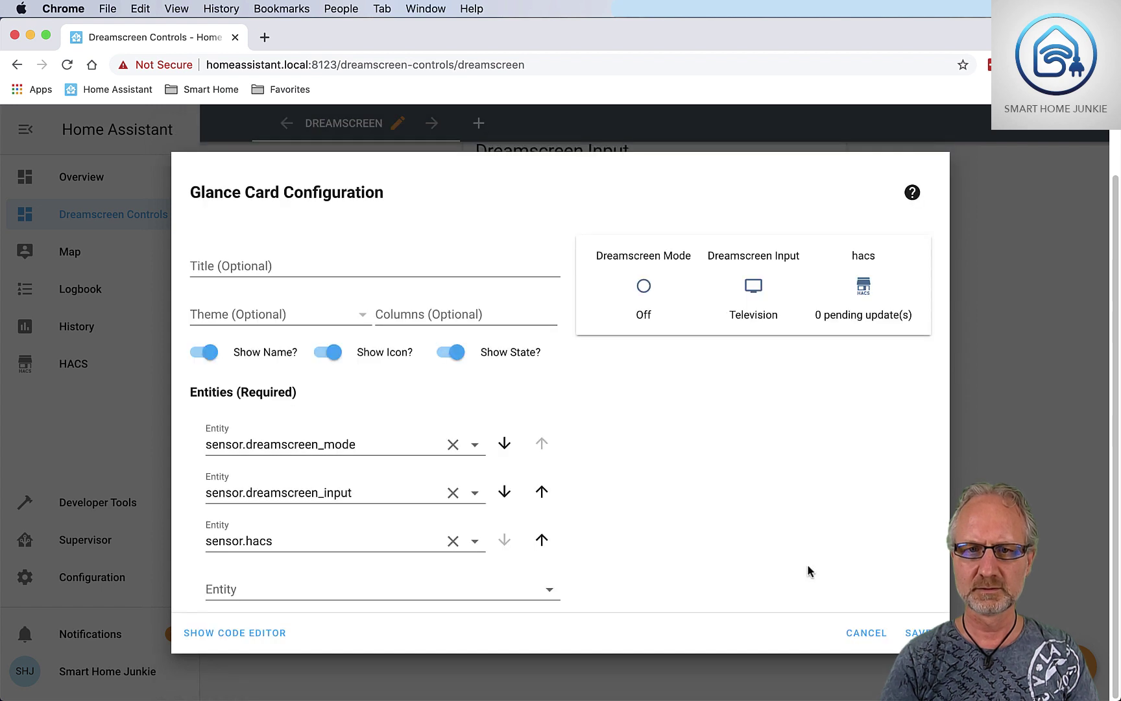
pyautogui.click(235, 632)
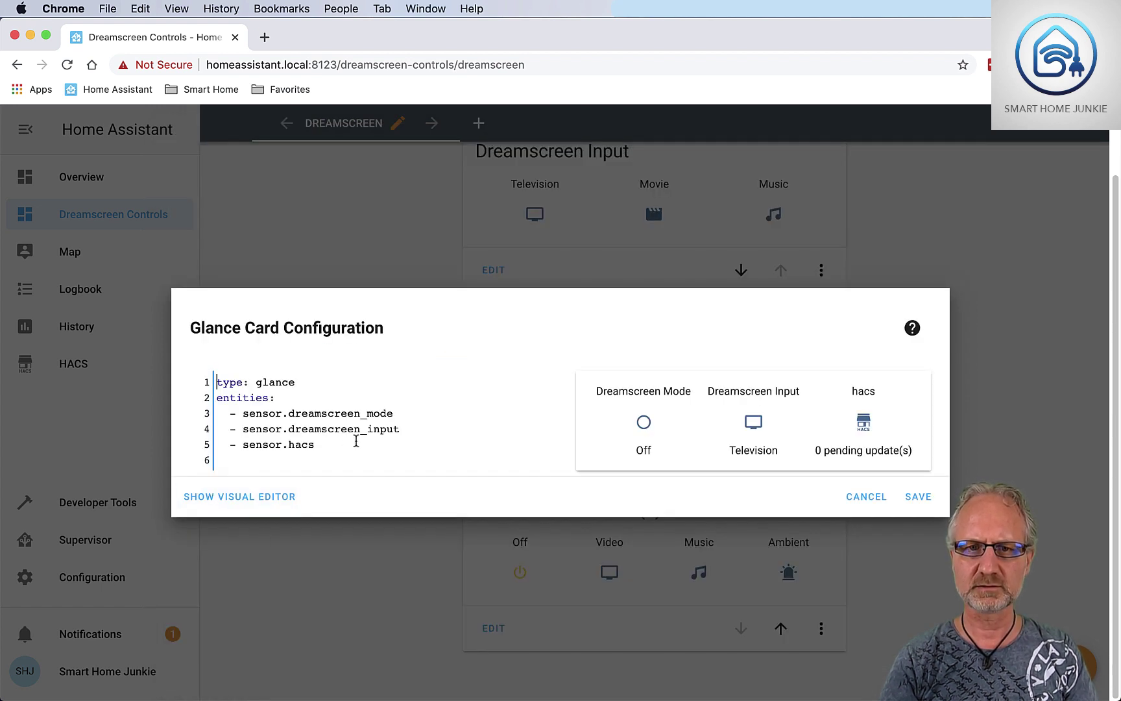
pyautogui.moveTo(346, 446); pyautogui.dragTo(201, 367)
pyautogui.rightClick(242, 394)
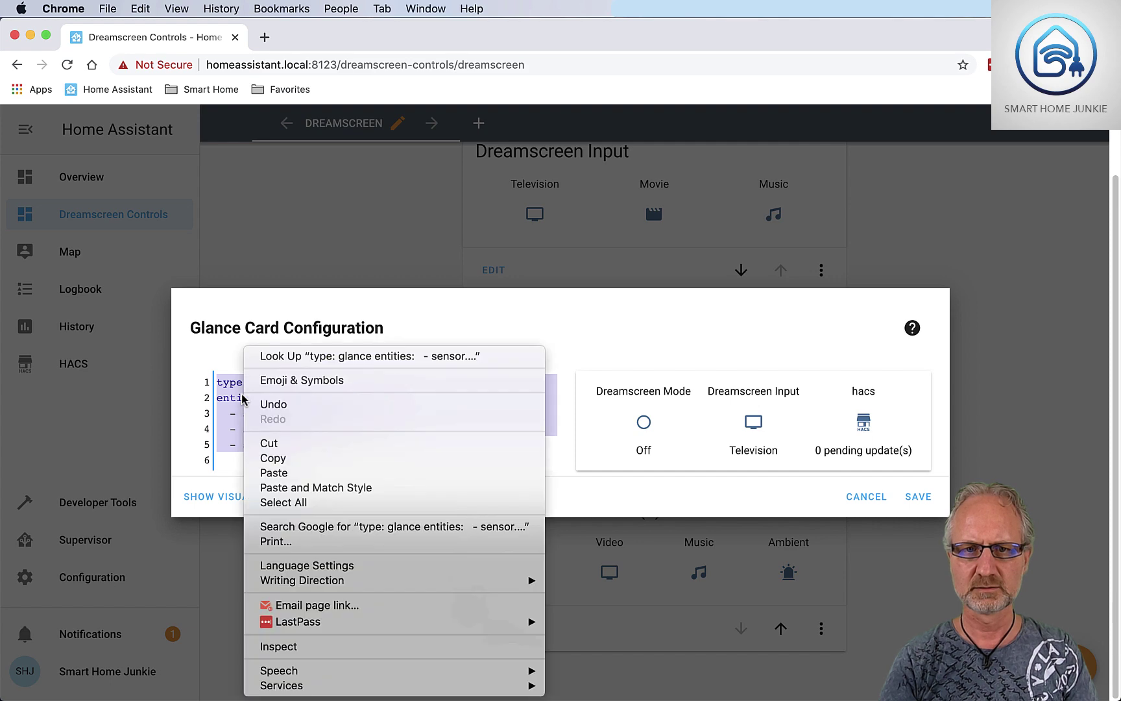
pyautogui.click(299, 473)
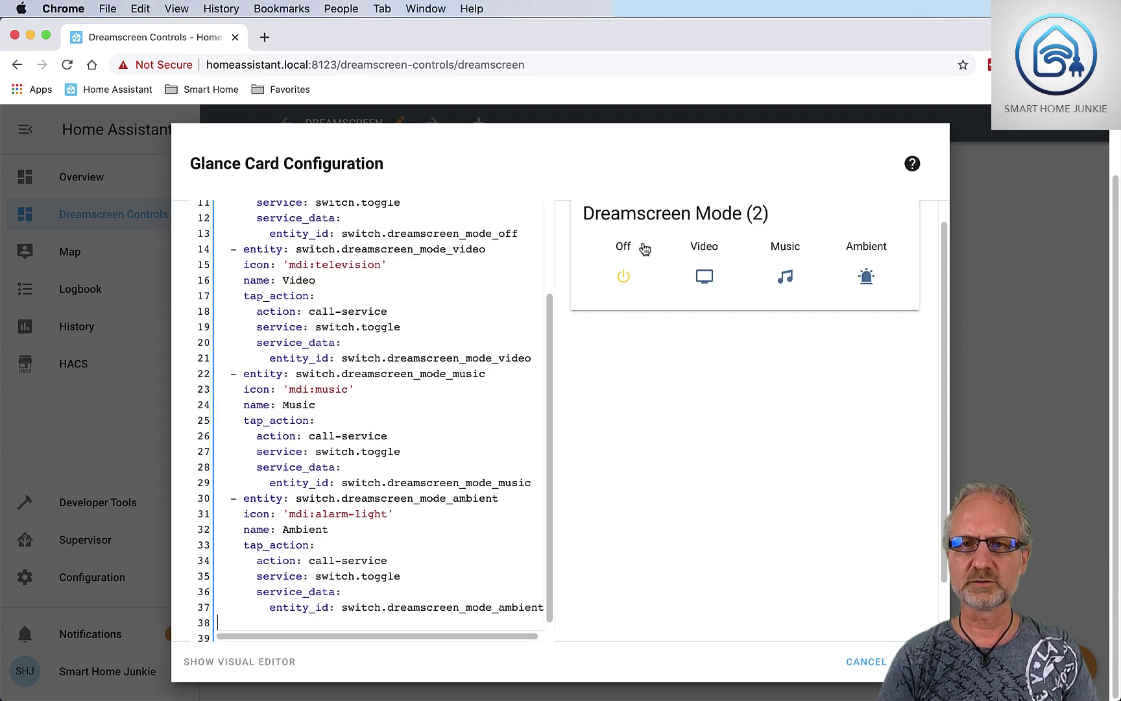
# Step: Set the number of columns in the new card's code to 3
pyautogui.scroll(3, 454, 309)
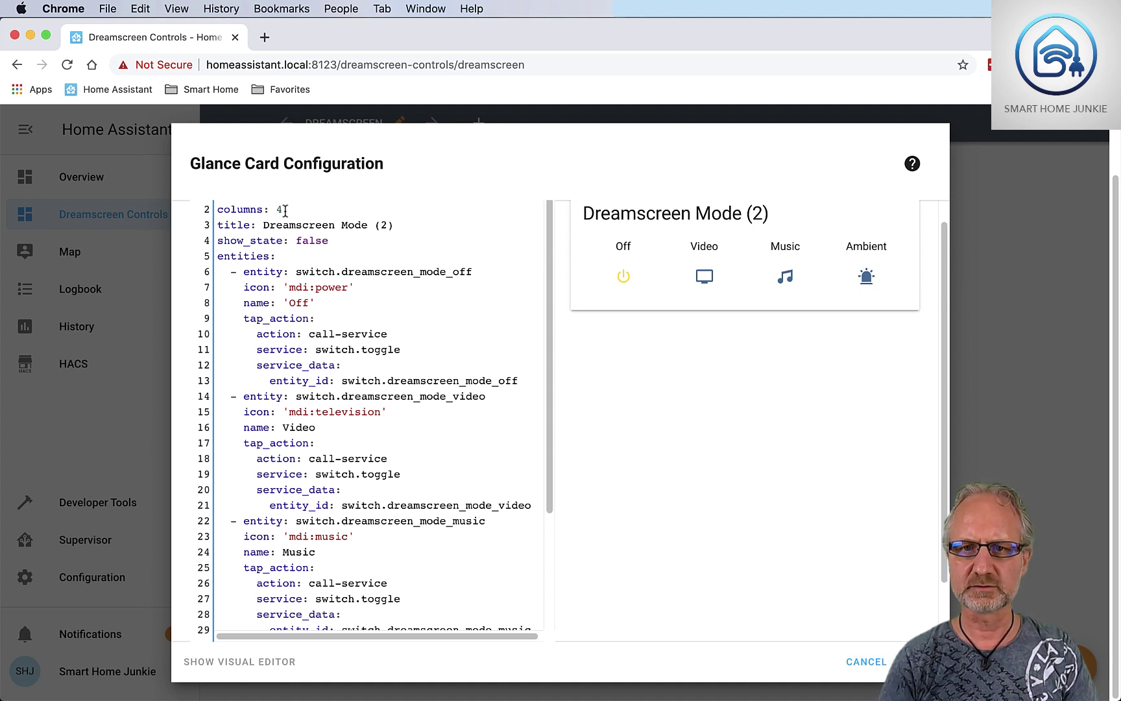
pyautogui.press('BackSpace')
pyautogui.write('3')
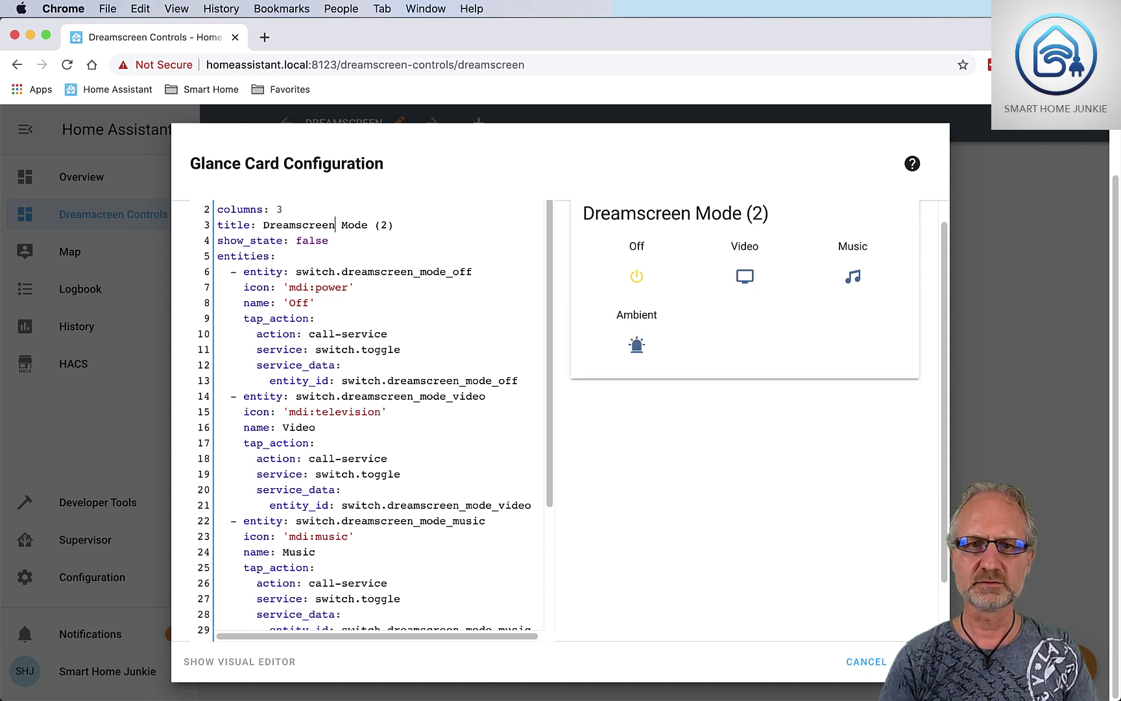
# Step: Change the new card's title to "Dreamscreen Input (2)"
pyautogui.press('BackSpace')
pyautogui.press('BackSpace')
pyautogui.press('BackSpace')
pyautogui.press('BackSpace')
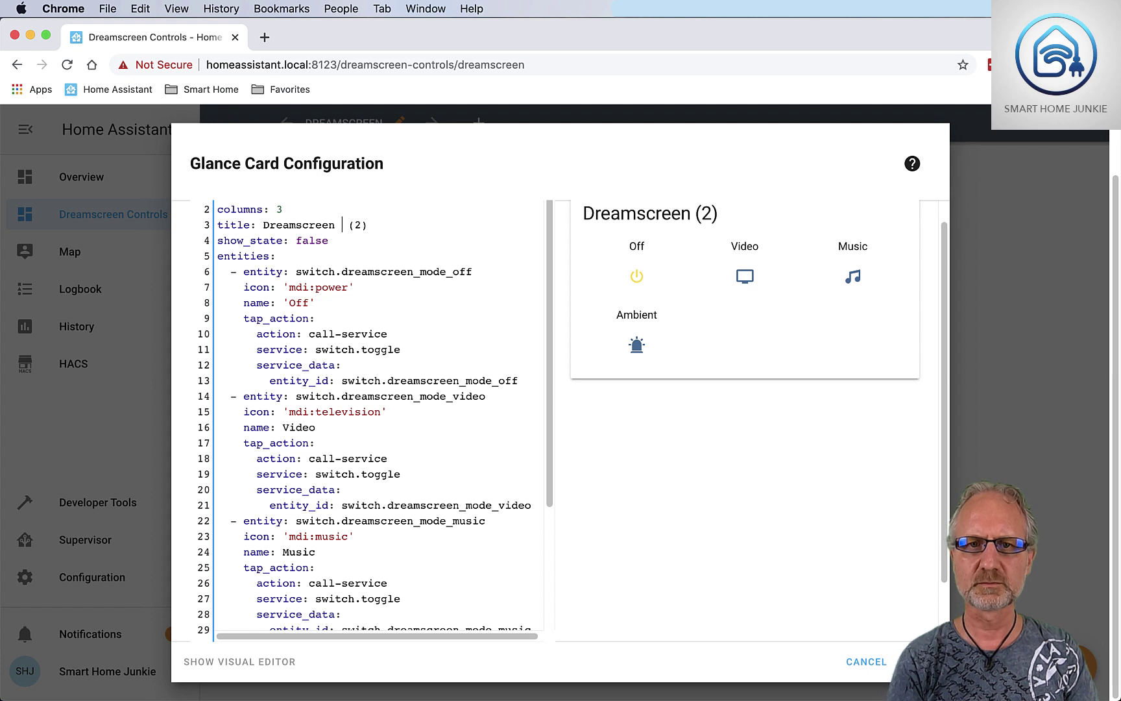
pyautogui.write('Input')
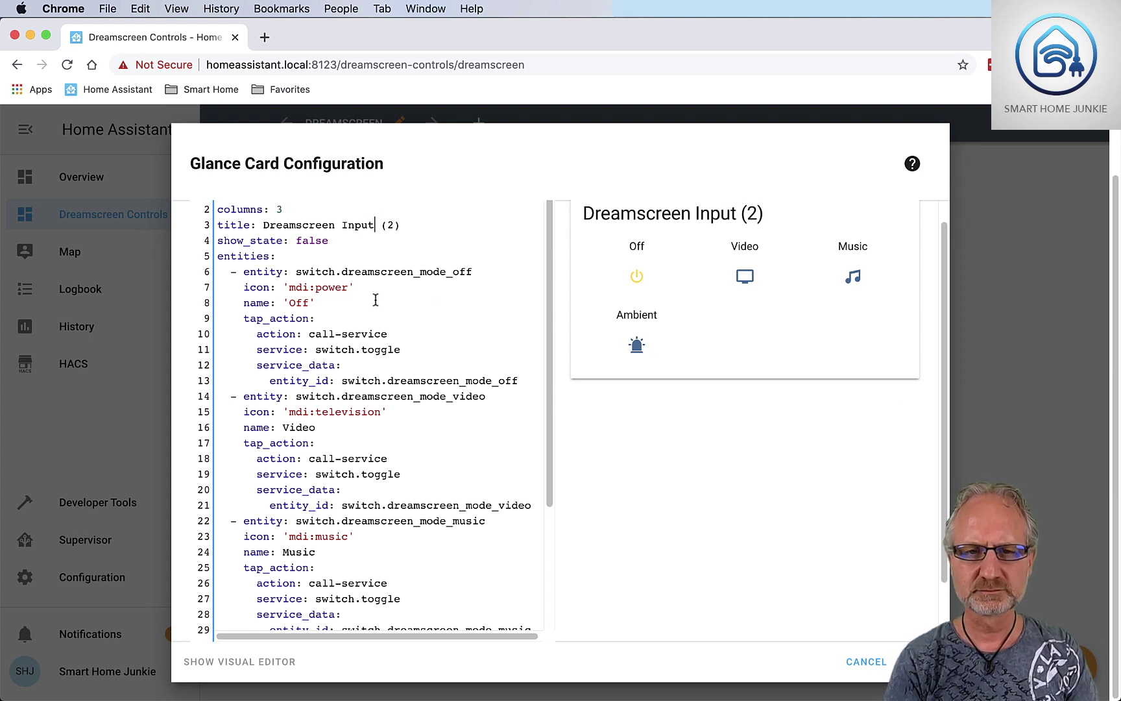
# Step: Delete the entire Off entity block, including its tap action, from the card's code
pyautogui.scroll(-1, 381, 297)
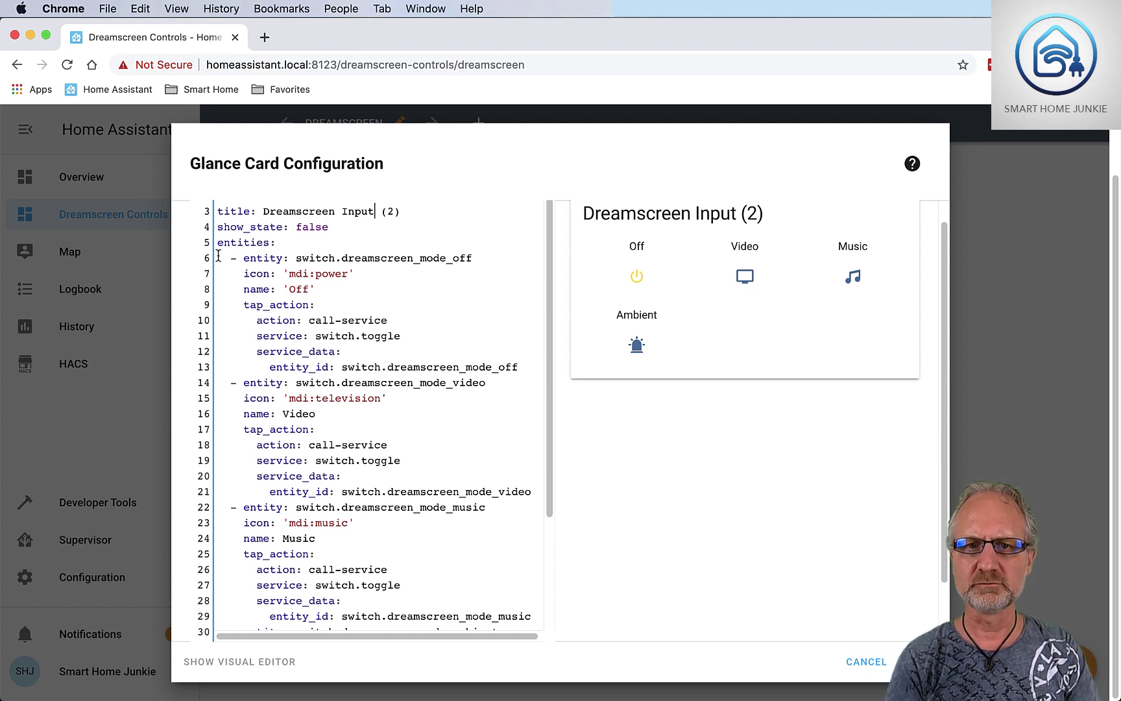
pyautogui.moveTo(215, 258); pyautogui.dragTo(528, 368)
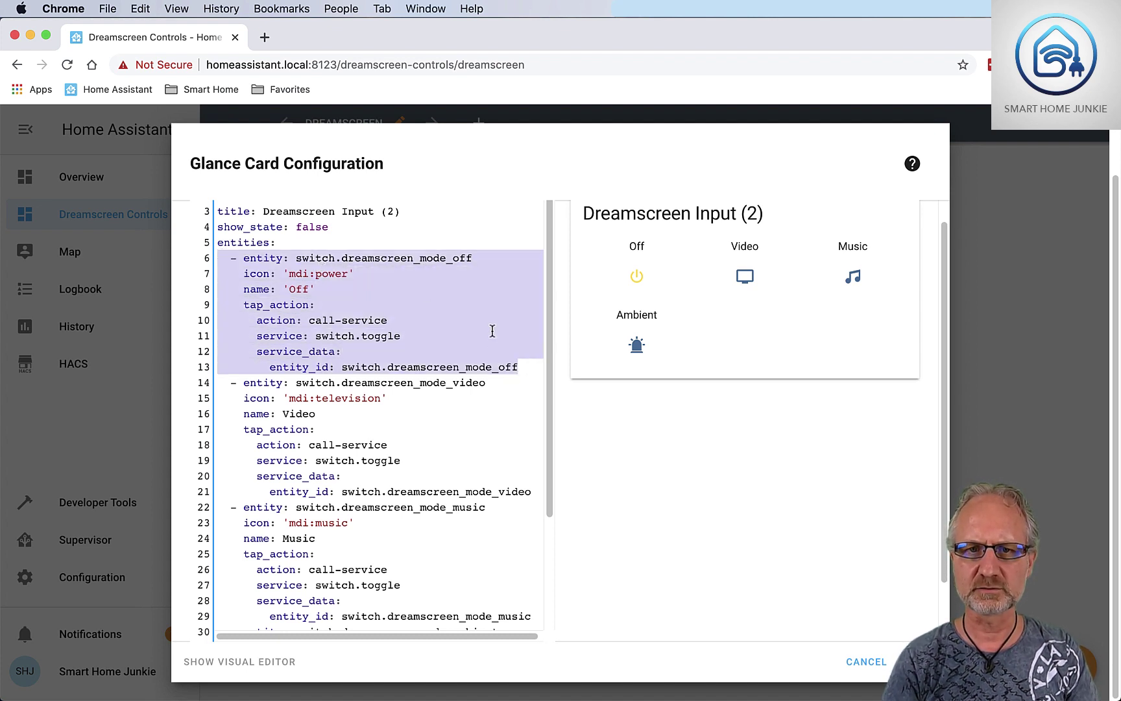
pyautogui.press('BackSpace')
pyautogui.press('BackSpace')
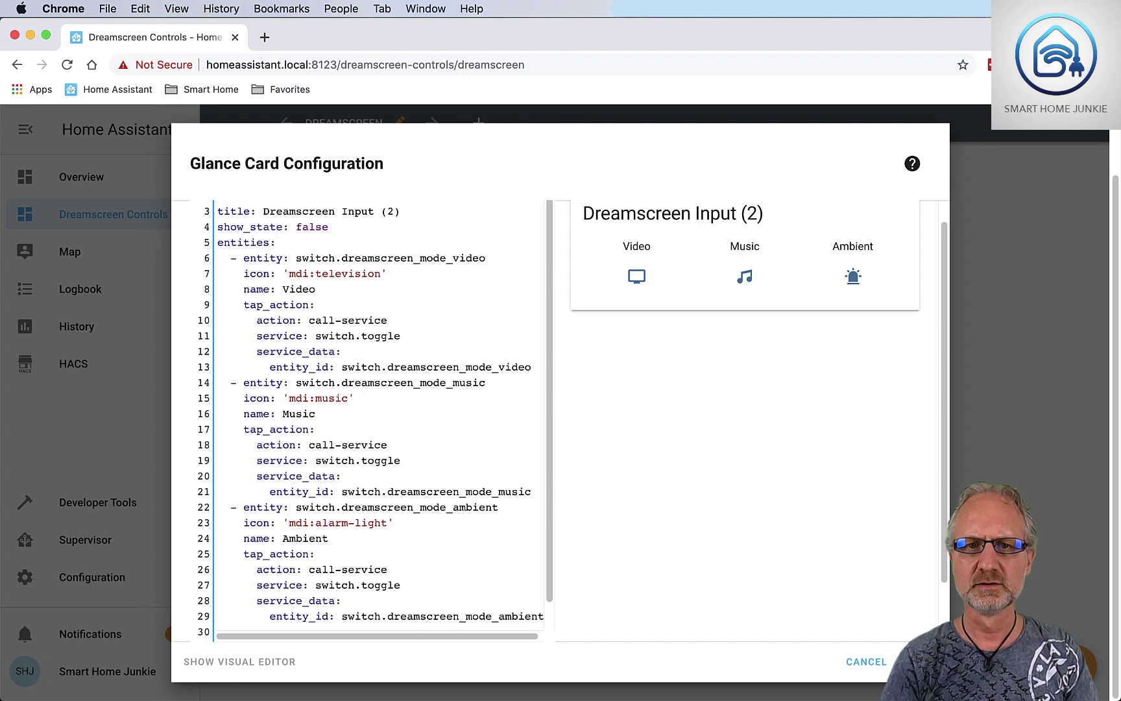
# Step: Change the first entity, with the television icon, to switch.dreamscreen_input_television
pyautogui.press('Down')
pyautogui.press('Right')
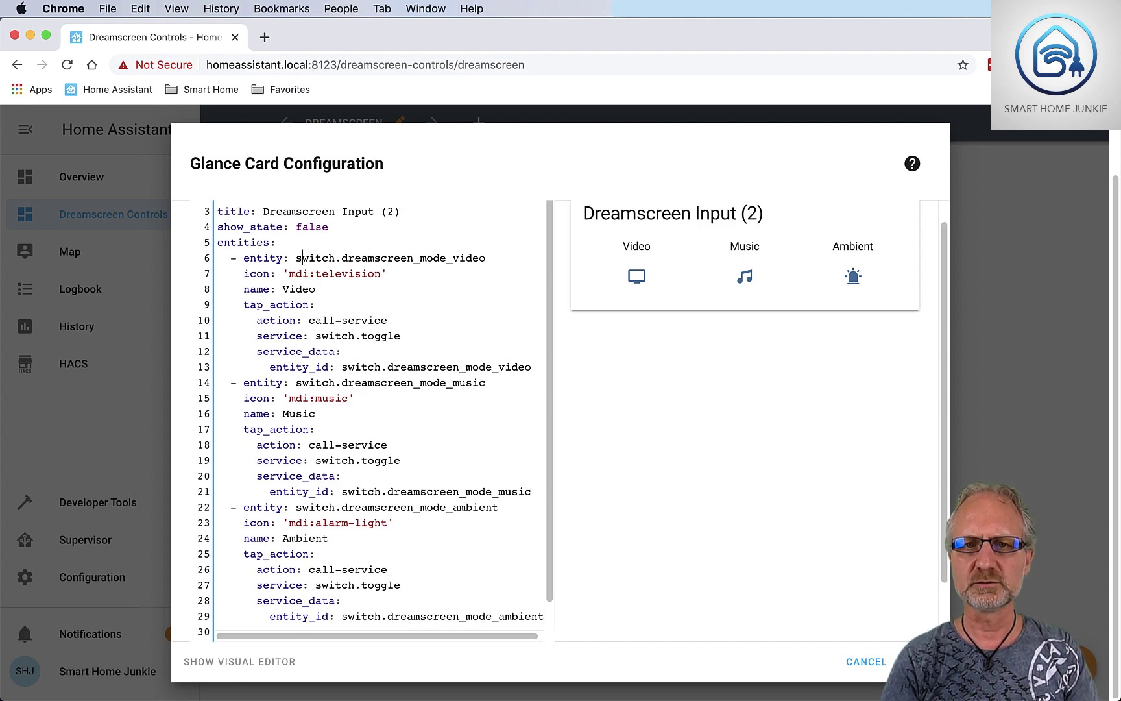
pyautogui.press('Right')
pyautogui.press('Right')
pyautogui.press('Right')
pyautogui.press('Right')
pyautogui.press('Right')
pyautogui.press('Right')
pyautogui.press('Right')
pyautogui.press('Right')
pyautogui.press('Right')
pyautogui.press('Right')
pyautogui.press('Right')
pyautogui.press('Right')
pyautogui.press('Right')
pyautogui.press('Right')
pyautogui.press('Right')
pyautogui.press('Right')
pyautogui.press('Right')
pyautogui.press('Right')
pyautogui.press('Right')
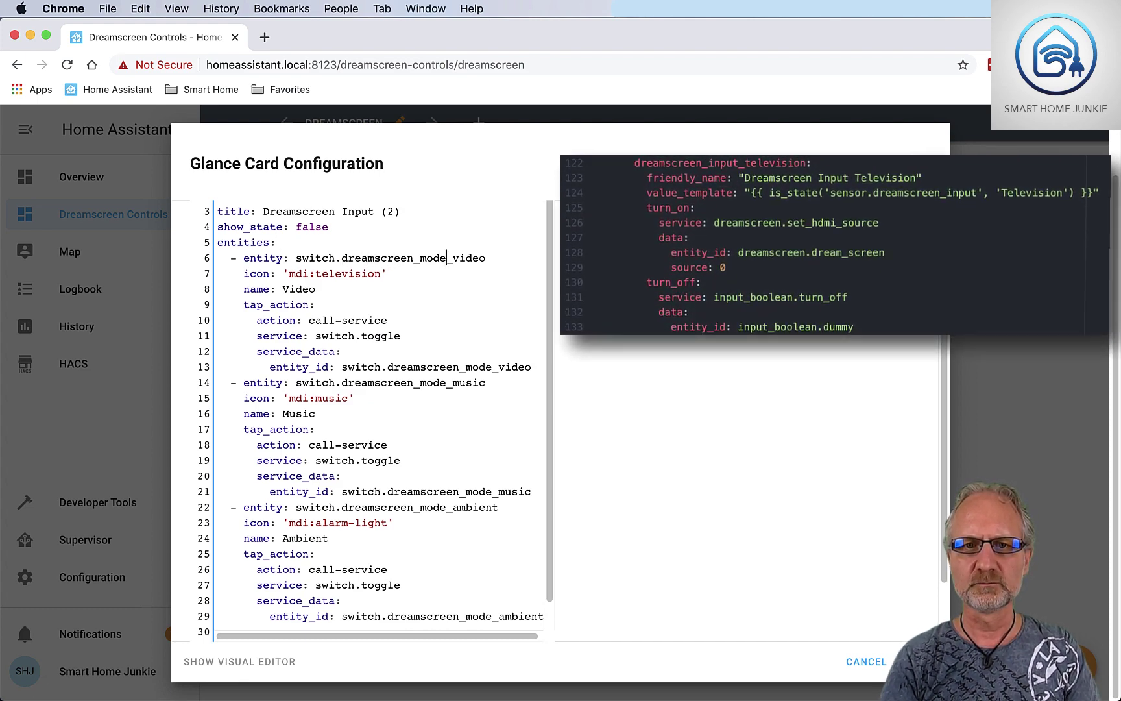
pyautogui.press('Right')
pyautogui.press('Right')
pyautogui.press('Right')
pyautogui.press('BackSpace')
pyautogui.press('BackSpace')
pyautogui.press('BackSpace')
pyautogui.press('BackSpace')
pyautogui.press('BackSpace')
pyautogui.press('BackSpace')
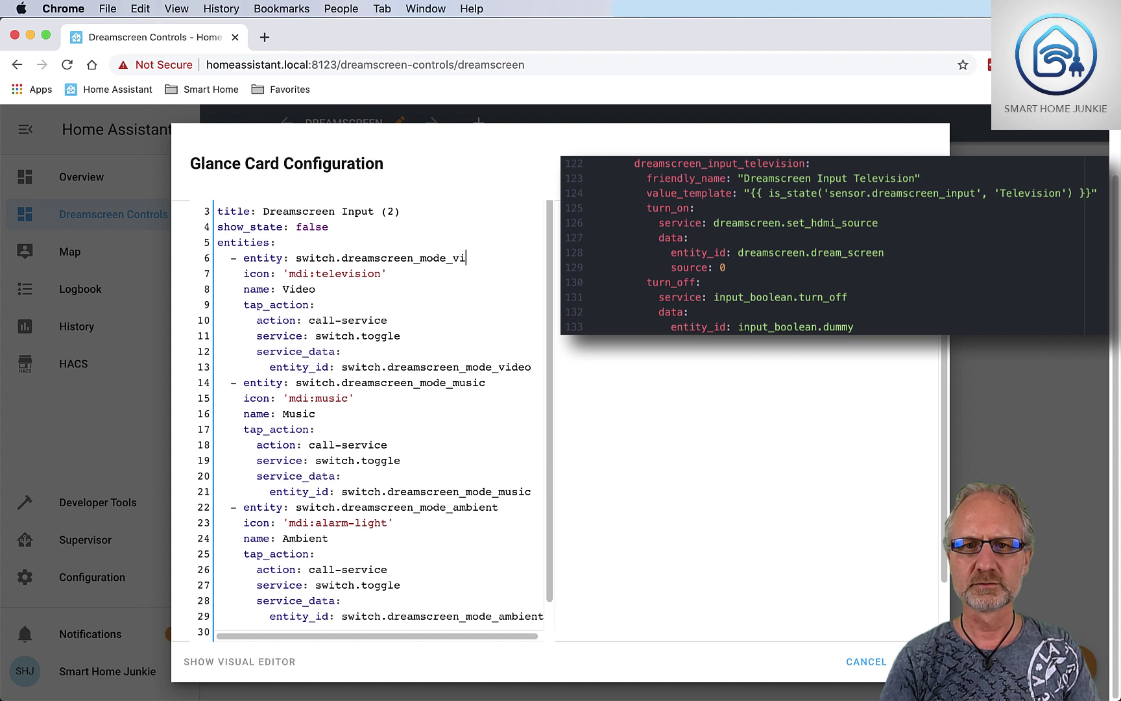
pyautogui.press('BackSpace')
pyautogui.press('BackSpace')
pyautogui.press('BackSpace')
pyautogui.press('BackSpace')
pyautogui.write('in')
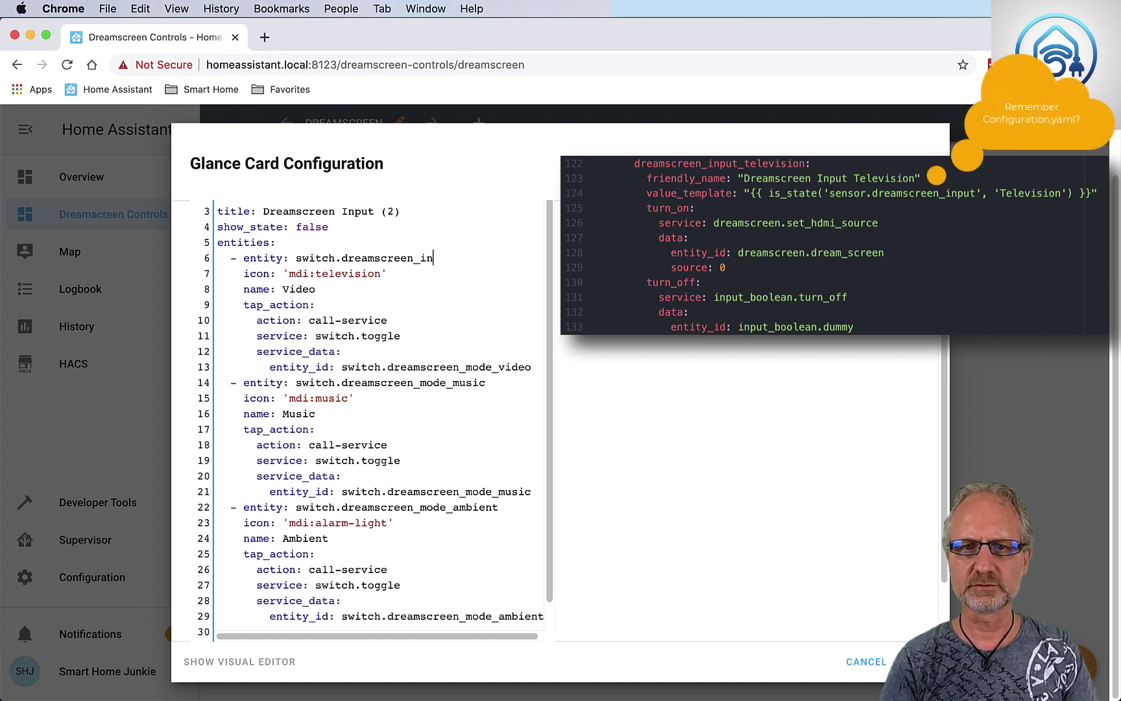
pyautogui.write('put')
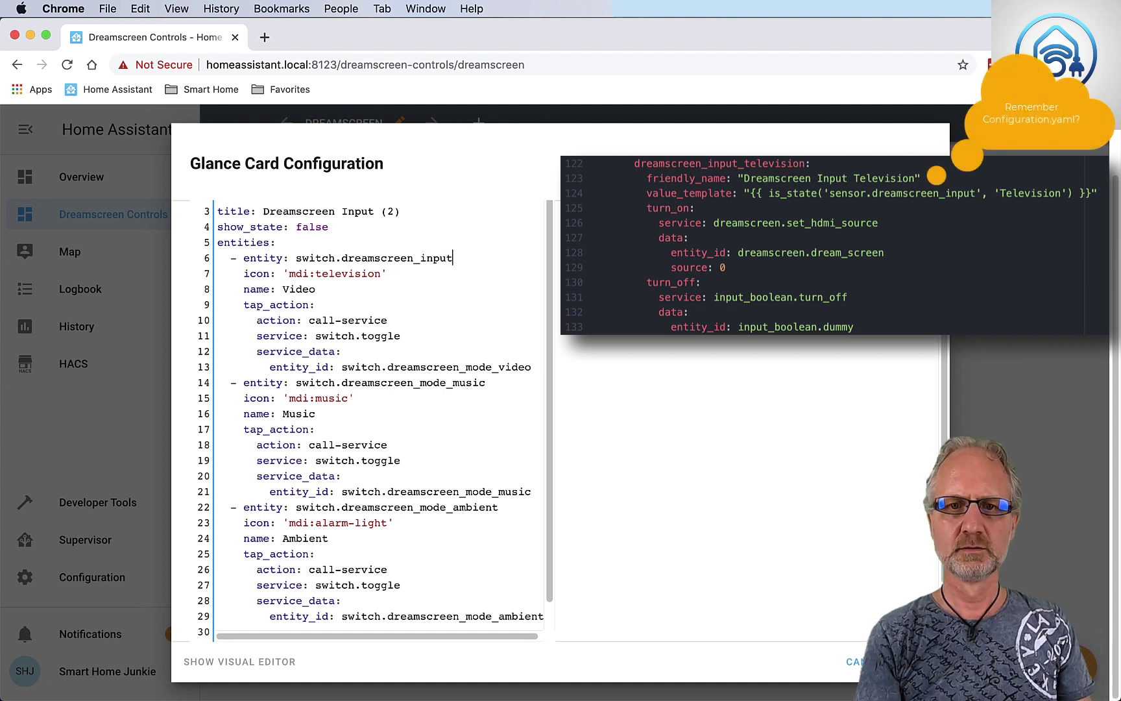
pyautogui.write('_')
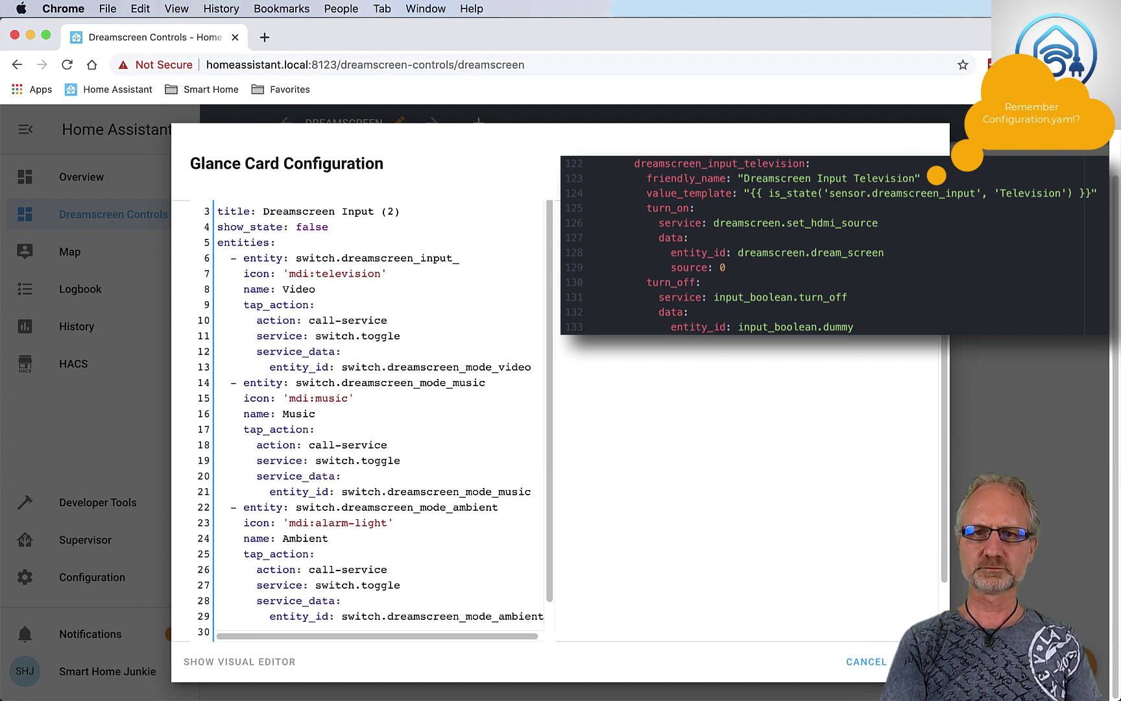
pyautogui.write('television')
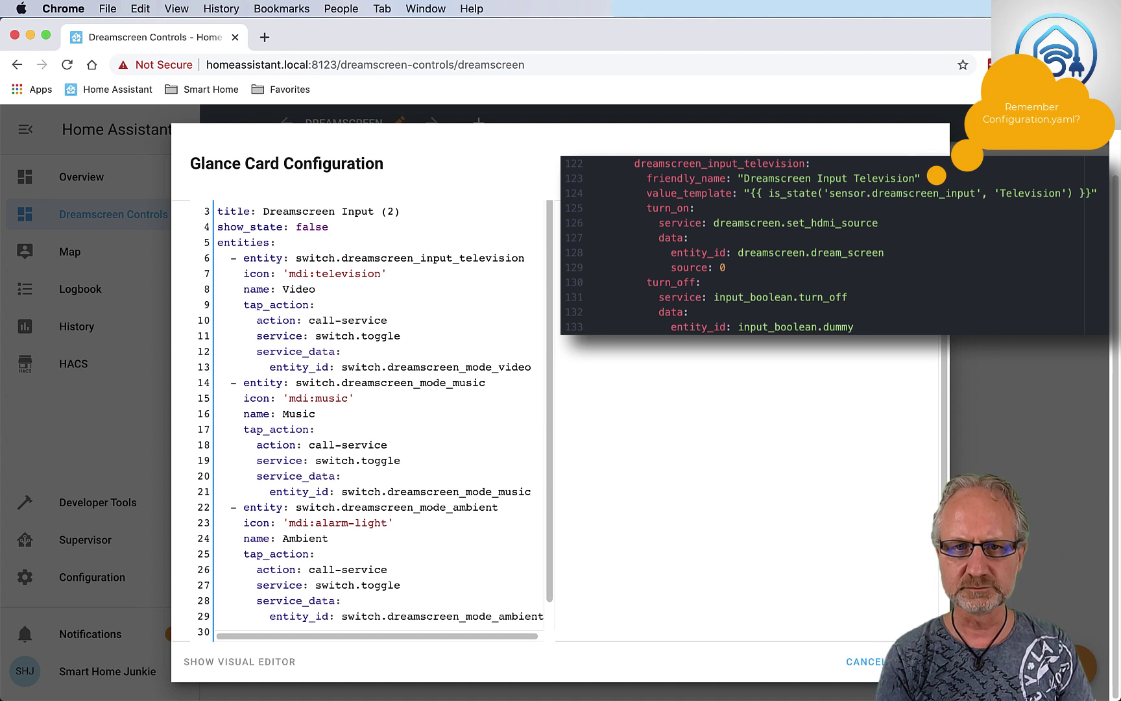
# Step: Rename the first entity, below its television icon line, as "Television"
pyautogui.press('Down')
pyautogui.press('Left')
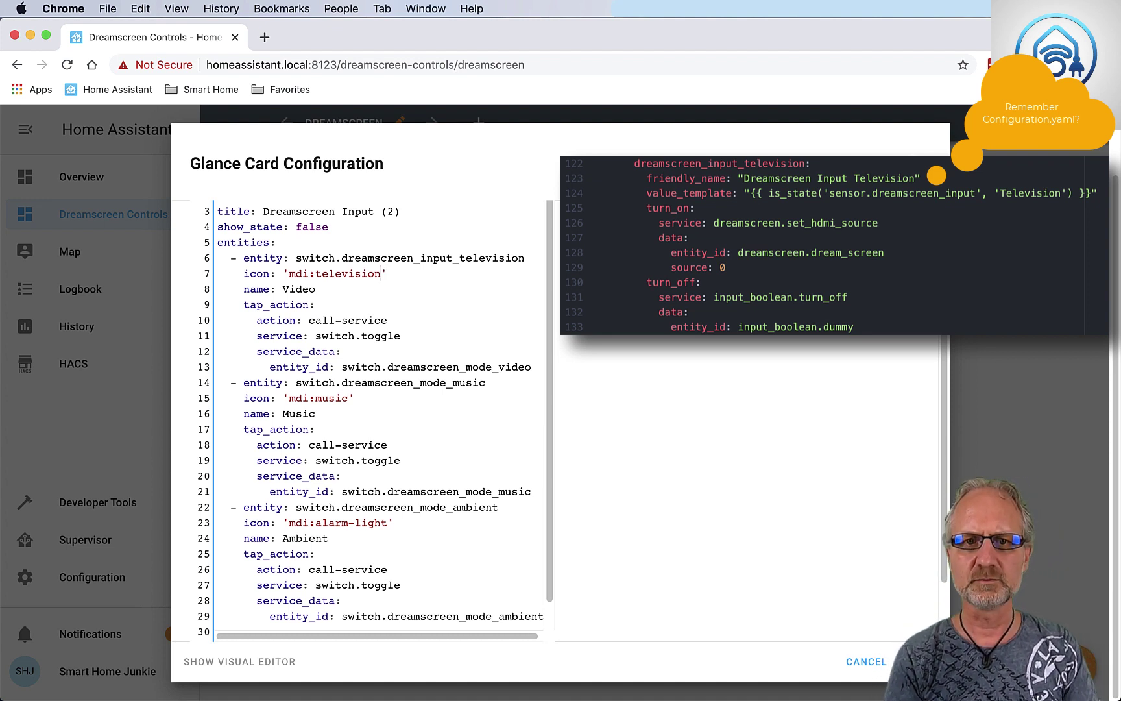
pyautogui.press('BackSpace')
pyautogui.press('BackSpace')
pyautogui.press('BackSpace')
pyautogui.press('BackSpace')
pyautogui.press('BackSpace')
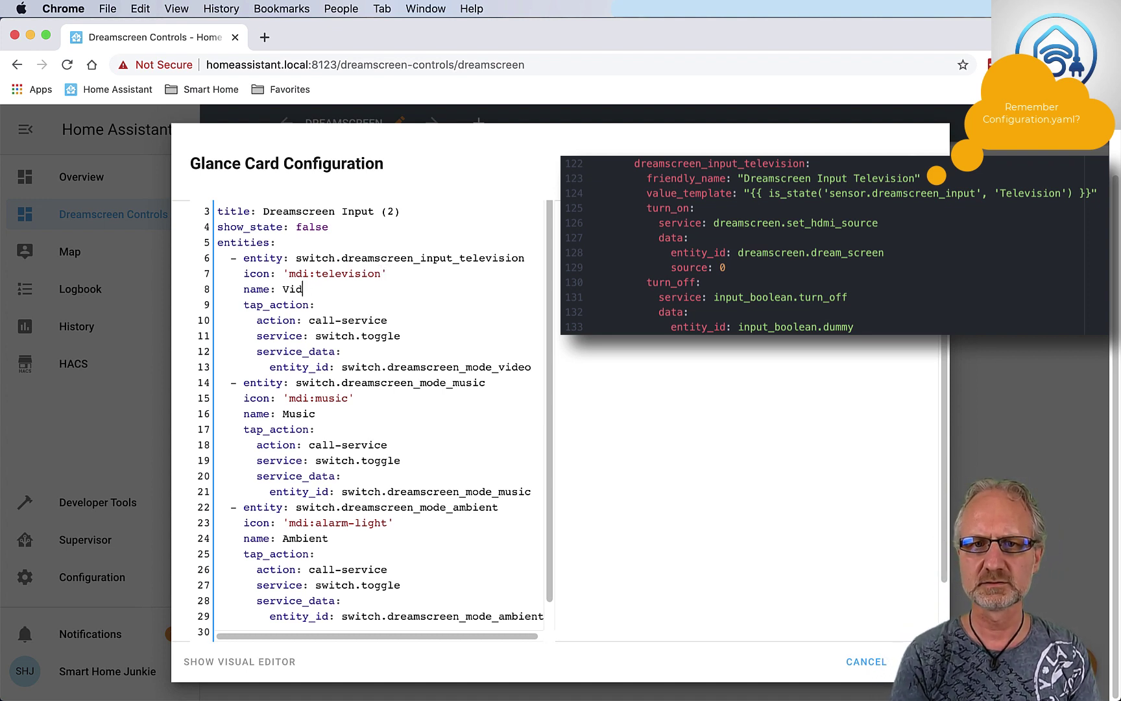
pyautogui.write('Television')
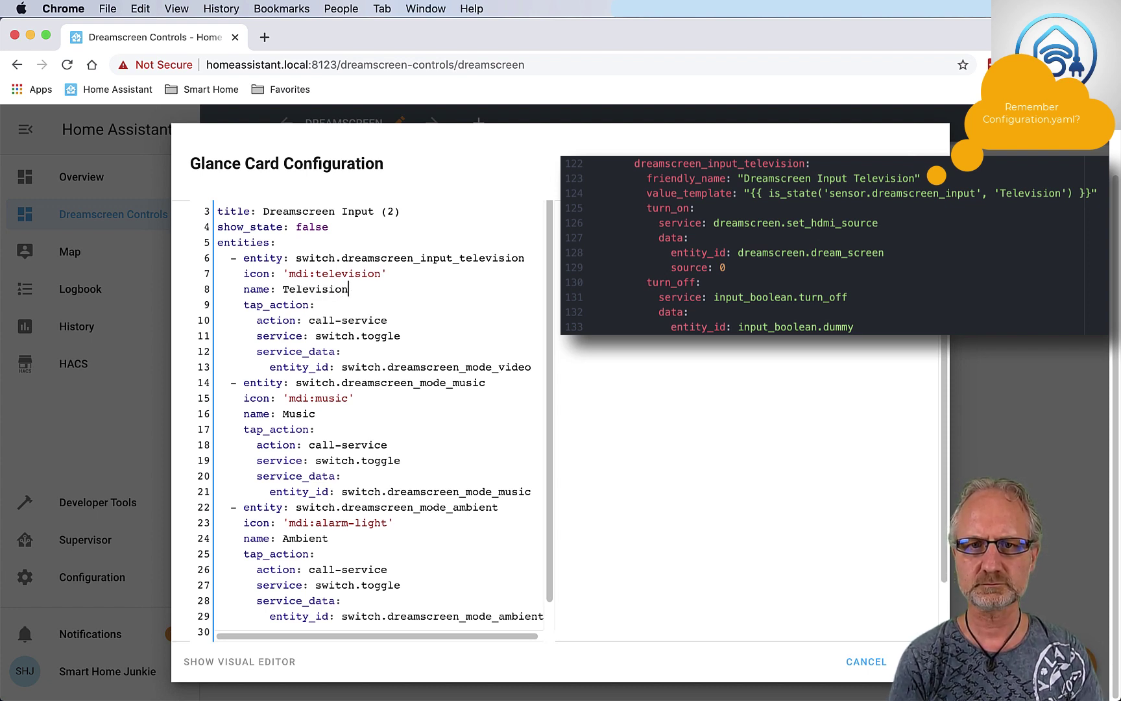
# Step: Change the service in the Television entity's tap action to switch.turn_on
pyautogui.press('Down')
pyautogui.press('Down')
pyautogui.press('Down')
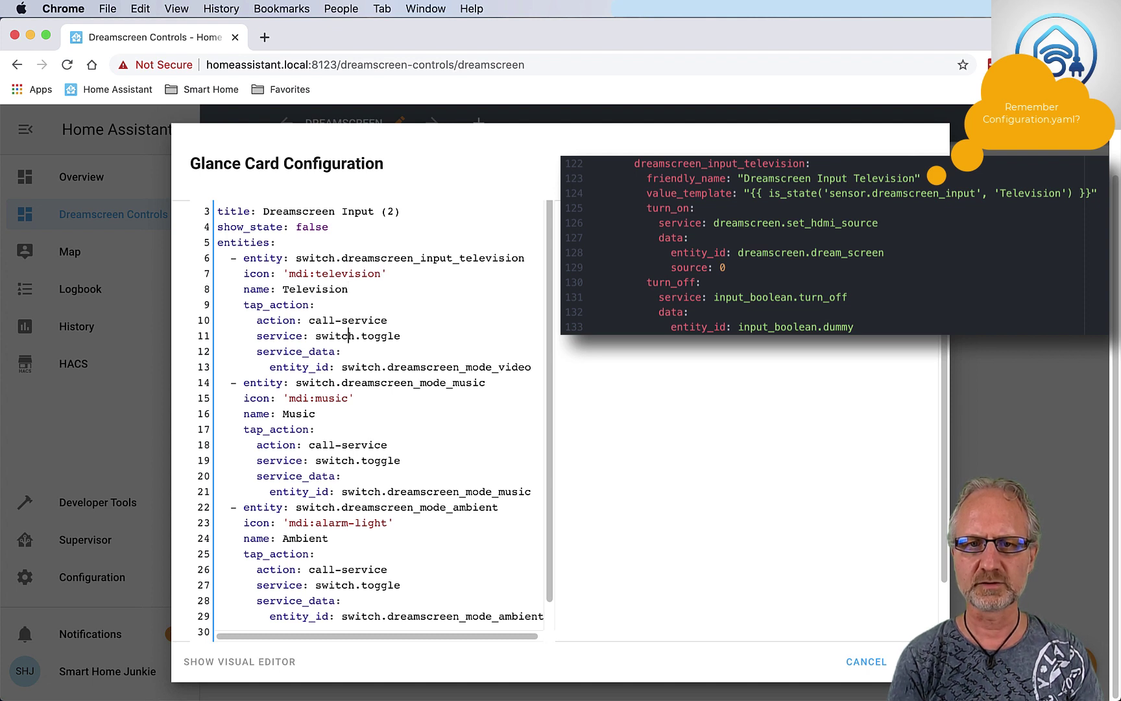
pyautogui.press('Right')
pyautogui.press('Right')
pyautogui.press('Right')
pyautogui.press('Right')
pyautogui.press('Right')
pyautogui.press('Right')
pyautogui.press('Right')
pyautogui.press('Right')
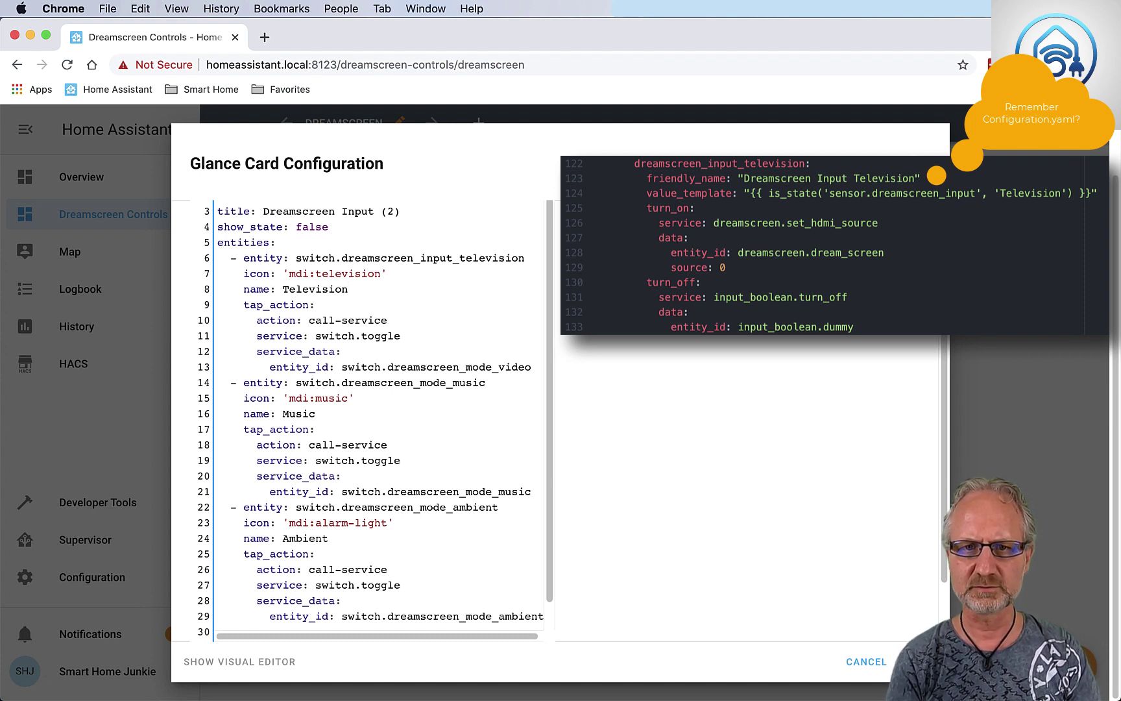
pyautogui.press('BackSpace')
pyautogui.press('BackSpace')
pyautogui.press('BackSpace')
pyautogui.press('BackSpace')
pyautogui.press('BackSpace')
pyautogui.write('urn')
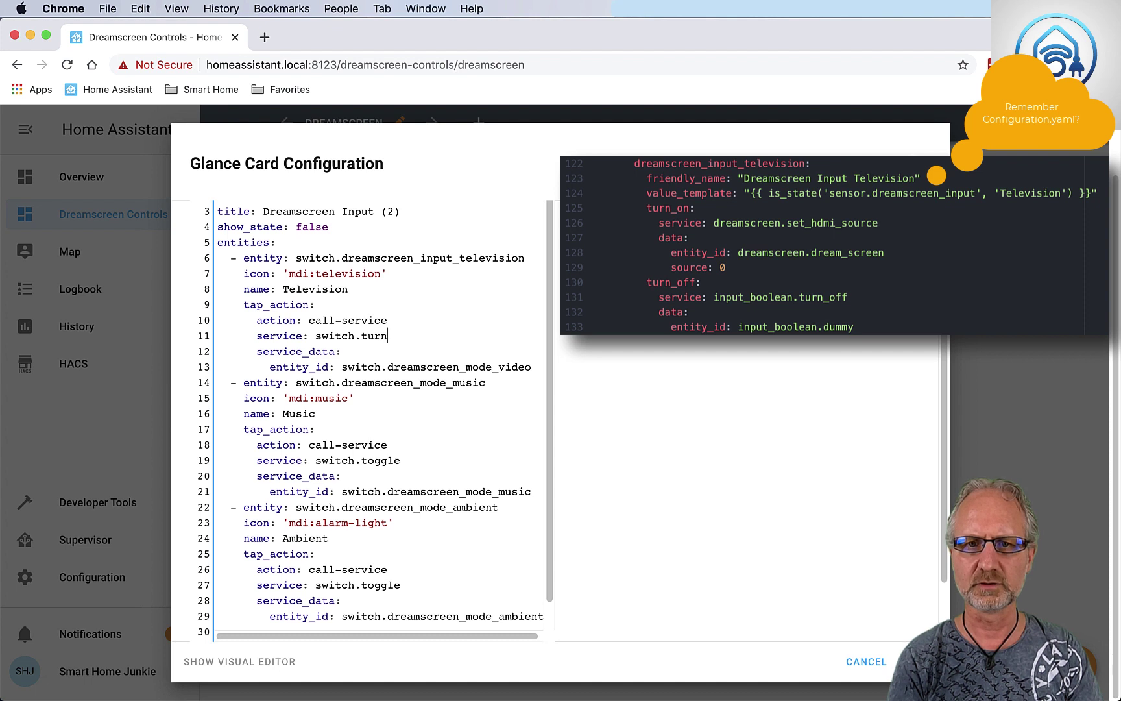
pyautogui.write('_on')
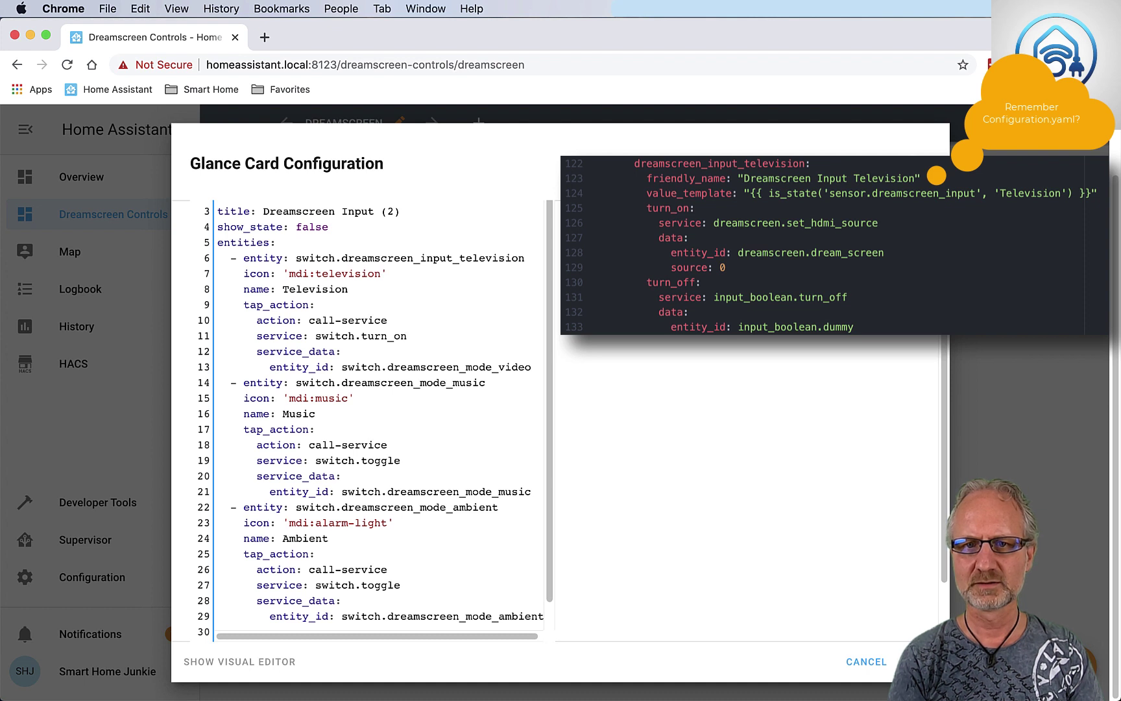
# Step: Change the entity_id in the Television entity's service data to switch.dreamscreen_input_television
pyautogui.press('Right')
pyautogui.press('Right')
pyautogui.press('Right')
pyautogui.press('Right')
pyautogui.press('Right')
pyautogui.press('Right')
pyautogui.press('Right')
pyautogui.press('Right')
pyautogui.press('Right')
pyautogui.press('Right')
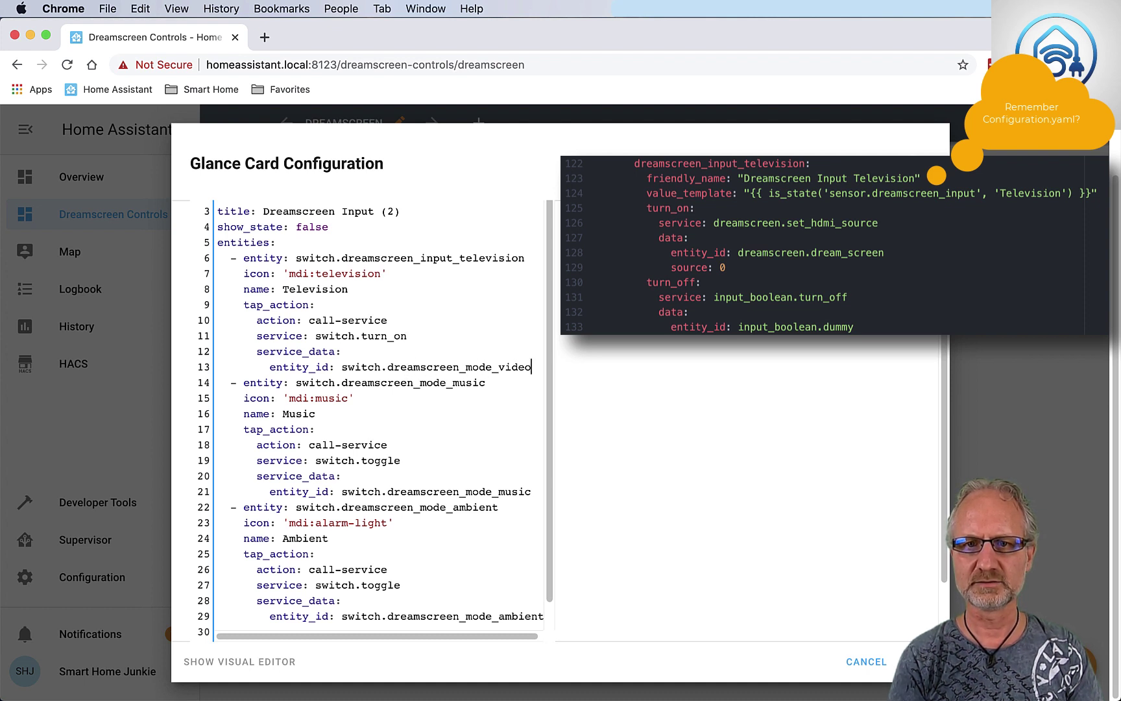
pyautogui.press('BackSpace')
pyautogui.press('BackSpace')
pyautogui.press('BackSpace')
pyautogui.press('BackSpace')
pyautogui.press('BackSpace')
pyautogui.press('BackSpace')
pyautogui.press('BackSpace')
pyautogui.press('BackSpace')
pyautogui.press('BackSpace')
pyautogui.press('BackSpace')
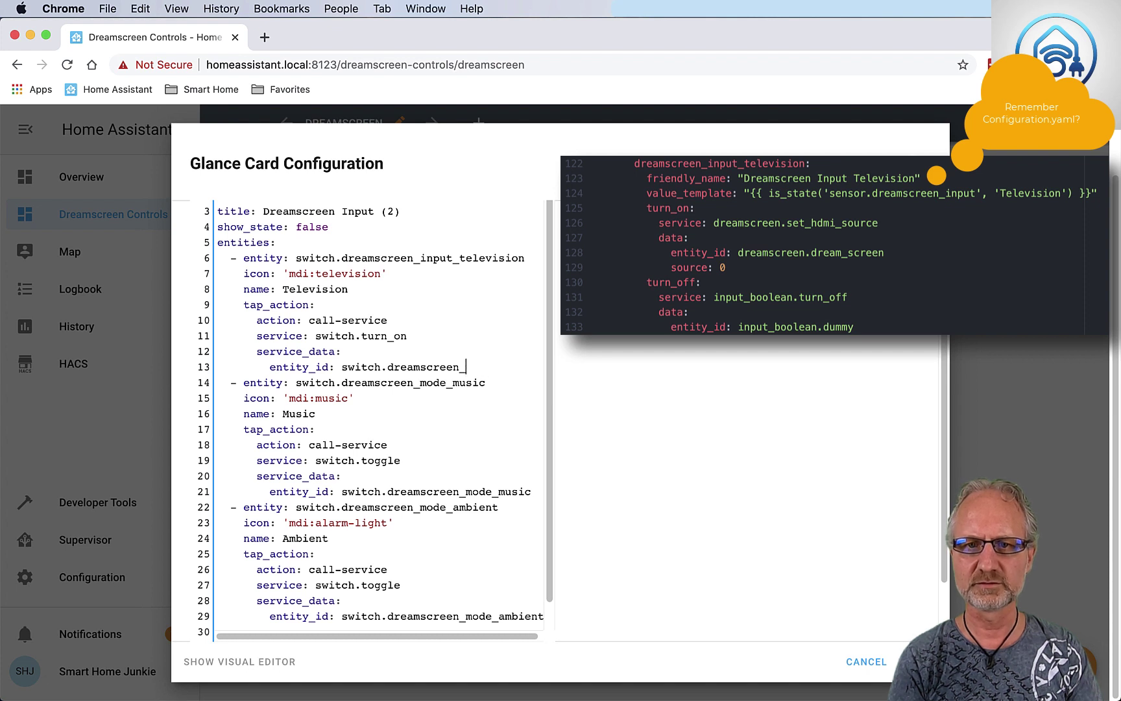
pyautogui.write('input')
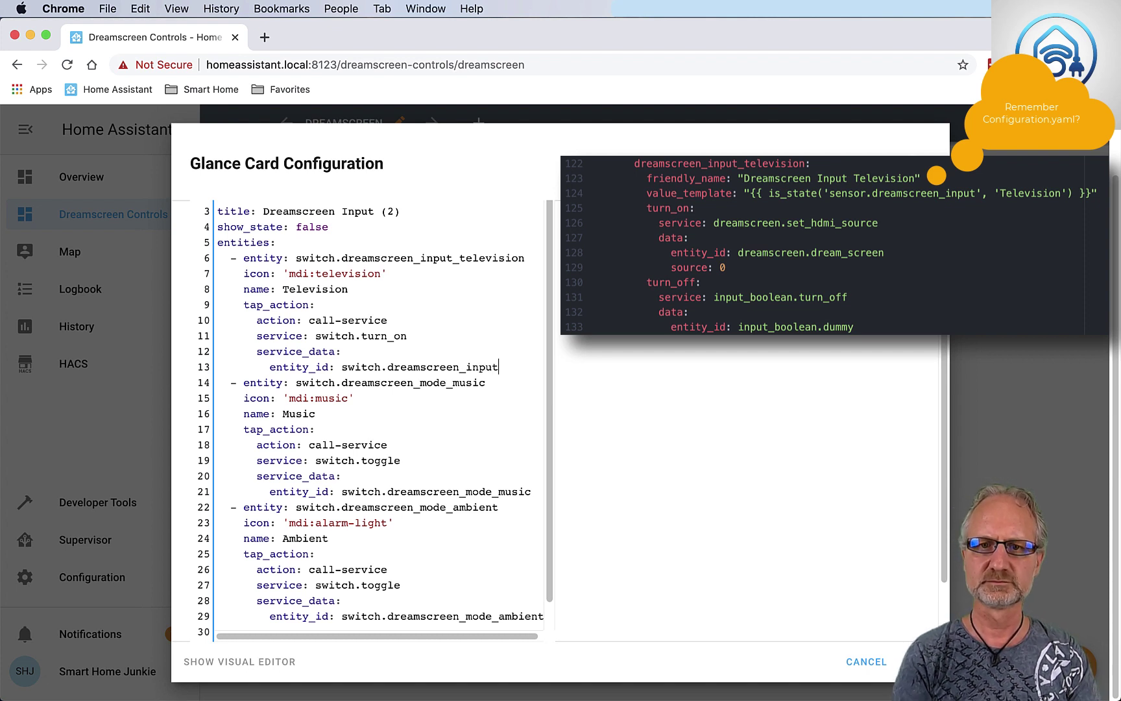
pyautogui.write('_television')
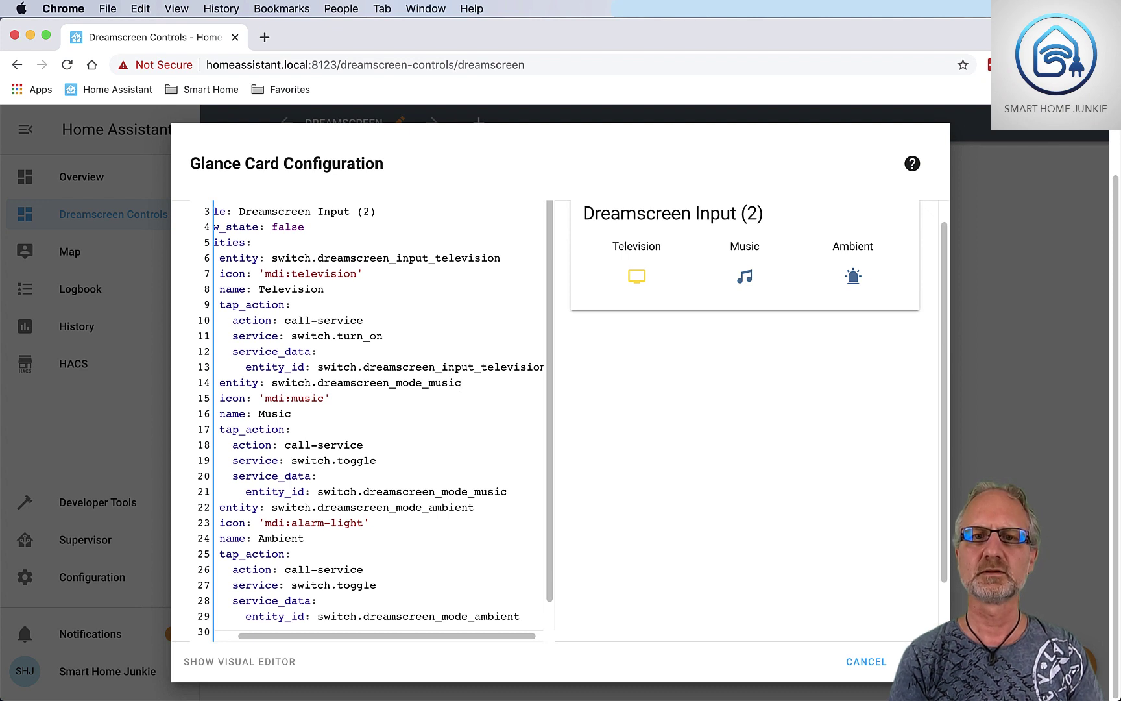
# Step: Change the second entity, with the music icon, to switch.dreamscreen_input_movie
pyautogui.press('Left')
pyautogui.press('Left')
pyautogui.press('Left')
pyautogui.press('Left')
pyautogui.press('Left')
pyautogui.press('Left')
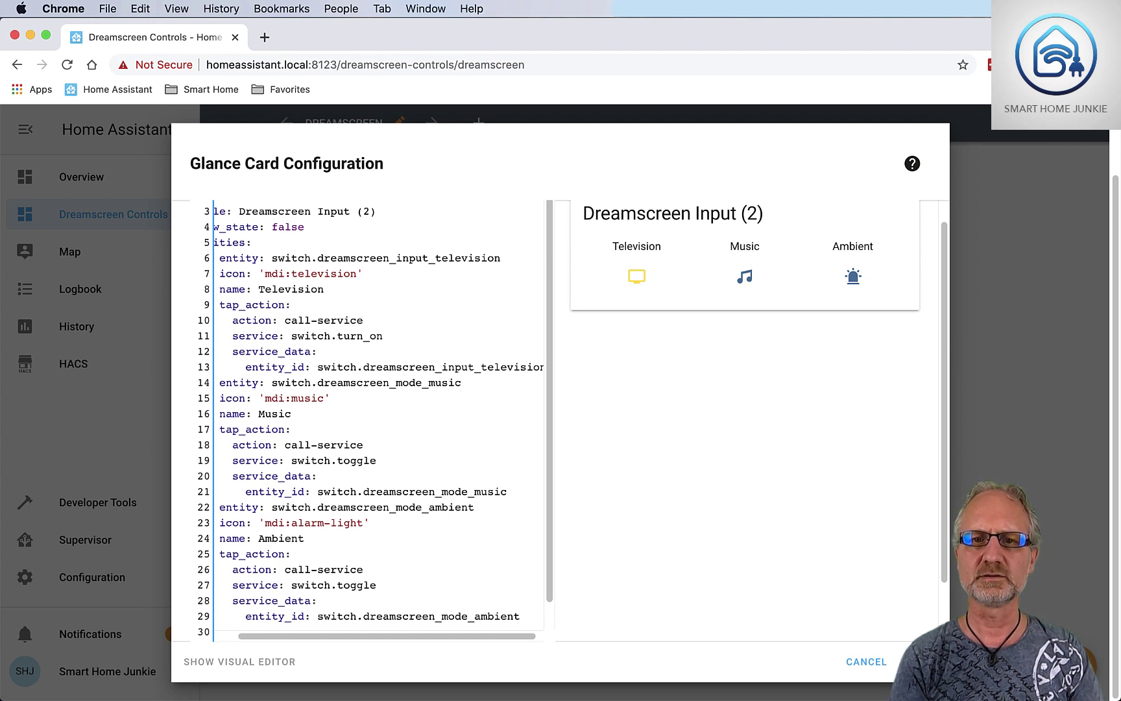
pyautogui.press('BackSpace')
pyautogui.press('BackSpace')
pyautogui.press('BackSpace')
pyautogui.press('BackSpace')
pyautogui.write('input')
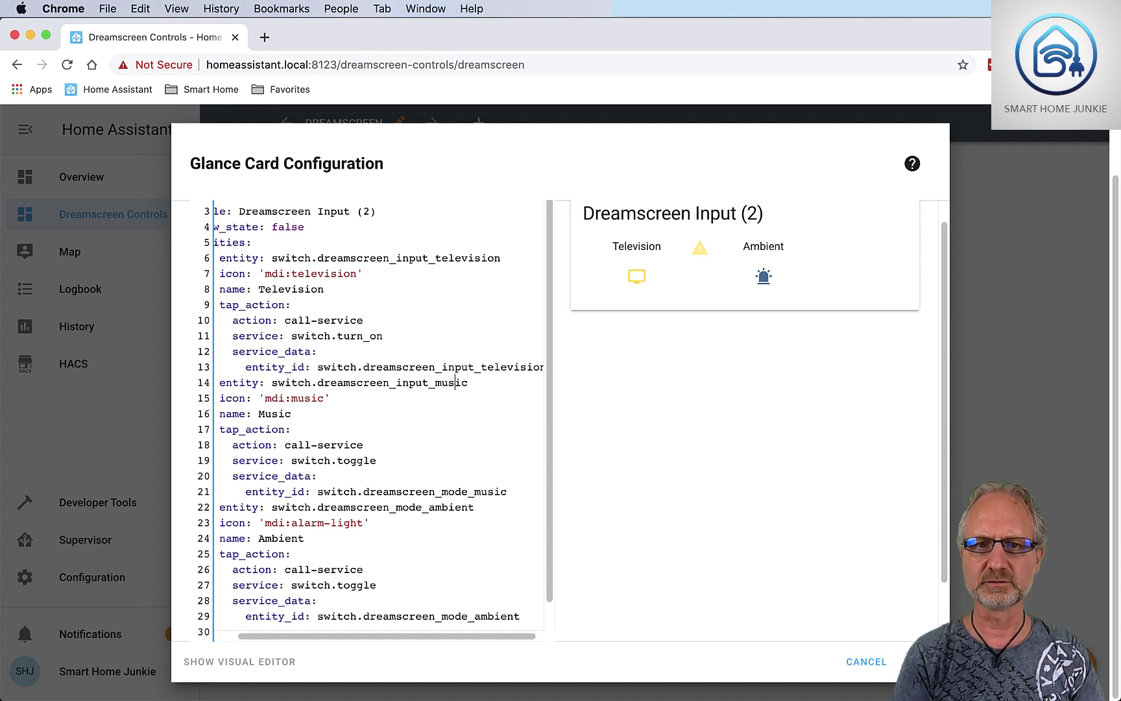
pyautogui.press('BackSpace')
pyautogui.press('BackSpace')
pyautogui.press('BackSpace')
pyautogui.press('BackSpace')
pyautogui.write('o')
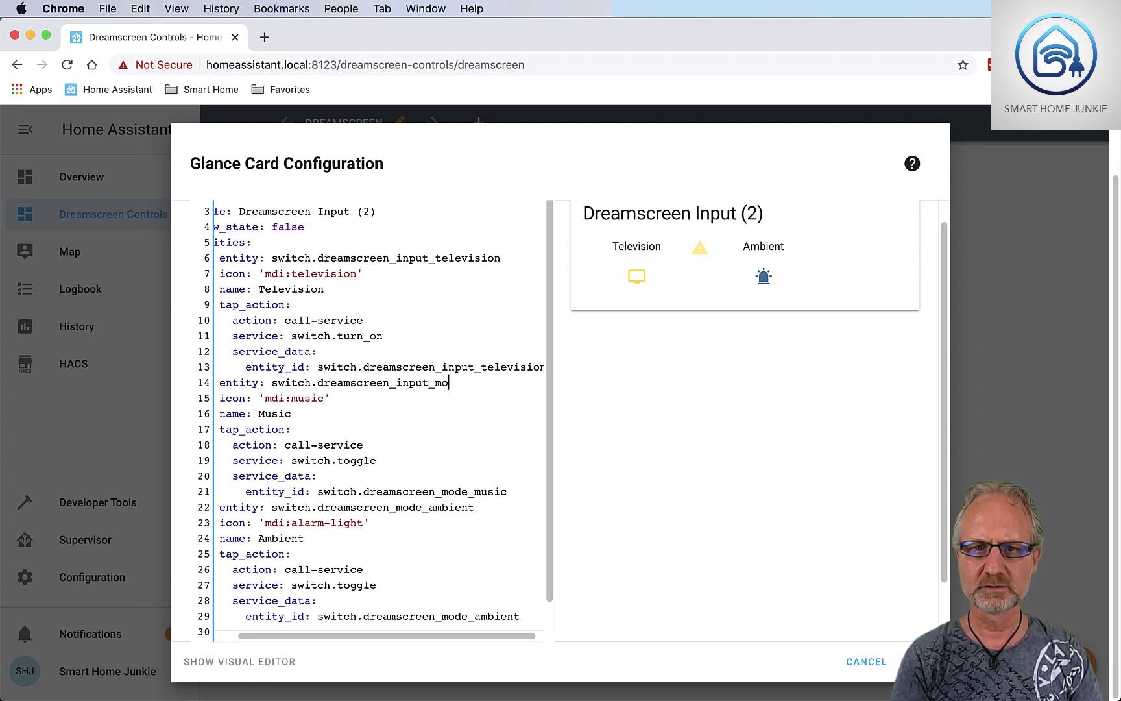
pyautogui.write('vie')
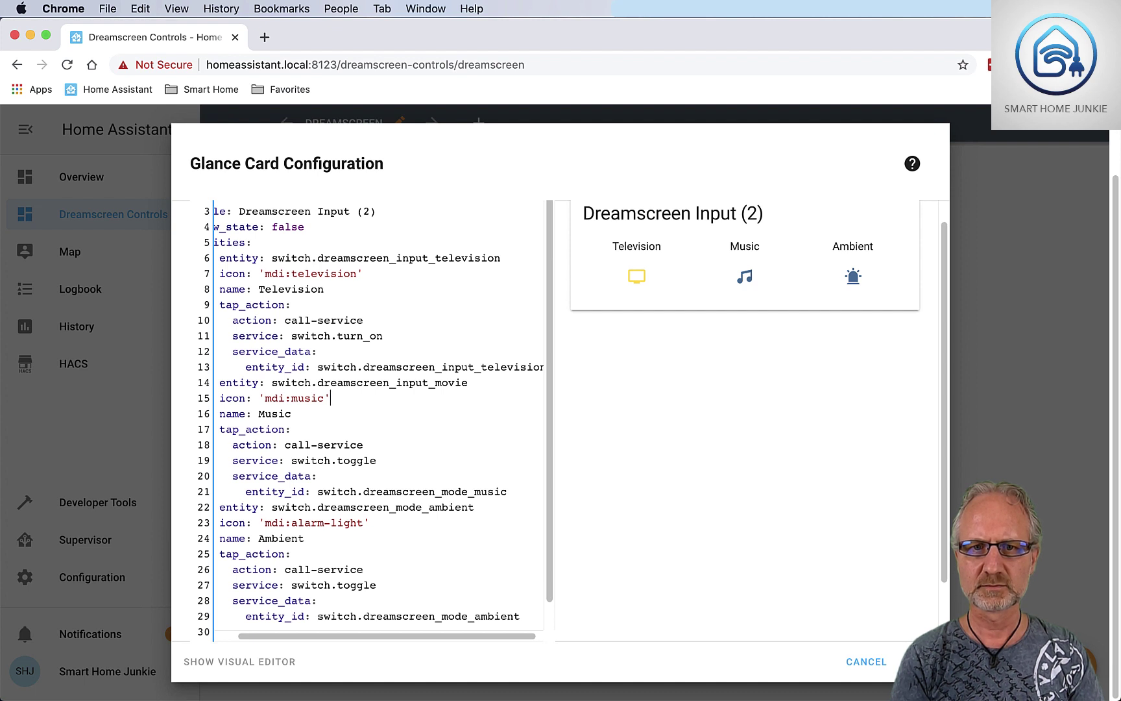
# Step: Change the second entity's icon to mdi:movie
pyautogui.press('Left')
pyautogui.press('BackSpace')
pyautogui.press('BackSpace')
pyautogui.press('BackSpace')
pyautogui.press('BackSpace')
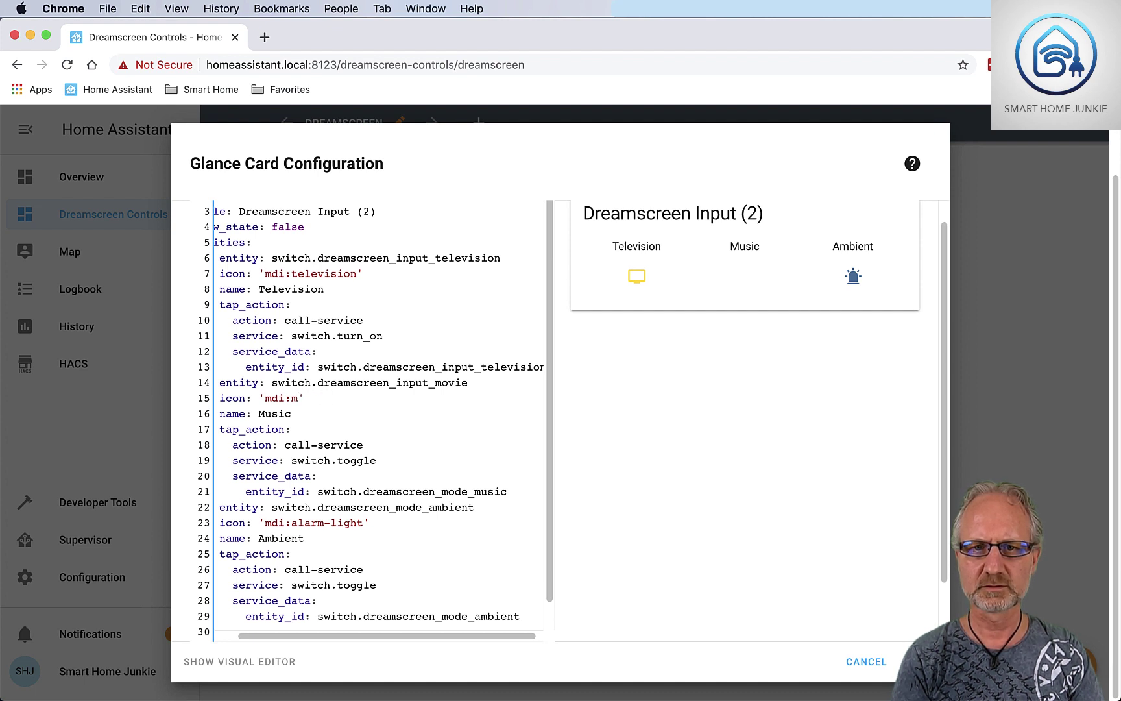
pyautogui.write('ovie')
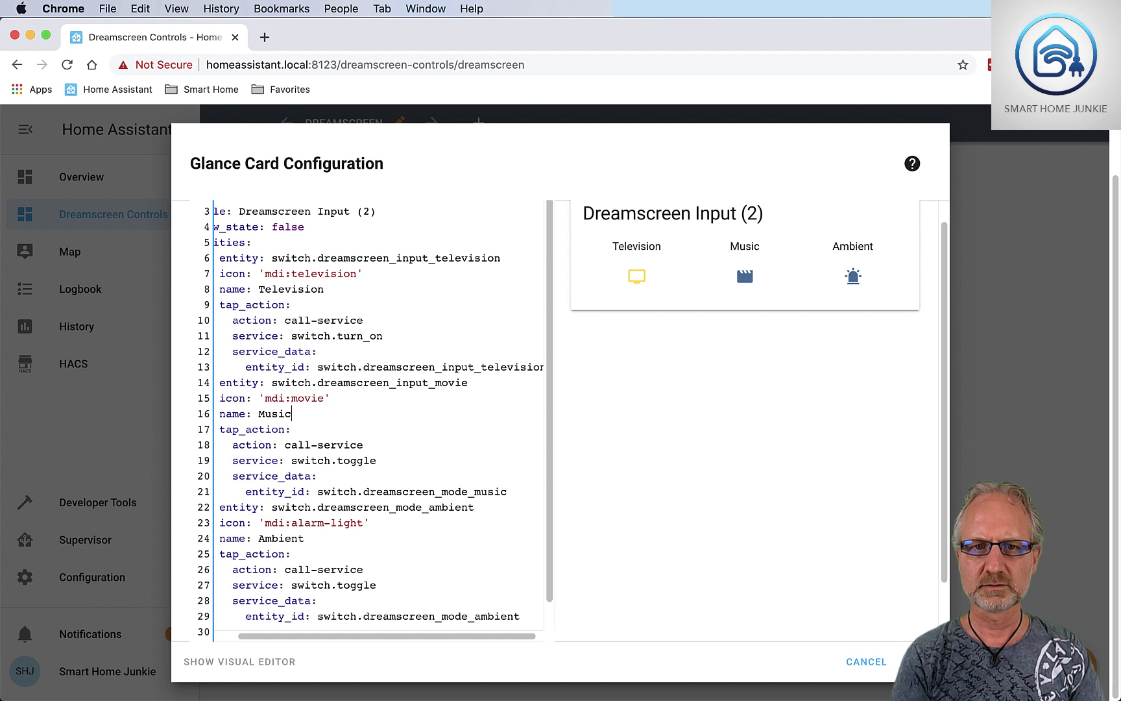
# Step: Rename the second entity, below its movie icon line, as "Movie"
pyautogui.press('BackSpace')
pyautogui.press('BackSpace')
pyautogui.press('BackSpace')
pyautogui.press('BackSpace')
pyautogui.write('o')
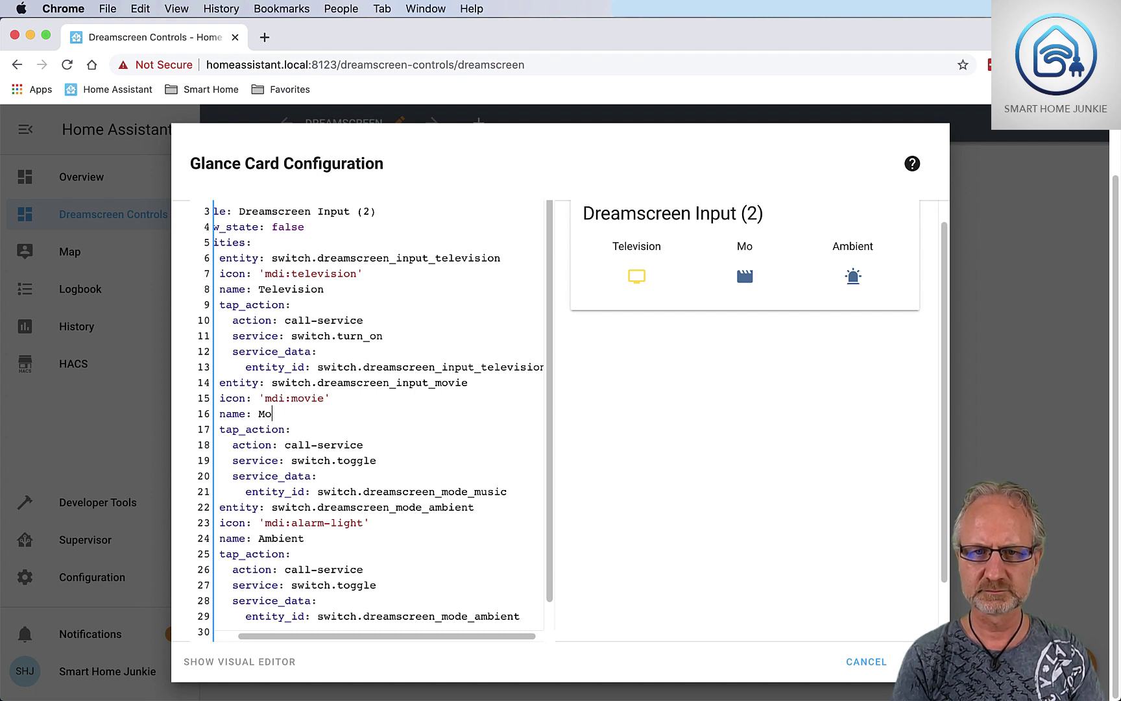
pyautogui.write('vie')
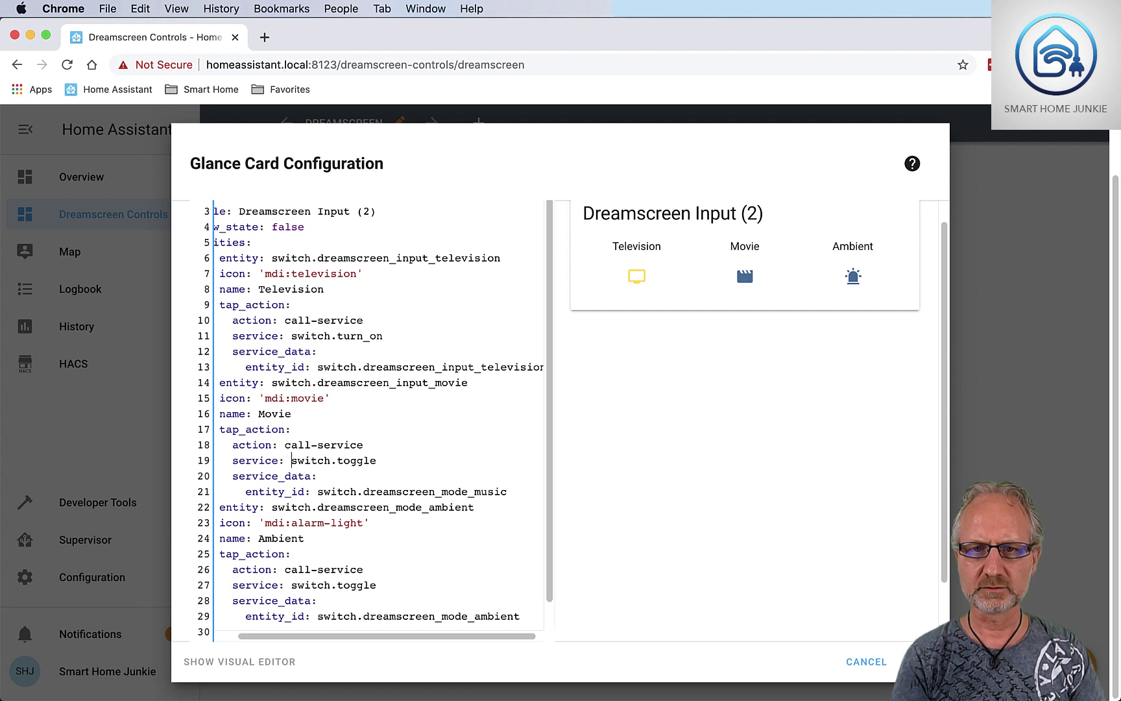
# Step: Change the service in the Movie entity's tap action to switch.turn_on
pyautogui.hscroll(-2, 217, 475)
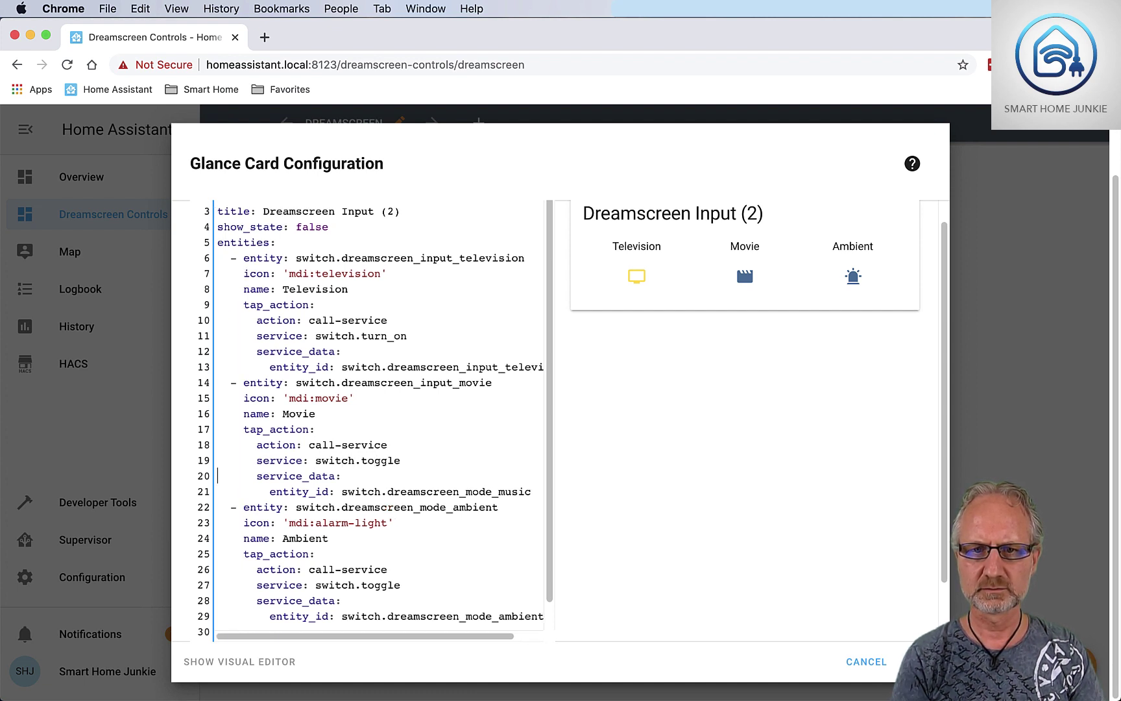
pyautogui.click(401, 460)
pyautogui.press('BackSpace')
pyautogui.press('BackSpace')
pyautogui.press('BackSpace')
pyautogui.press('BackSpace')
pyautogui.press('BackSpace')
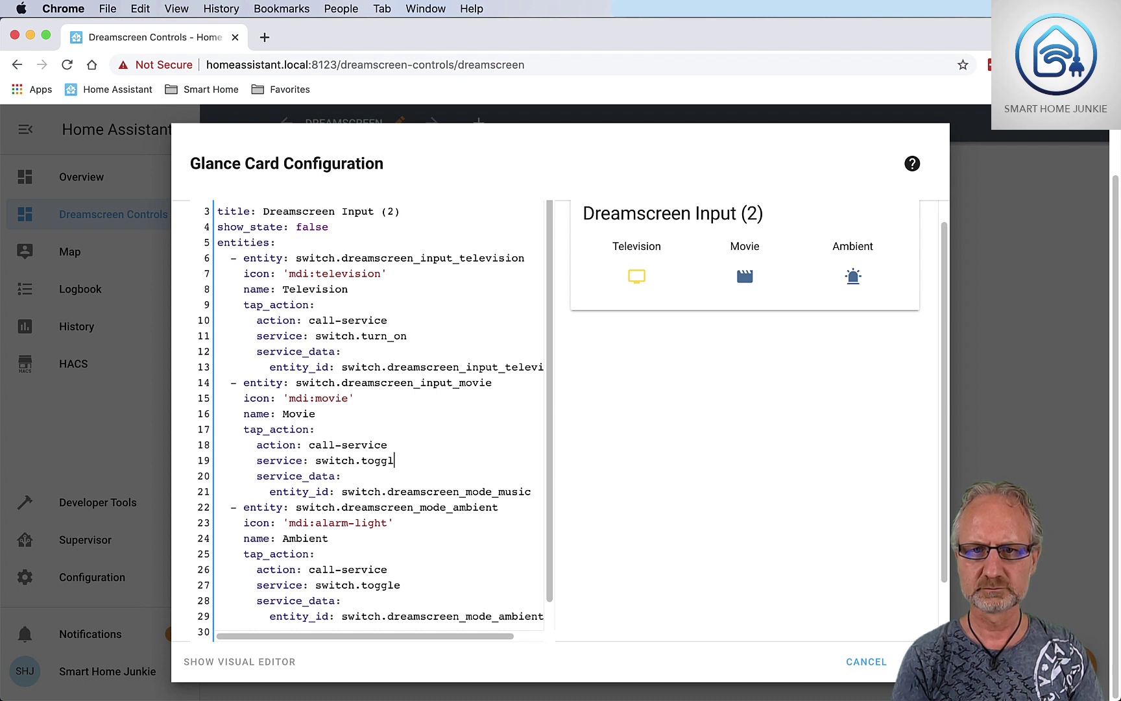
pyautogui.write('urn')
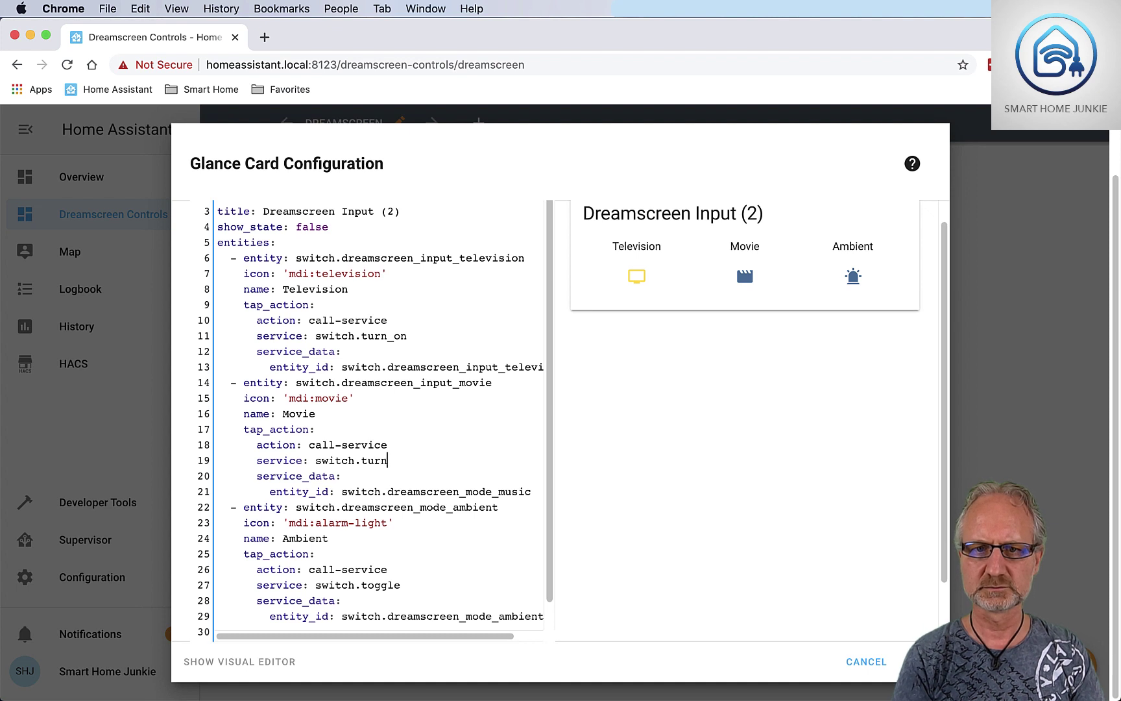
pyautogui.write('_on')
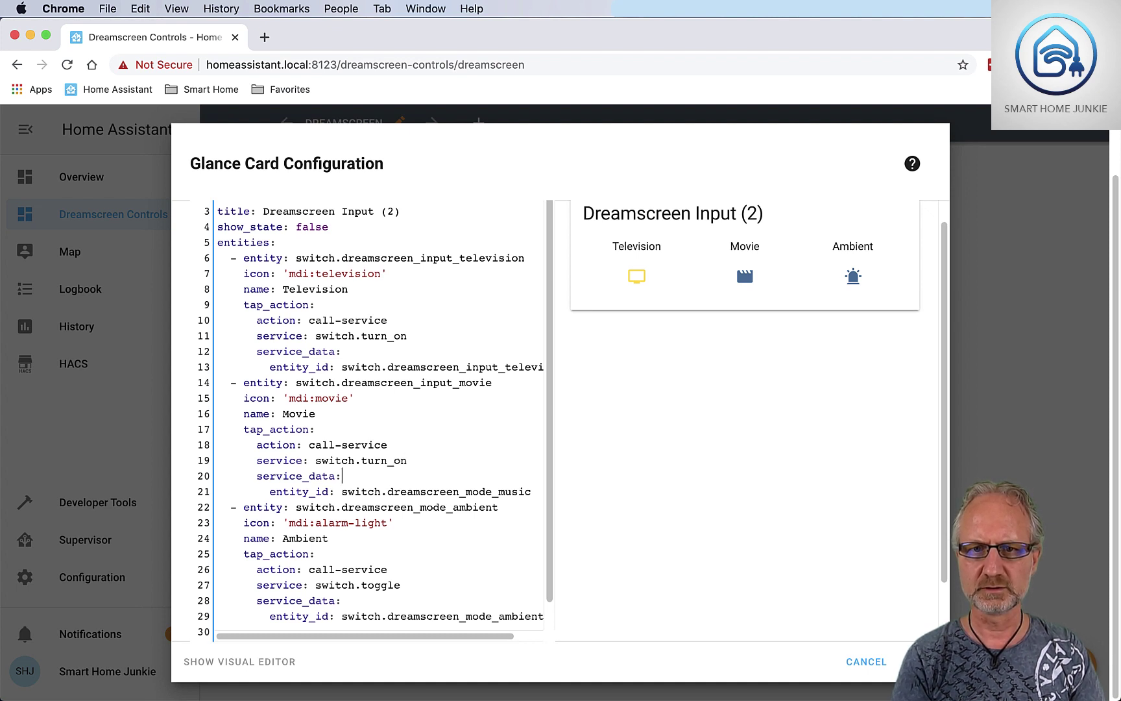
# Step: Change the entity_id in the Movie entity's service data to switch.dreamscreen_input_movie
pyautogui.click(466, 491)
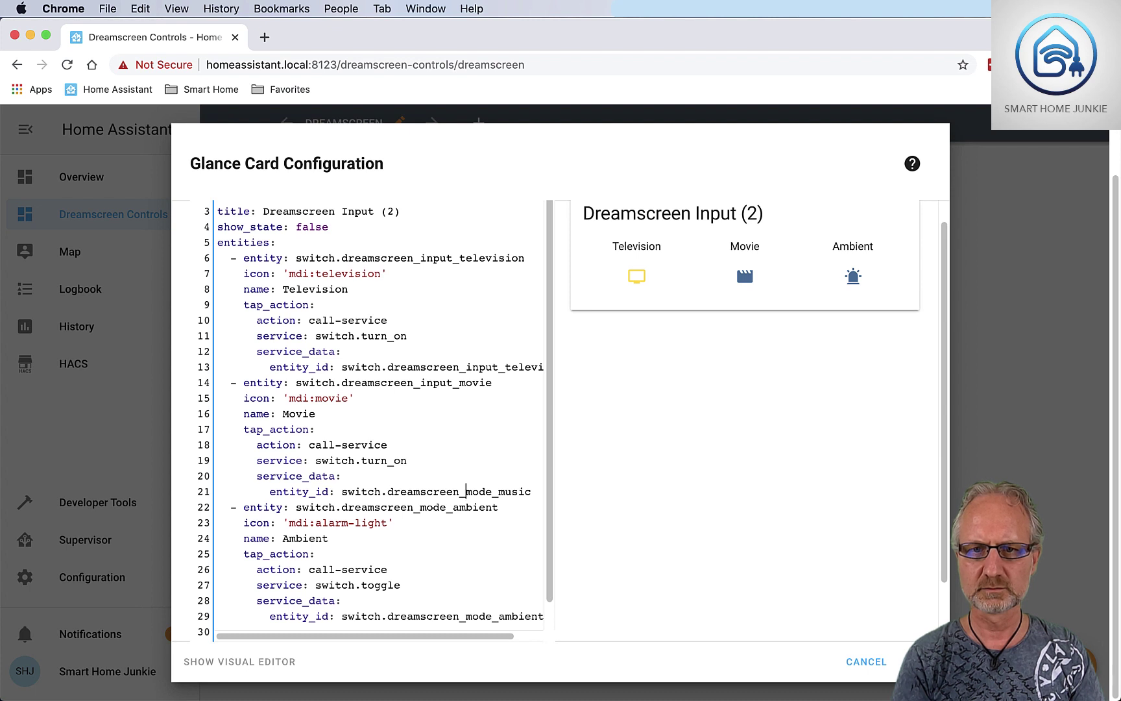
pyautogui.press('Delete')
pyautogui.press('Delete')
pyautogui.press('Delete')
pyautogui.press('Delete')
pyautogui.press('Delete')
pyautogui.press('Delete')
pyautogui.press('Delete')
pyautogui.press('Delete')
pyautogui.press('Delete')
pyautogui.press('Delete')
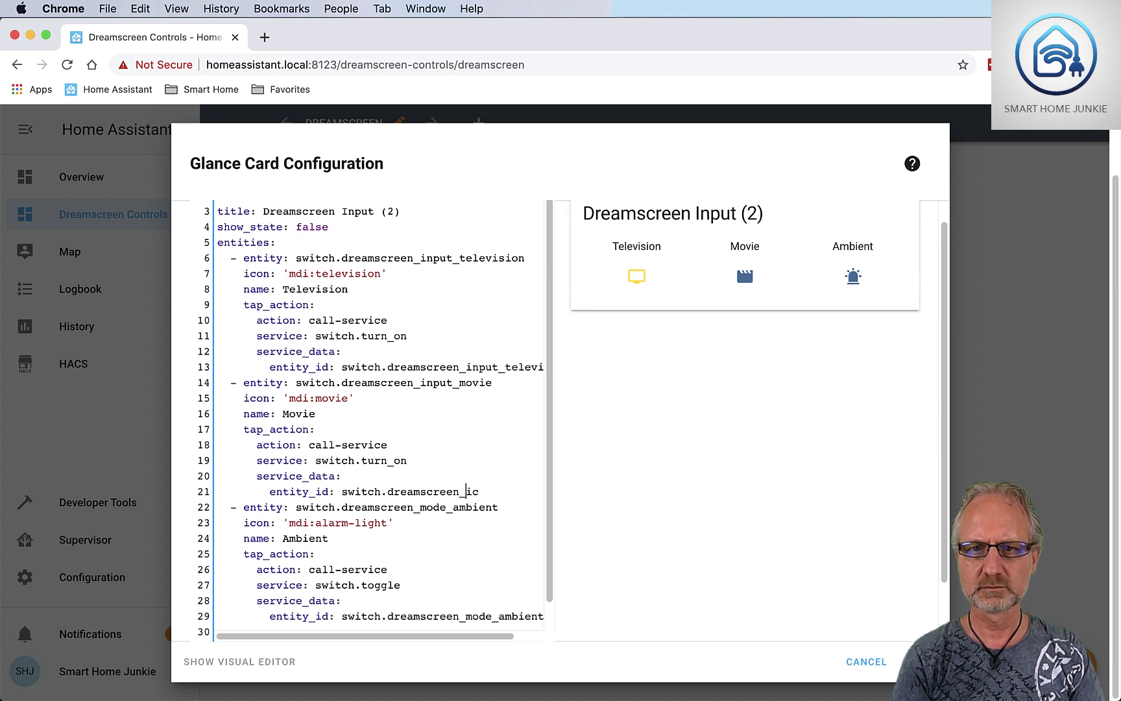
pyautogui.write('input')
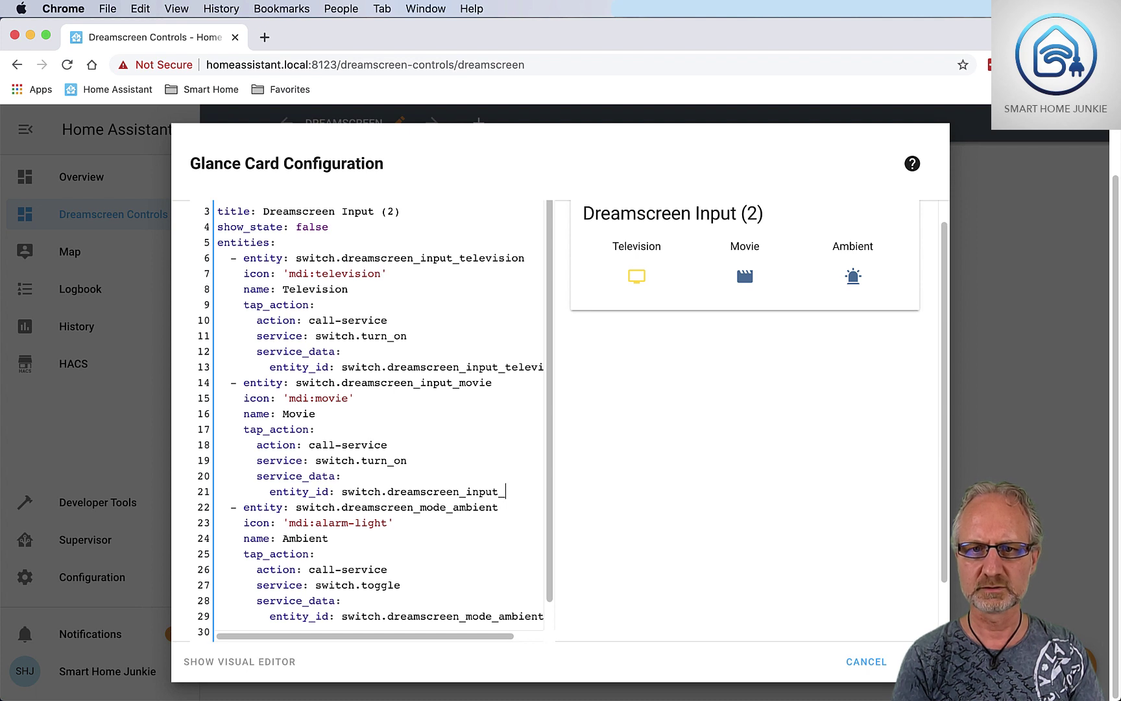
pyautogui.write('_movie')
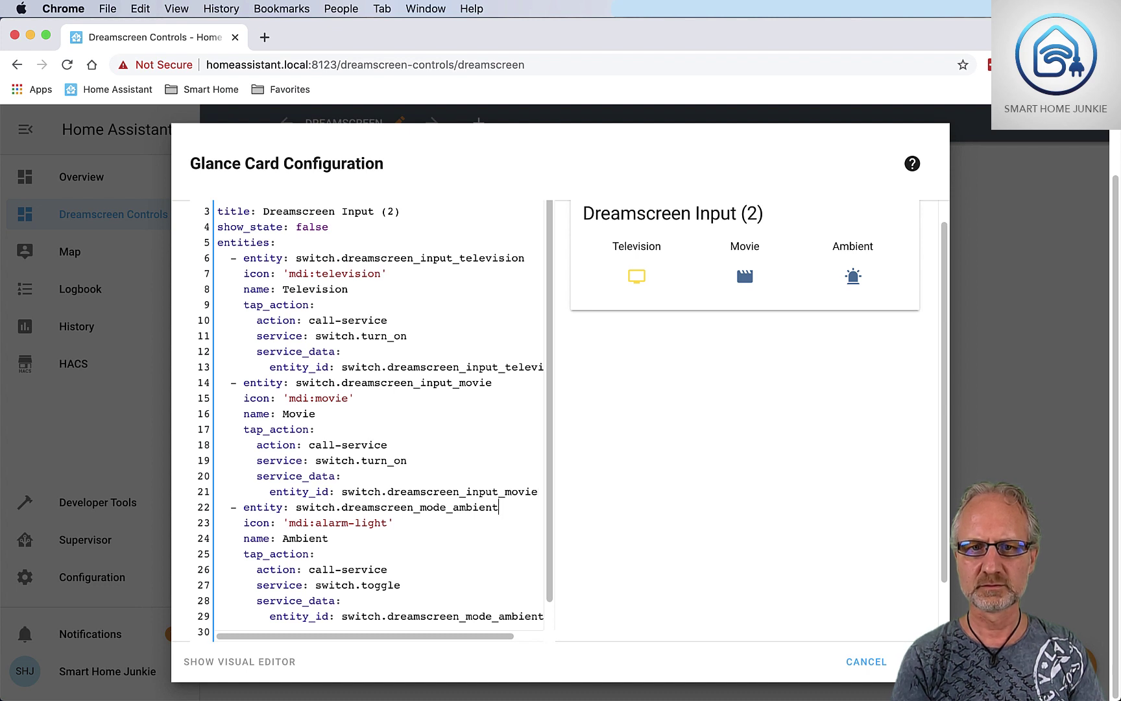
# Step: Change the third entity, with the alarm-light icon, to switch.dreamscreen_input_sound
pyautogui.press('BackSpace')
pyautogui.press('BackSpace')
pyautogui.press('BackSpace')
pyautogui.press('BackSpace')
pyautogui.press('BackSpace')
pyautogui.press('BackSpace')
pyautogui.press('BackSpace')
pyautogui.press('BackSpace')
pyautogui.press('BackSpace')
pyautogui.press('BackSpace')
pyautogui.press('BackSpace')
pyautogui.press('BackSpace')
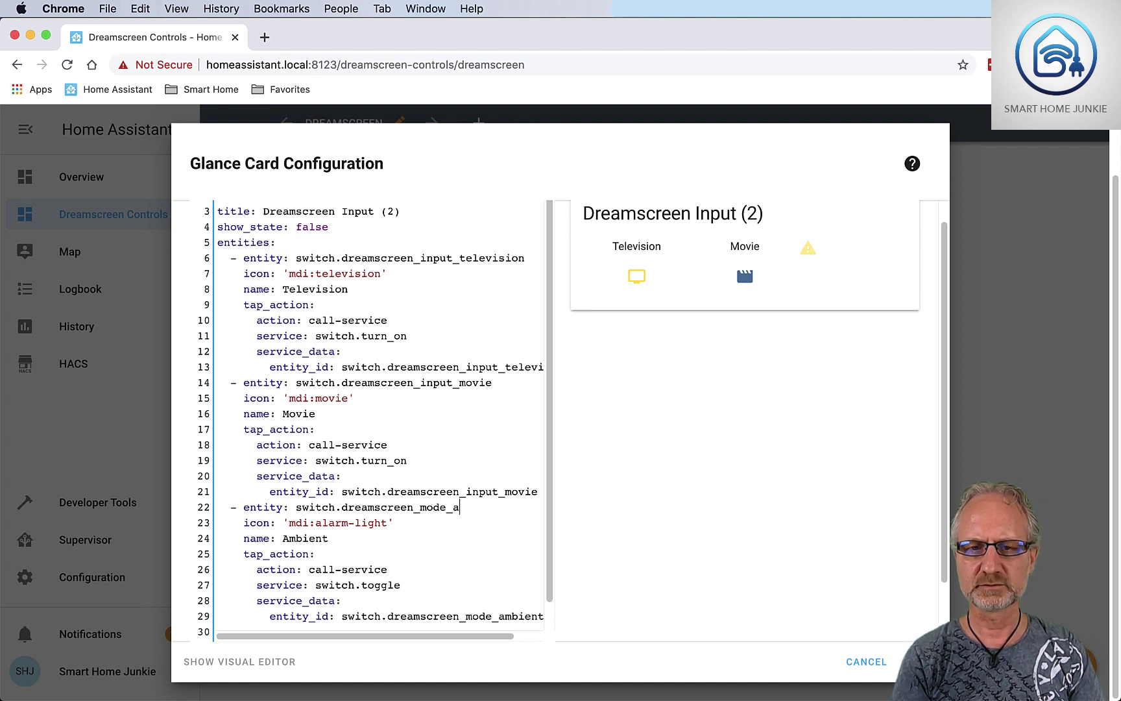
pyautogui.write('input_')
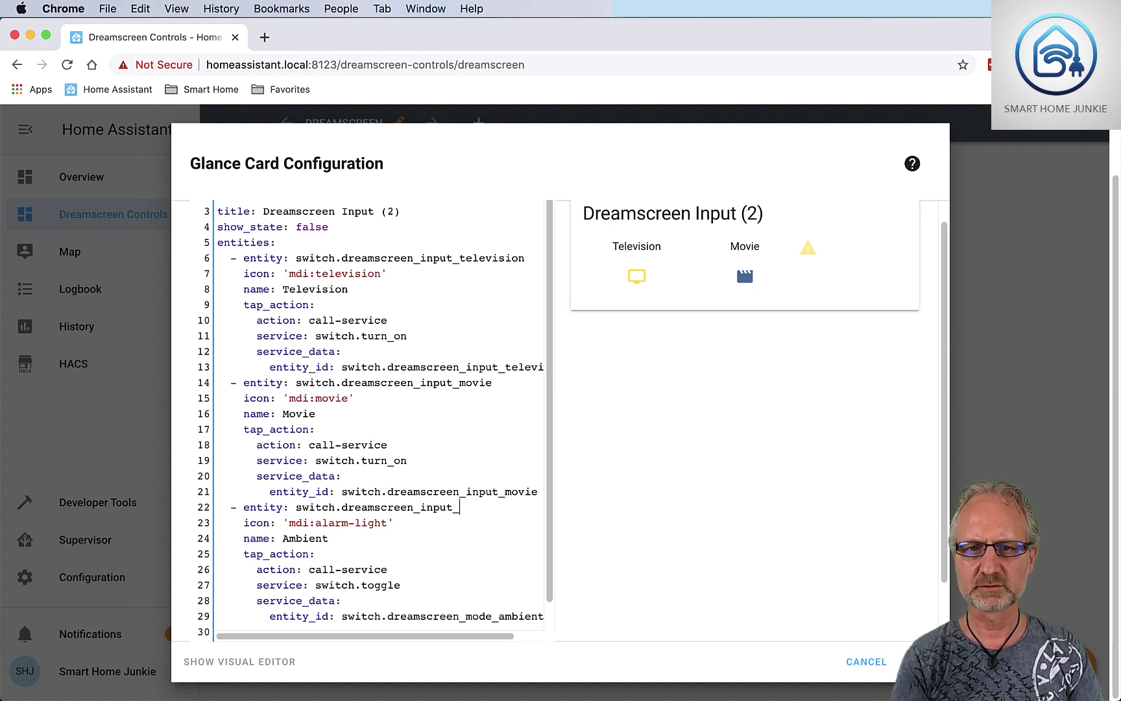
pyautogui.write('sound')
# Step: Change the third entity's icon to mdi:music
pyautogui.press('Down')
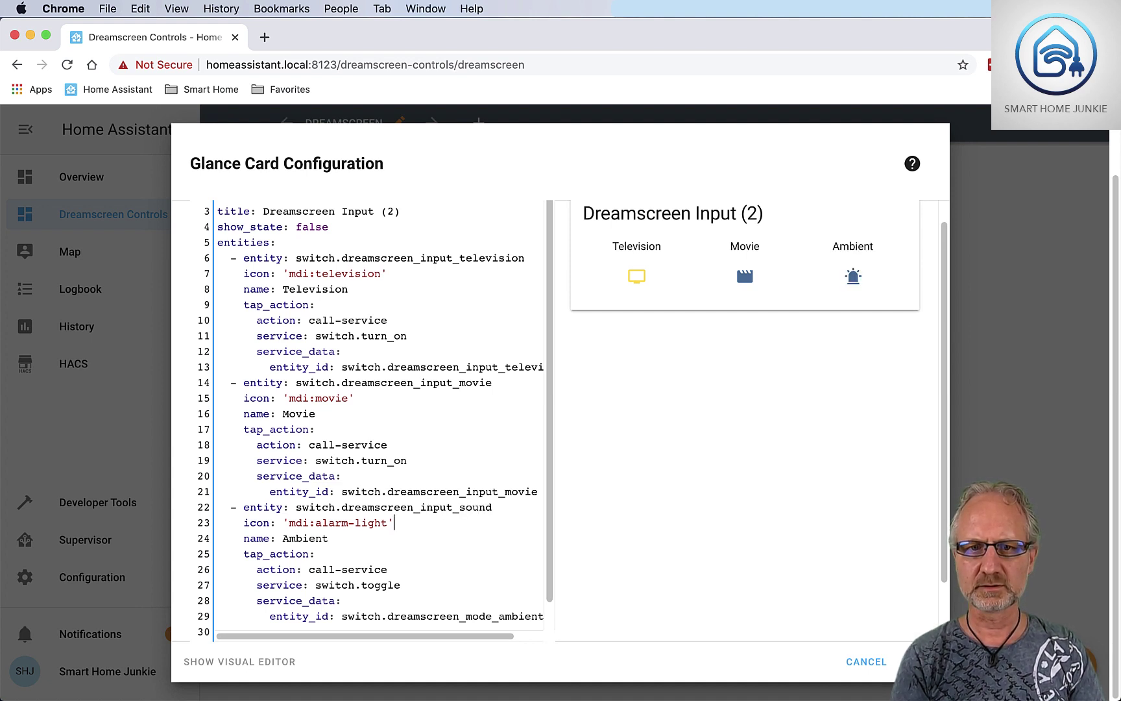
pyautogui.press('Left')
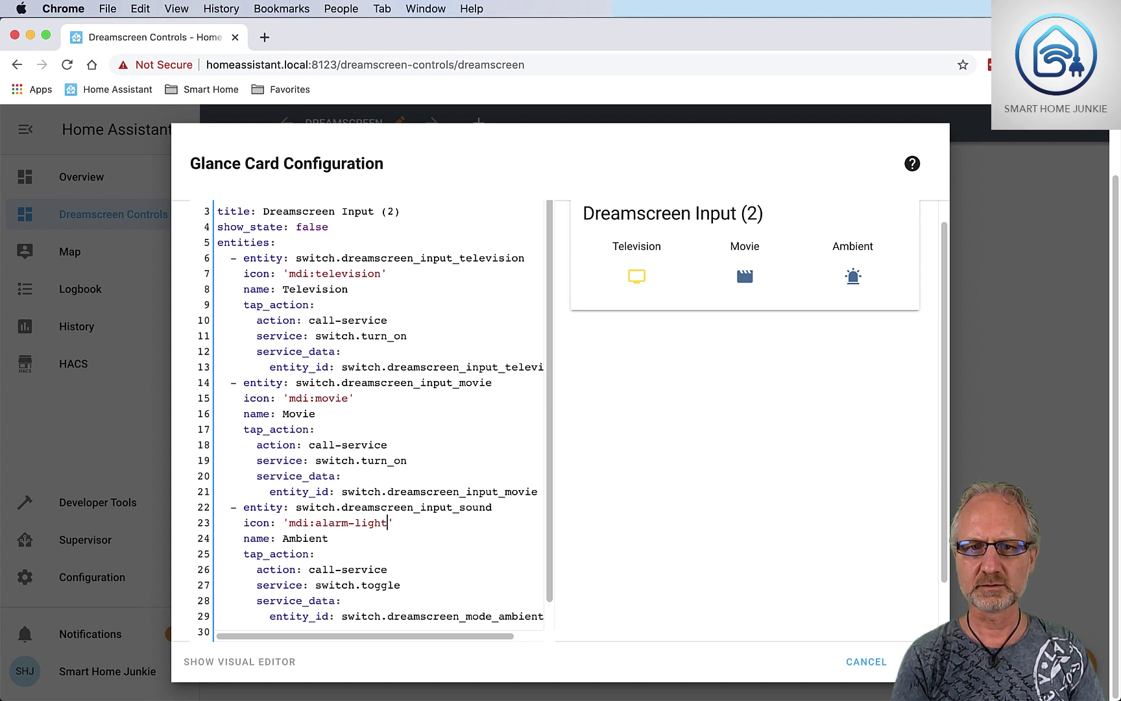
pyautogui.press('BackSpace')
pyautogui.press('BackSpace')
pyautogui.press('BackSpace')
pyautogui.press('BackSpace')
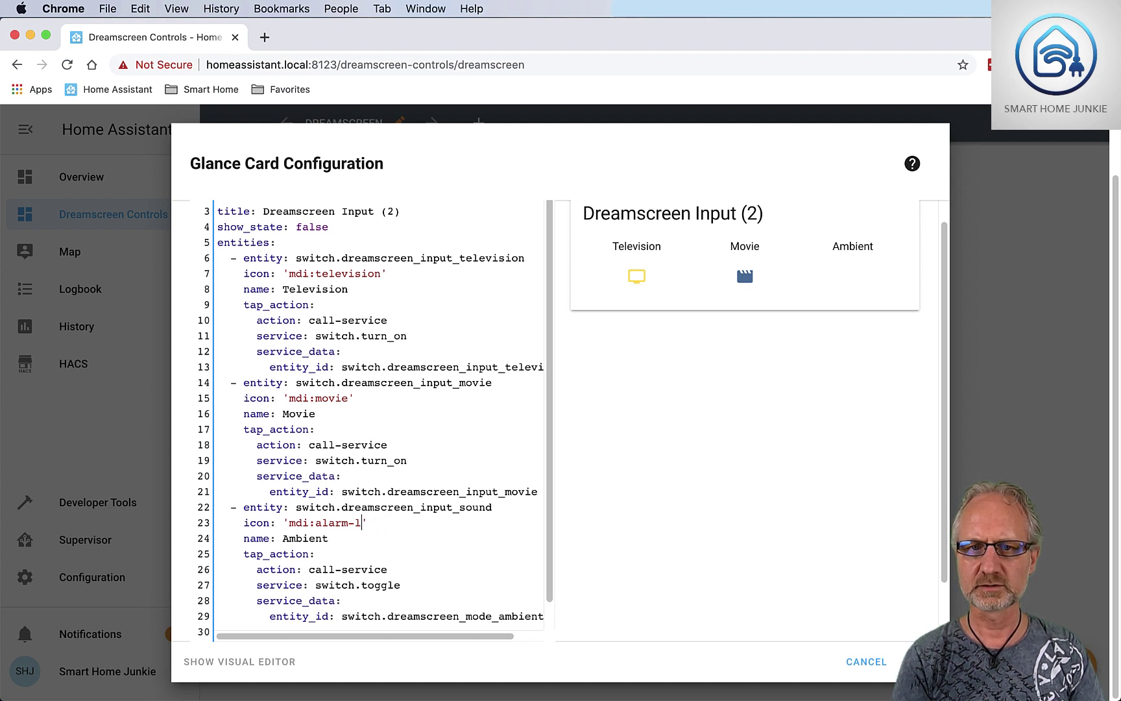
pyautogui.press('BackSpace')
pyautogui.press('BackSpace')
pyautogui.press('BackSpace')
pyautogui.press('BackSpace')
pyautogui.press('BackSpace')
pyautogui.press('BackSpace')
pyautogui.press('BackSpace')
pyautogui.write('music')
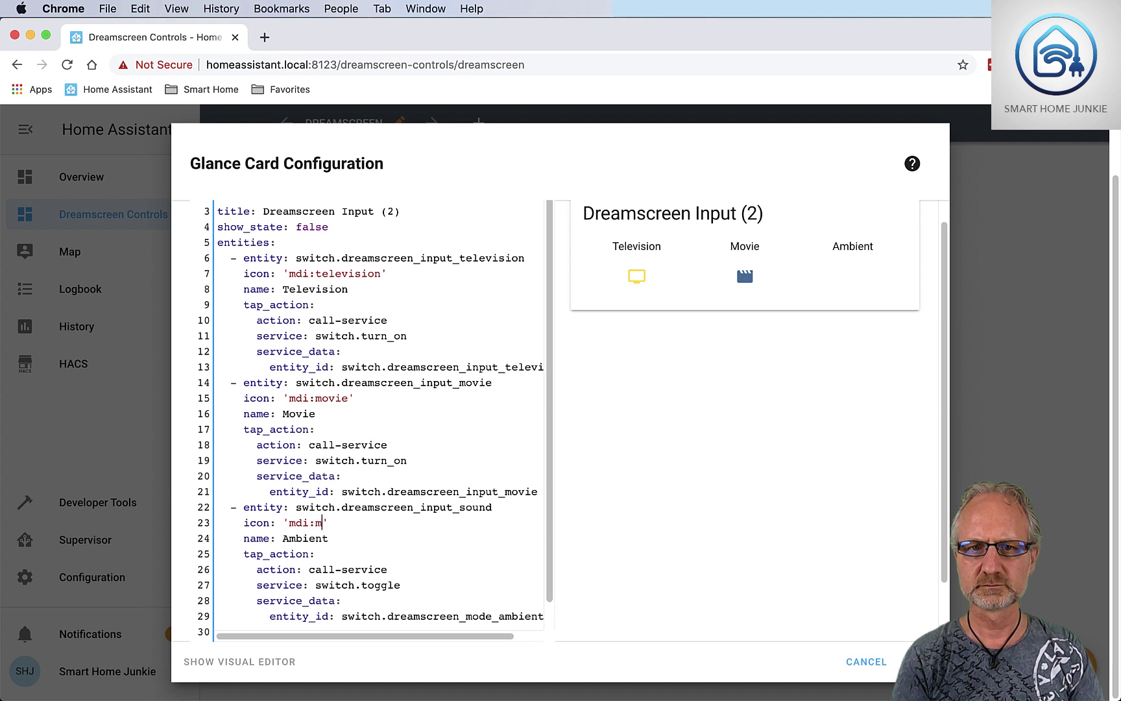
# Step: Rename the third entity, below its music icon line, as "Sound"
pyautogui.press('Down')
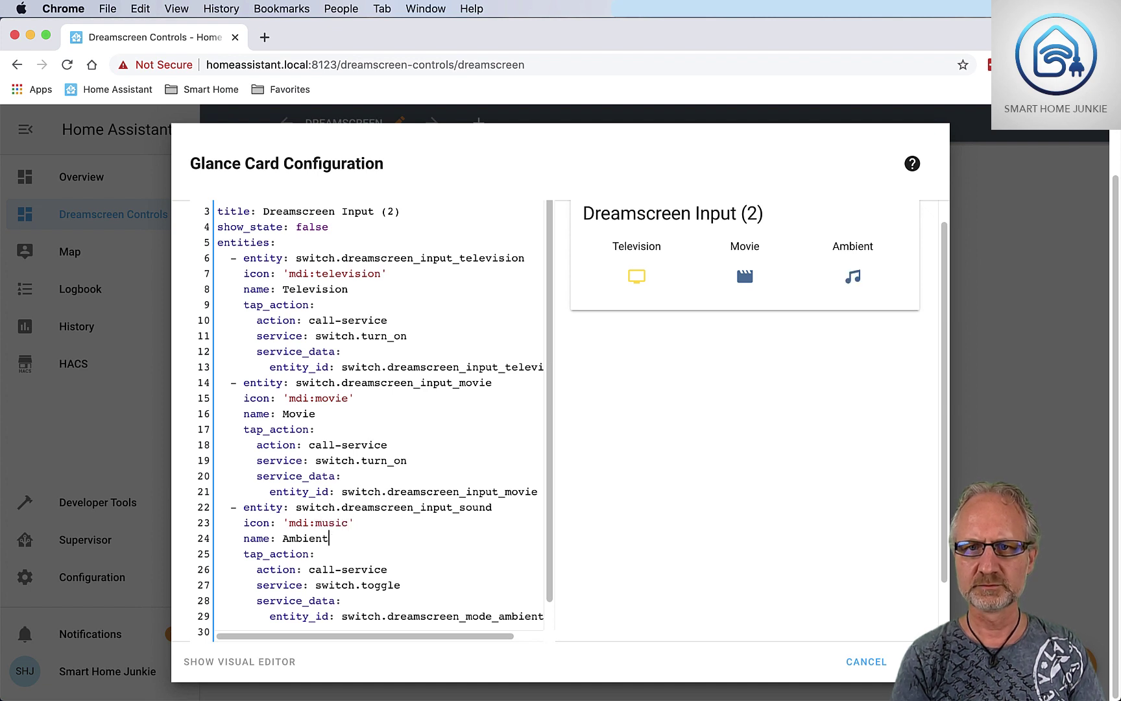
pyautogui.press('BackSpace')
pyautogui.press('BackSpace')
pyautogui.press('BackSpace')
pyautogui.press('BackSpace')
pyautogui.press('BackSpace')
pyautogui.press('BackSpace')
pyautogui.press('BackSpace')
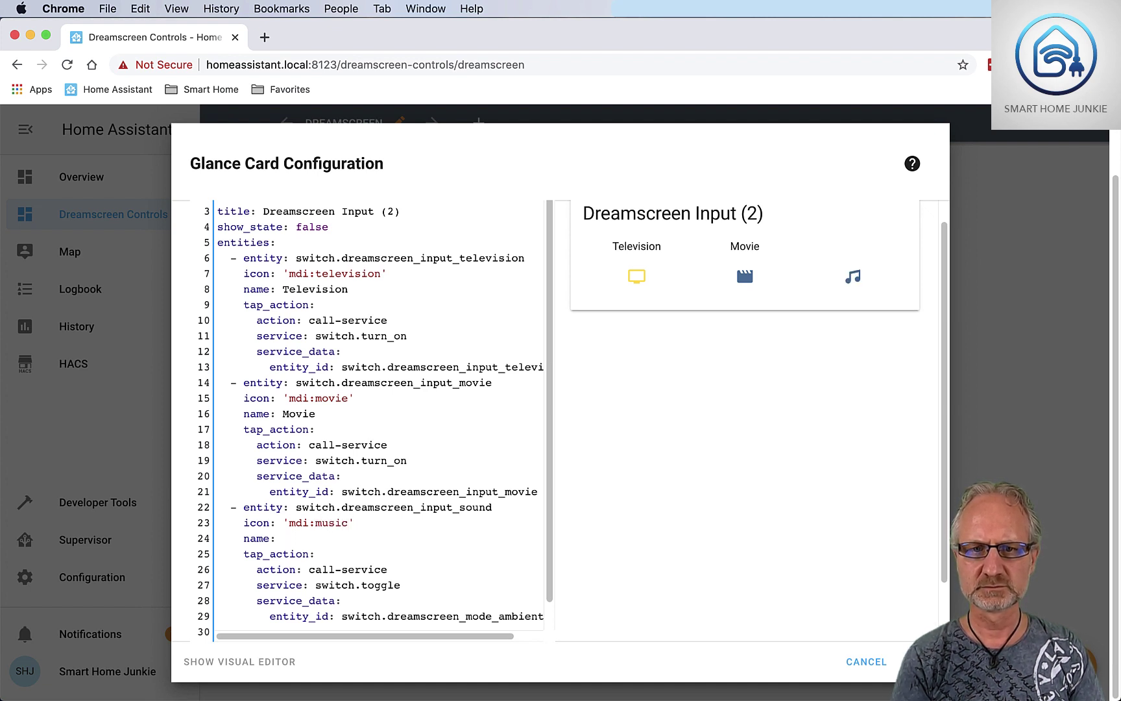
pyautogui.write('Sound')
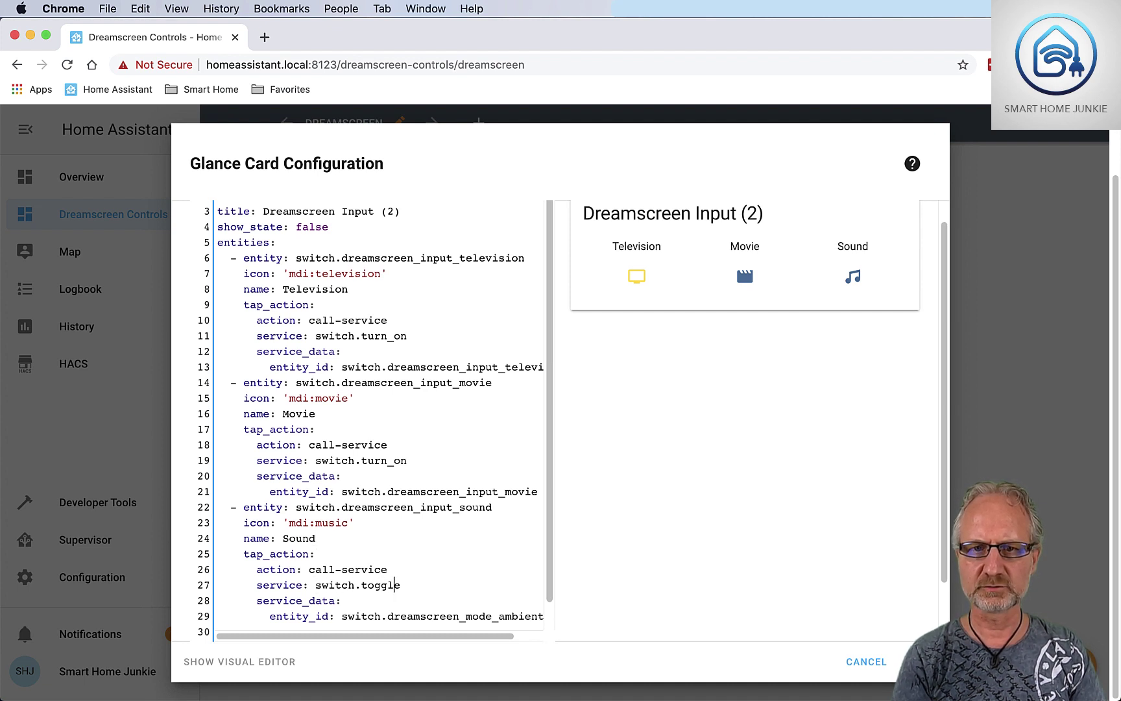
# Step: Change the service in the Sound entity's tap action to switch.turn_on
pyautogui.press('BackSpace')
pyautogui.press('BackSpace')
pyautogui.press('BackSpace')
pyautogui.press('BackSpace')
pyautogui.press('BackSpace')
pyautogui.press('BackSpace')
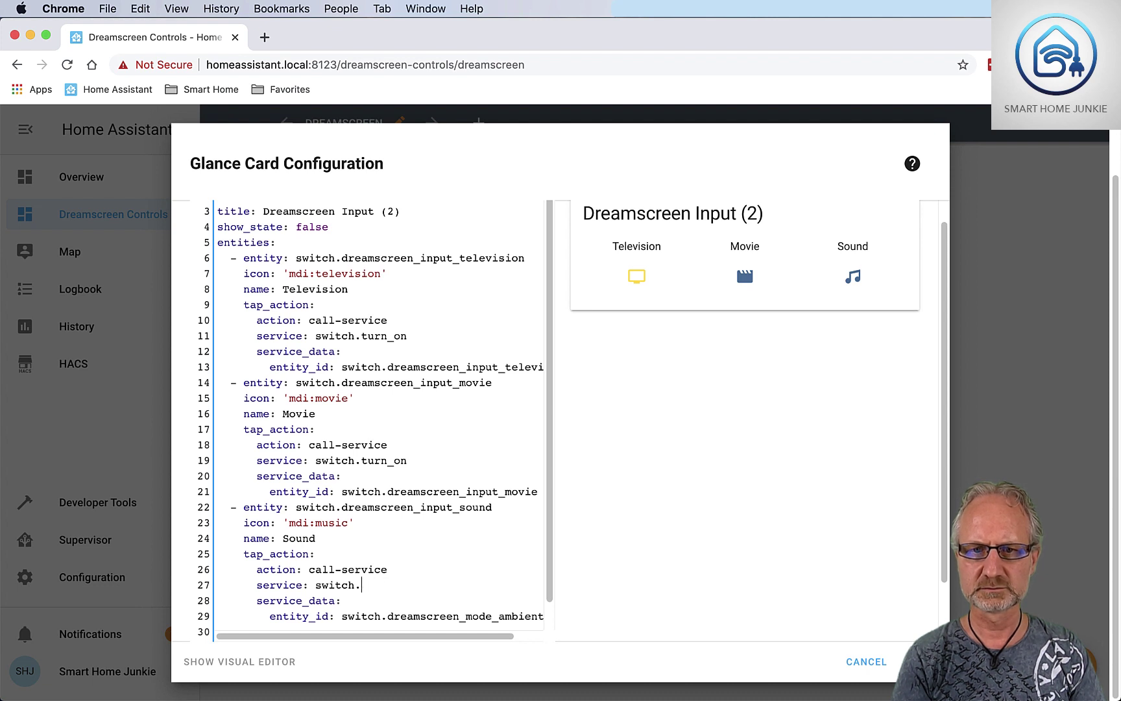
pyautogui.write('turn')
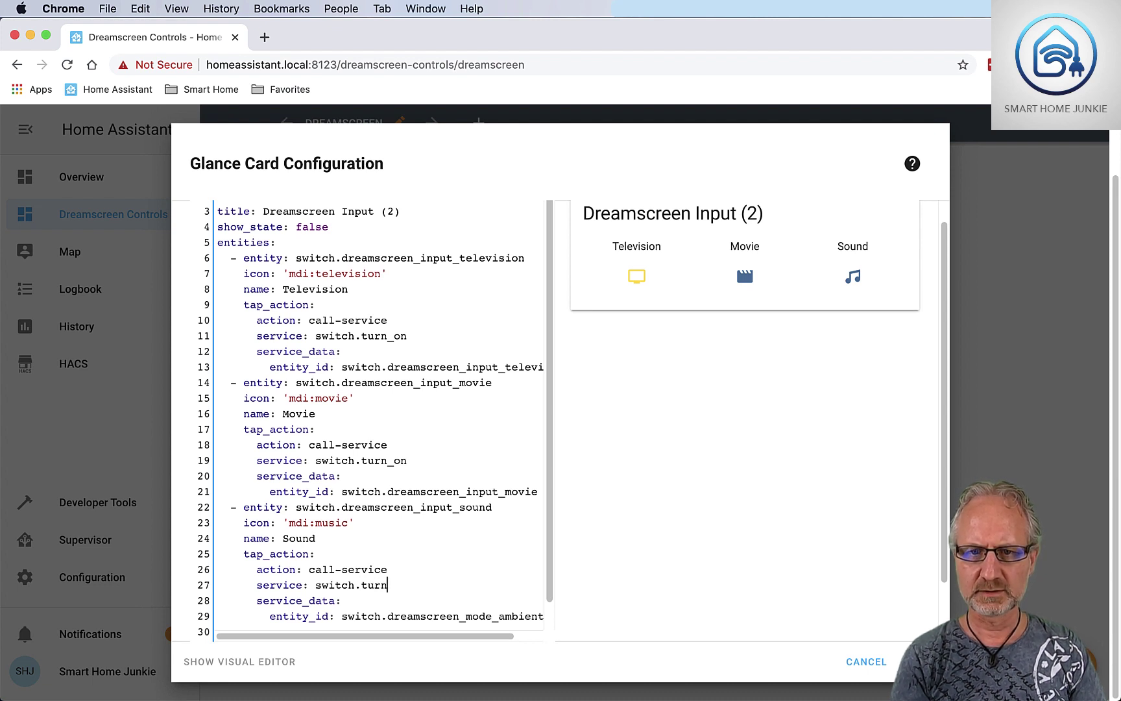
pyautogui.write('_on')
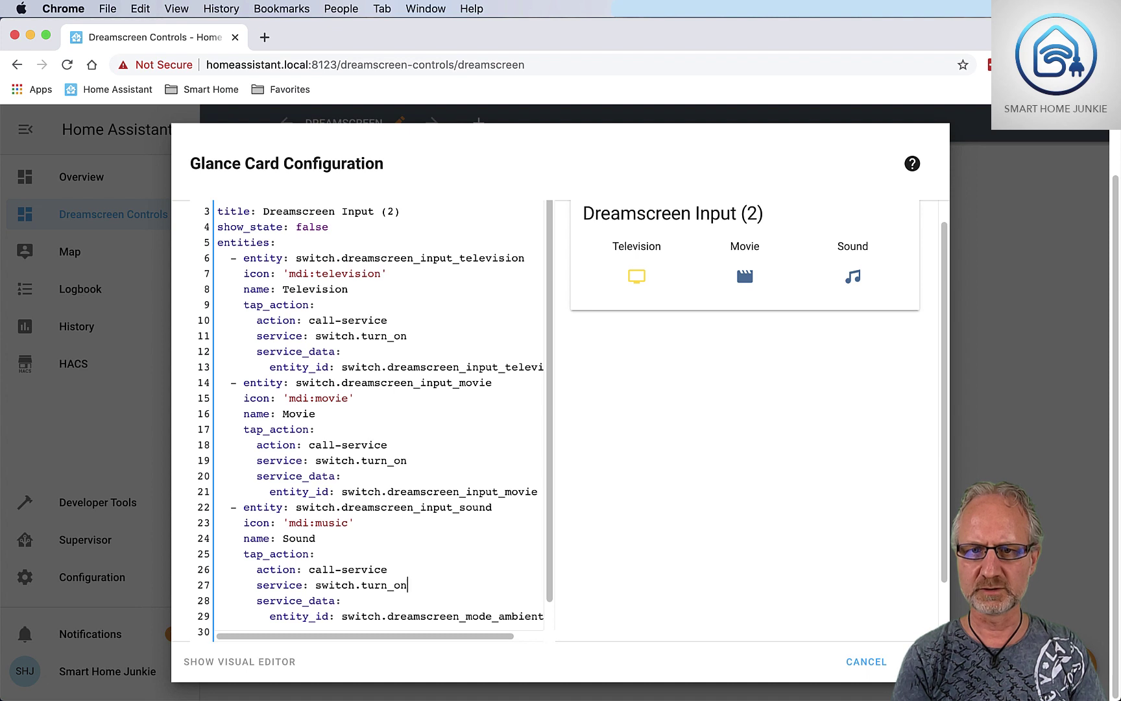
# Step: Change the entity_id in the Sound entity's service data to switch.dreamscreen_input_sound and save the Glance card
pyautogui.press('Right')
pyautogui.press('Right')
pyautogui.press('Right')
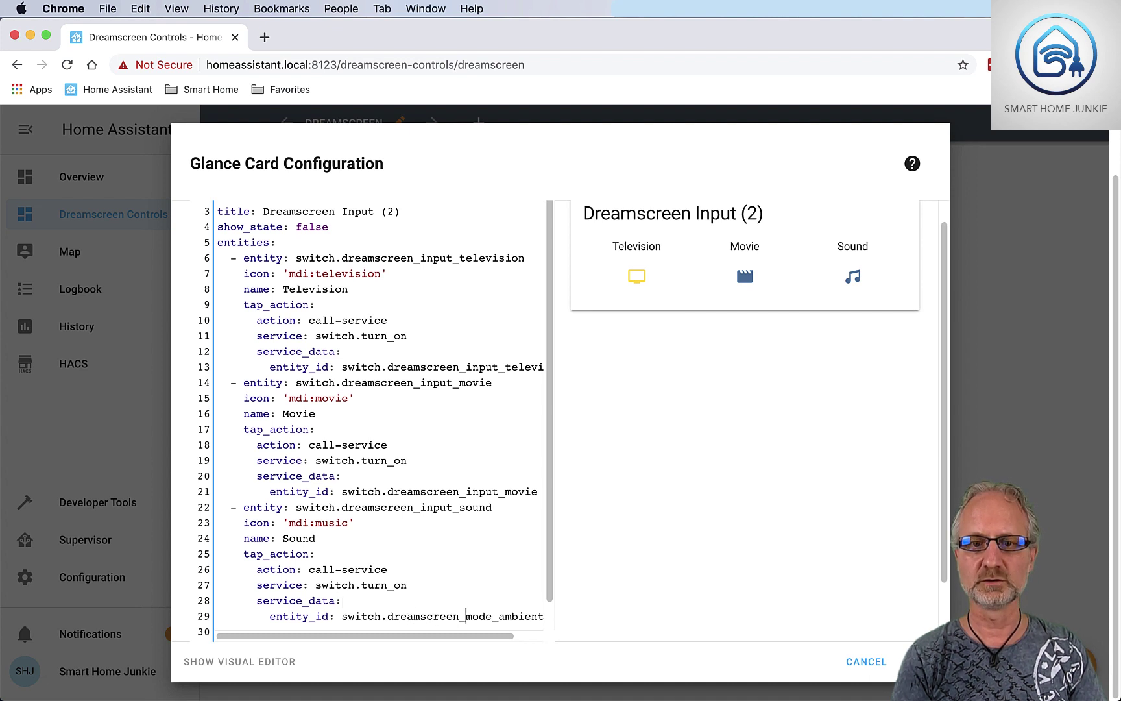
pyautogui.press('Delete')
pyautogui.press('Delete')
pyautogui.press('Delete')
pyautogui.press('Delete')
pyautogui.press('Delete')
pyautogui.press('Delete')
pyautogui.press('Delete')
pyautogui.press('Delete')
pyautogui.press('Delete')
pyautogui.press('Delete')
pyautogui.press('Delete')
pyautogui.press('Delete')
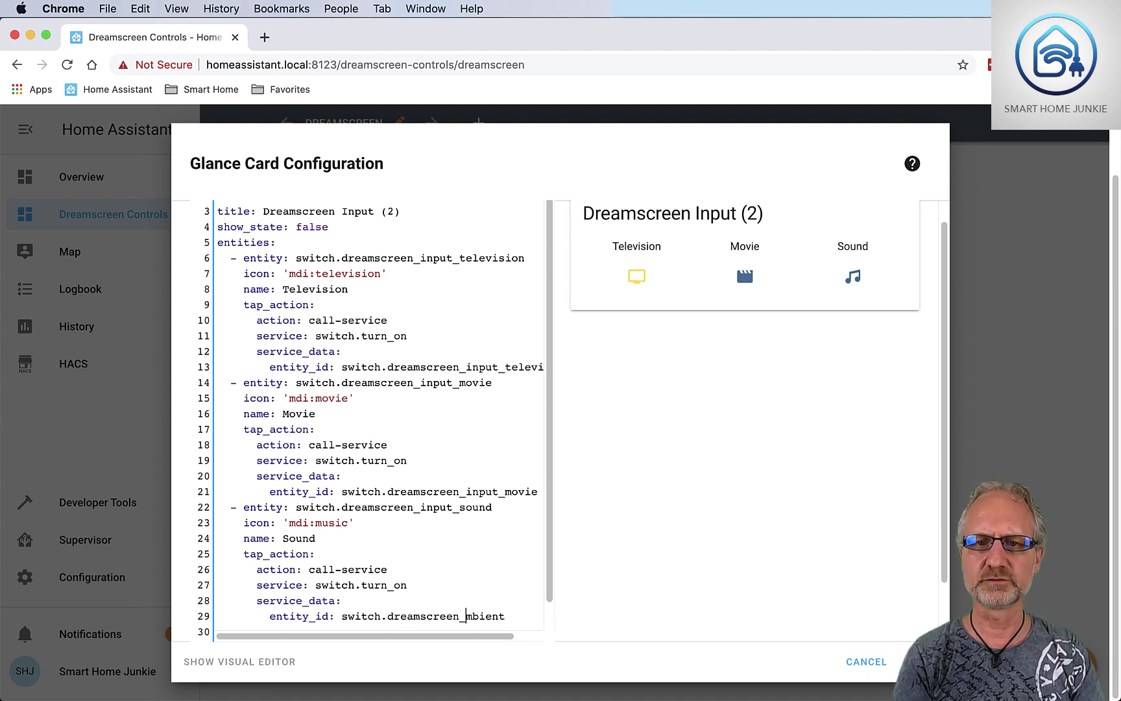
pyautogui.write('input')
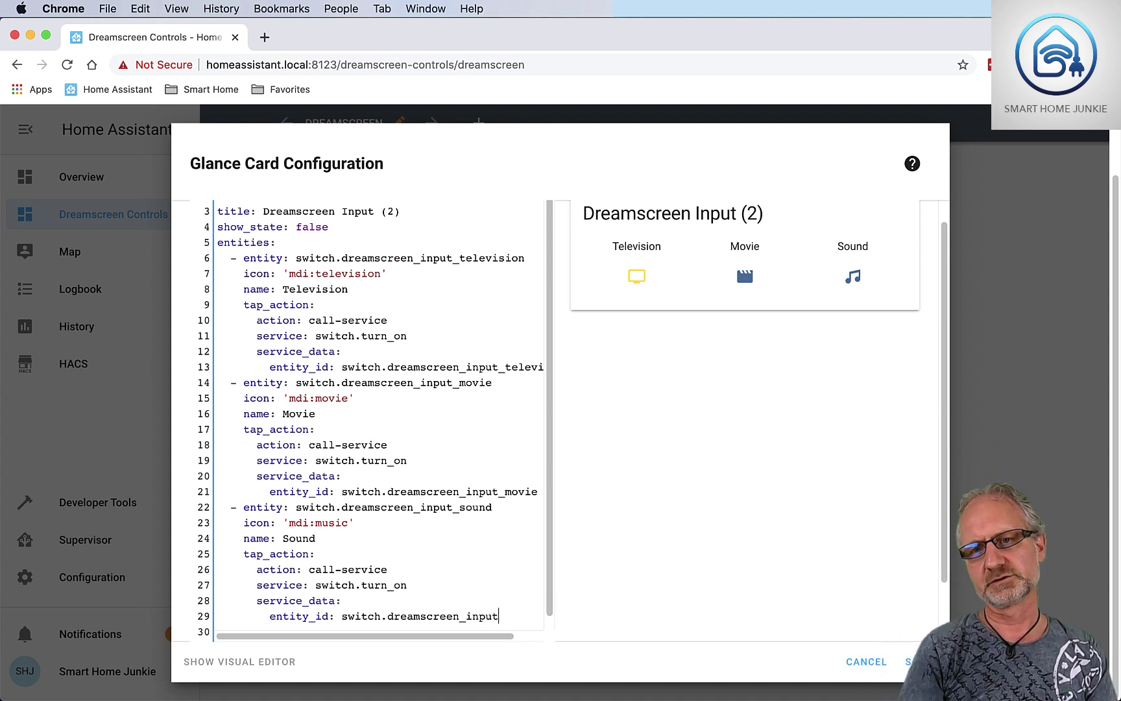
pyautogui.write('nbd')
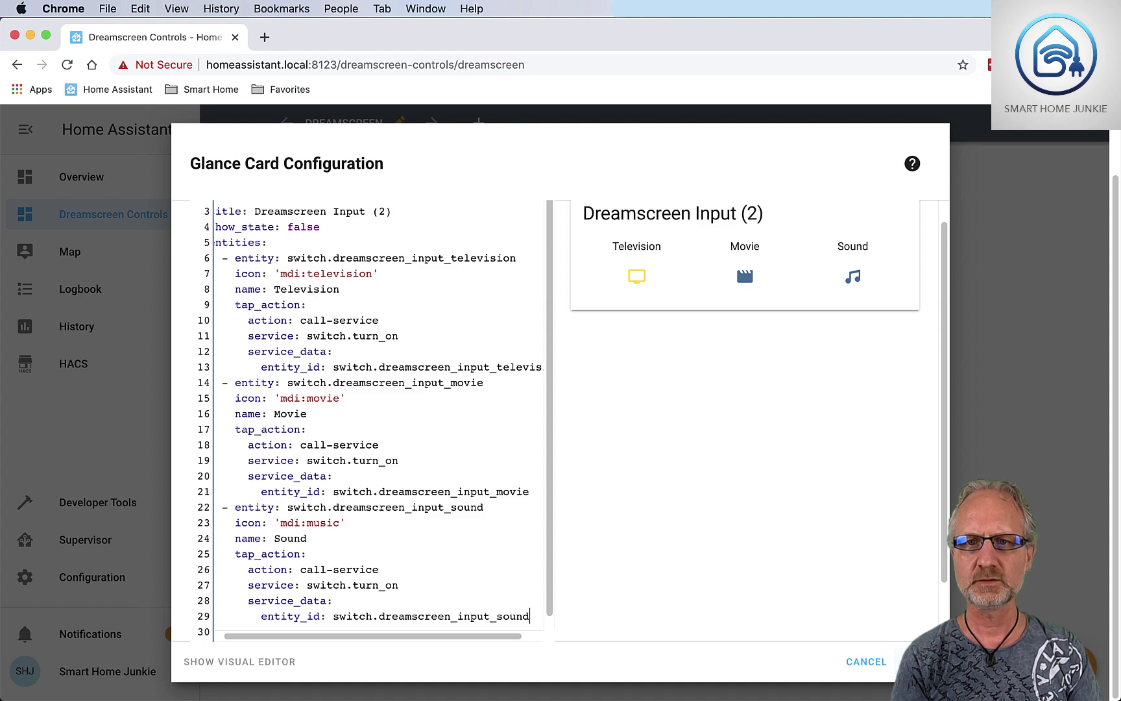
pyautogui.click(921, 661)
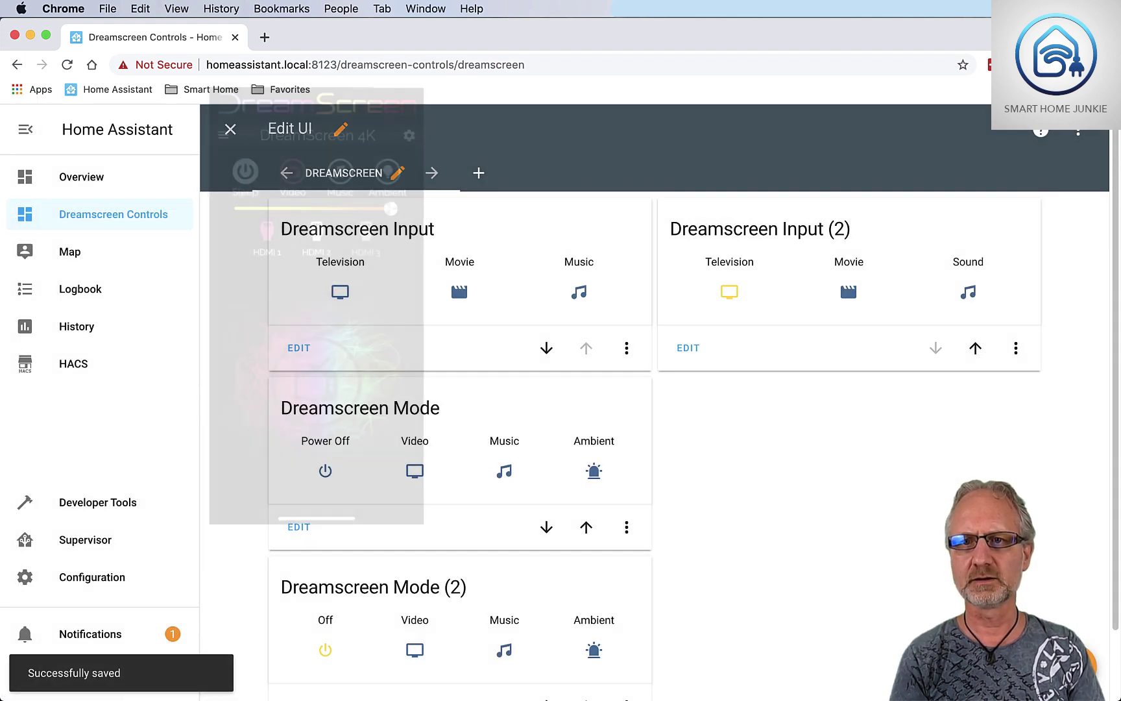
# Step: Test the Dreamscreen Input (2) card by switching the input to Movie and back to Television
pyautogui.scroll(-2, 873, 548)
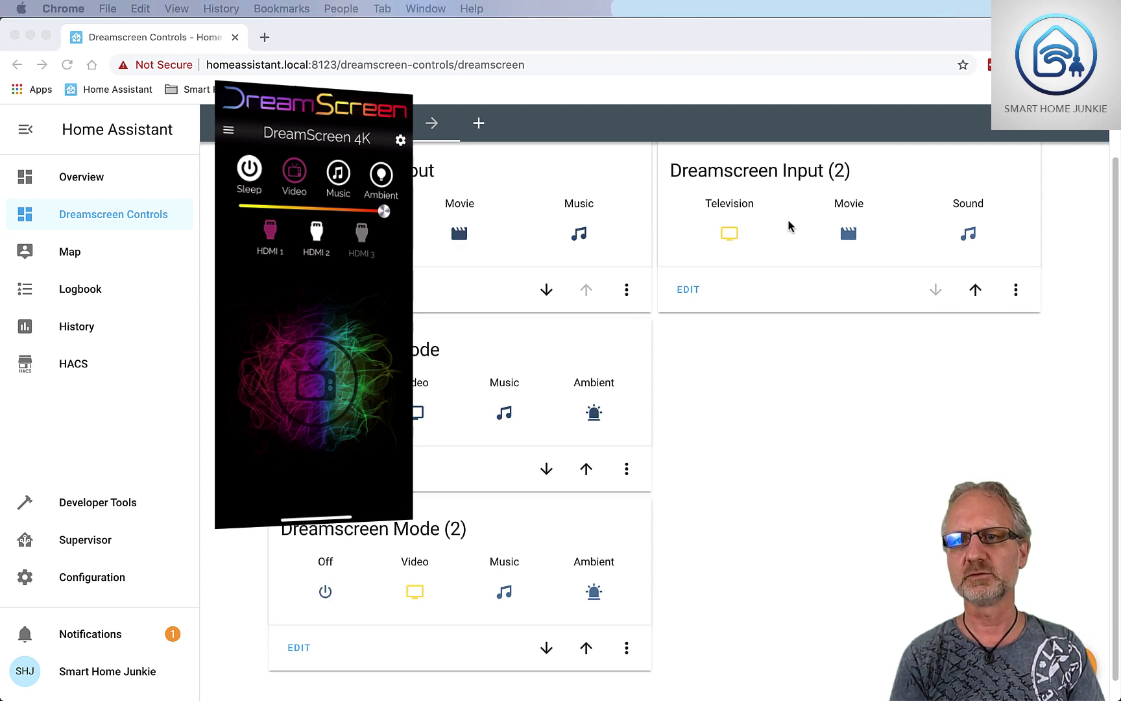
pyautogui.click(848, 238)
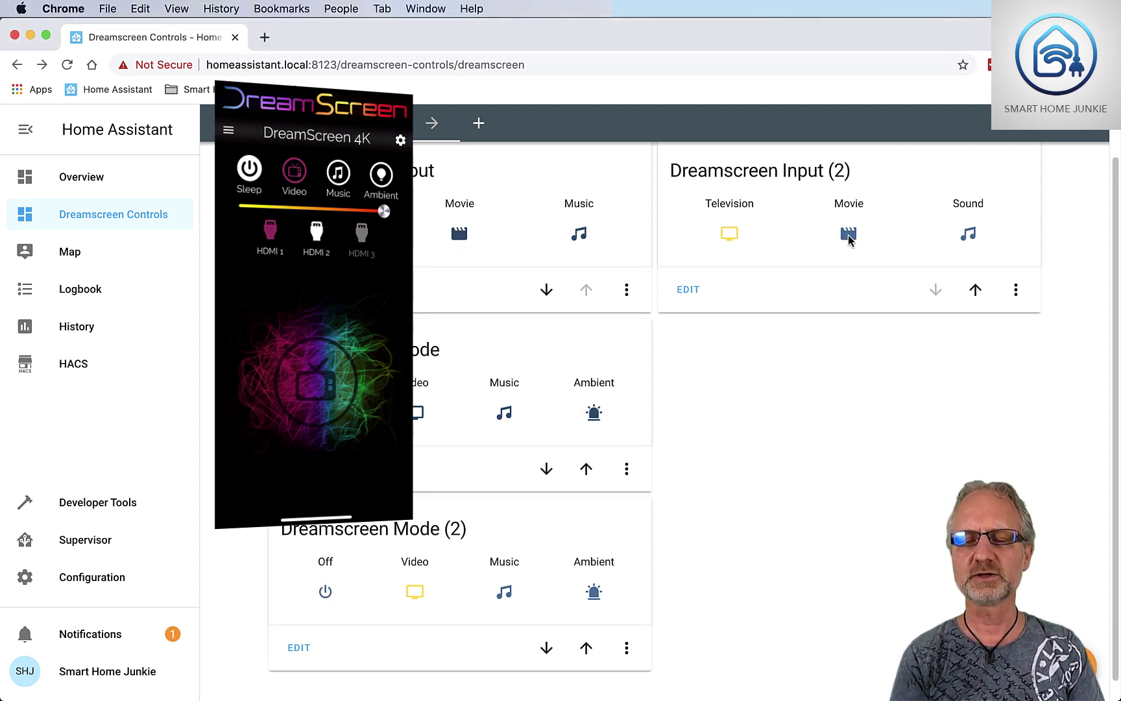
pyautogui.click(850, 240)
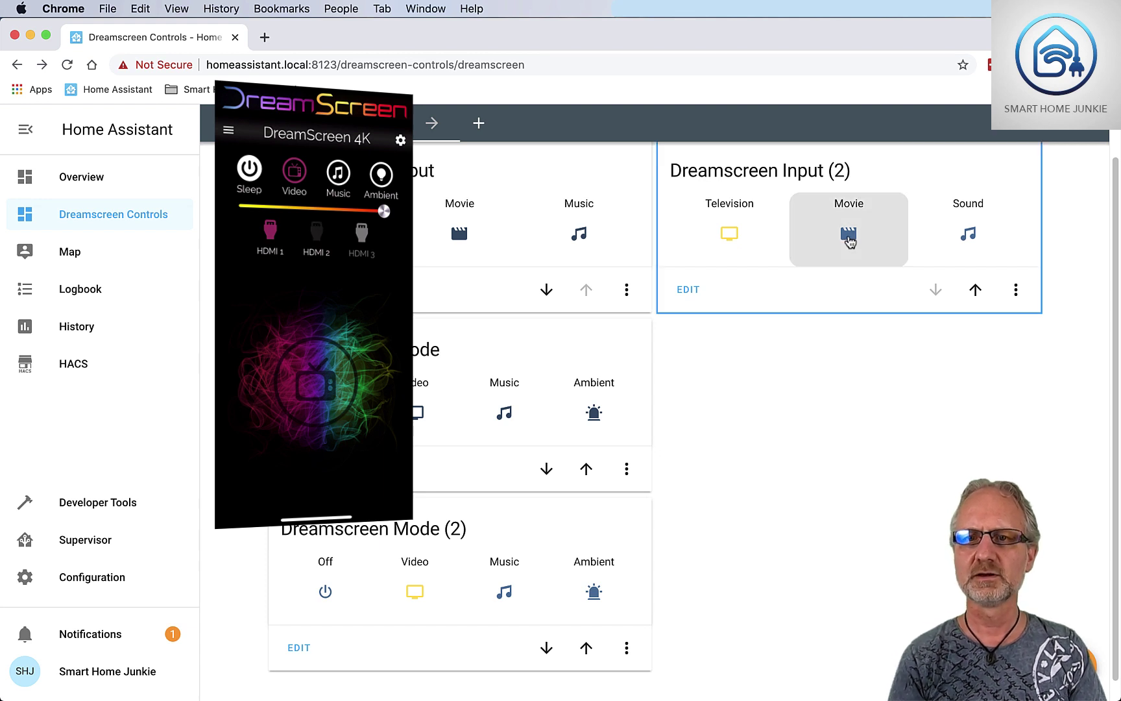
pyautogui.click(727, 239)
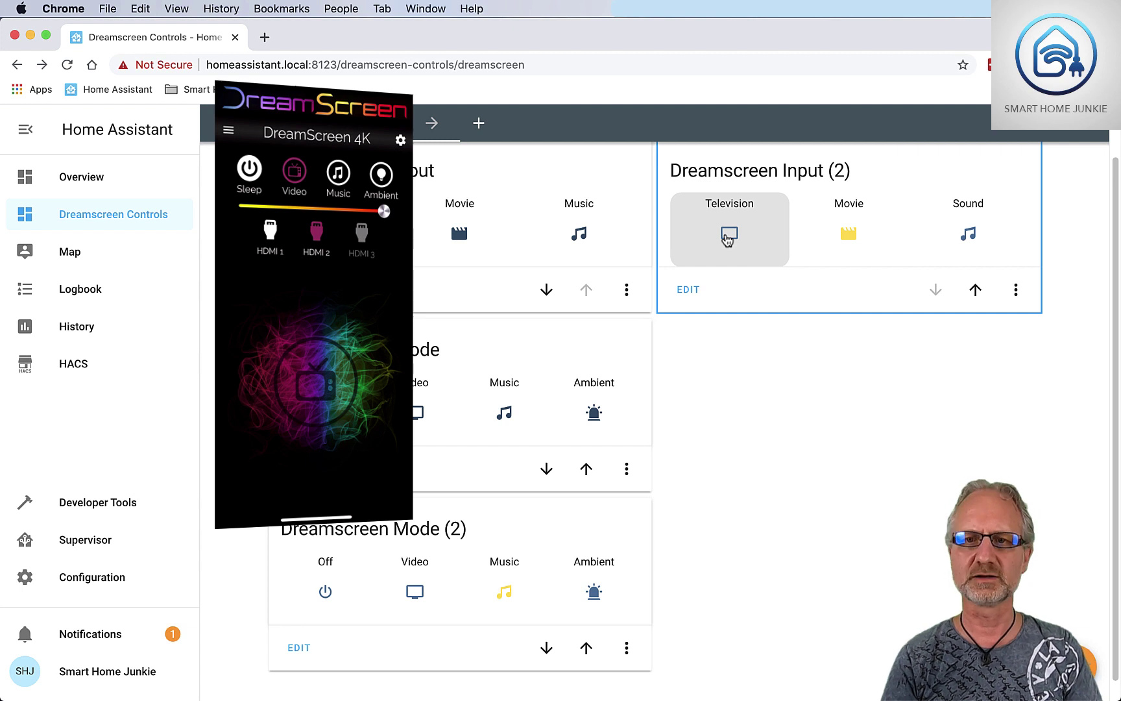
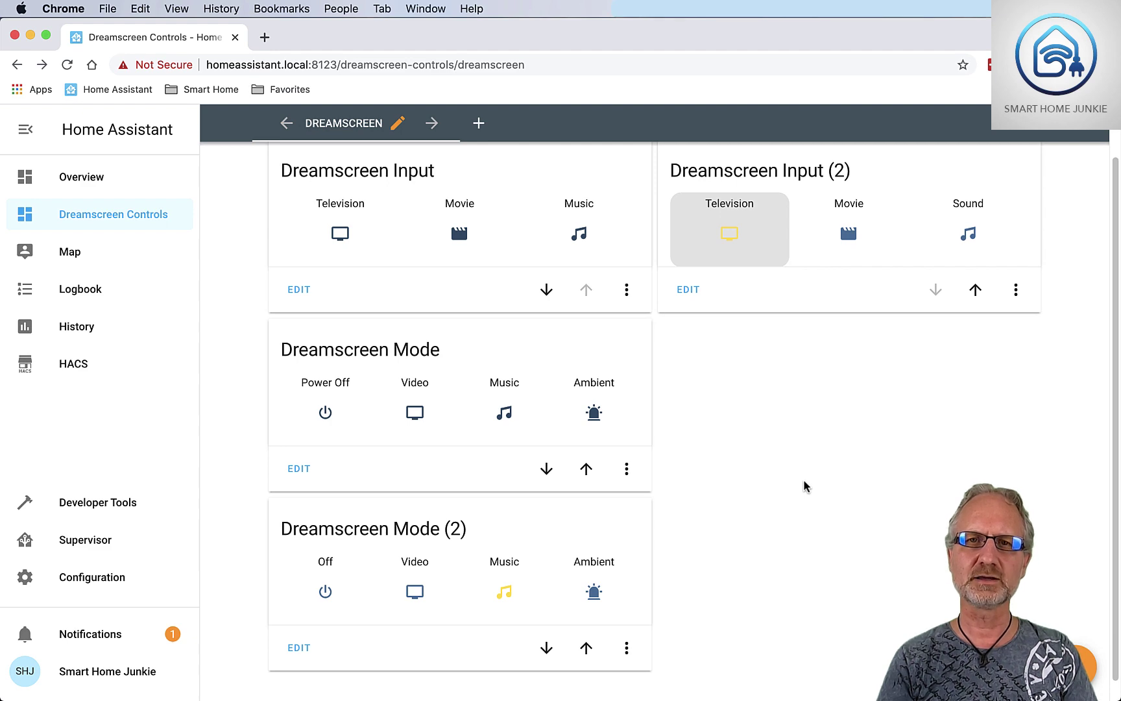
# Step: Add a Vertical Stack card to the Dreamscreen view with a Glance card as its first card
pyautogui.click(1080, 665)
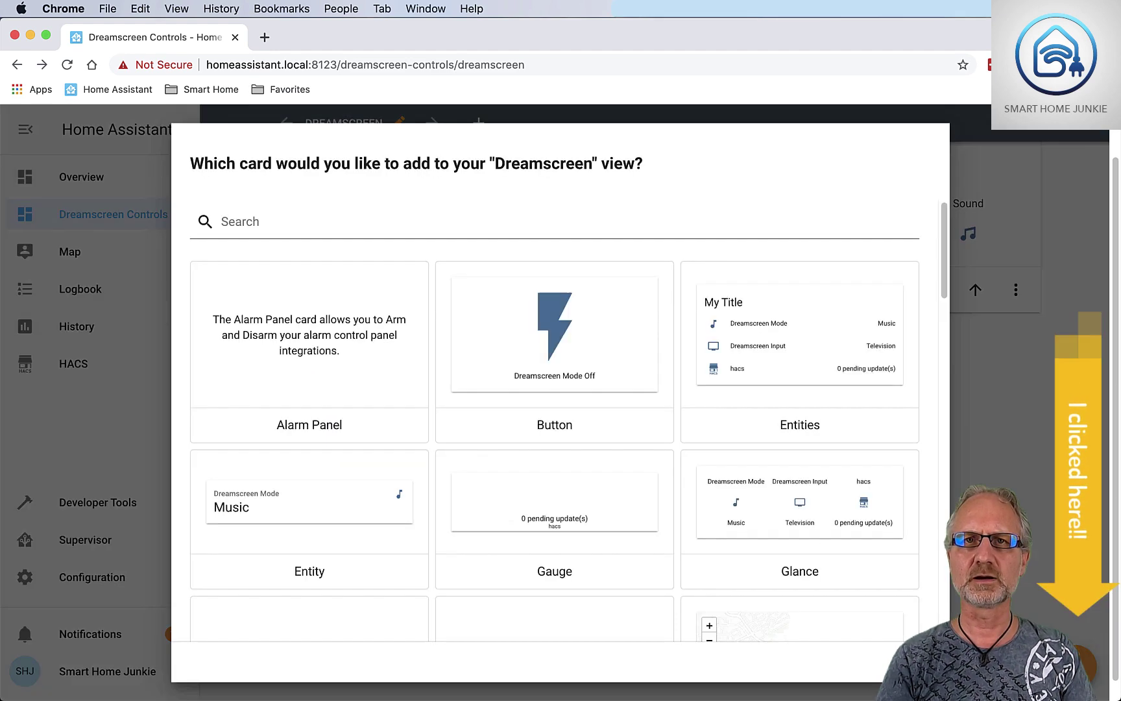
pyautogui.scroll(-3, 610, 502)
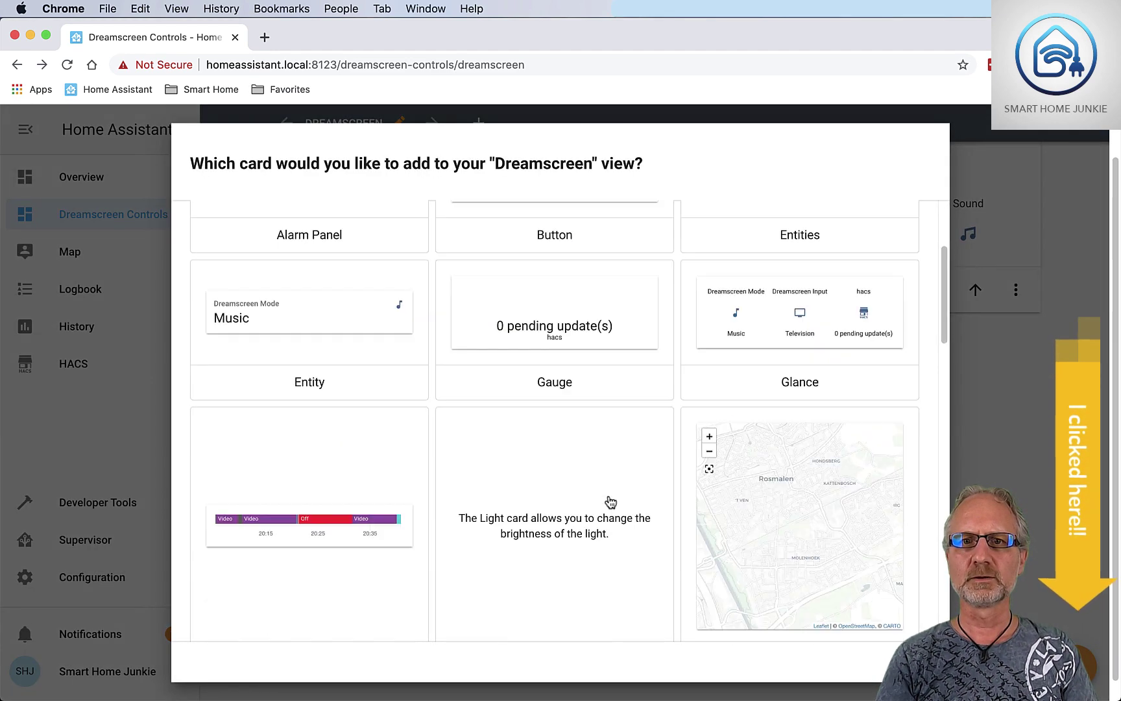
pyautogui.scroll(-20, 610, 501)
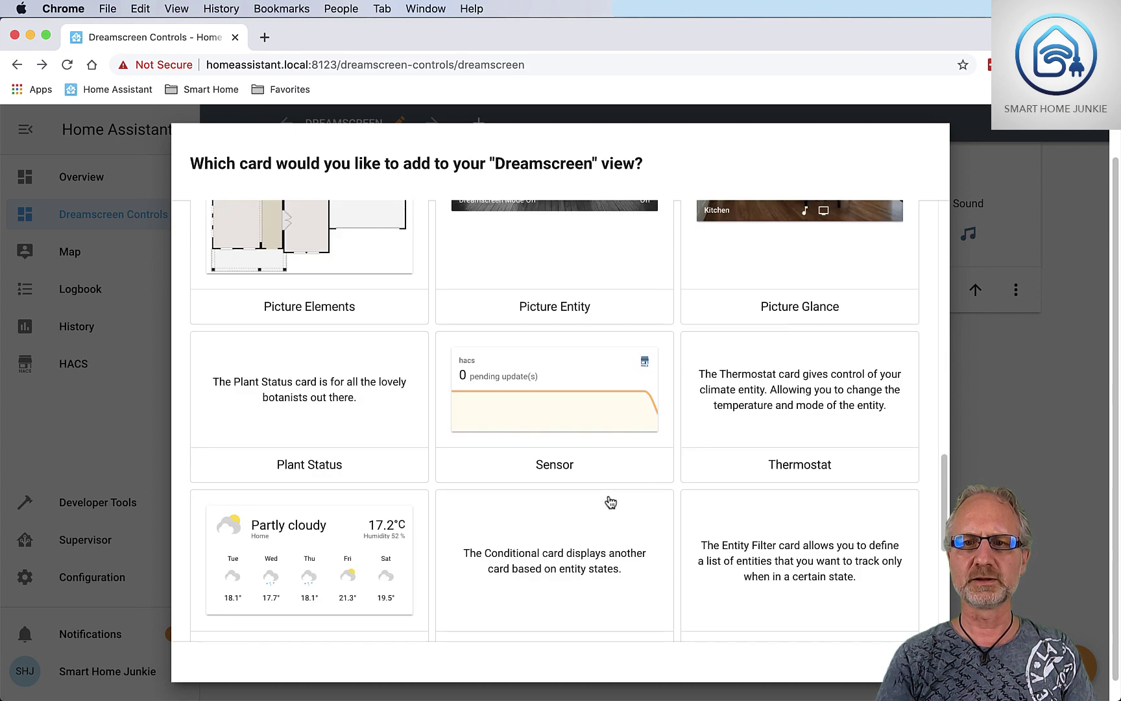
pyautogui.scroll(-5, 609, 501)
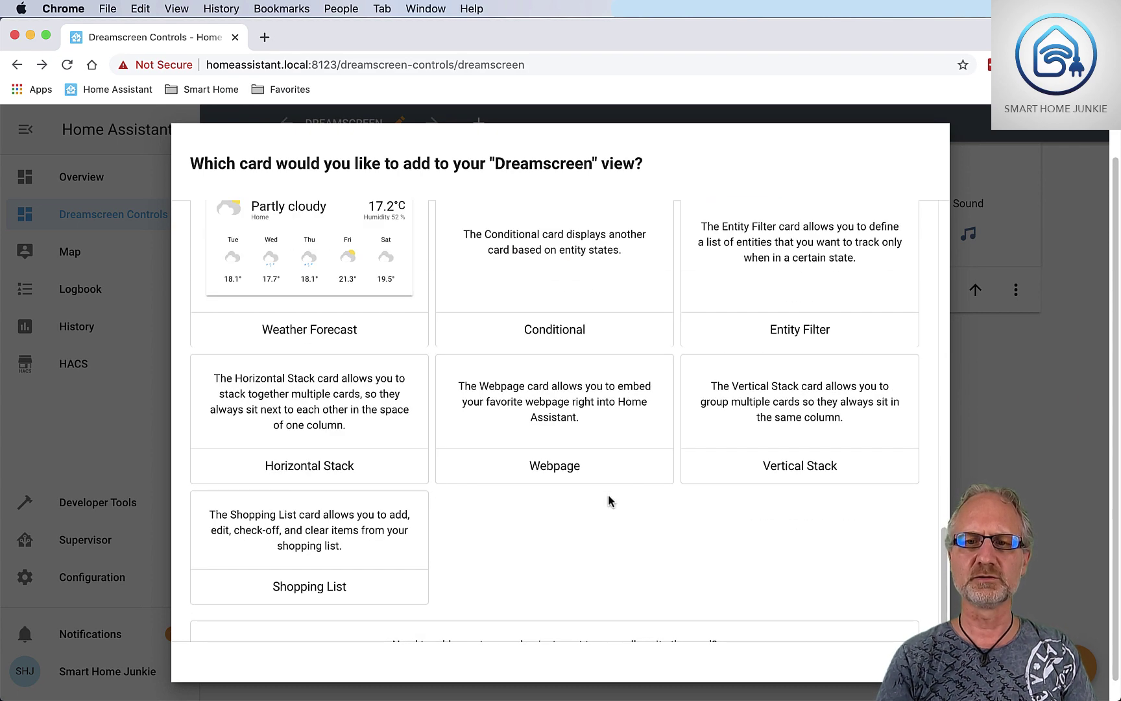
pyautogui.click(797, 467)
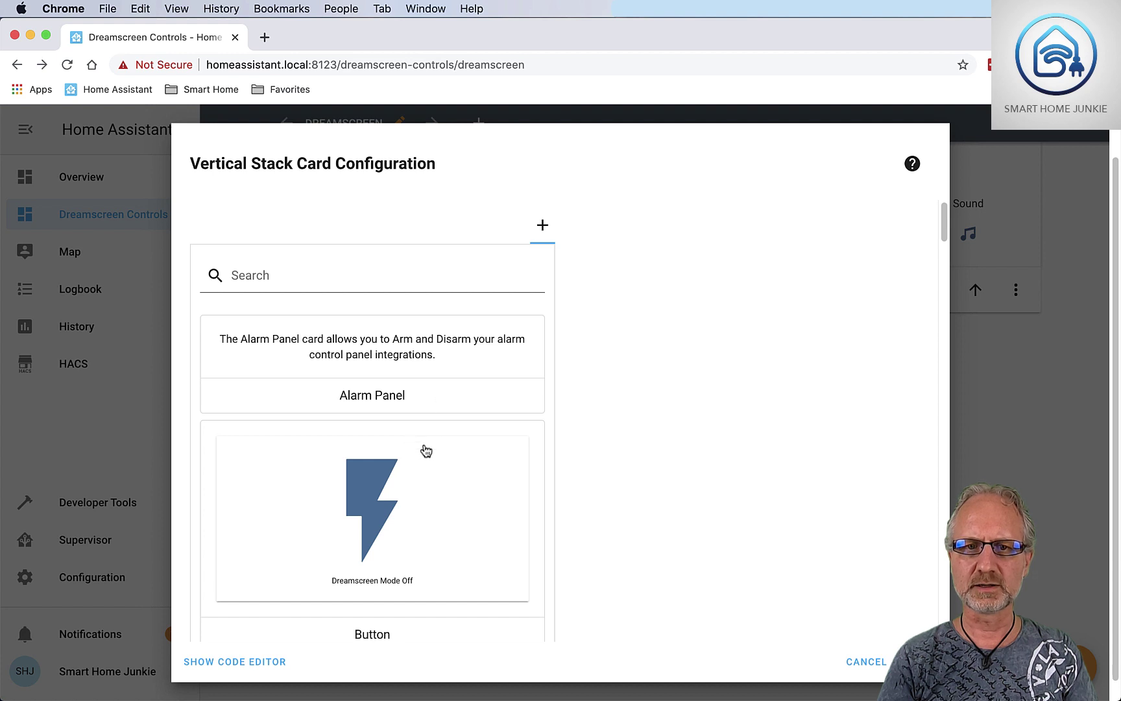
pyautogui.scroll(-10, 425, 450)
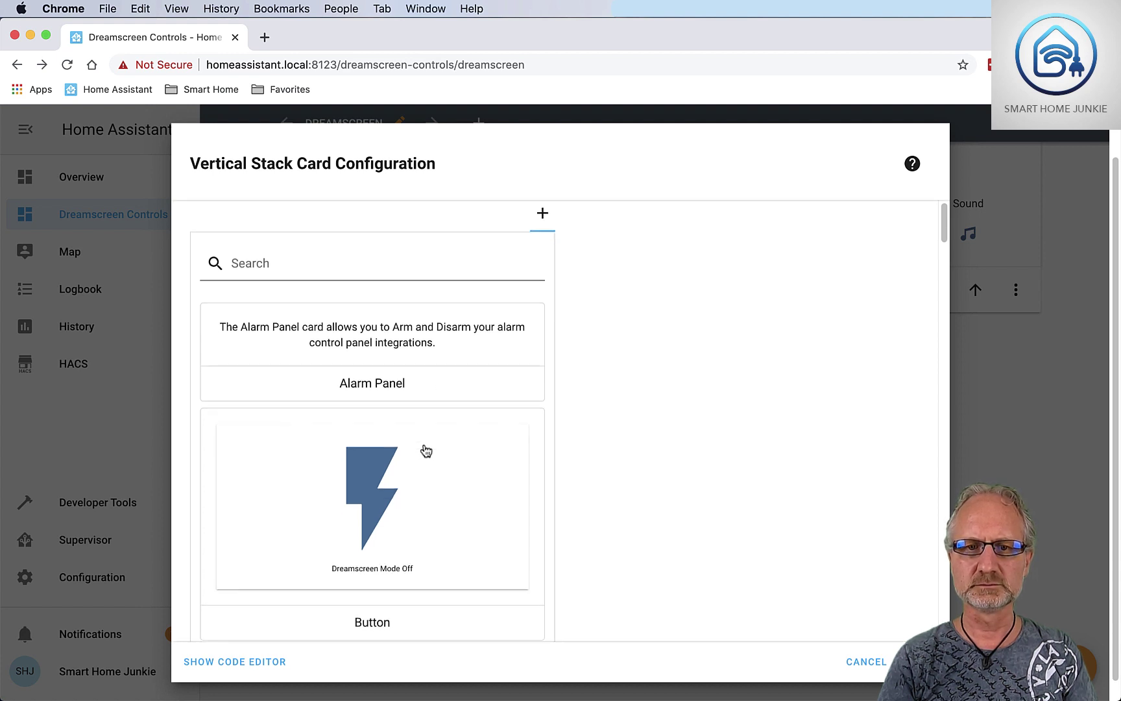
pyautogui.scroll(-6, 425, 450)
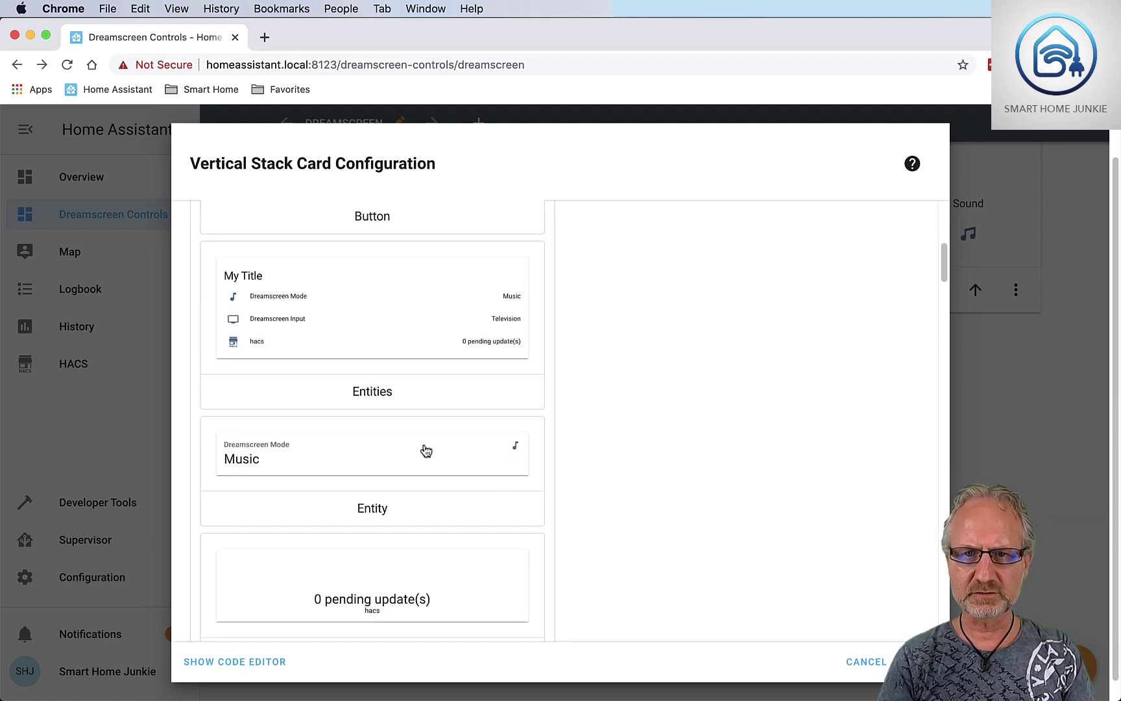
pyautogui.scroll(-8, 426, 451)
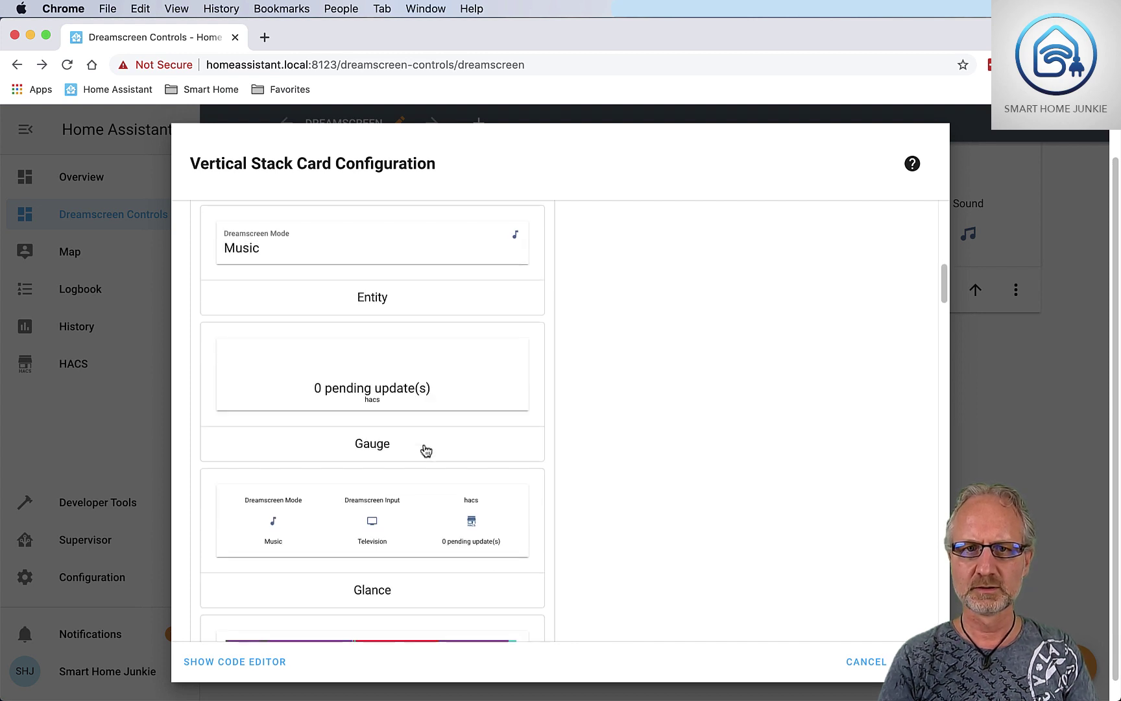
pyautogui.click(384, 352)
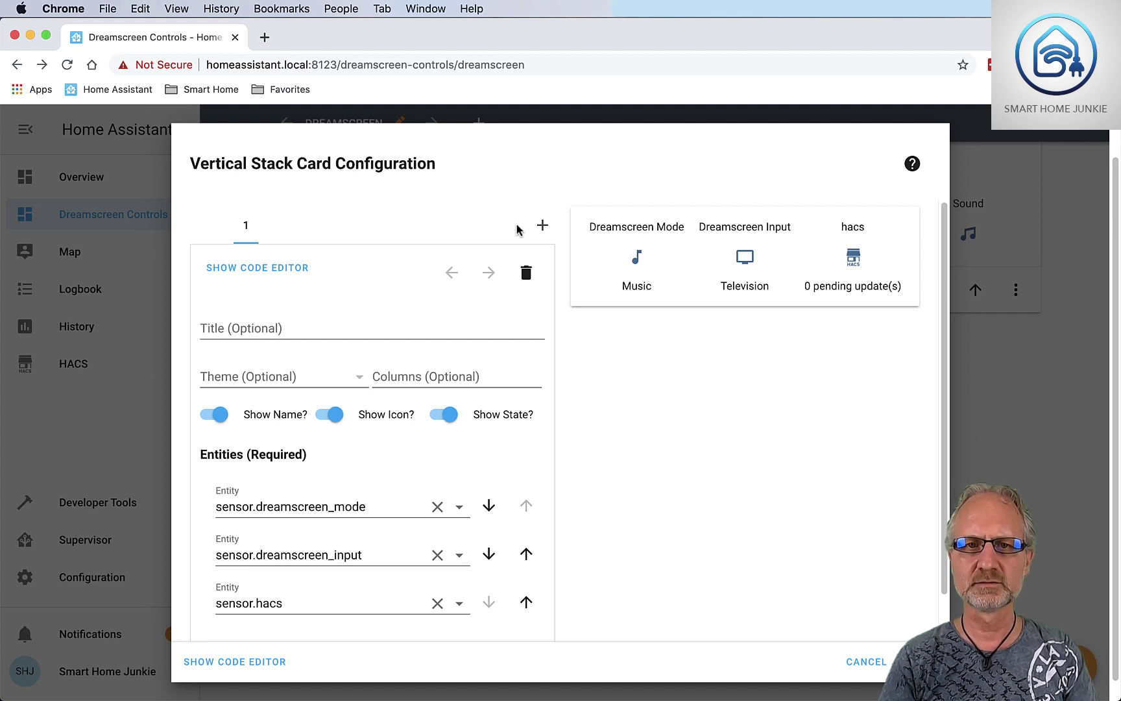
# Step: Add a second Glance card to the vertical stack and save the stack
pyautogui.click(542, 227)
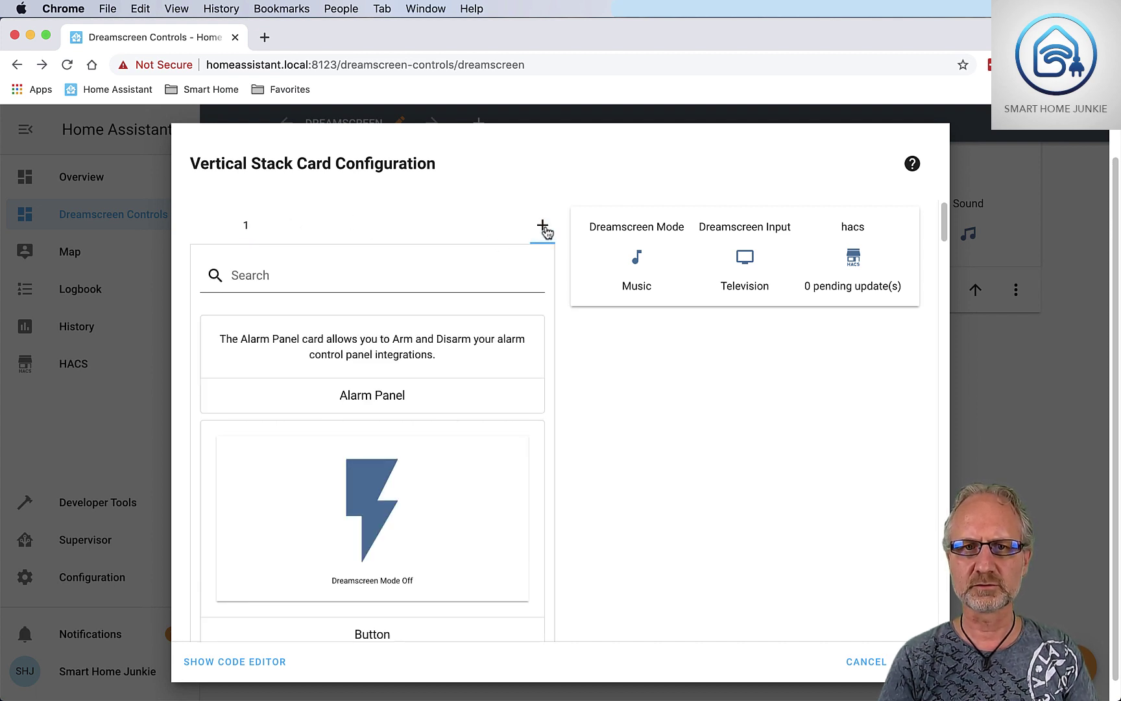
pyautogui.scroll(-6, 425, 350)
pyautogui.scroll(-5, 425, 349)
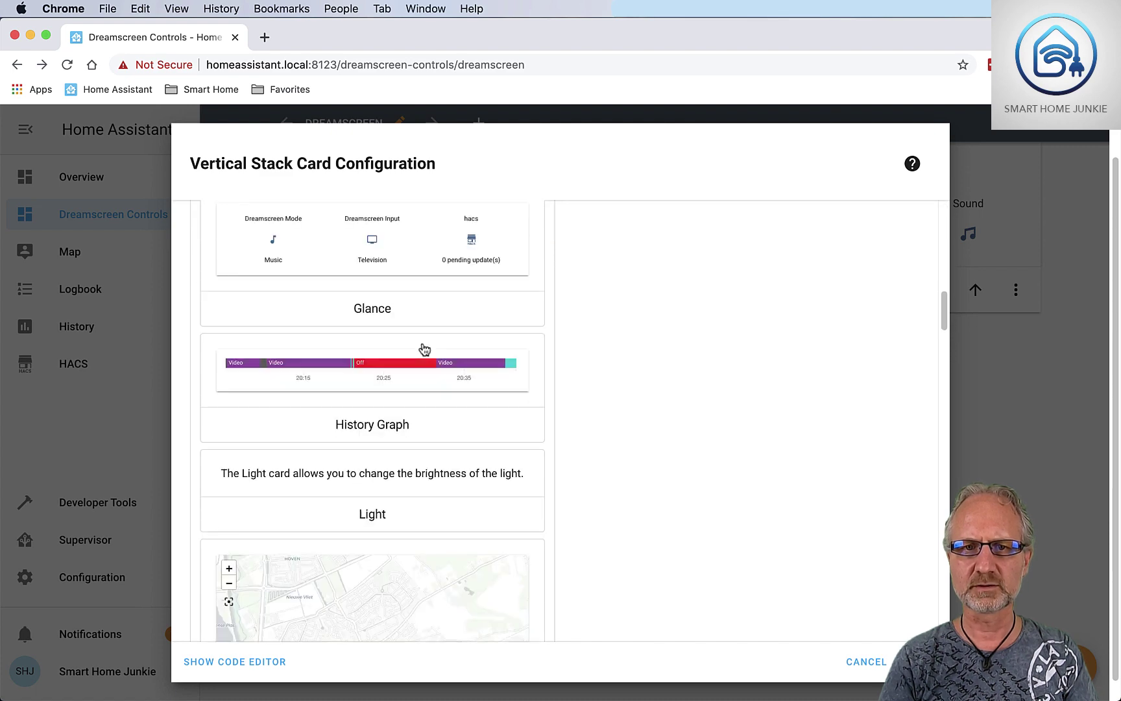
pyautogui.scroll(-10, 425, 349)
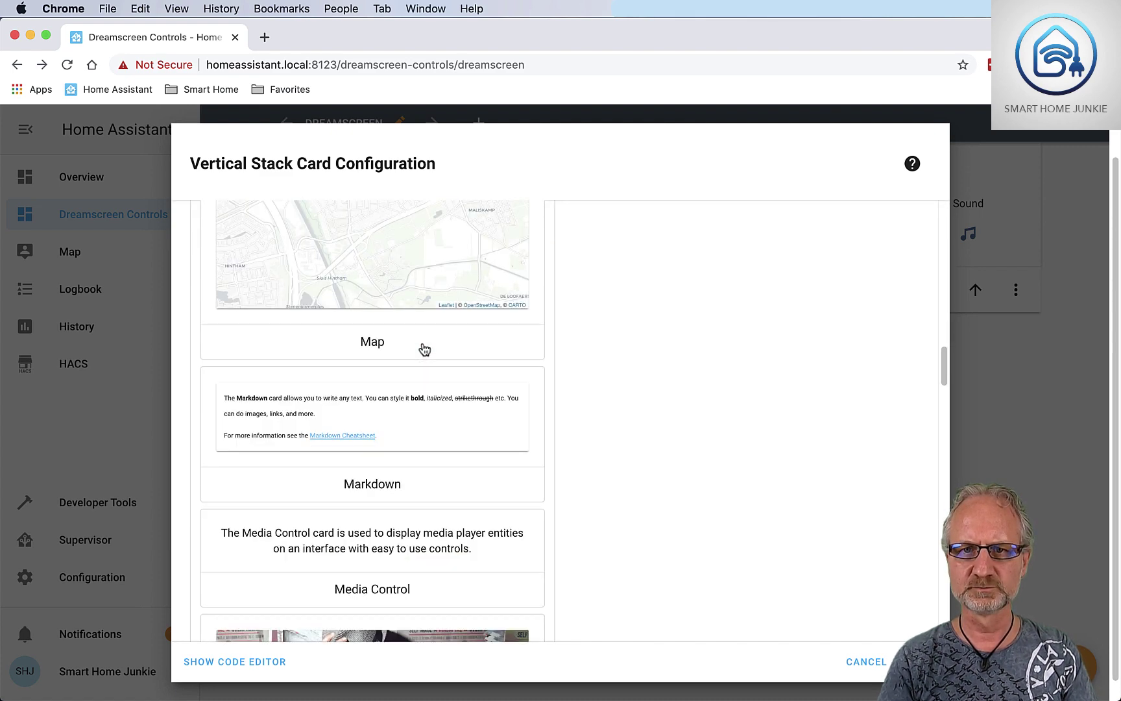
pyautogui.scroll(10, 423, 349)
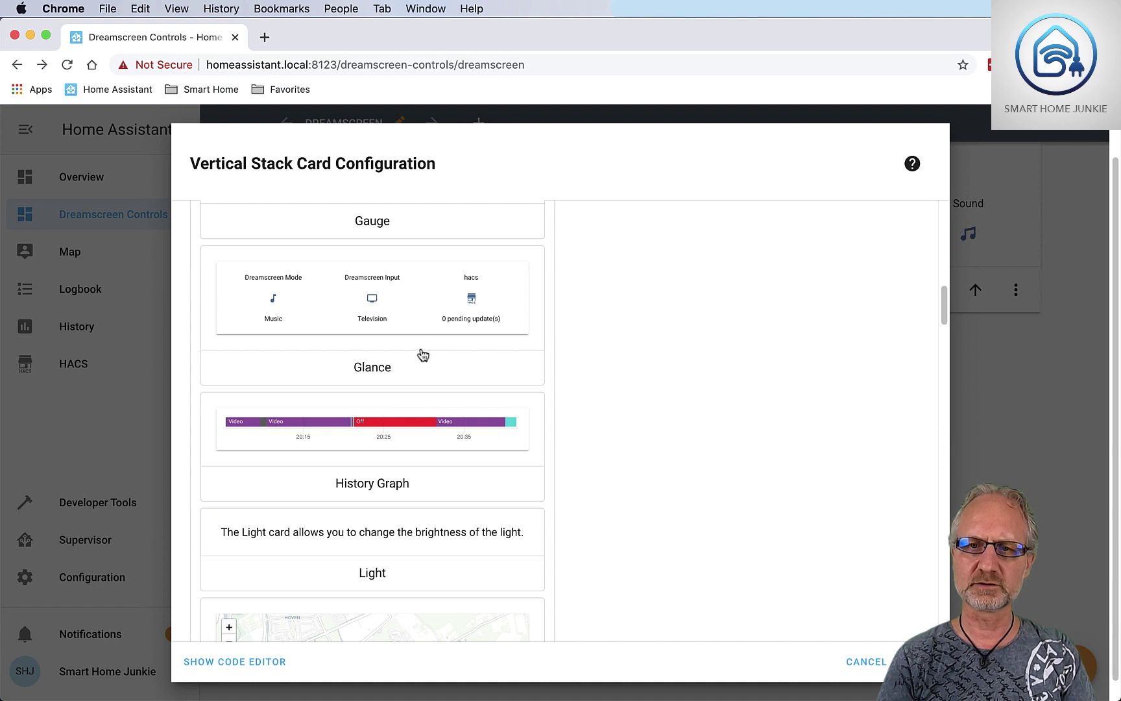
pyautogui.click(399, 371)
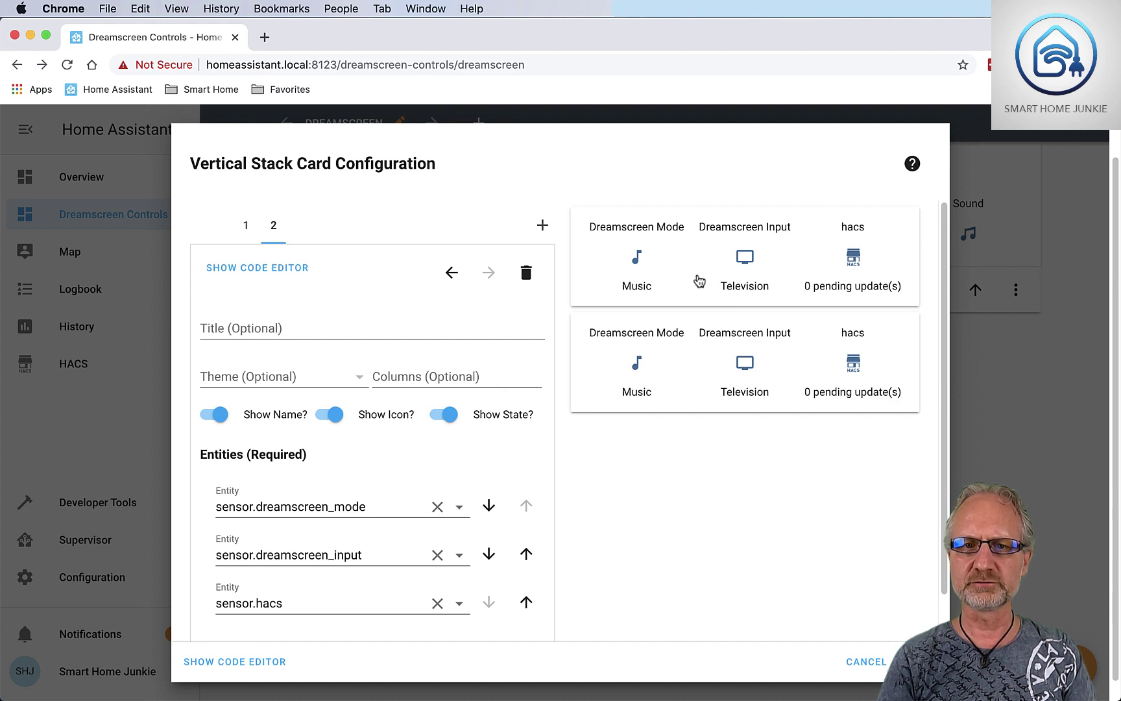
pyautogui.click(920, 662)
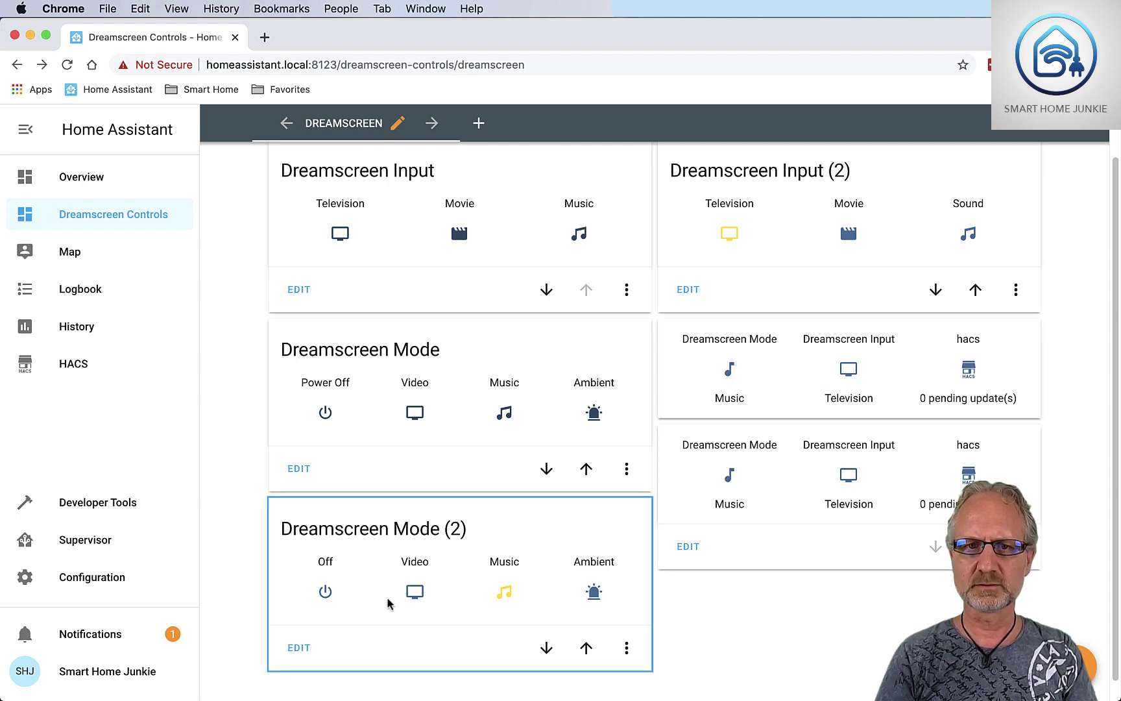
# Step: Copy the complete YAML code of the Dreamscreen Mode (2) card and close its configuration without saving
pyautogui.click(304, 651)
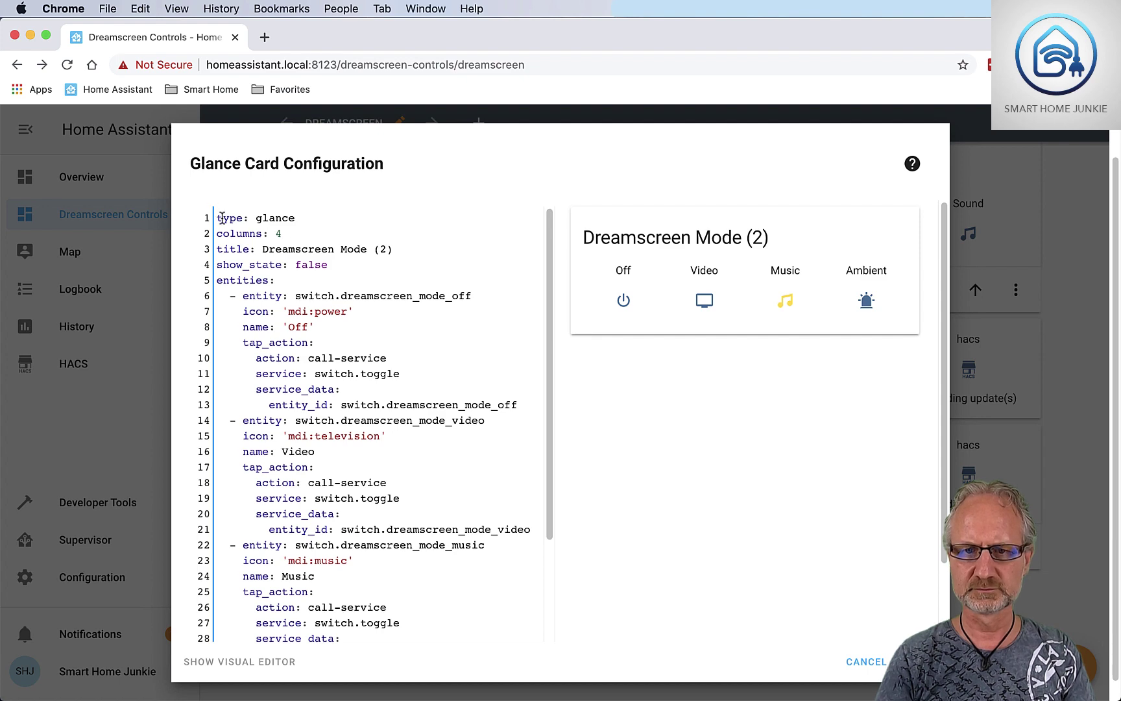
pyautogui.moveTo(218, 217); pyautogui.dragTo(391, 676)
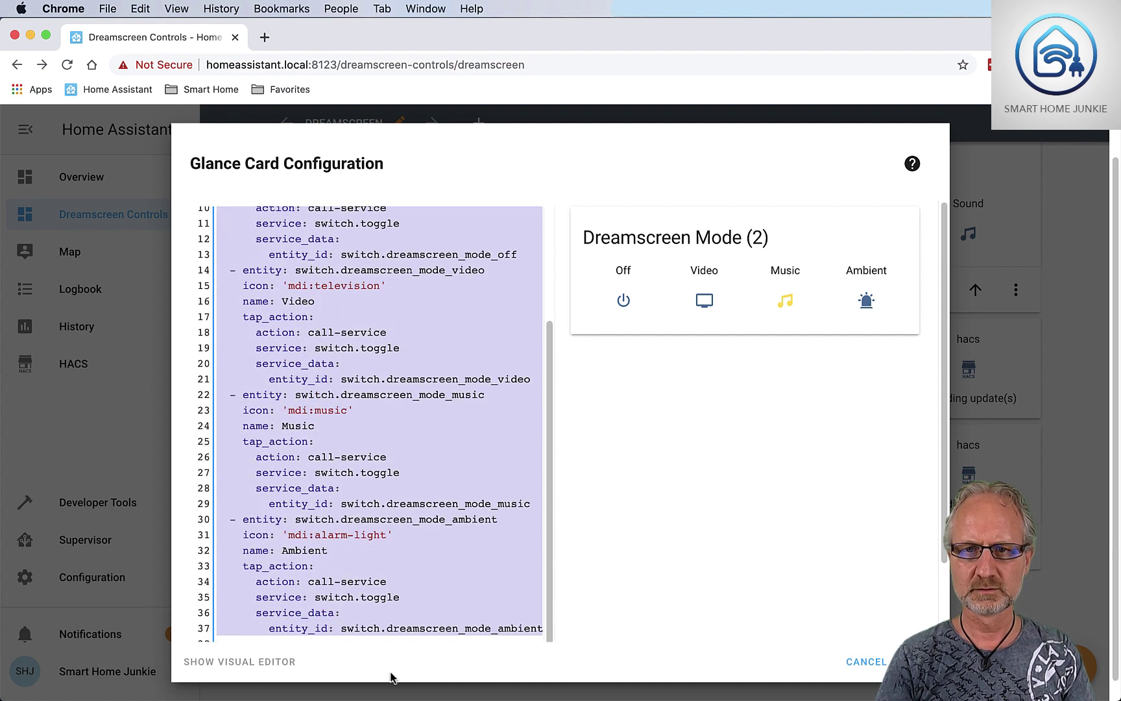
pyautogui.rightClick(331, 550)
pyautogui.click(383, 460)
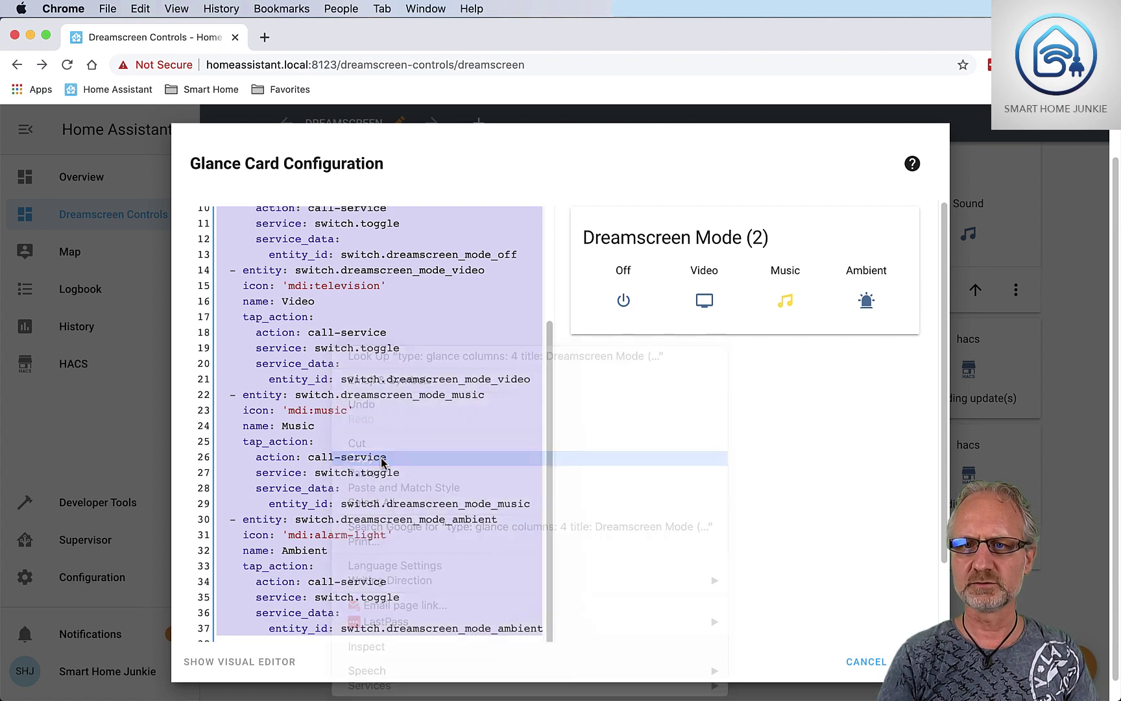
pyautogui.click(865, 662)
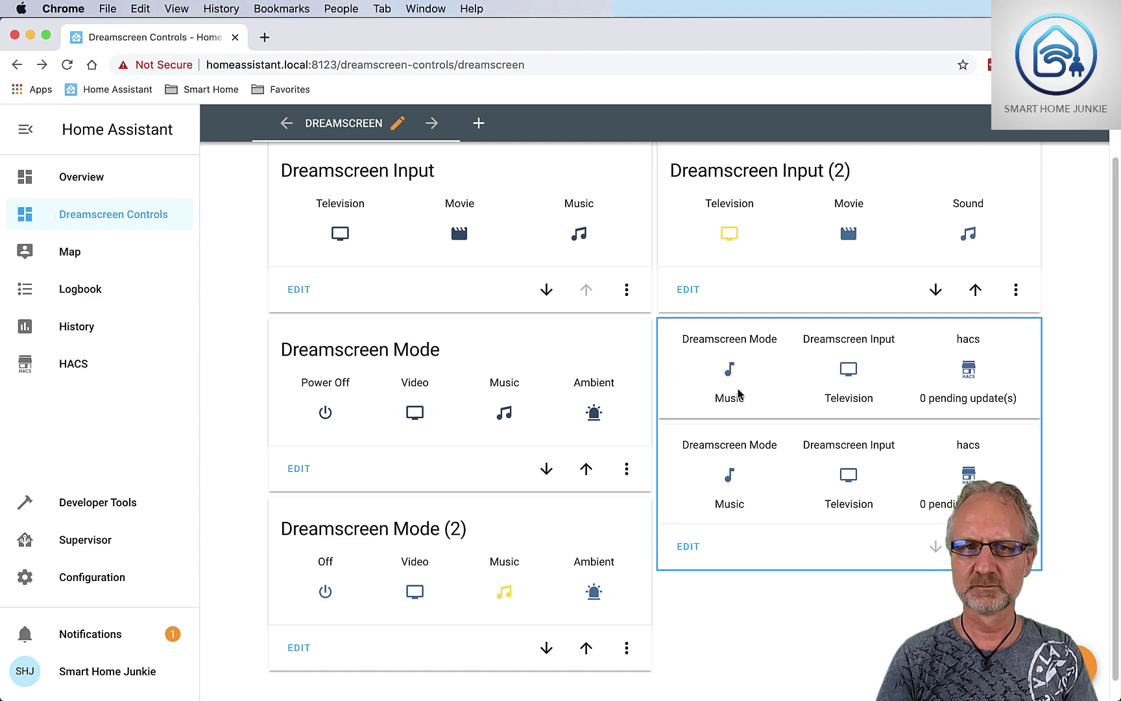
# Step: Replace the code of the vertical stack's first card with the copied Dreamscreen Mode (2) code and save the stack
pyautogui.click(689, 546)
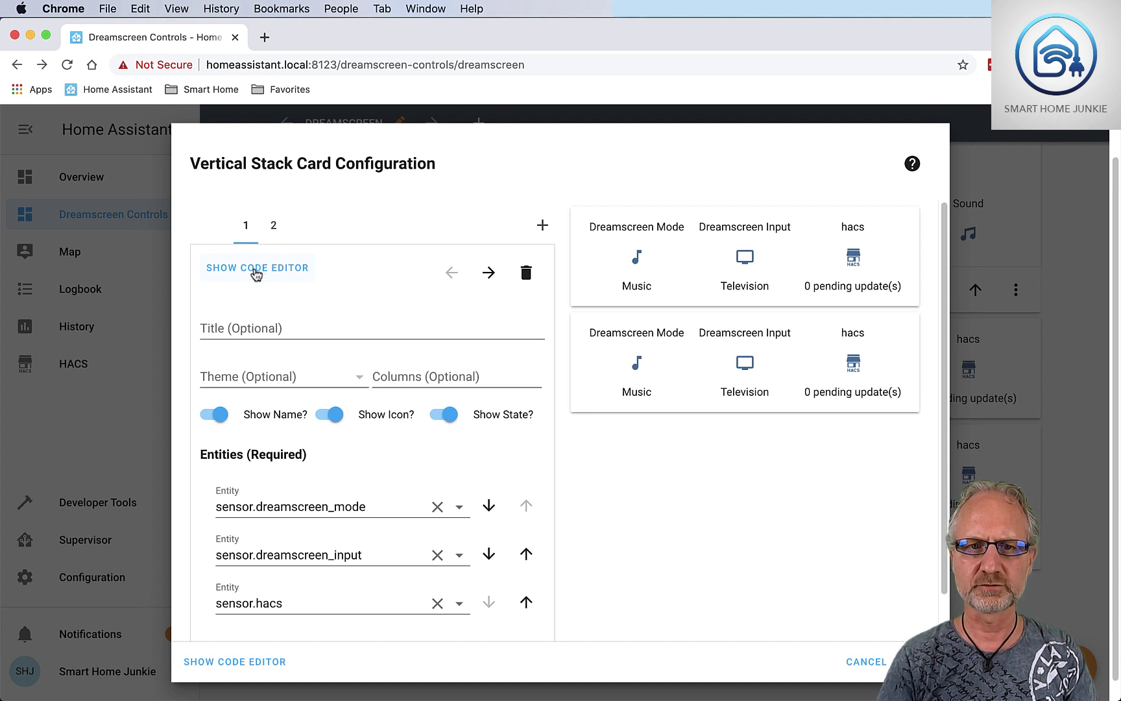
pyautogui.click(256, 275)
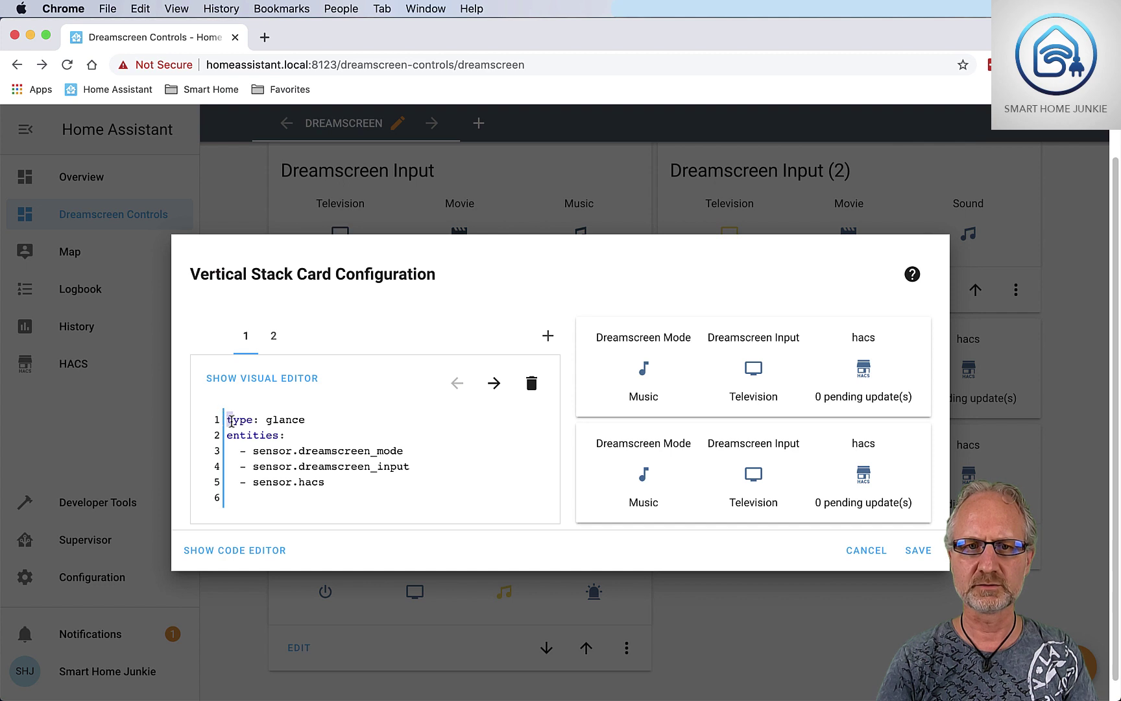
pyautogui.moveTo(230, 422); pyautogui.dragTo(374, 514)
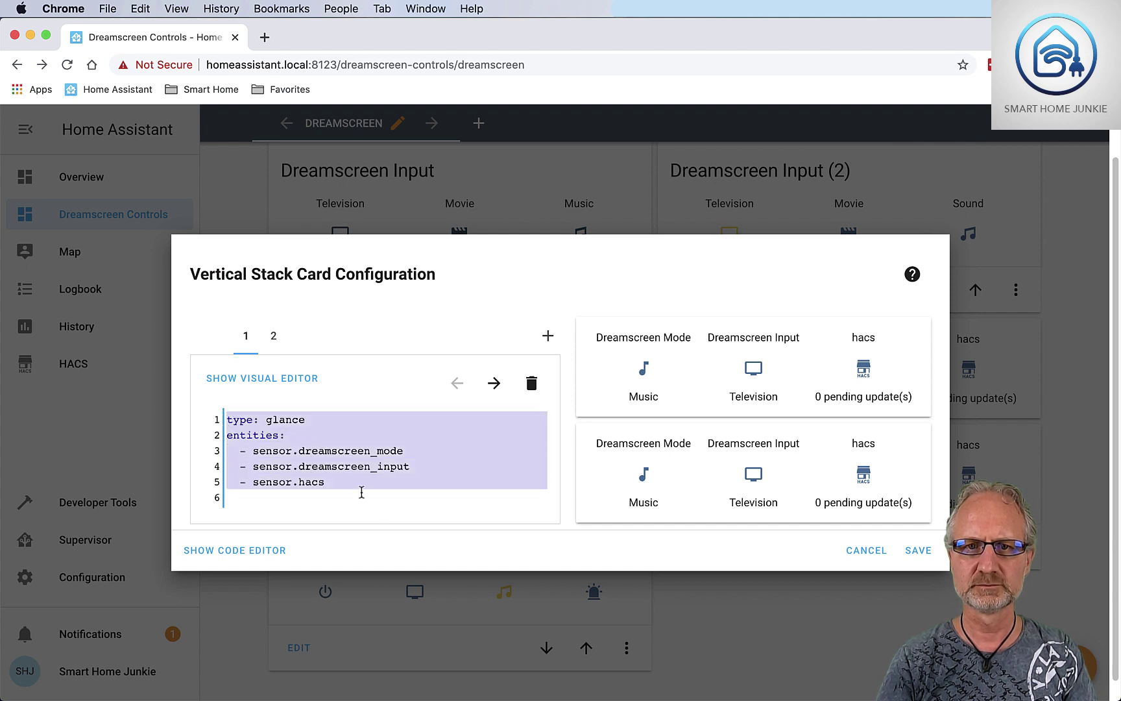
pyautogui.press('BackSpace')
pyautogui.rightClick(234, 421)
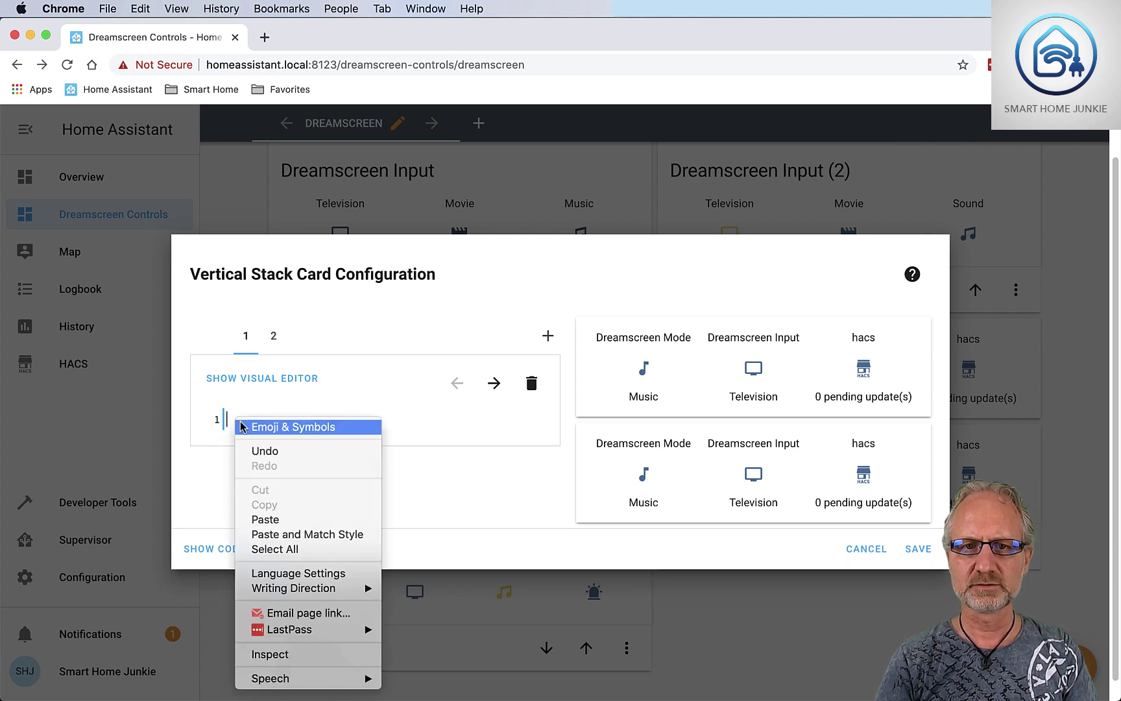
pyautogui.click(277, 519)
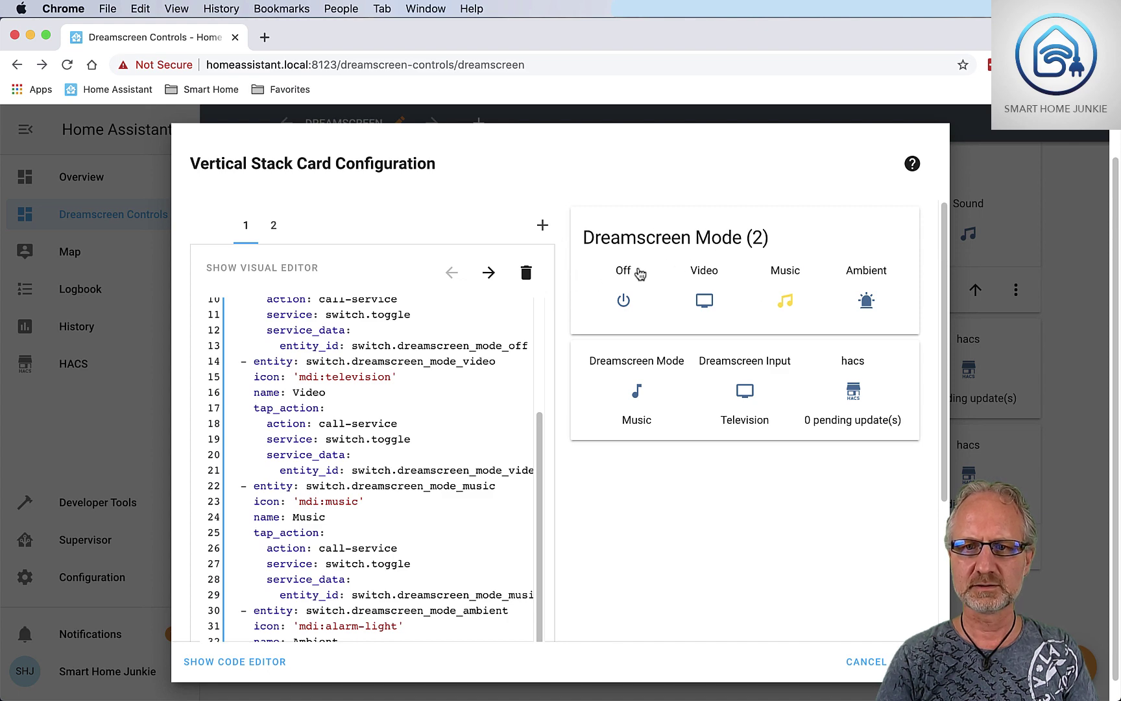
pyautogui.scroll(5, 397, 327)
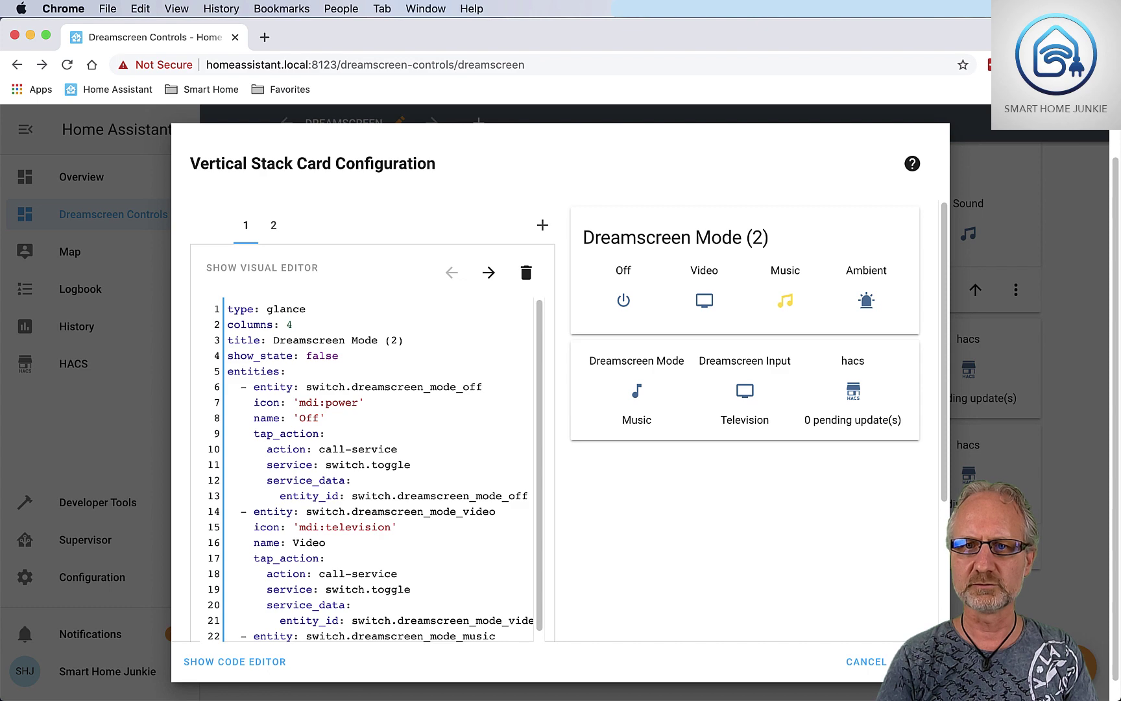
pyautogui.click(916, 661)
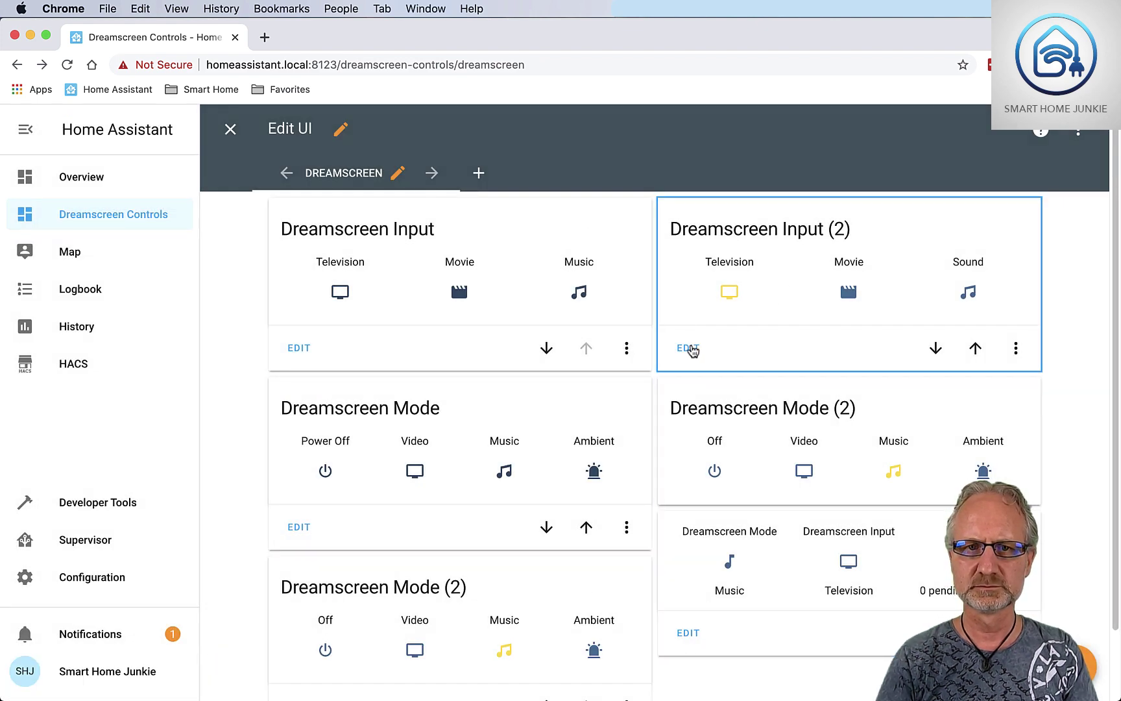
# Step: Copy the complete YAML code of the Dreamscreen Input (2) card and close its configuration without saving
pyautogui.click(688, 348)
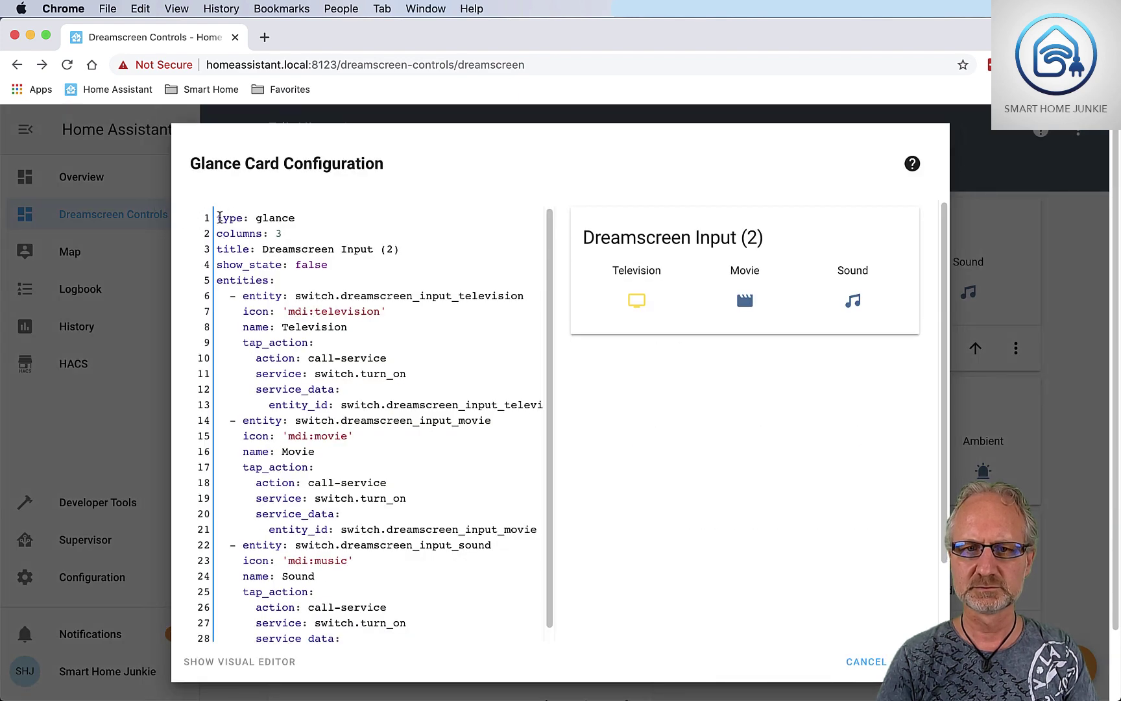
pyautogui.moveTo(217, 217); pyautogui.dragTo(438, 688)
pyautogui.rightClick(364, 474)
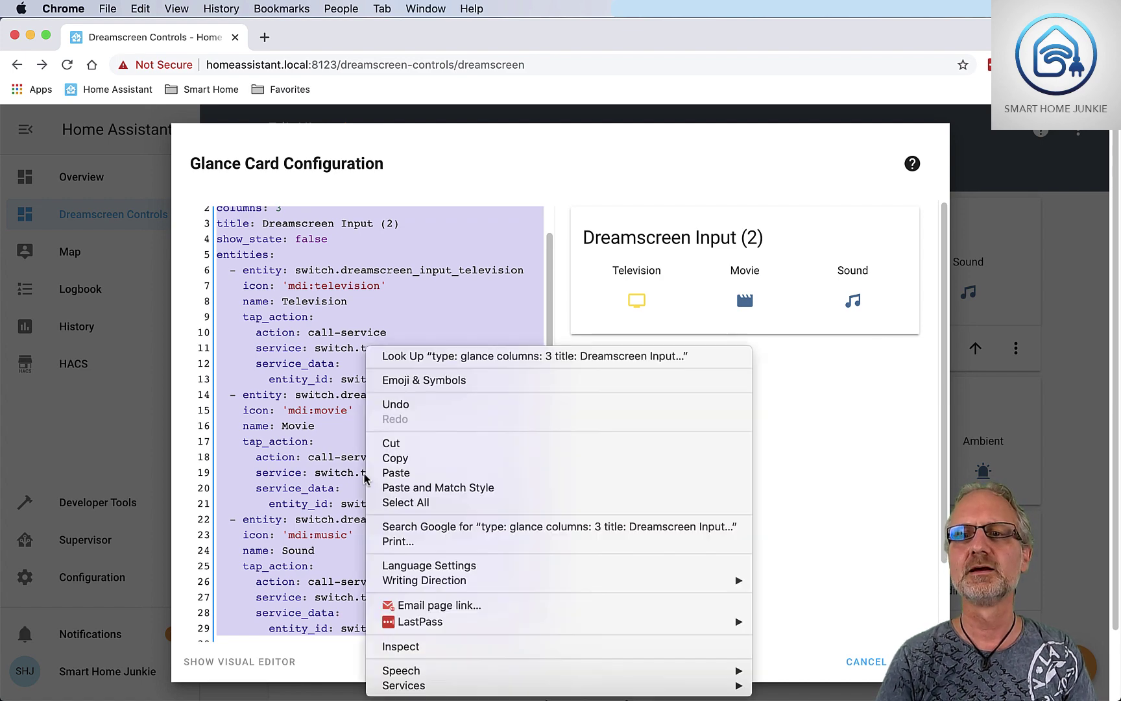
pyautogui.click(415, 459)
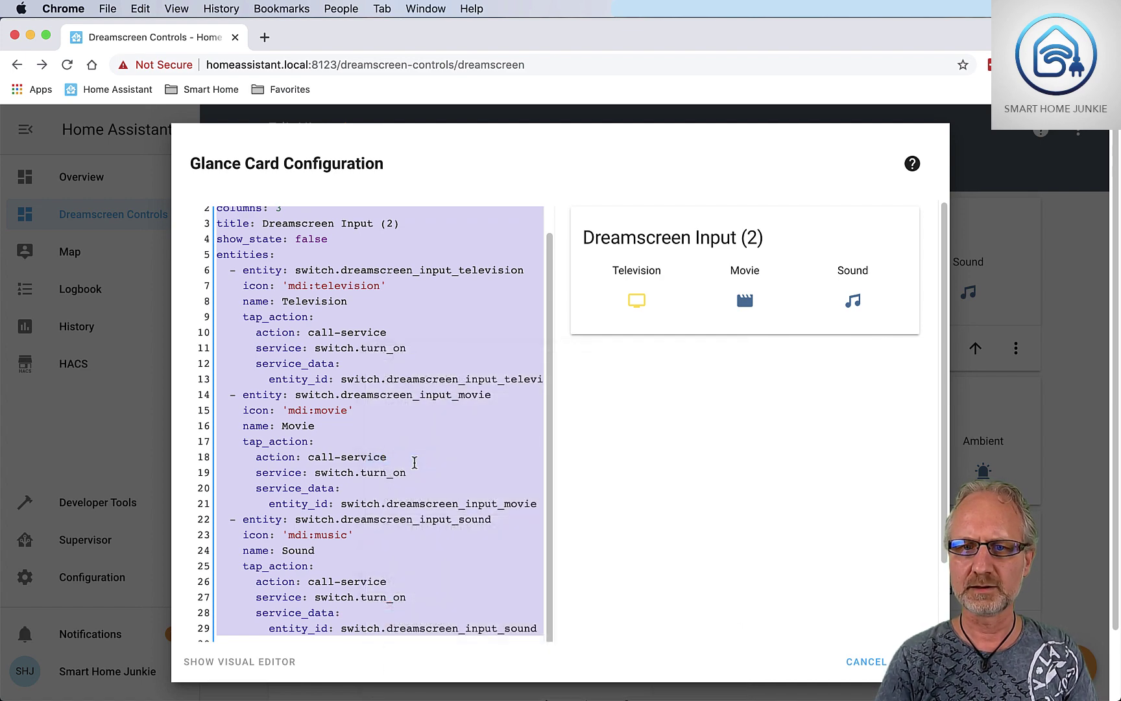
pyautogui.click(865, 662)
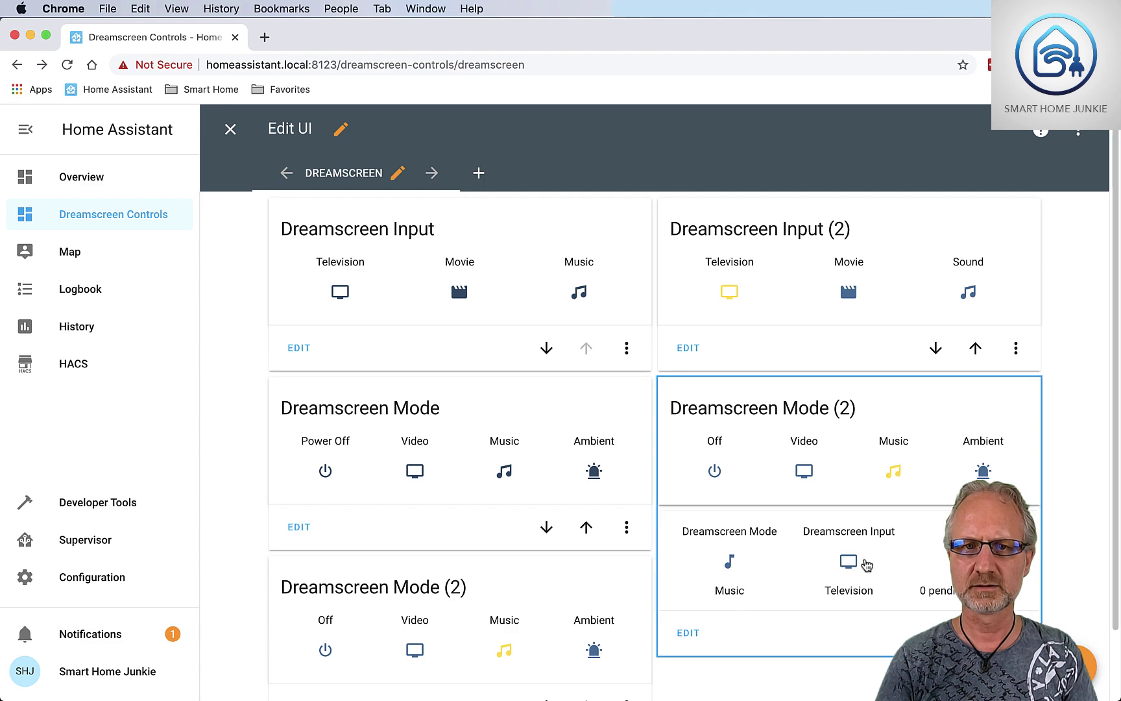
# Step: Replace the code of the vertical stack's second card with the copied Dreamscreen Input (2) code and save the stack
pyautogui.click(686, 633)
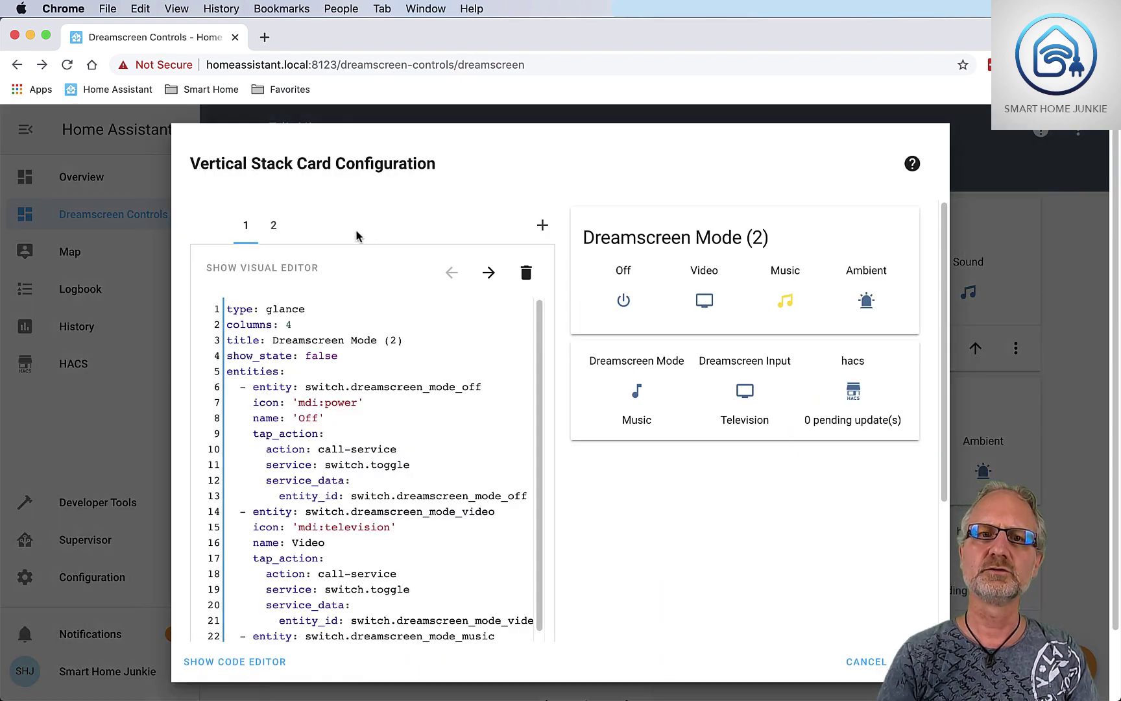
pyautogui.click(274, 227)
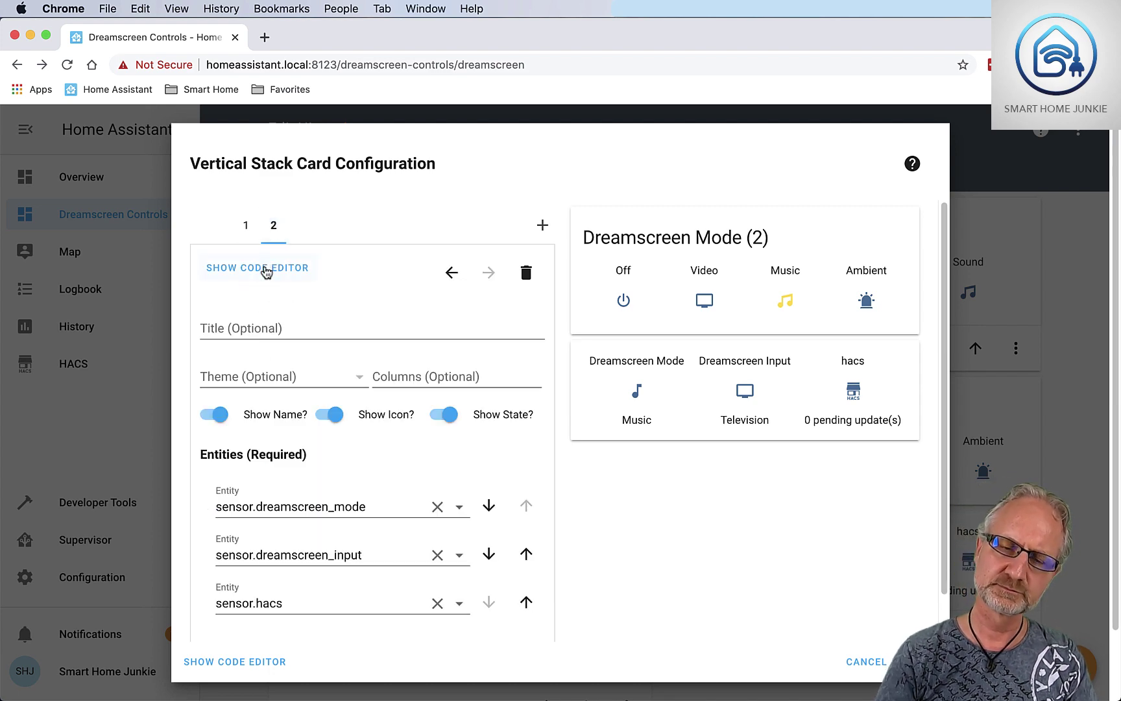
pyautogui.click(262, 267)
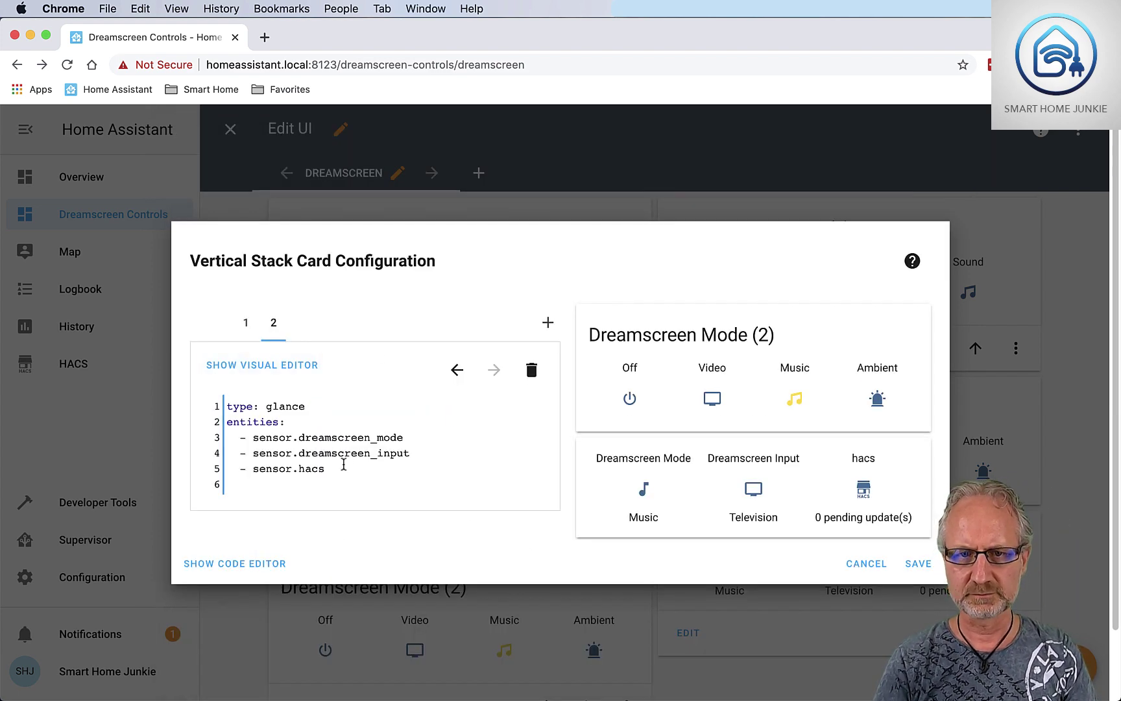
pyautogui.moveTo(334, 471); pyautogui.dragTo(209, 406)
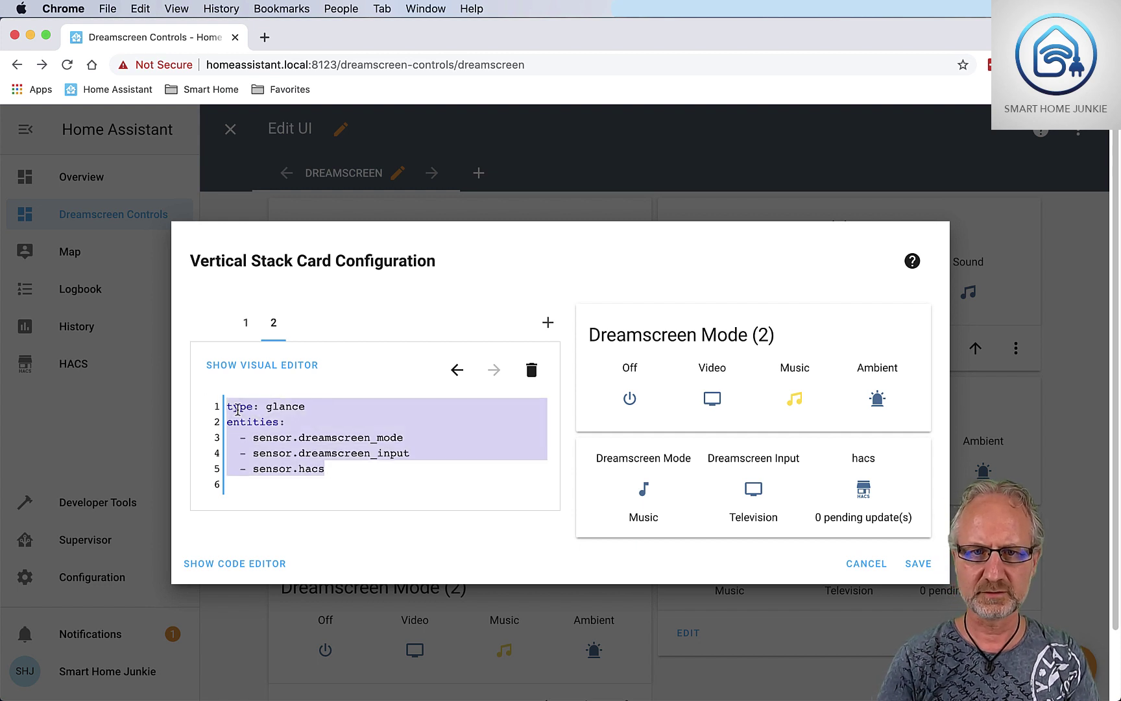
pyautogui.press('BackSpace')
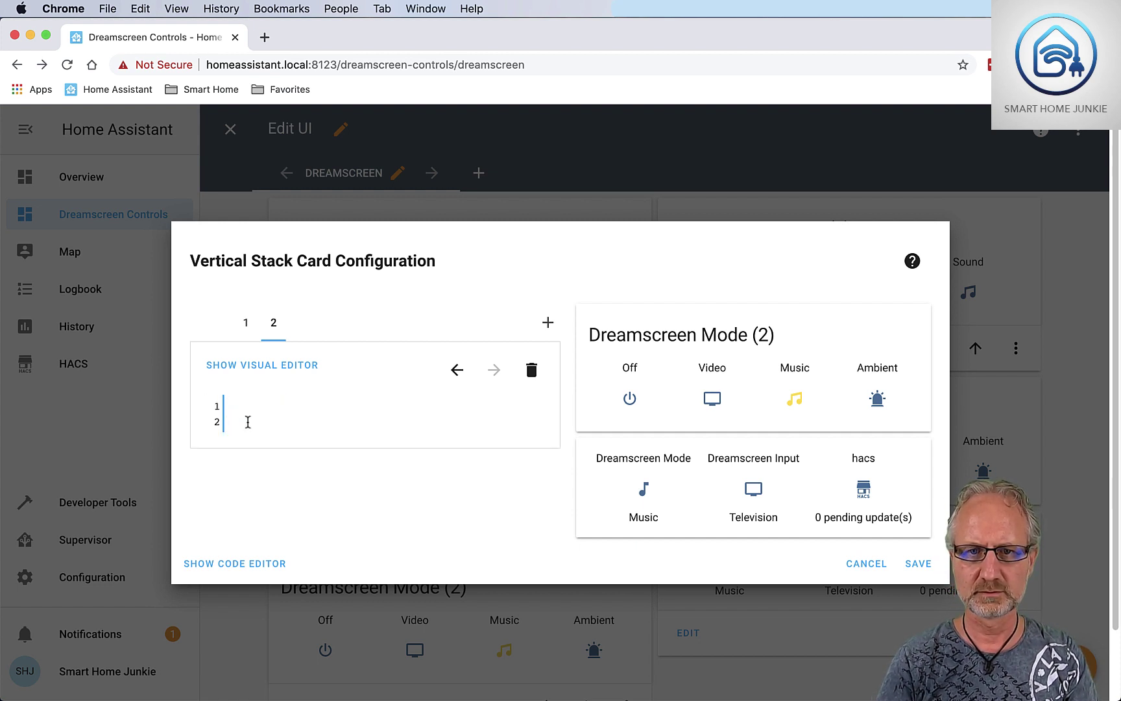
pyautogui.rightClick(238, 407)
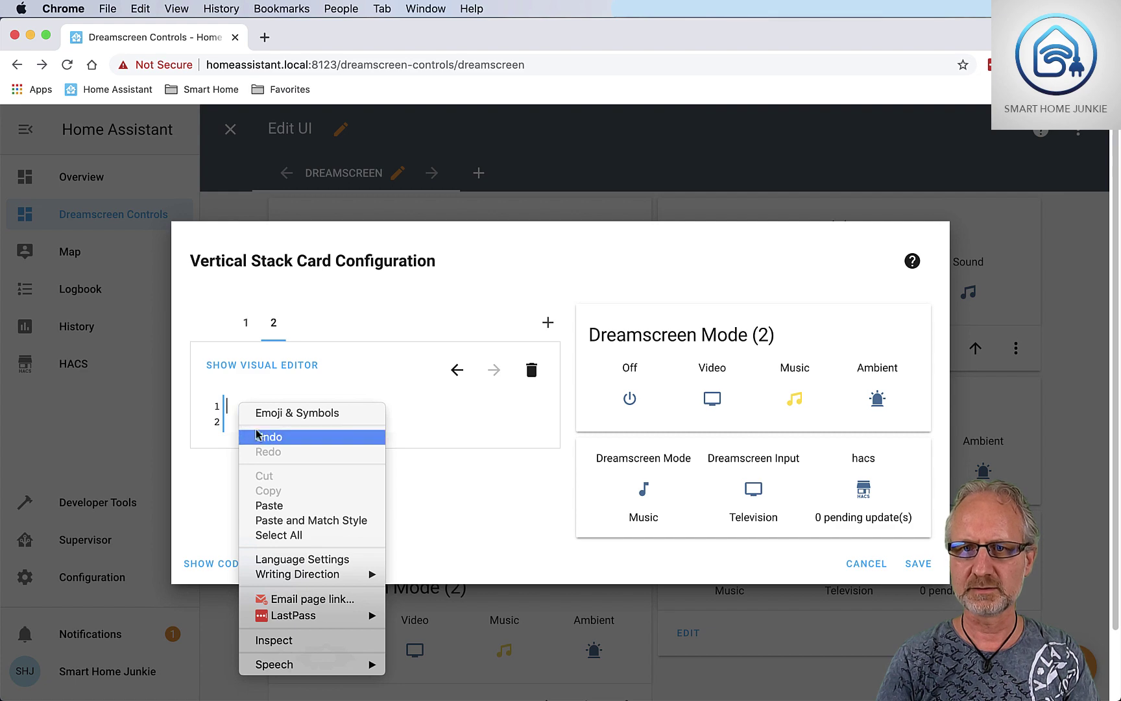
pyautogui.click(292, 505)
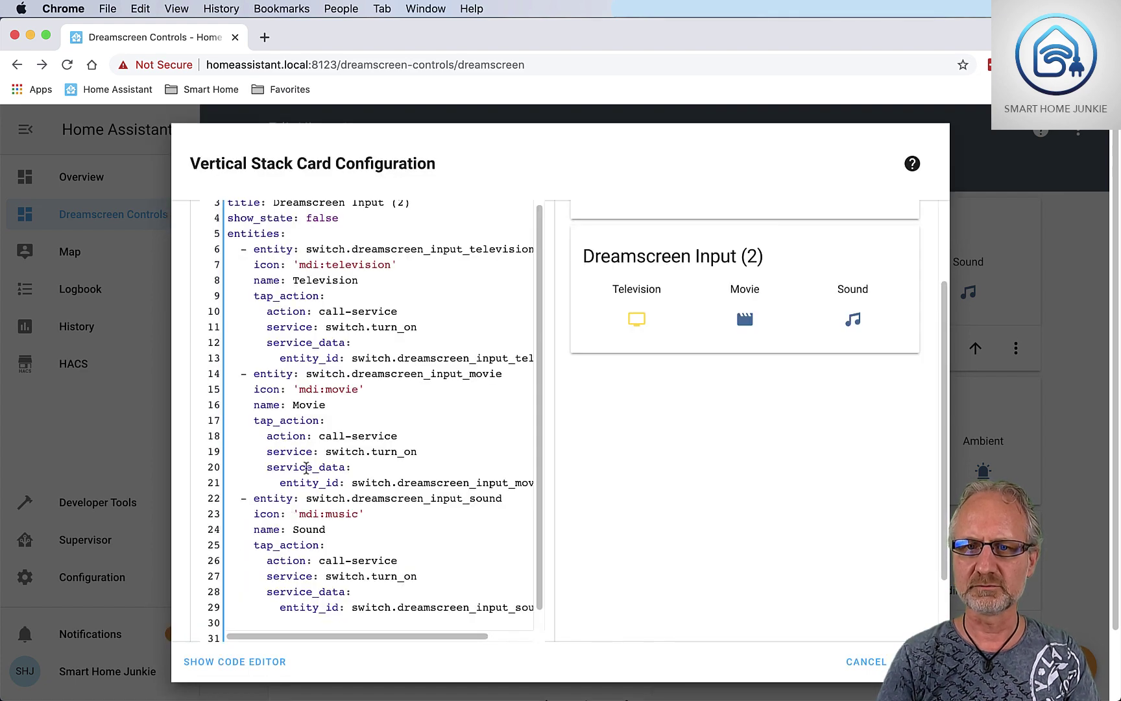
pyautogui.scroll(3, 753, 324)
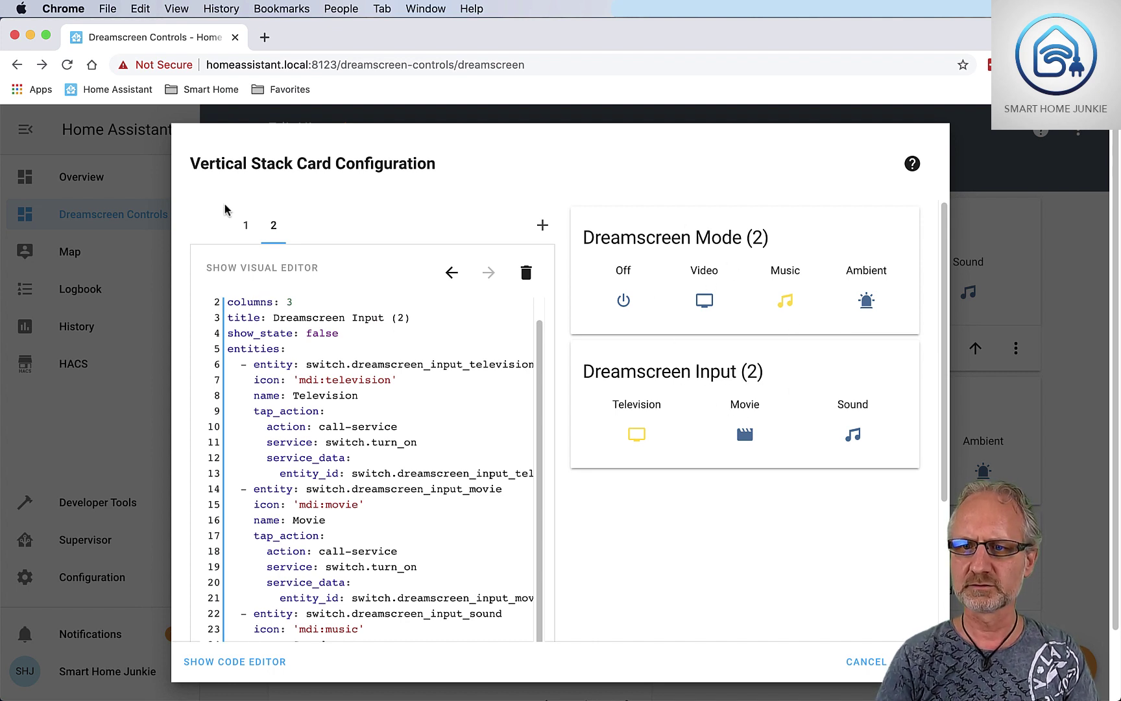
pyautogui.click(246, 226)
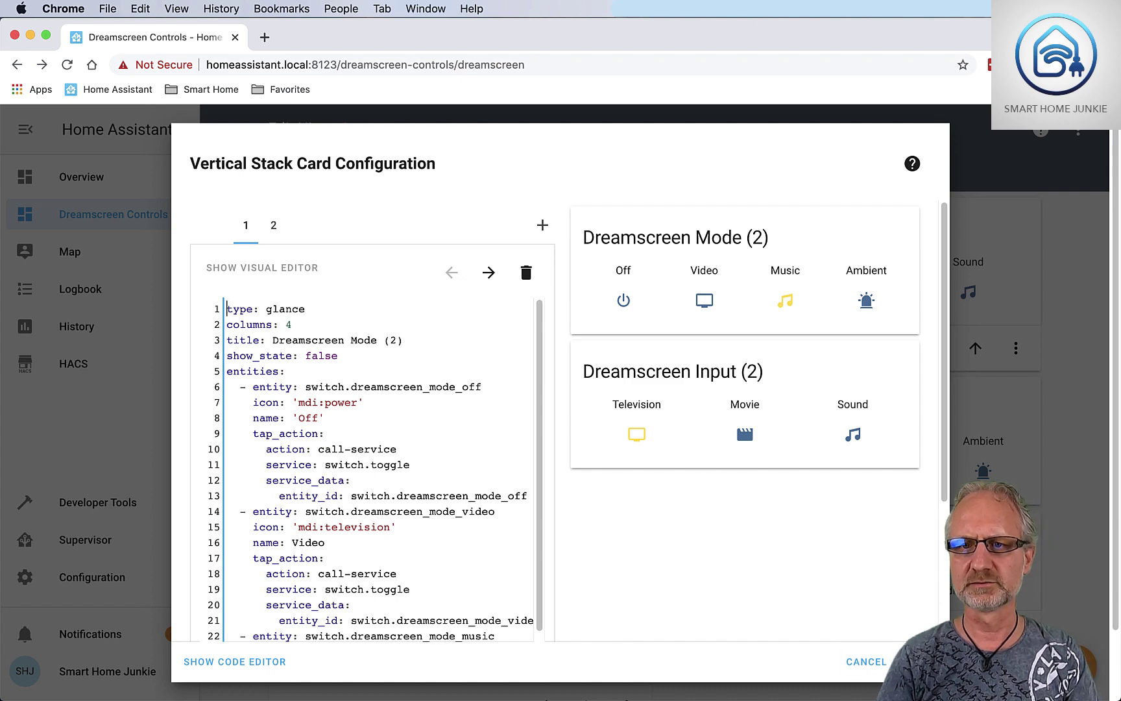
pyautogui.click(916, 661)
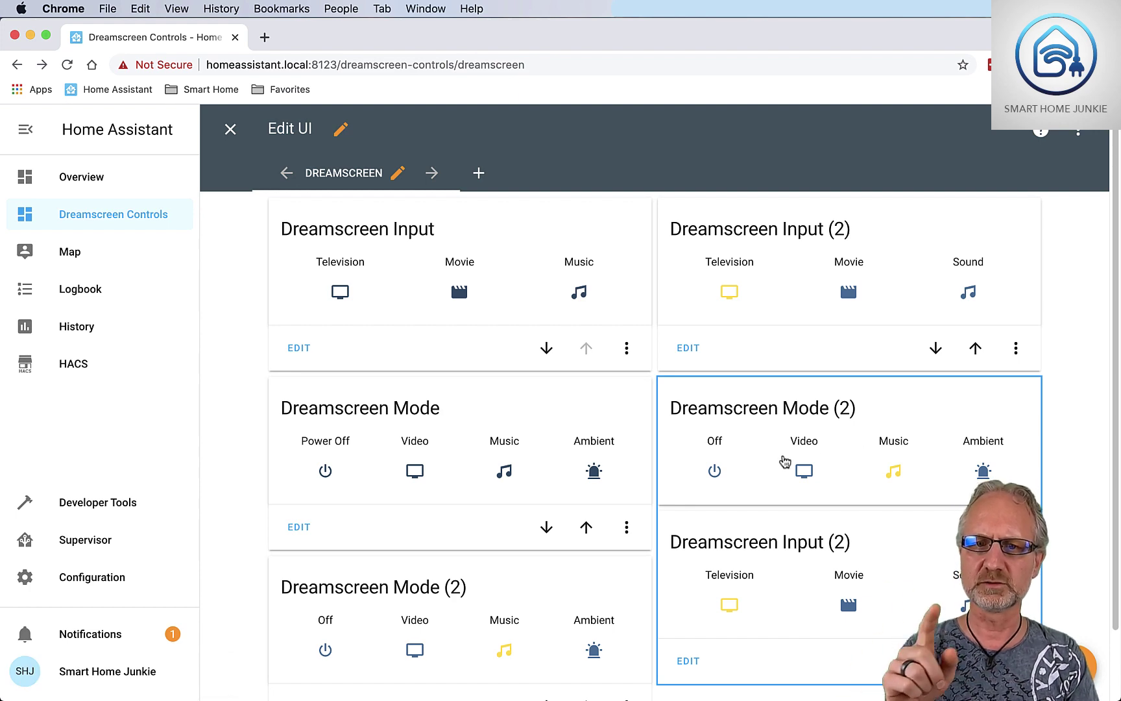
# Step: Delete the standalone Dreamscreen Input (2) card outside the vertical stack and confirm the deletion
pyautogui.scroll(-2, 780, 461)
pyautogui.scroll(2, 785, 462)
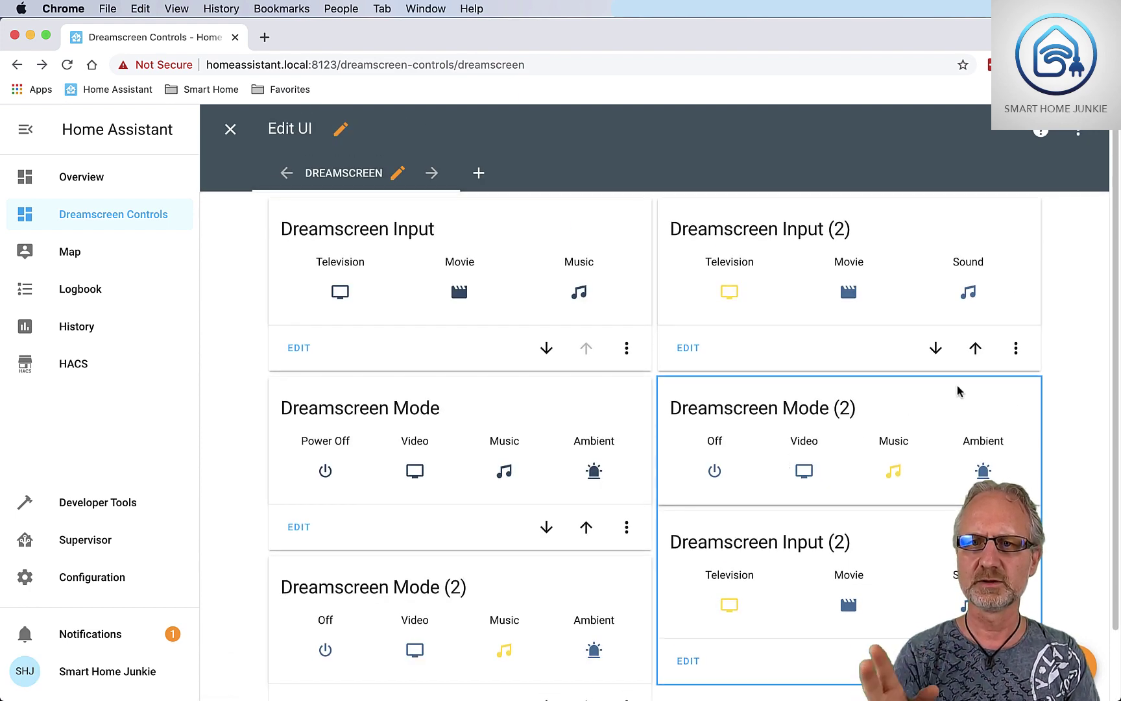
pyautogui.click(1016, 351)
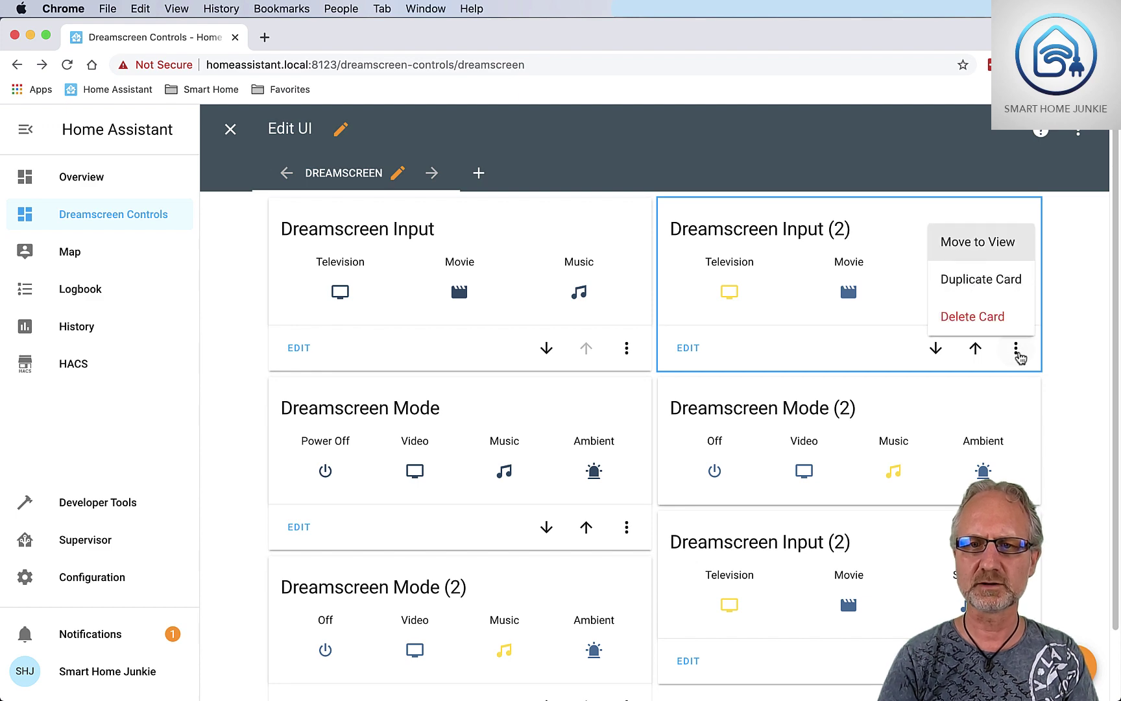
pyautogui.click(975, 318)
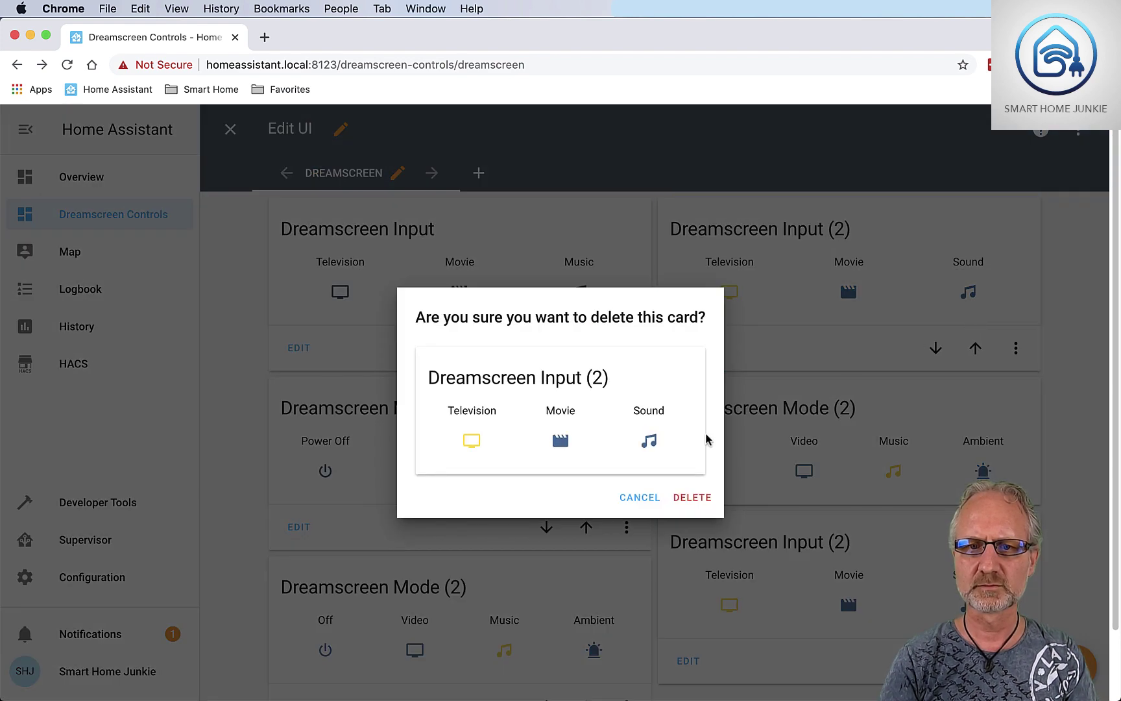
pyautogui.click(688, 498)
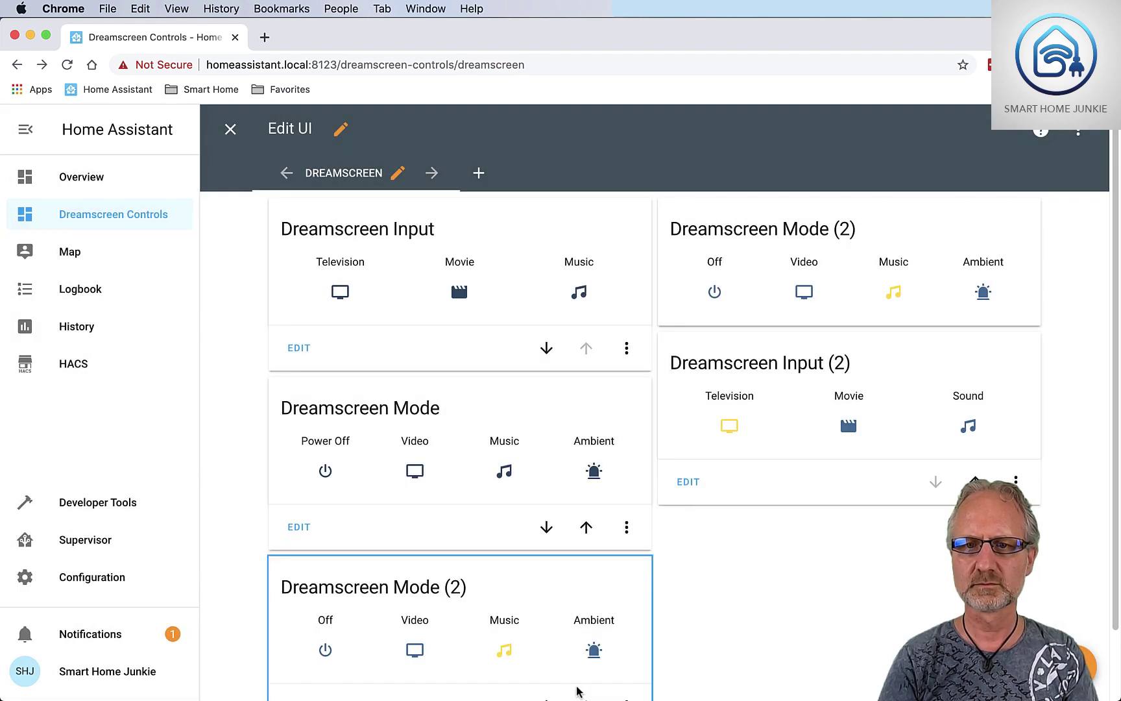
# Step: Delete the standalone Dreamscreen Mode (2) card outside the vertical stack and confirm the deletion
pyautogui.scroll(-2, 595, 646)
pyautogui.click(626, 629)
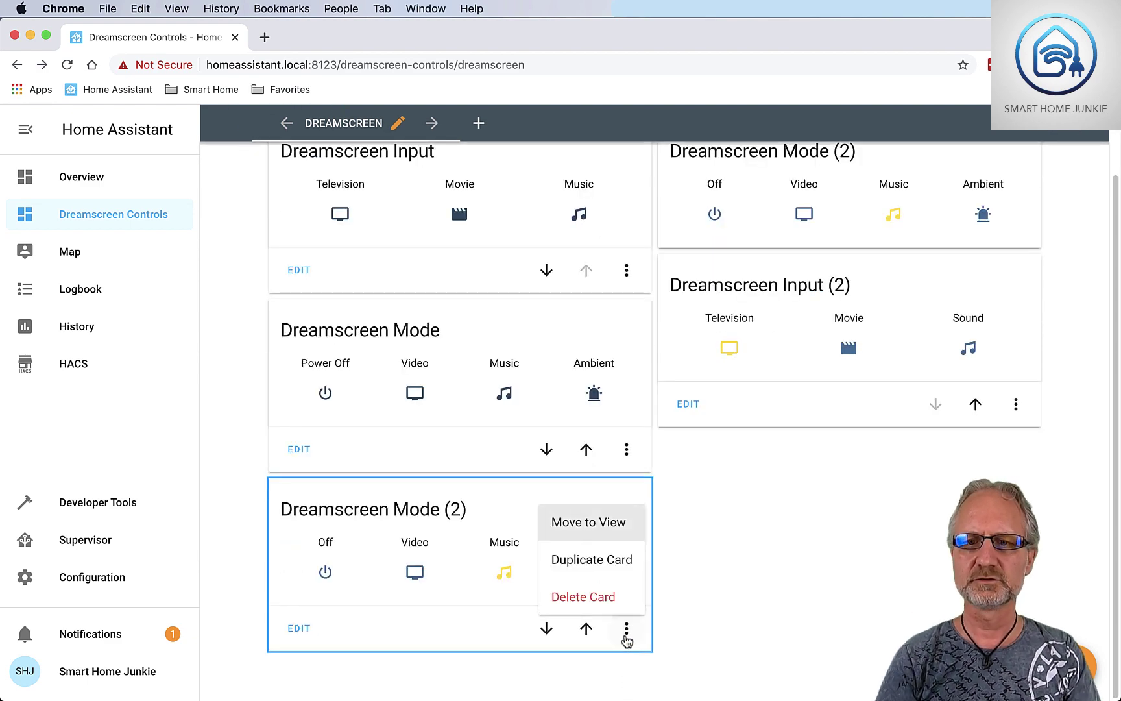
pyautogui.click(589, 598)
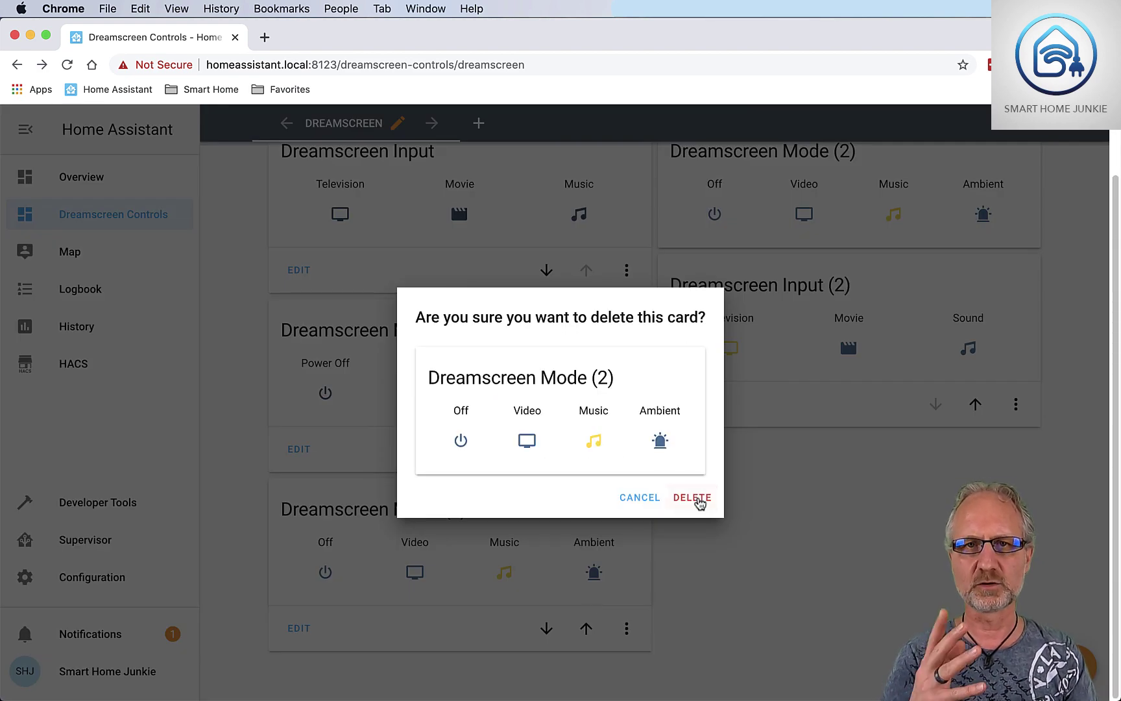
pyautogui.click(699, 499)
# Step: Review the remaining Dreamscreen cards and leave the dashboard's edit mode to view the result
pyautogui.scroll(-3, 683, 561)
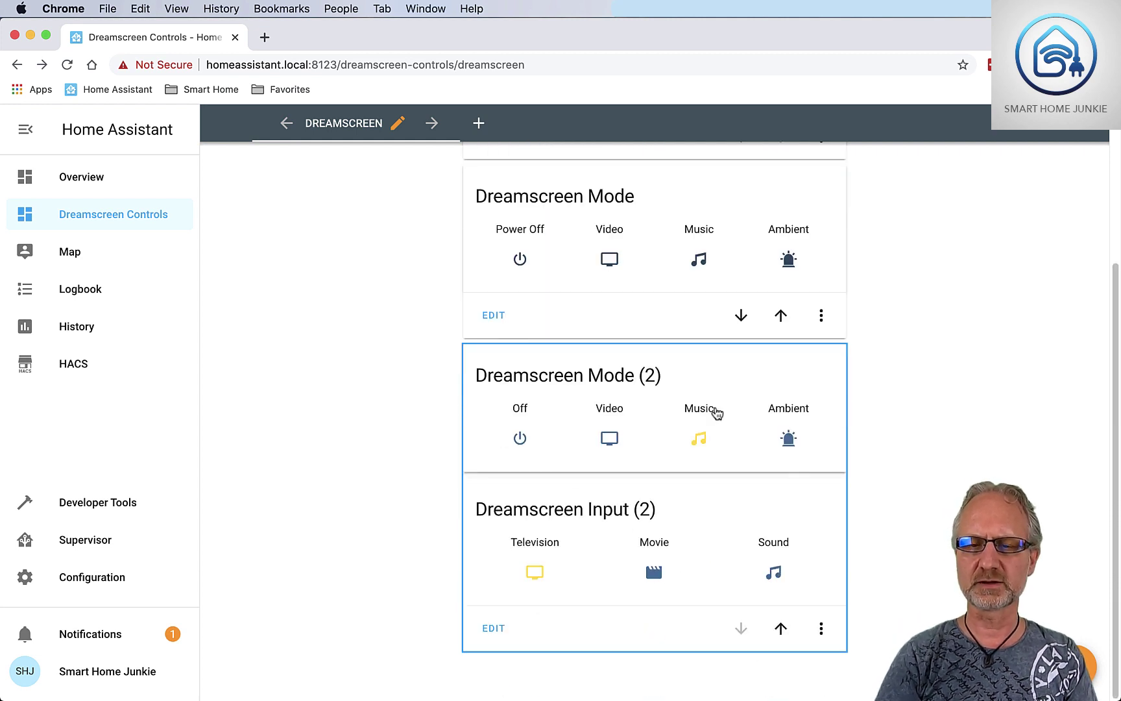
pyautogui.scroll(2, 717, 413)
pyautogui.scroll(2, 715, 413)
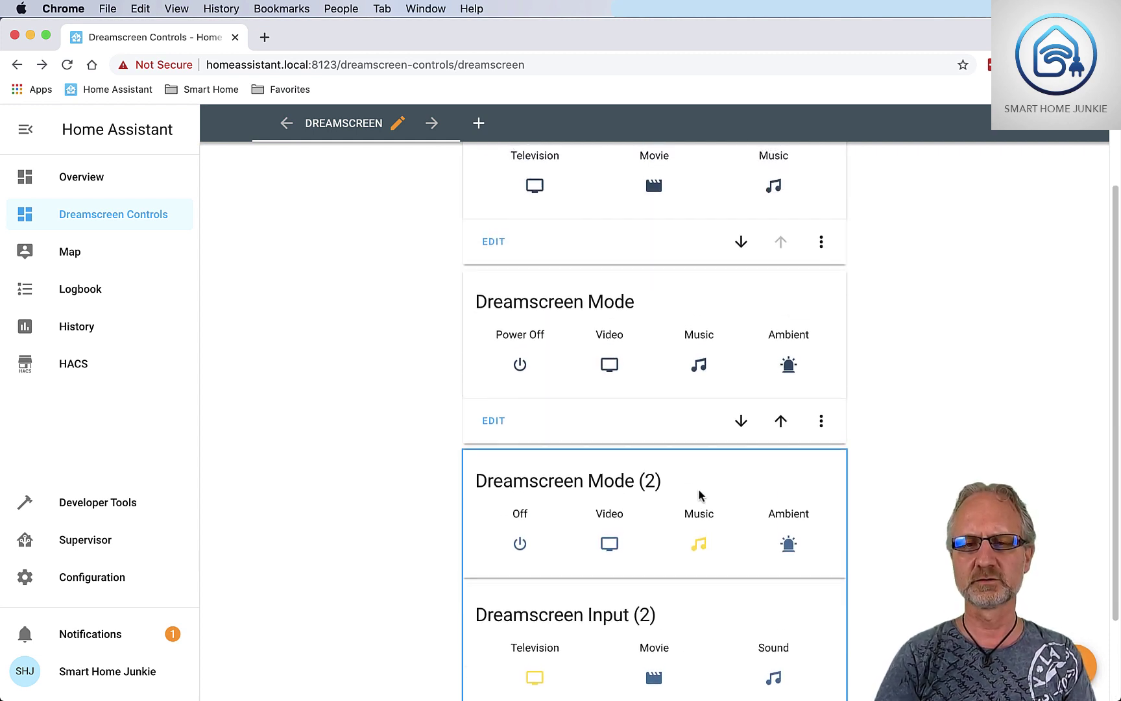
pyautogui.scroll(3, 698, 496)
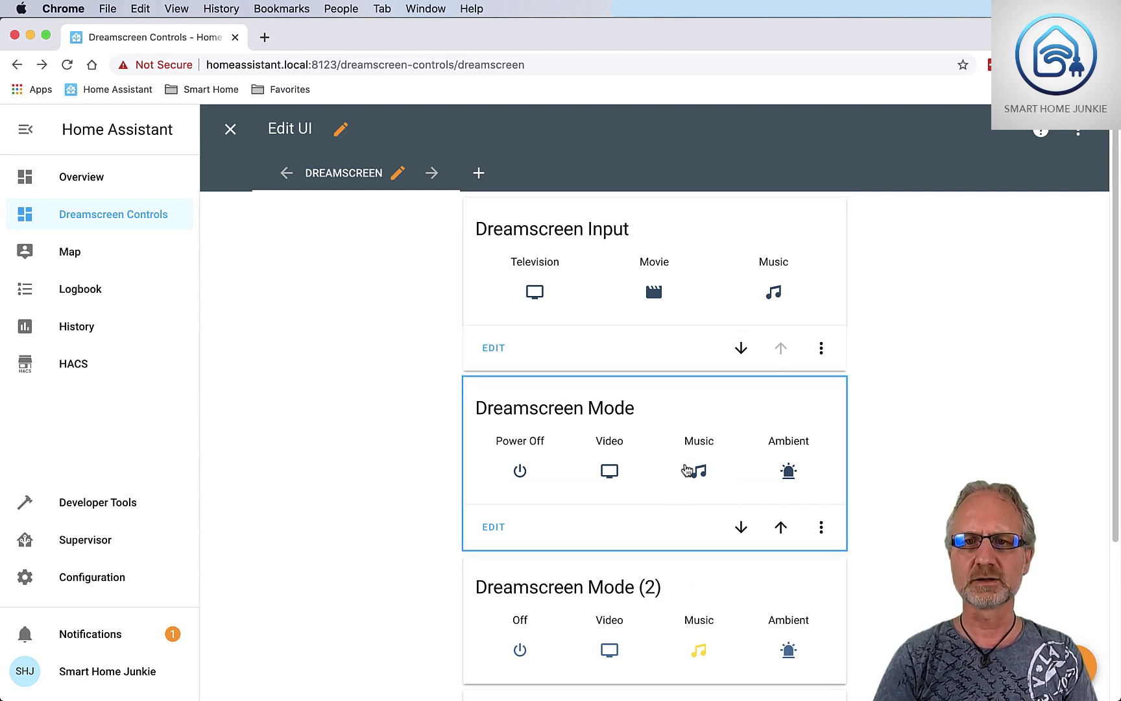
pyautogui.scroll(-5, 680, 467)
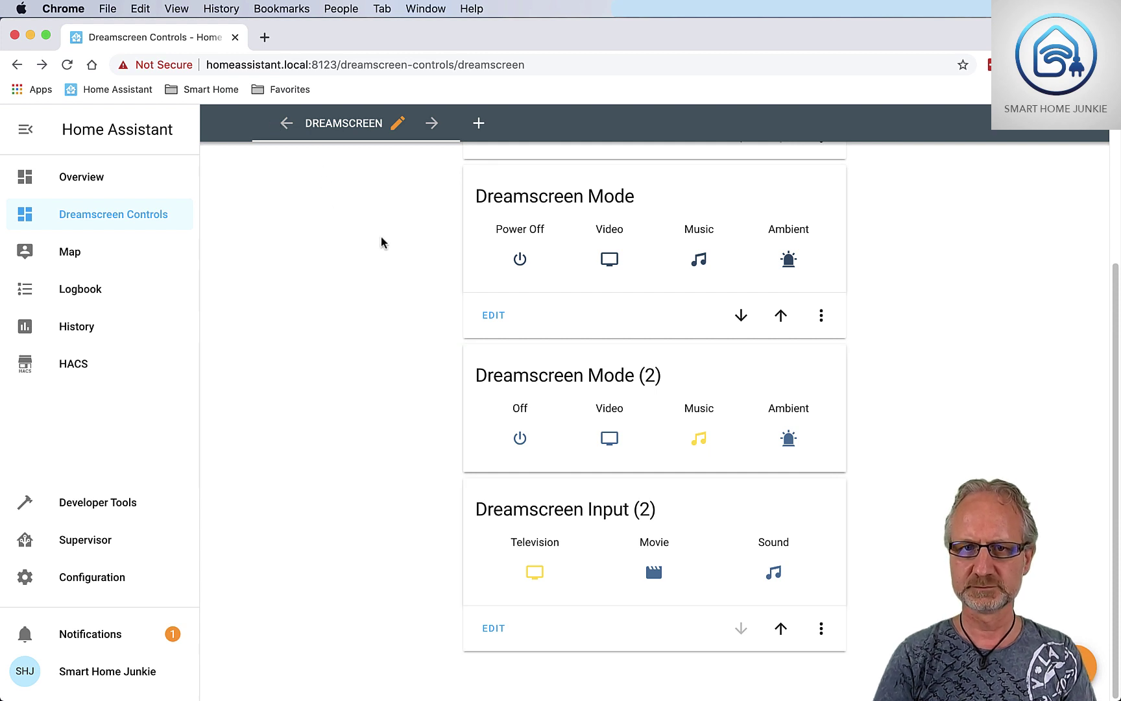
pyautogui.scroll(5, 713, 361)
pyautogui.click(232, 130)
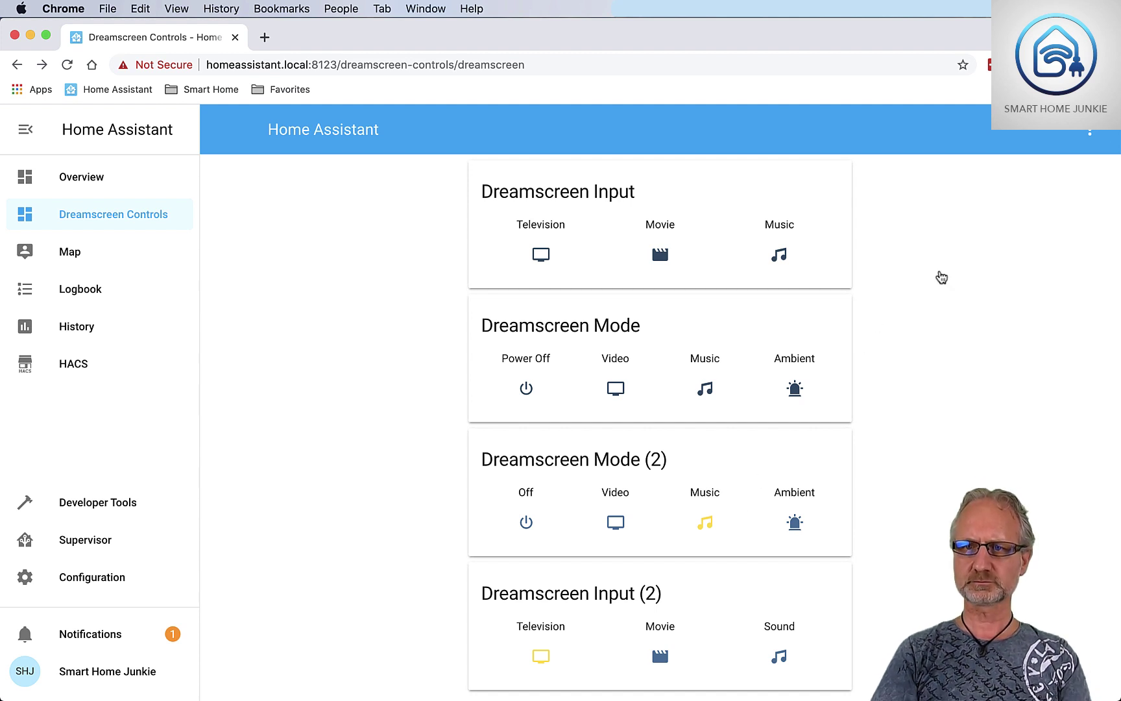
# Step: Reopen the dashboard for editing and add the line "title: My Dreamscreen" below the type in the vertical stack card's code
pyautogui.click(1103, 135)
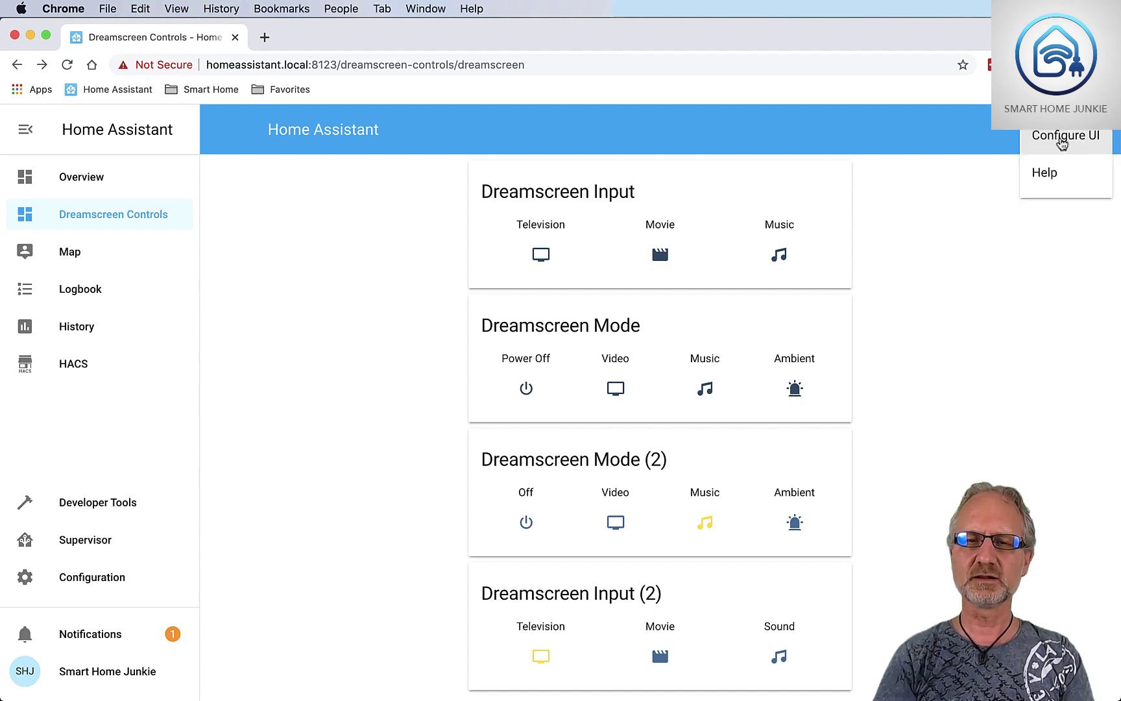
pyautogui.click(1062, 143)
pyautogui.scroll(-4, 863, 492)
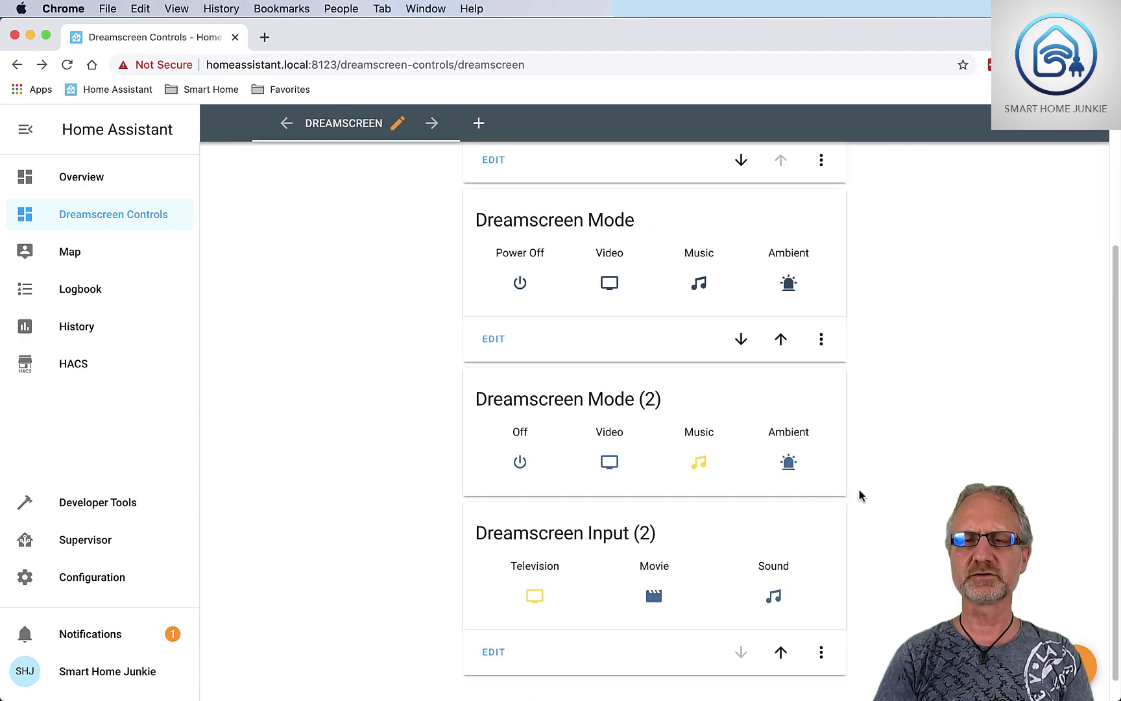
pyautogui.click(494, 628)
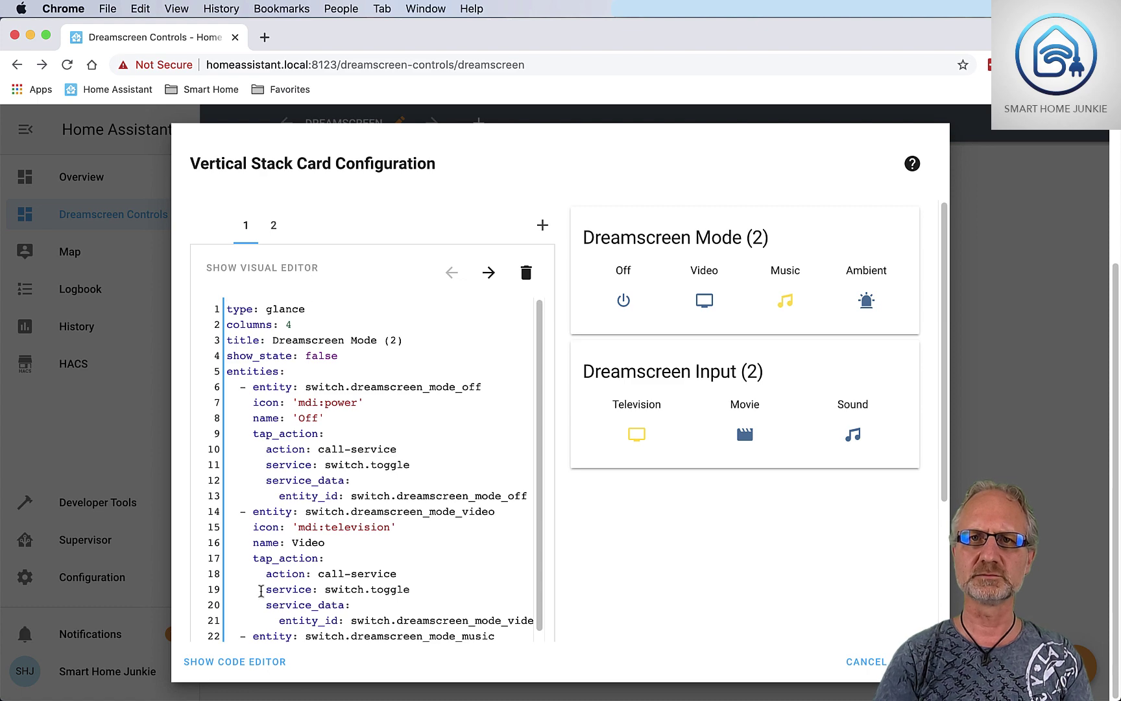
pyautogui.click(256, 662)
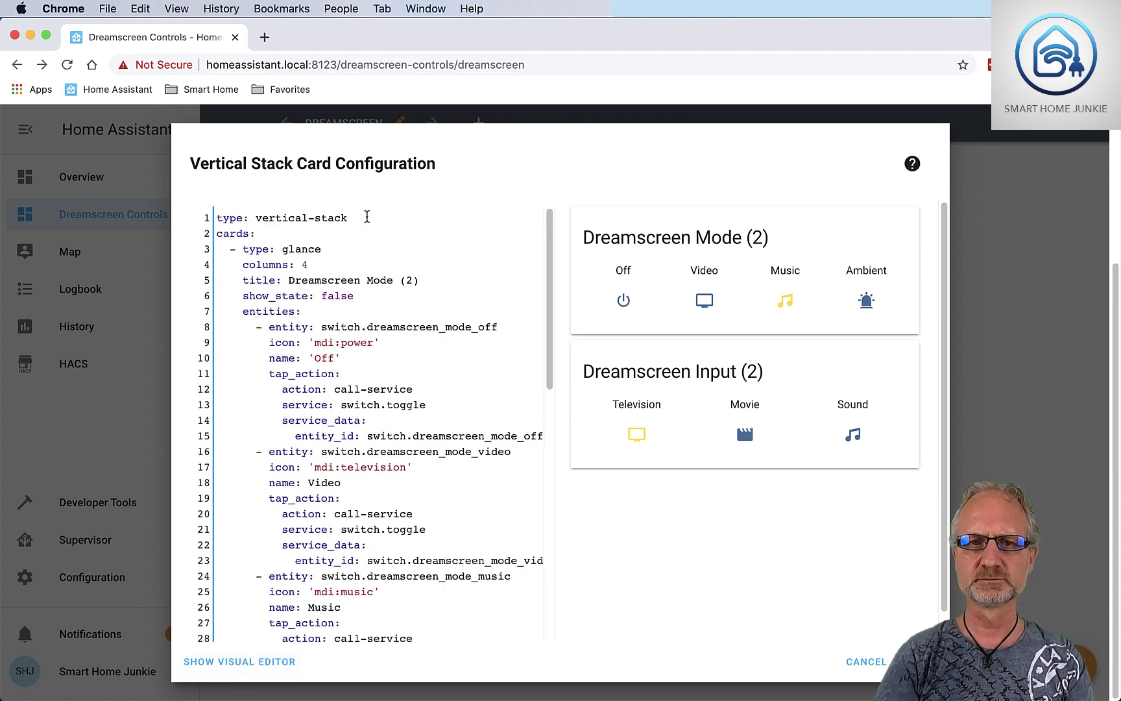
pyautogui.press('Return')
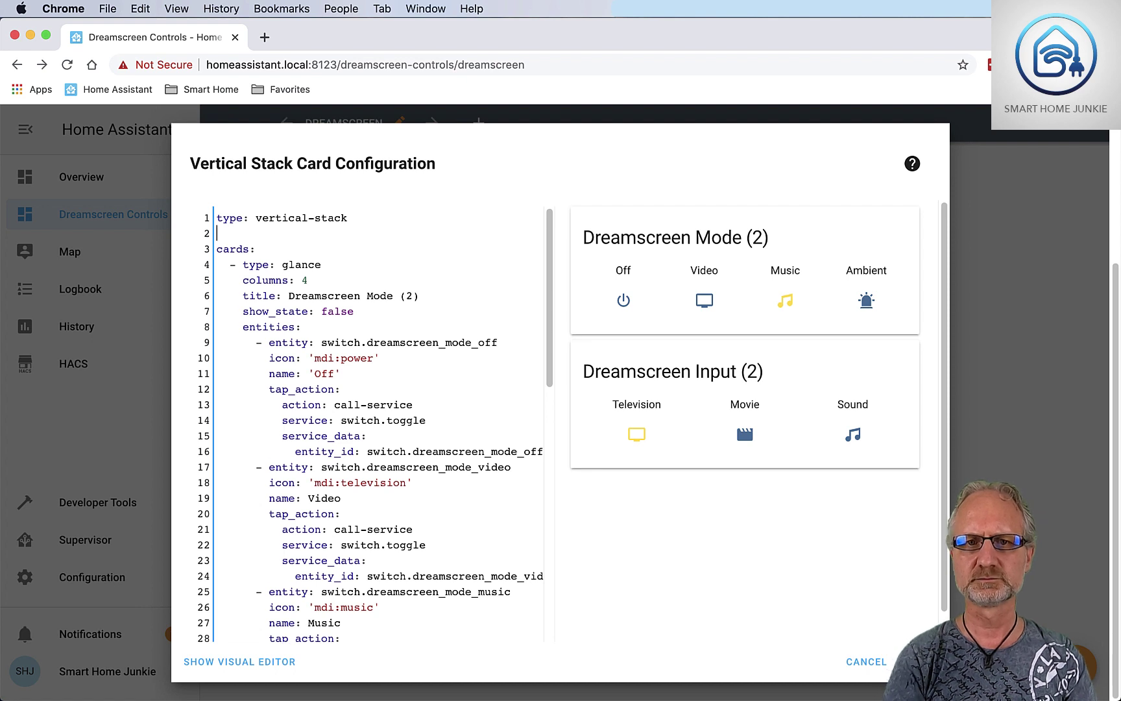
pyautogui.write('title')
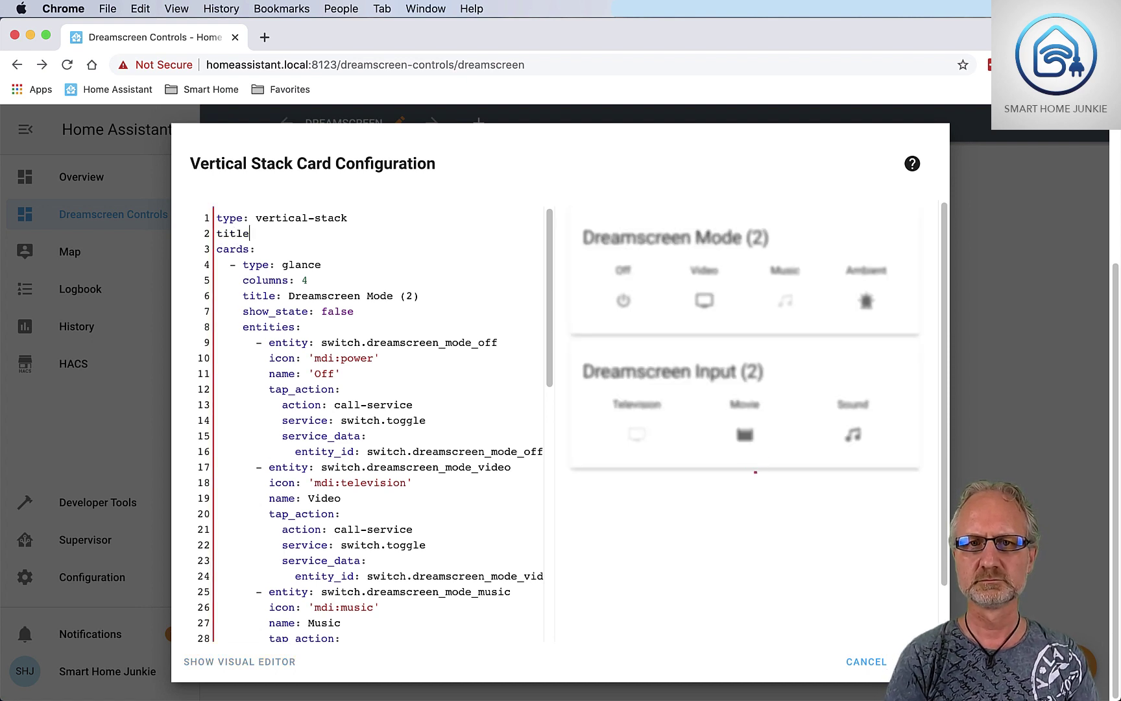
pyautogui.write(': ')
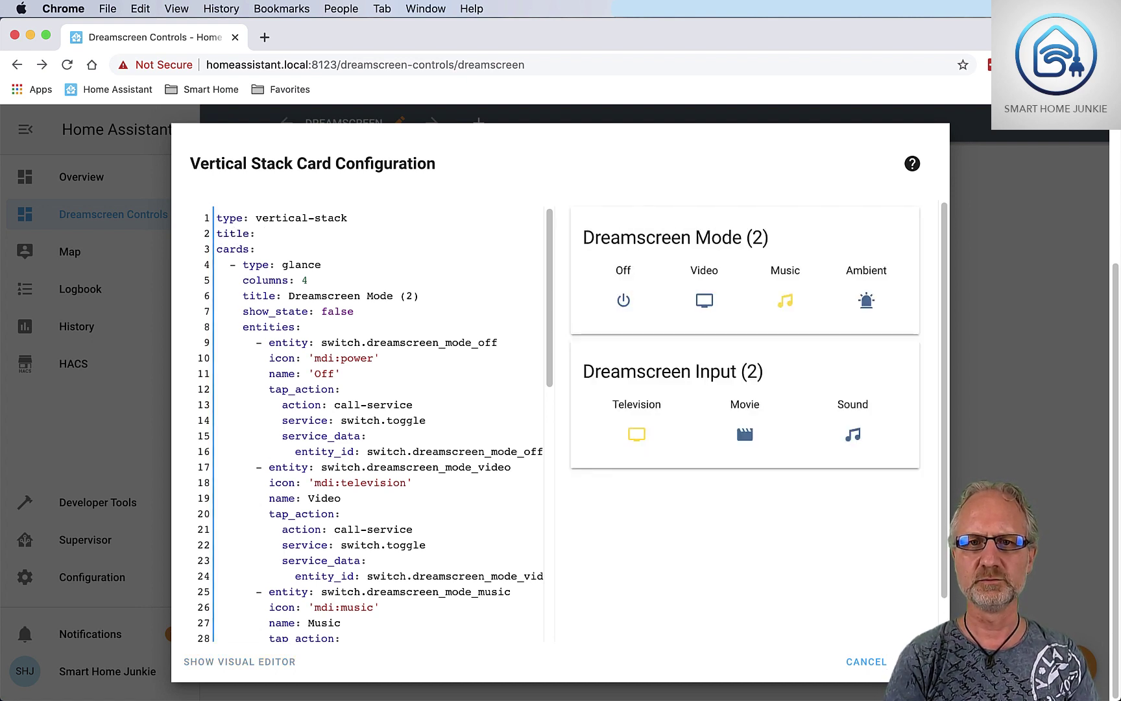
pyautogui.write('My Drea')
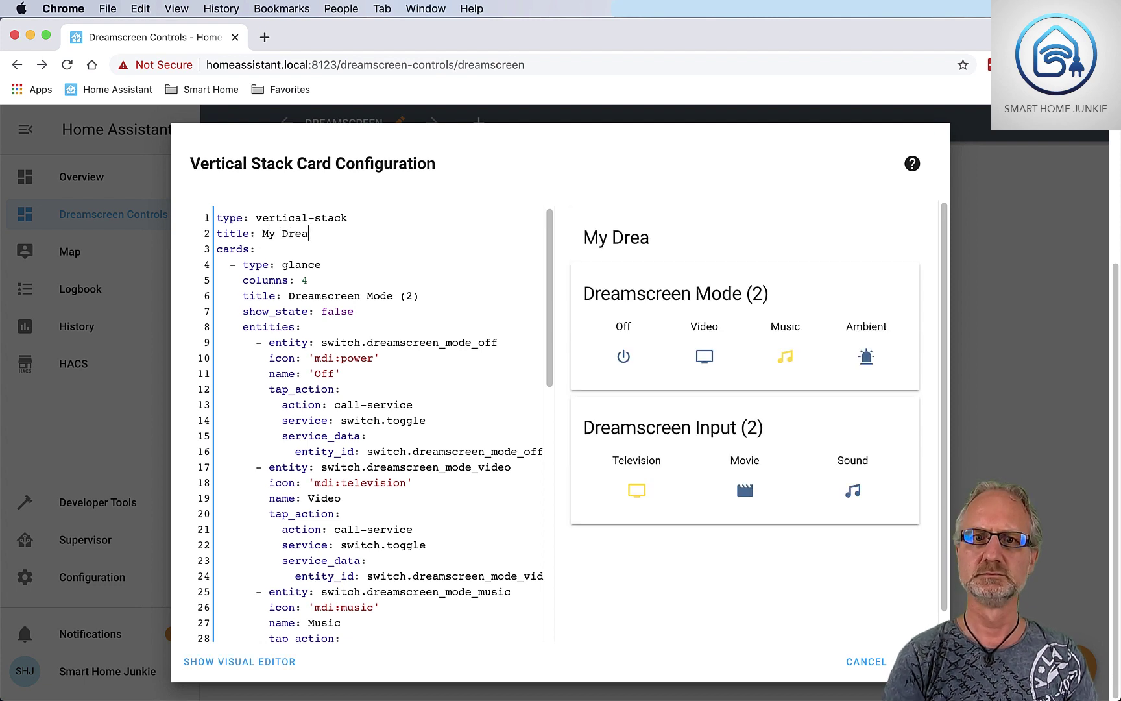
pyautogui.write('mscreen')
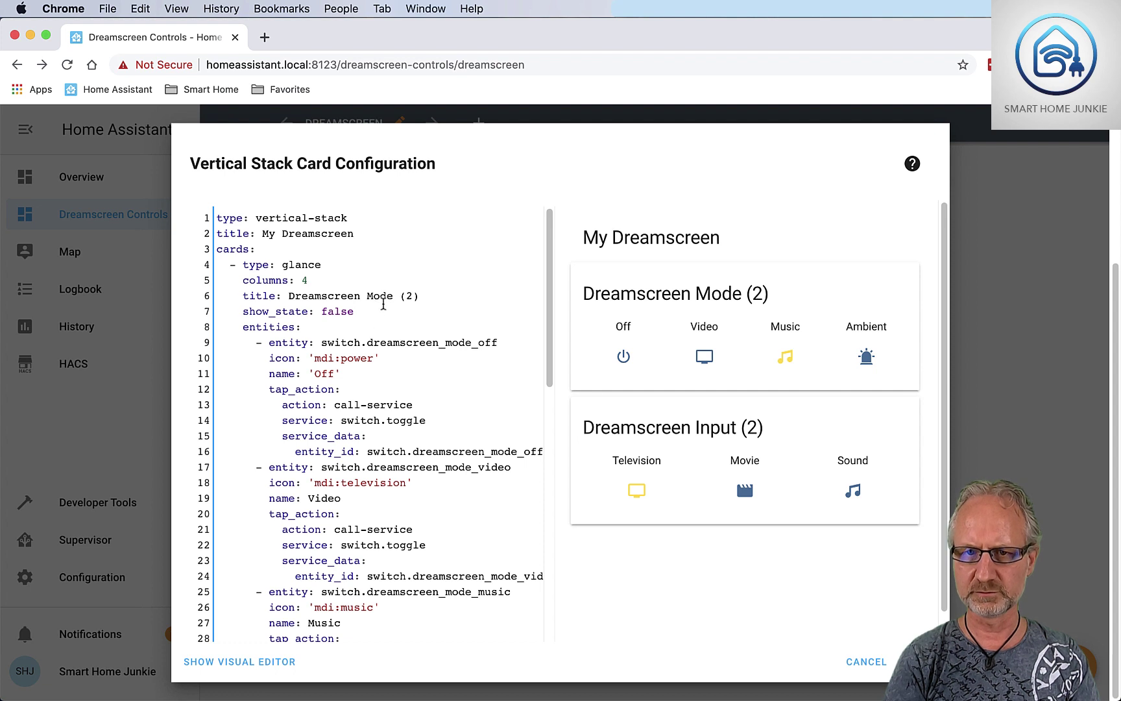
# Step: Shorten the title of the first Glance card in the vertical stack's code to "Mode"
pyautogui.moveTo(427, 299); pyautogui.dragTo(392, 299)
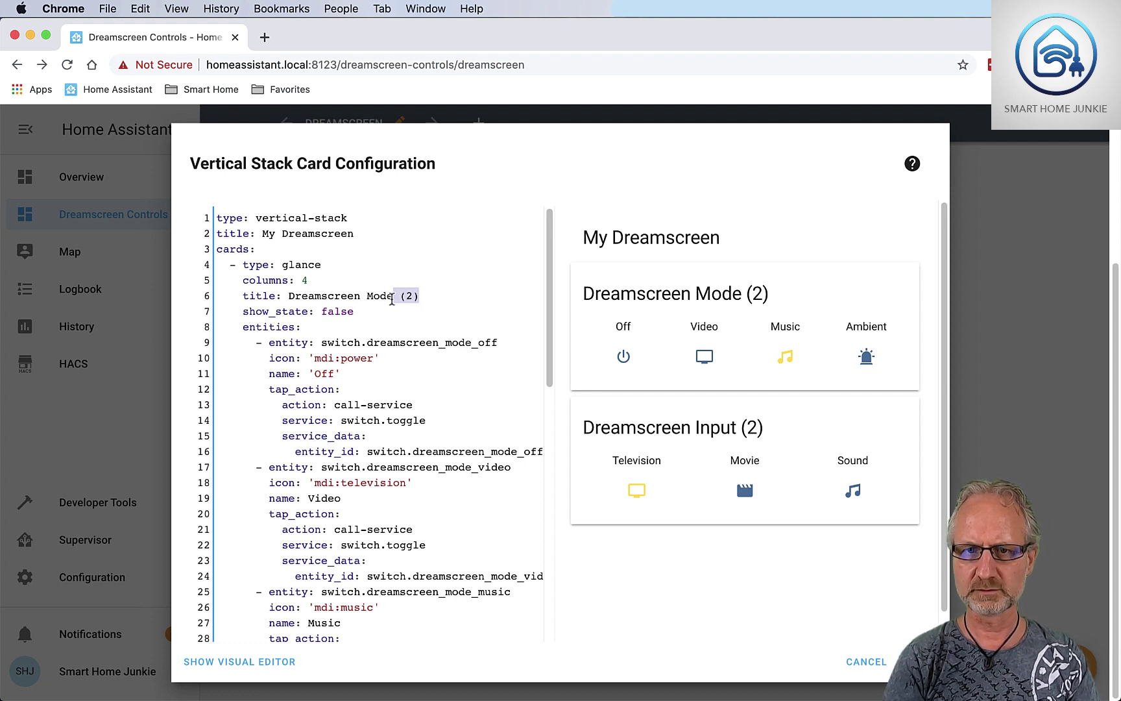
pyautogui.press('BackSpace')
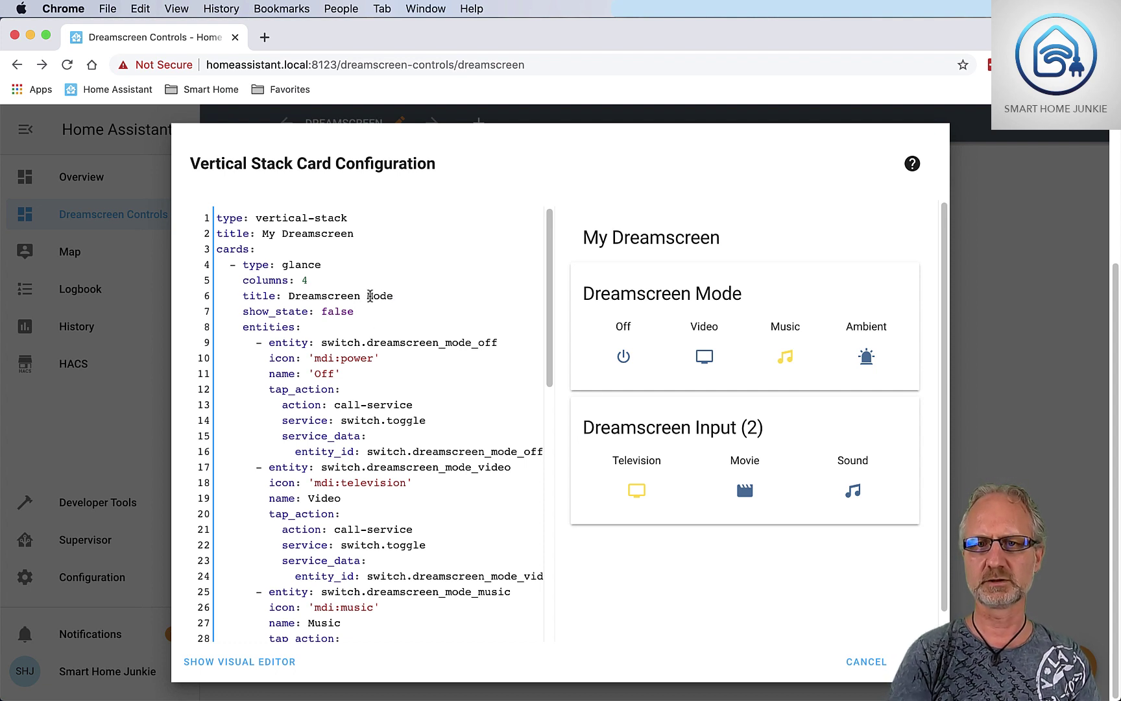
pyautogui.moveTo(366, 296); pyautogui.dragTo(281, 303)
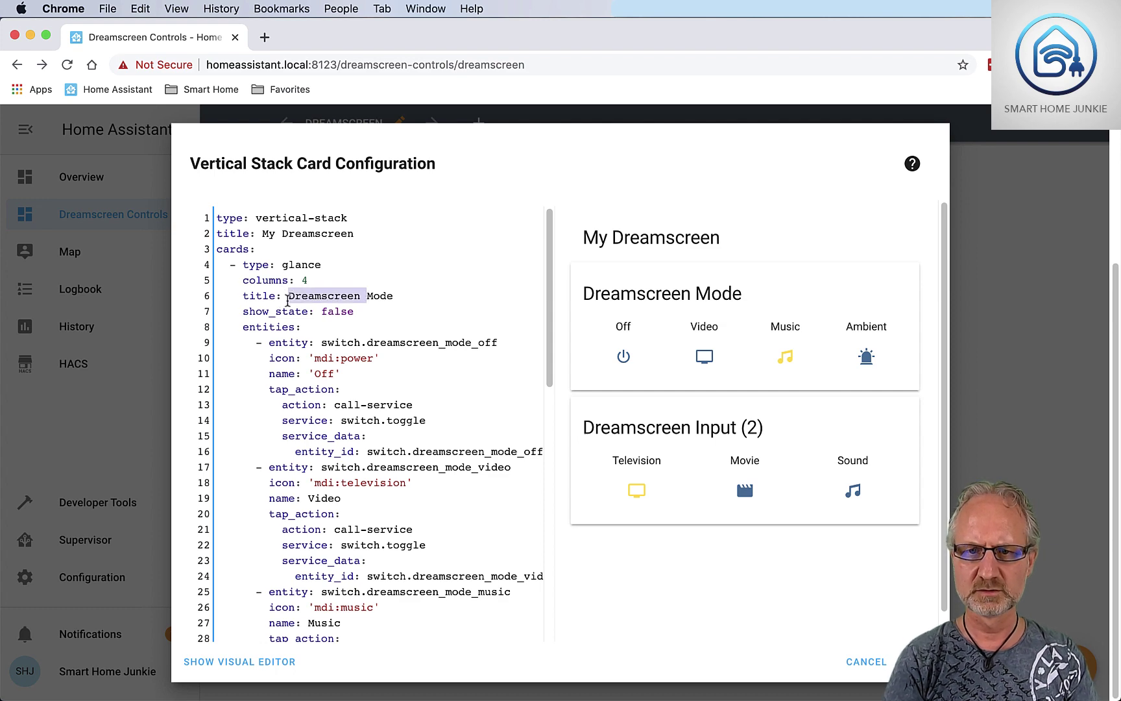
pyautogui.press('BackSpace')
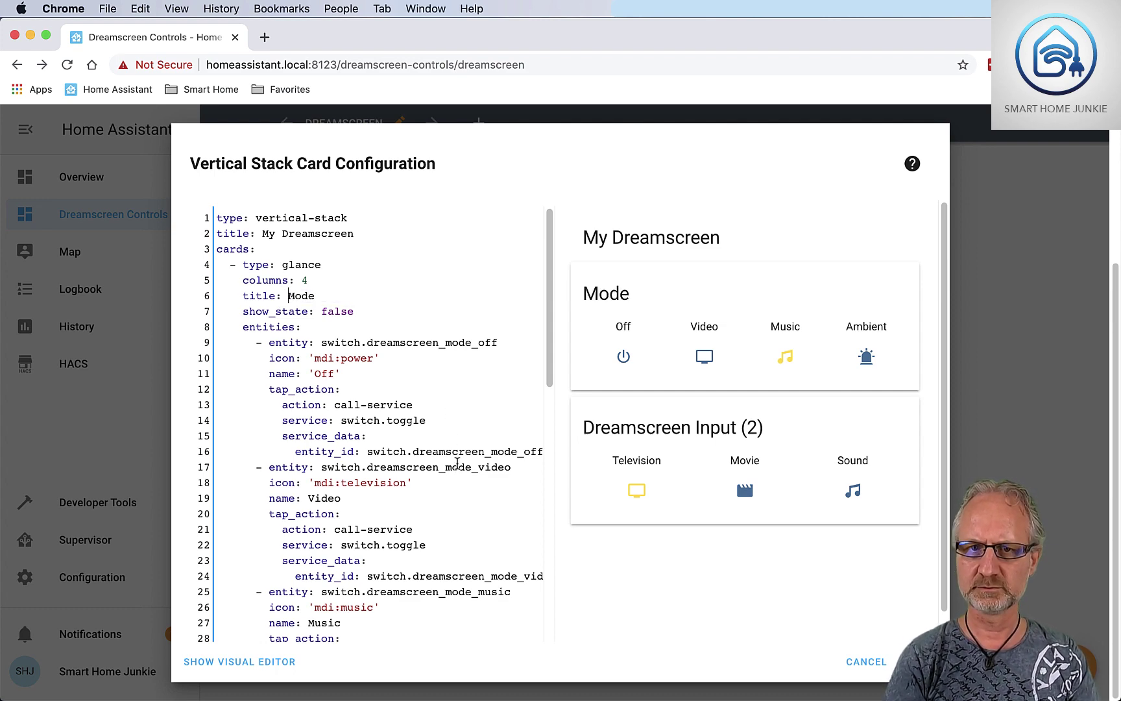
pyautogui.scroll(-5, 458, 462)
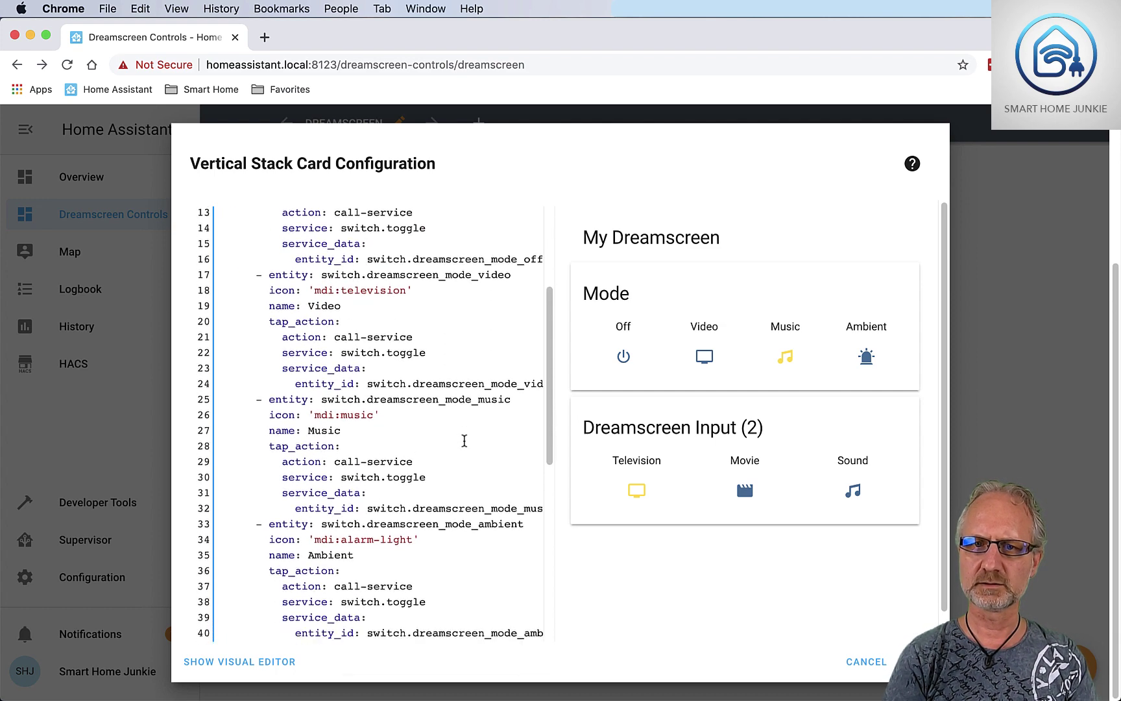
# Step: Shorten the second Glance card's title to "Input" in the vertical stack's code and save the card
pyautogui.scroll(6, 463, 441)
pyautogui.scroll(-4, 453, 452)
pyautogui.scroll(-10, 454, 452)
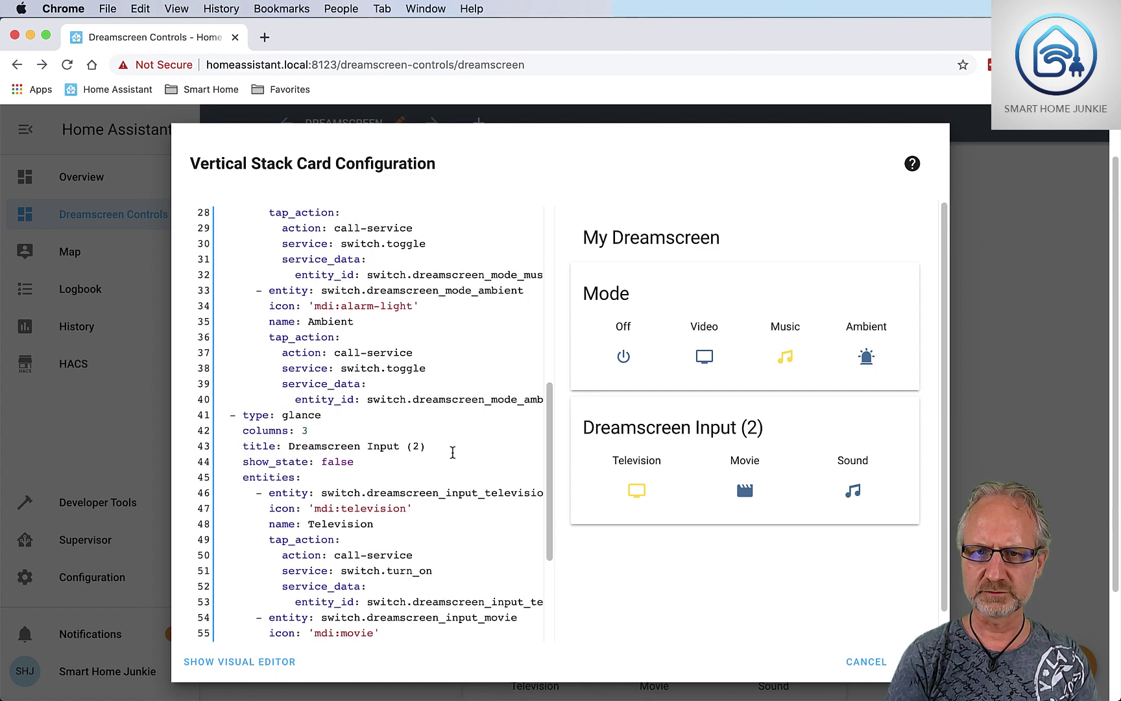
pyautogui.scroll(-2, 453, 452)
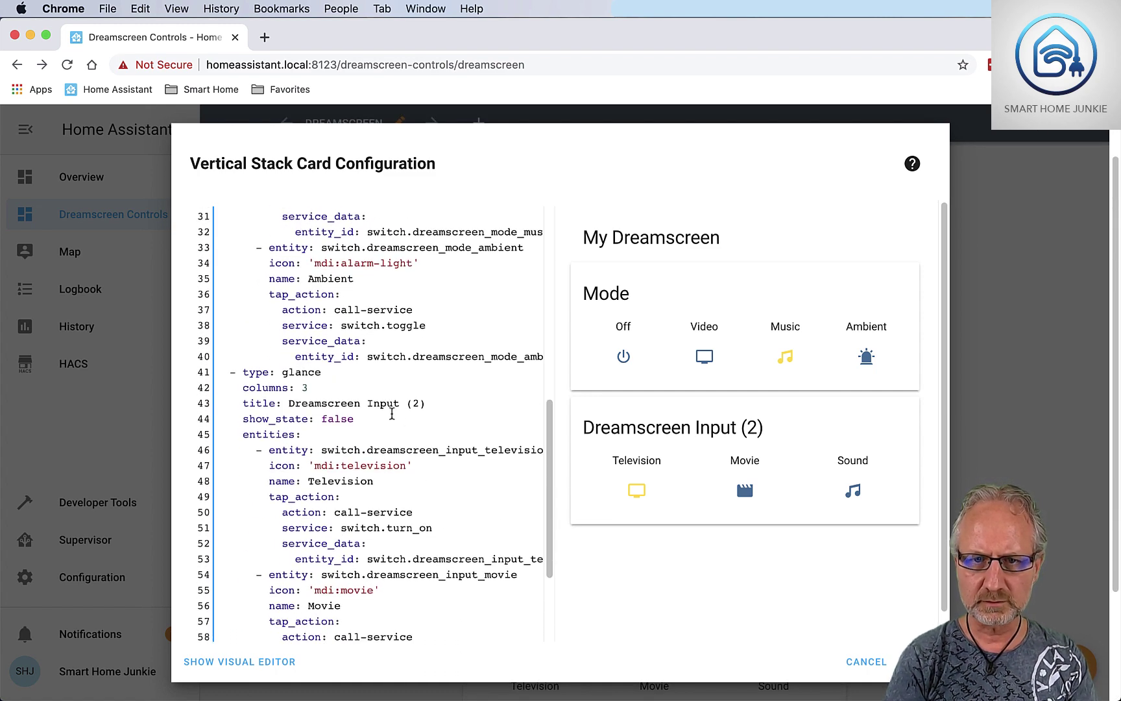
pyautogui.moveTo(431, 402); pyautogui.dragTo(288, 403)
pyautogui.press('BackSpace')
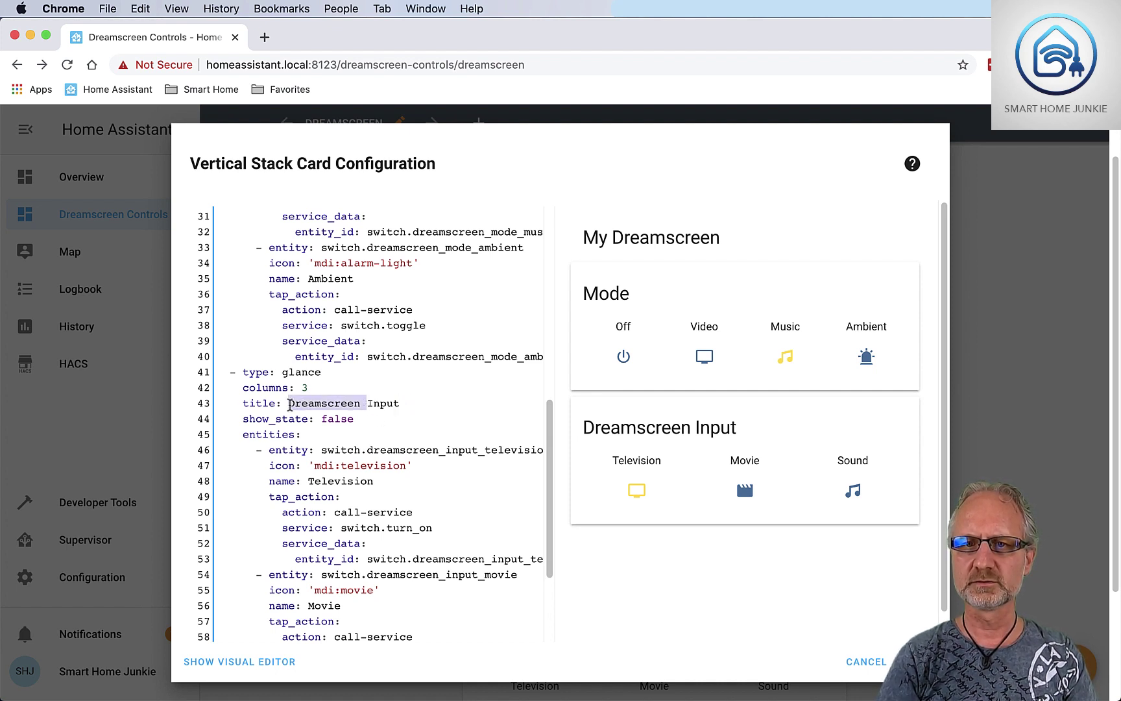
pyautogui.press('BackSpace')
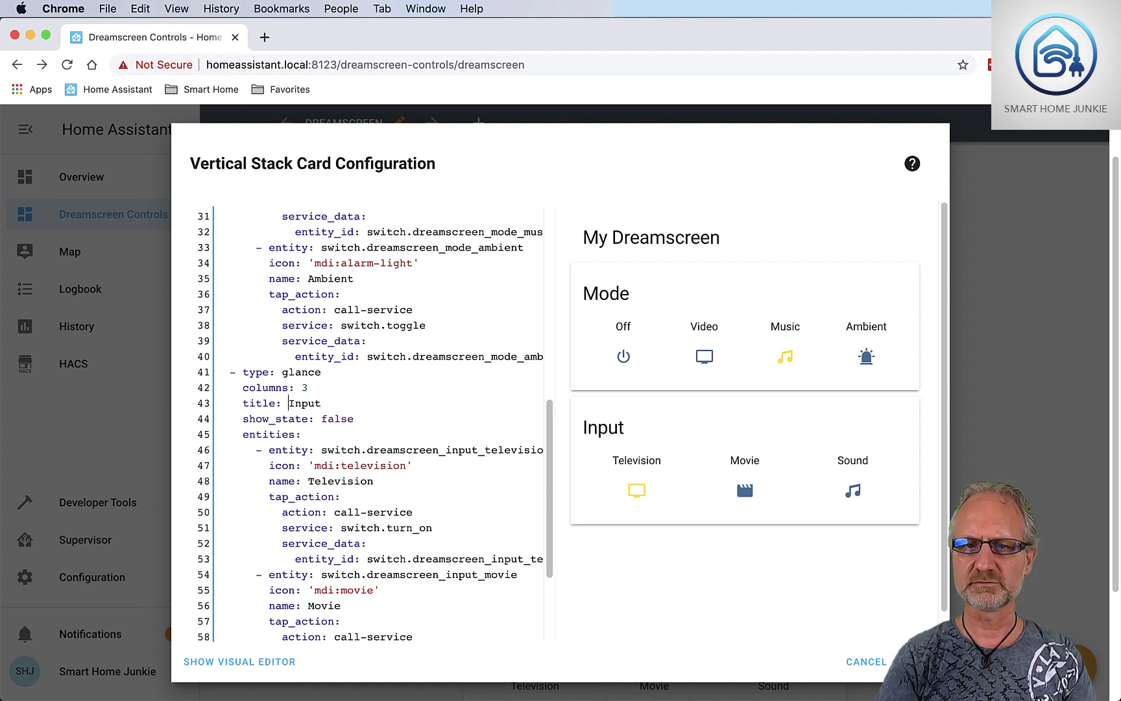
pyautogui.click(919, 662)
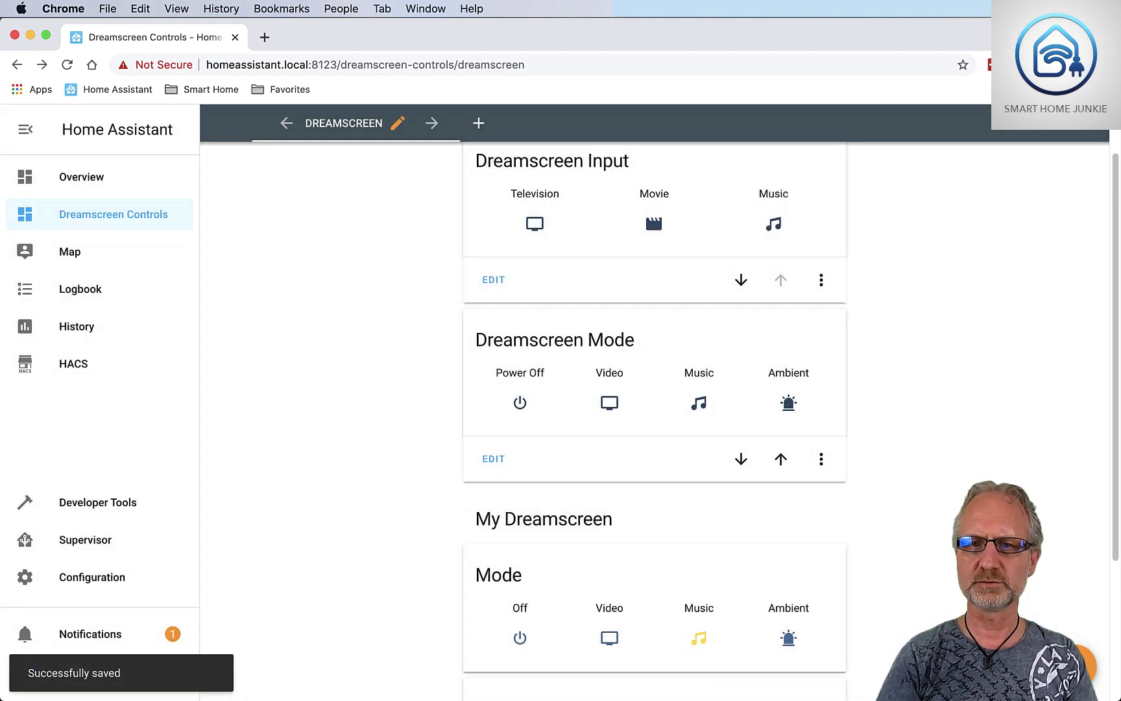
# Step: Reopen the My Dreamscreen stack and set the names of the off and video mode entities in its first card to null
pyautogui.scroll(-3, 853, 496)
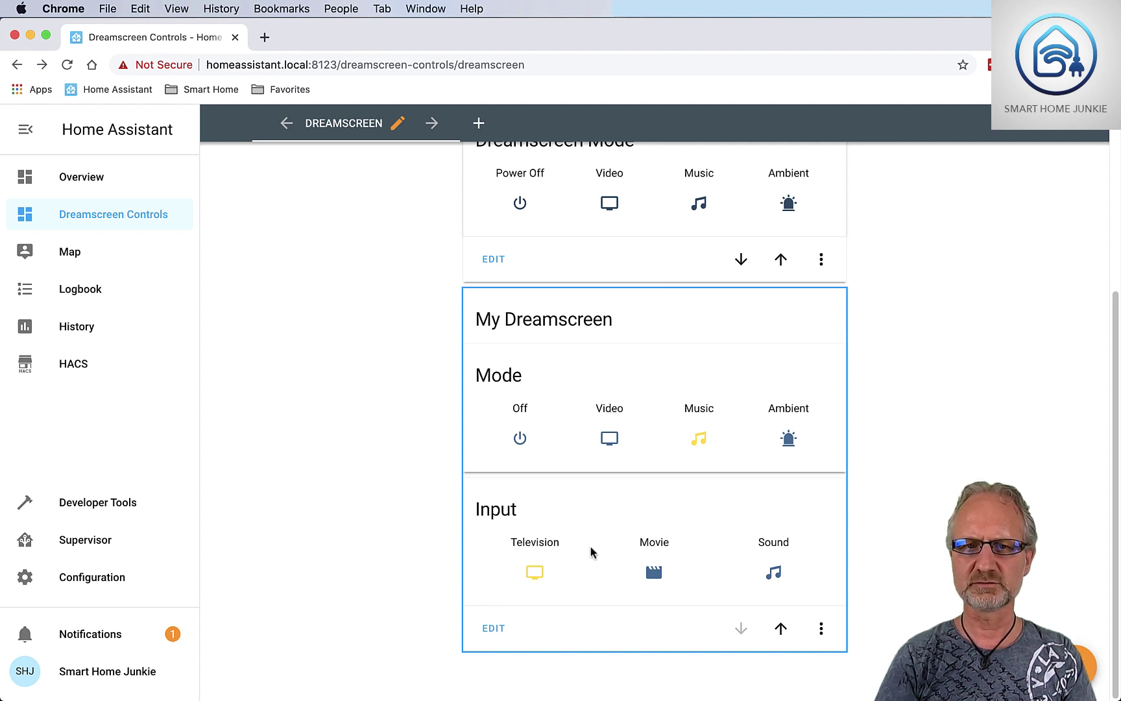
pyautogui.click(492, 628)
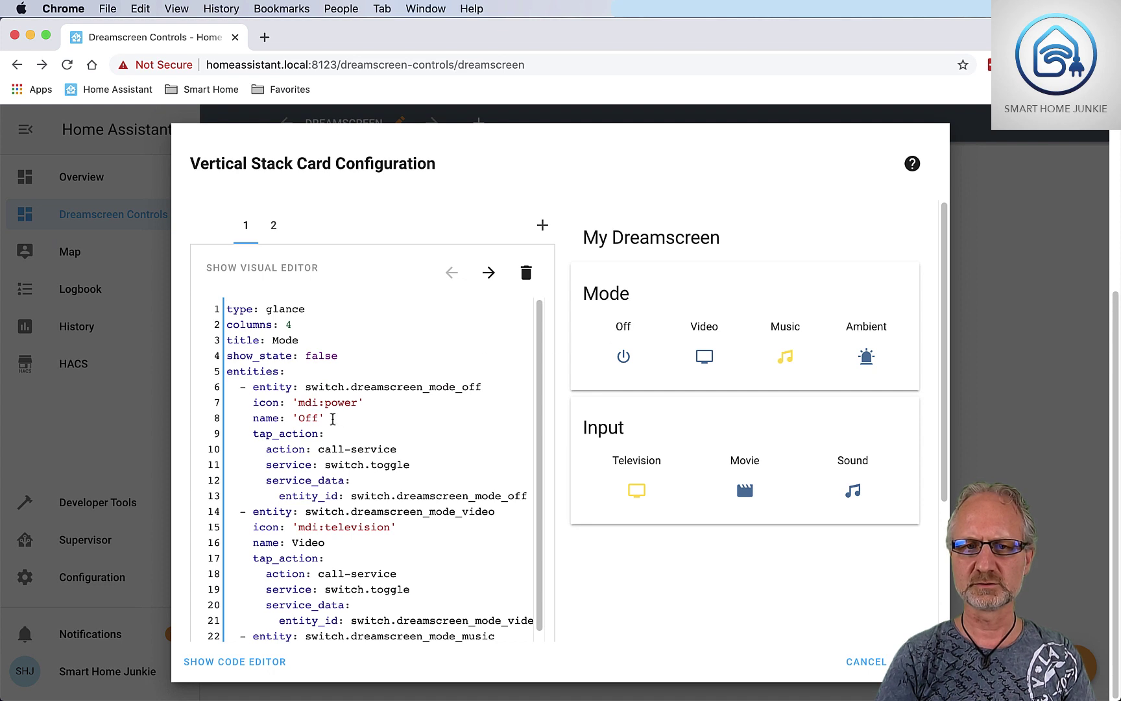
pyautogui.moveTo(330, 417); pyautogui.dragTo(302, 420)
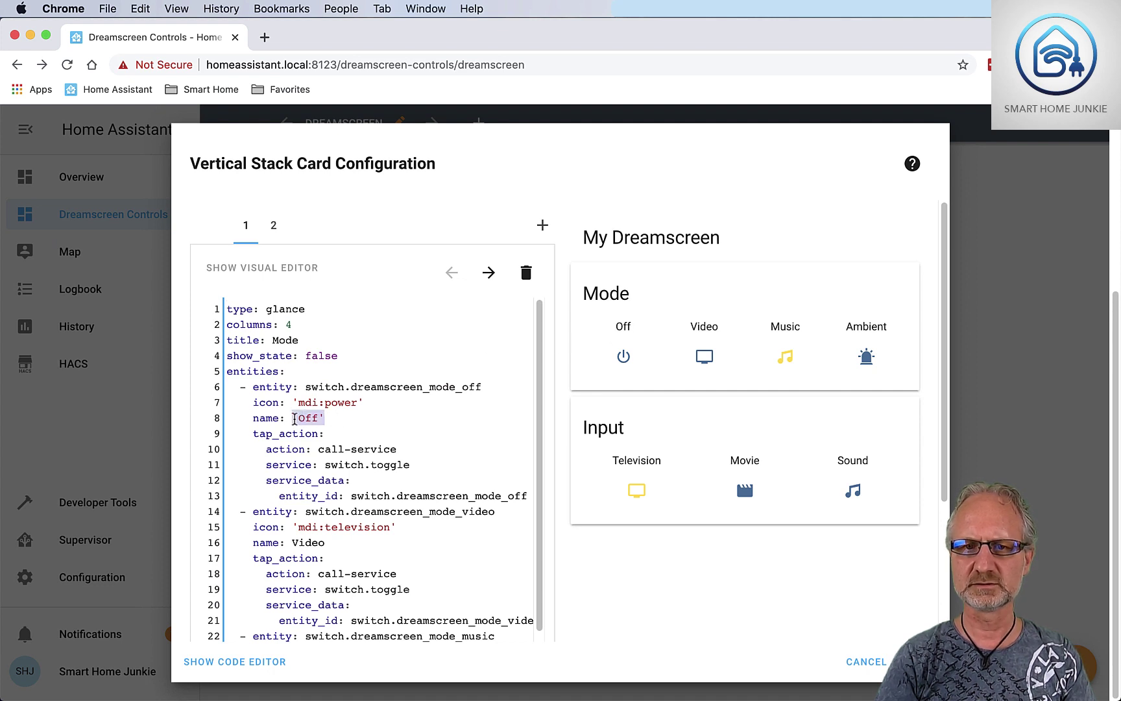
pyautogui.write('null')
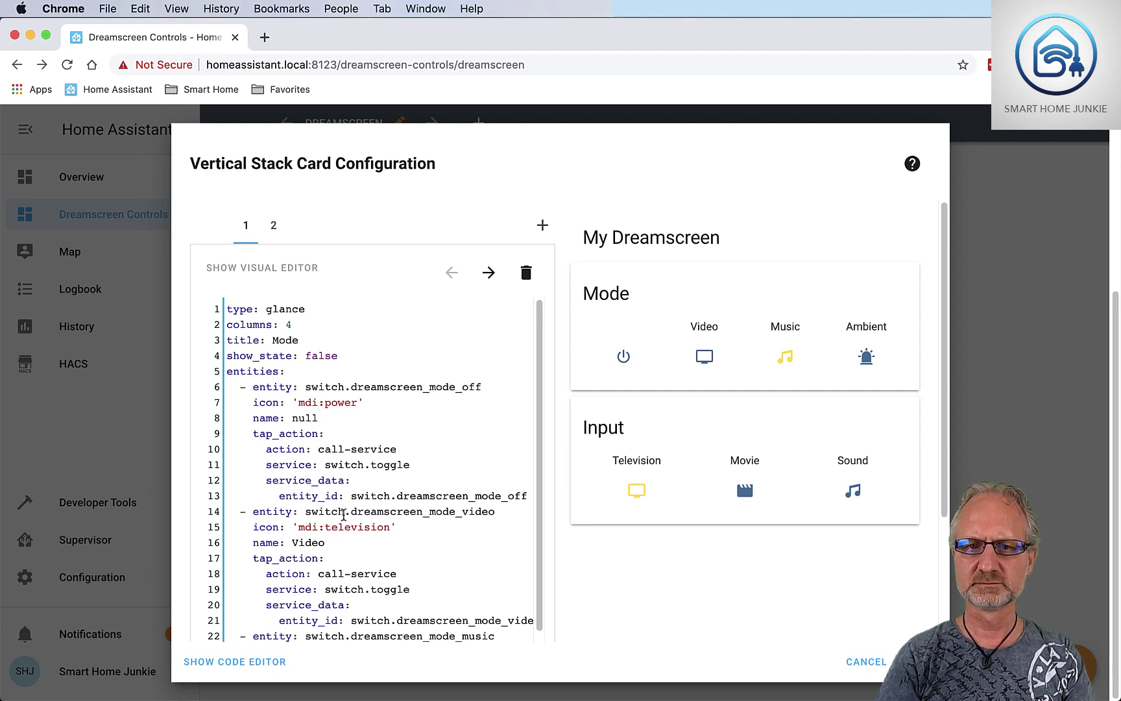
pyautogui.moveTo(331, 548); pyautogui.dragTo(288, 548)
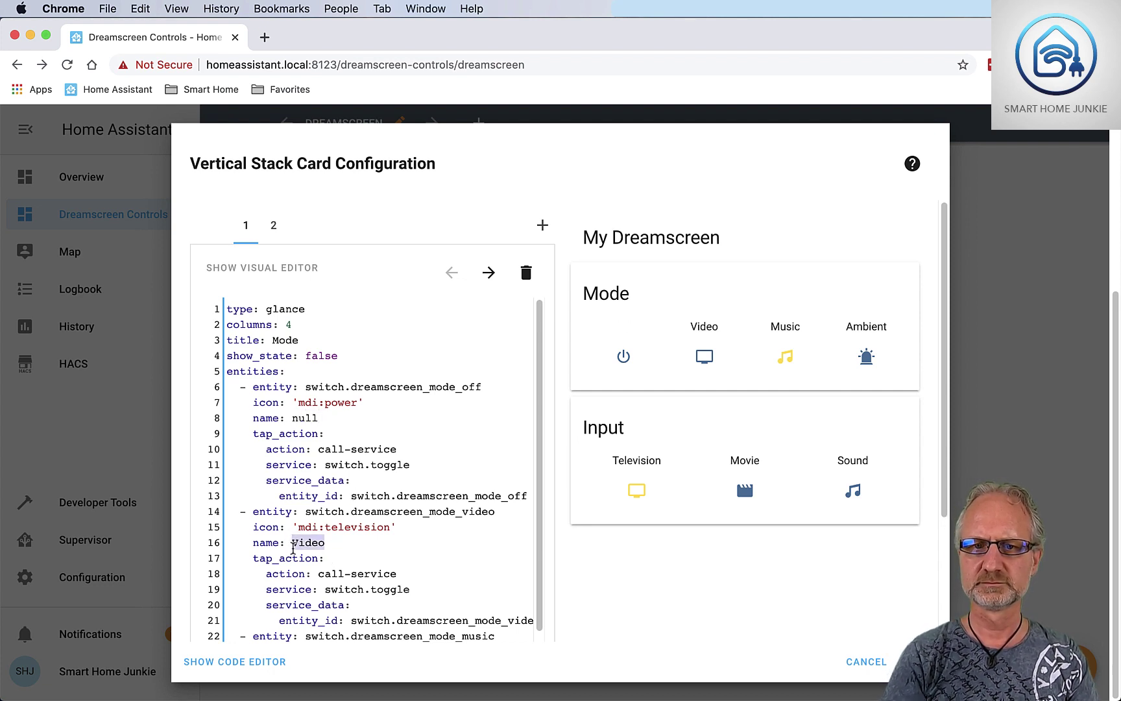
pyautogui.write('null')
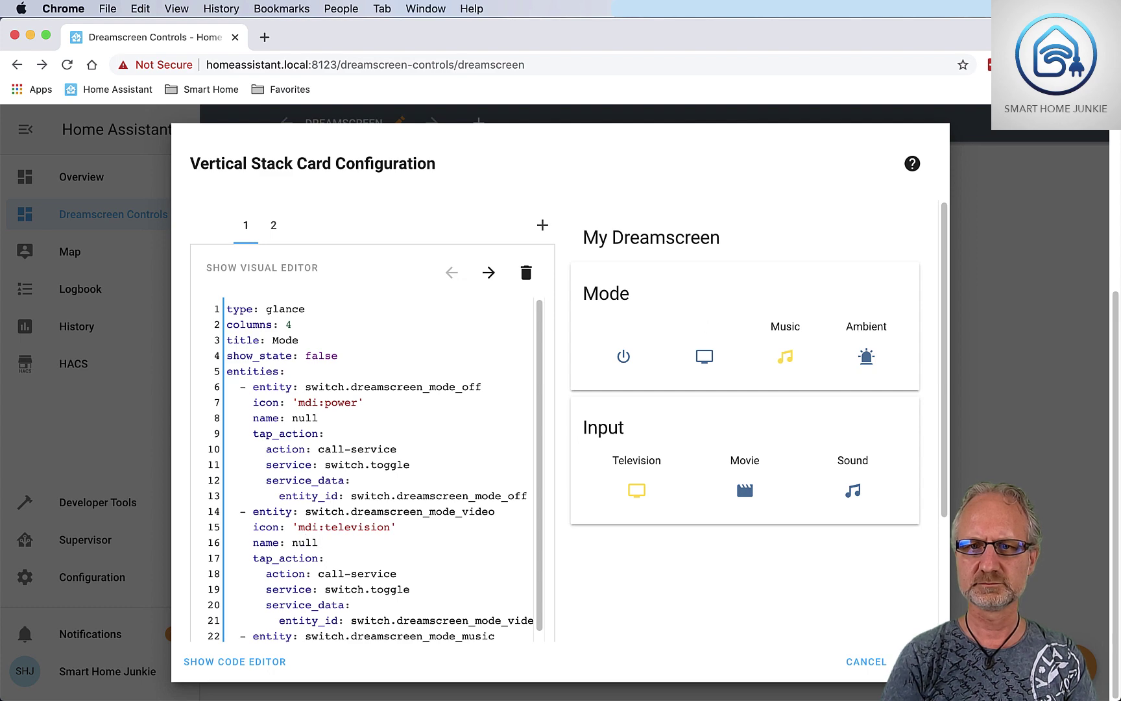
# Step: Set the names of the music and ambient mode entities in the Mode card's code to null
pyautogui.scroll(-5, 314, 551)
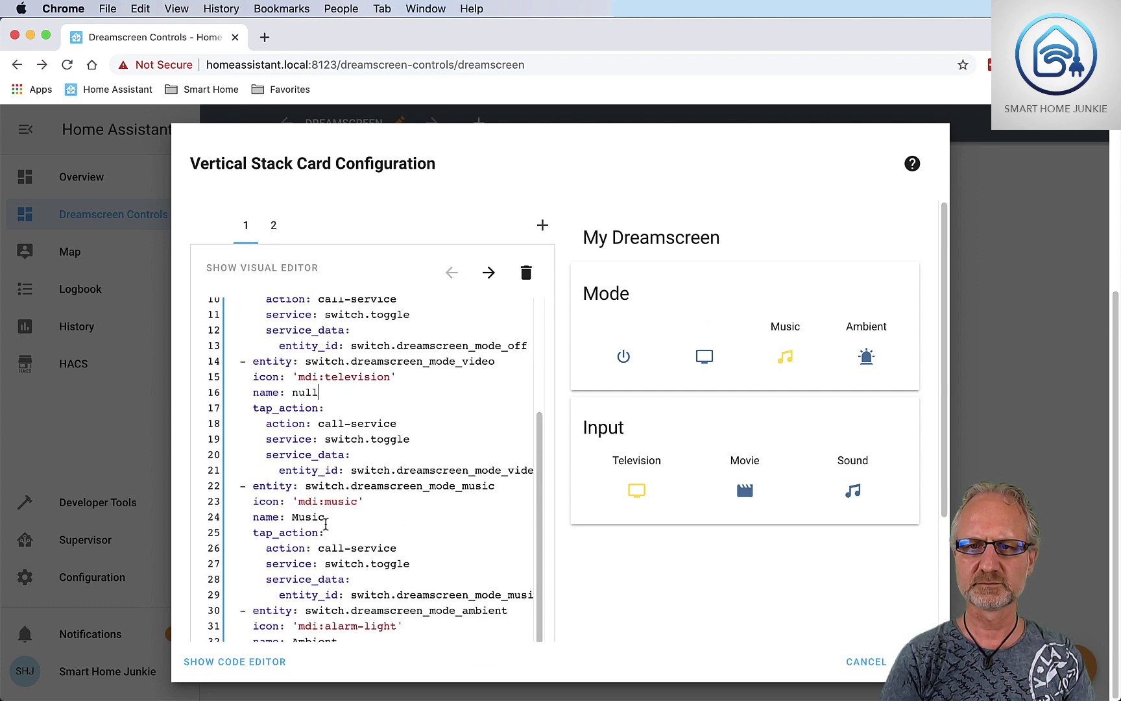
pyautogui.moveTo(325, 516); pyautogui.dragTo(292, 520)
pyautogui.write('null')
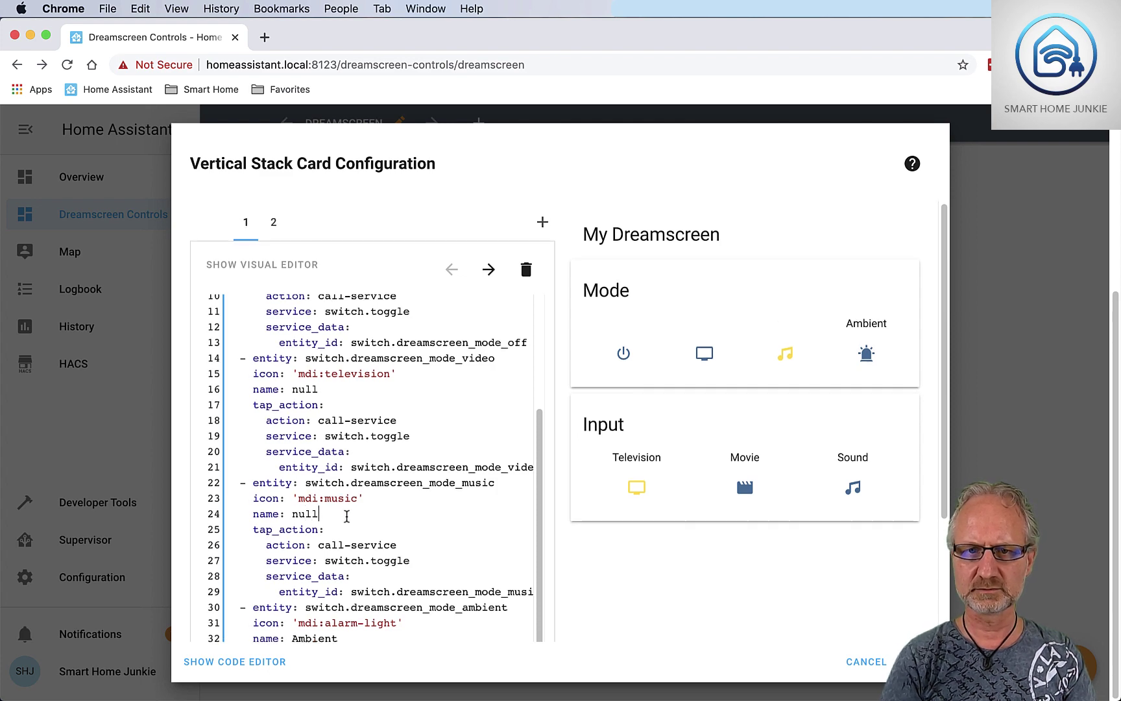
pyautogui.scroll(-5, 311, 518)
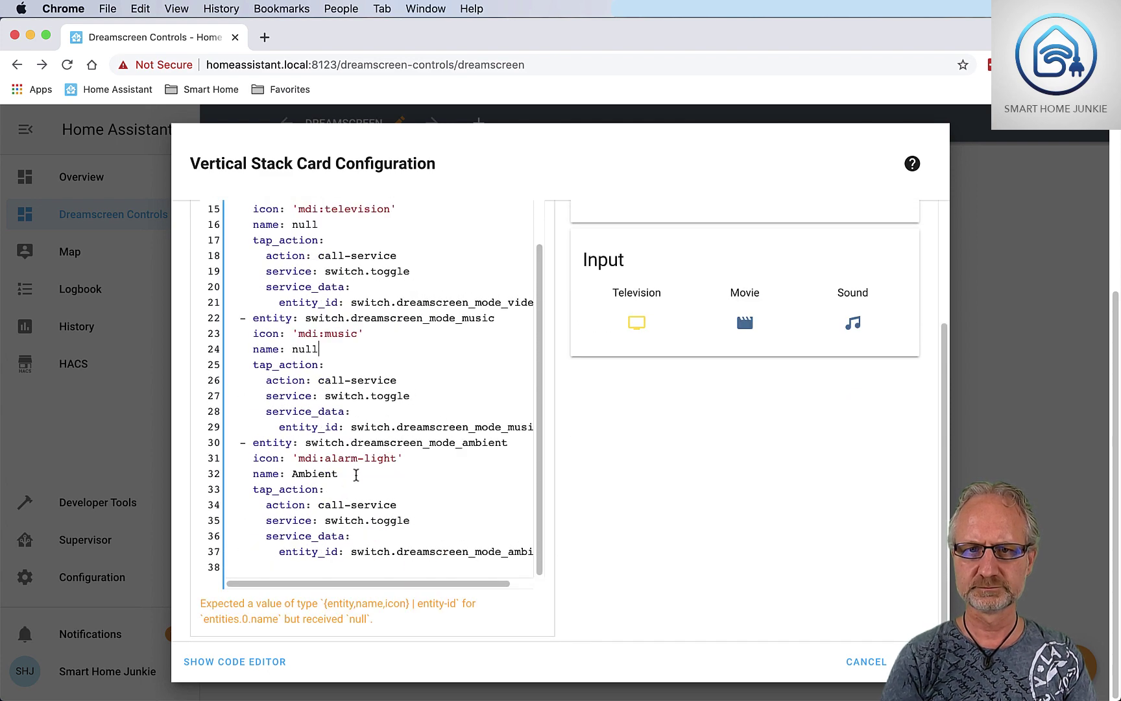
pyautogui.moveTo(338, 475); pyautogui.dragTo(290, 475)
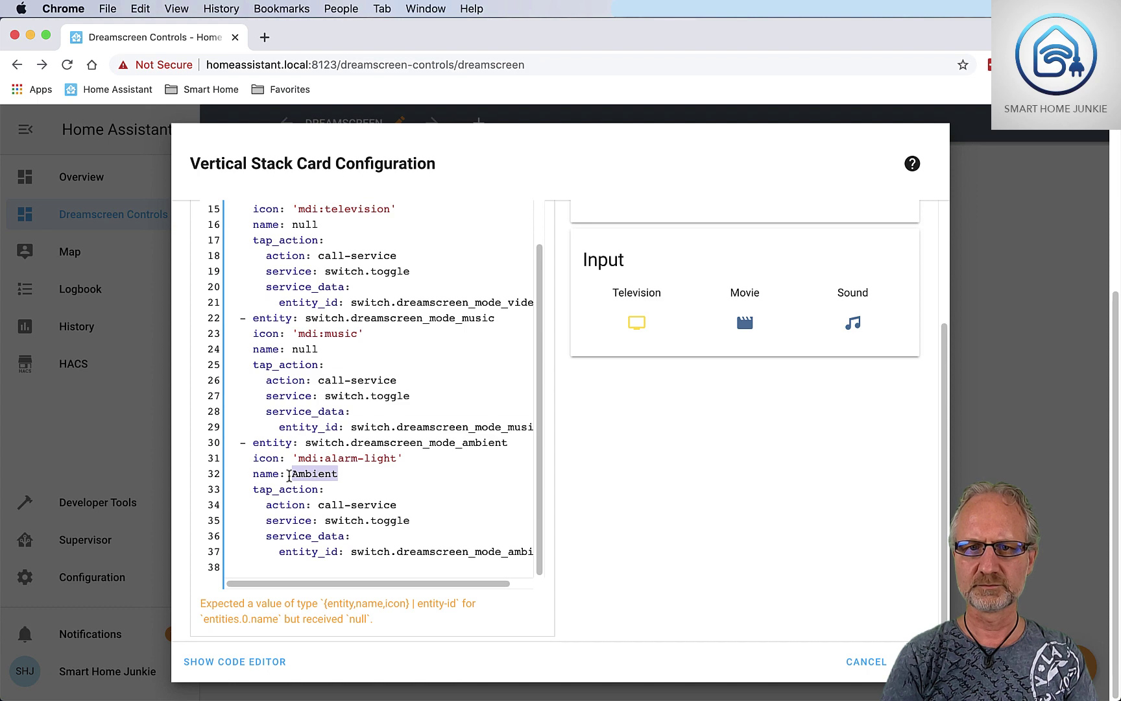
pyautogui.write('n')
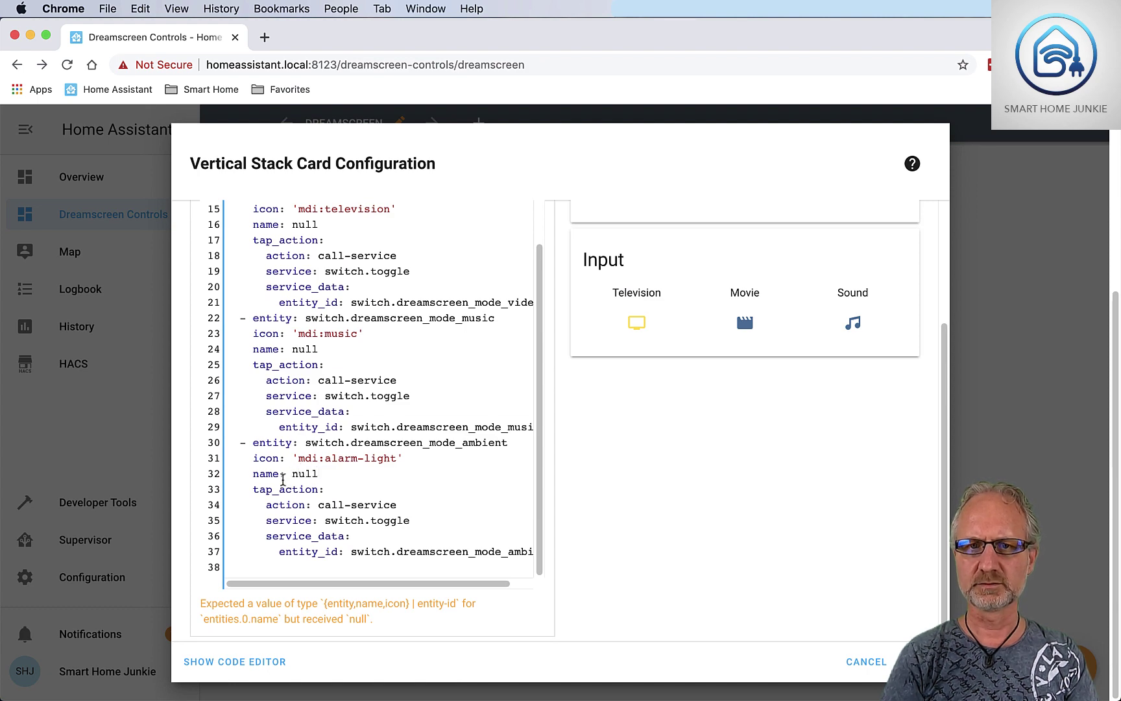
# Step: Switch to the stack's second card and set the names of the television and movie input entities to null
pyautogui.scroll(5, 373, 431)
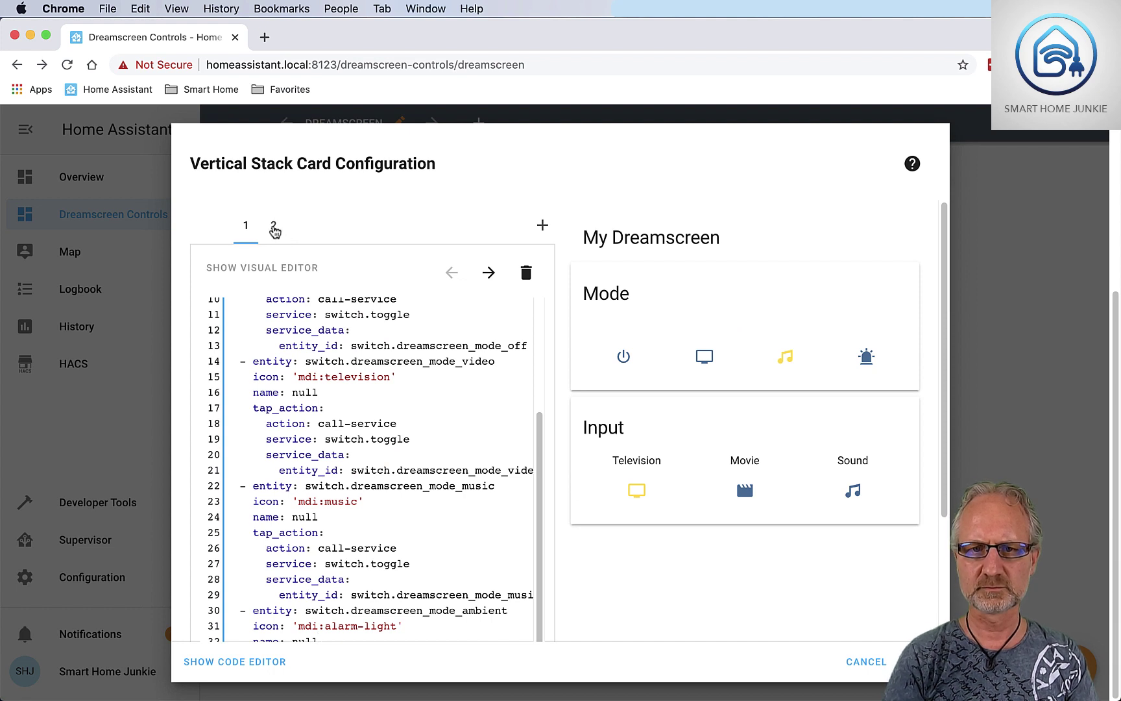
pyautogui.click(274, 227)
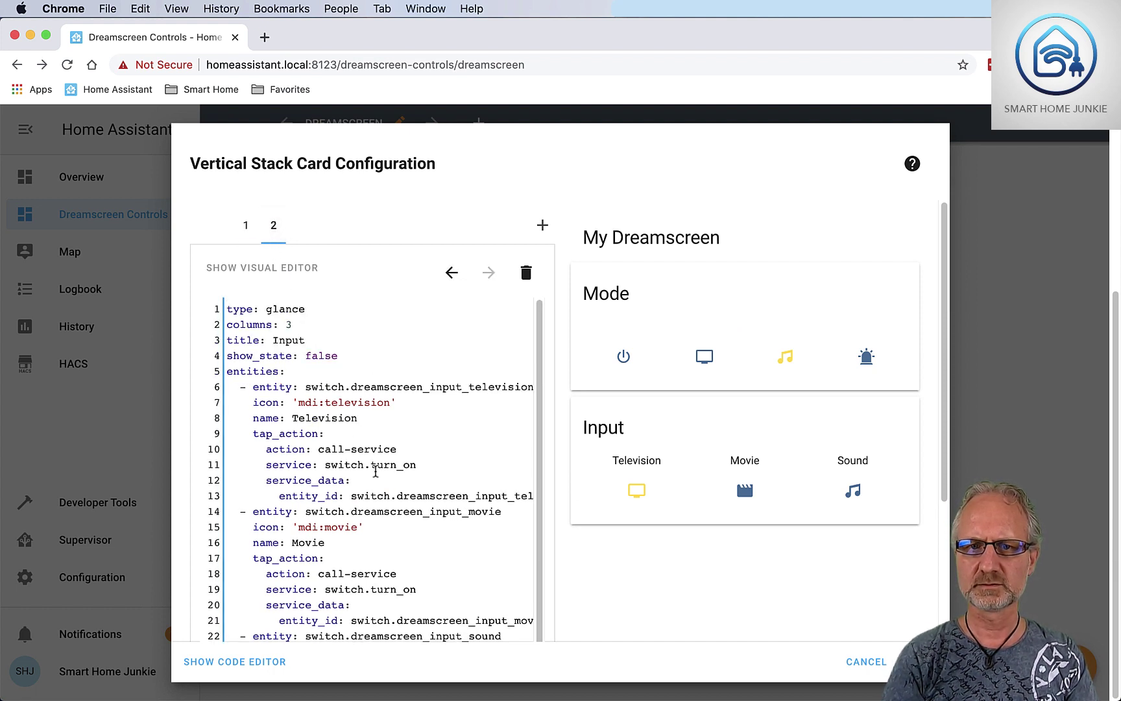
pyautogui.moveTo(359, 417); pyautogui.dragTo(292, 418)
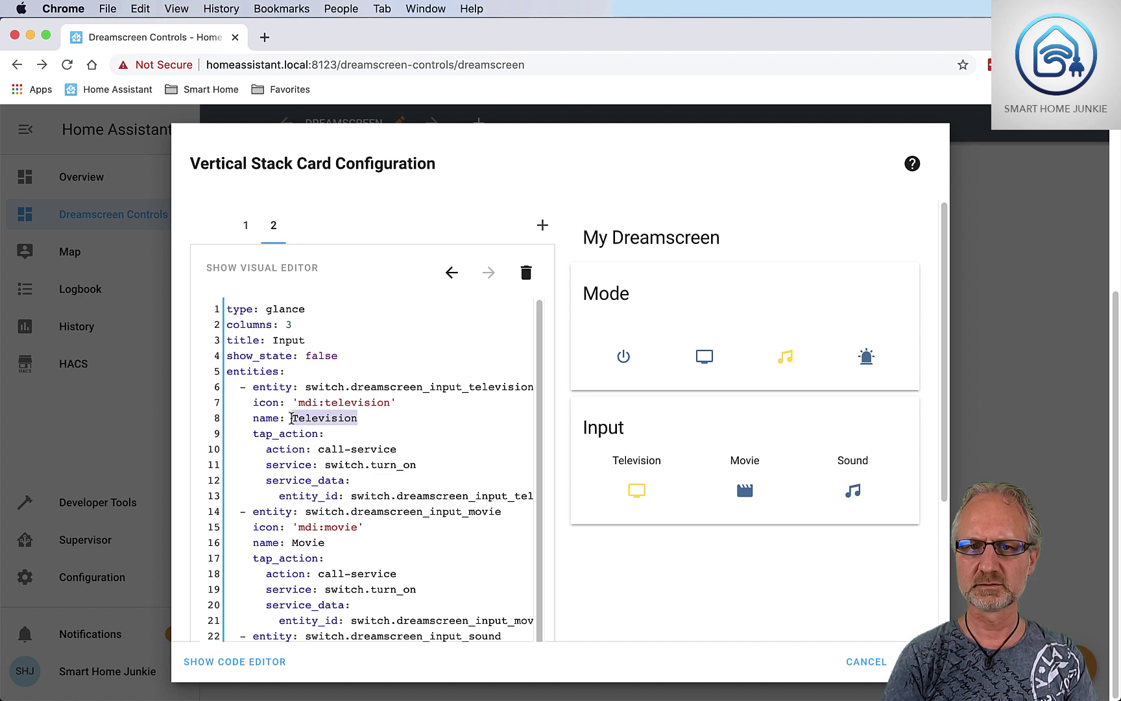
pyautogui.write('null')
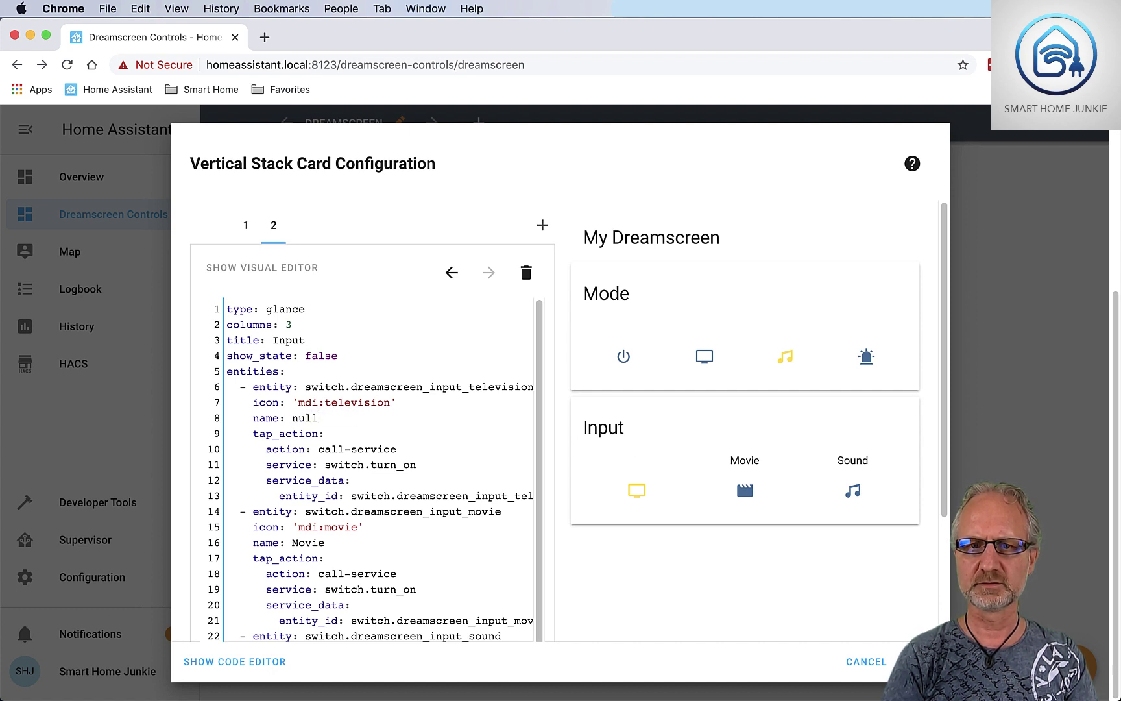
pyautogui.scroll(-1, 344, 536)
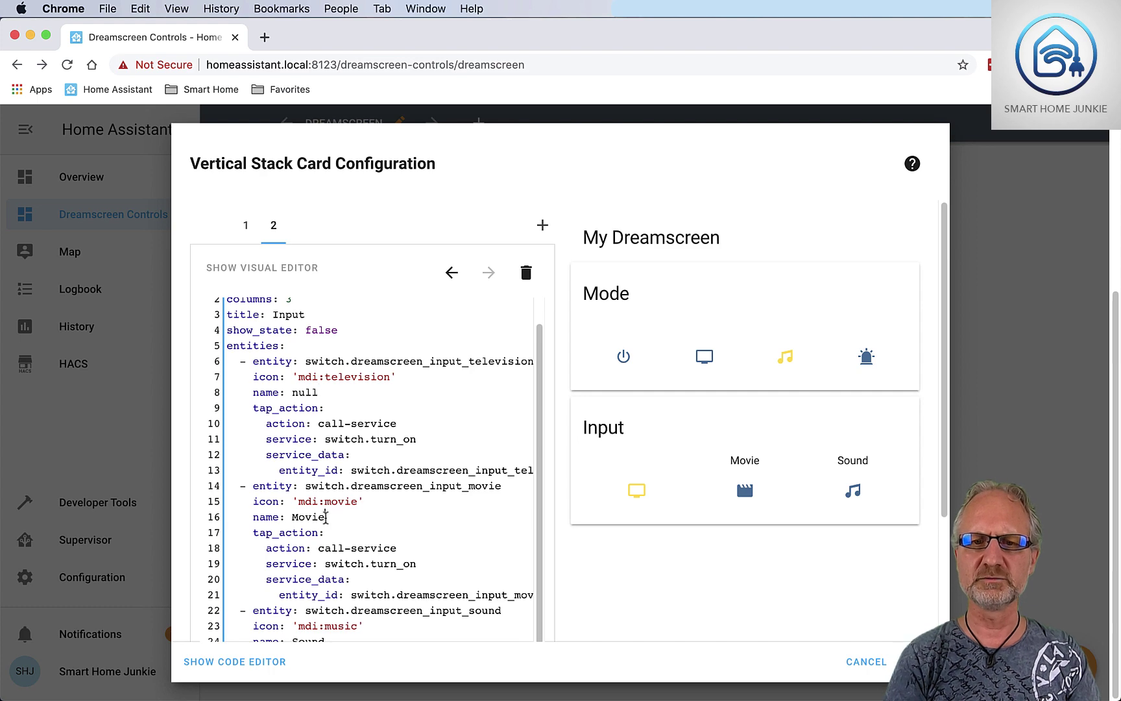
pyautogui.moveTo(326, 516); pyautogui.dragTo(293, 516)
pyautogui.write('nu')
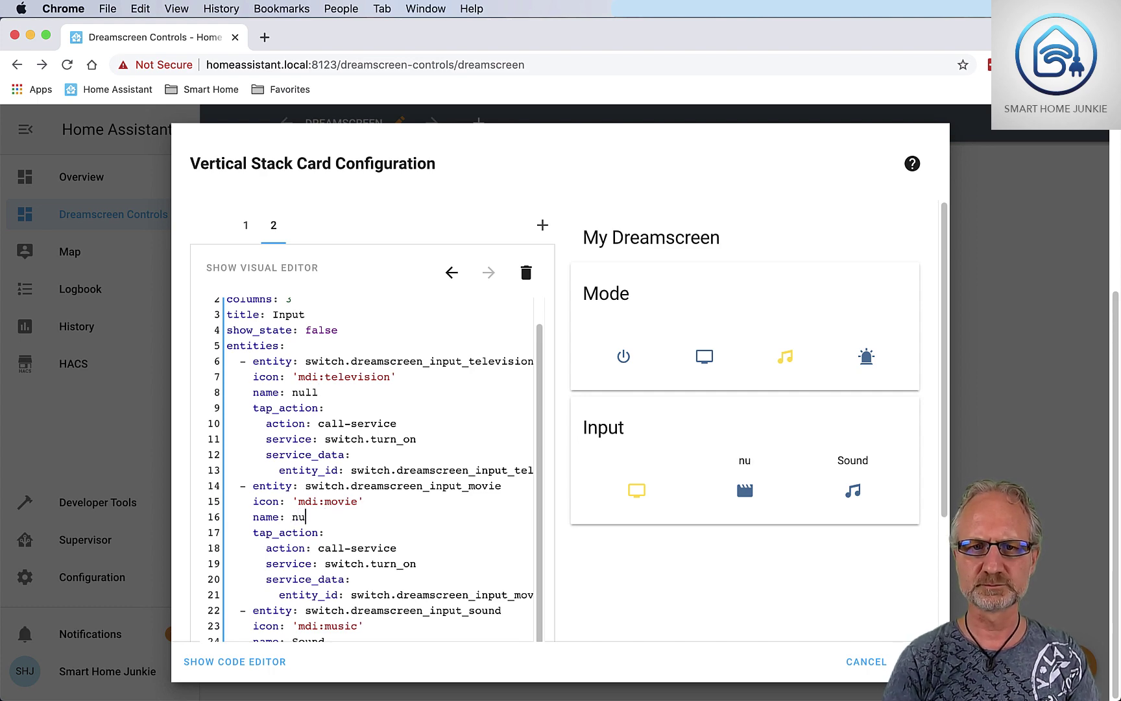
pyautogui.write('ll')
# Step: Set the sound input entity's name to null and save the vertical stack card
pyautogui.scroll(-5, 333, 530)
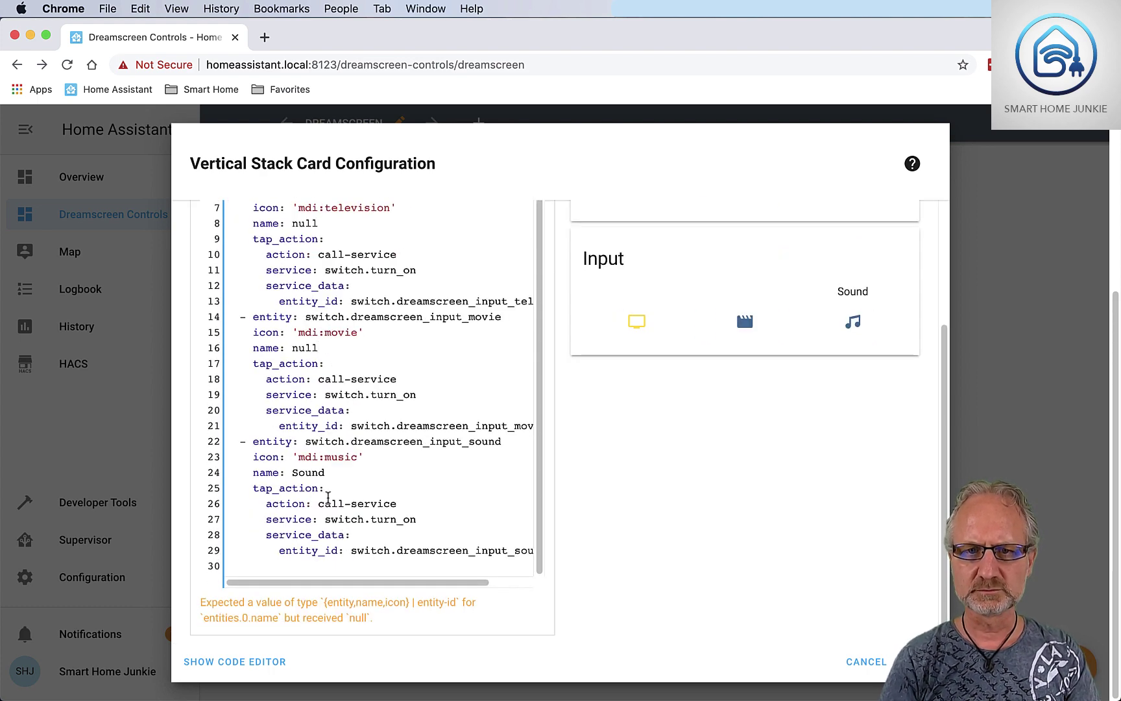
pyautogui.moveTo(338, 473); pyautogui.dragTo(296, 477)
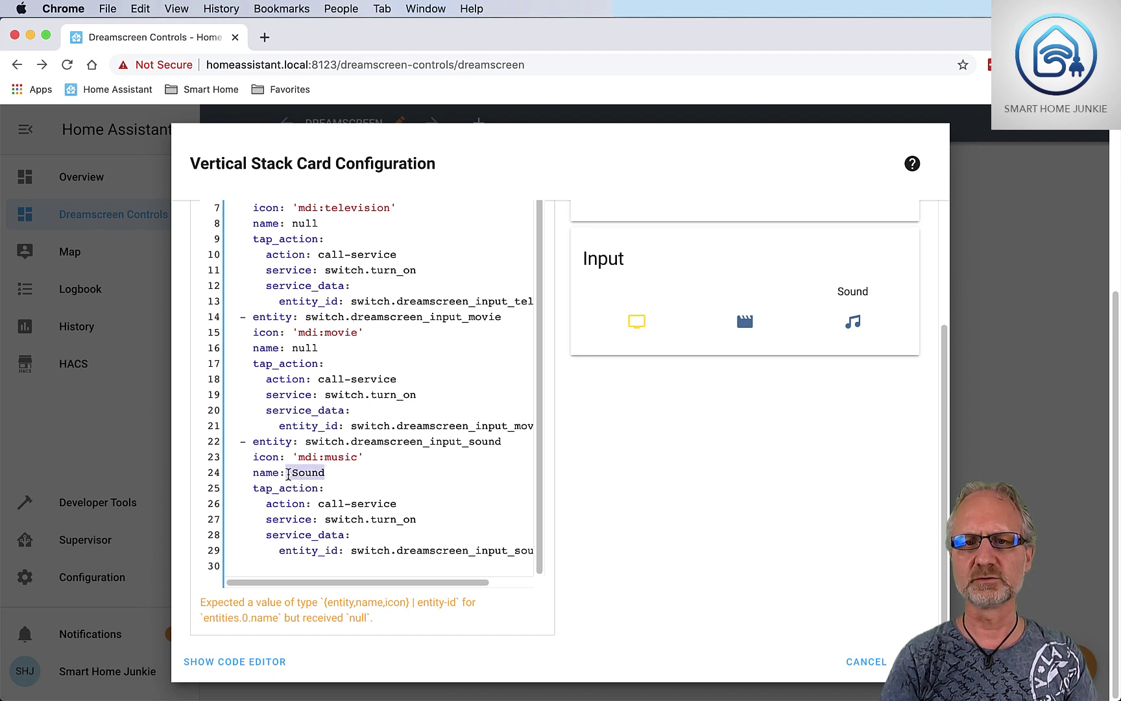
pyautogui.write('null')
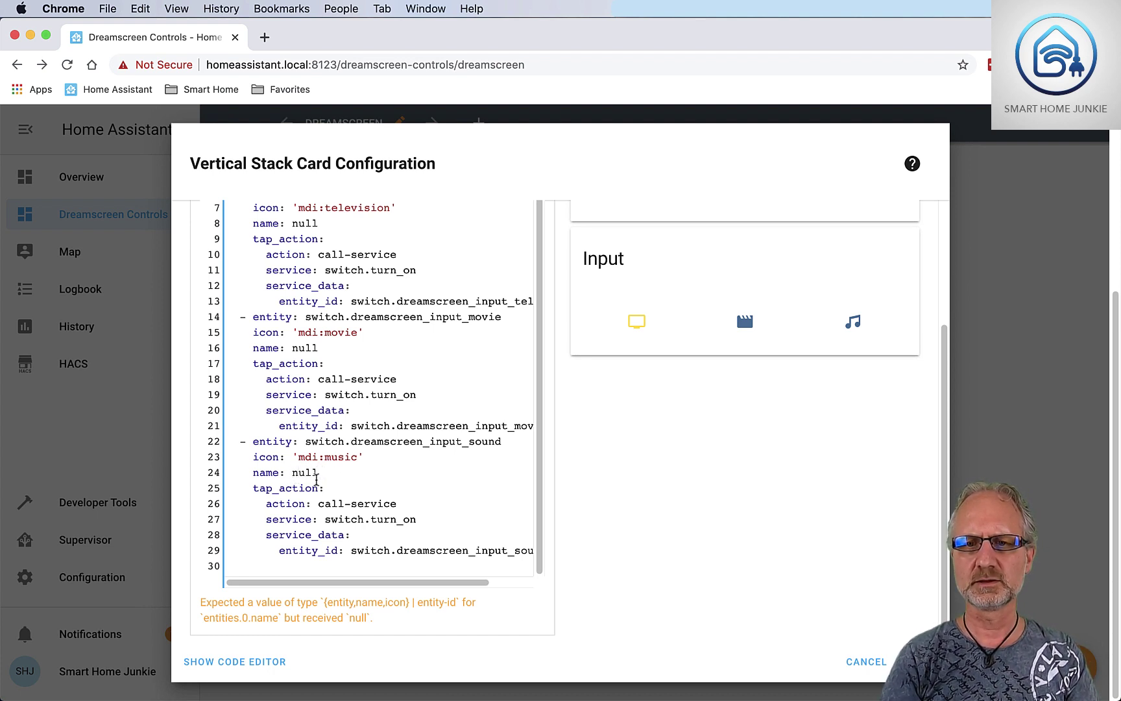
pyautogui.click(921, 661)
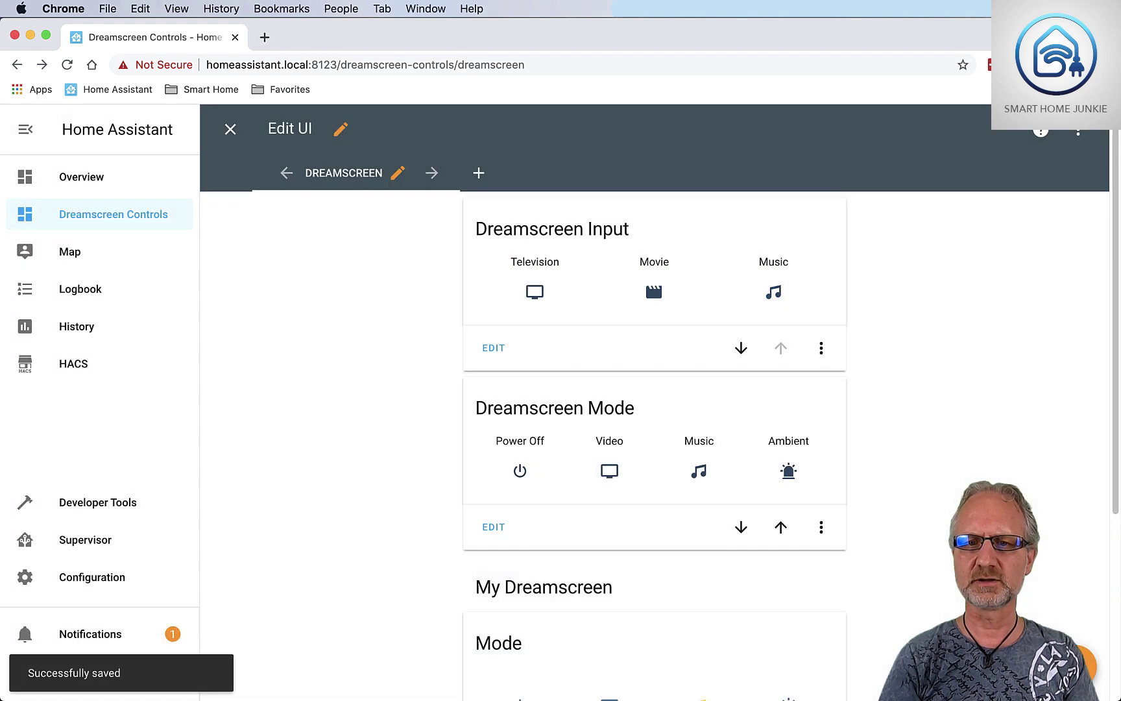
# Step: Examine the My Dreamscreen stack, leave the dashboard's edit mode and compare it with the original Dreamscreen cards
pyautogui.scroll(-4, 821, 594)
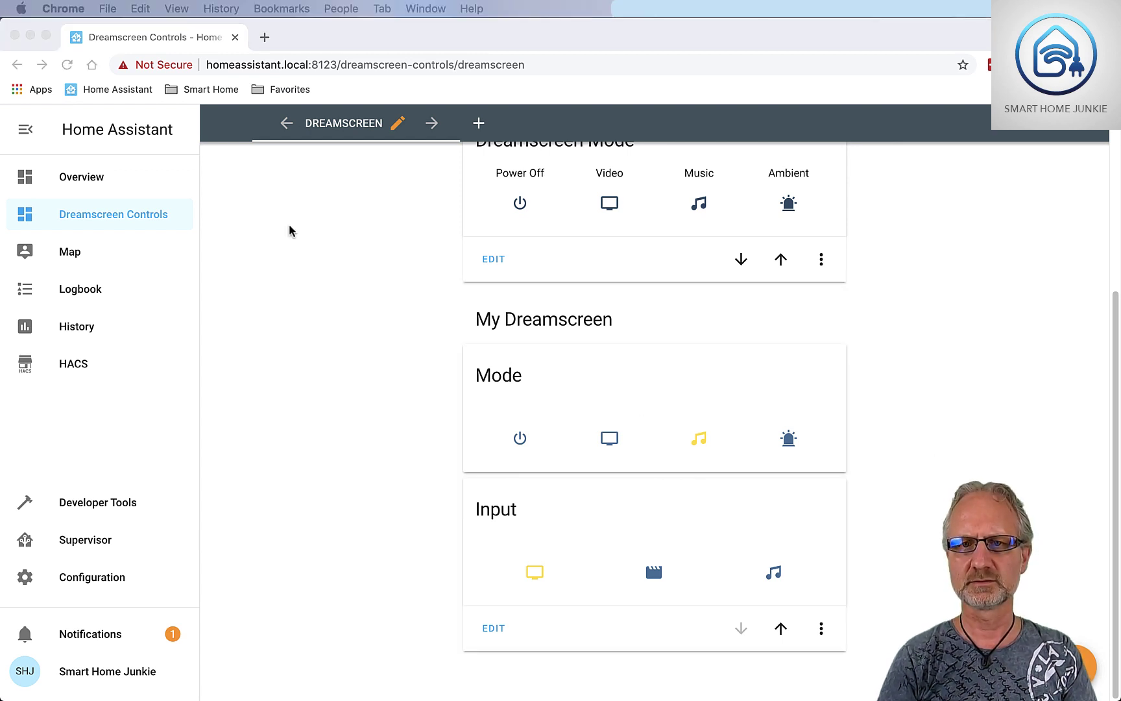
pyautogui.scroll(4, 291, 230)
pyautogui.click(230, 134)
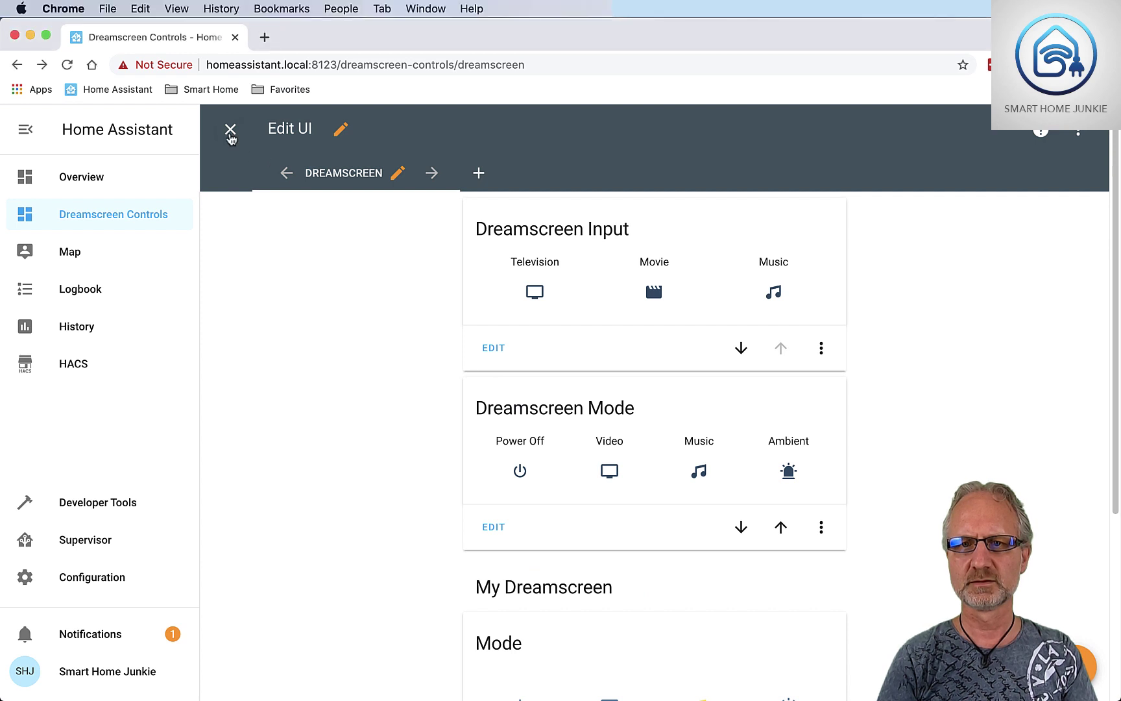
pyautogui.click(232, 131)
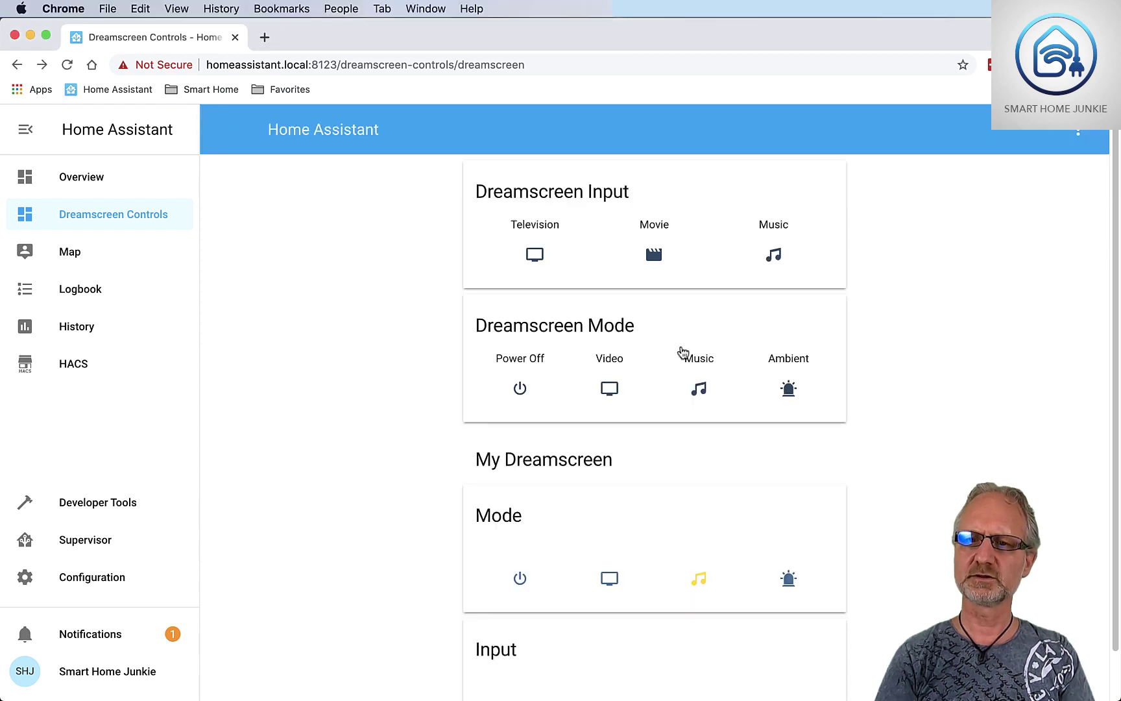
pyautogui.scroll(-1, 655, 363)
pyautogui.scroll(1, 657, 363)
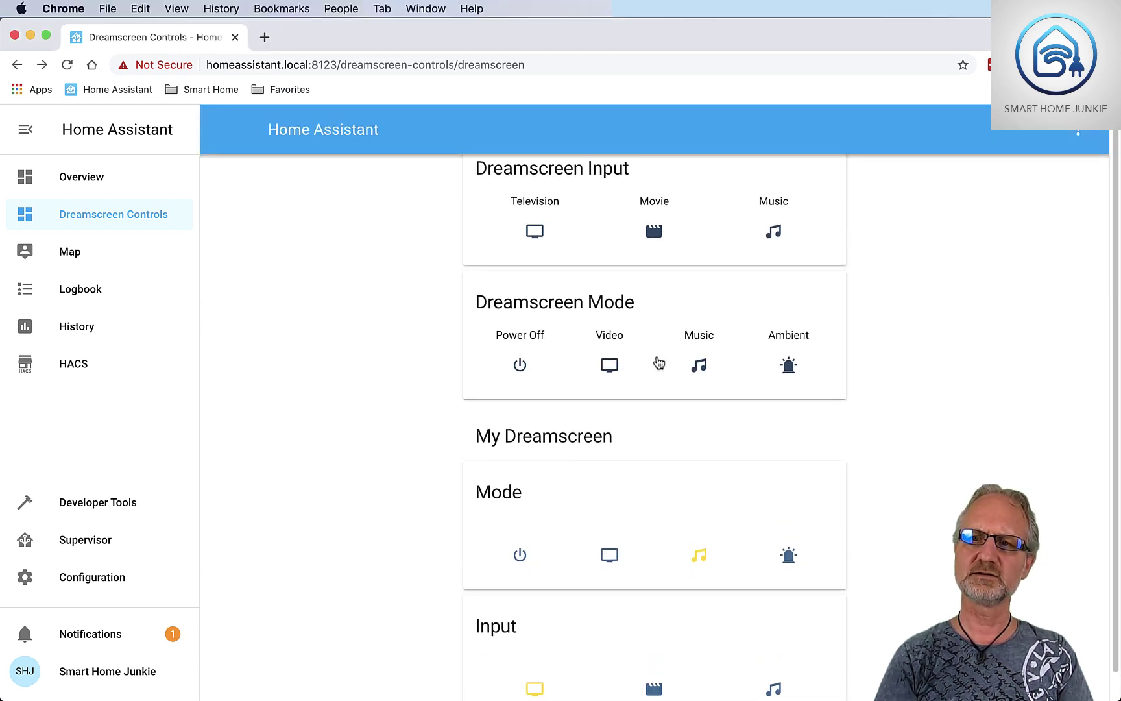
pyautogui.scroll(-1, 882, 405)
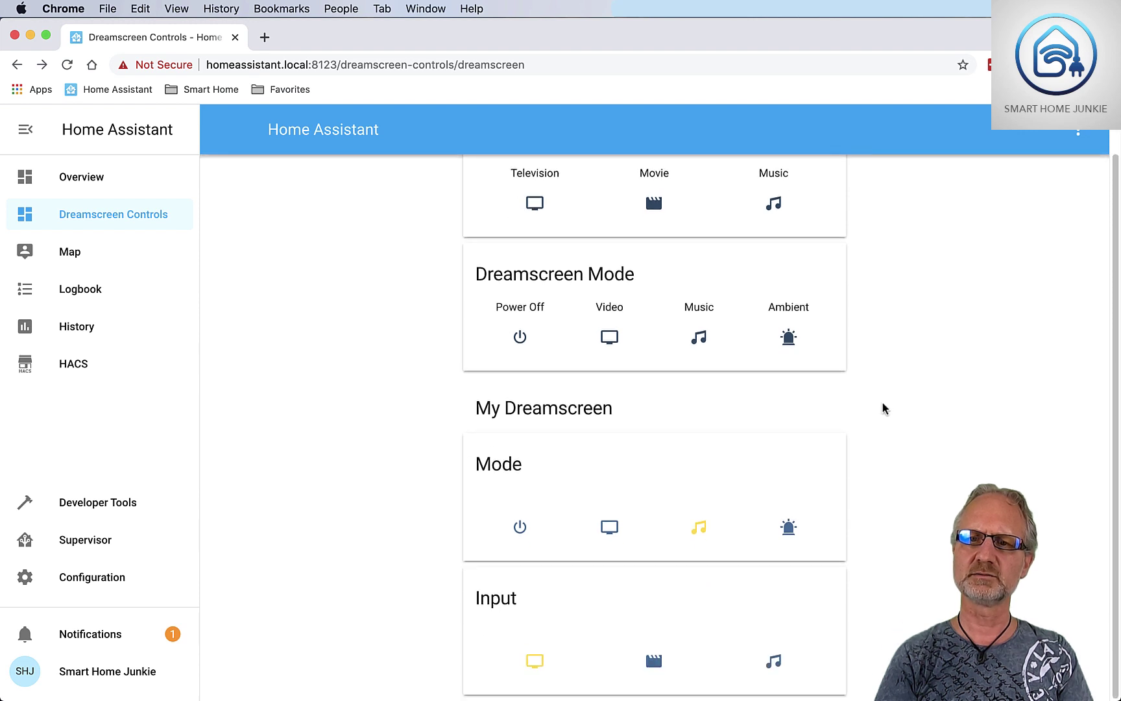
# Step: Put the dashboard into edit mode and delete the original Dreamscreen Input card
pyautogui.click(1079, 149)
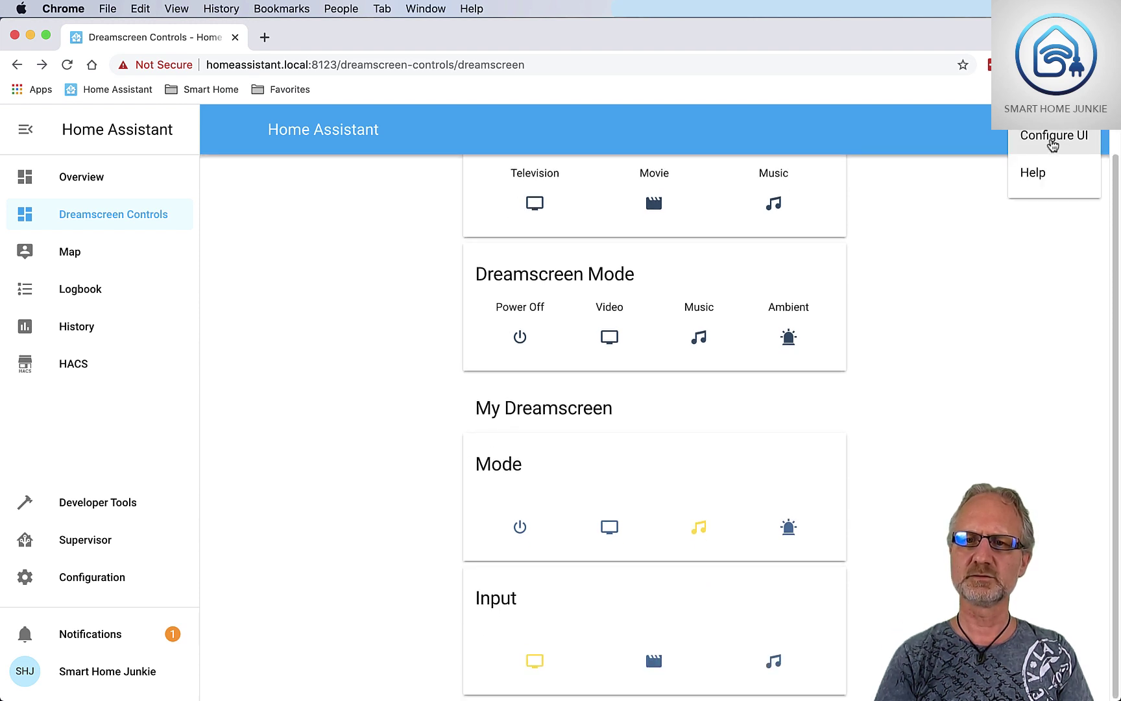
pyautogui.click(1051, 139)
pyautogui.scroll(-4, 973, 368)
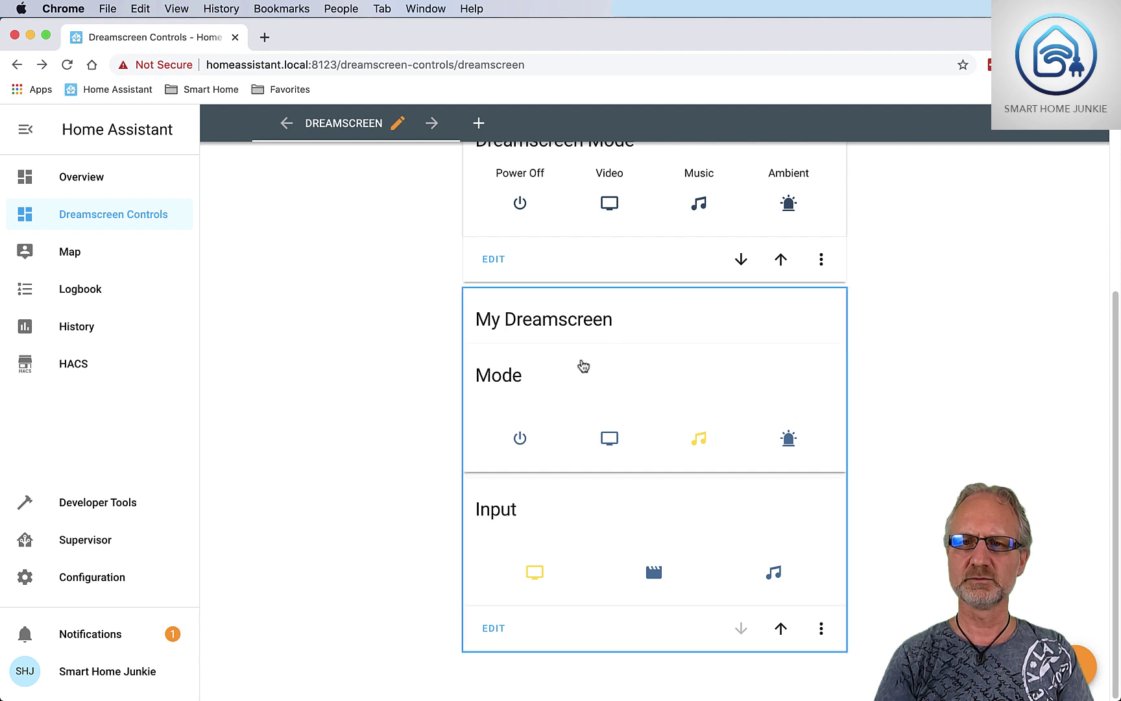
pyautogui.scroll(5, 926, 425)
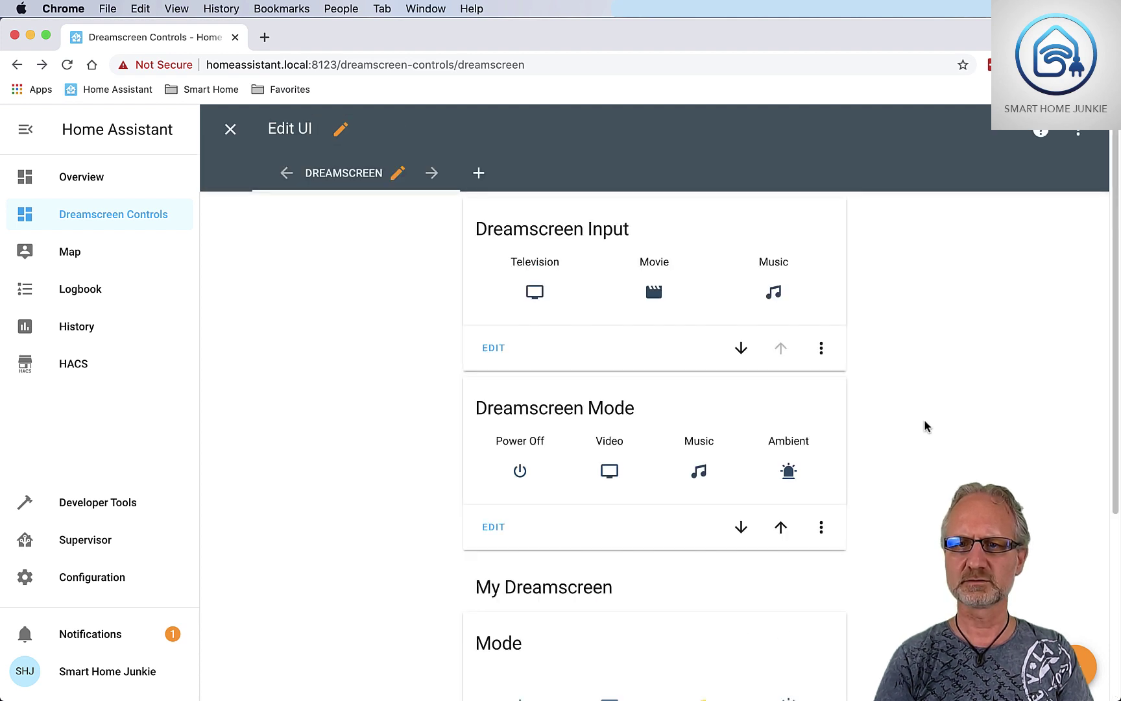
pyautogui.click(820, 349)
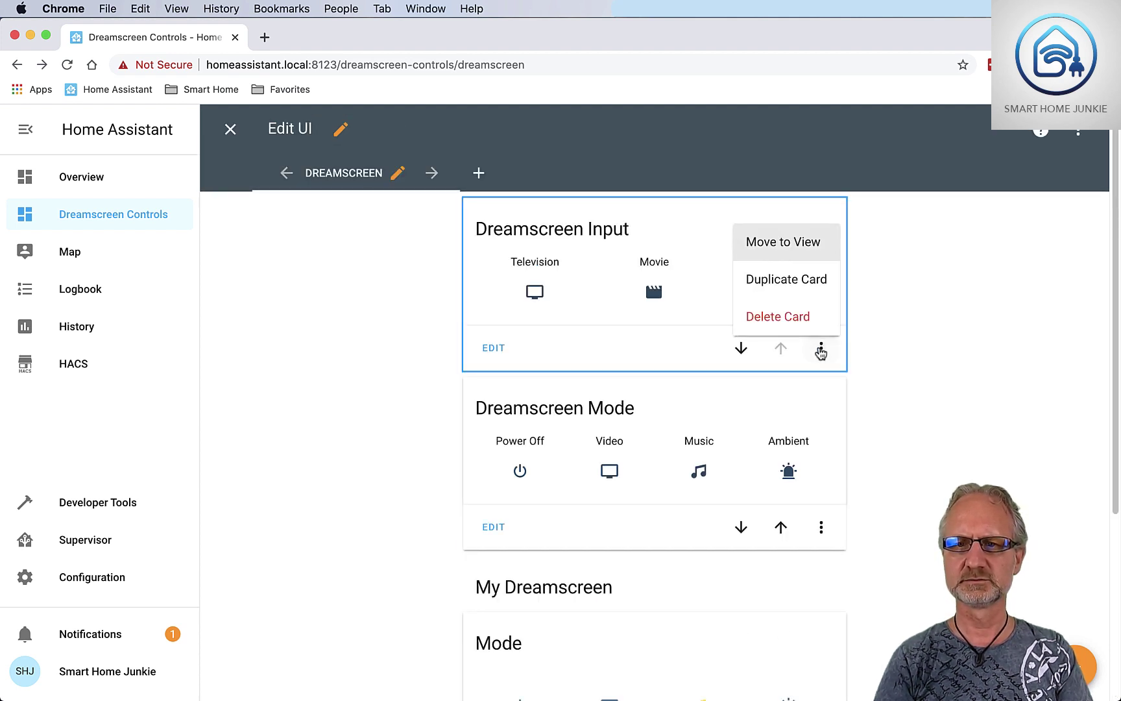
pyautogui.click(781, 318)
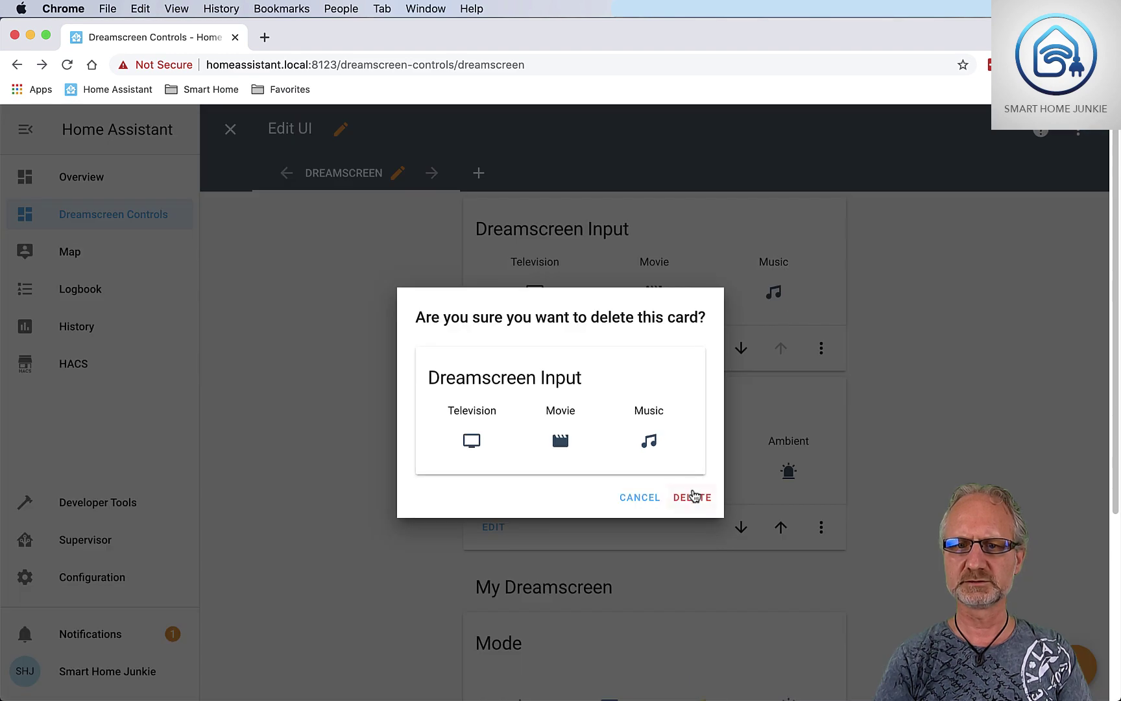
pyautogui.click(699, 497)
# Step: Delete the original Dreamscreen Mode card and leave the dashboard's edit mode
pyautogui.click(820, 348)
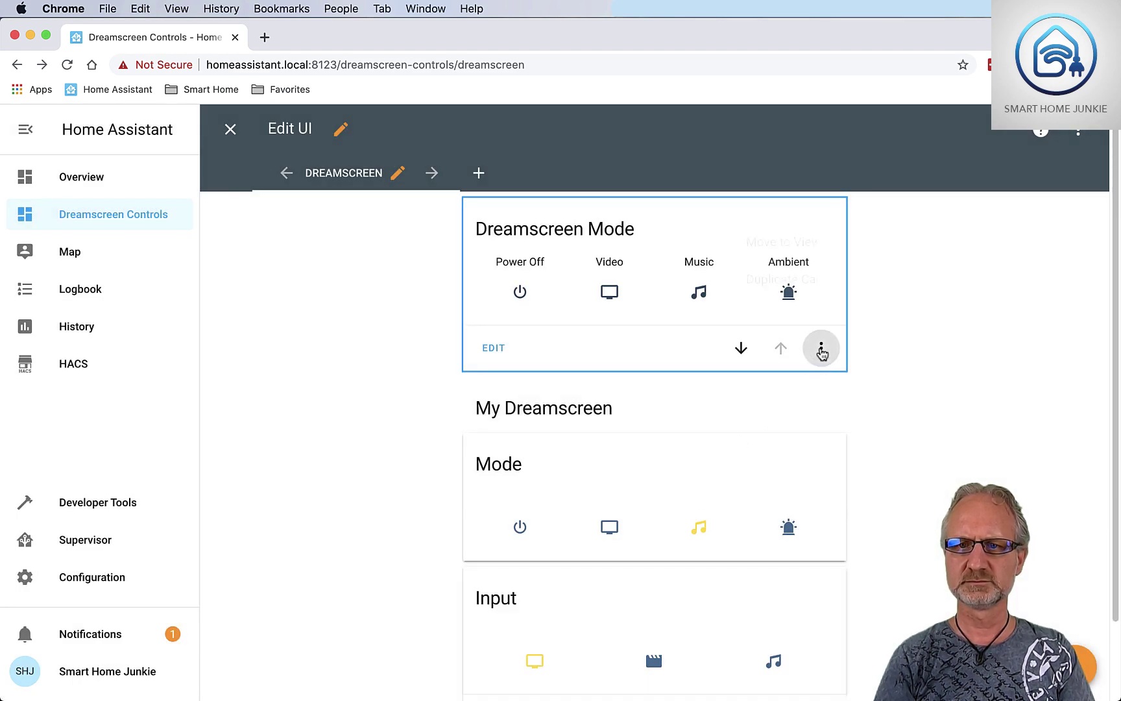
pyautogui.click(796, 317)
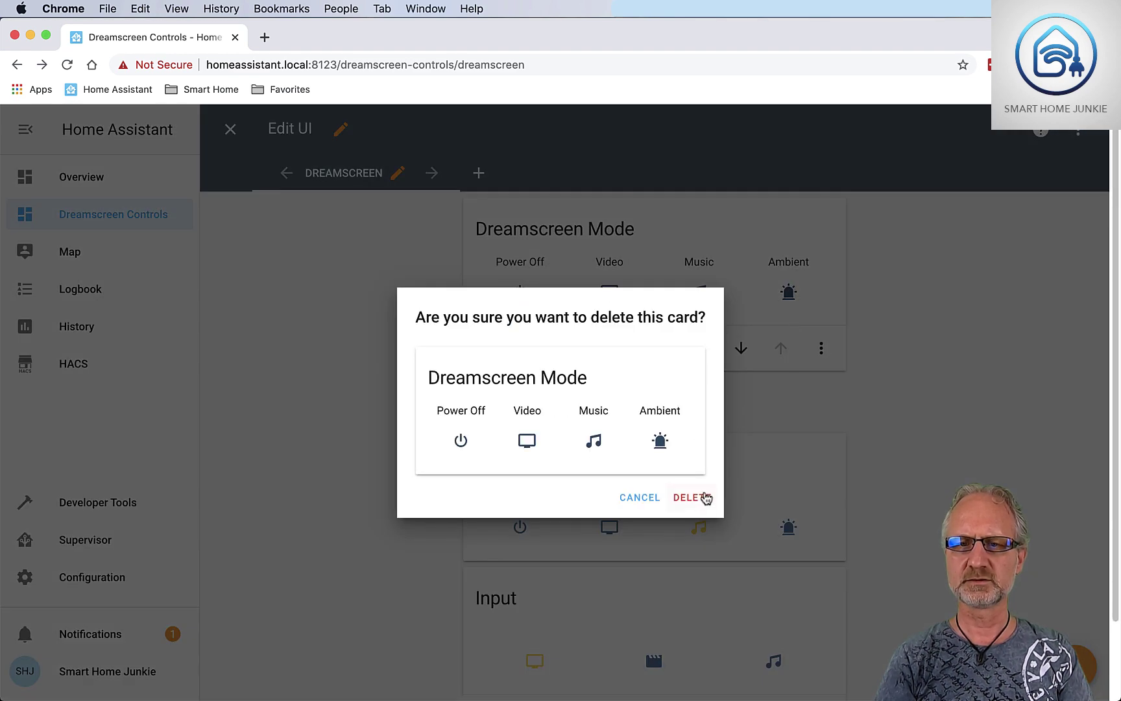
pyautogui.click(704, 497)
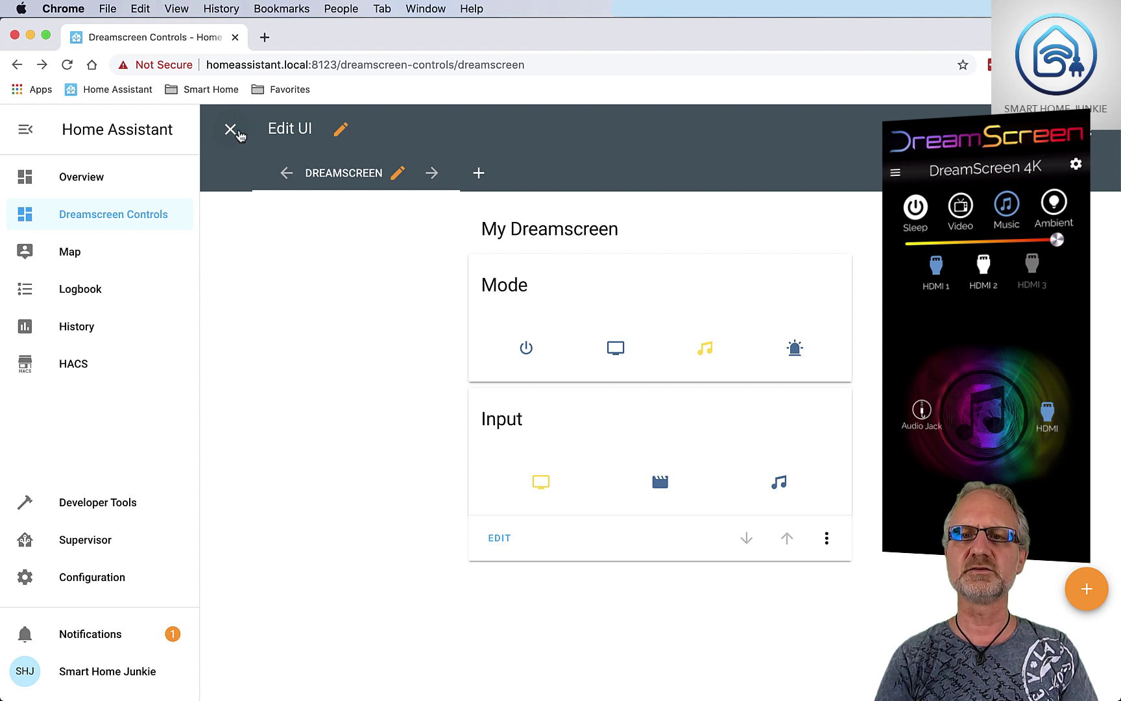
pyautogui.click(231, 132)
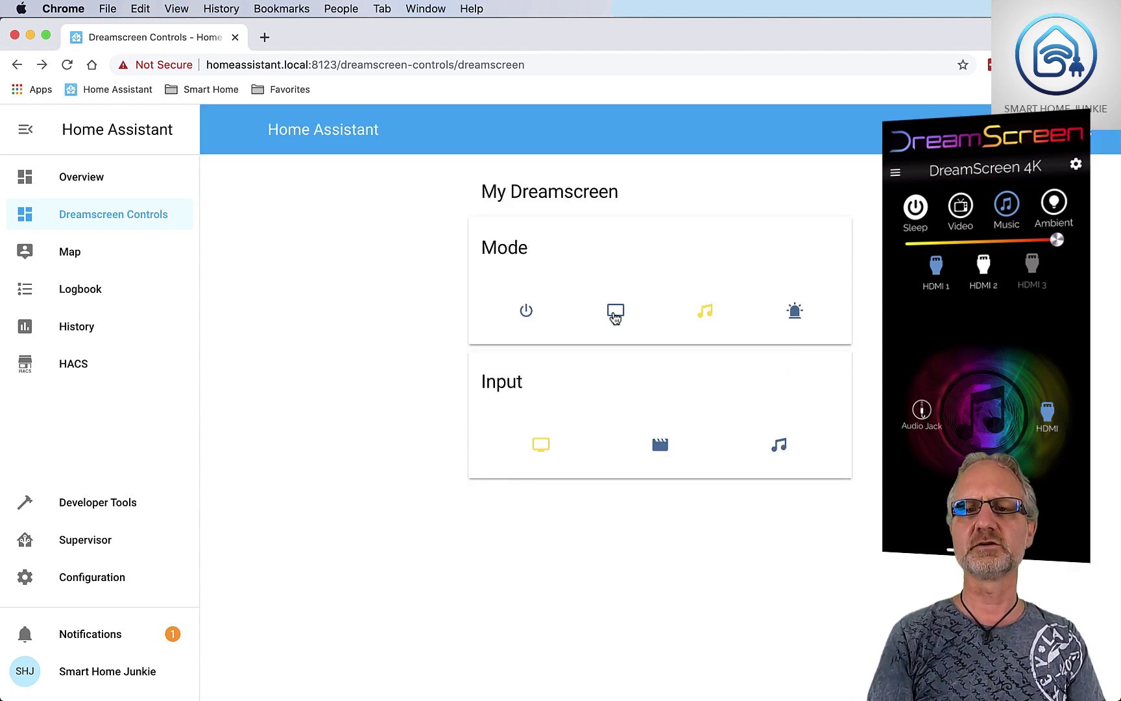
# Step: Test the My Dreamscreen controls by switching the mode to video, then the input to movie and back to television
pyautogui.click(615, 313)
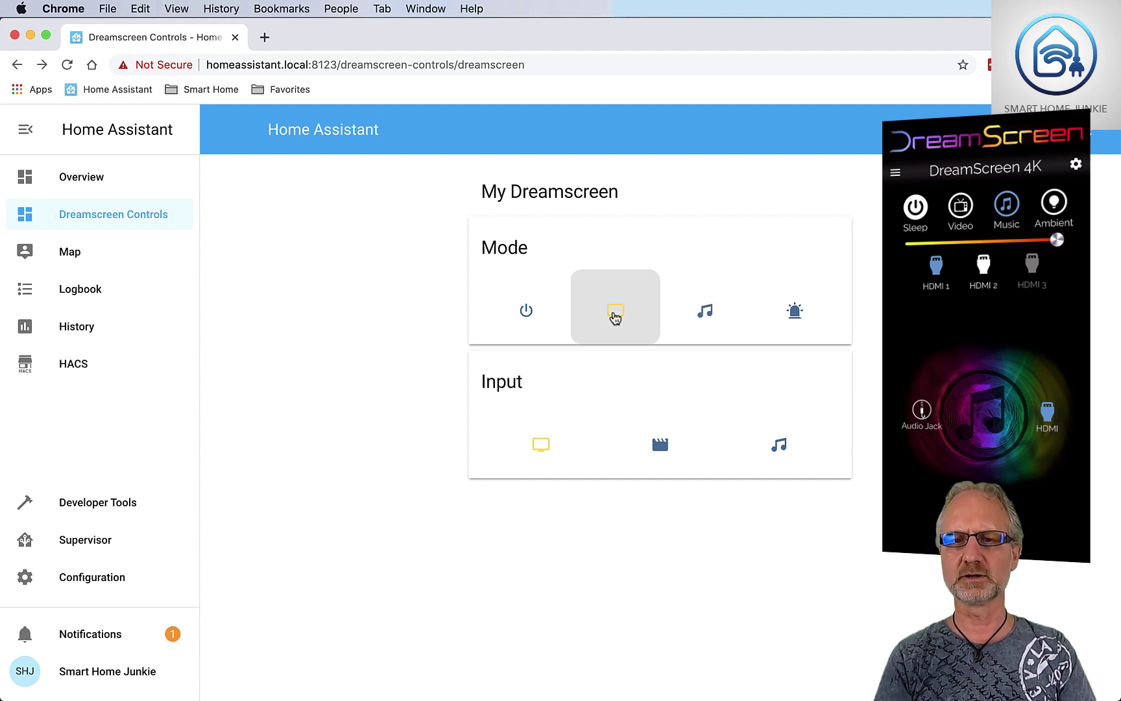
pyautogui.click(660, 452)
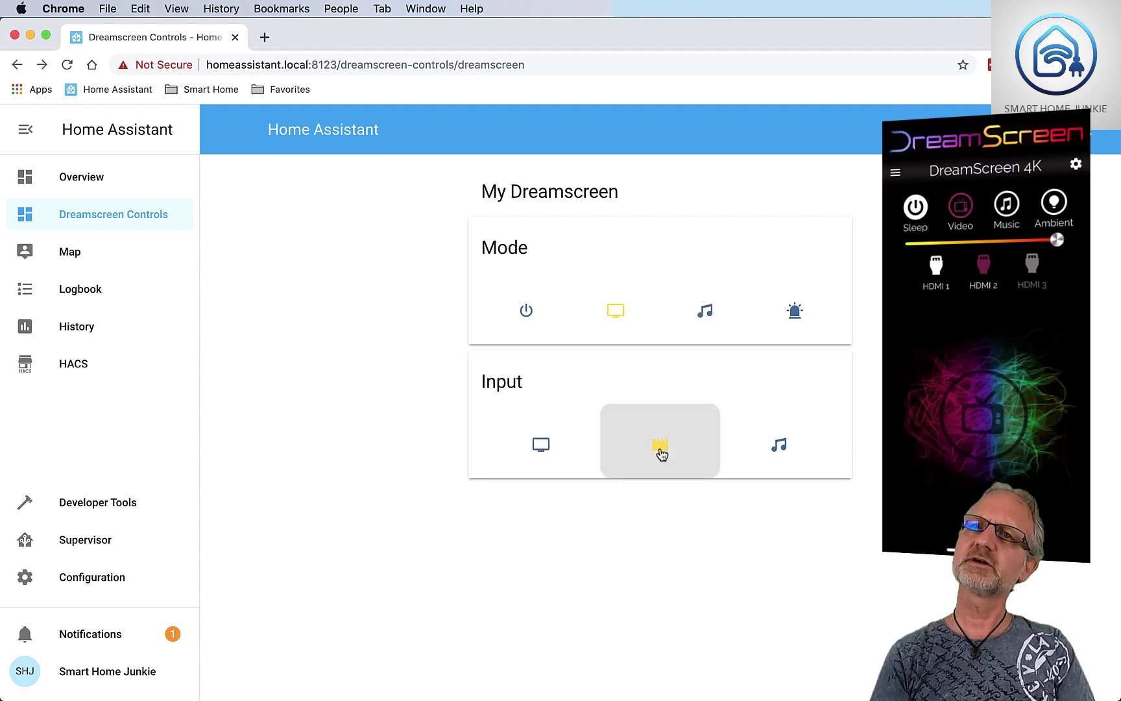
pyautogui.click(539, 449)
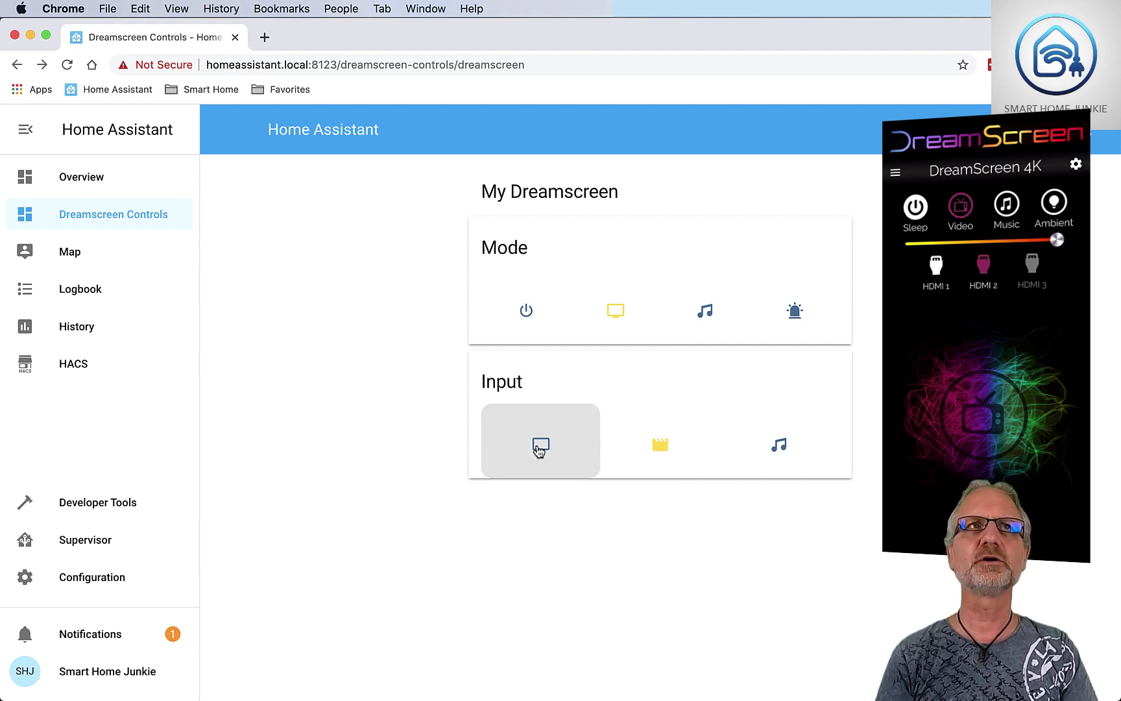